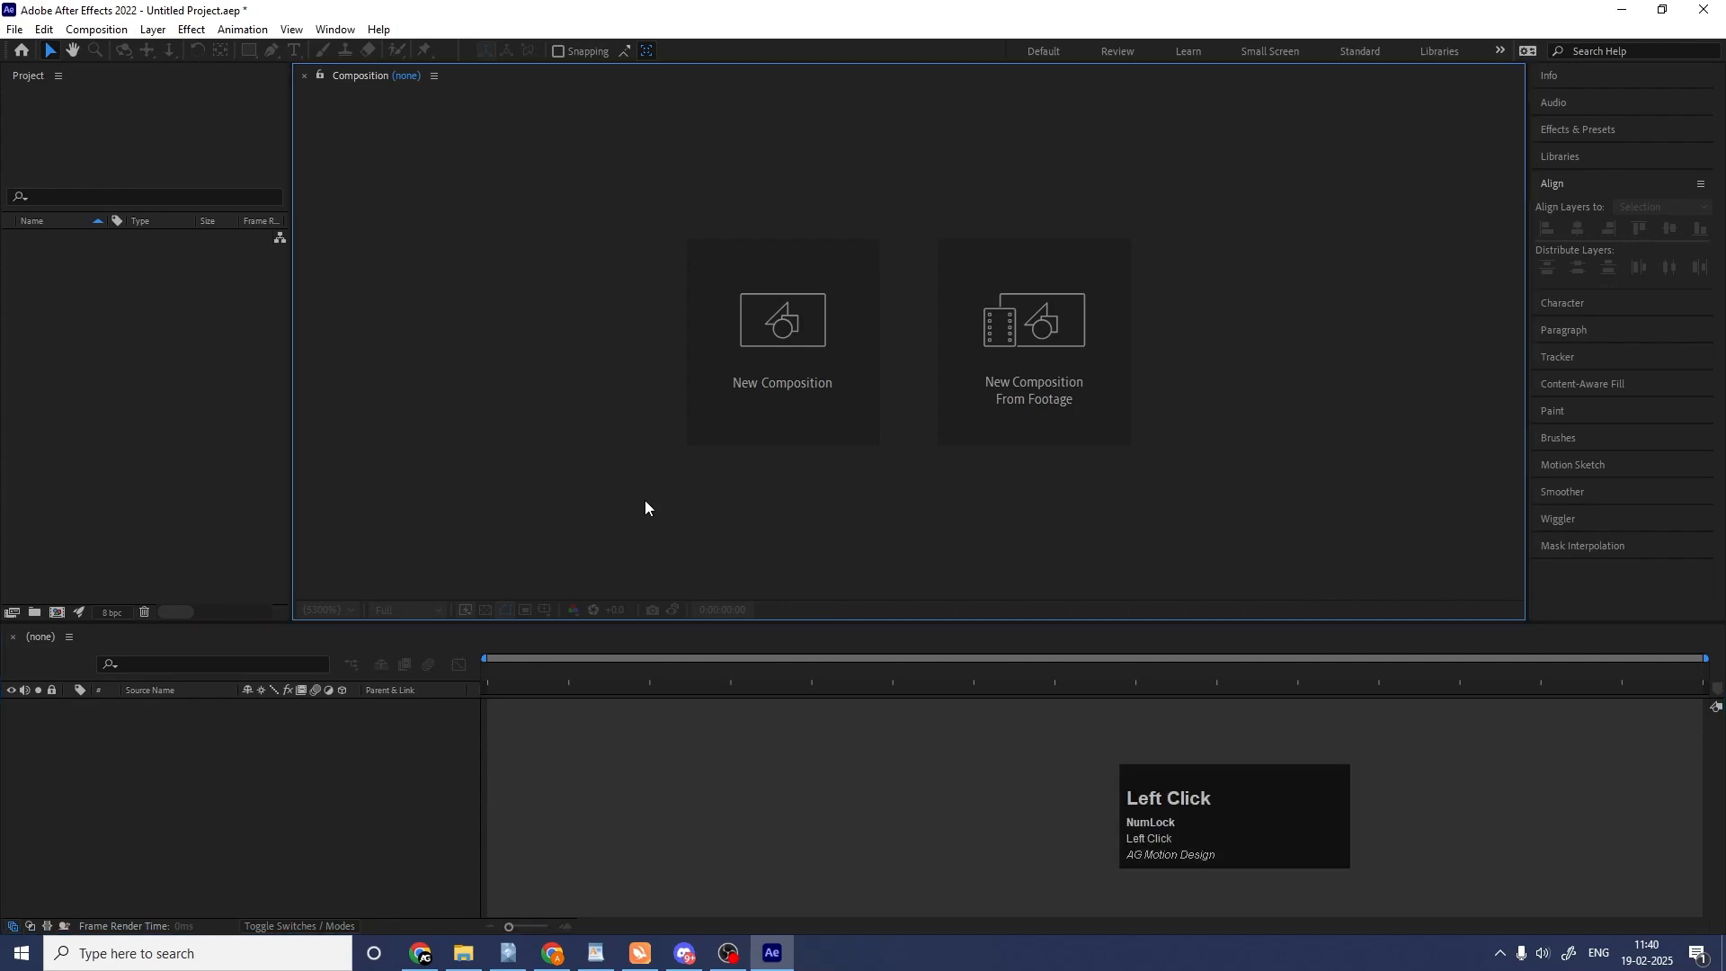
Create a 1920 x 1080, 30-second composition named "Main Animation" and display its title/action-safe guides.
click(737, 287)
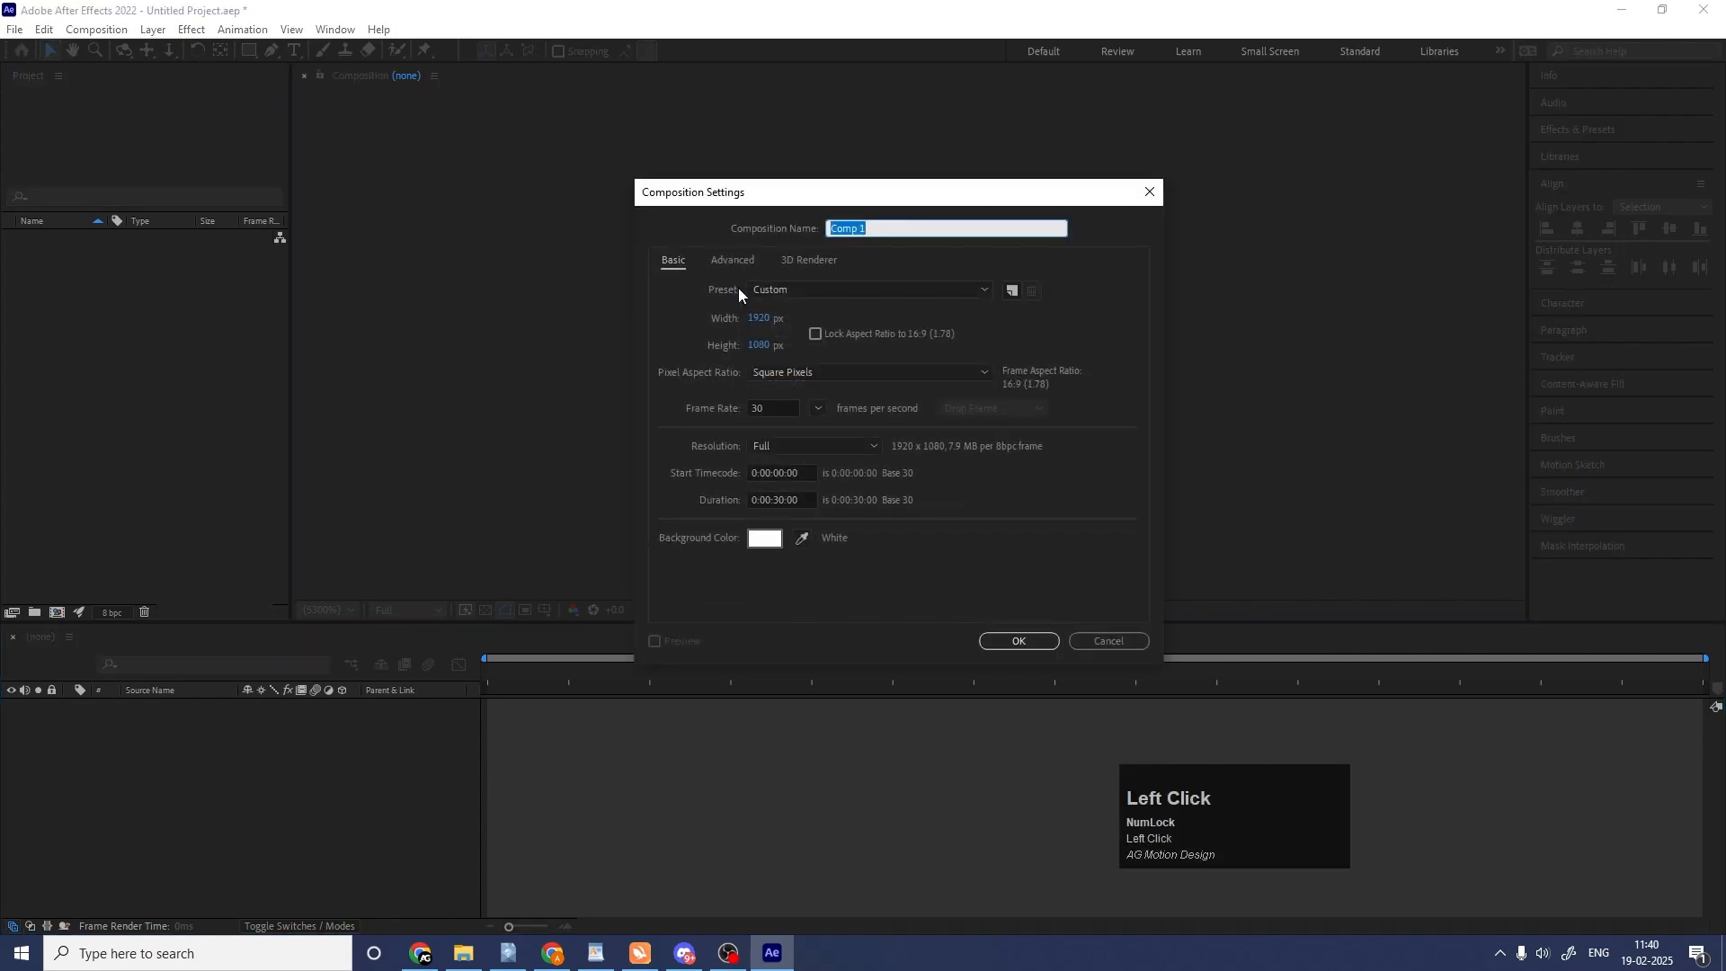
text(Main)
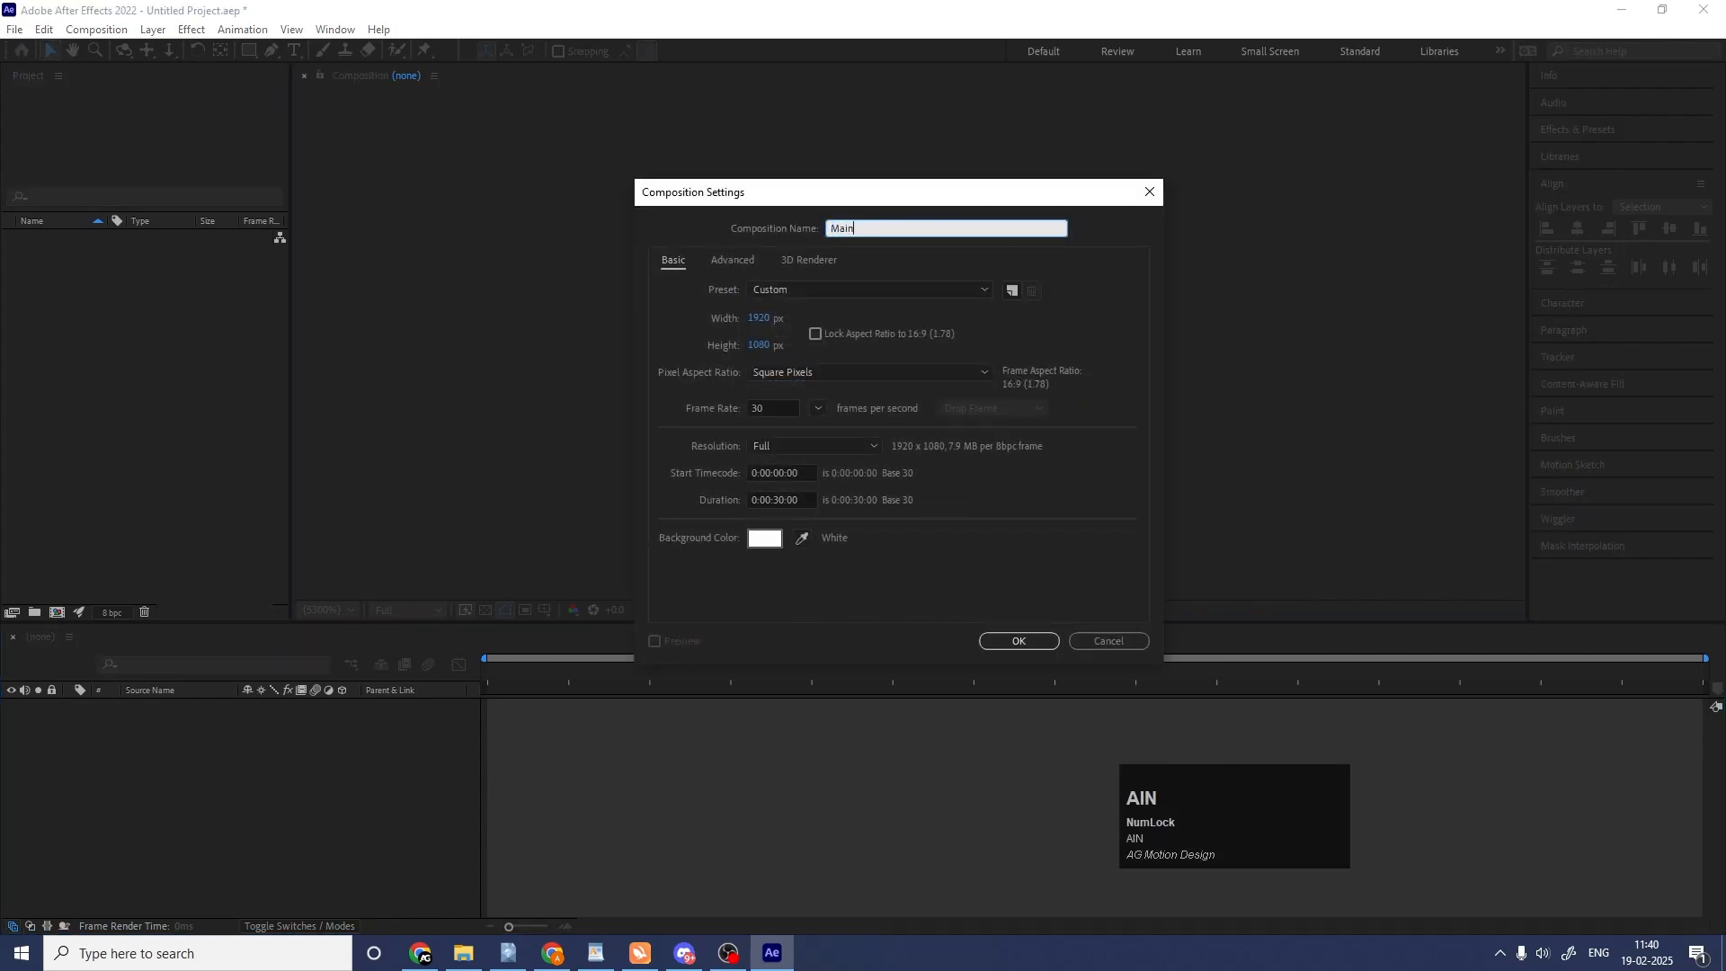
text( Animation)
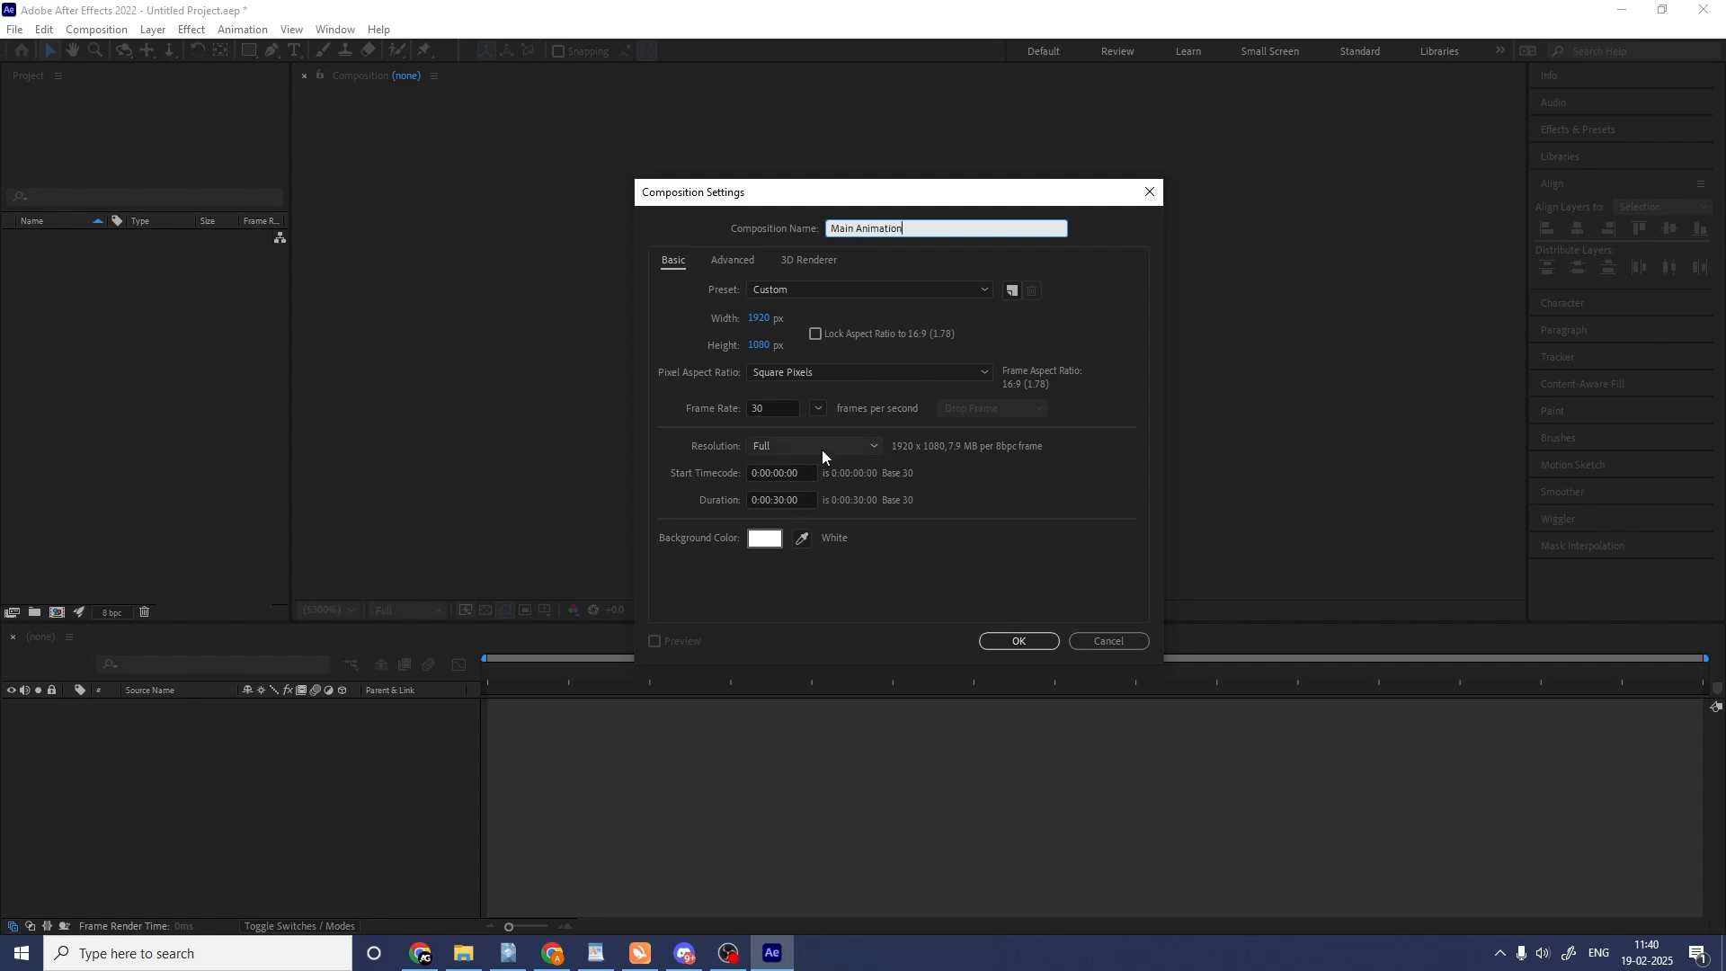
click(1035, 641)
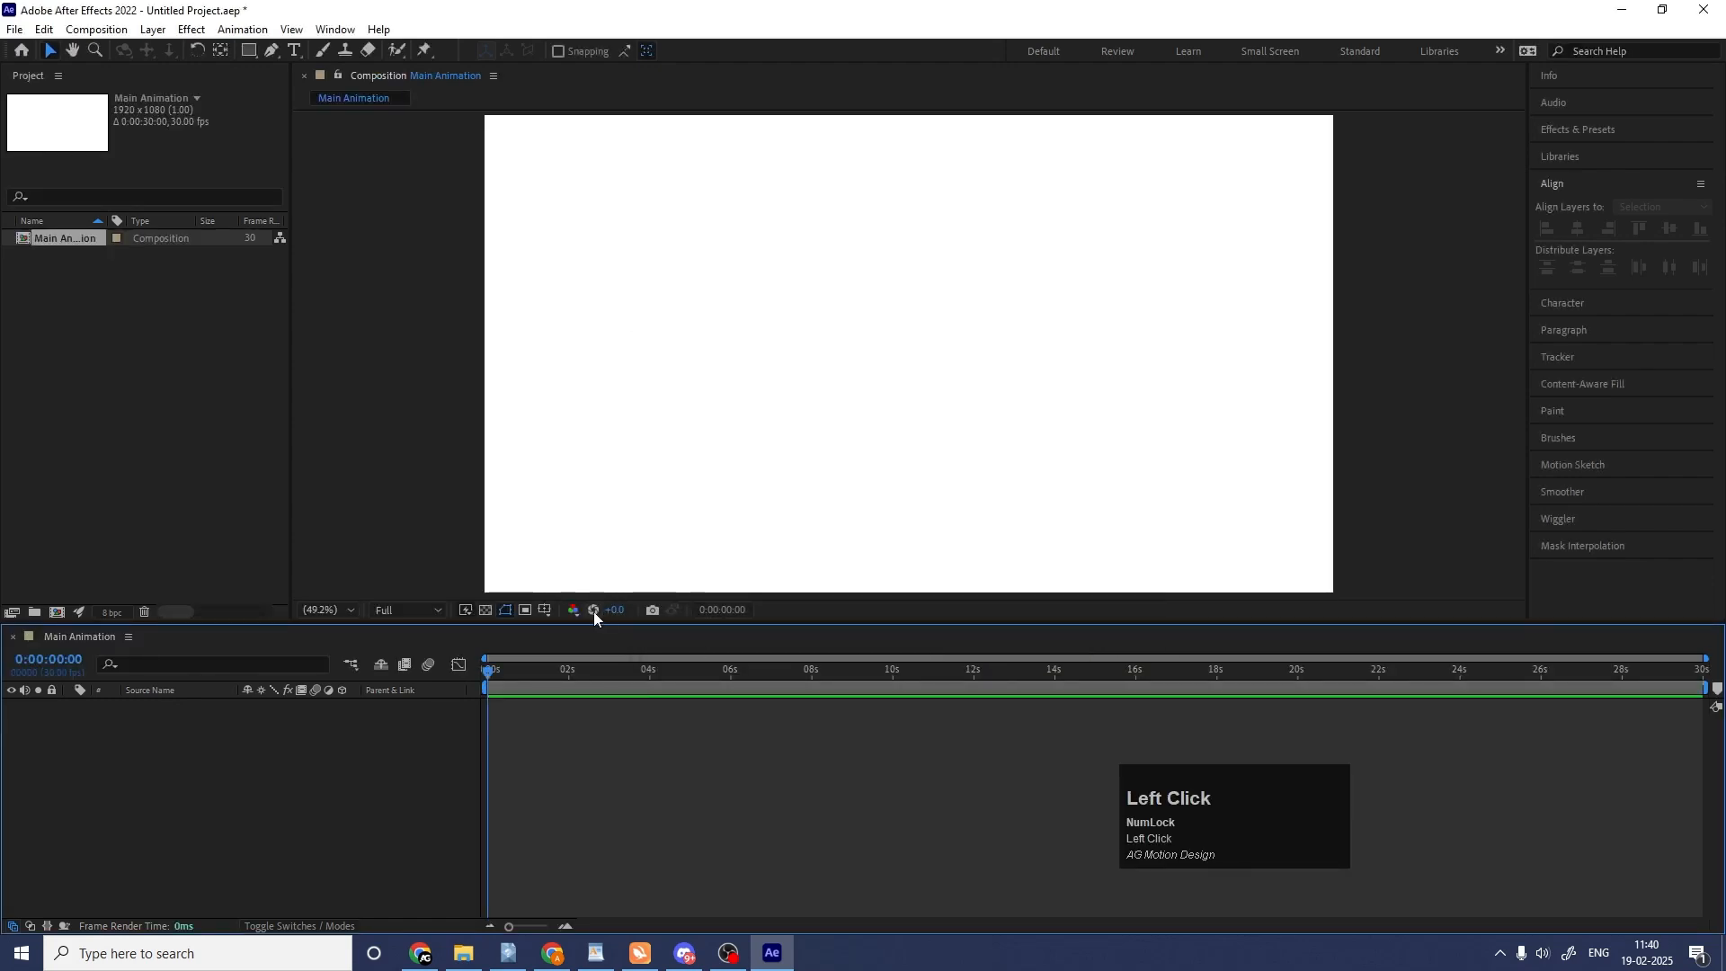
click(547, 612)
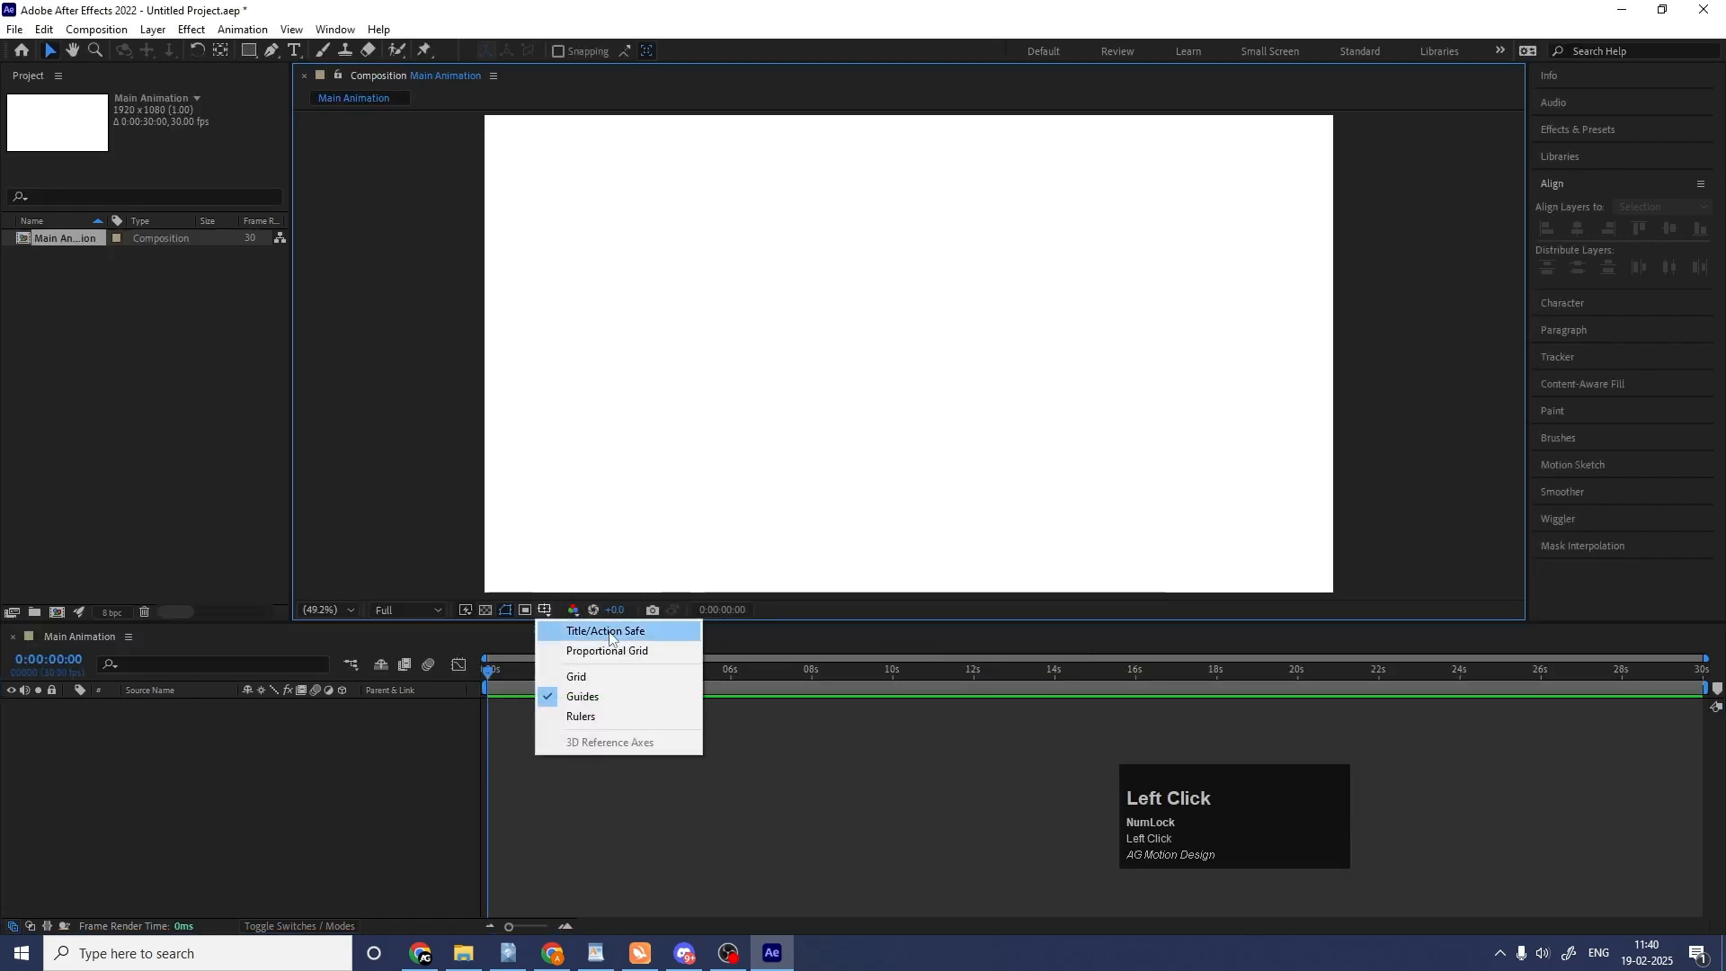
click(610, 634)
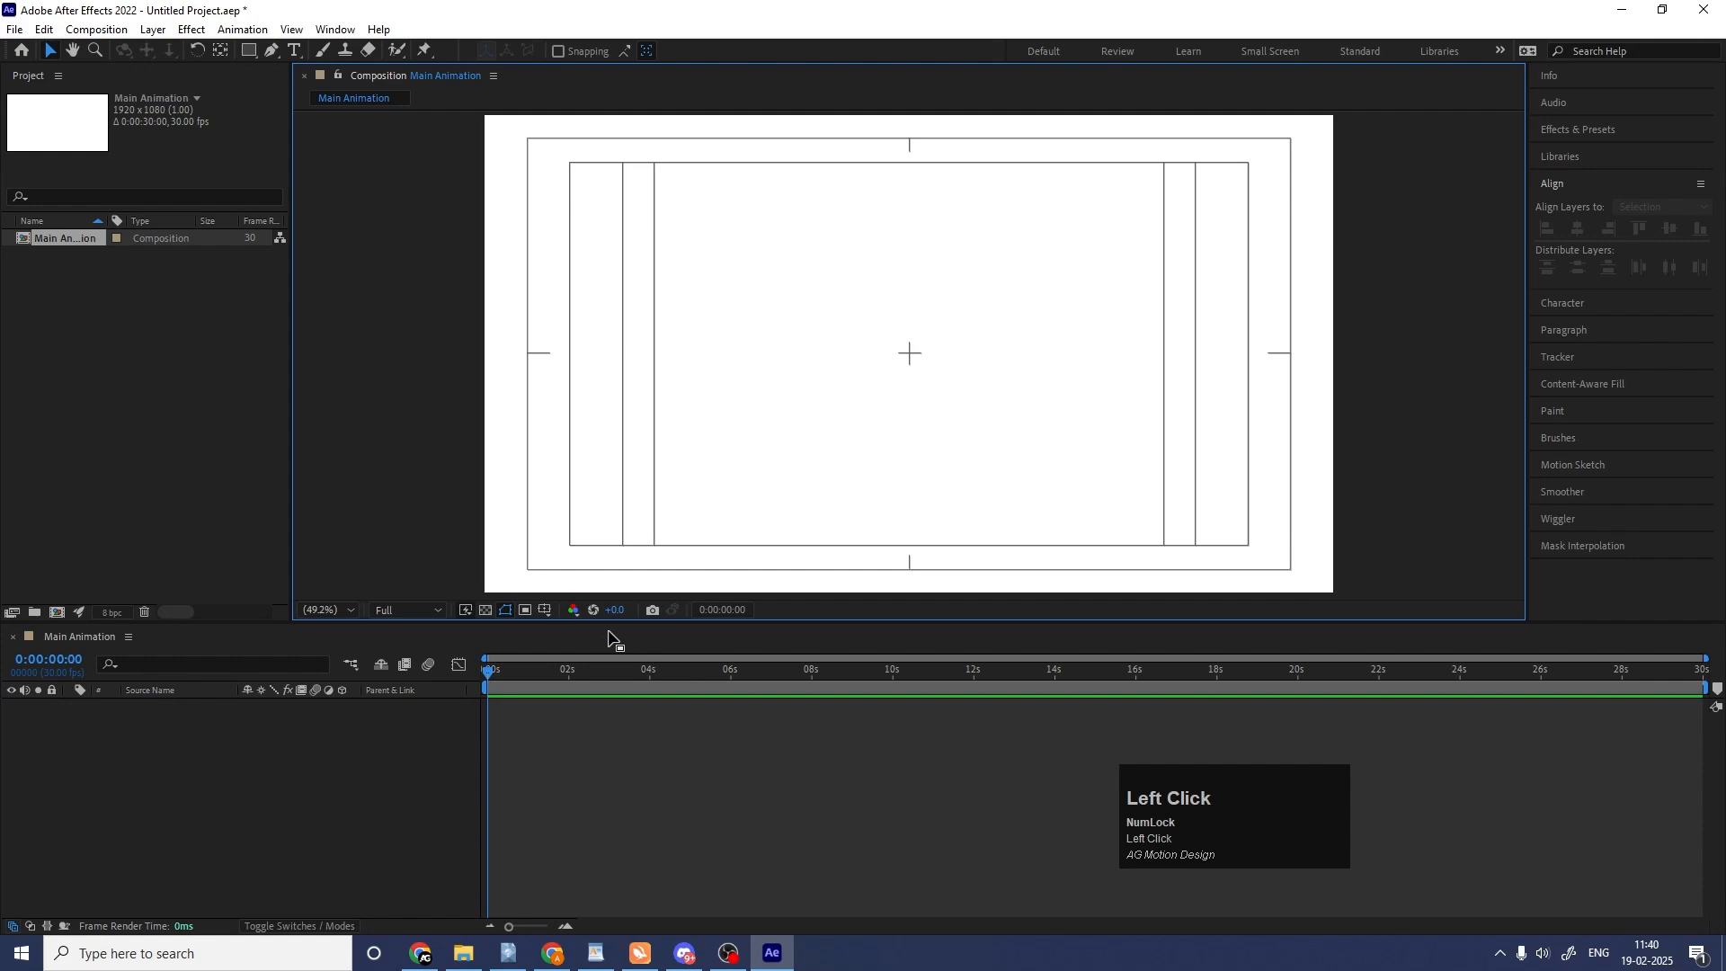
Import Nike.png into the project as footage.
key(ctrl+i)
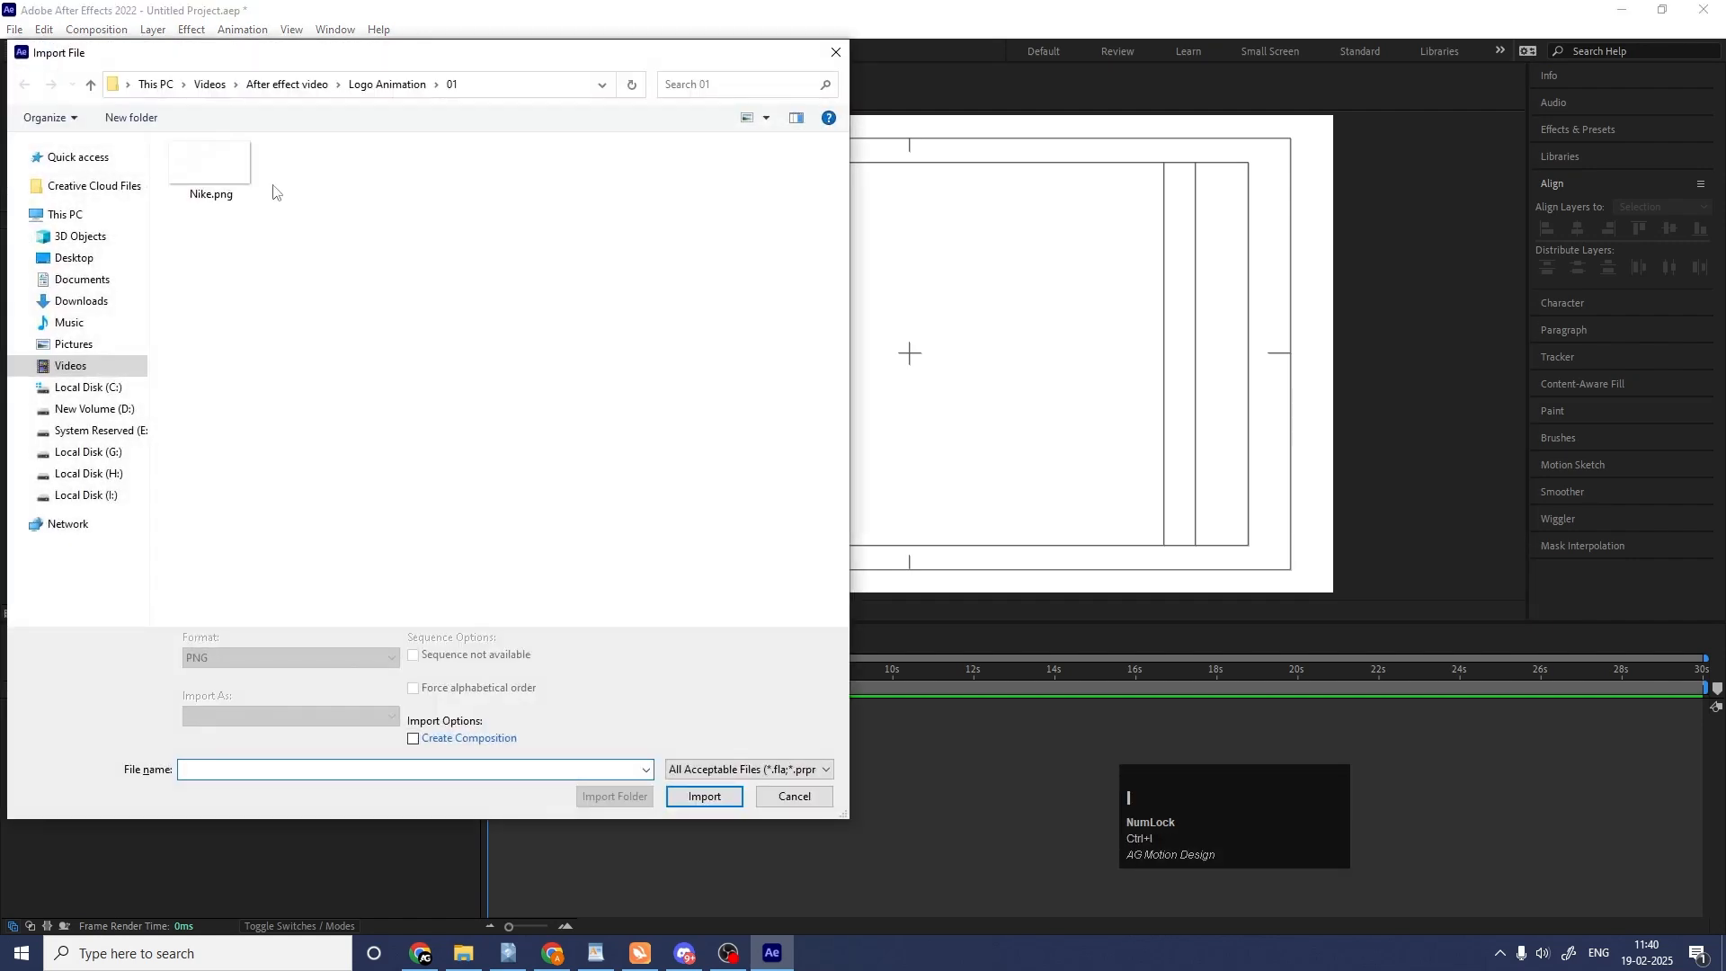
click(232, 176)
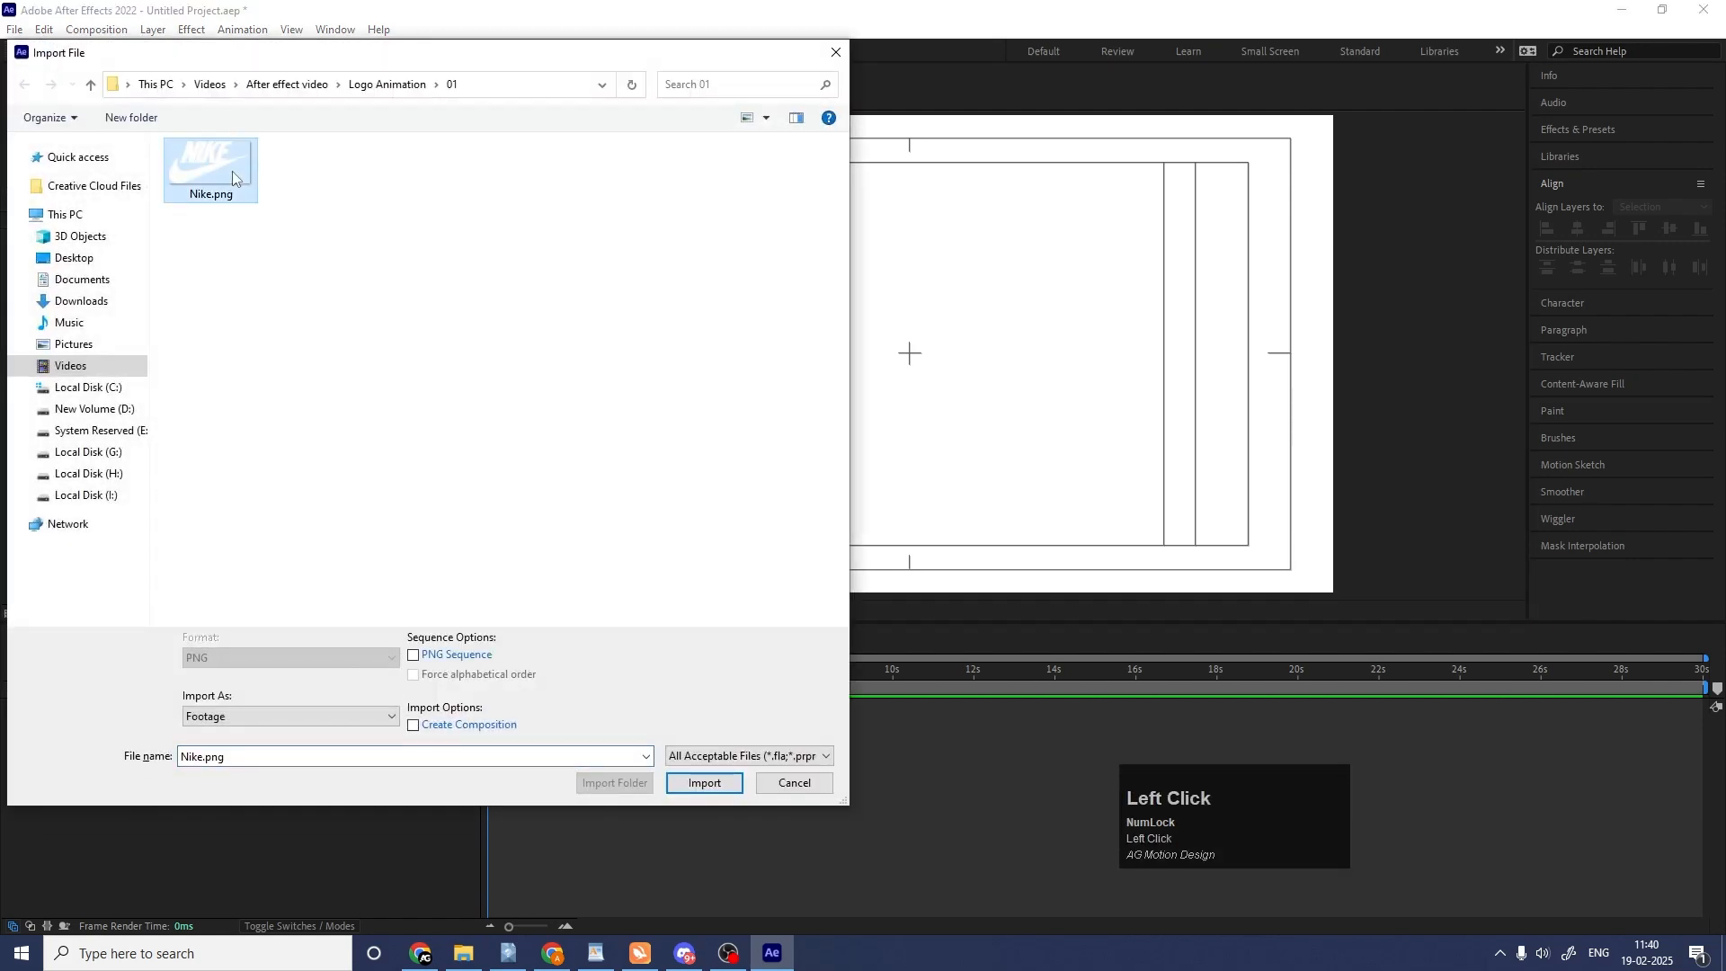
key(Return)
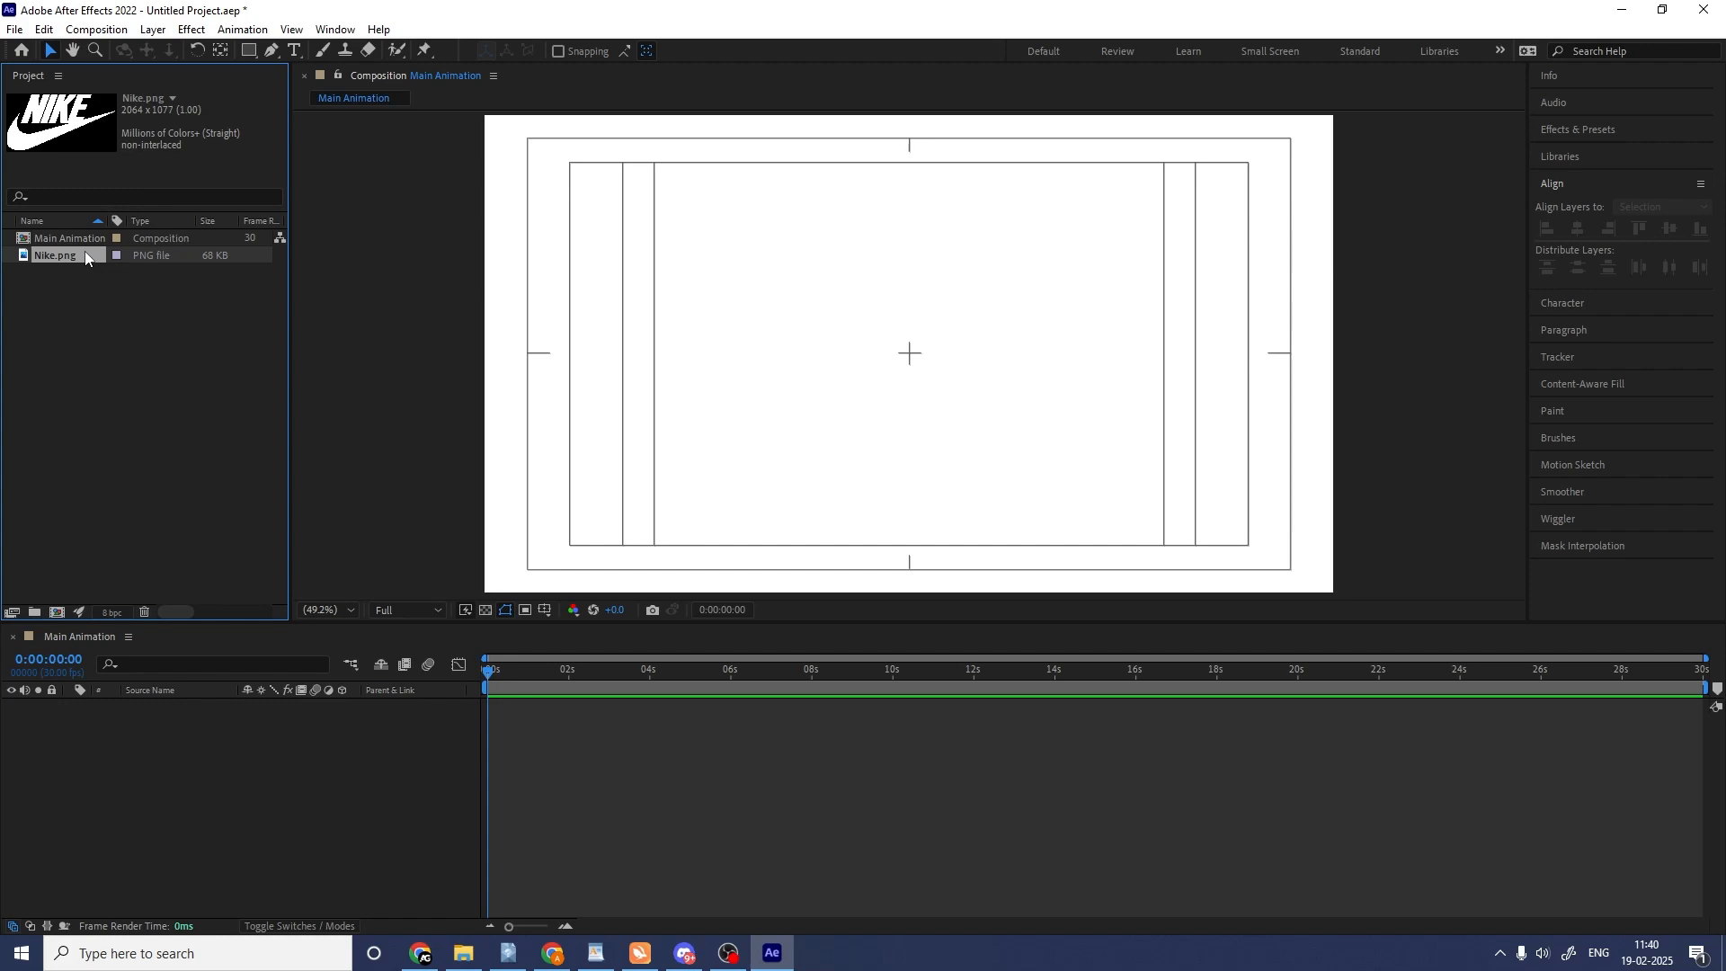
Create a second 1920 x 1080, 30-second composition named "Reveal".
key(ctrl+n)
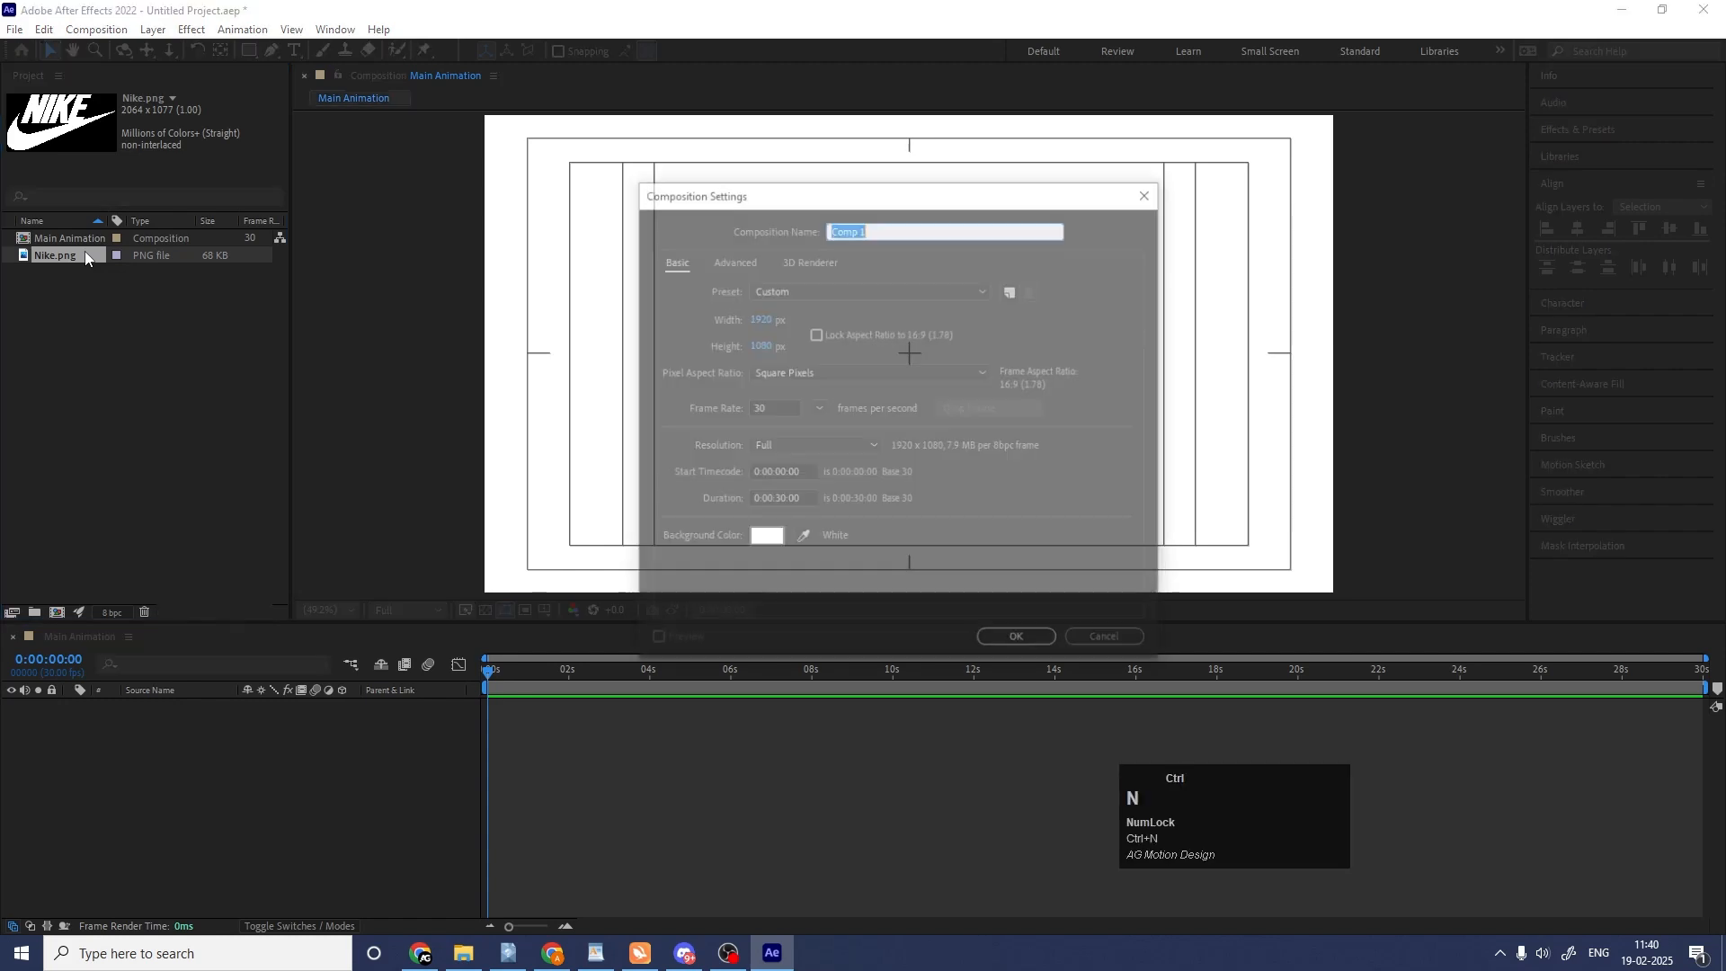
key(shift)
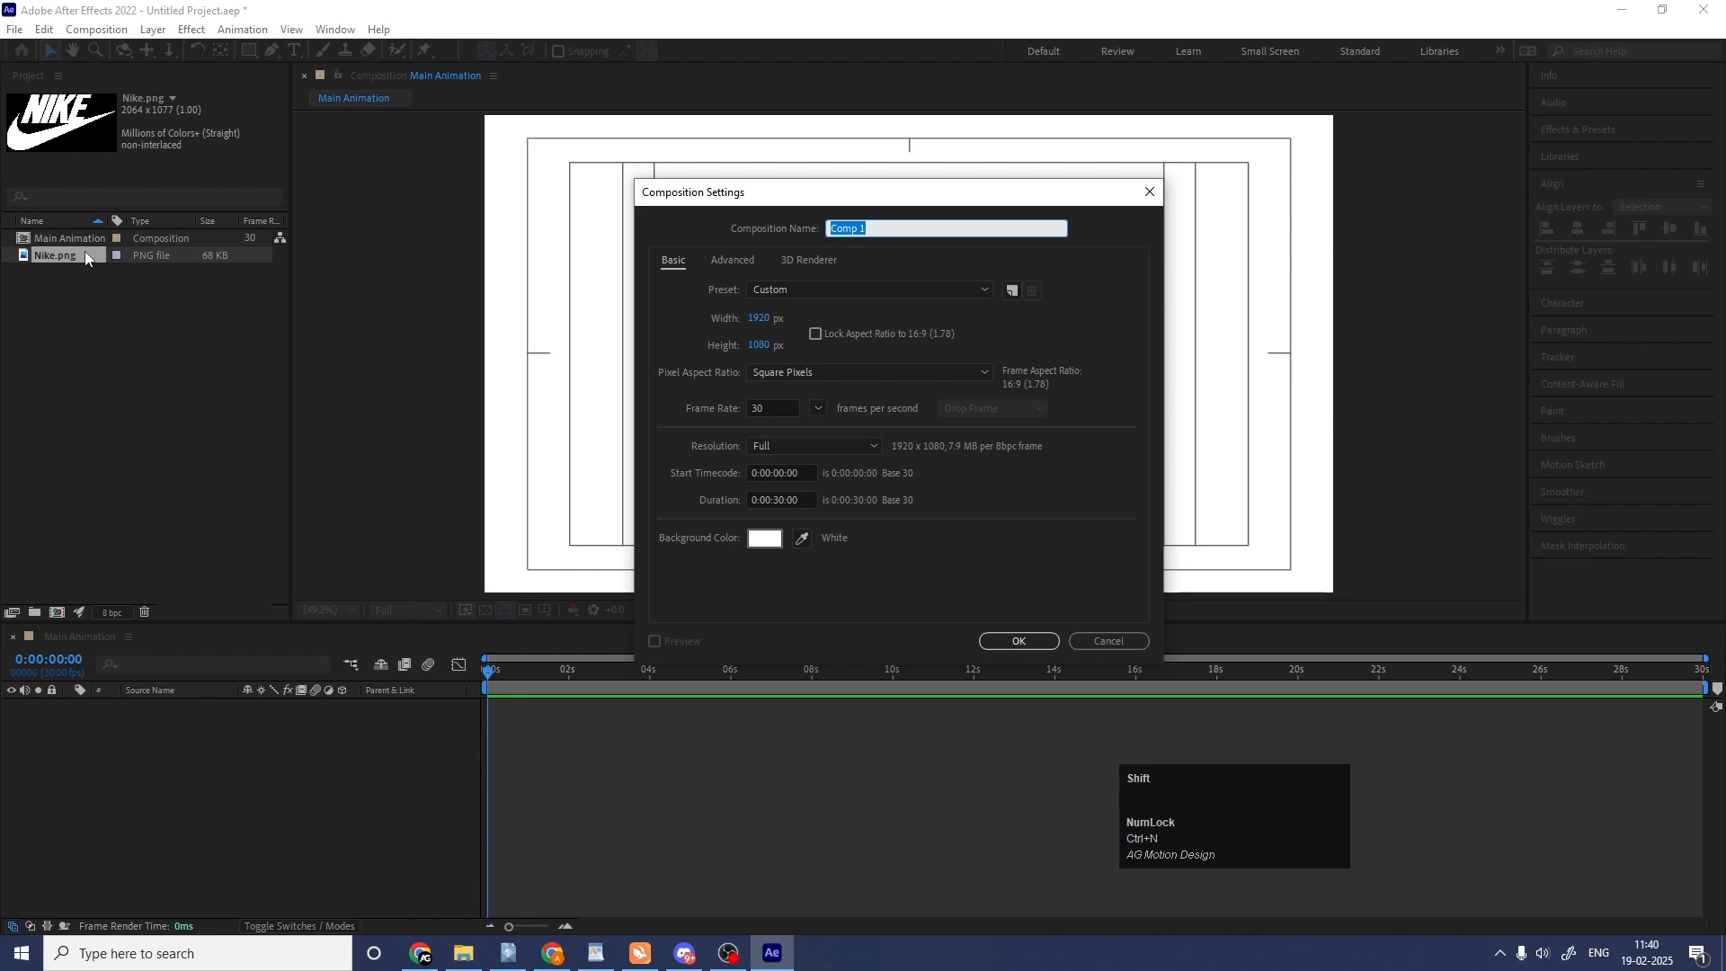
text(Reveal)
key(Return)
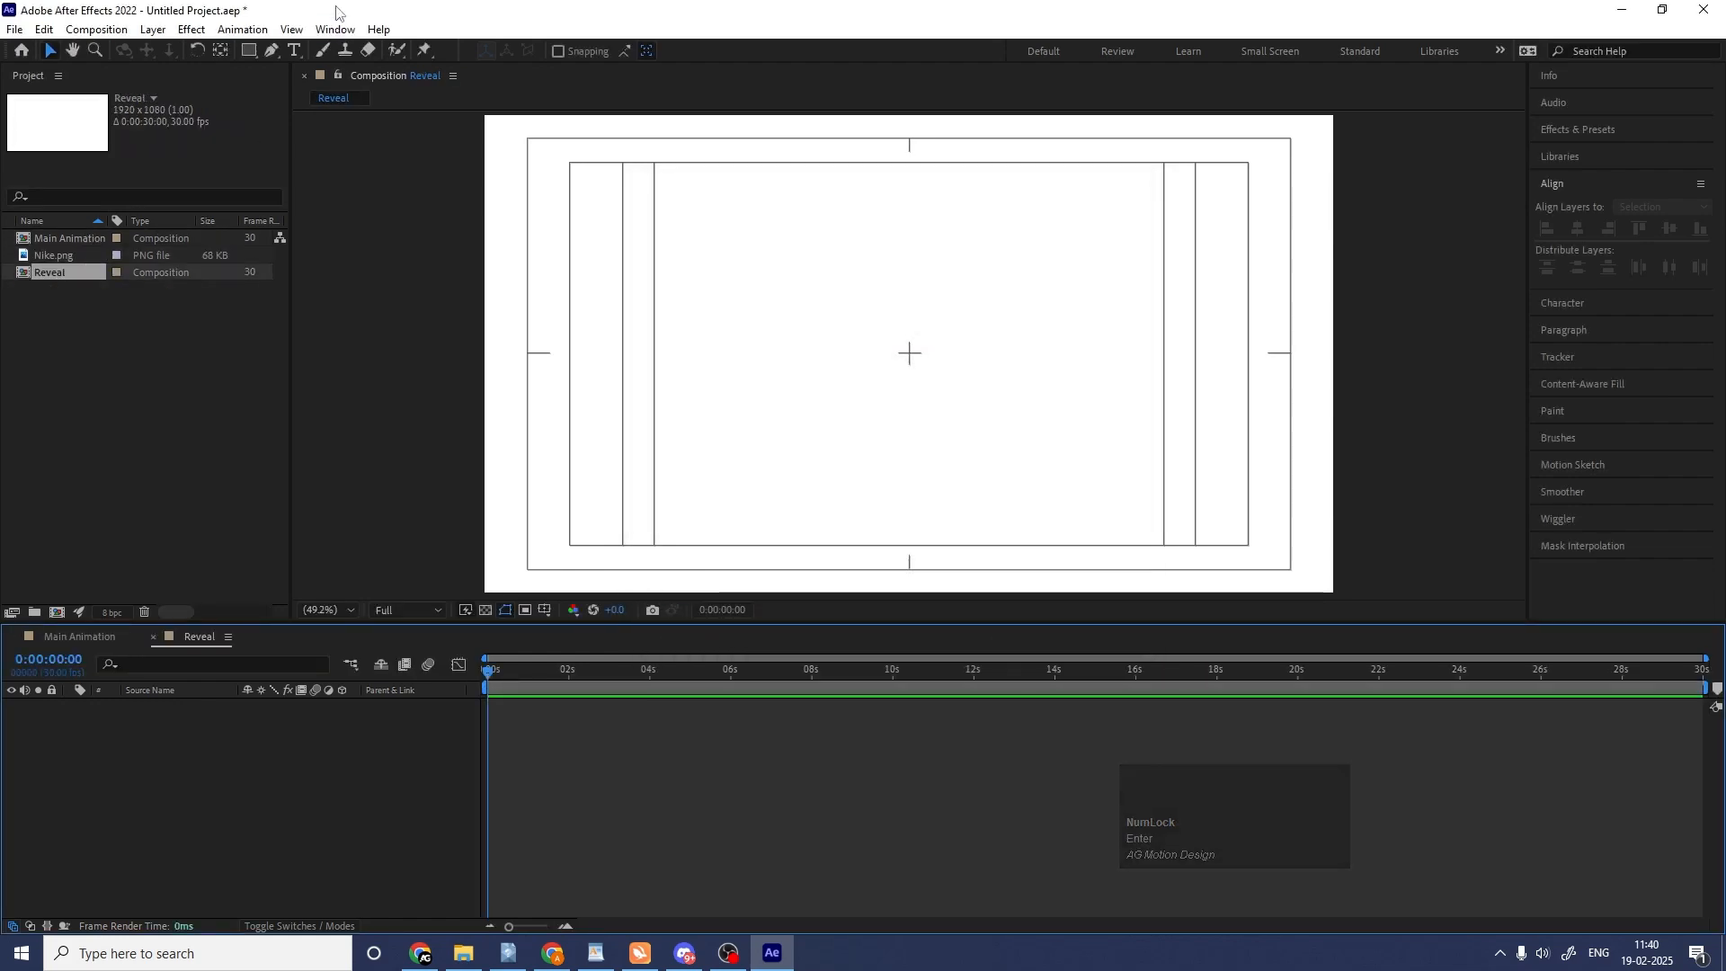
Set up the Ellipse tool with no fill and a black stroke, hex 000000.
click(250, 51)
click(300, 88)
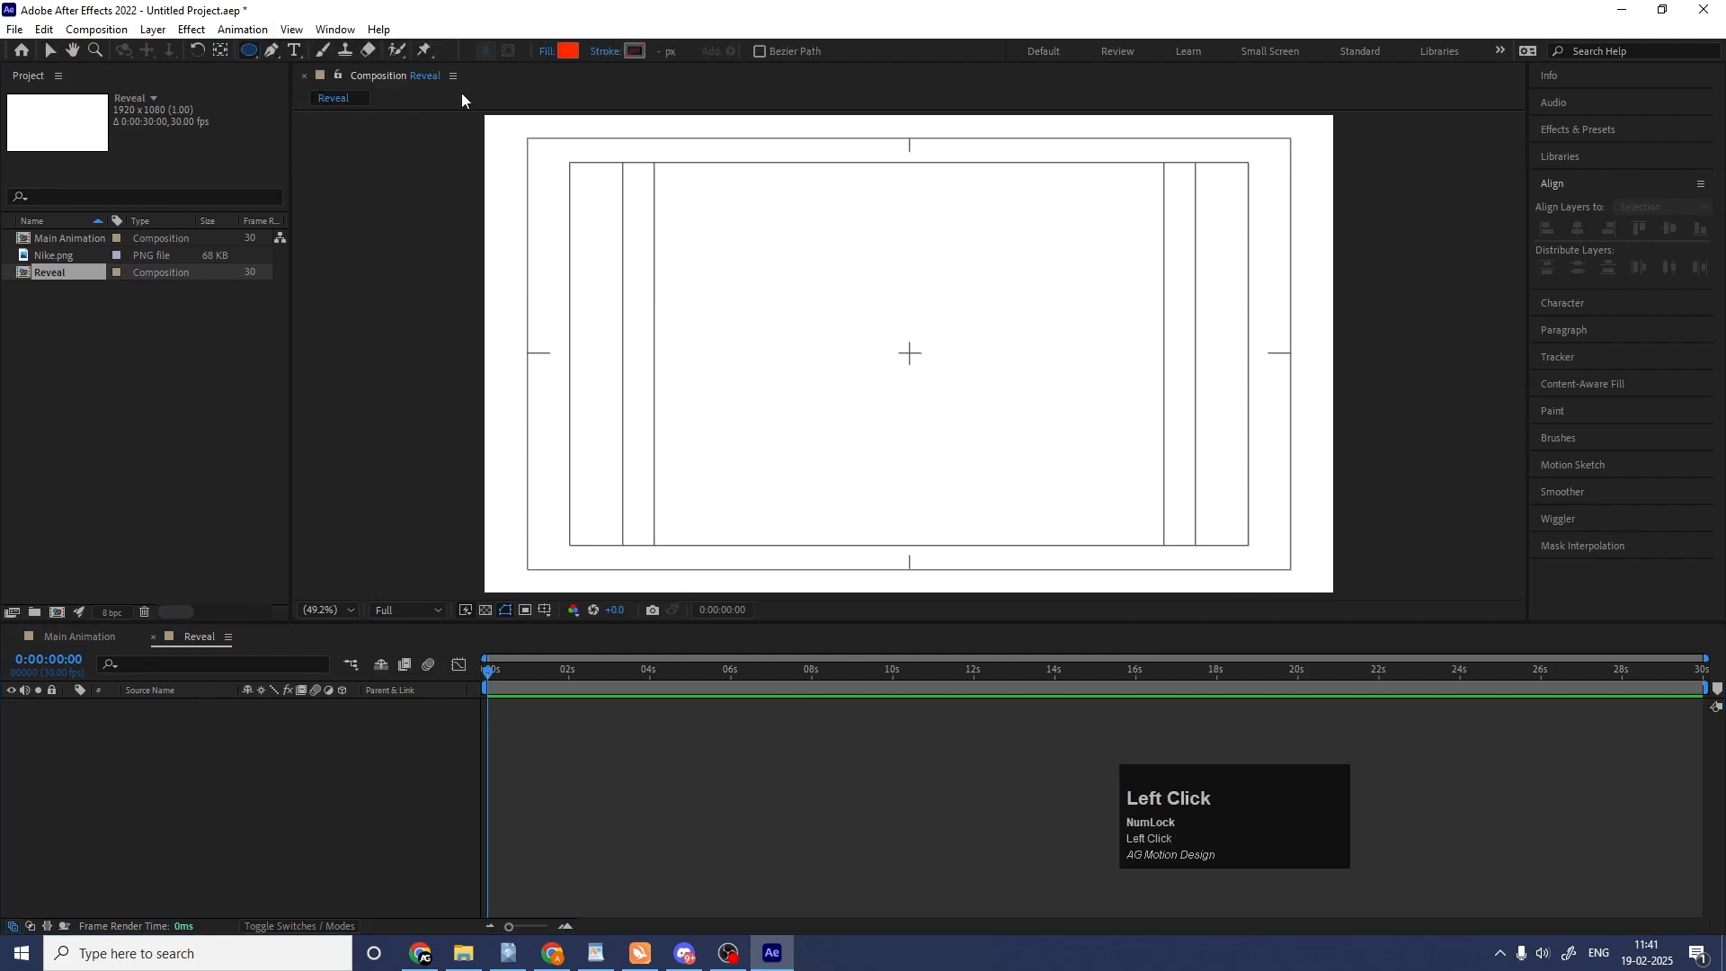
click(548, 51)
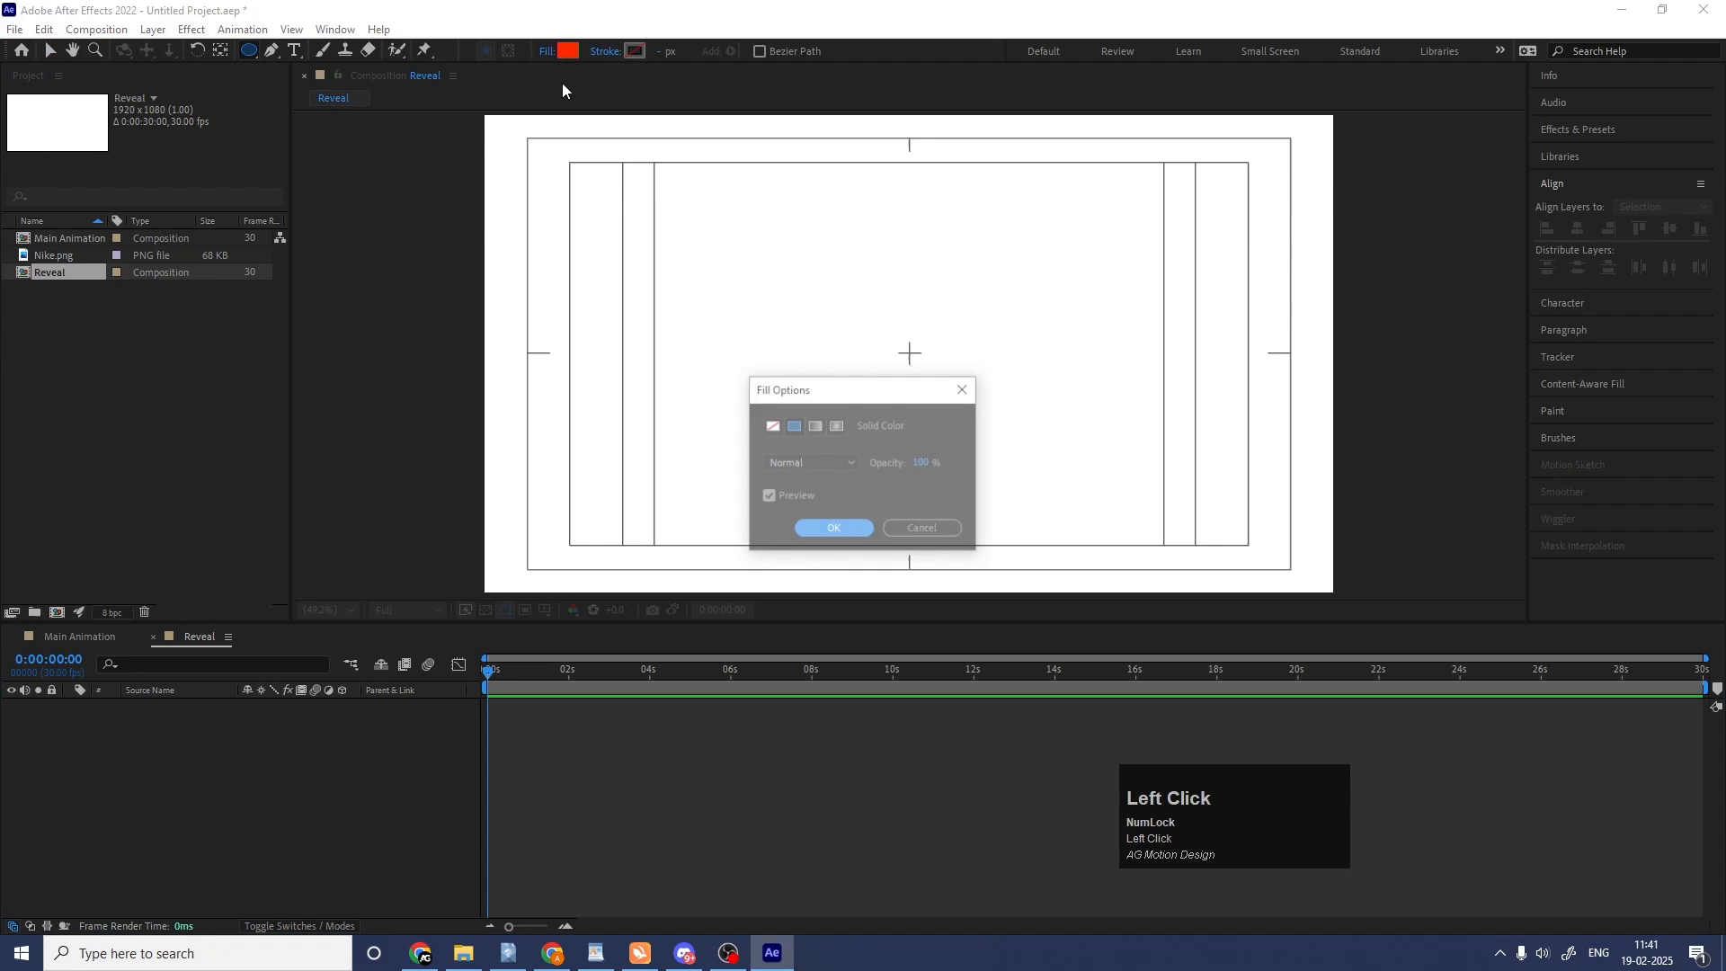
click(770, 429)
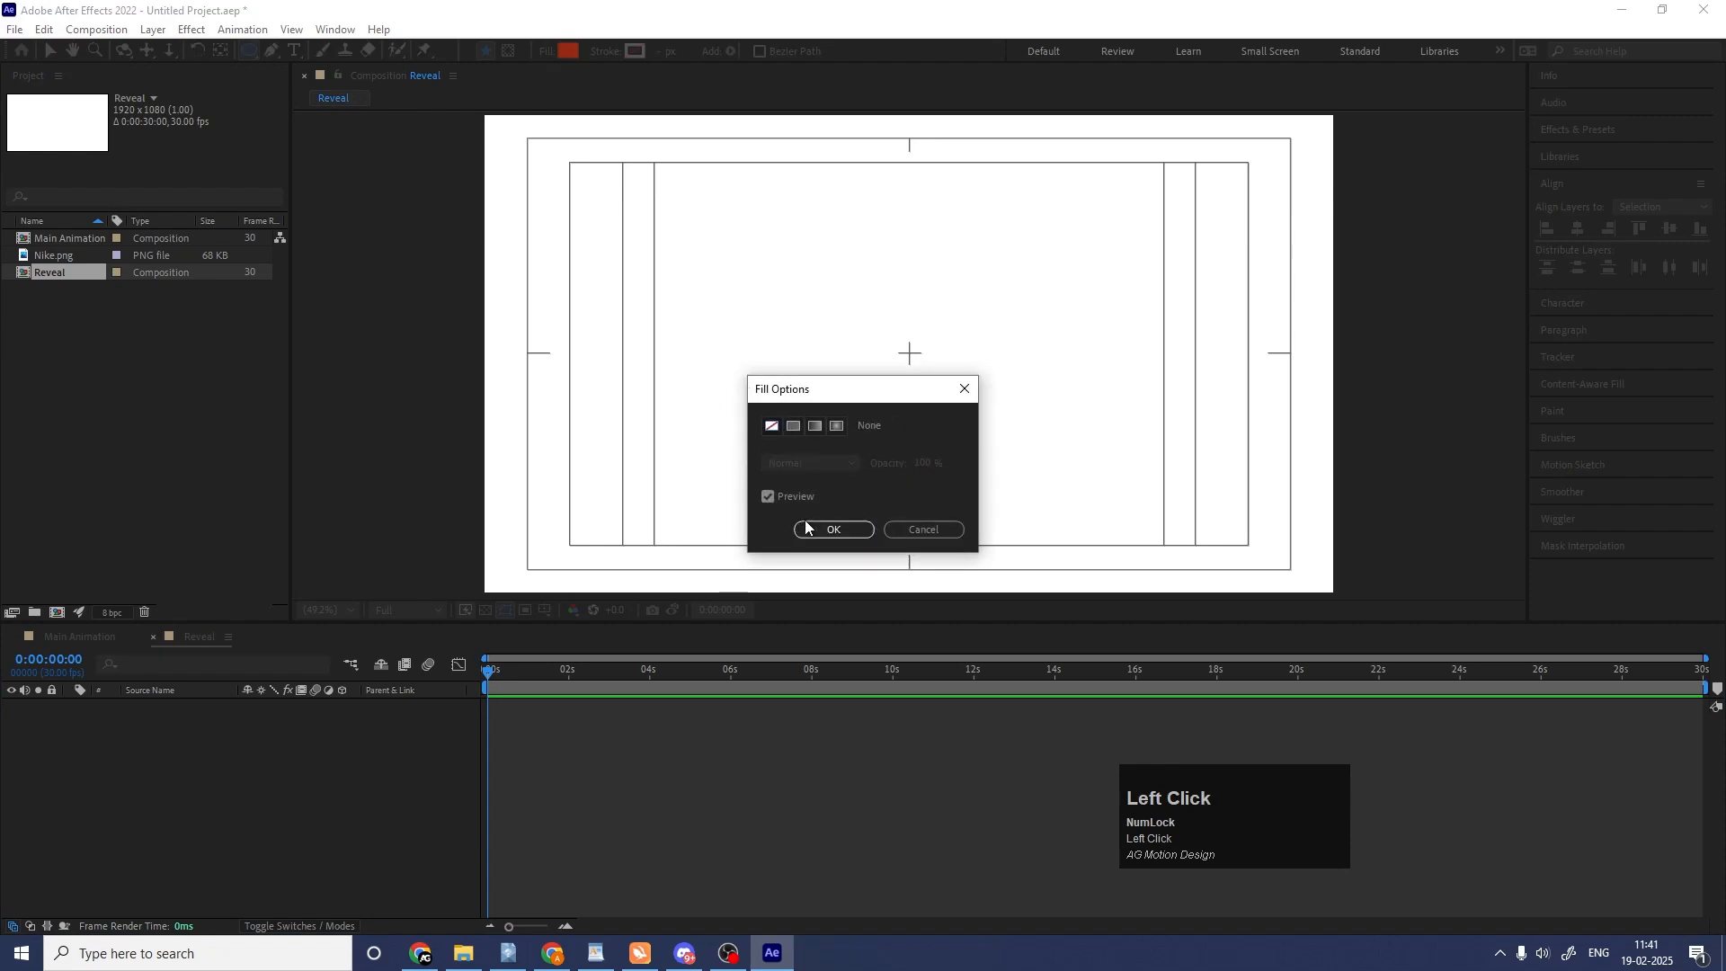
click(813, 531)
click(637, 51)
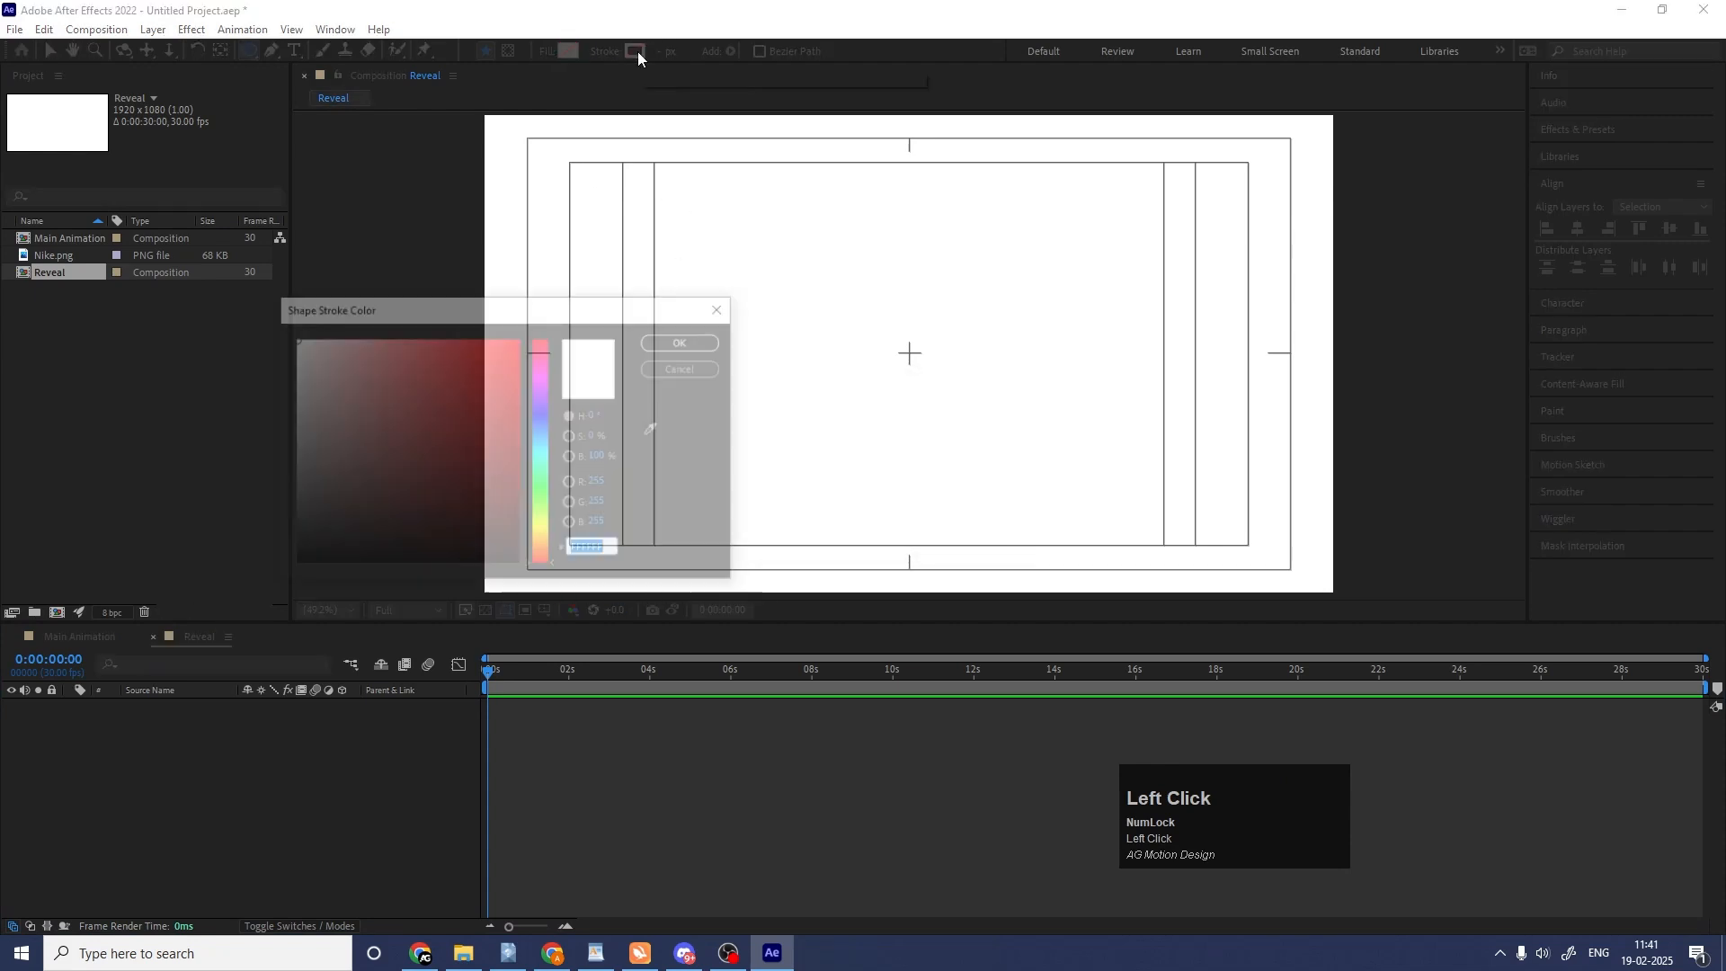
text(000000)
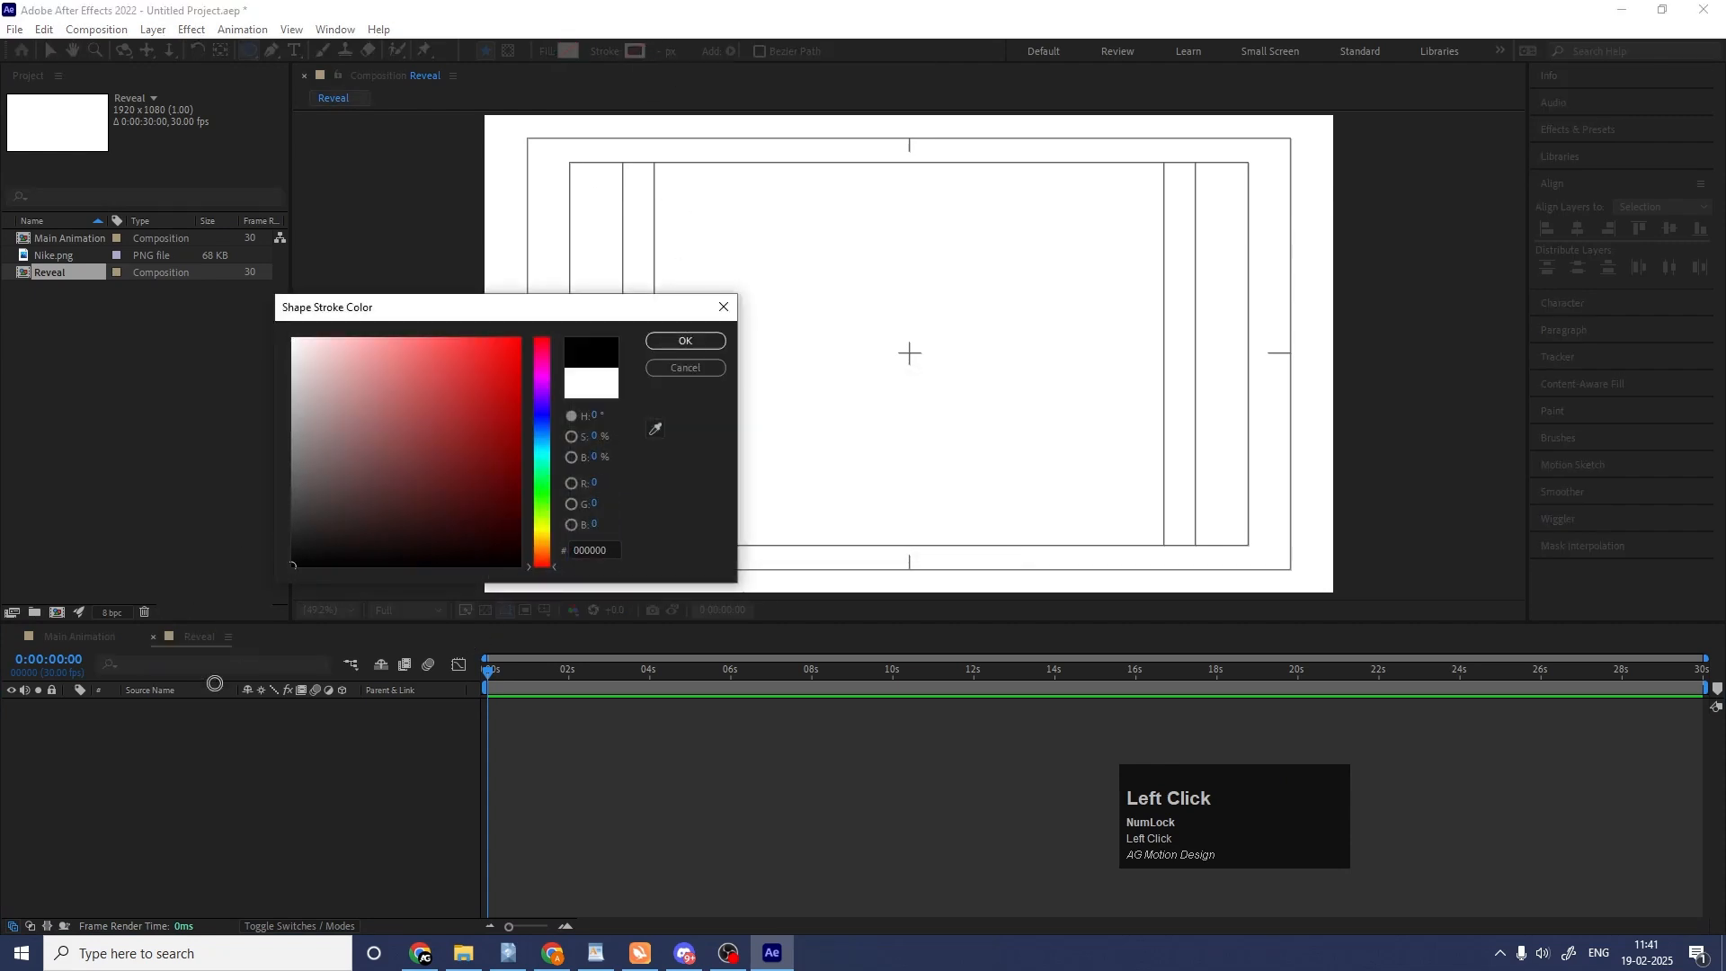
click(666, 341)
Draw a tiny circle near the upper-left corner of the Reveal composition and center its layer's anchor point on it.
drag(497, 131, 497, 130)
click(229, 870)
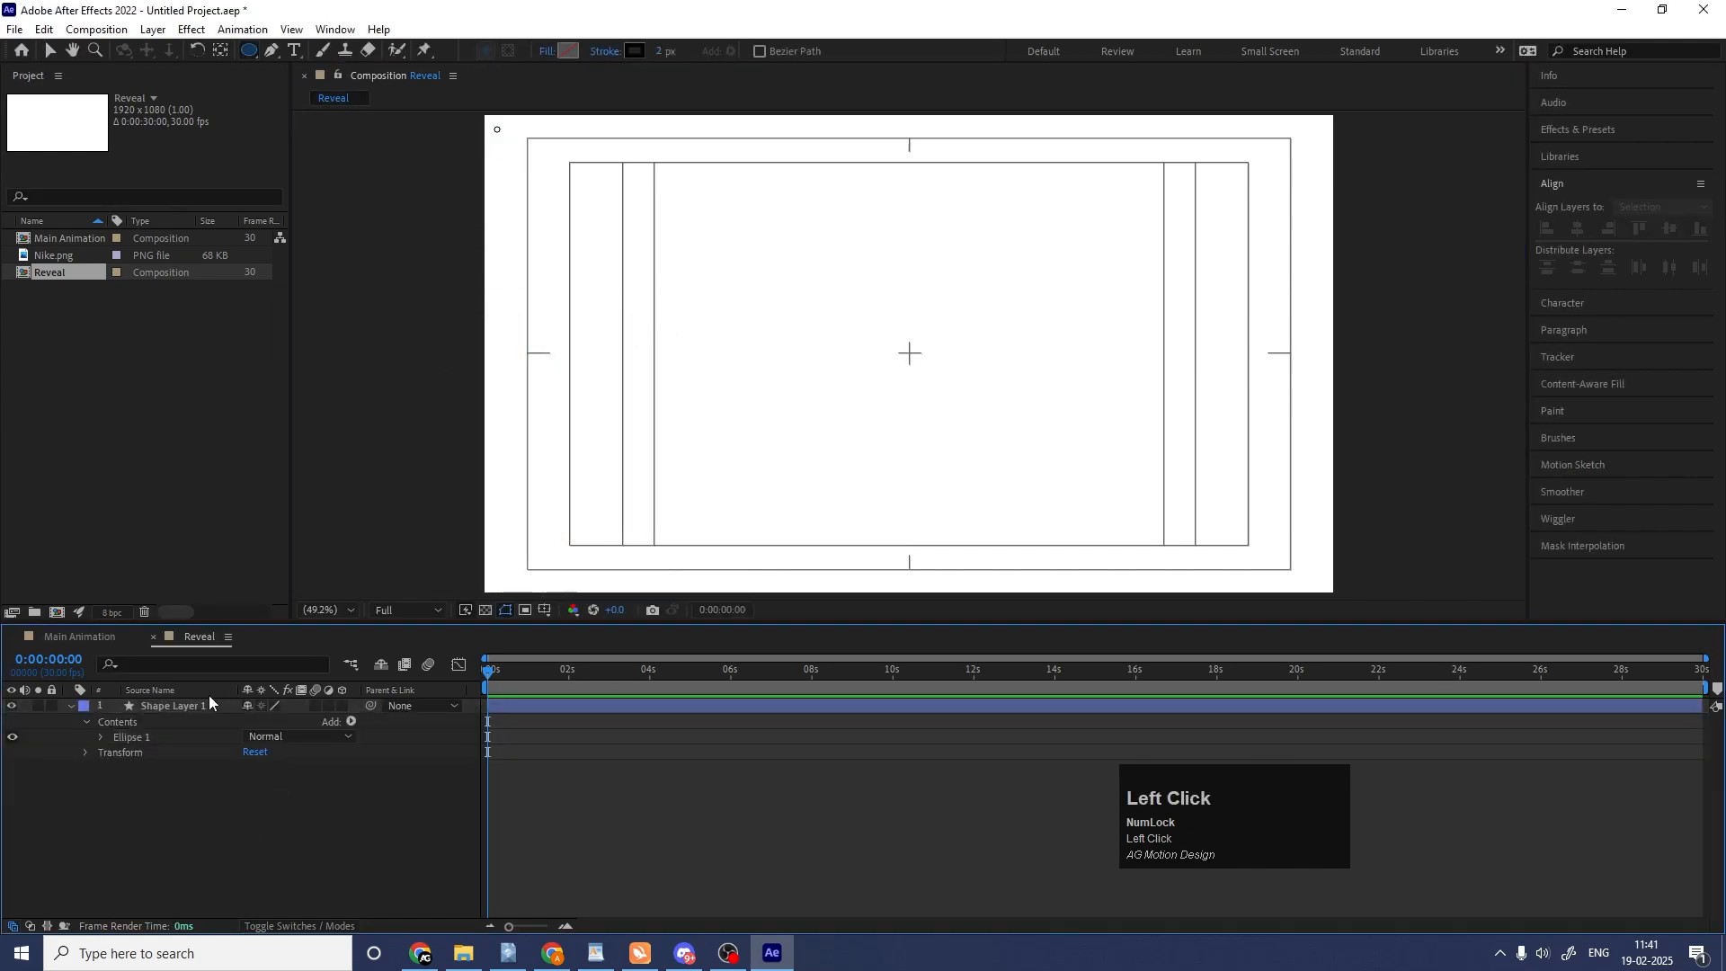
click(180, 701)
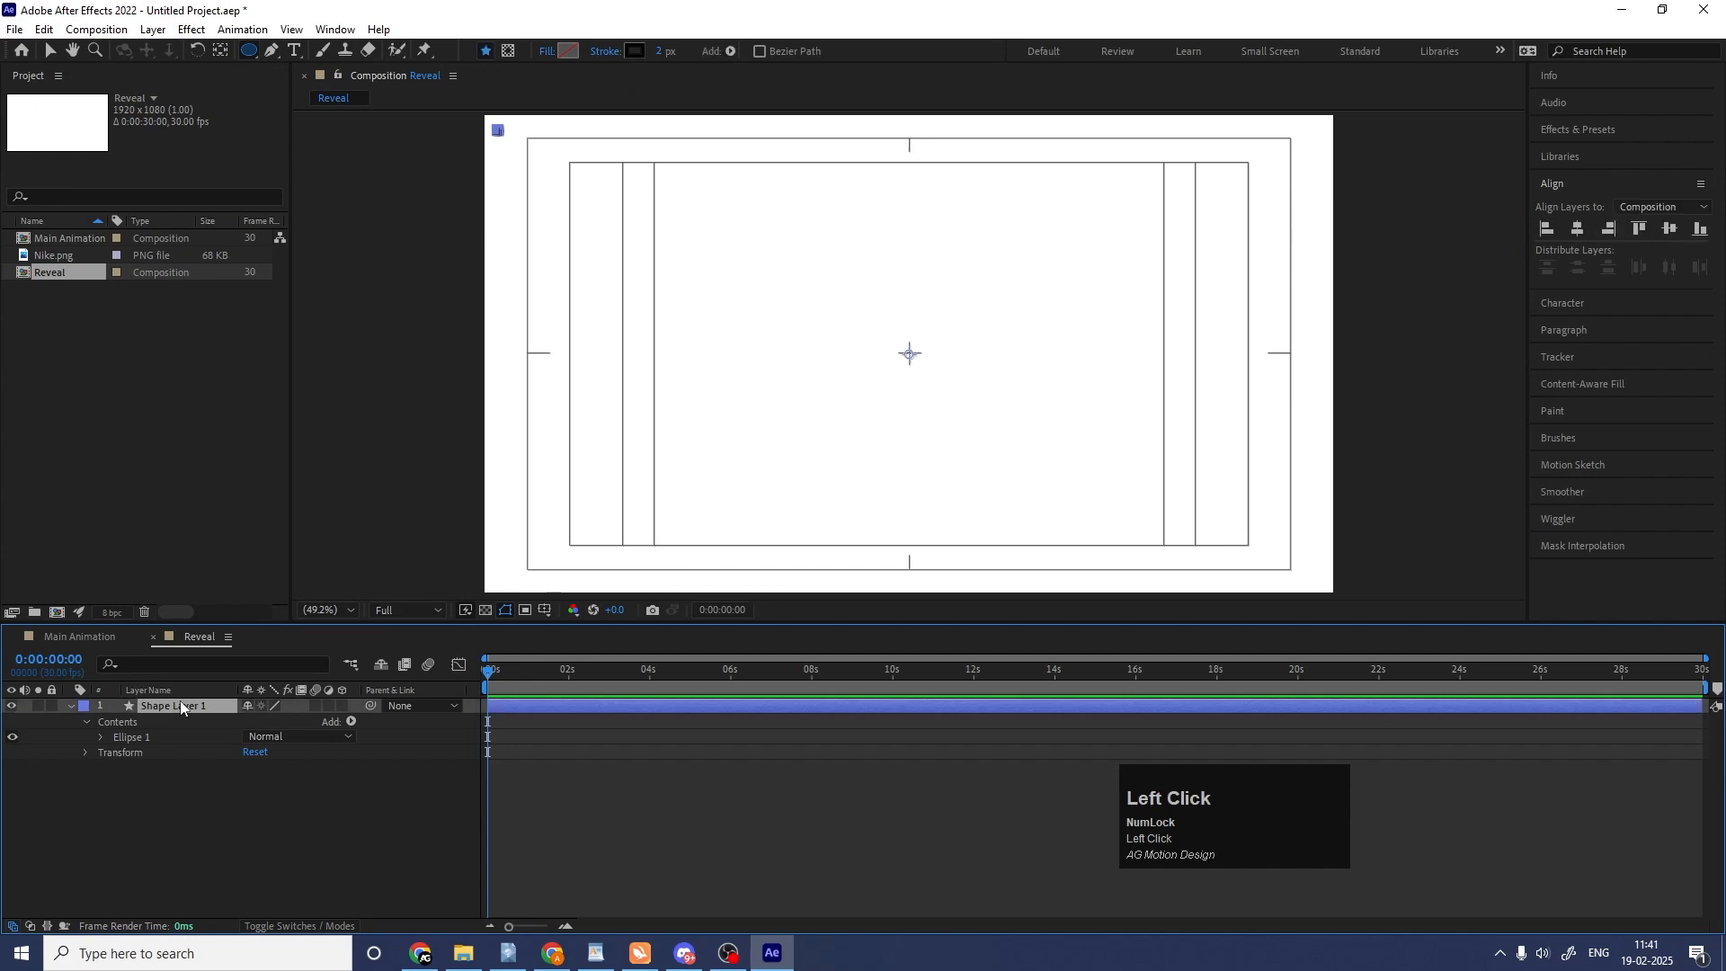
key(ctrl+alt+Home)
Move the small circle closer into the upper-left corner of the composition frame.
scroll(492, 161, up, 4)
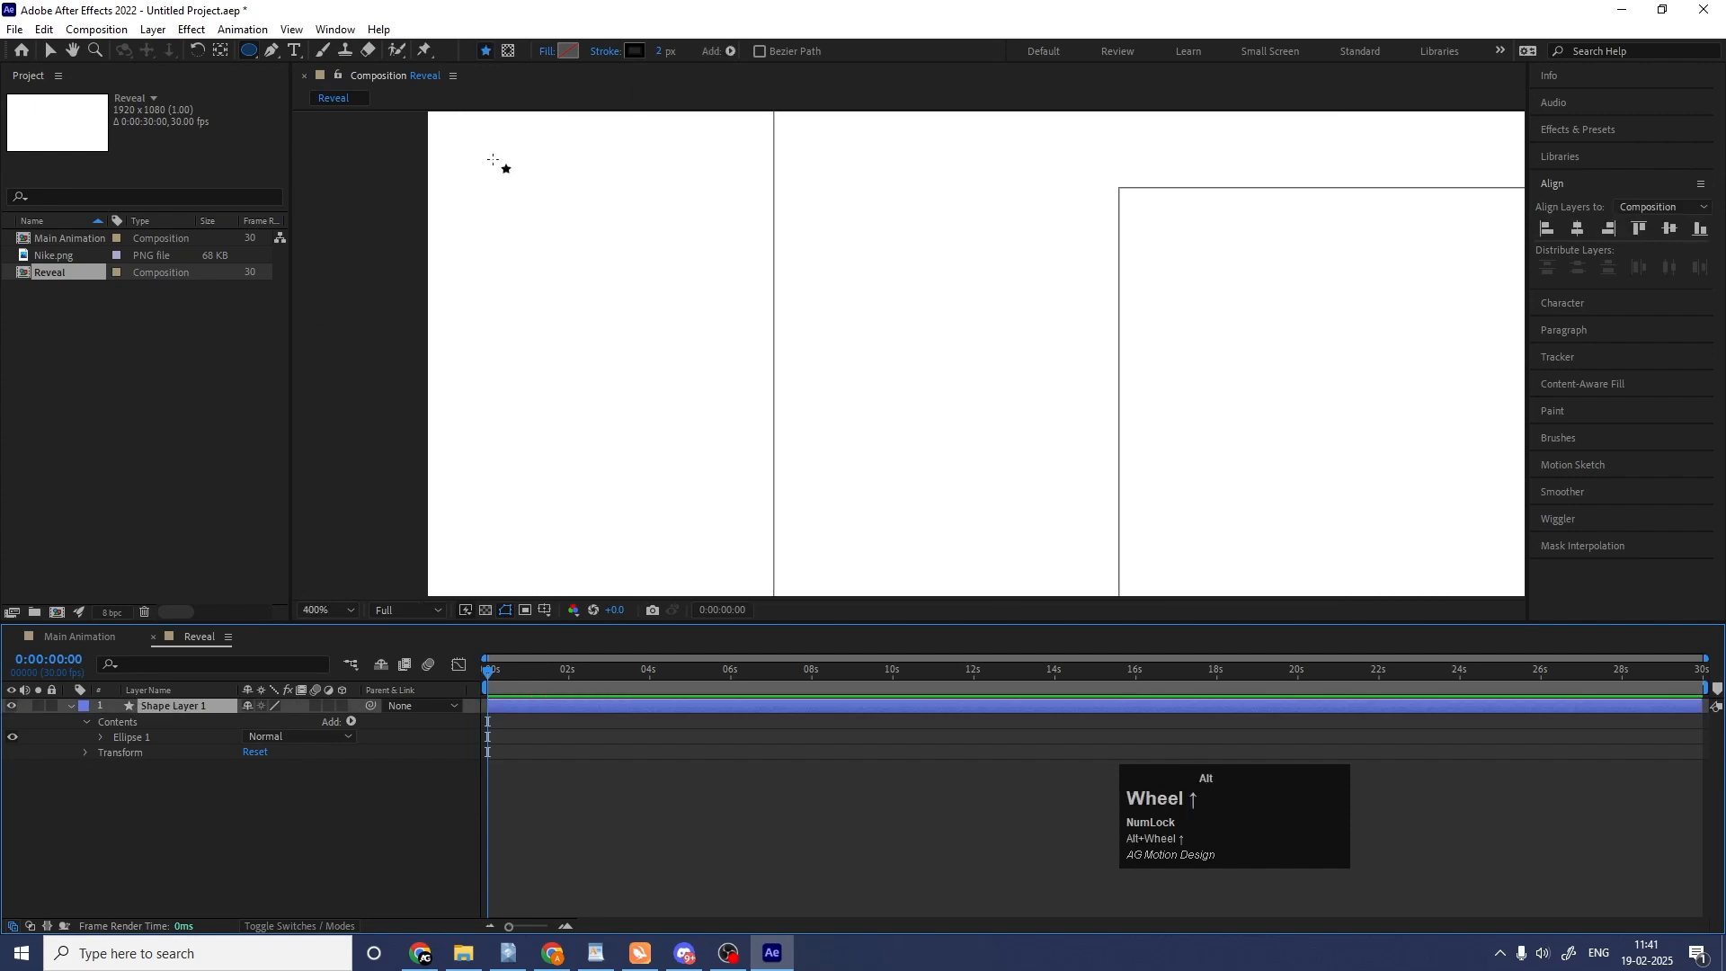
key(space)
drag(501, 173, 605, 612)
key(v)
drag(644, 362, 580, 282)
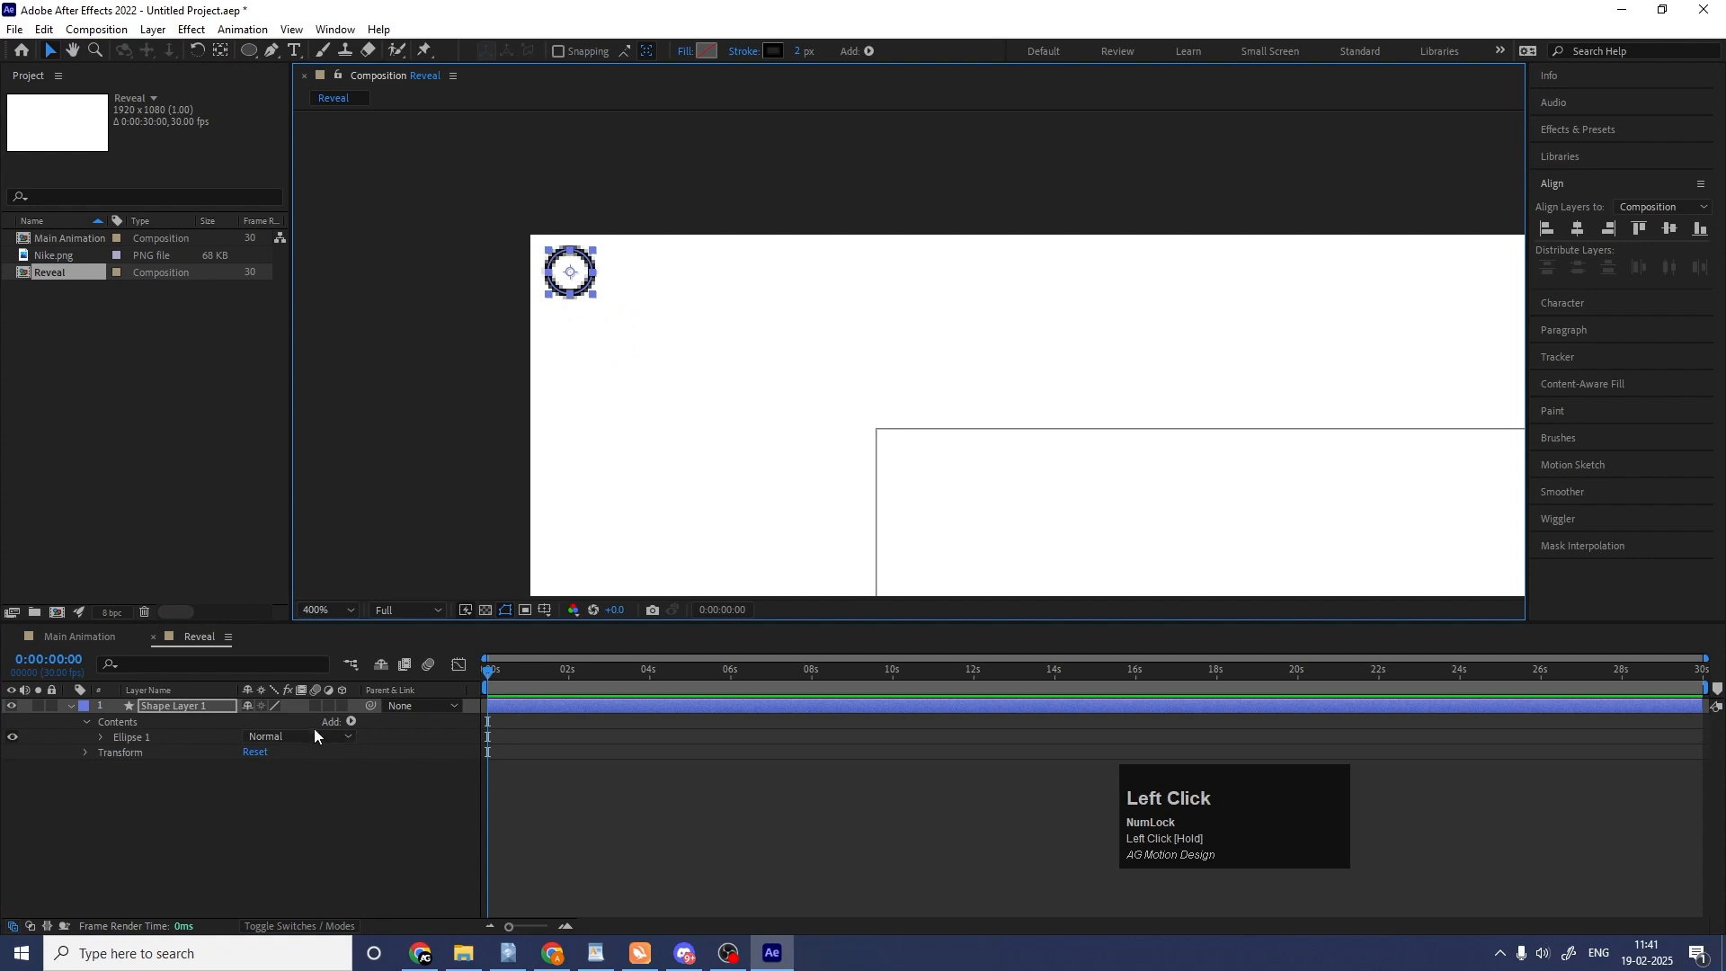
Add a Repeater to the circle's shape layer and set its horizontal position spacing to 18.
click(350, 723)
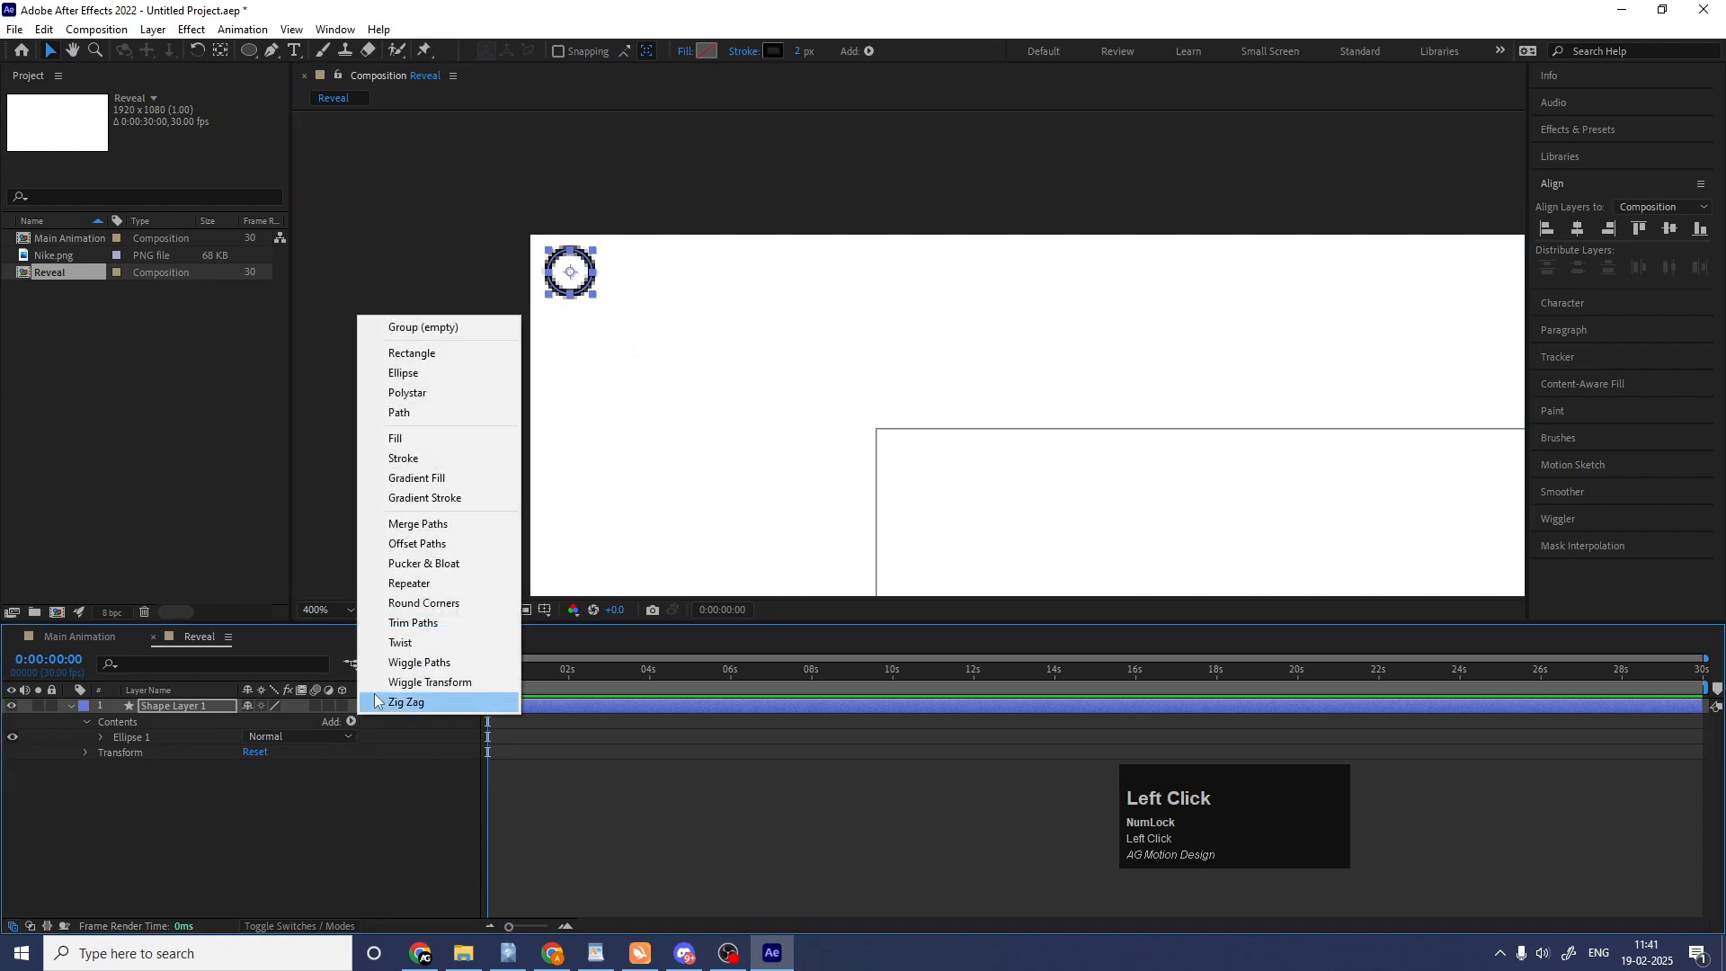
click(408, 585)
click(101, 753)
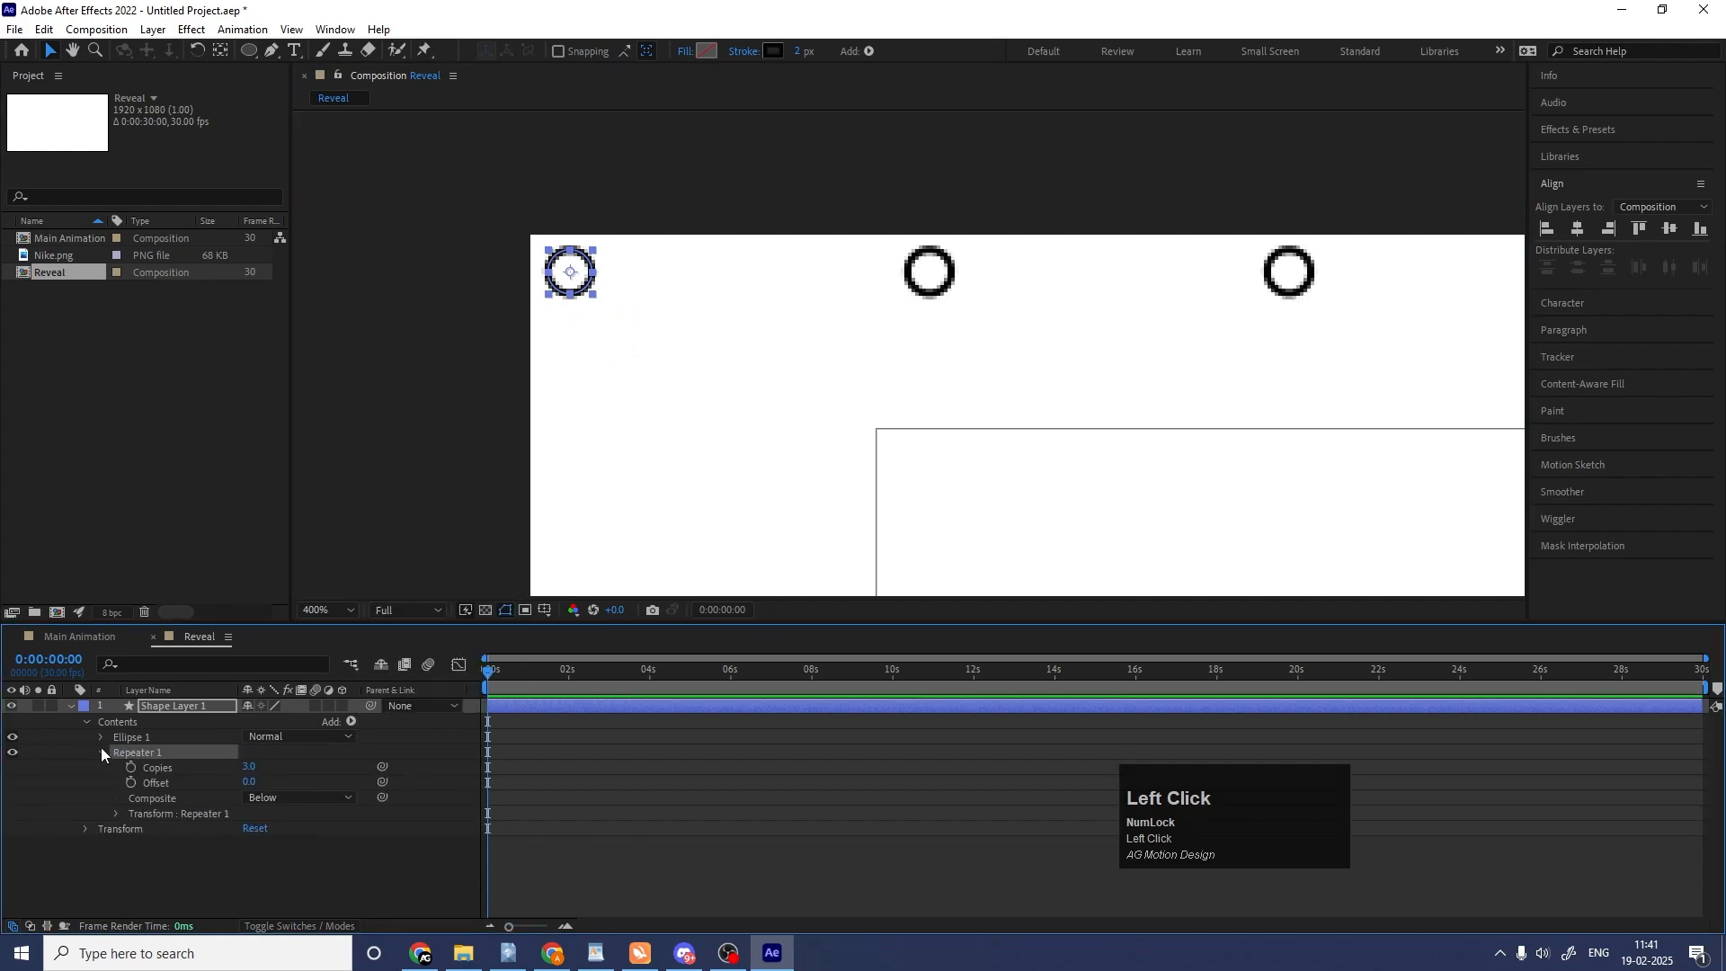
click(117, 814)
drag(256, 843, 173, 829)
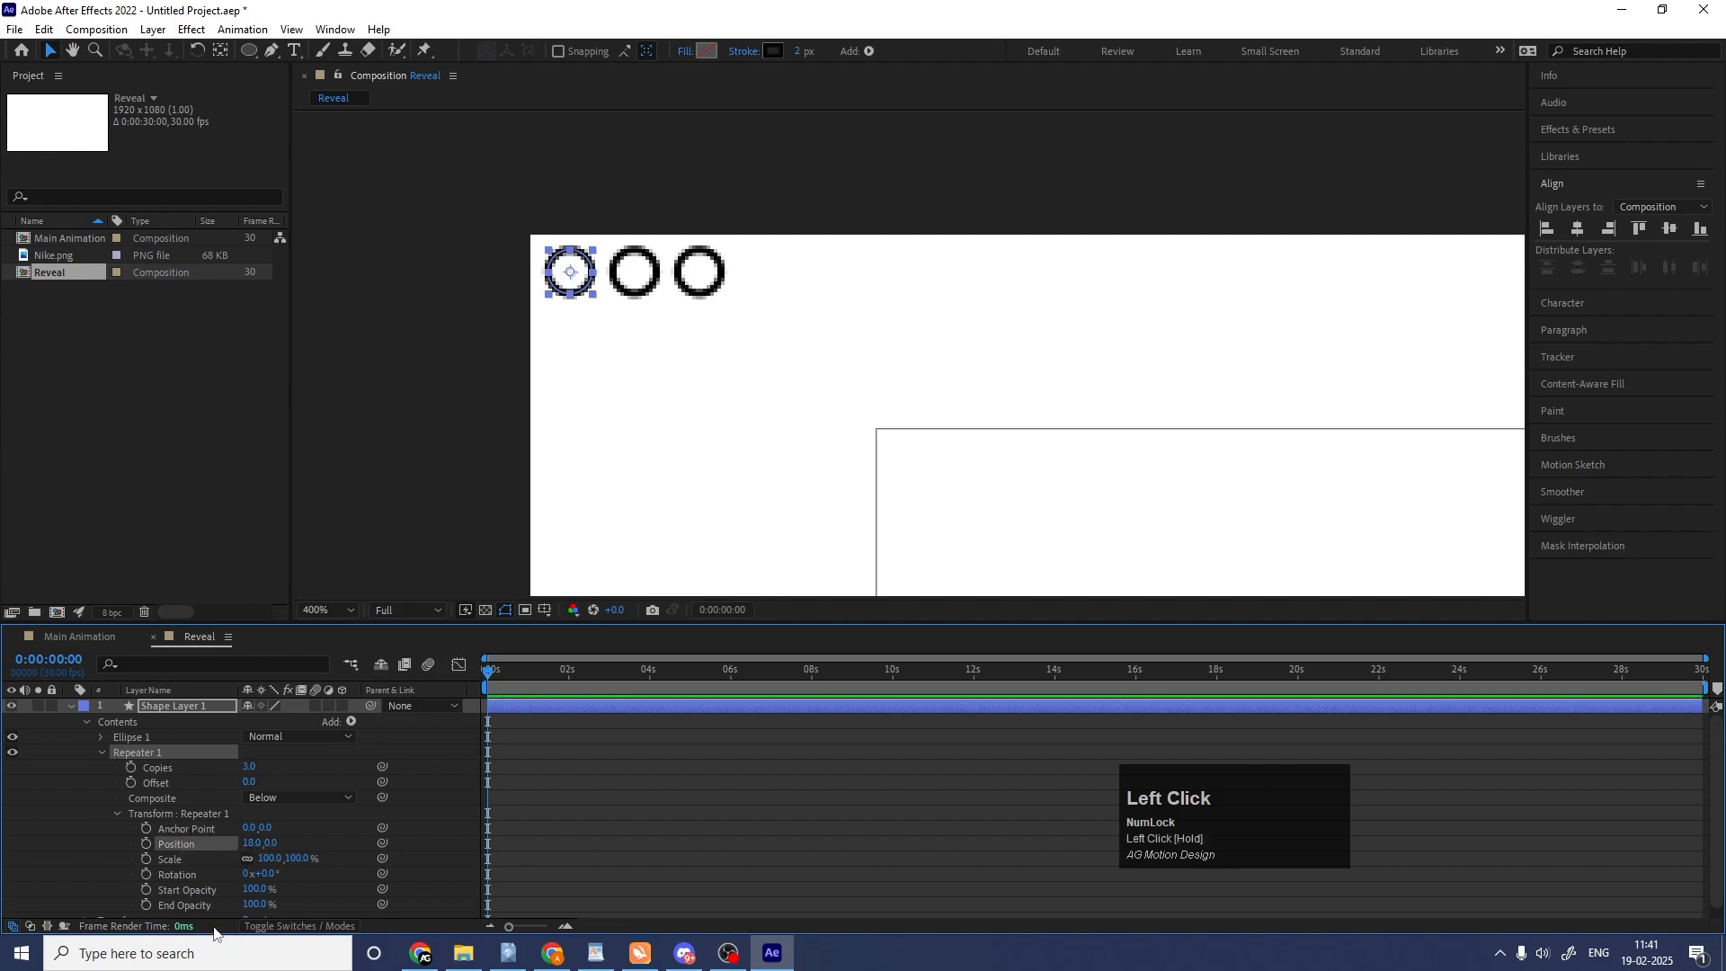
Set the repeater's copies to 106 so the row of circles spans the full composition width.
click(340, 610)
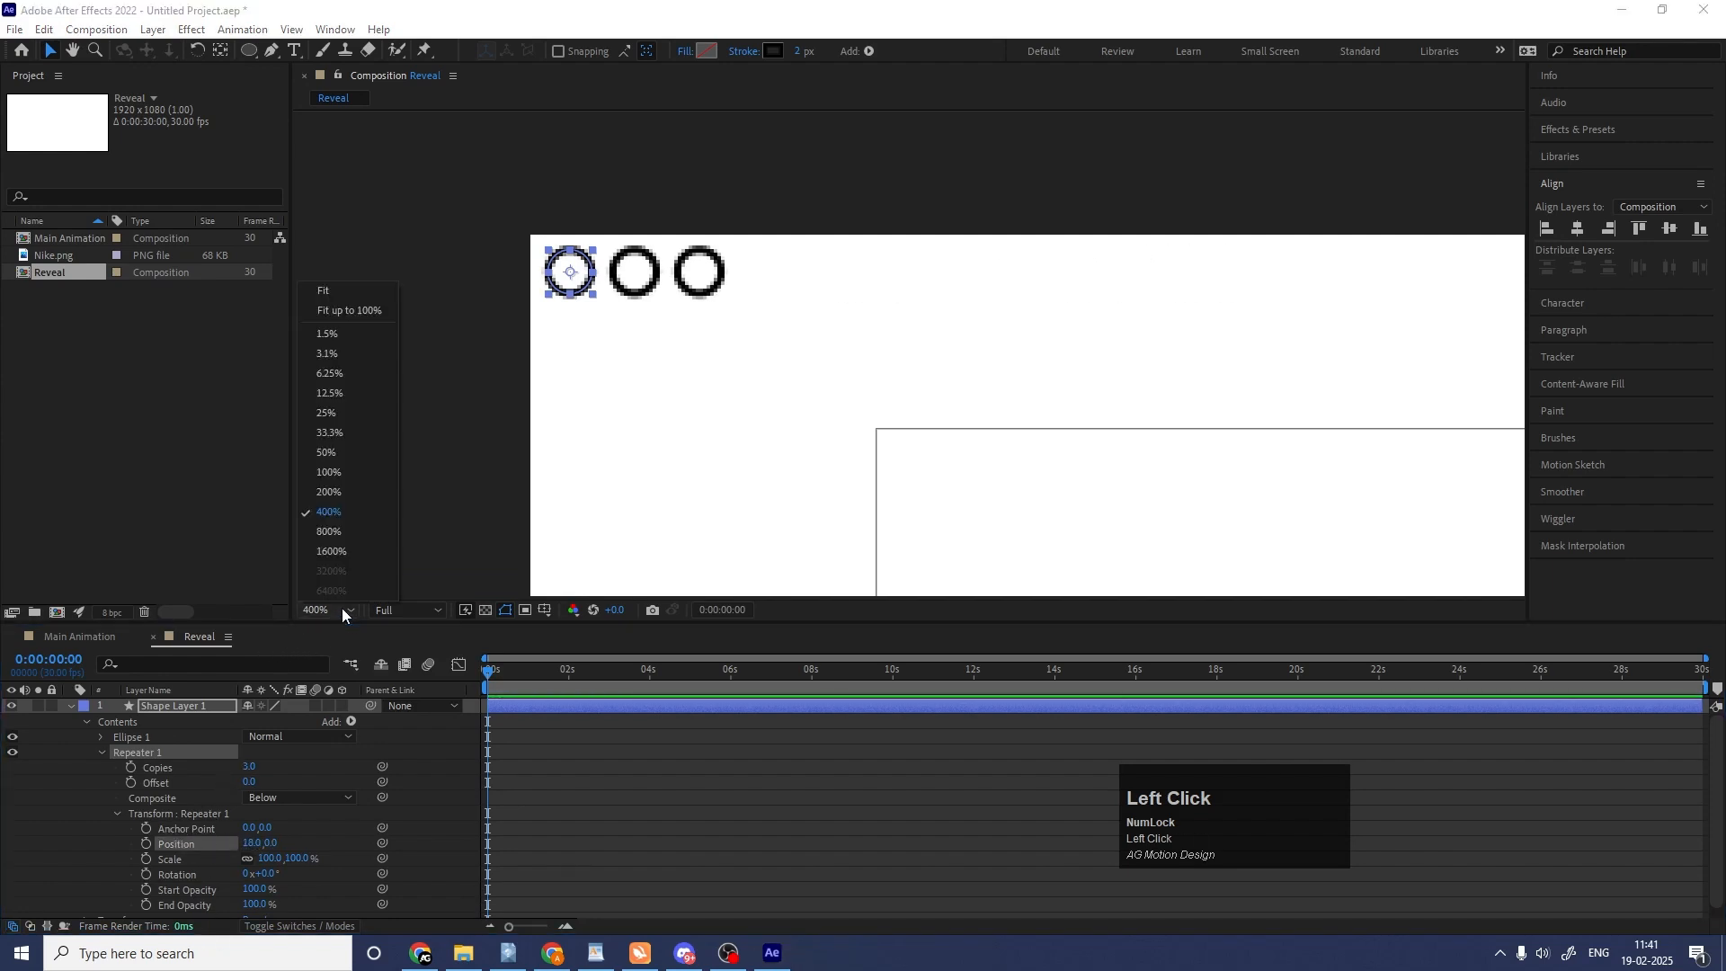
click(331, 290)
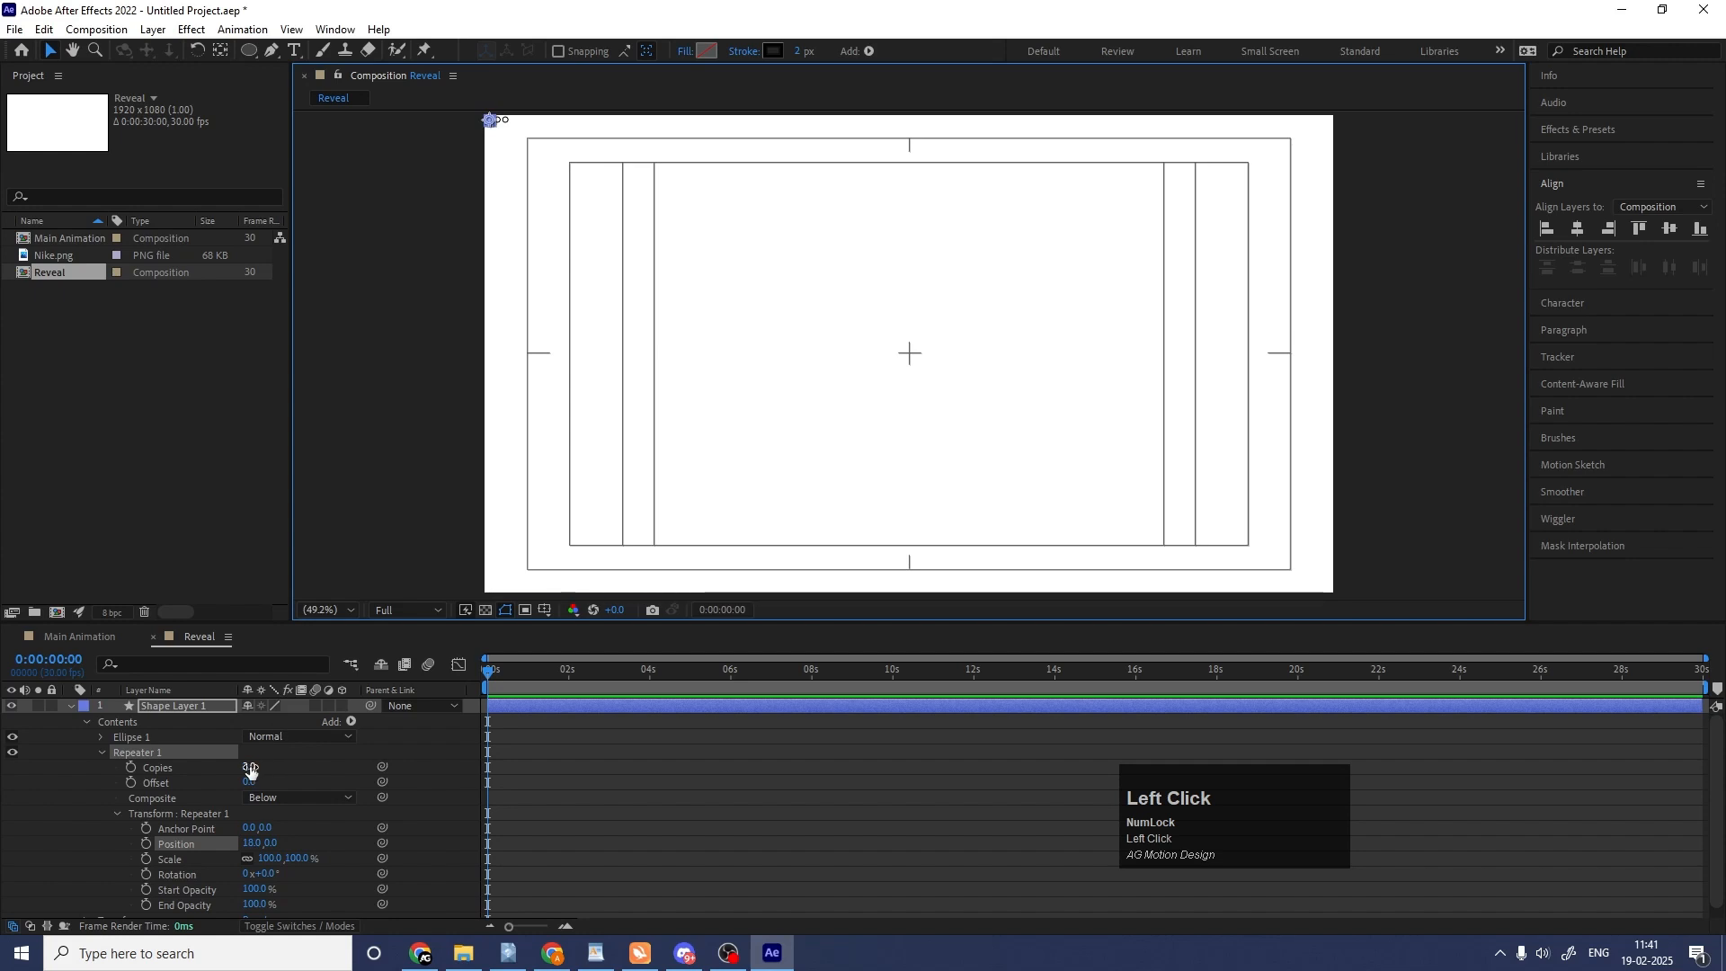
drag(250, 767, 330, 758)
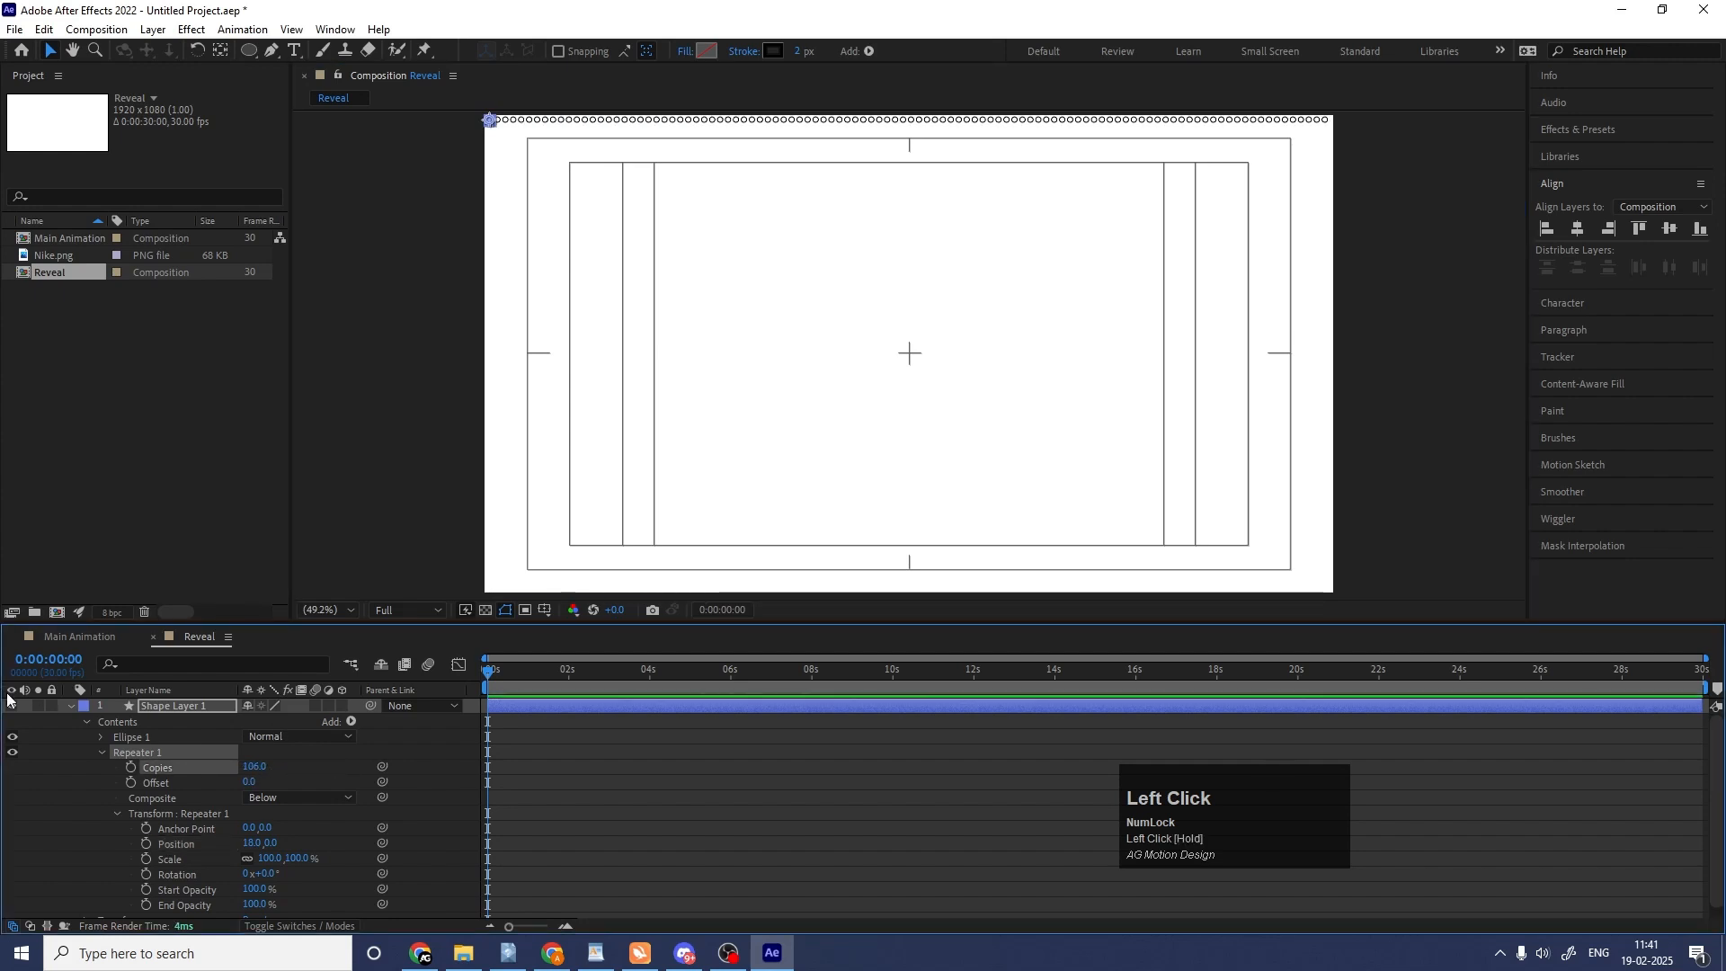
click(102, 755)
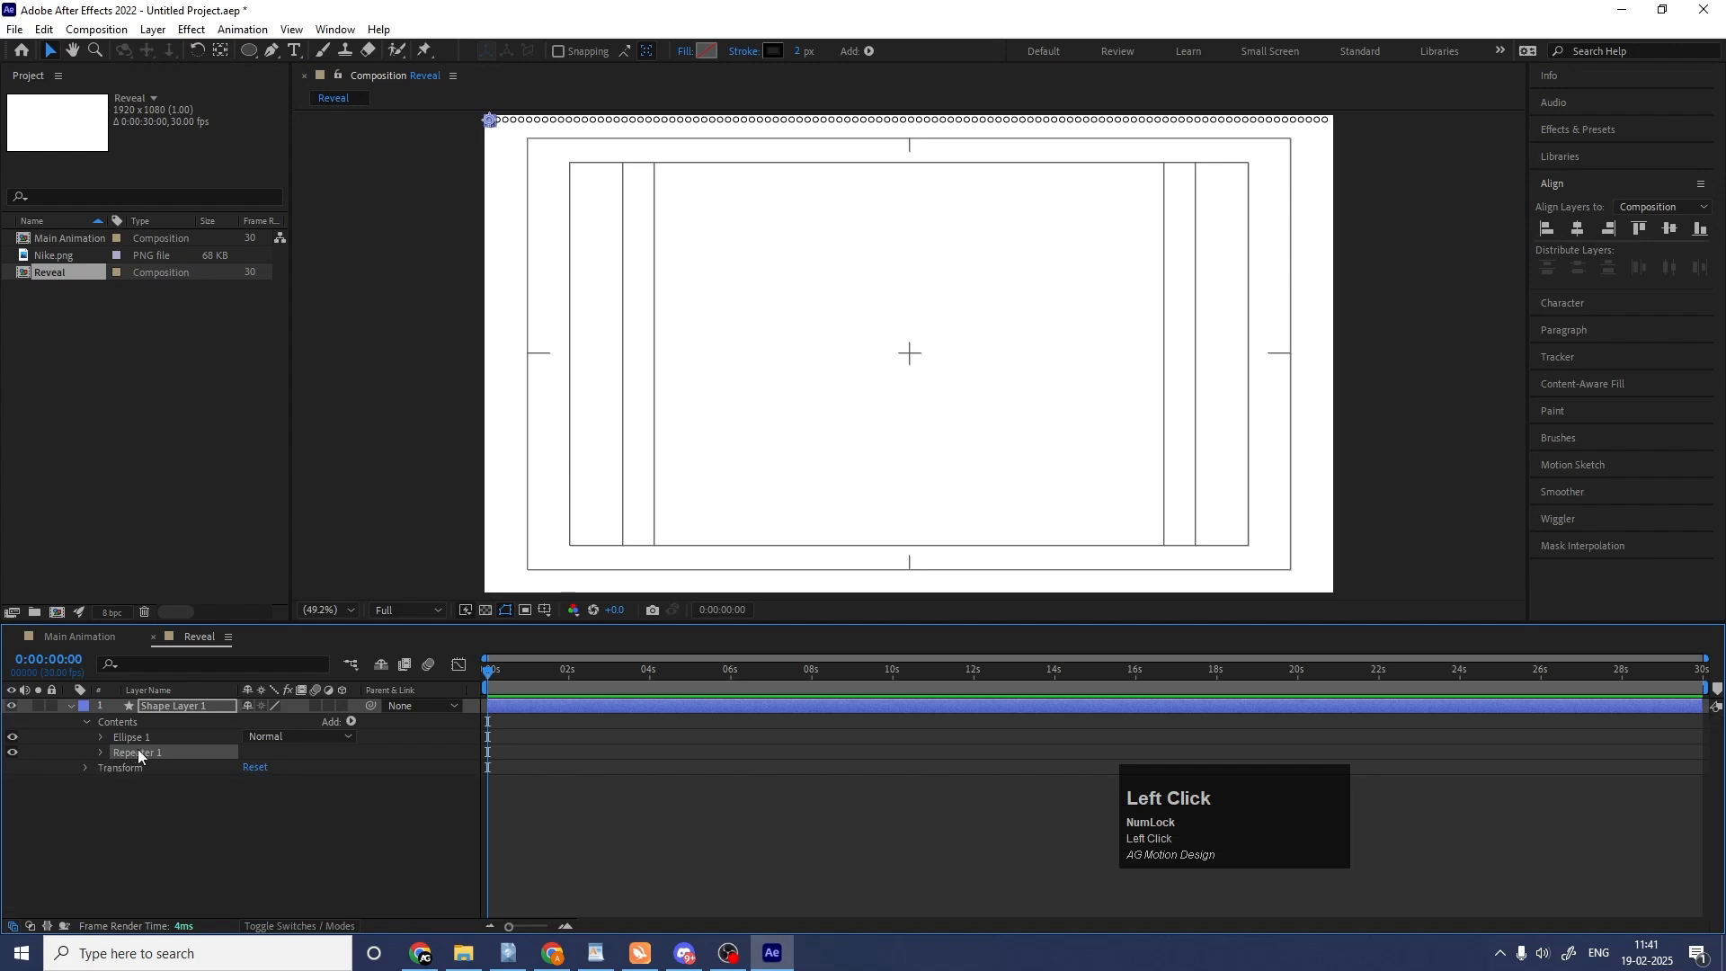
Duplicate the repeater and set the duplicate's horizontal position to 0.
key(ctrl+d)
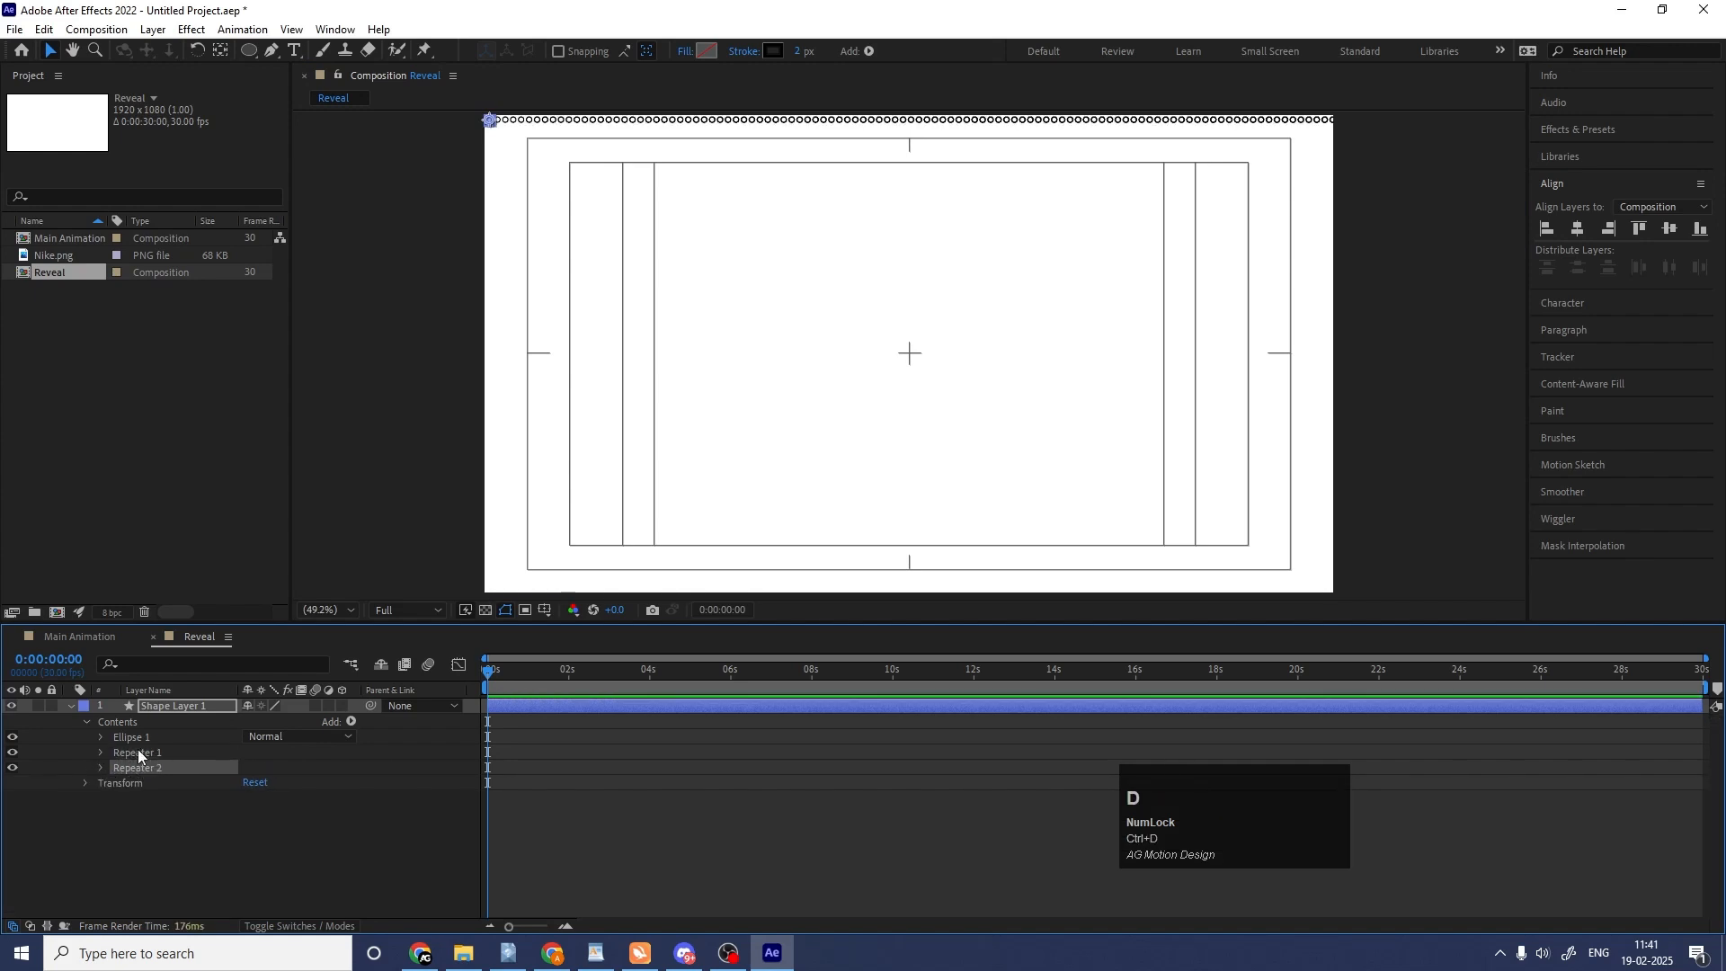
click(101, 769)
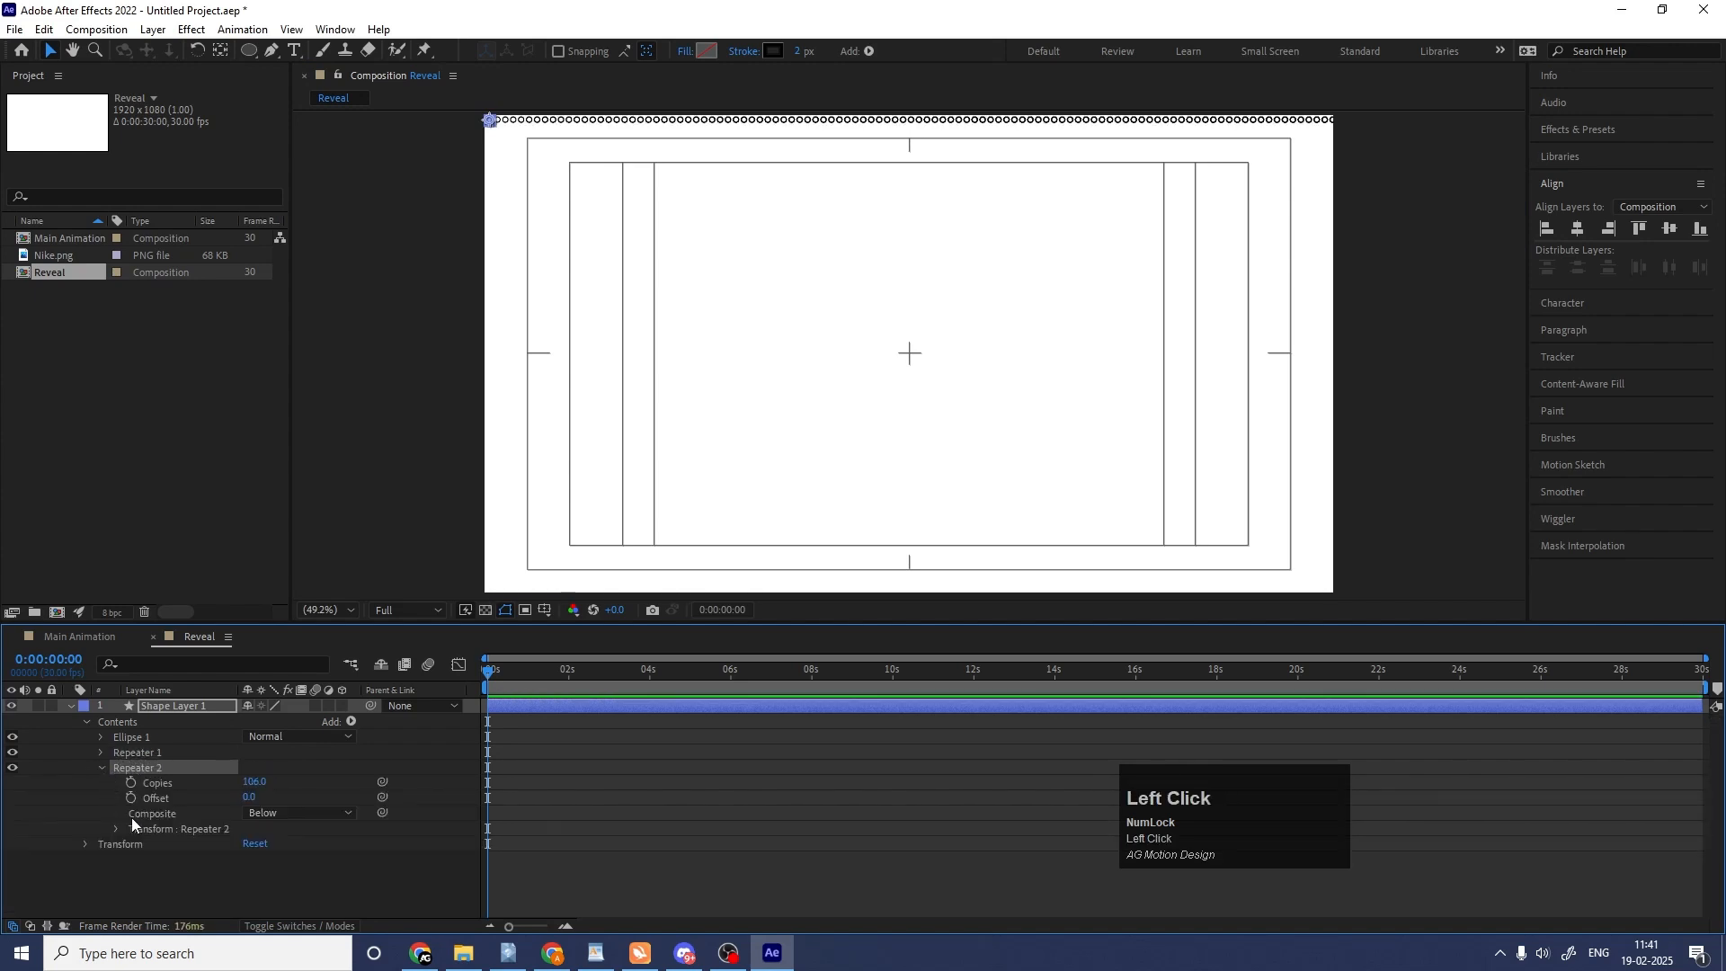
click(118, 827)
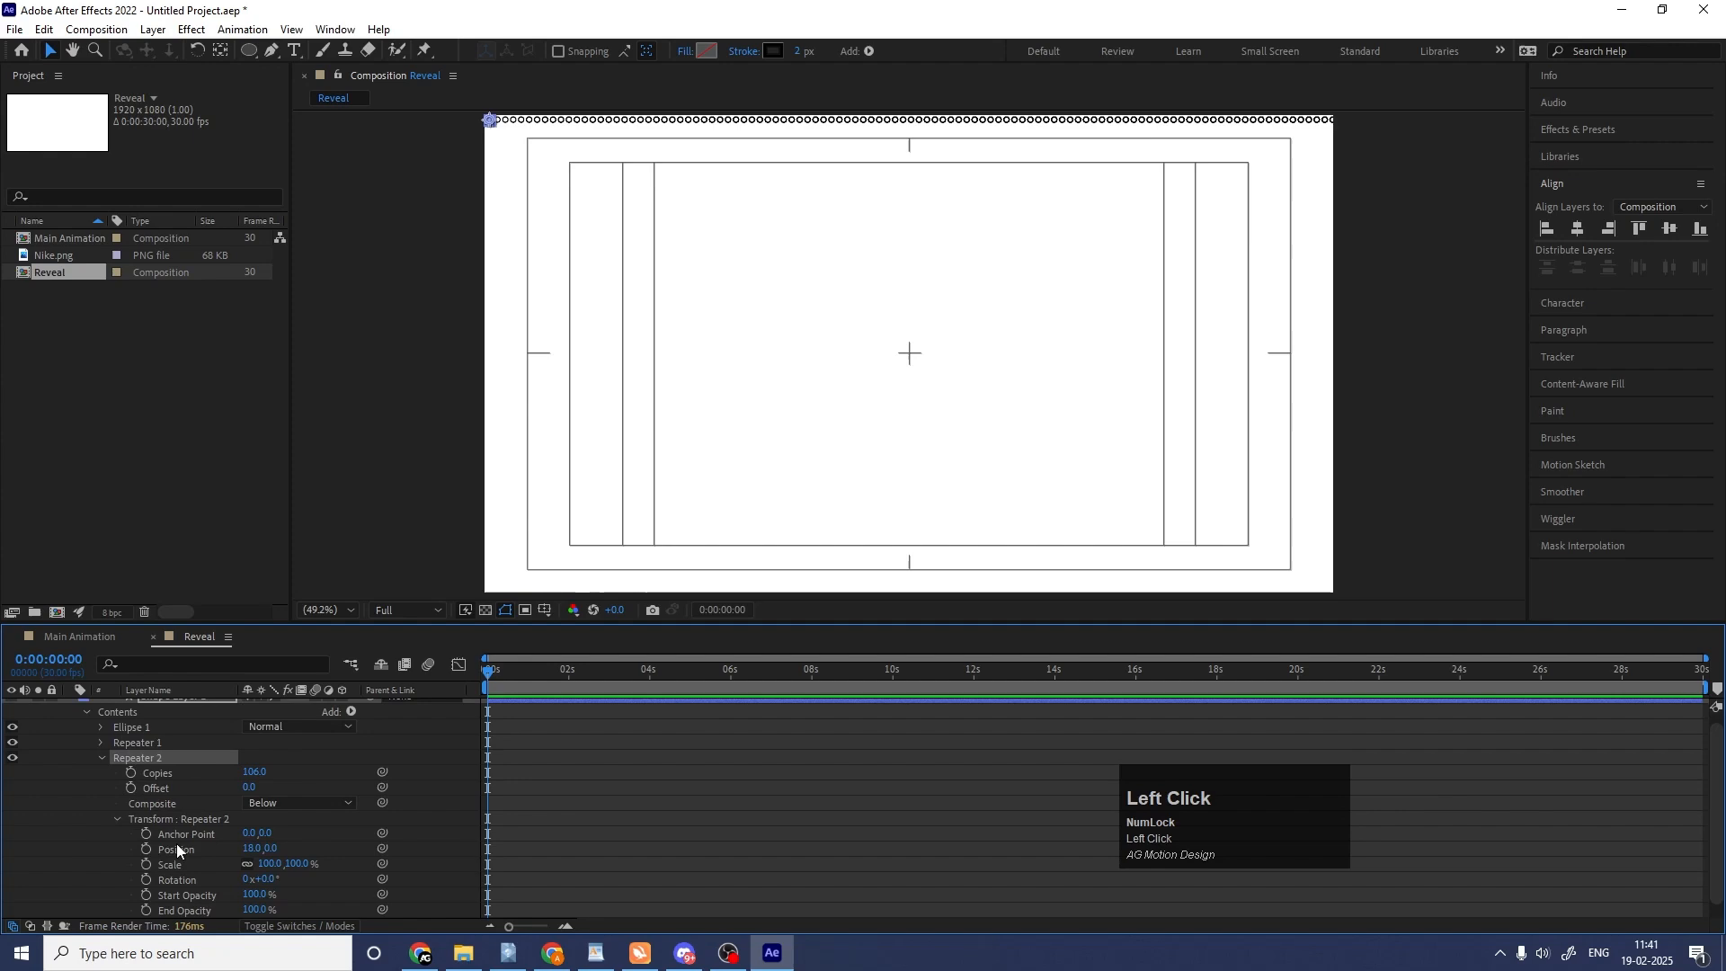
click(252, 849)
text(0)
key(Return)
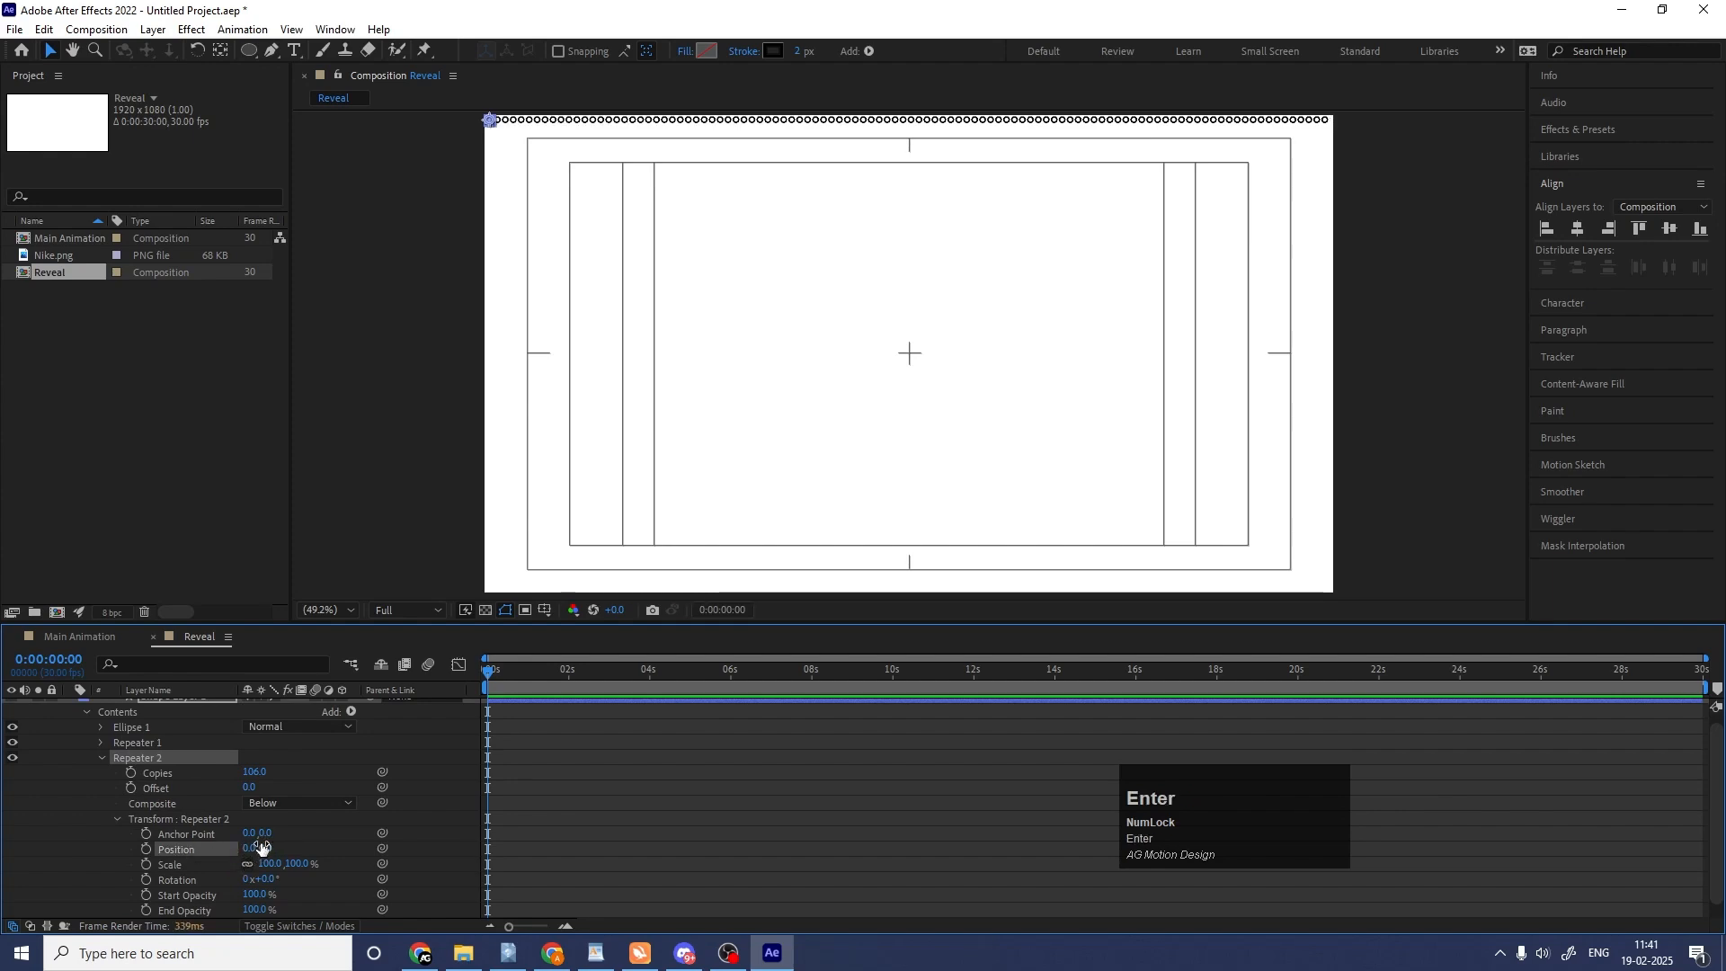
Set the second repeater's vertical position to 25 and its copies to 44 to fill the frame with rows.
drag(267, 841, 288, 856)
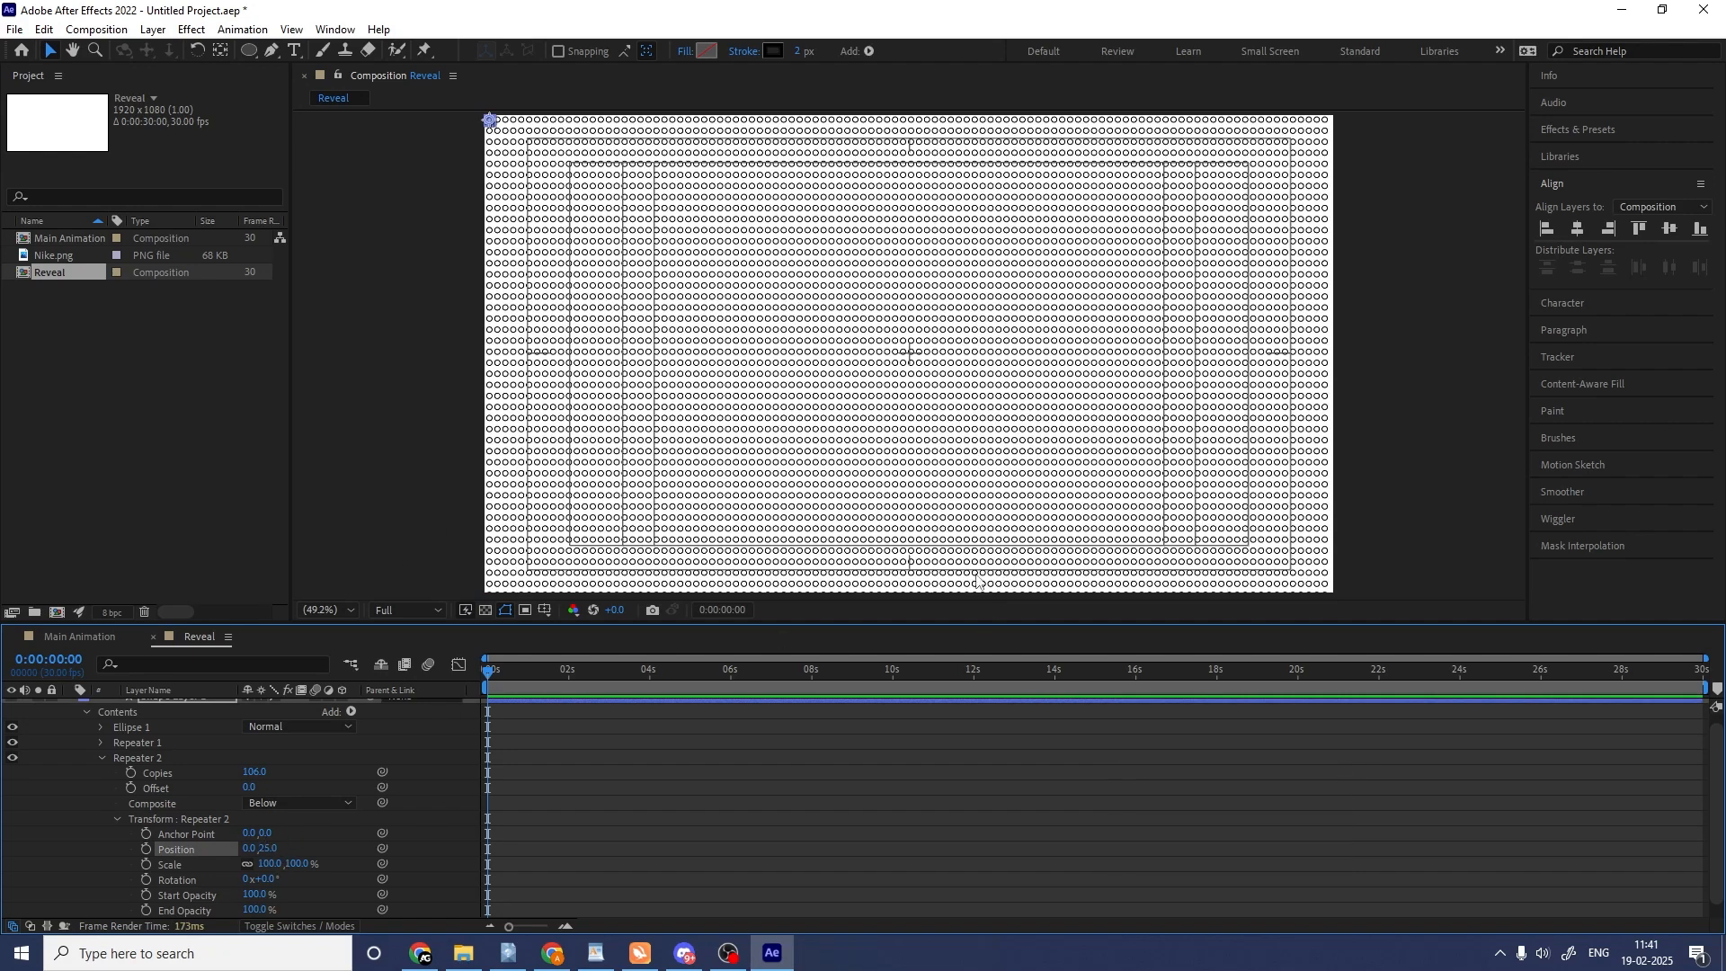
drag(254, 774, 190, 765)
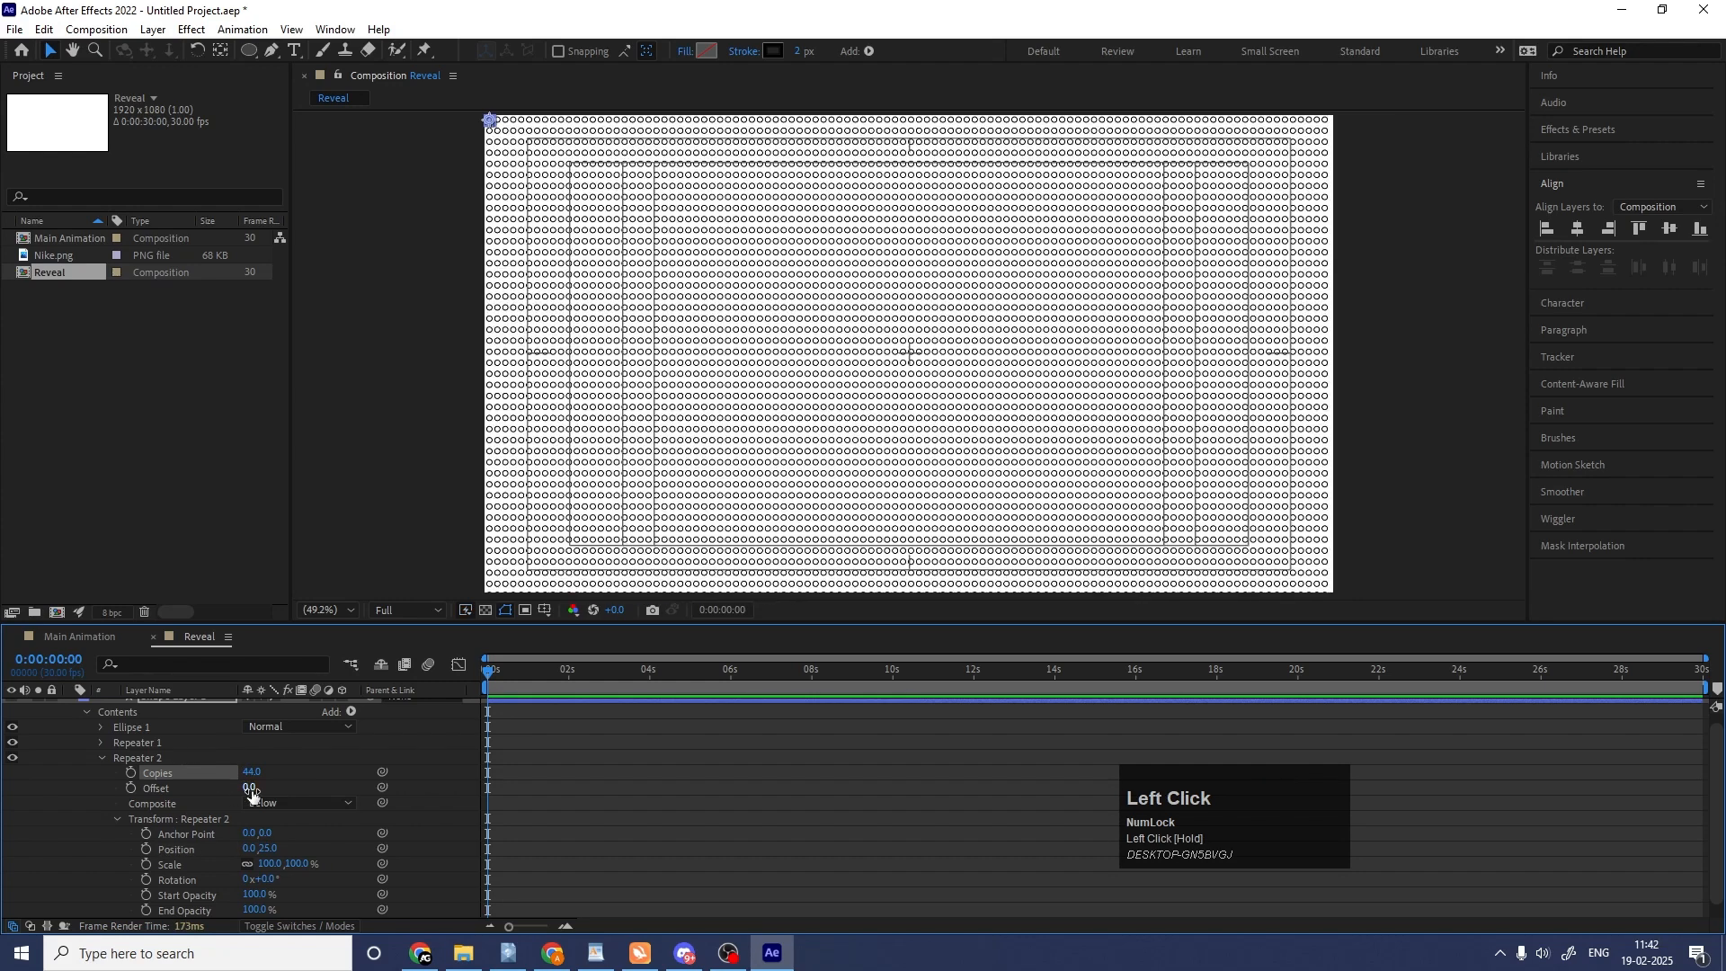
scroll(128, 741, up, 1)
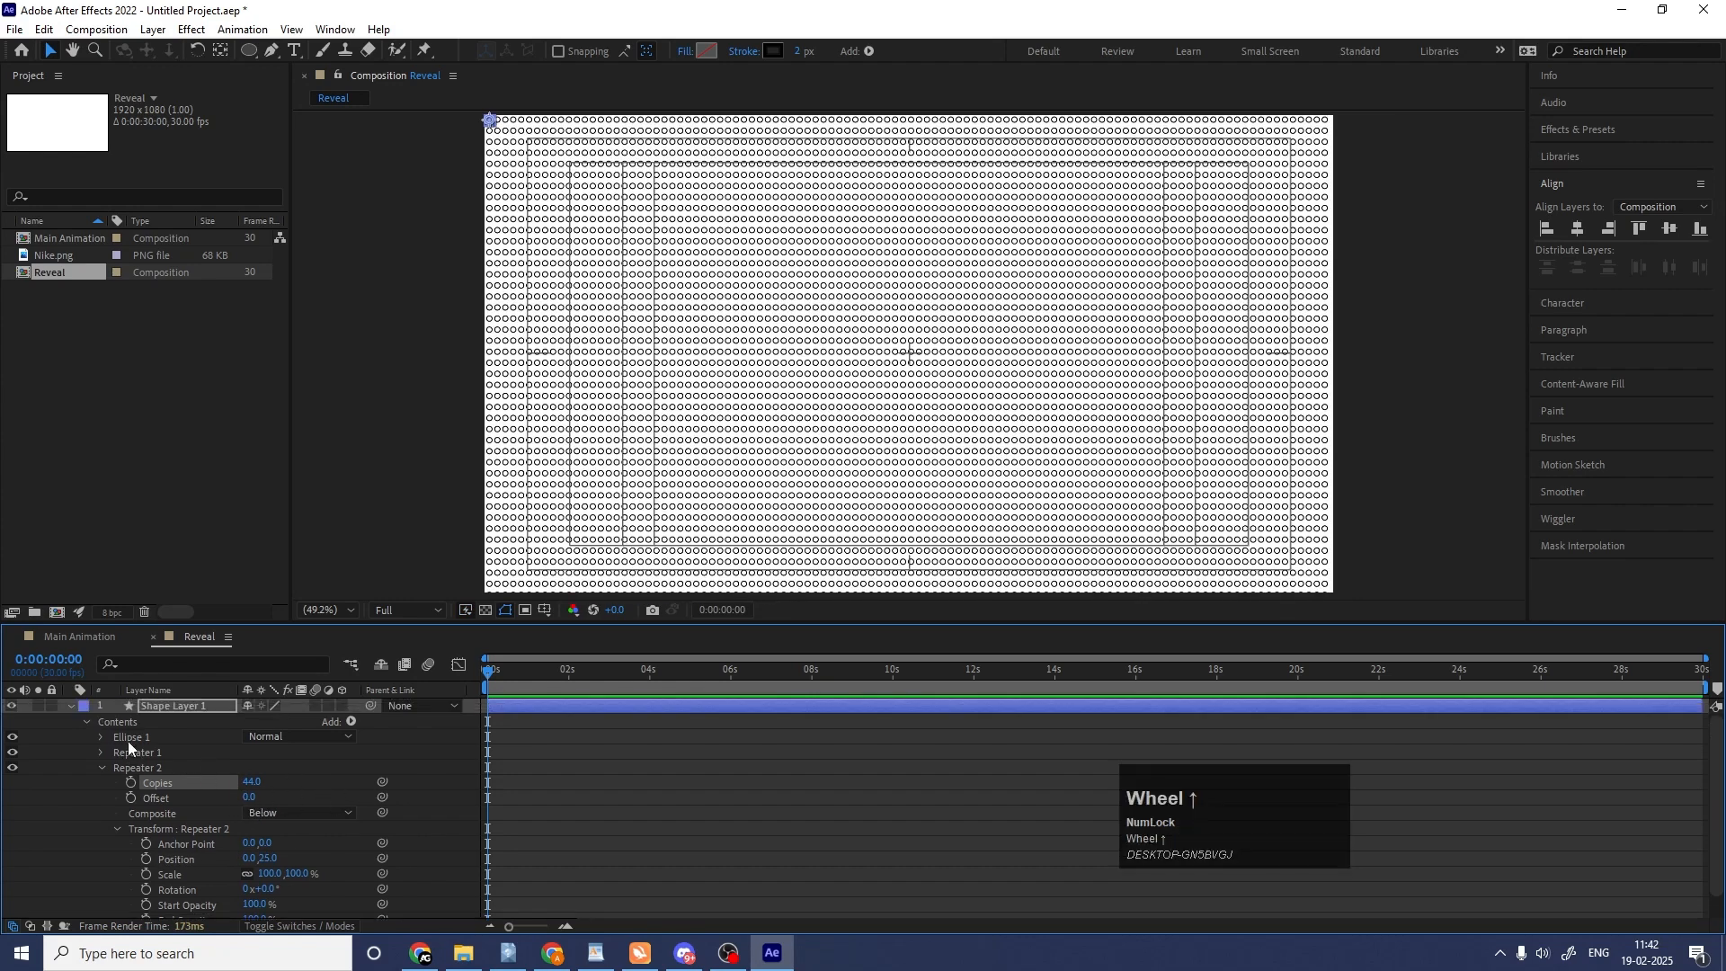
Set the fill colour of the circle grid's shape layer to light grey EAEAEA.
click(69, 706)
click(203, 769)
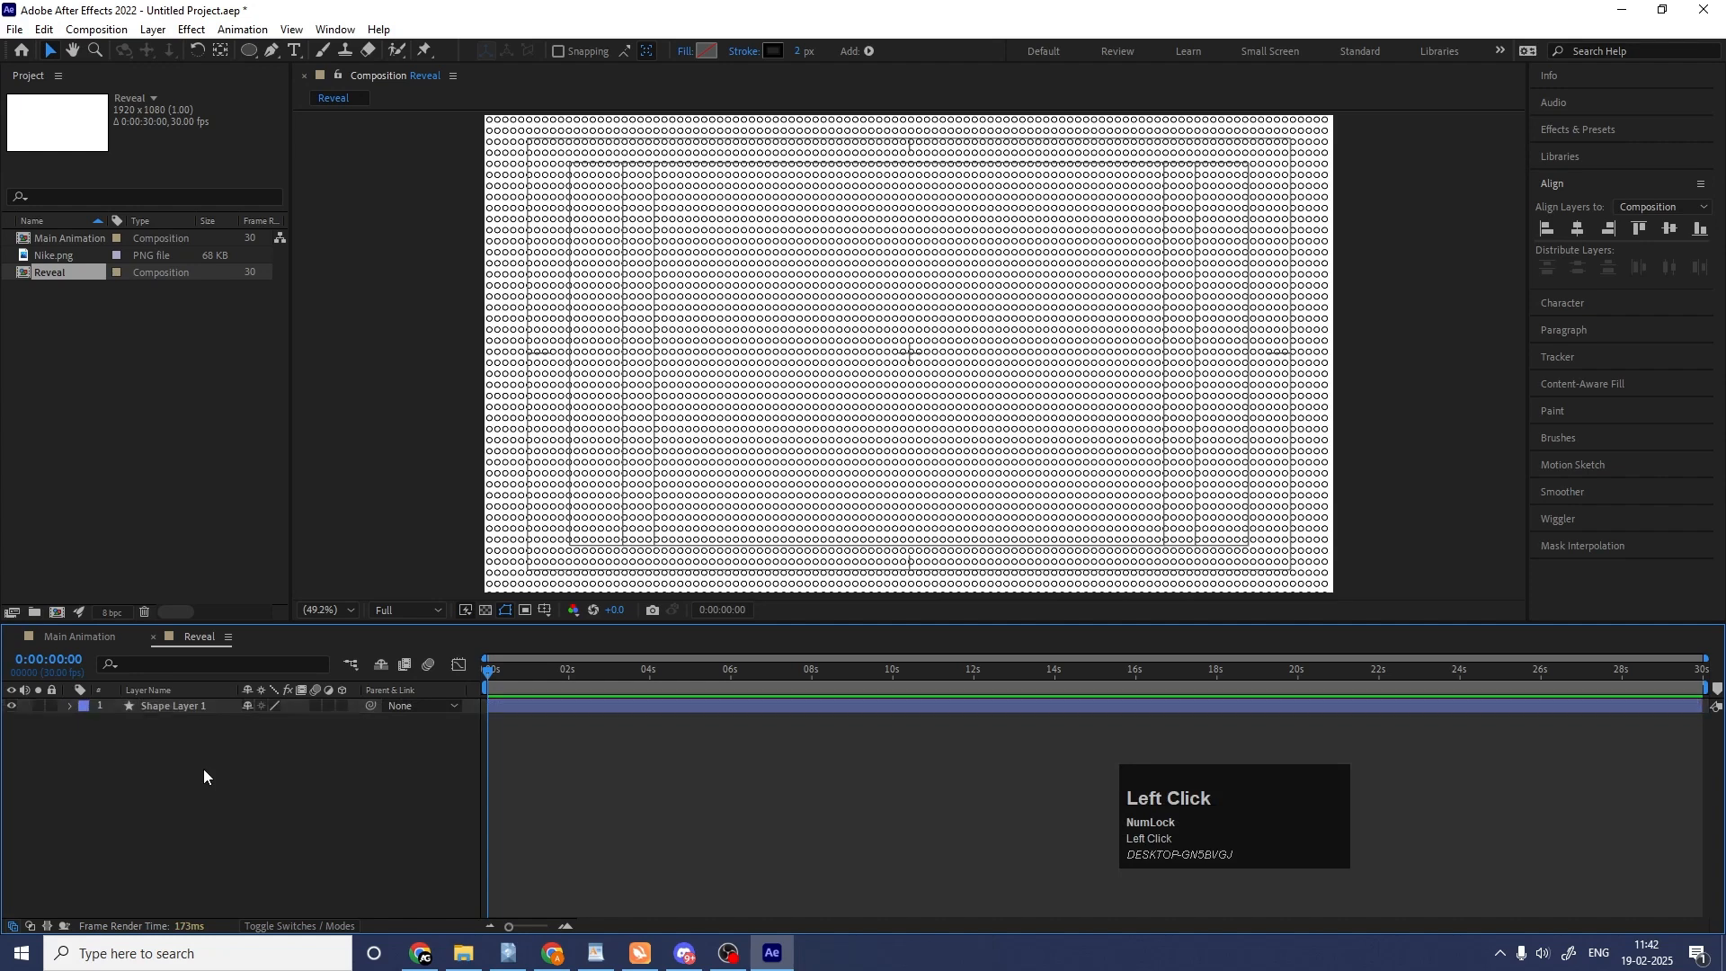
click(169, 706)
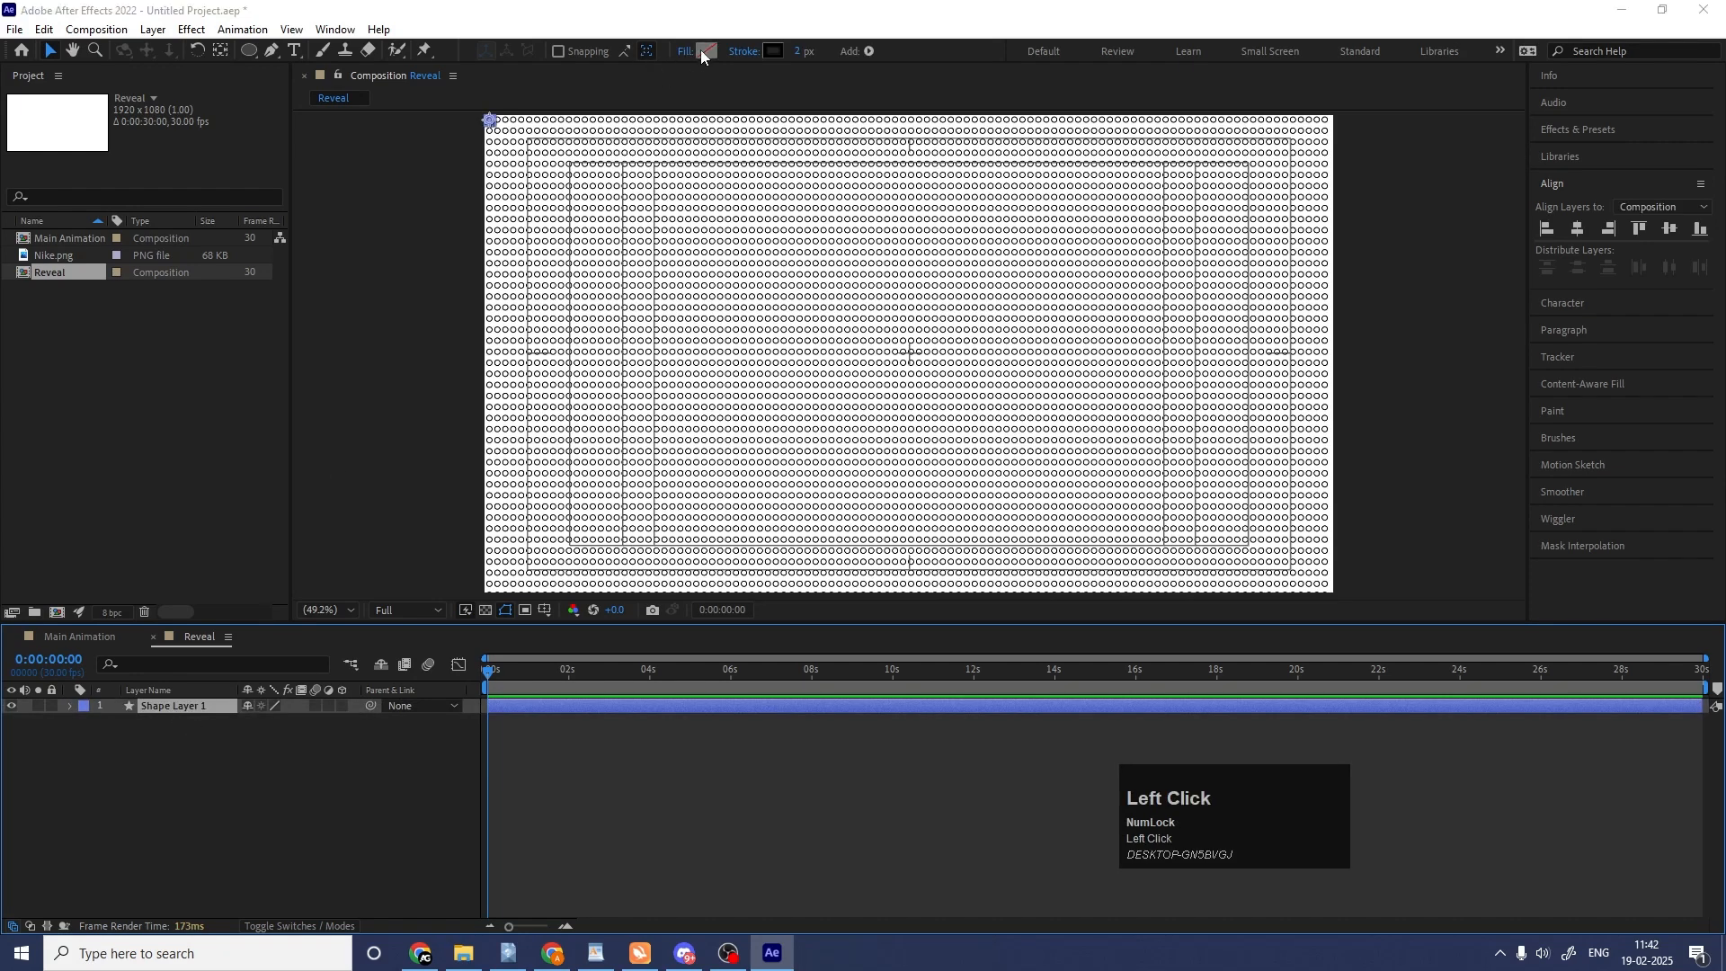
click(701, 51)
drag(311, 371, 276, 356)
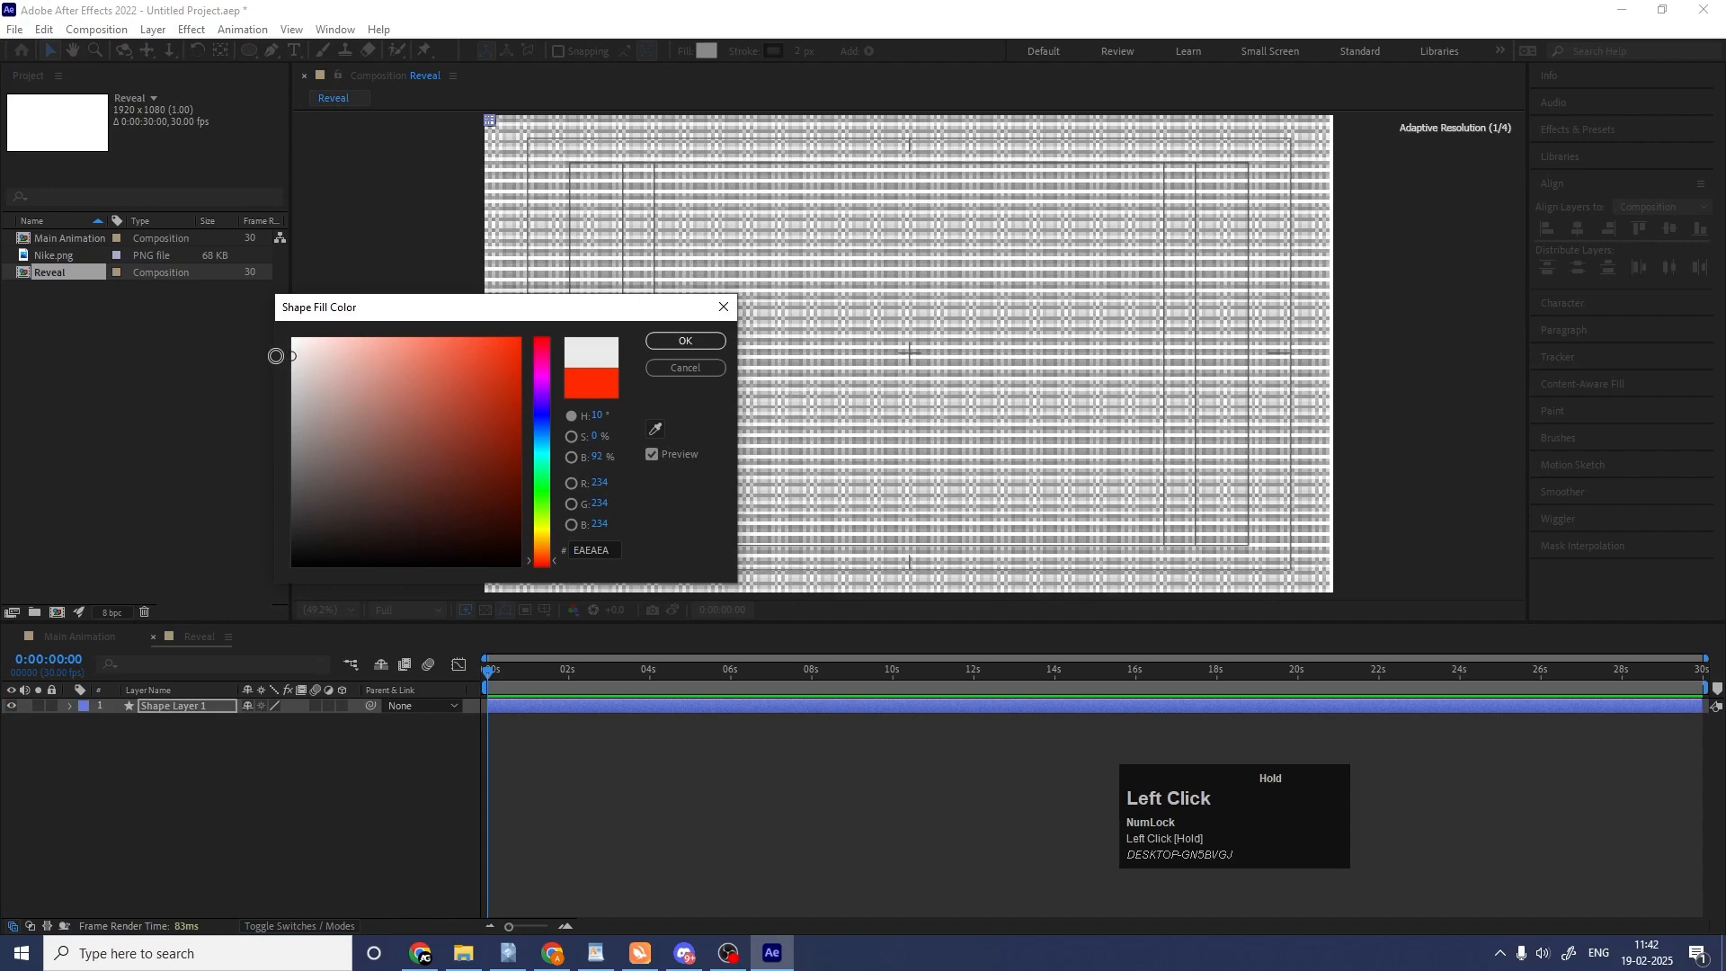
click(687, 347)
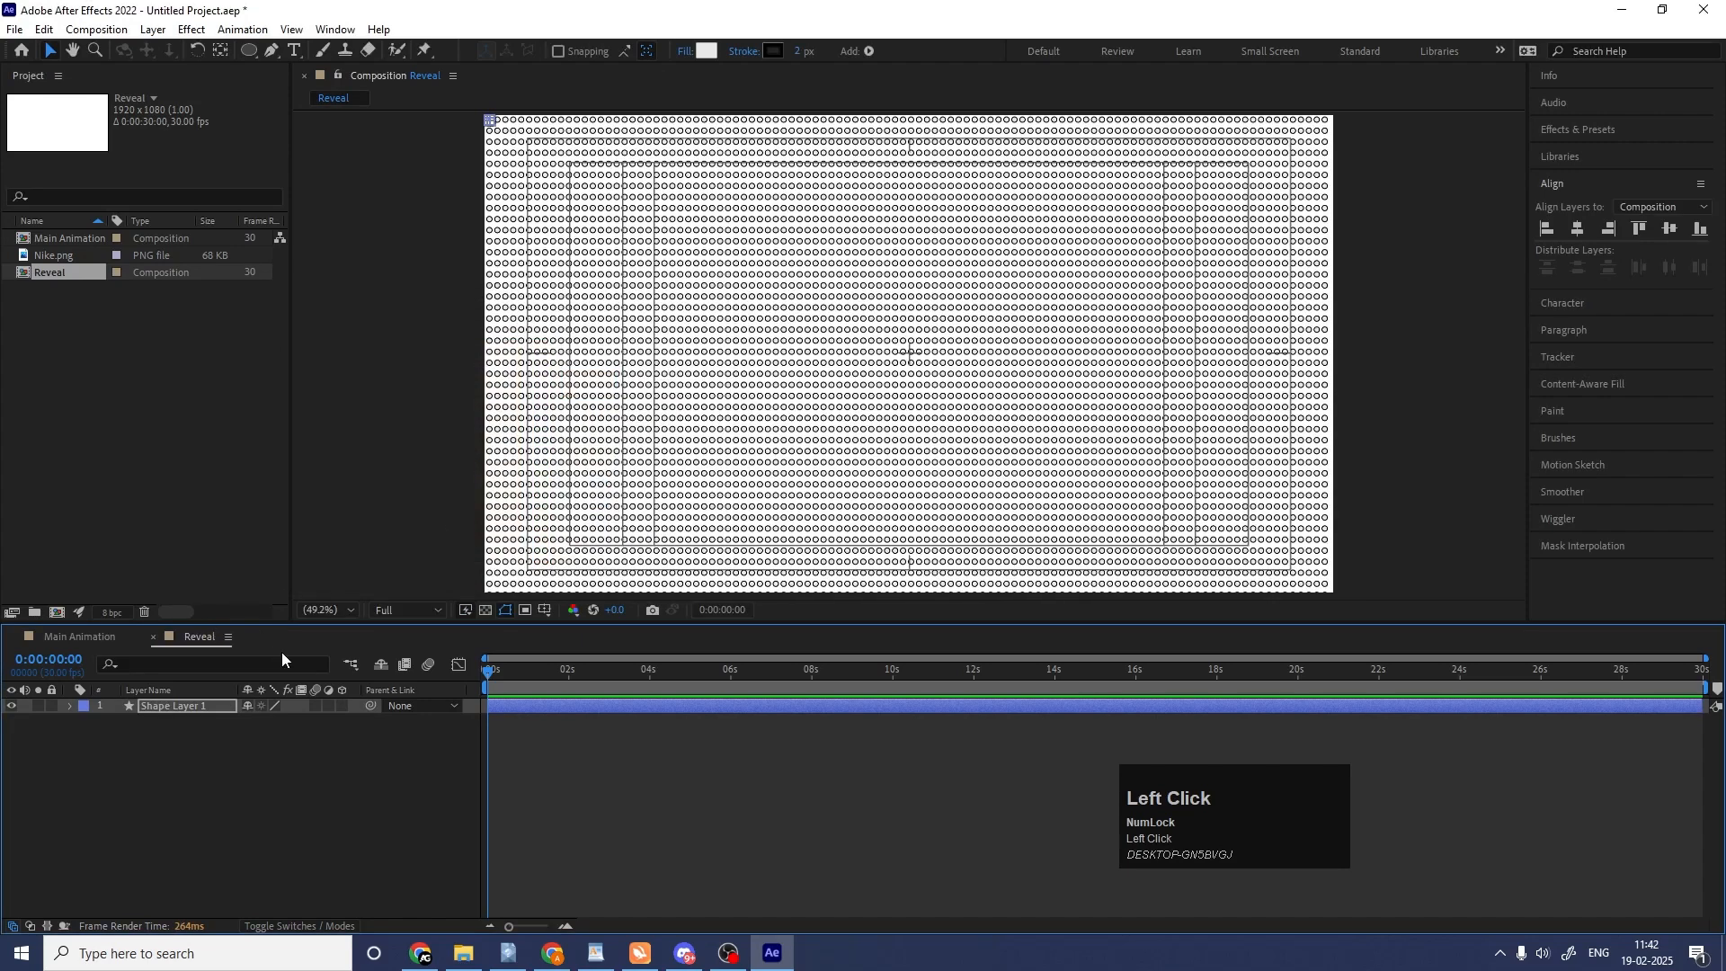
click(261, 748)
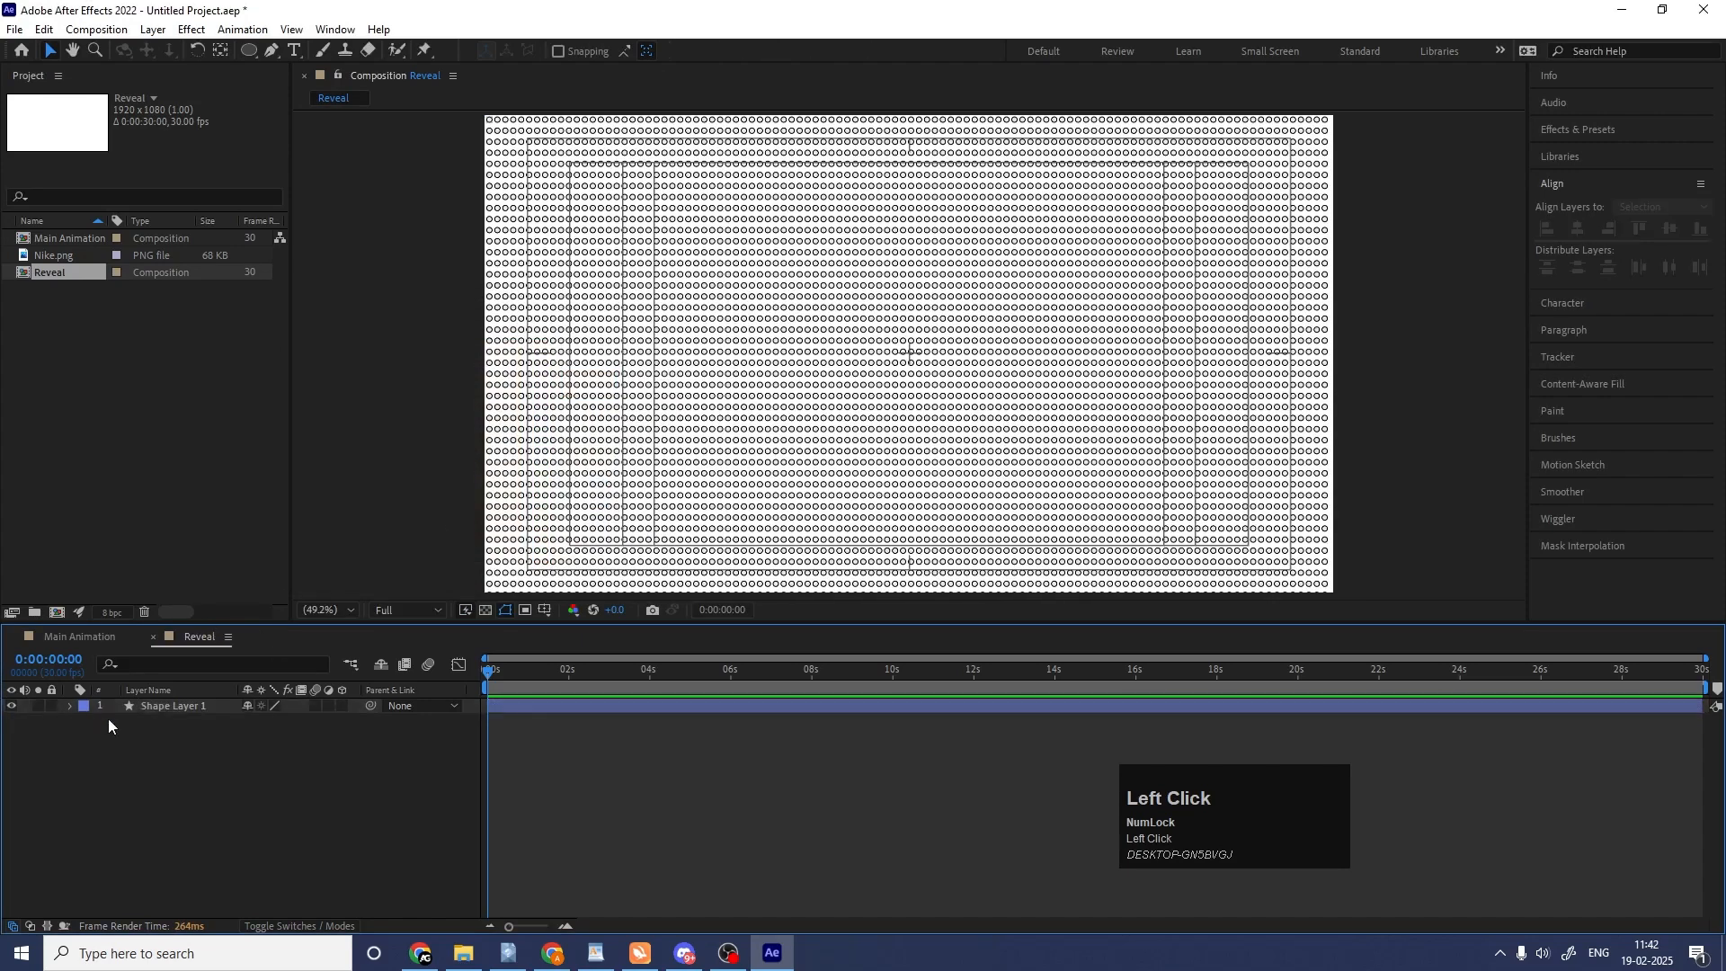
Duplicate the circle grid layer and set the copy's stroke width to 1 px.
click(154, 705)
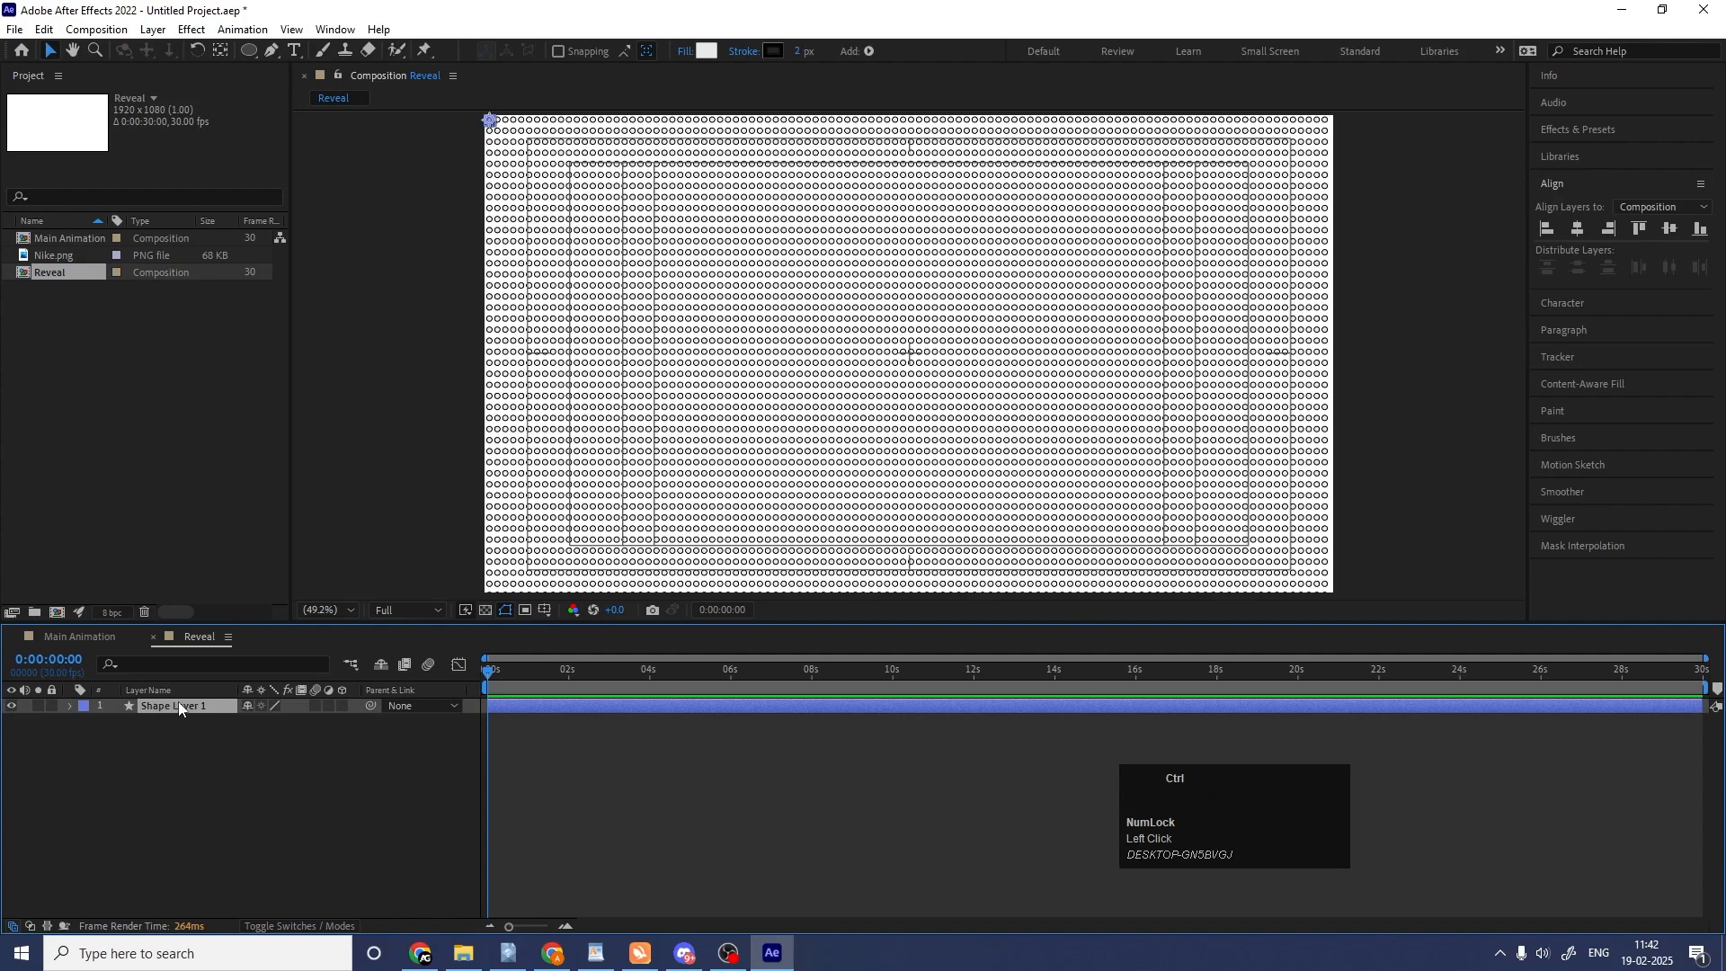
key(ctrl+d)
click(706, 50)
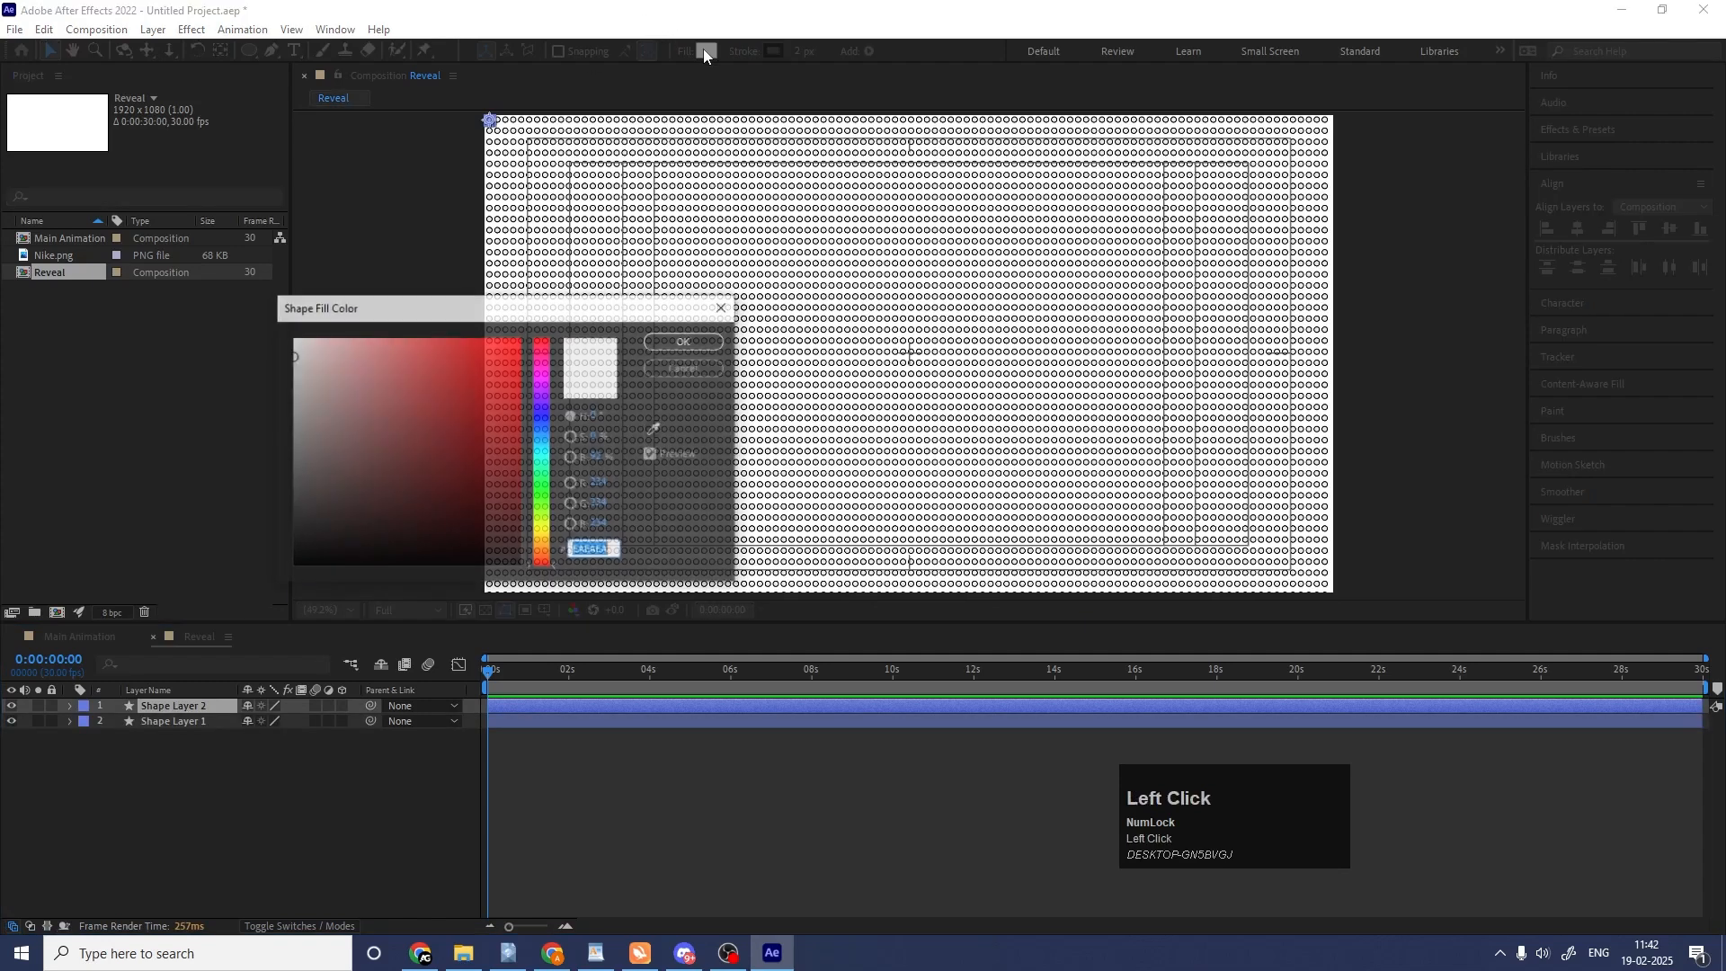
key(Return)
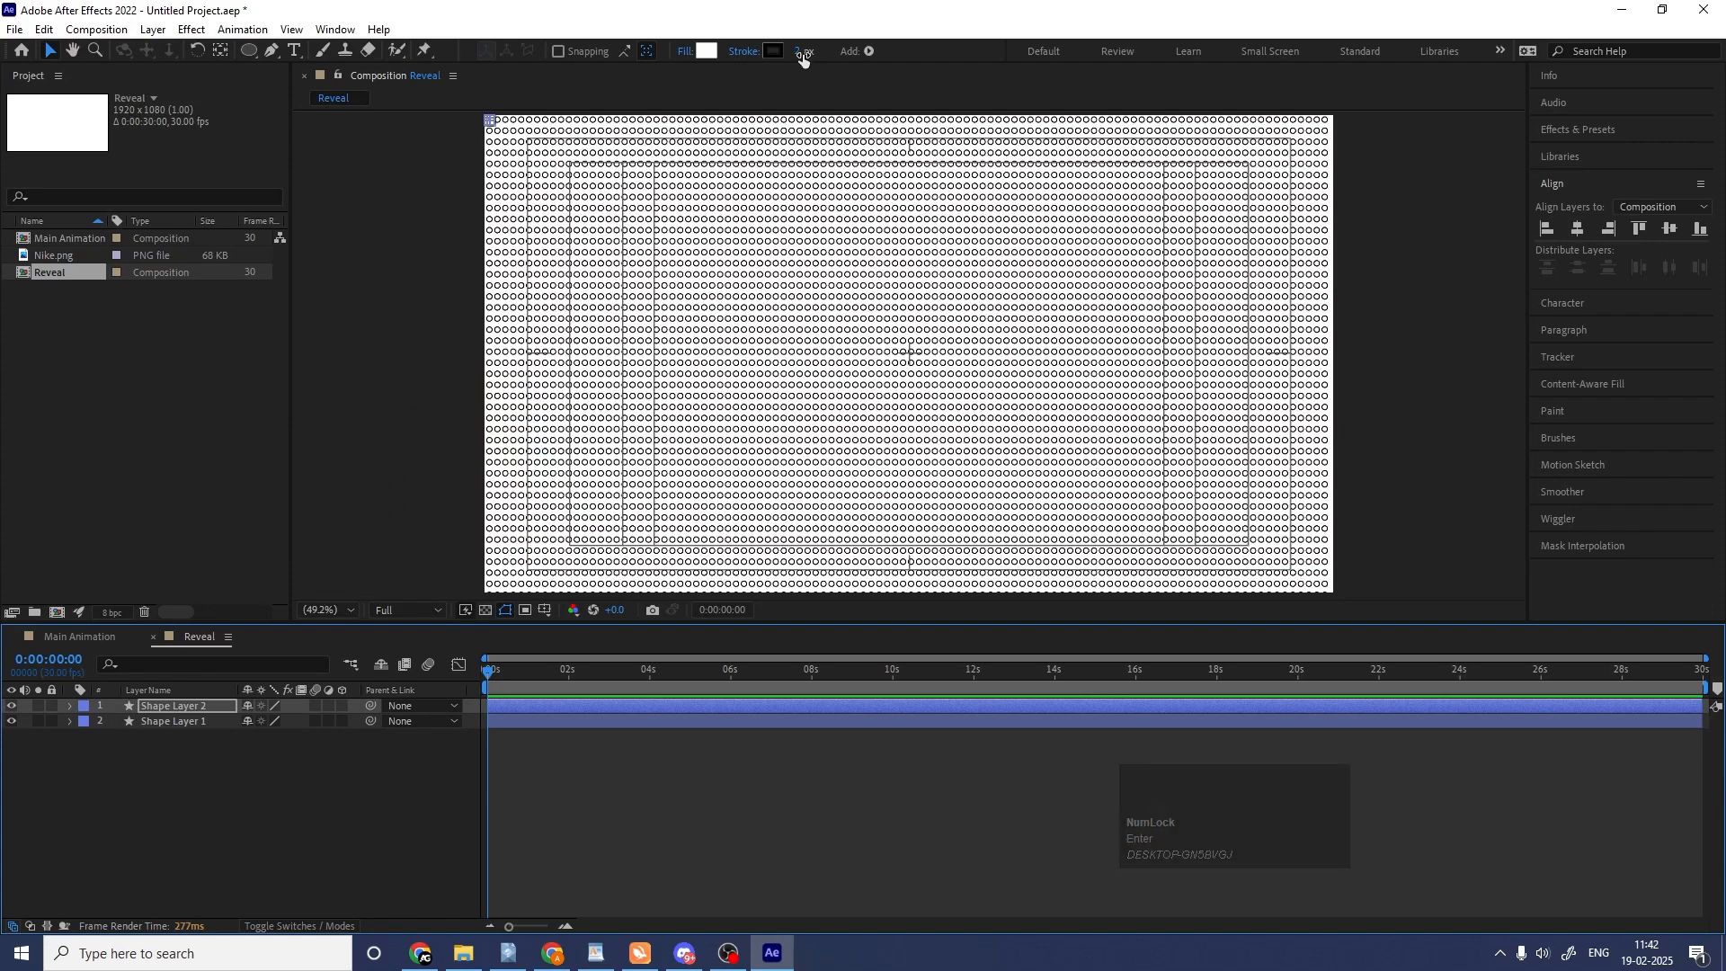
click(803, 54)
key(Return)
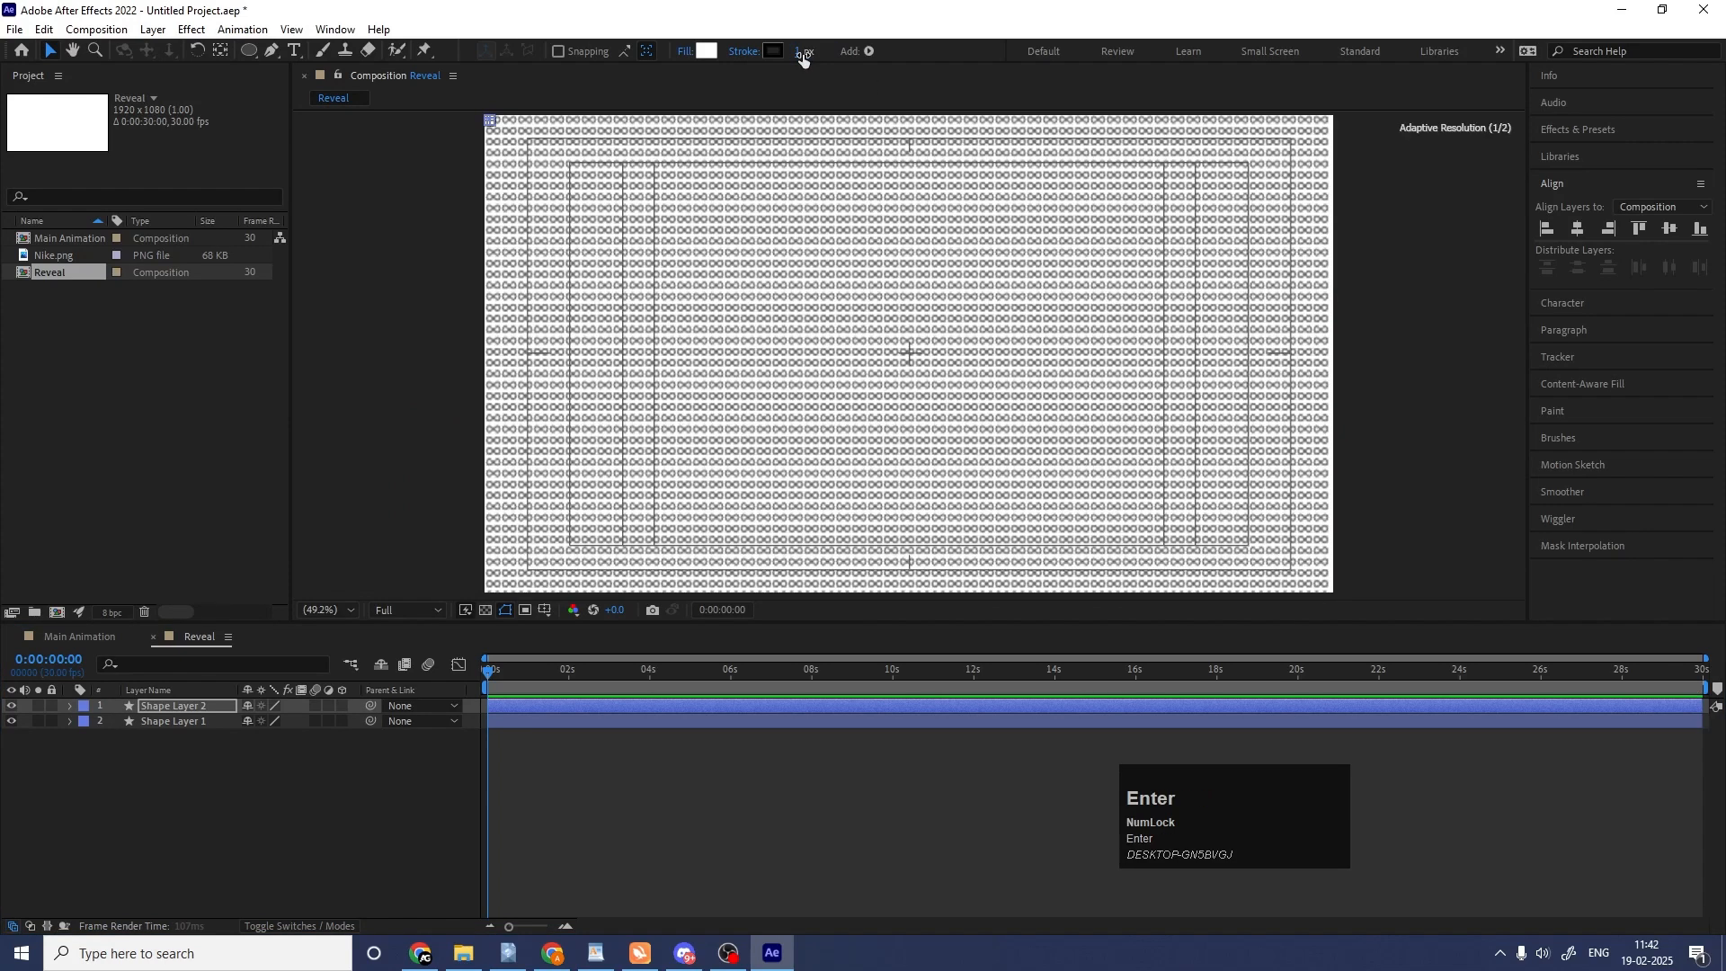
click(123, 814)
Duplicate the grid layer with the 1 px stroke and set the new copy's stroke width to 3 px.
click(185, 706)
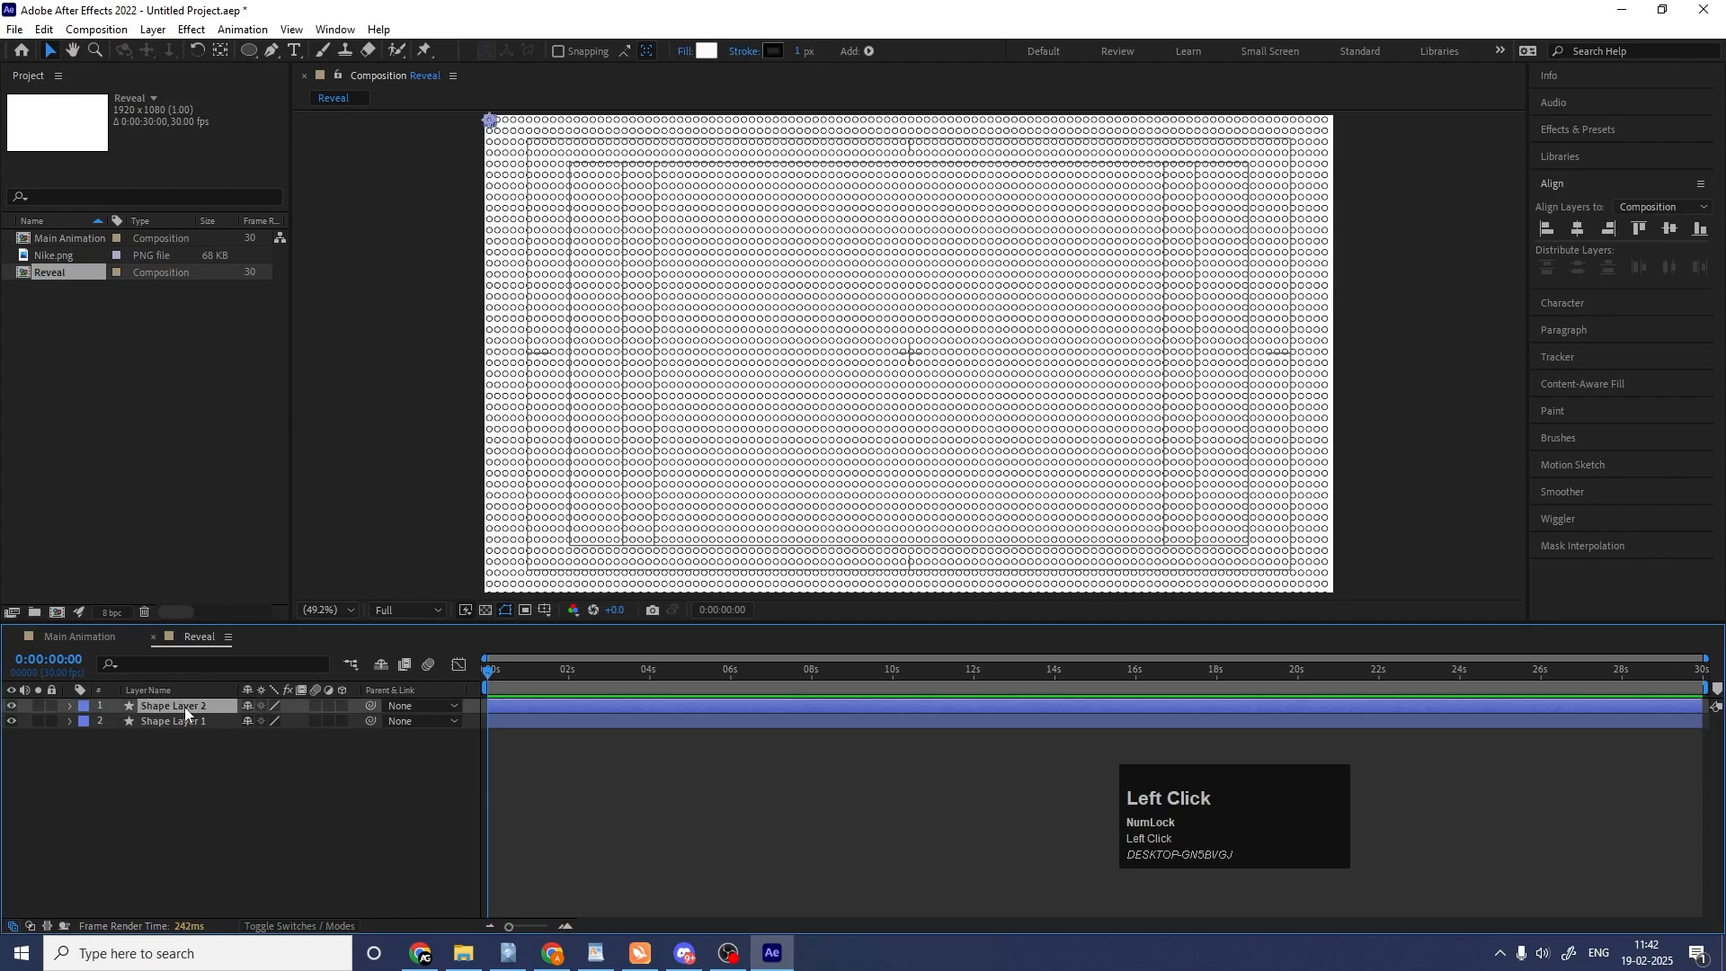
key(ctrl+d)
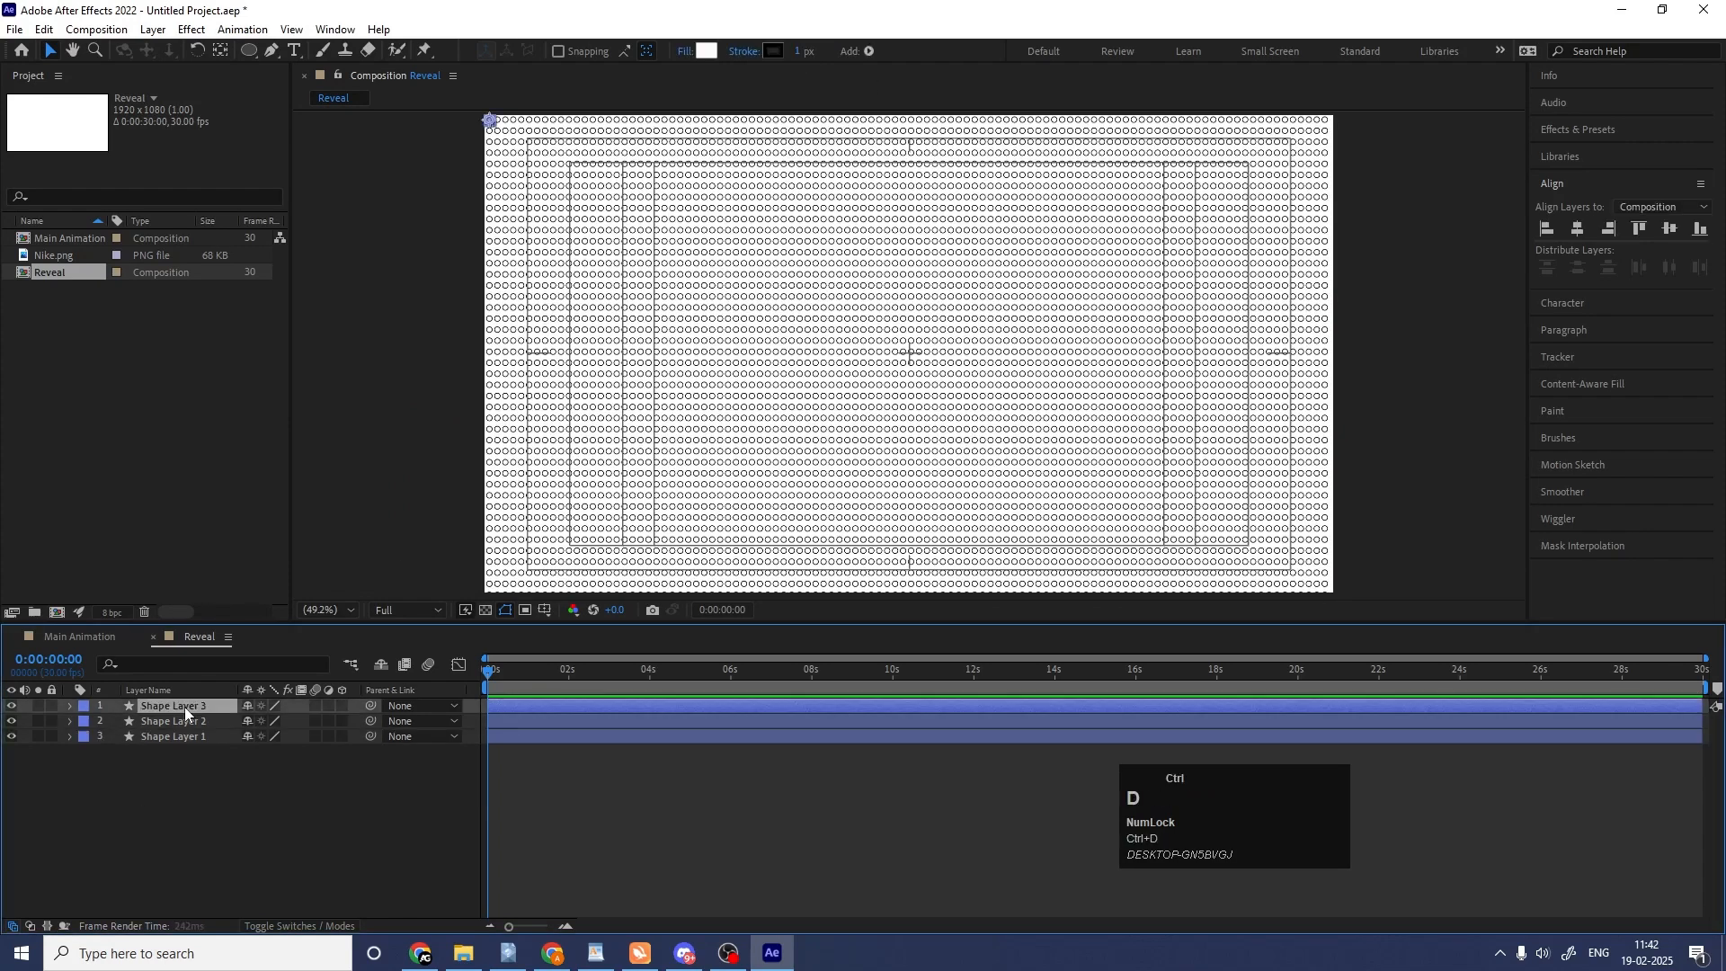
click(801, 51)
text(3)
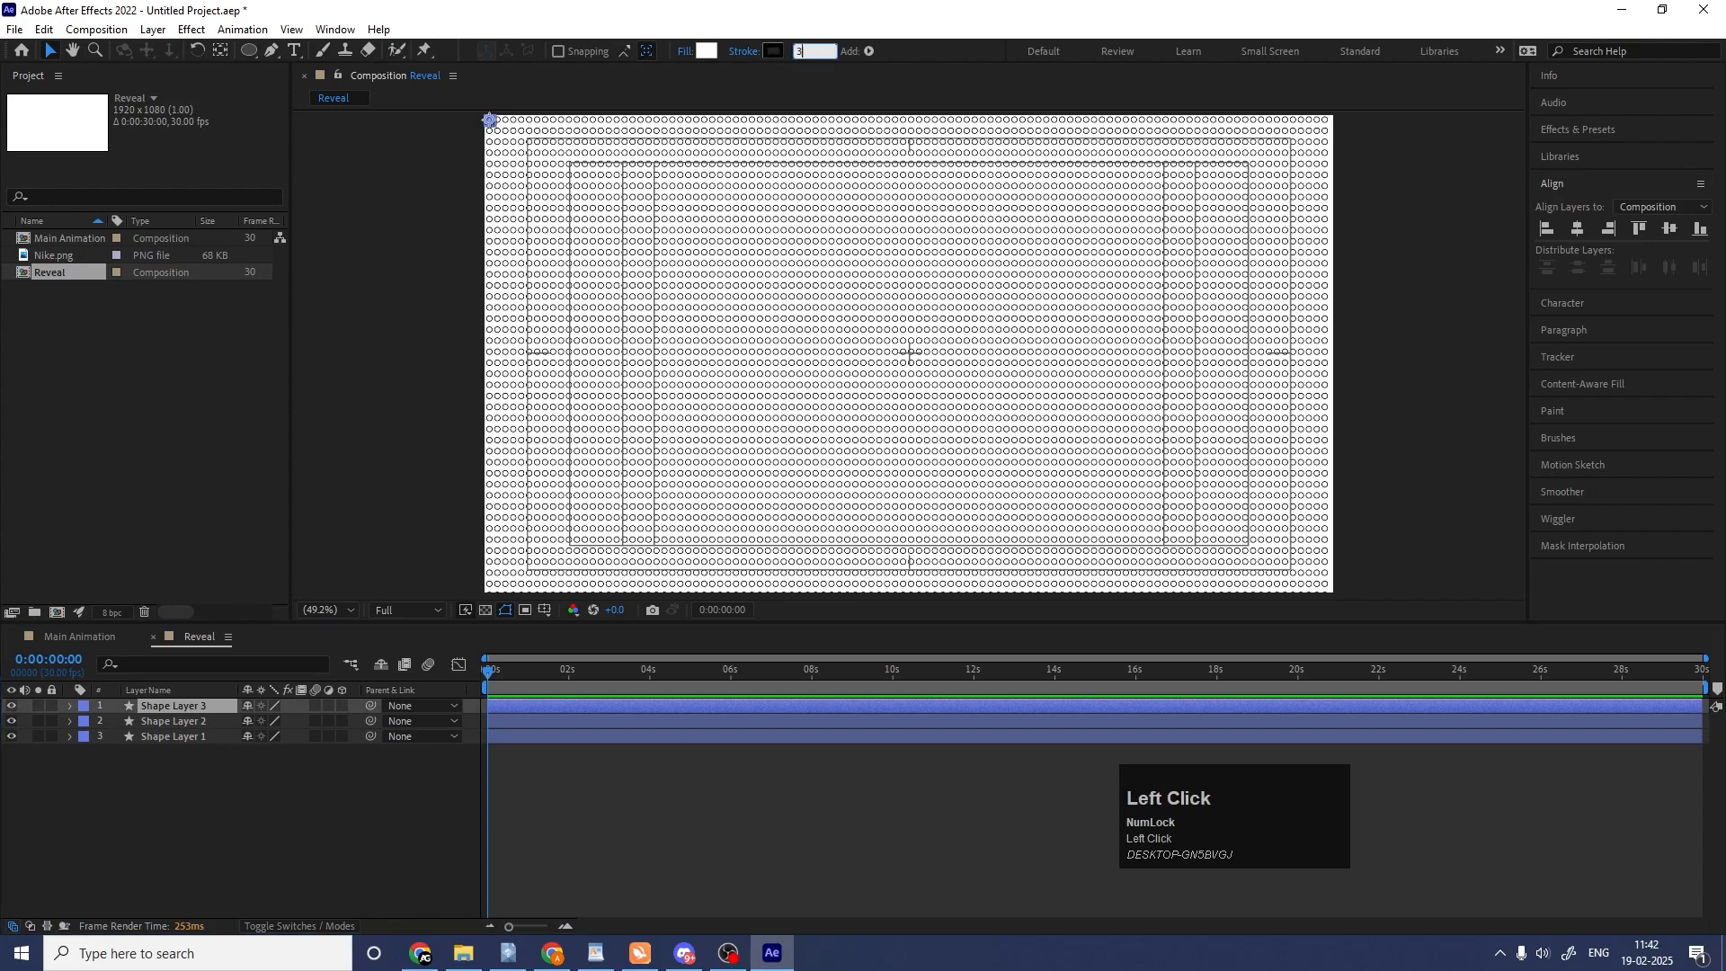
key(Return)
click(149, 829)
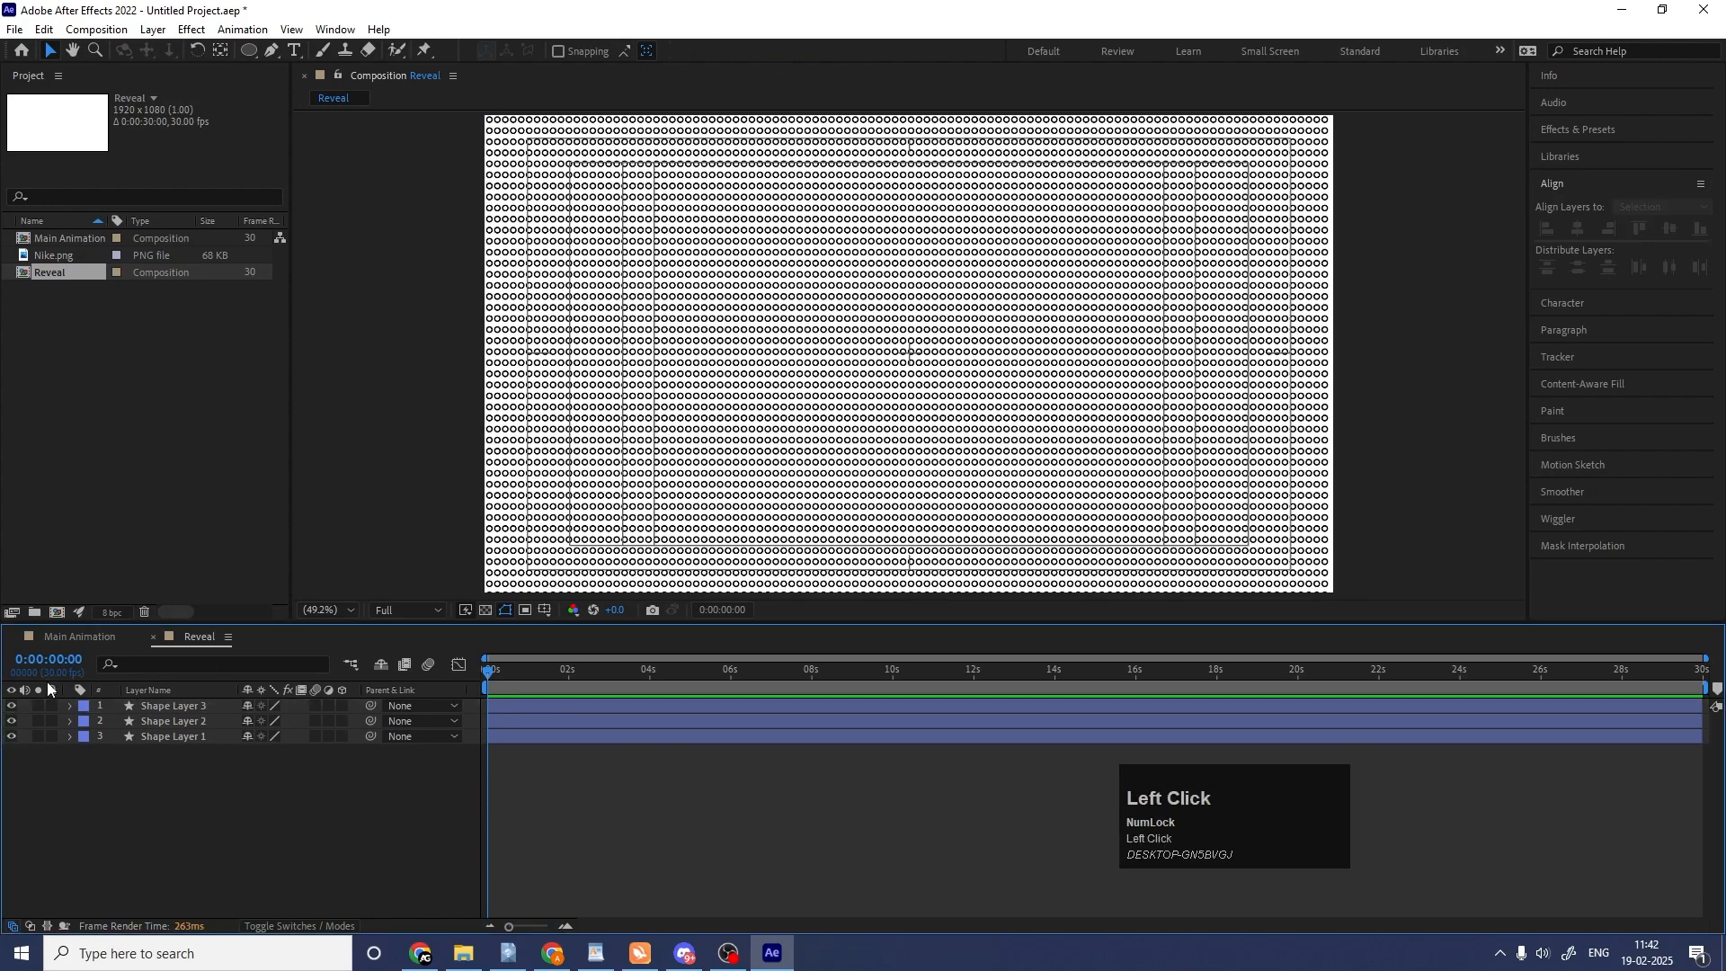
Hide the two upper grid layers one by one and show them again to compare the stroke weights.
click(11, 706)
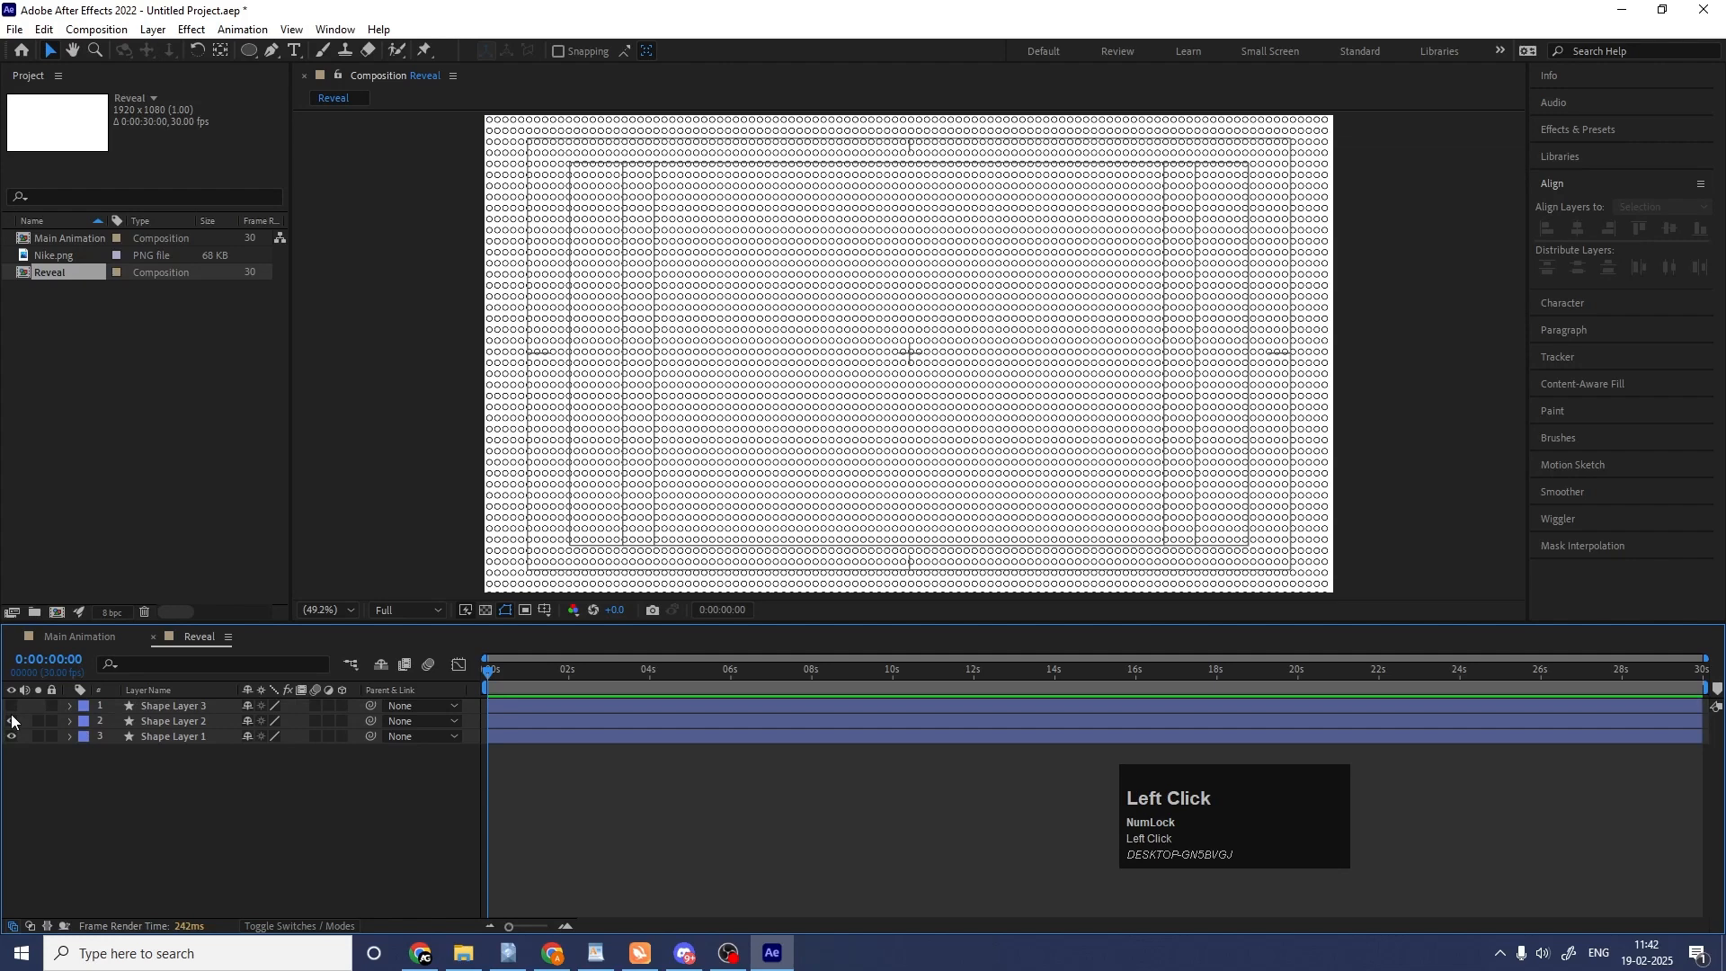
click(12, 721)
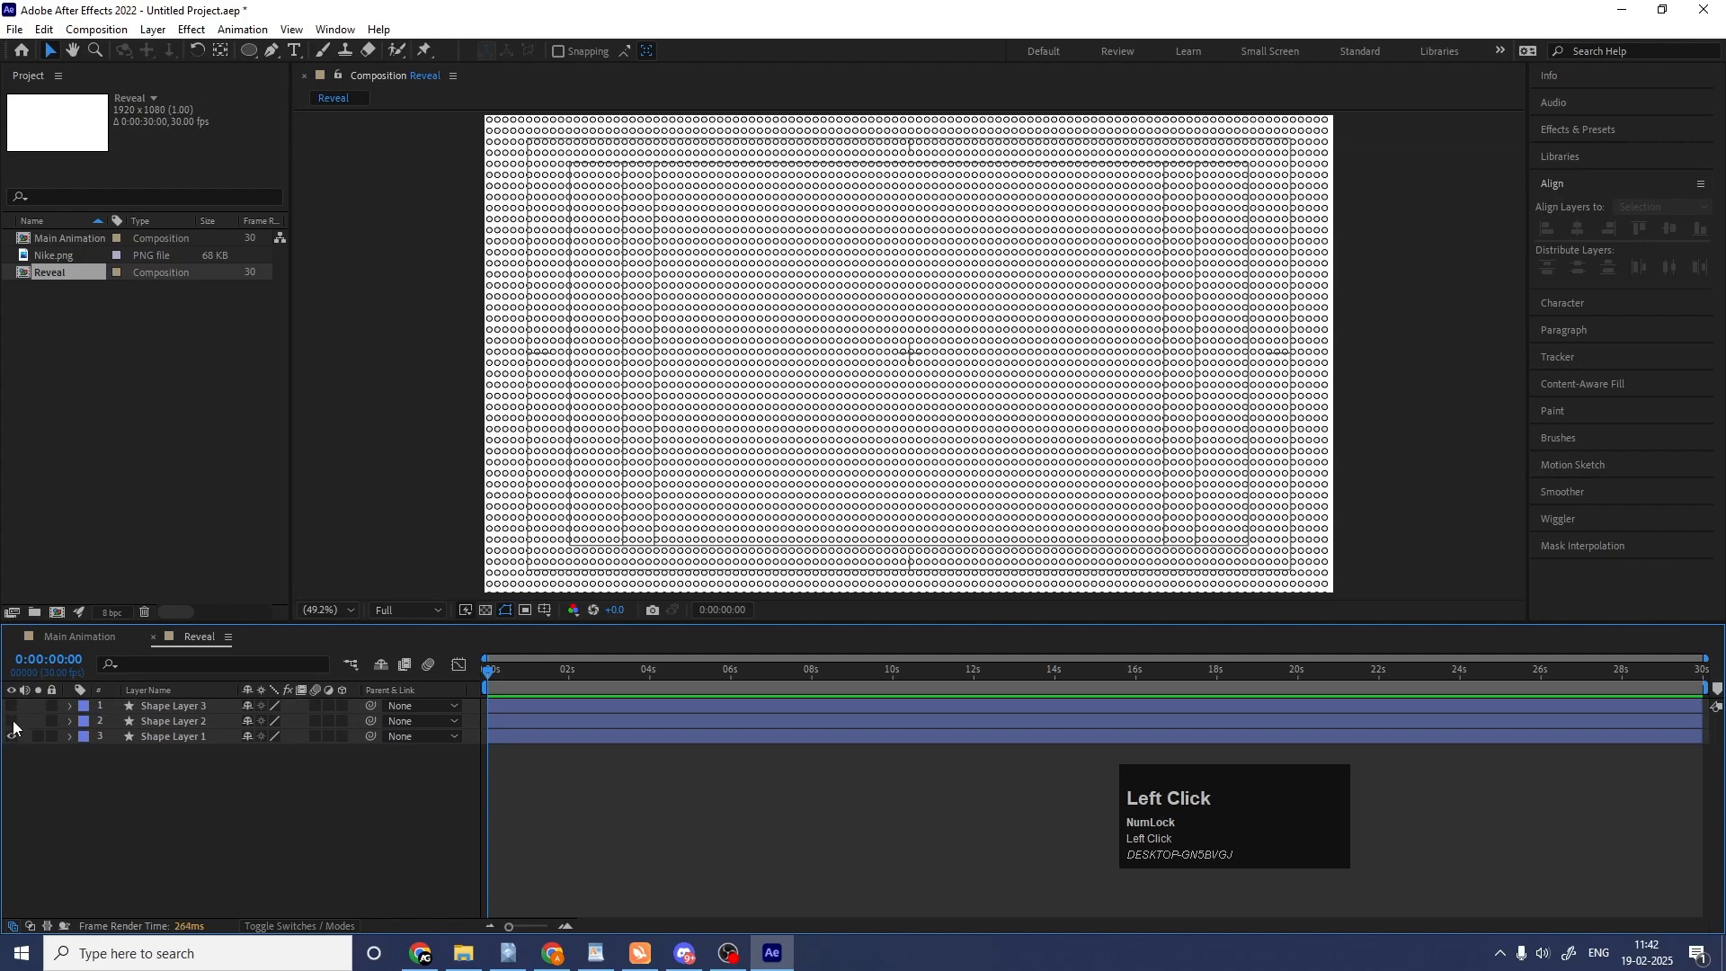
drag(12, 721, 12, 706)
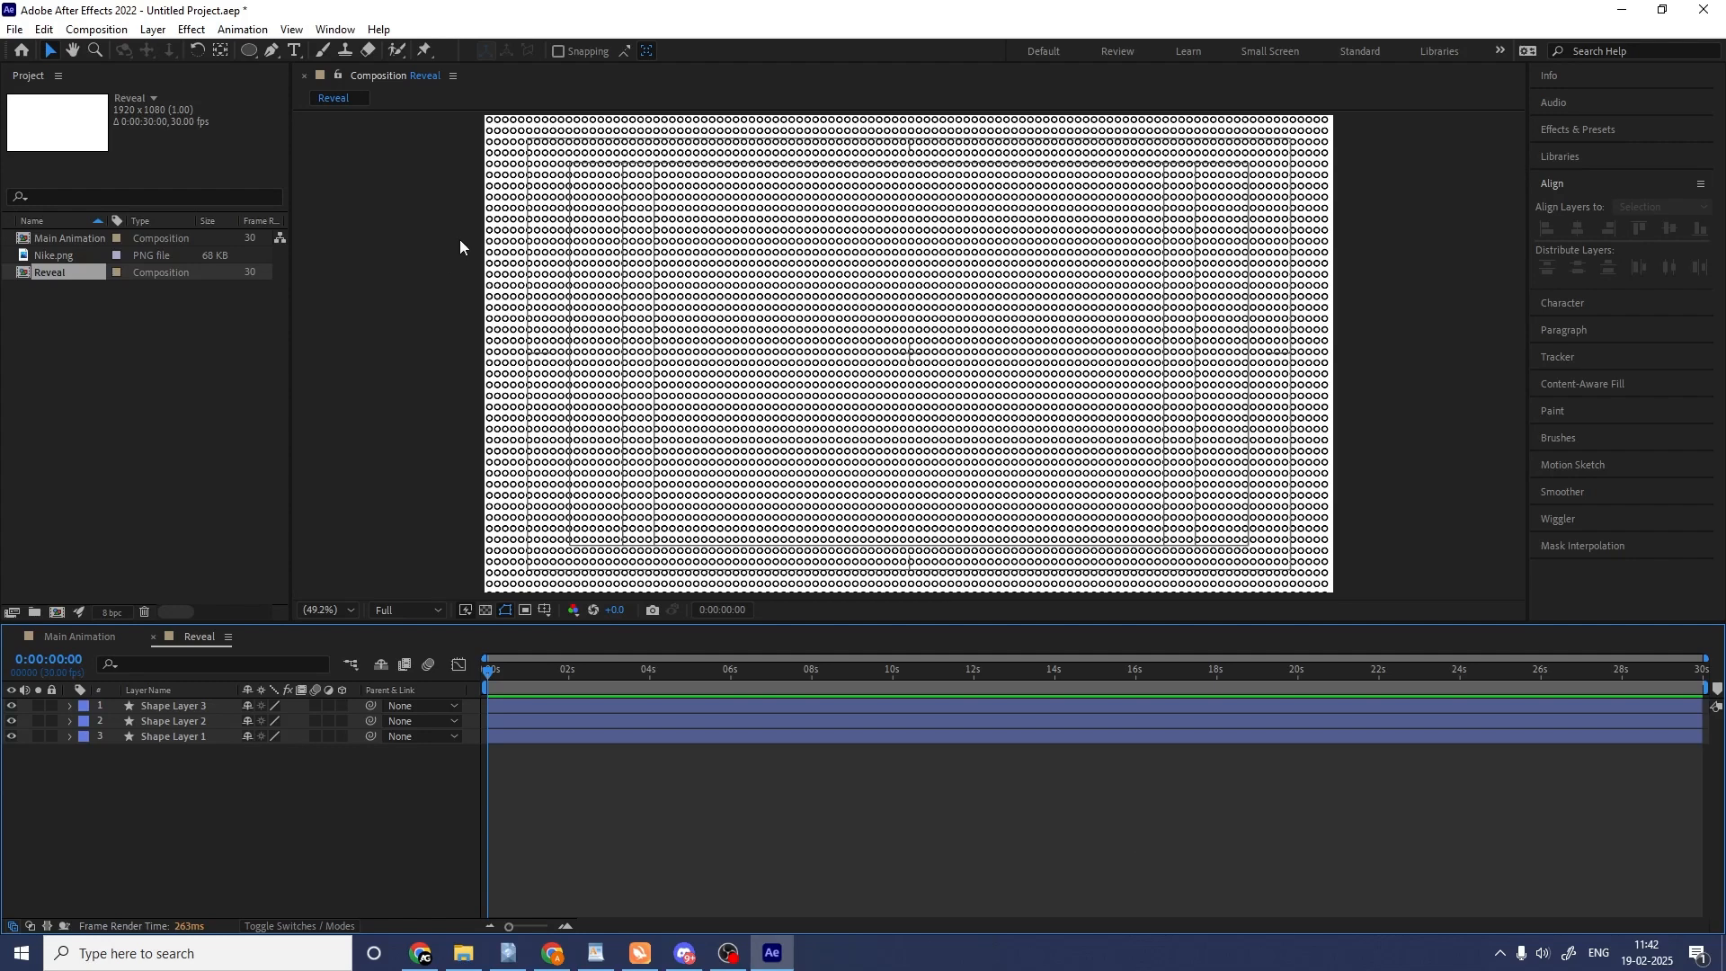
Hide the three grid layers and draw an unfilled circle about 502 px in diameter near the composition's centre on a new shape layer.
click(250, 51)
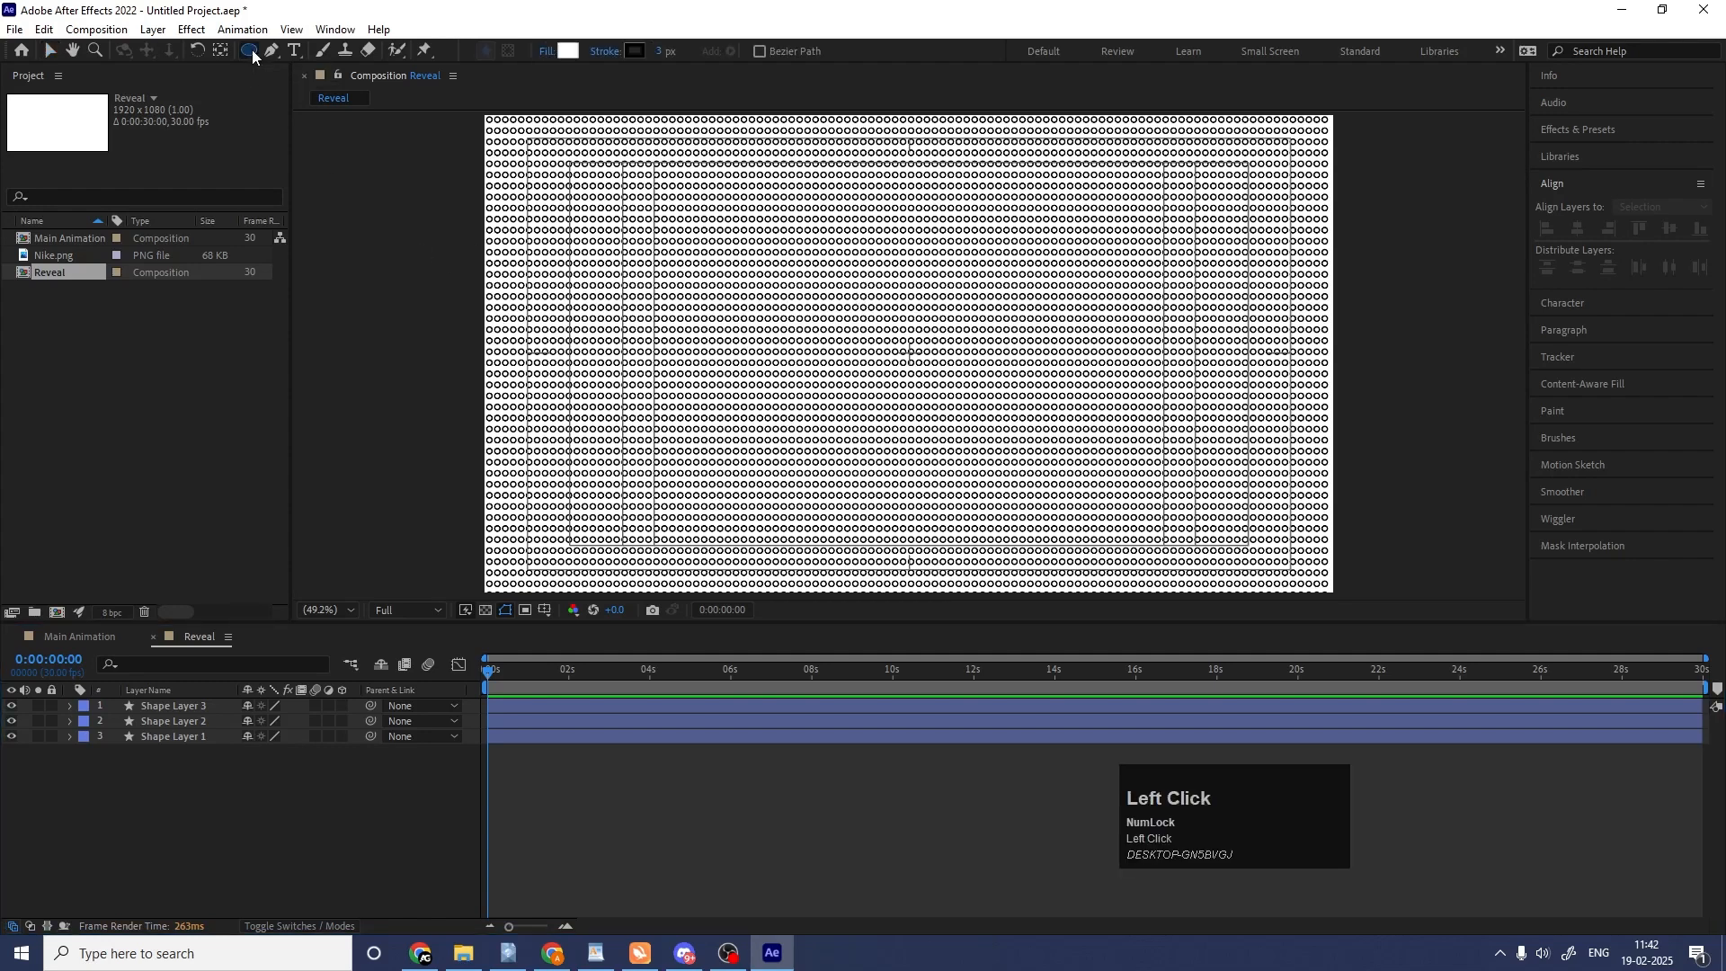
click(548, 51)
click(772, 426)
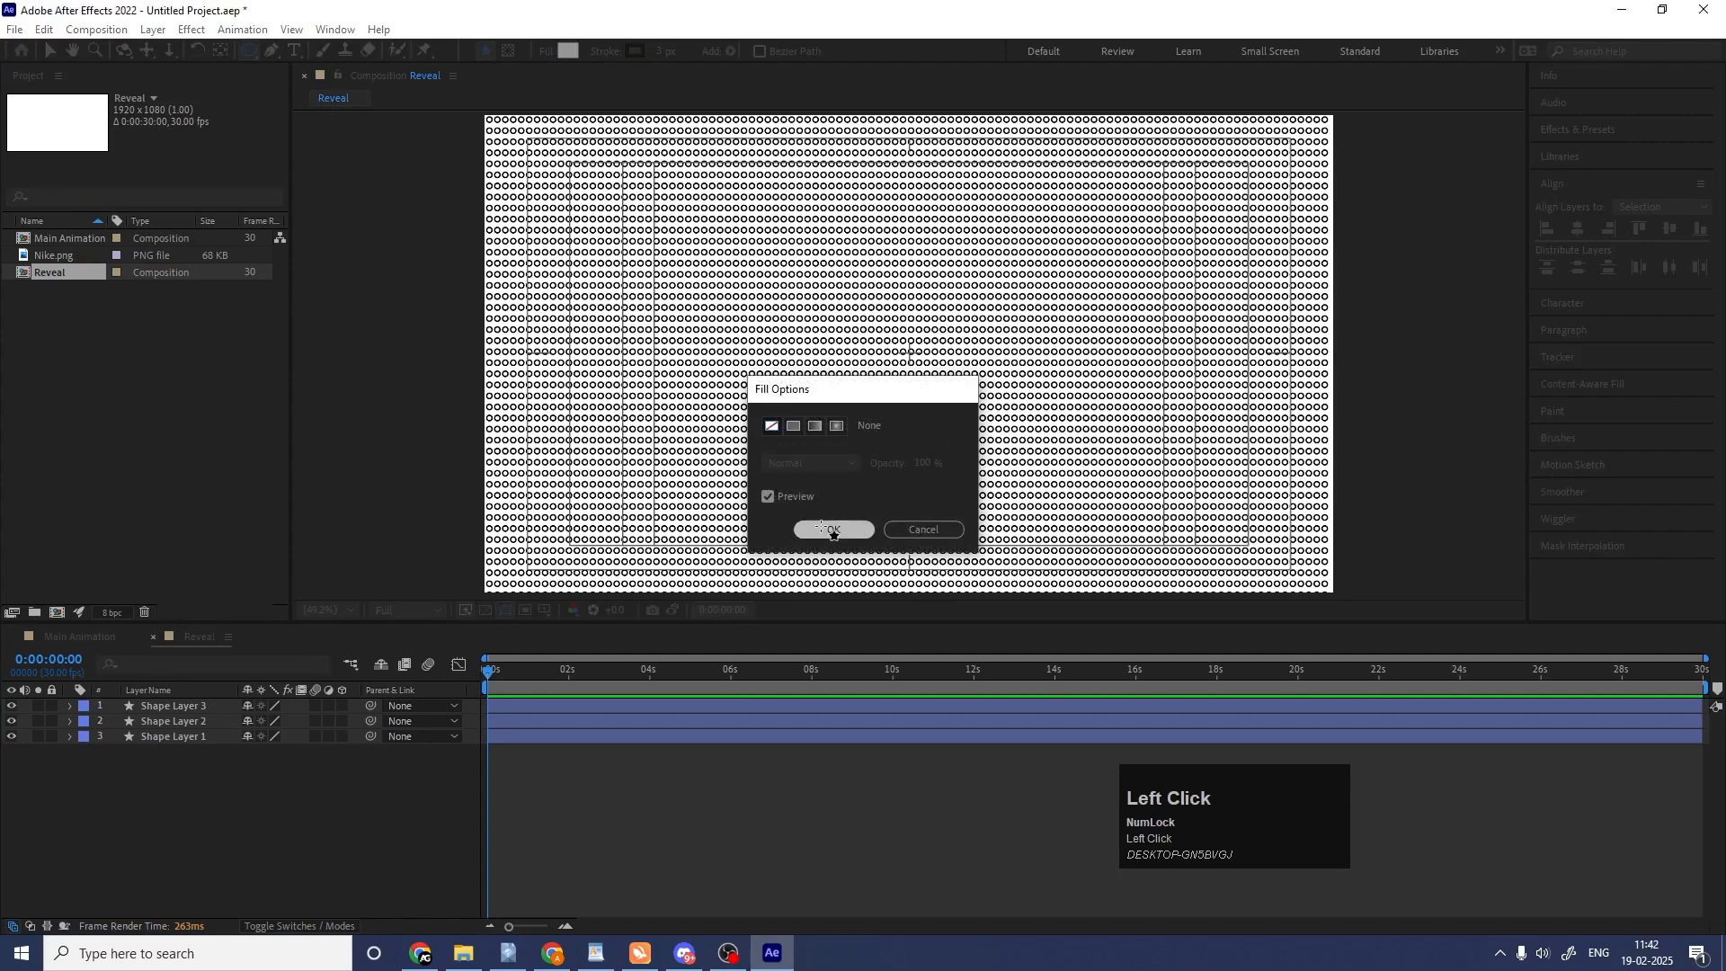
click(821, 528)
drag(11, 705, 21, 780)
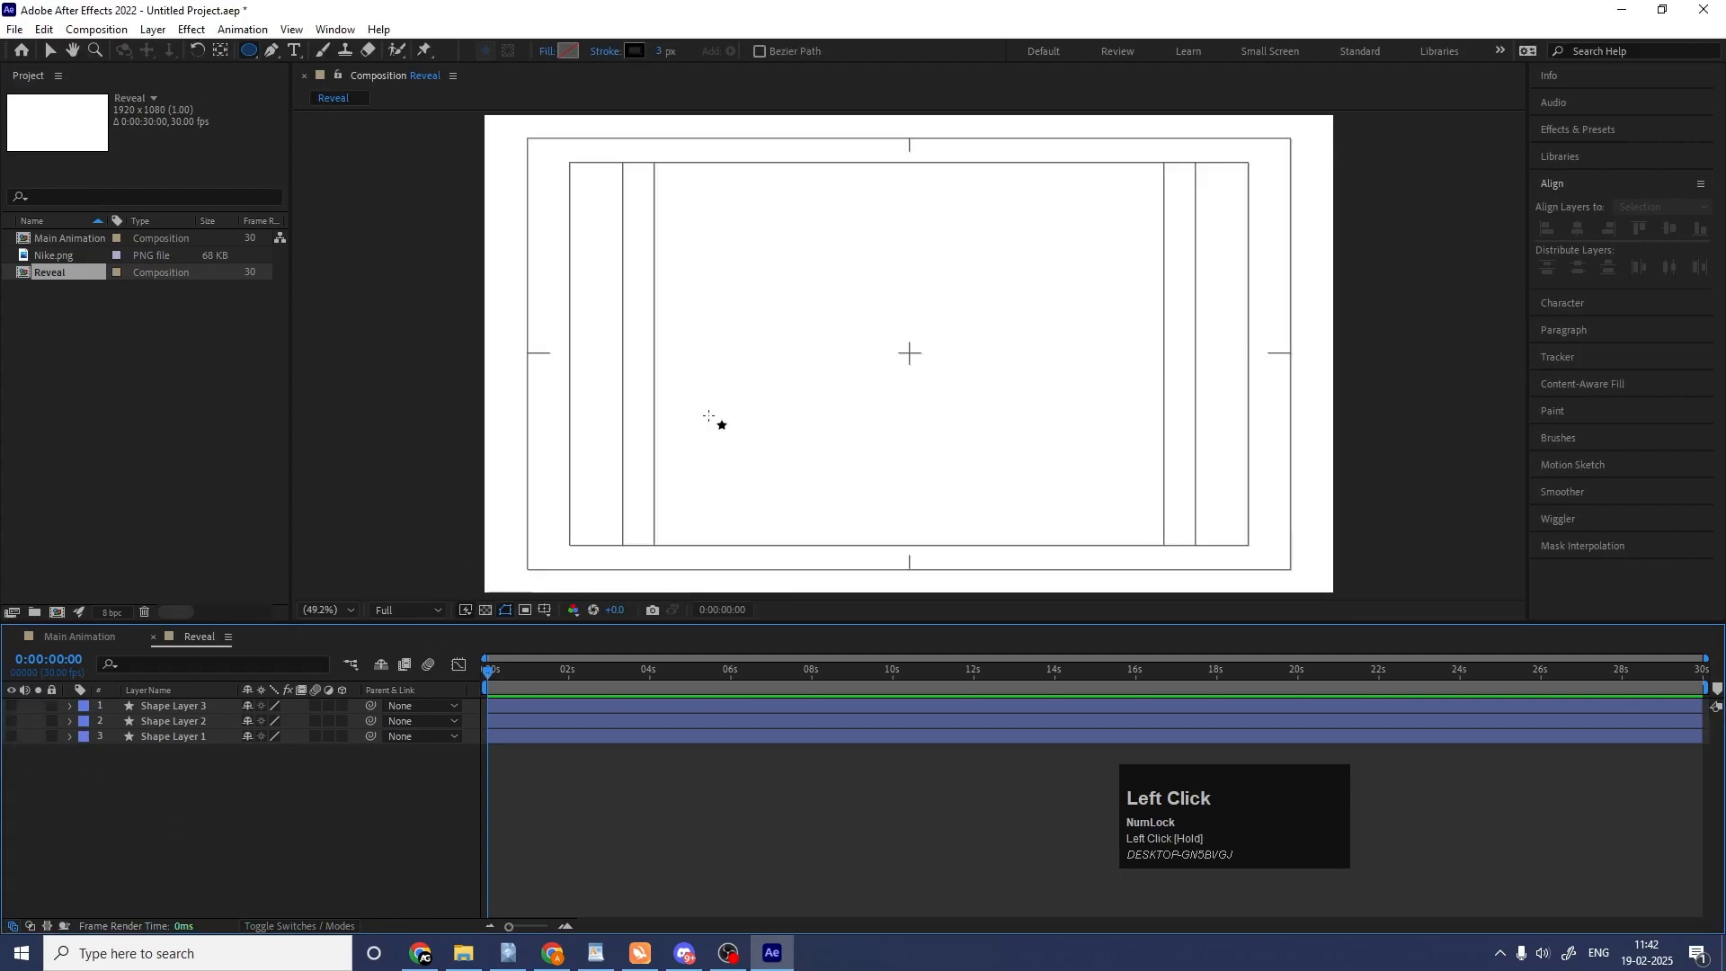
drag(753, 245, 976, 468)
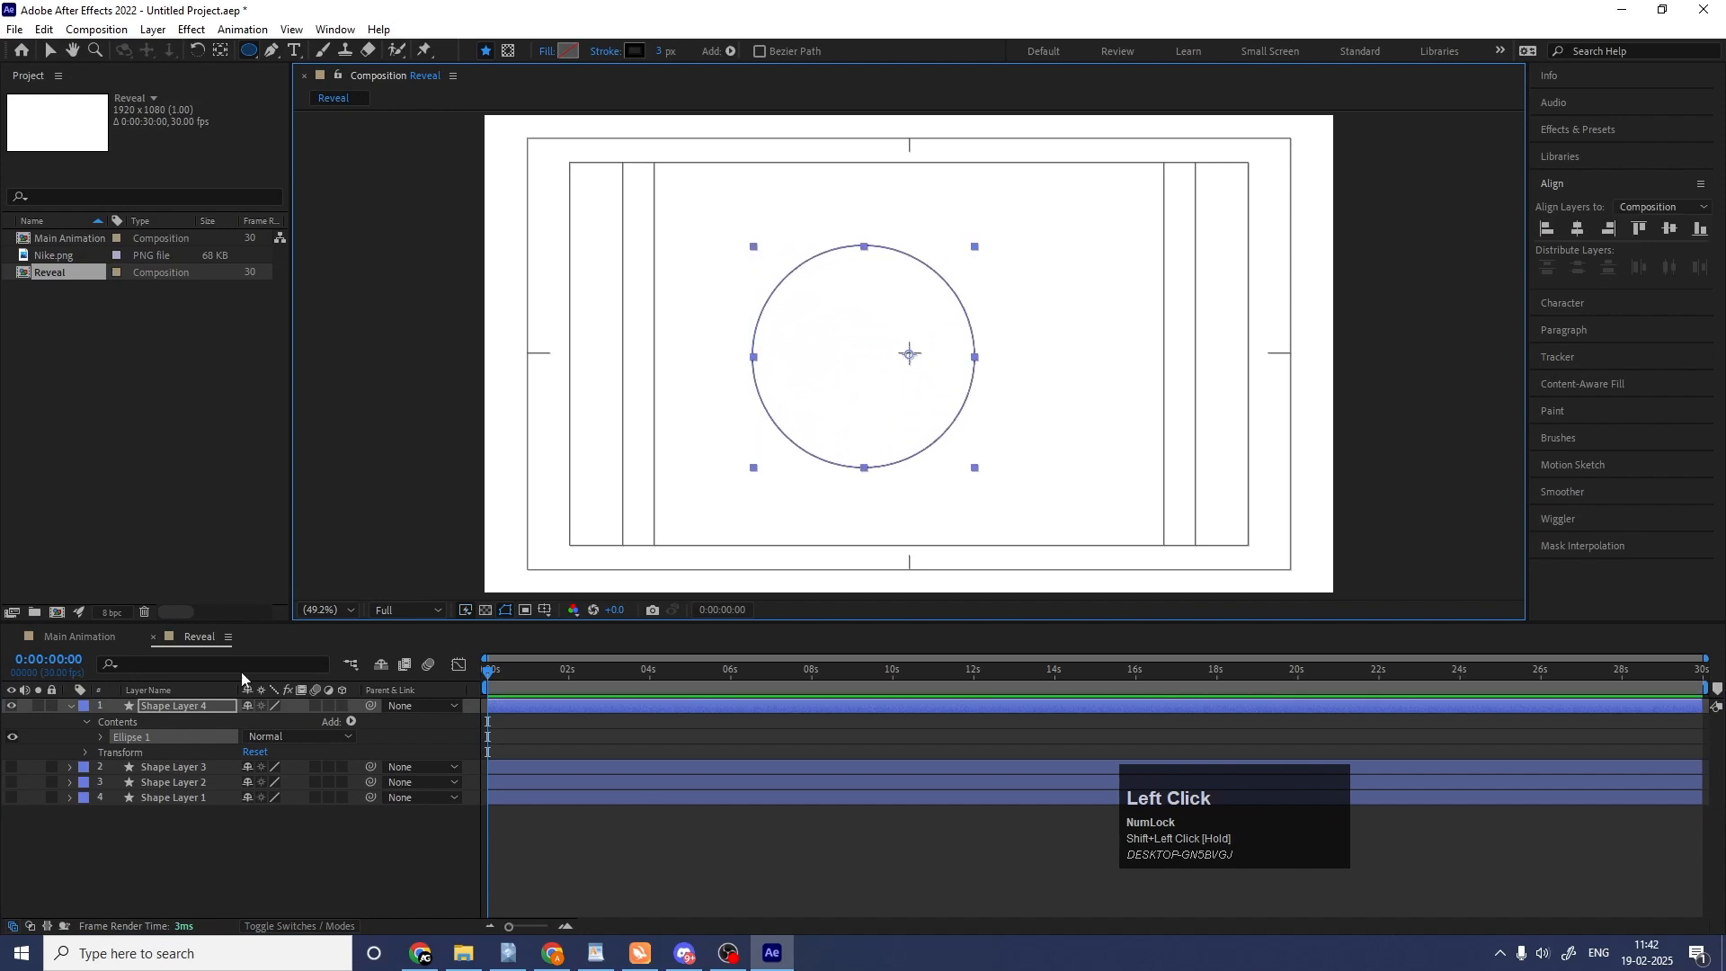
Centre the new circle layer's anchor point on its content and align the layer to the composition's centre horizontally and vertically.
click(164, 705)
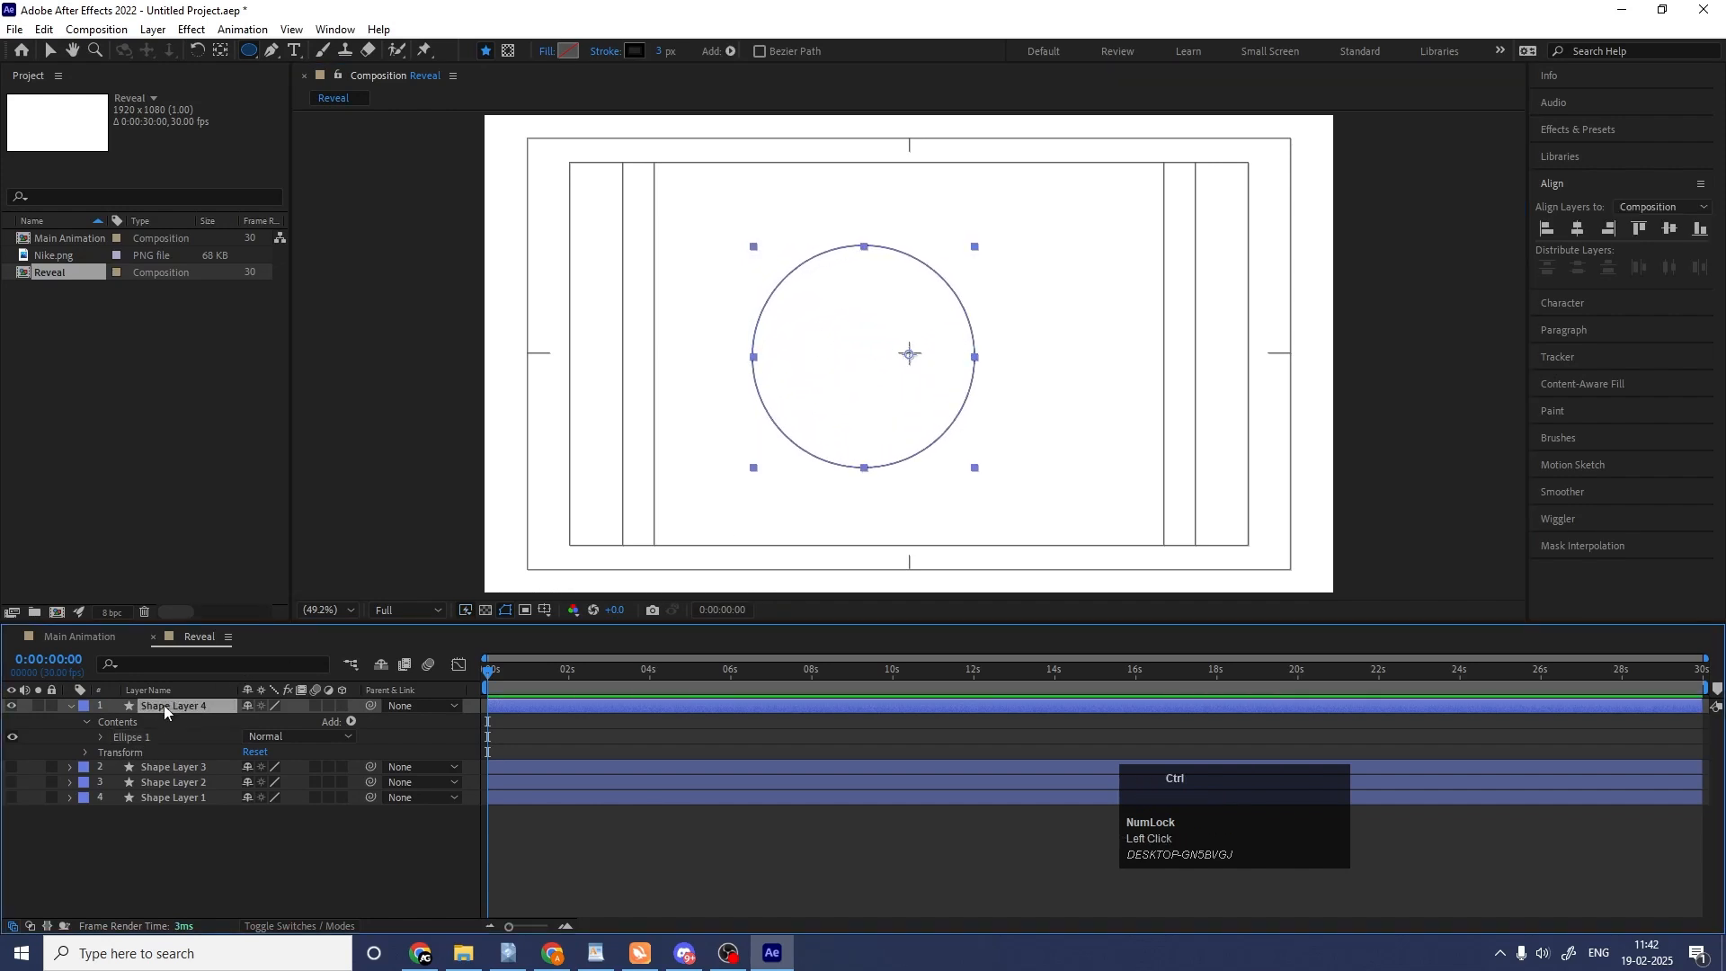
key(ctrl+alt+Home)
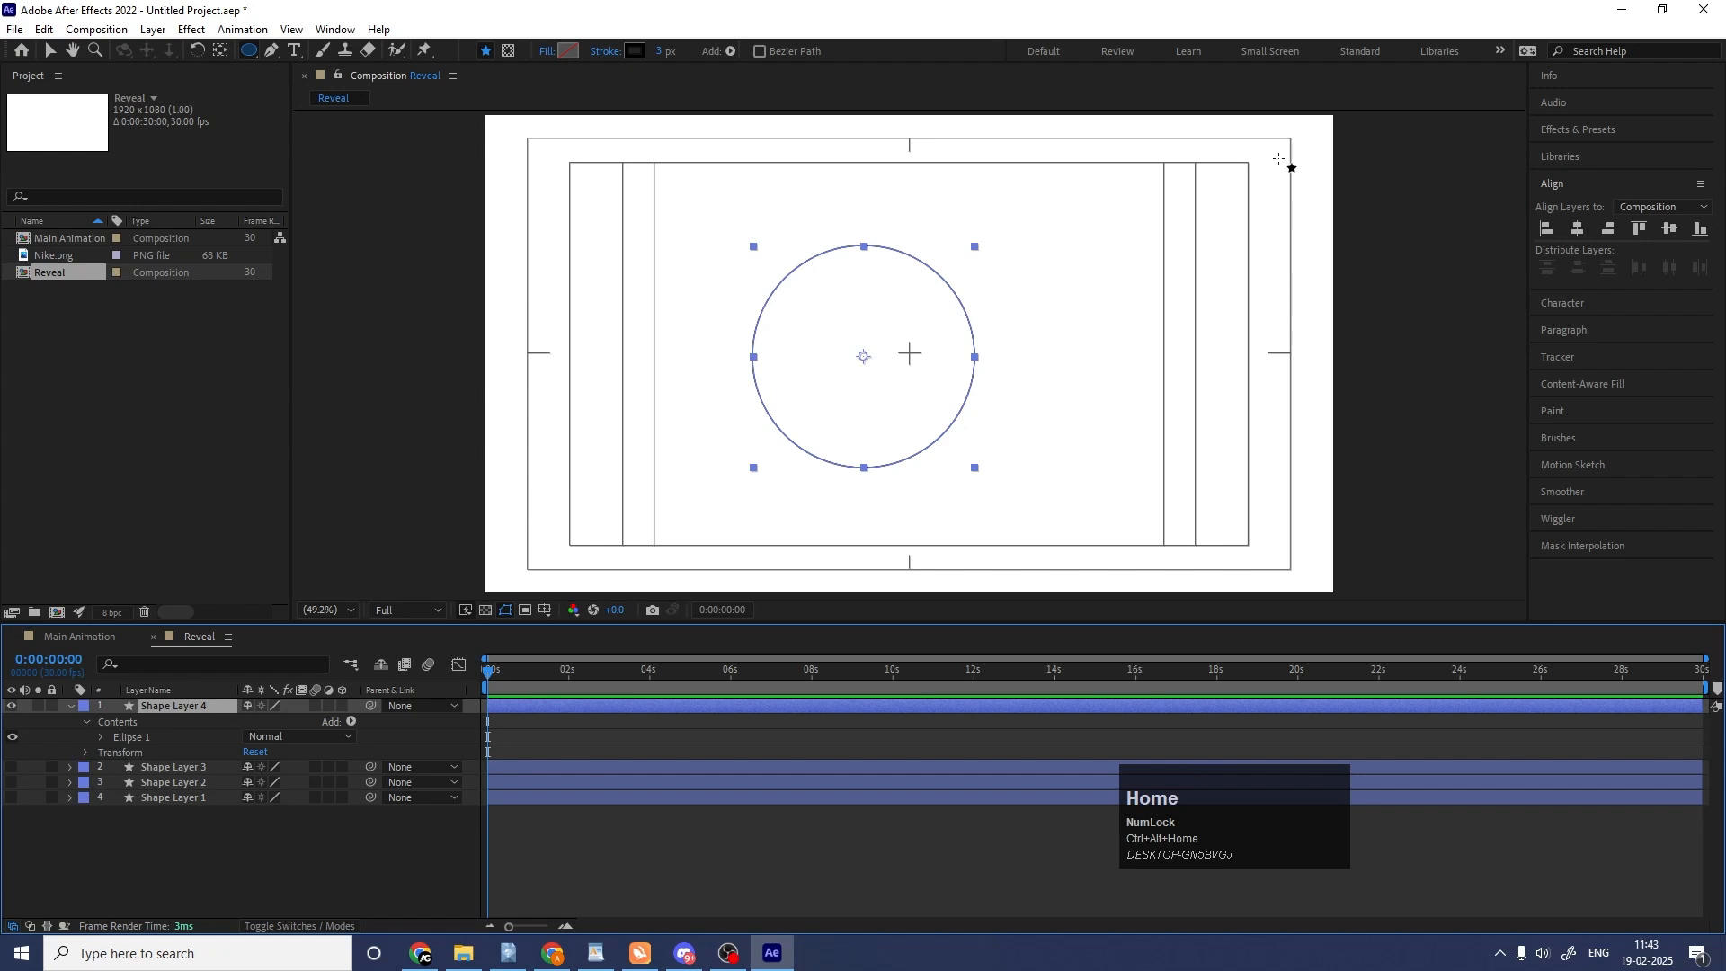
click(1579, 228)
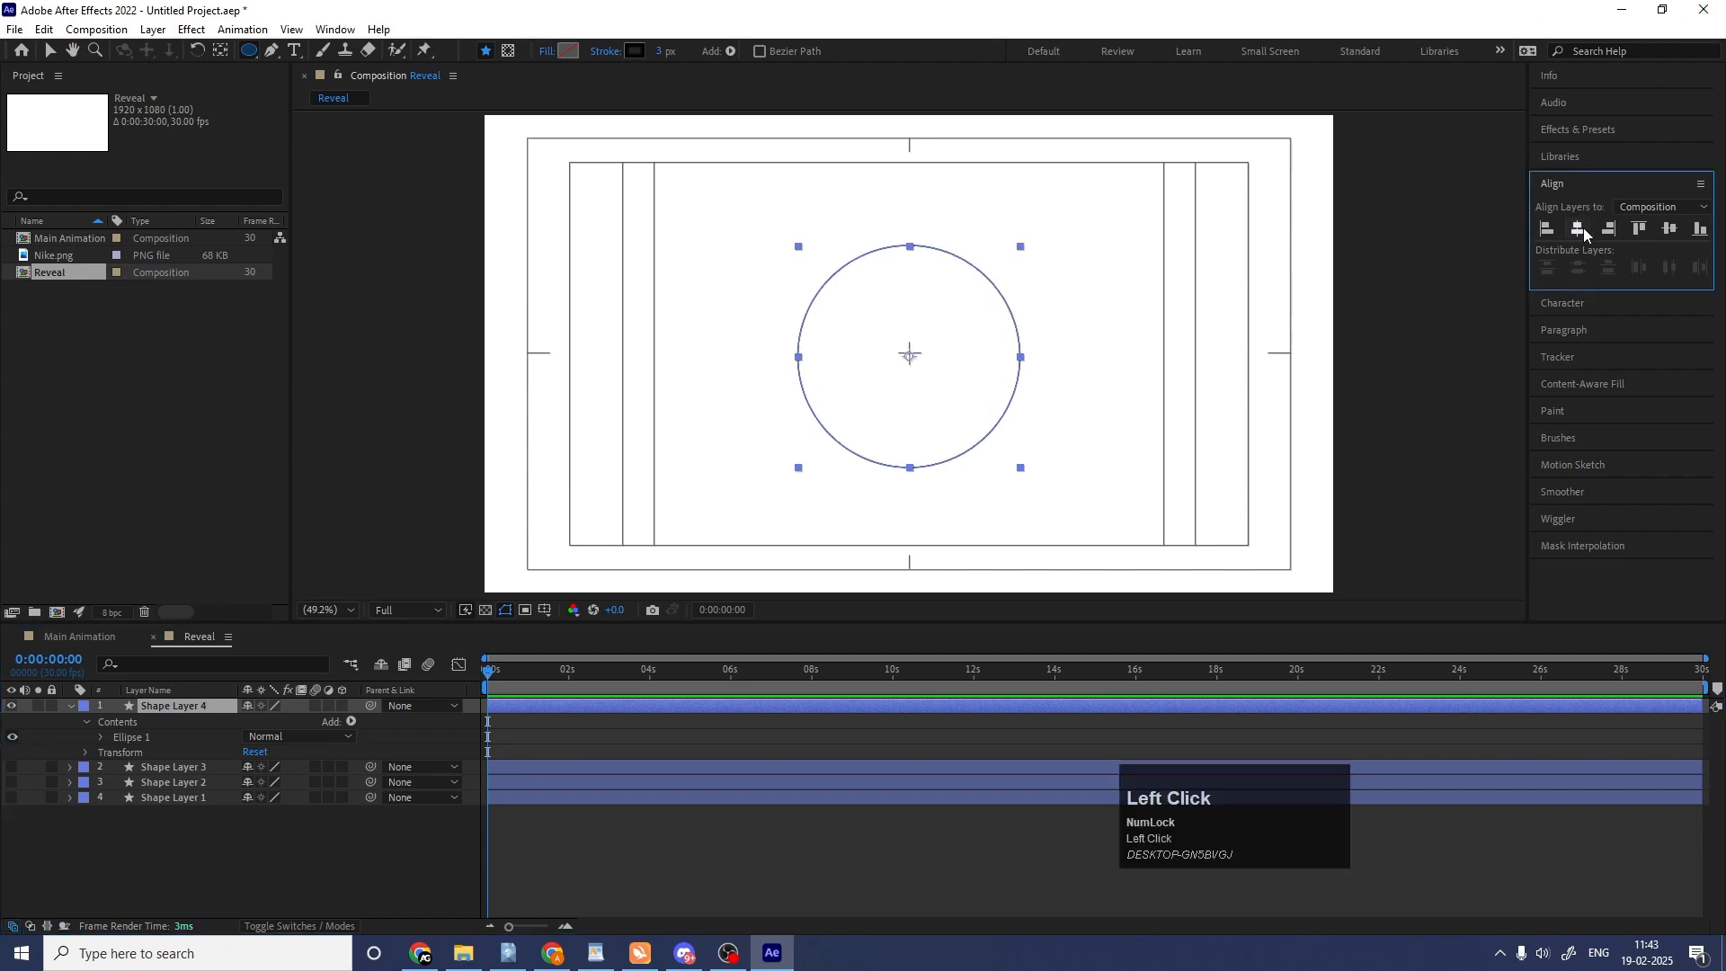
click(1671, 230)
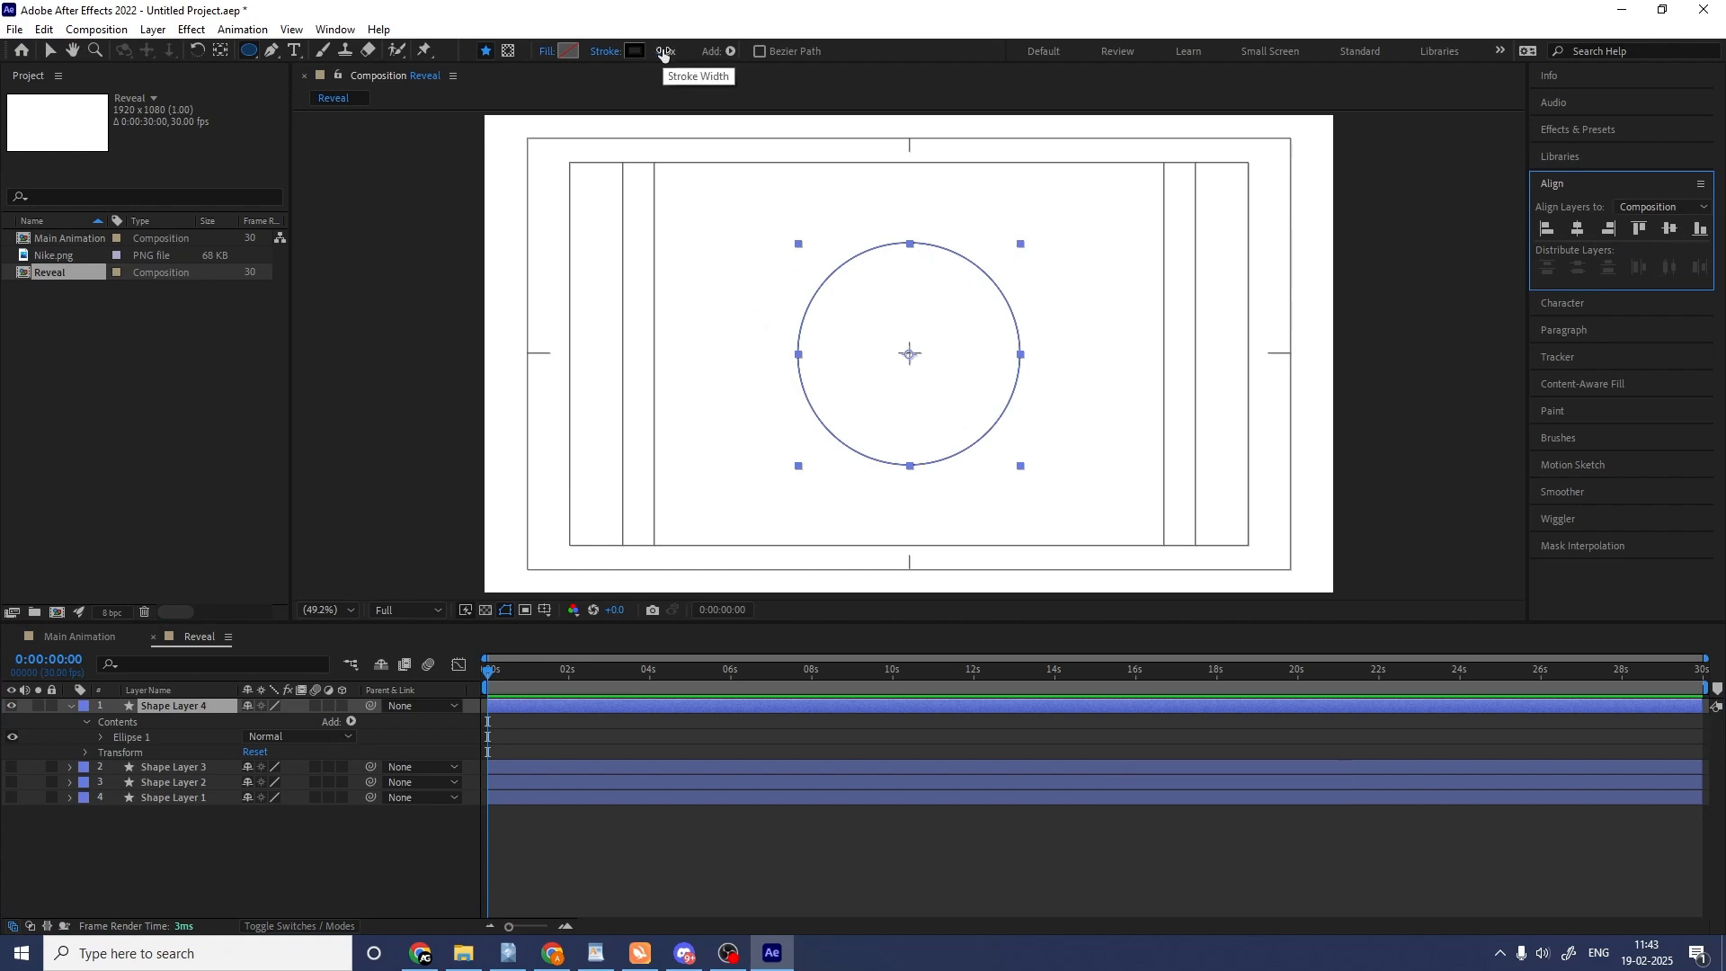
Set the circle's stroke width to 55 px and start keyframing its ellipse size and stroke width at 0 seconds.
drag(664, 51, 711, 51)
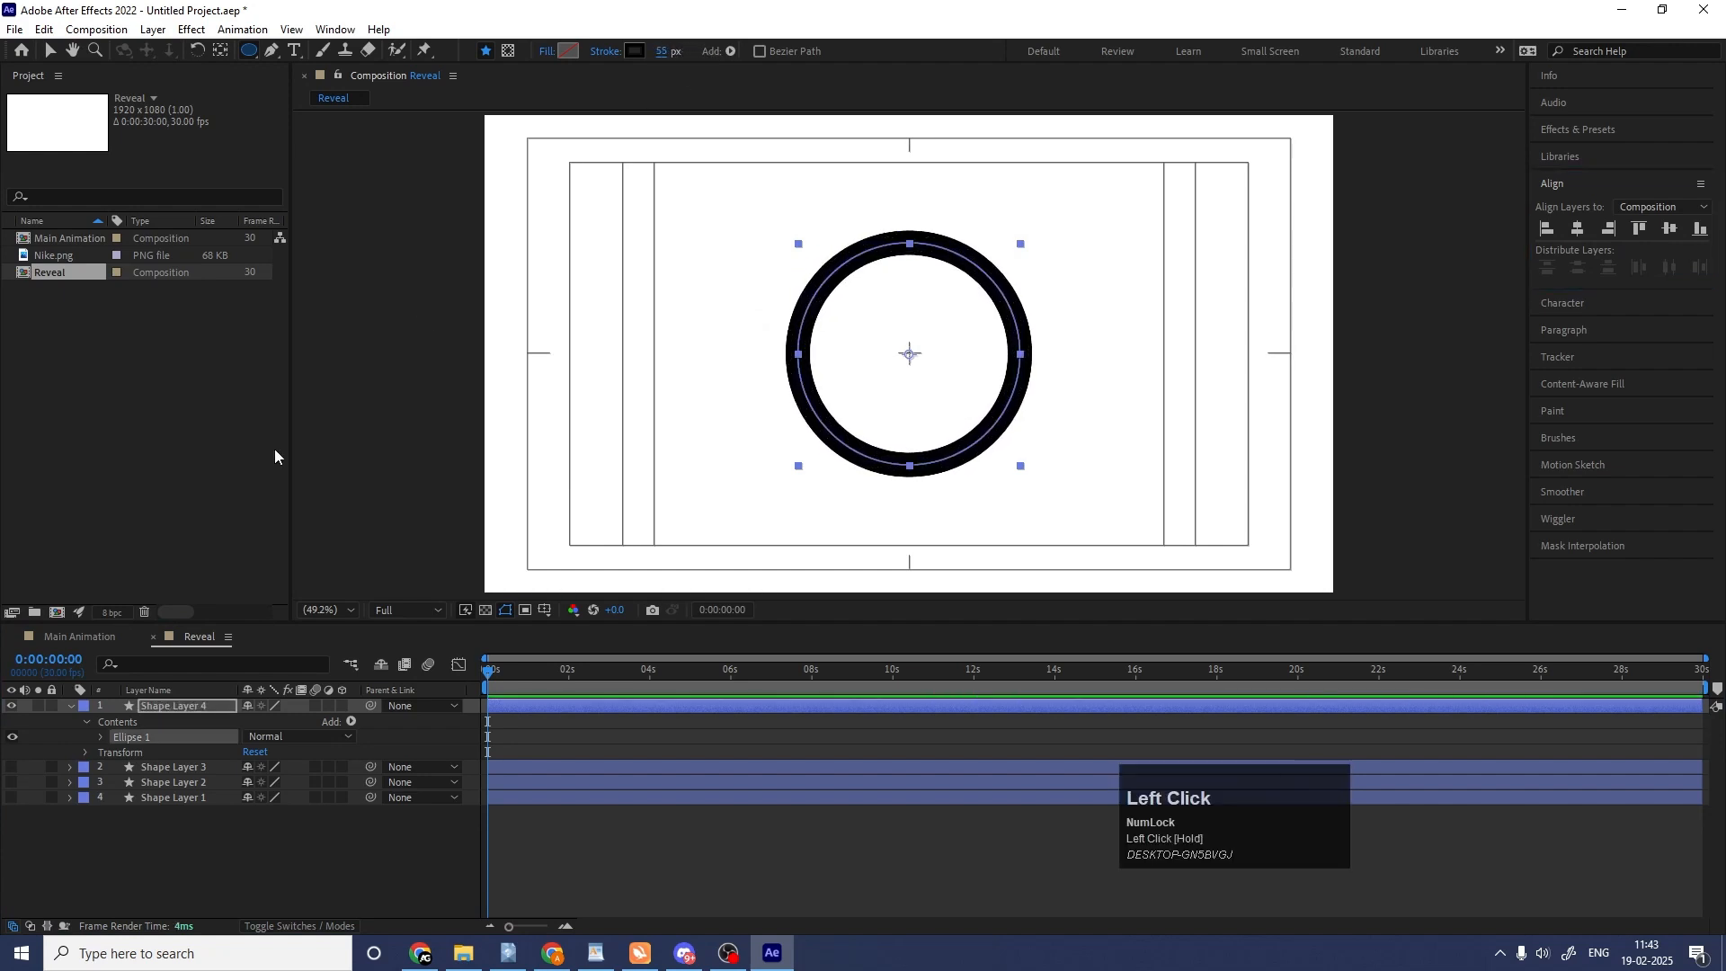
click(101, 736)
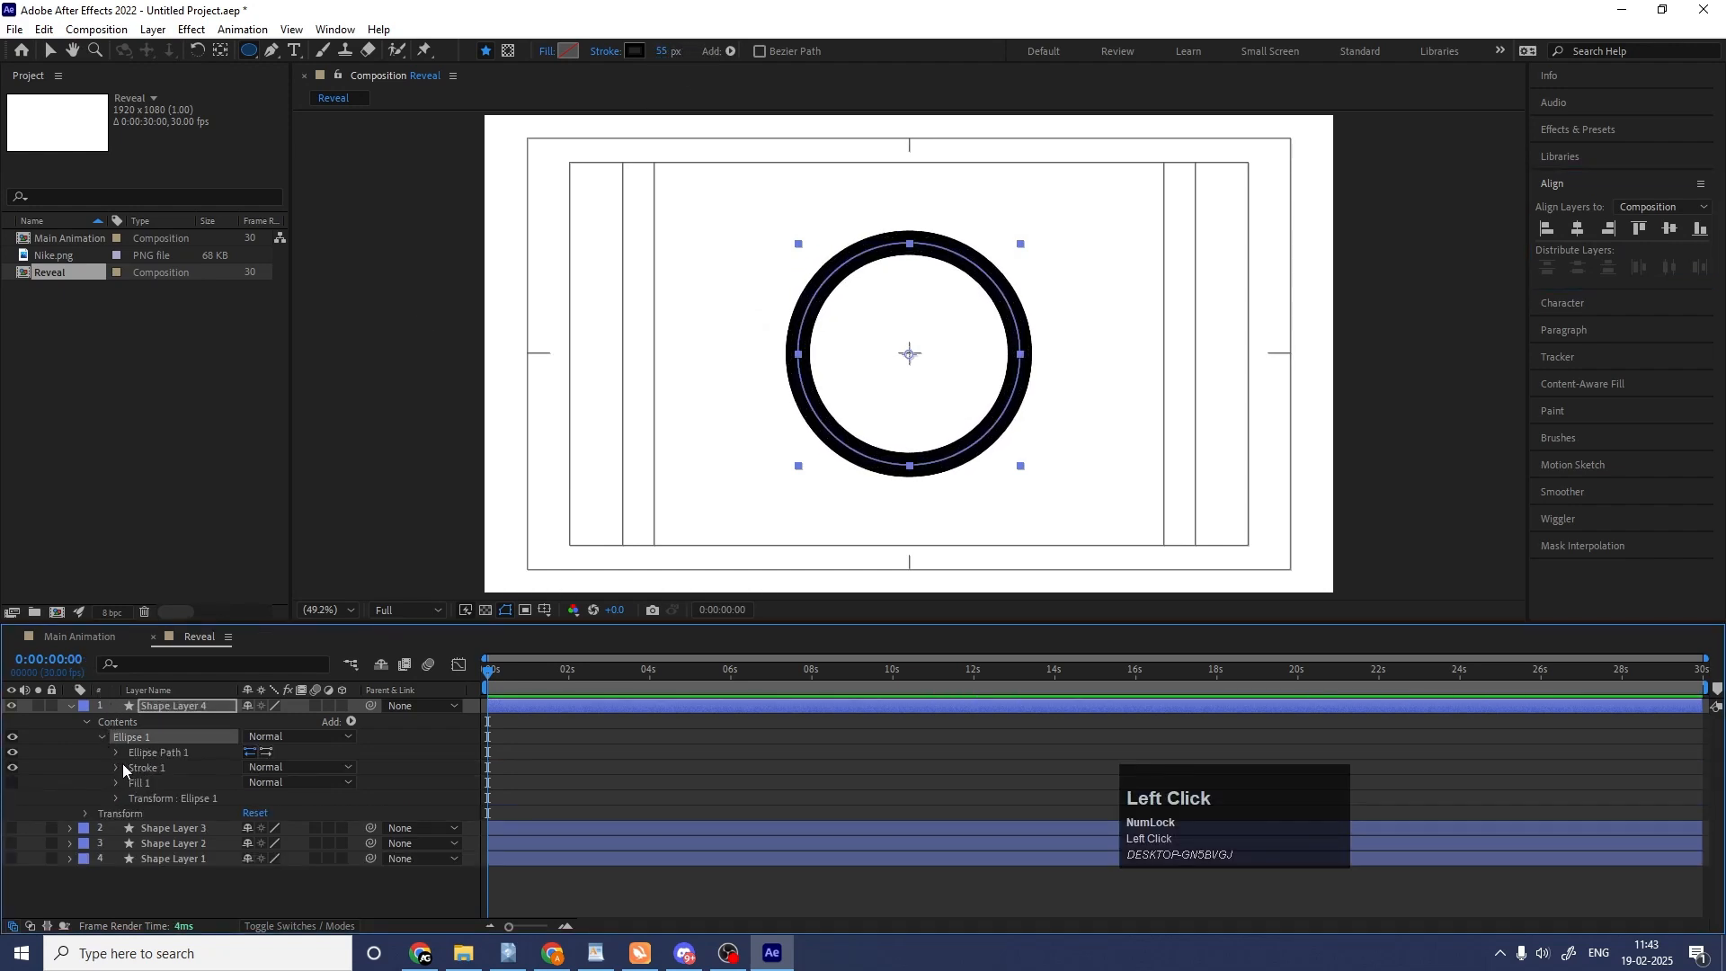
click(117, 752)
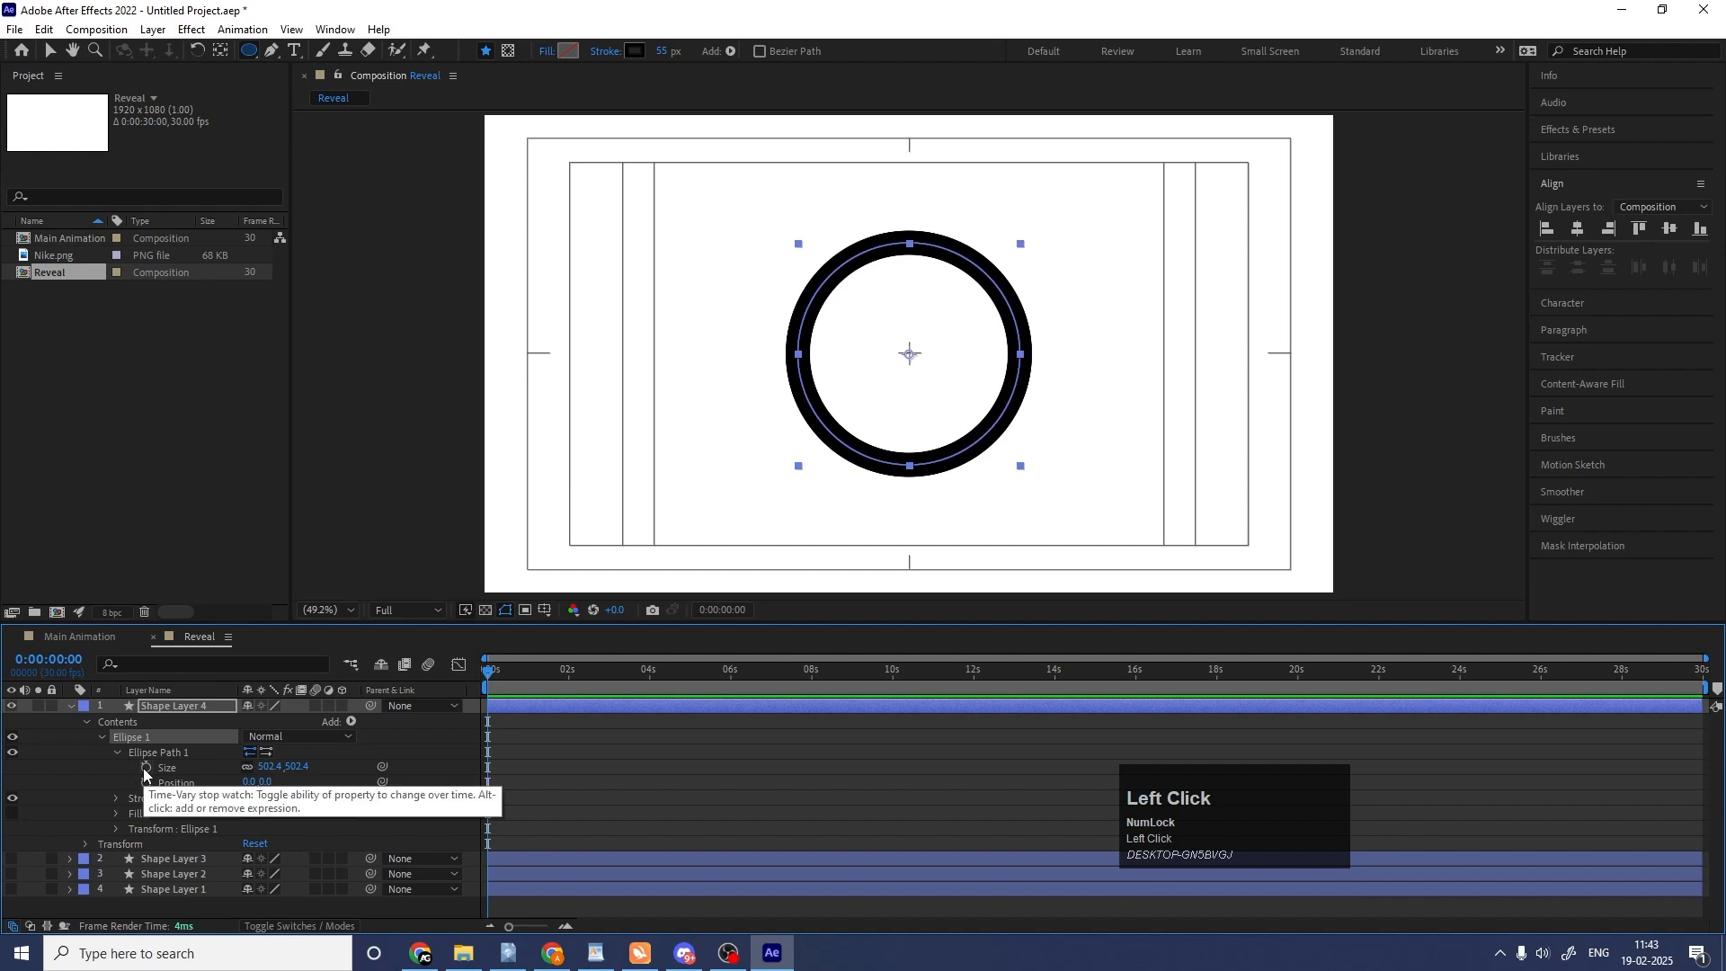
click(146, 767)
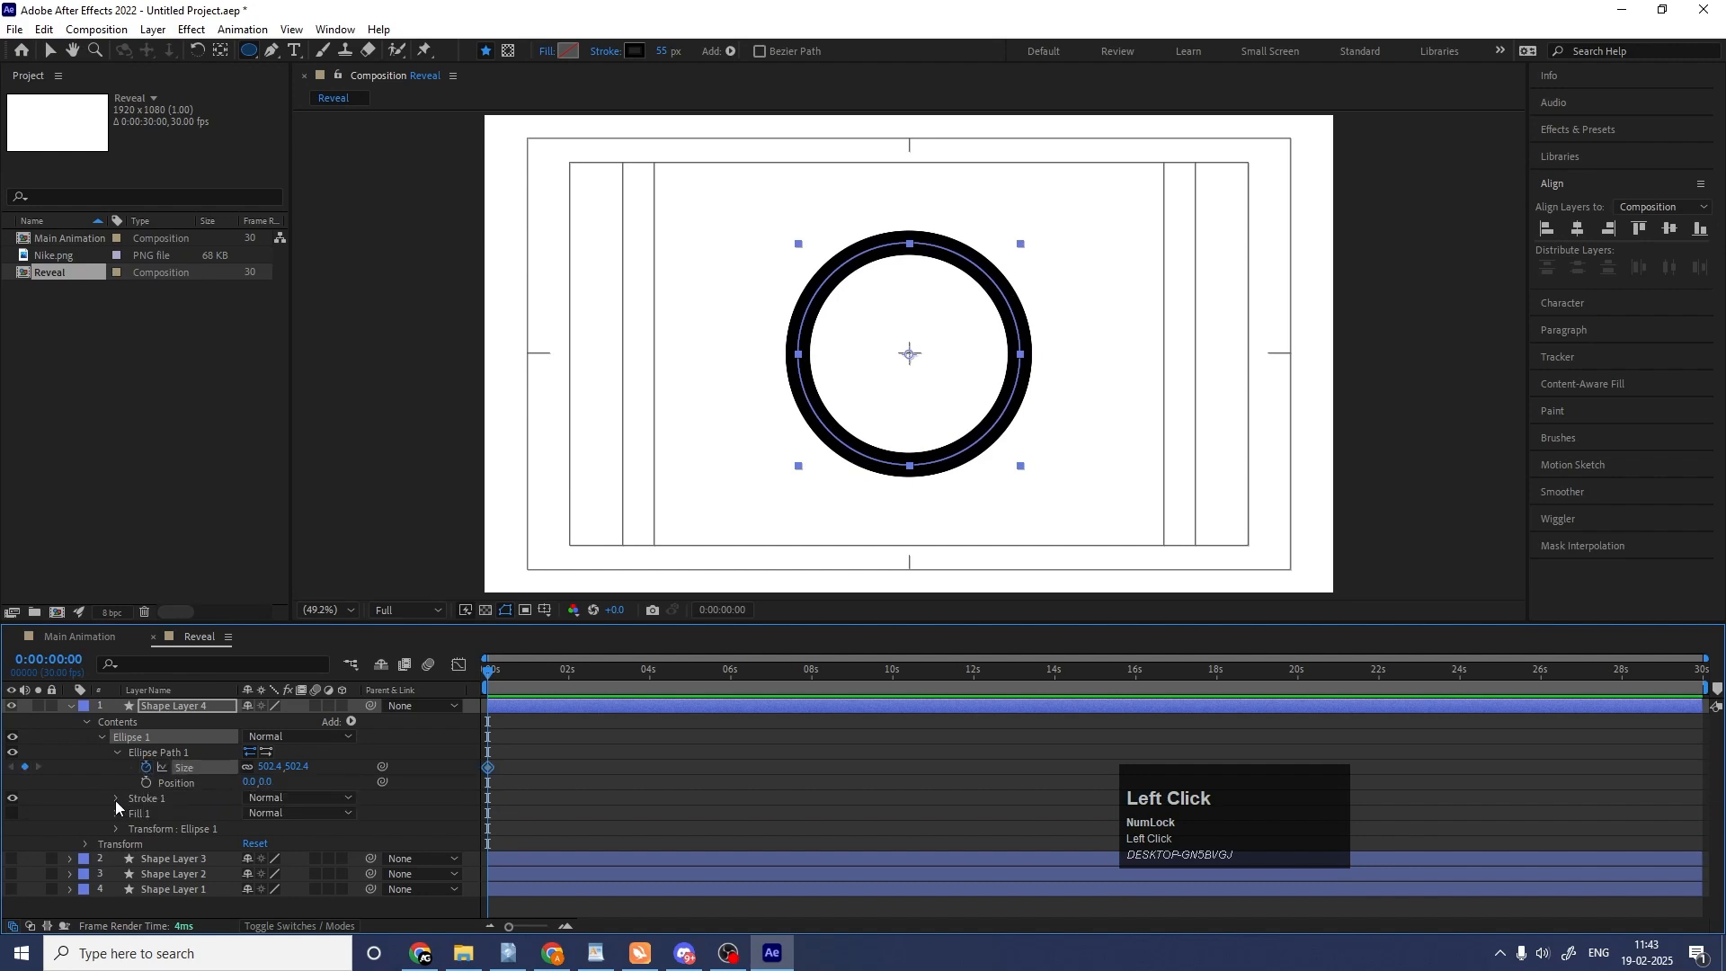
click(115, 798)
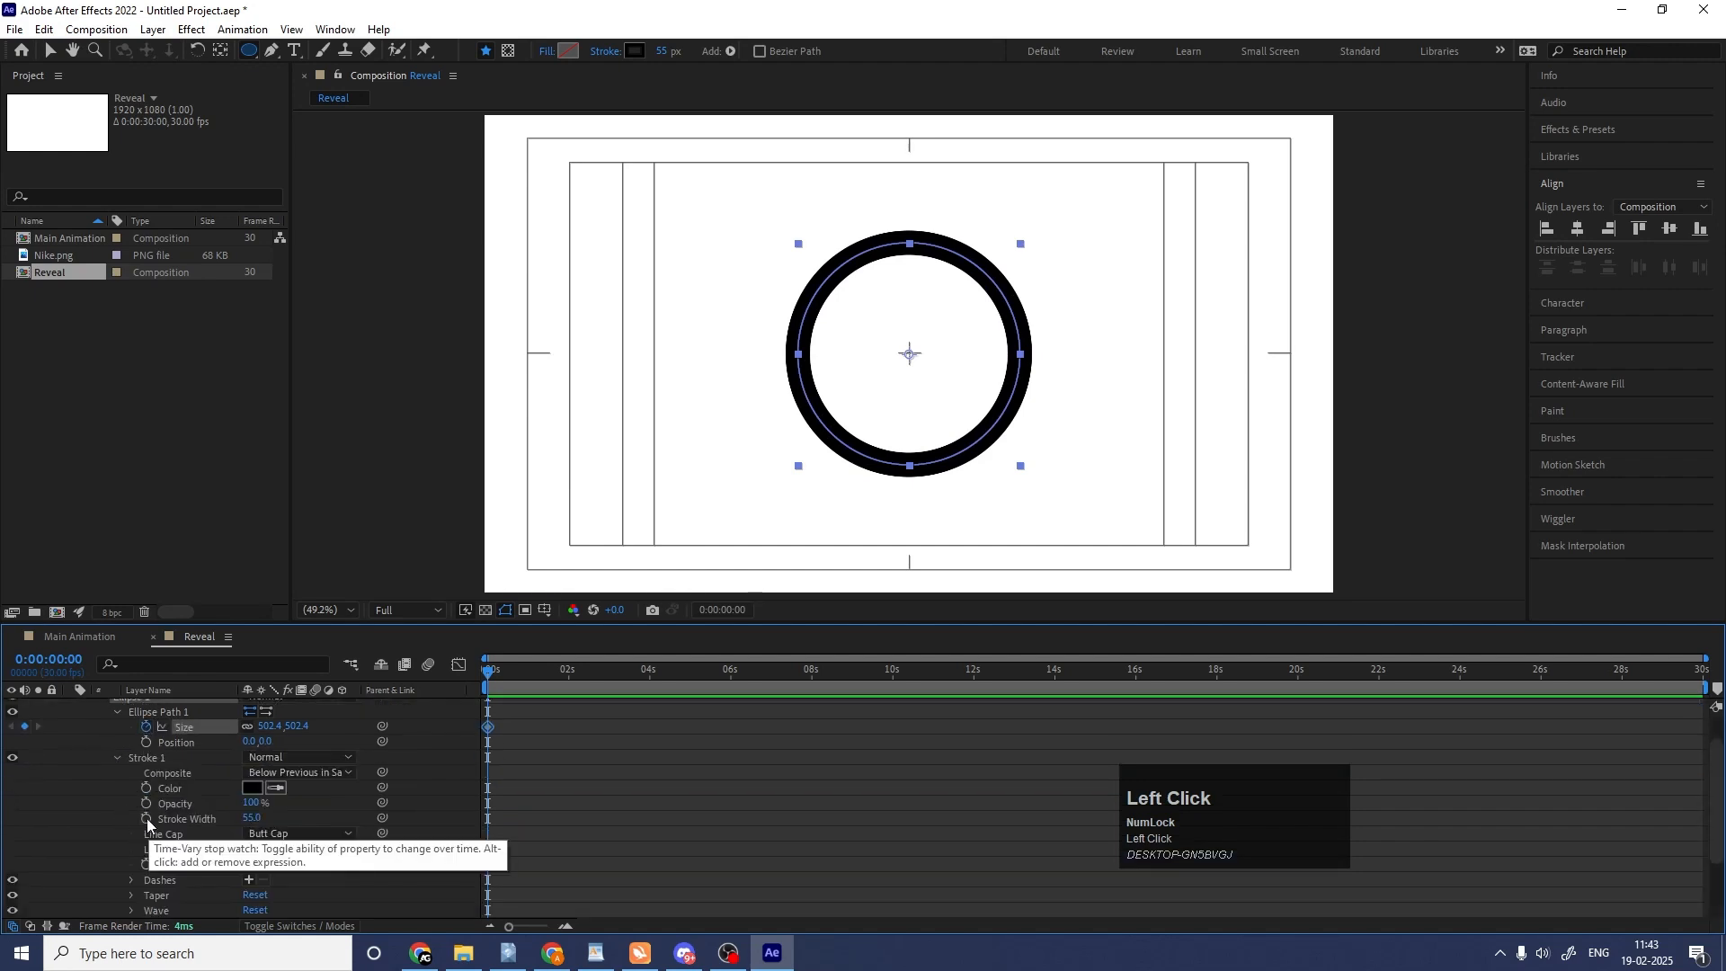
click(148, 818)
click(677, 767)
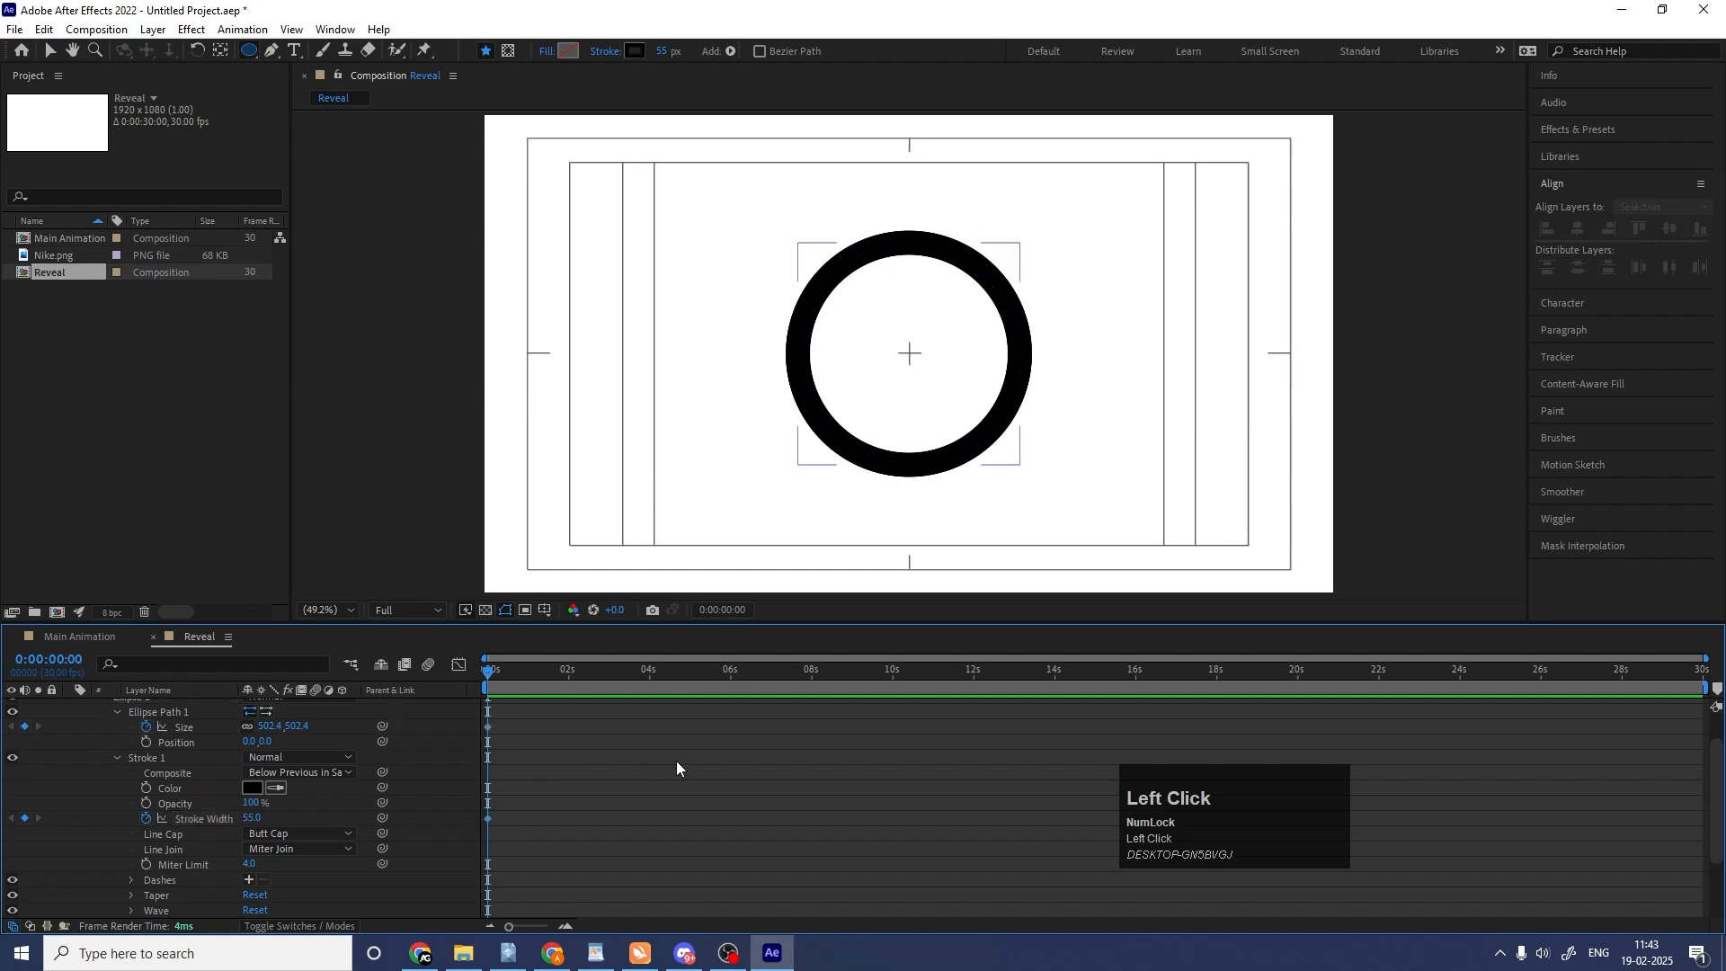
key(u)
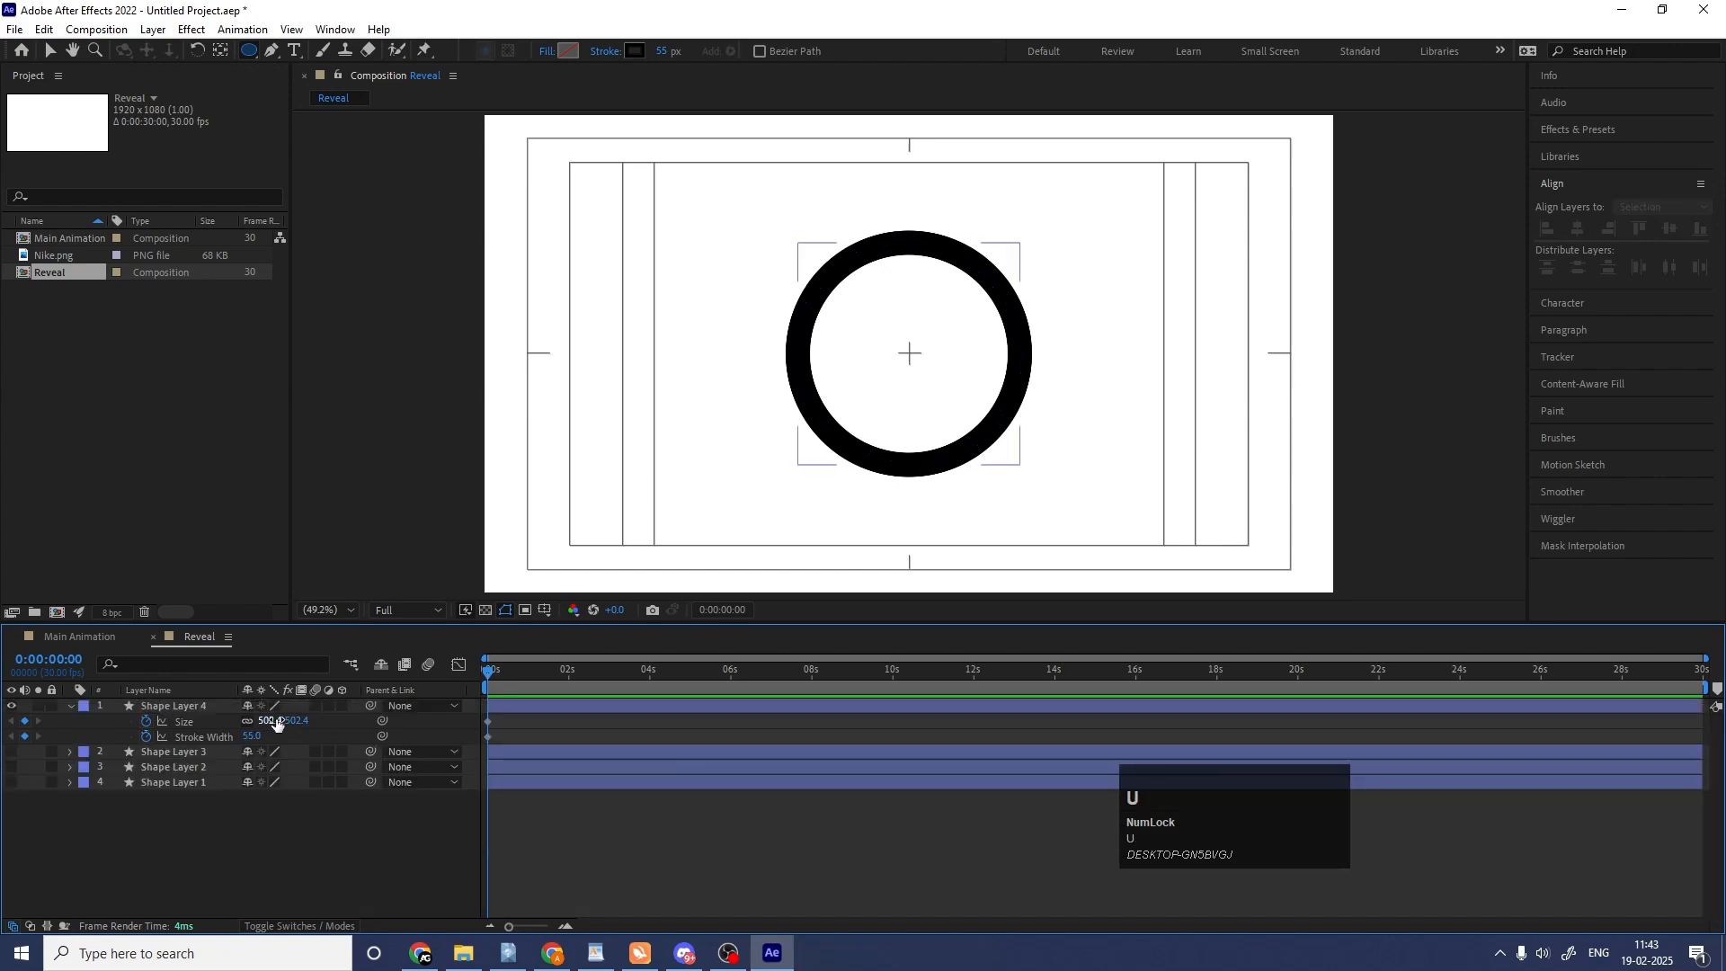
Keyframe the ellipse size from 0 at the start to 1810 at 3 seconds.
click(270, 721)
text(0)
key(Return)
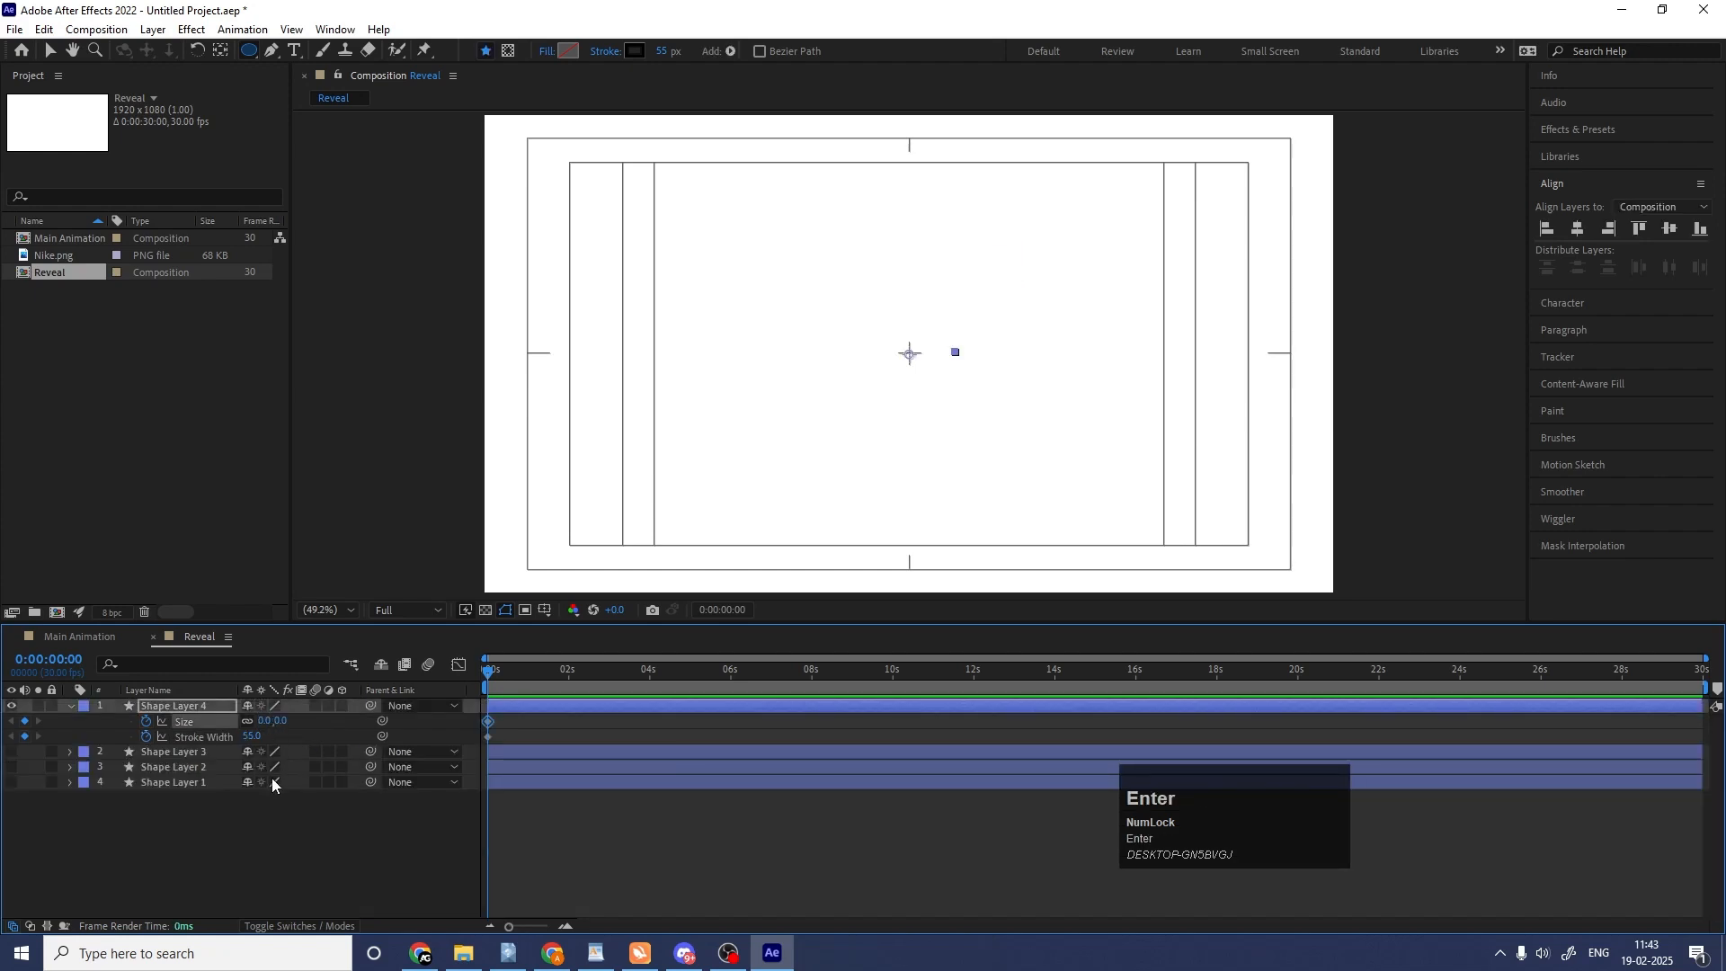
key(equal)
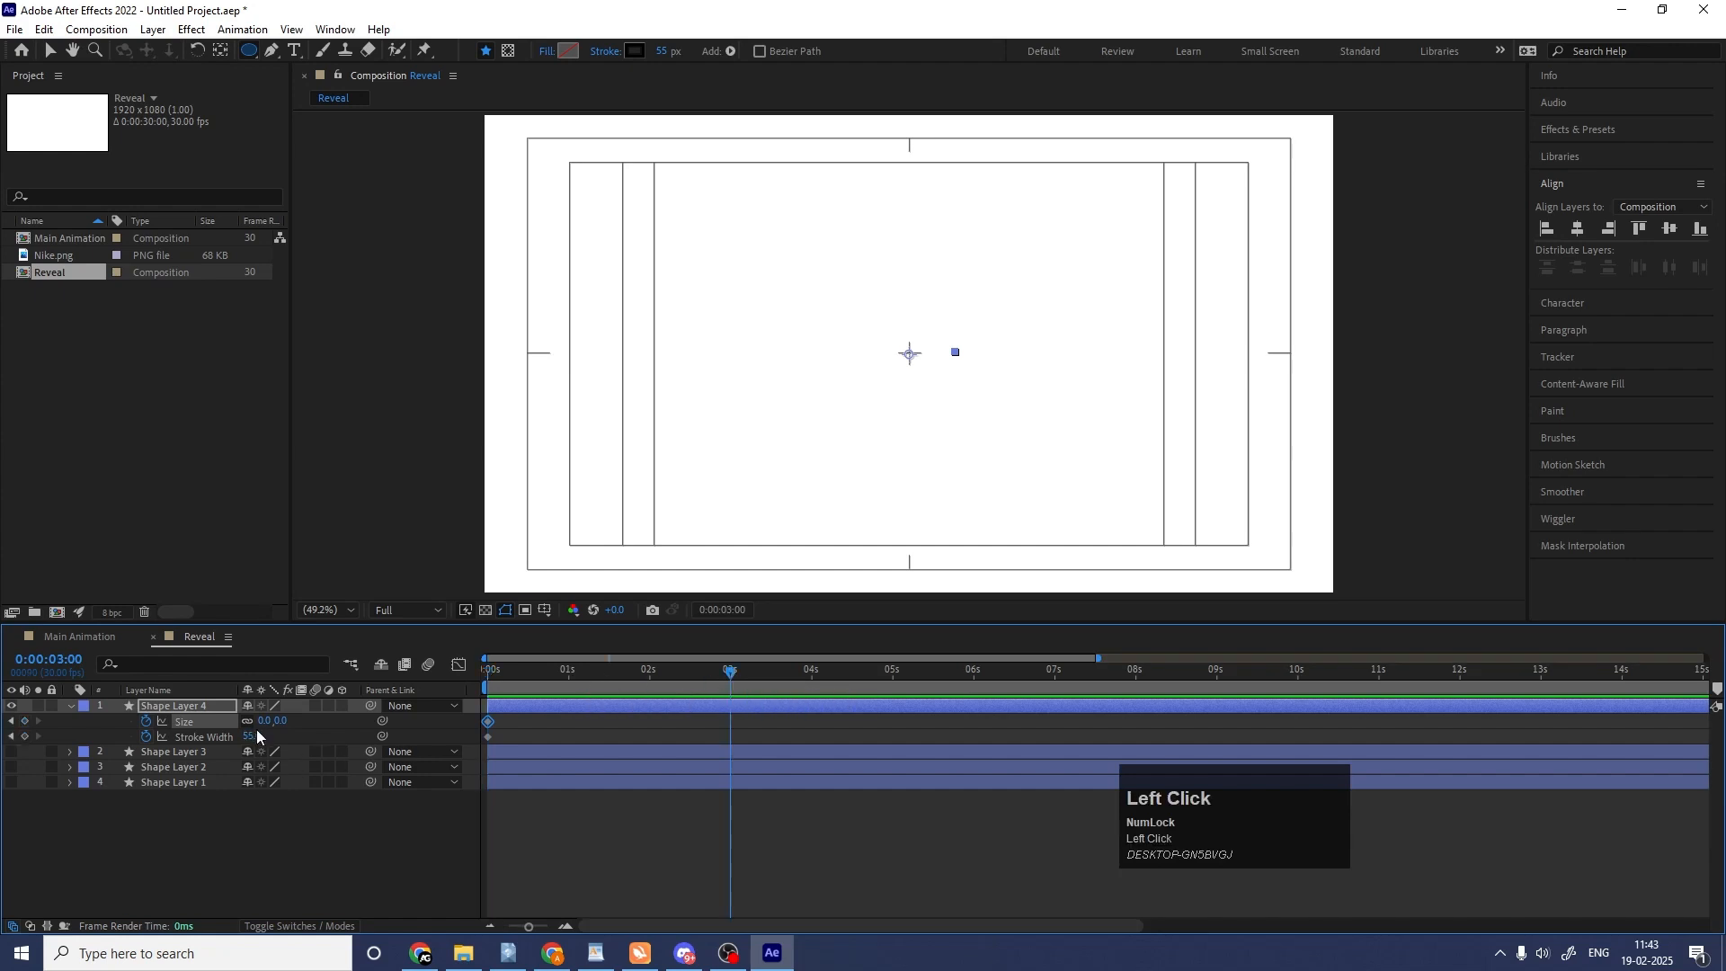
drag(263, 721, 1709, 404)
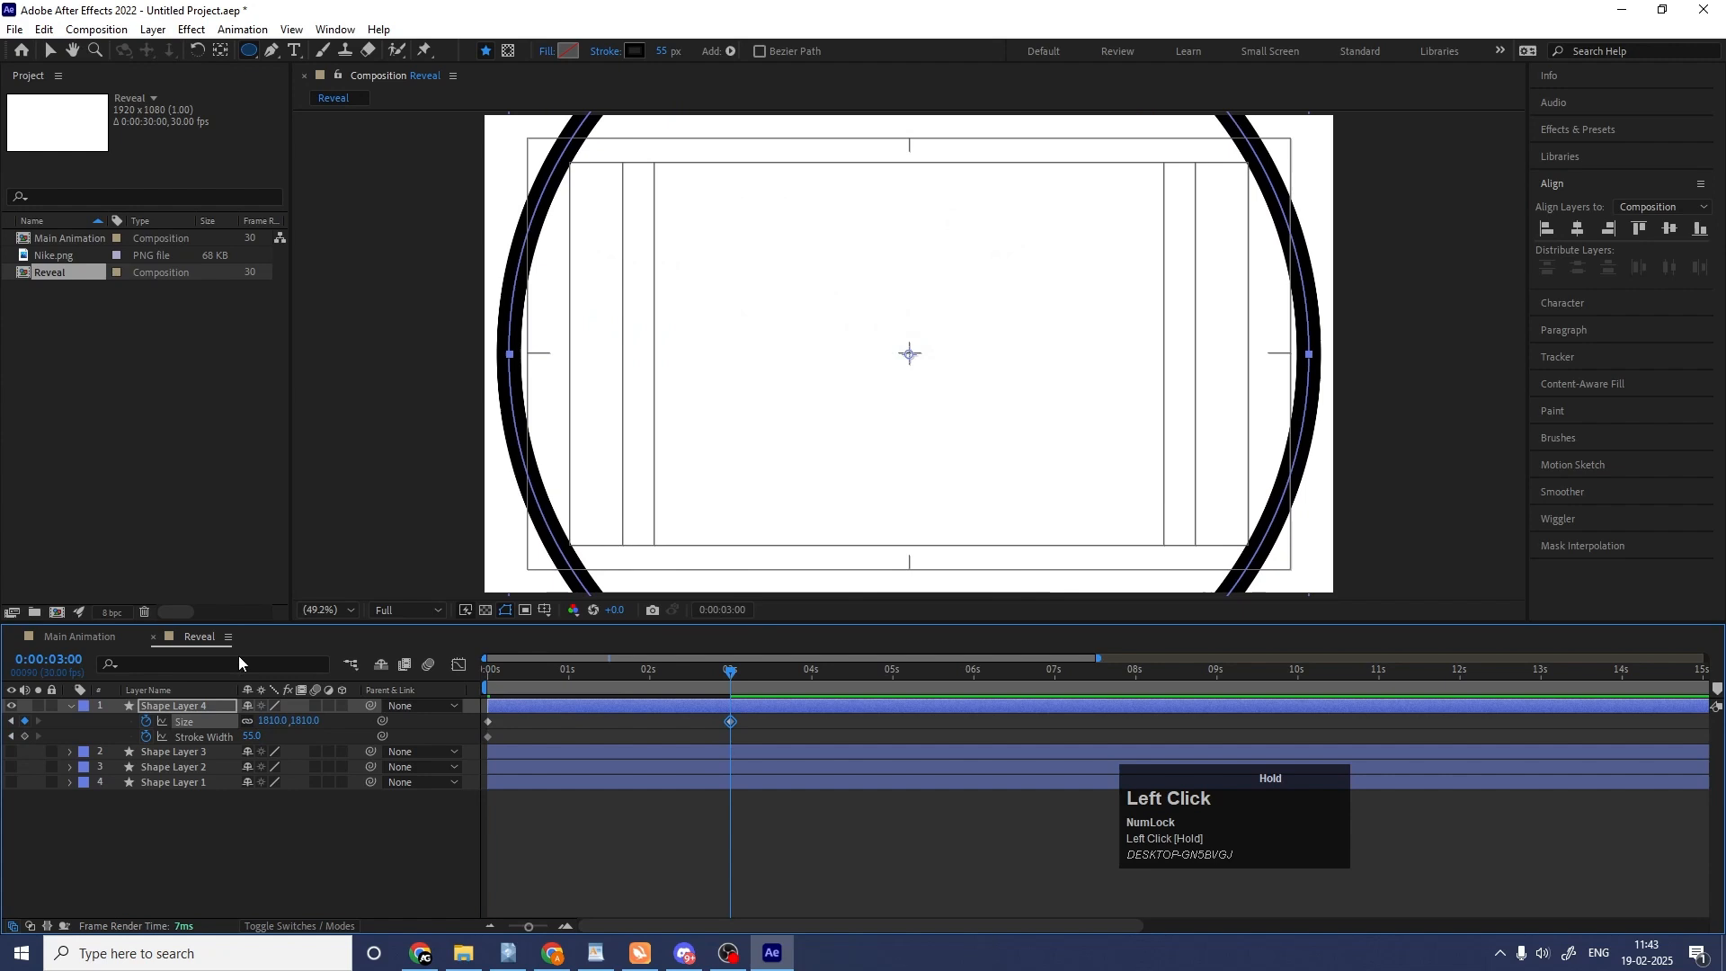
Set the circle's stroke width to 0 at 3 seconds and return the playhead to the start.
click(255, 737)
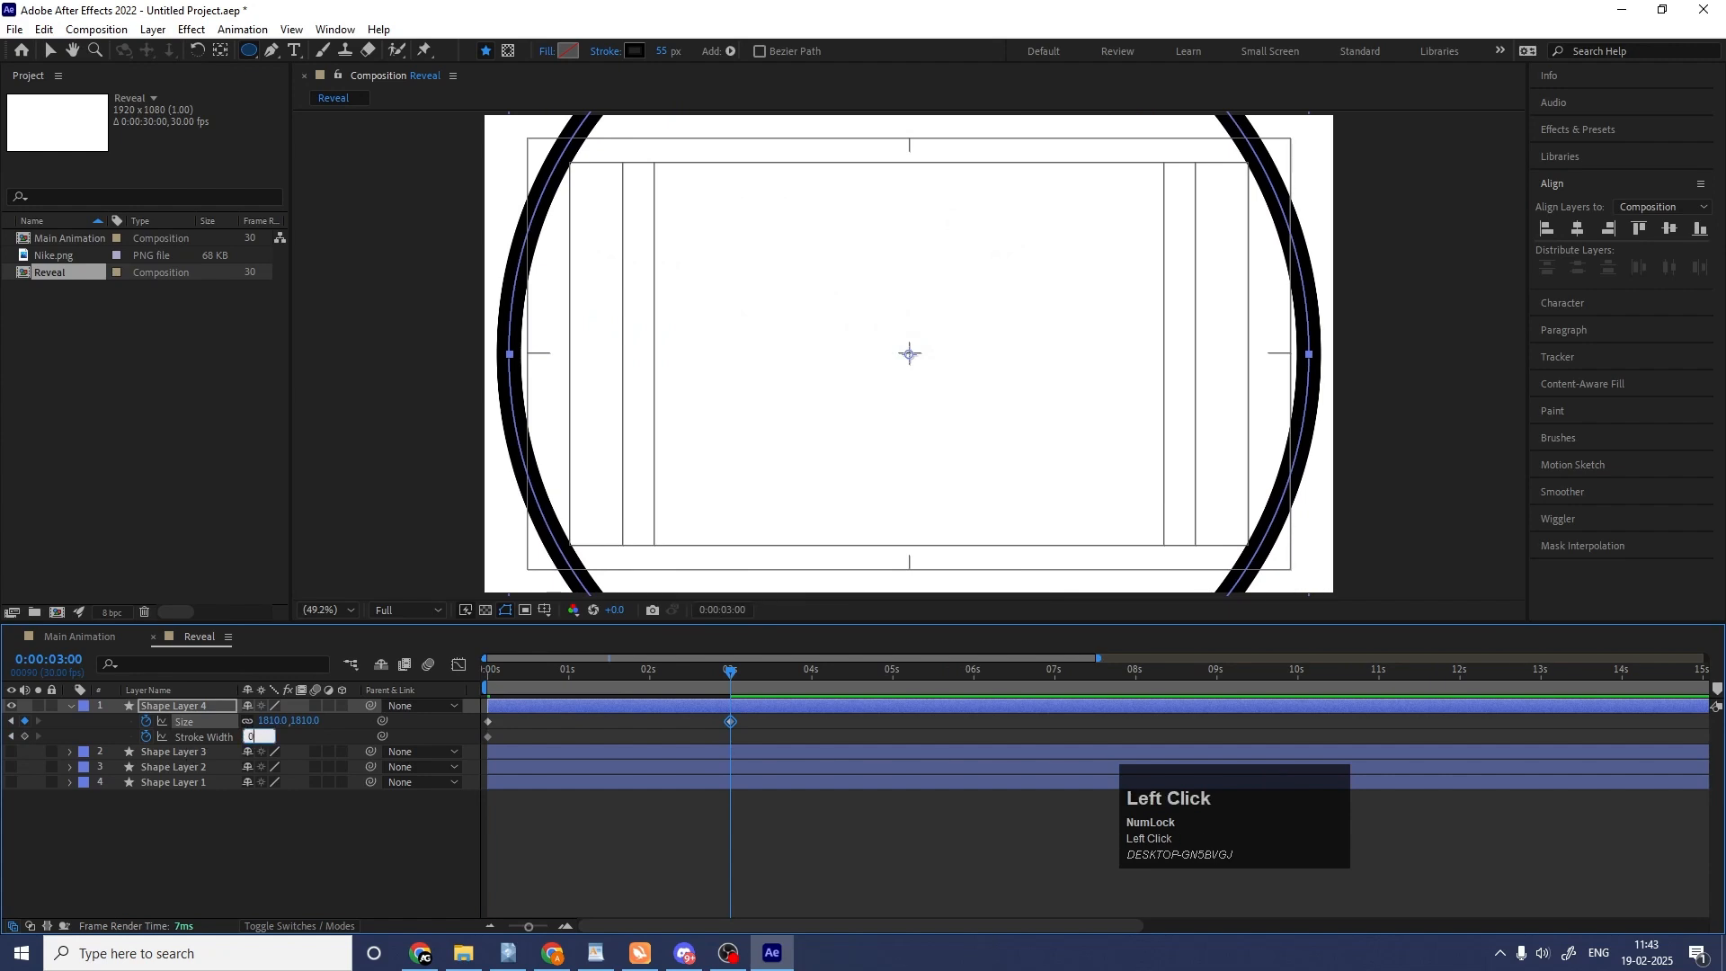
text(0)
key(Return)
click(509, 676)
key(Home)
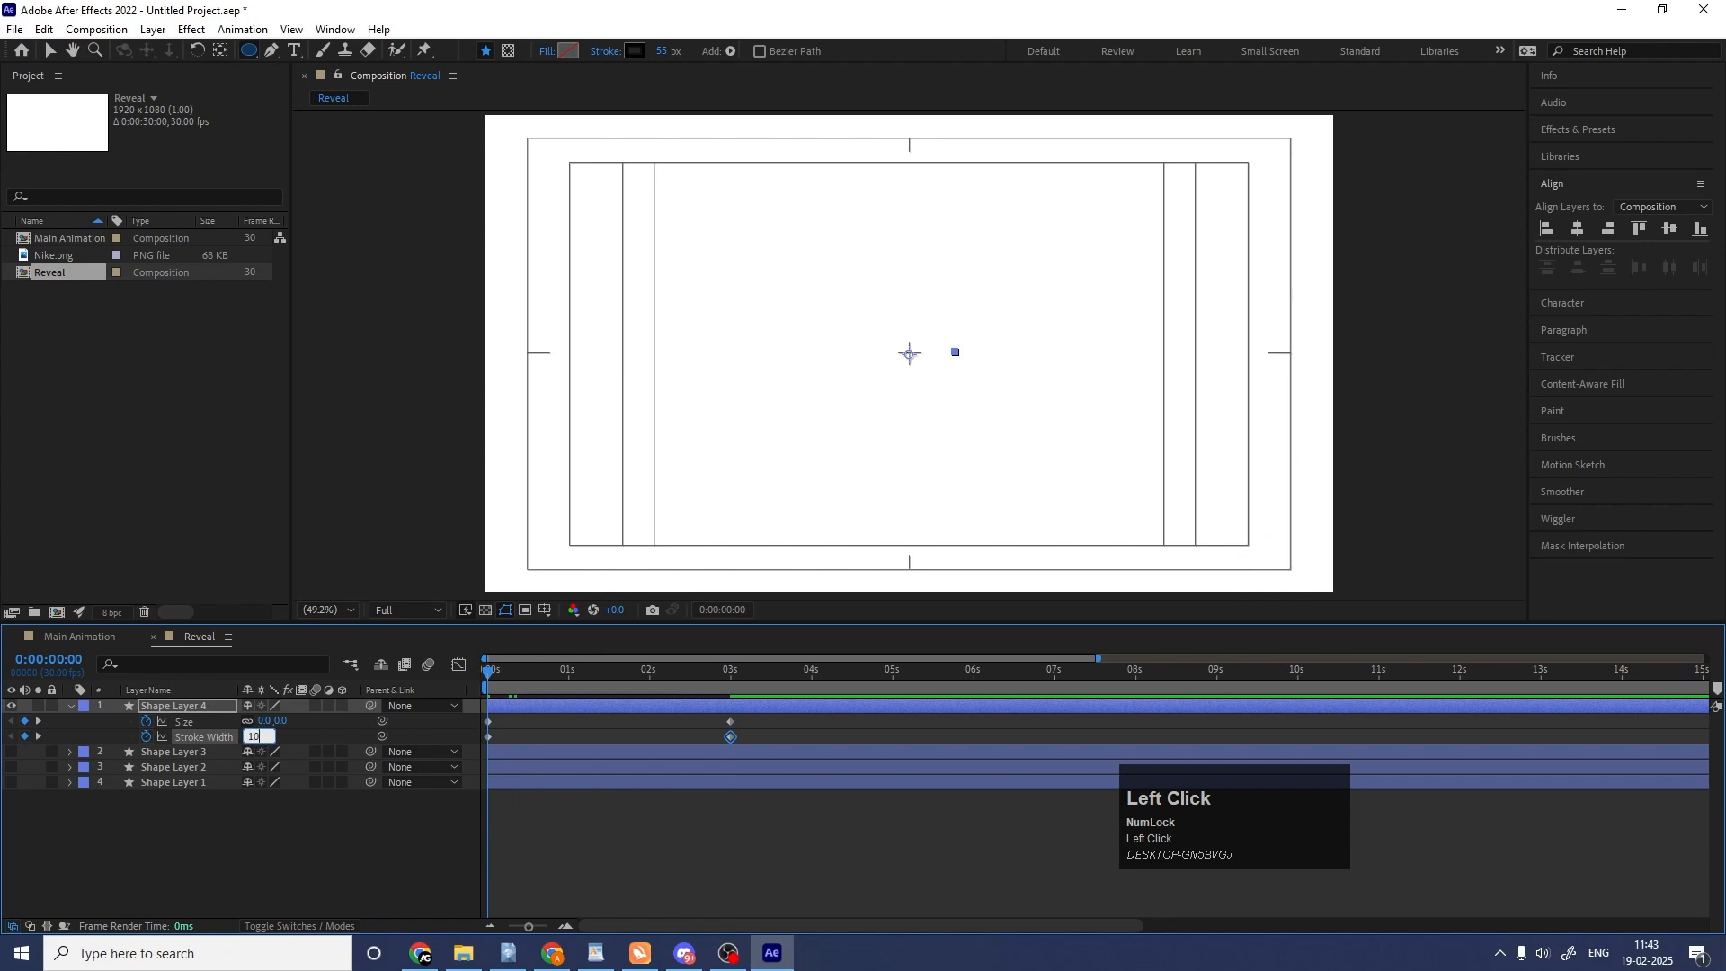
Set the ring's stroke width to 100 at 0 seconds and preview the animation.
text(10)
key(Return)
click(254, 737)
text(100)
key(Return)
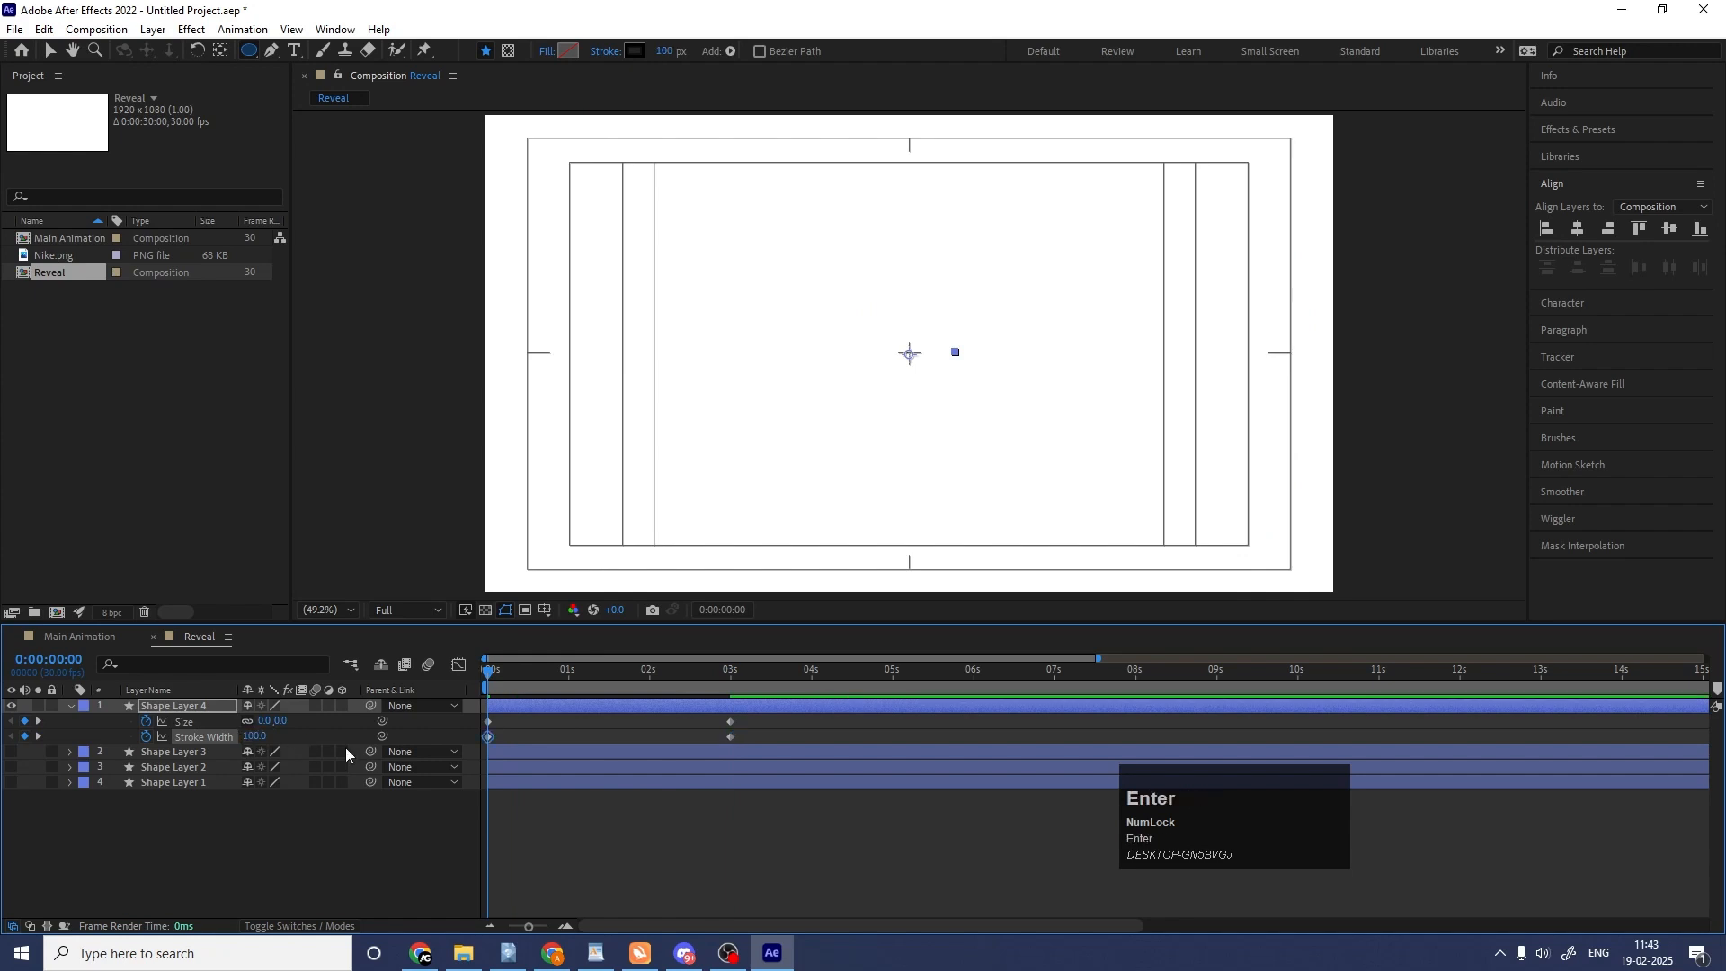
key(space)
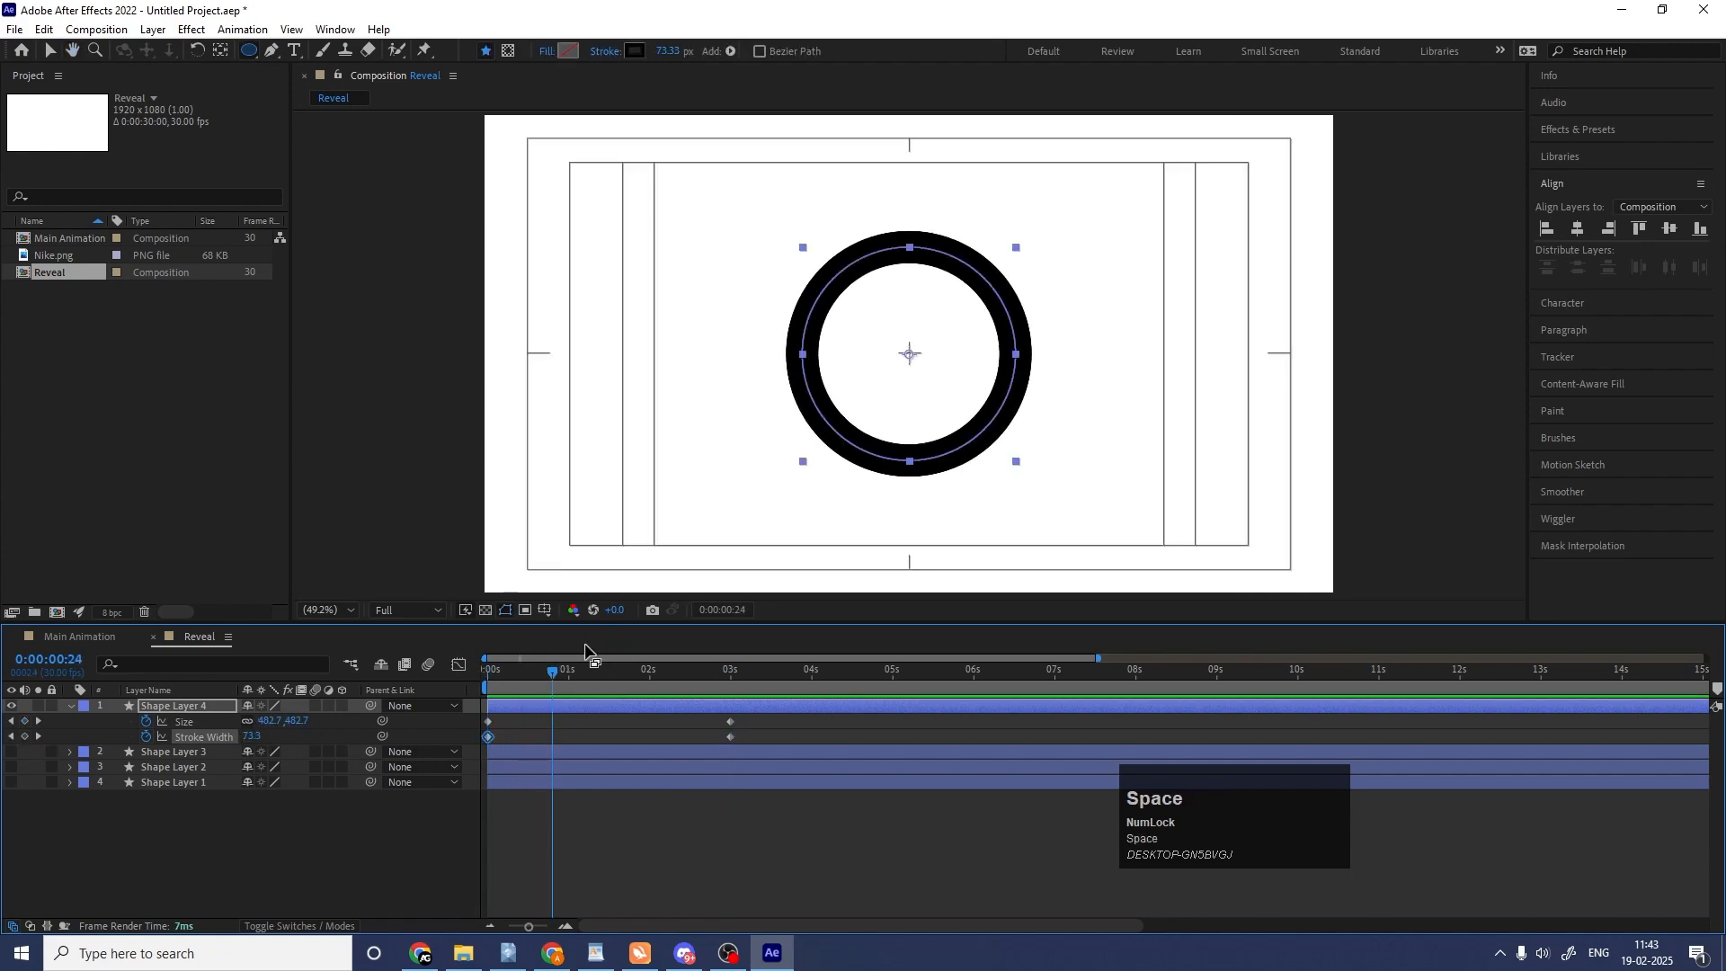
Keyframe the ring's stroke width from 0 at the start to 100 at 25 frames and preview the animation.
click(549, 681)
drag(548, 681, 308, 681)
key(equal)
key(equal)
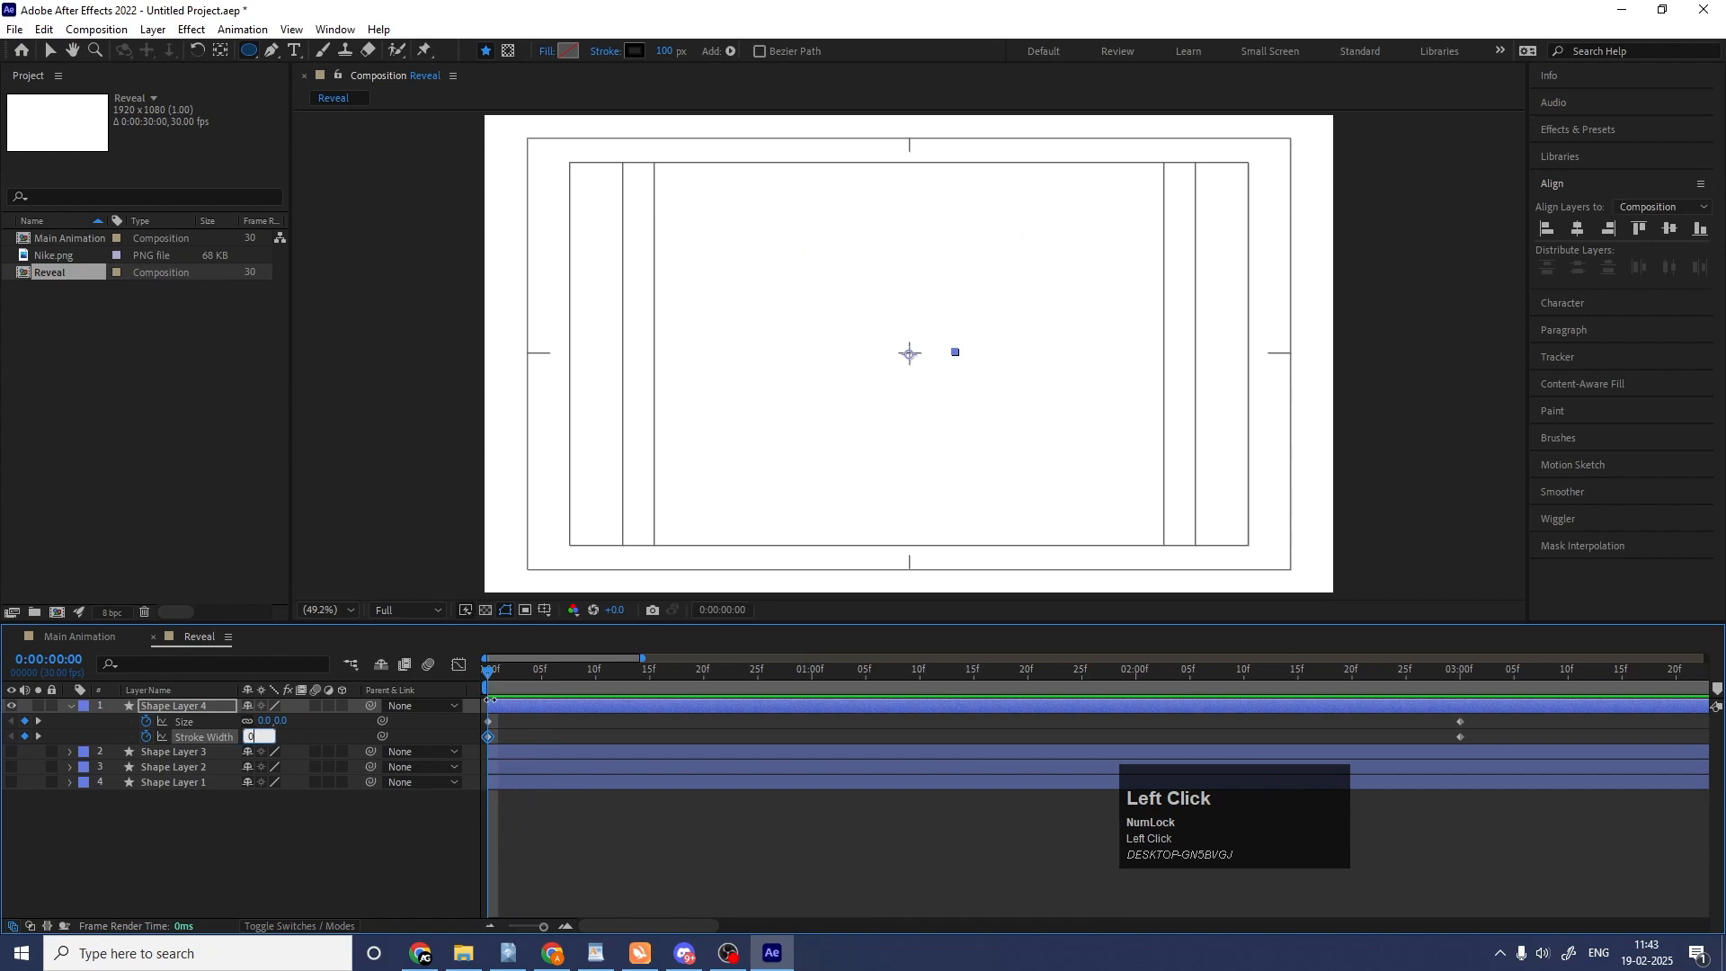
key(Return)
mouse_move(529, 693)
mouse_down()
mouse_move(537, 673)
mouse_move(759, 682)
mouse_up()
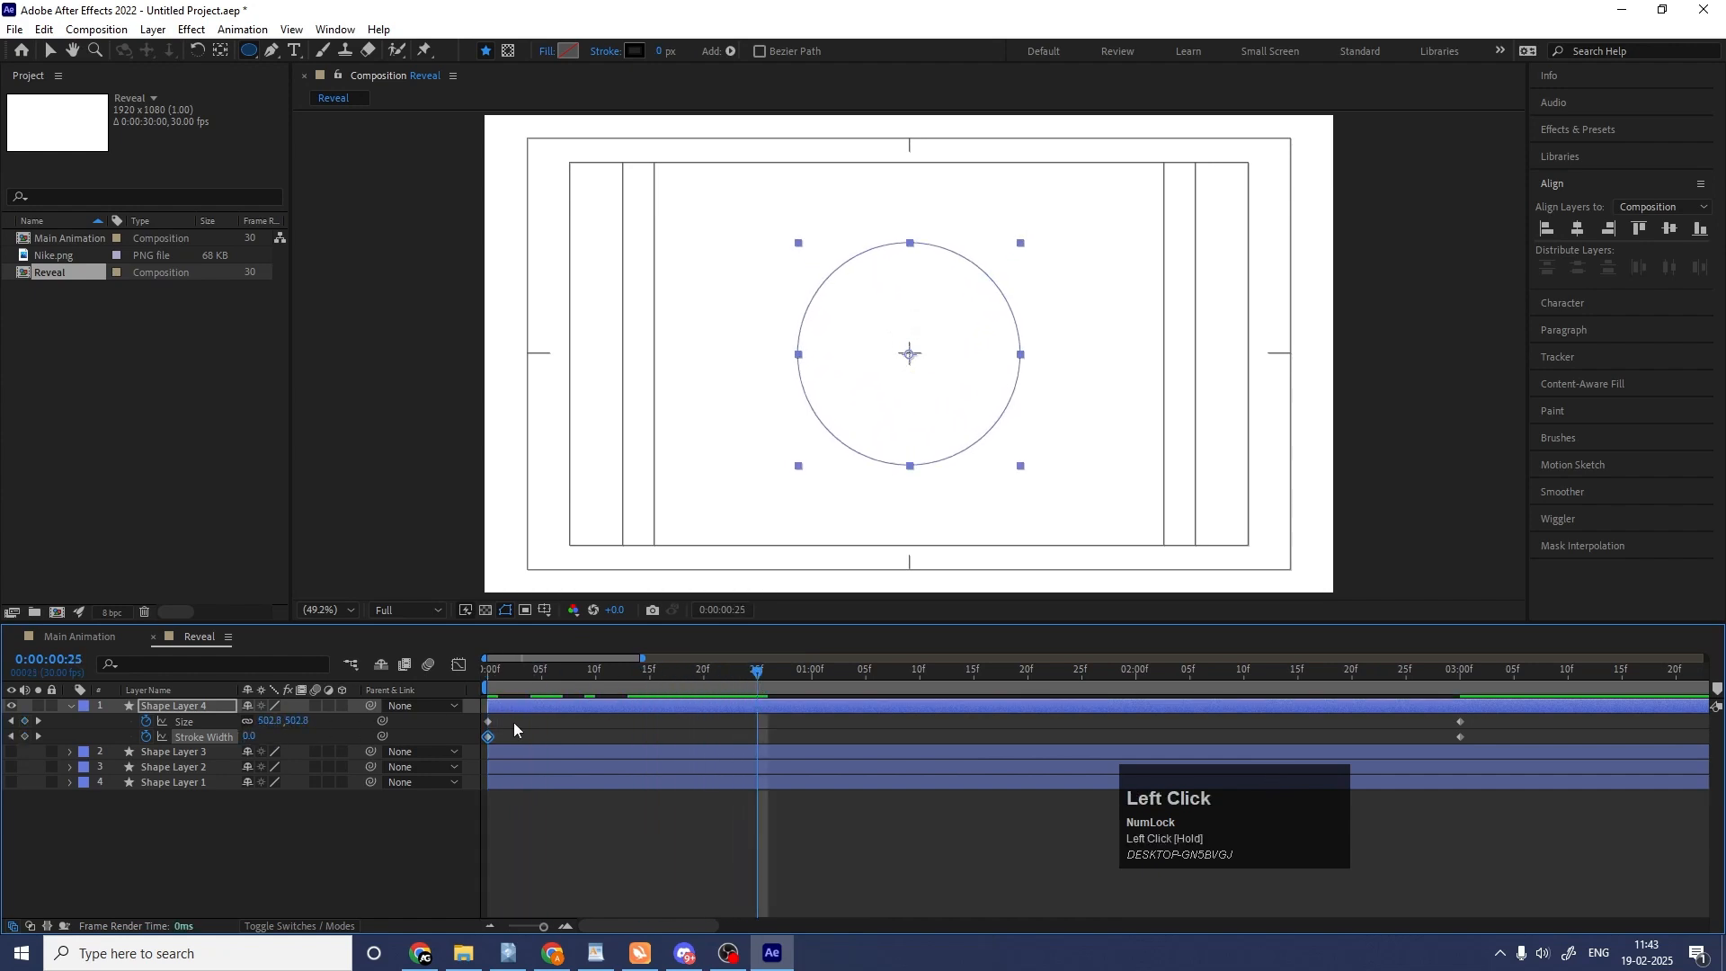
click(249, 736)
text(100)
key(Return)
drag(629, 673, 364, 688)
key(space)
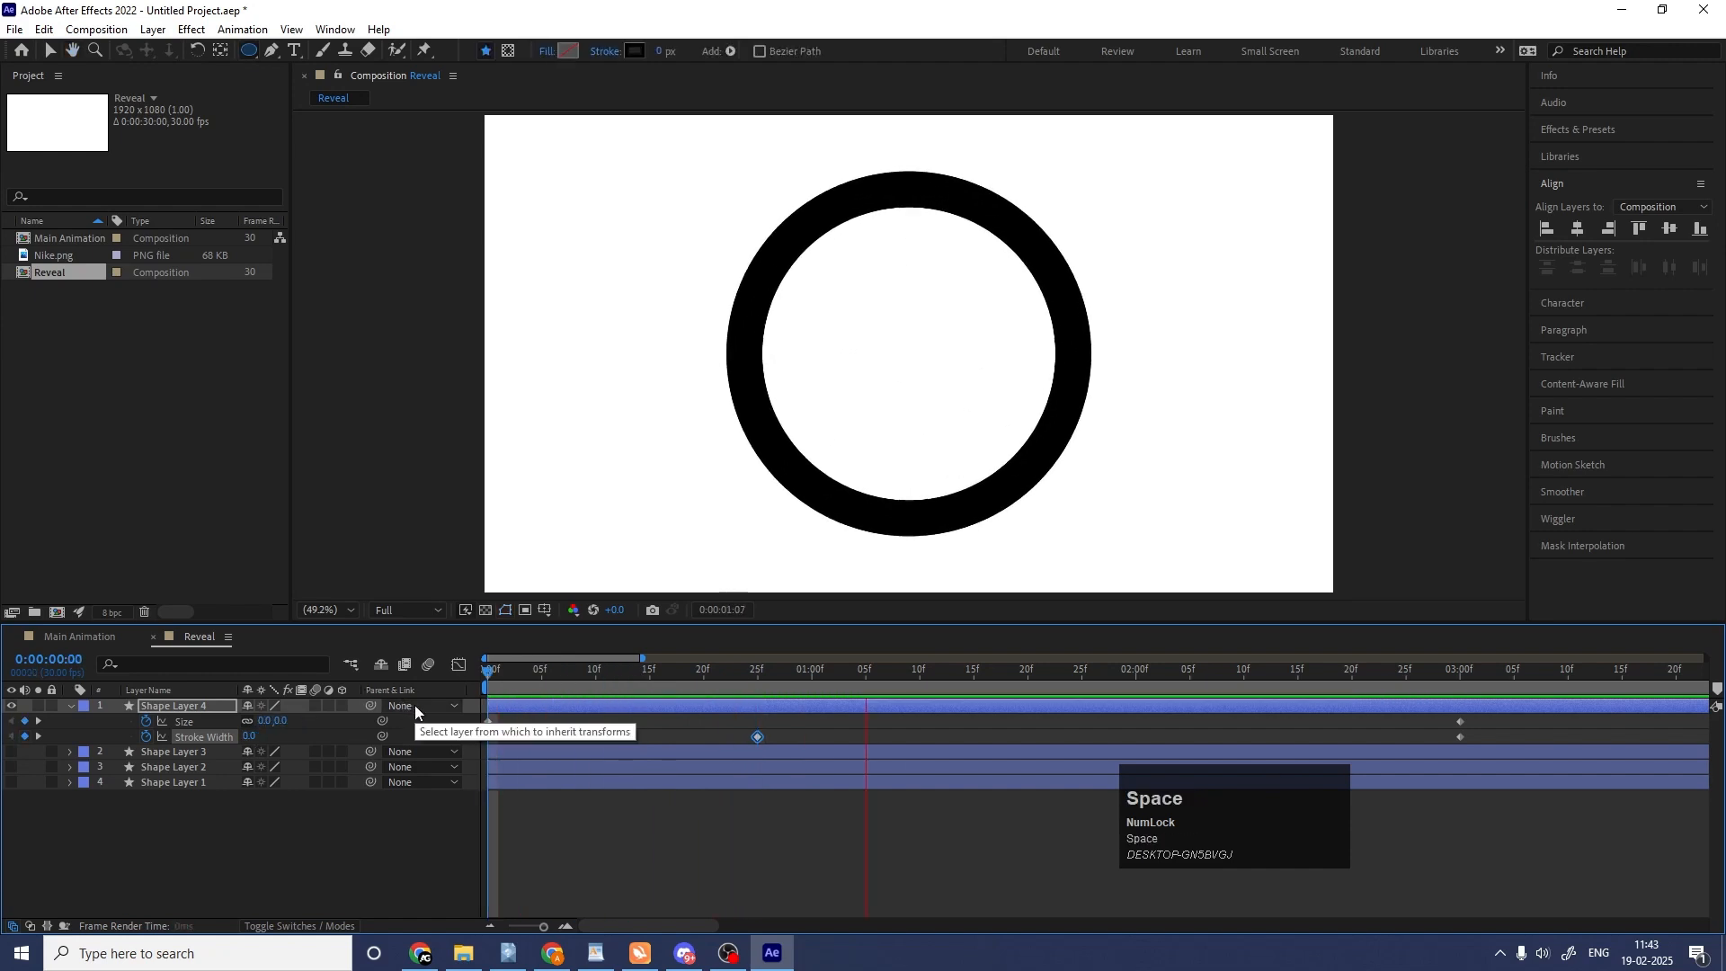
key(space)
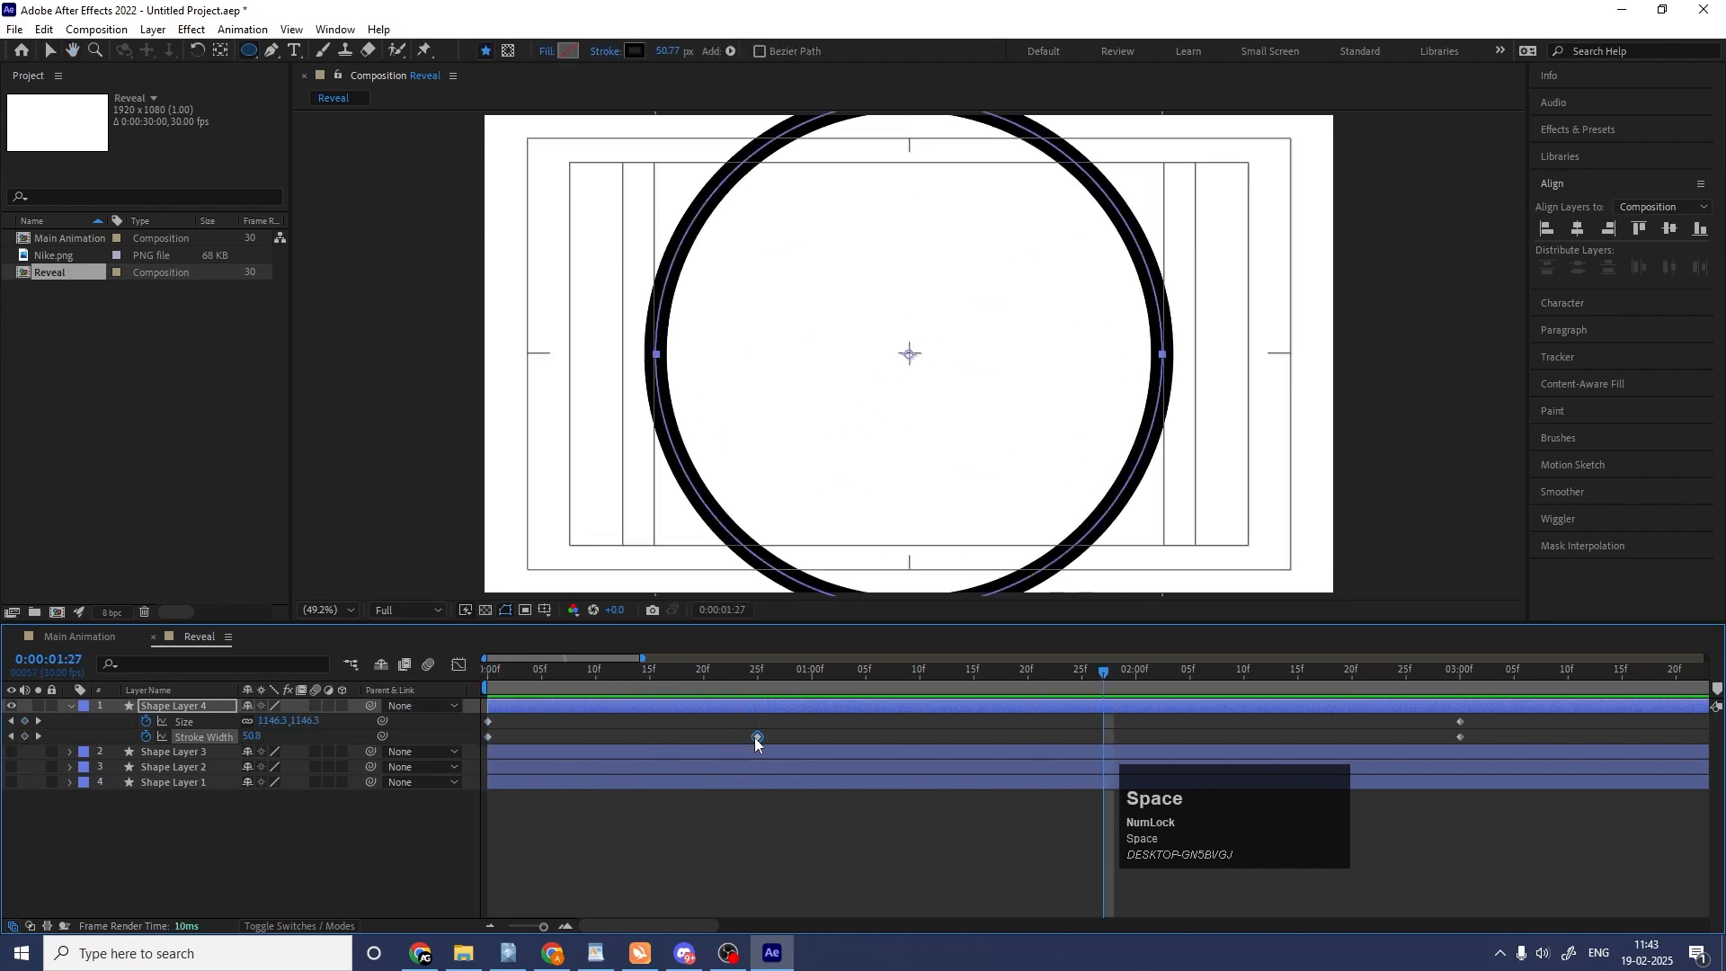
Move the middle stroke width keyframe to 10 frames and preview the animation.
drag(756, 739, 596, 738)
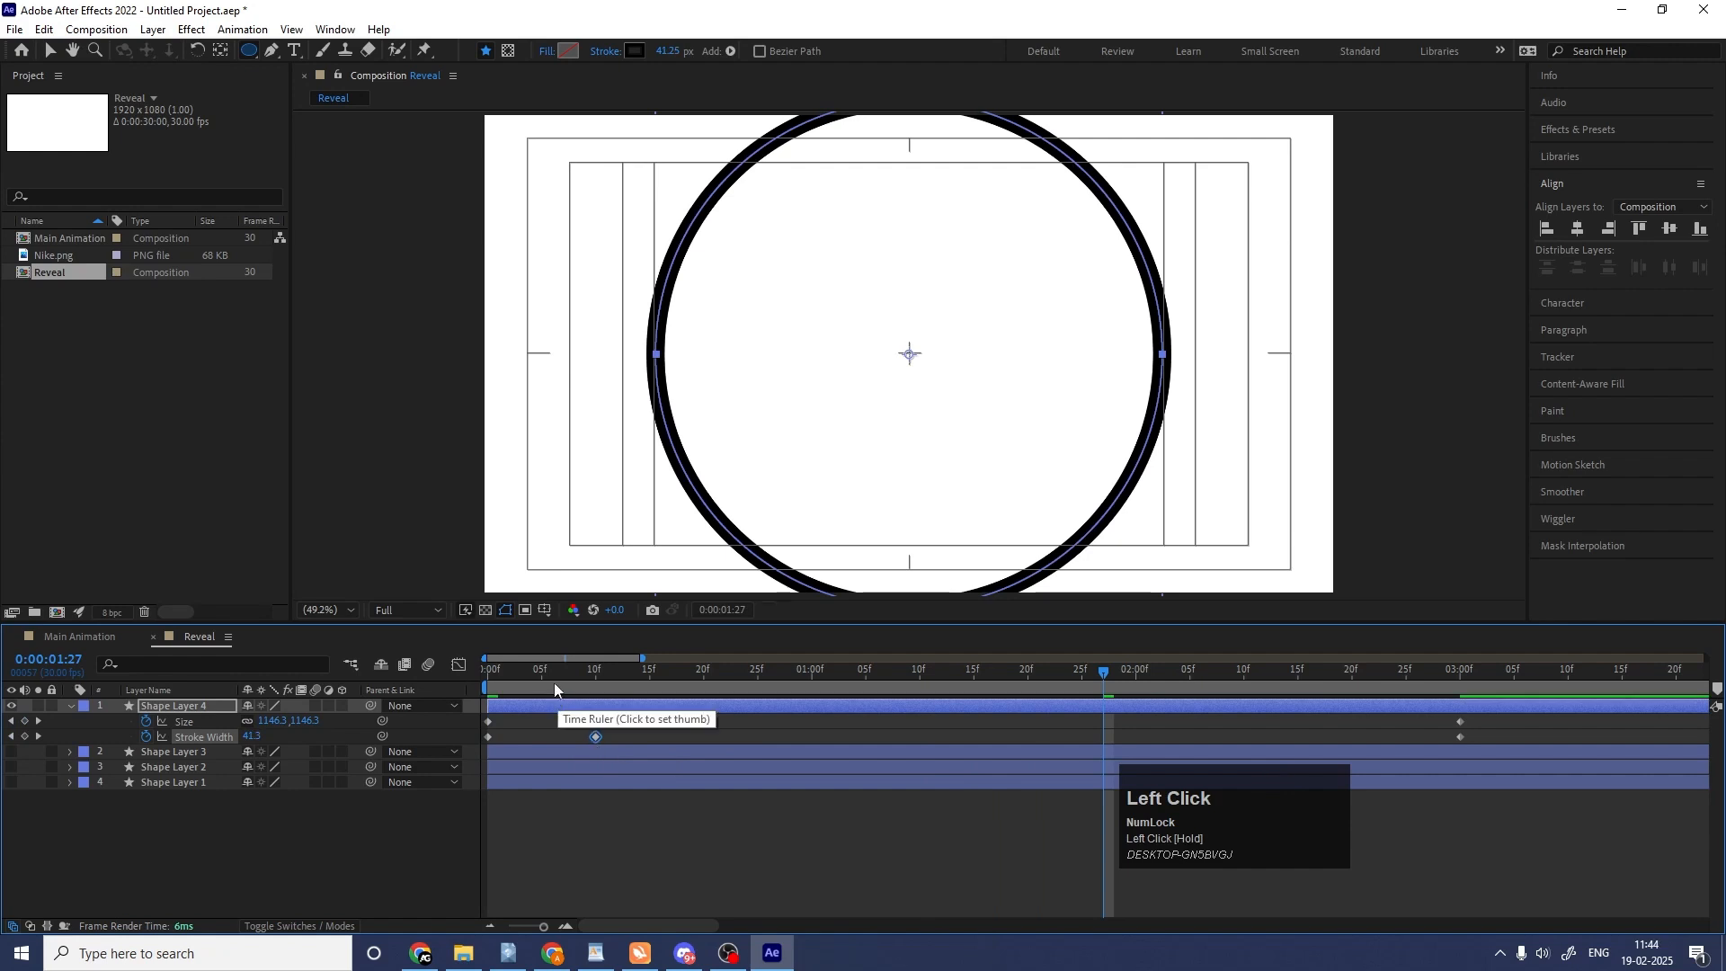
drag(554, 683, 397, 682)
key(space)
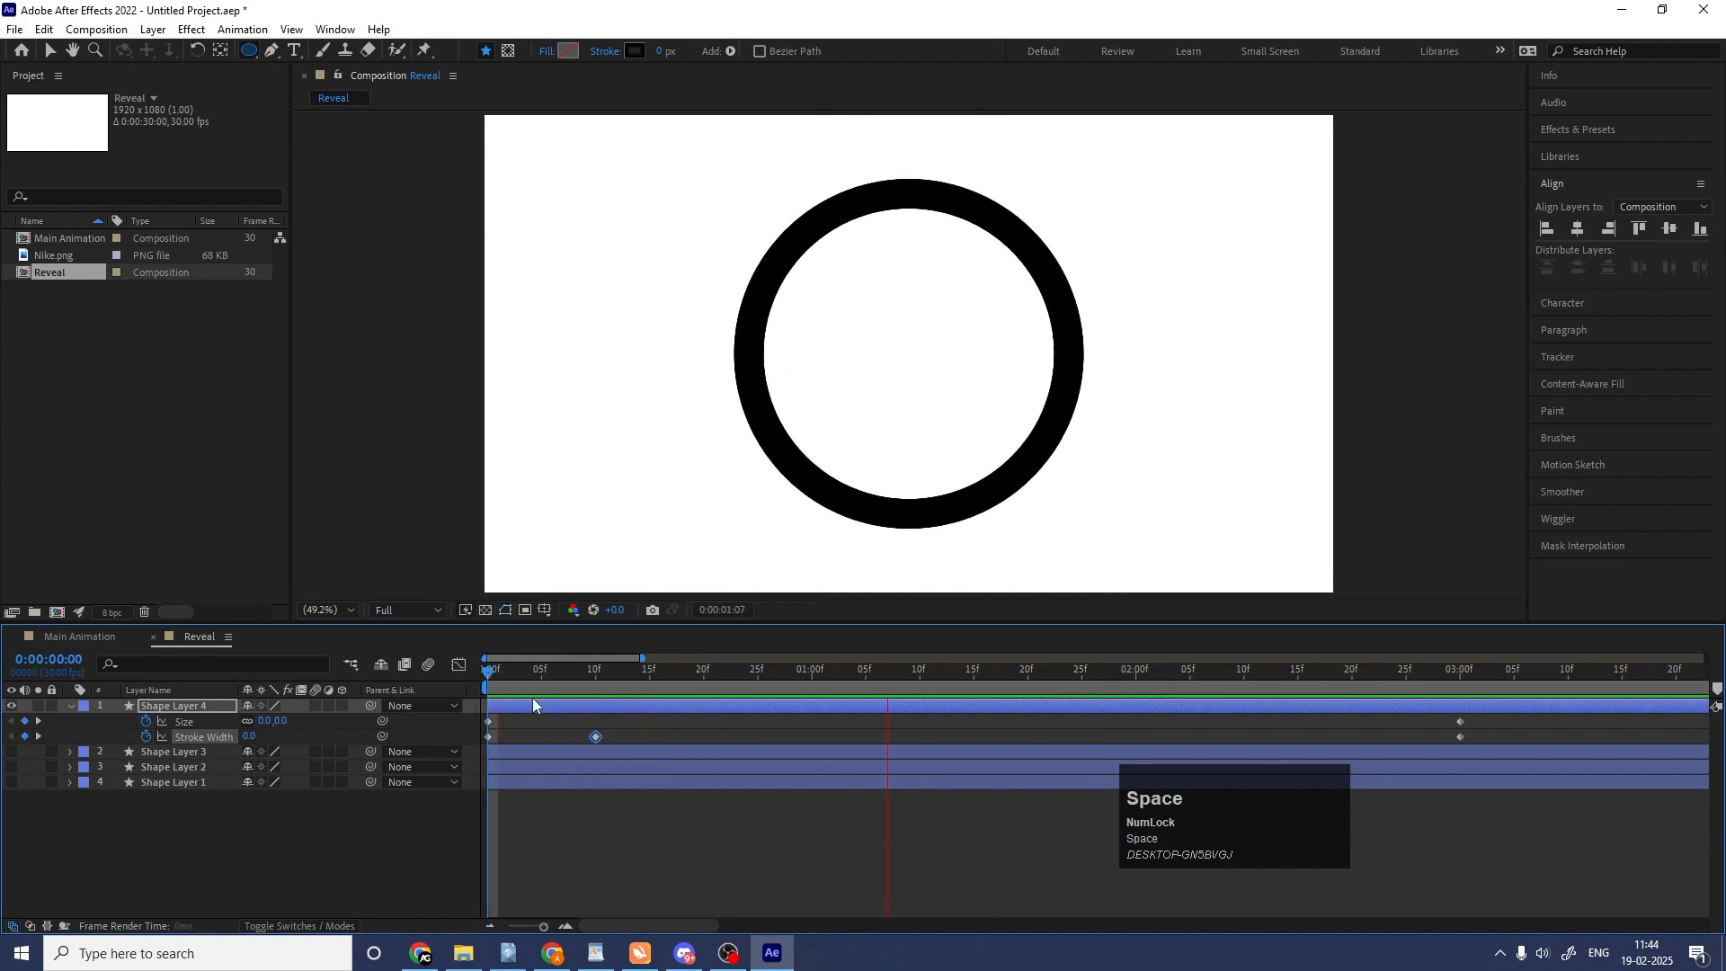
key(space)
Apply Easy Ease to the first two stroke width keyframes and preview the animation.
drag(623, 735, 466, 765)
key(F9)
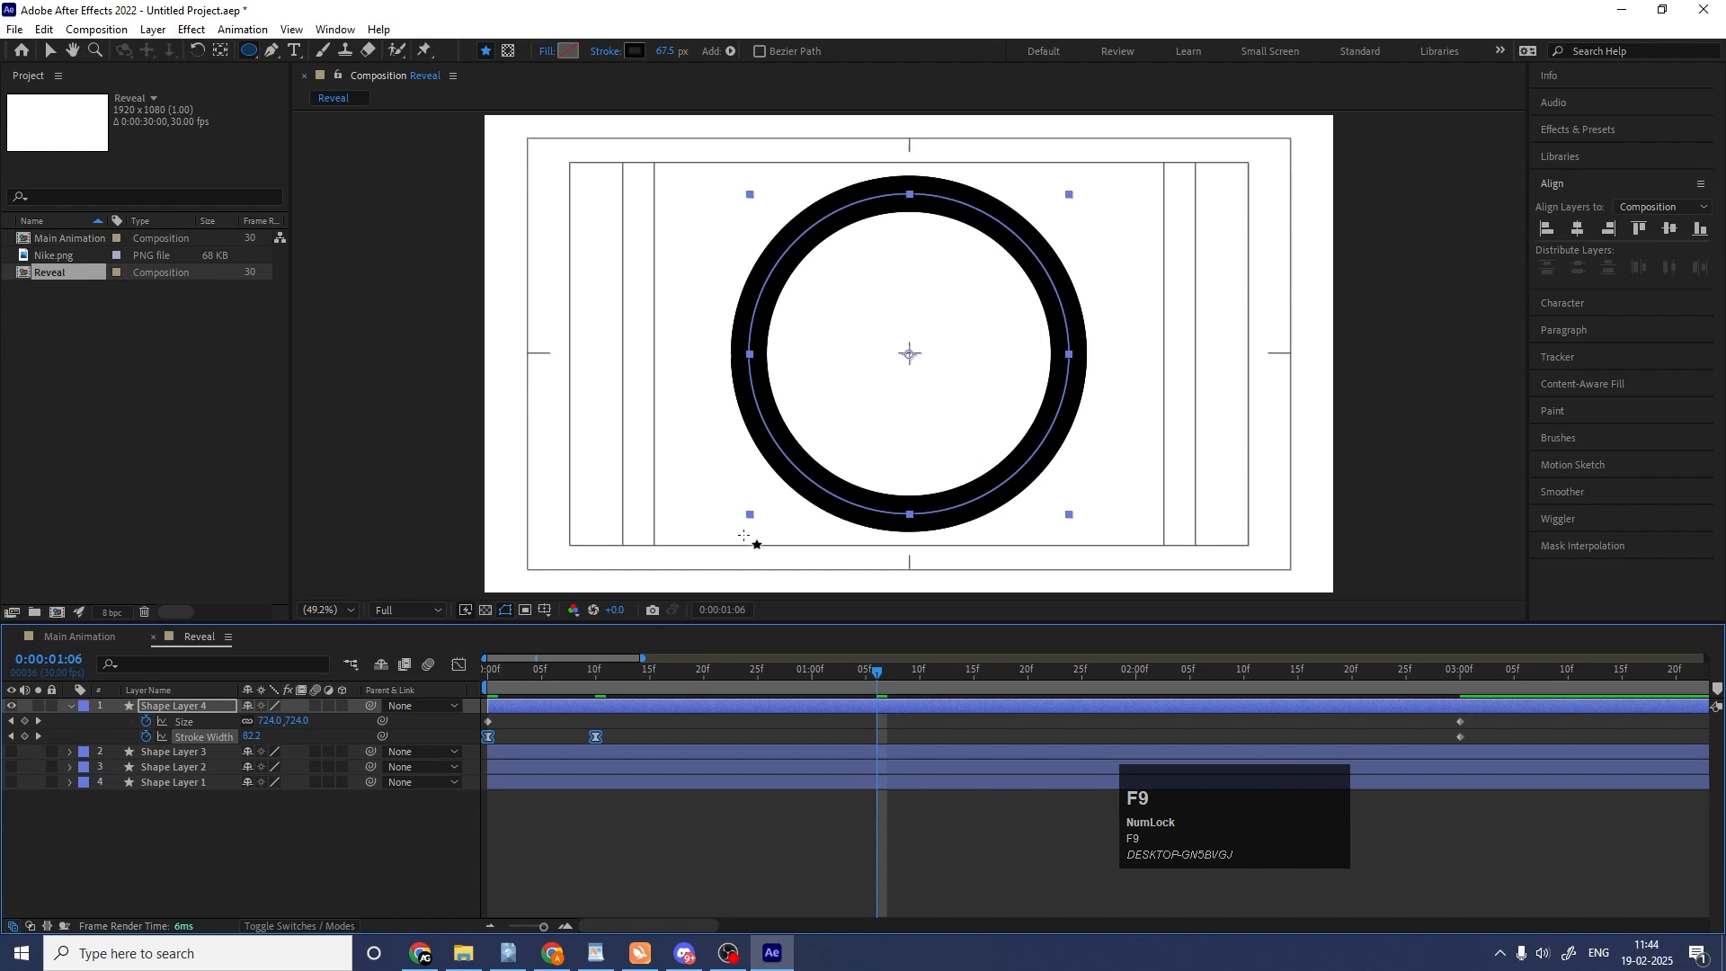
drag(519, 680, 467, 688)
key(space)
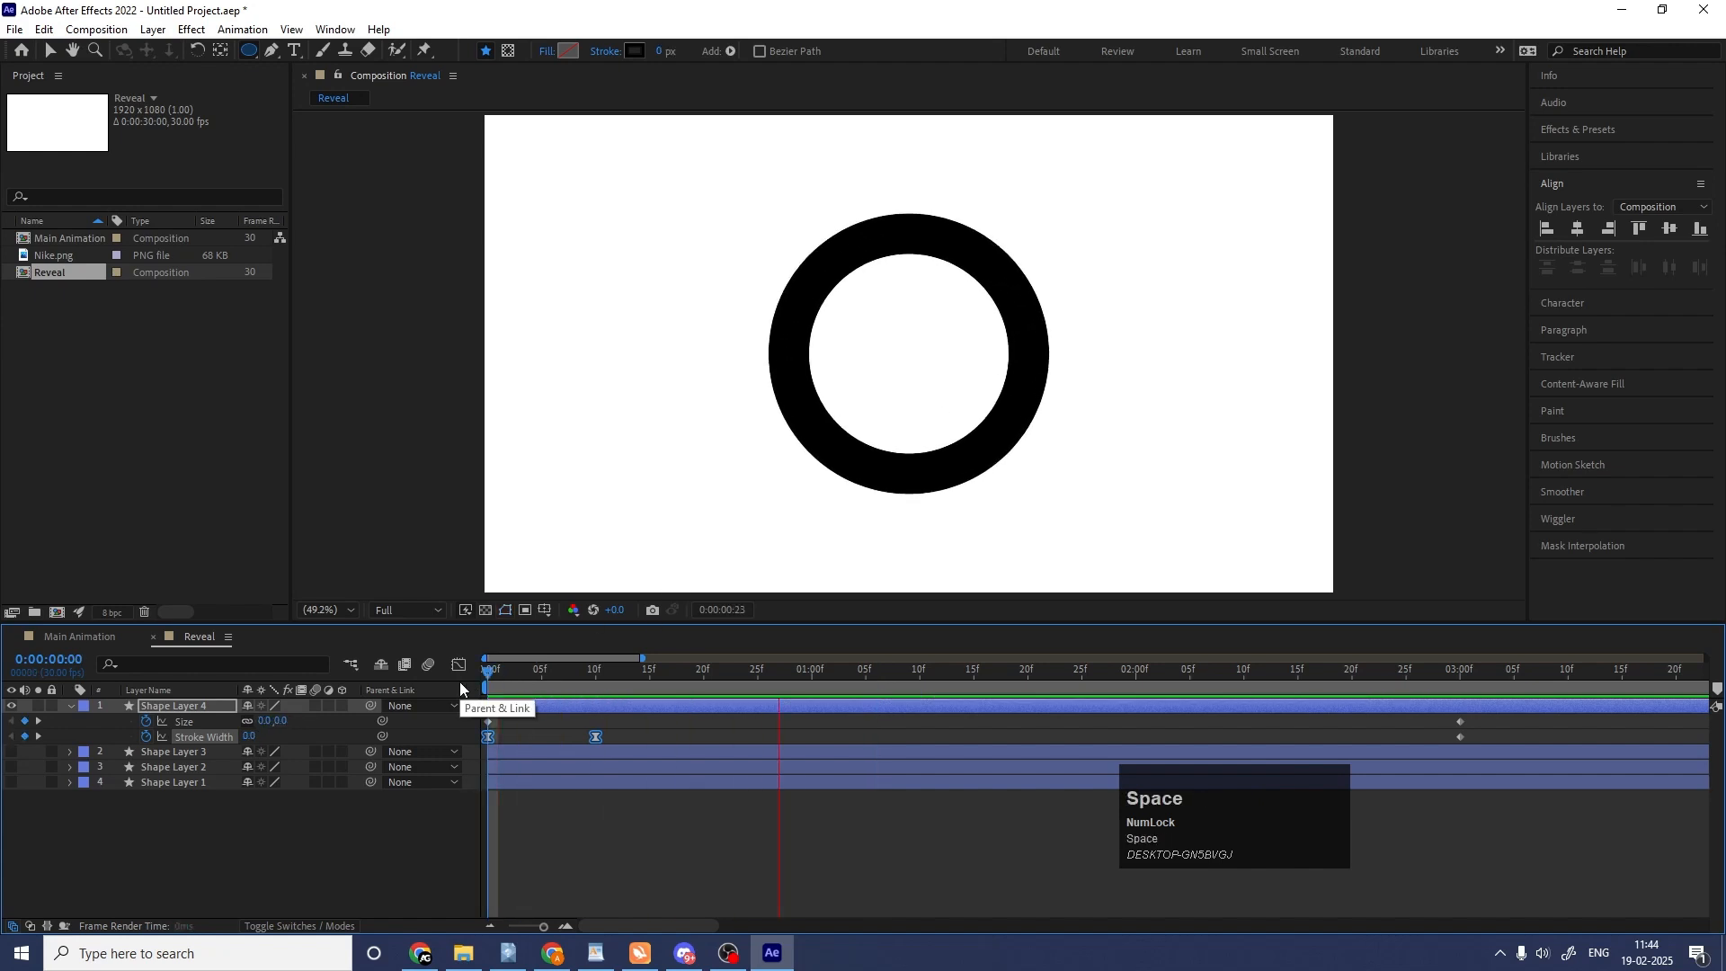
key(space)
Move the middle stroke width keyframe to 25 frames and play the animation from the start.
key(minus)
key(minus)
key(minus)
click(529, 724)
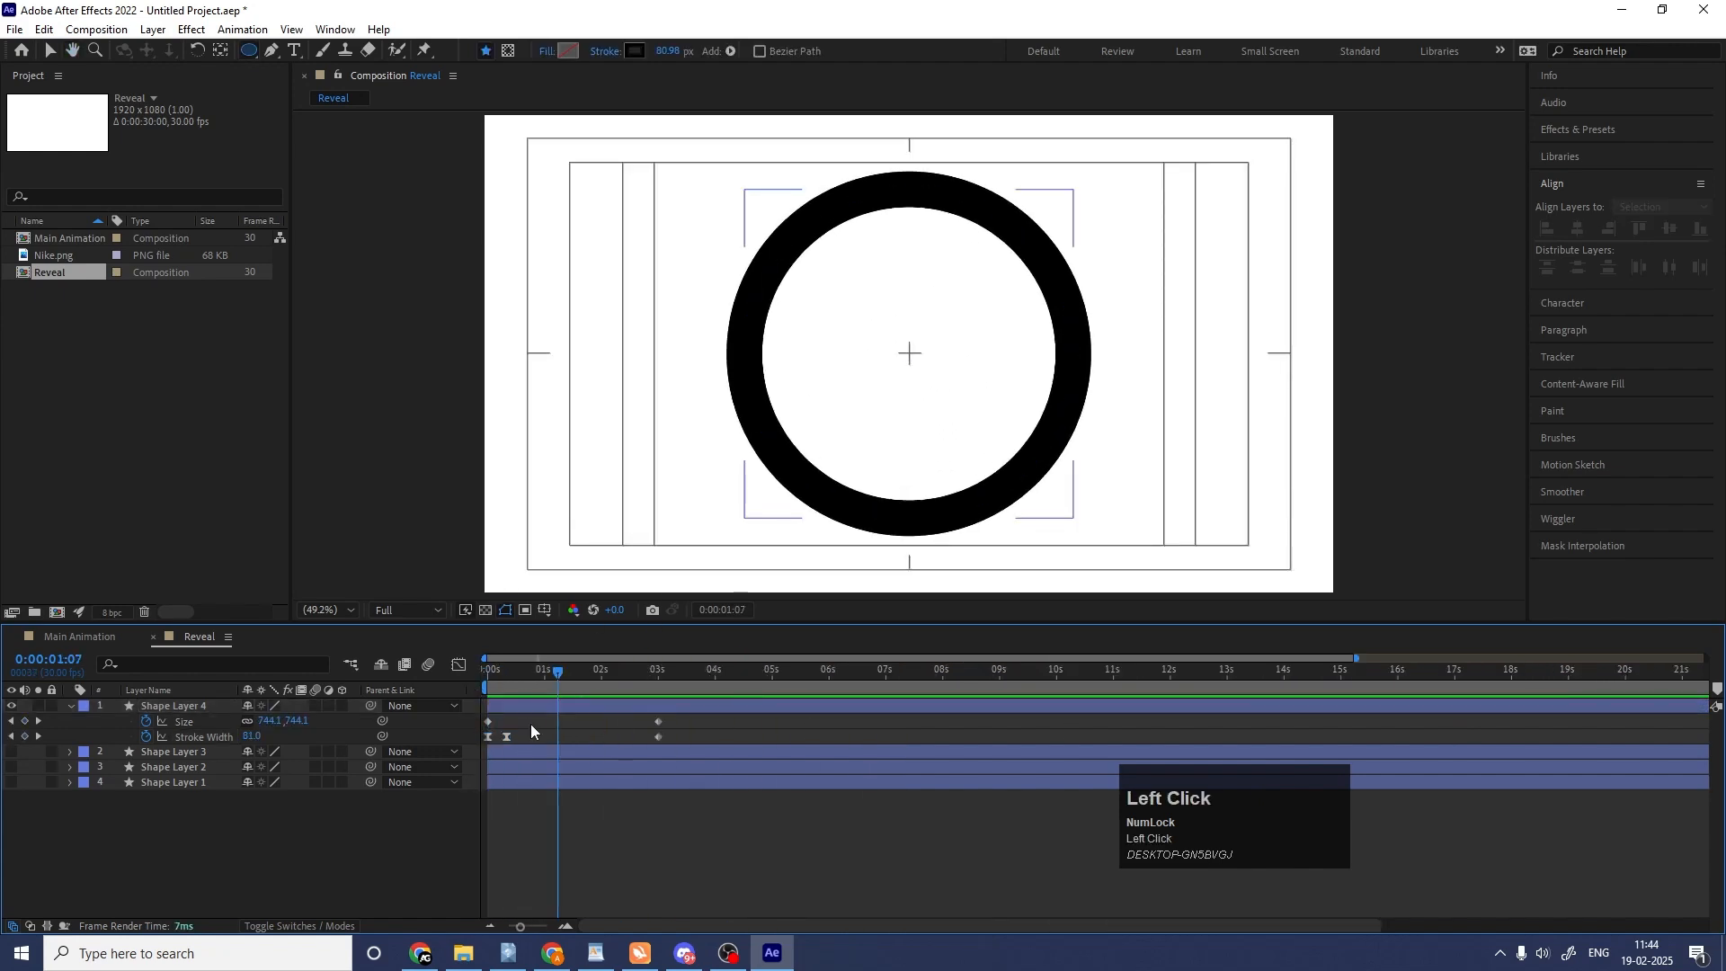
mouse_move(507, 737)
mouse_down()
mouse_move(536, 737)
mouse_move(484, 681)
mouse_up()
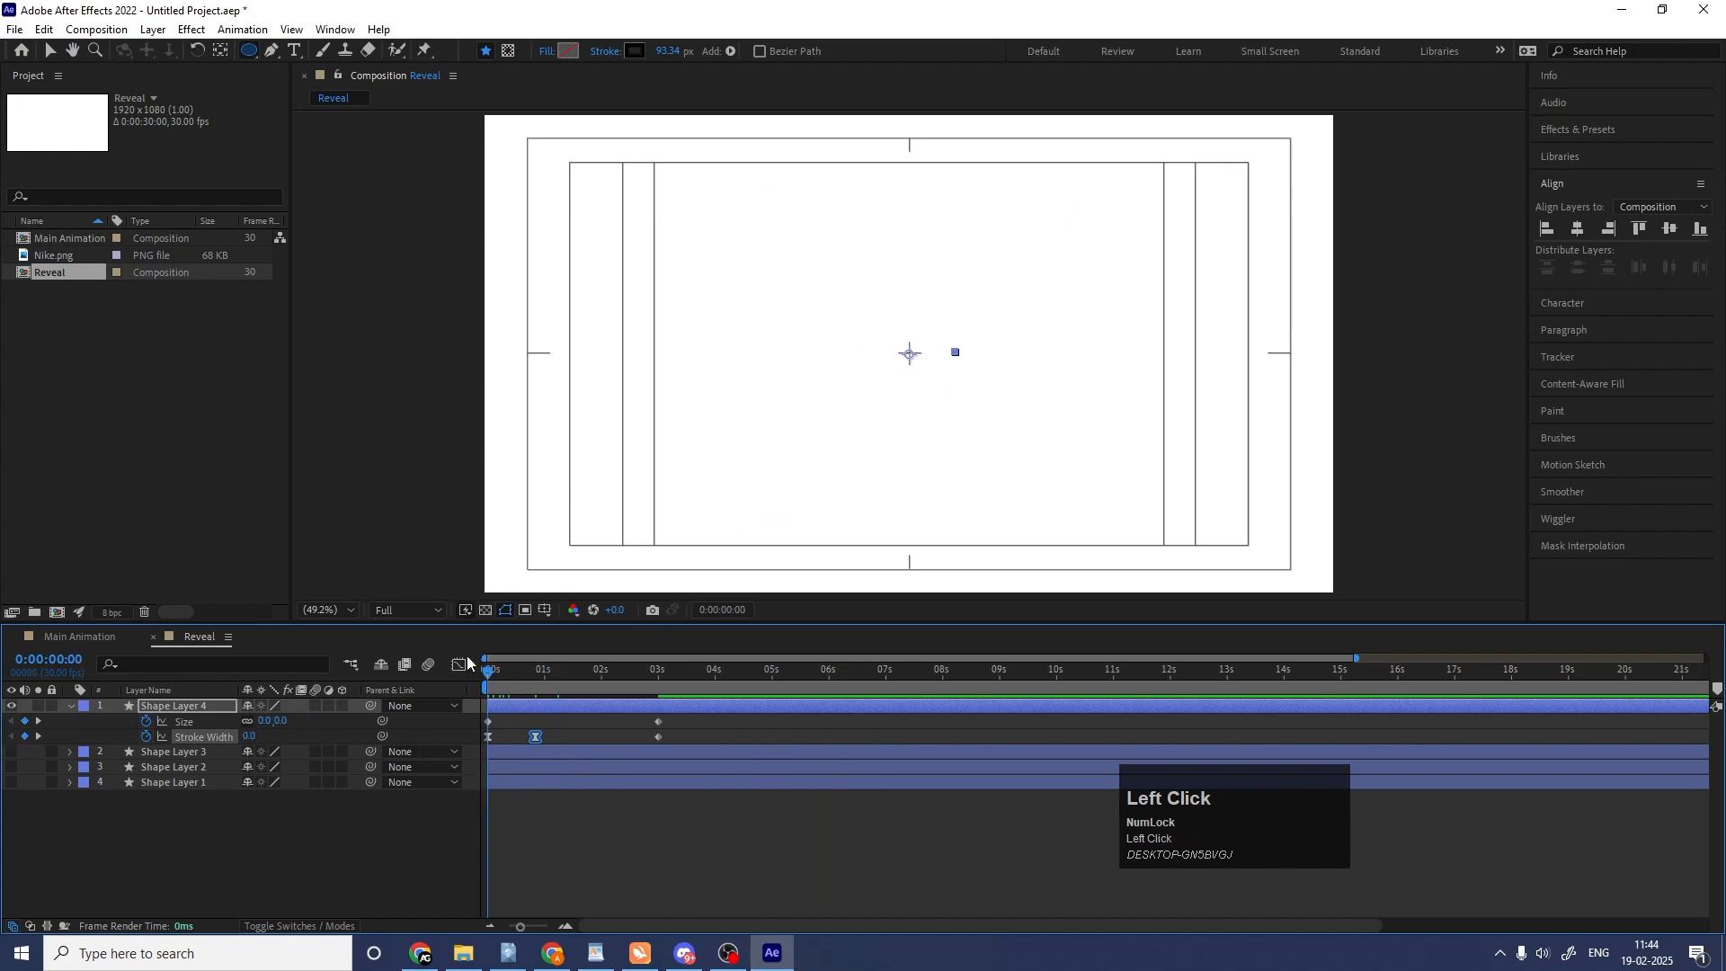
key(space)
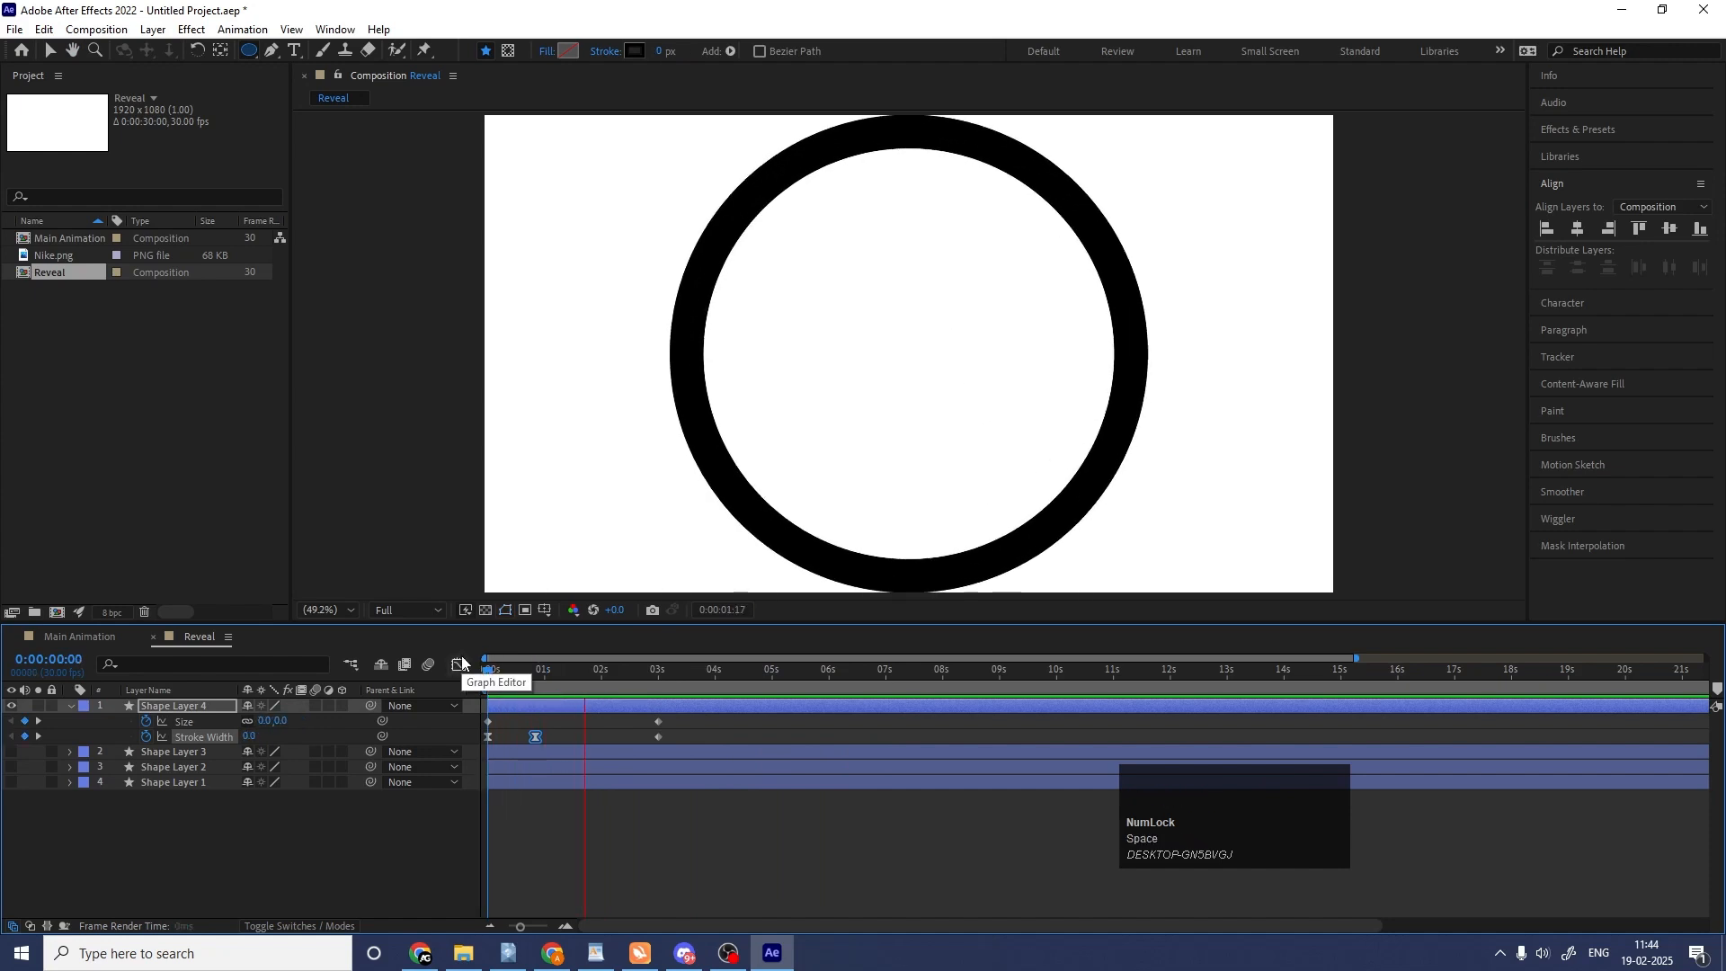
key(space)
Set the stroke width to 200 at the 25-frame keyframe and preview the ring.
key(j)
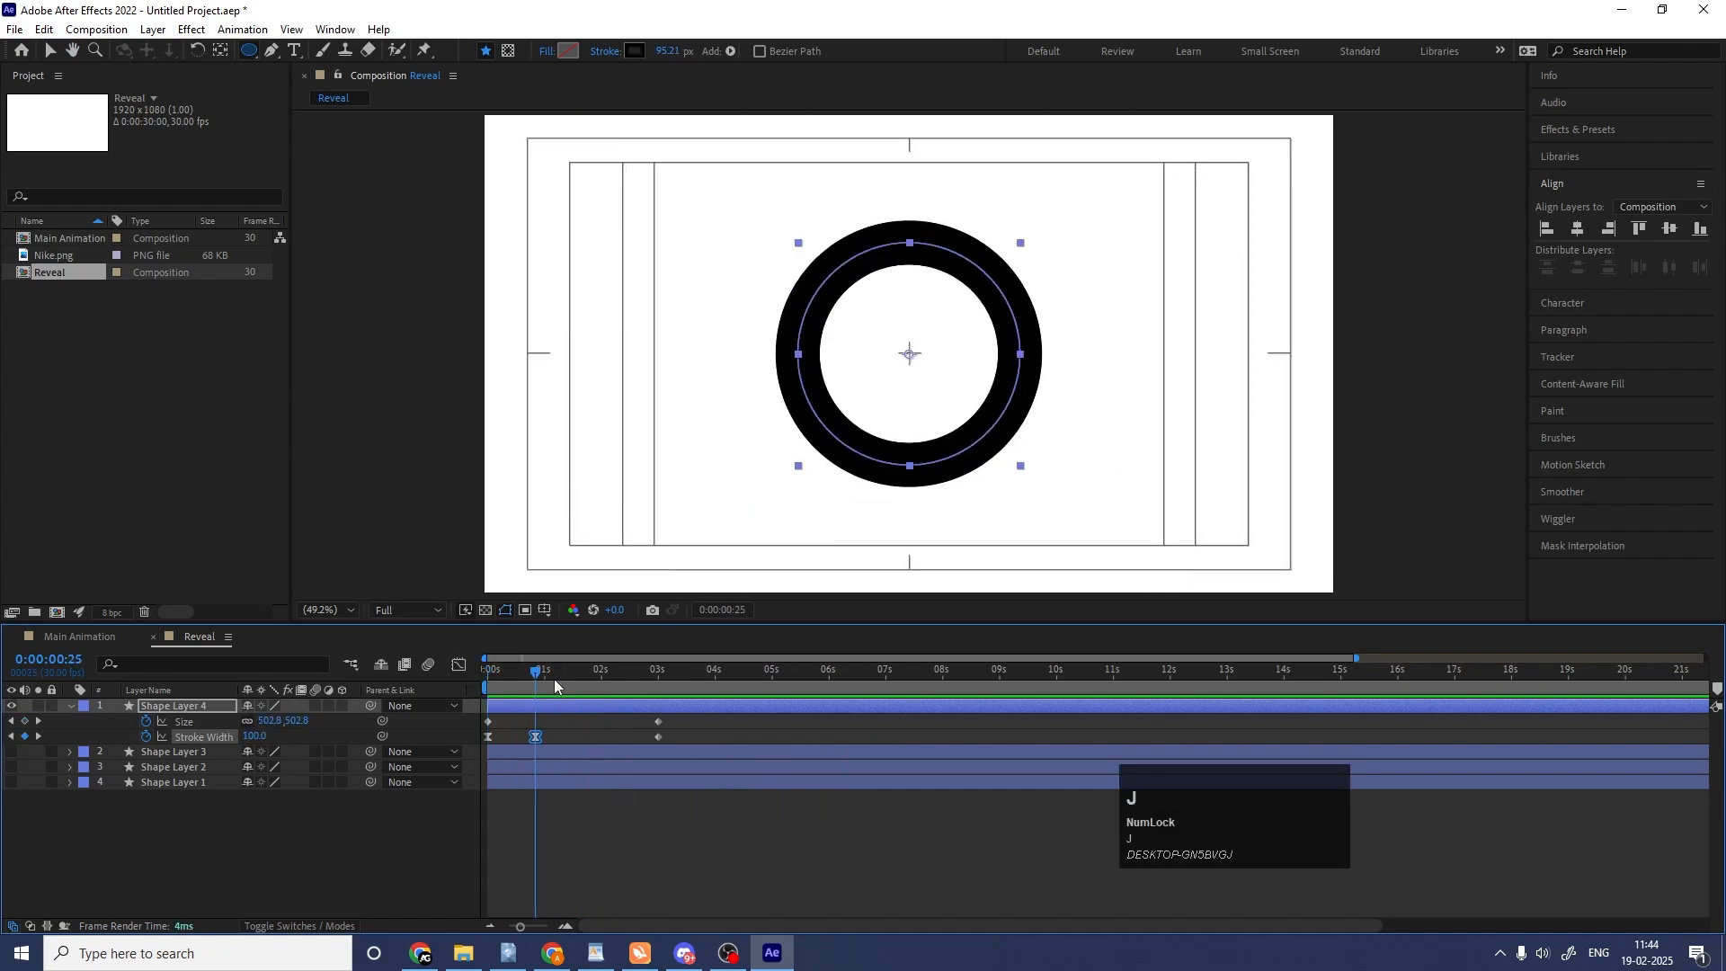
click(373, 743)
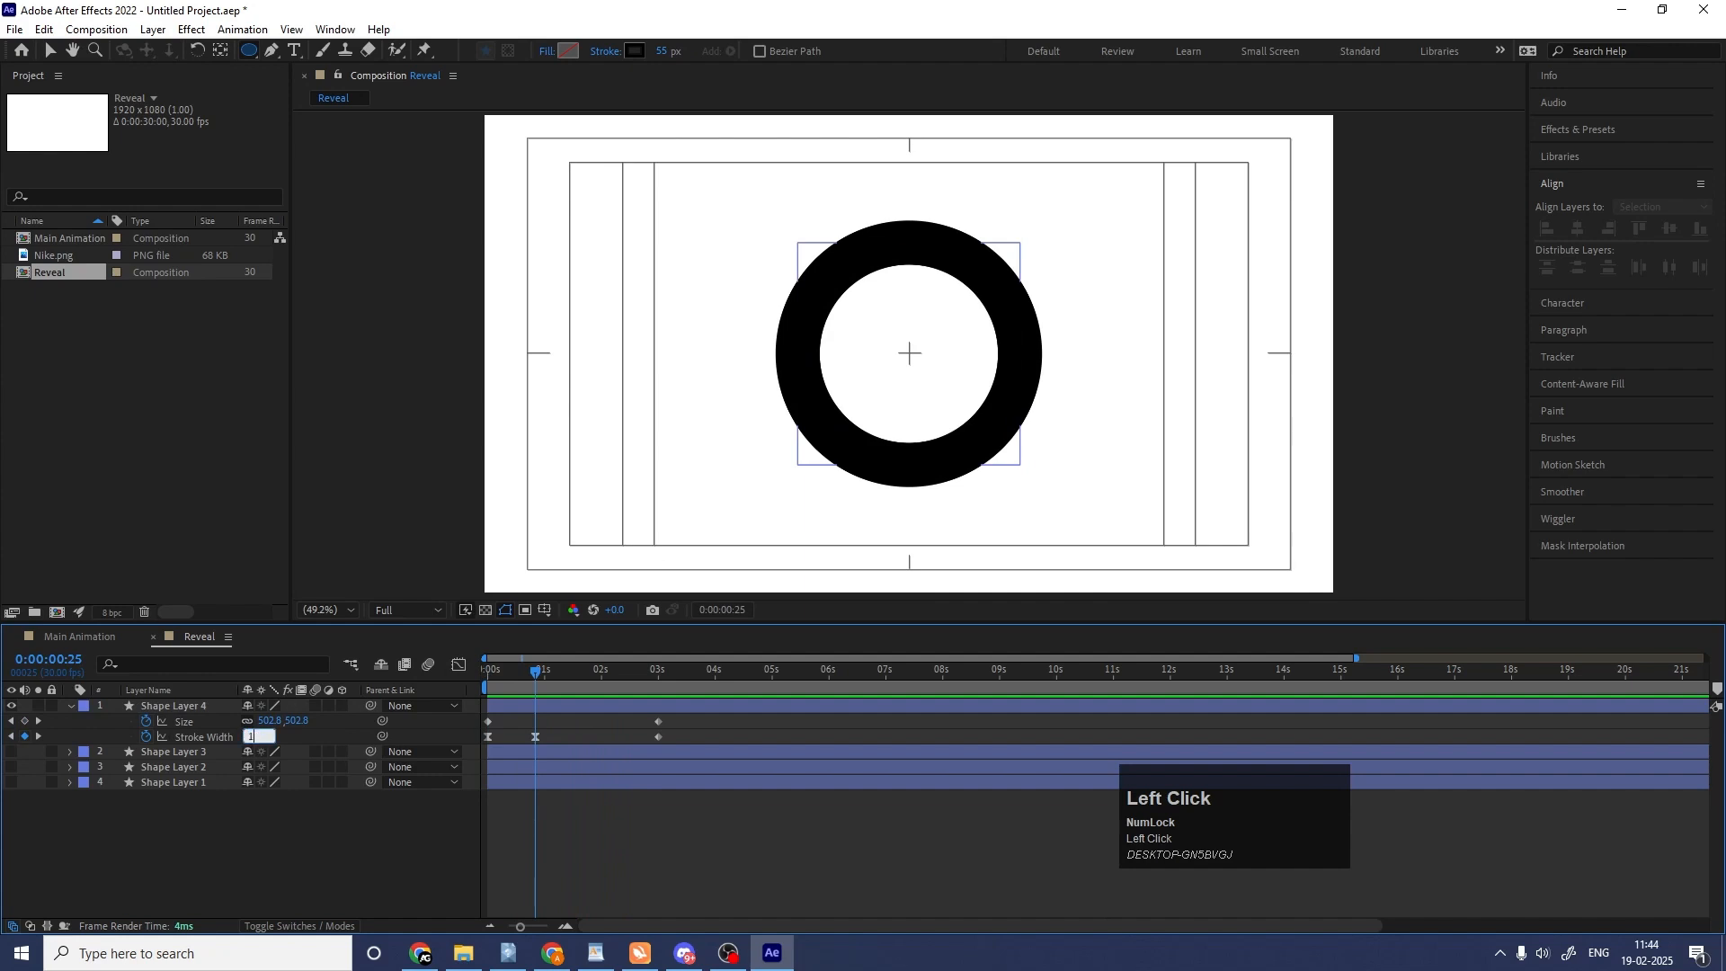
key(Return)
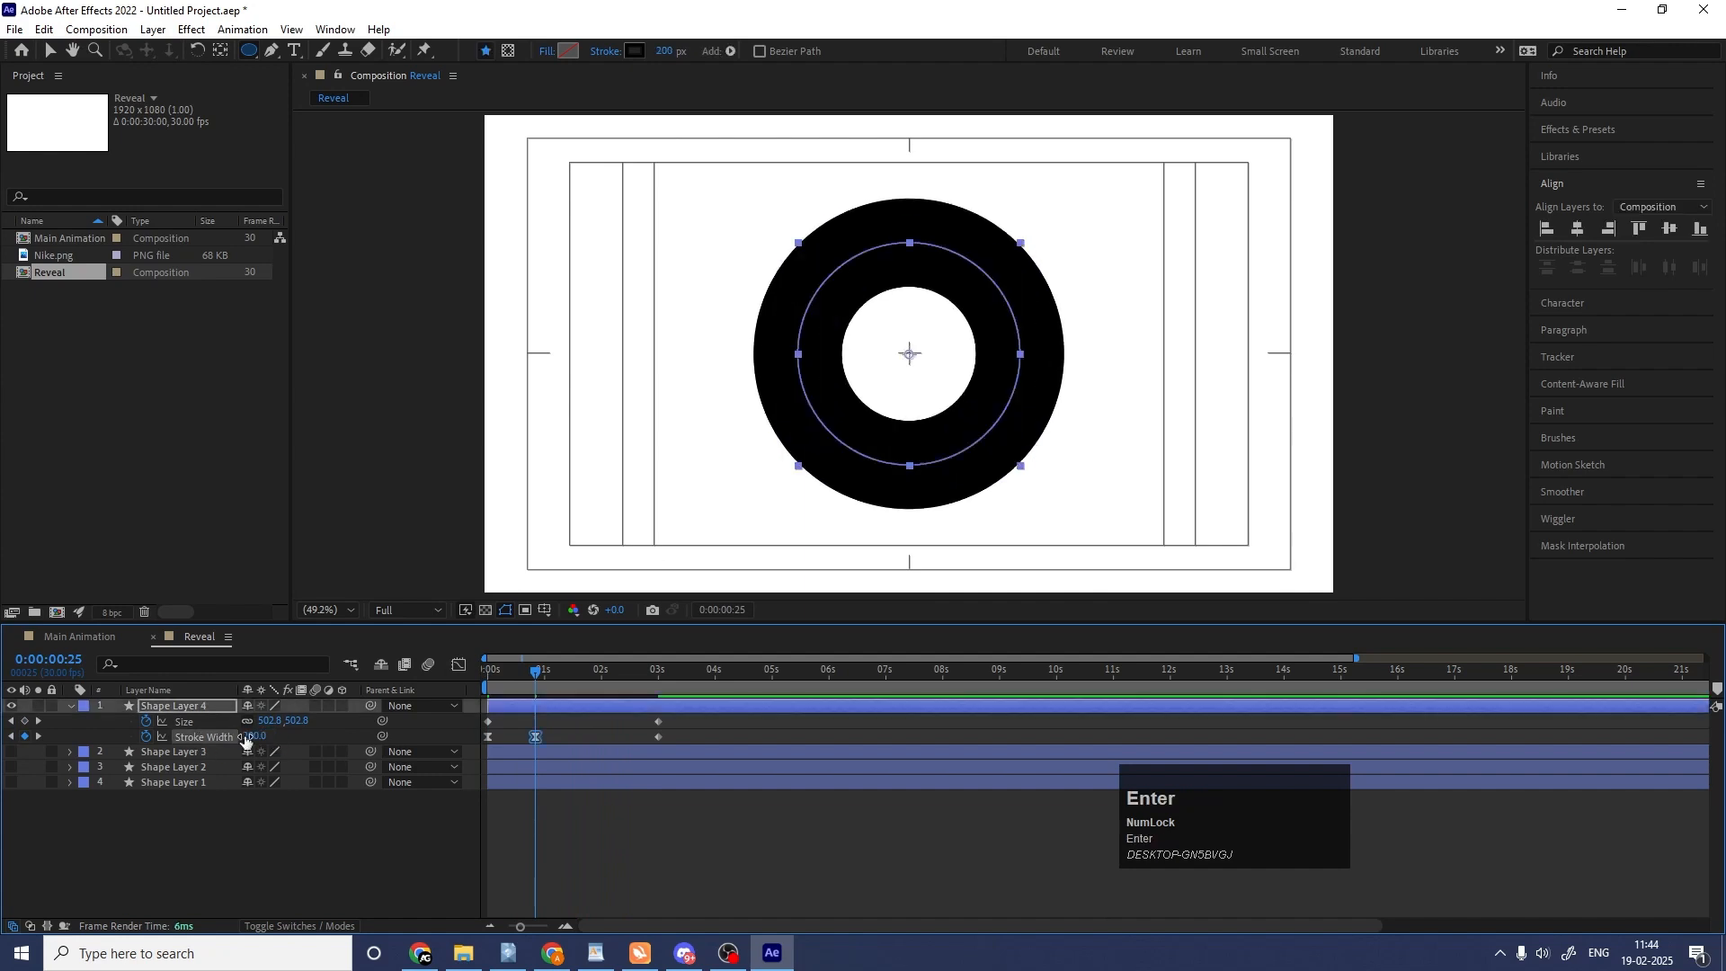
key(space)
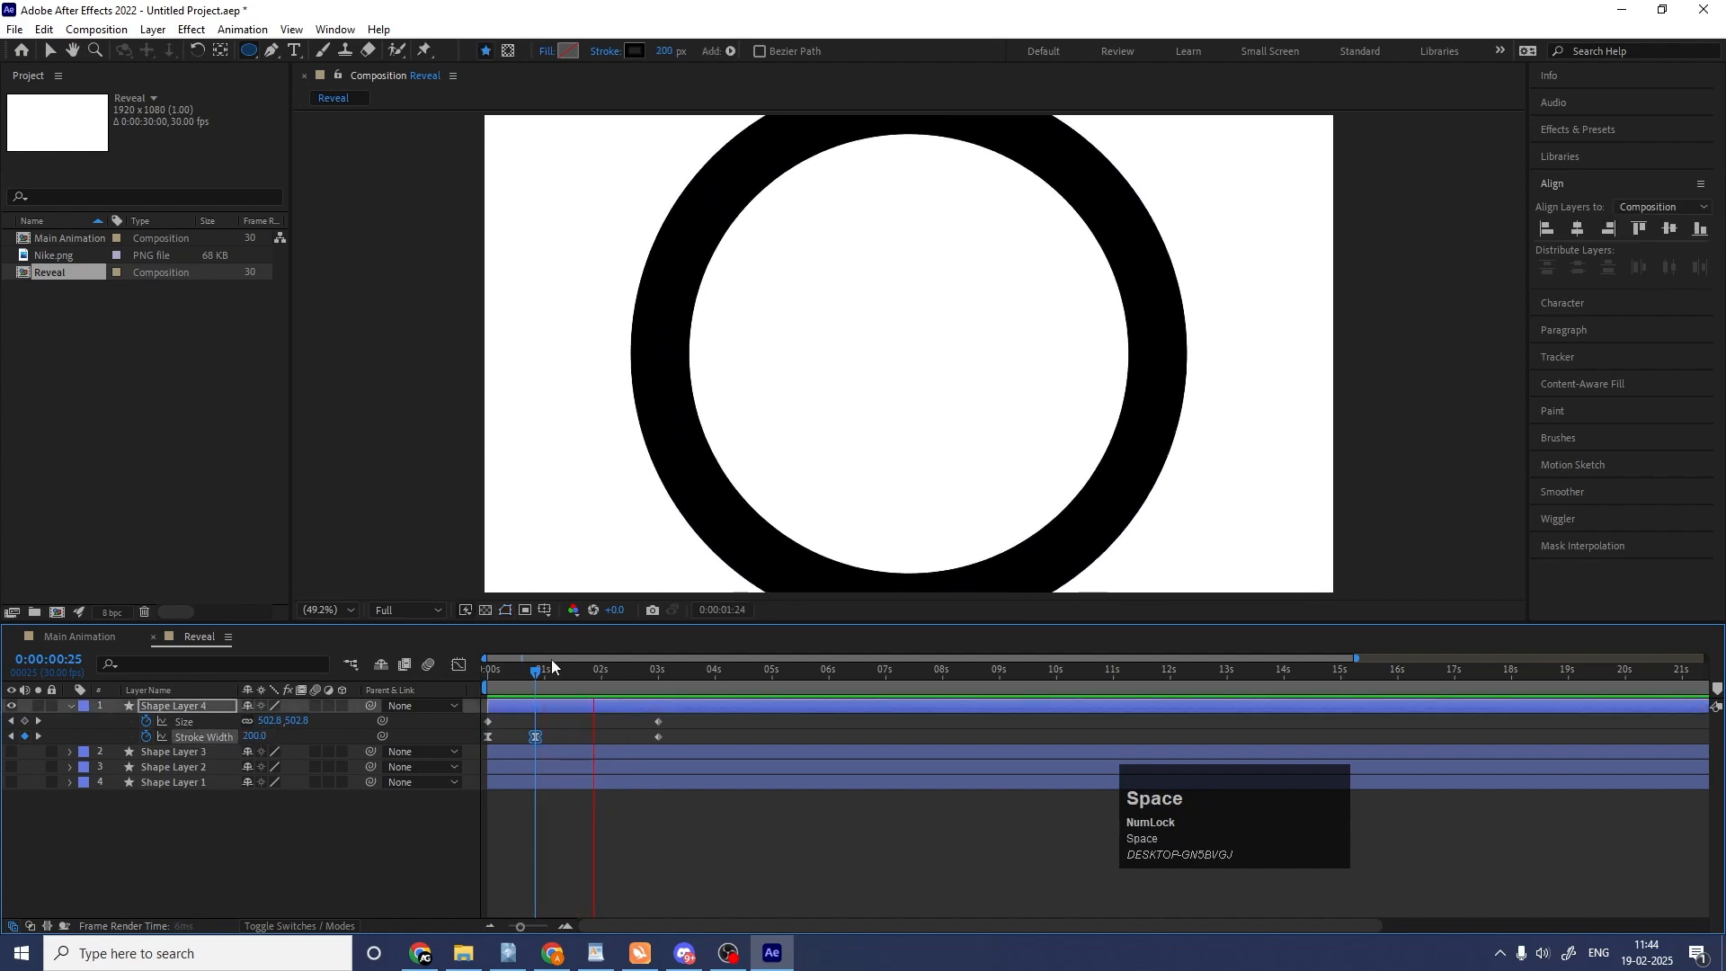
click(142, 739)
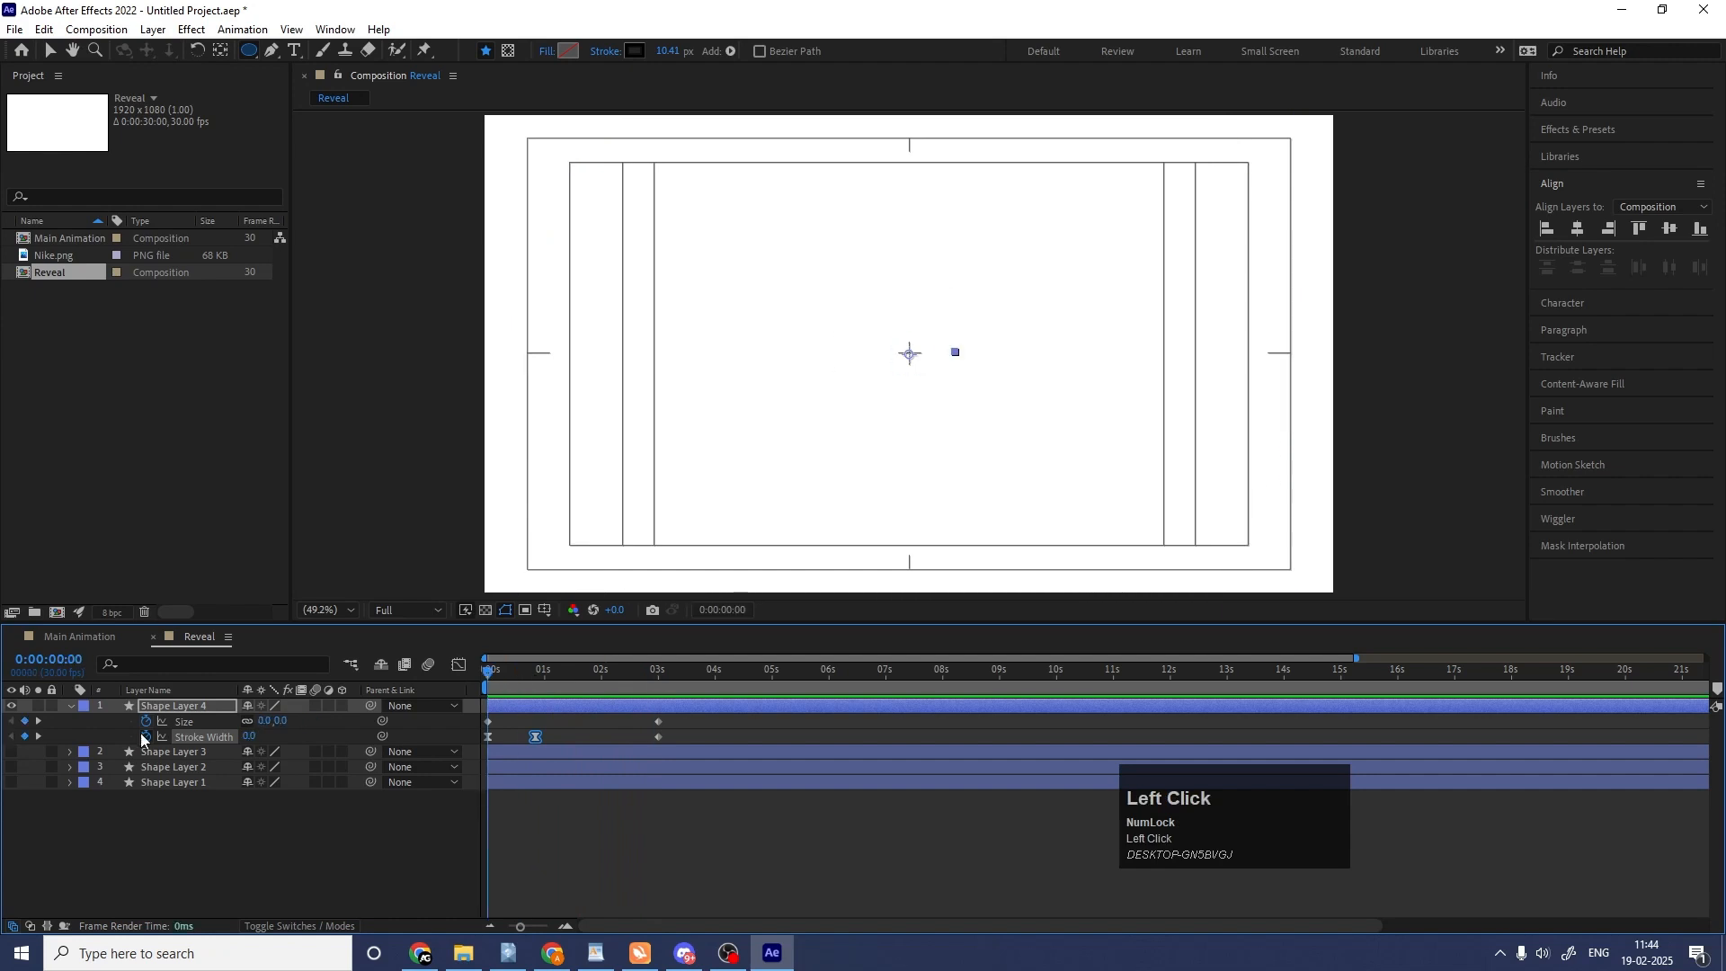
Collapse and rename Shape Layer 4 as mask, and give it a yellow label colour.
click(70, 709)
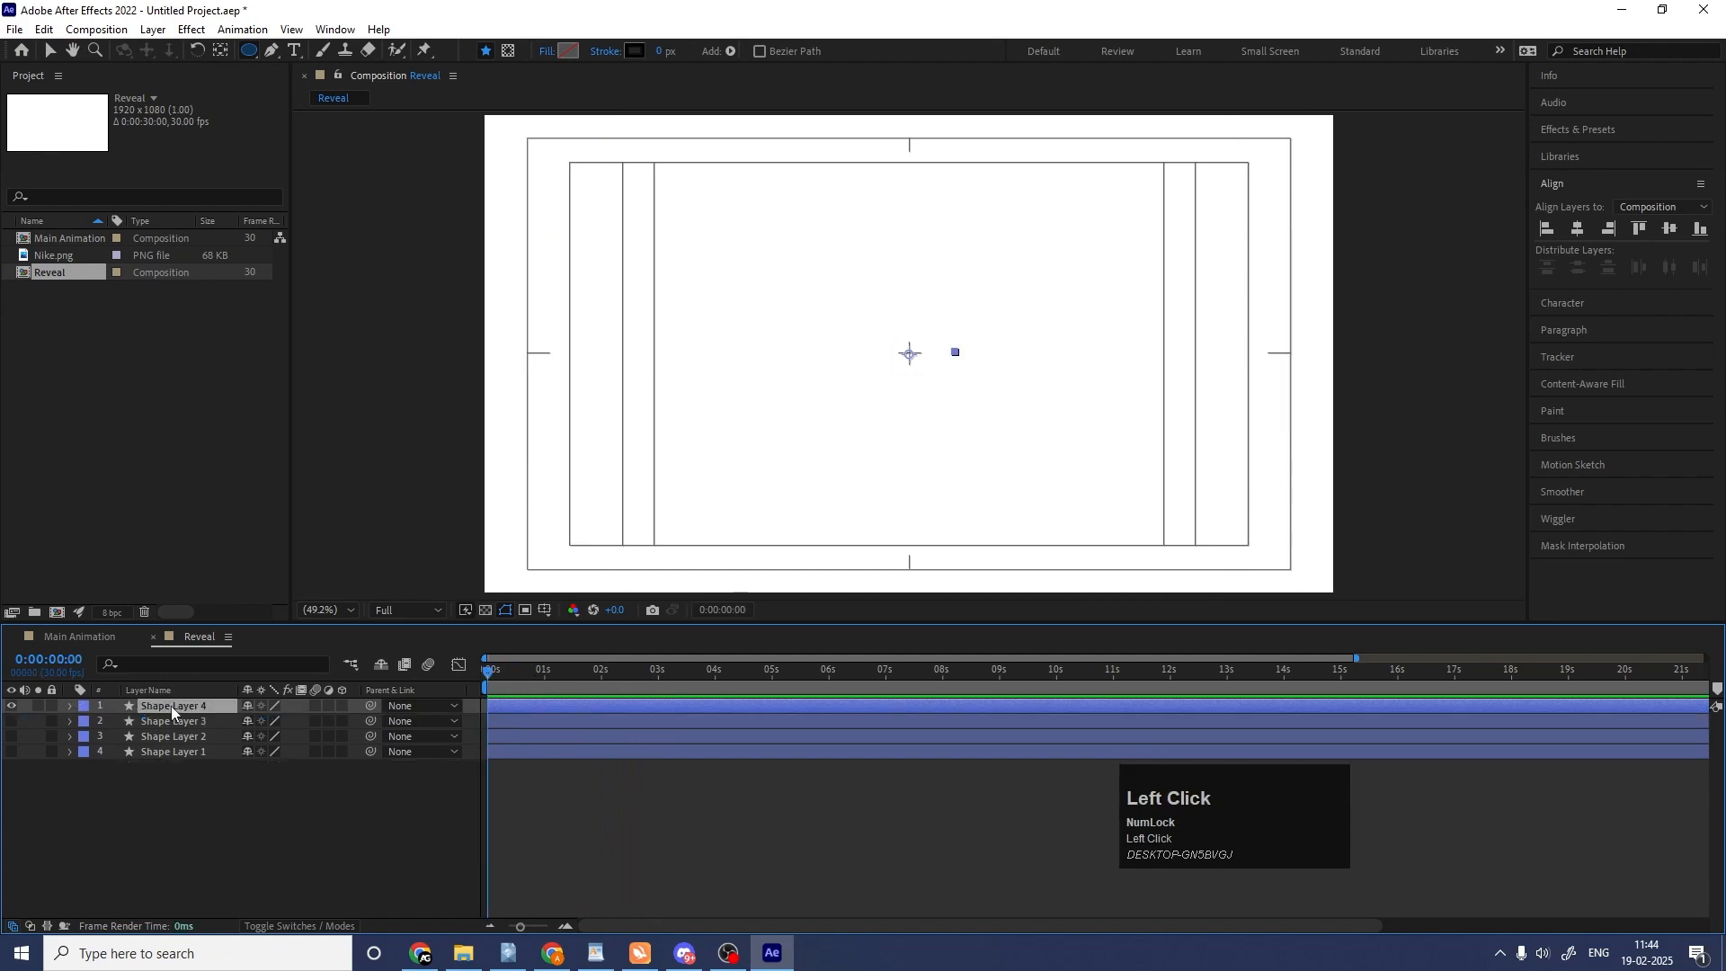
key(Return)
text(mask)
key(Return)
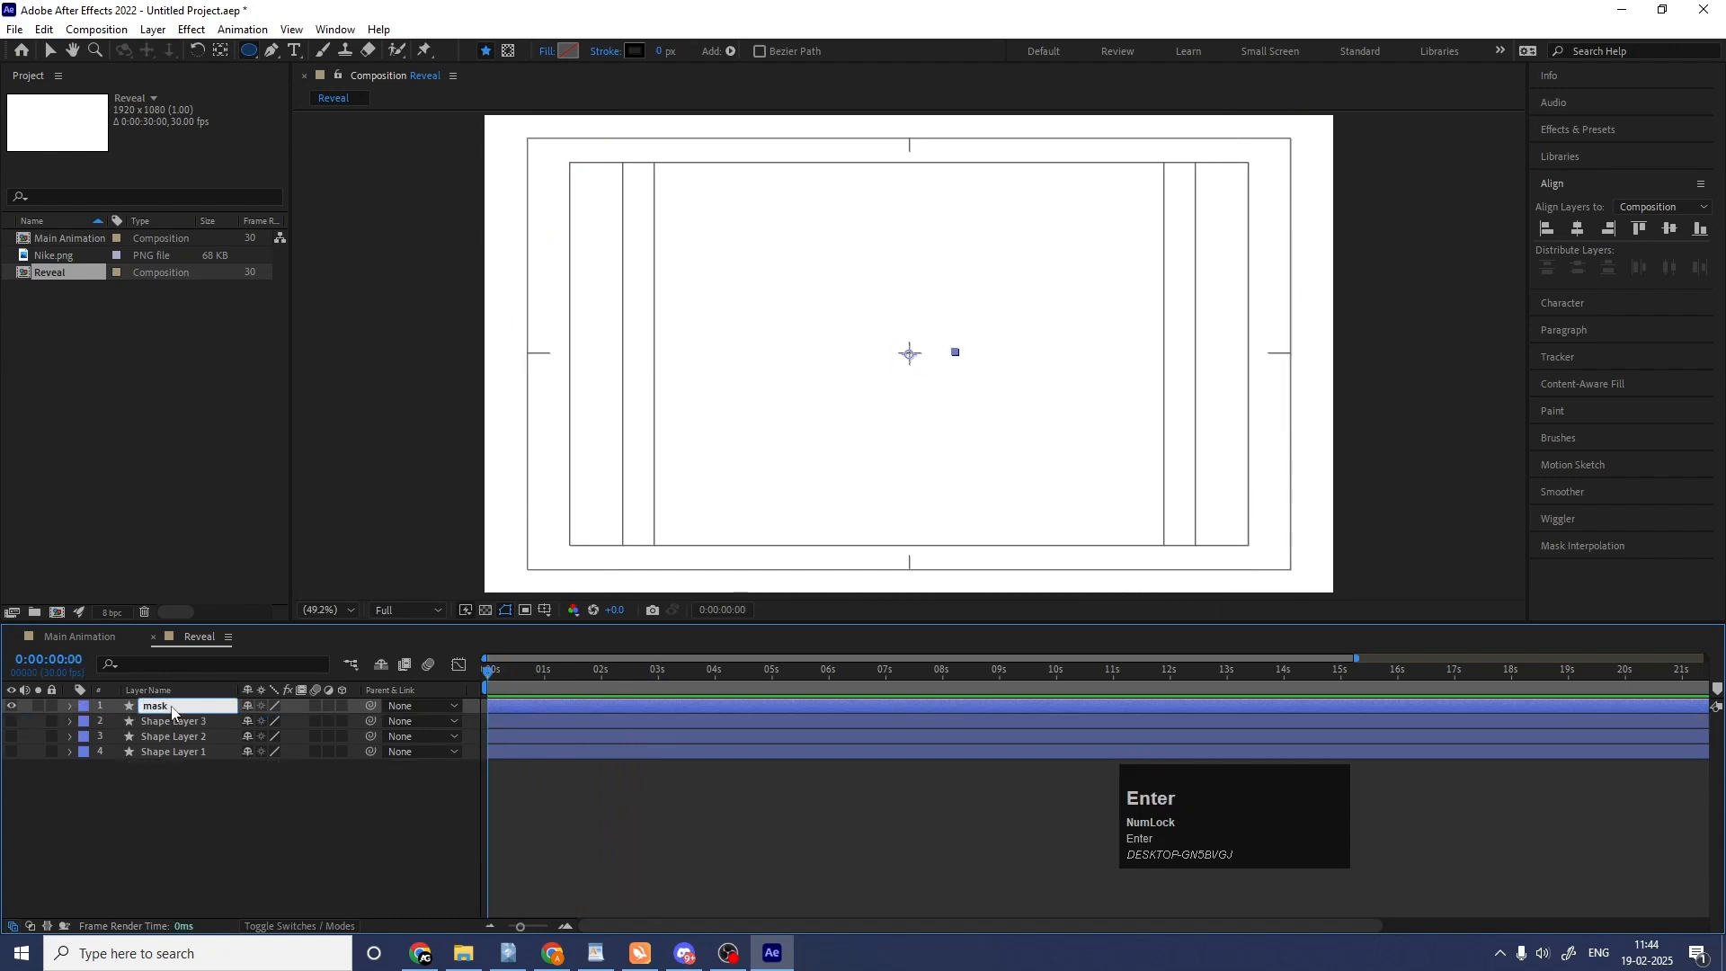
click(85, 711)
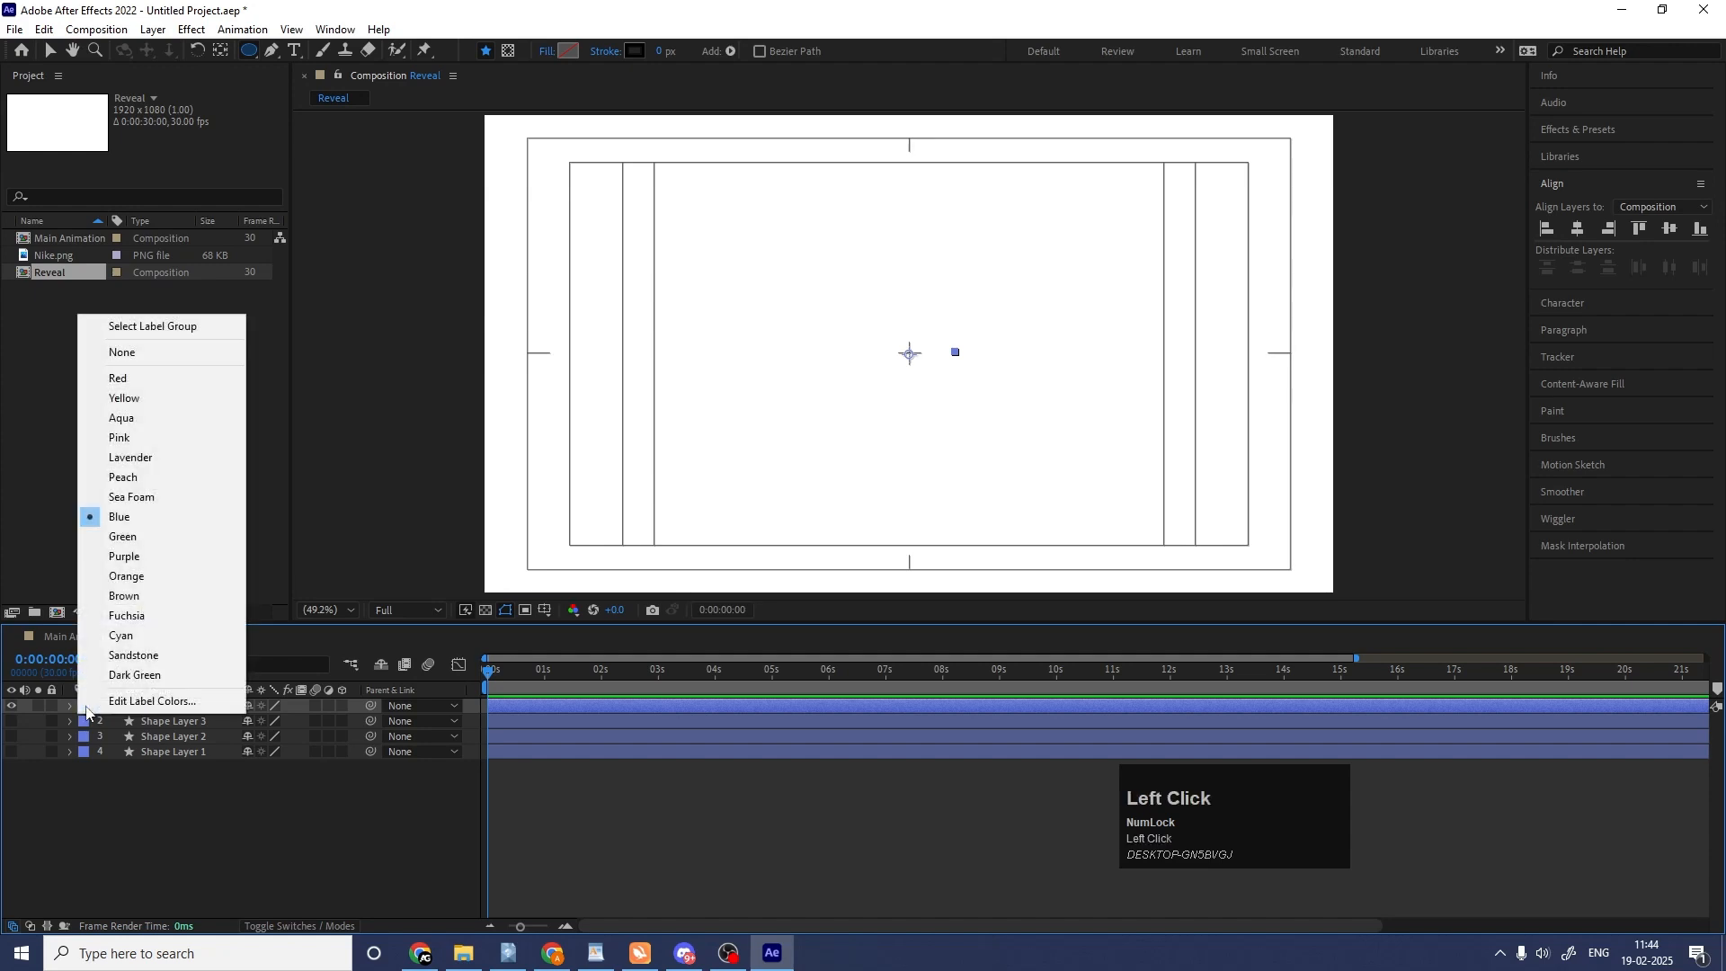
click(141, 422)
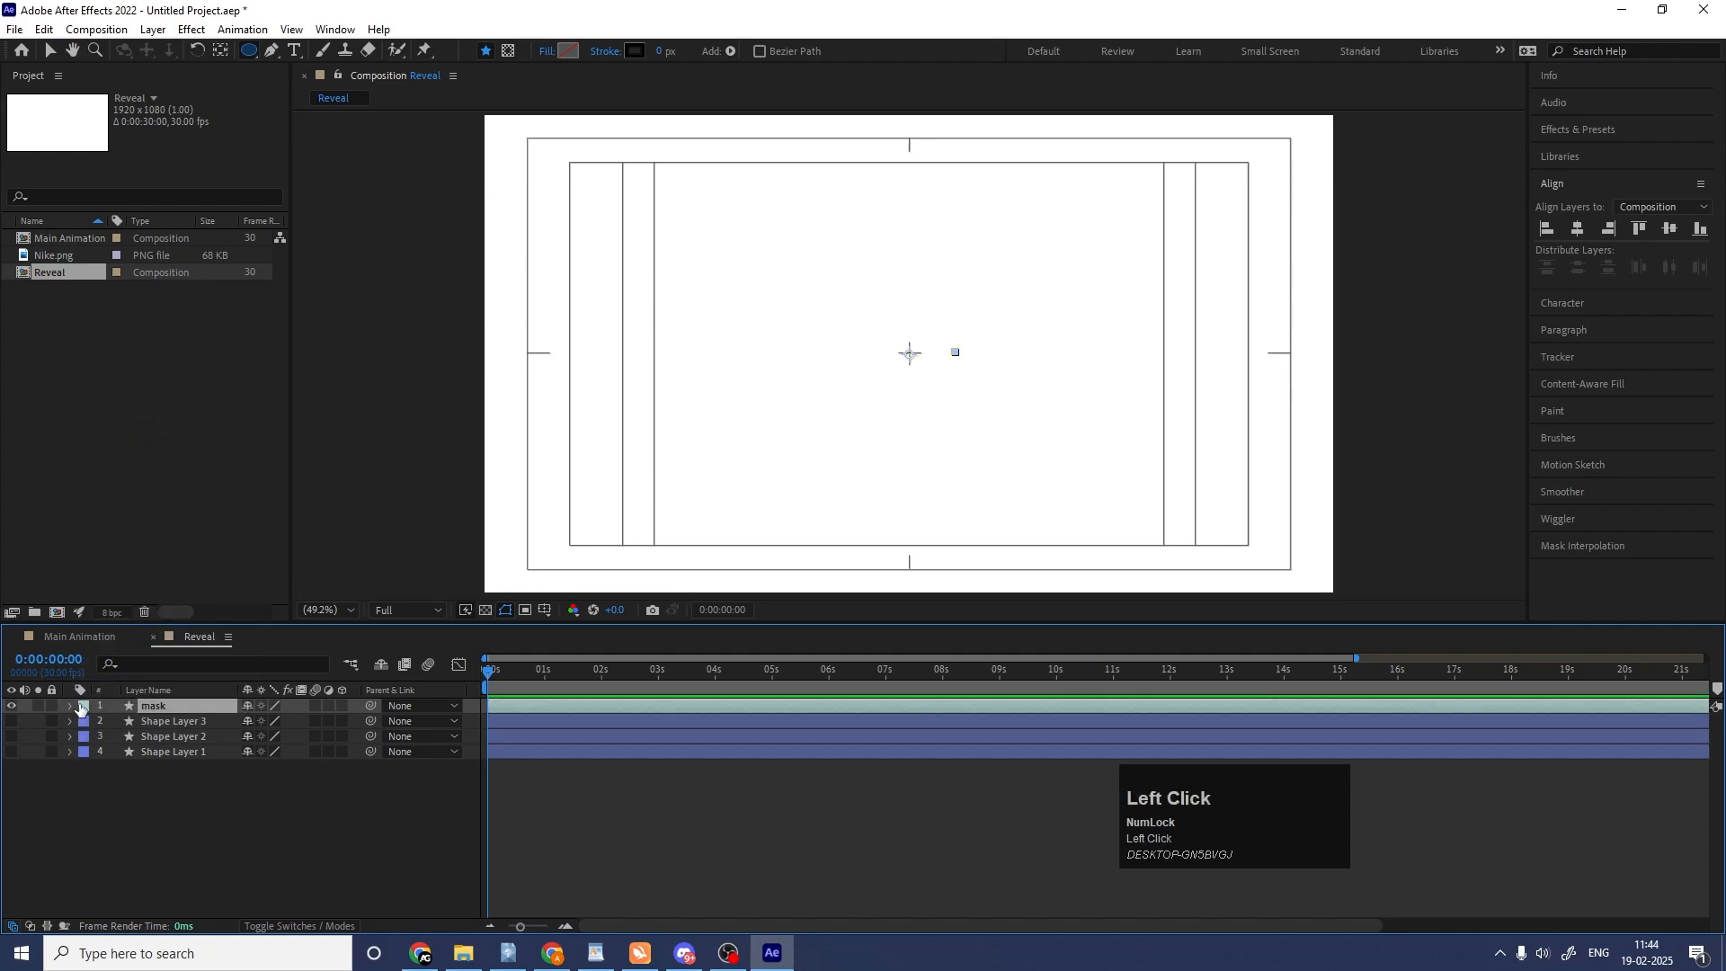
click(79, 709)
key(Num_Lock)
click(127, 397)
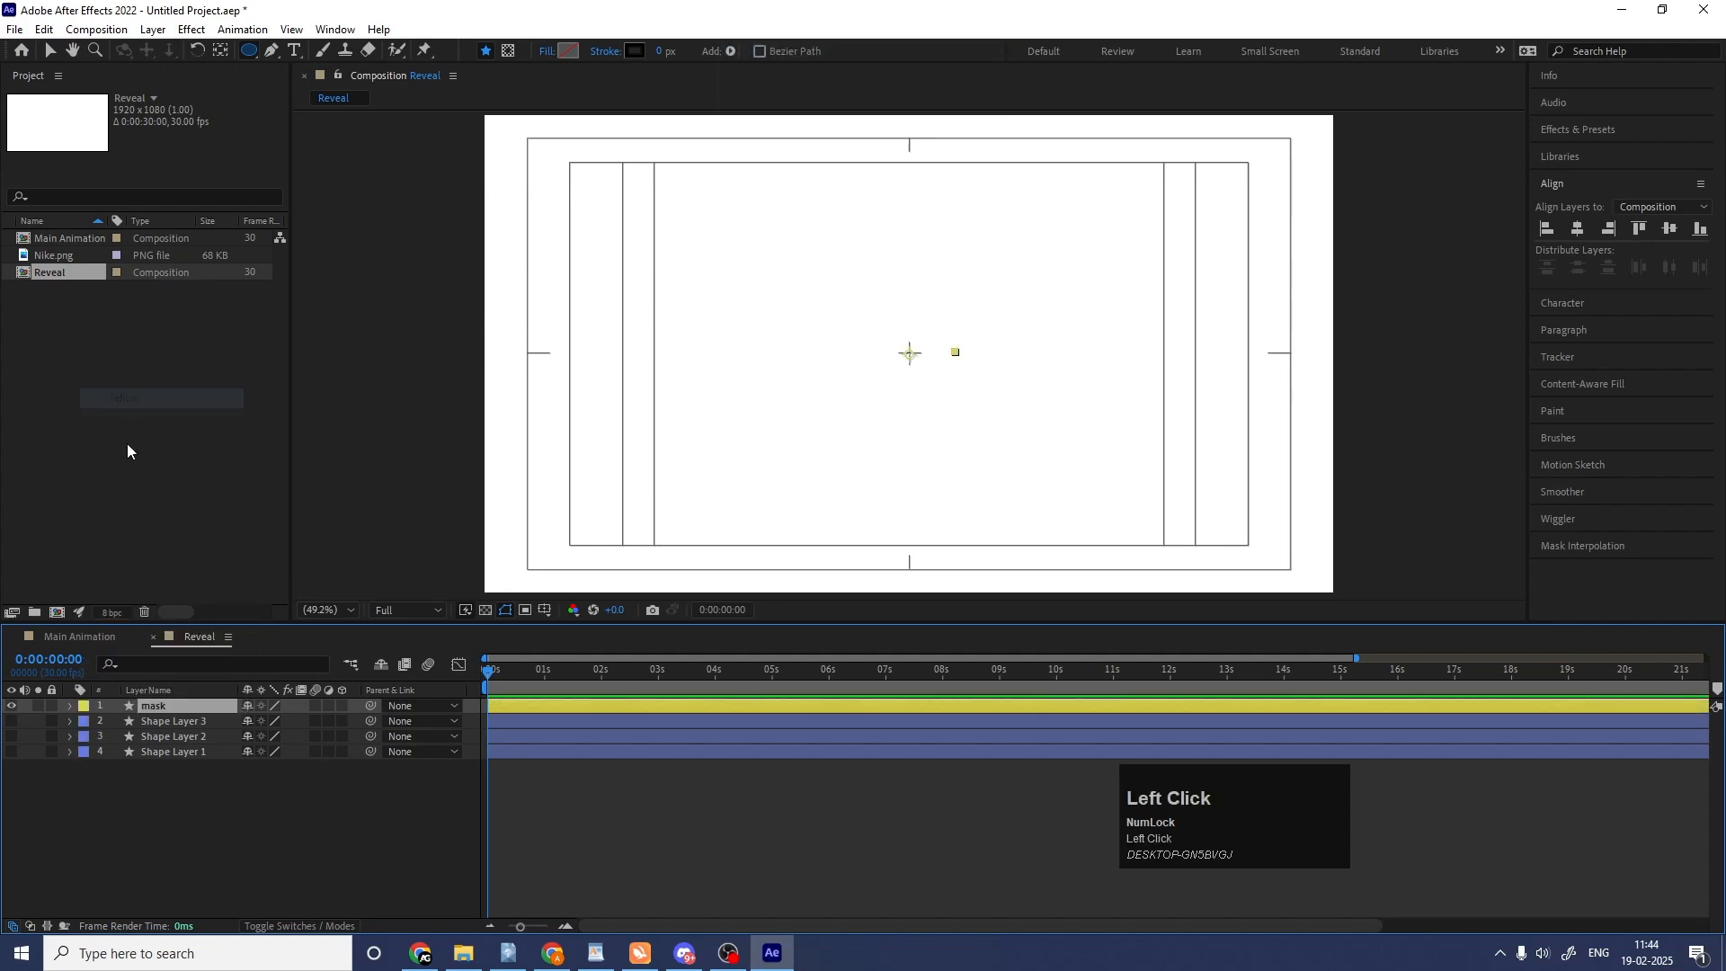
Move the mask layer directly above Shape Layer 1, show that grid and use the mask as its alpha matte.
drag(153, 713, 166, 775)
click(11, 755)
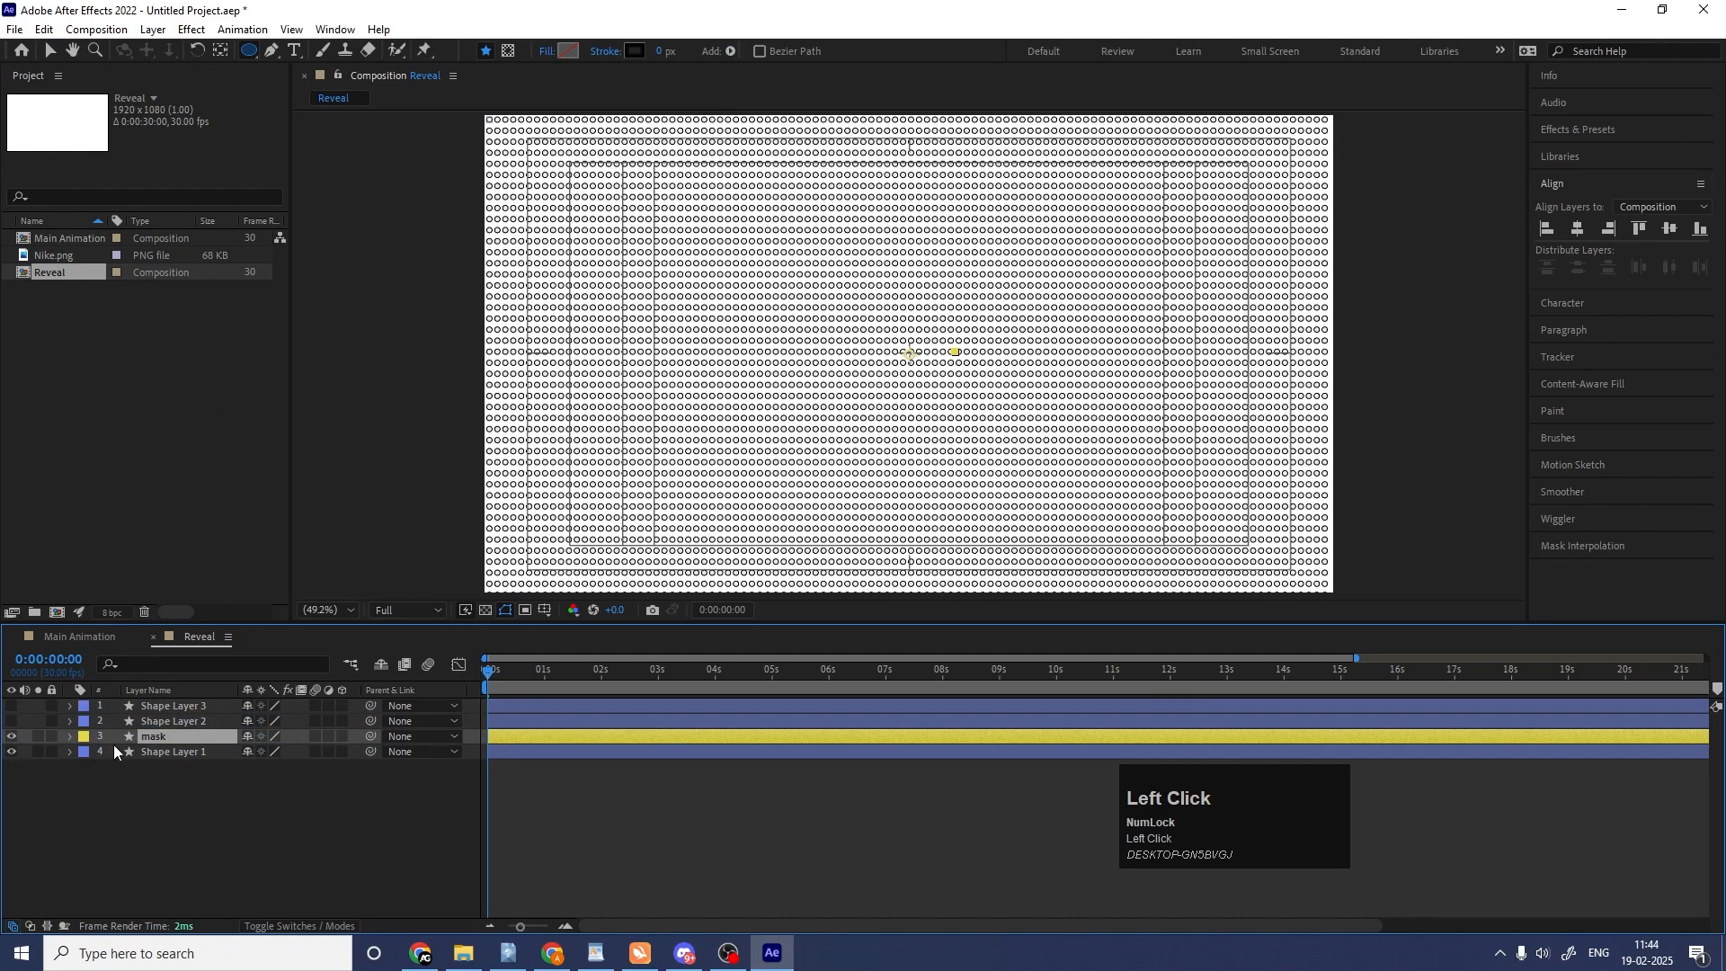
click(173, 758)
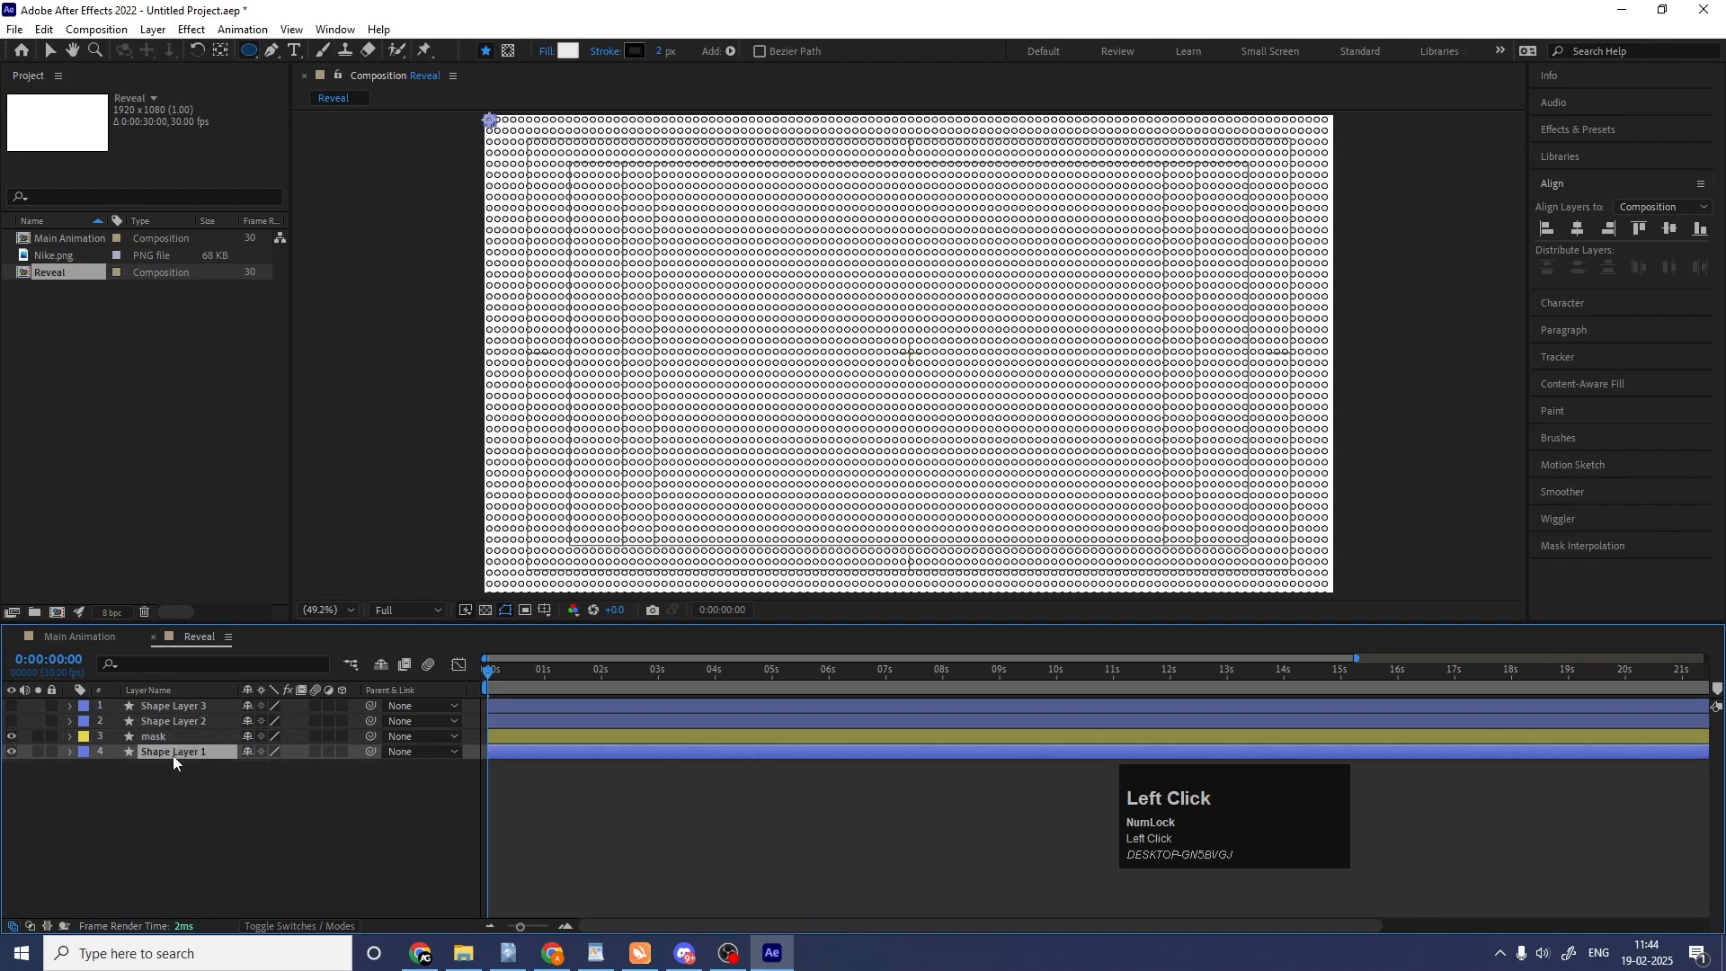
key(F4)
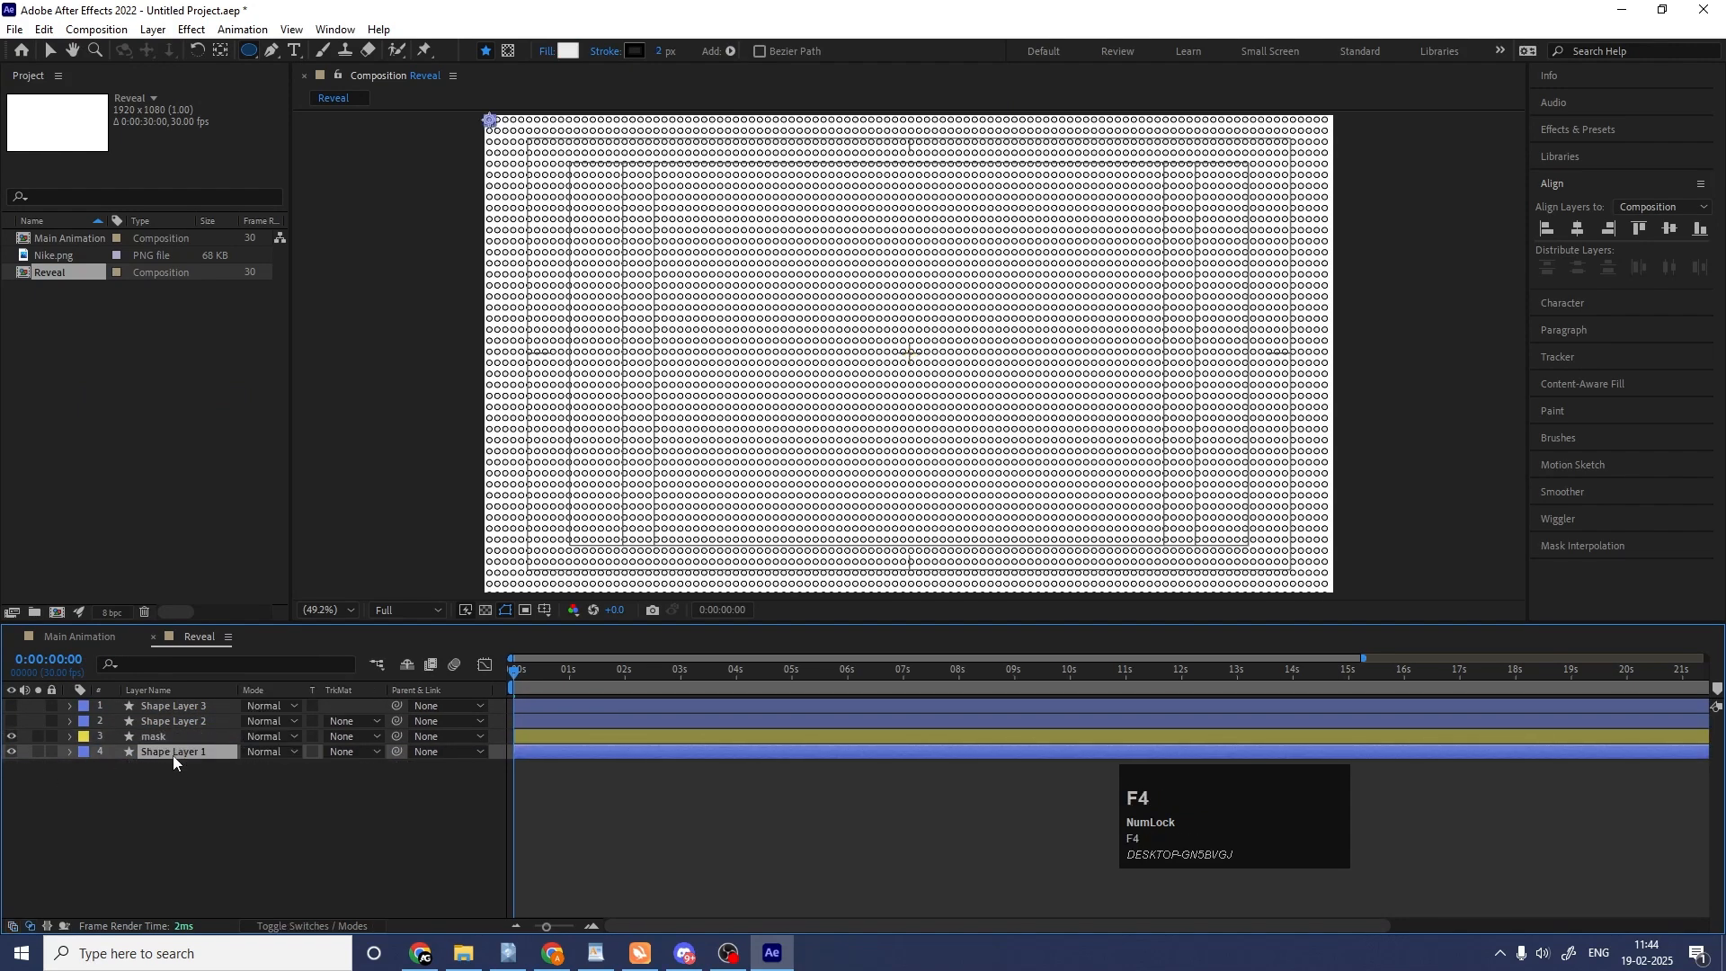
click(347, 753)
click(366, 800)
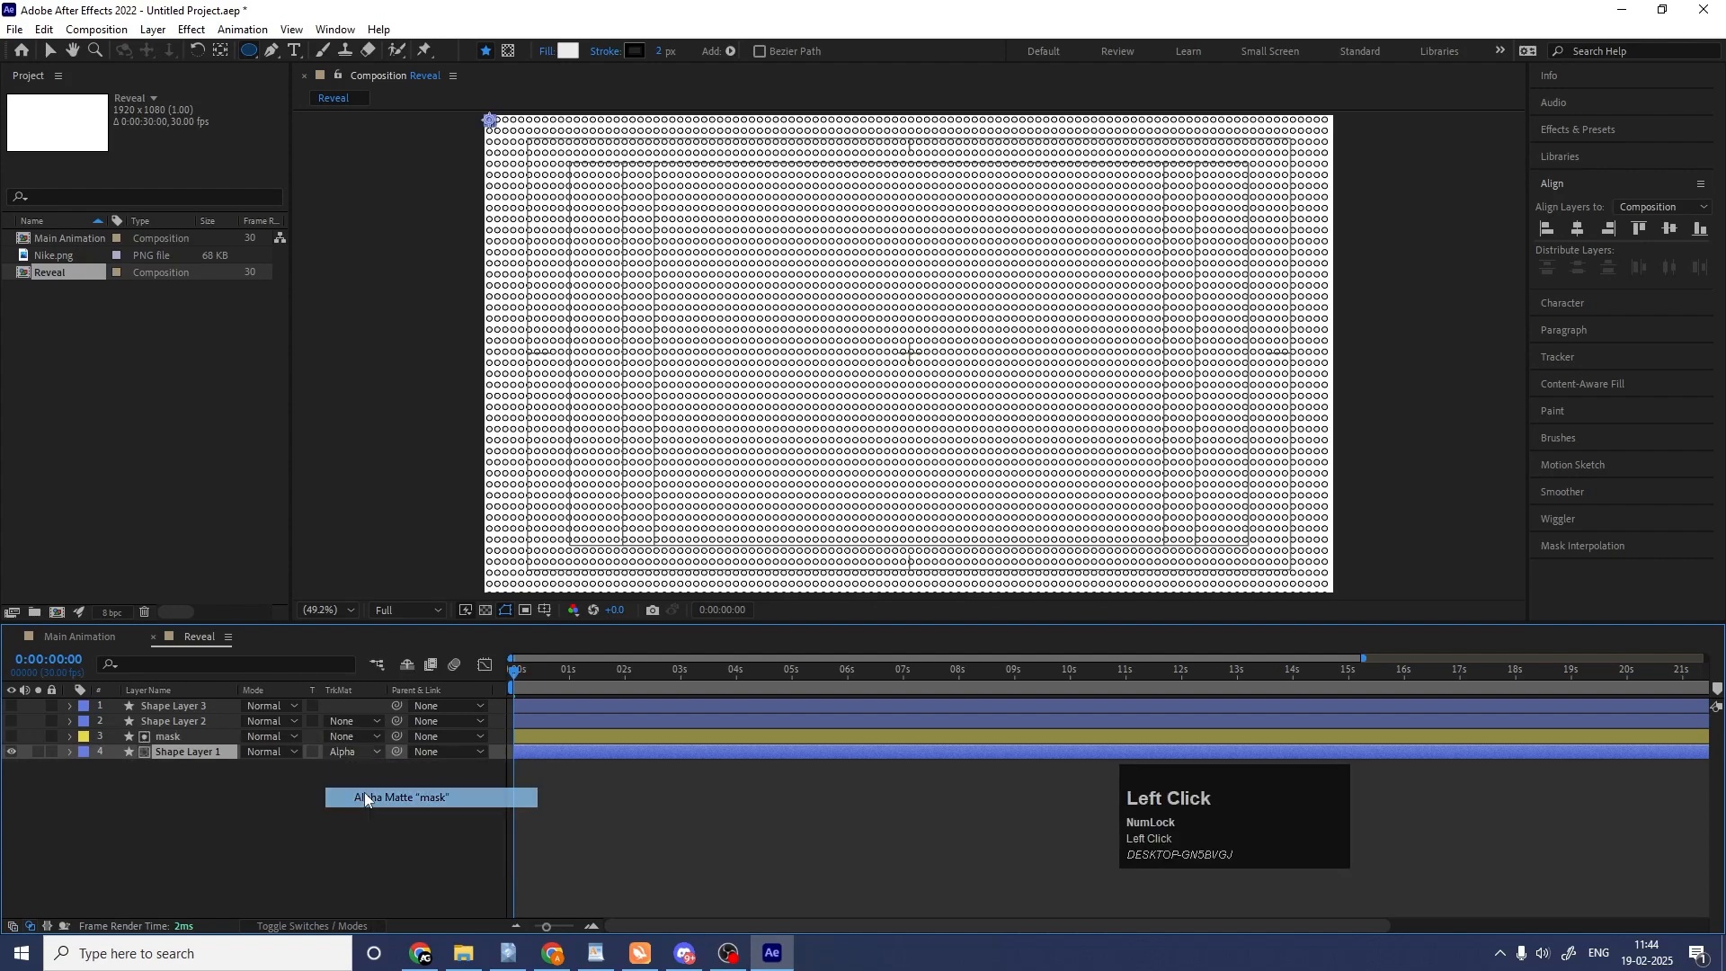
key(space)
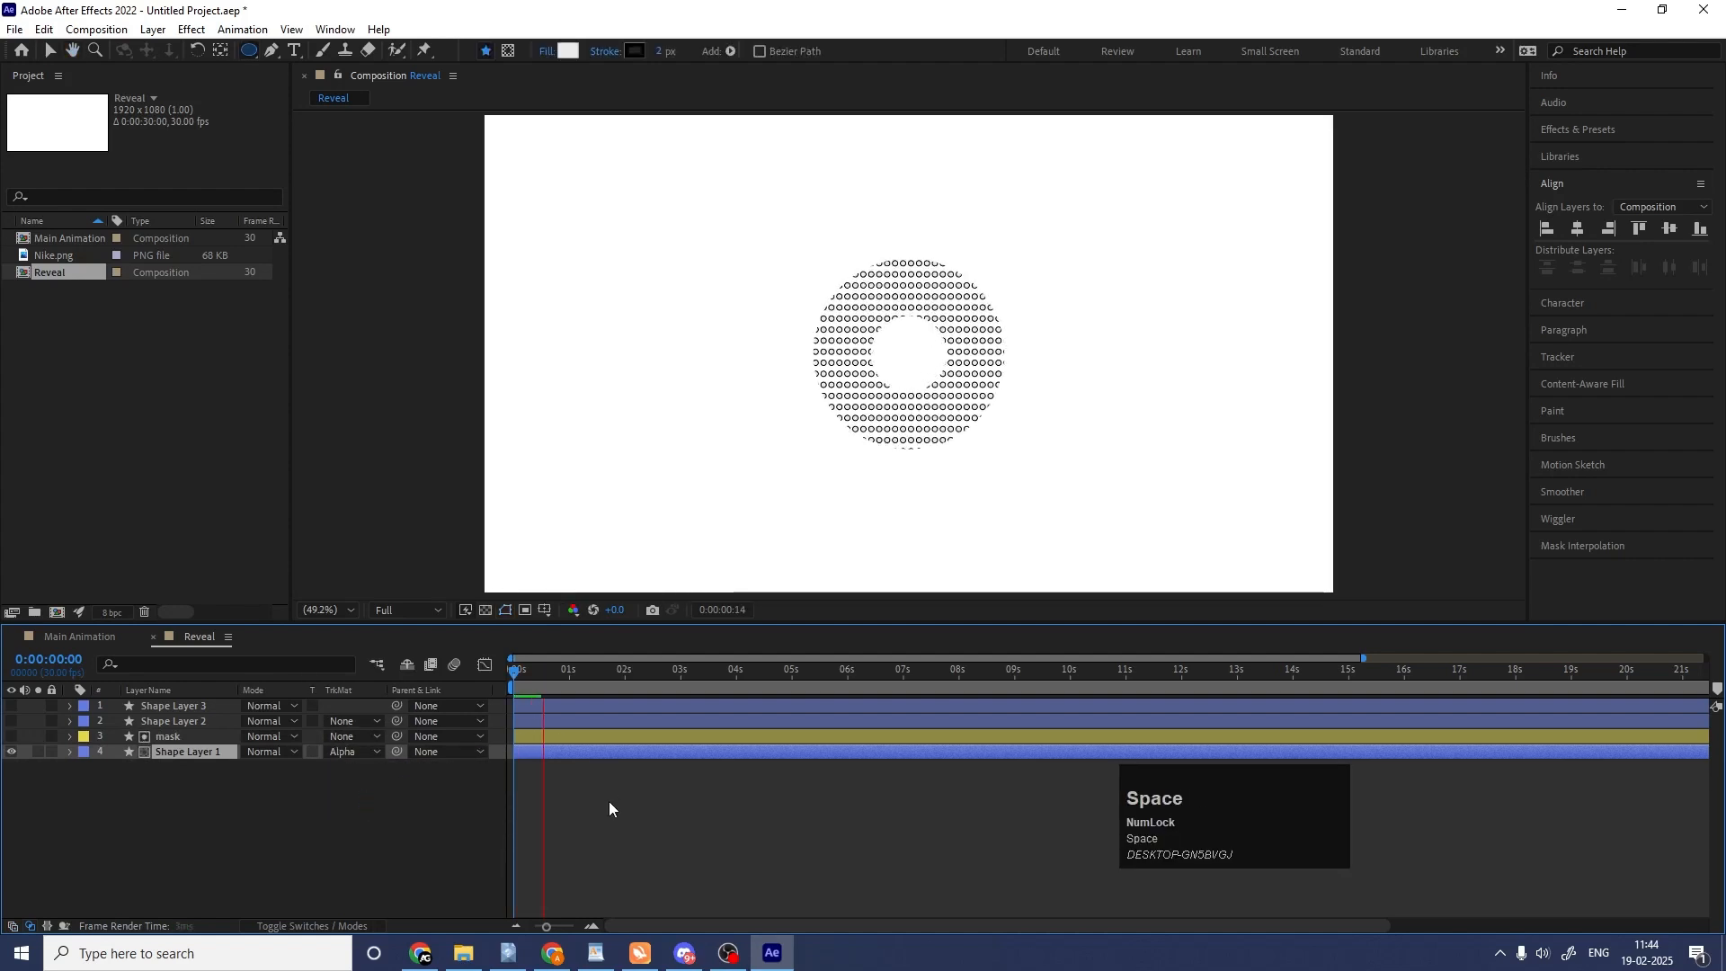
key(space)
key(equal)
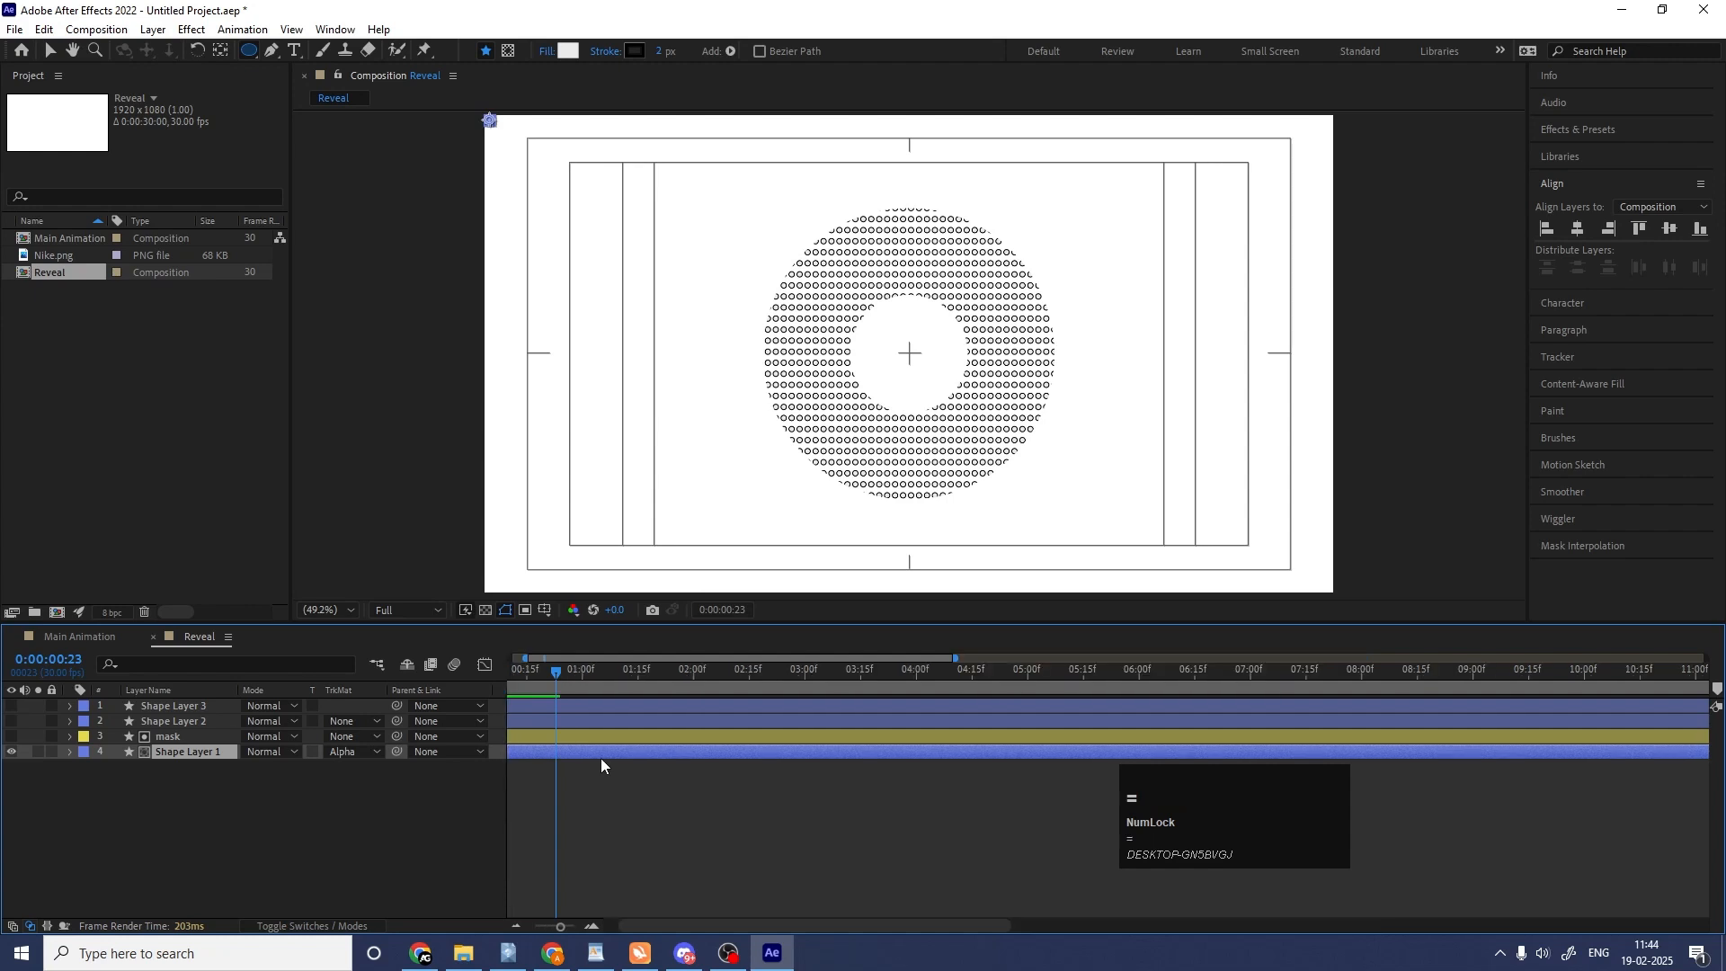
drag(536, 676, 144, 672)
click(274, 822)
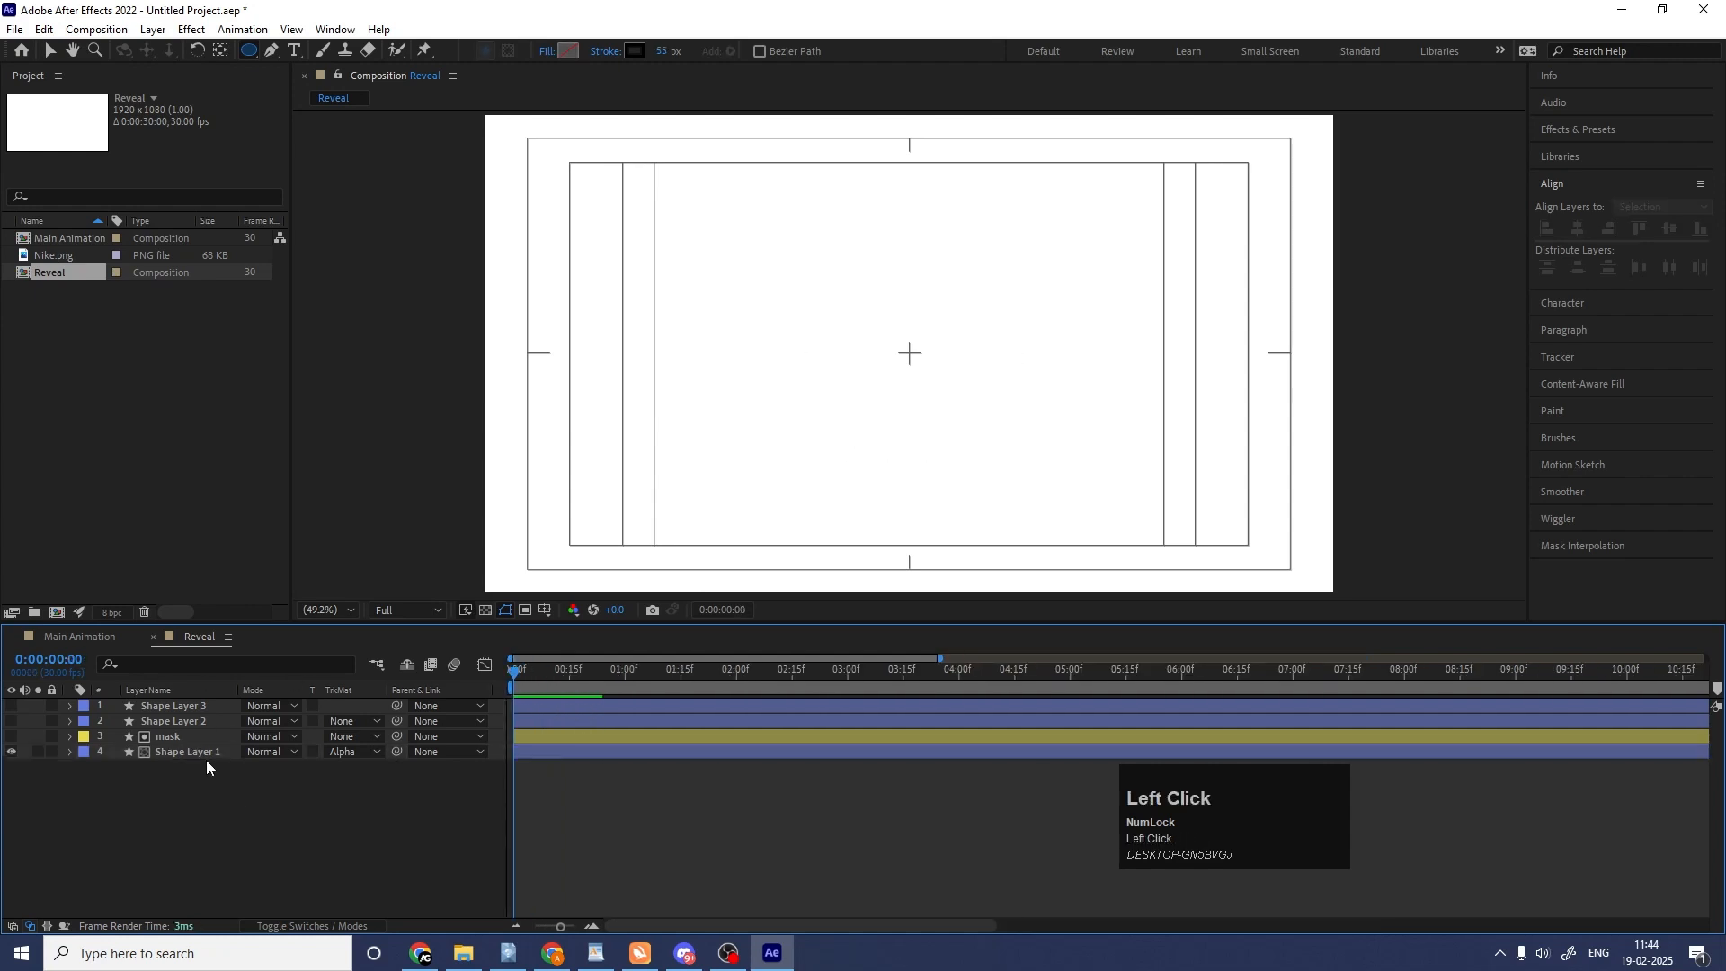
Duplicate the mask layer above Shape Layer 2, show that grid and use the copy as its alpha matte.
click(179, 737)
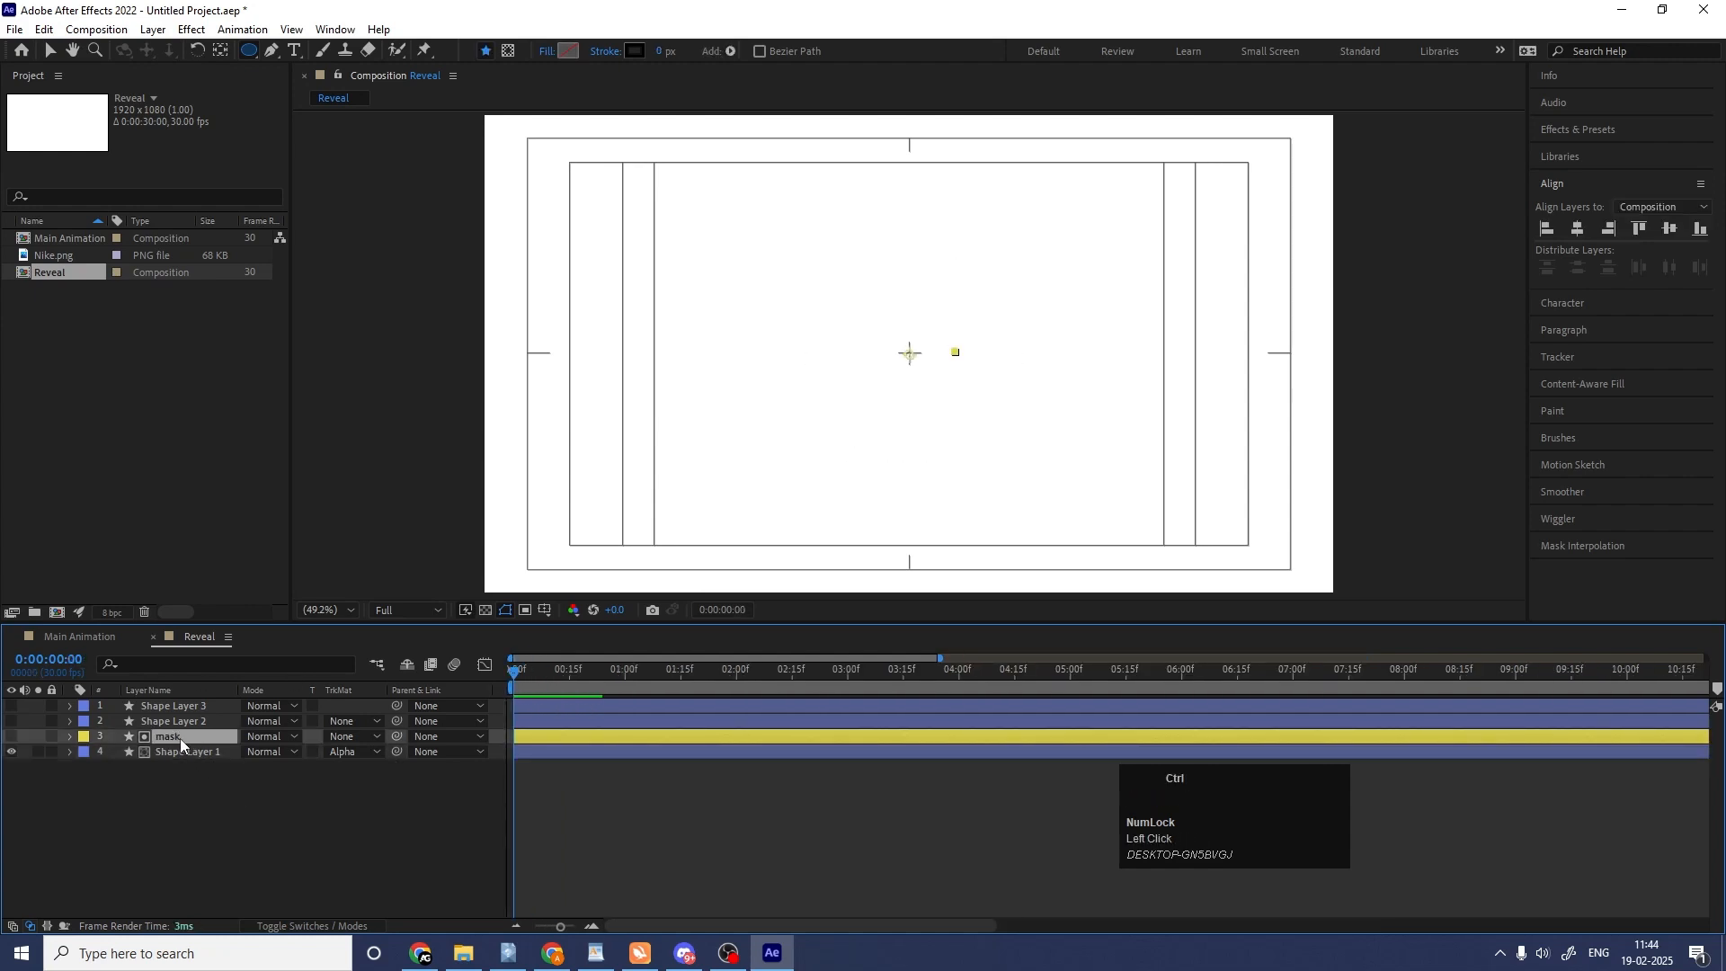
key(ctrl+d)
drag(180, 737, 164, 720)
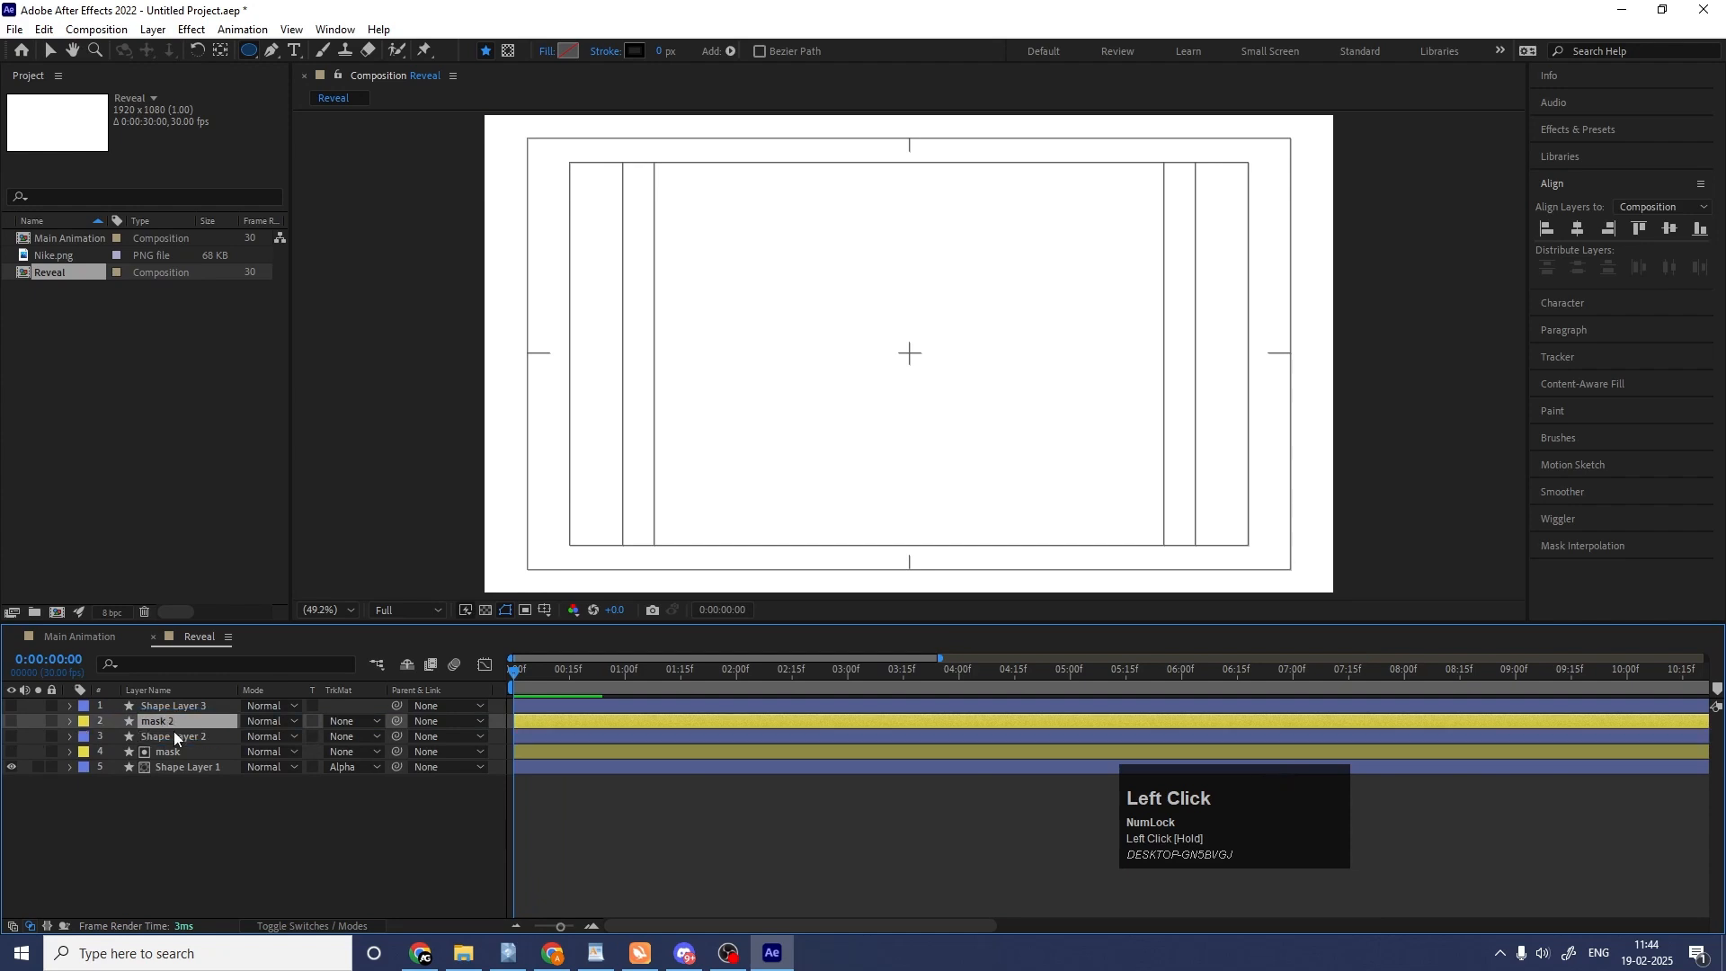
click(164, 737)
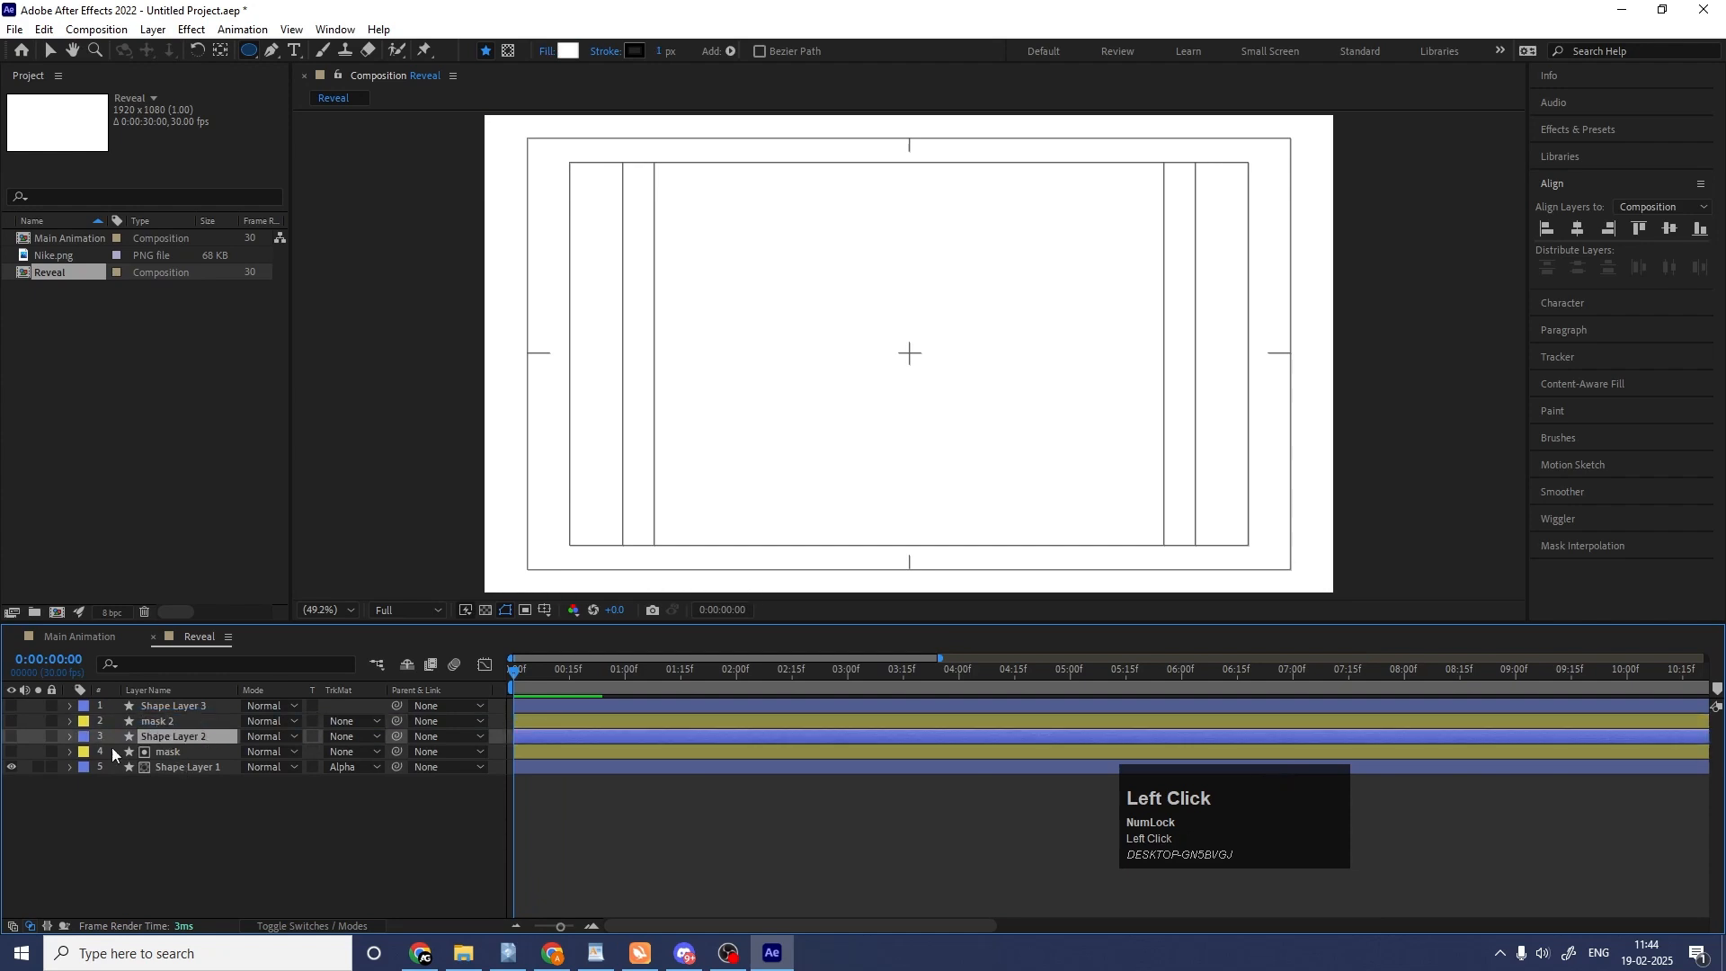
click(12, 739)
click(353, 737)
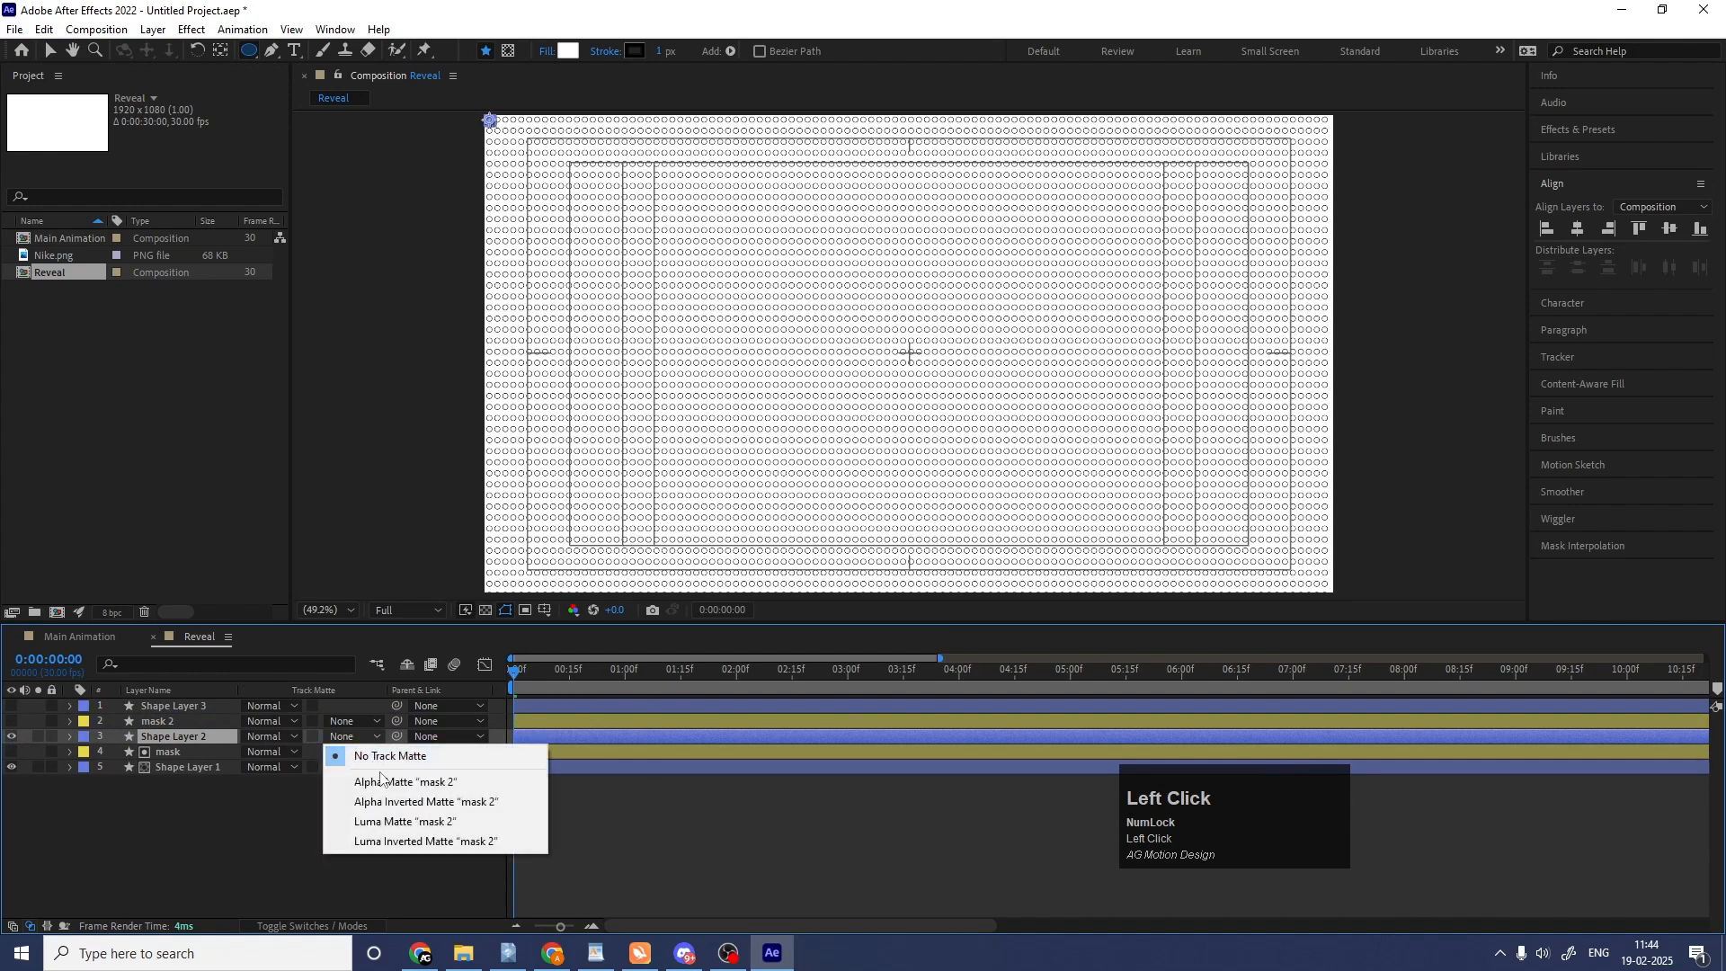
click(389, 785)
Duplicate mask 2 above Shape Layer 3, show that grid and use the copy as its alpha matte.
click(181, 720)
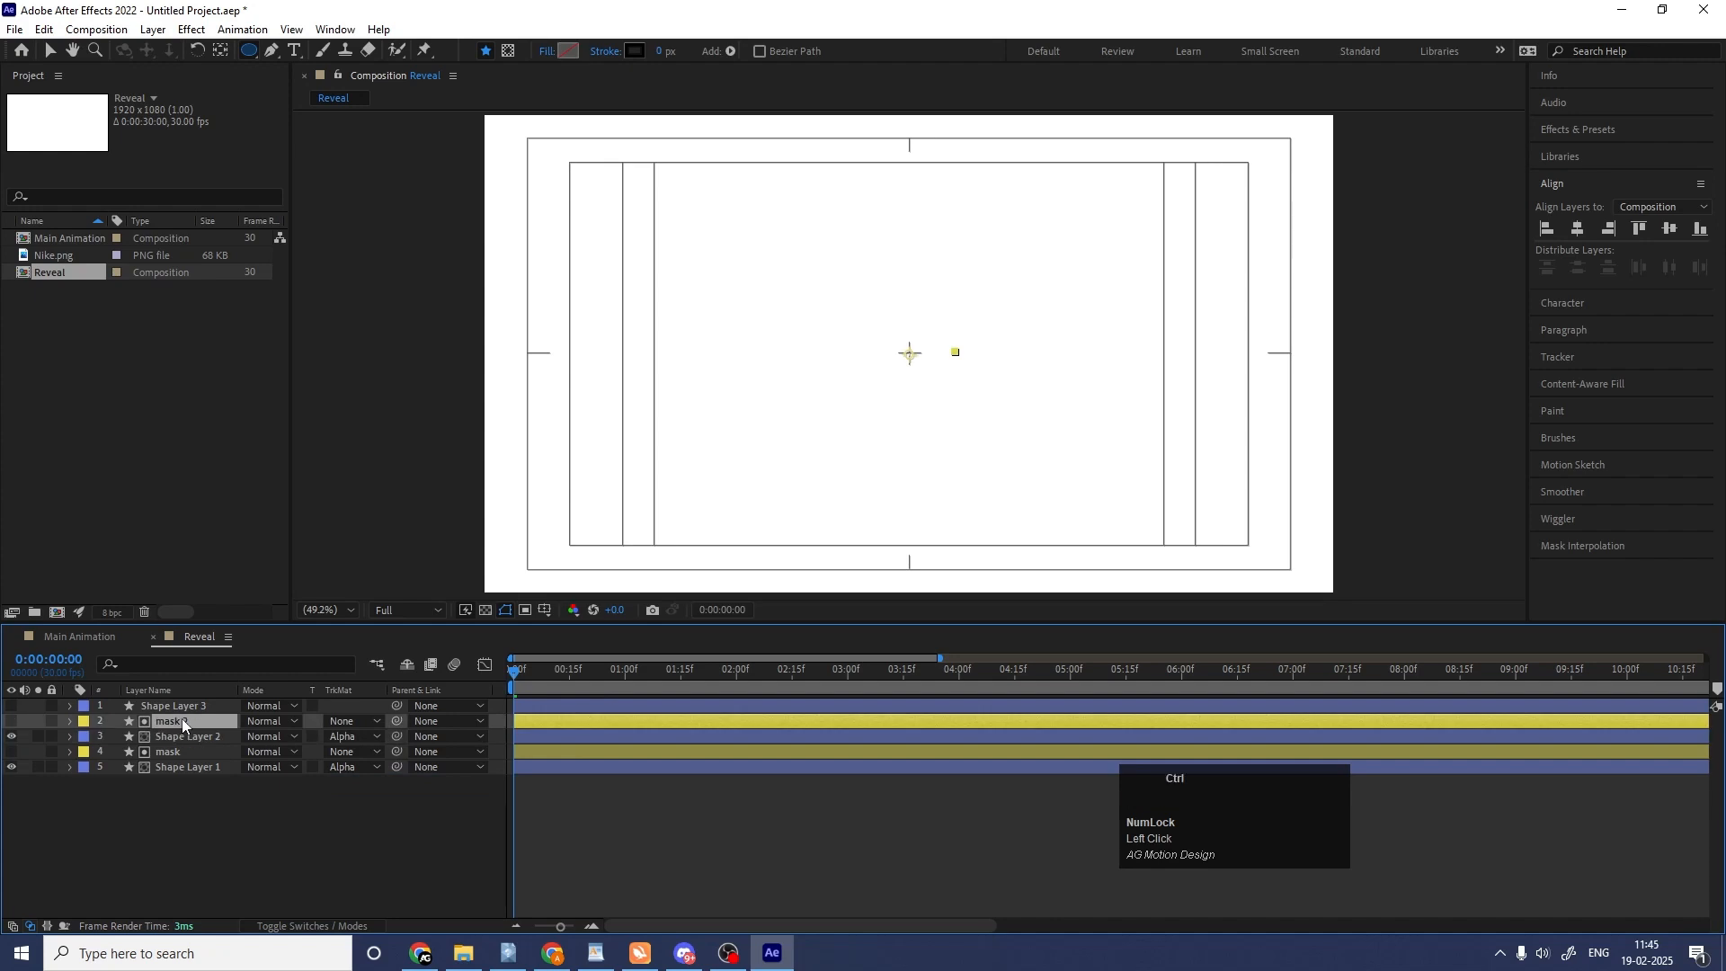
key(ctrl+d)
drag(182, 719, 164, 700)
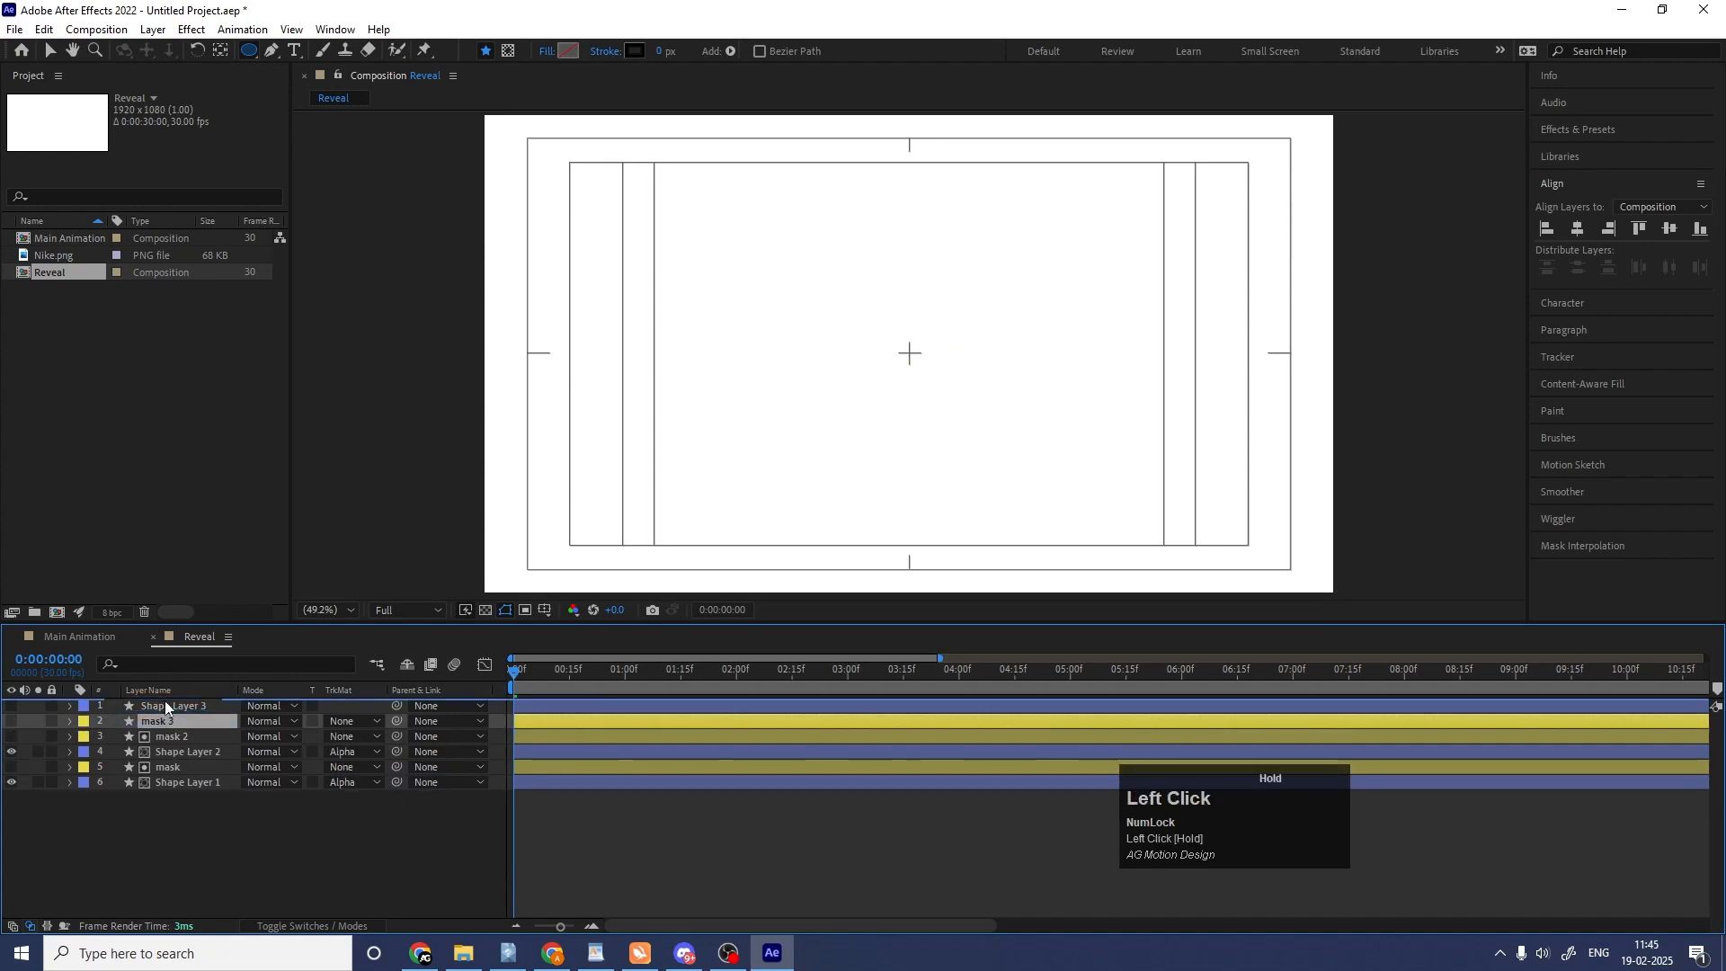
click(176, 723)
click(351, 722)
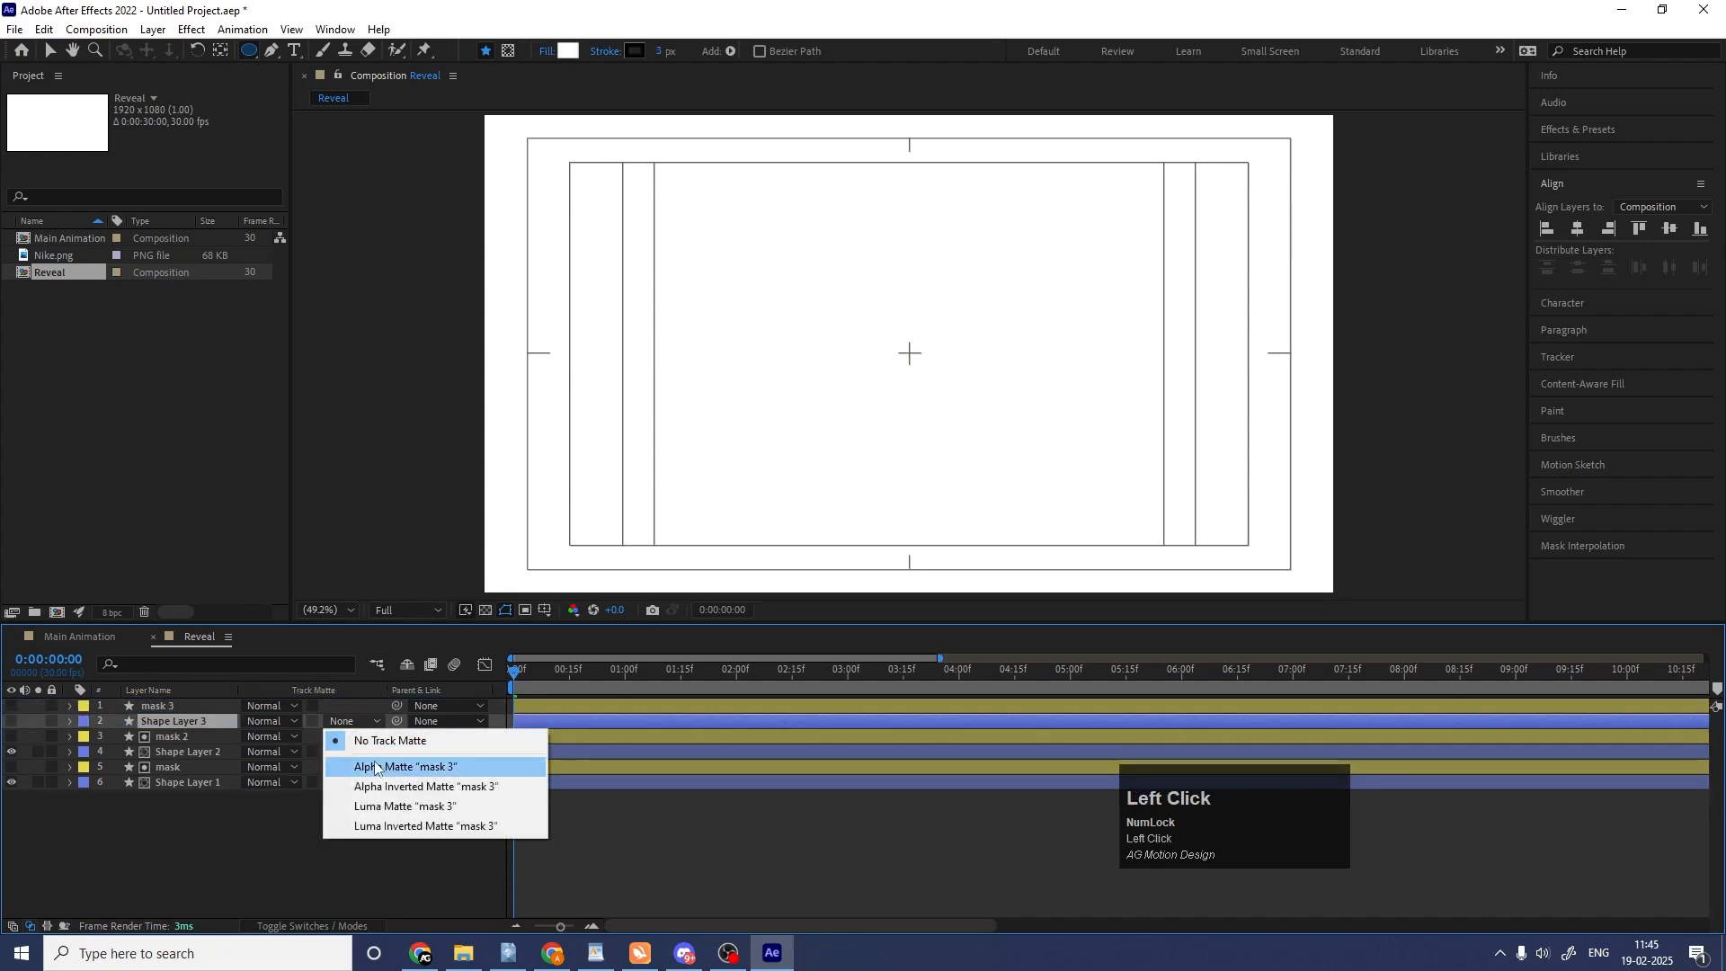
click(376, 769)
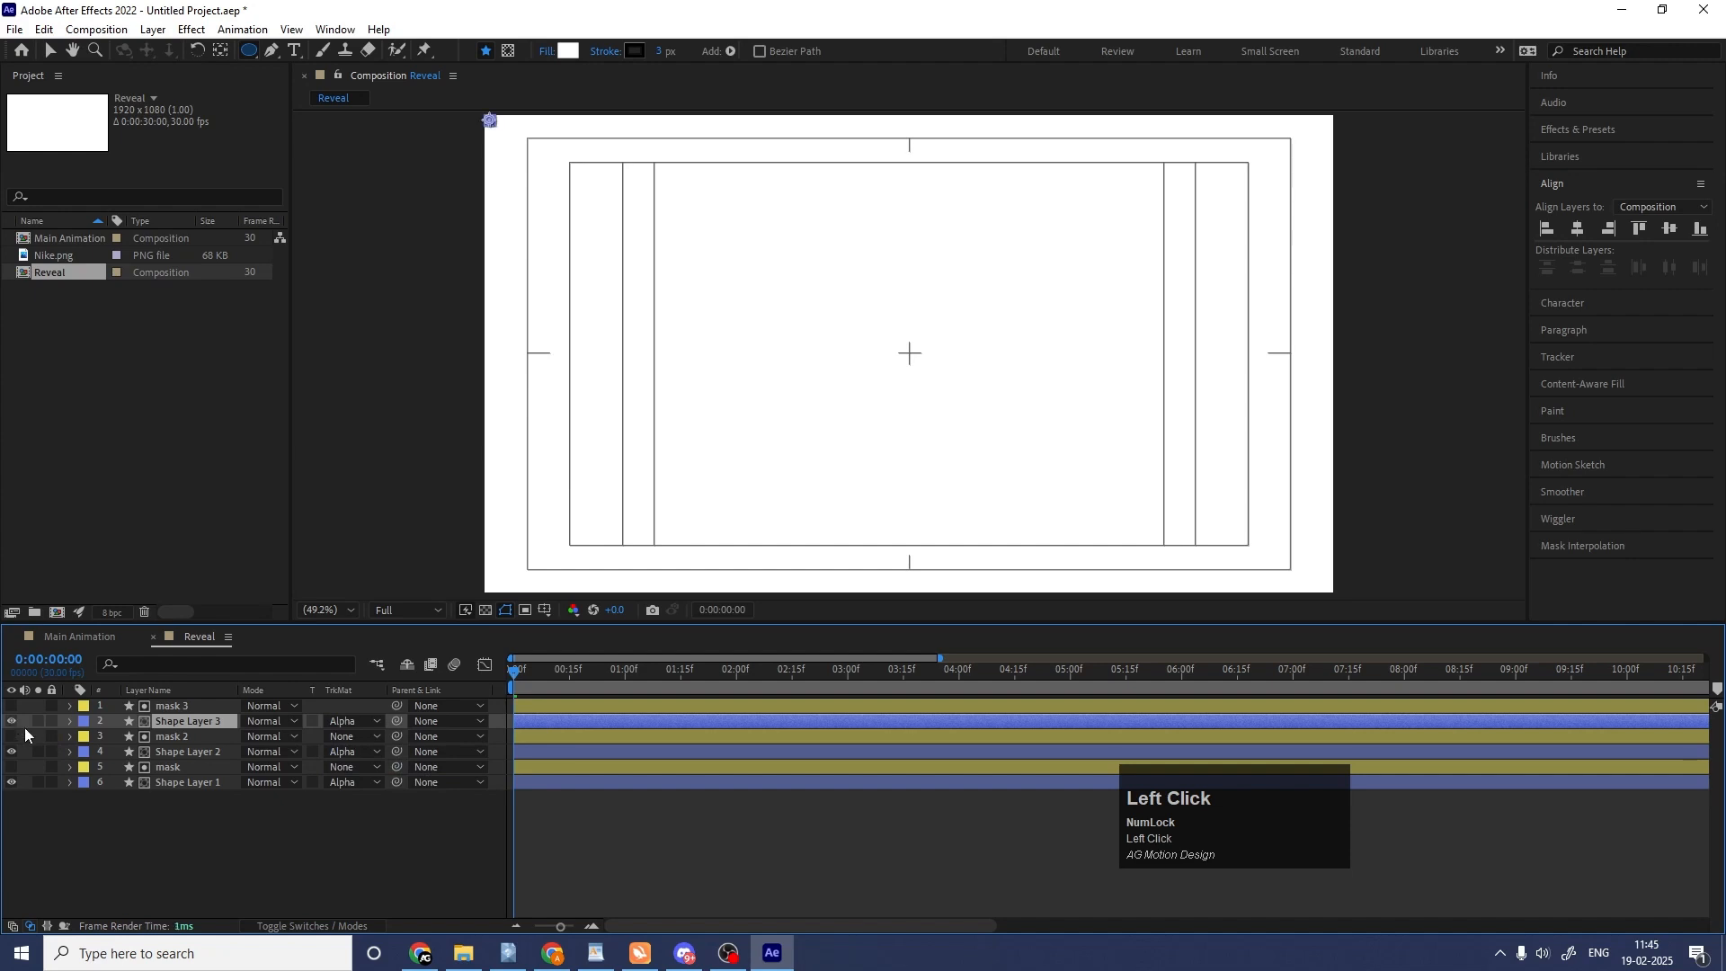
Shift mask 2 and Shape Layer 2 together so that both start at frame 10.
click(612, 808)
key(equal)
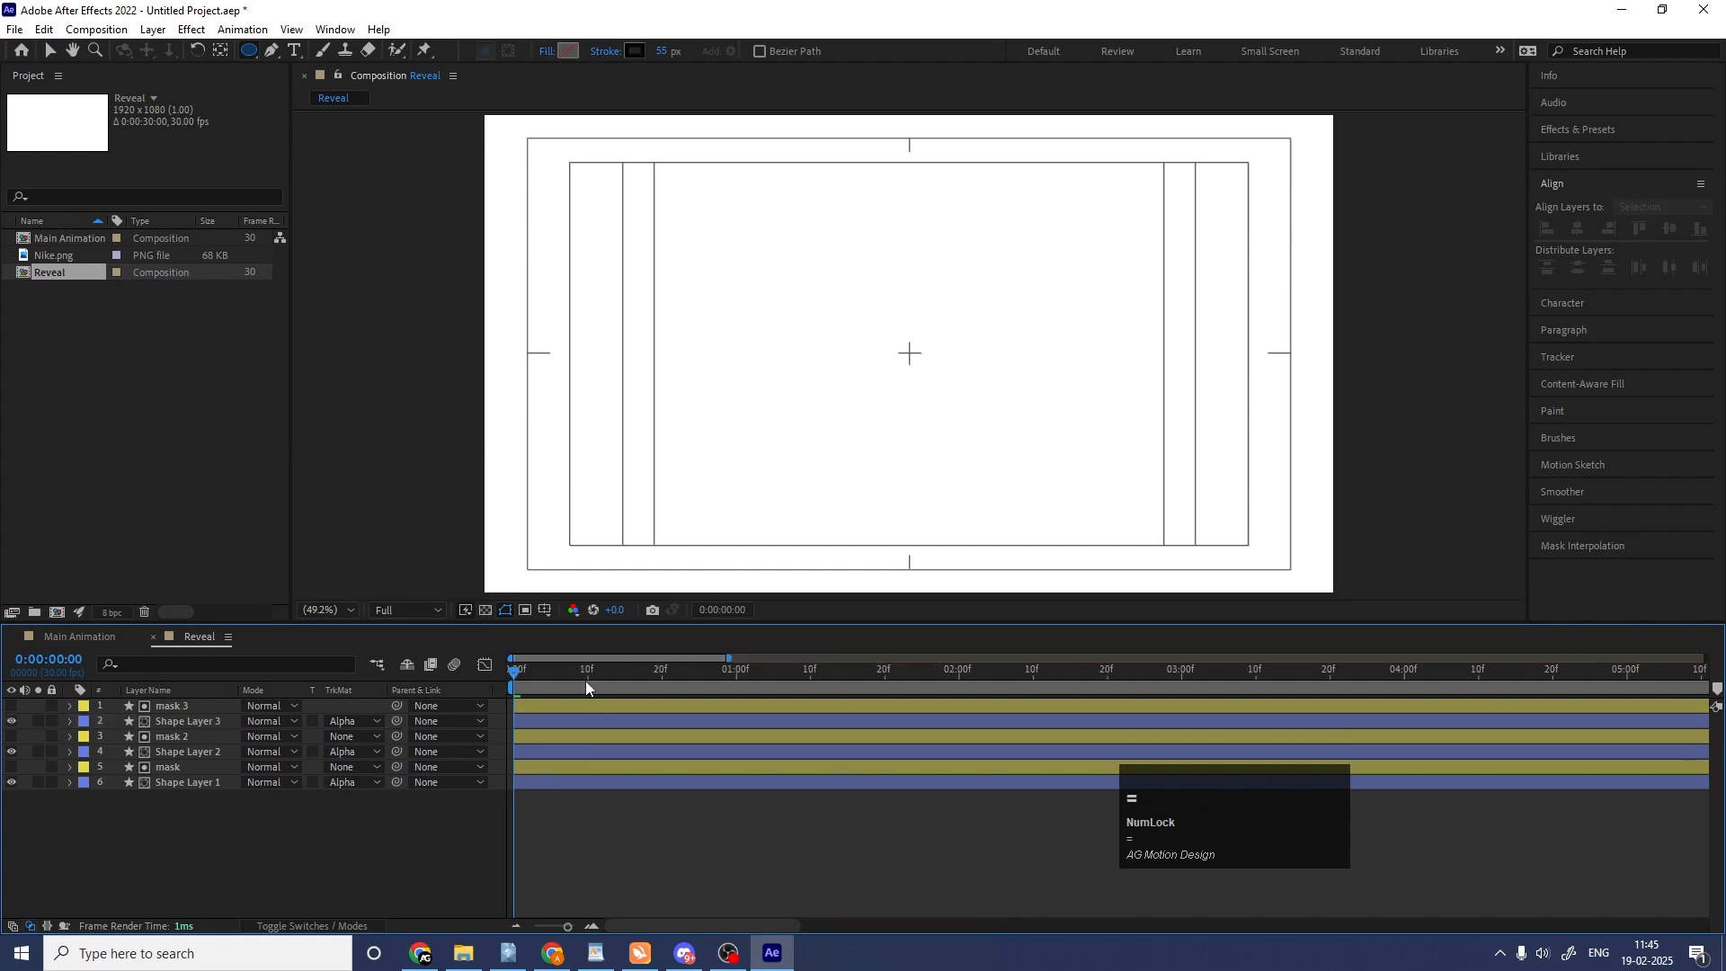
click(588, 681)
click(563, 752)
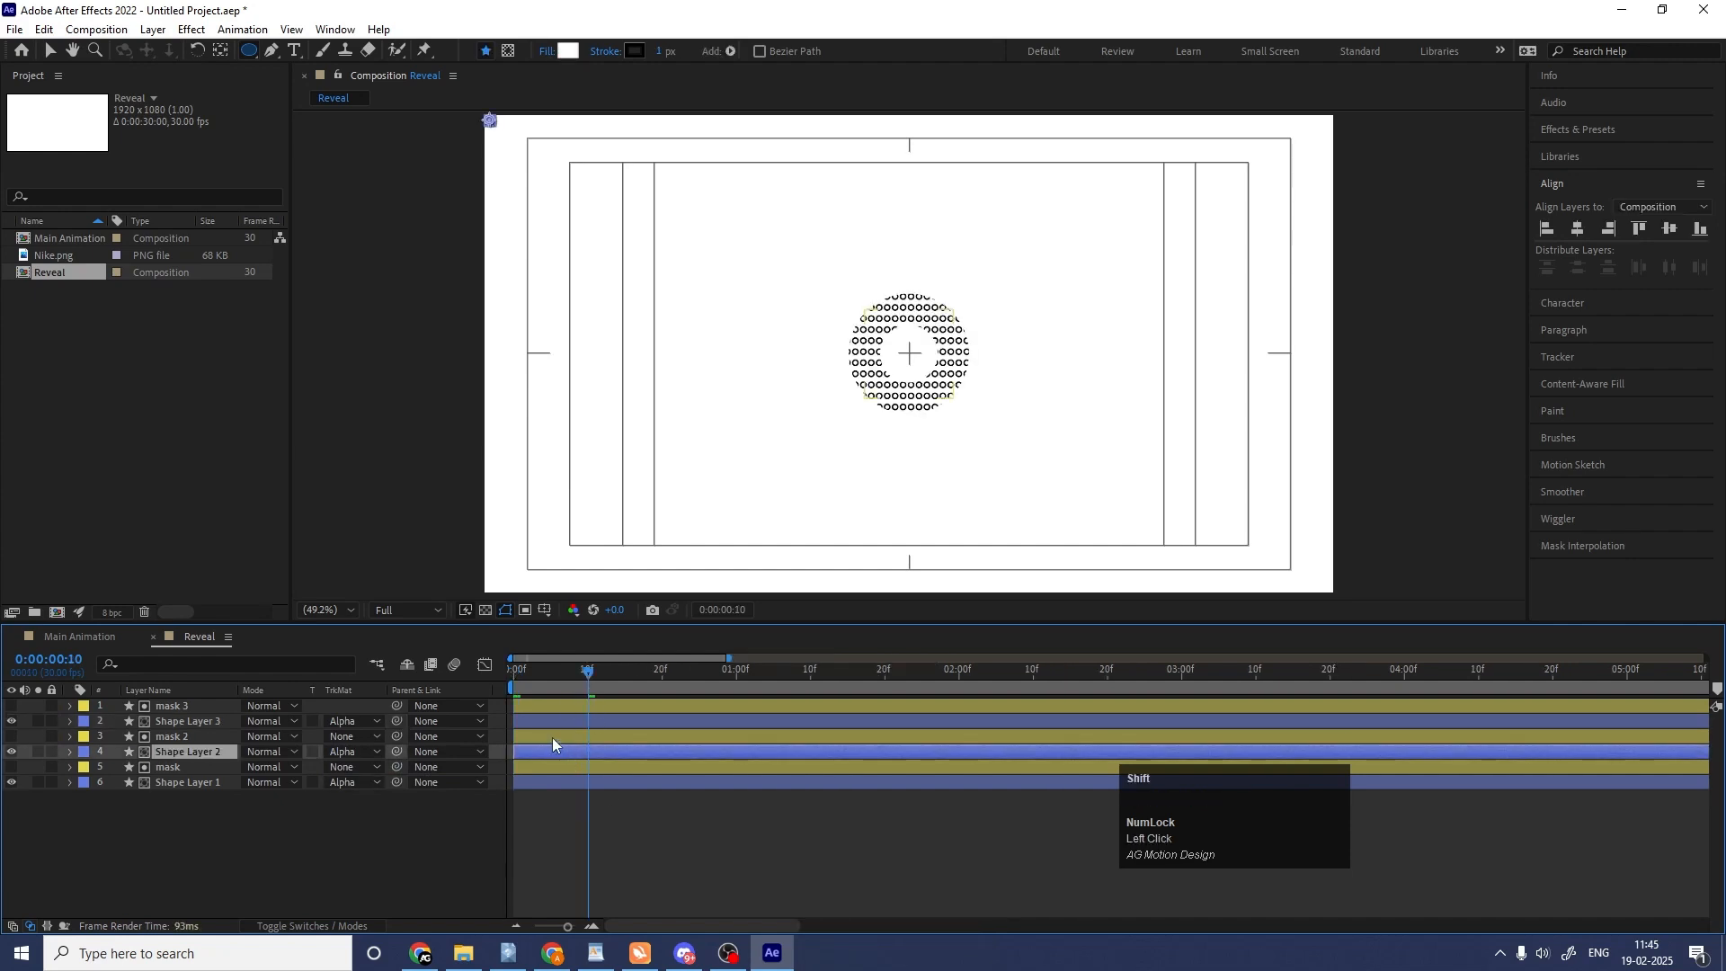
shift+click(551, 738)
drag(543, 731, 626, 745)
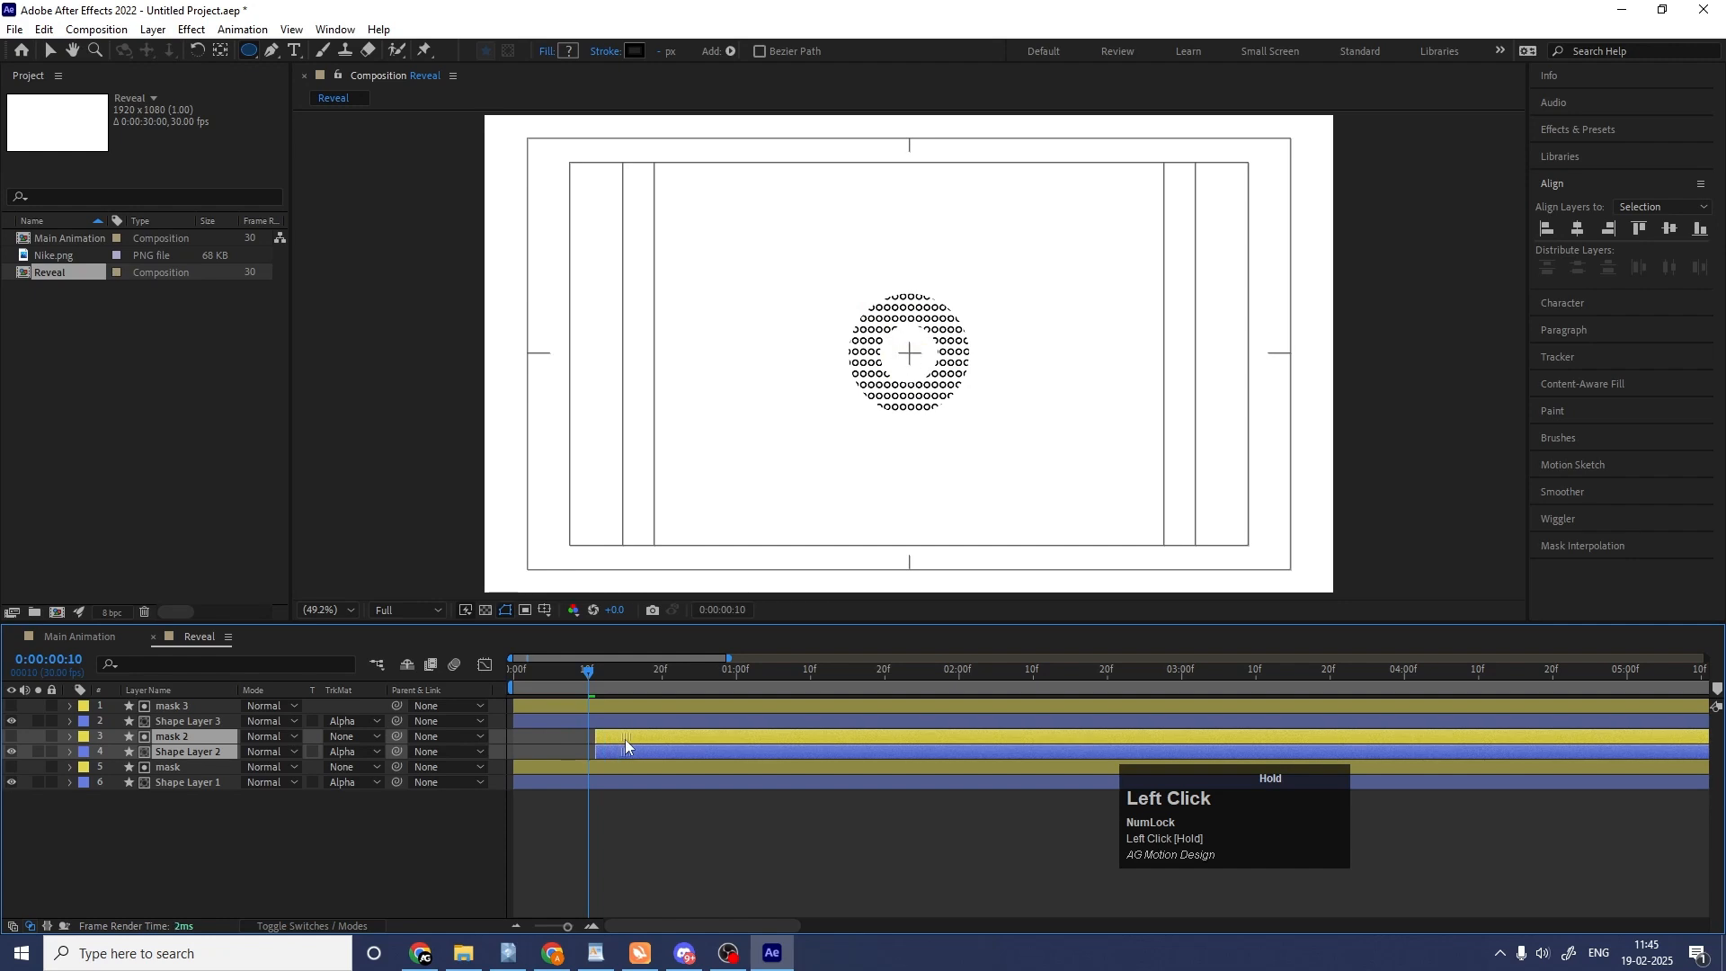
Shift mask 3 and Shape Layer 3 together to start at frame 20, and preview the staggered rings.
click(661, 671)
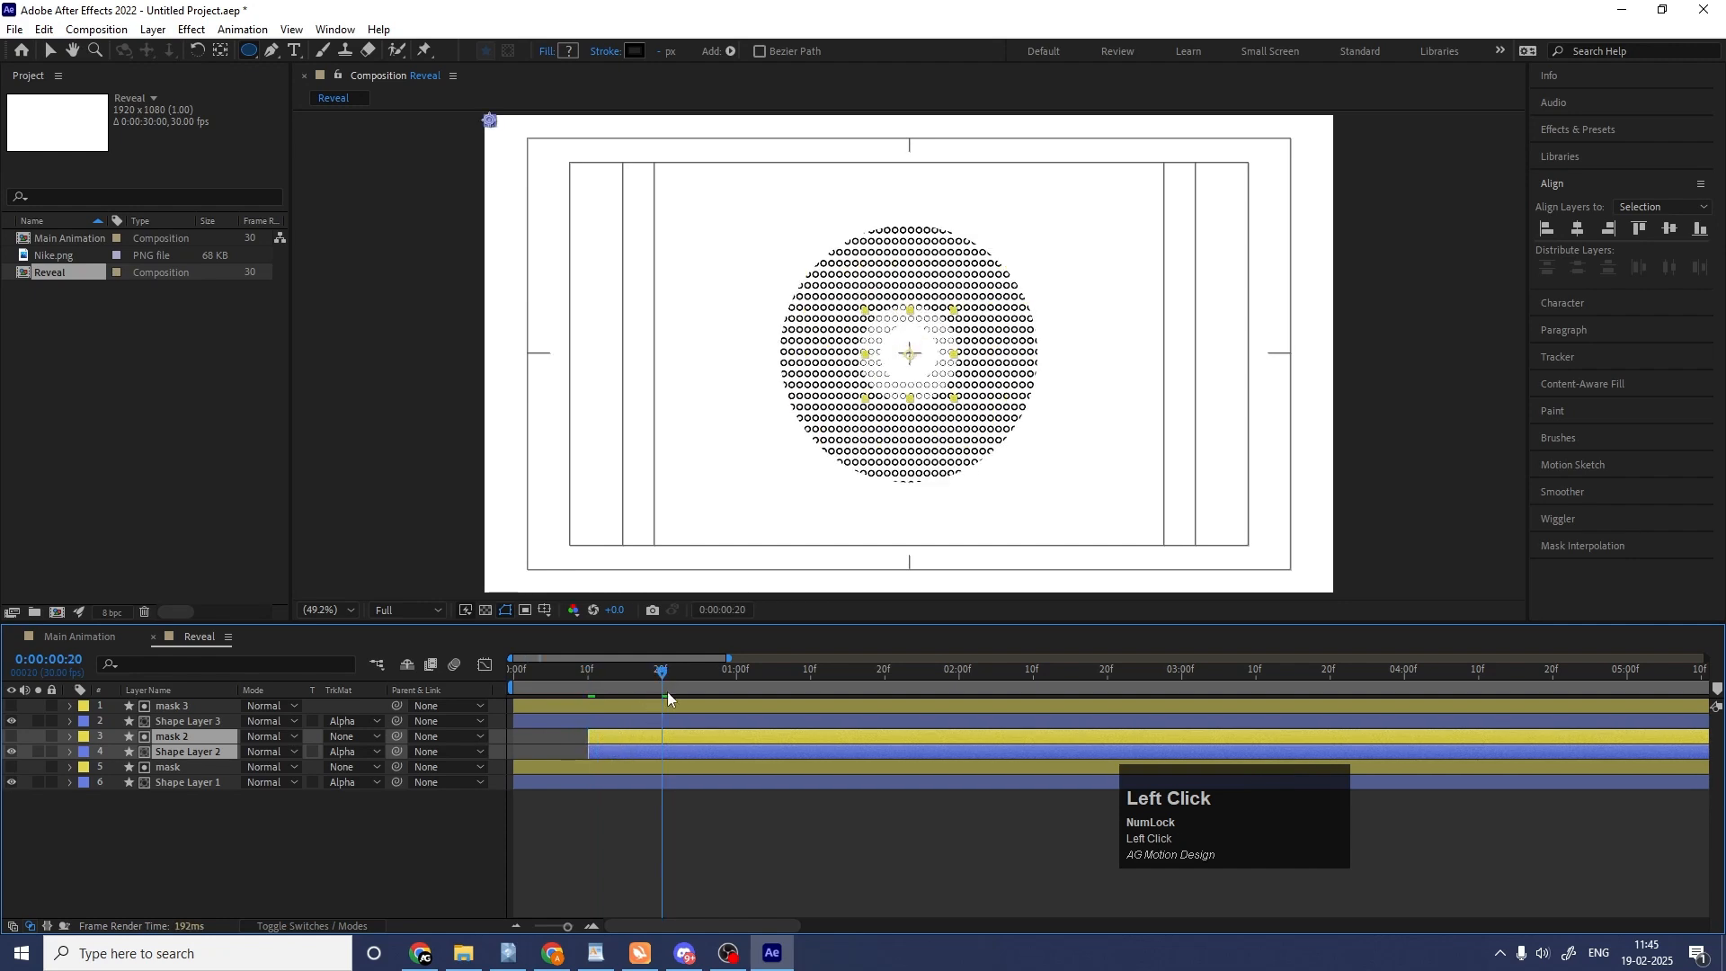
click(655, 721)
shift+click(645, 705)
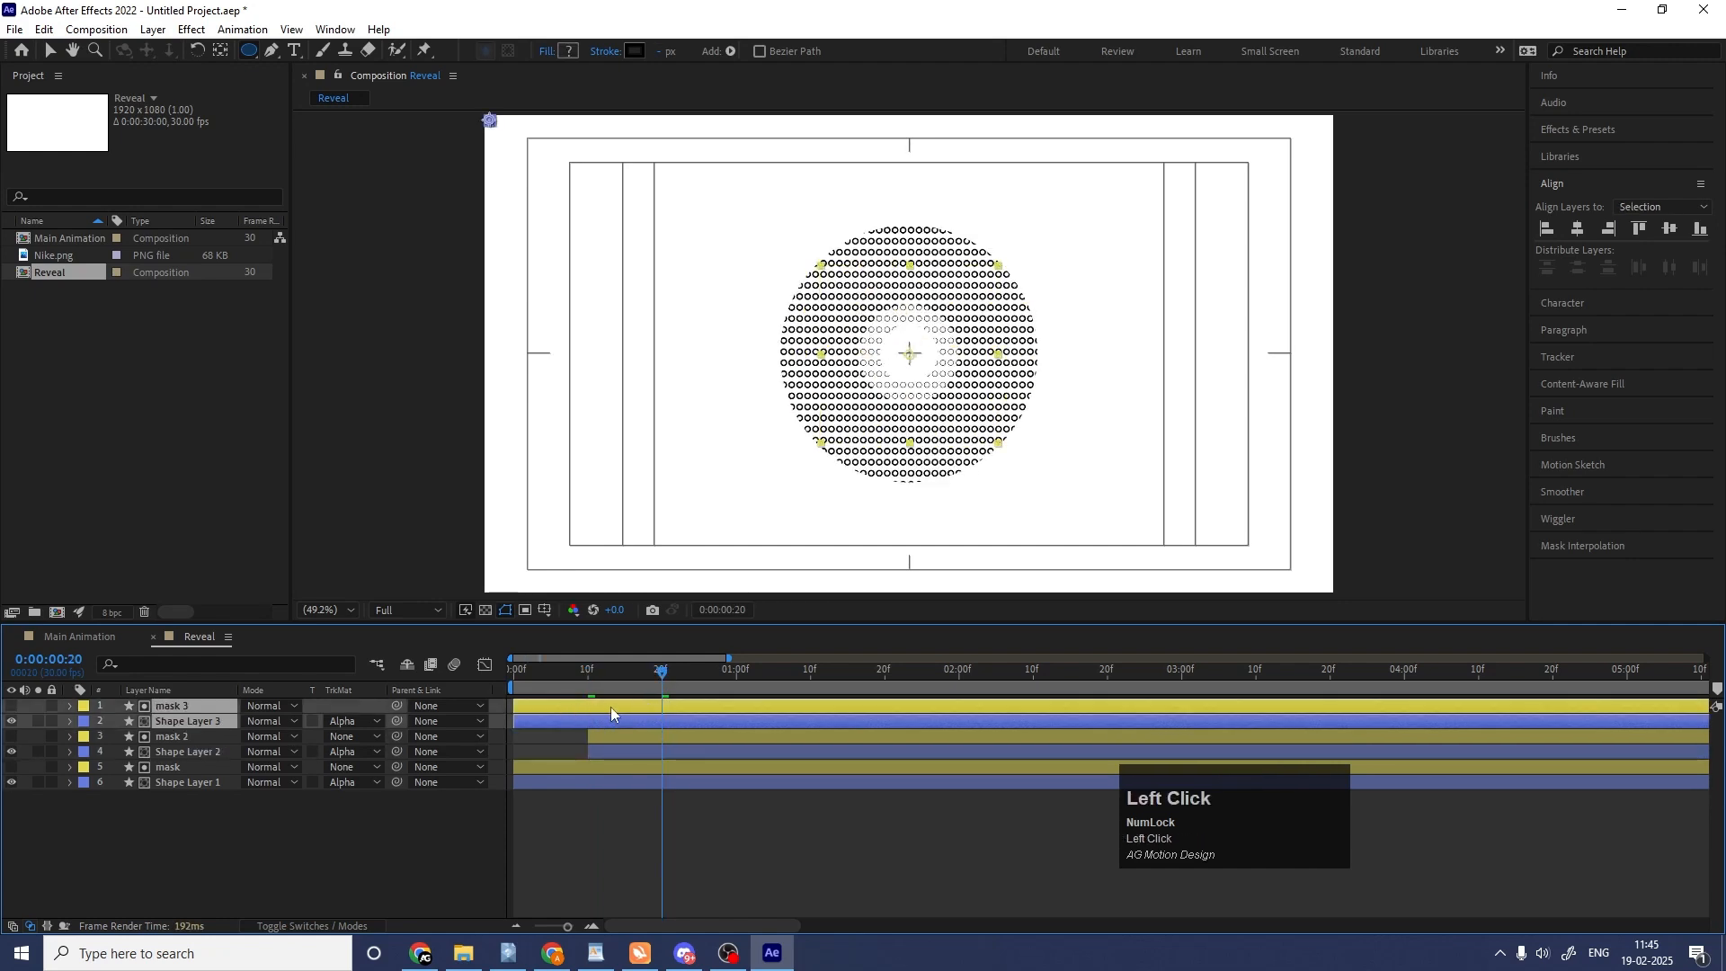
drag(611, 706, 710, 708)
key(space)
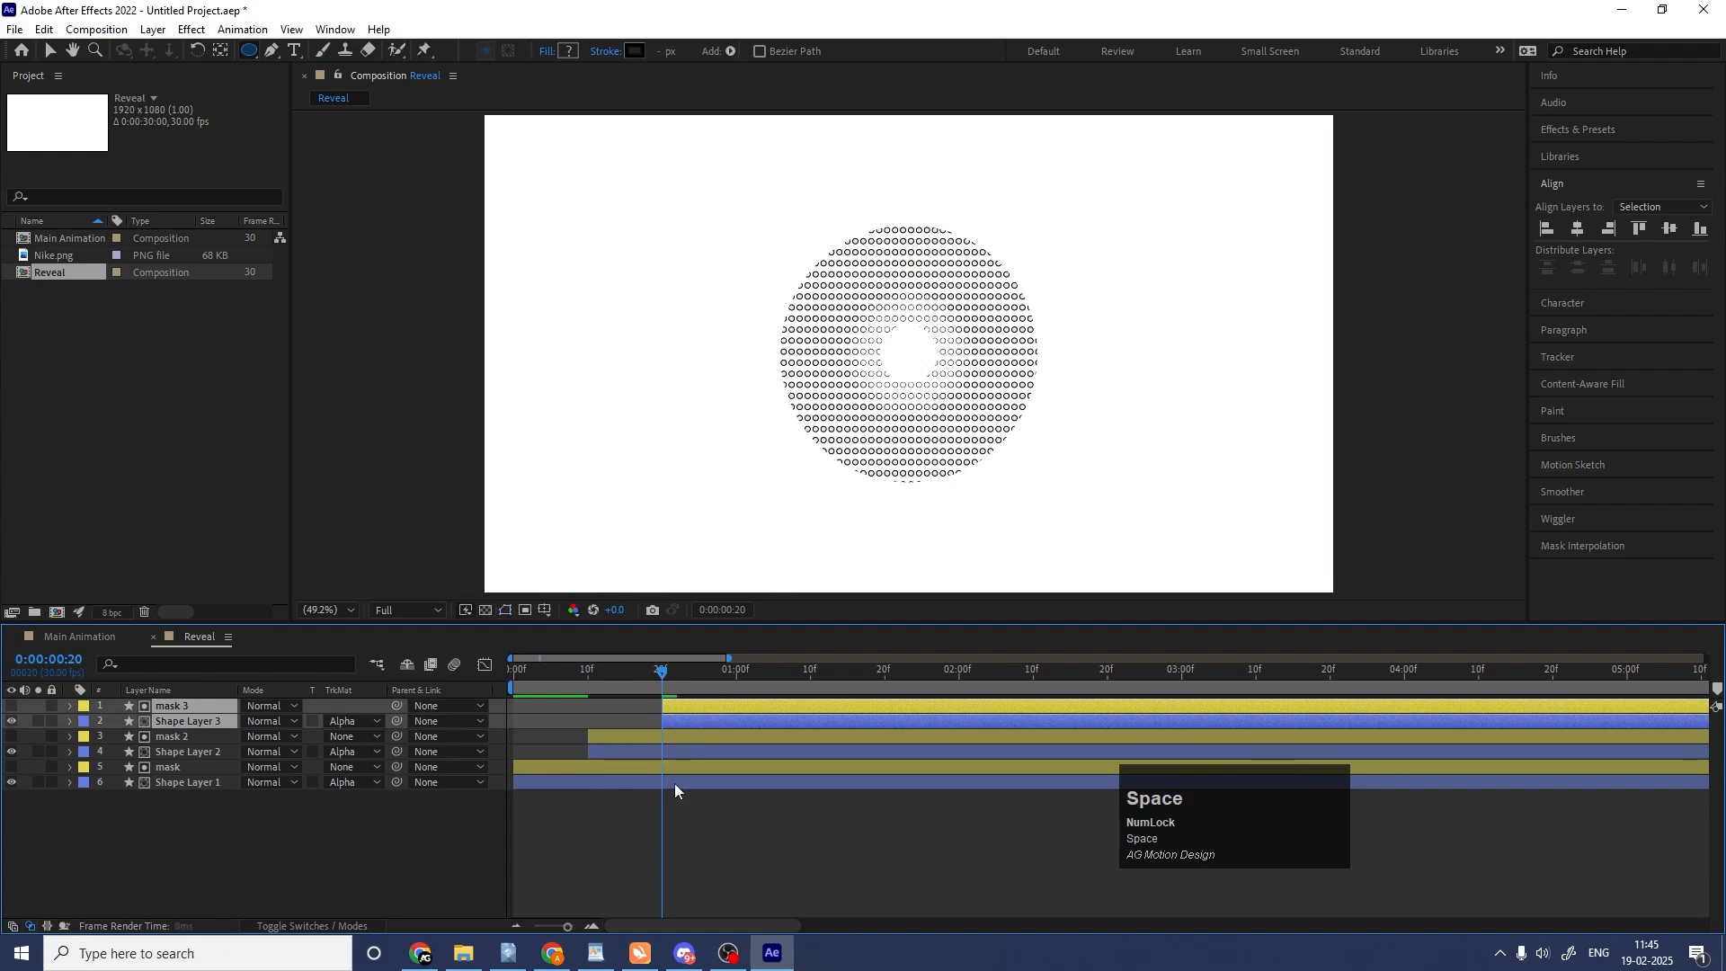
click(718, 832)
Lower the preview resolution to Quarter and play the ring reveal from the start.
click(419, 612)
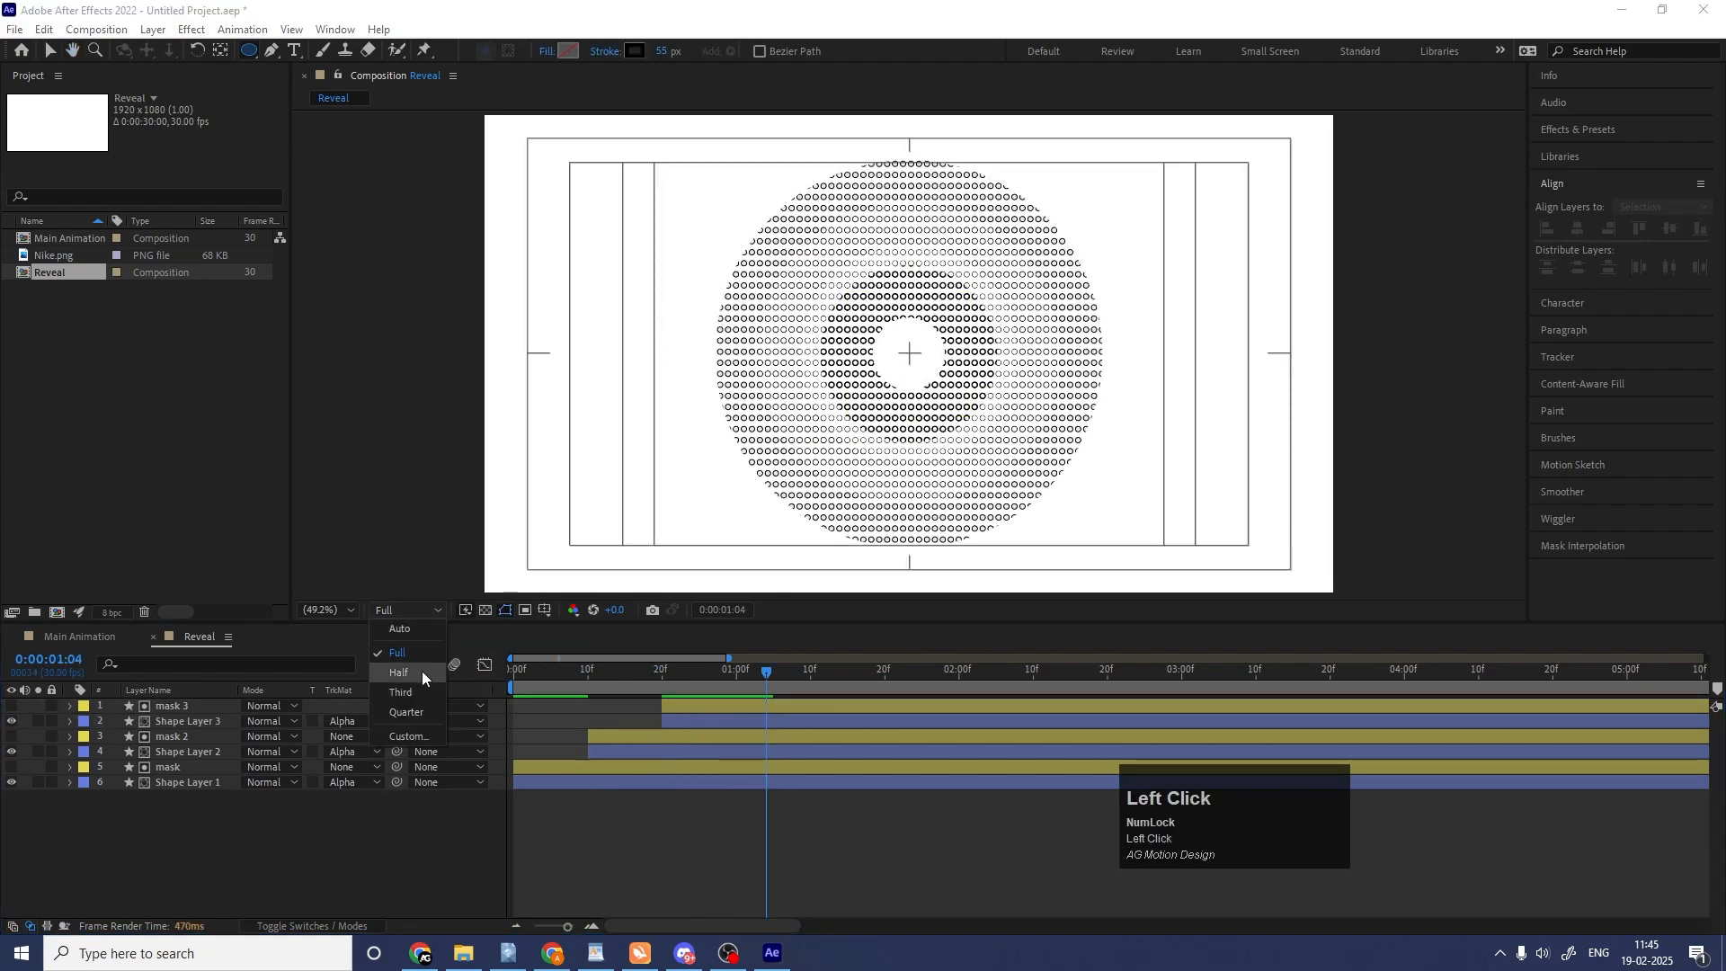
click(407, 712)
drag(564, 685, 404, 684)
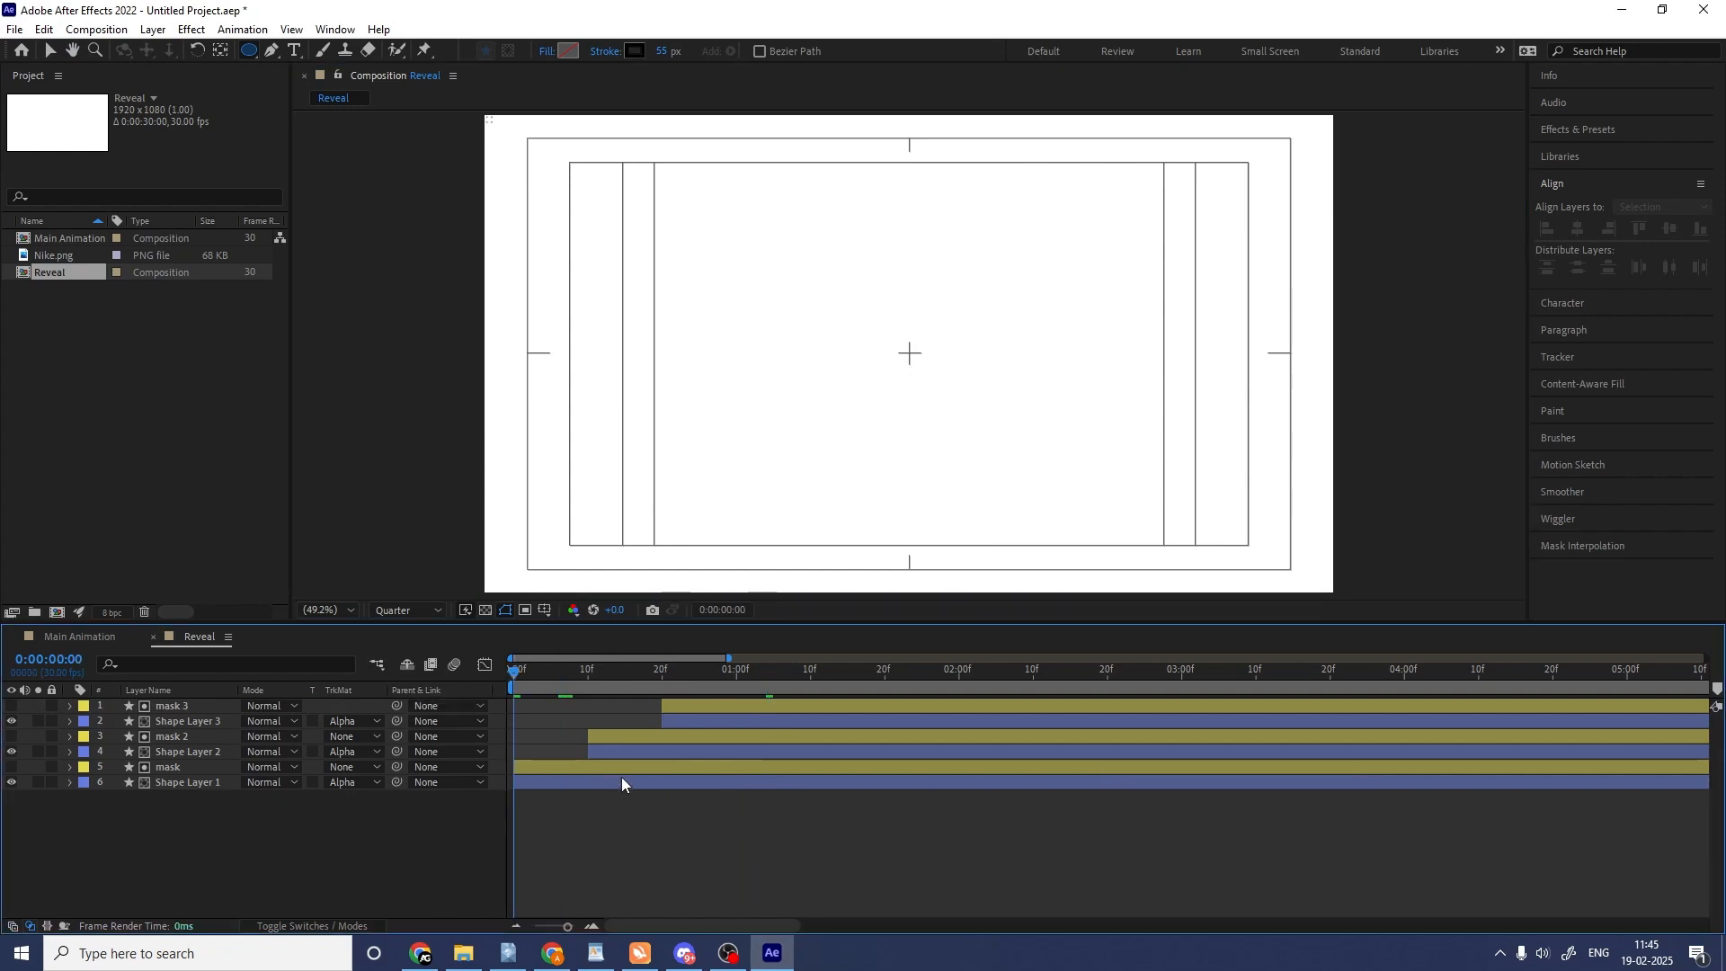
key(space)
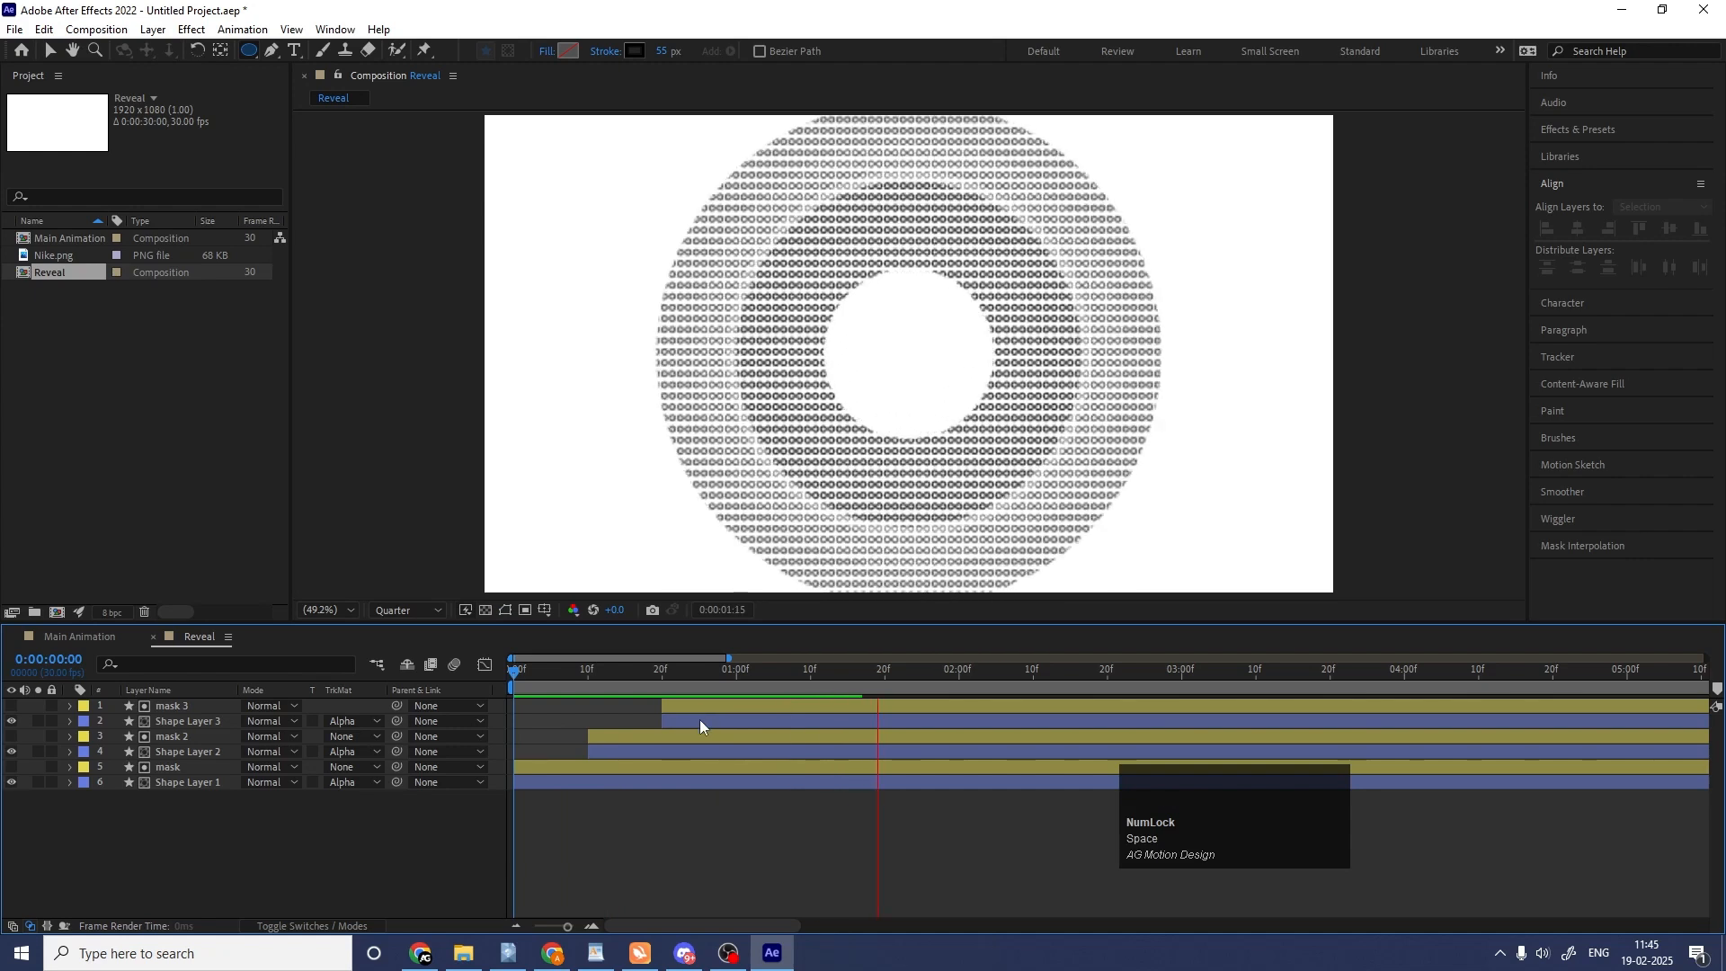
key(space)
click(665, 834)
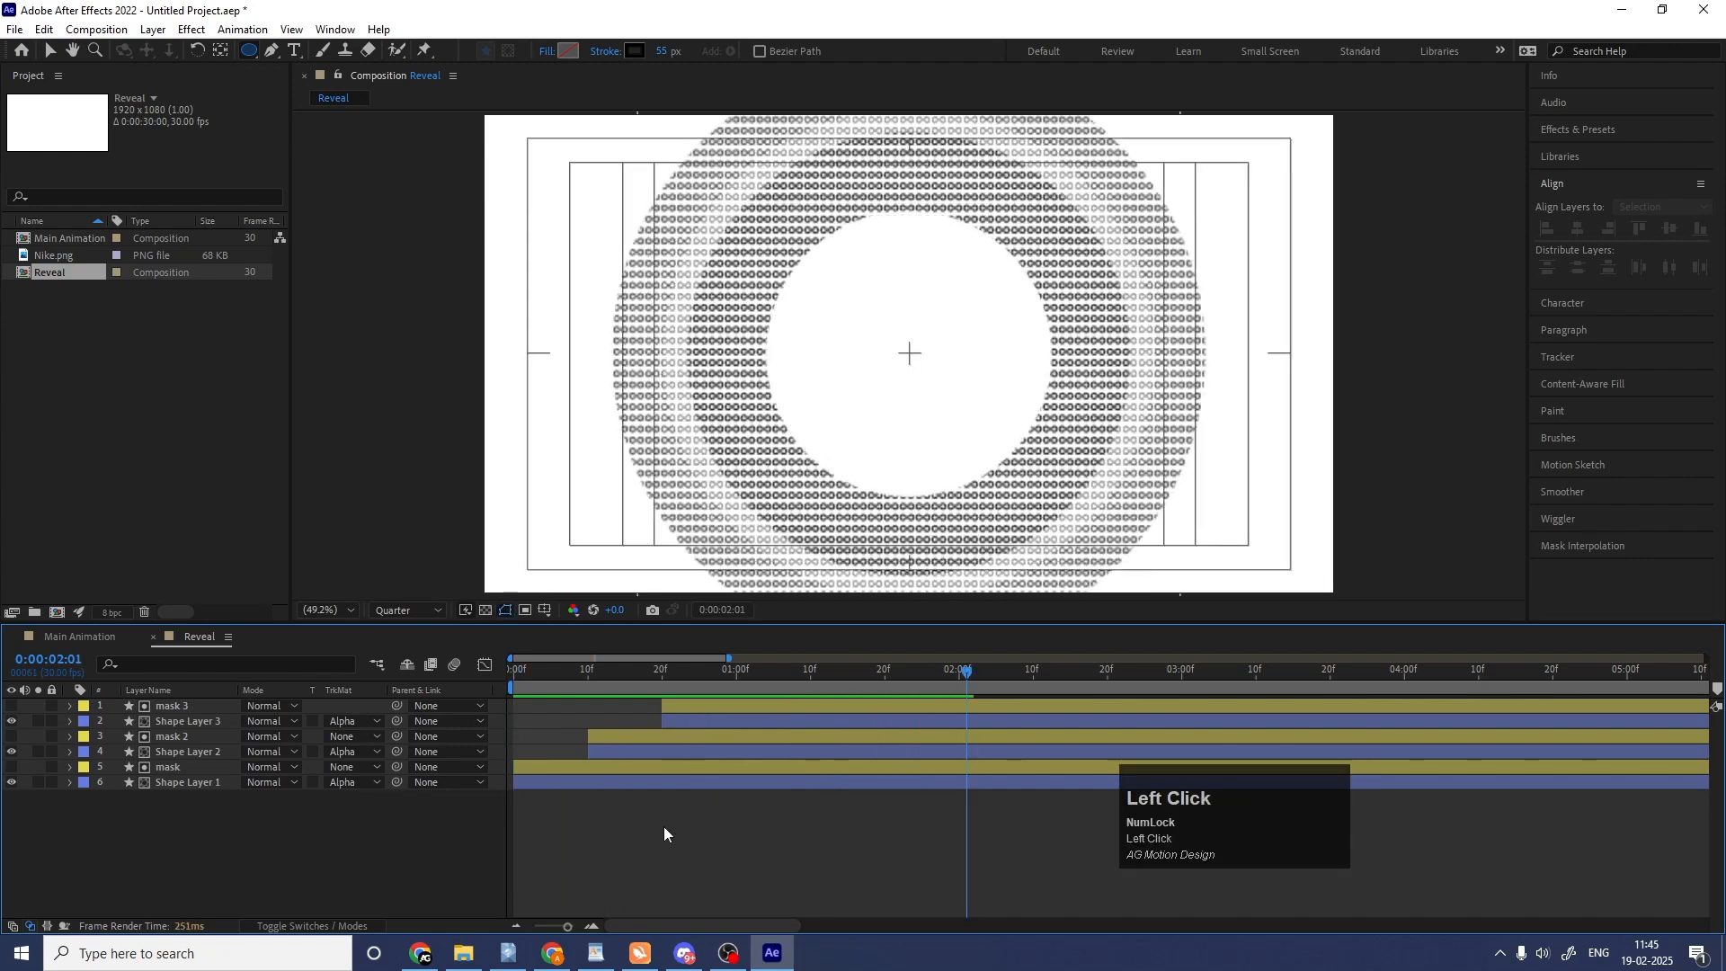
Duplicate mask 3 as the uppermost layer, move the copy's start to frame 0 and make it visible.
click(205, 708)
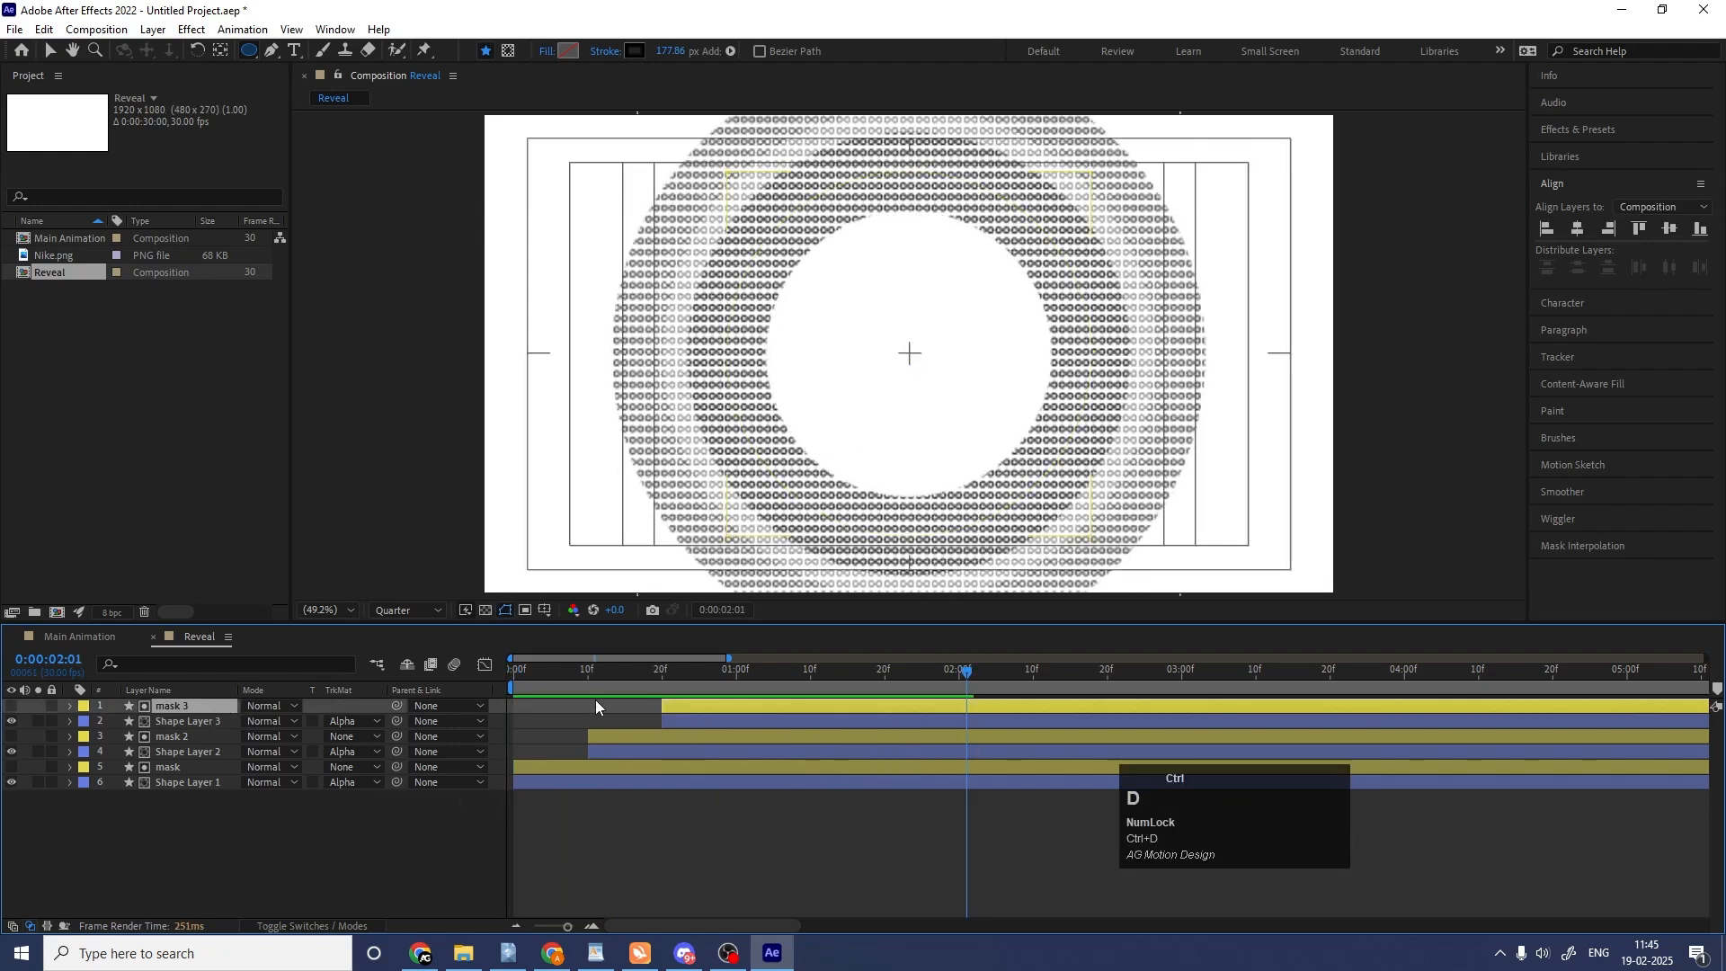
key(ctrl+d)
drag(626, 690, 451, 672)
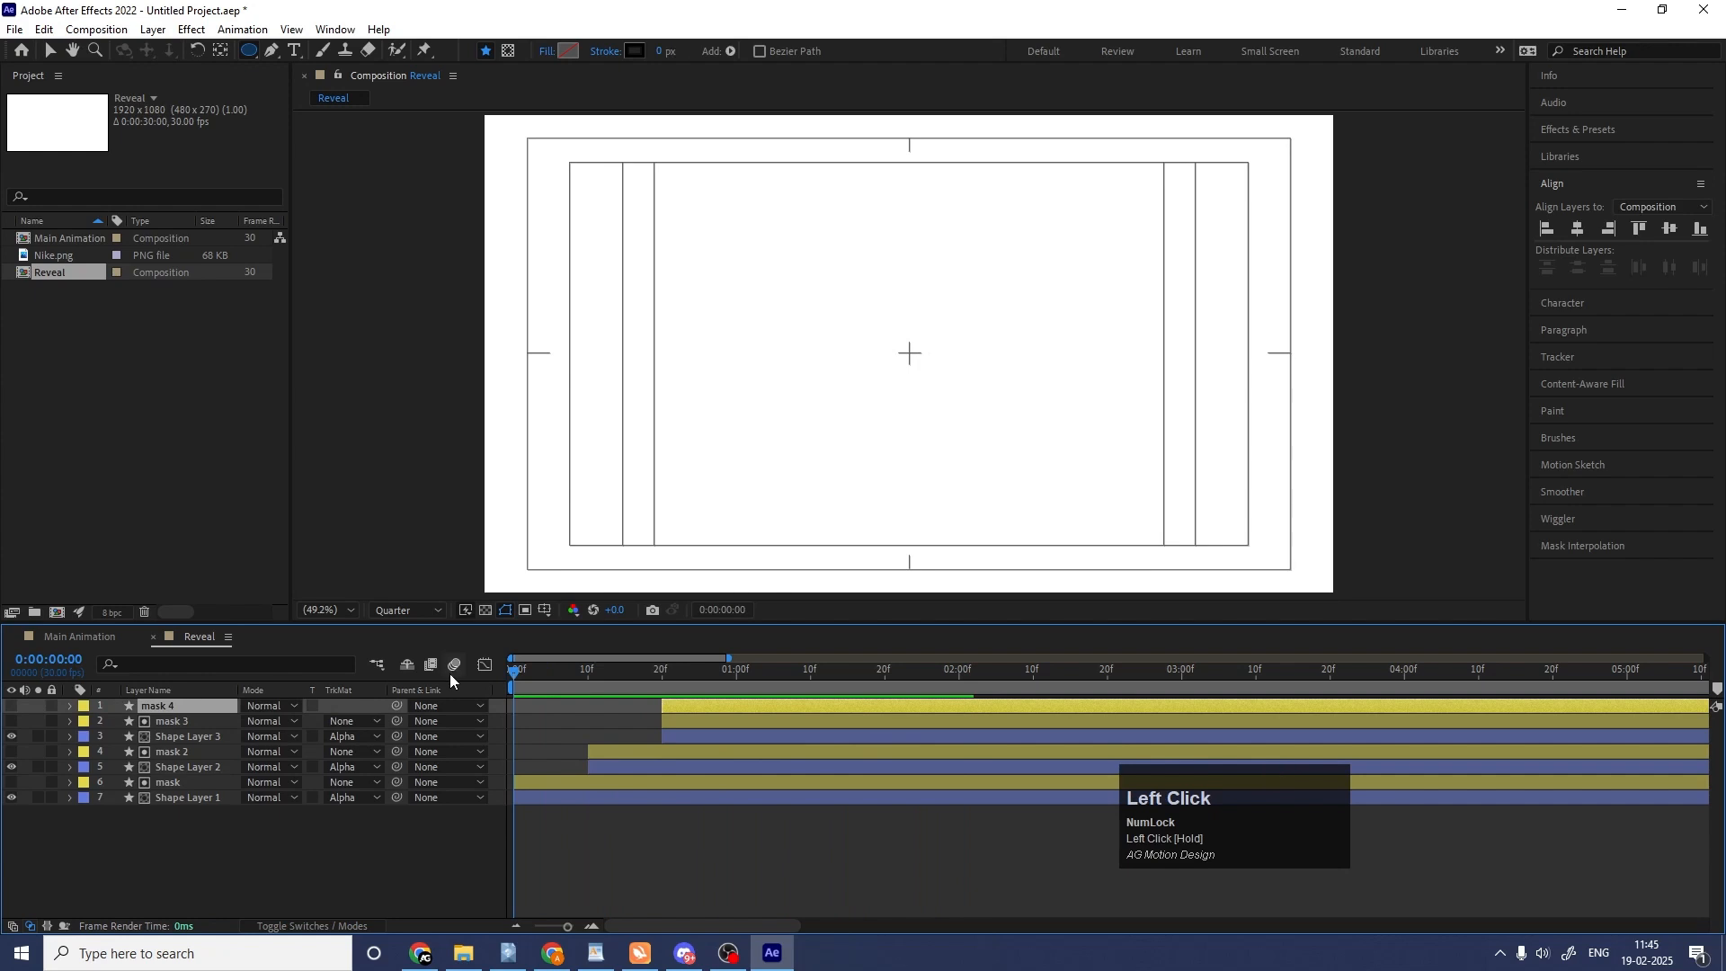
key([)
click(12, 708)
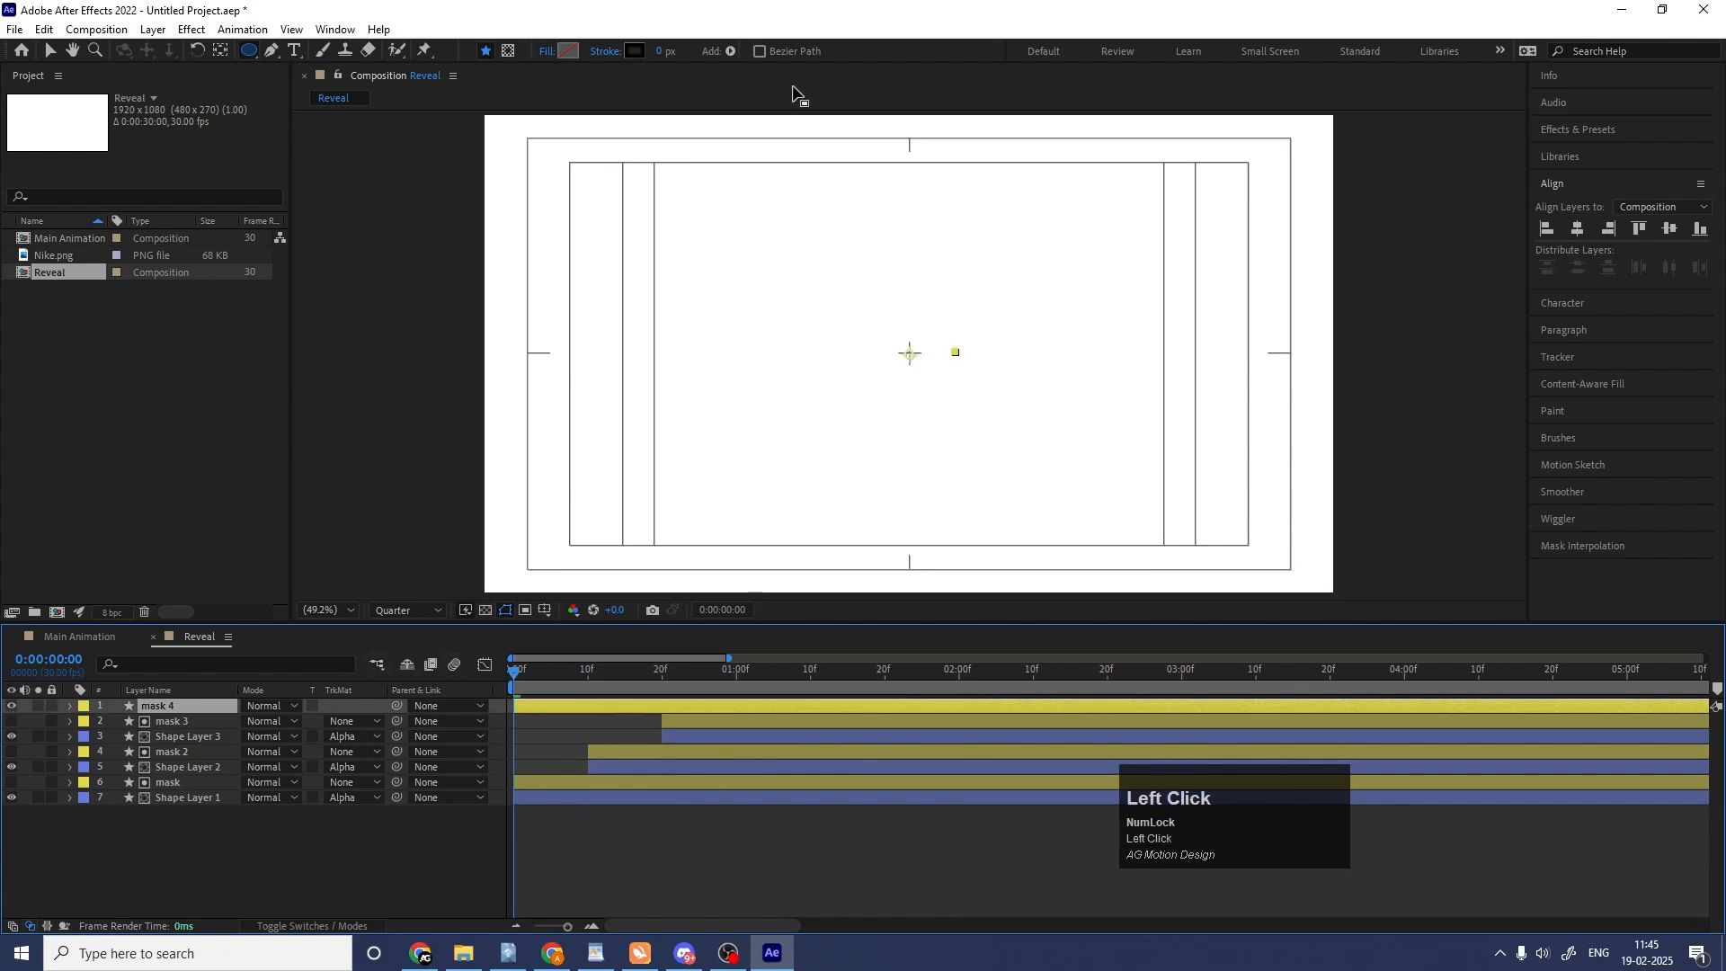
Set the stroke colour of mask 4 to white (FFFFFF) and preview the ring.
click(635, 51)
text(ffffff)
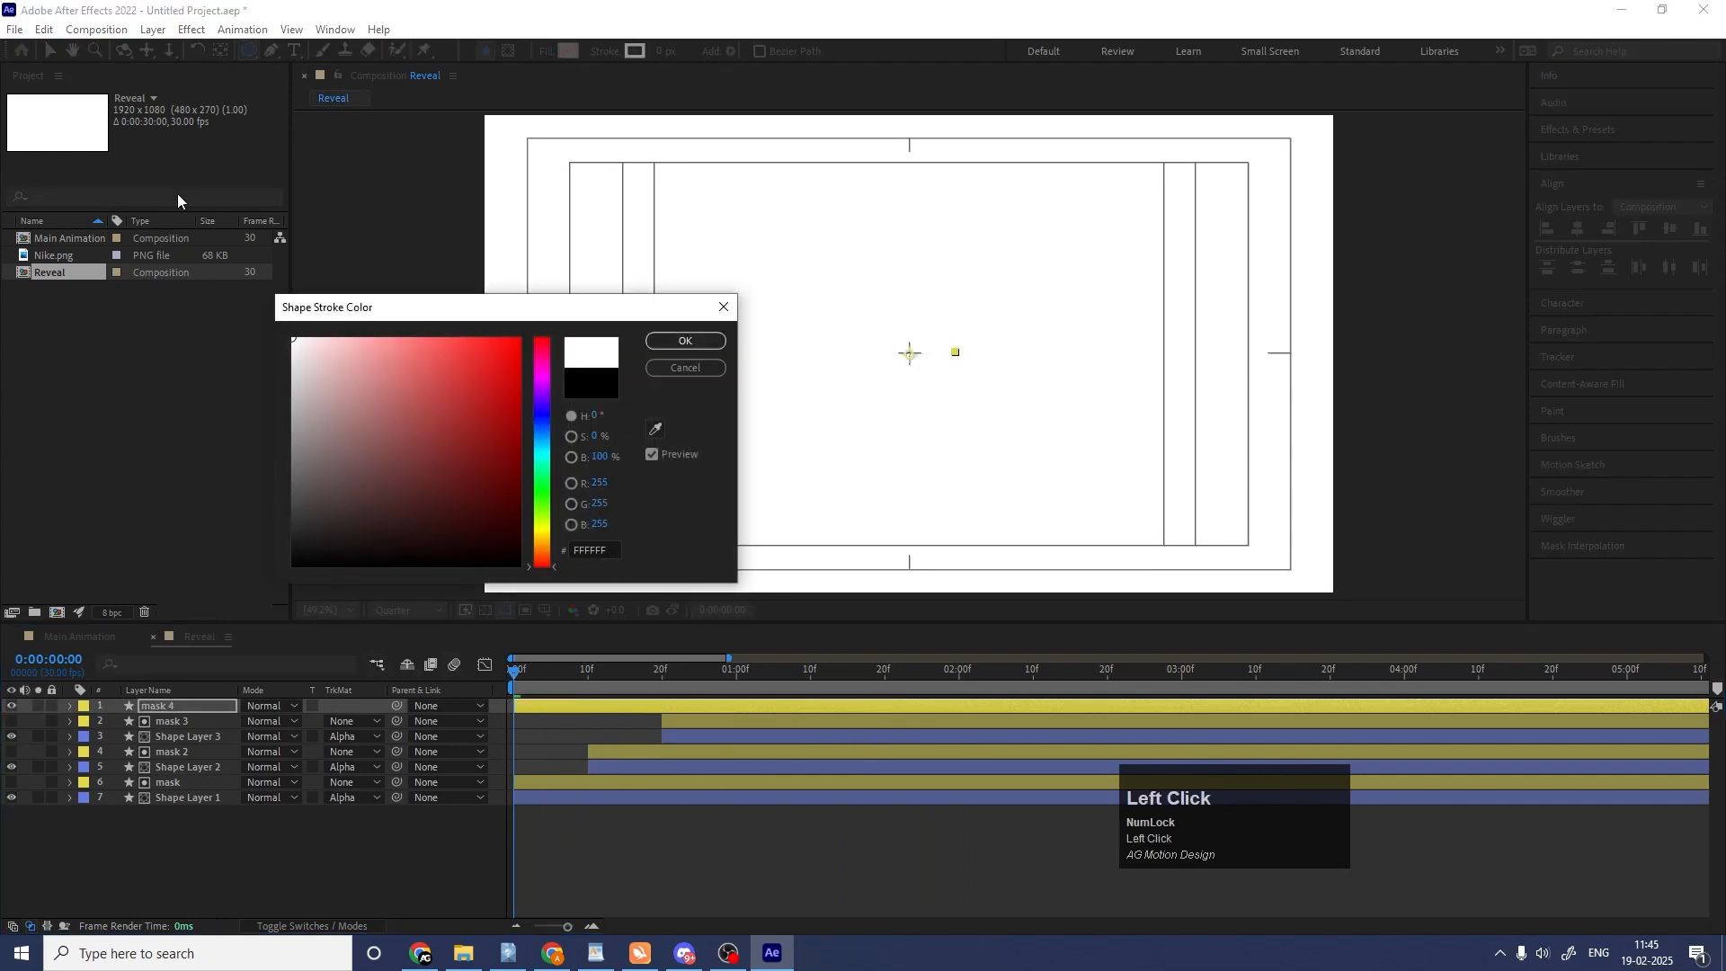
key(Return)
key(space)
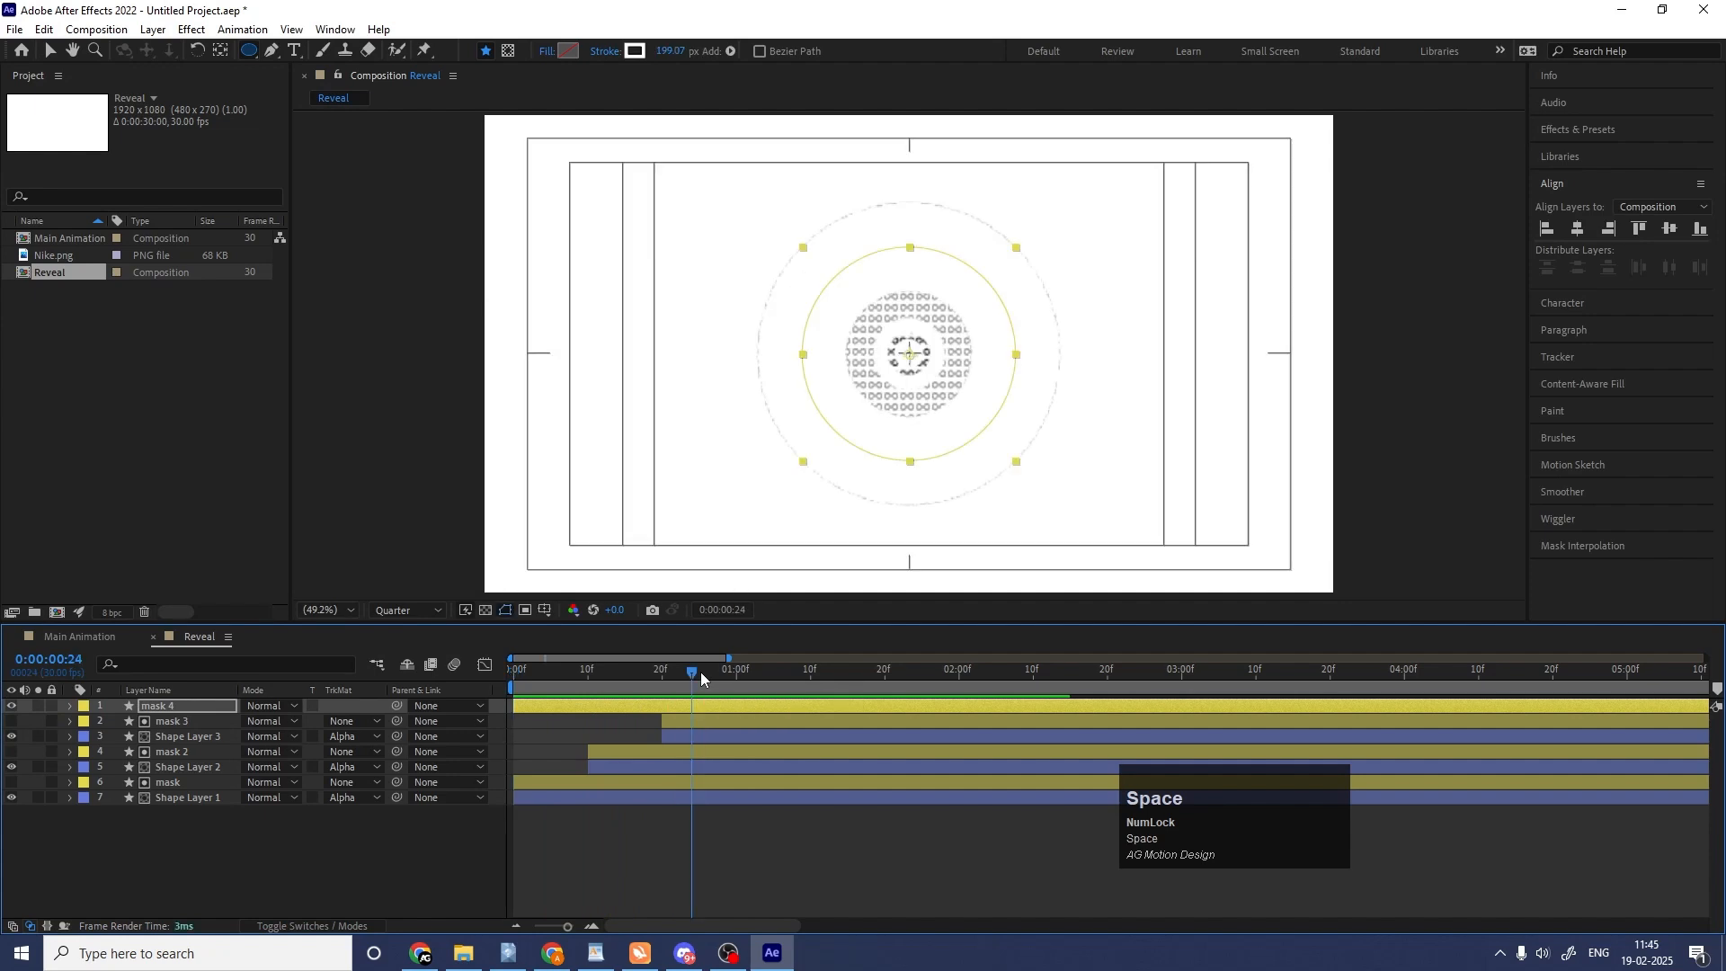
Set the stroke width of mask 4 to 20 at its 25-frame keyframe and preview the thin white ring.
key(u)
key(k)
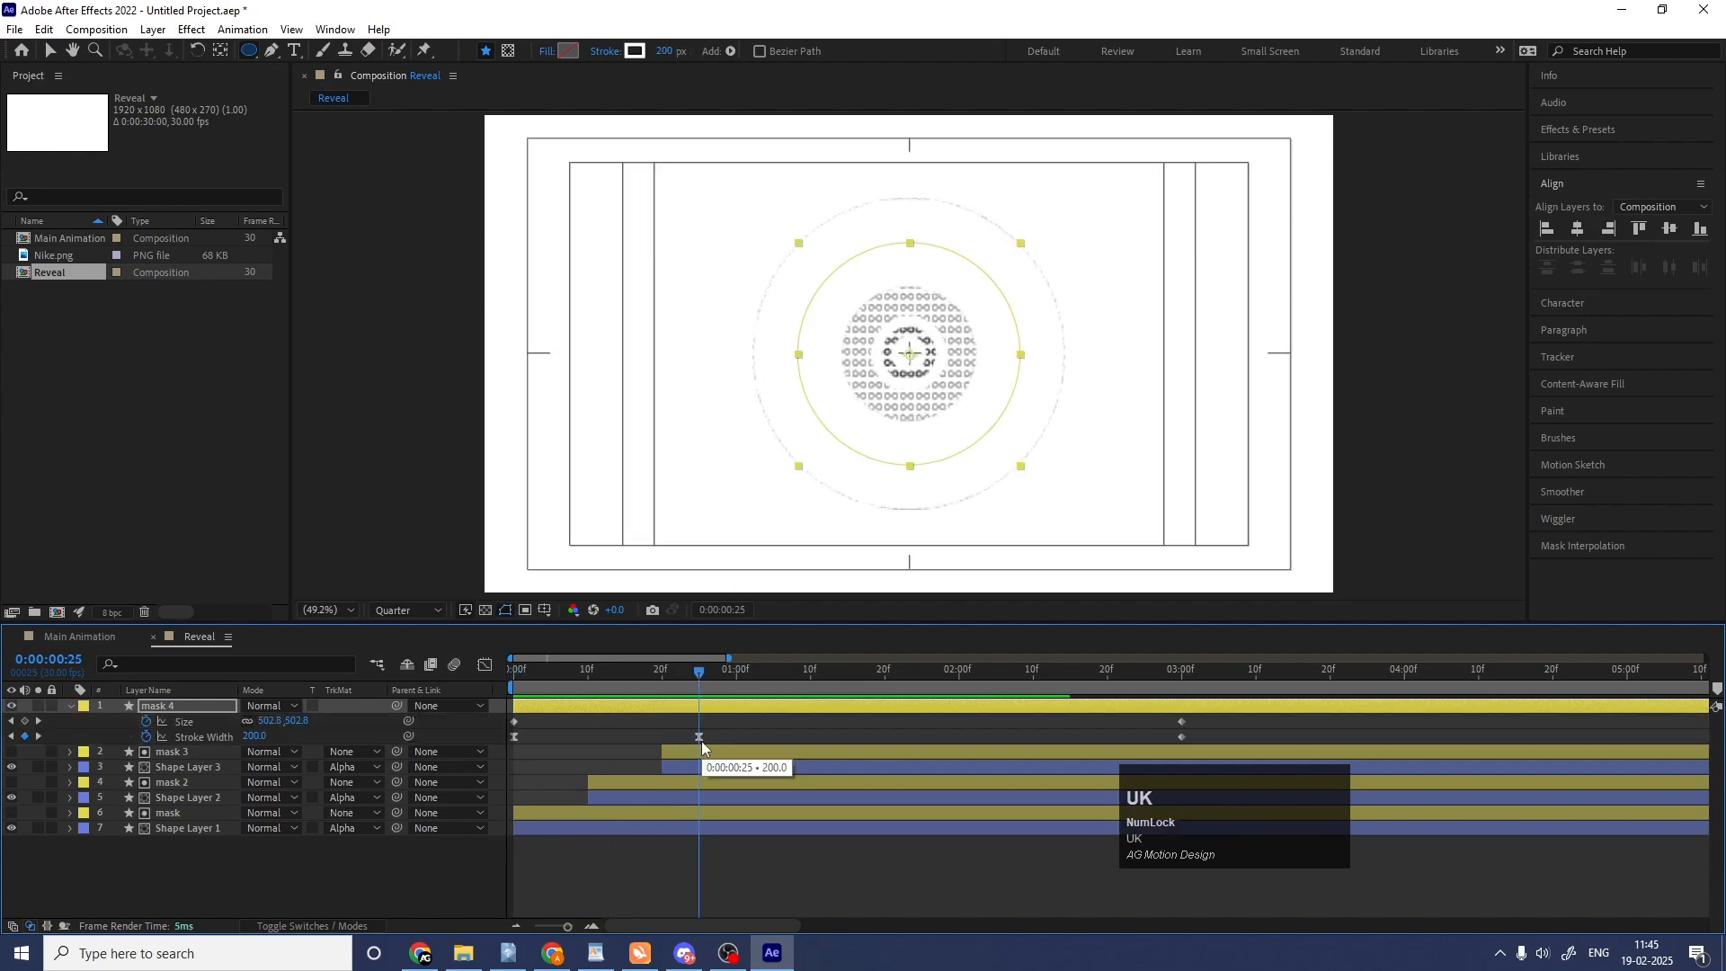
click(269, 743)
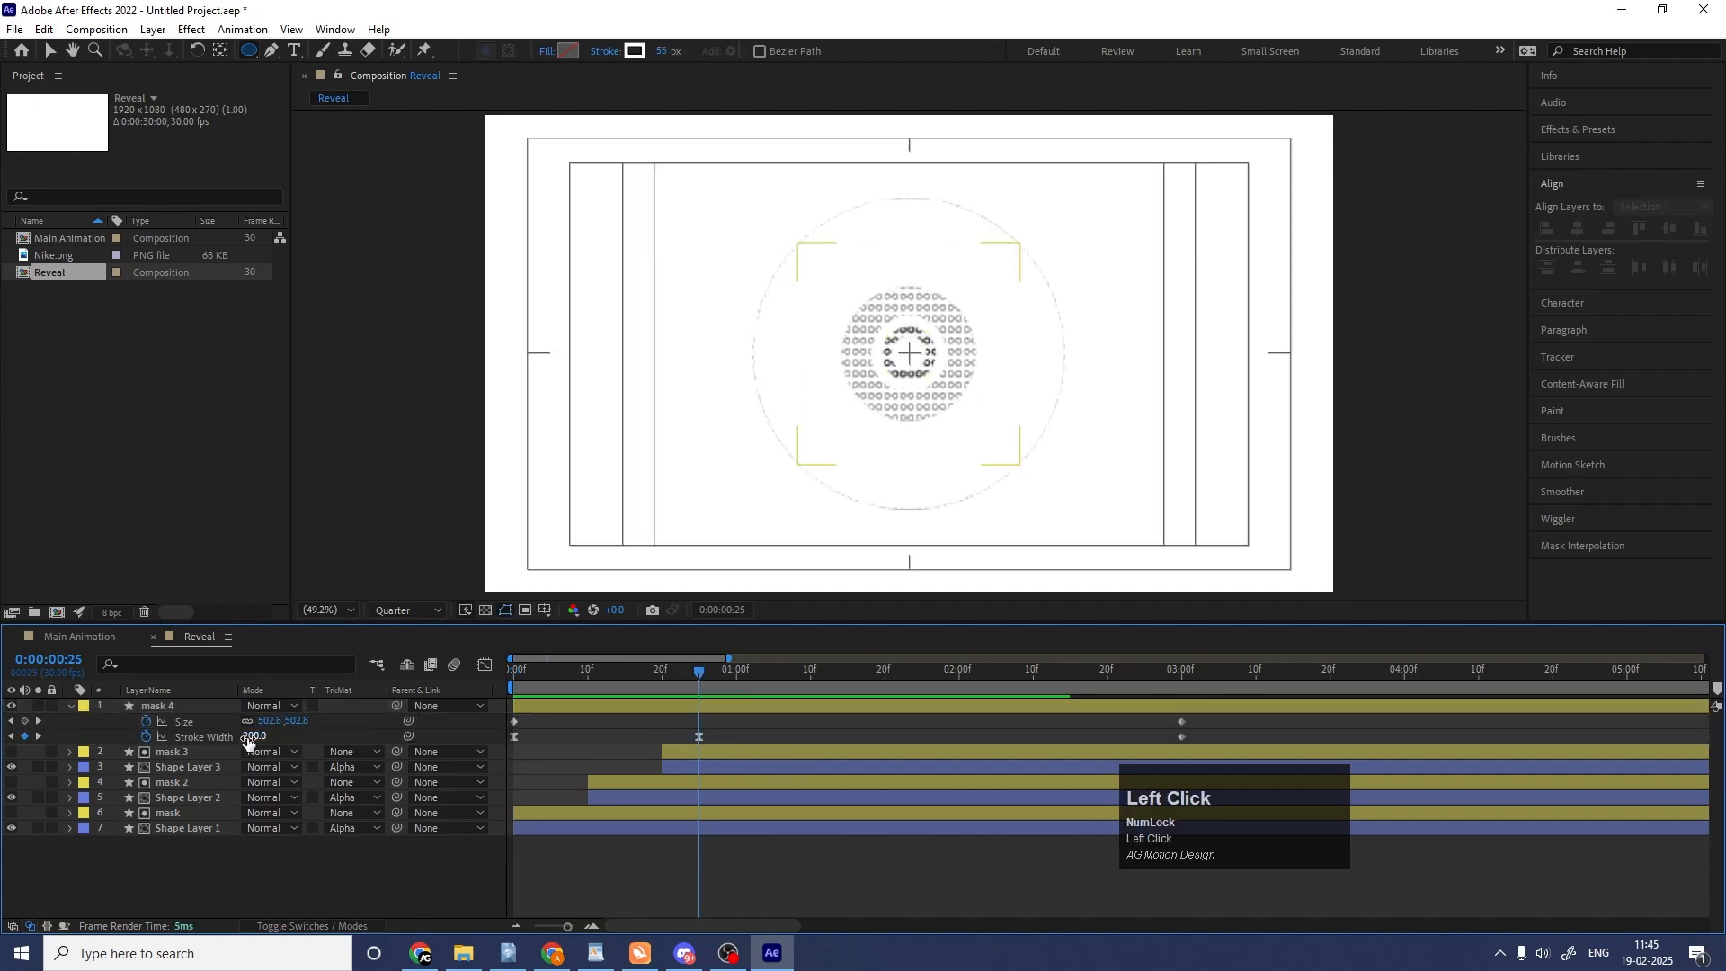
key(Return)
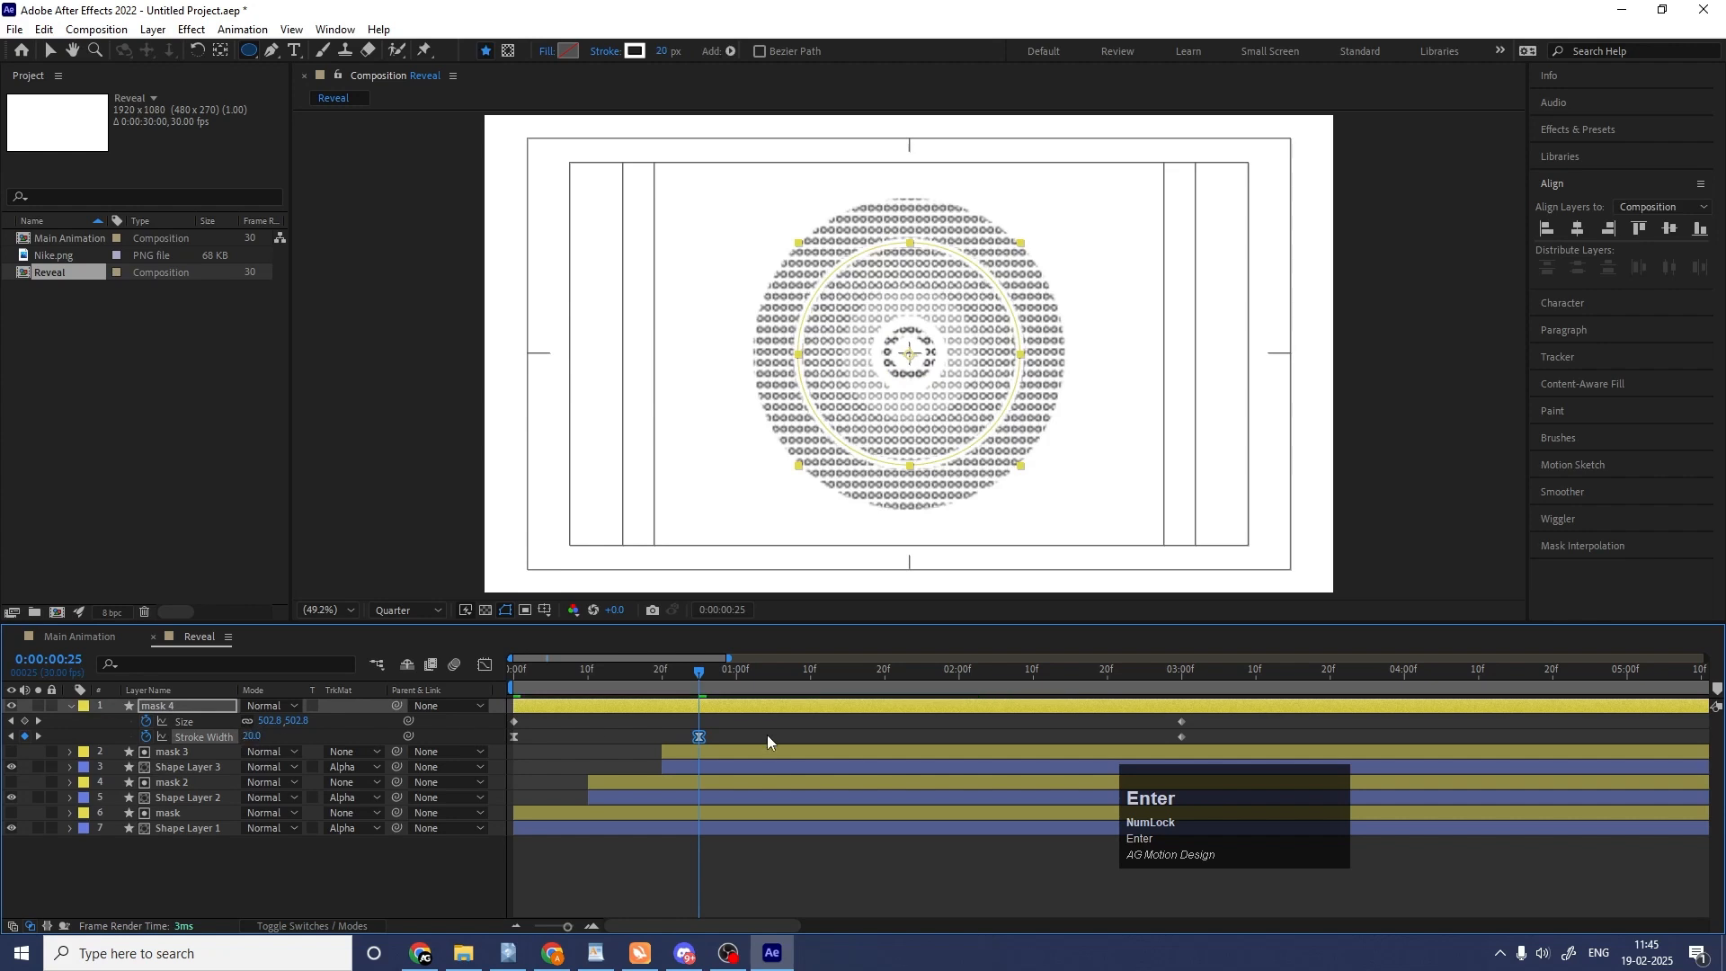
key(space)
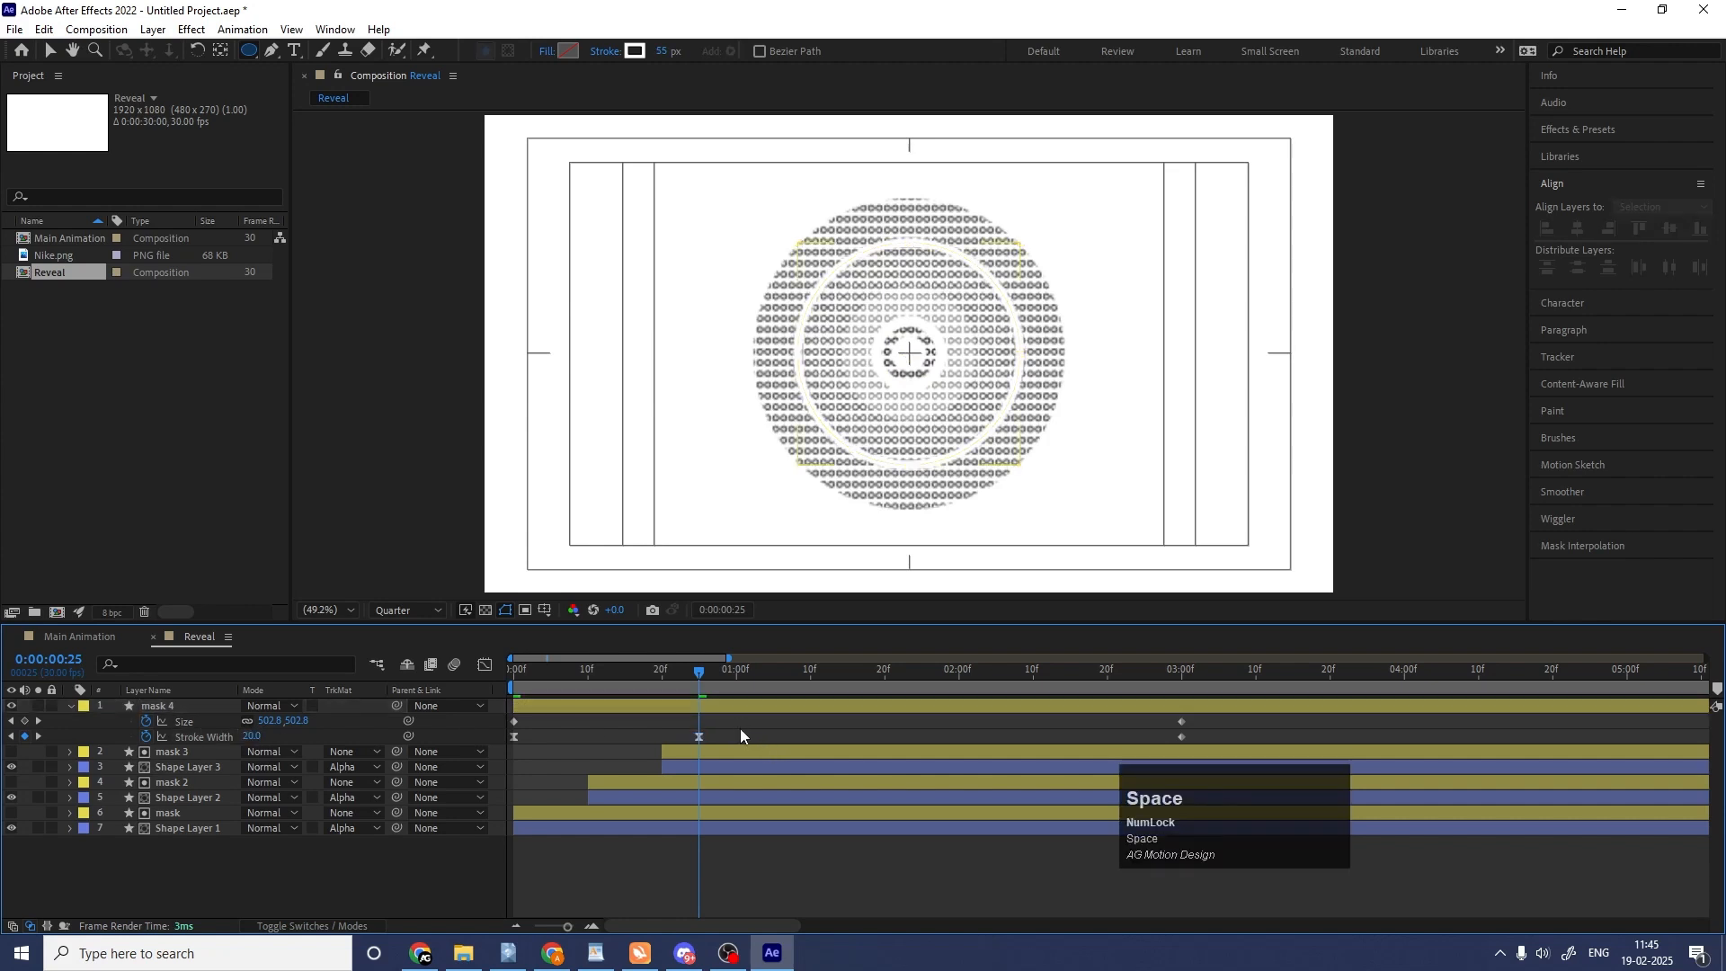
key(space)
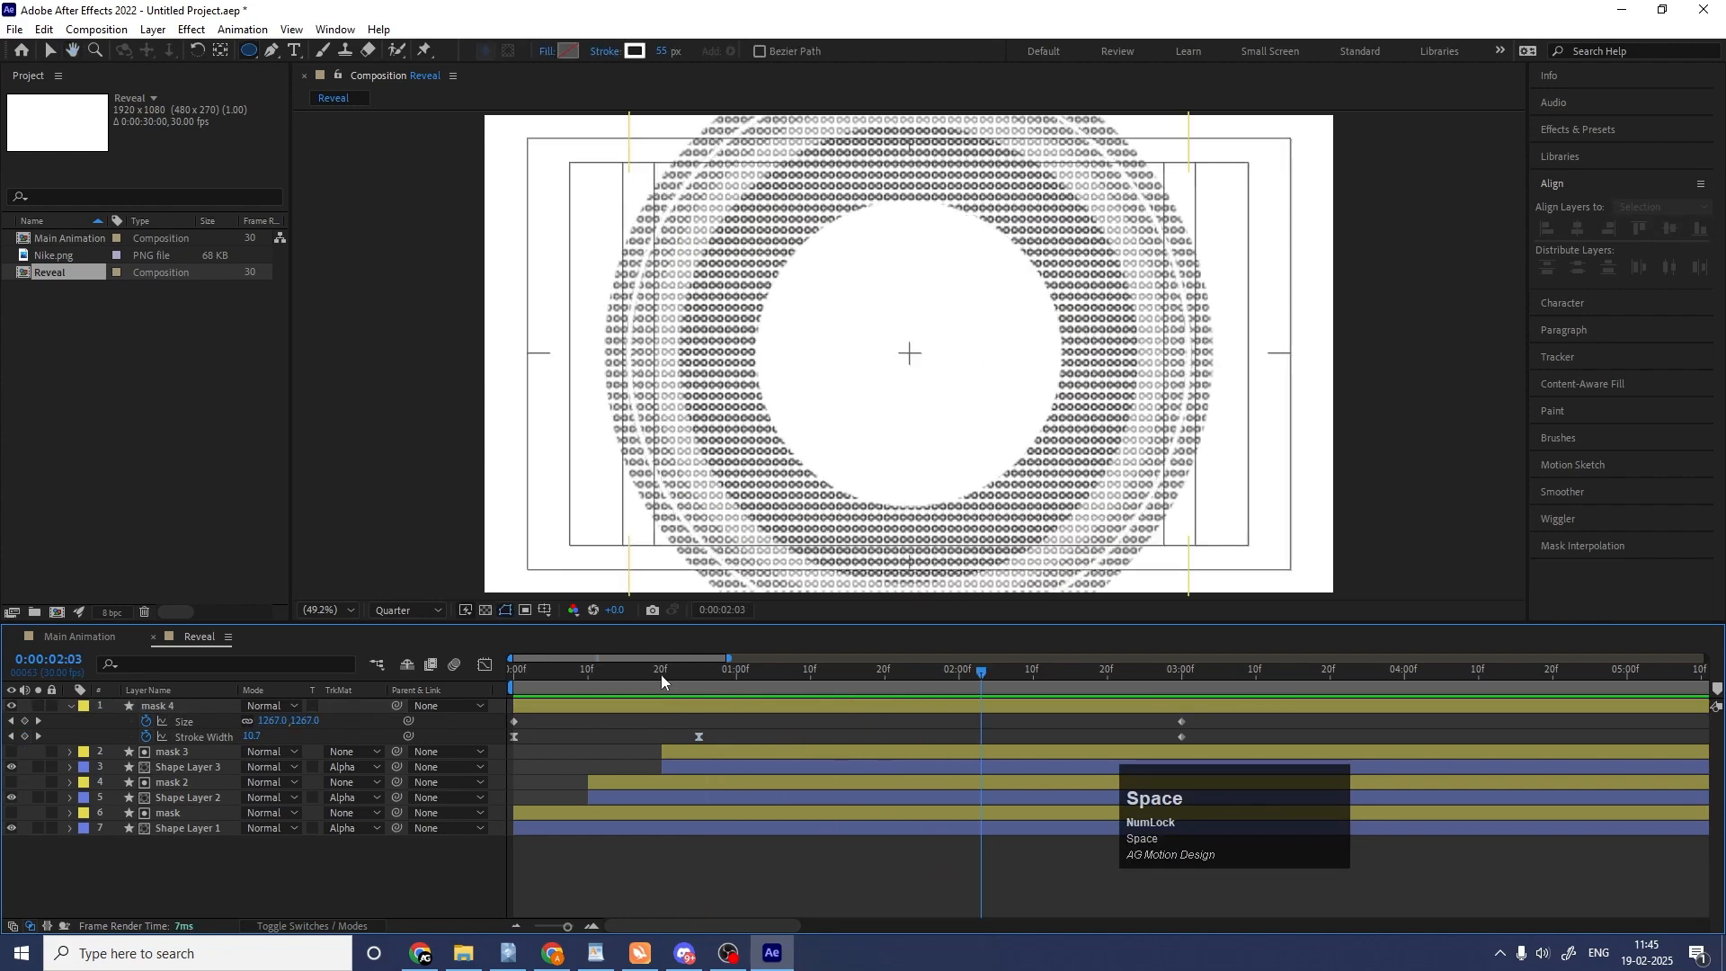
Delay mask 4 to start at frame 5 and play the reveal again from the start.
drag(661, 675, 450, 667)
key(space)
drag(578, 710, 615, 714)
key(space)
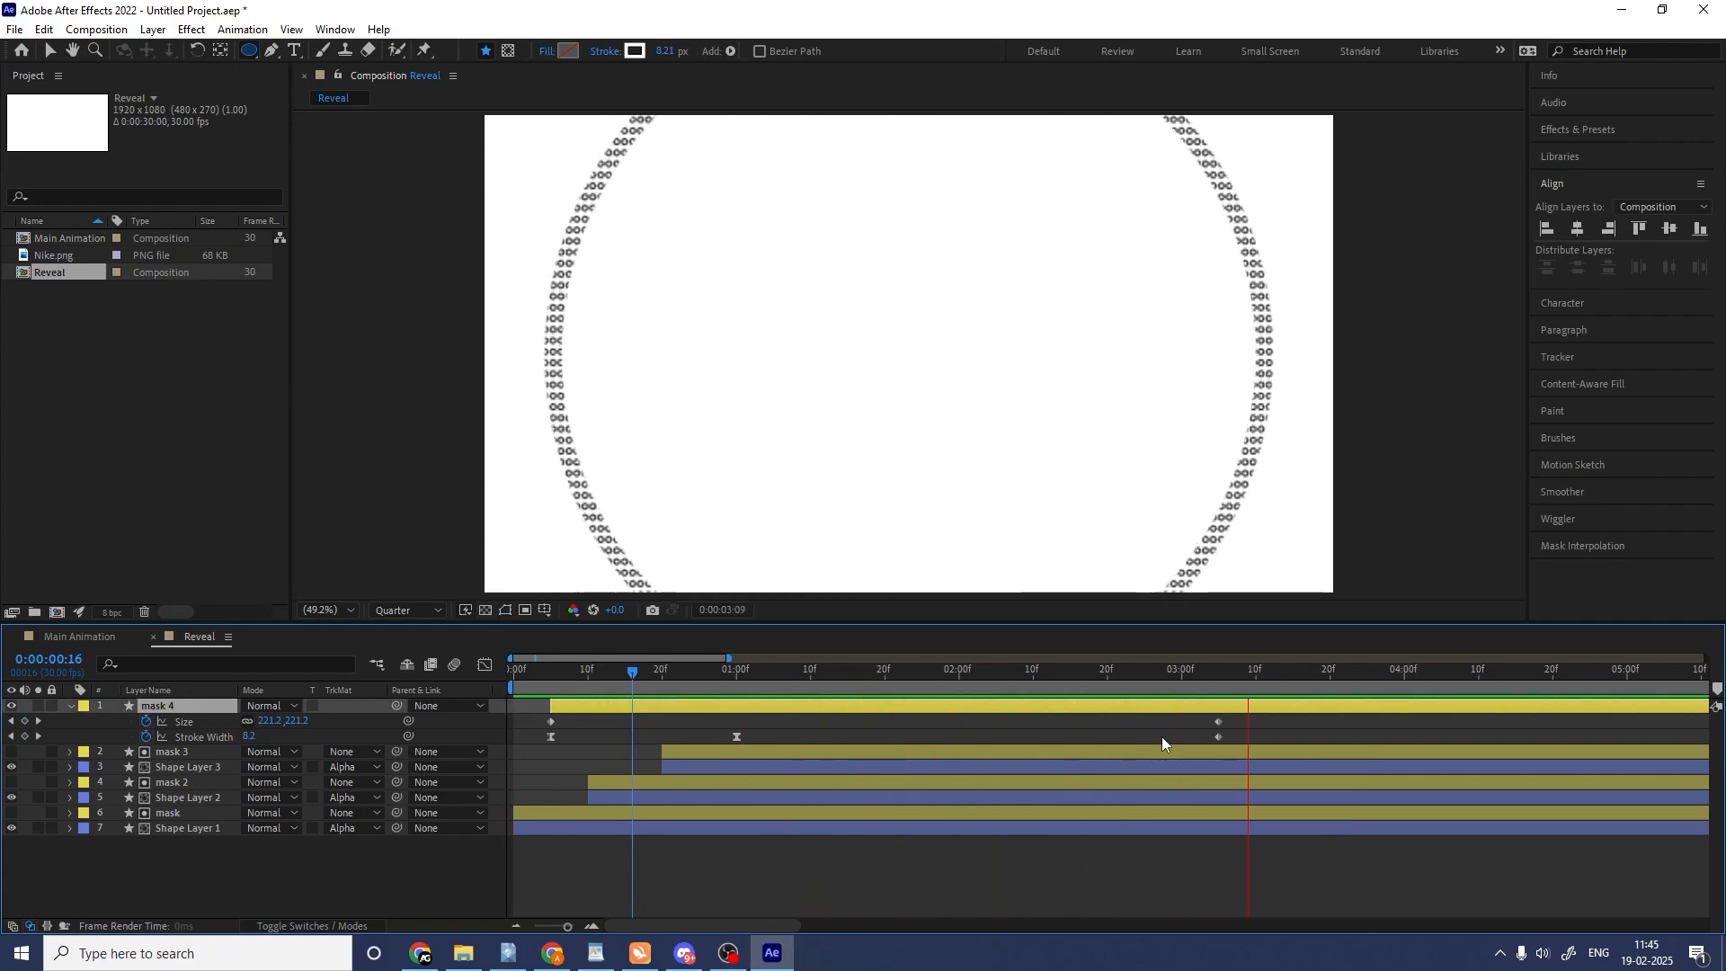
key(space)
click(512, 685)
key(space)
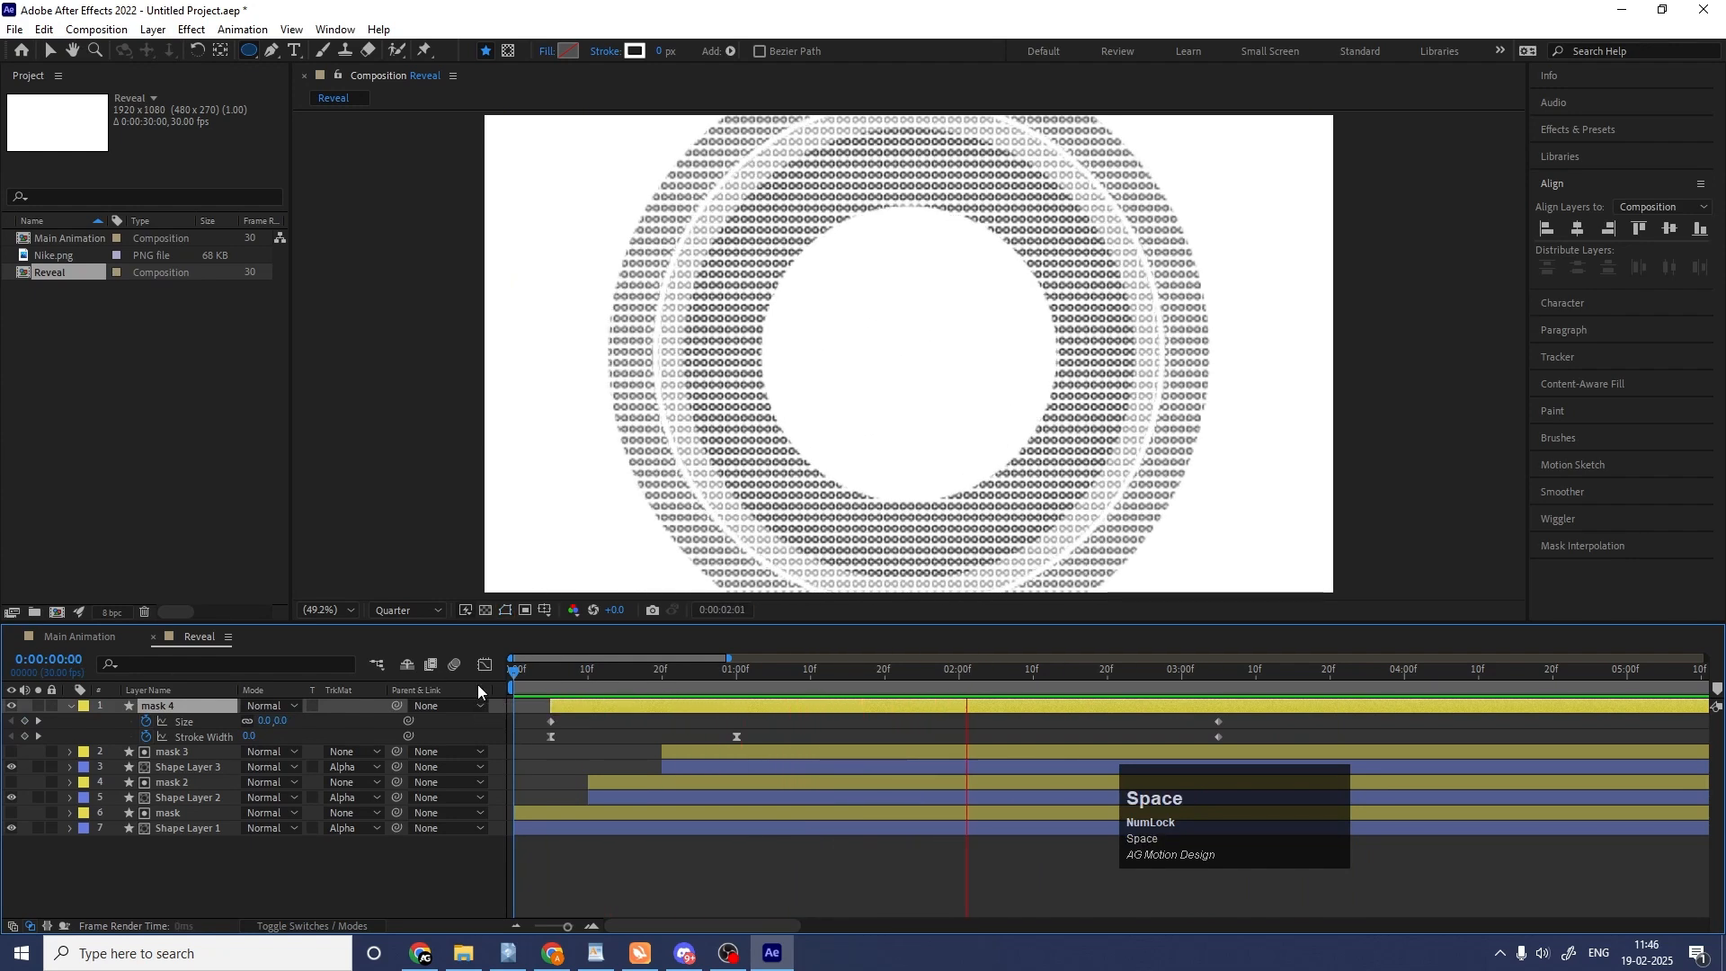
Set the preview resolution to Full, collapse the mask 4 keyframes and return the playhead to frame 0.
click(421, 611)
click(387, 654)
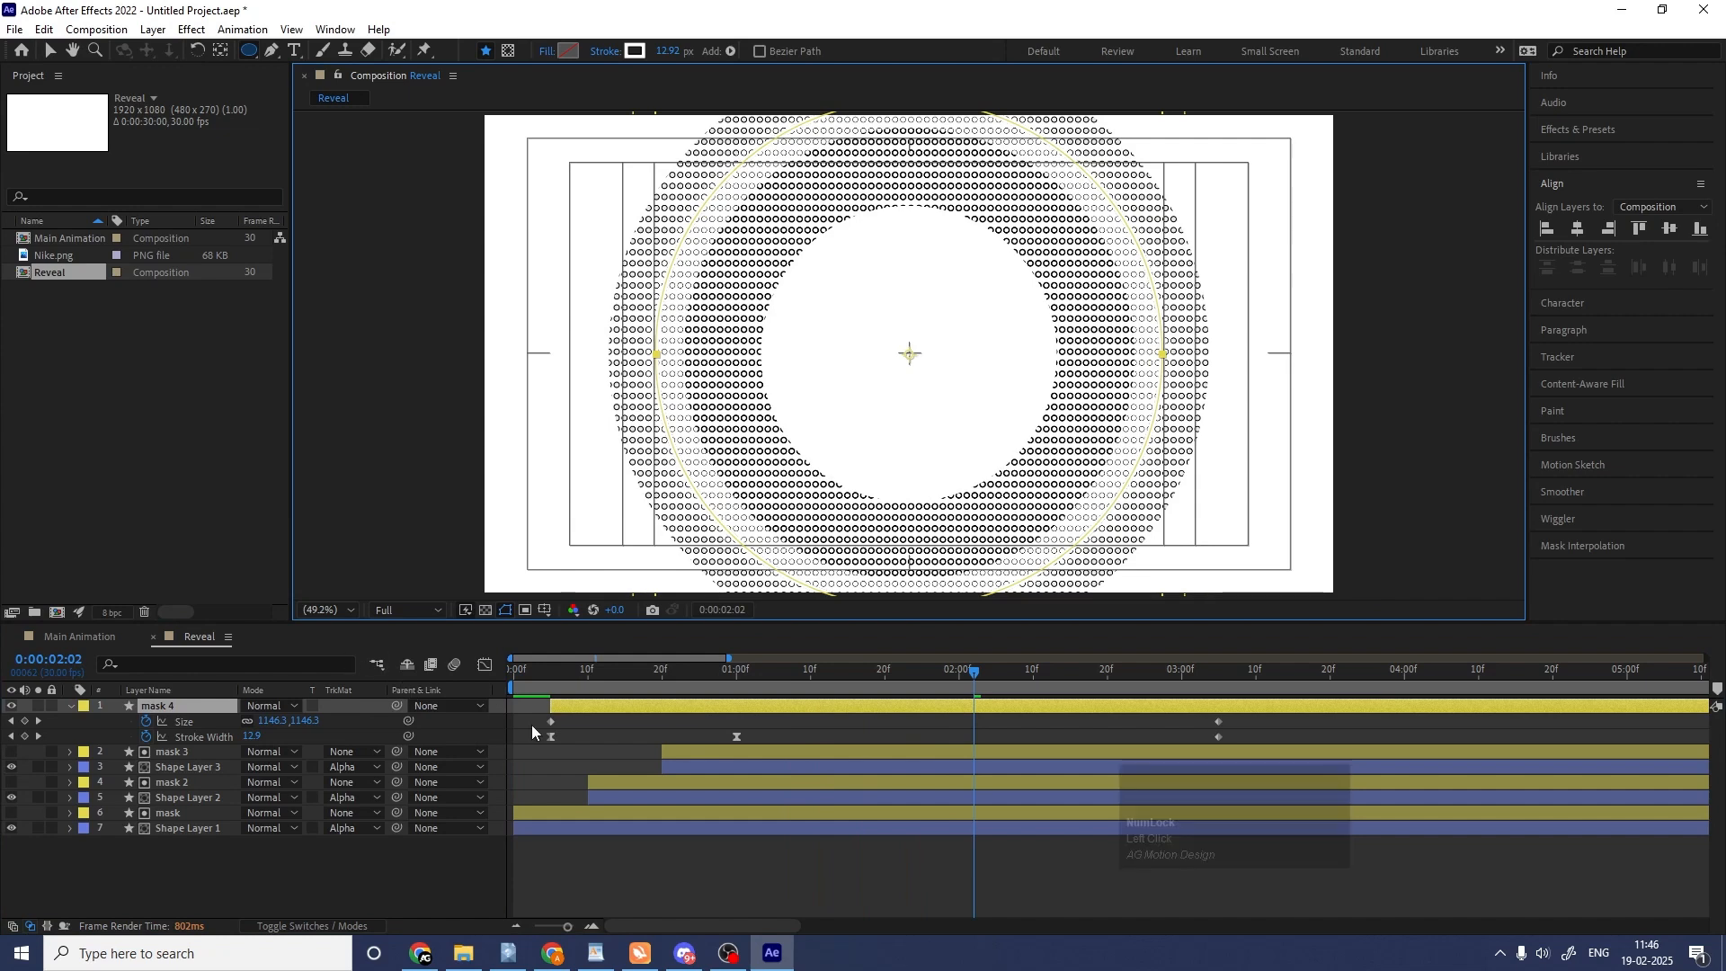
click(570, 734)
key(u)
drag(563, 676, 478, 673)
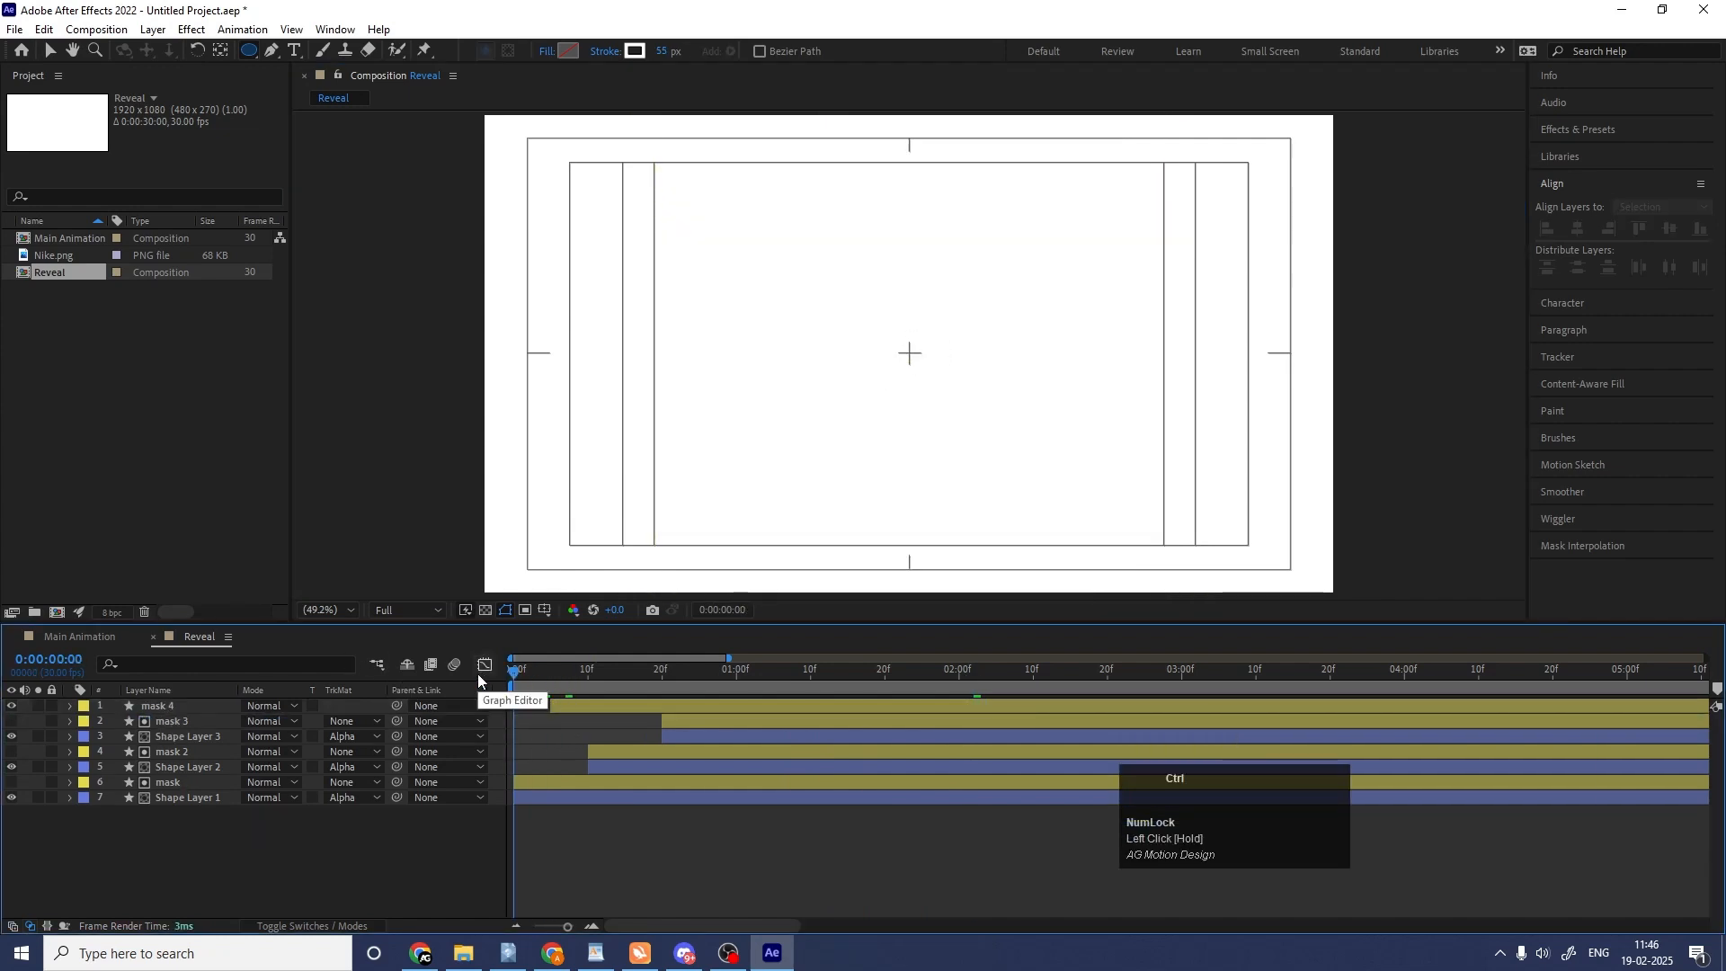
Create a new 1920 x 1080, 30 fps, 30-second composition named Line Animation.
key(ctrl+n)
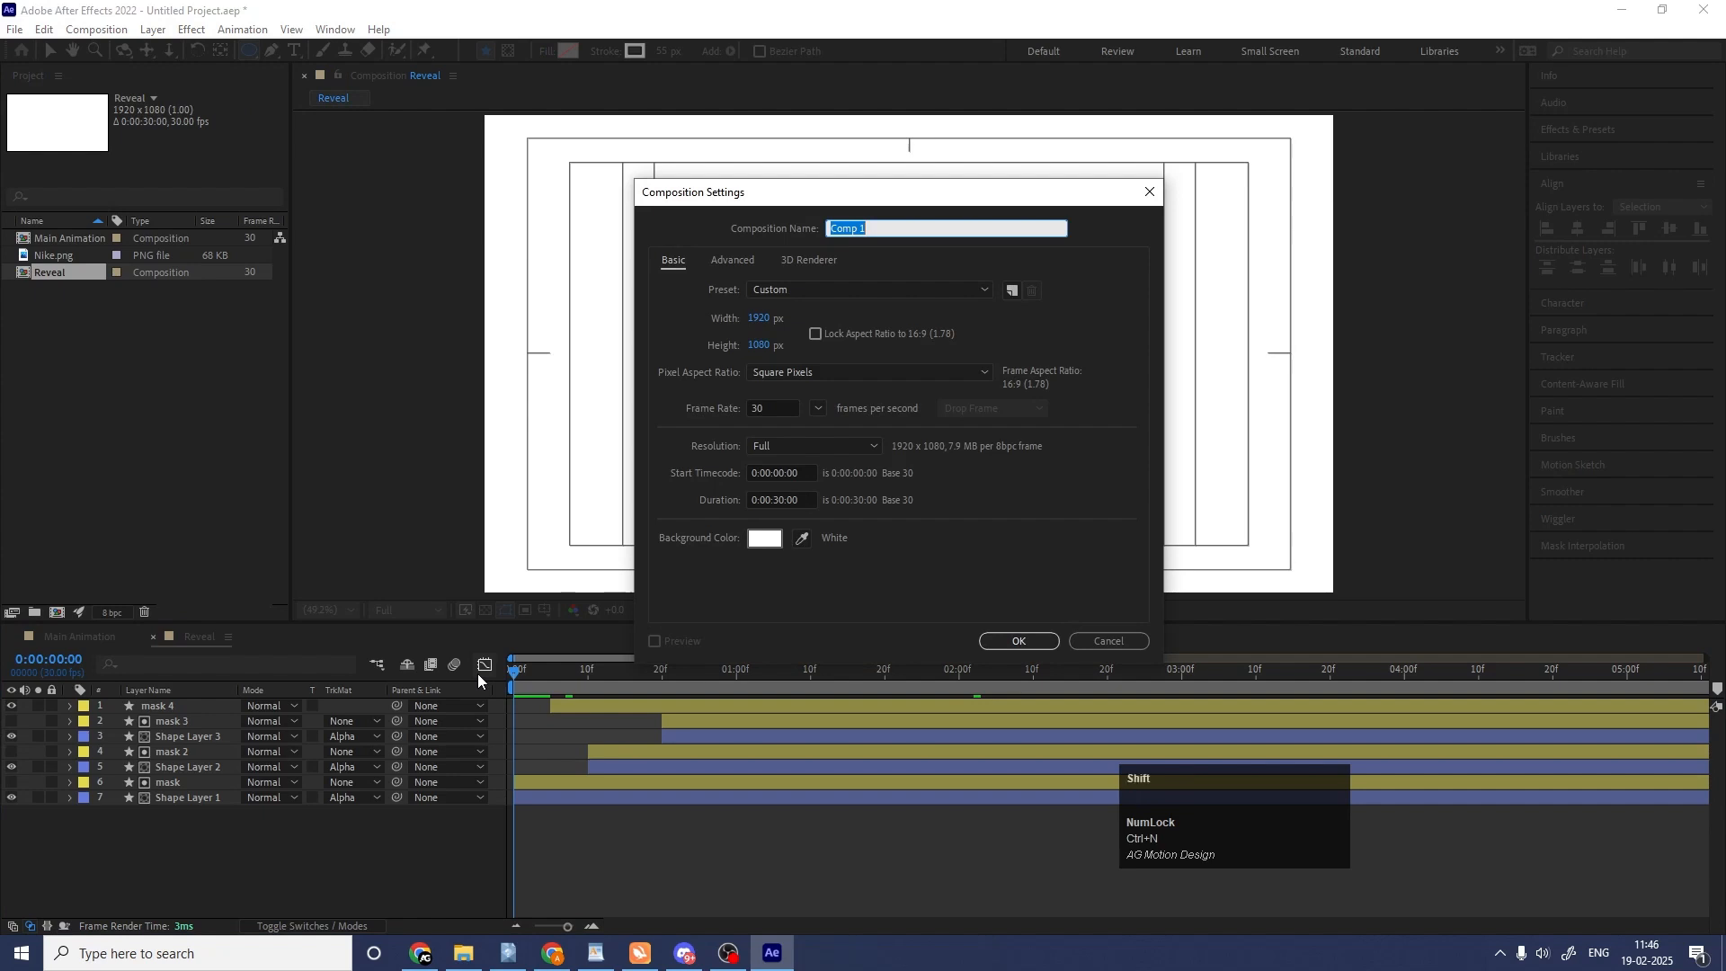
text(I)
text(ine Animation)
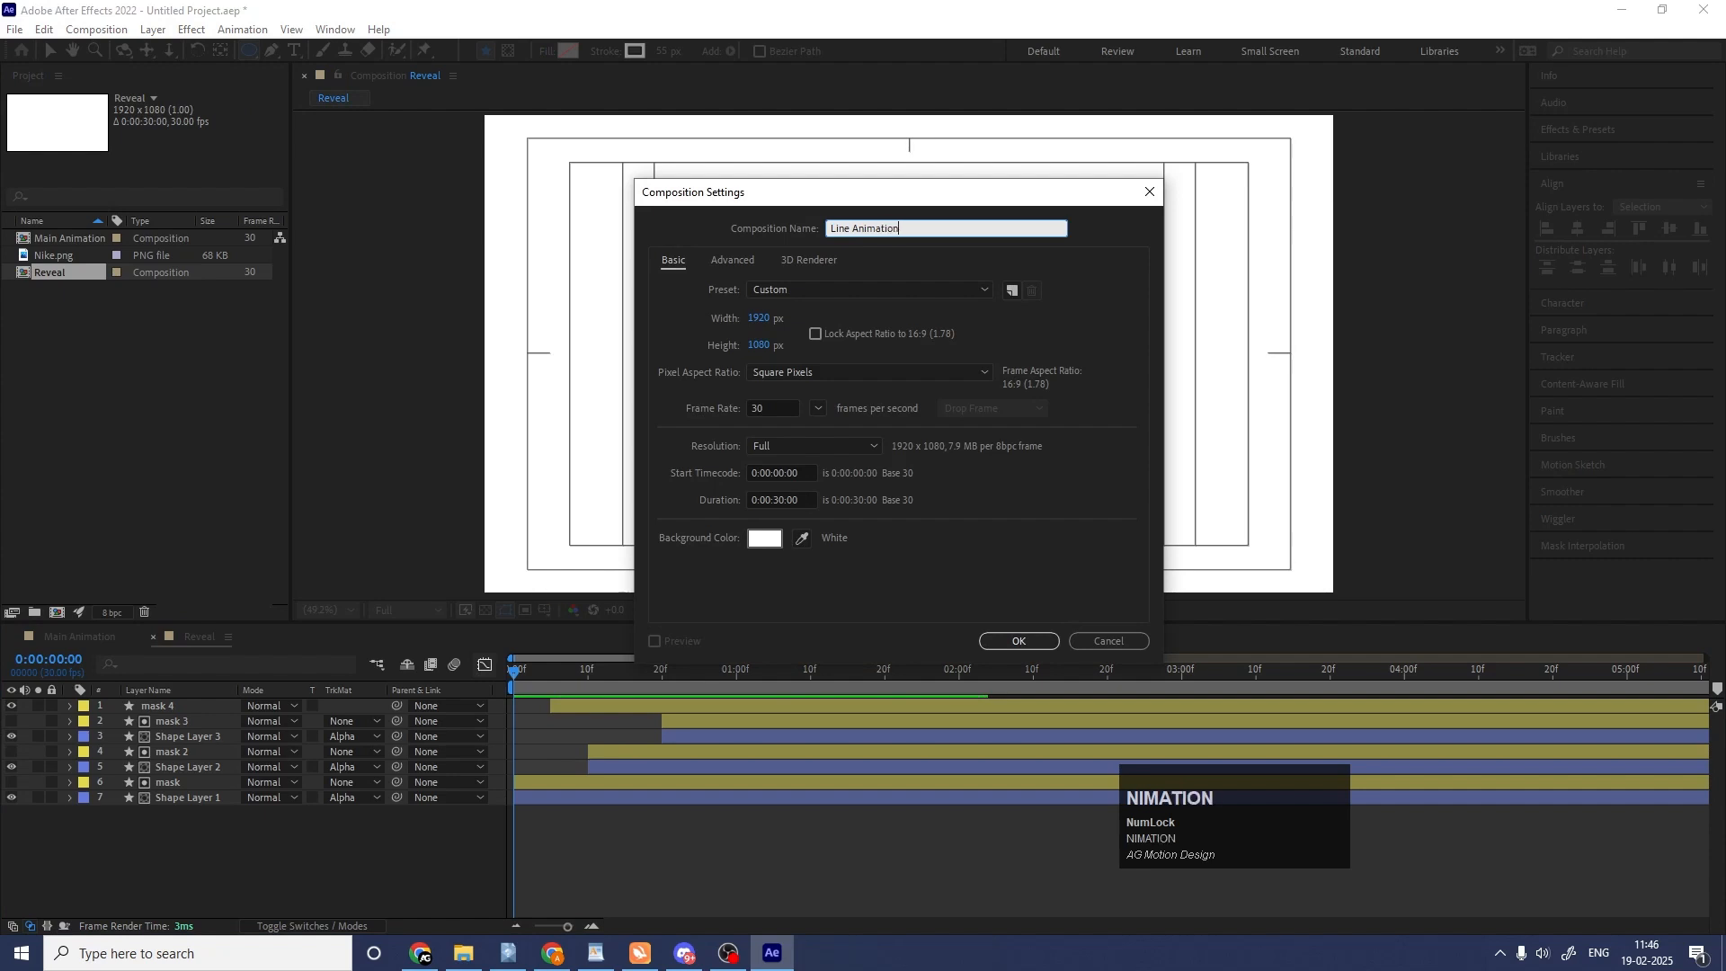
key(Return)
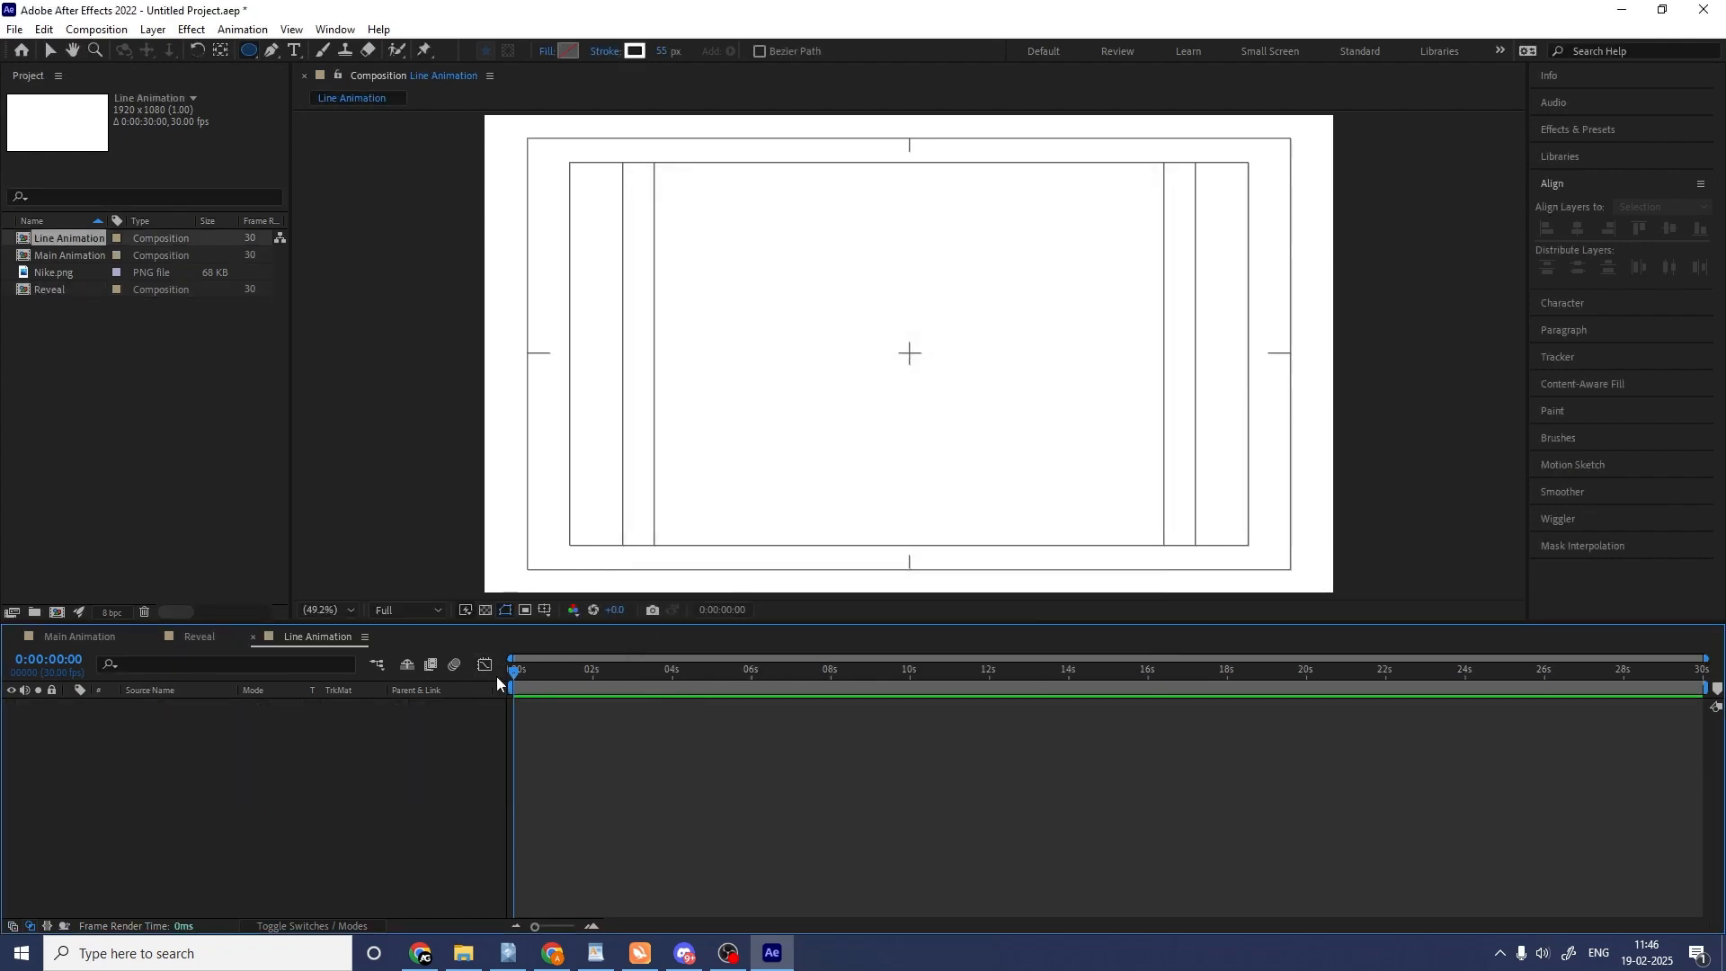
Choose the Rectangle tool and set its stroke colour to black.
click(249, 51)
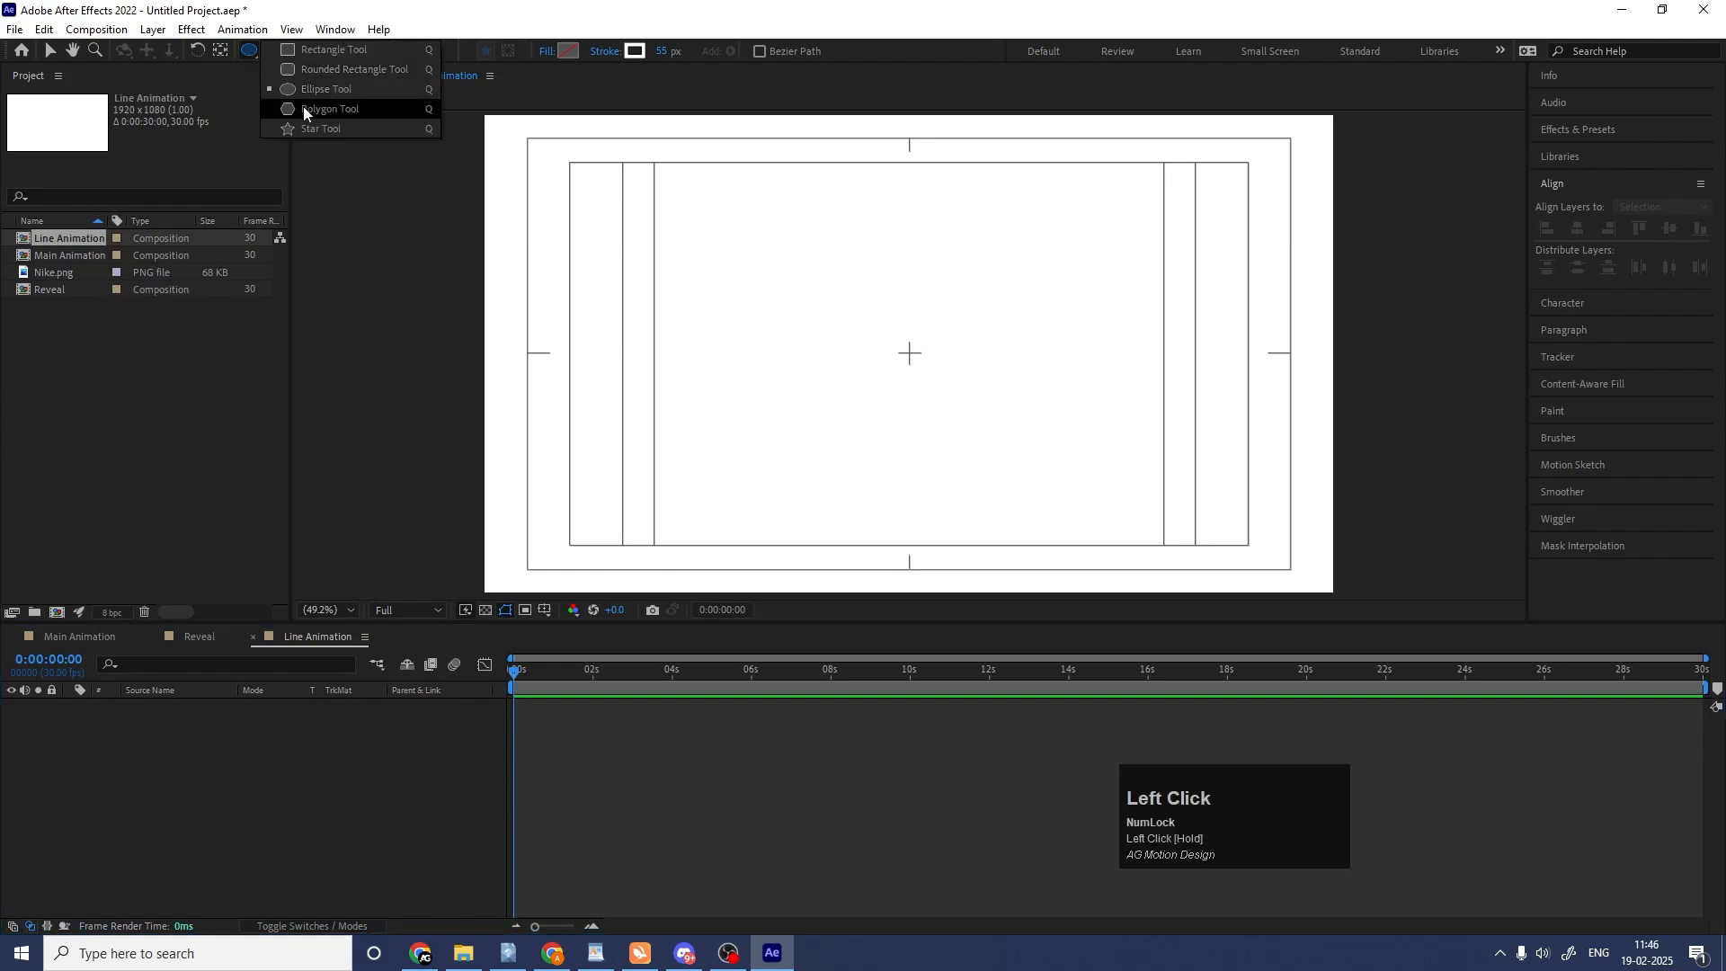
click(332, 50)
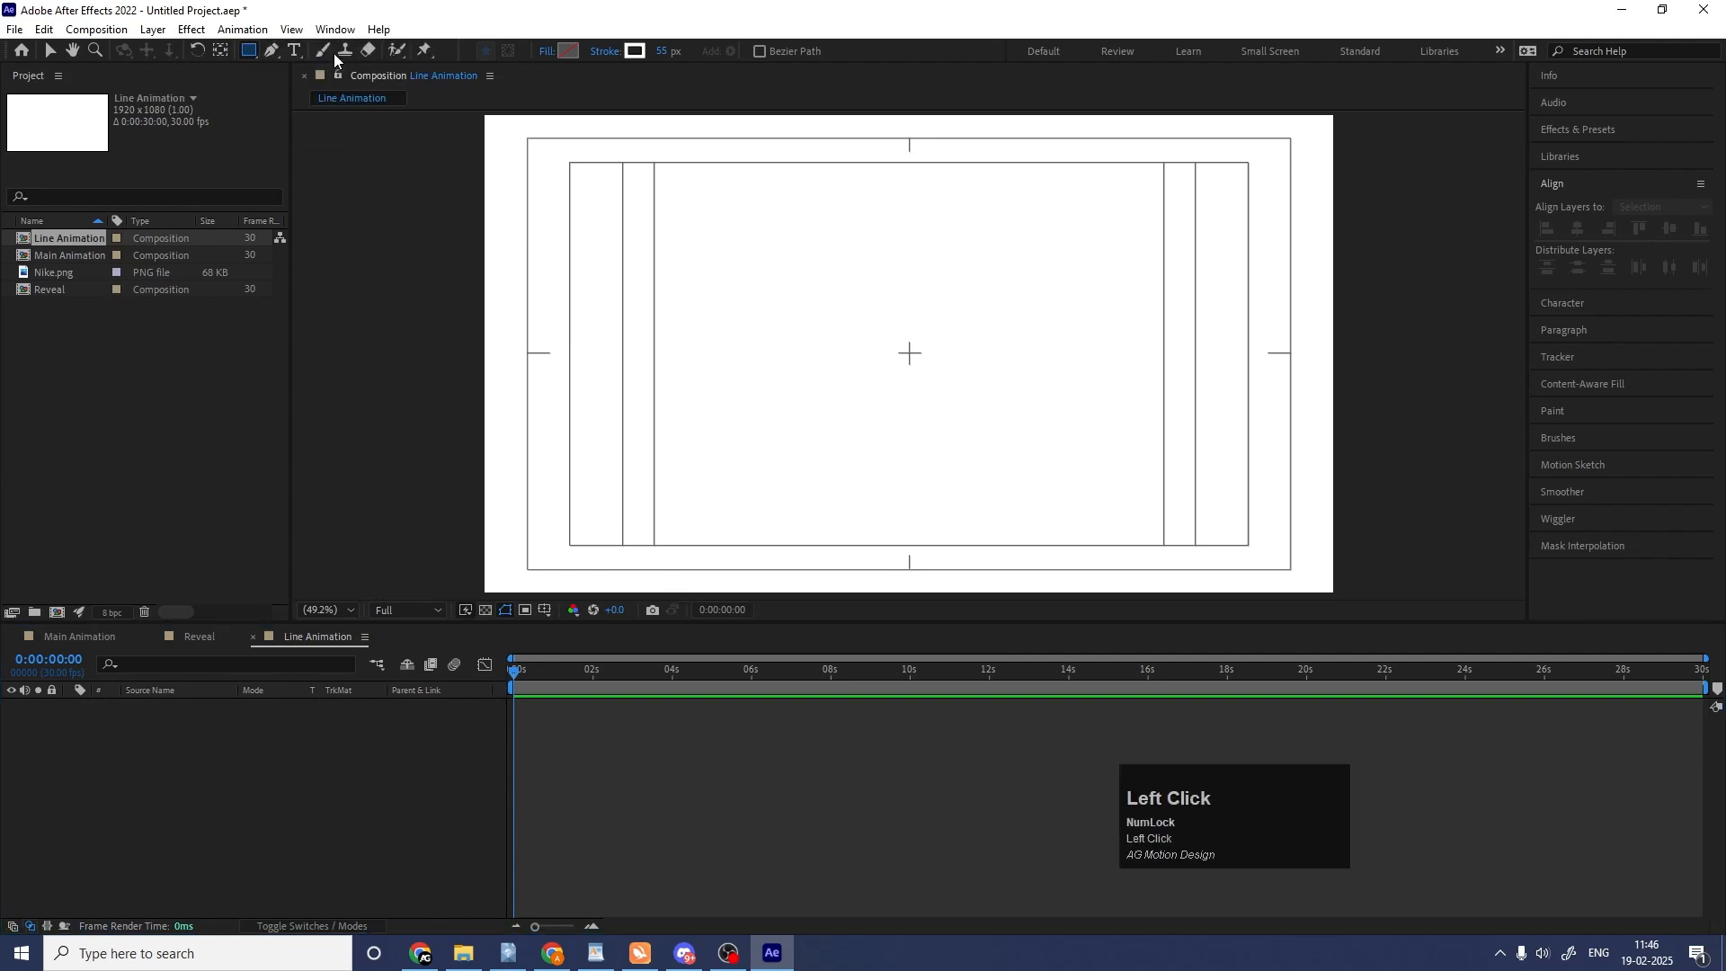
click(635, 51)
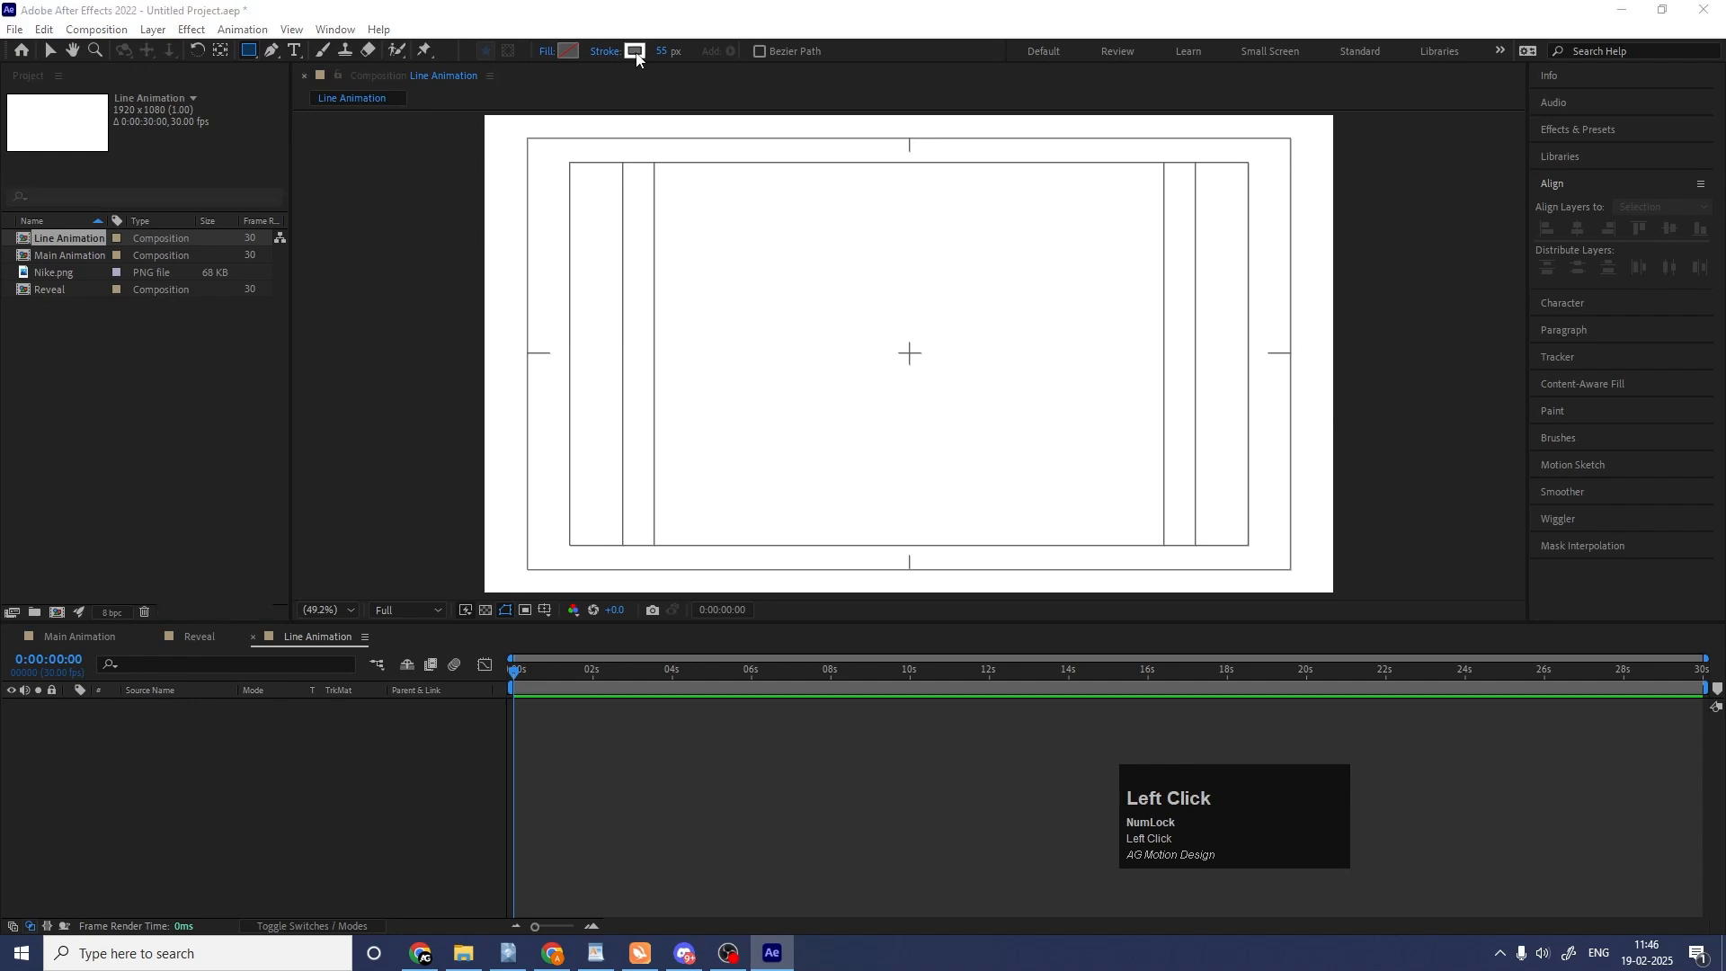
key(Return)
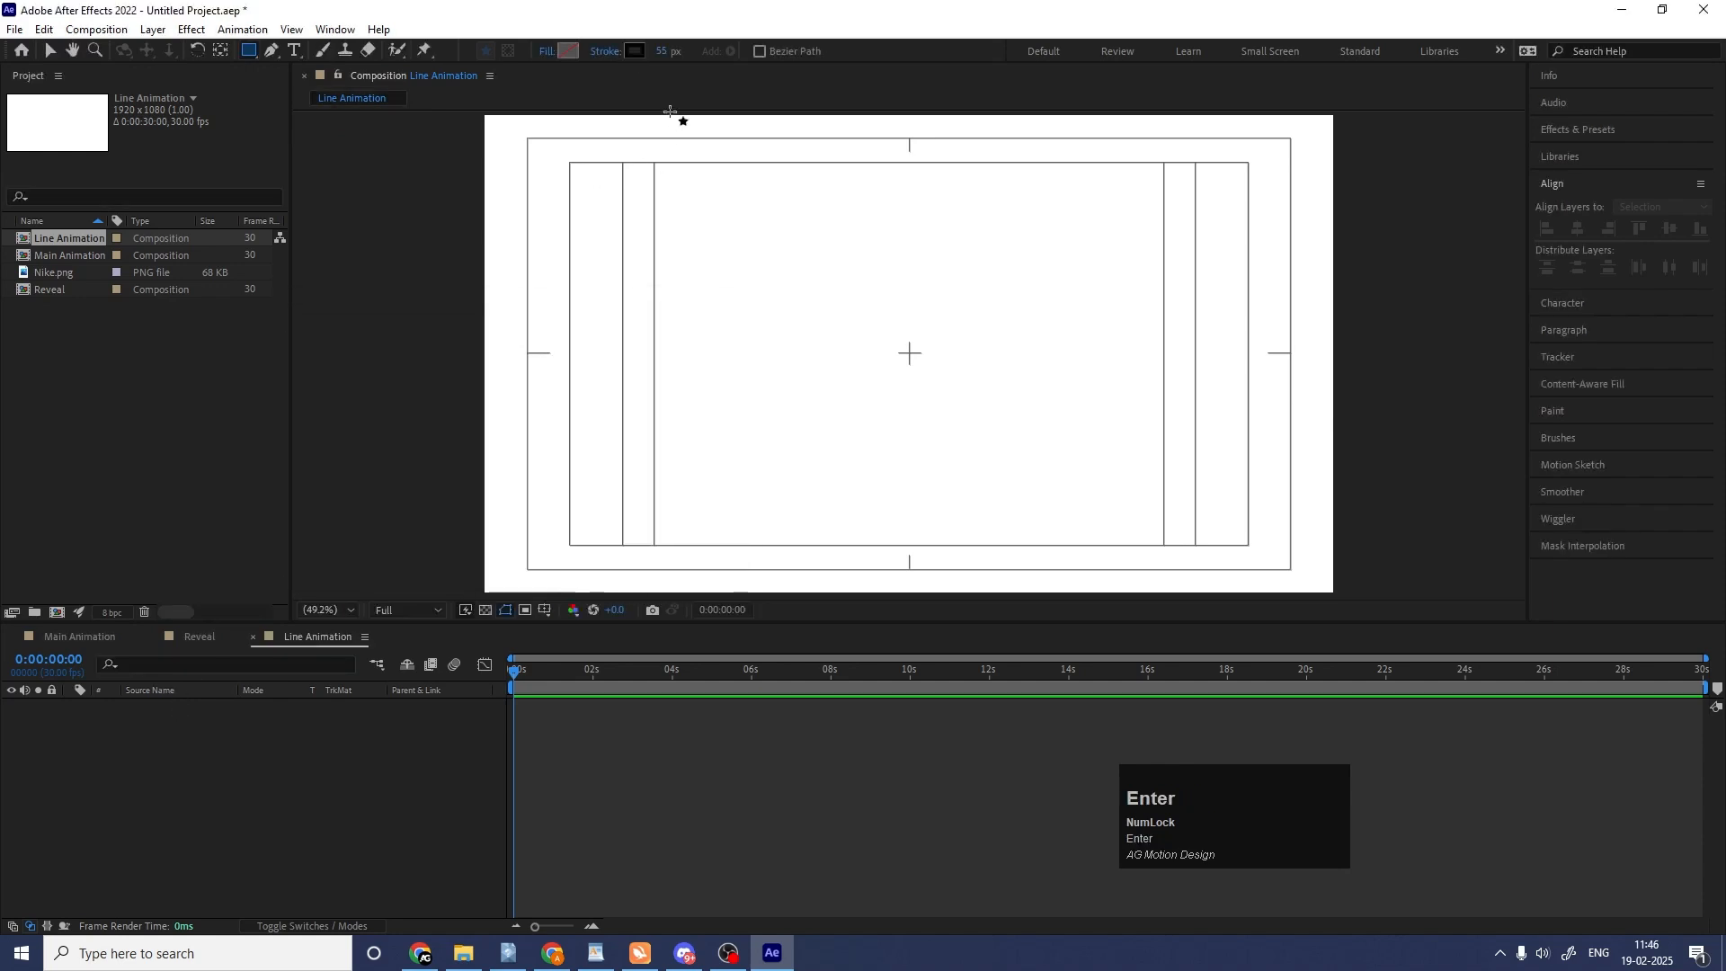
Set the stroke width to 2 px and draw a square around the middle of the composition.
click(661, 60)
text(2)
key(Return)
drag(801, 218, 1067, 470)
Centre the square layer's anchor point on its content and align the layer horizontally and vertically to the composition's centre.
click(196, 798)
click(174, 709)
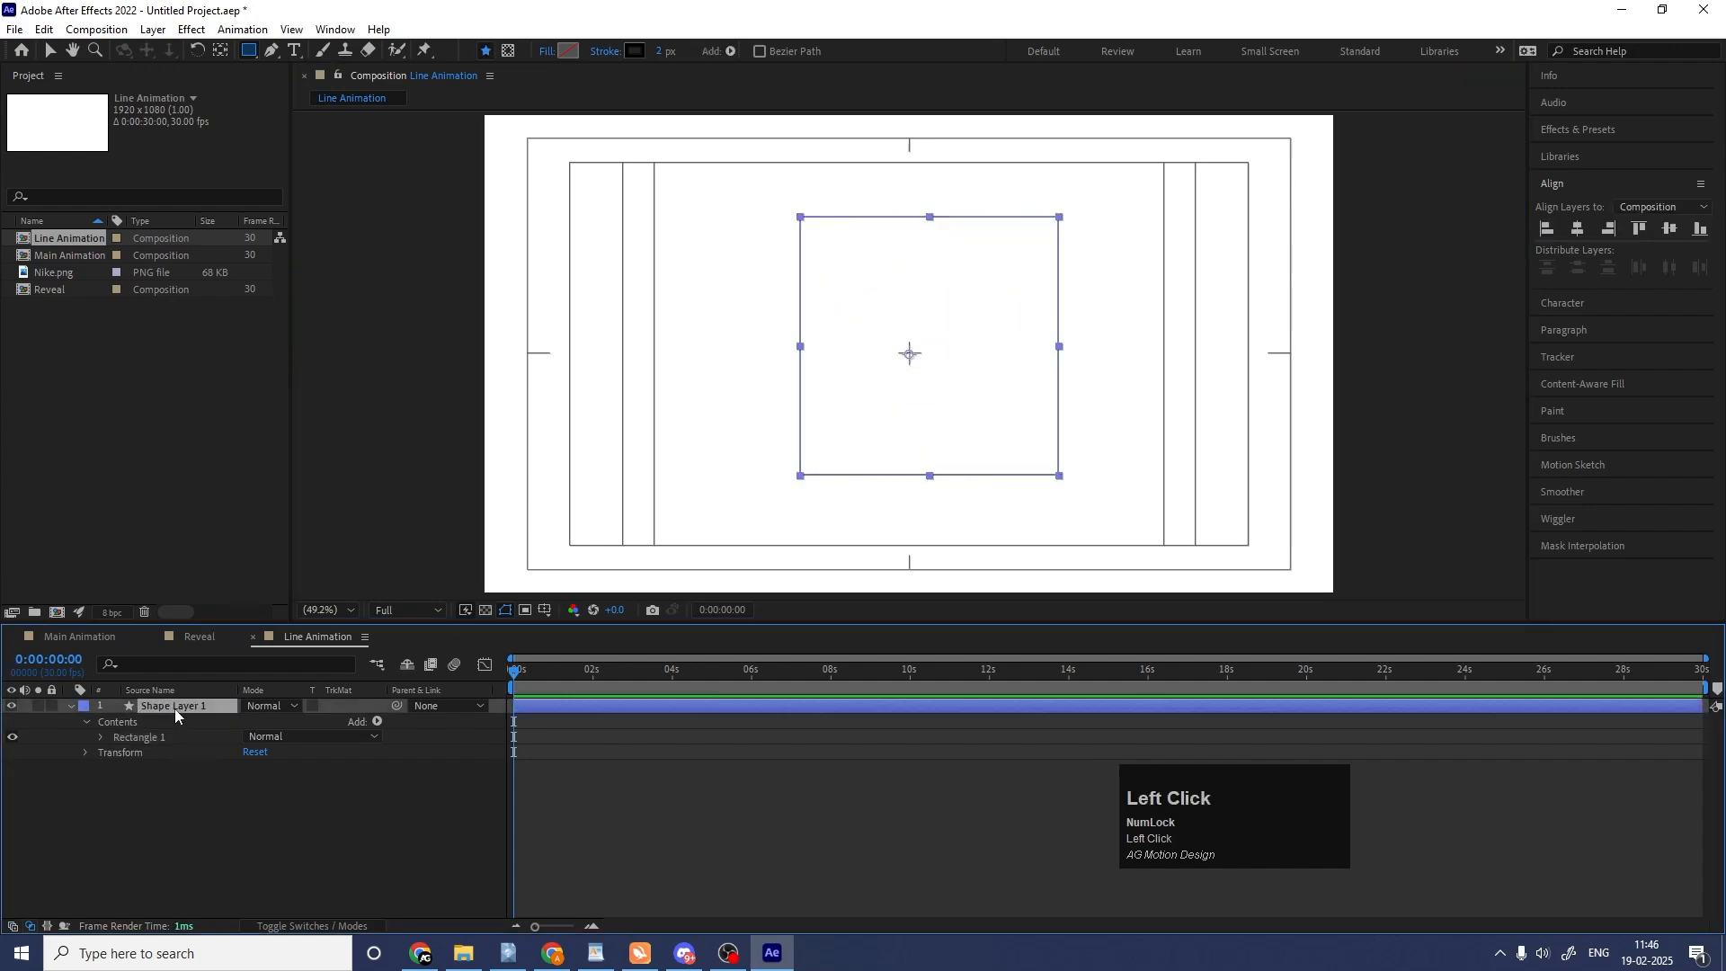
key(ctrl+alt+Home)
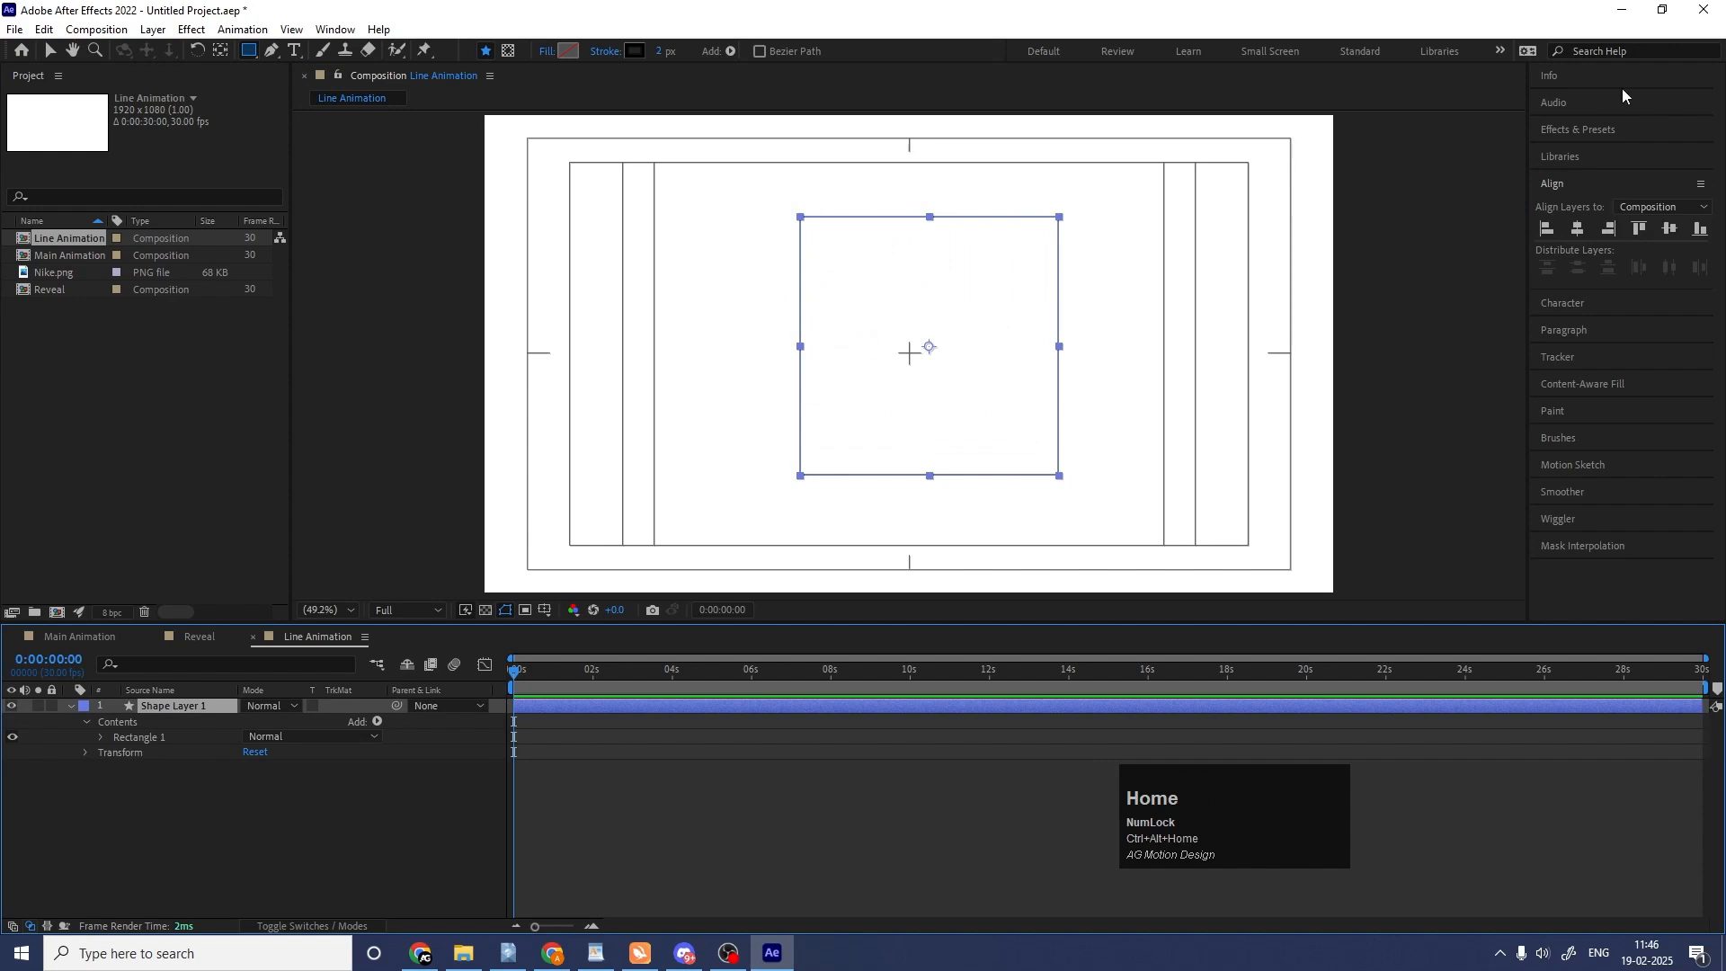
click(1577, 228)
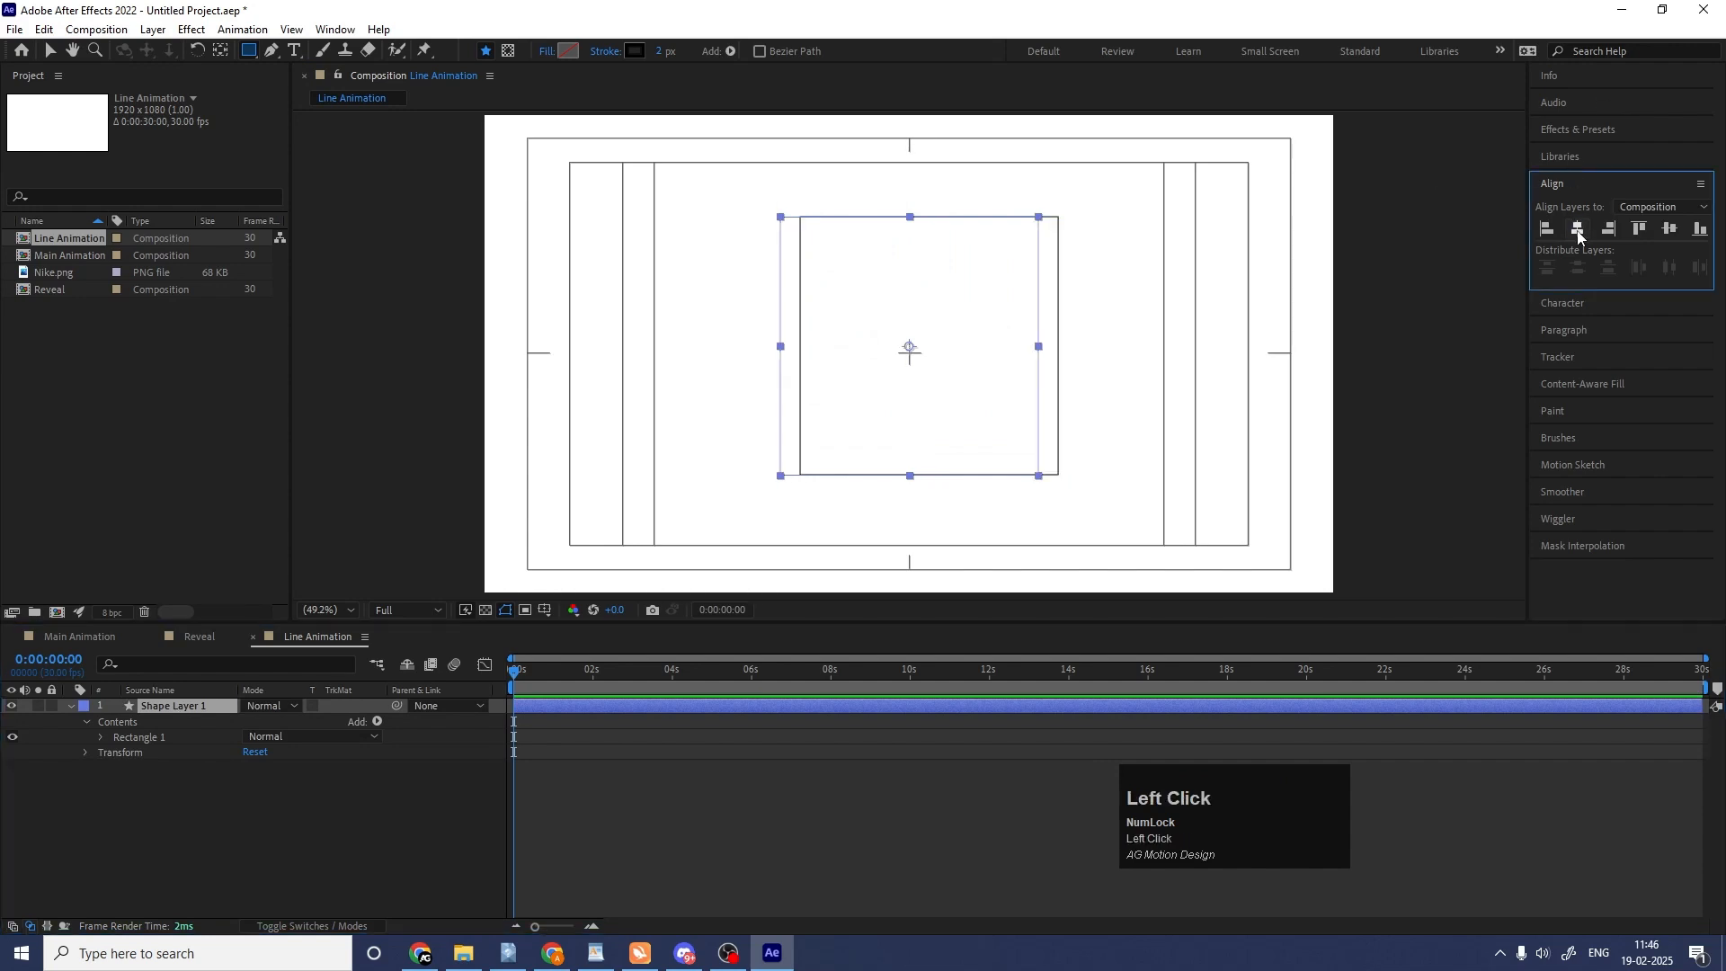
click(1670, 229)
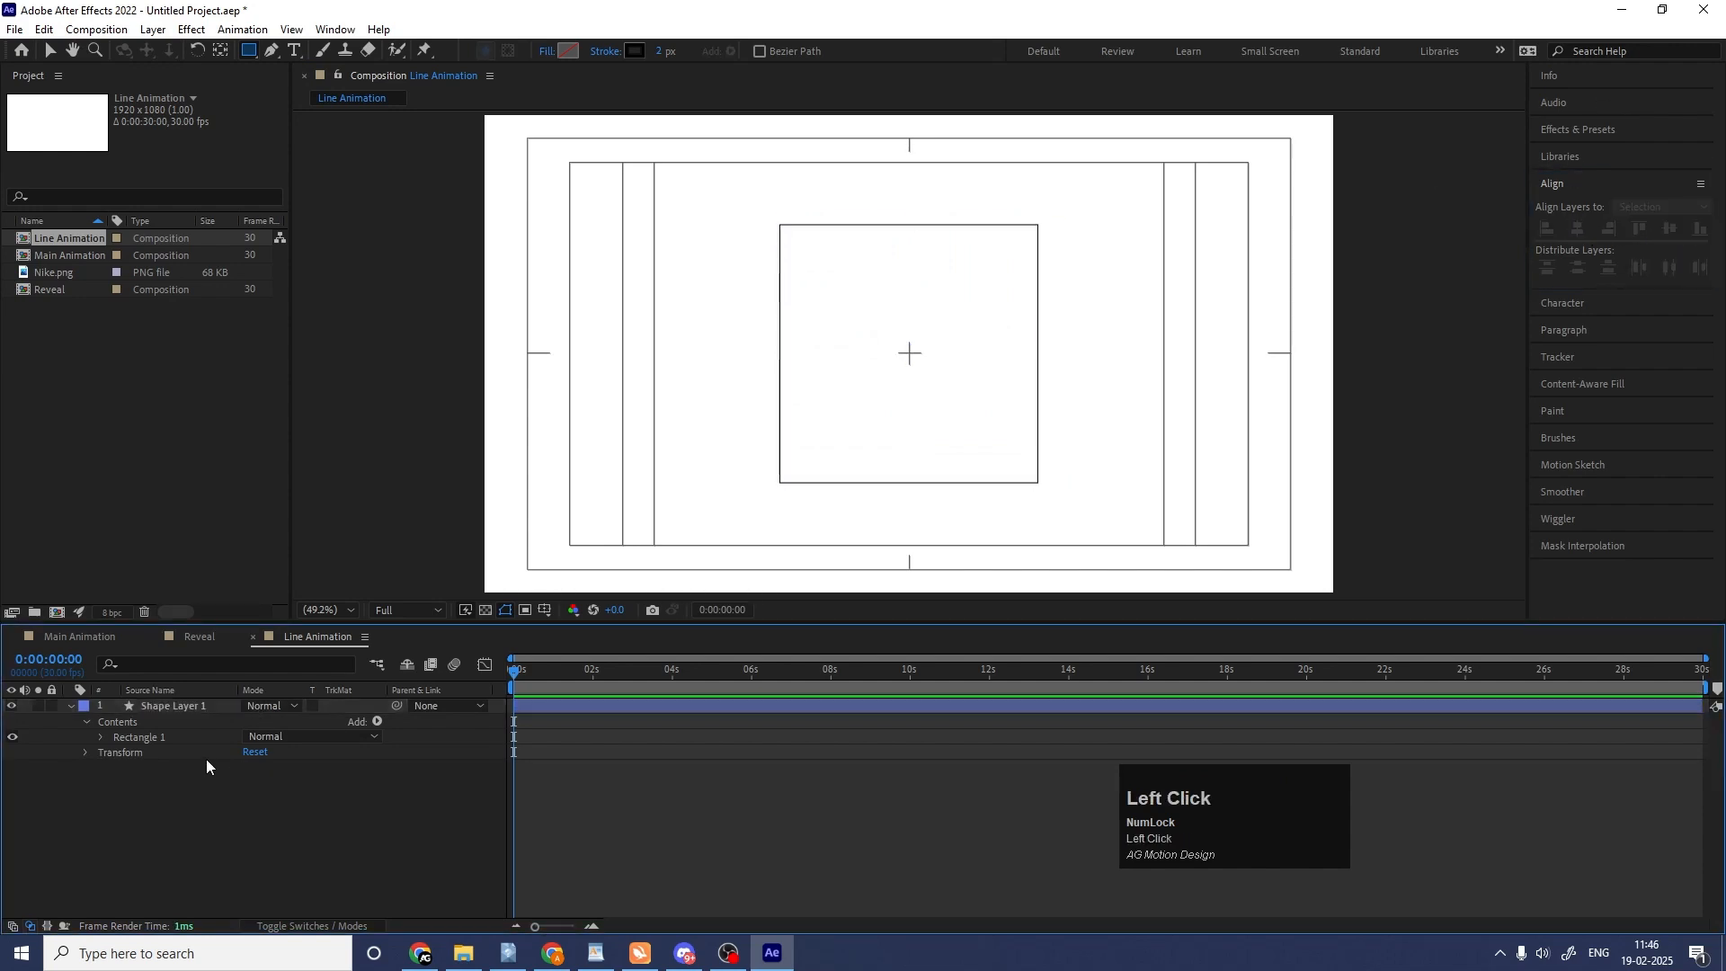
Add Trim Paths to the square's layer and keyframe both Start and End at 0% on frame 0.
click(180, 707)
click(377, 722)
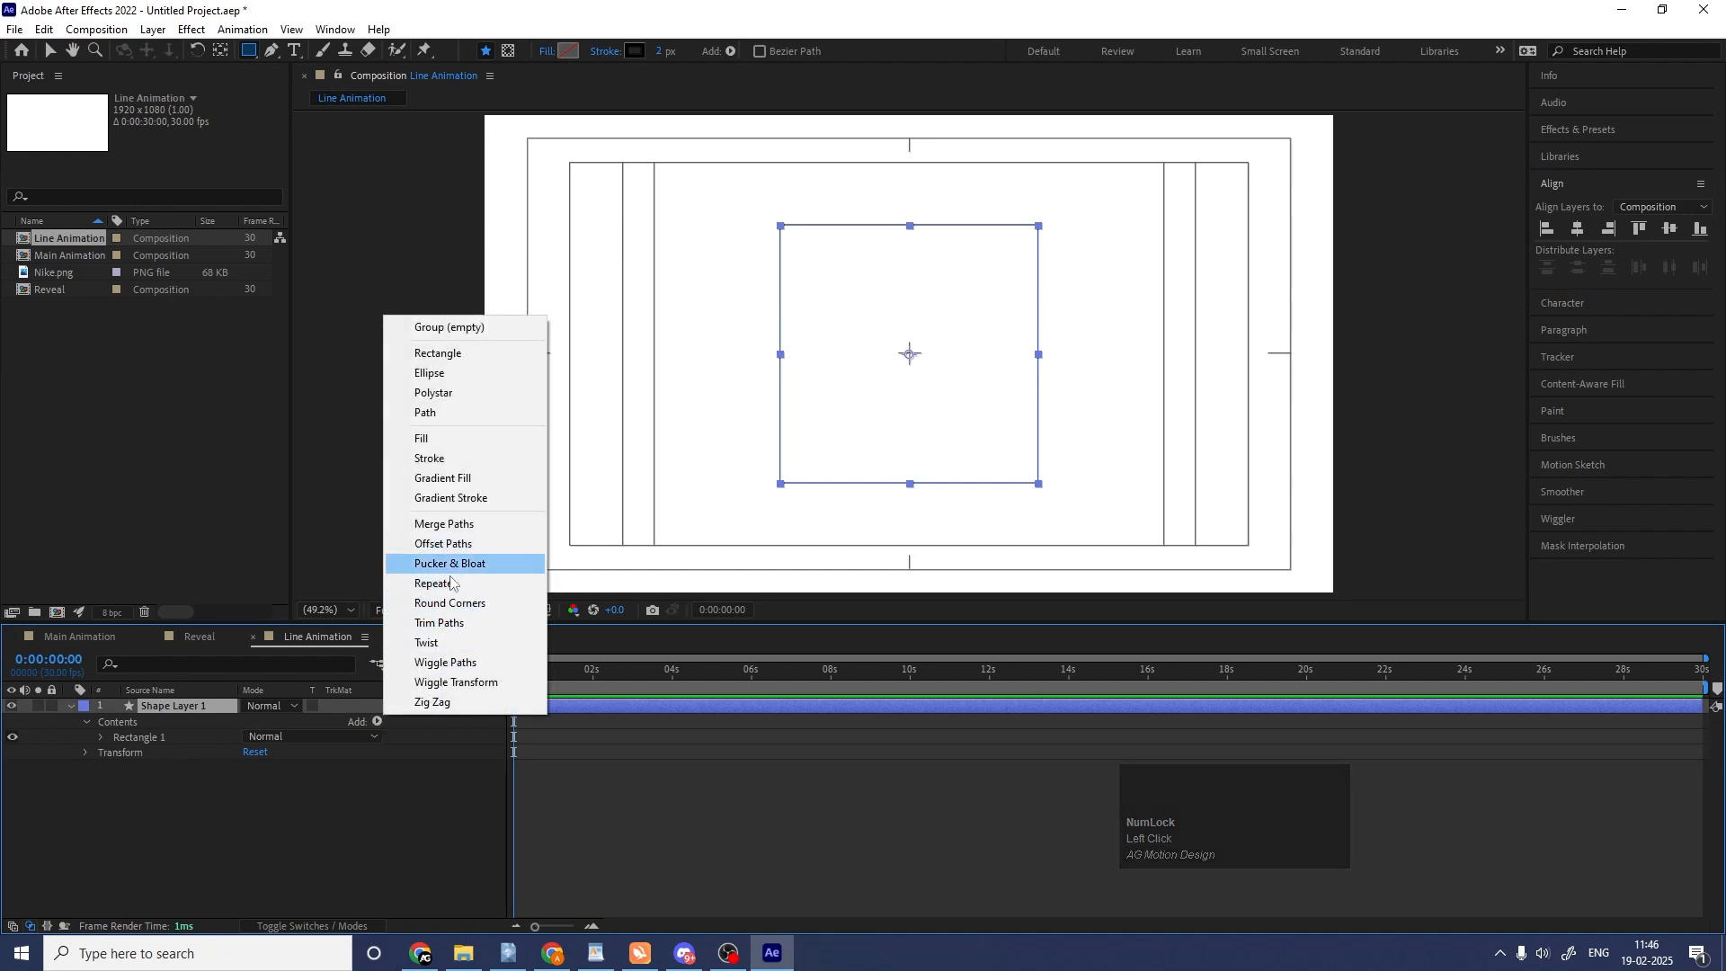
click(439, 623)
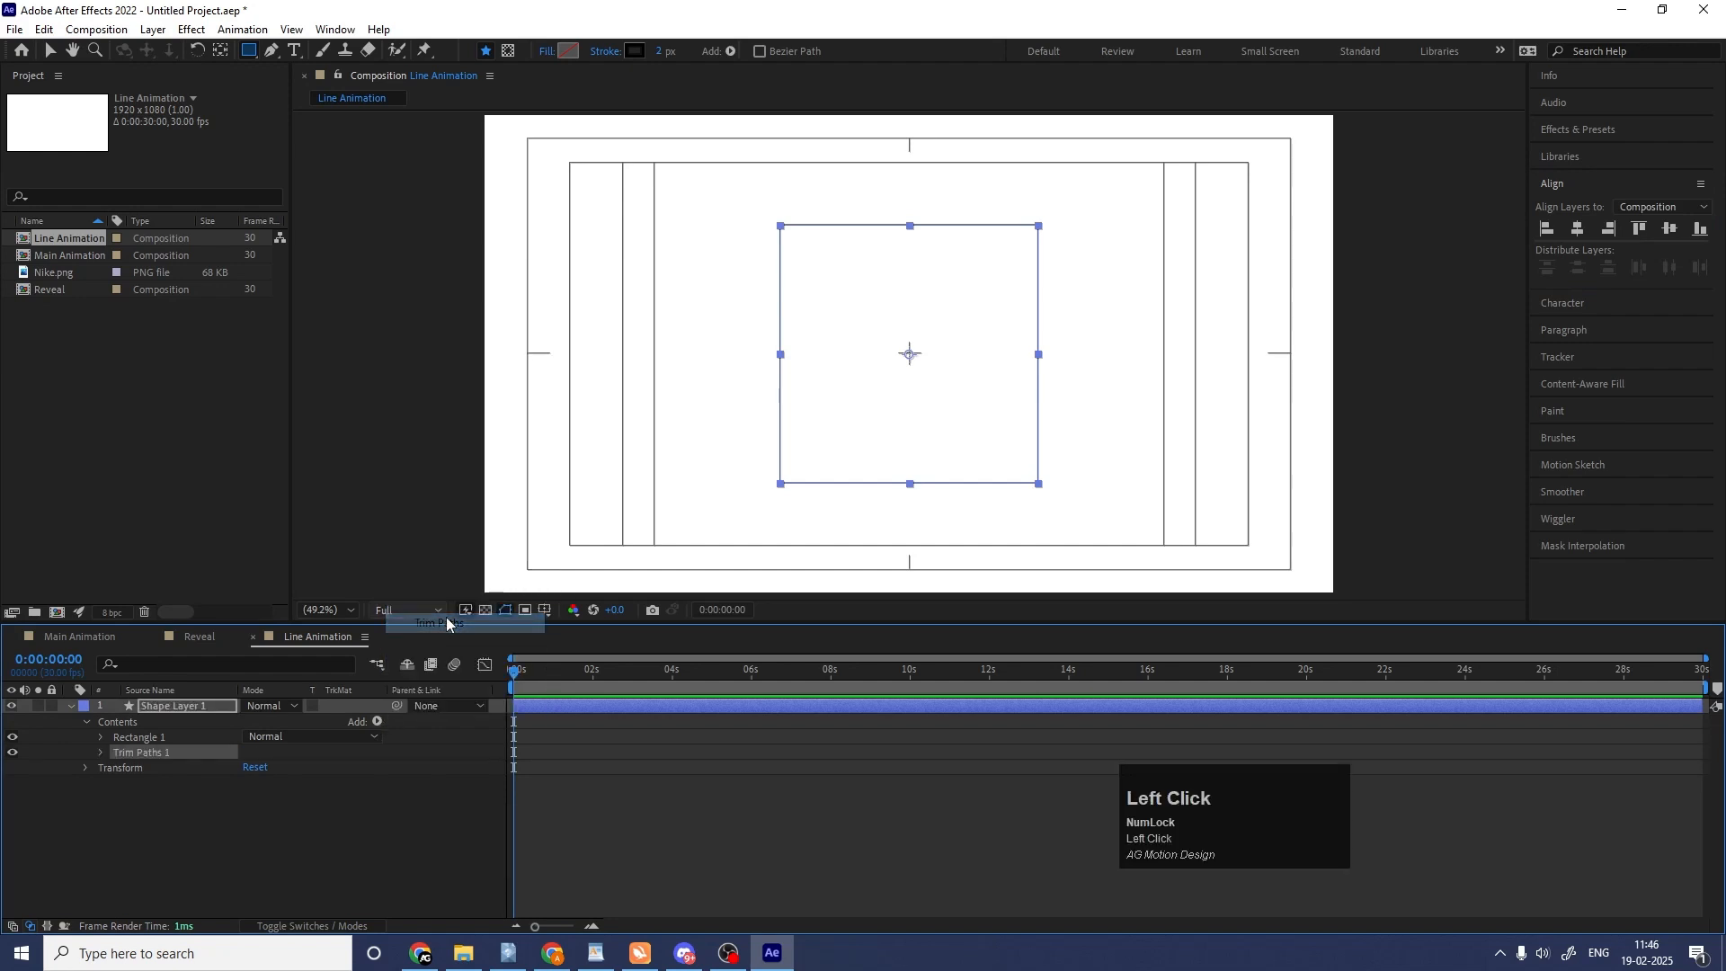
click(102, 756)
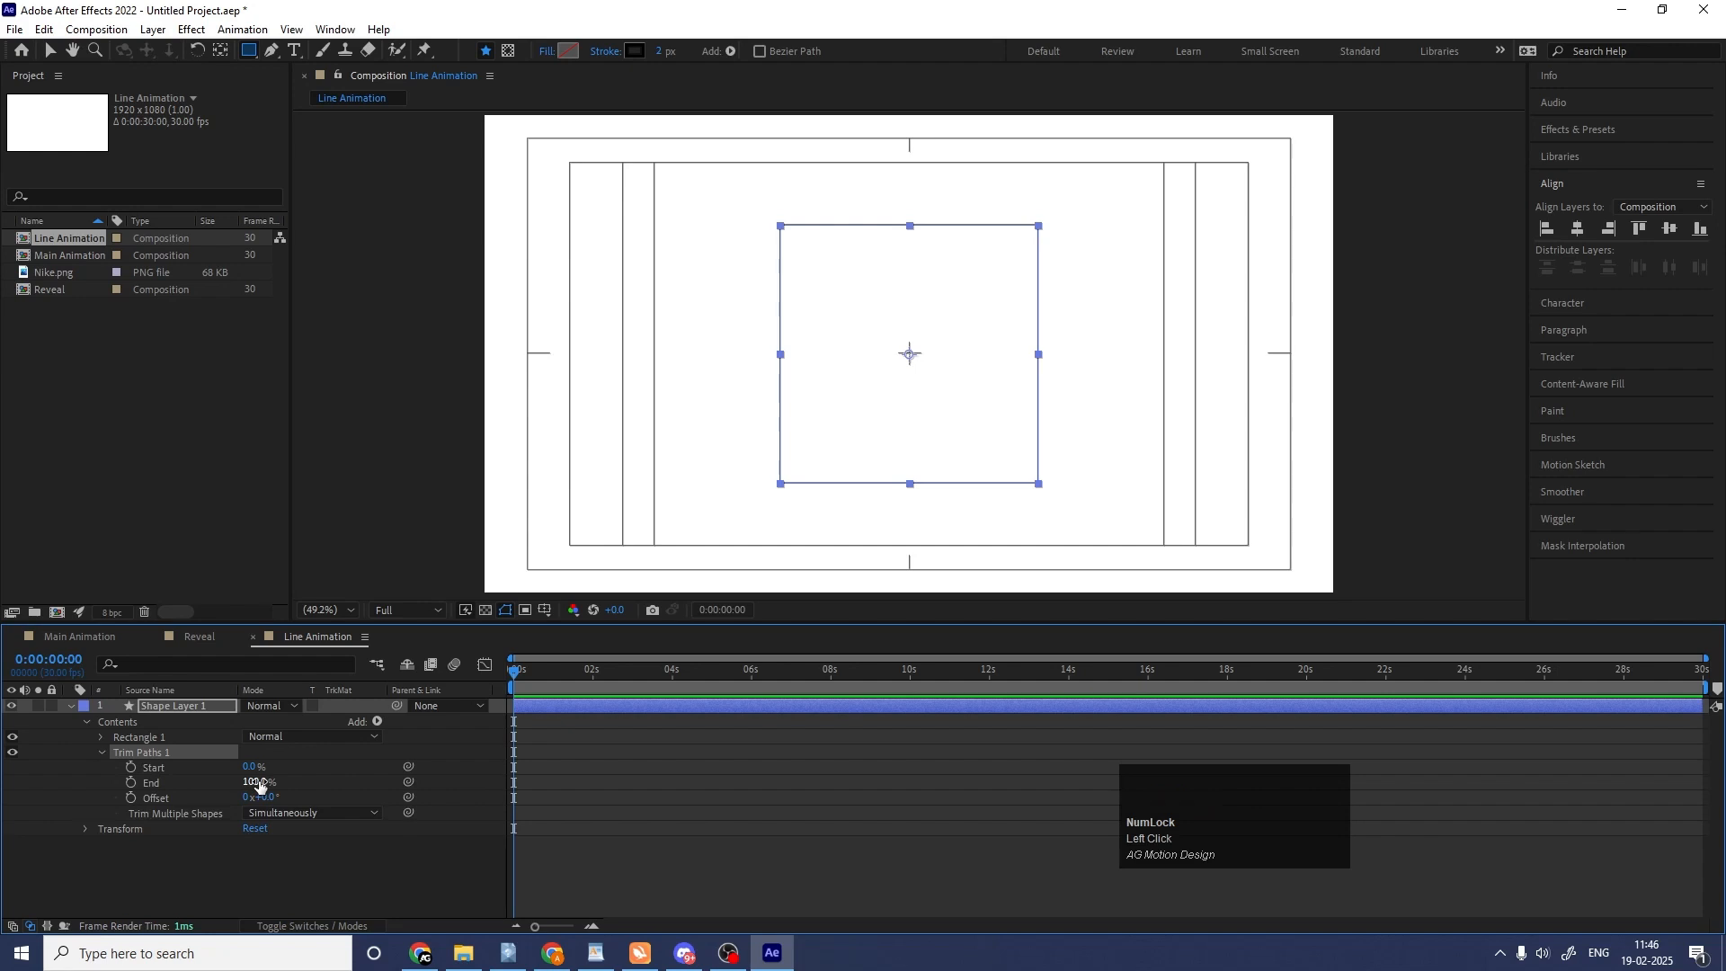
drag(258, 782, 53, 802)
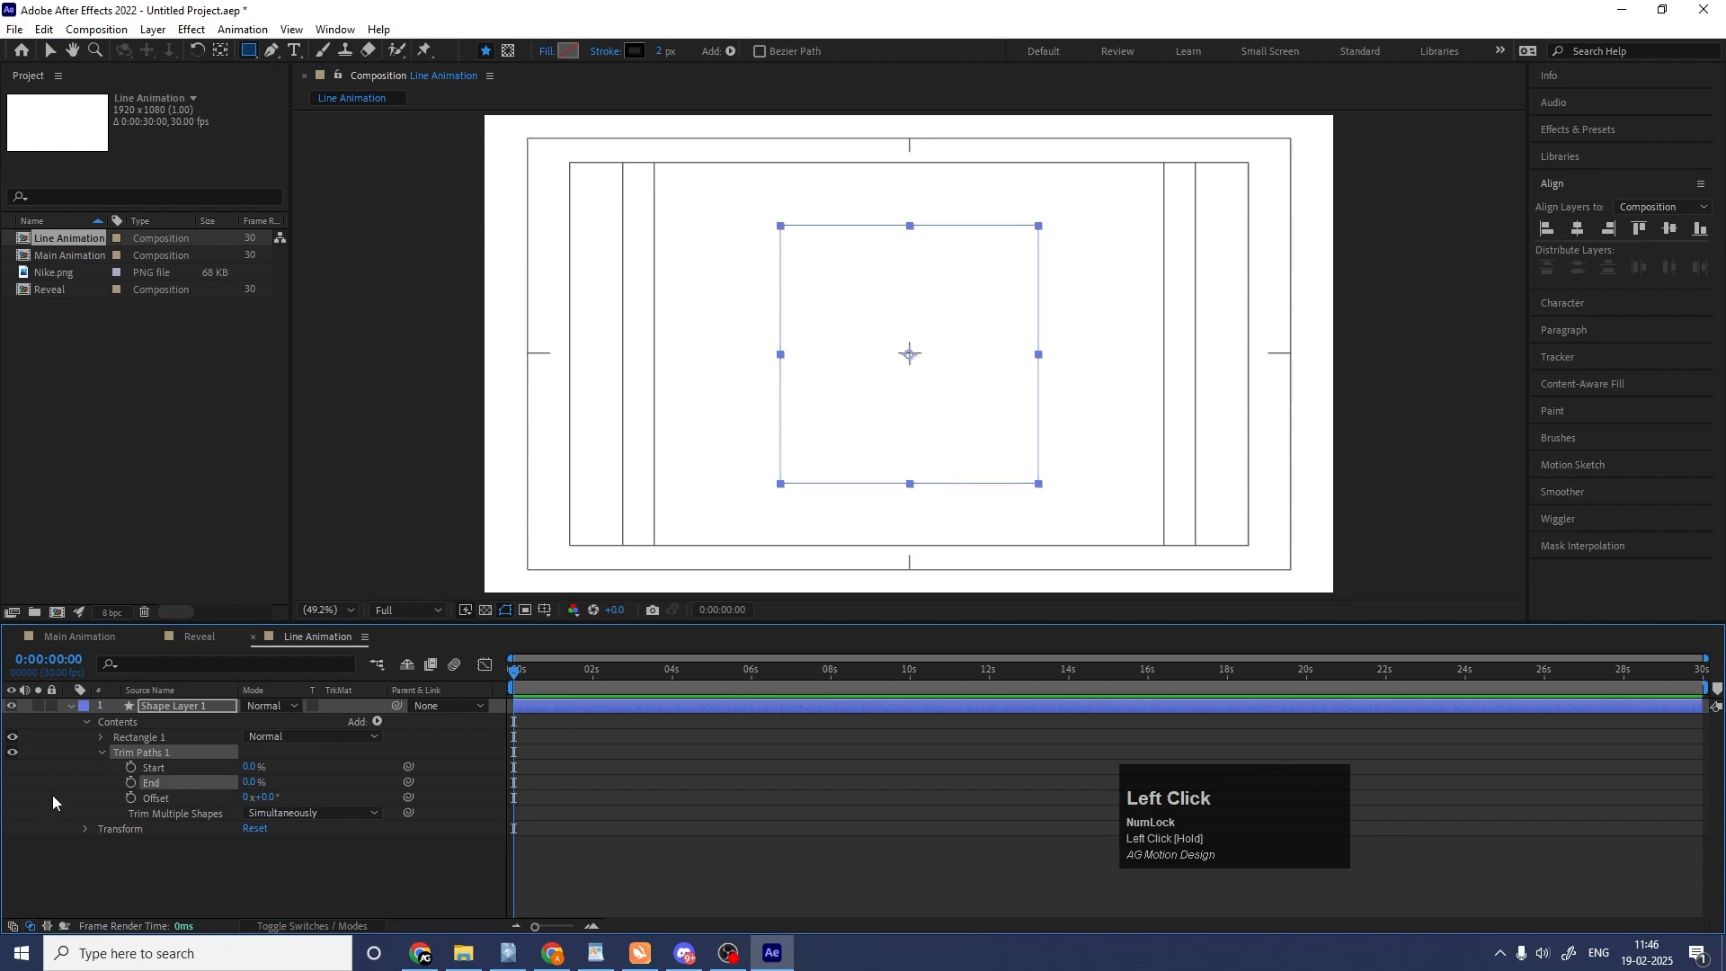
click(132, 783)
click(130, 768)
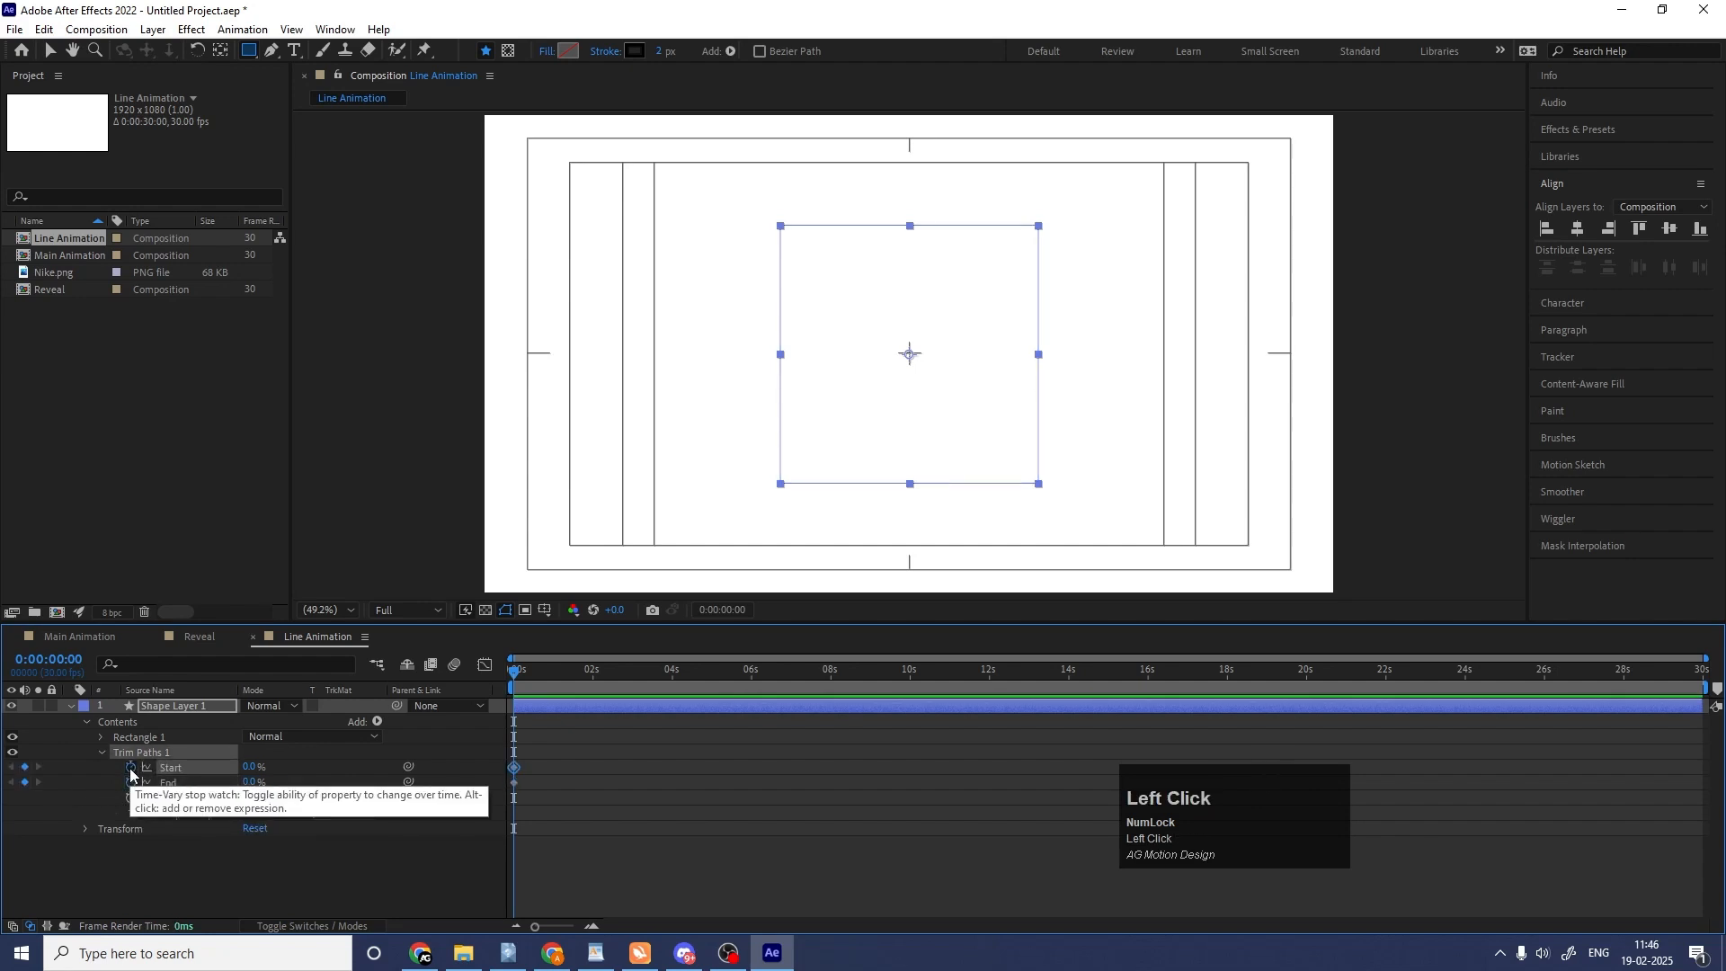
Keyframe the Trim Paths End and Start at 100% at 0:00:01:20.
key(equal)
key(equal)
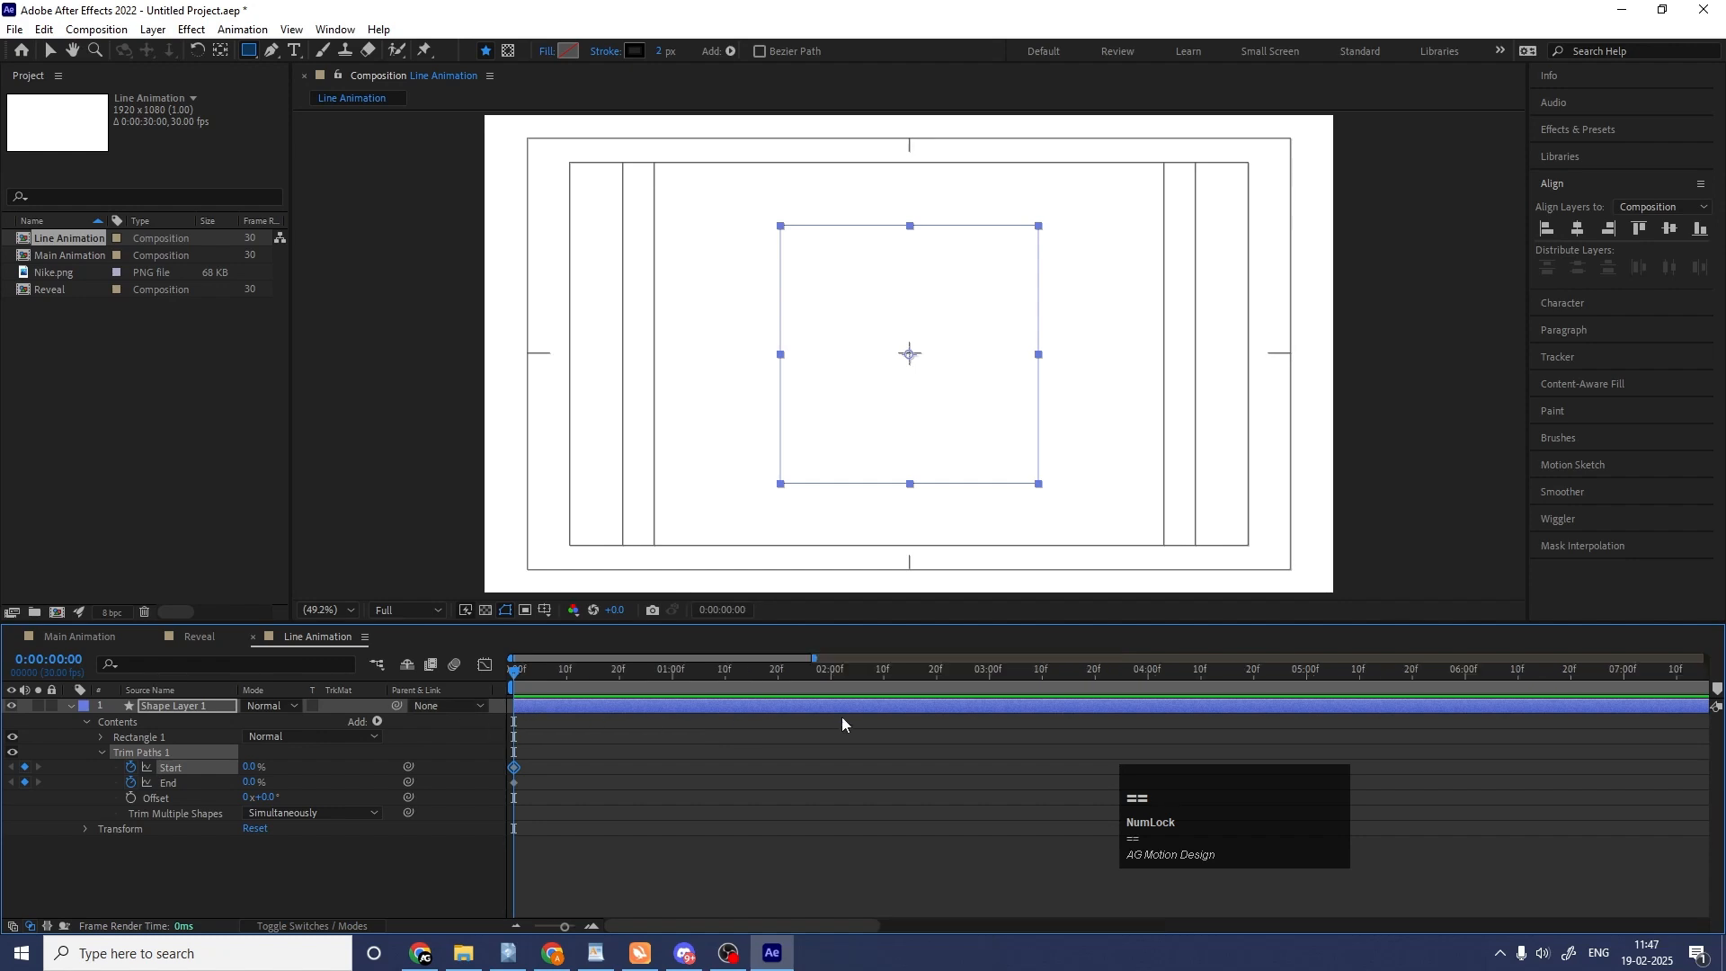
click(779, 674)
click(251, 783)
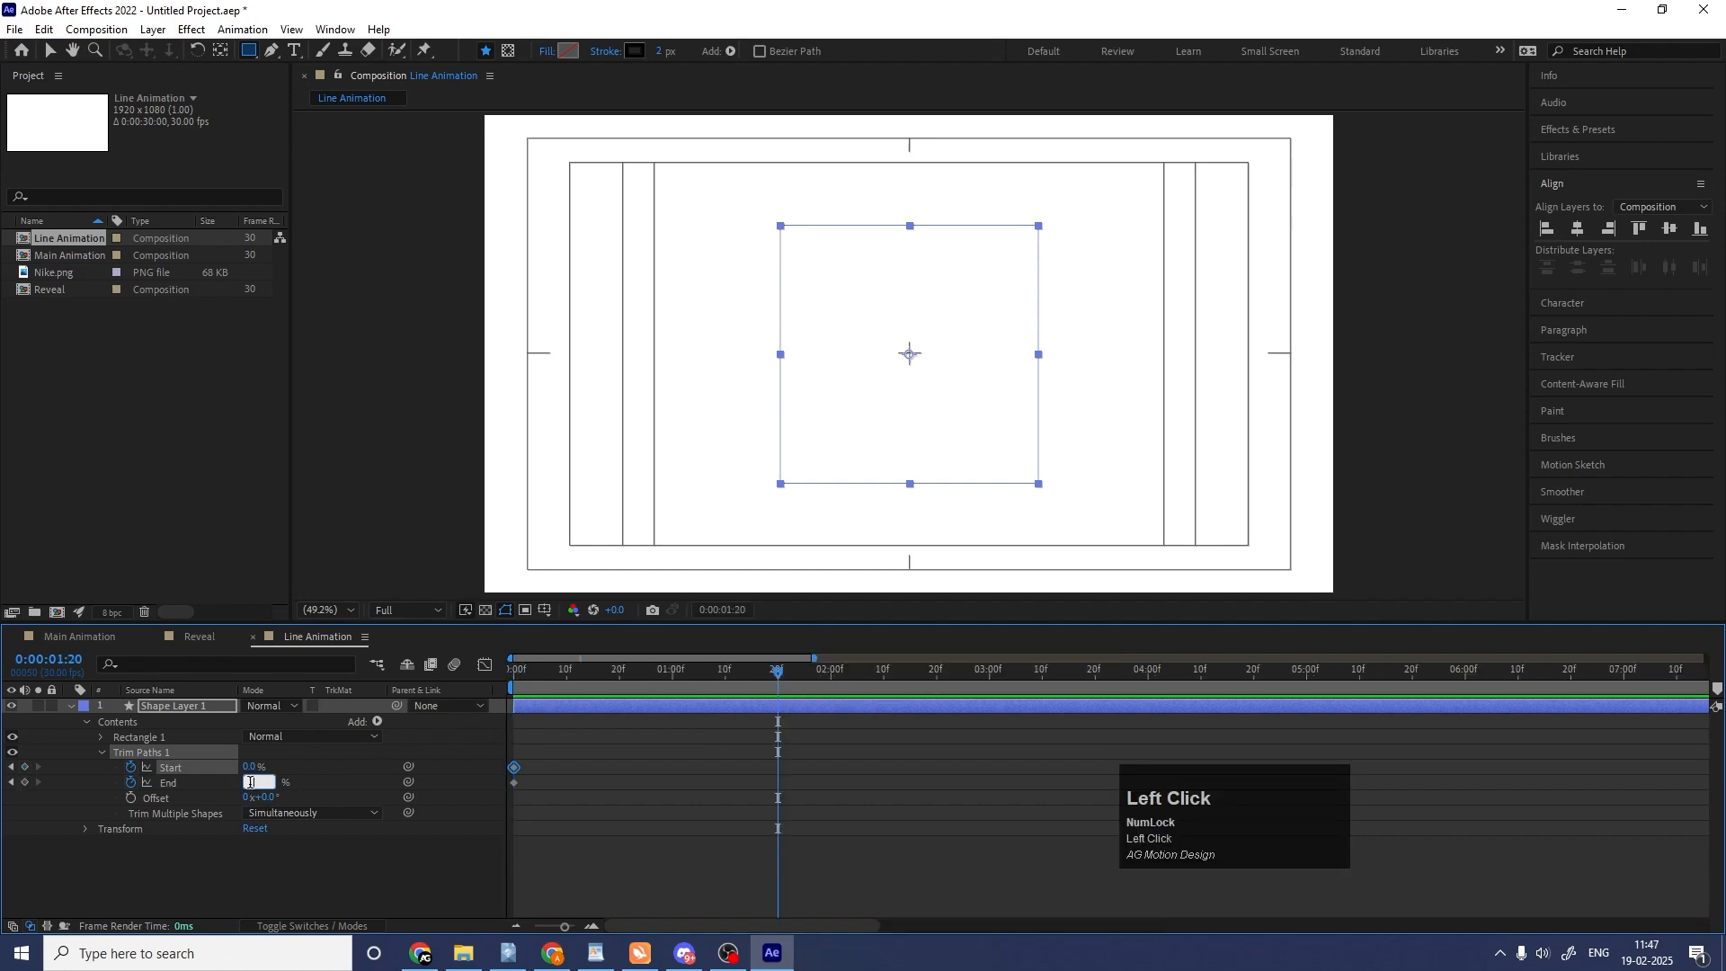
text(100)
click(251, 767)
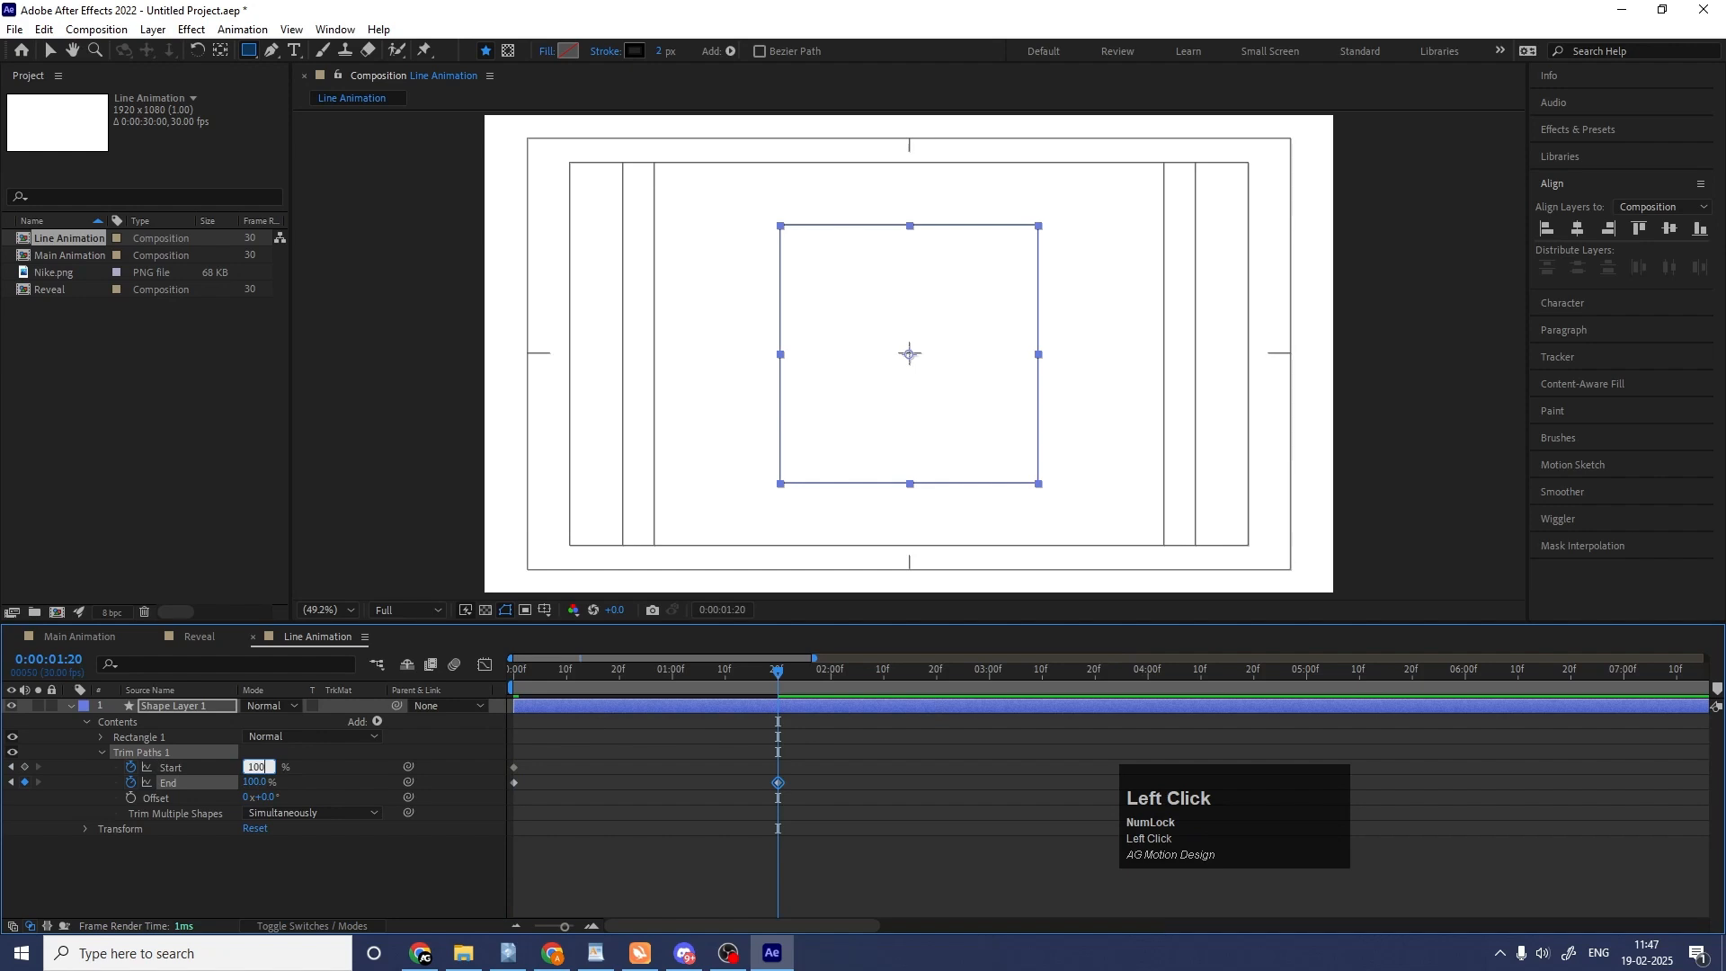
key(Return)
Shift both Start keyframes 20 frames later and play the line animation from frame 0.
click(820, 767)
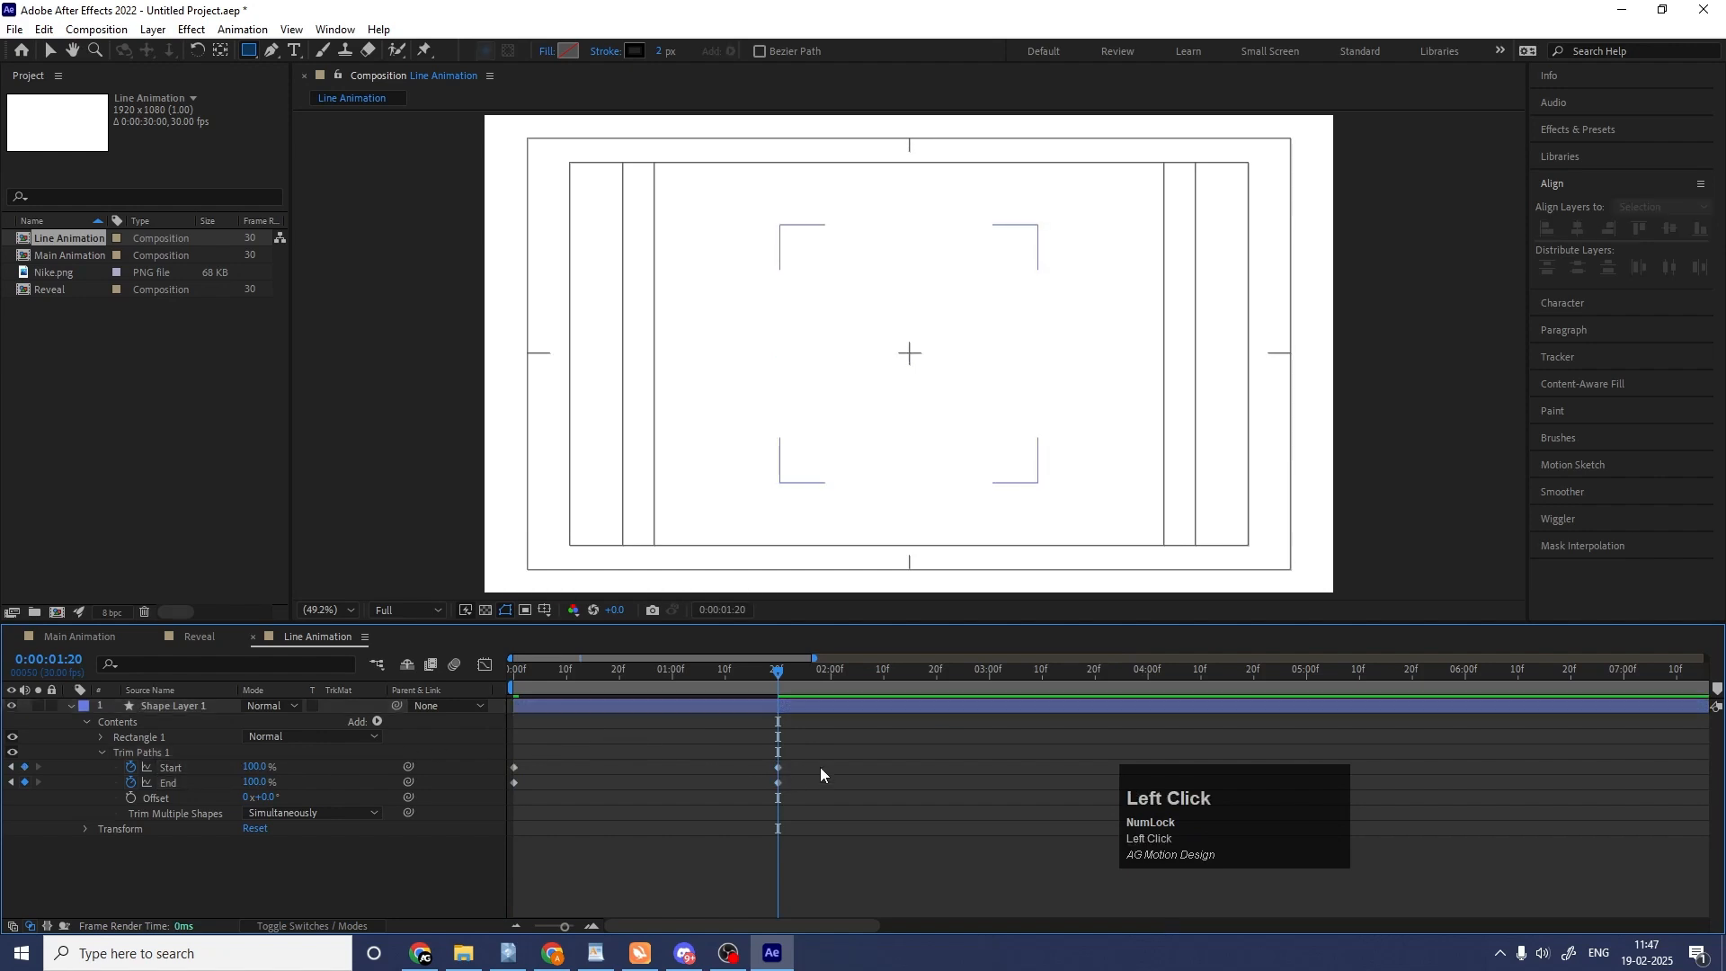
drag(820, 768, 627, 772)
click(514, 670)
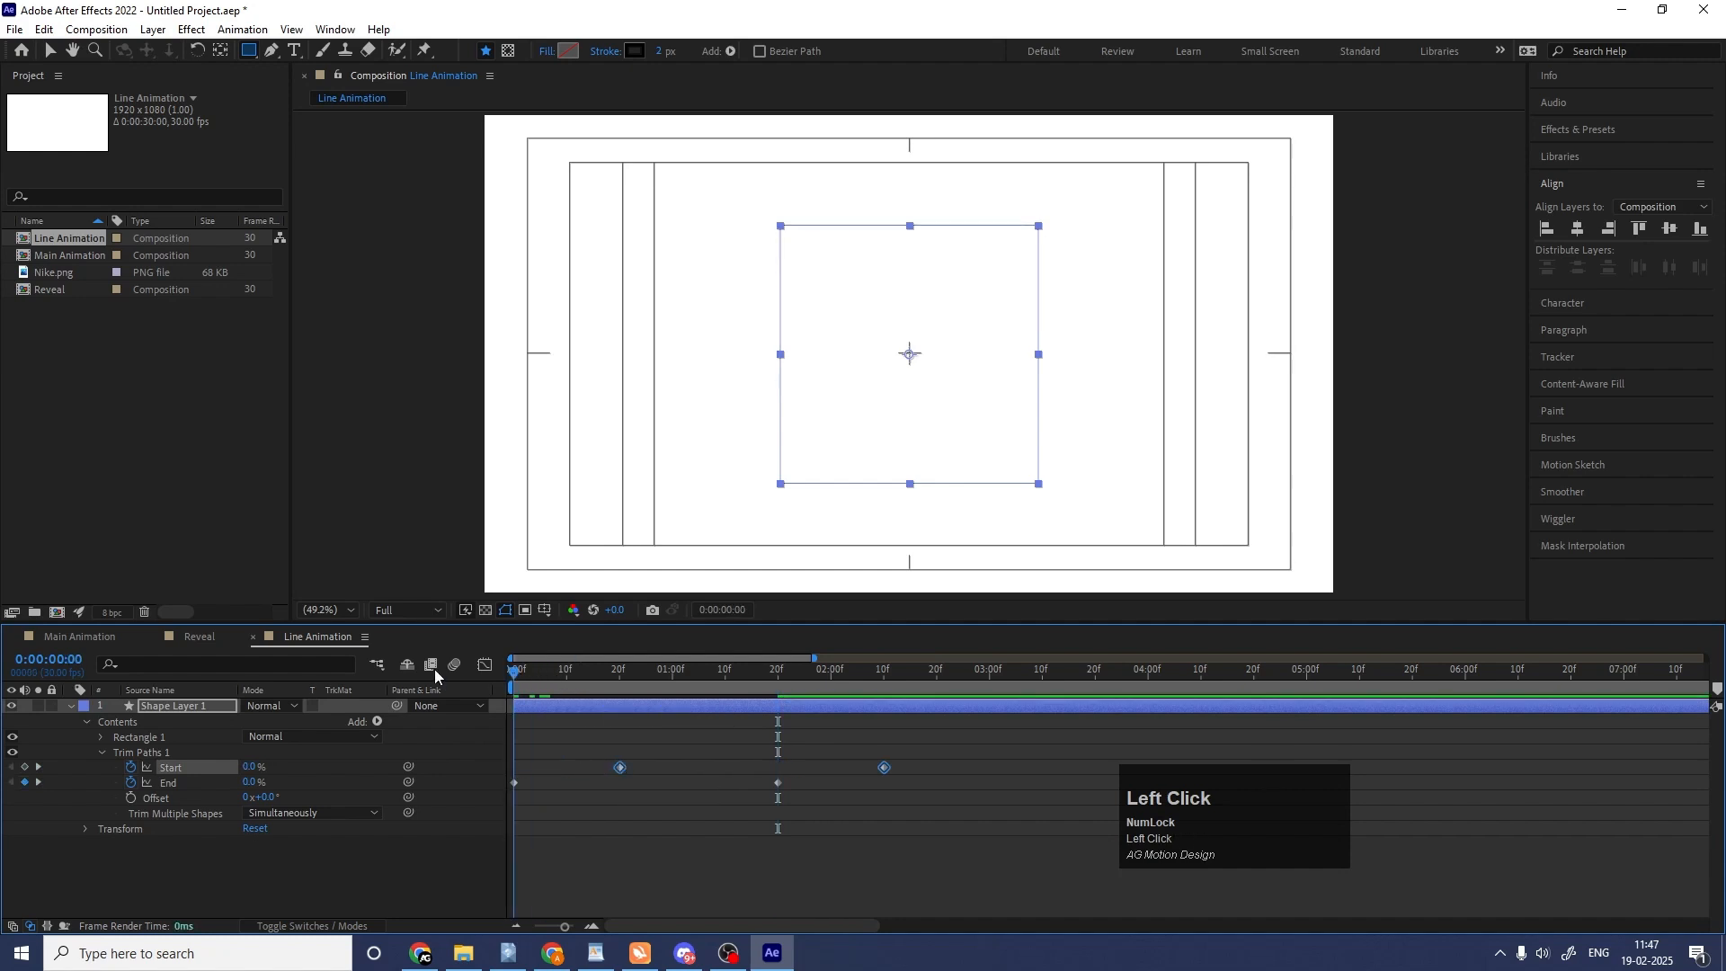
key(space)
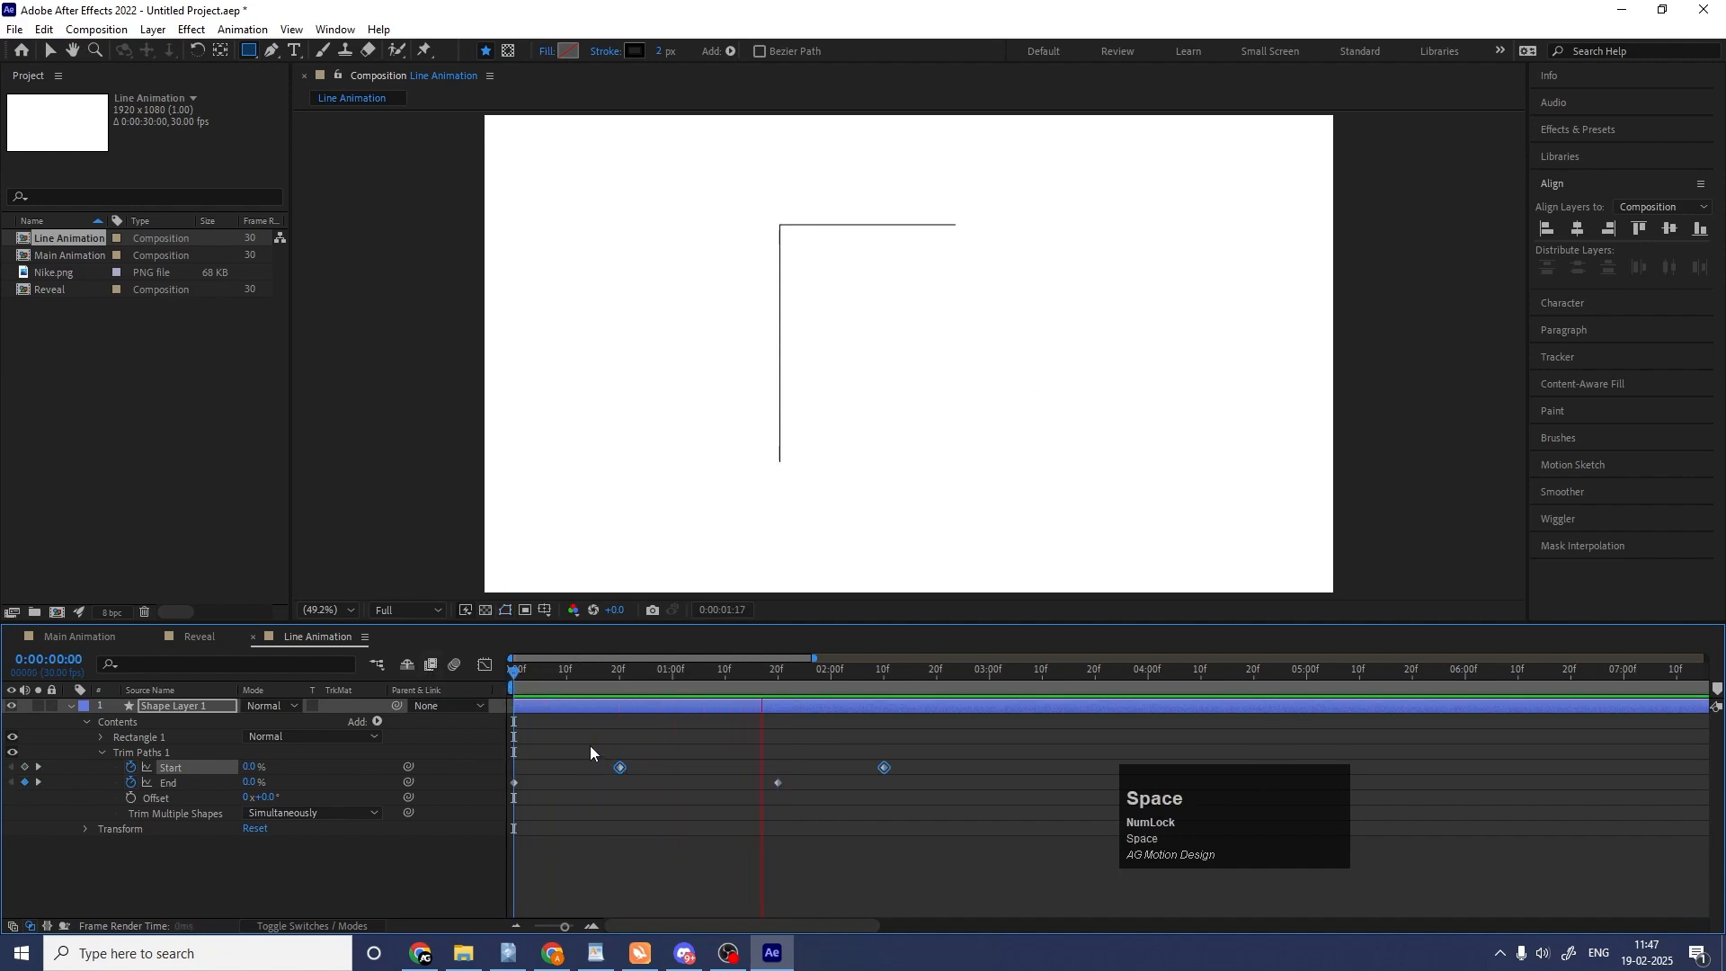
key(space)
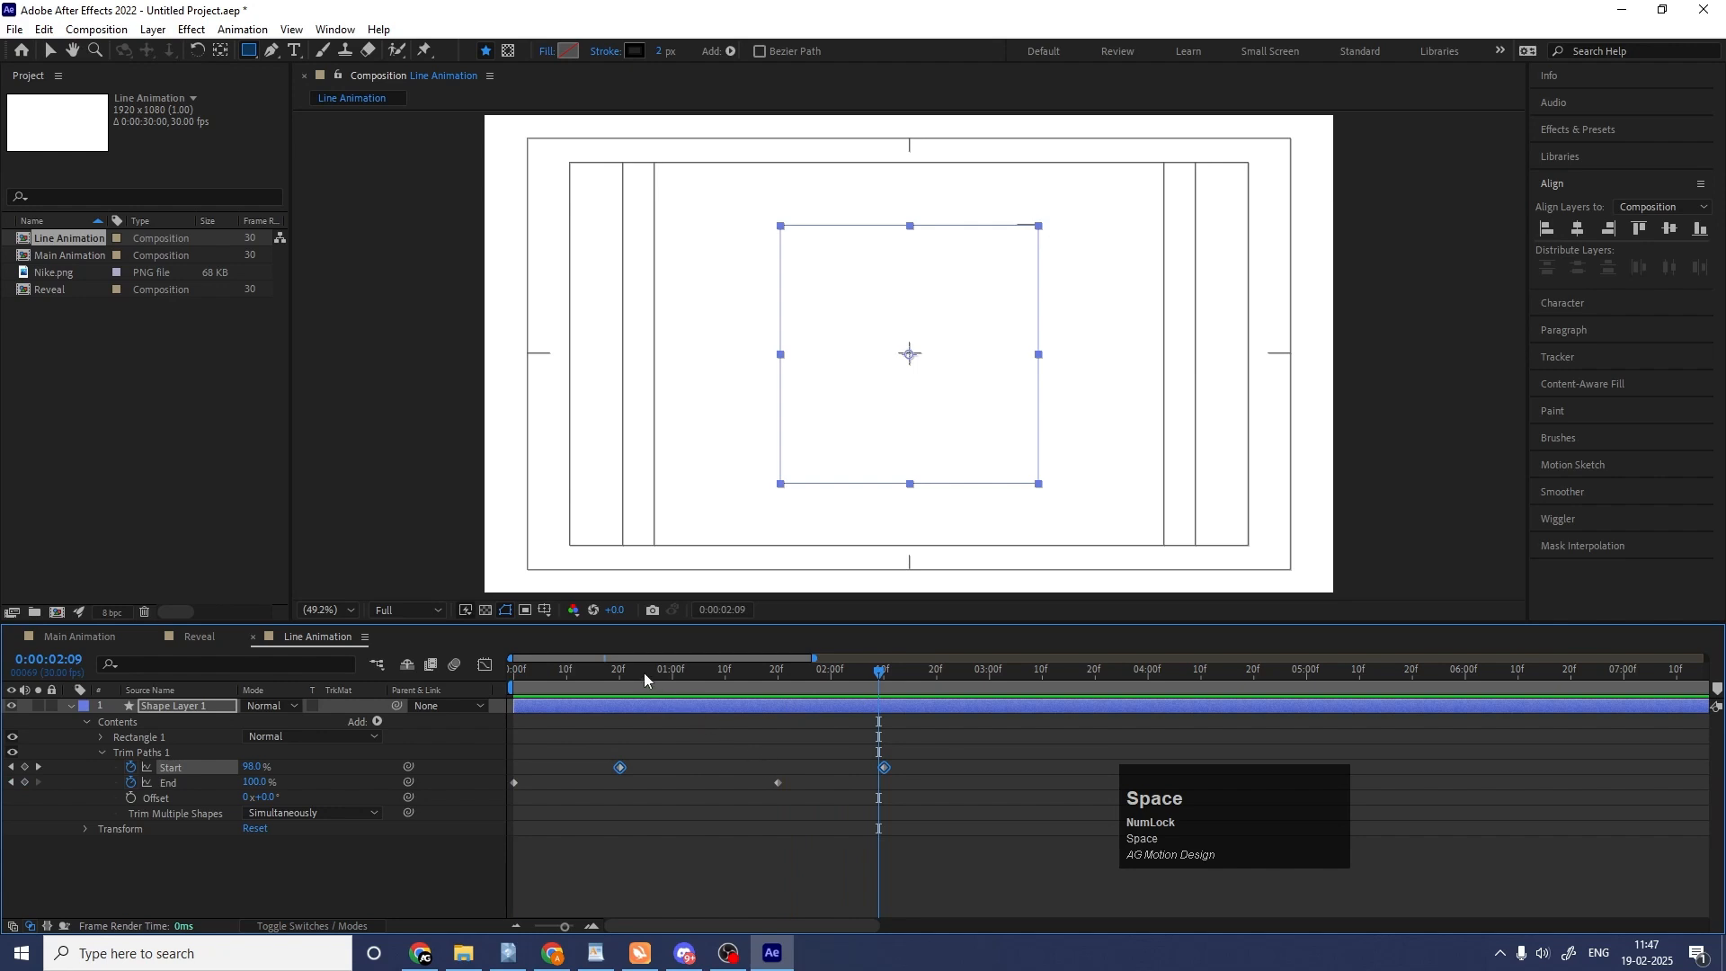
Keyframe the Trim Paths Offset from 0° at frame 0 to 180° at 0:00:02:10 and preview the motion.
click(515, 671)
click(130, 798)
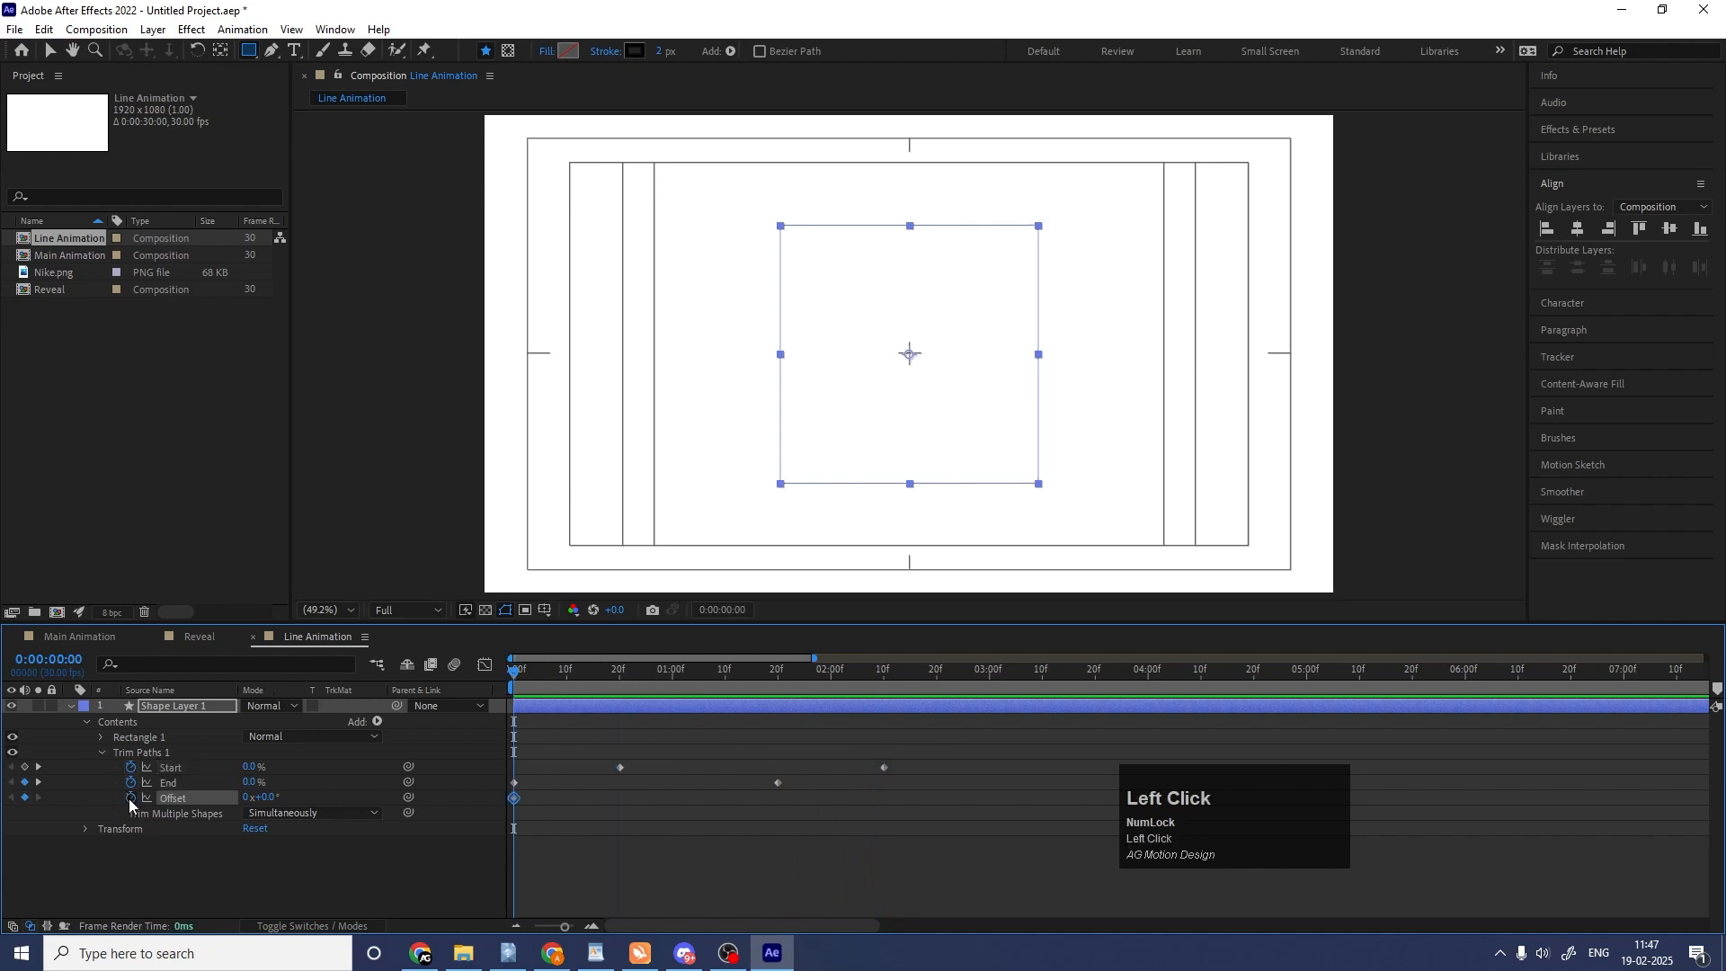
drag(878, 670, 885, 670)
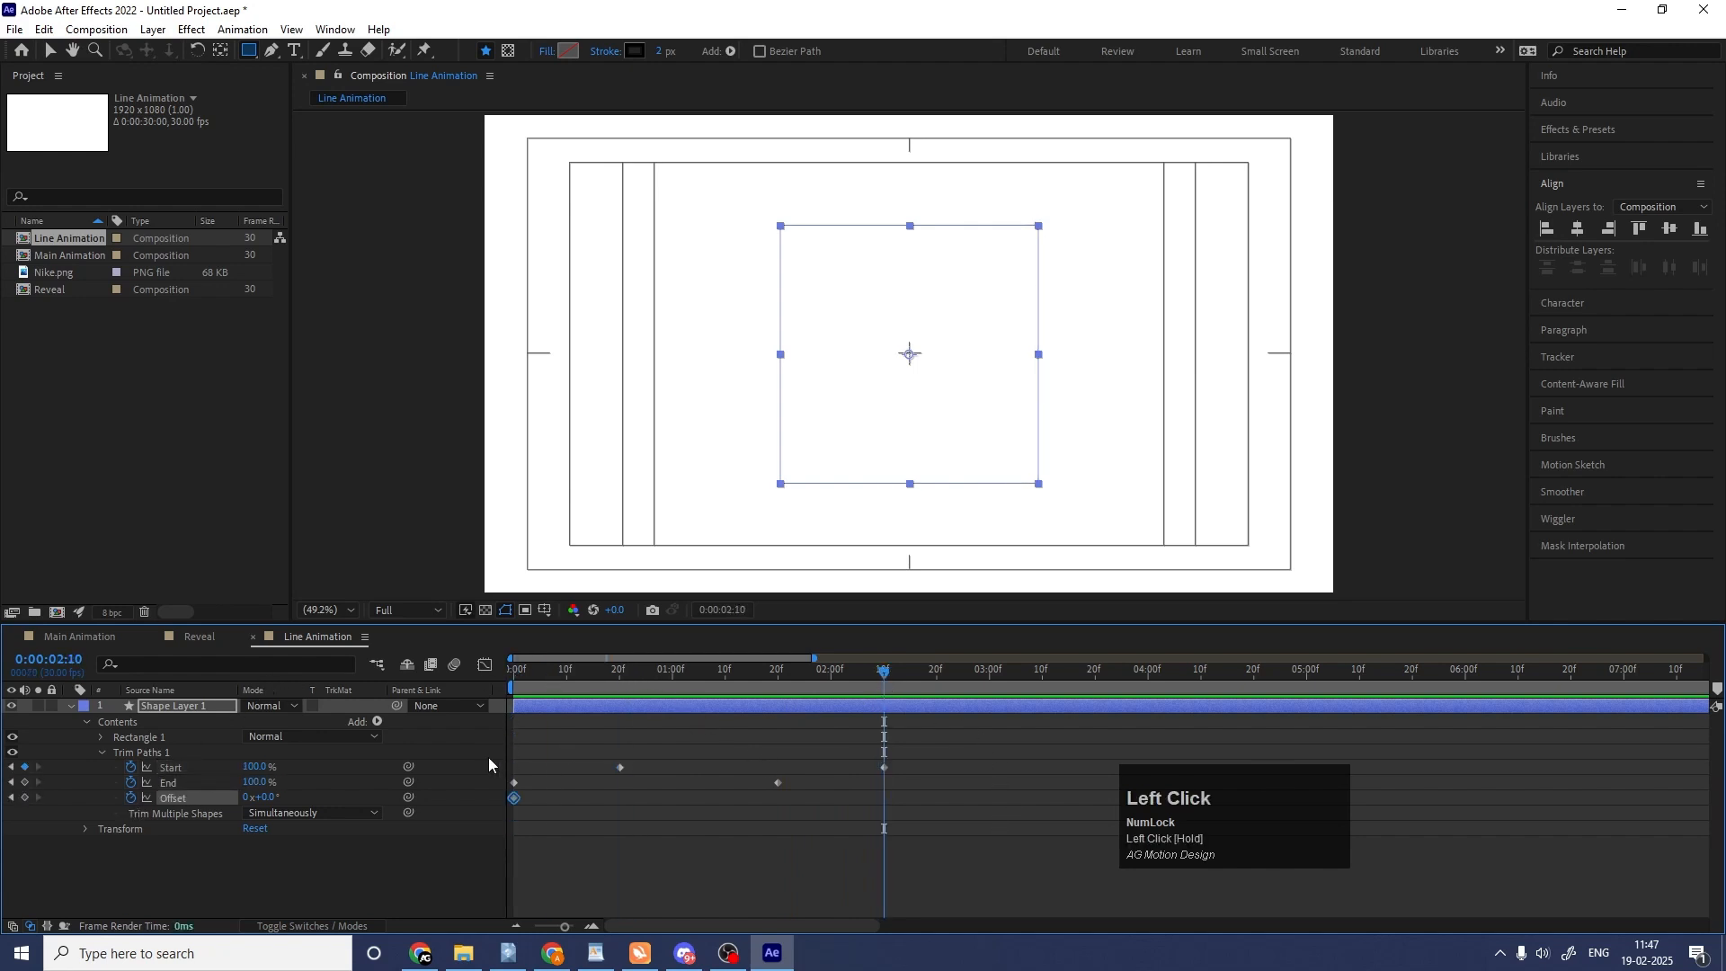
click(268, 798)
text(180)
key(Return)
drag(696, 674, 494, 688)
key(space)
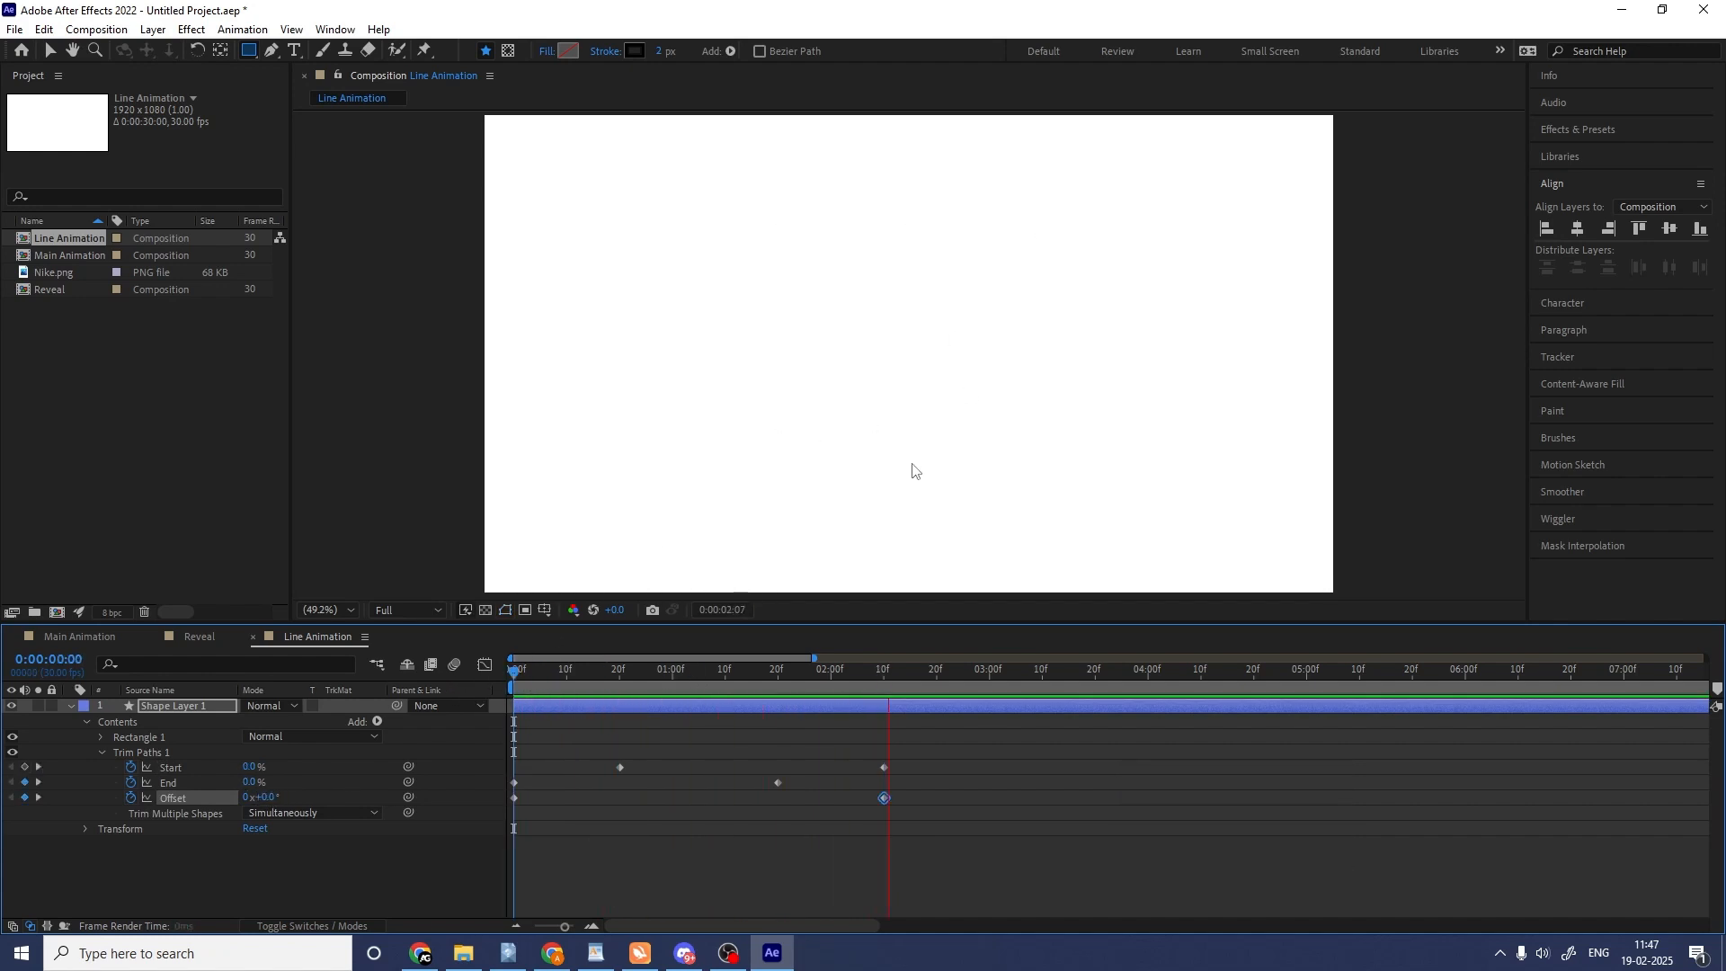
key(space)
Apply Easy Ease to all Start, End and Offset keyframes and play the eased animation from the start.
drag(988, 740, 487, 802)
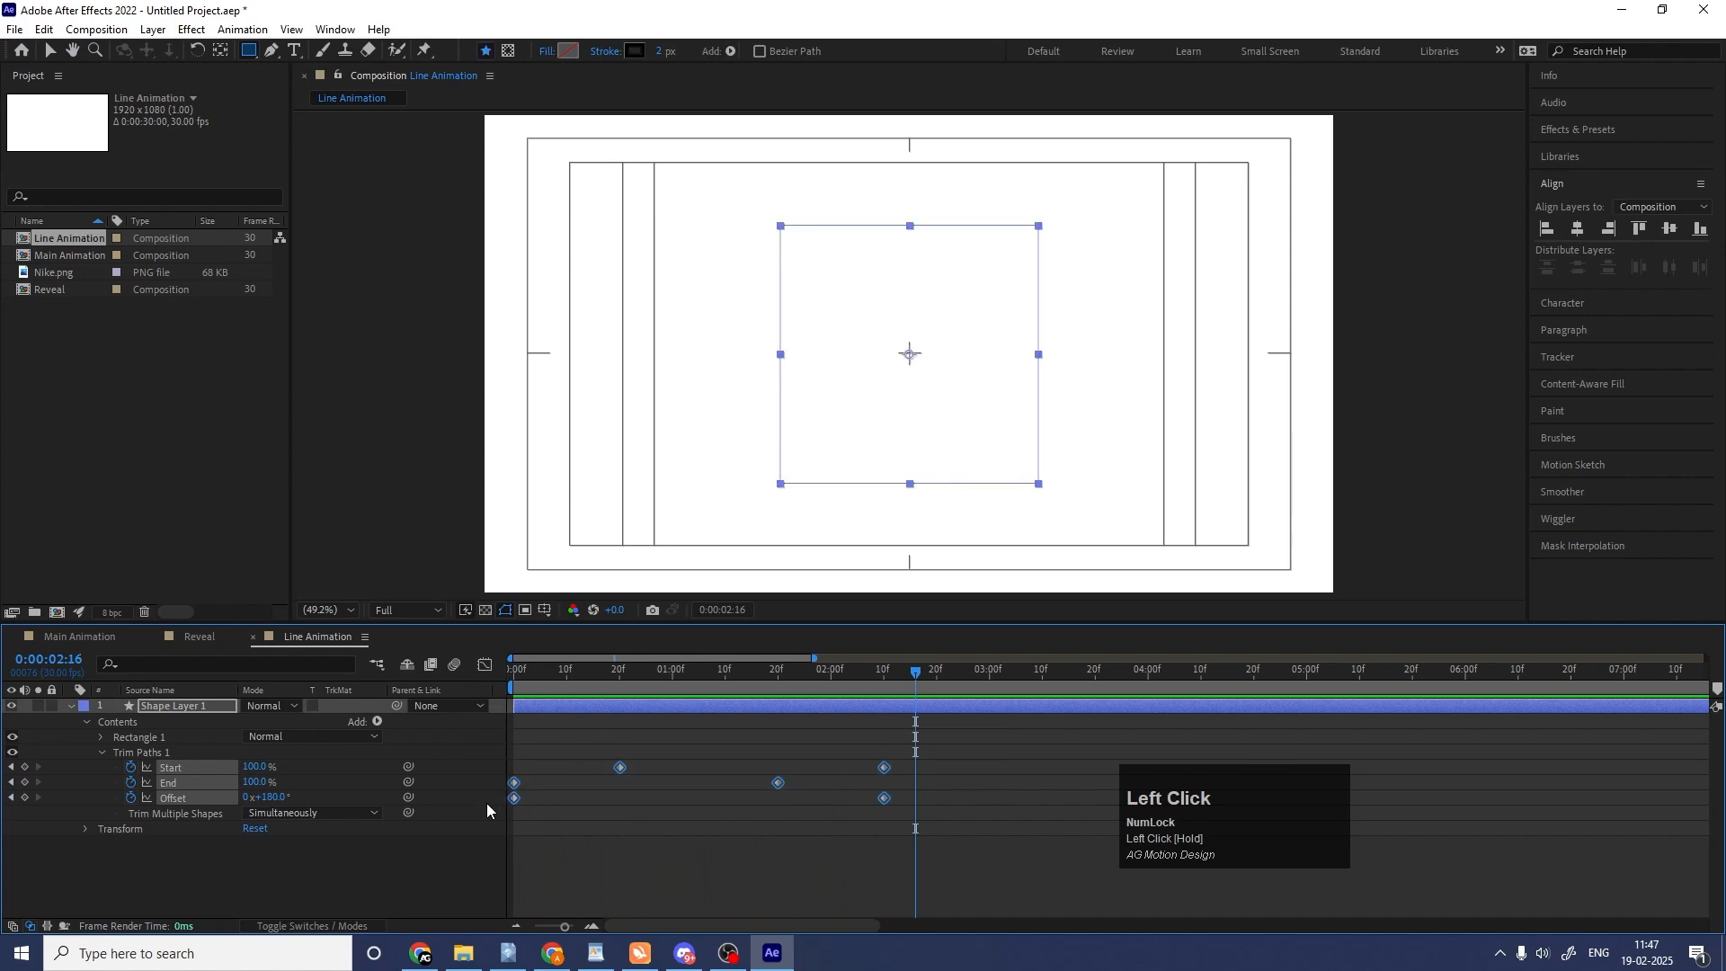
key(F9)
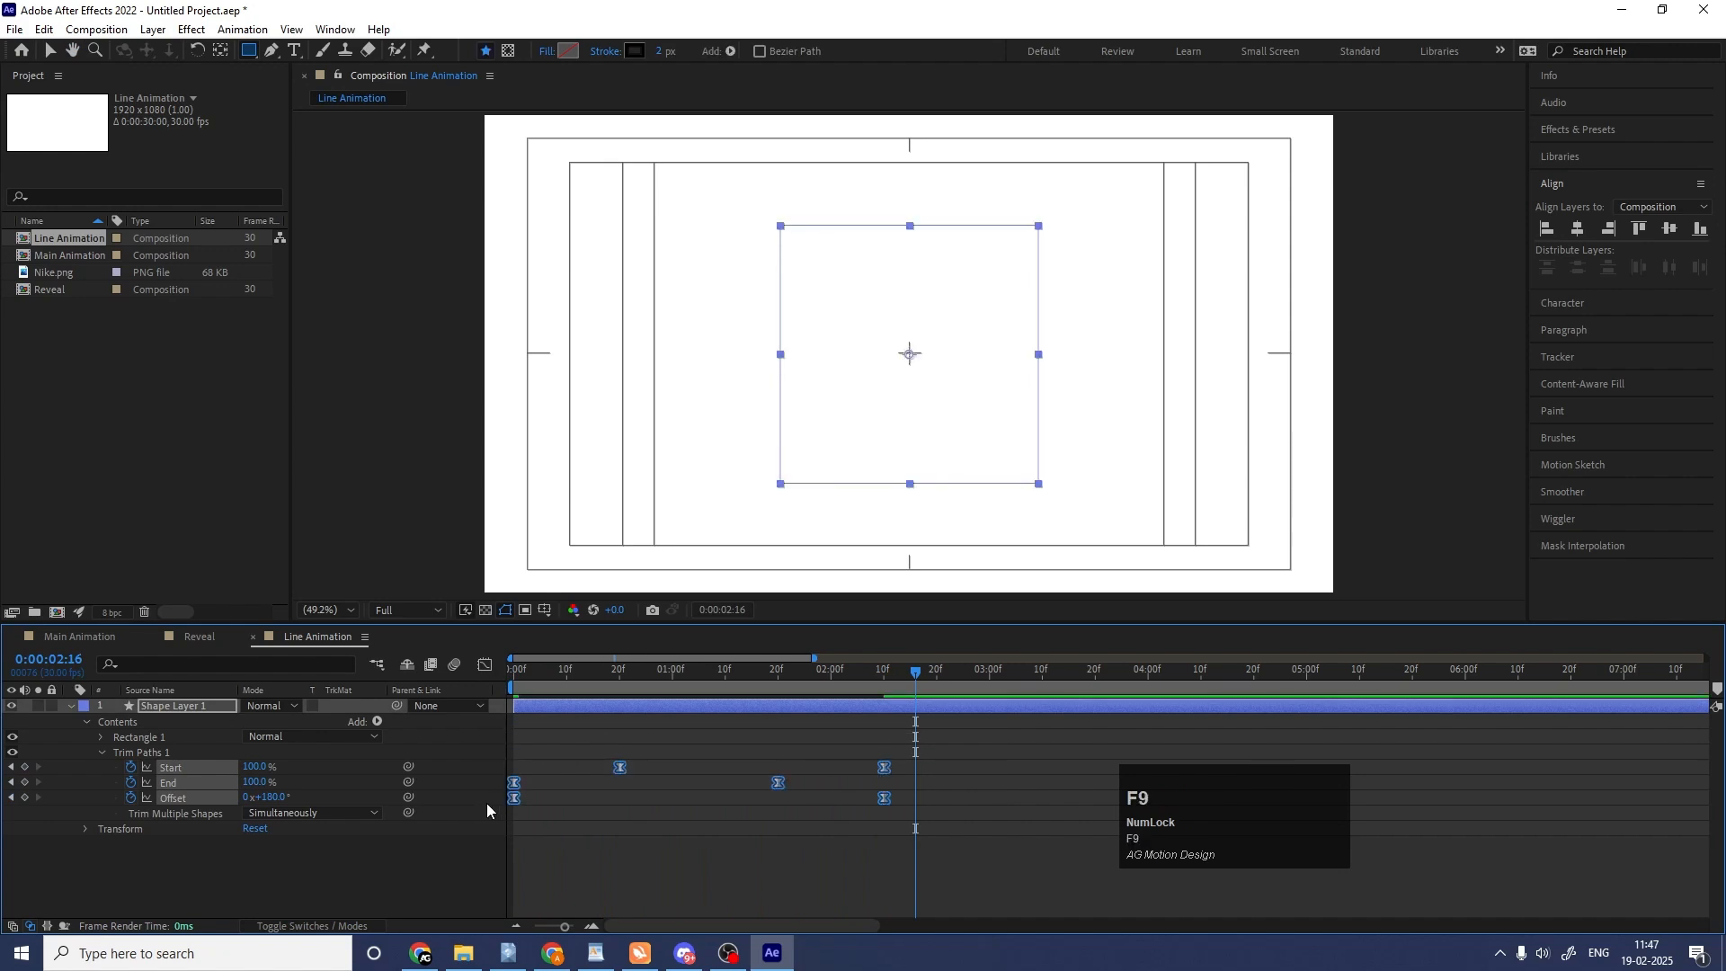
click(610, 691)
key(space)
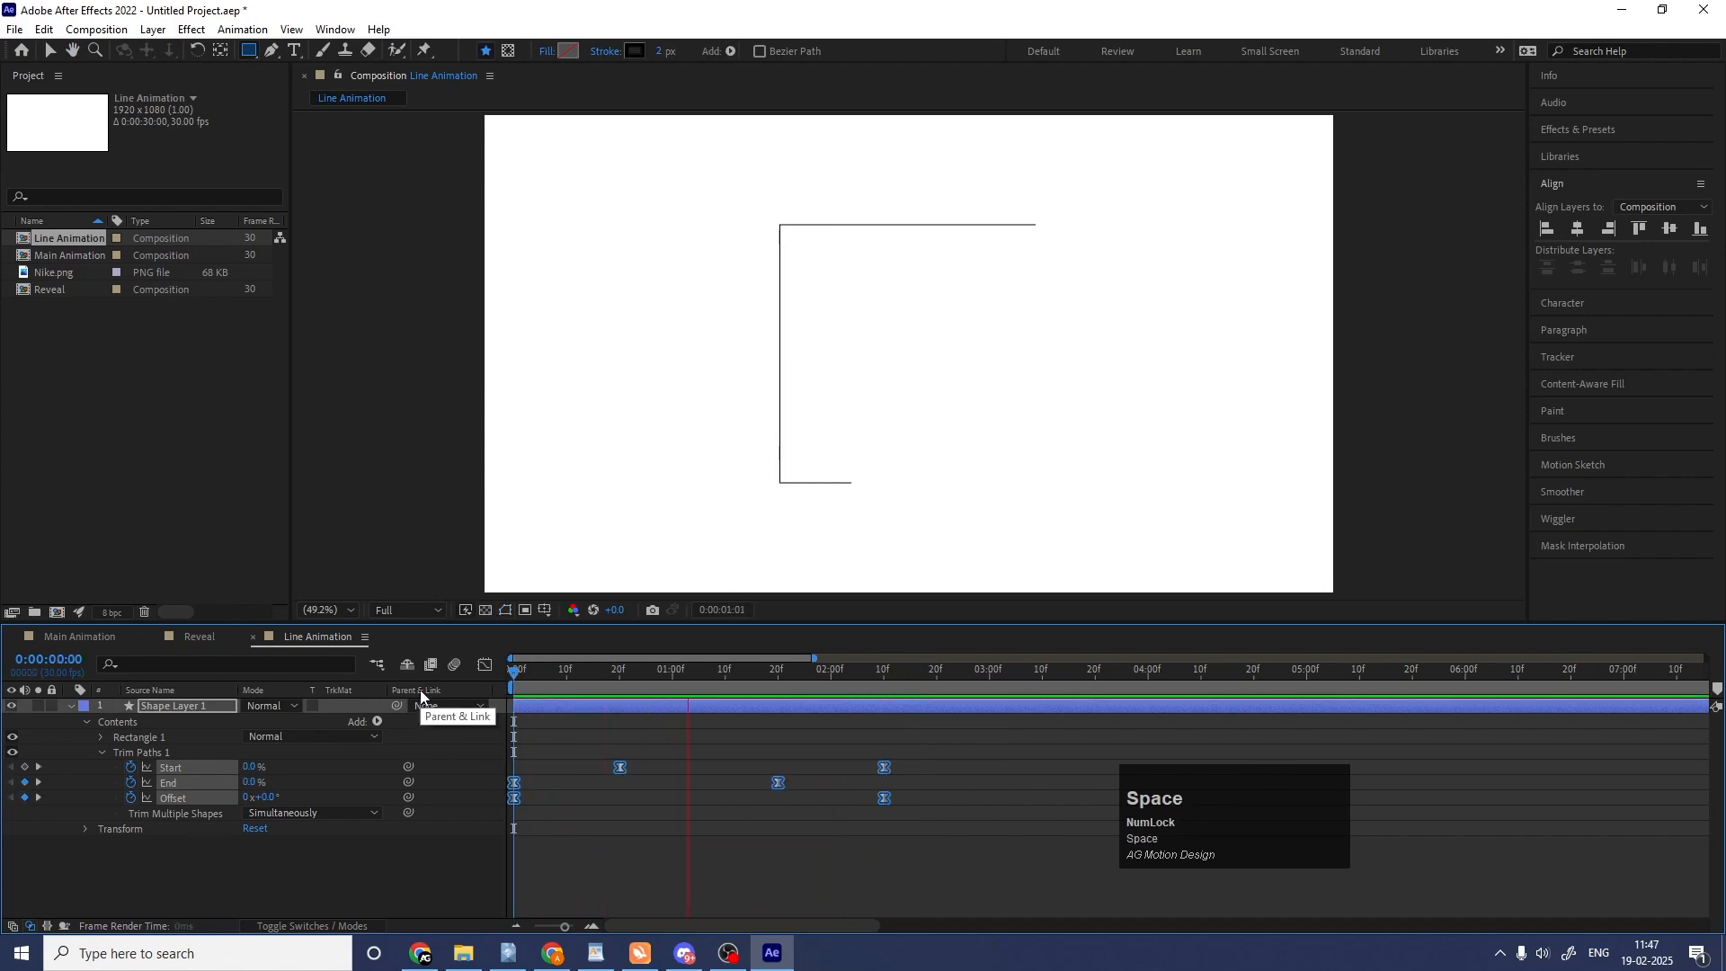
key(space)
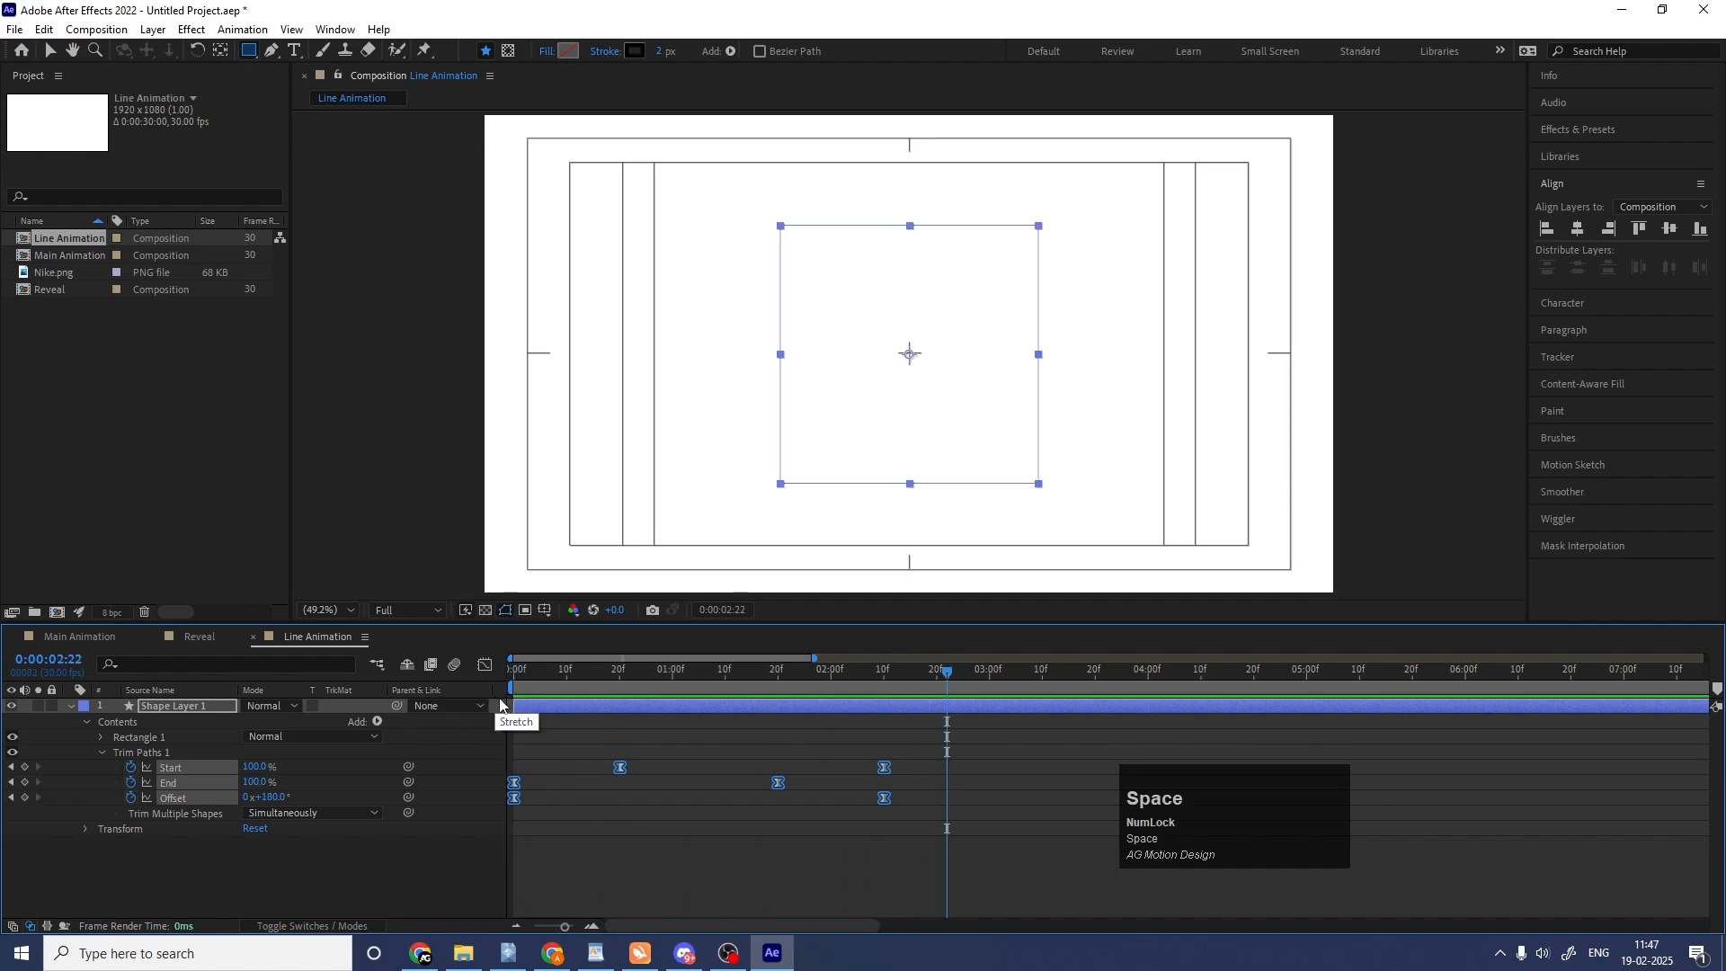
Collapse the square layer's properties and play the line animation again.
click(523, 726)
key(u)
key(u)
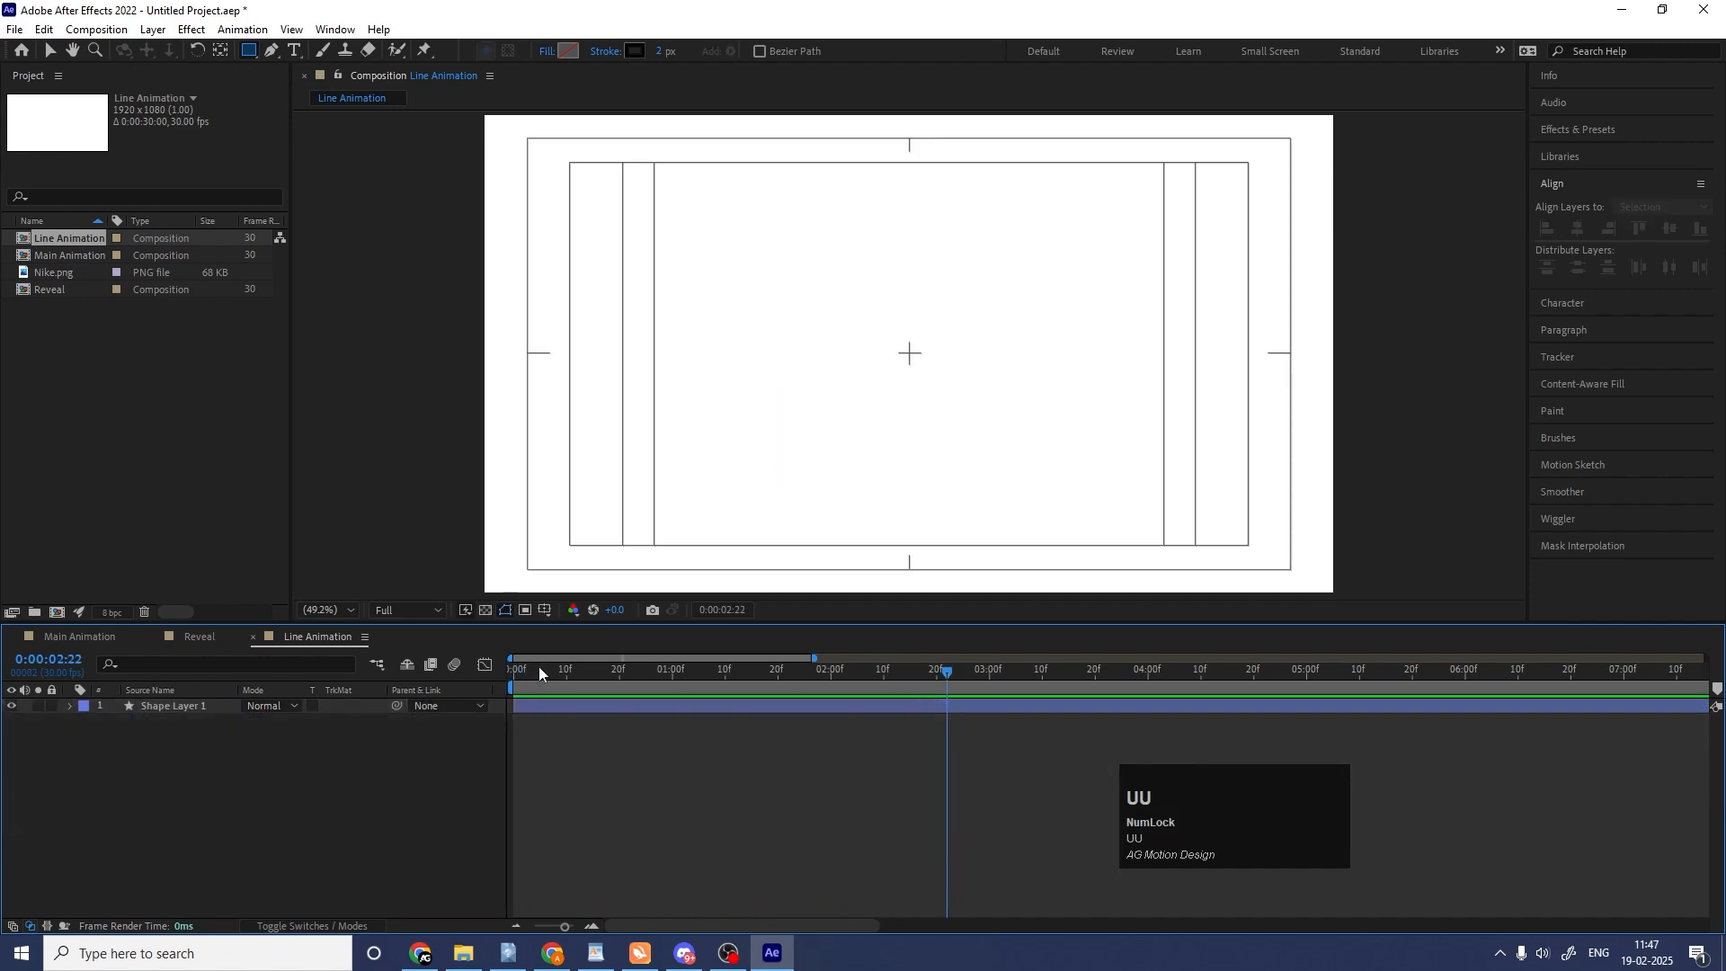
click(540, 671)
key(space)
Show only the square layer's Rotation, preview the lines, park the playhead at 0:00:00:29 and switch to the Selection tool.
click(526, 711)
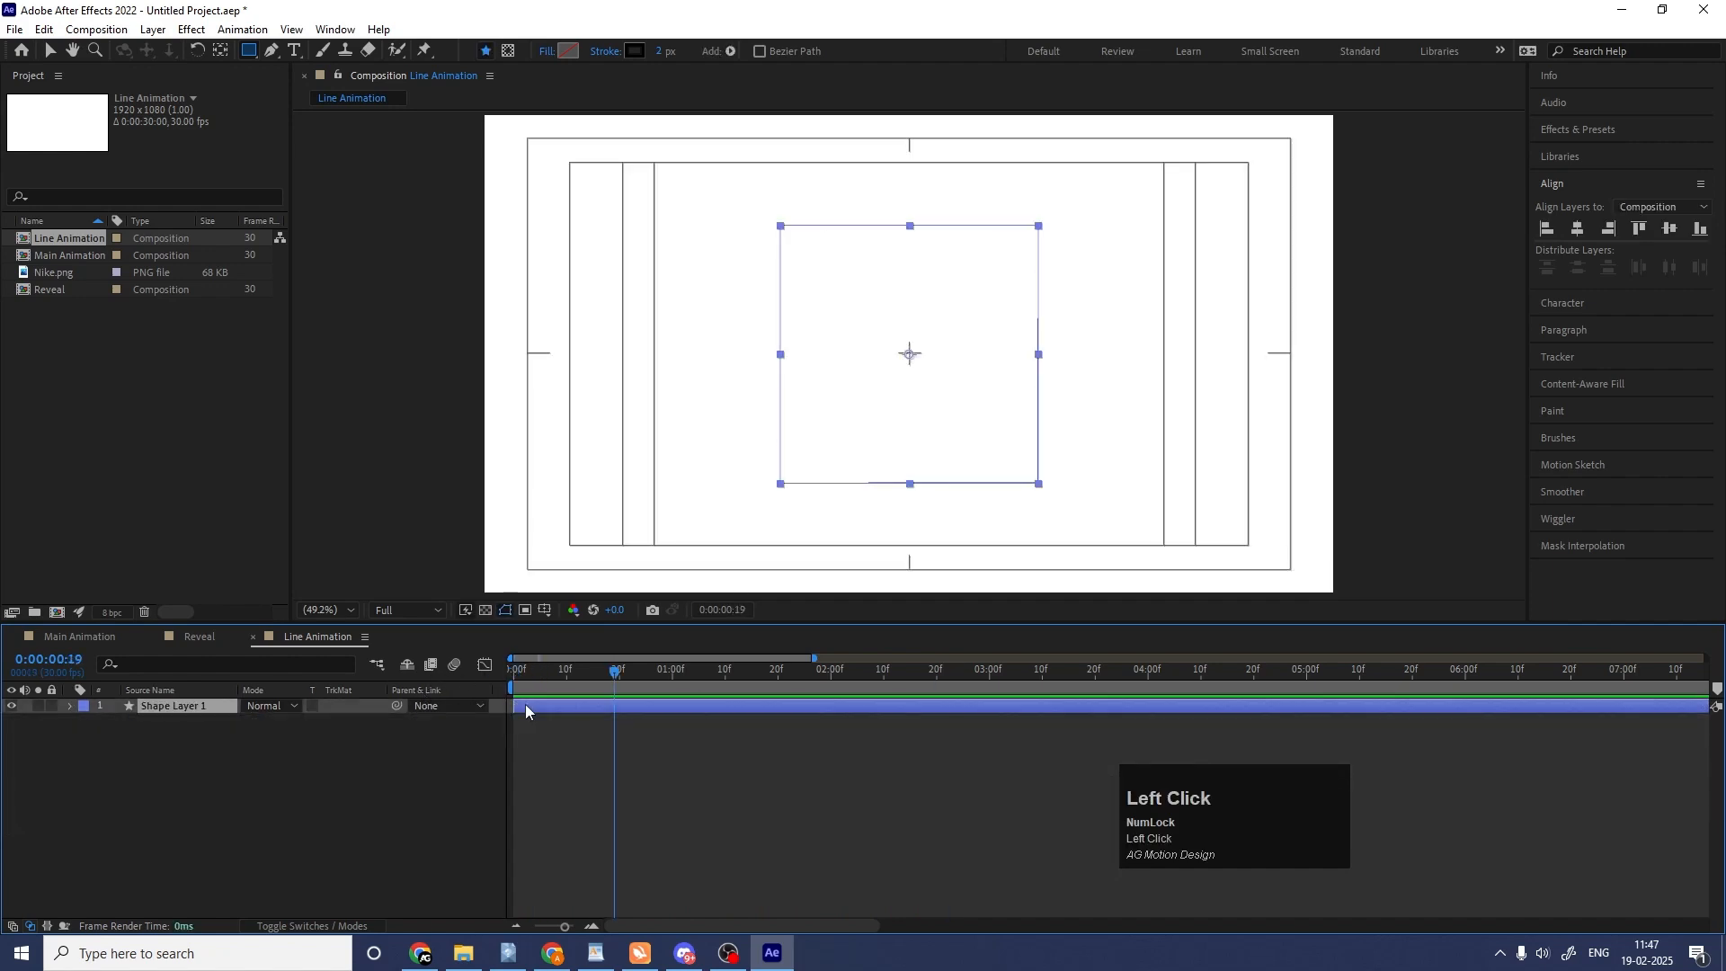
key(r)
key(space)
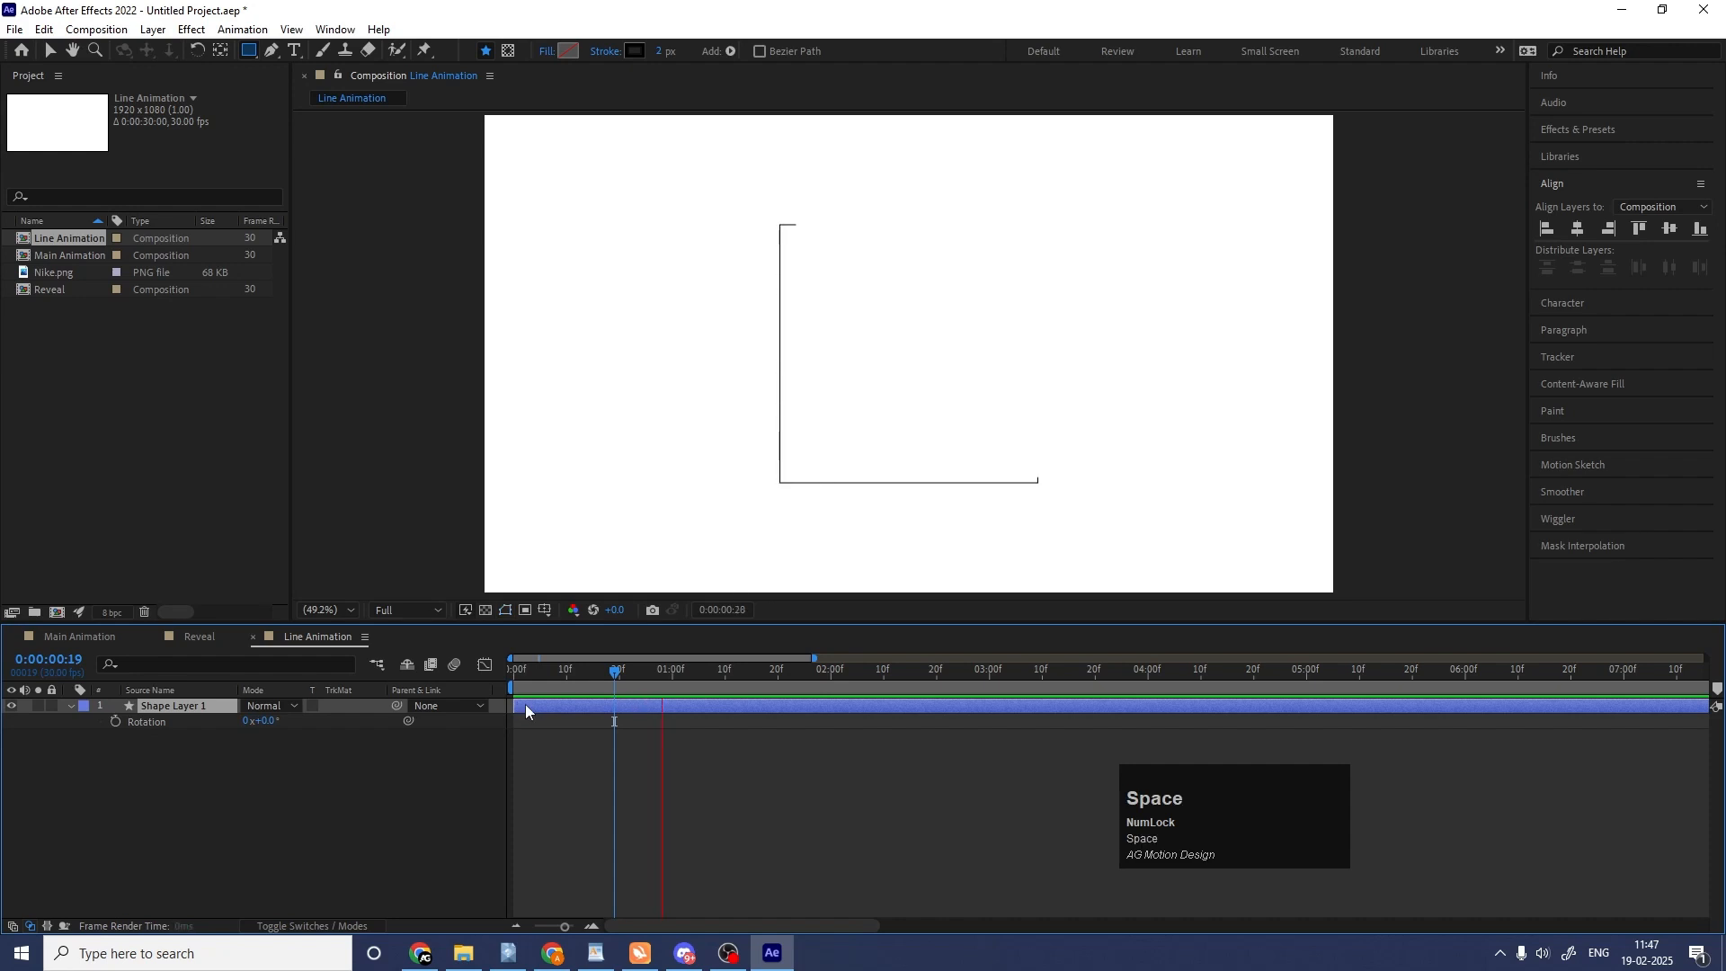
click(526, 710)
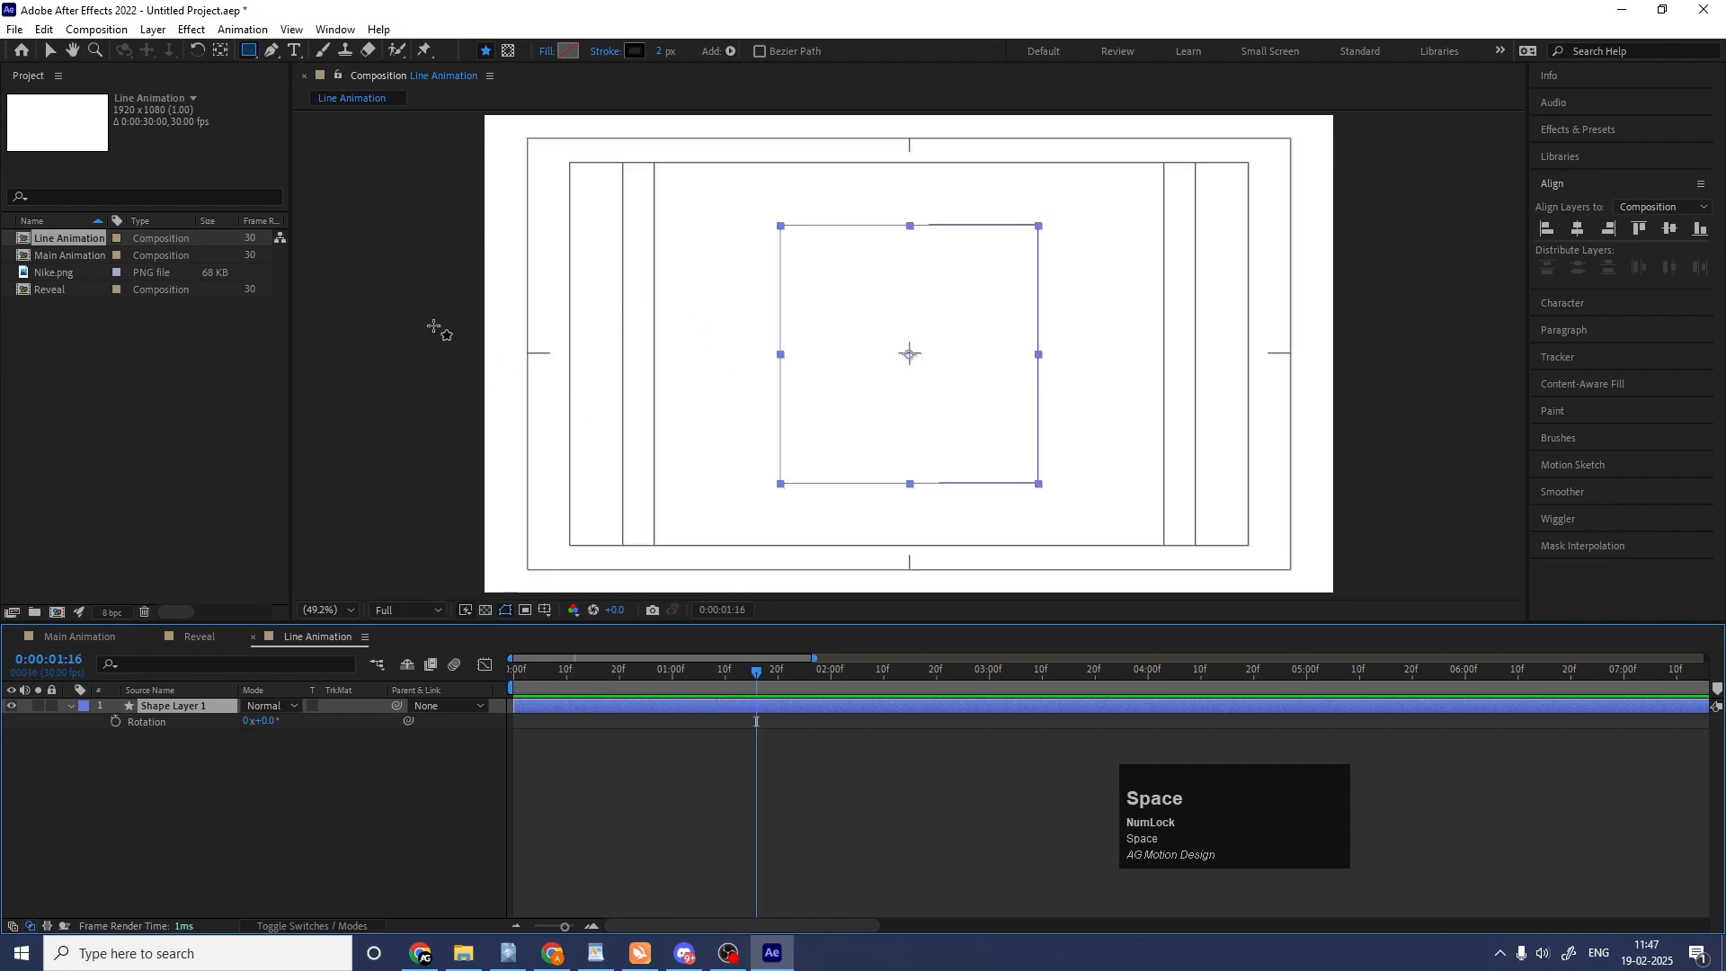
click(669, 672)
drag(669, 673, 653, 674)
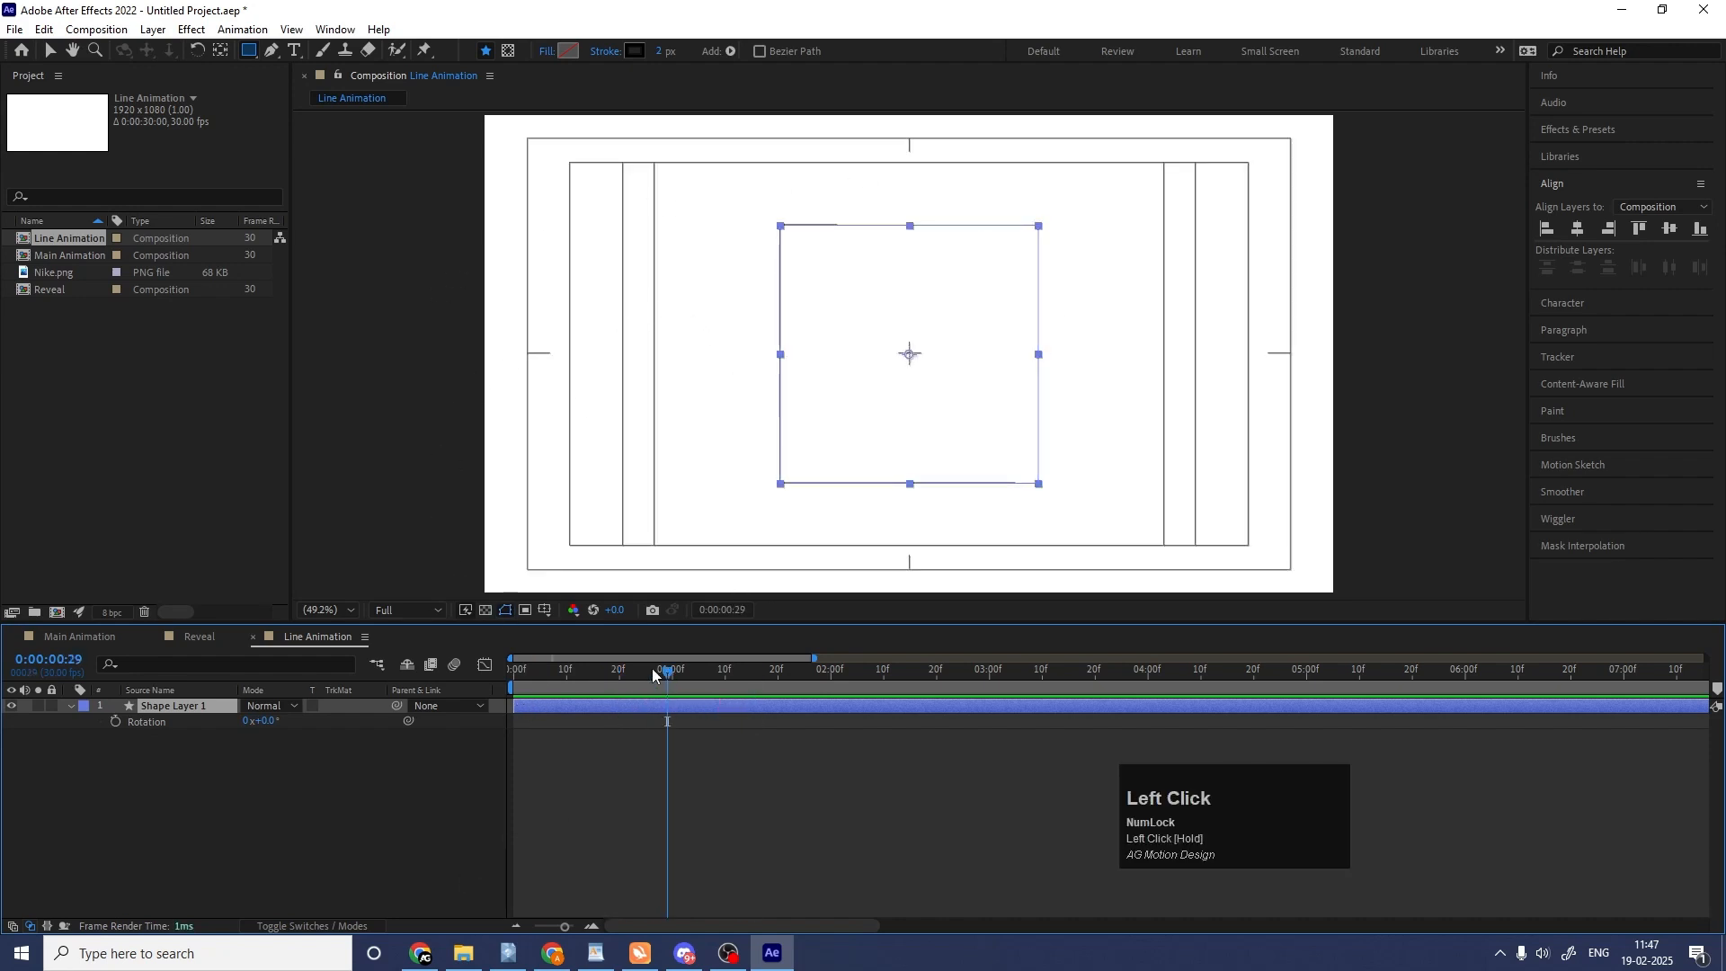
click(251, 795)
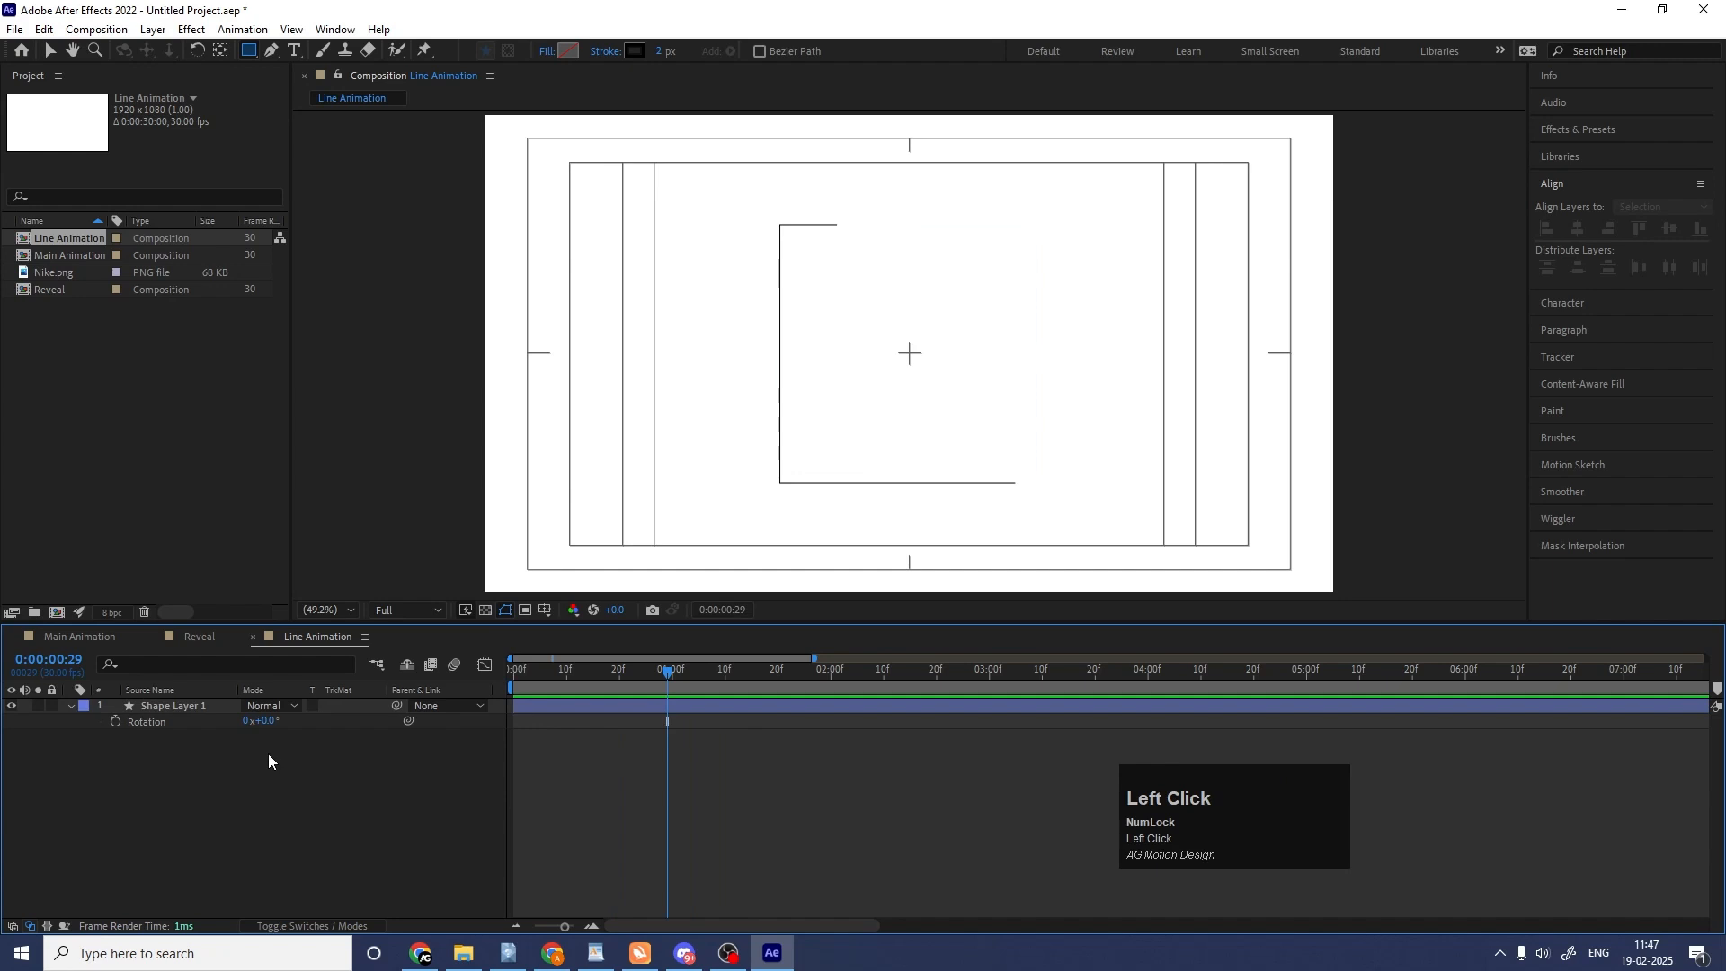
click(205, 708)
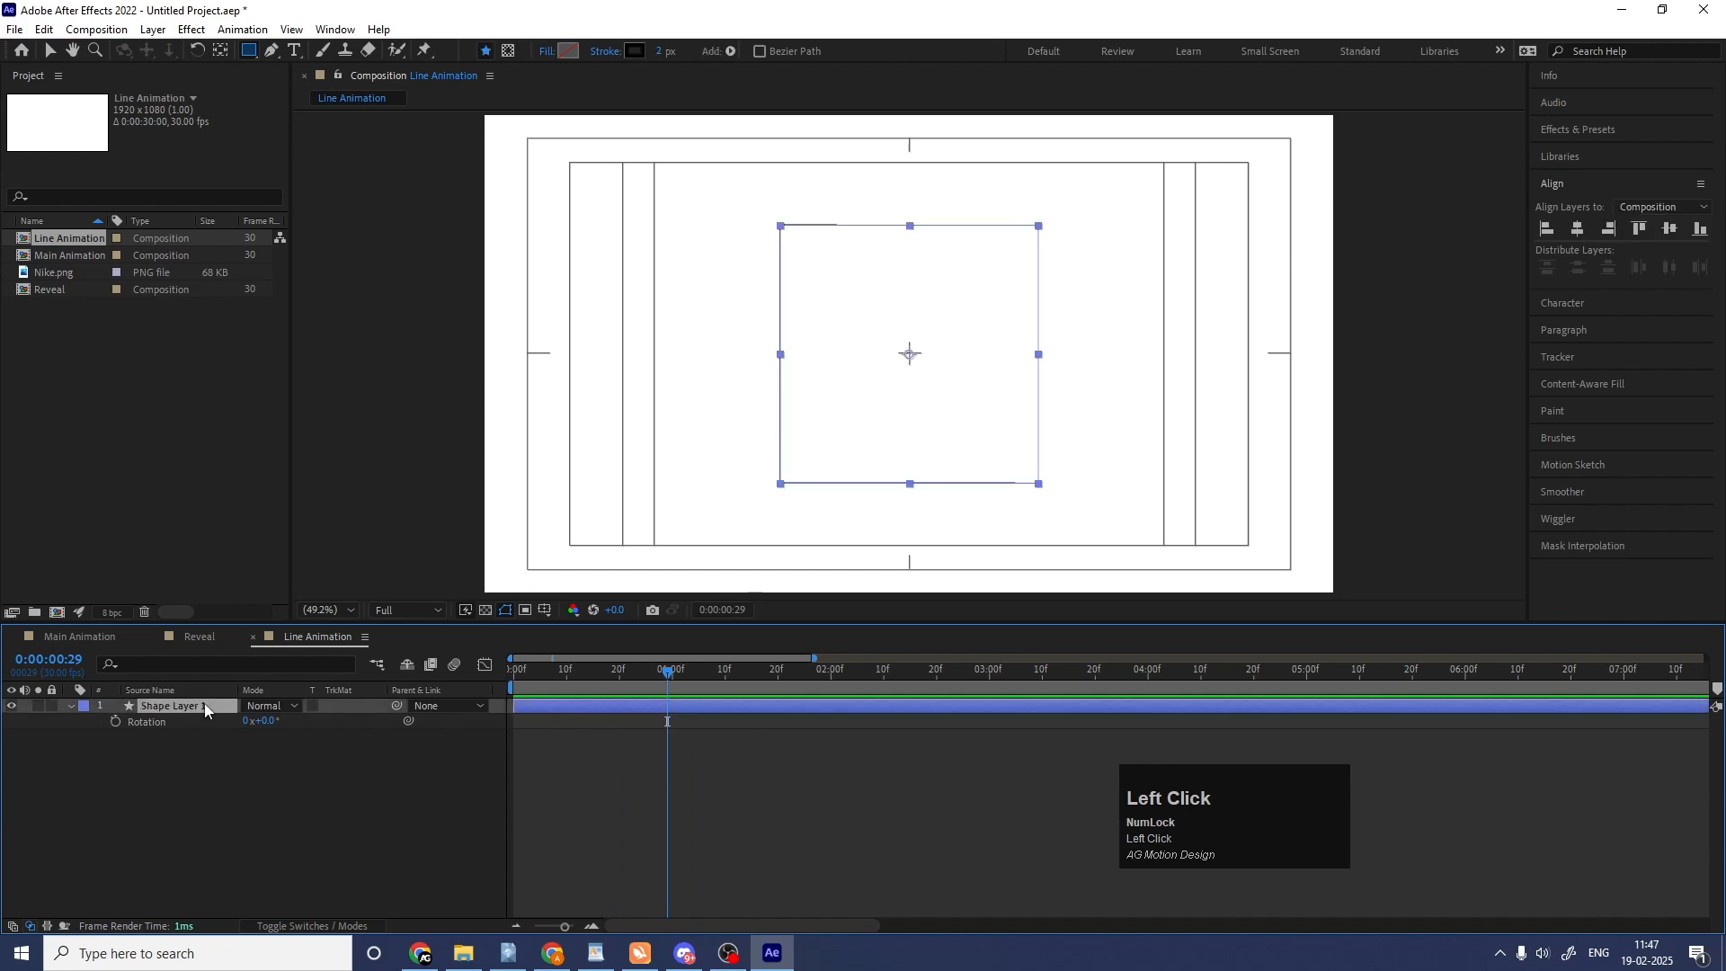
key(v)
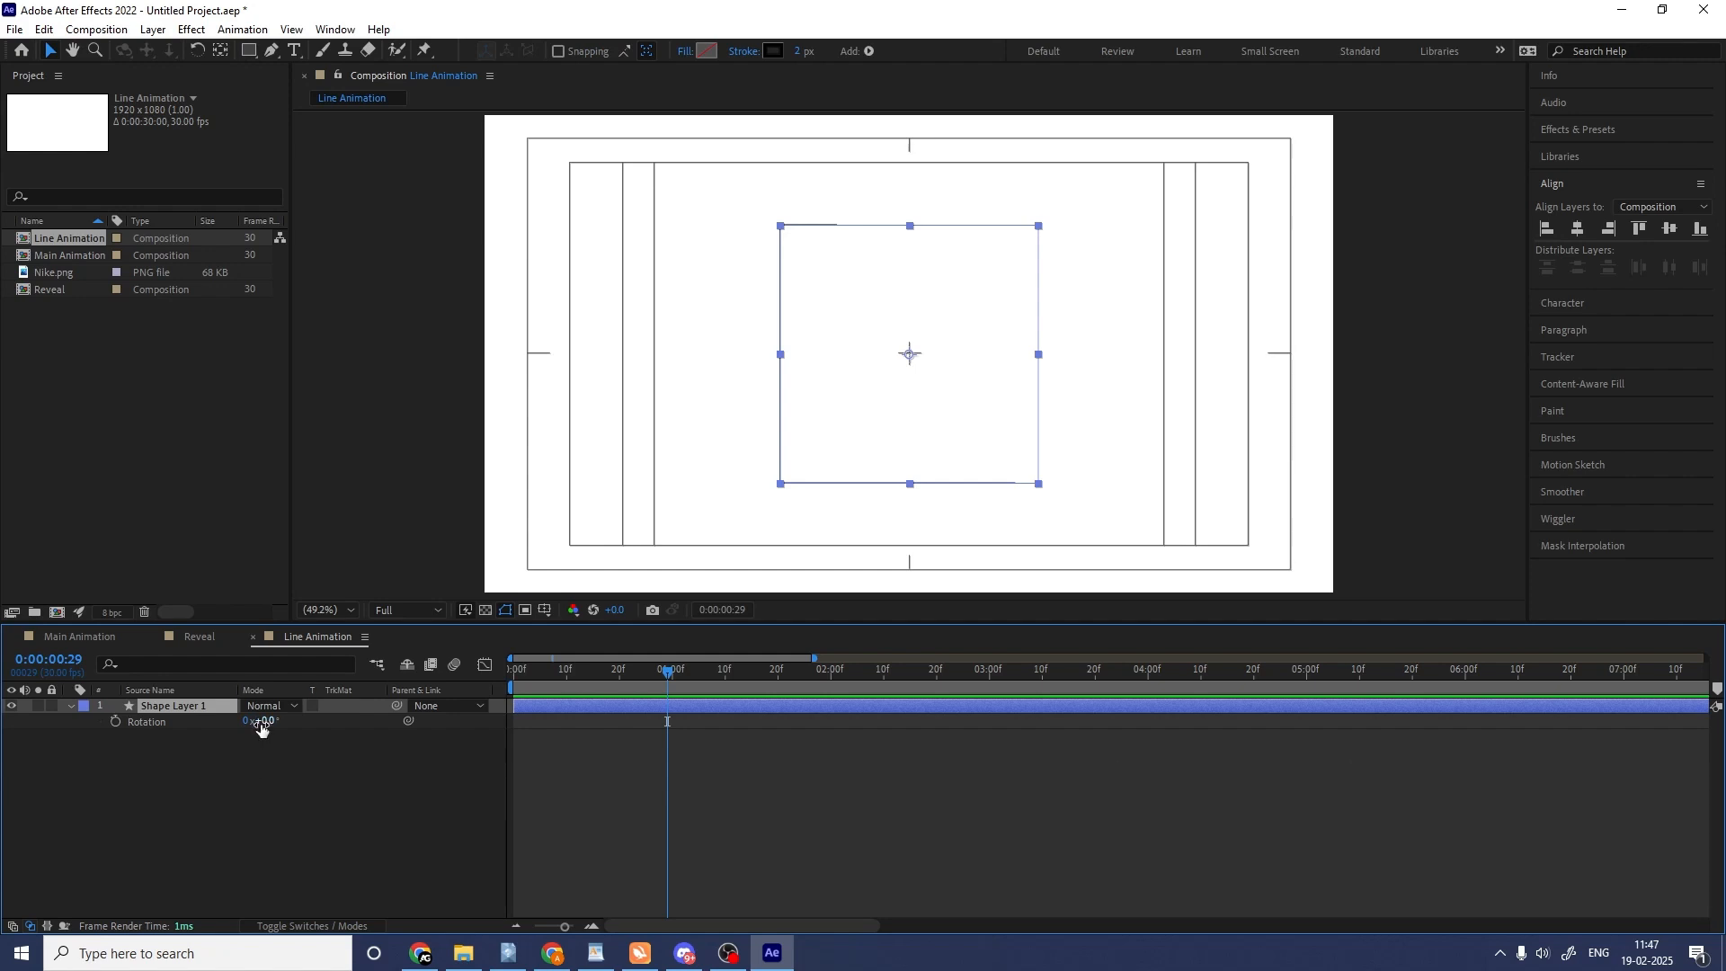
Add the expression [rotation[0]] to the square layer's Rotation.
alt+click(117, 724)
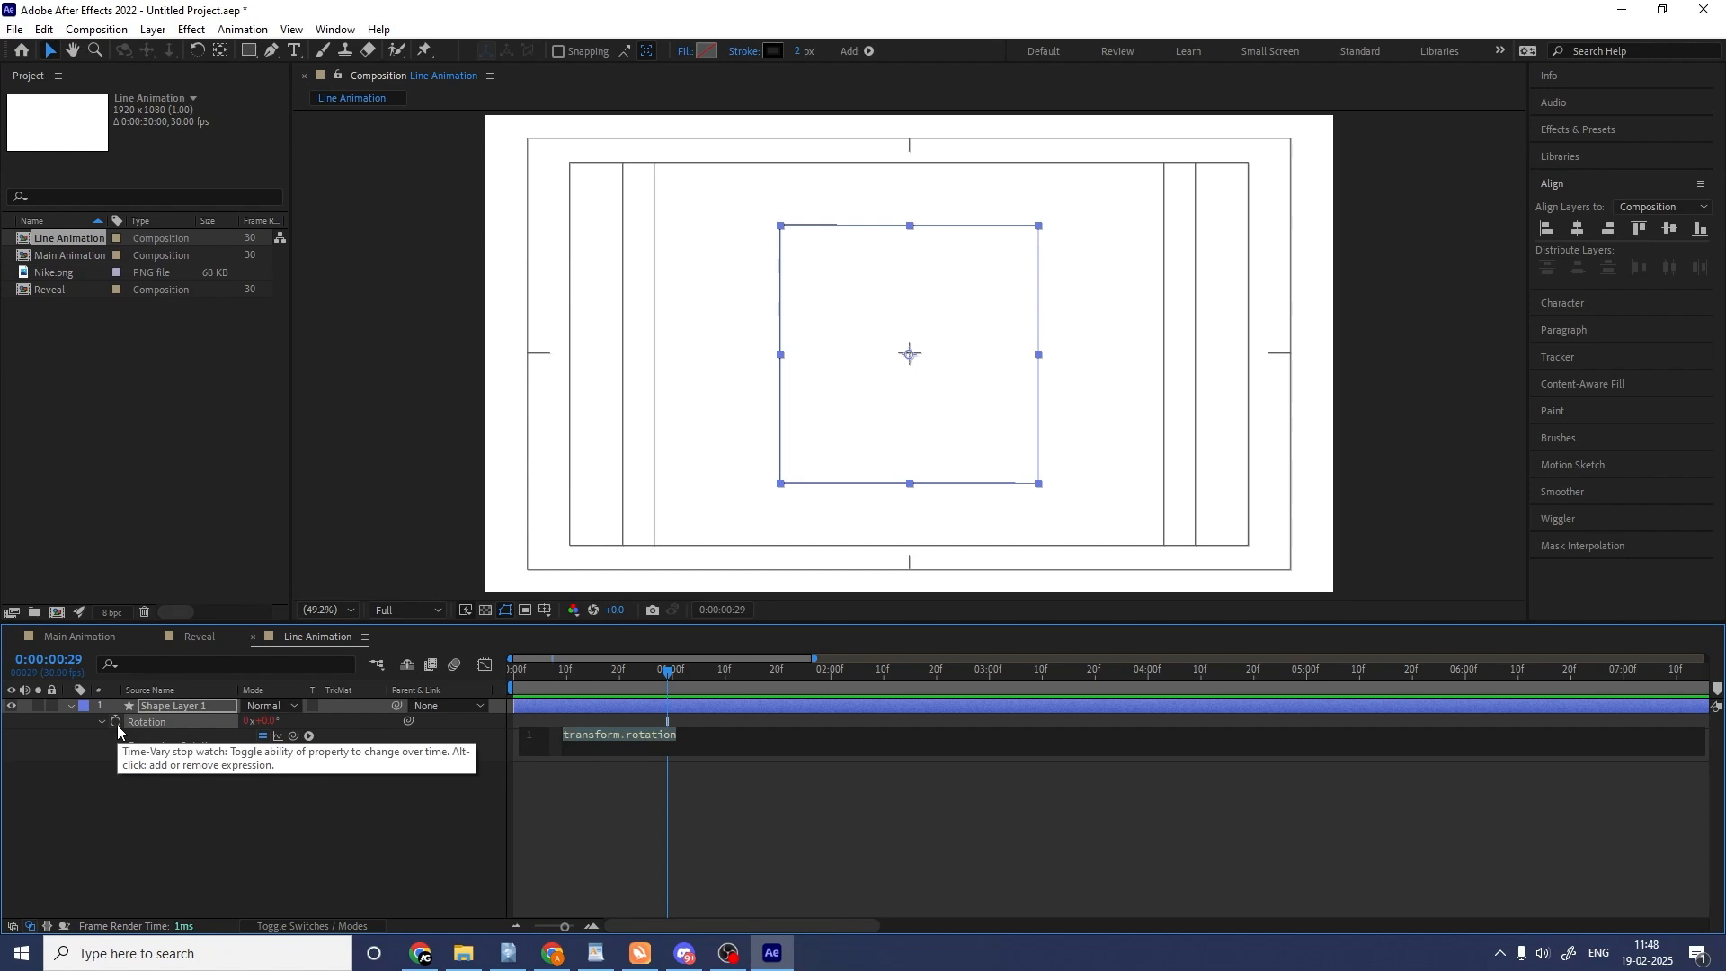
text([)
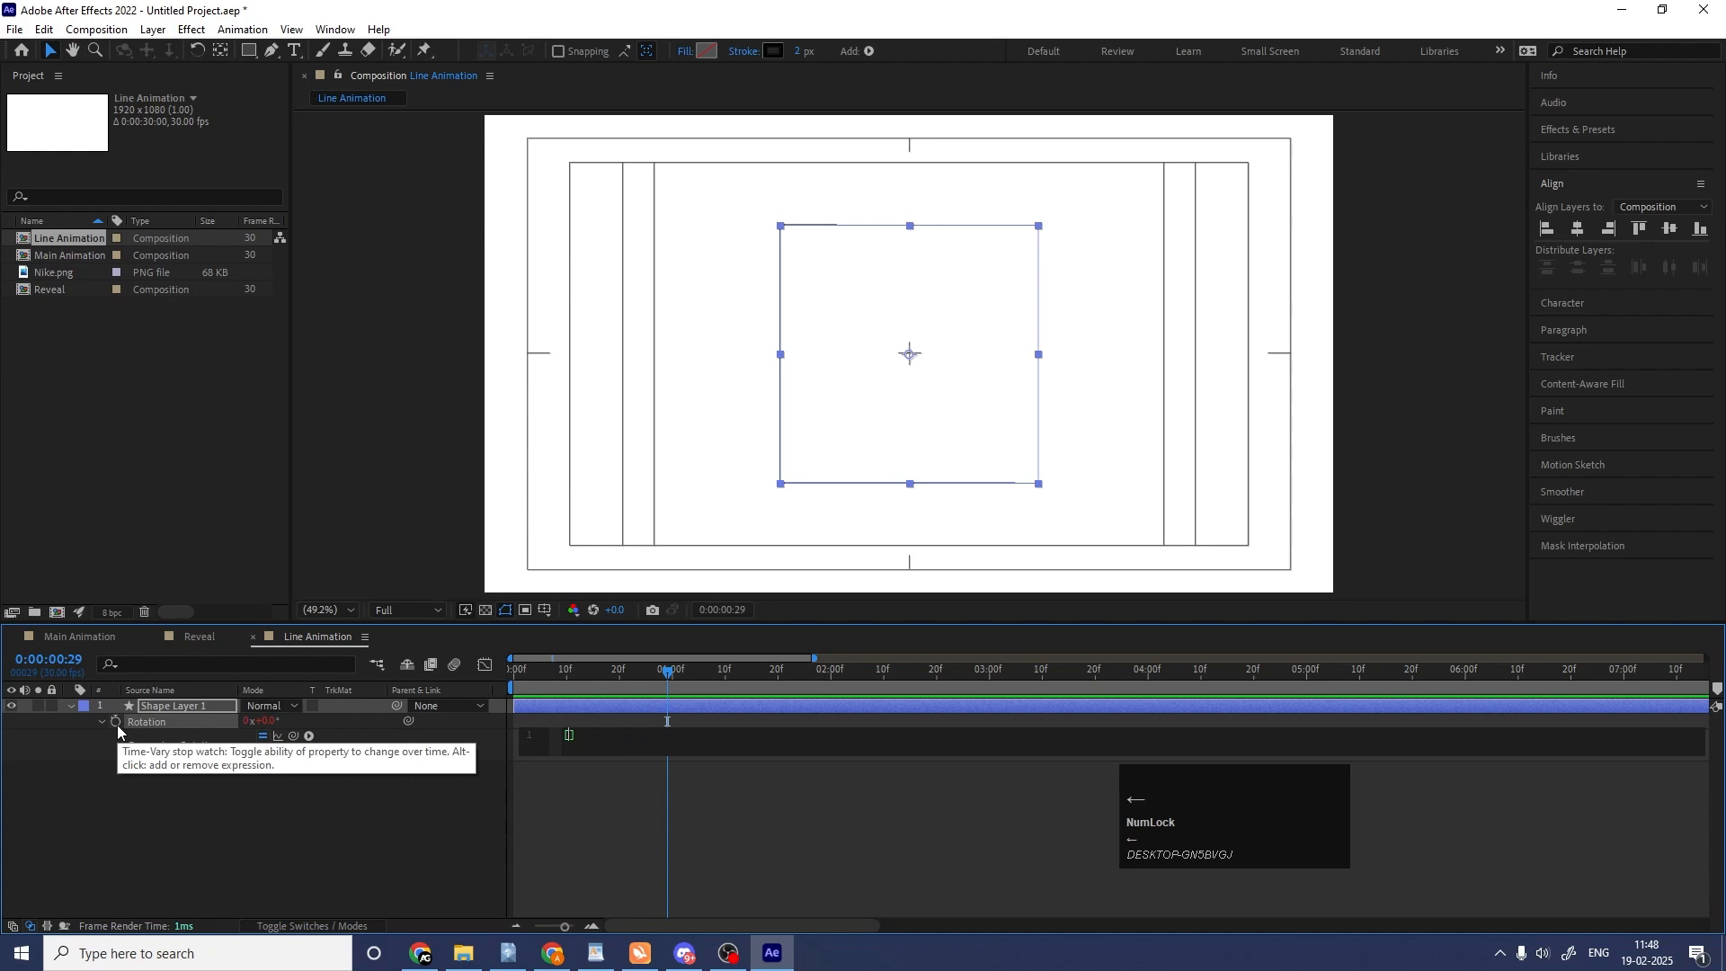
text(ro)
key(Return)
text([)
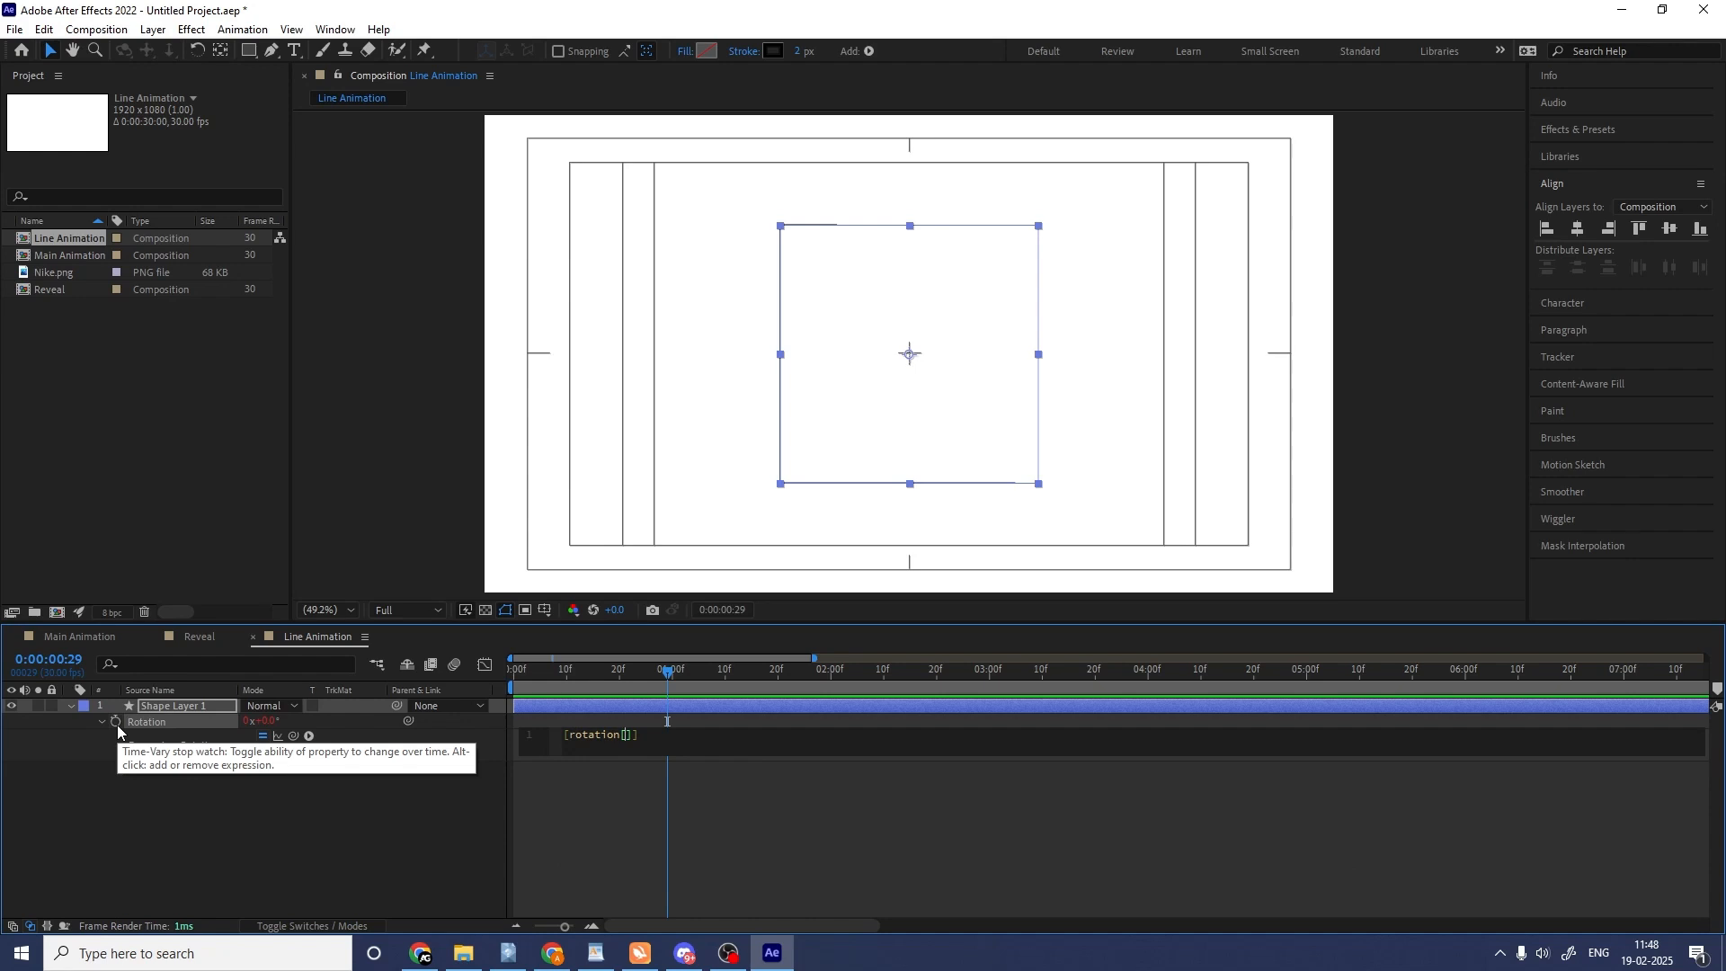
text(0)
click(637, 863)
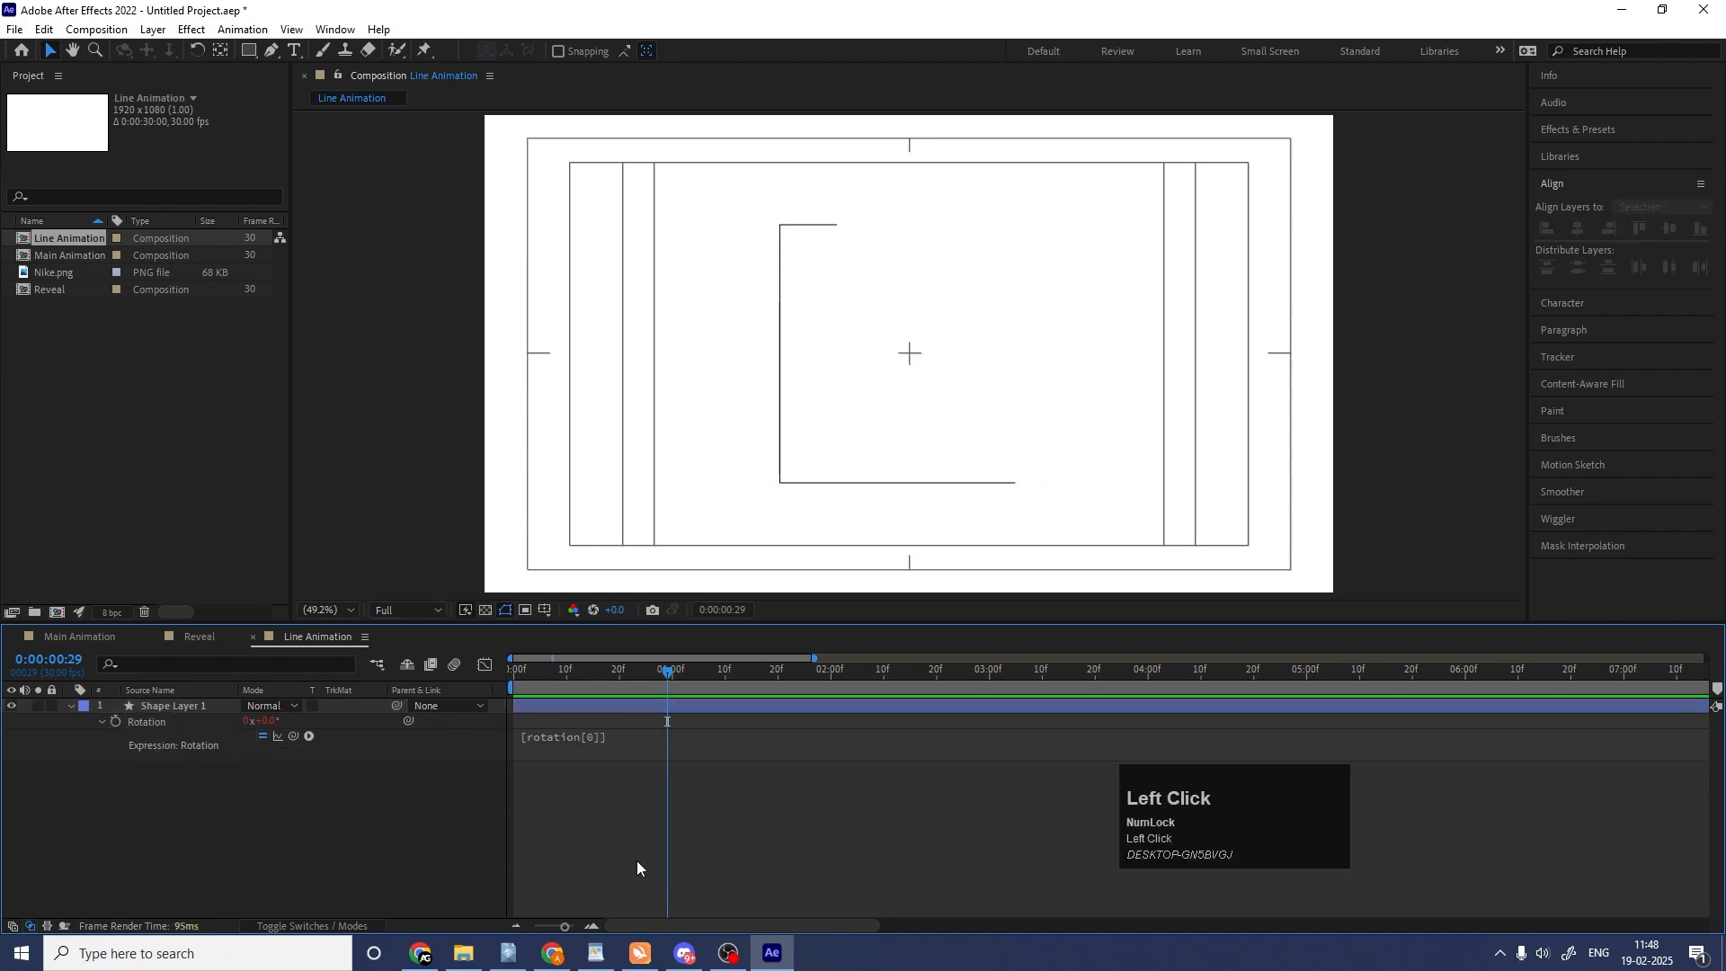
Park the playhead at 0:00:01:11 and change the square layer's Rotation expression to [rotation[0]+10].
drag(666, 669, 731, 685)
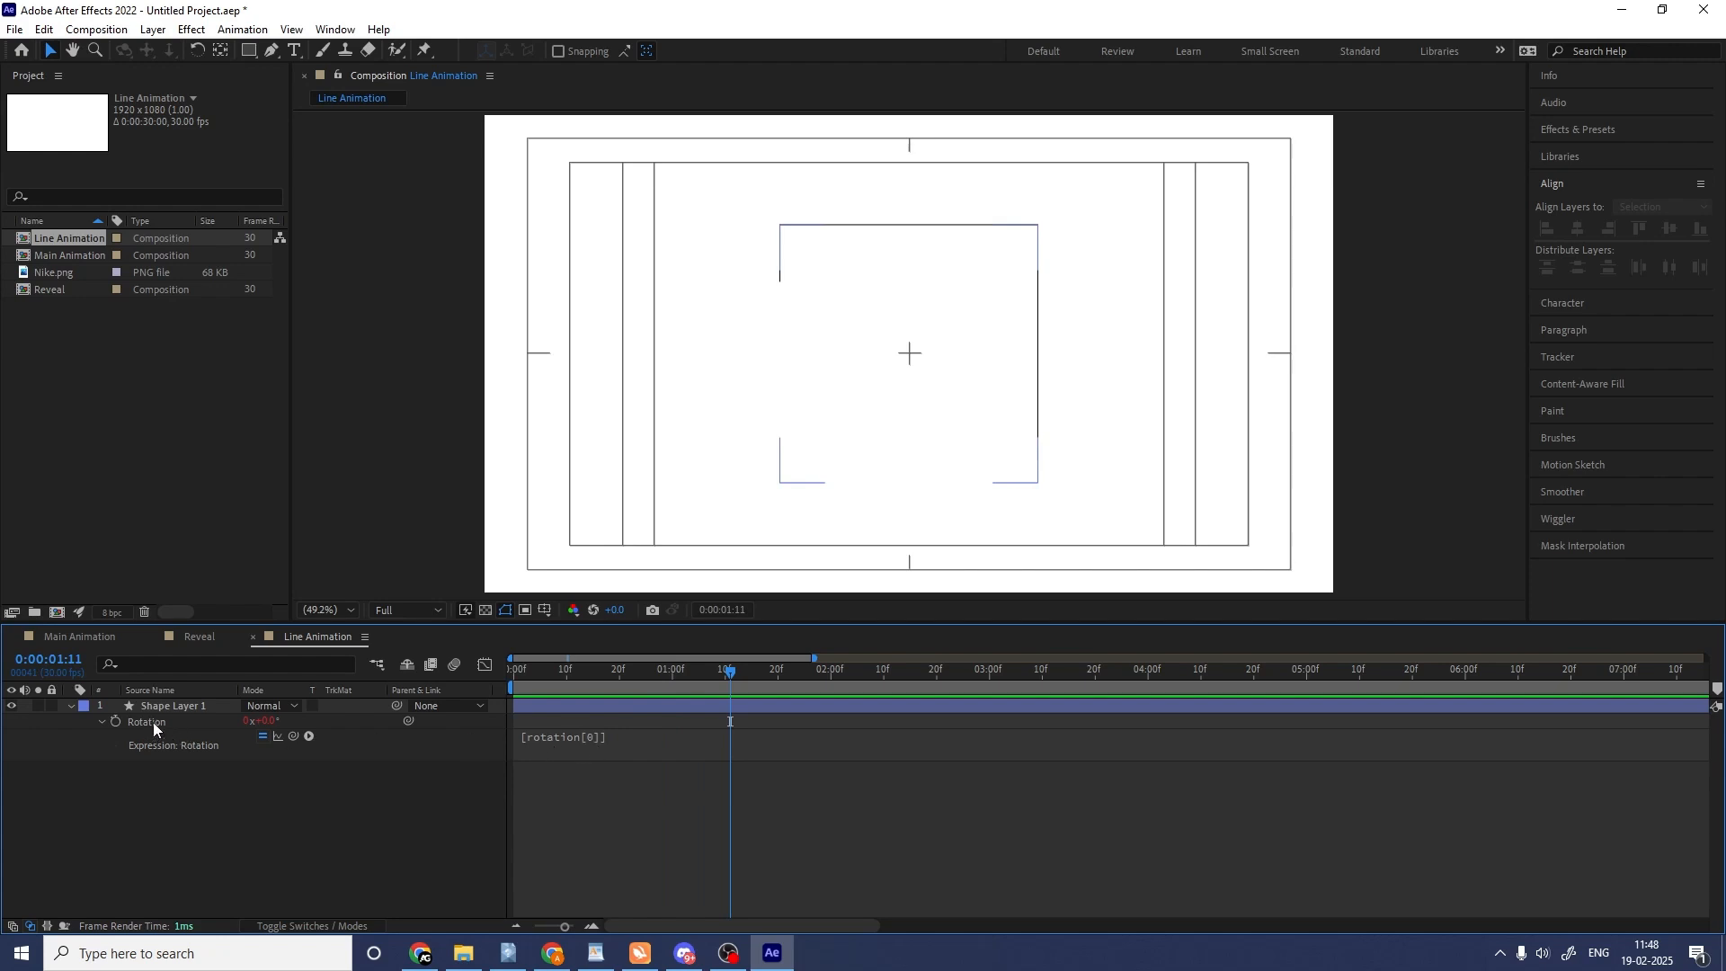
click(597, 734)
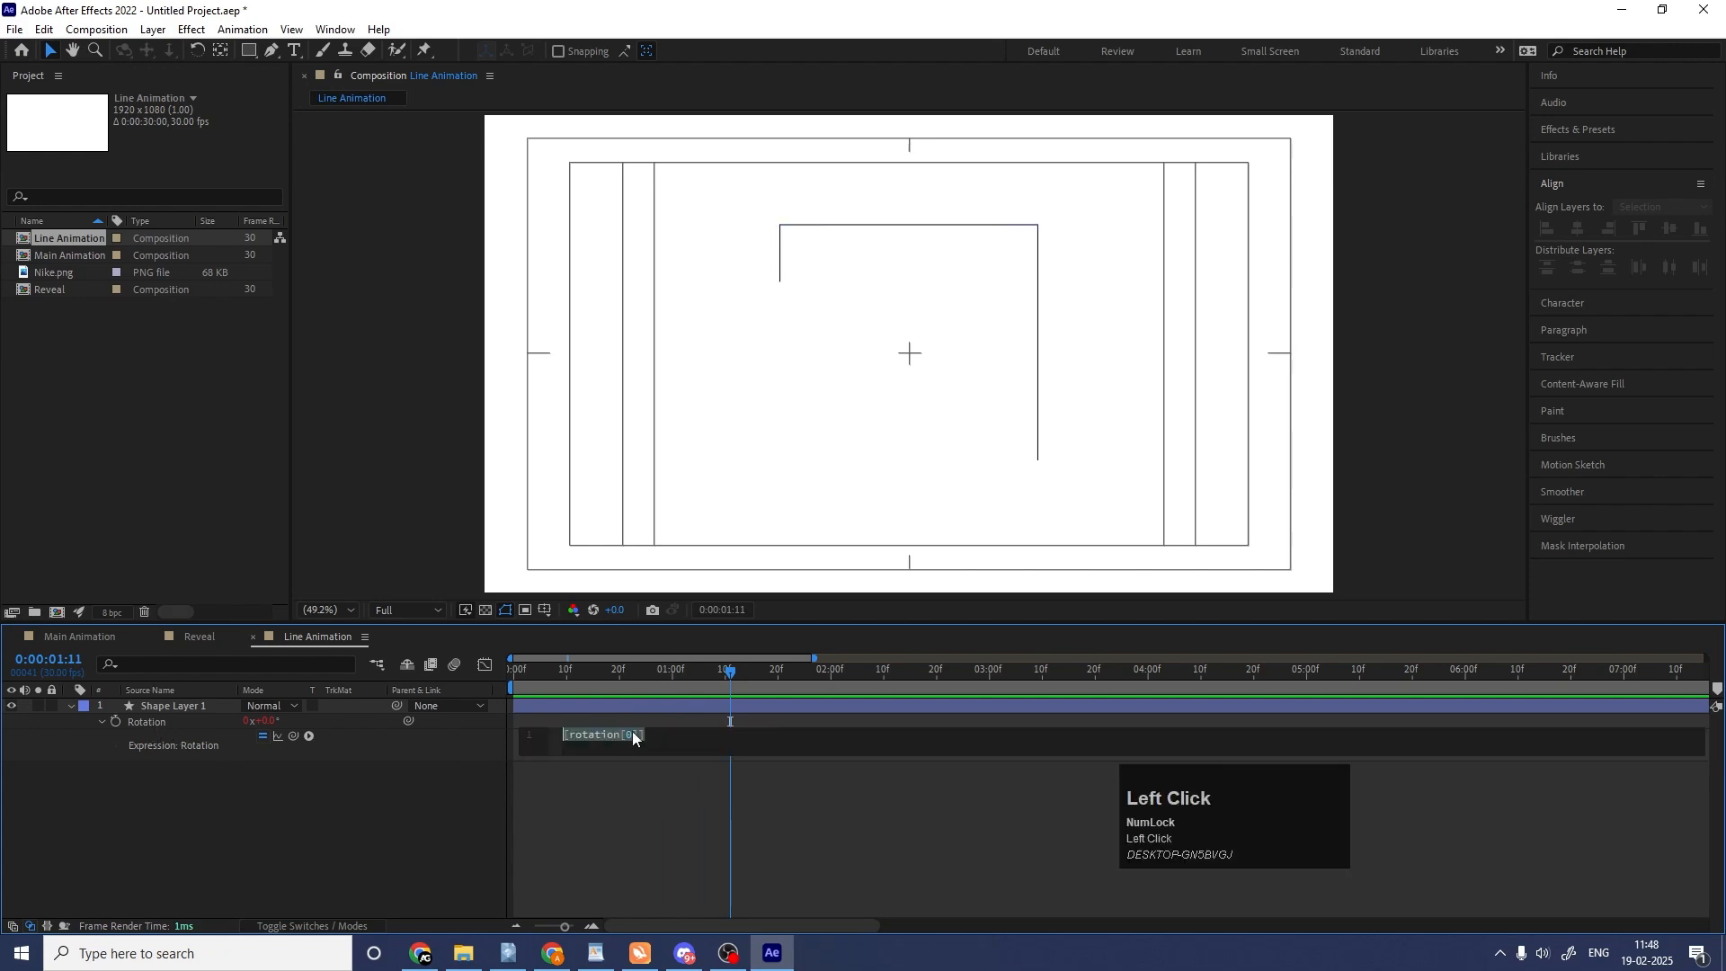
click(639, 733)
text(+)
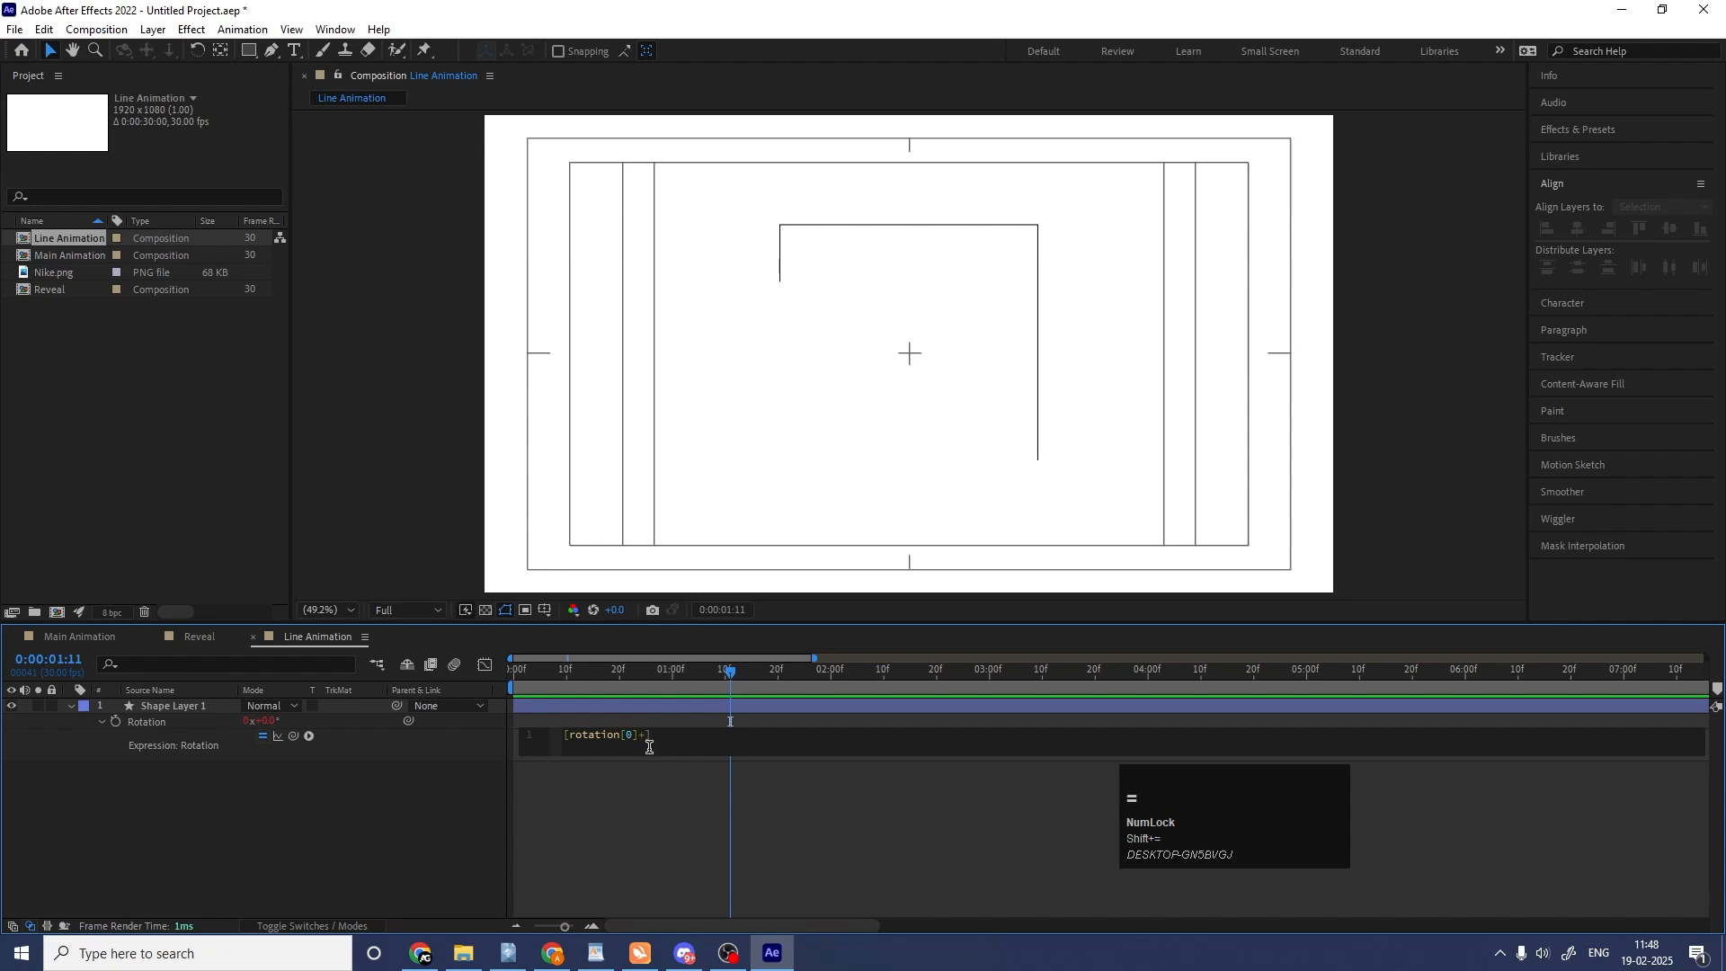
text(10)
click(709, 813)
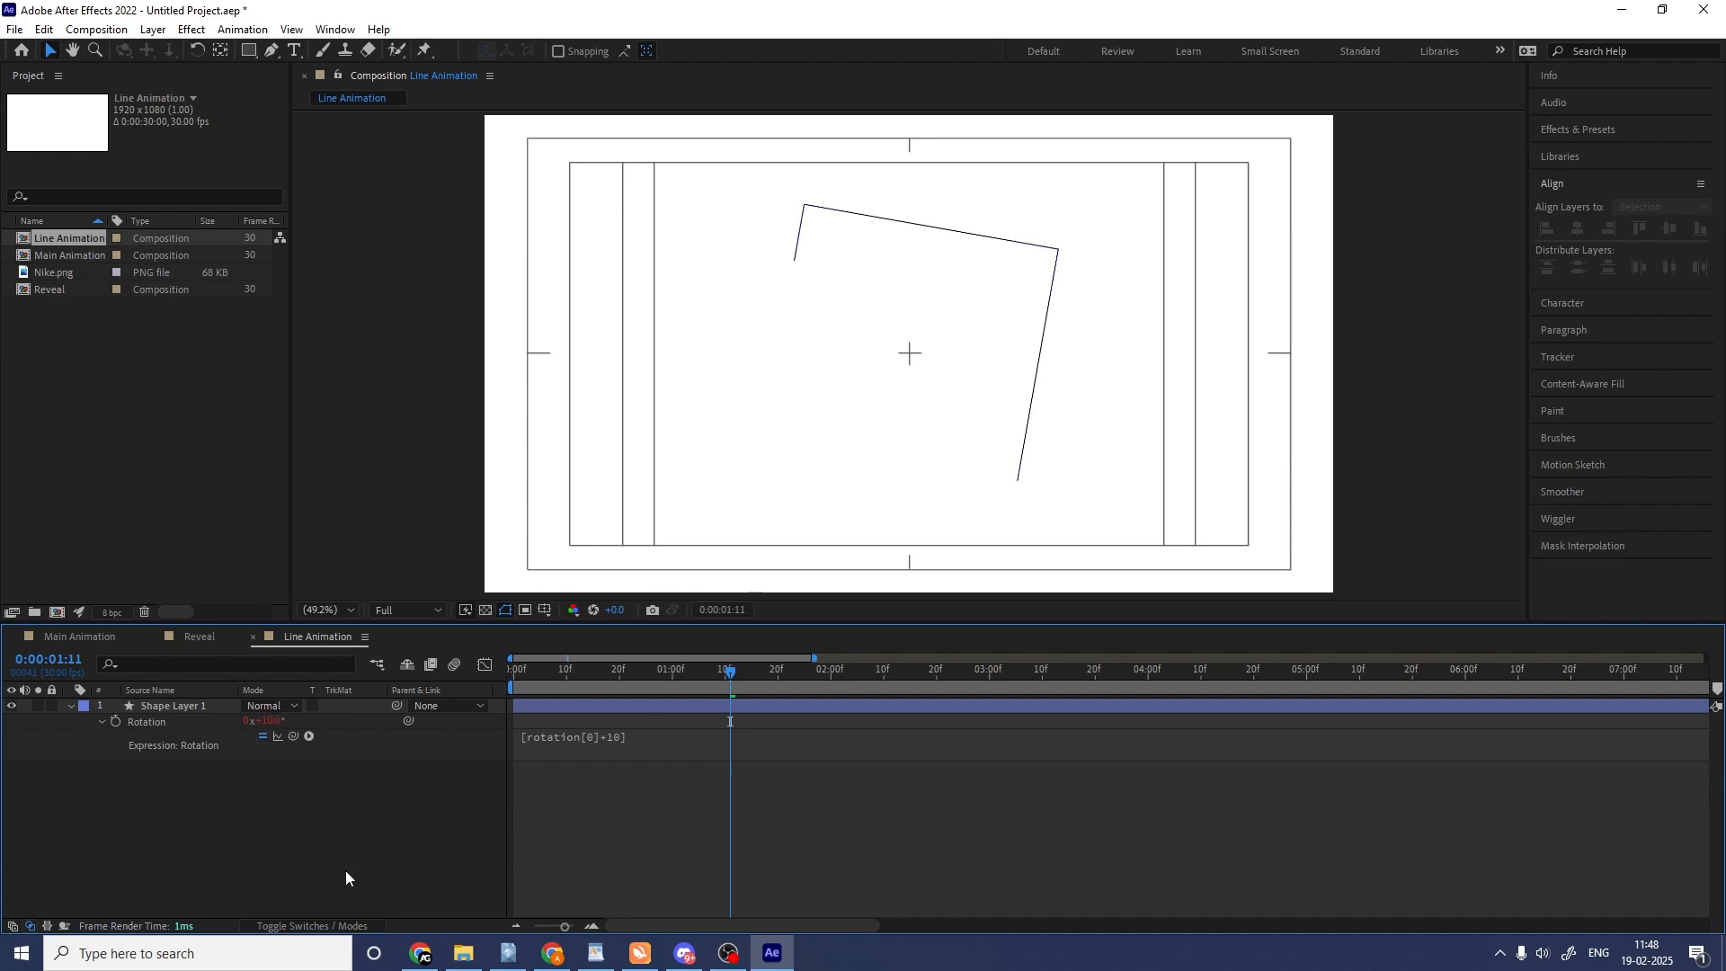
Extend the square layer's Rotation expression to [rotation[0]+10*index] so the angle depends on the layer number.
click(611, 736)
click(660, 735)
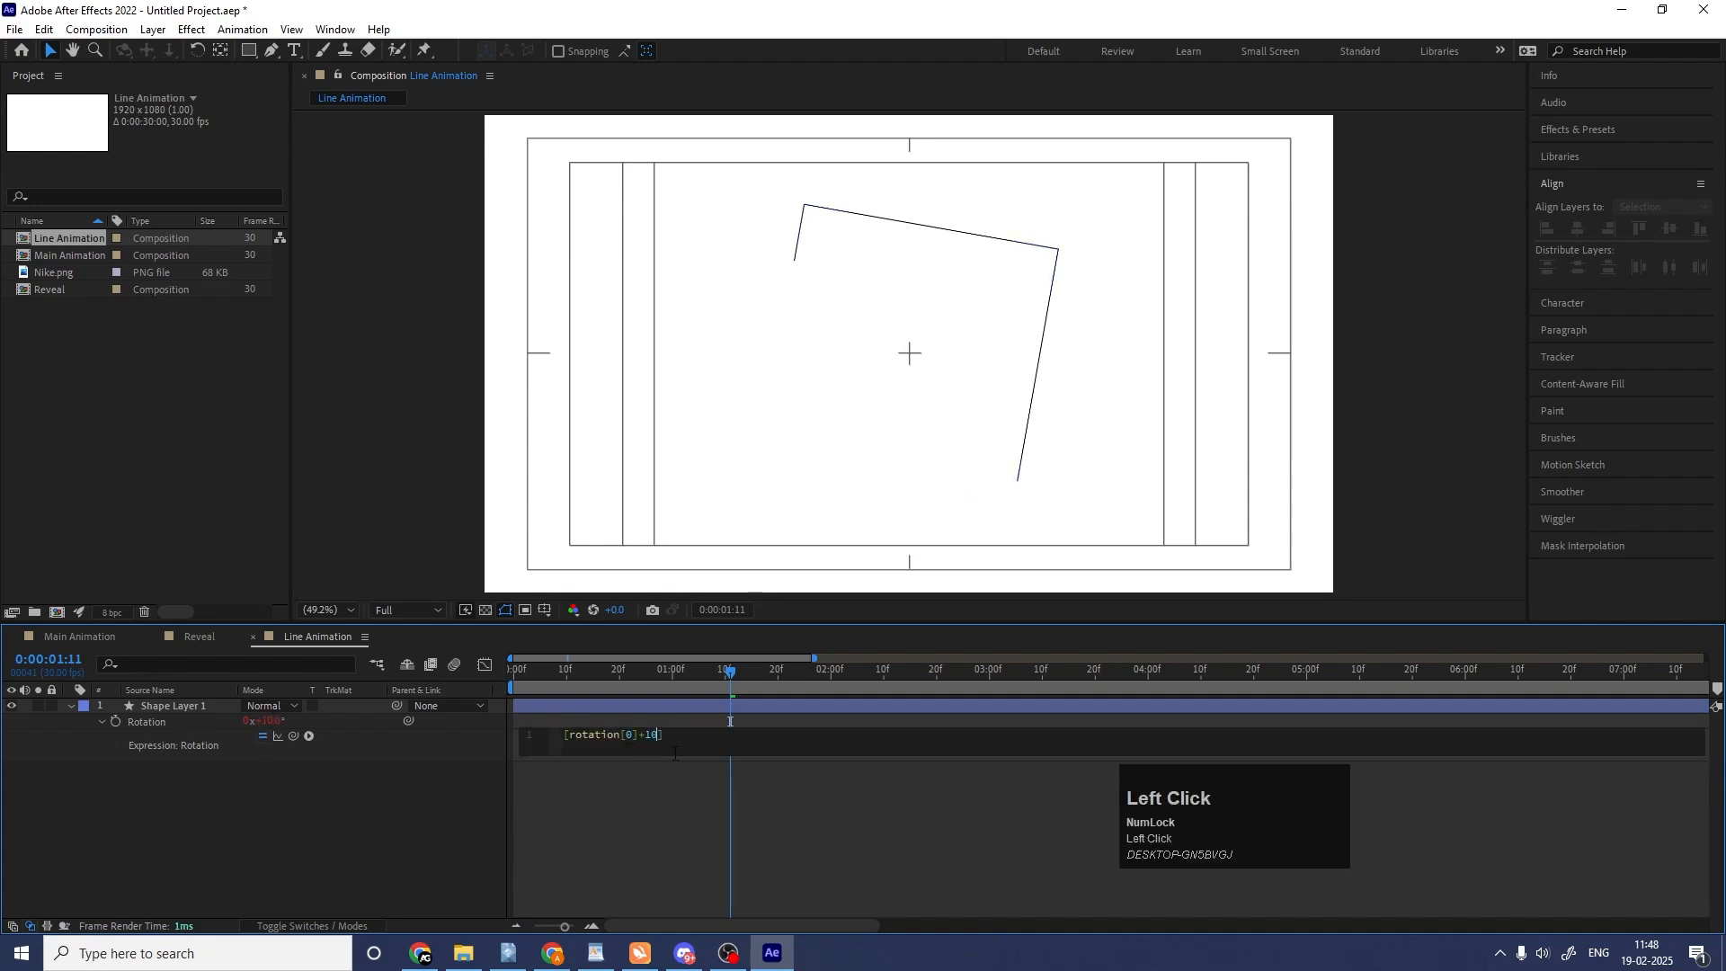
text(*ind)
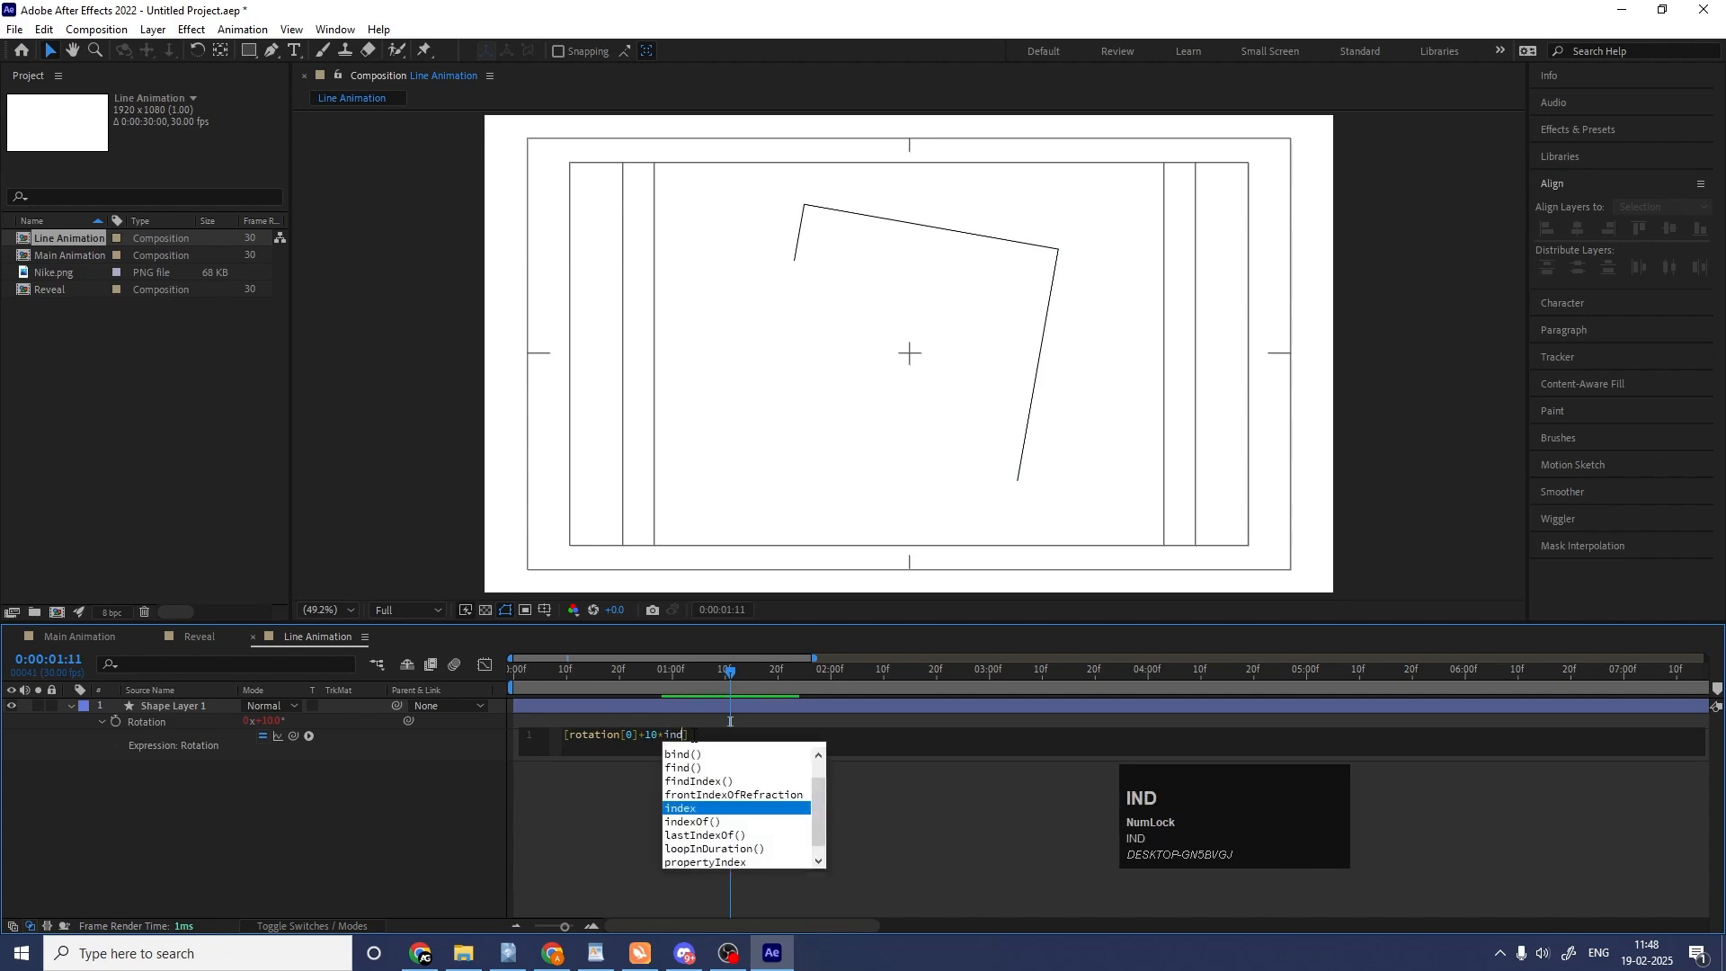
key(Return)
click(720, 842)
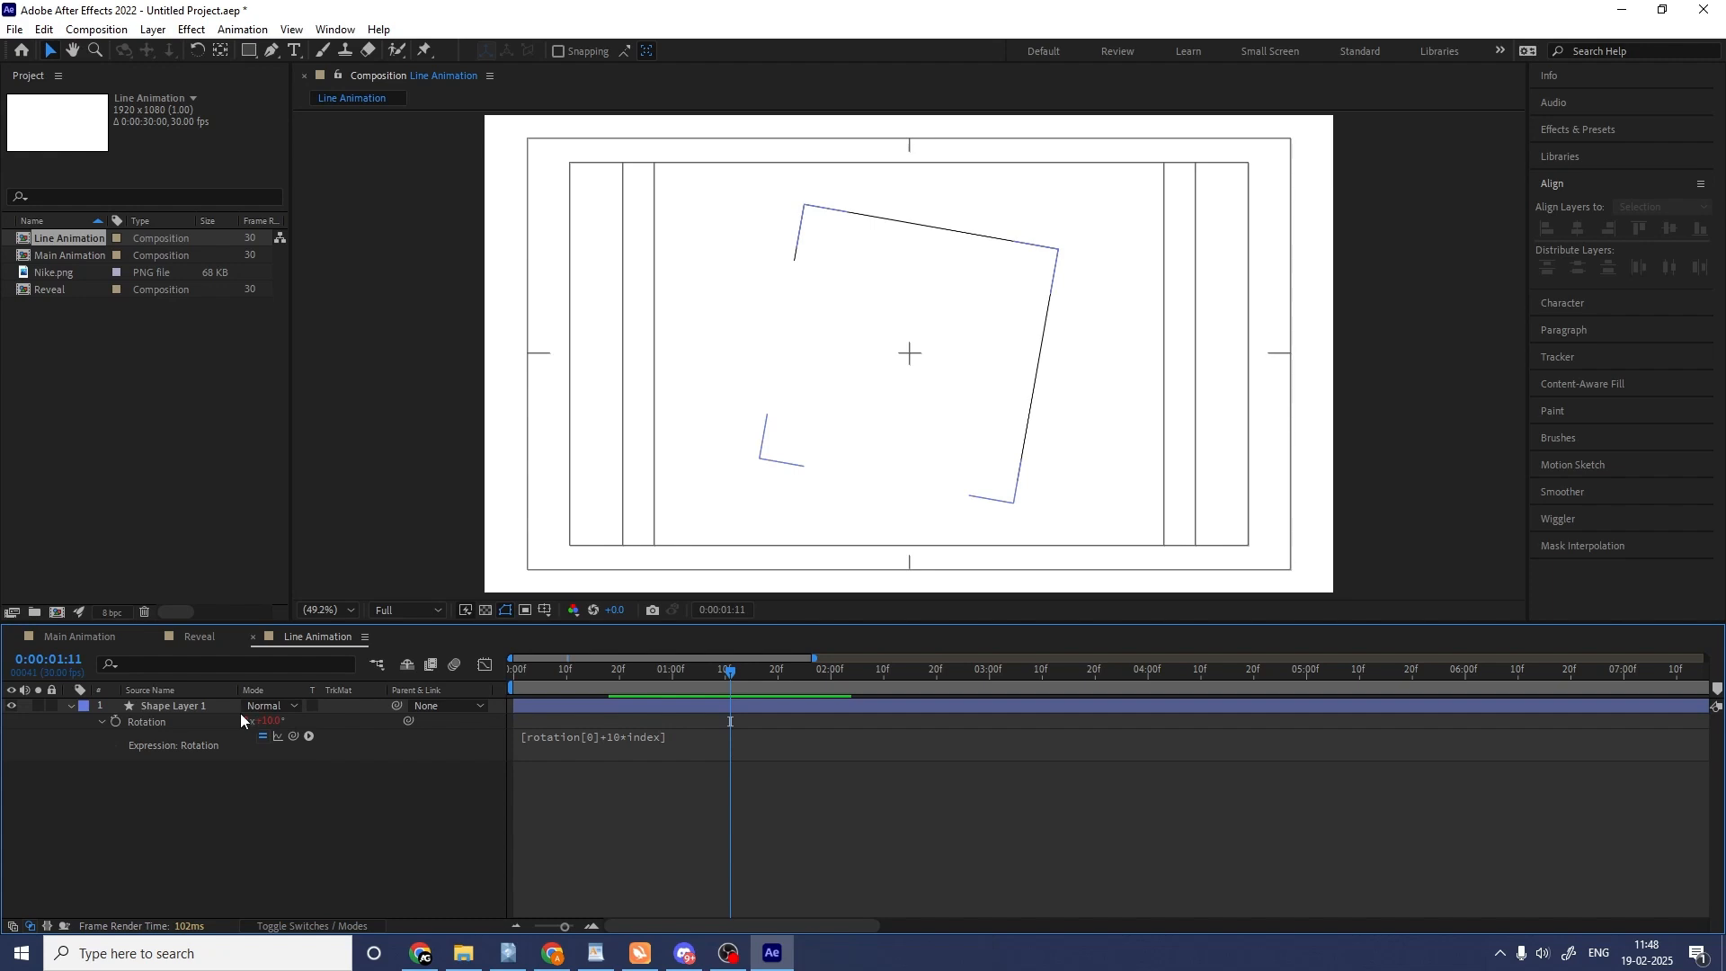
Duplicate the square shape layer four times to build a fan of five rotated squares.
click(186, 705)
key(ctrl+d)
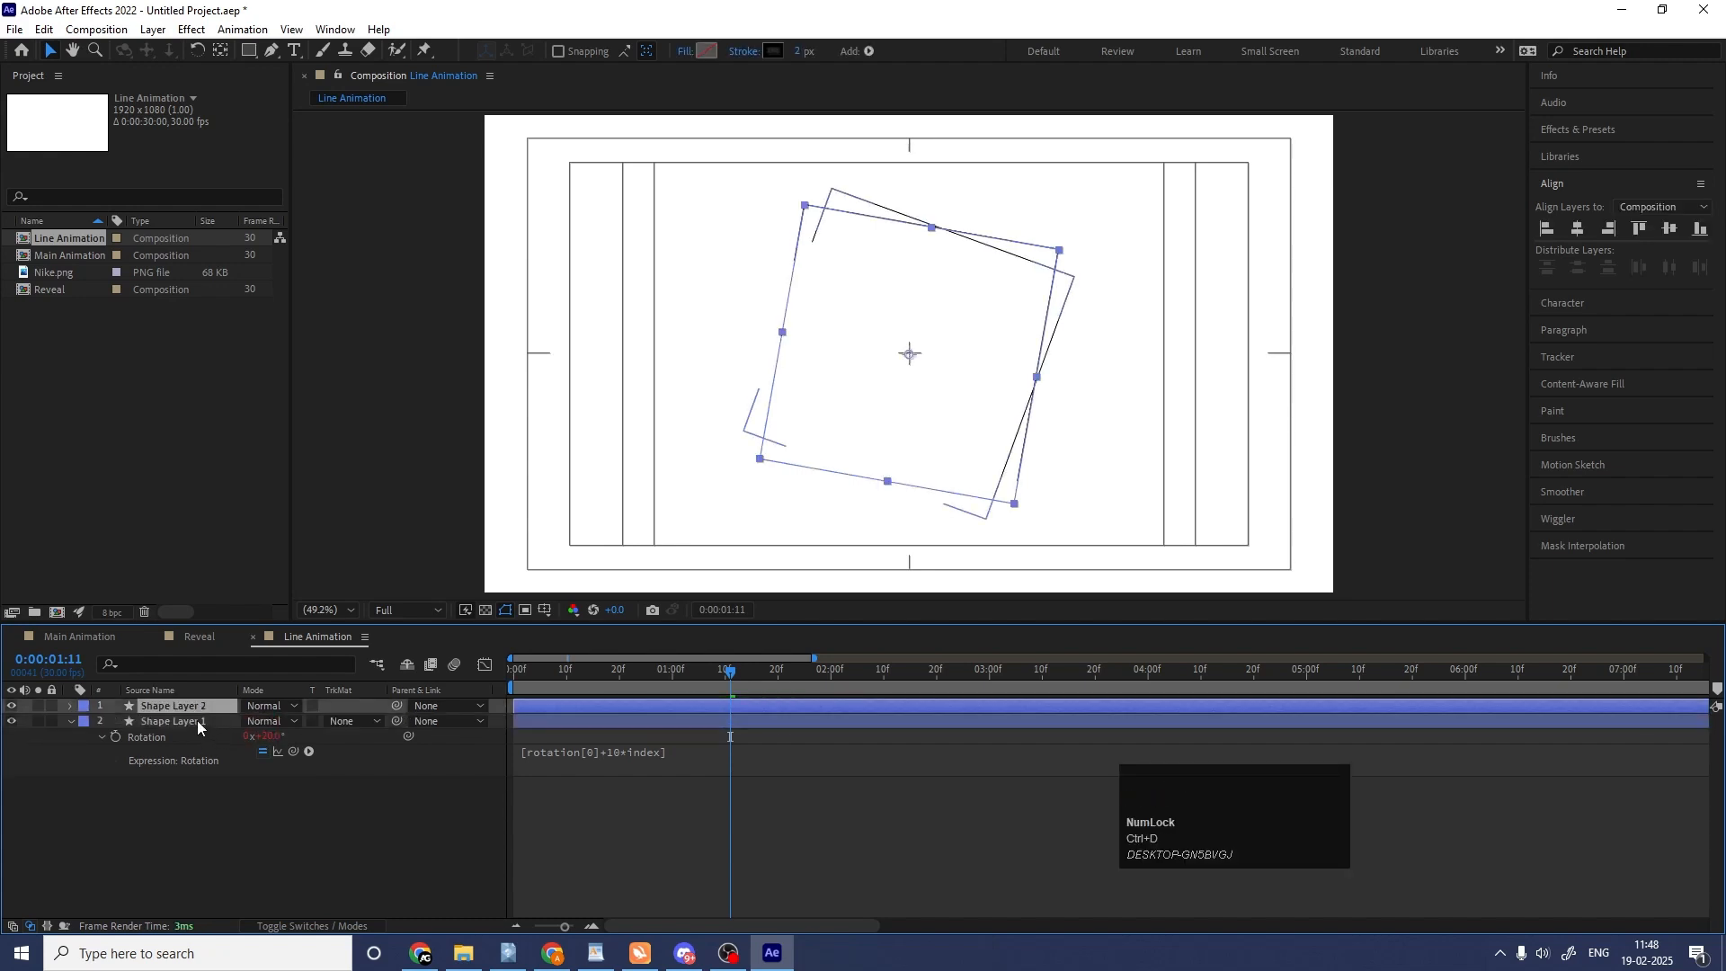
click(196, 722)
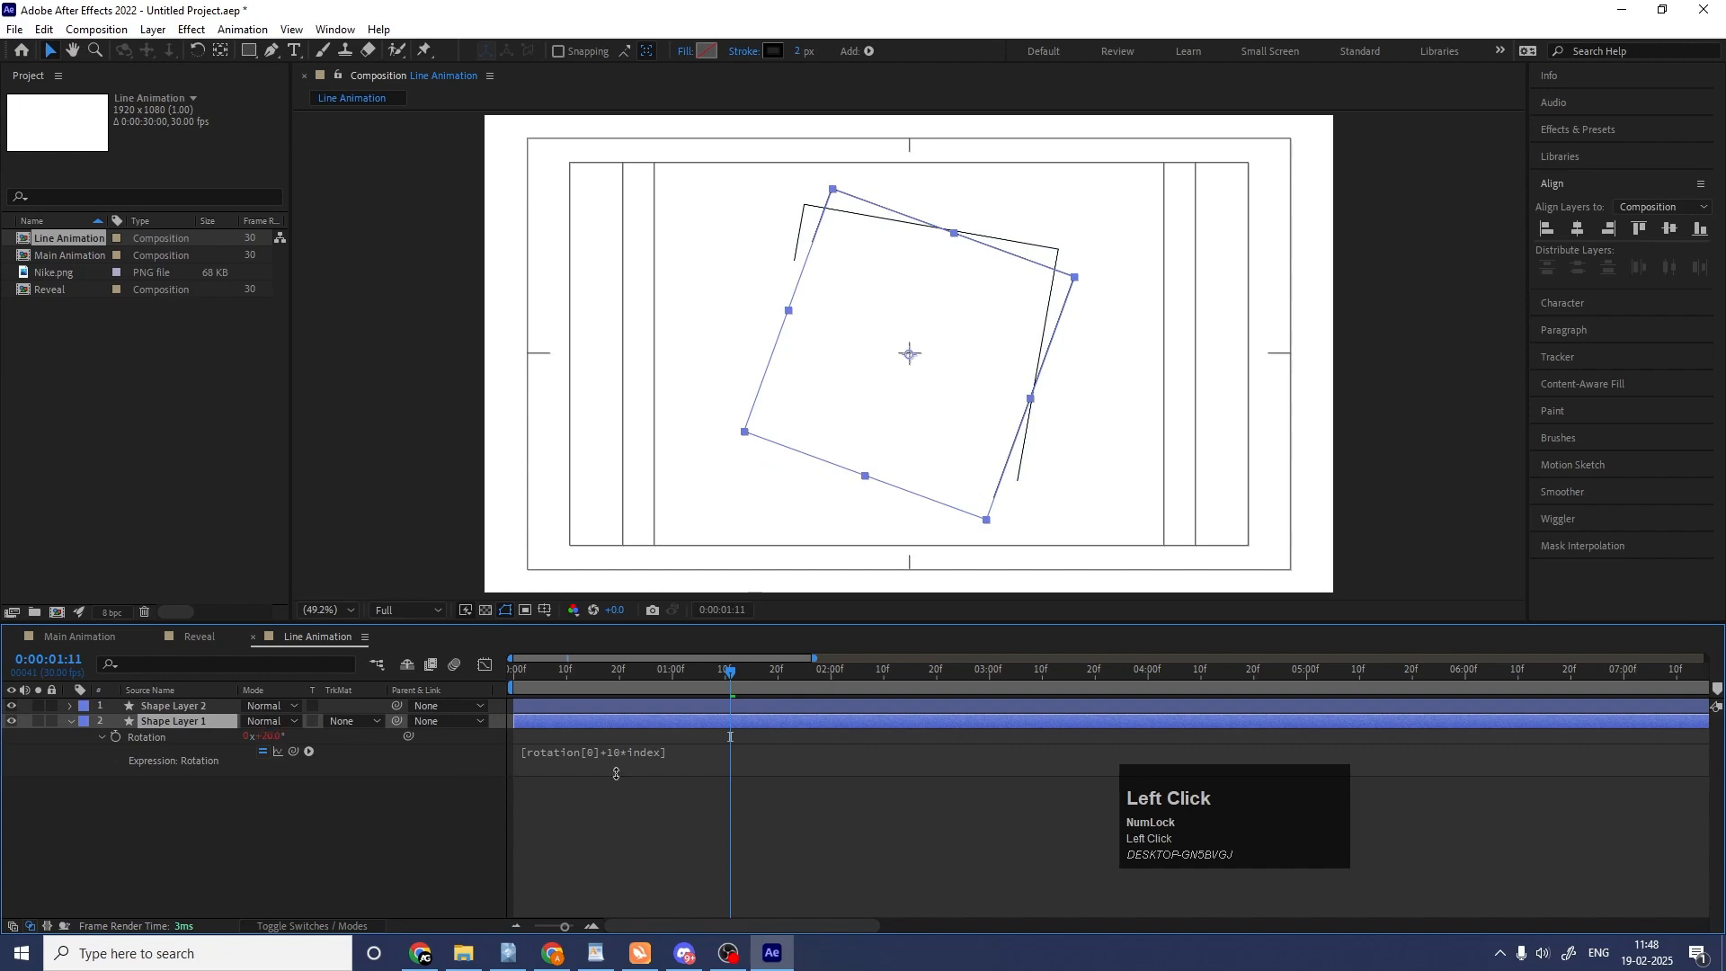
click(207, 721)
click(202, 706)
key(ctrl+d)
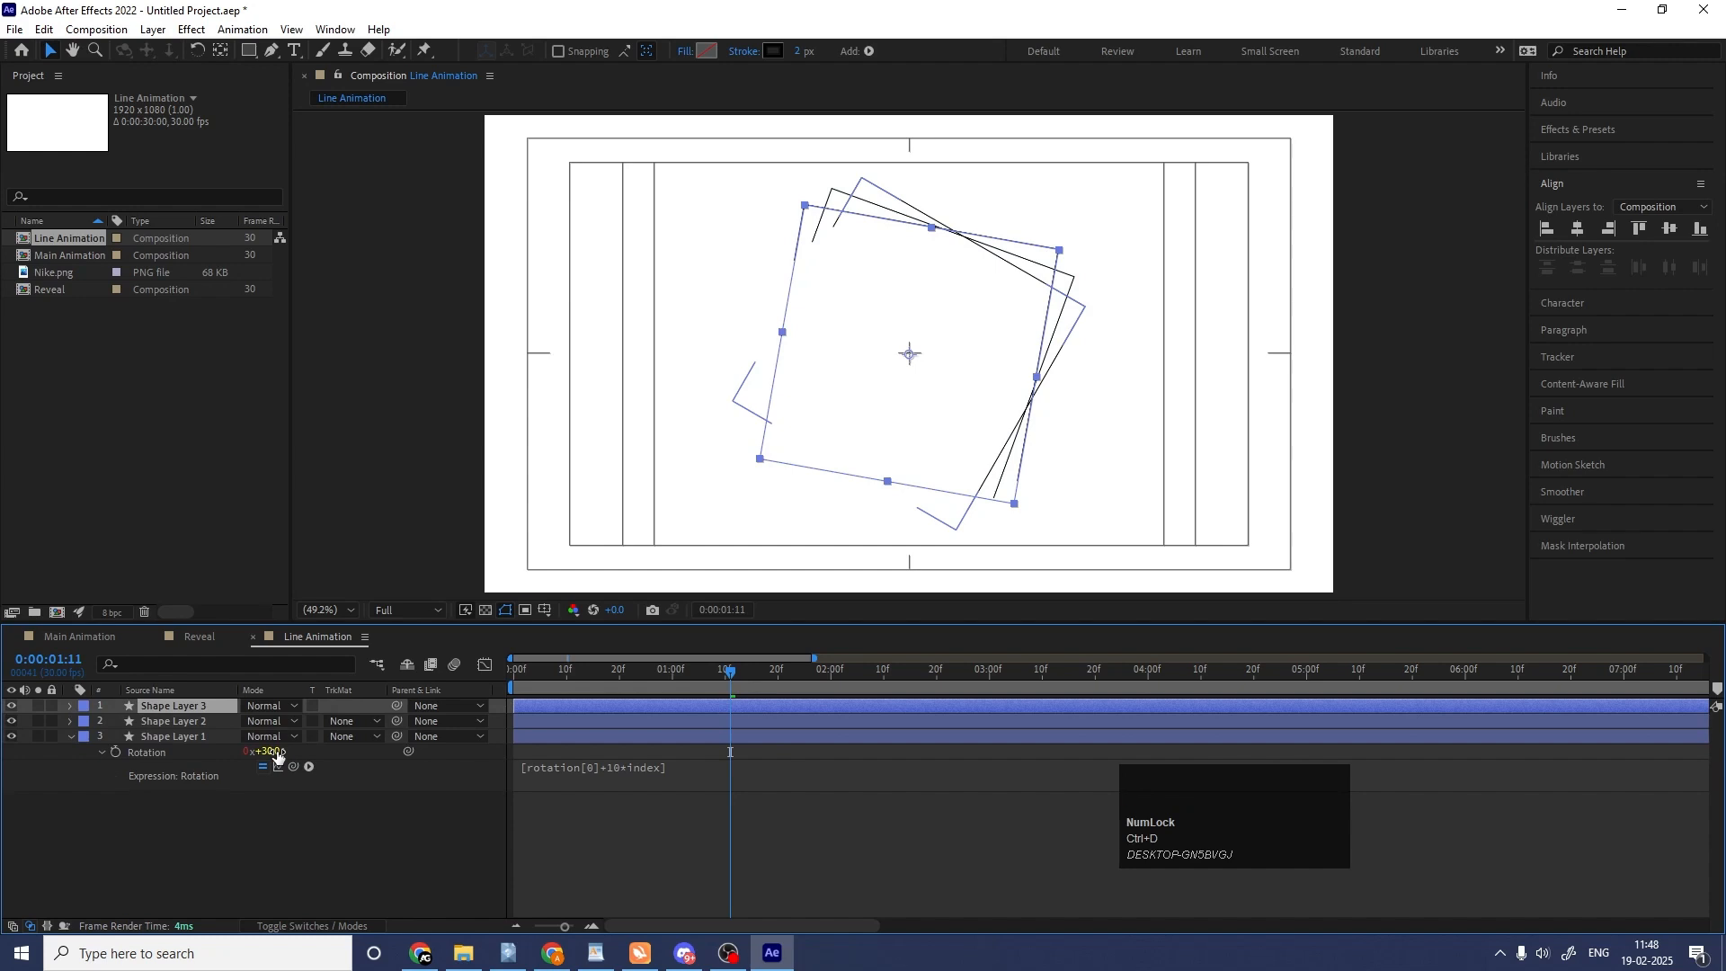
key(ctrl+d)
key(ctrl+d)
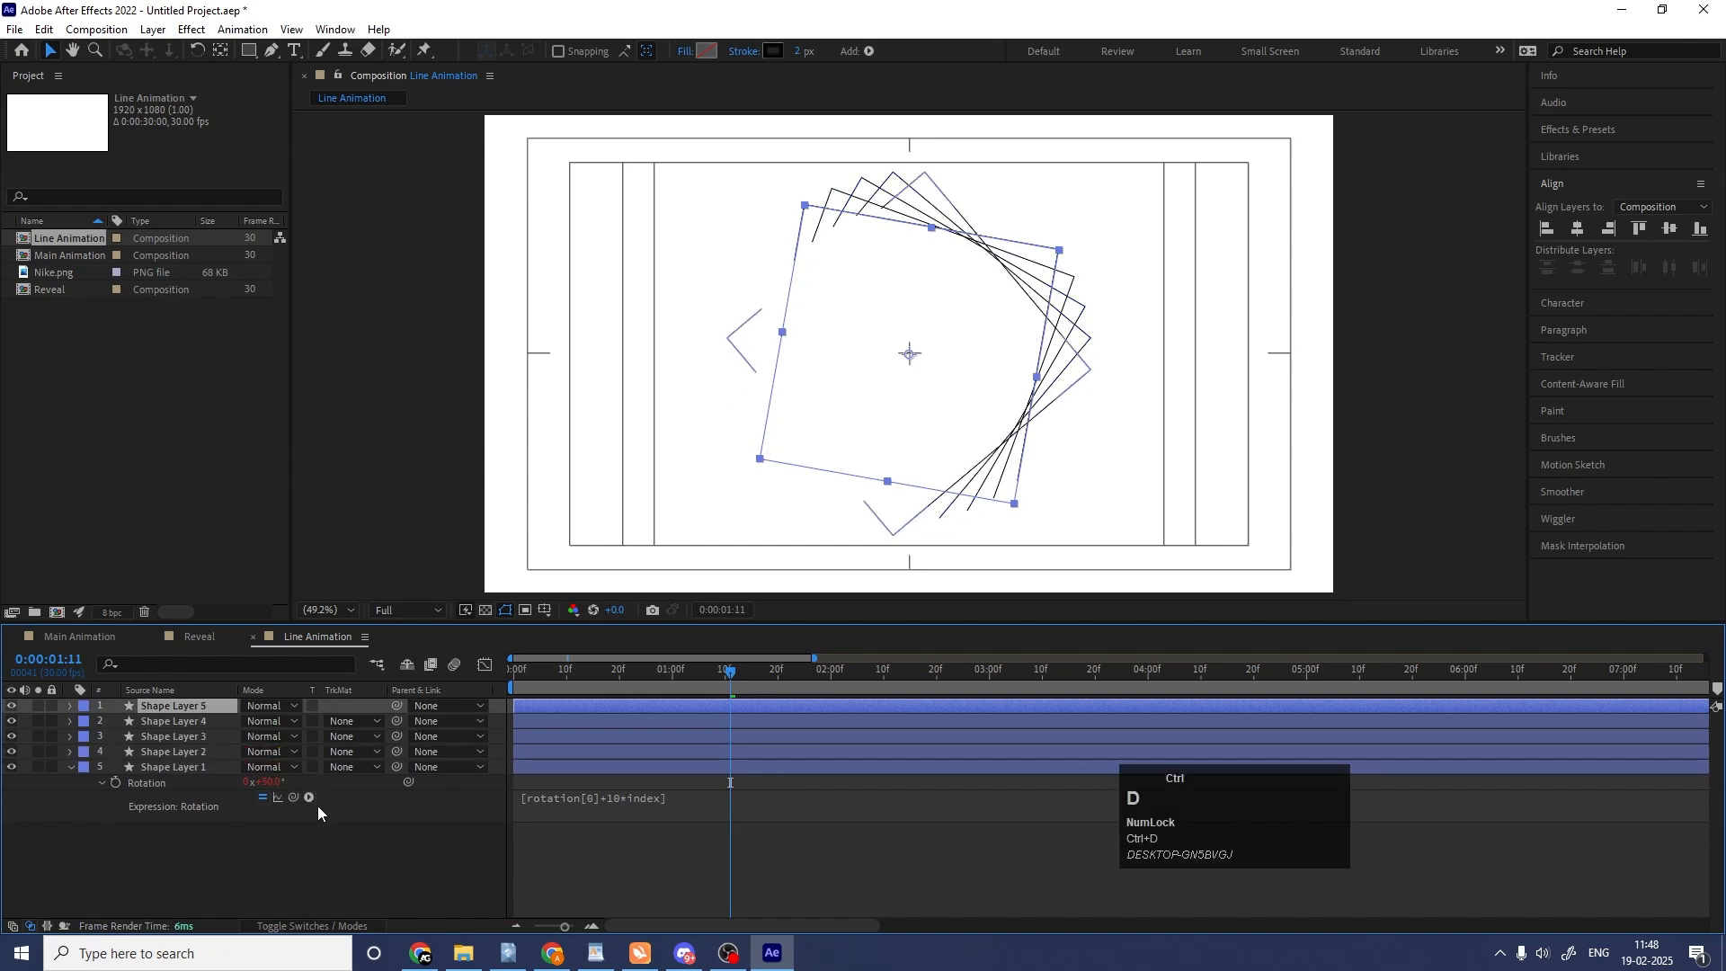
Show the Rotation values of all five square layers to compare them, and collapse the properties again.
key(ctrl+a)
key(r)
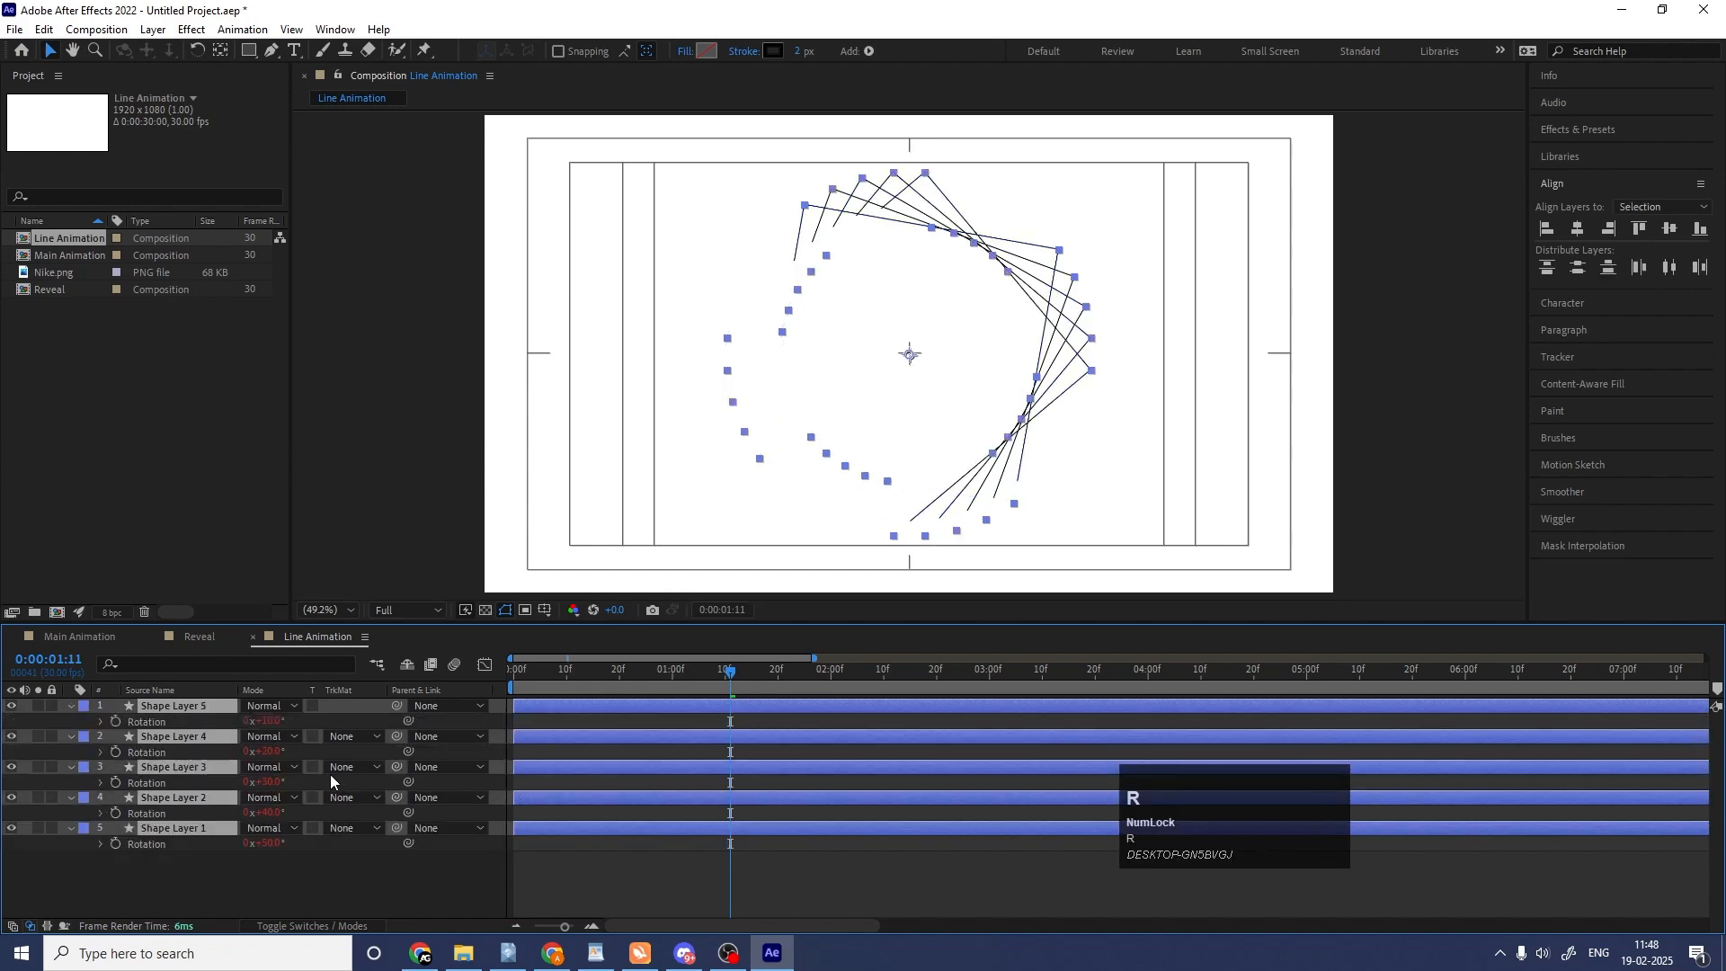
click(292, 872)
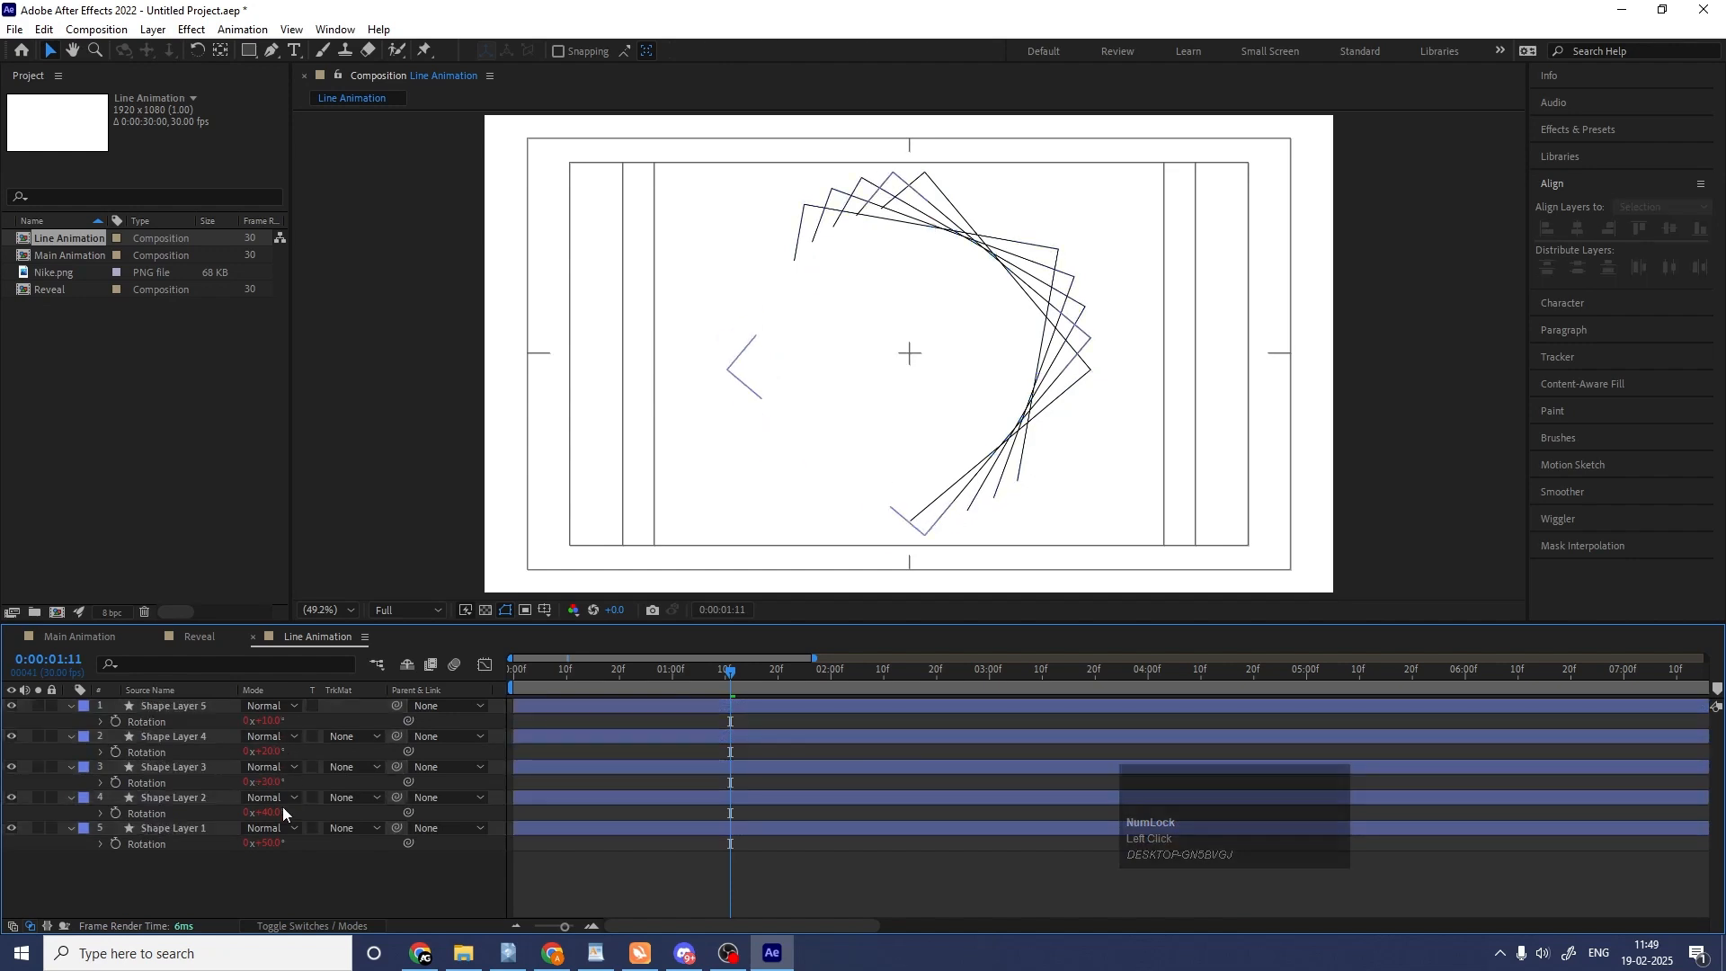
click(301, 855)
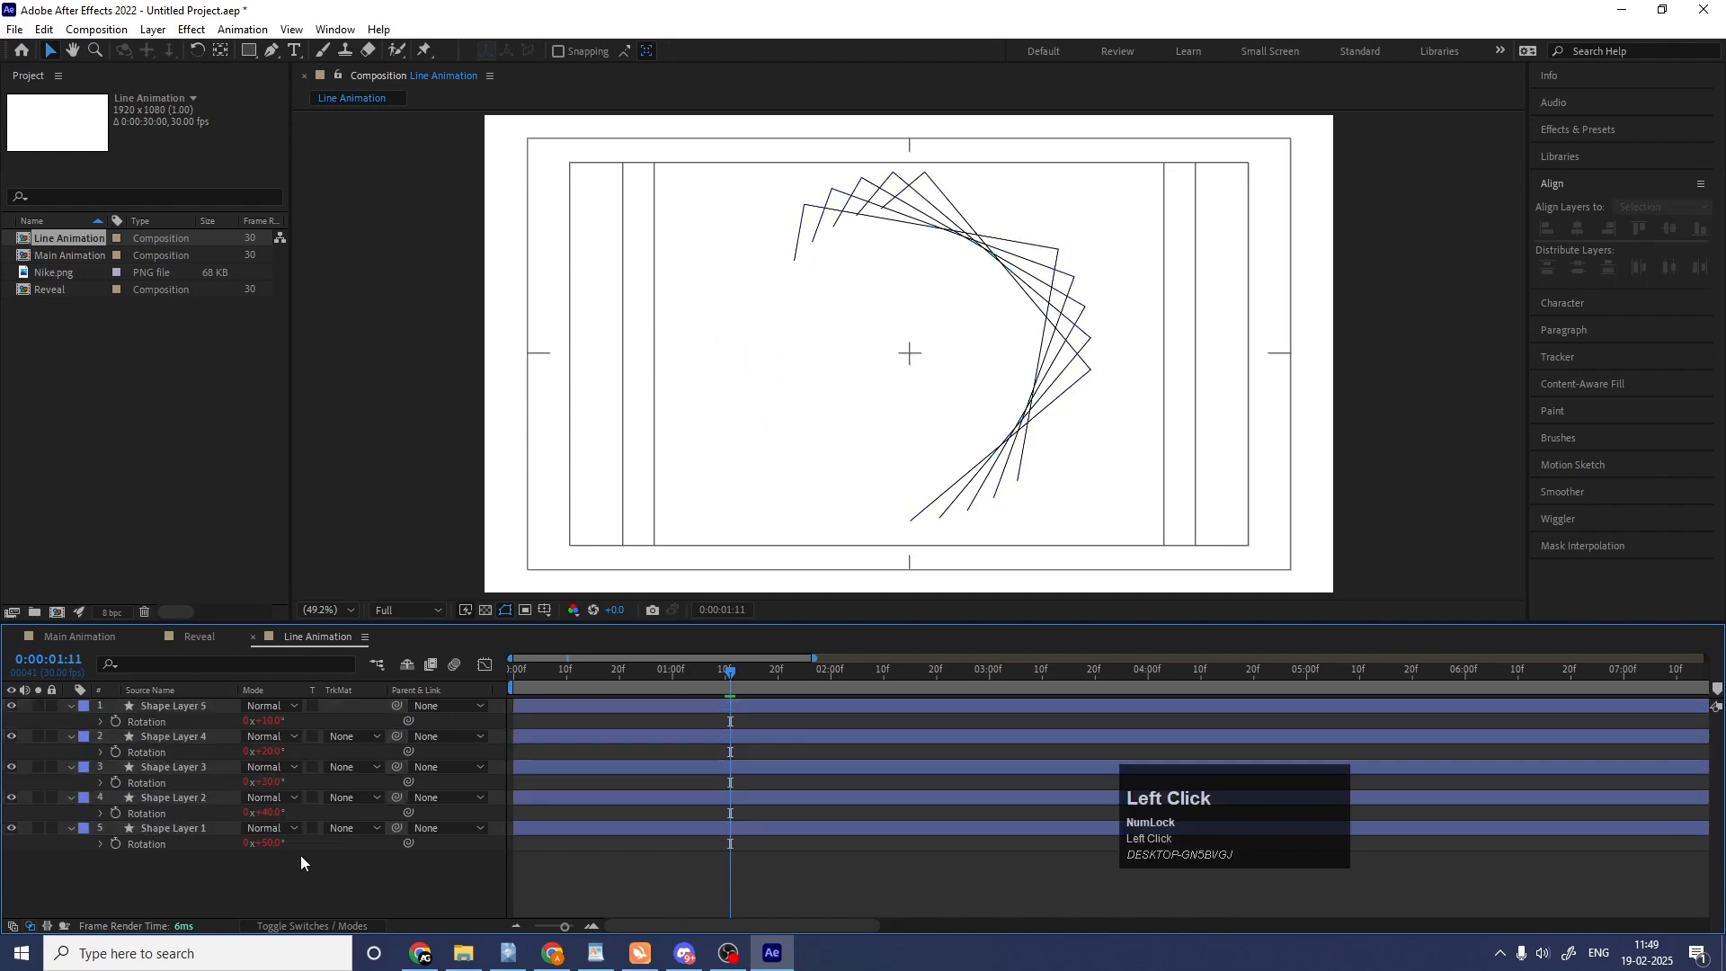
key(u)
key(u)
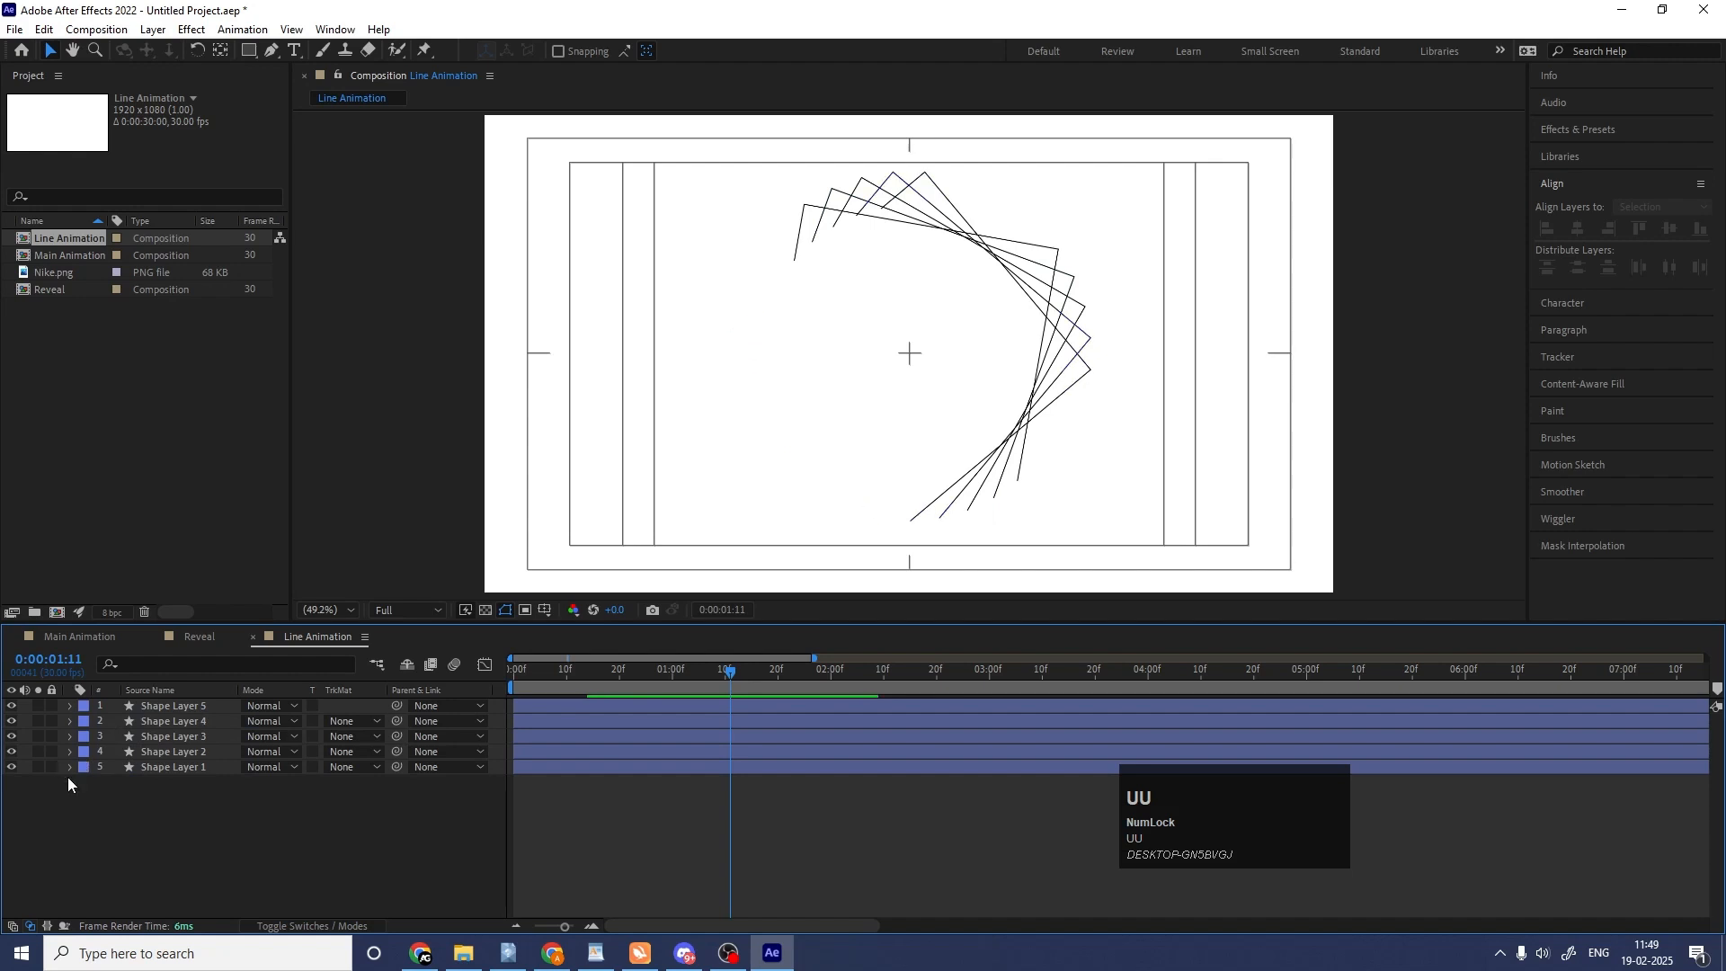
Reveal the Rotation expression of Shape Layer 1.
click(68, 767)
click(152, 769)
key(e)
key(e)
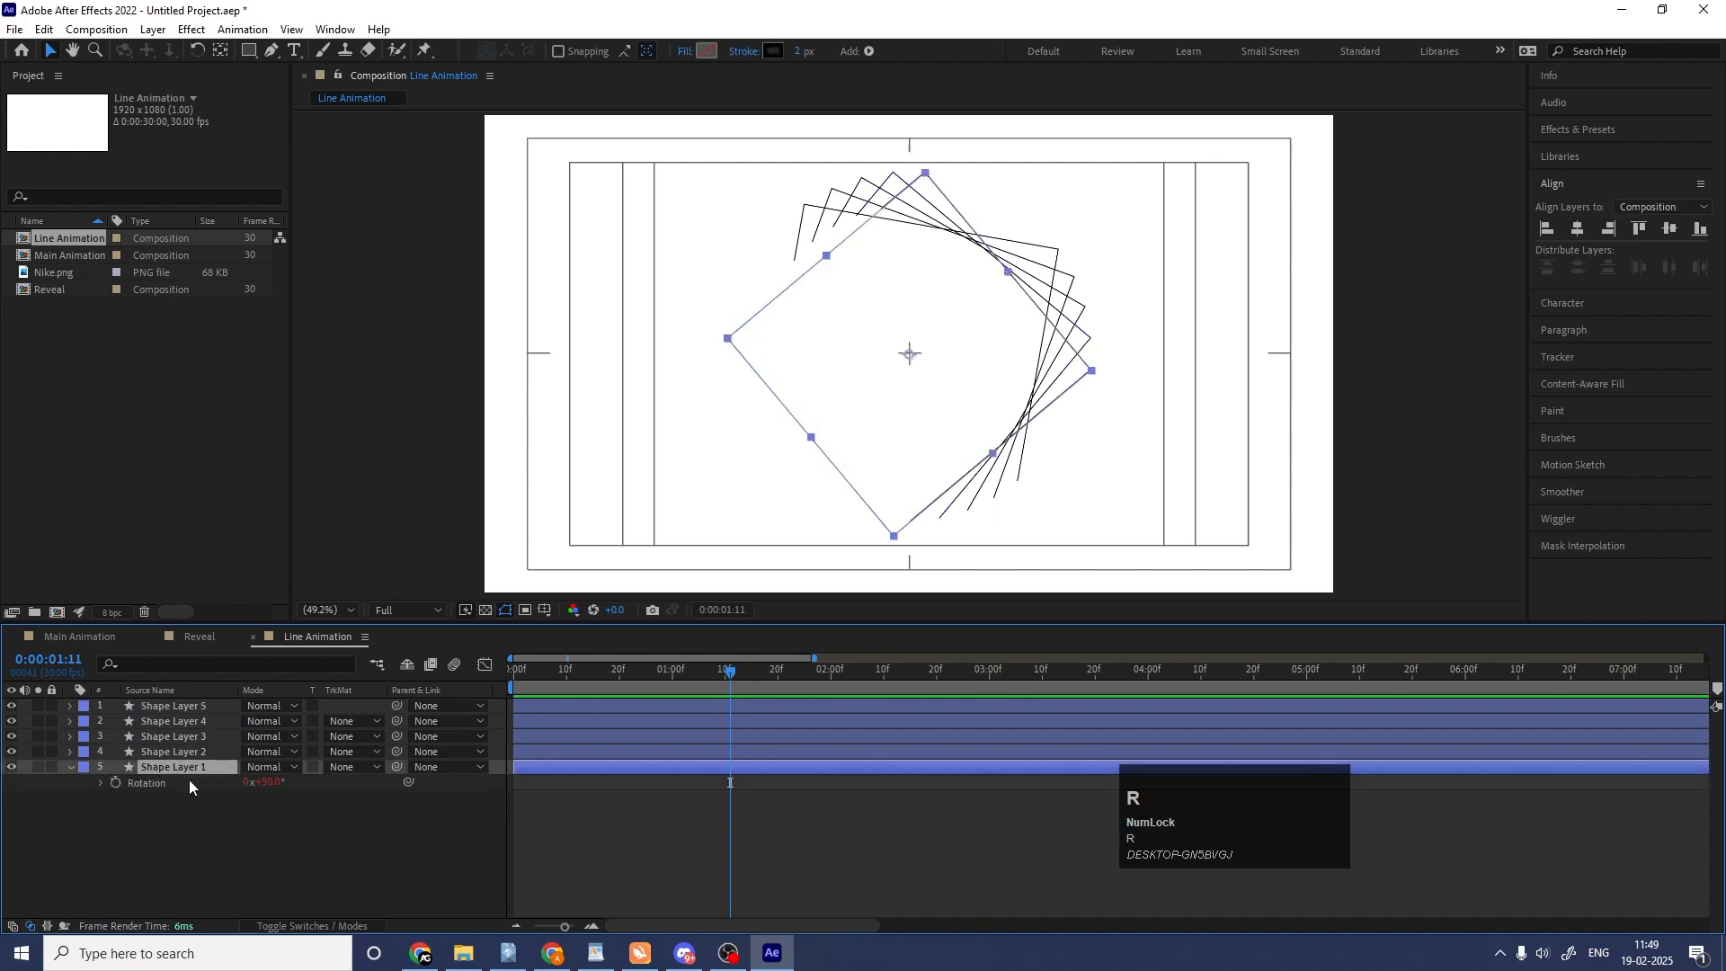
click(105, 782)
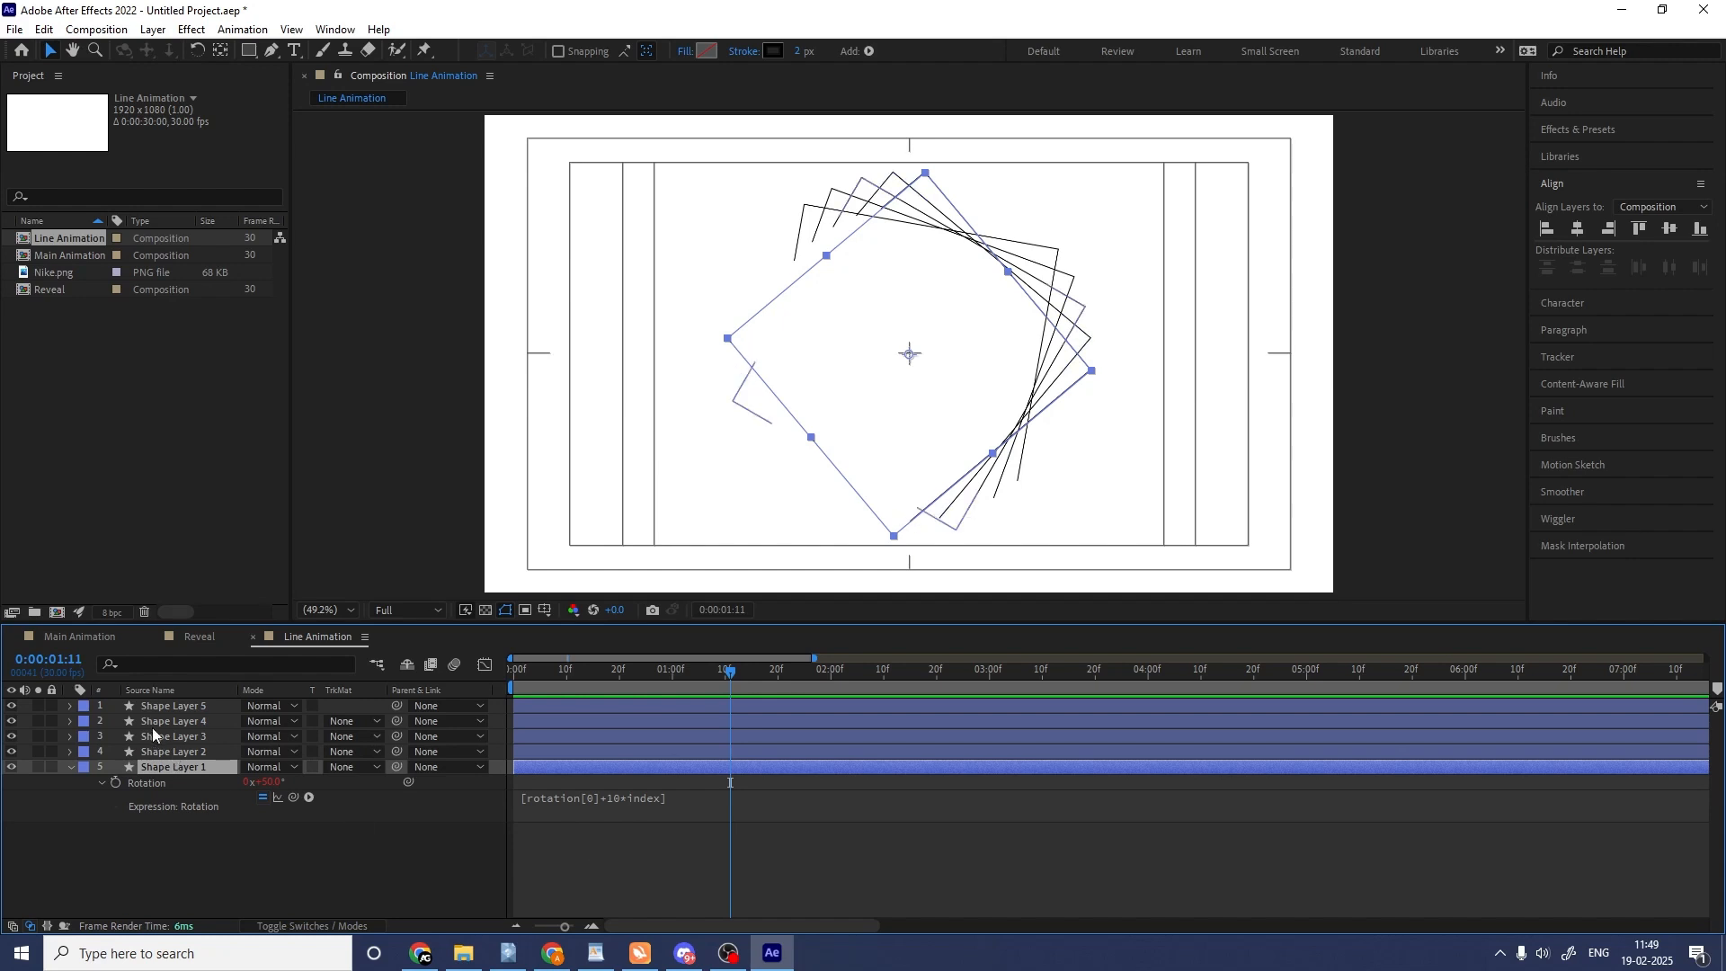
Duplicate the topmost square layer repeatedly until Shape Layer 27 exists, and deselect the layers.
click(201, 707)
key(ctrl+d)
key(ctrl+d)
key(ctrl+d)
key(ctrl+d)
key(ctrl+d)
key(ctrl+d)
key(ctrl+d)
key(ctrl+d)
key(ctrl+d)
key(ctrl+d)
key(ctrl+d)
key(ctrl+d)
key(ctrl+d)
key(ctrl+d)
key(ctrl+d)
key(ctrl+d)
key(ctrl+d)
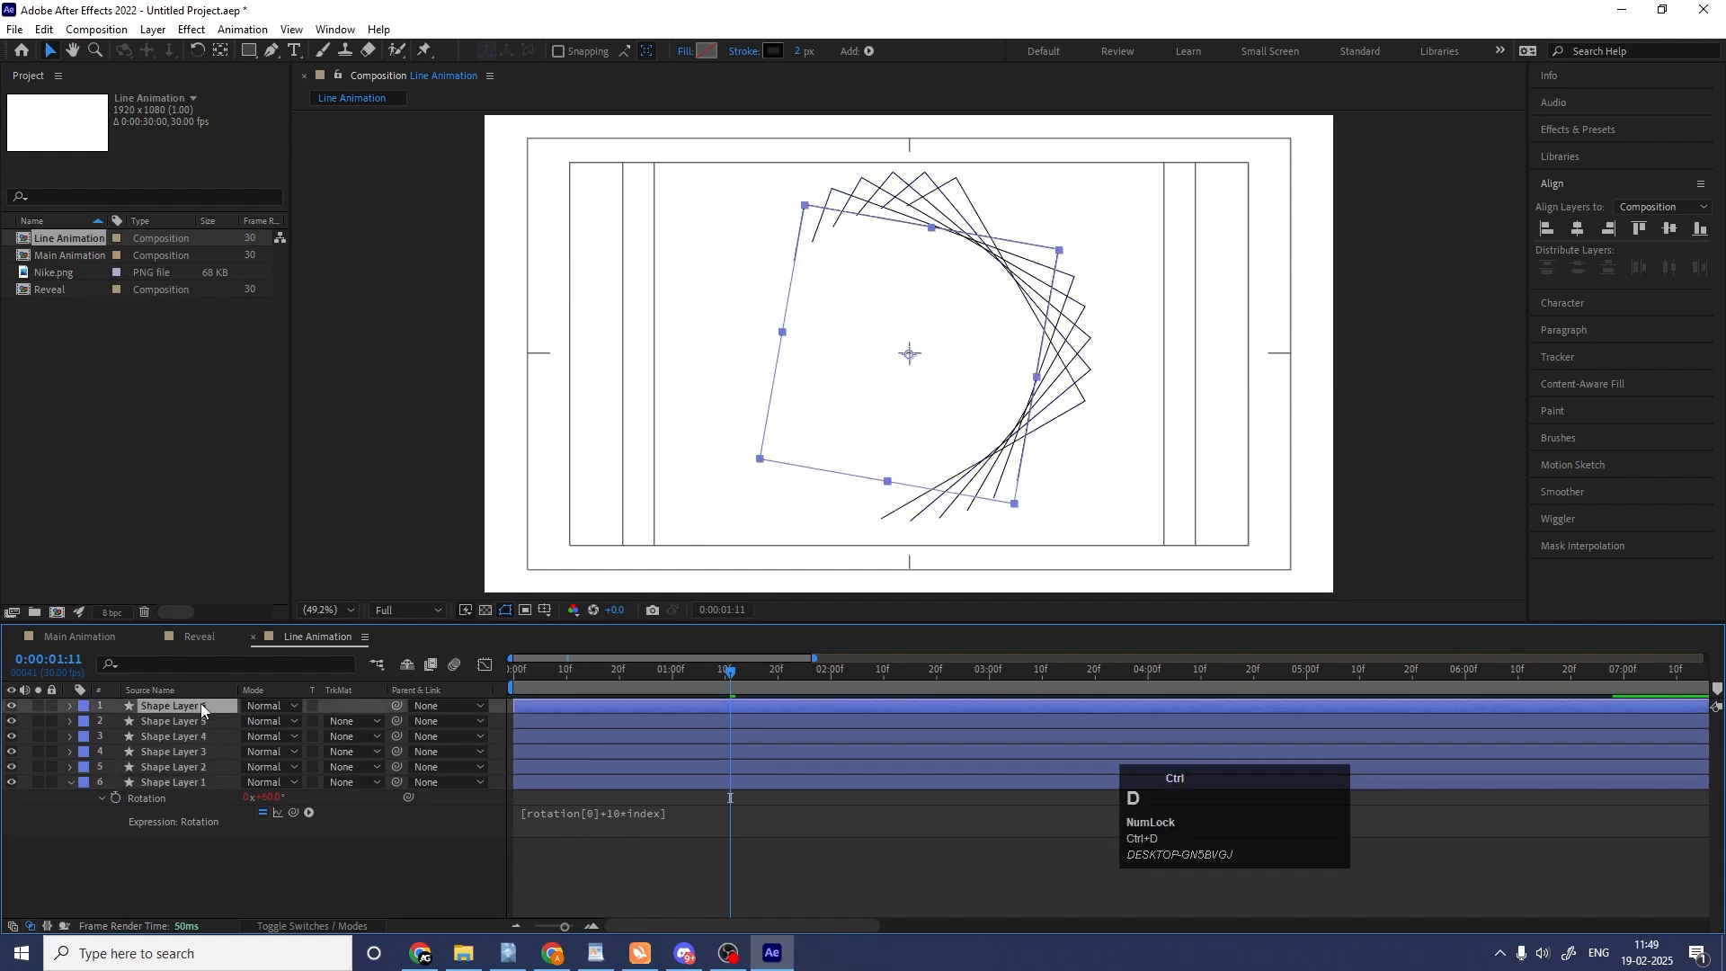
key(ctrl+d)
key(ctrl+d)
key(ctrl+d)
key(ctrl+d)
key(ctrl+d)
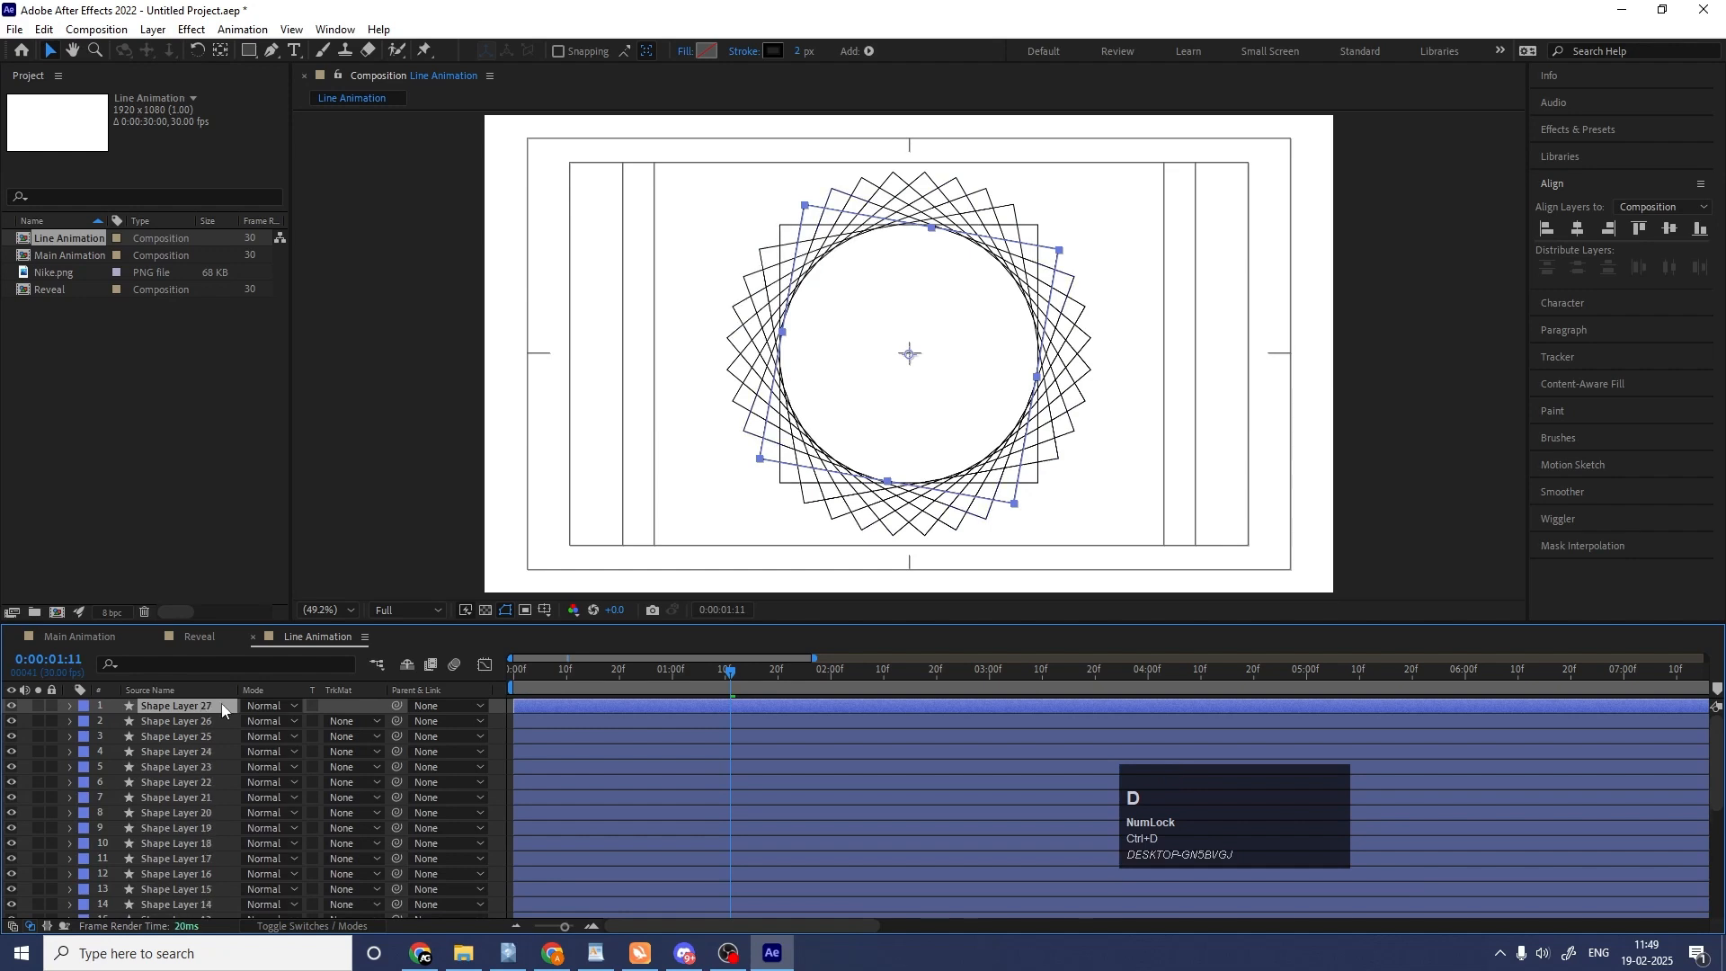
click(486, 744)
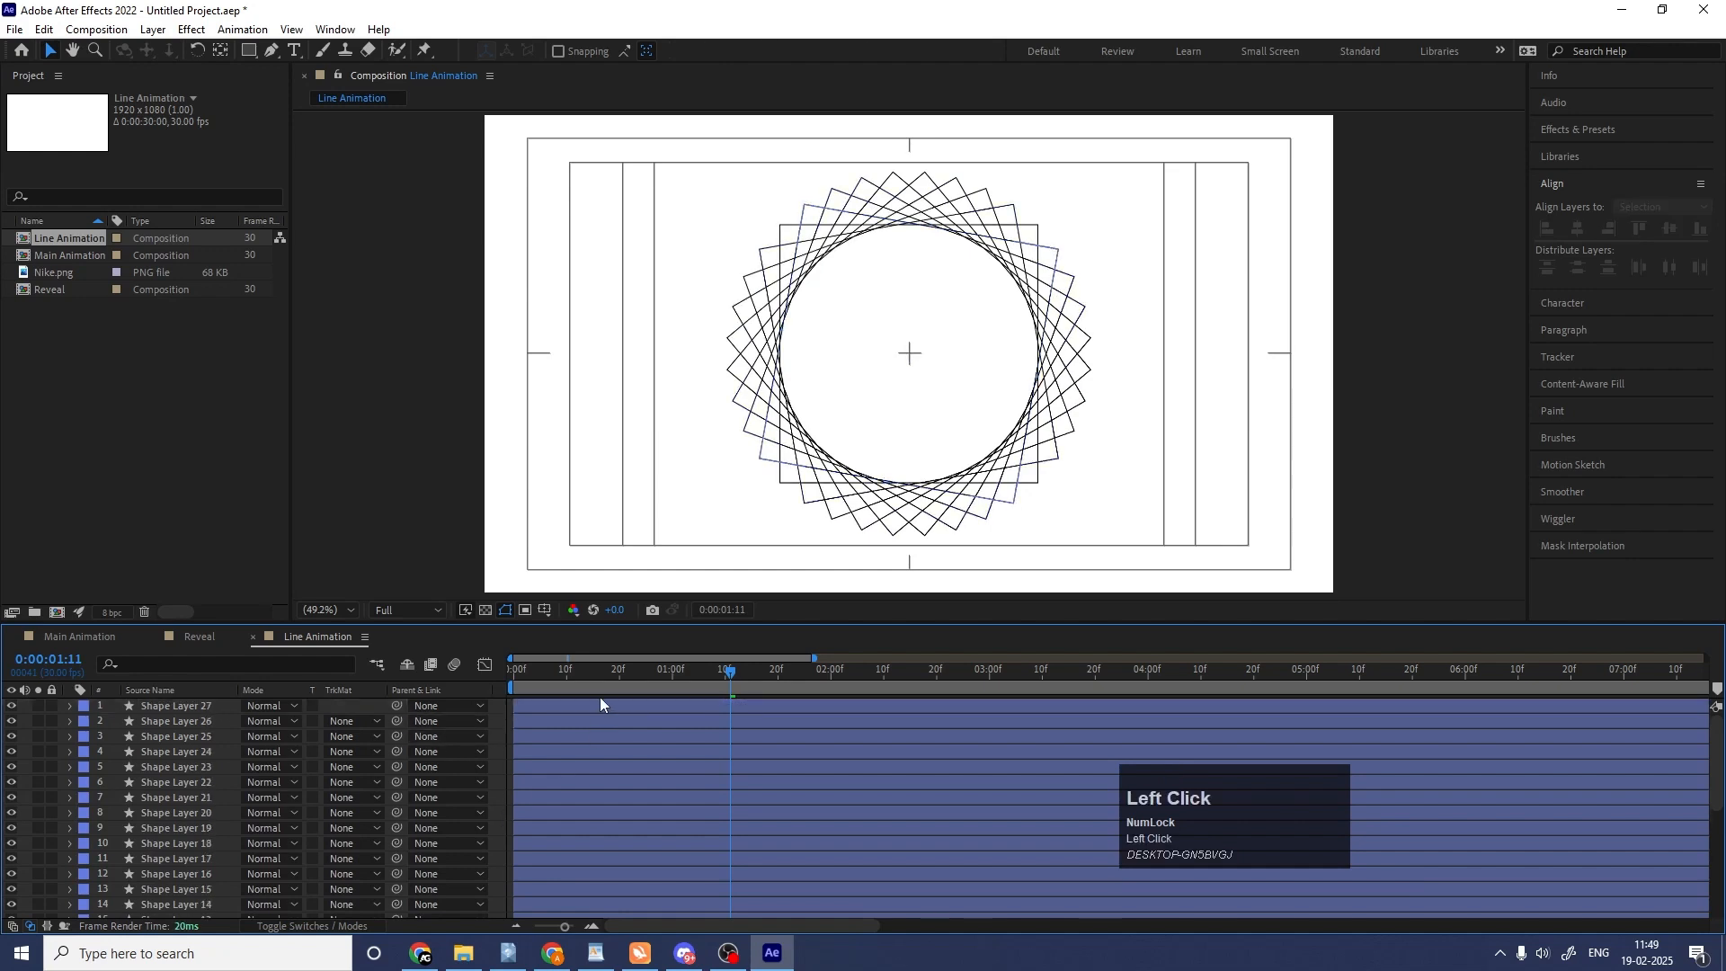
Play the rotated squares' line animation from the start several times and look through the layer stack.
drag(576, 669, 381, 670)
key(space)
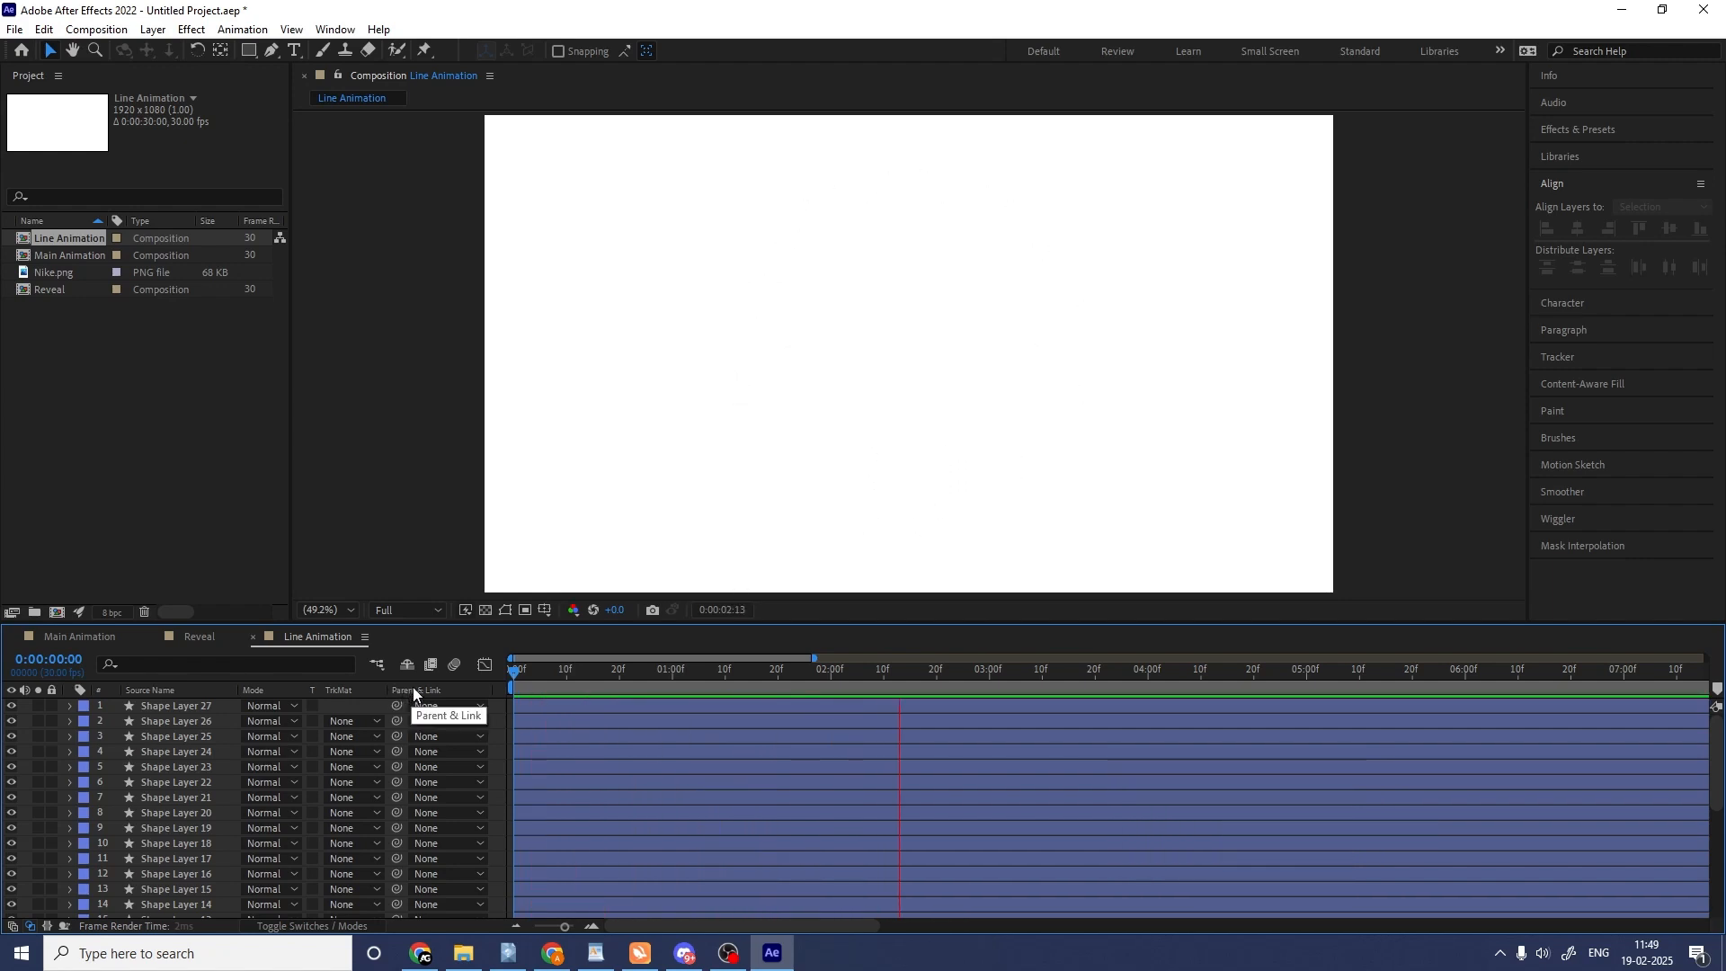
key(space)
drag(563, 671, 467, 673)
key(minus)
key(space)
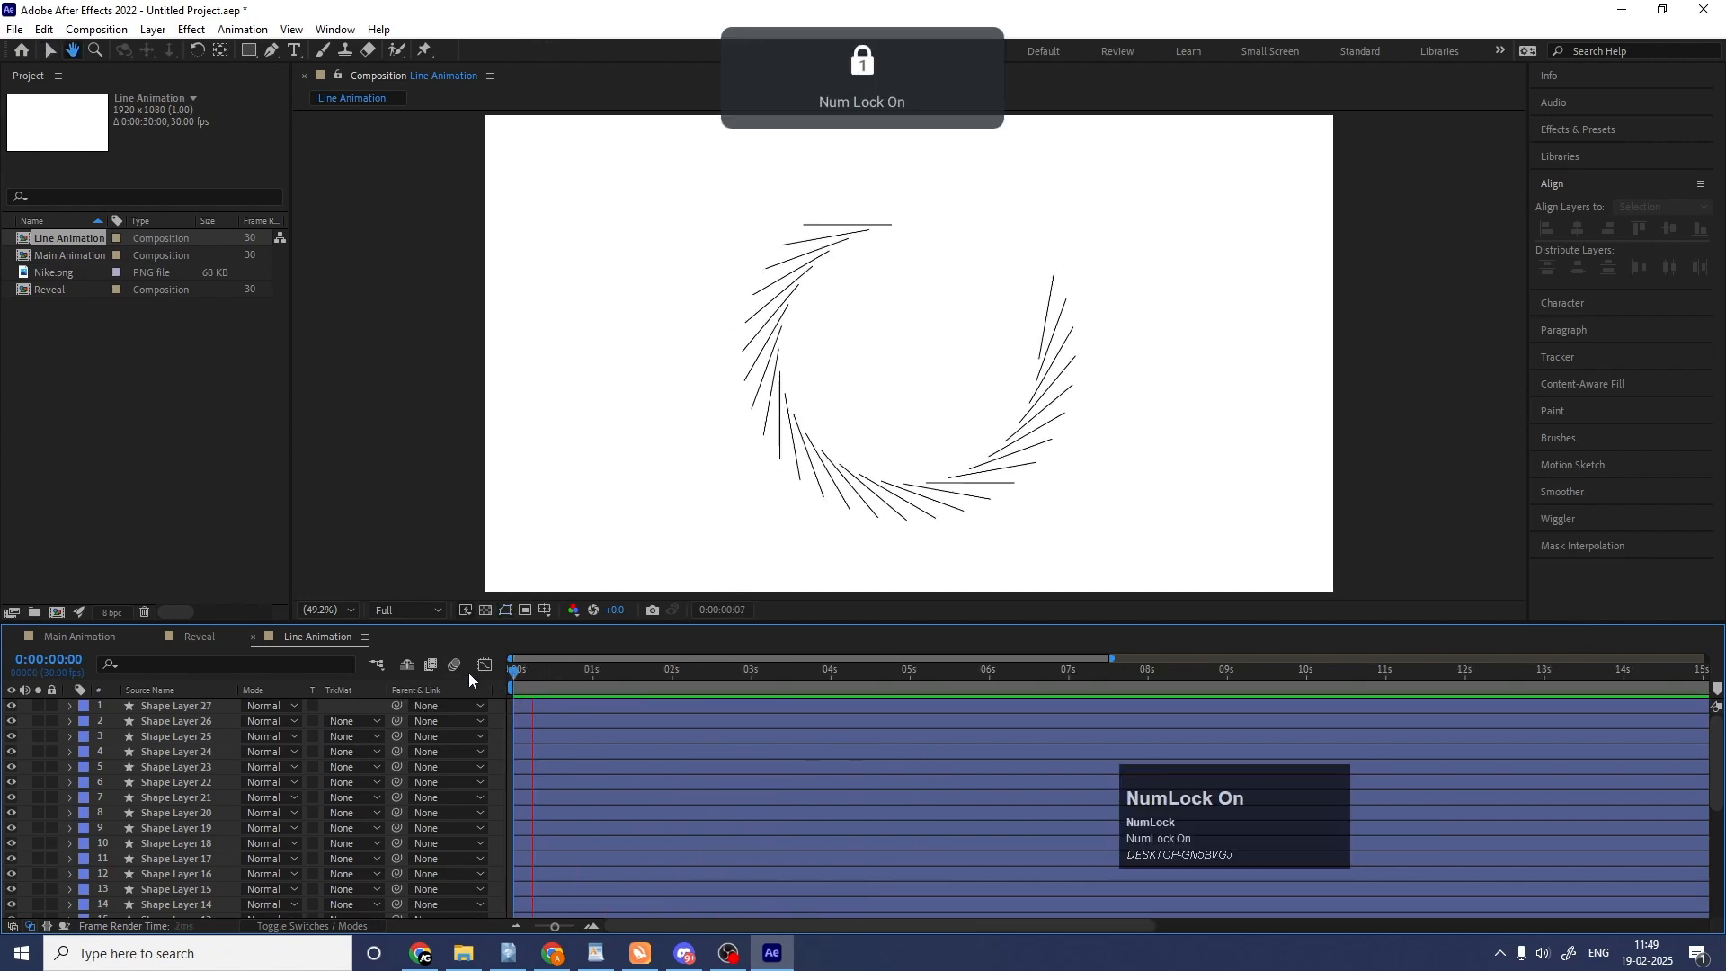
drag(576, 677, 455, 680)
scroll(492, 761, down, 1)
scroll(491, 761, down, 5)
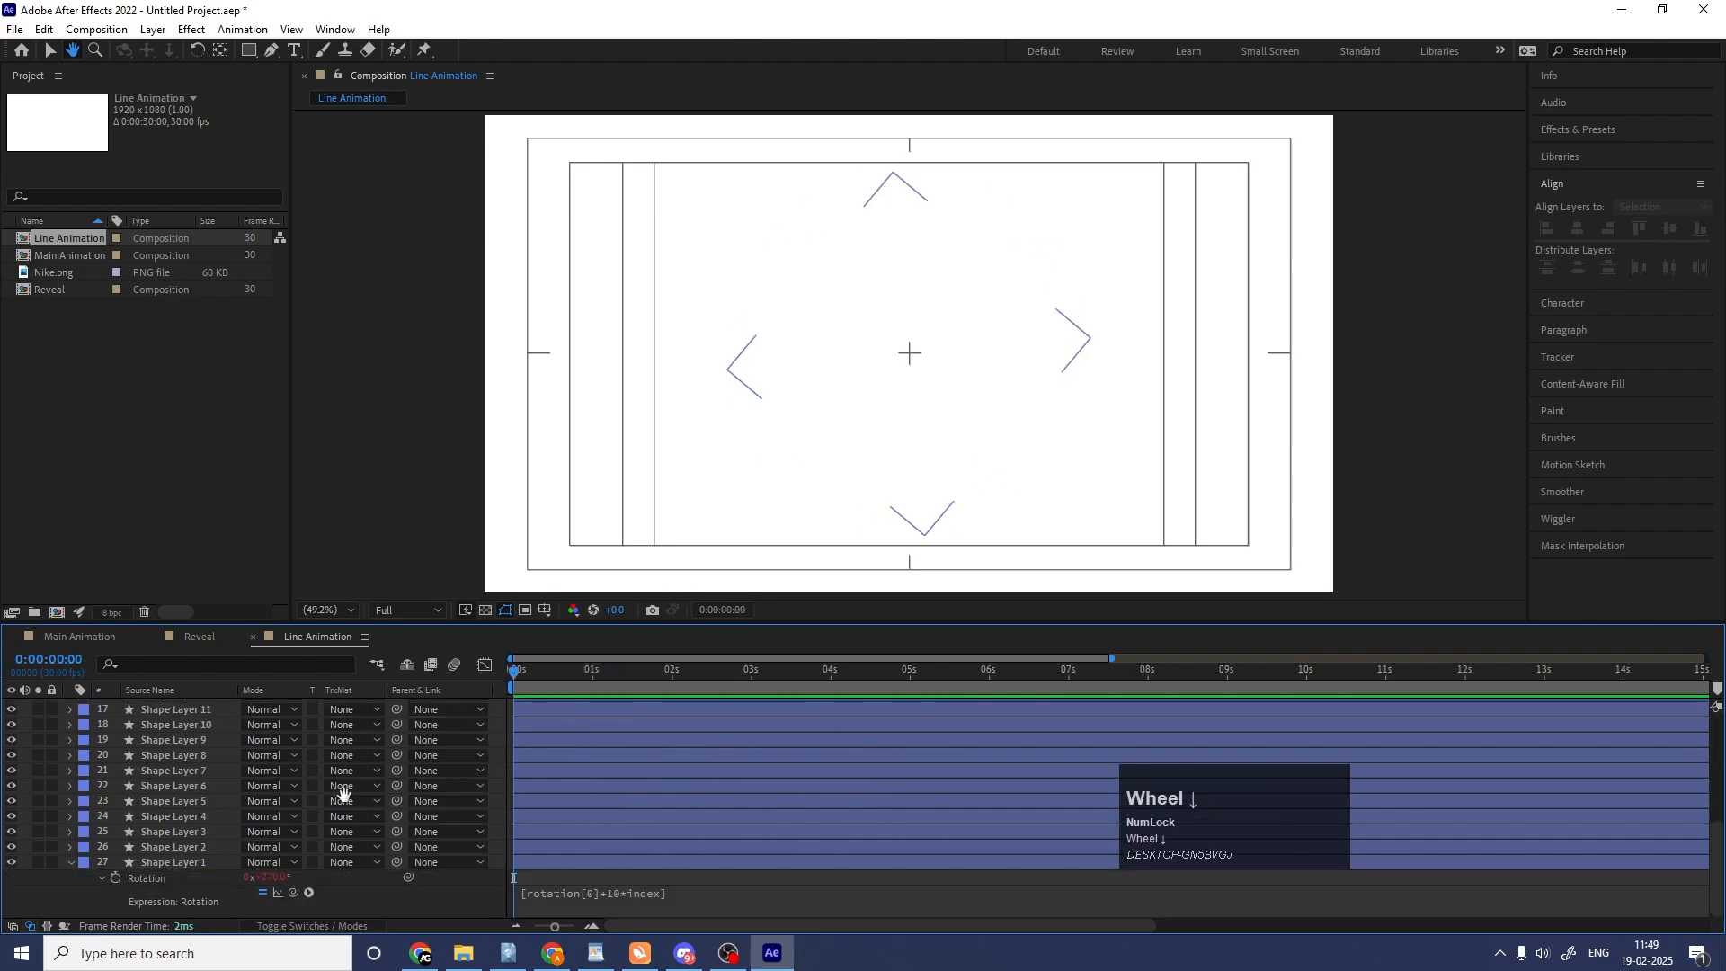
scroll(341, 792, up, 5)
key(space)
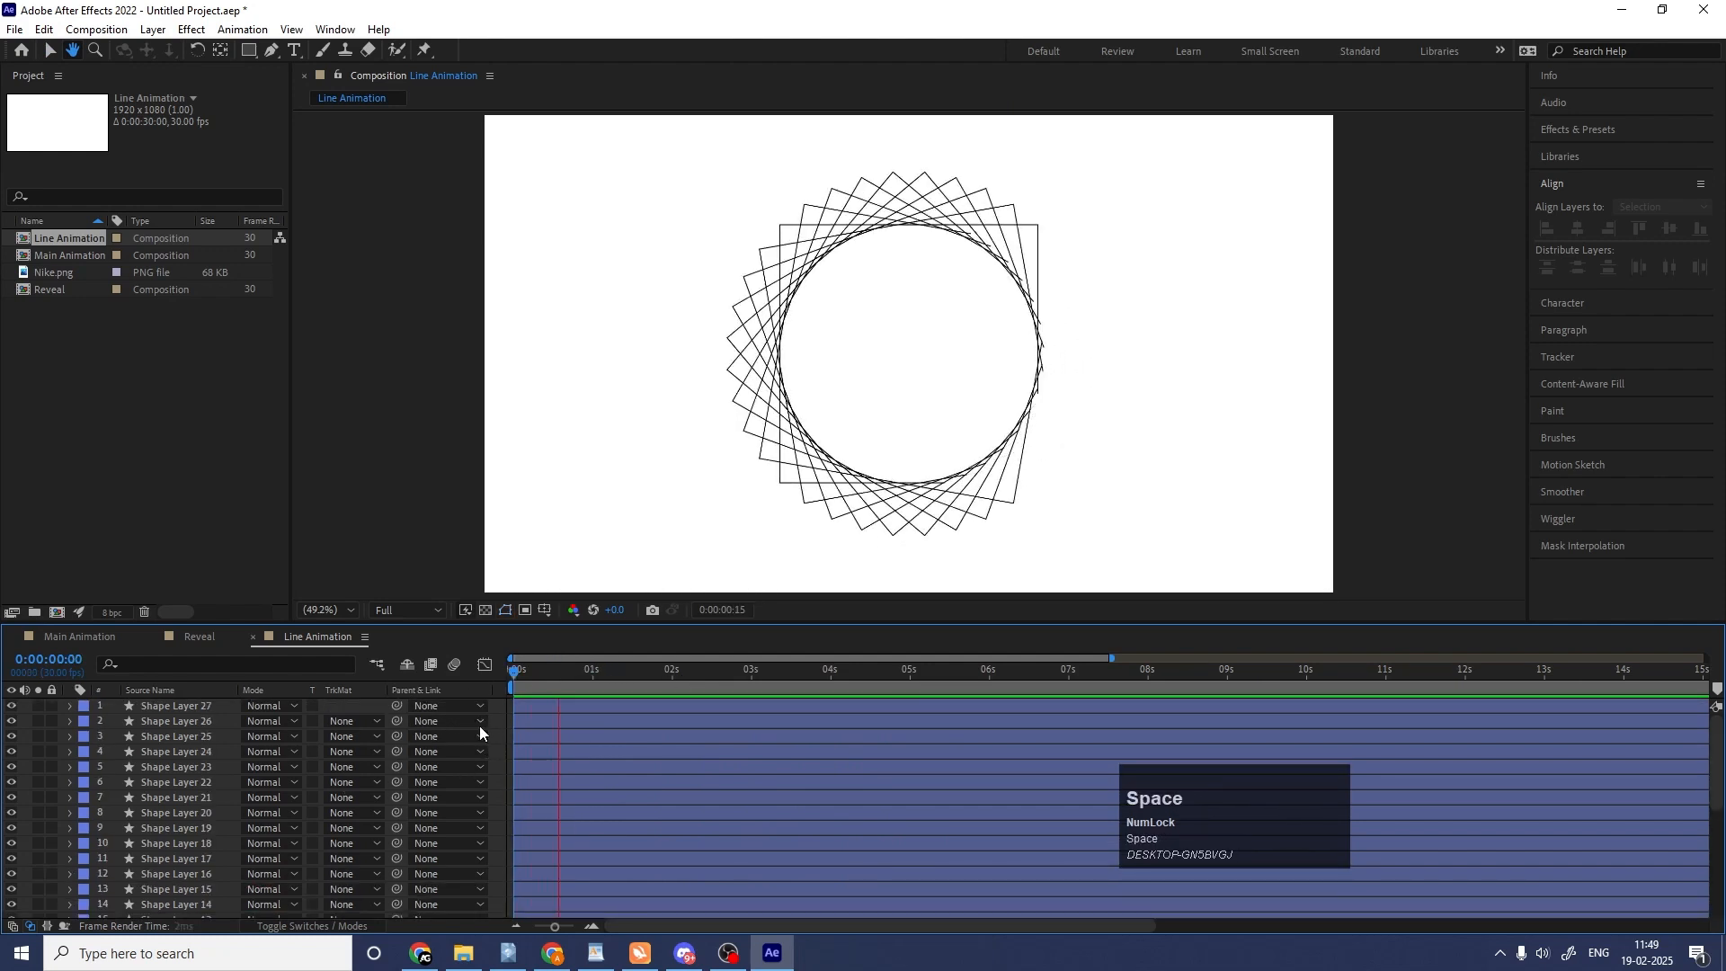
drag(582, 683, 504, 722)
With the Selection tool active and the layers collapsed, trim the out points of all 27 shape layers at 0:00:00:02.
key(u)
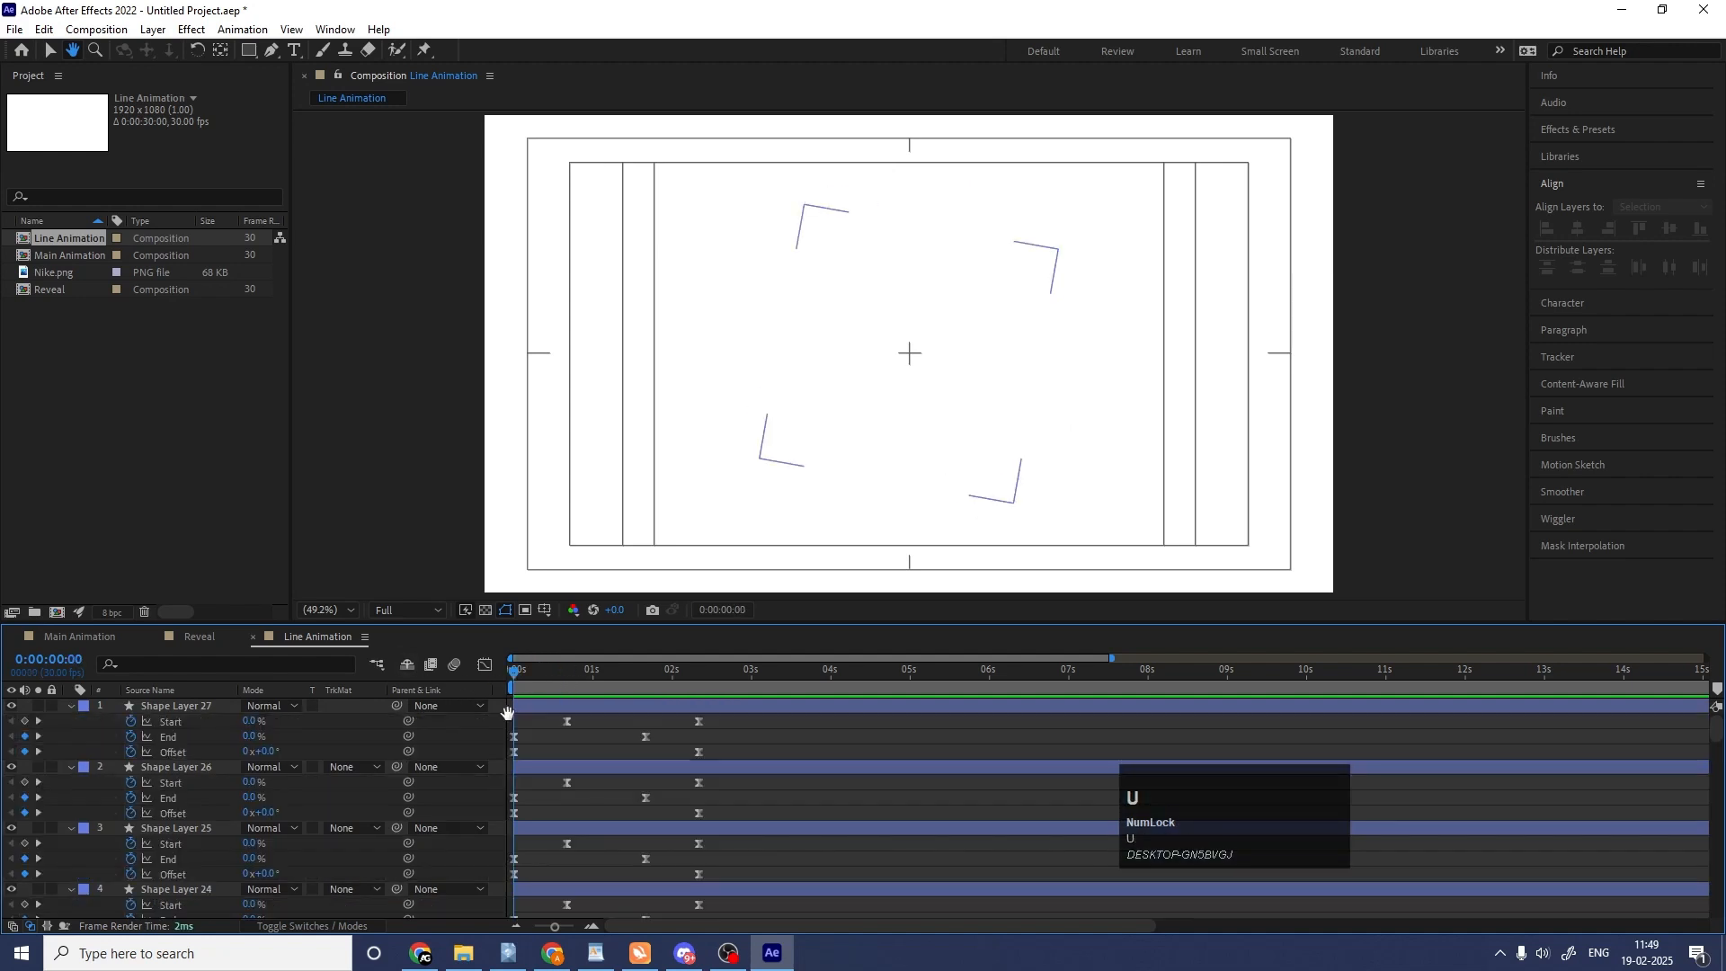
key(u)
key(v)
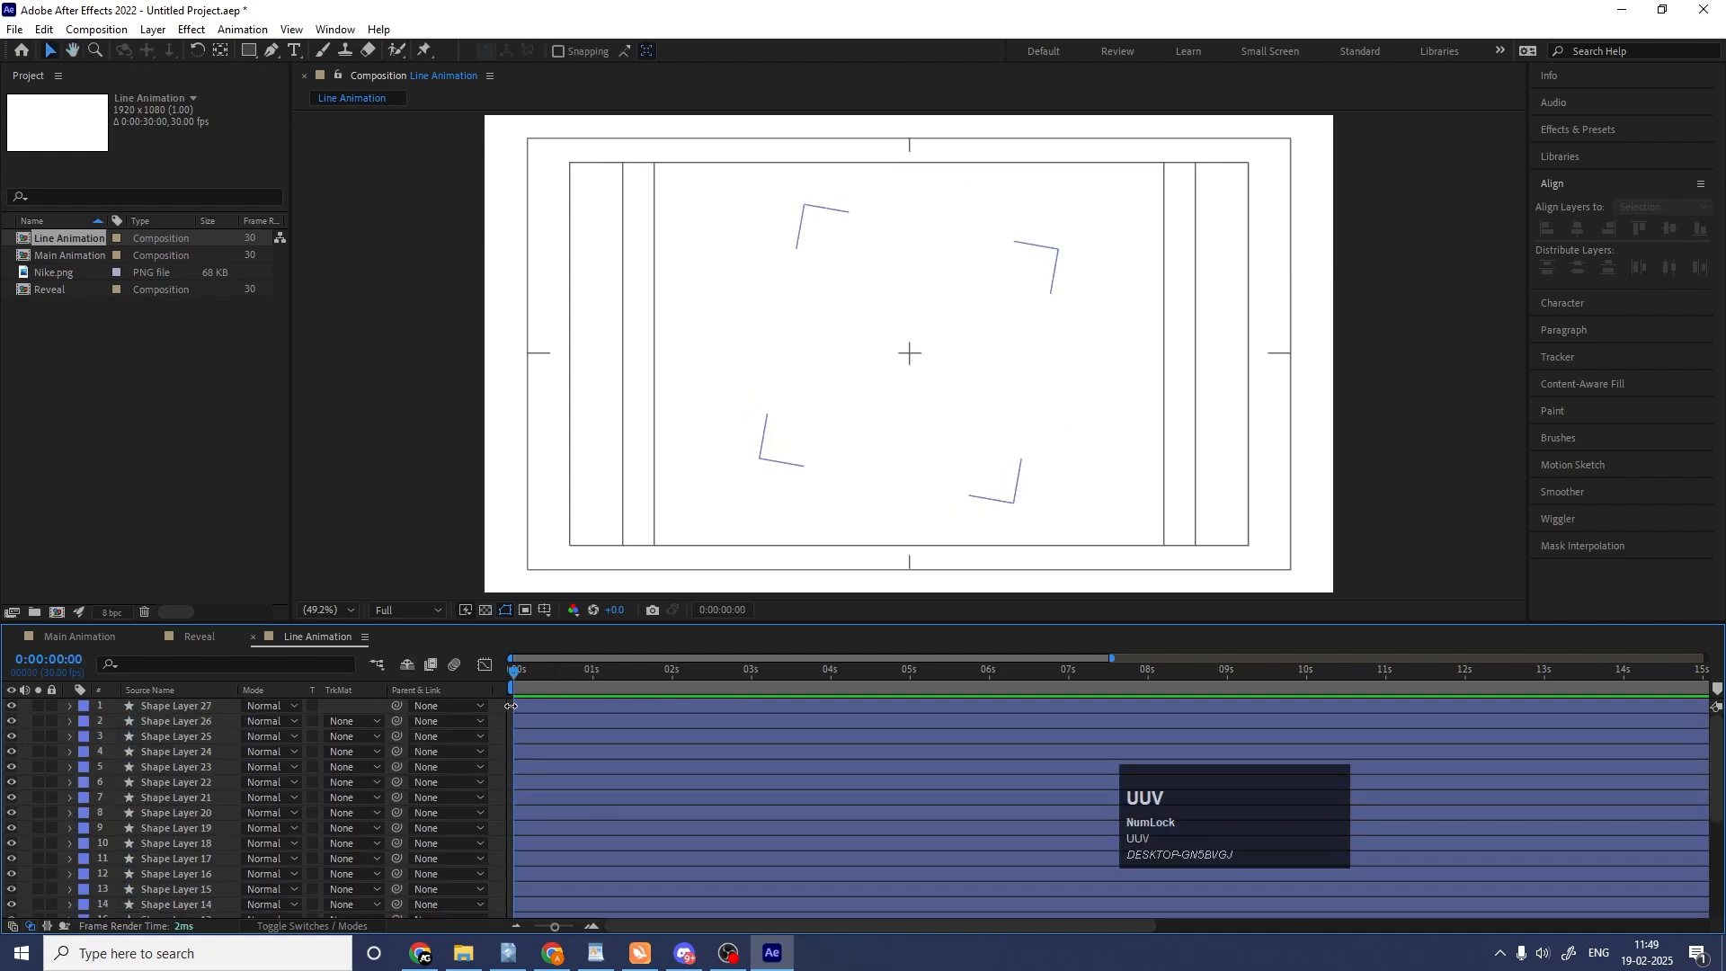
key(equal)
key(equal)
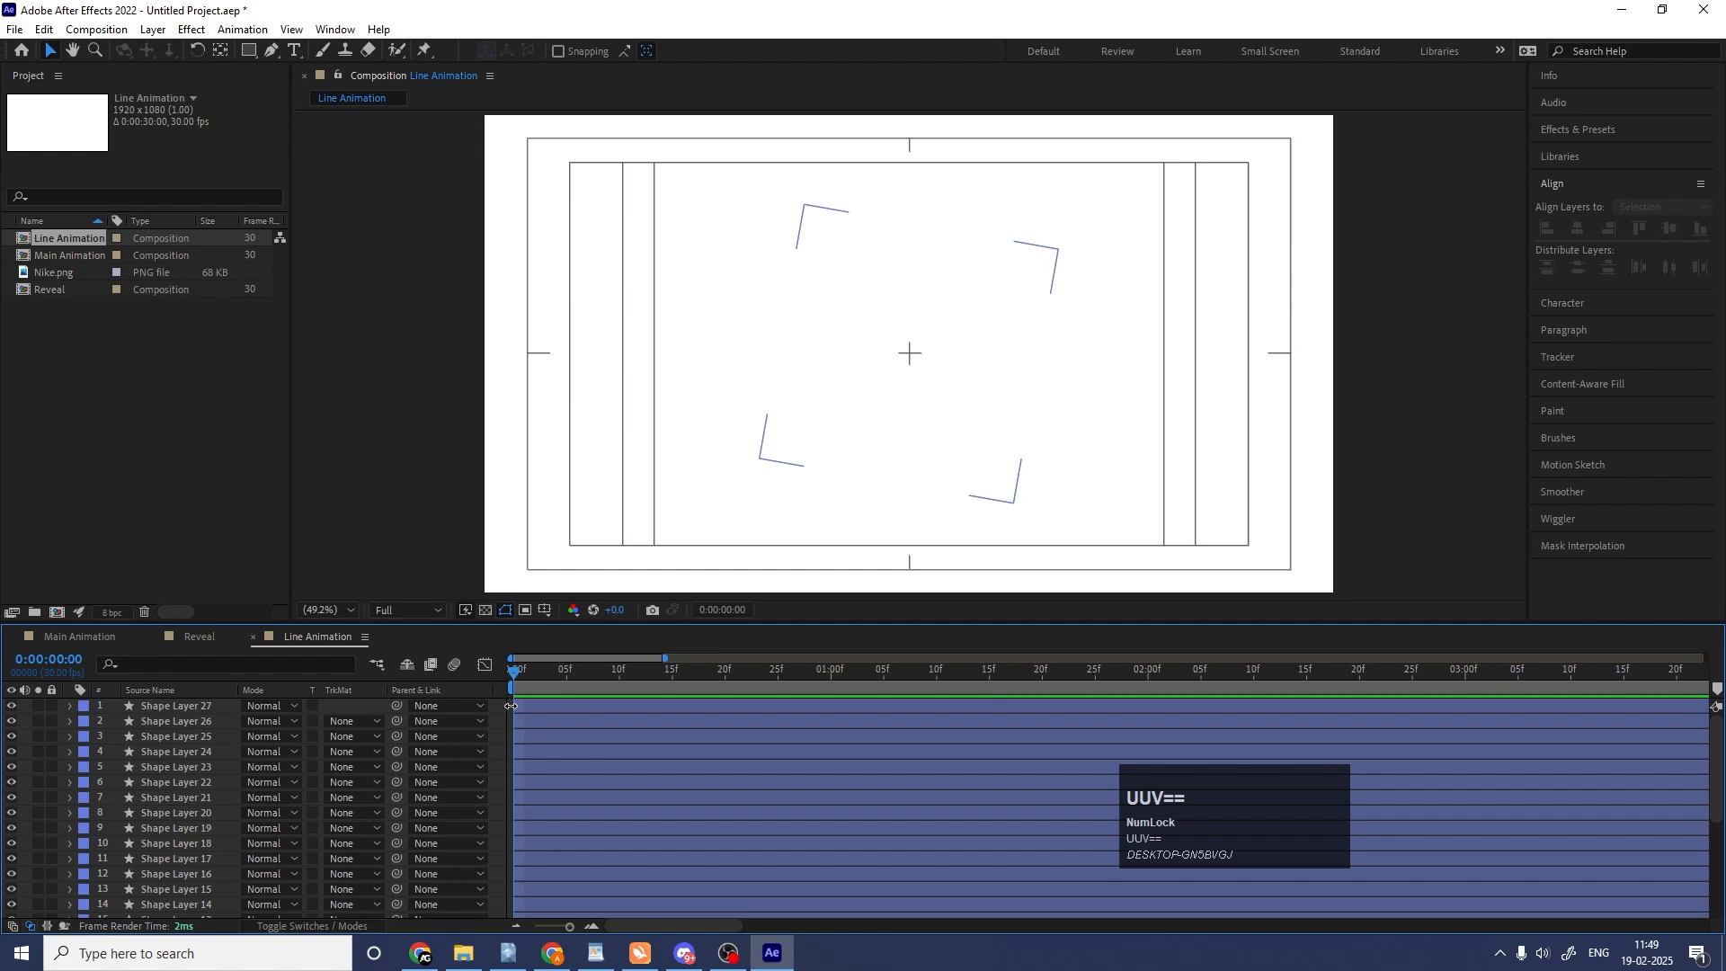
key(Page_Down)
key(Page_Down)
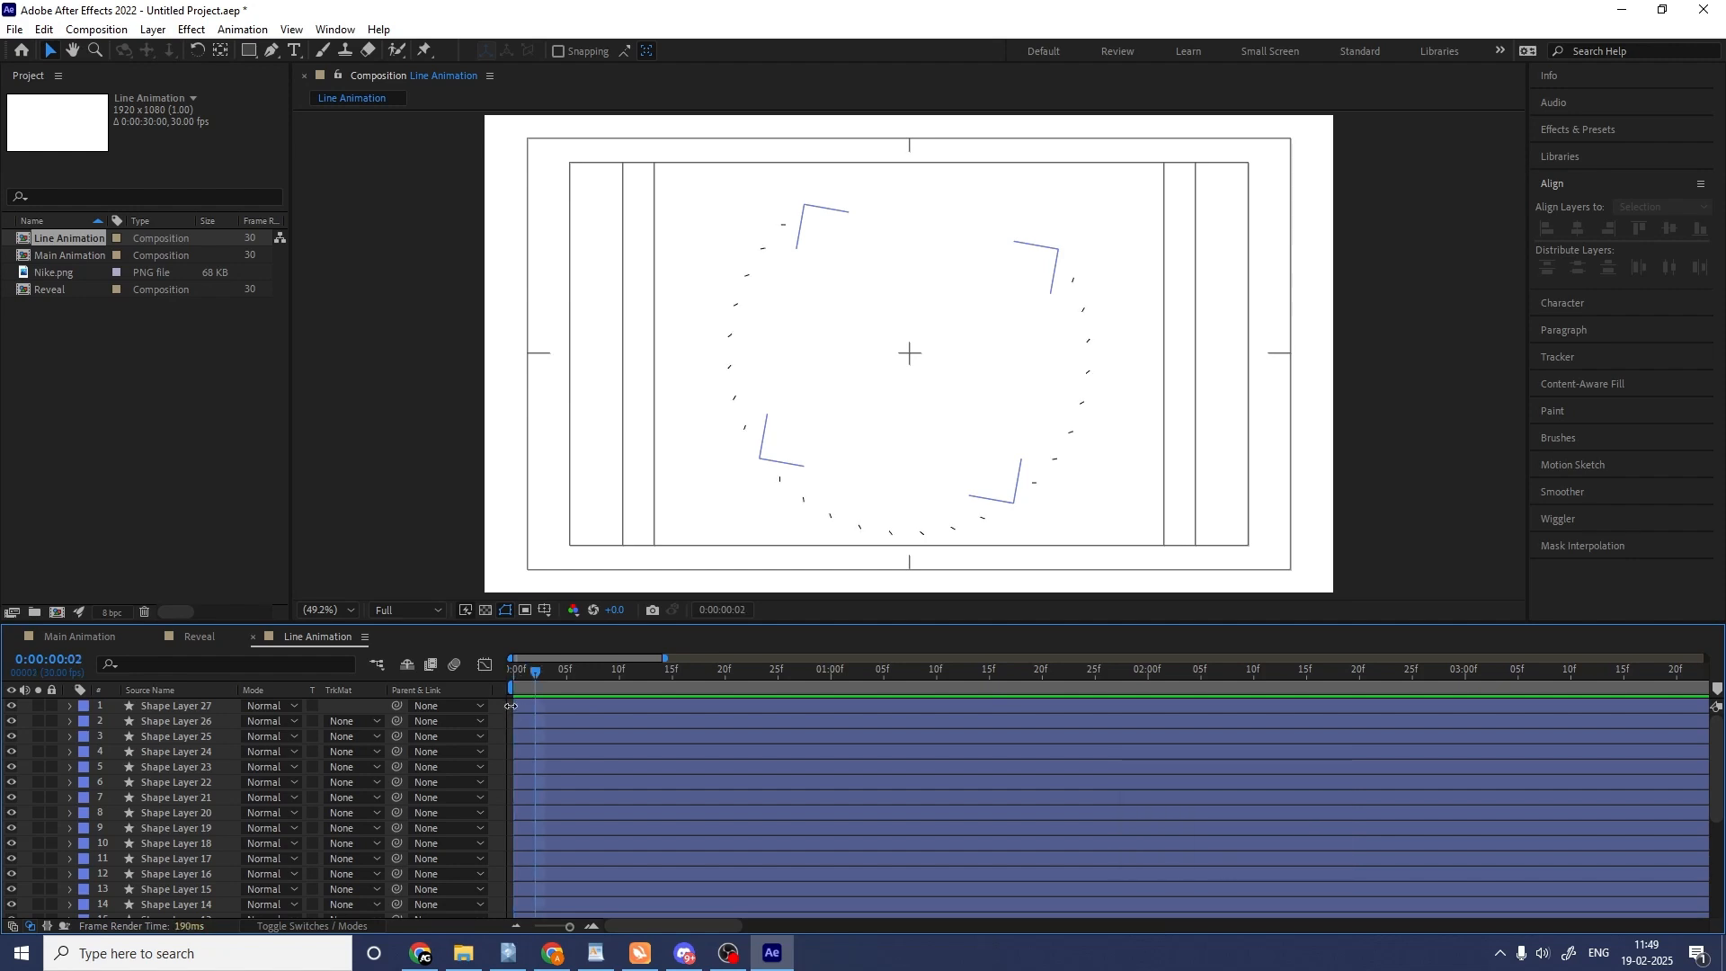
key(ctrl)
key(ctrl+a)
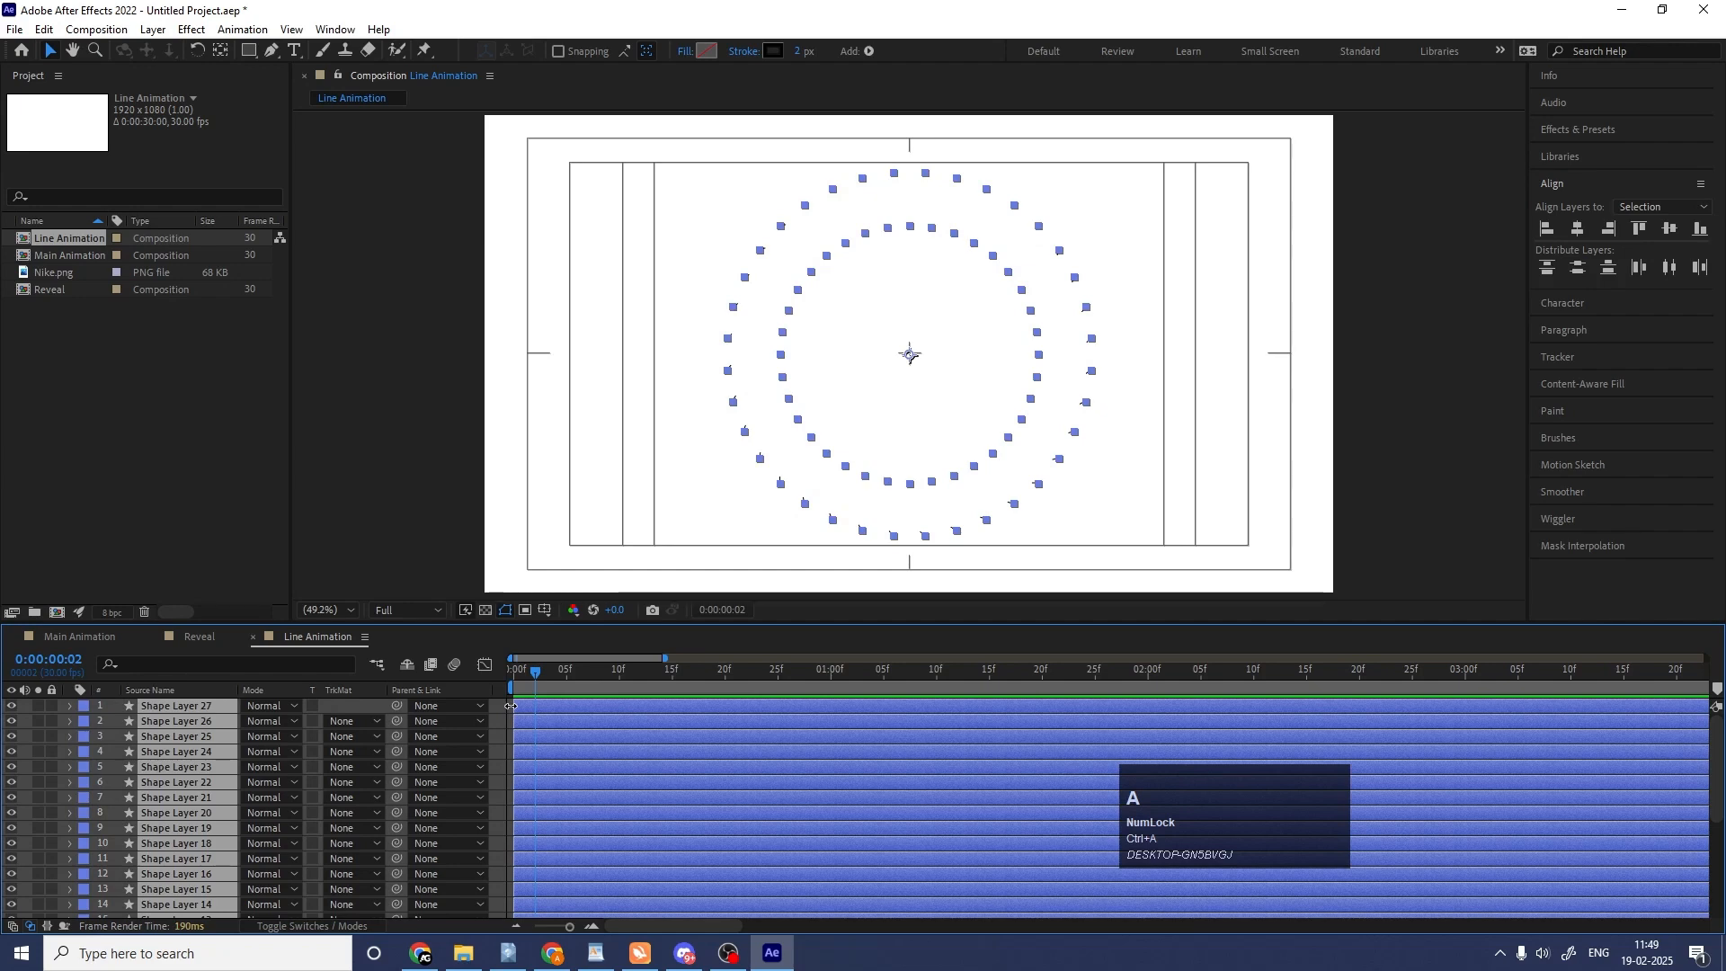
key(alt)
key(alt+bracketright)
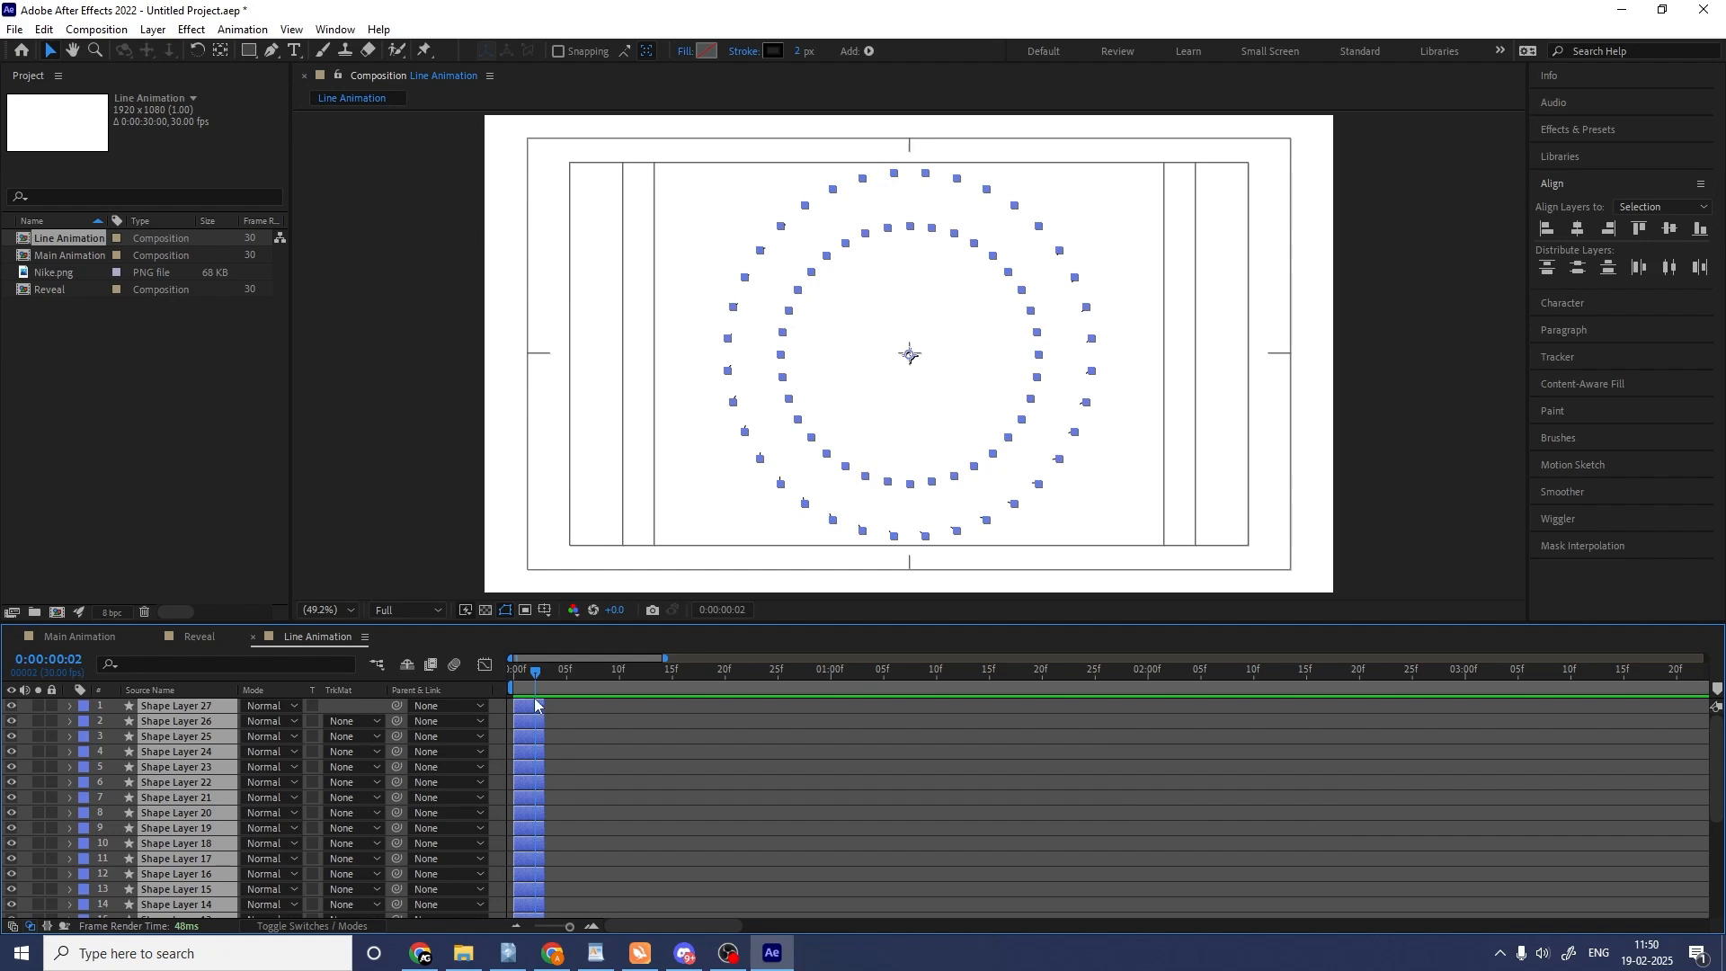
Stagger all trimmed shape layers one after another with Sequence Layers, leaving Overlap off.
right_click(536, 705)
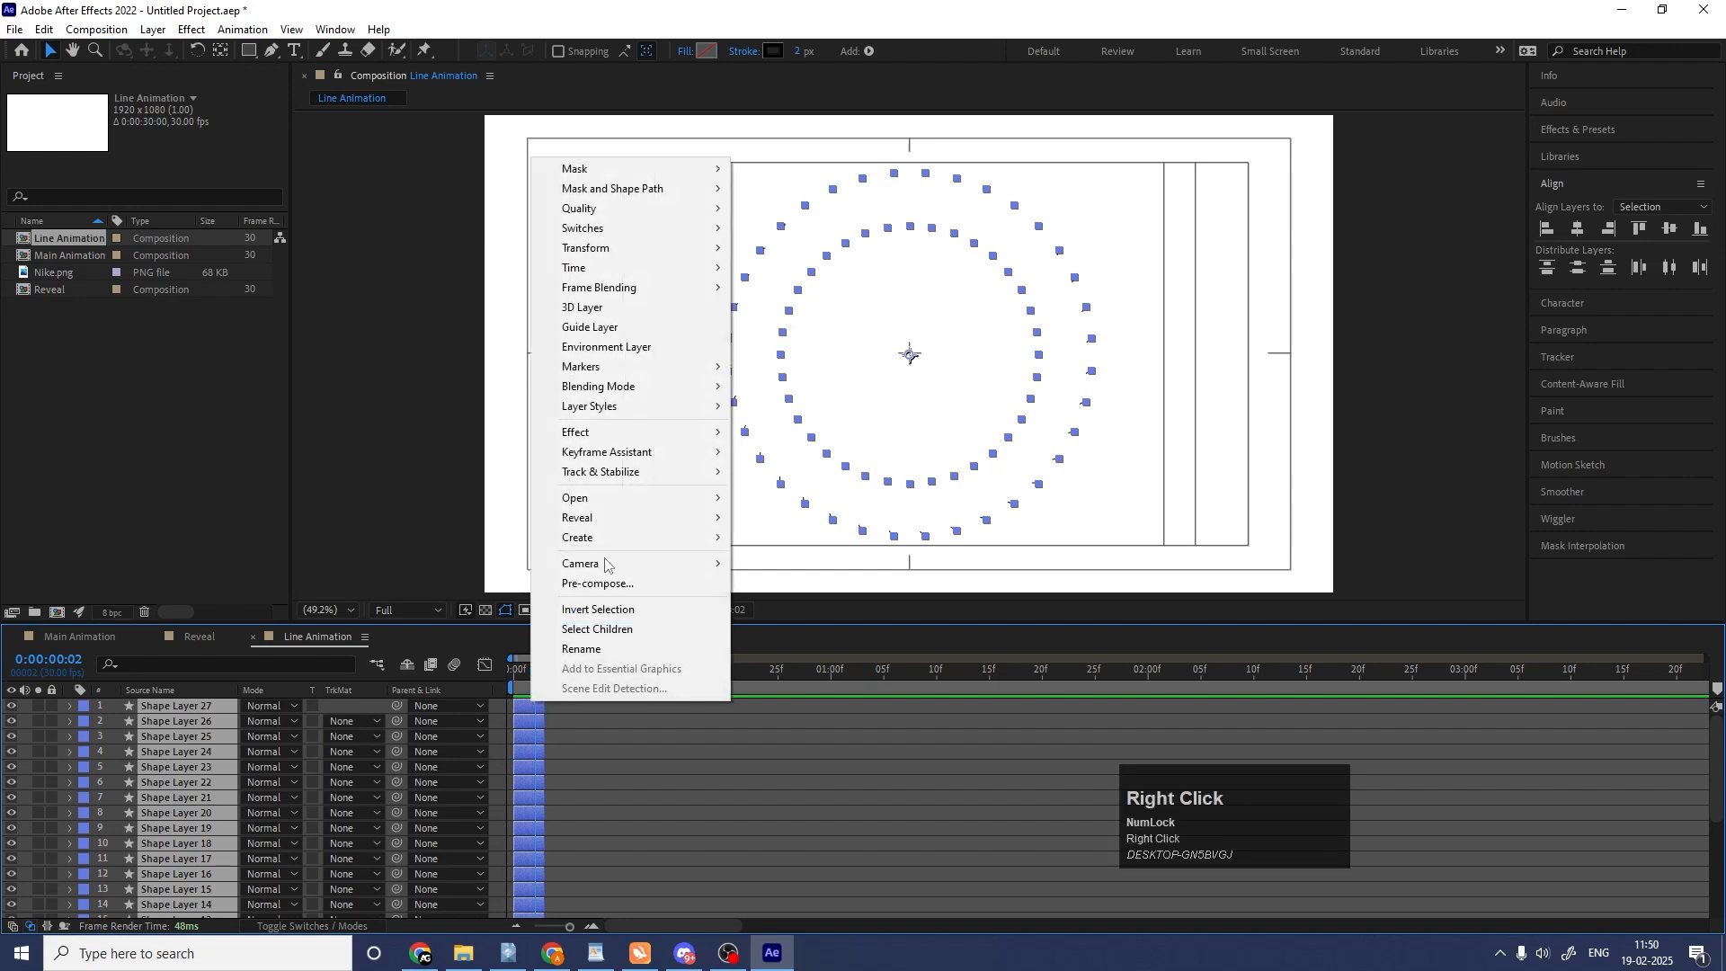
click(611, 453)
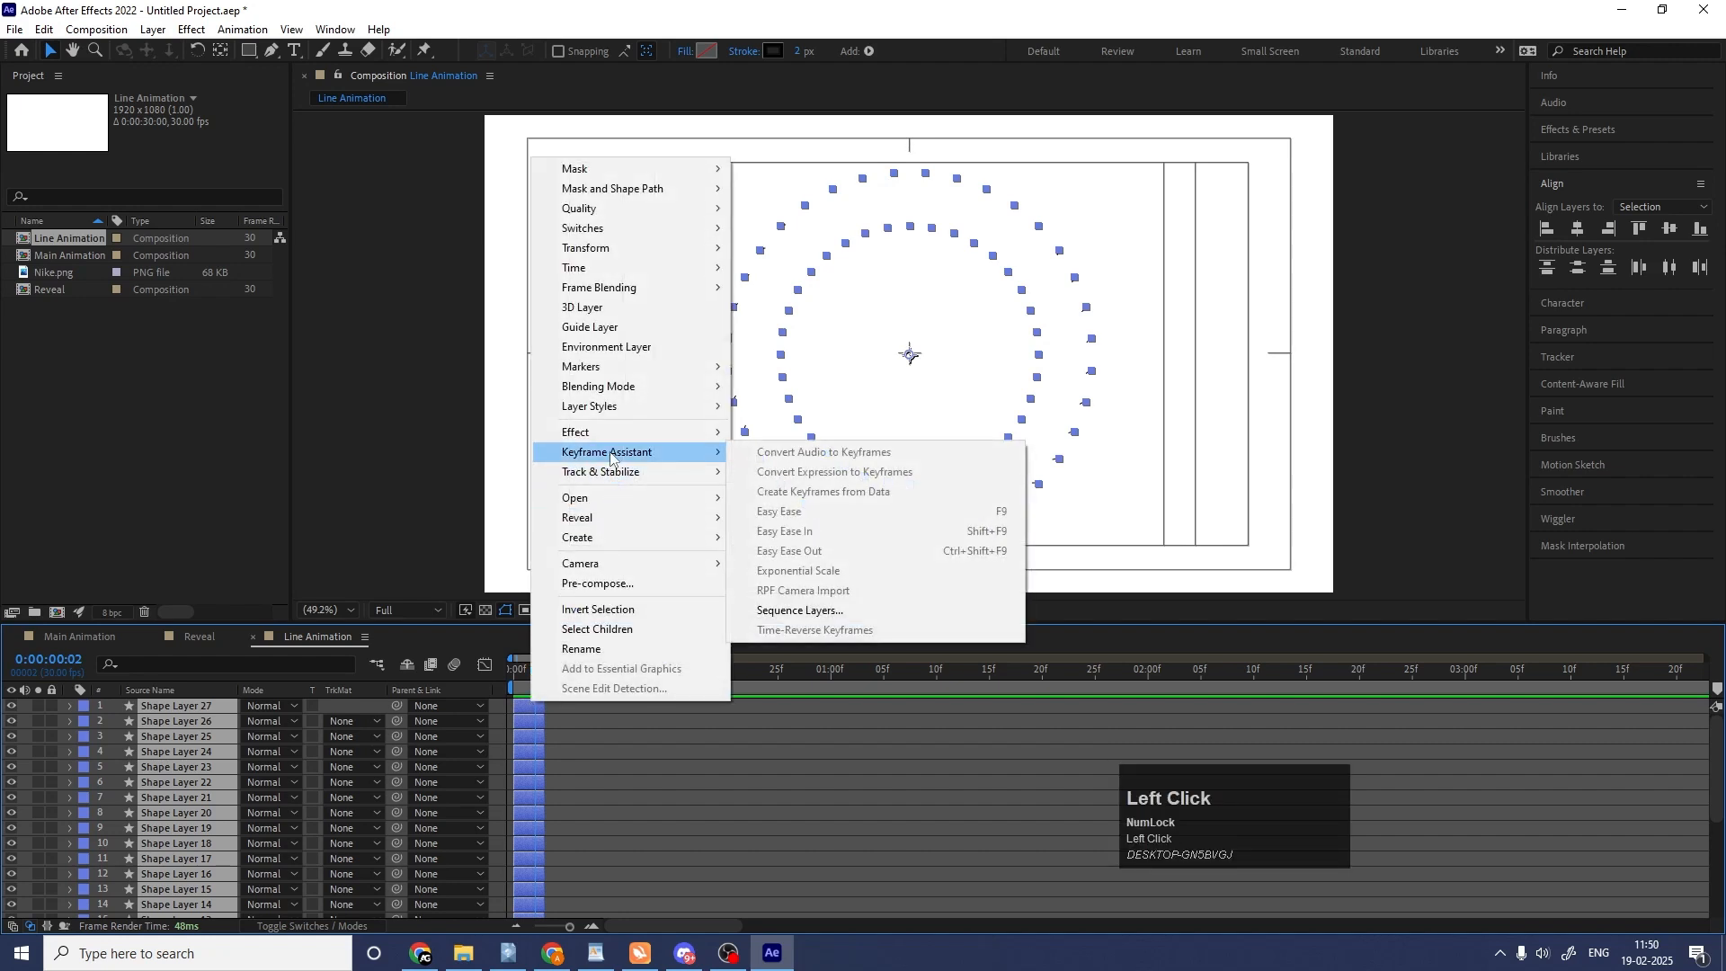
click(785, 612)
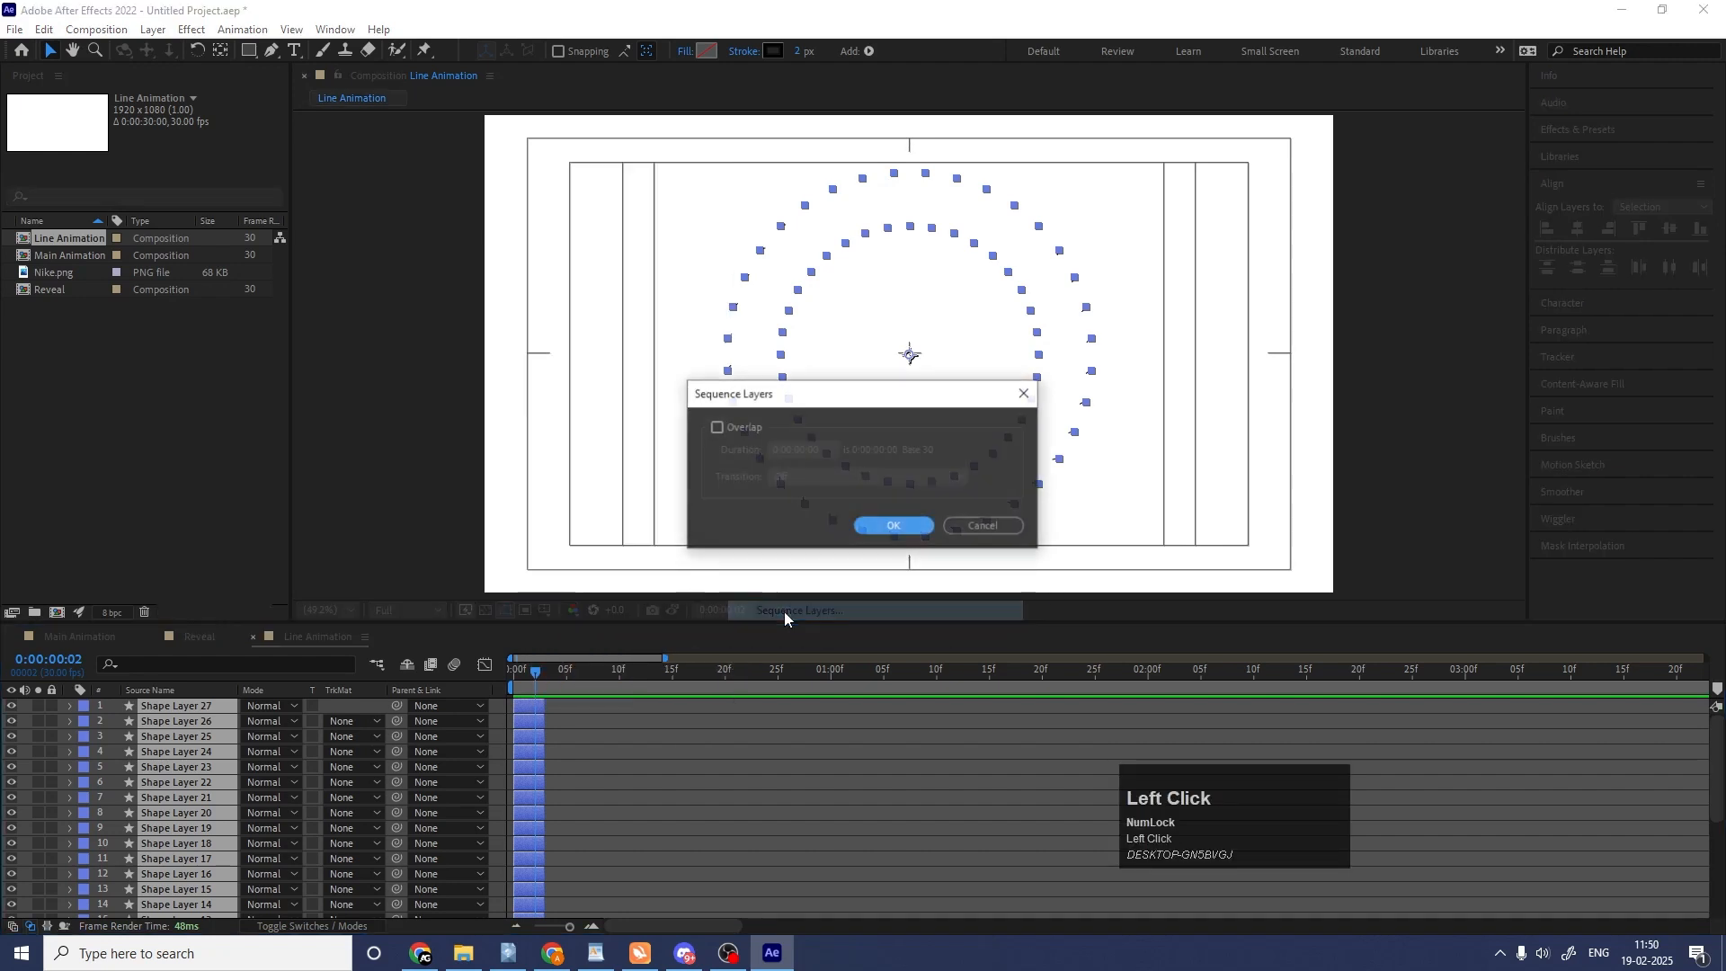
click(874, 526)
Extend the out points of all sequenced shape layers to the end of the composition at 30 seconds.
key(minus)
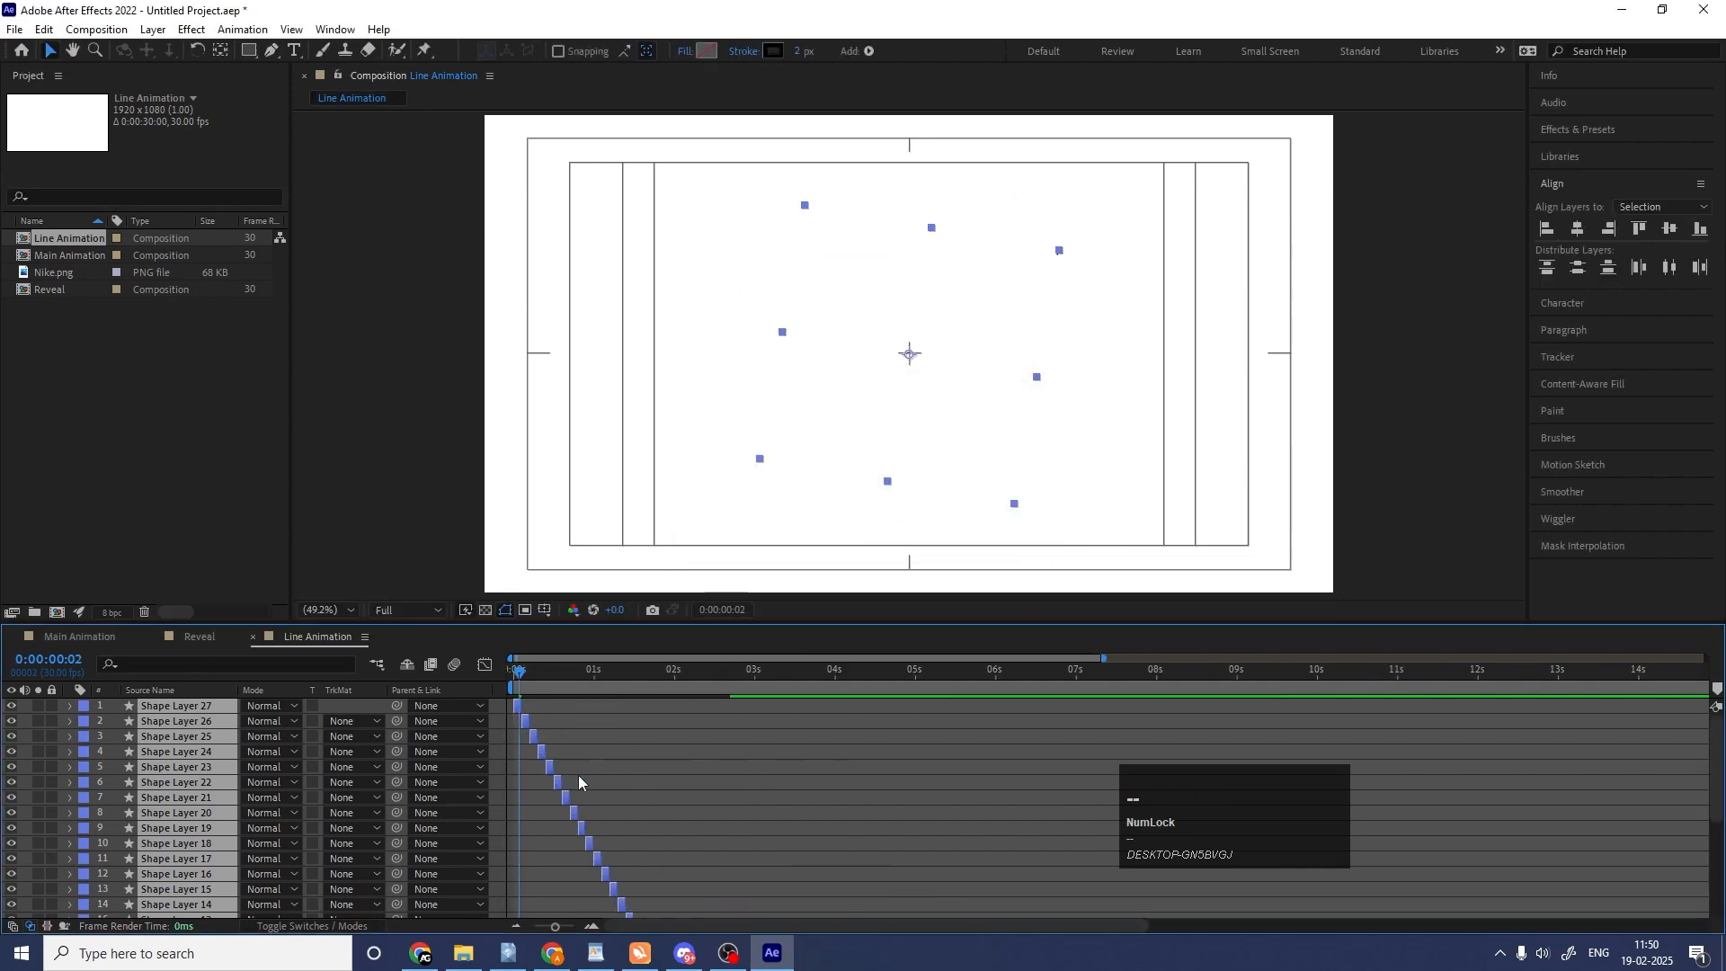
key(minus)
drag(521, 706, 1717, 690)
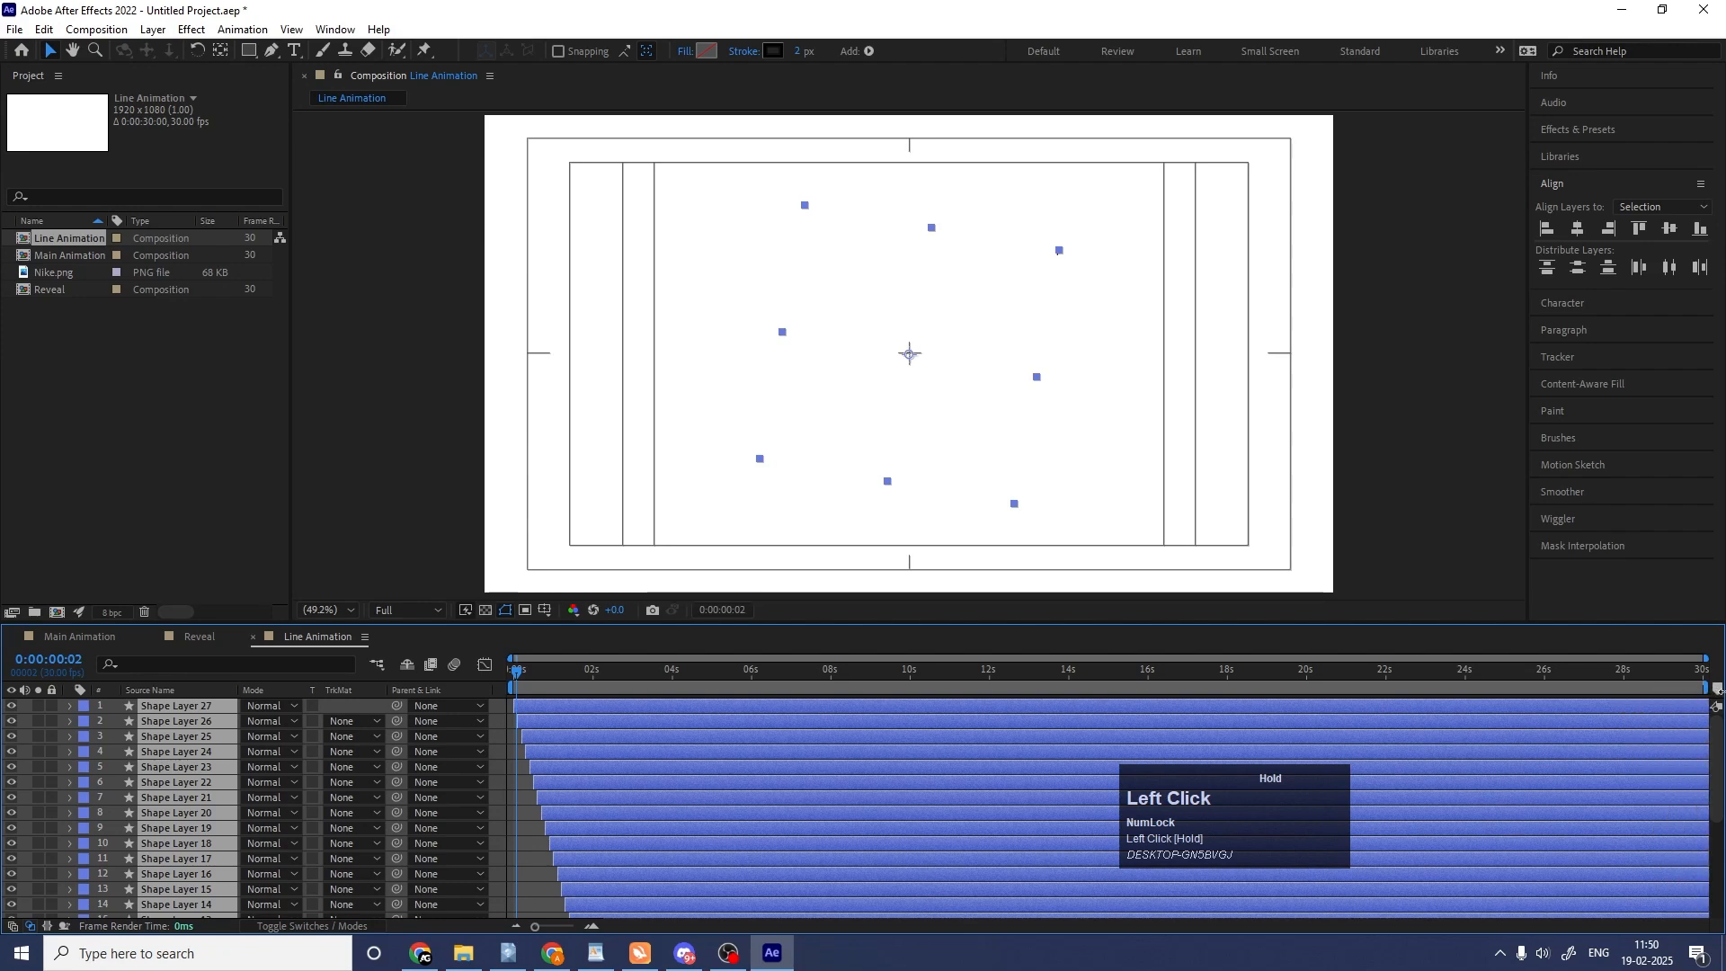
Preview the staggered line animation and replay it from near the start of the composition to check the layers' timing.
scroll(731, 805, down, 5)
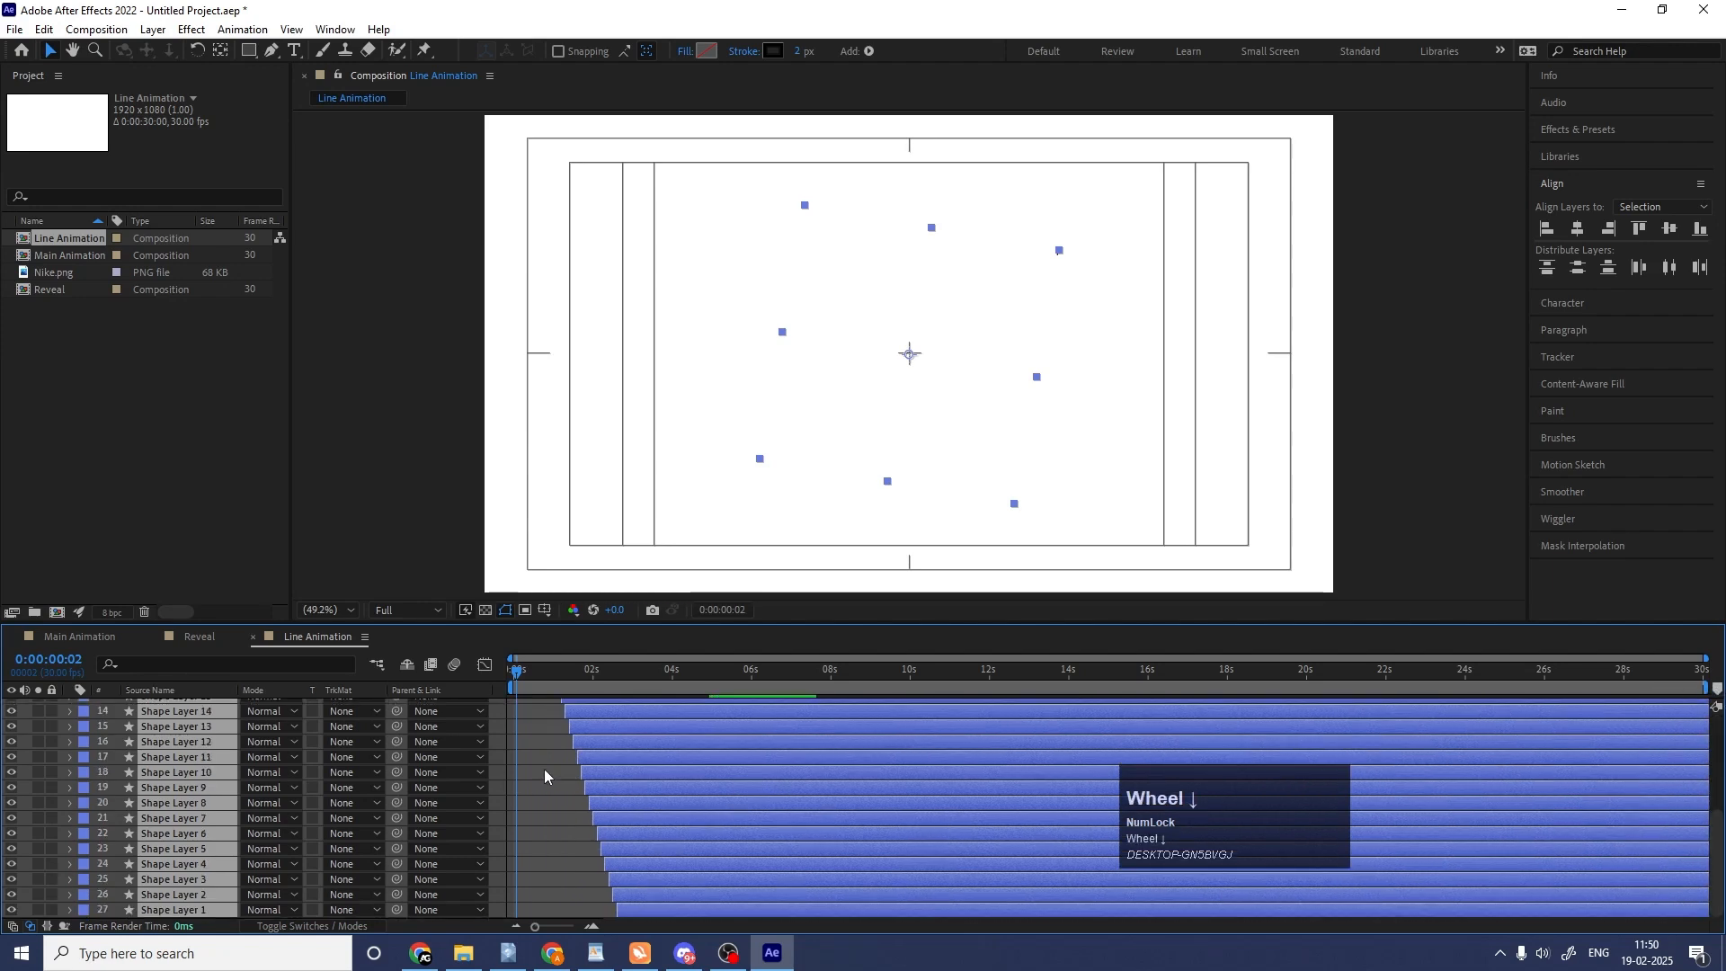
key(space)
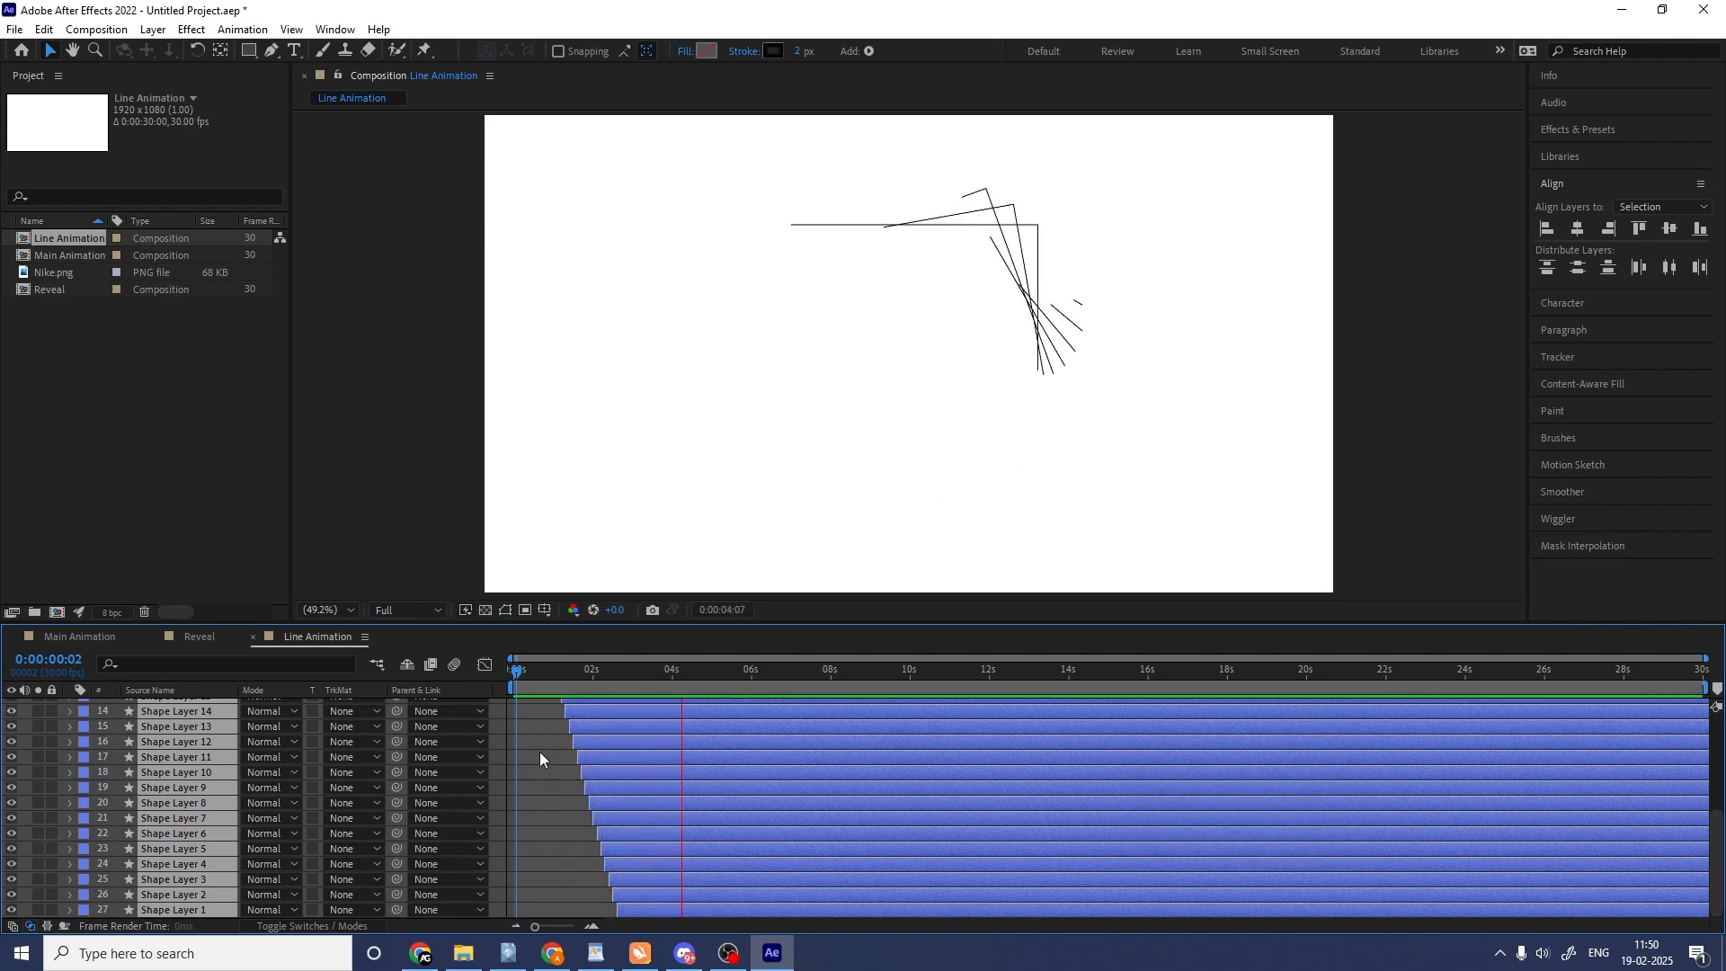
key(space)
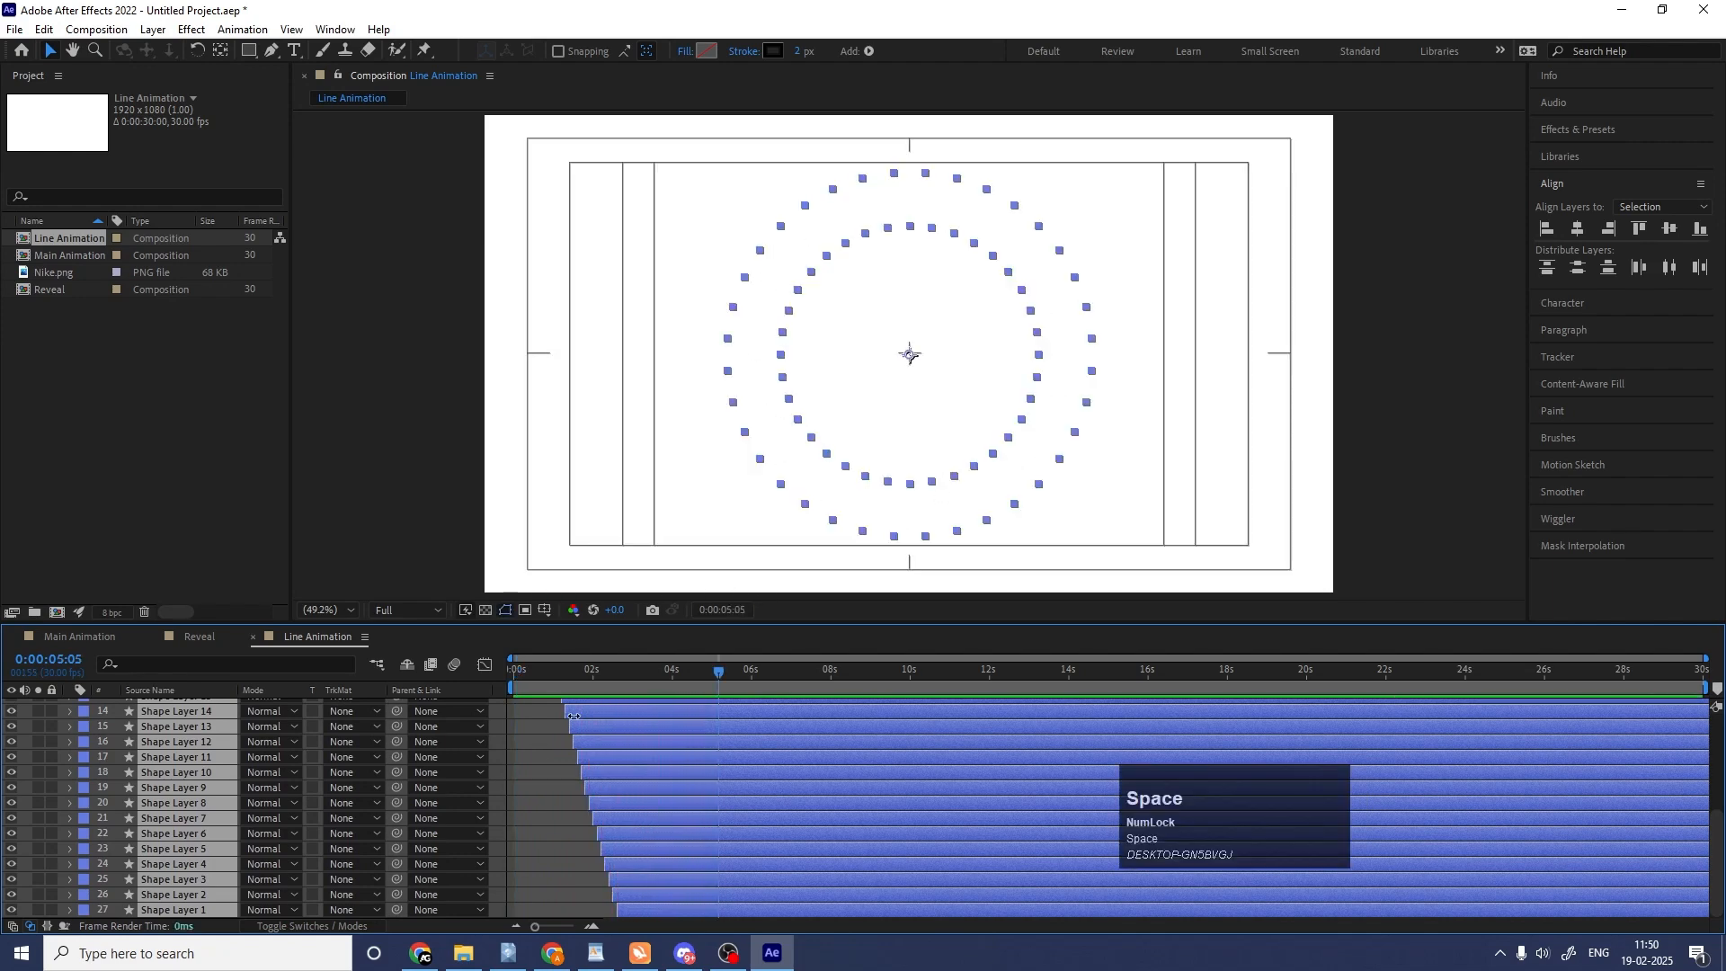
click(531, 689)
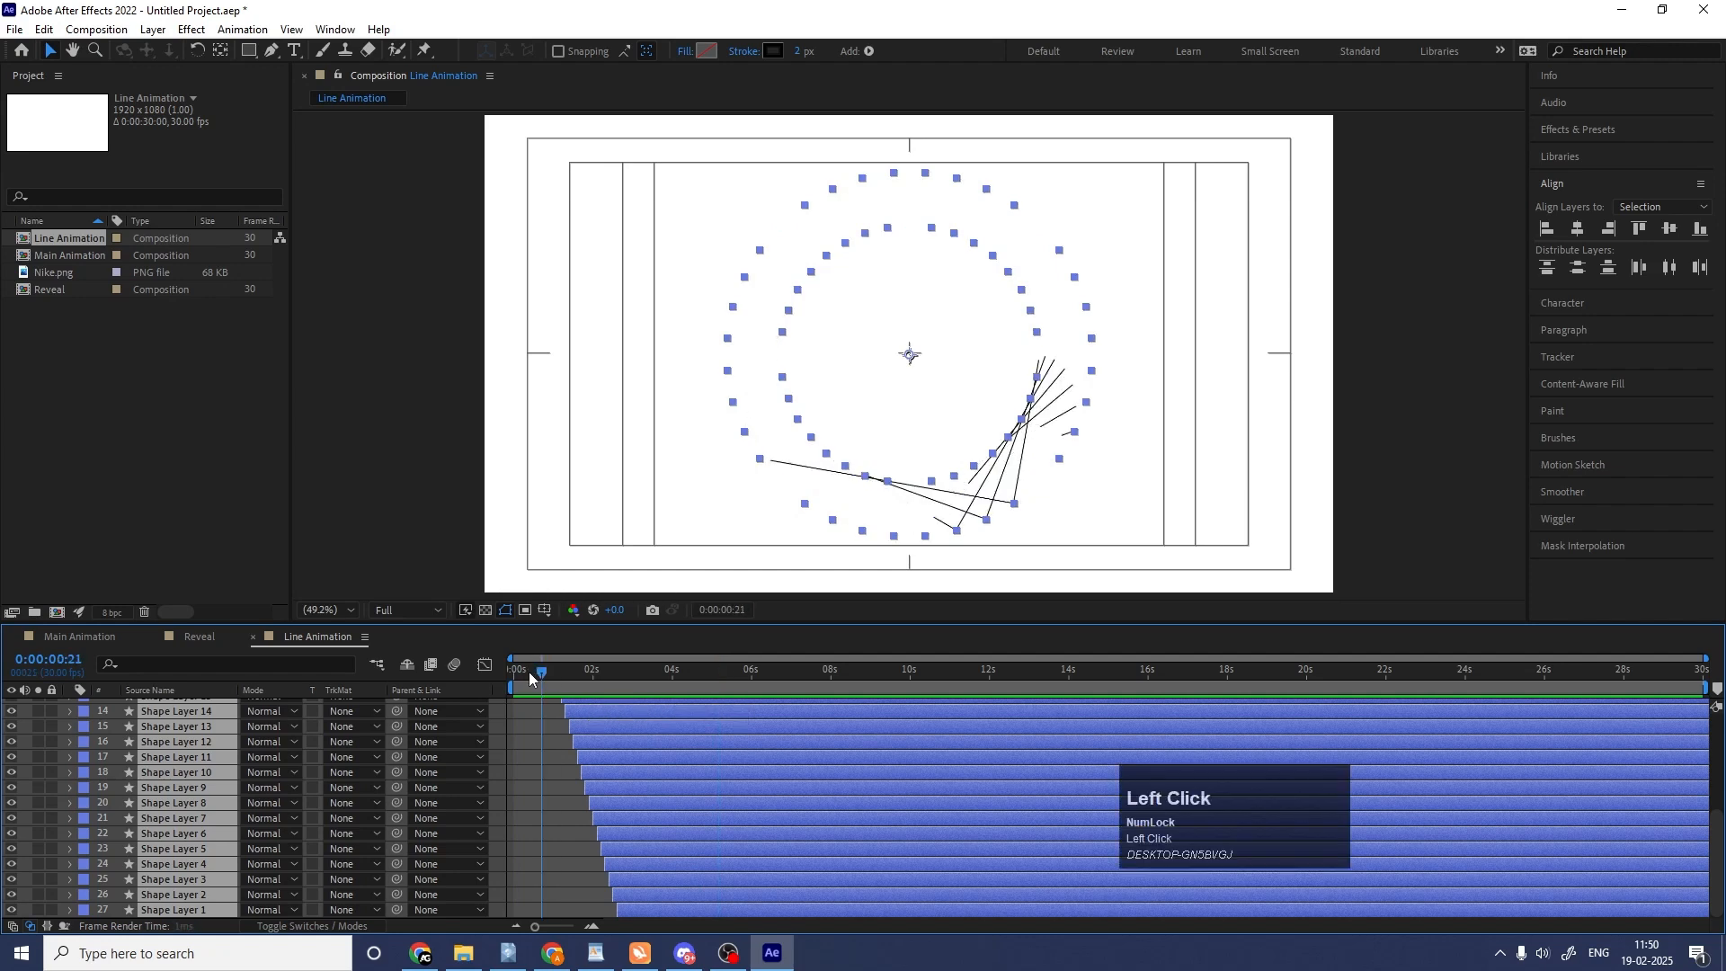
key(space)
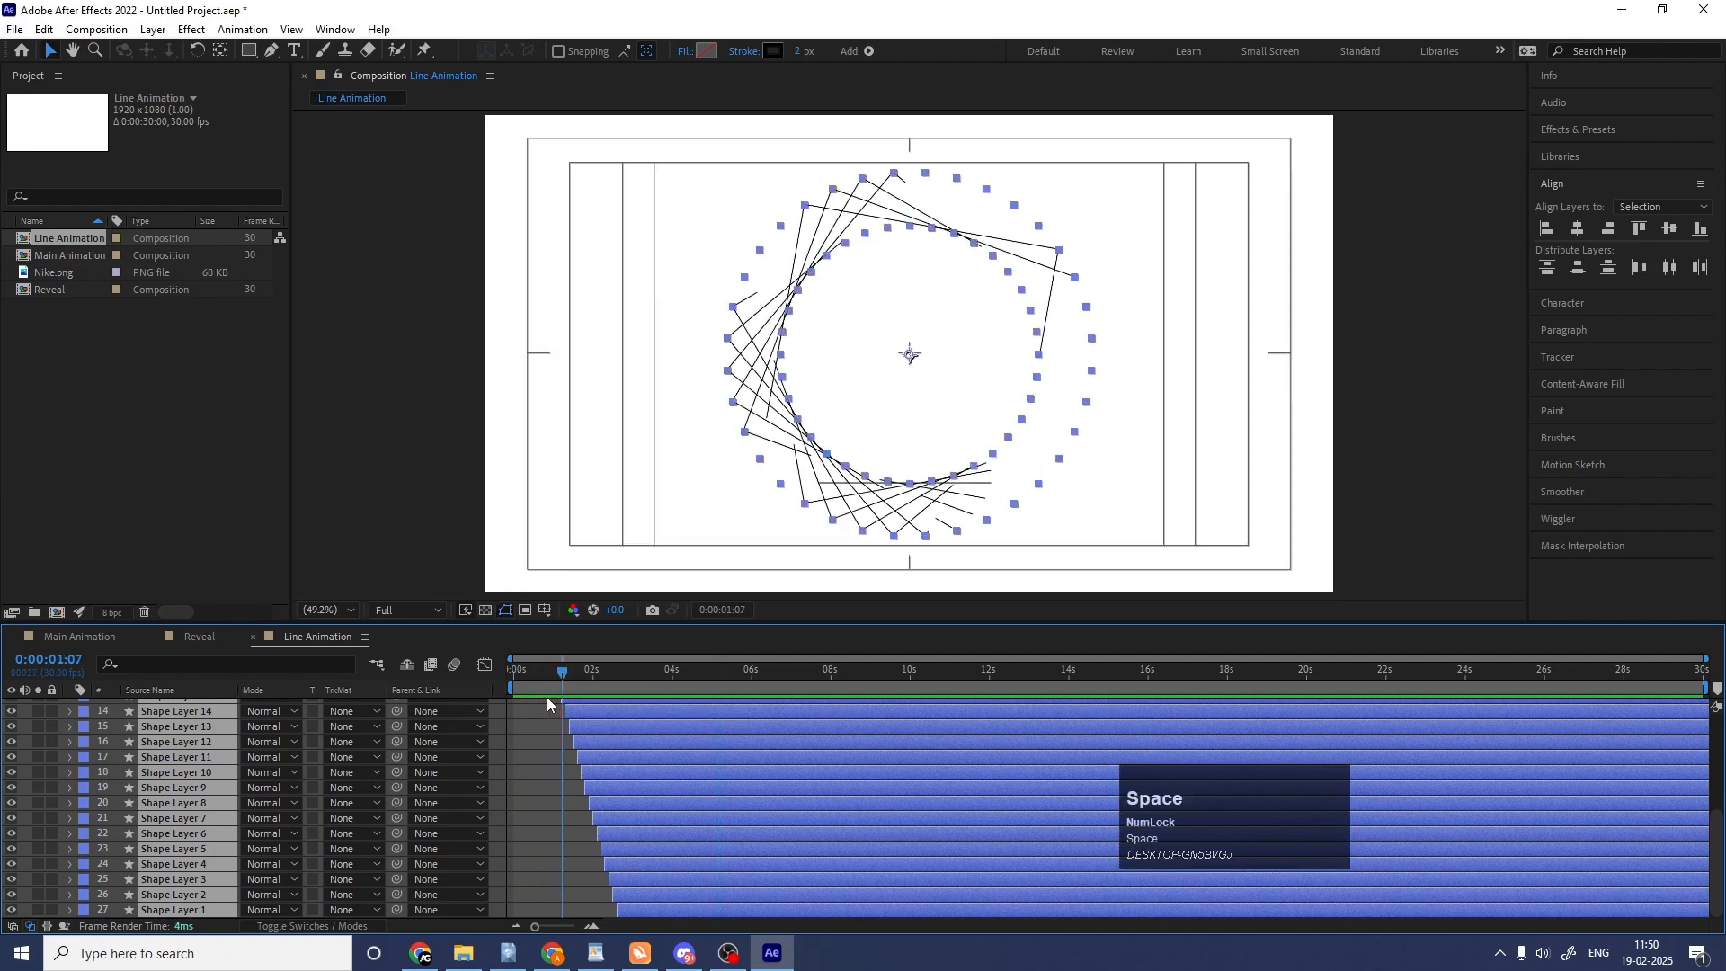
Create a new 1920 × 1080, 30 fps, 30-second composition named "circle animation" with a white background.
key(ctrl)
key(ctrl+n)
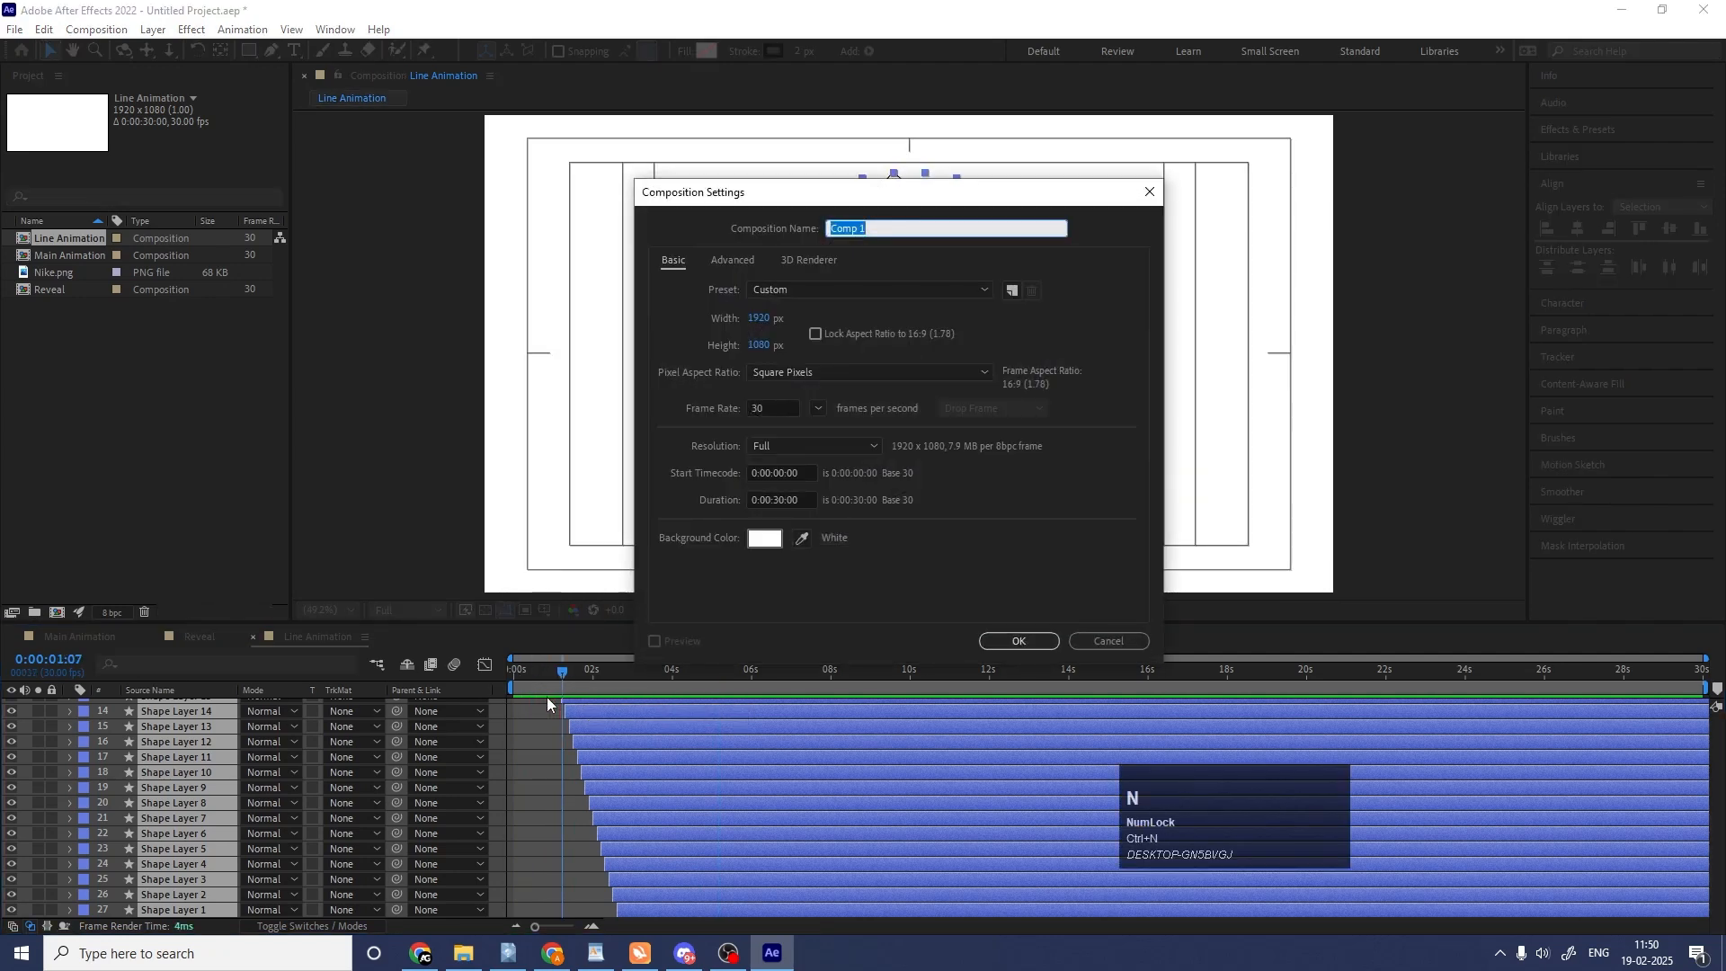
text(cricel)
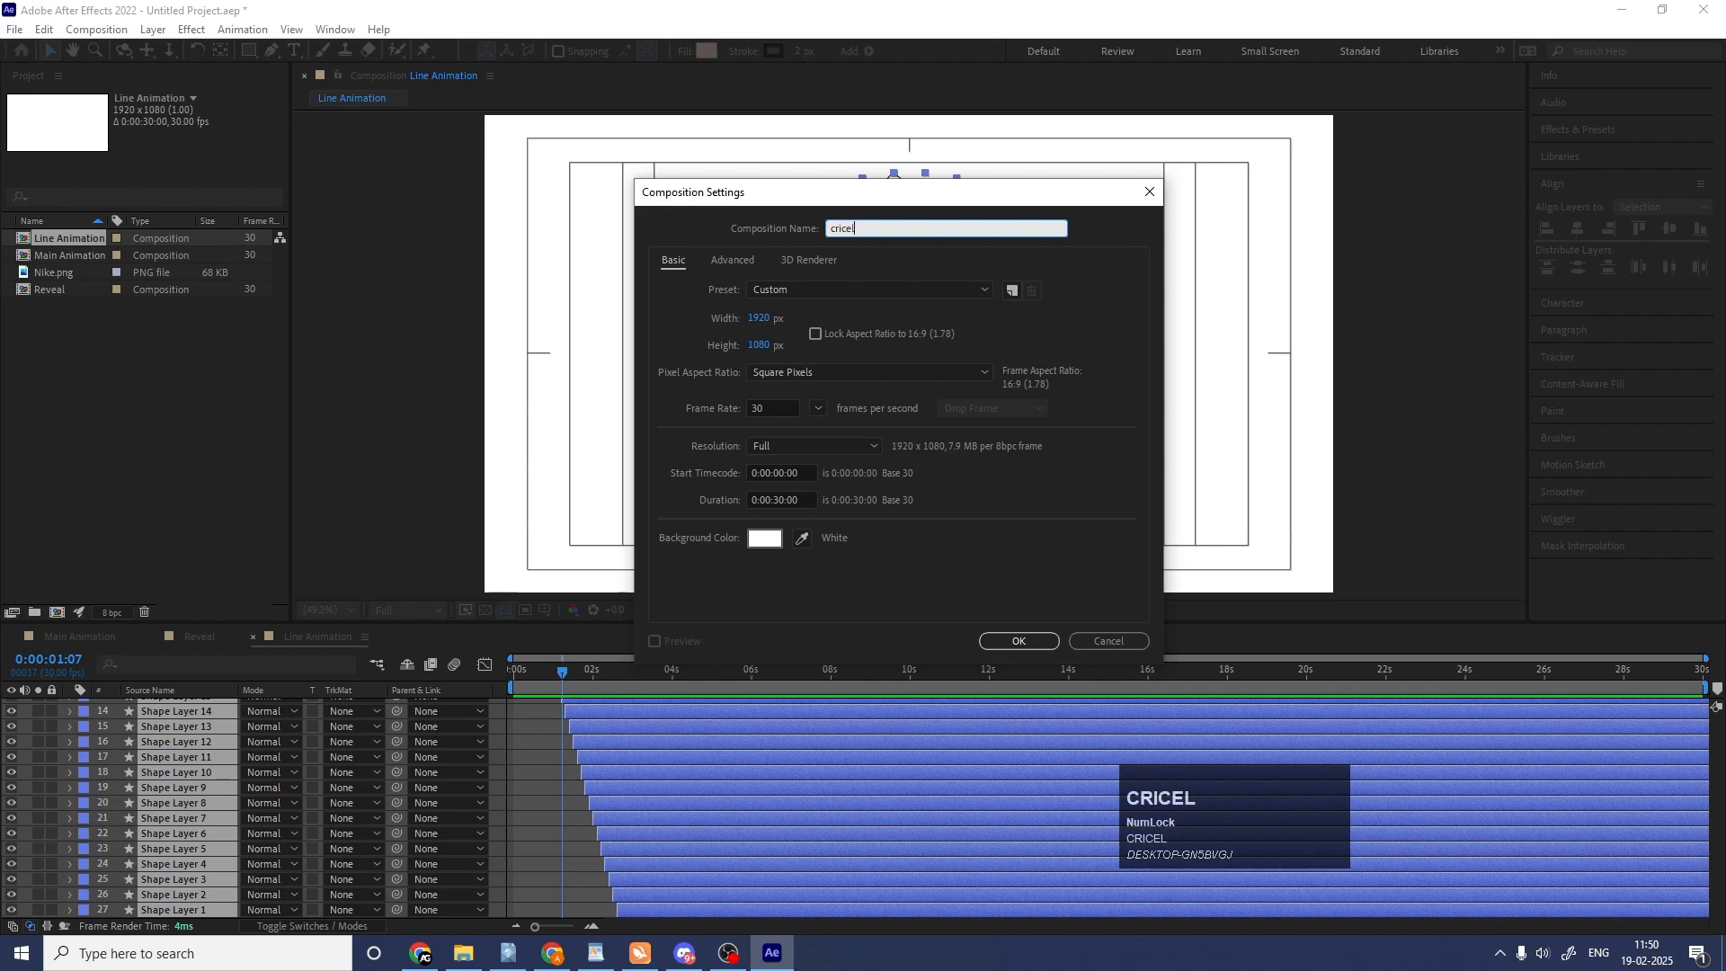
key(ctrl+a)
text(circle animation)
key(Return)
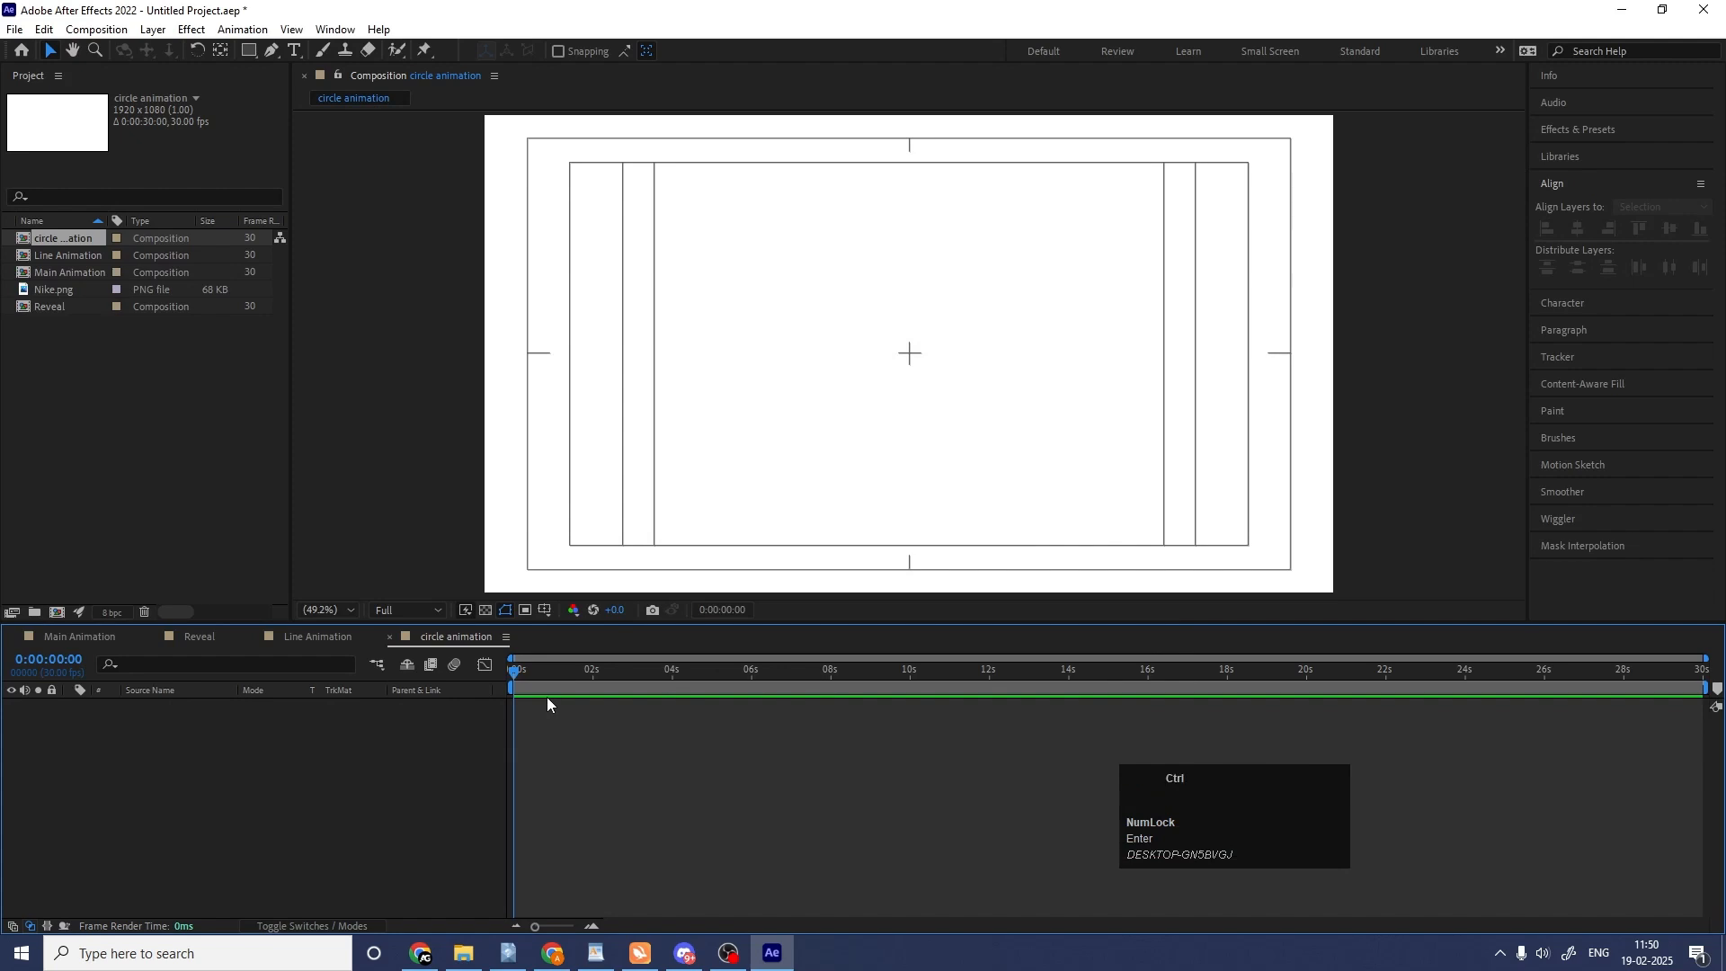
Set up another new 1920 × 1080, 30-second composition with a name starting with "circ".
key(ctrl+n)
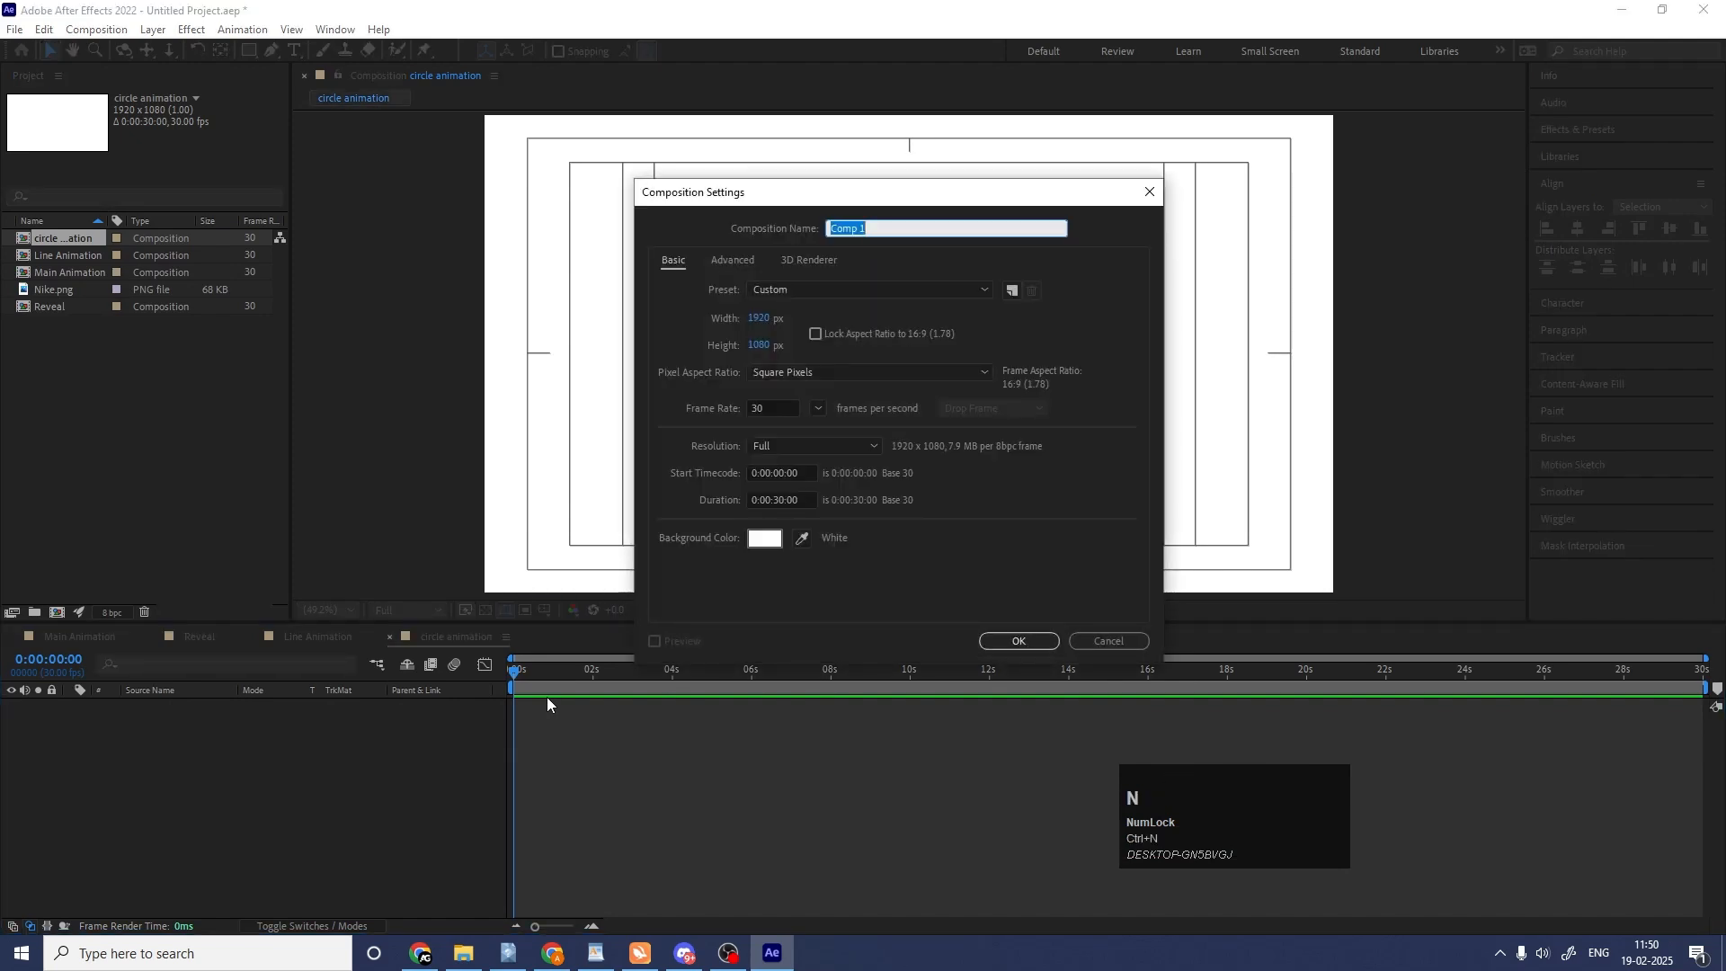
text(circle)
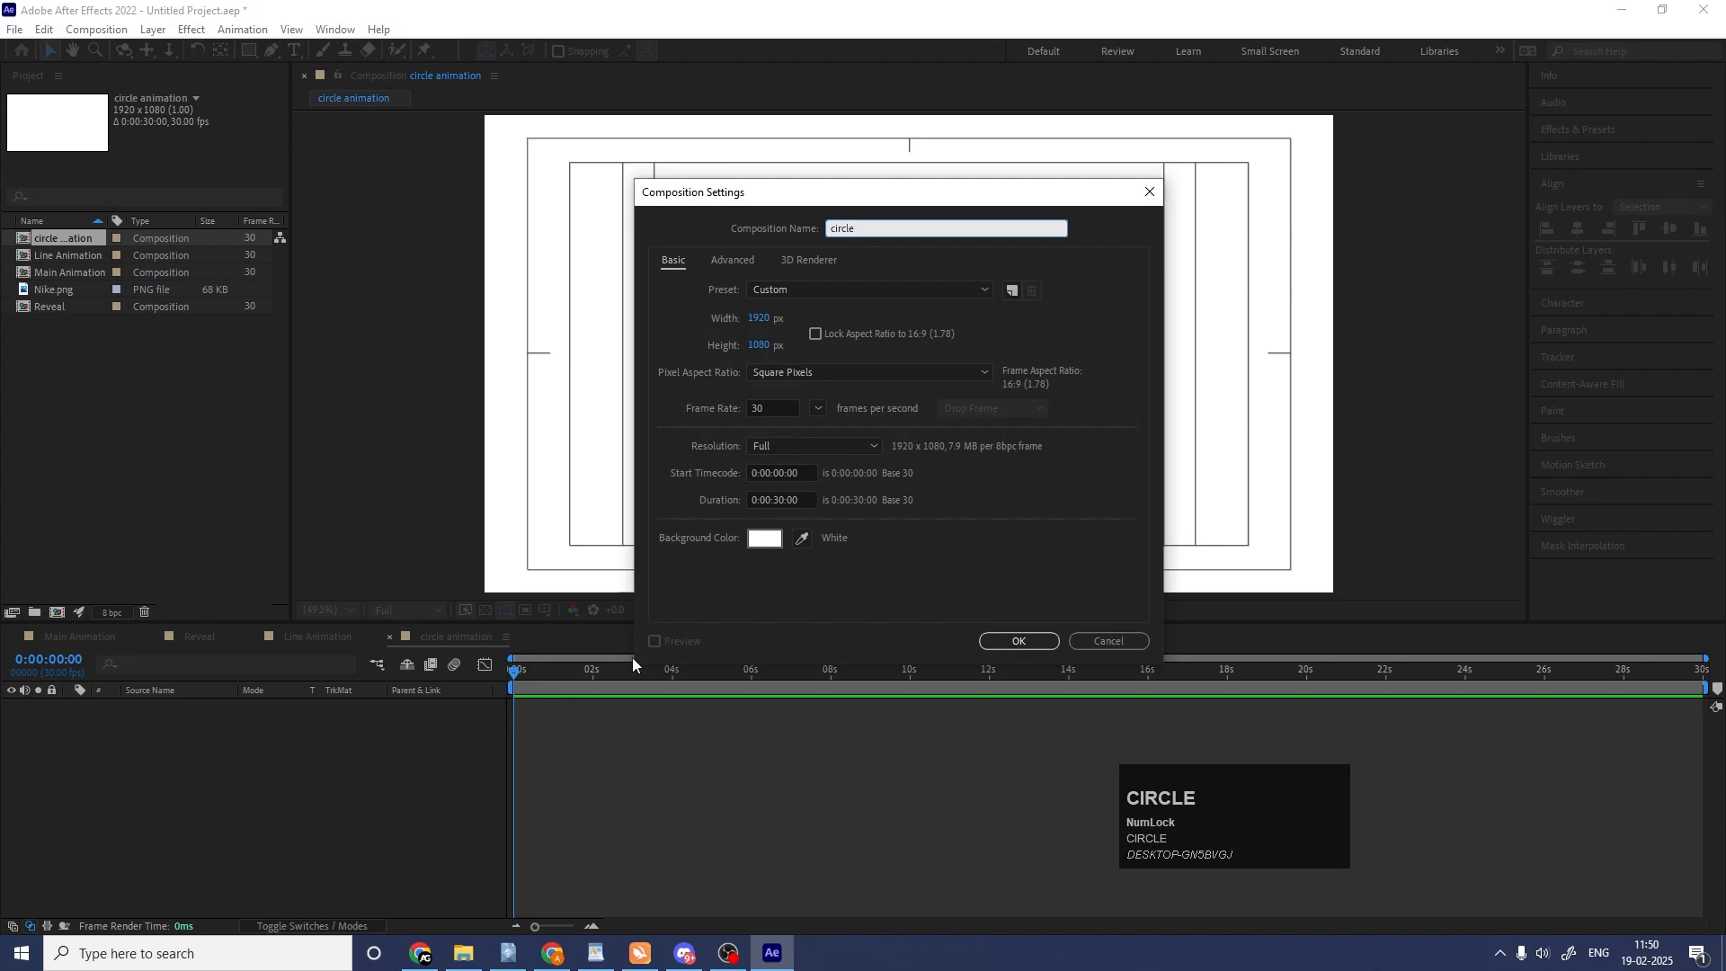
Set the new composition's width to 100 px and height to 800 px and create it under the name "circle".
click(758, 318)
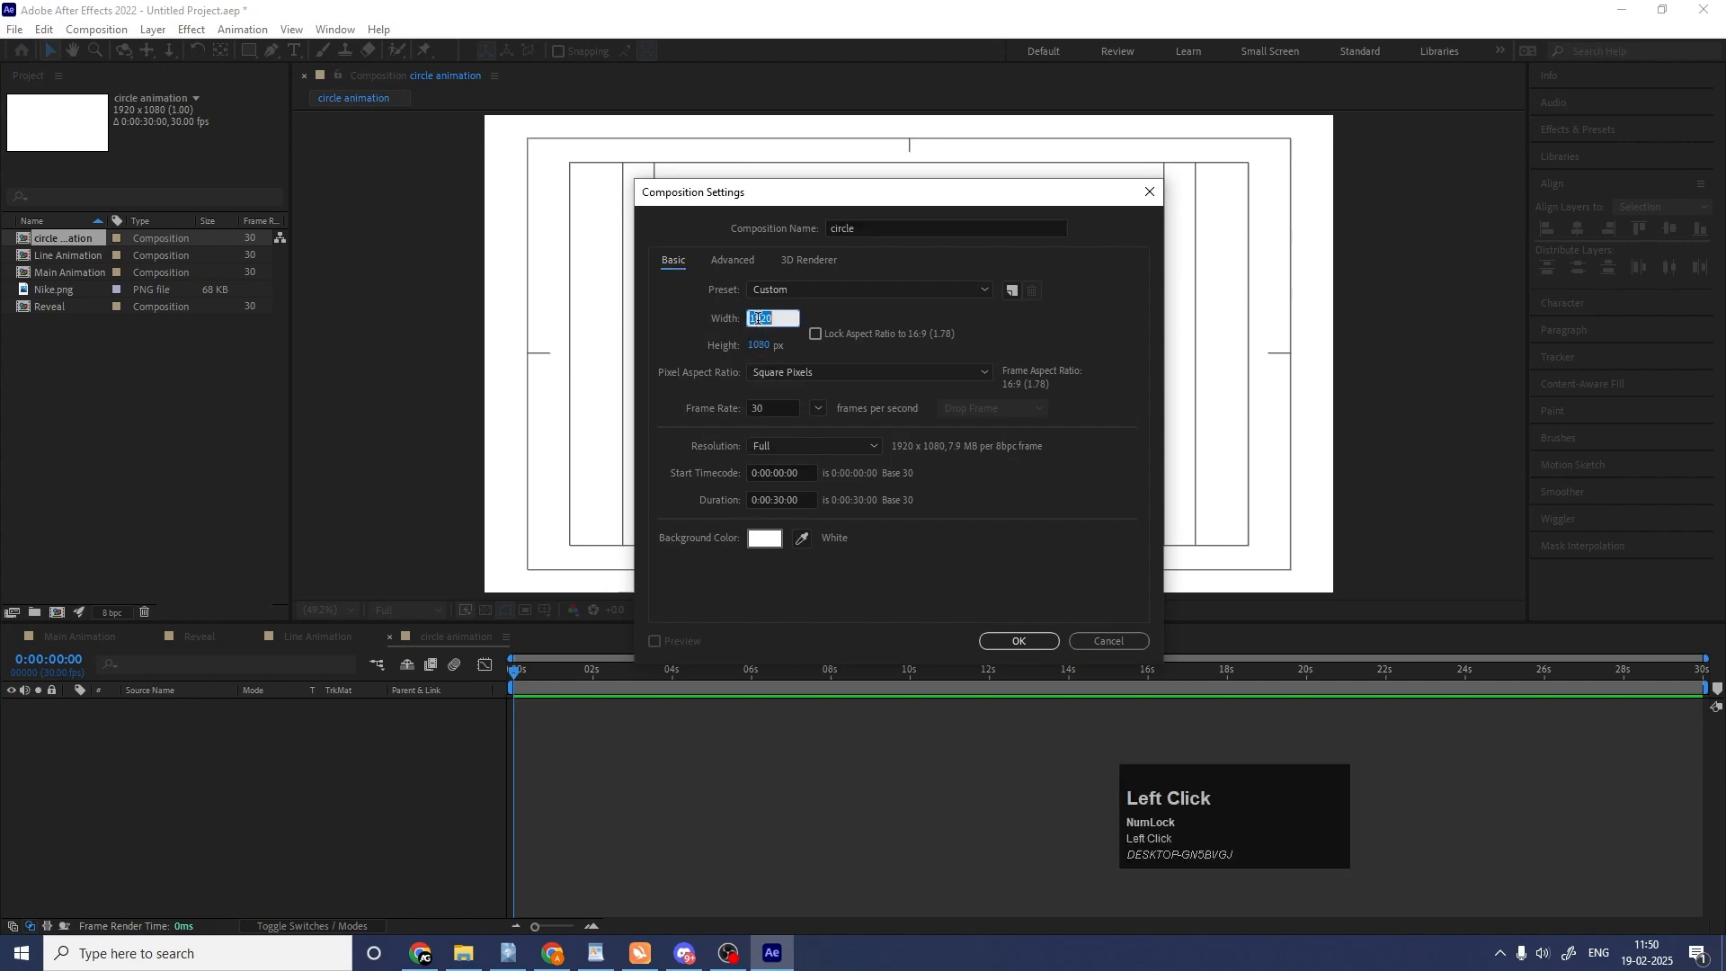
text(100)
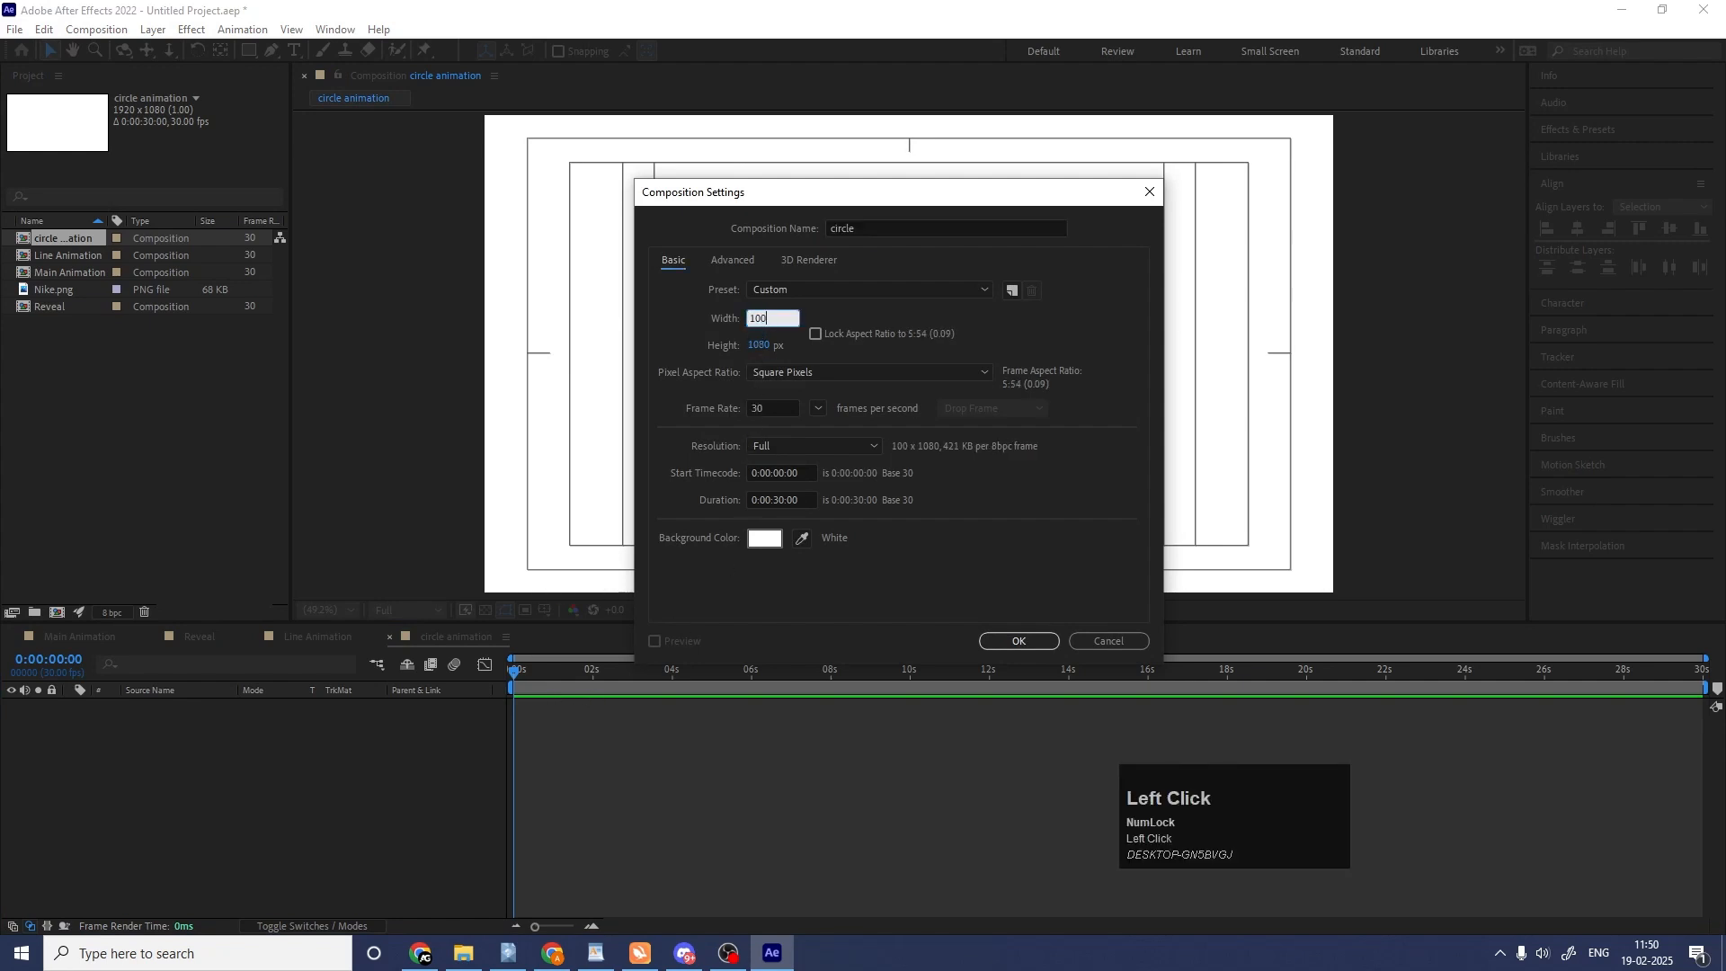
click(758, 346)
text(800)
key(Return)
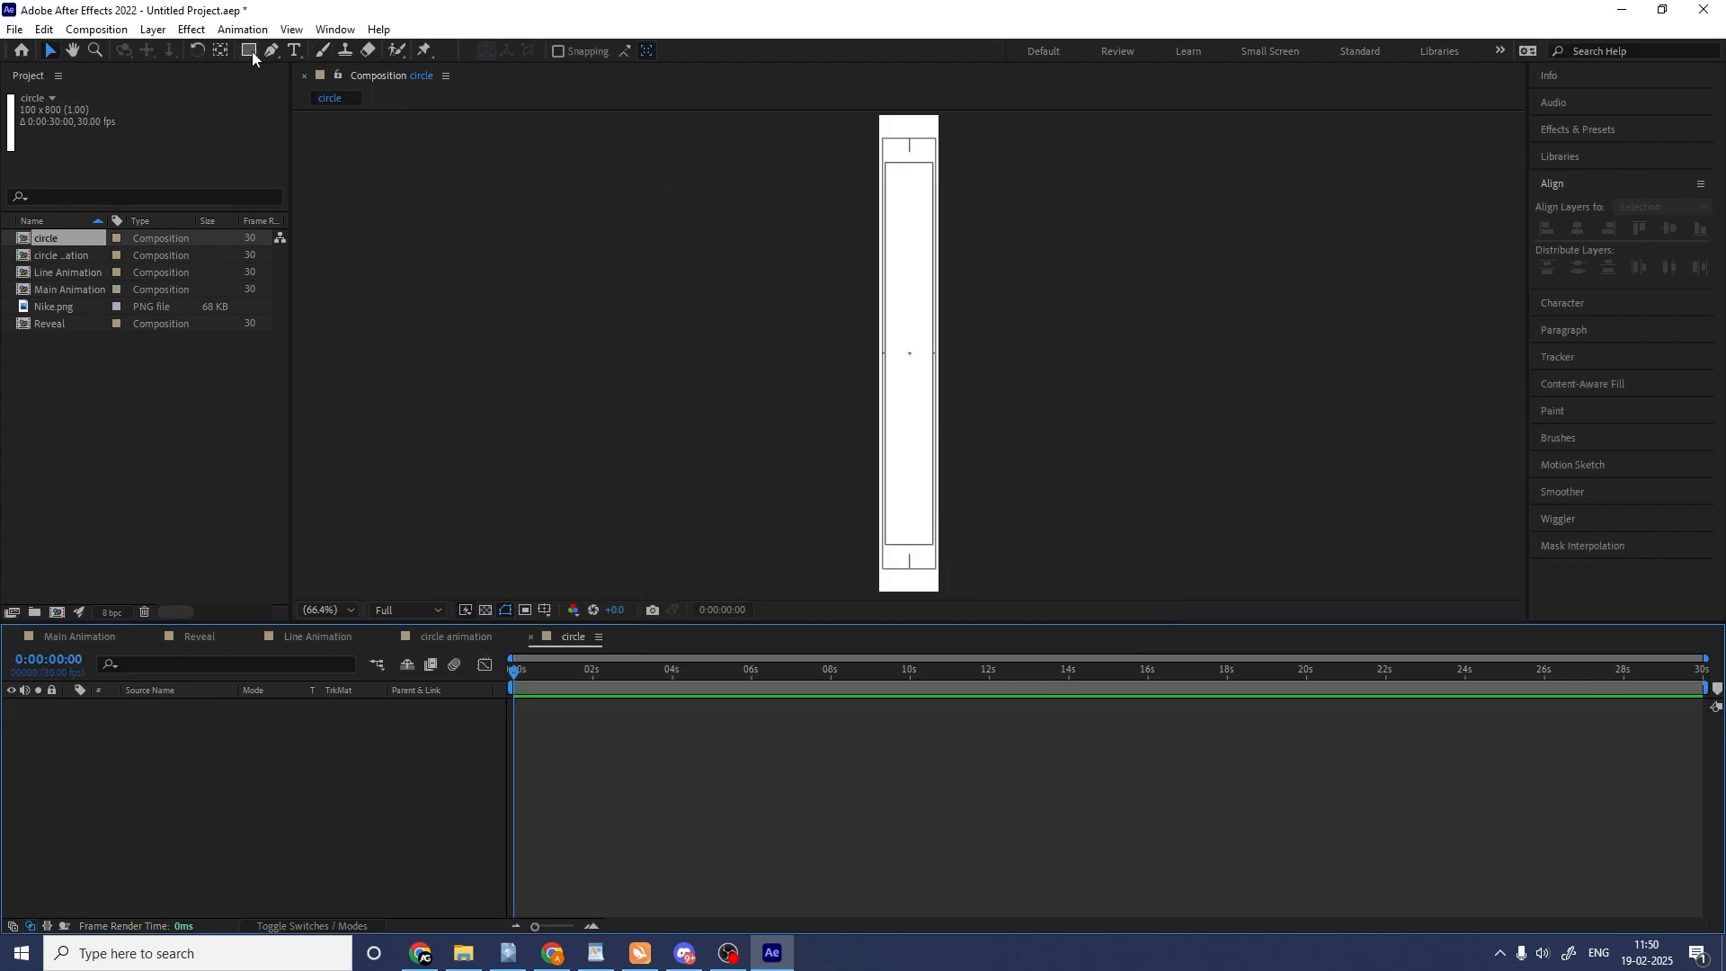
Draw an outlined circle about 71 px wide, center its anchor point, and align it to the composition's center horizontally and vertically.
drag(252, 57, 306, 90)
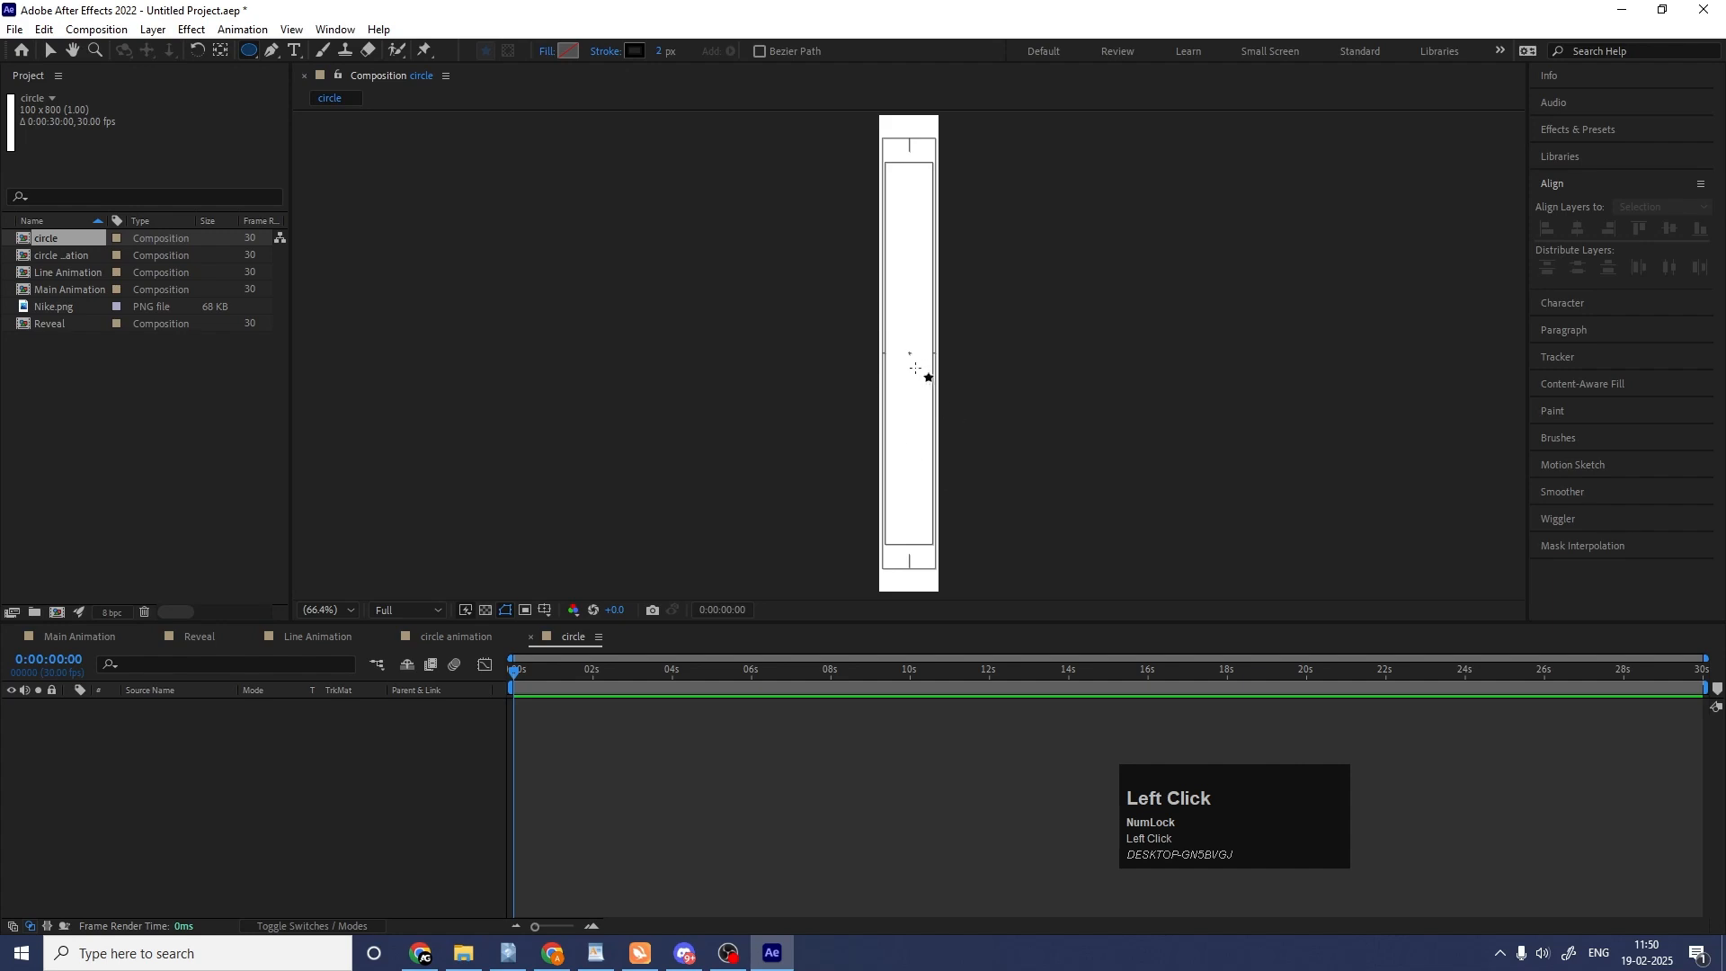
drag(893, 325, 935, 368)
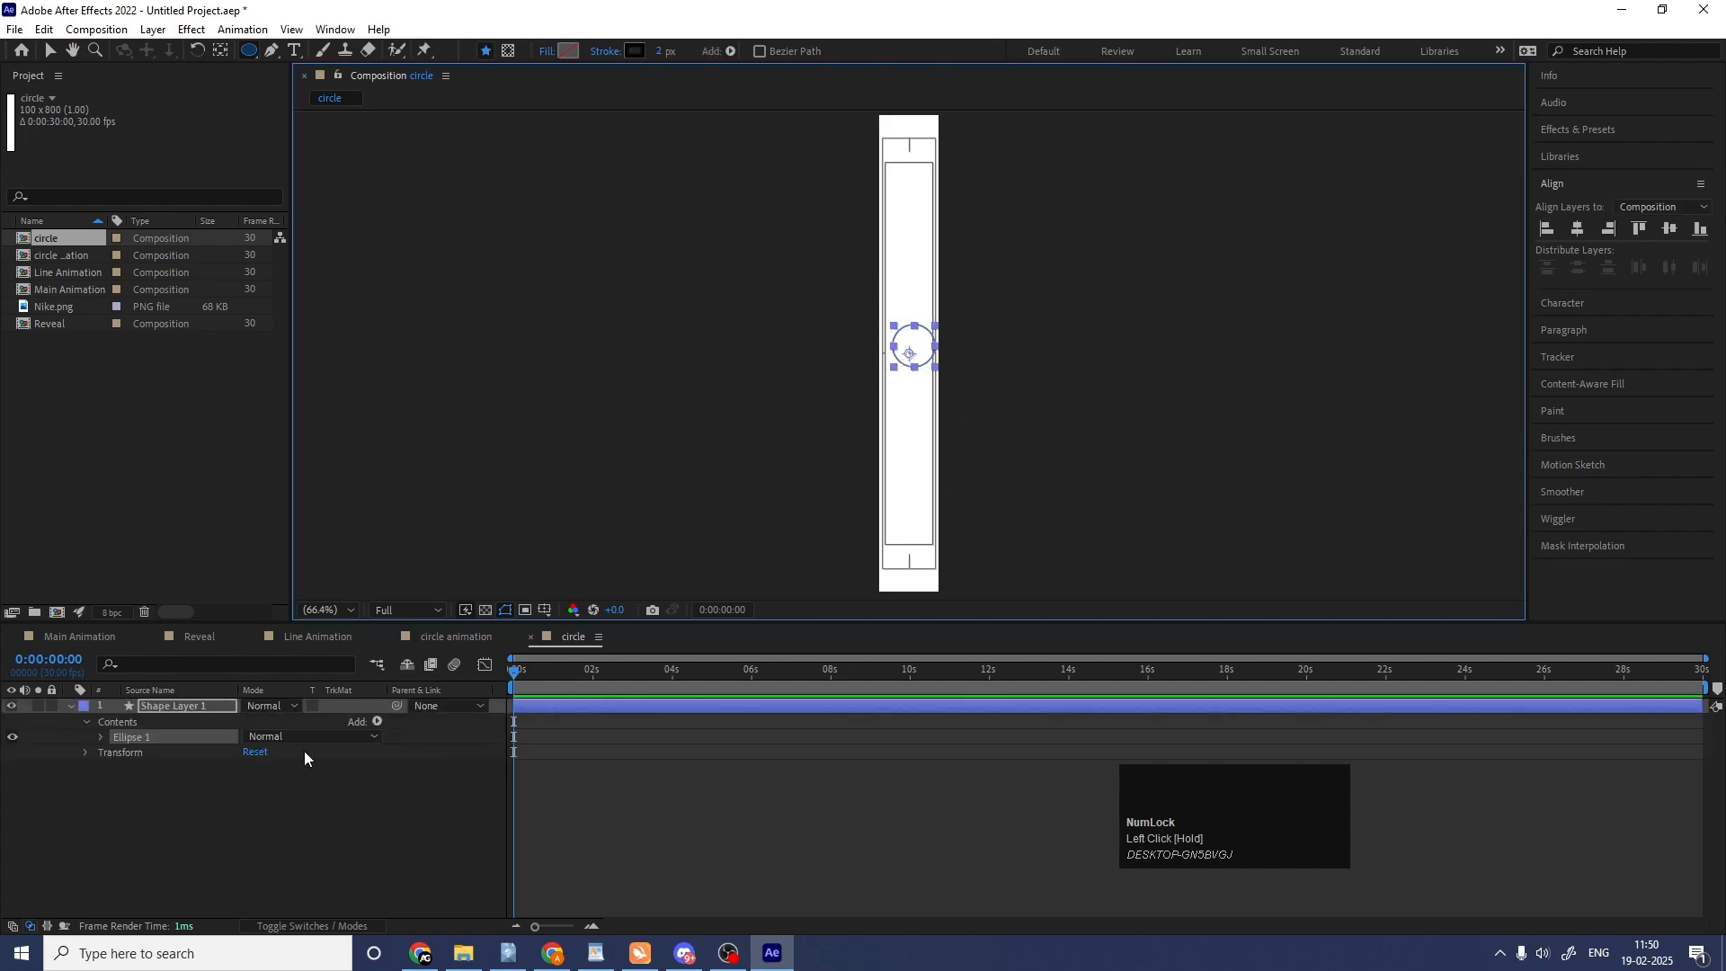
click(186, 782)
click(165, 705)
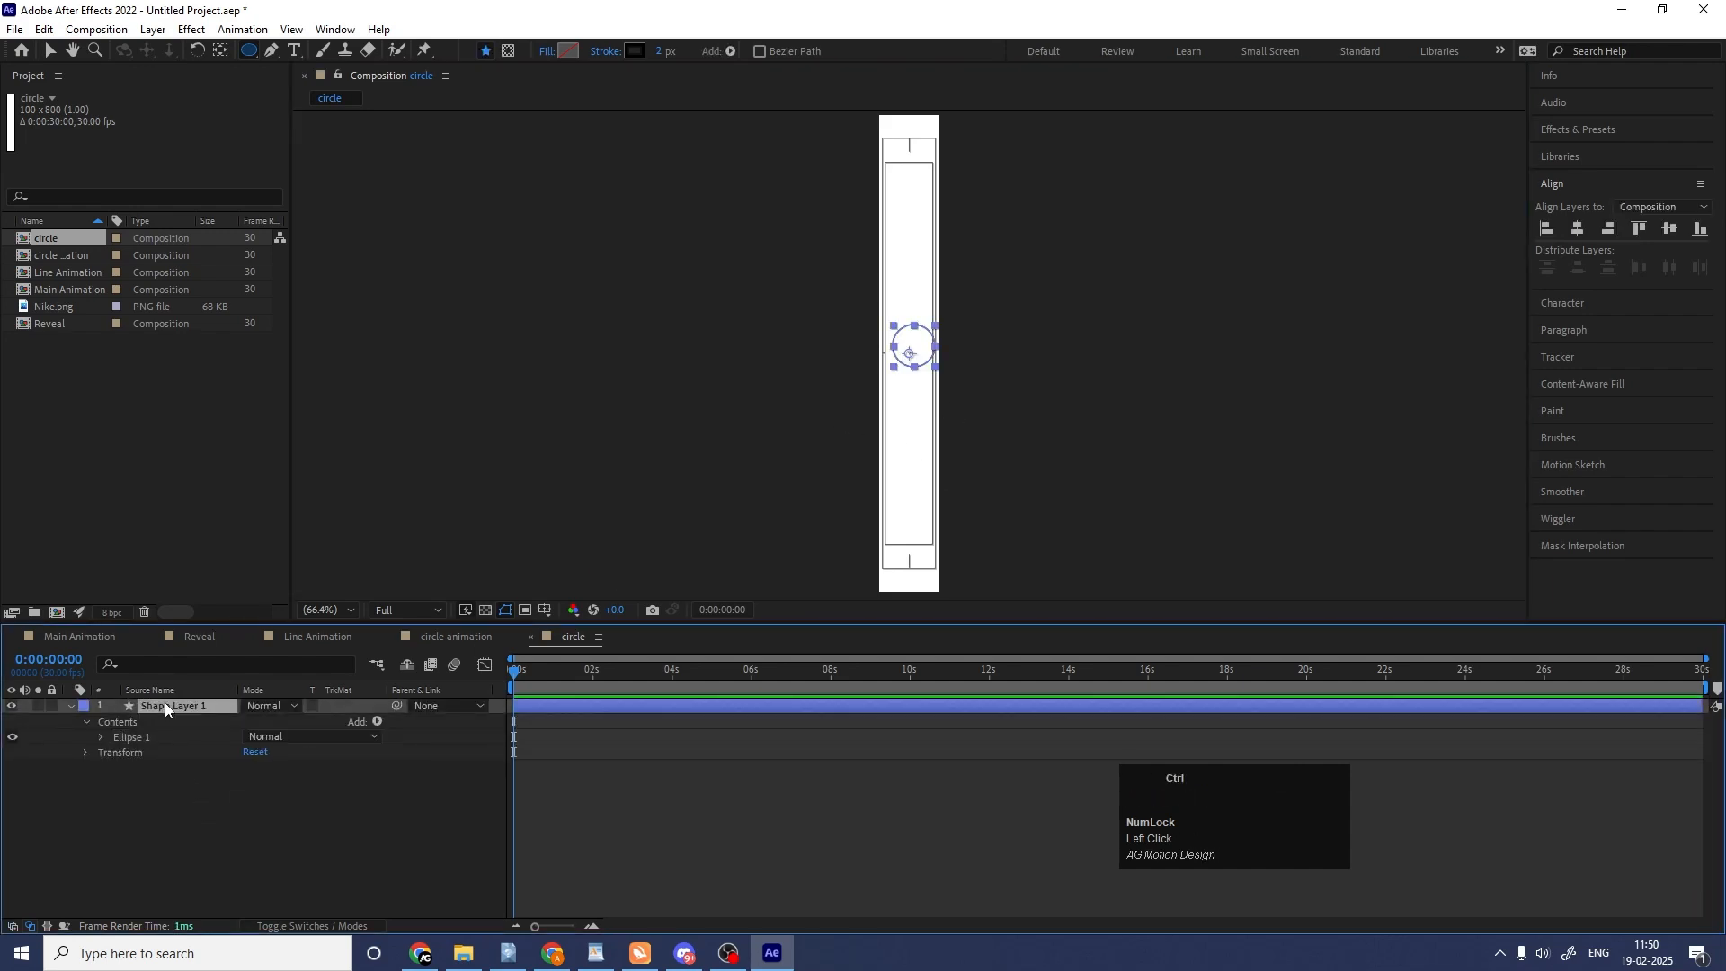
key(ctrl+alt+Home)
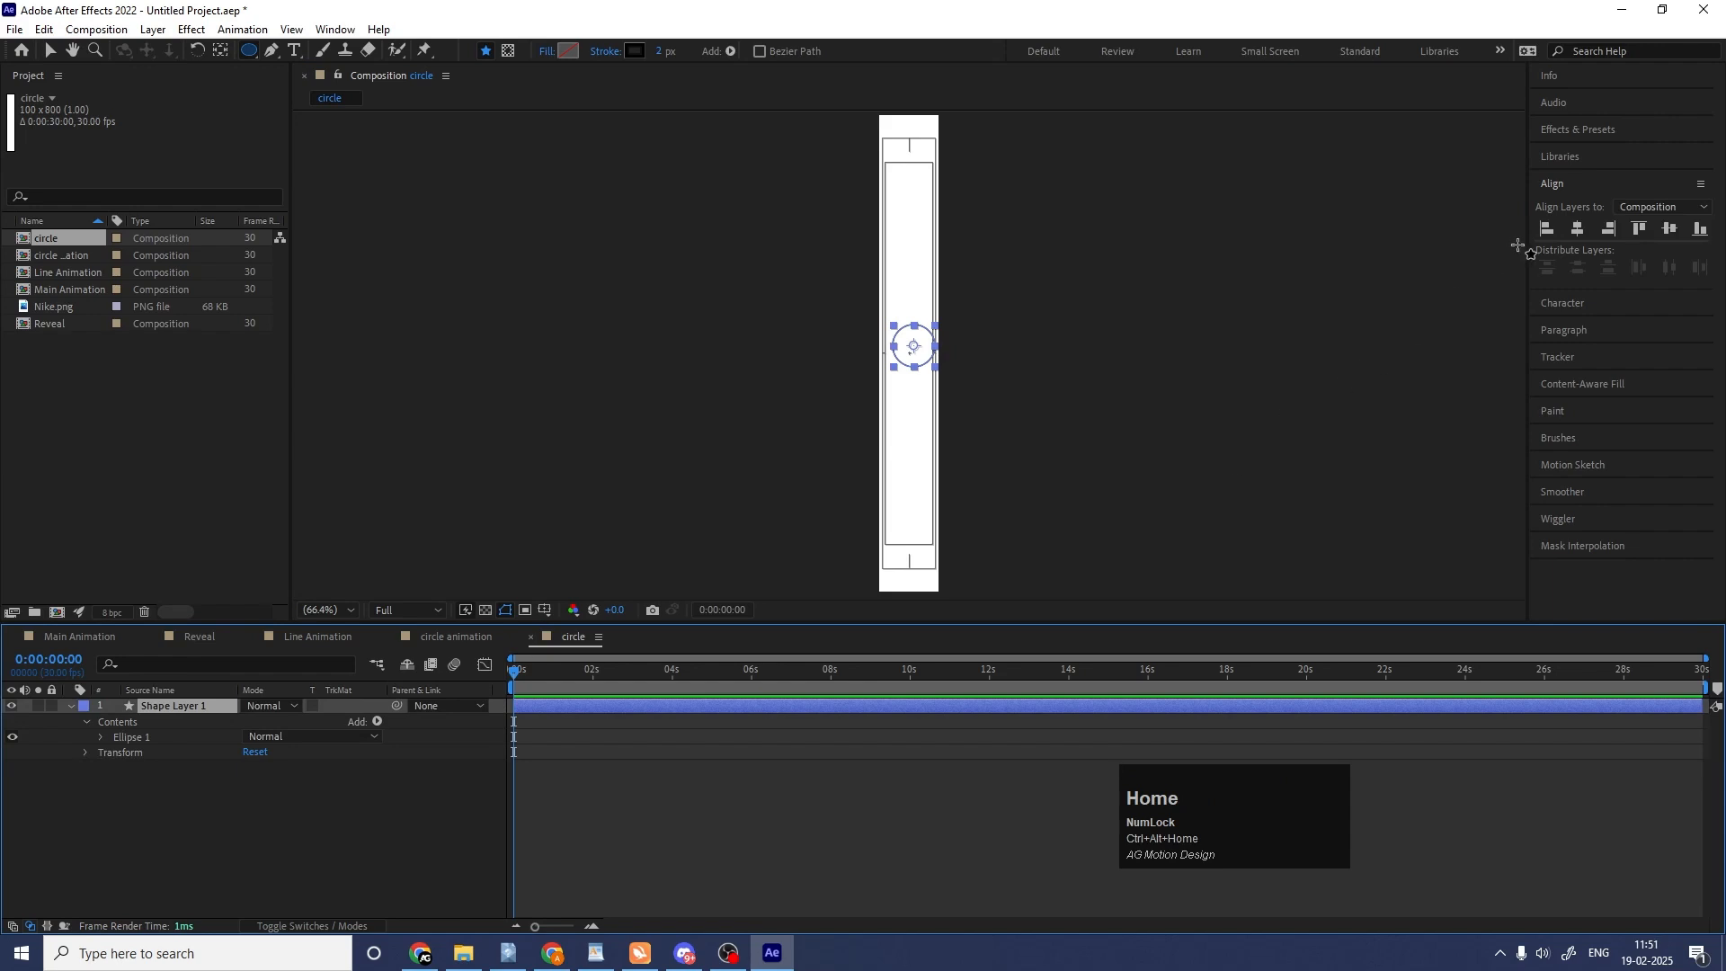
click(1579, 229)
click(1670, 230)
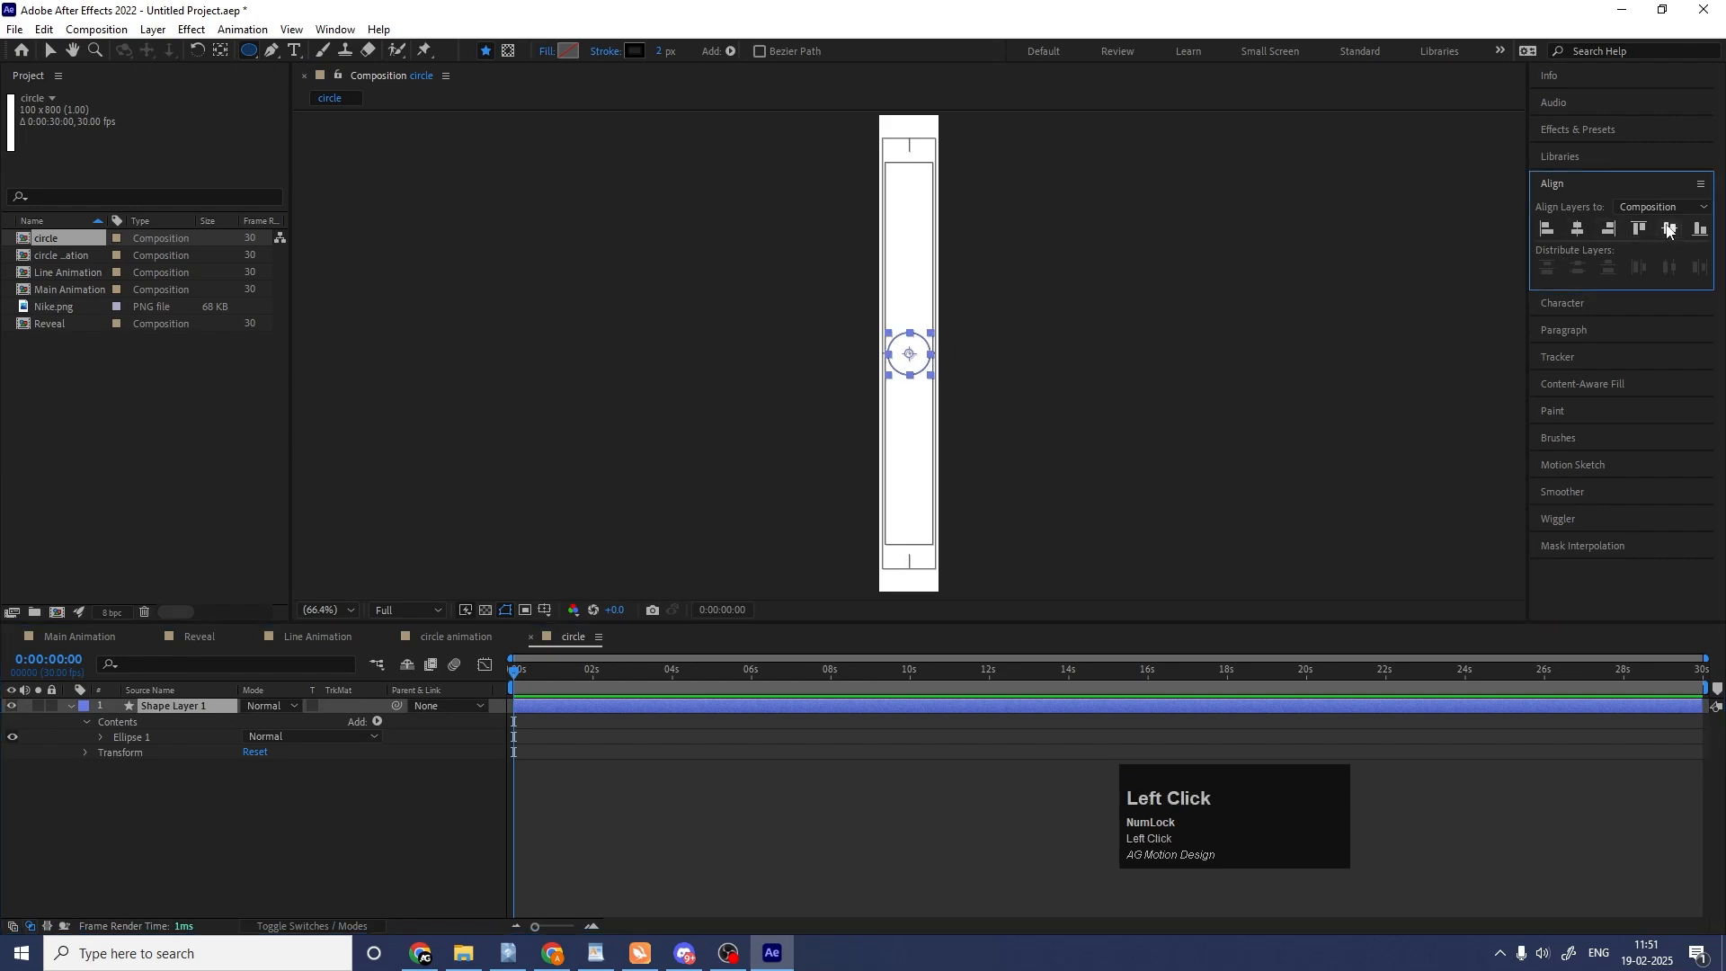
Move the circle down to about Y position 749 at 0:00:00:00 and add a Position keyframe.
click(234, 753)
click(207, 707)
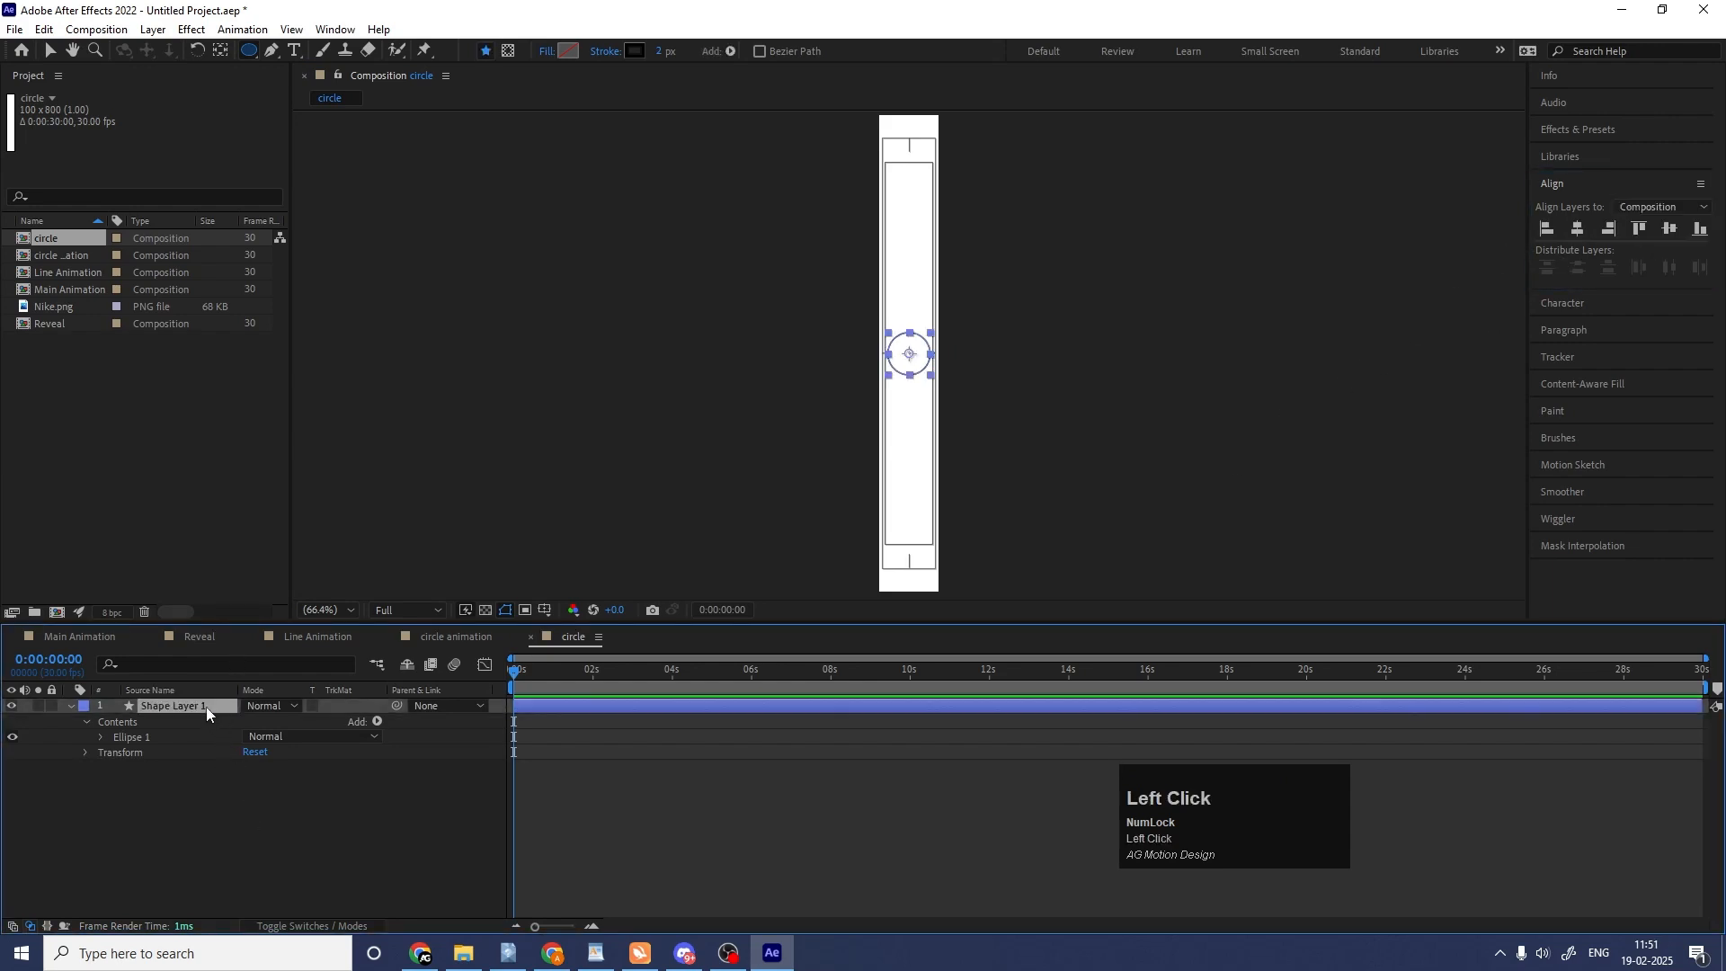
key(p)
drag(276, 720, 505, 789)
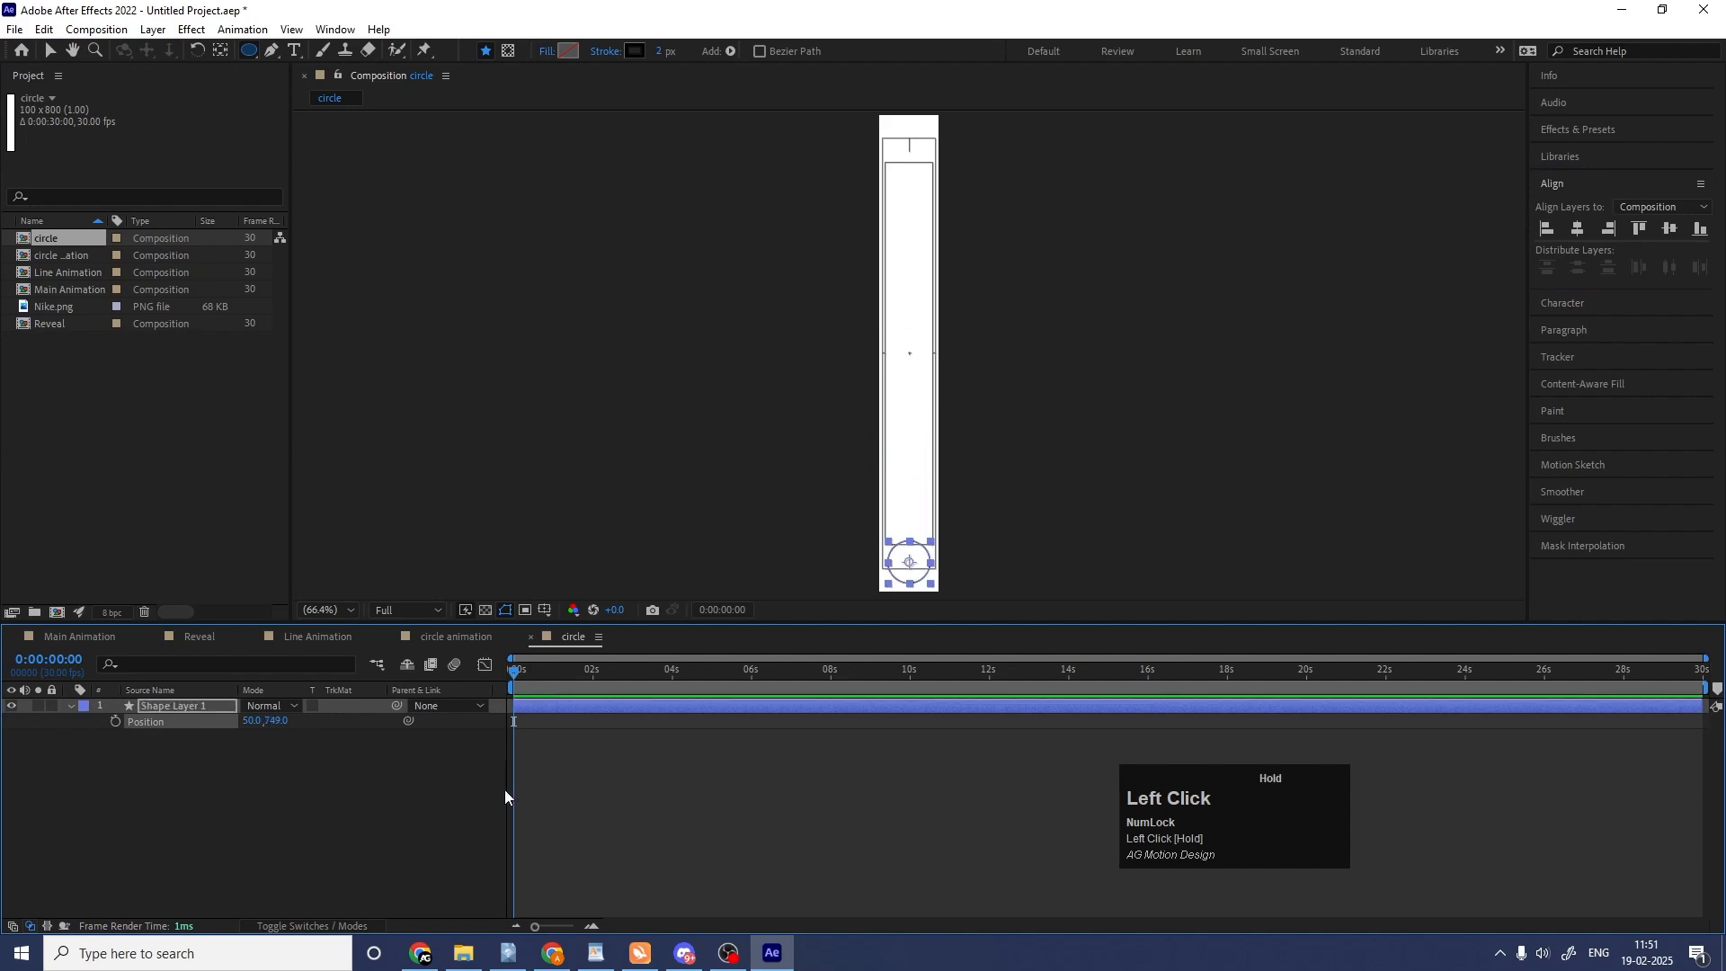
click(115, 722)
At 0:00:01:19, move the circle up to about Y position 60.5 to add the second Position keyframe.
key(equal)
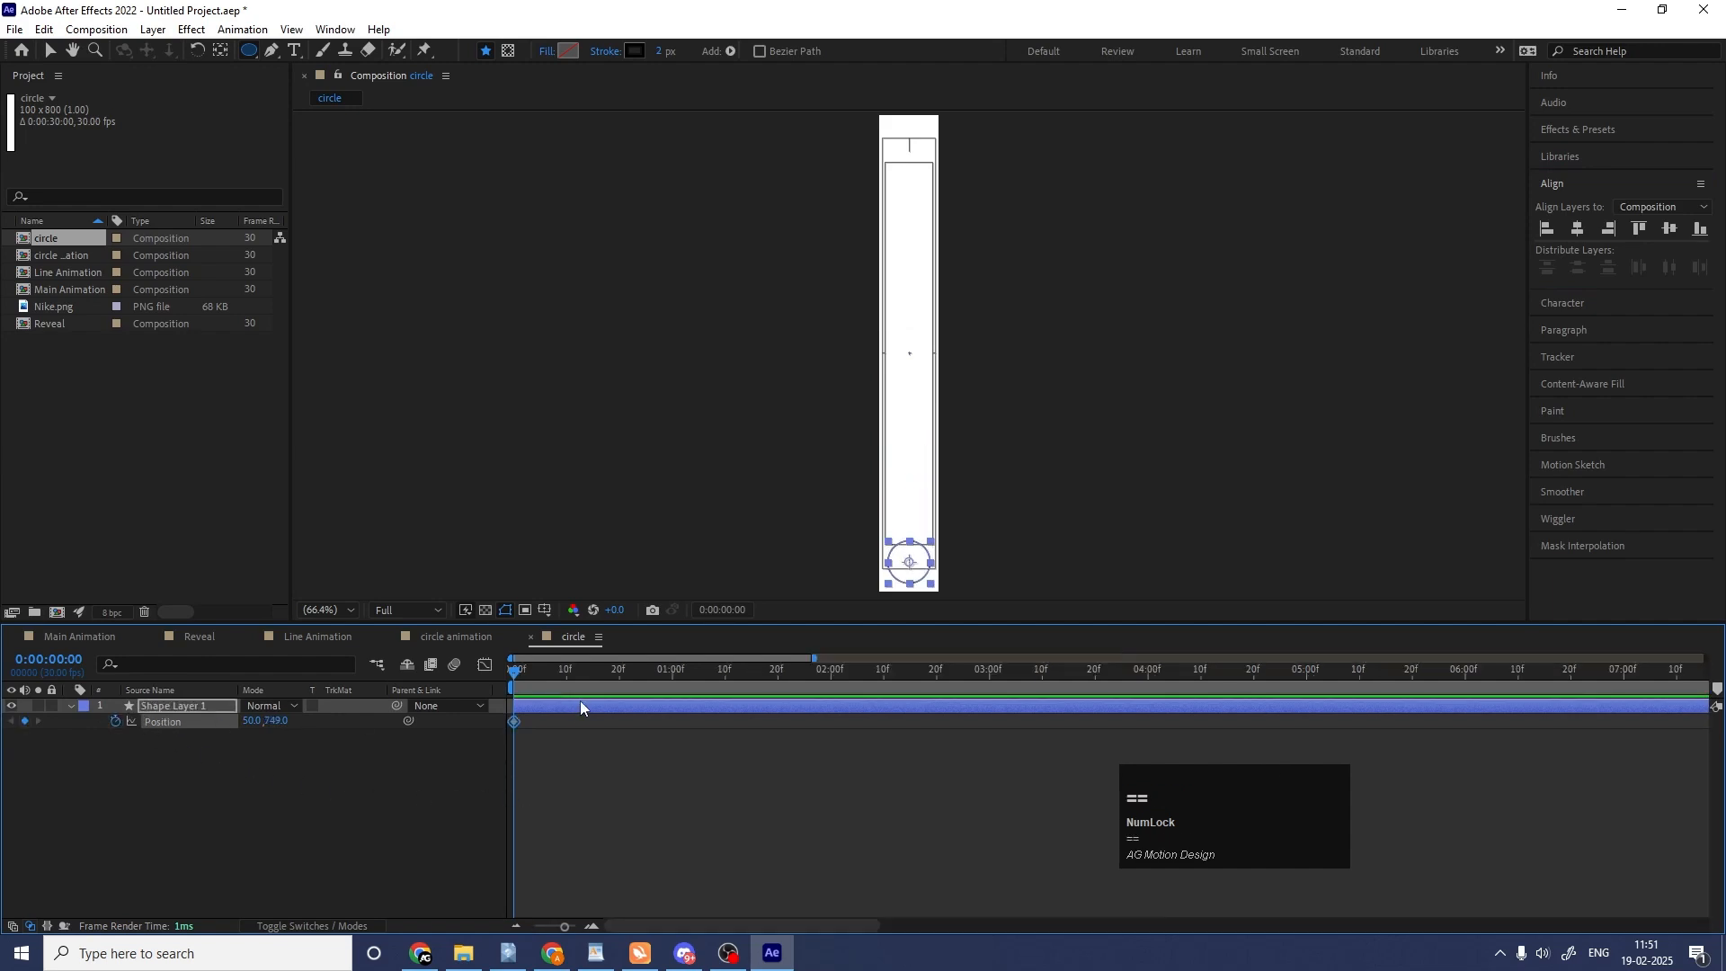
click(774, 670)
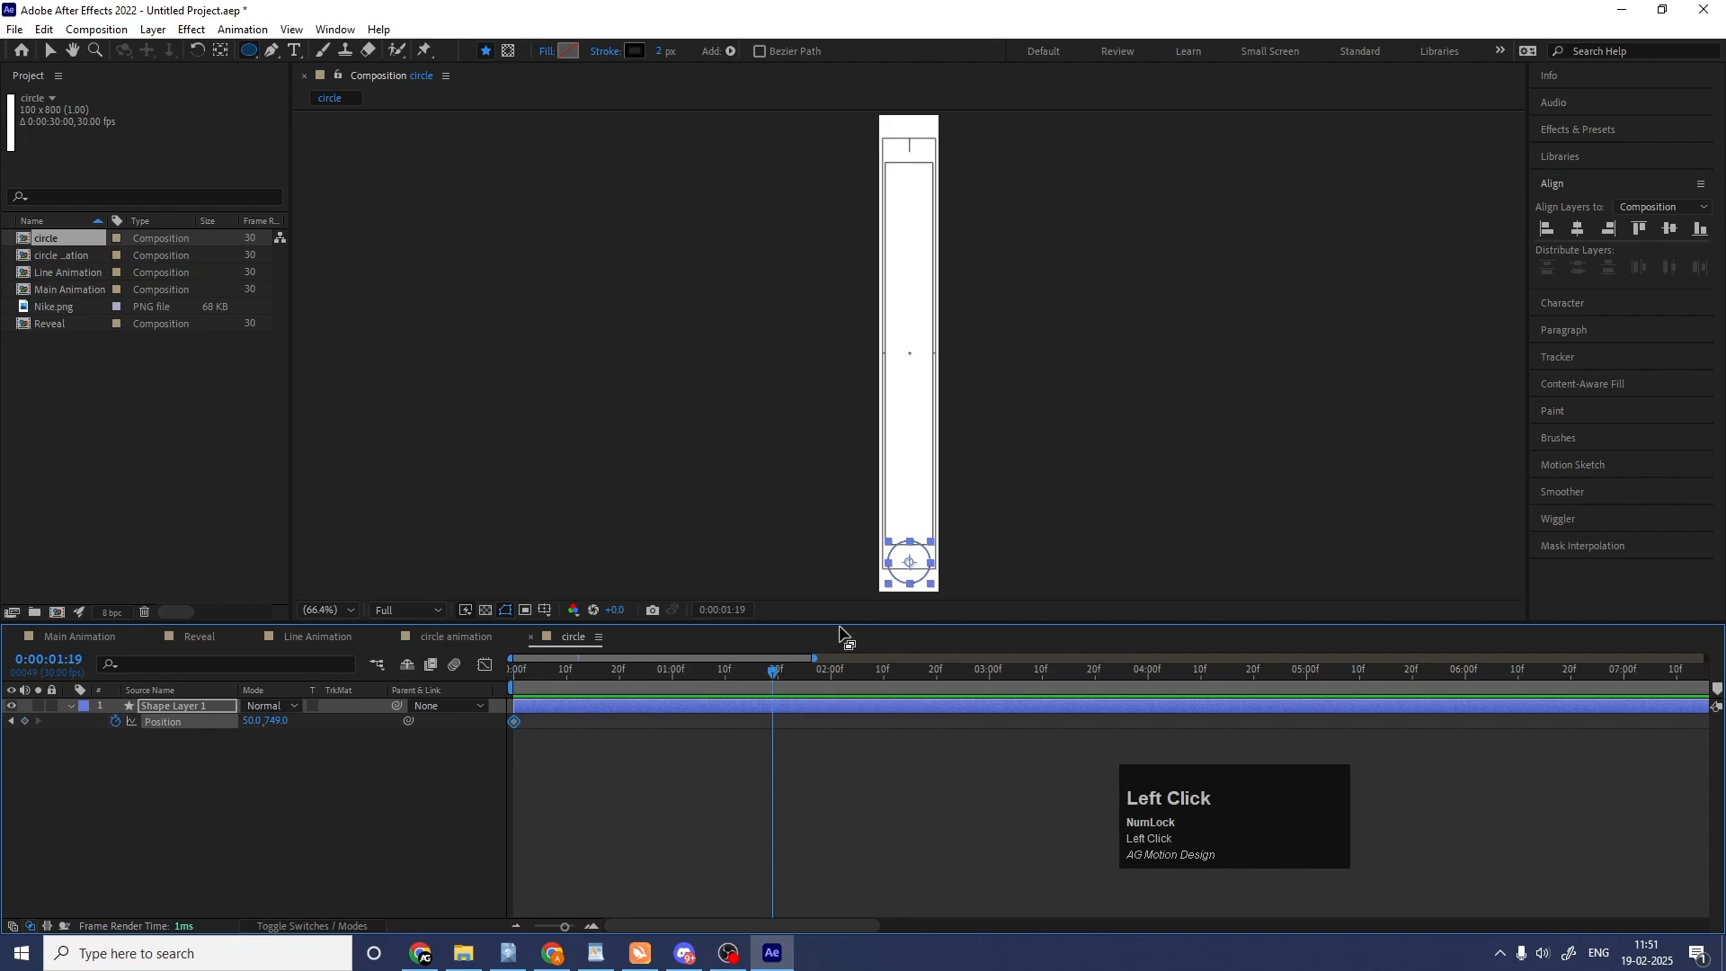
key(v)
drag(913, 572, 918, 158)
click(587, 764)
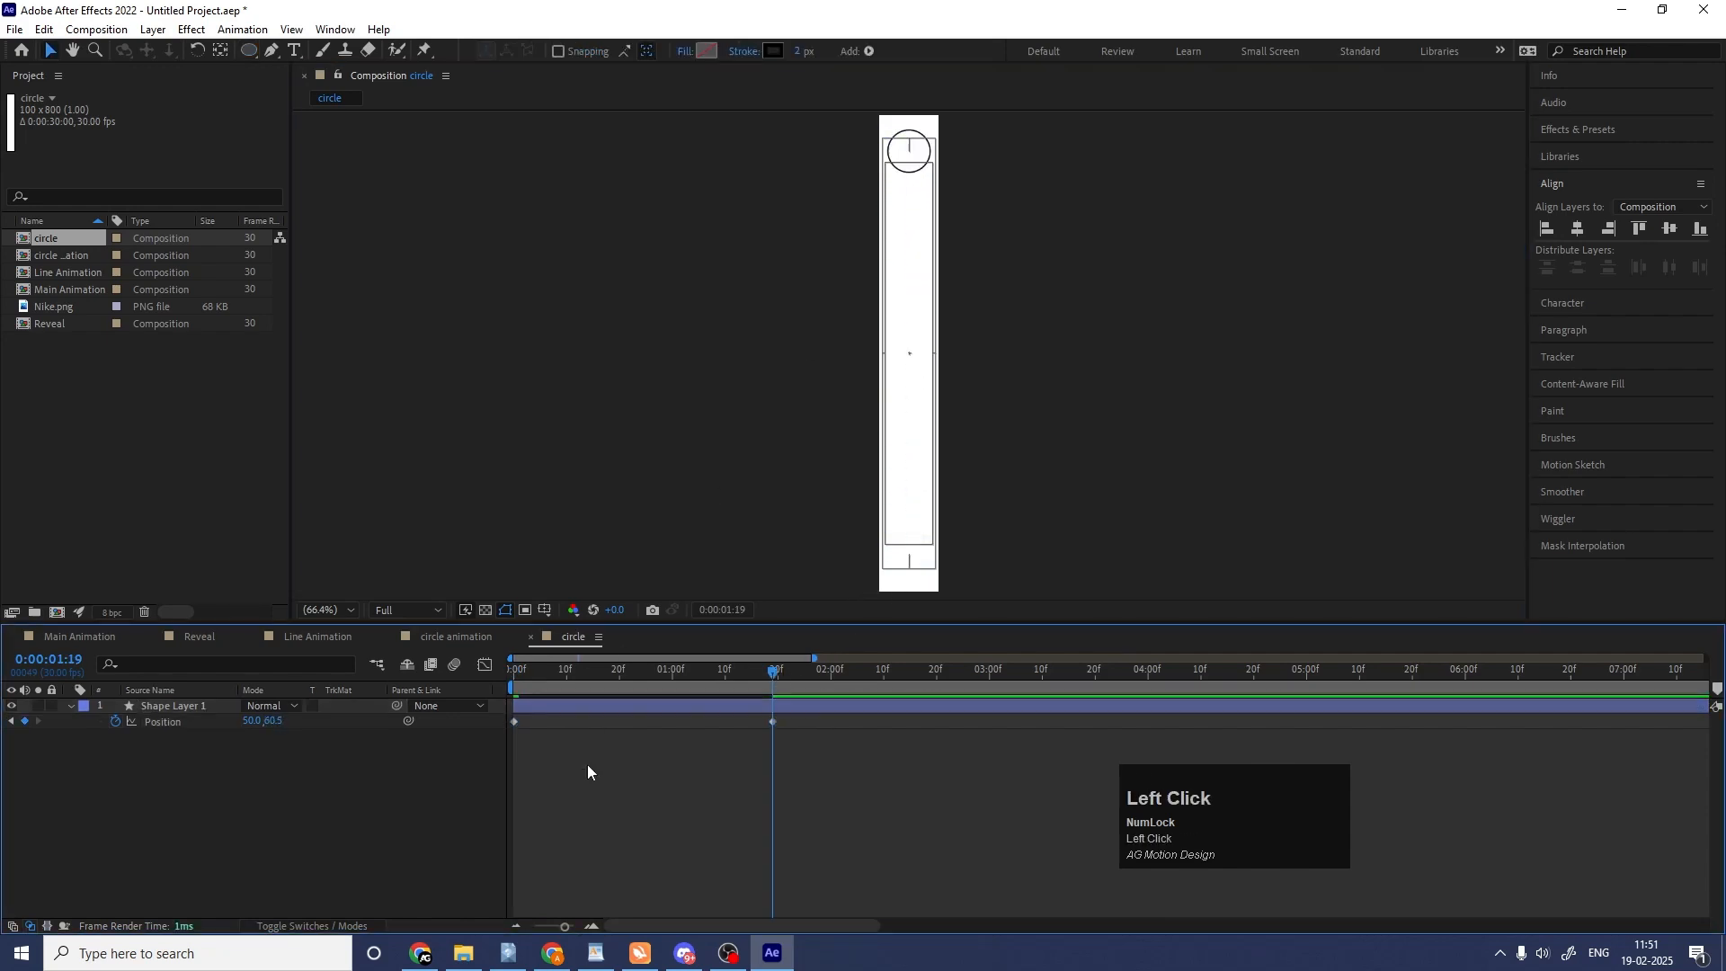
Add keyframes for the ellipse path's Size and the stroke's Stroke Width at 0:00:00:00.
drag(547, 675, 506, 677)
click(185, 708)
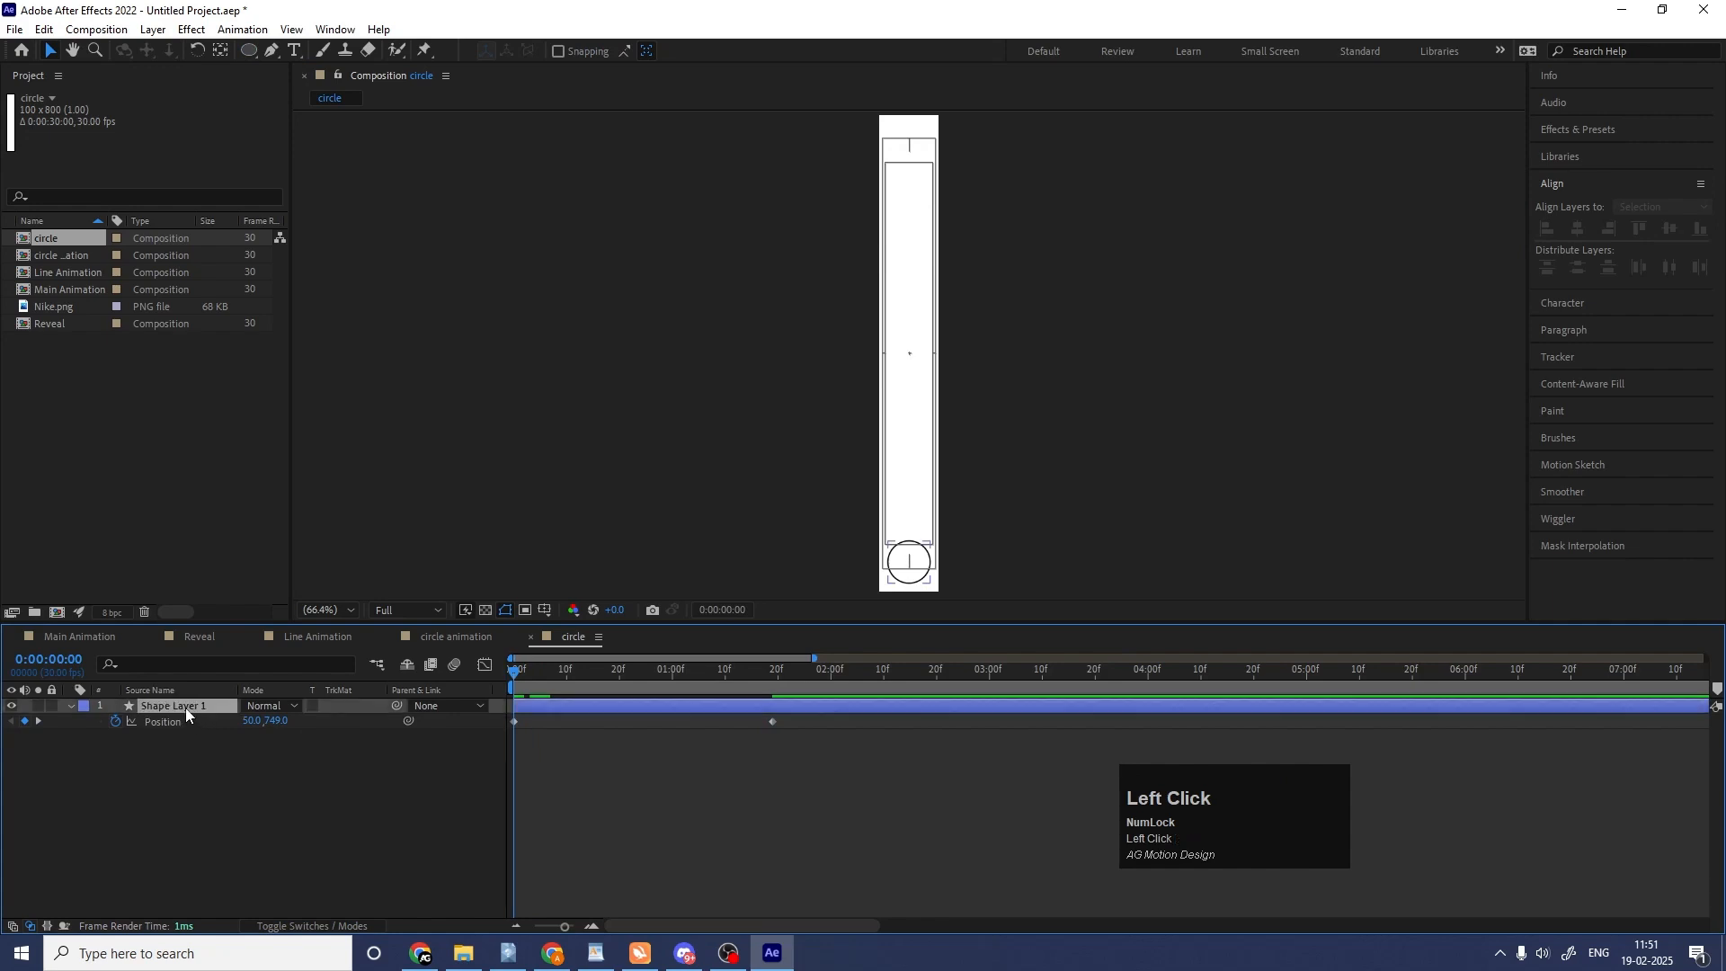
click(70, 707)
click(70, 707)
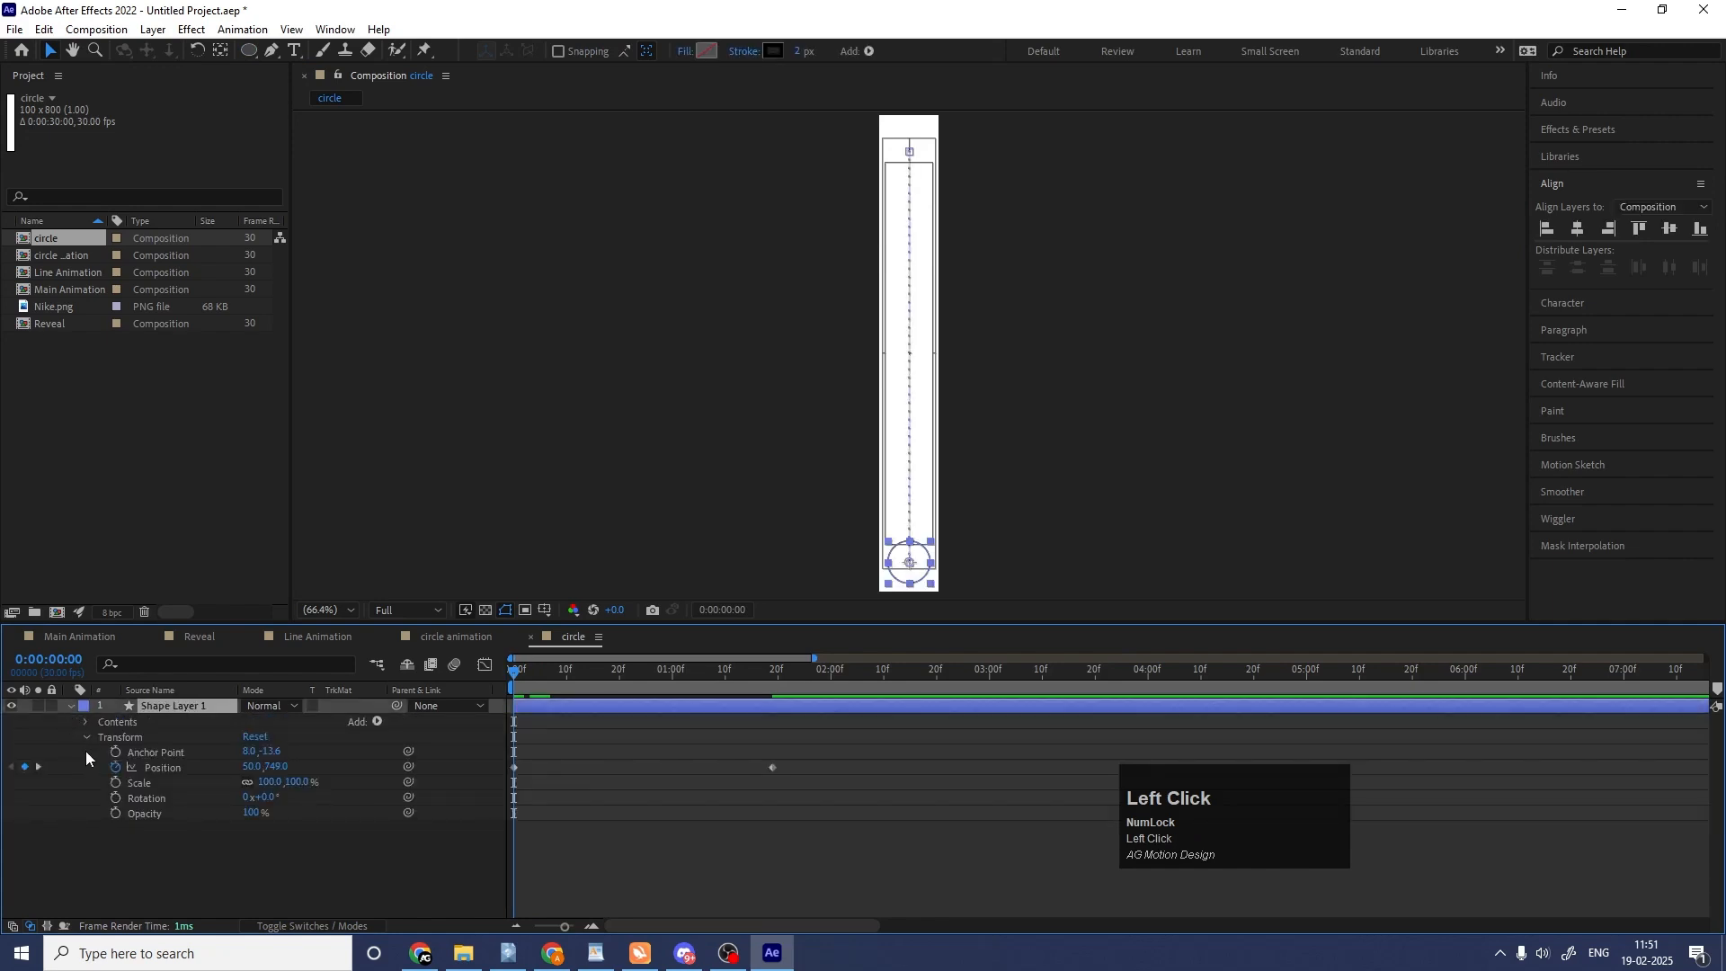
click(85, 723)
click(100, 738)
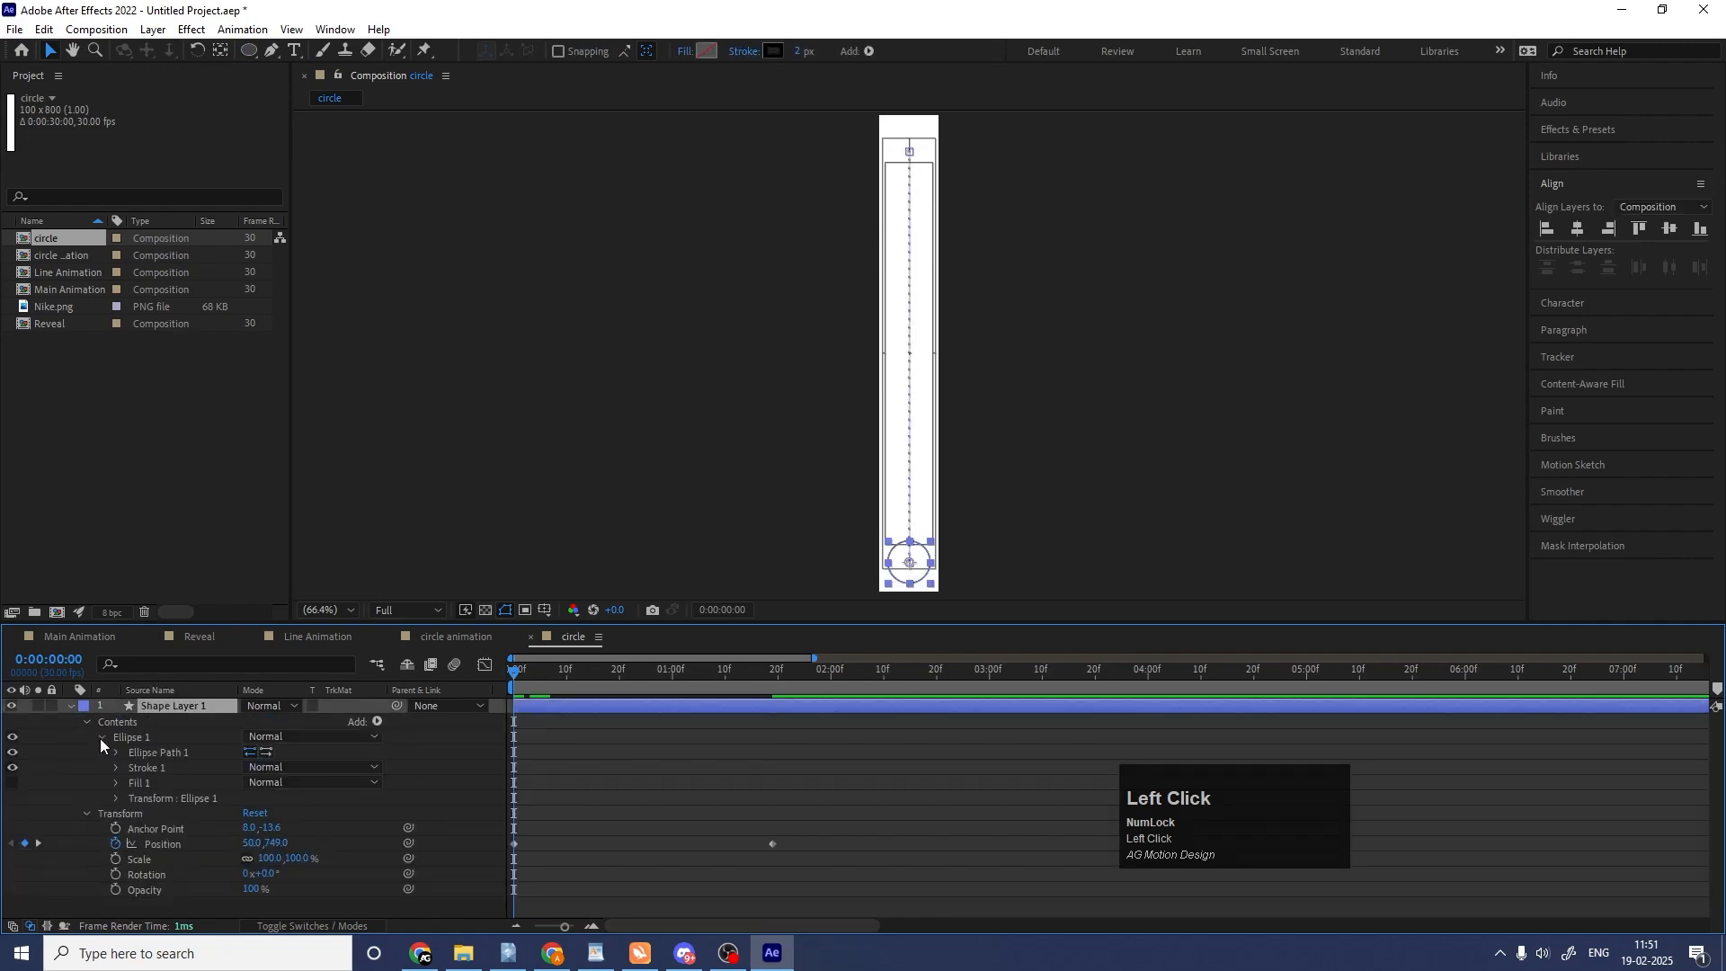
click(121, 757)
click(119, 753)
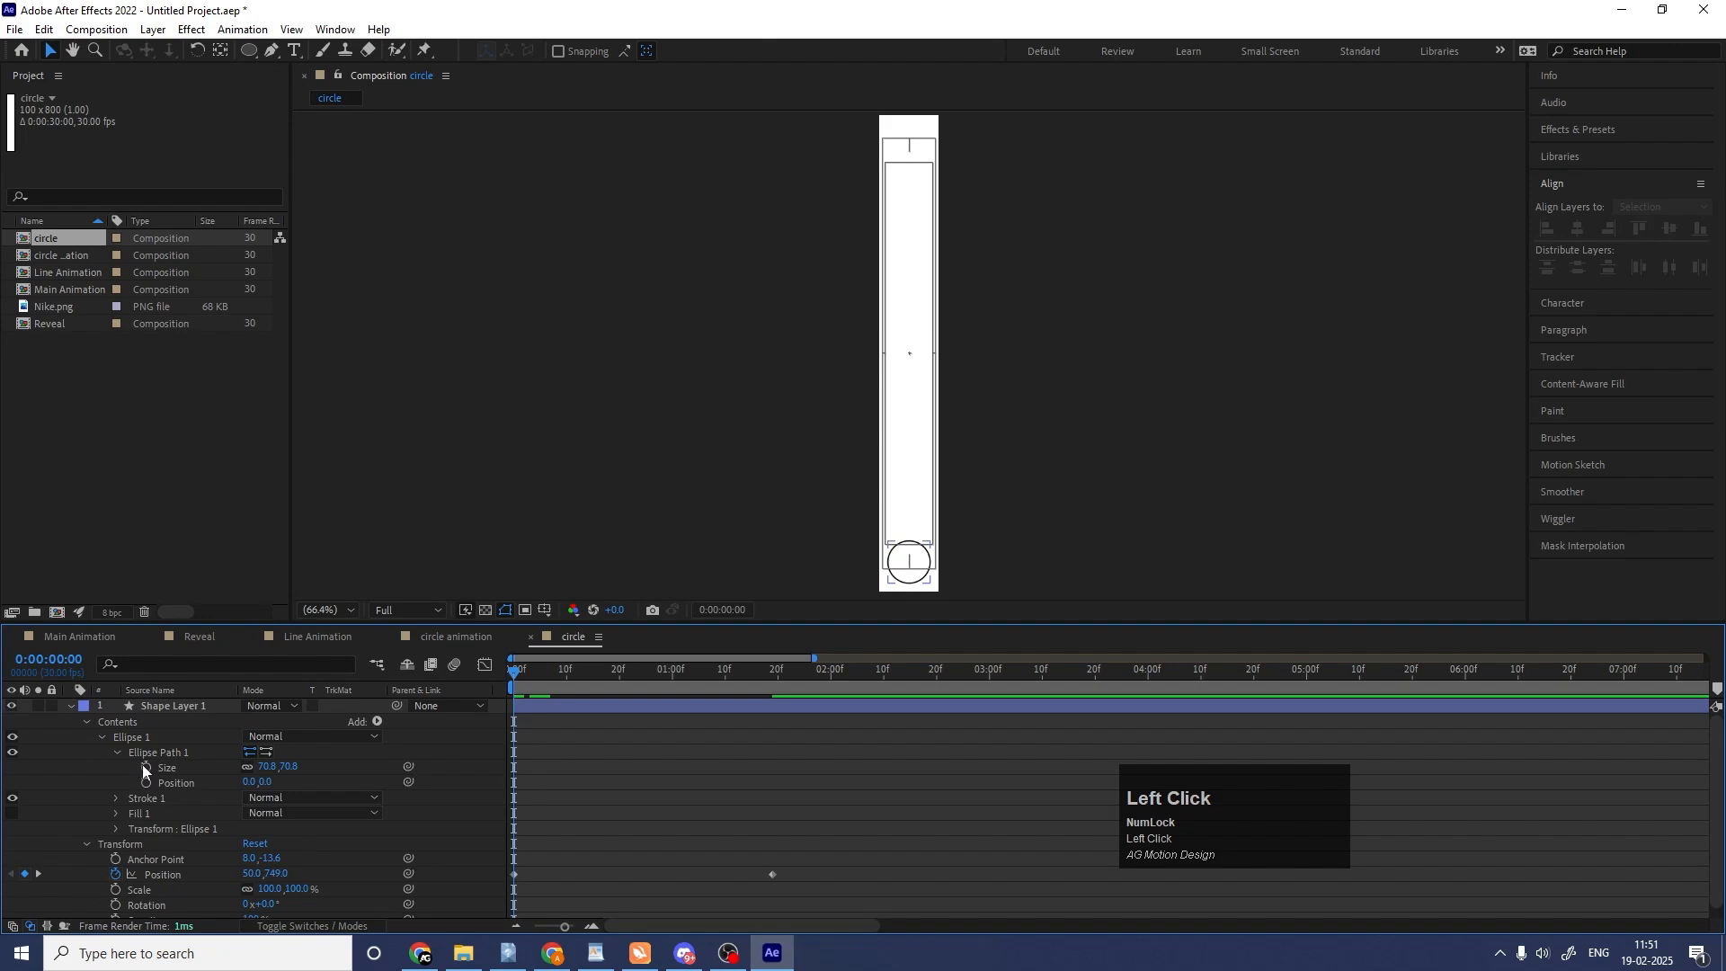
click(145, 767)
click(118, 797)
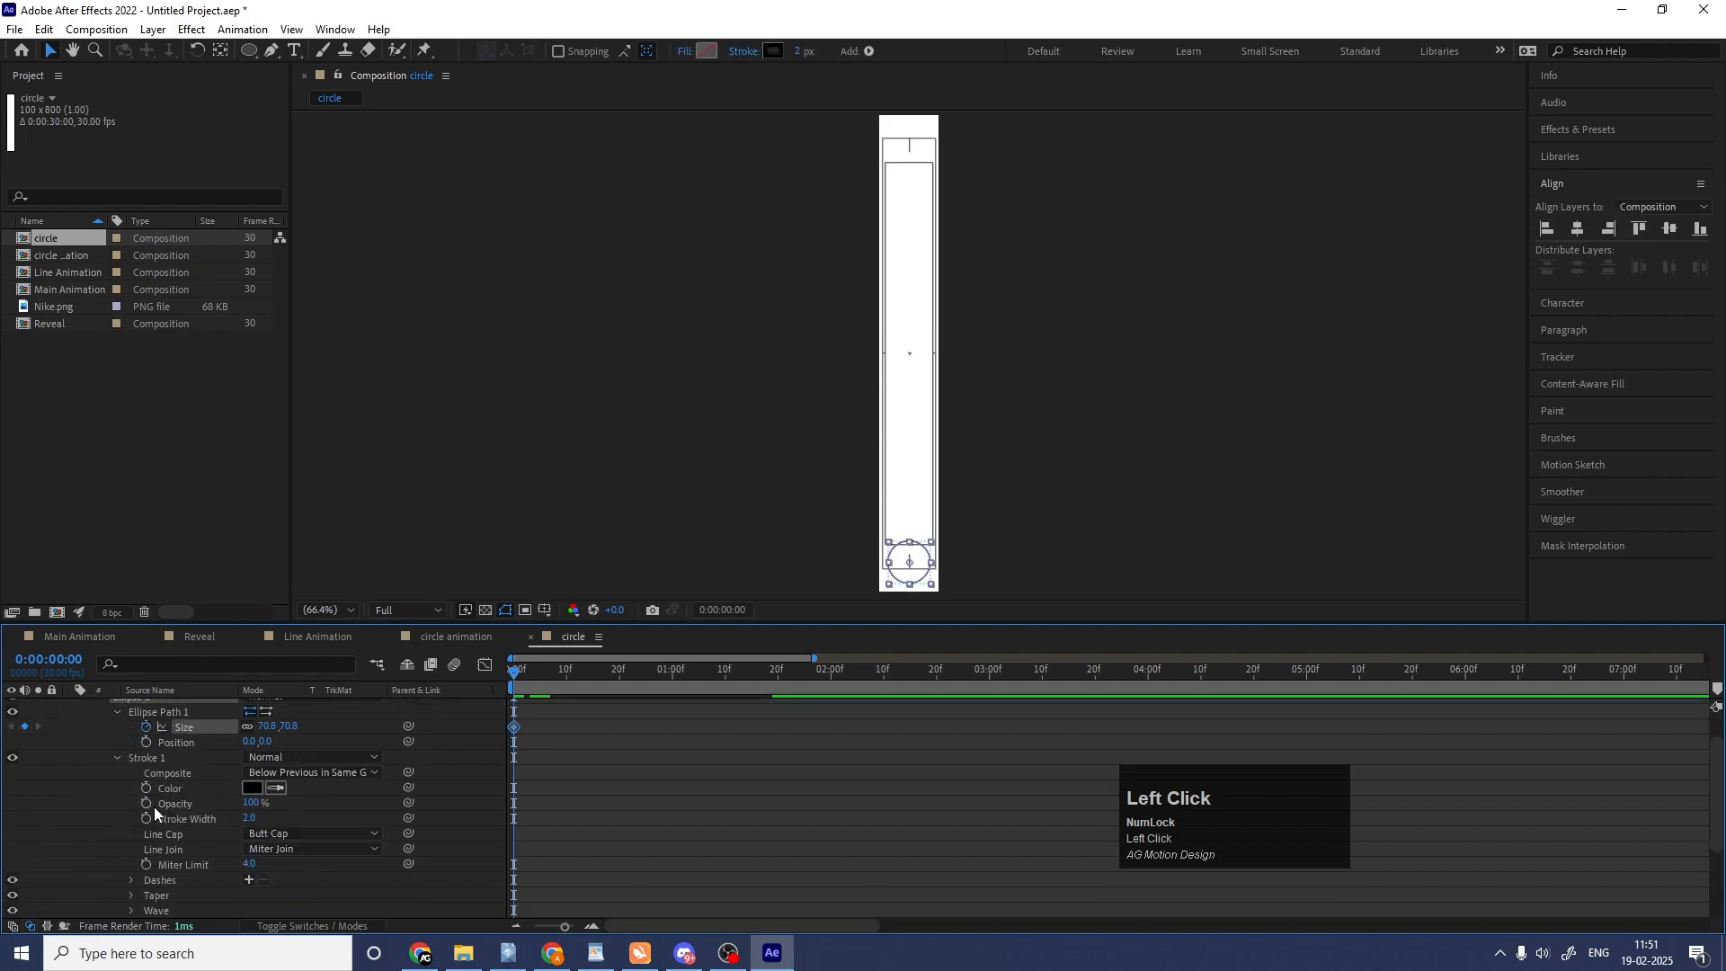
click(147, 819)
click(552, 777)
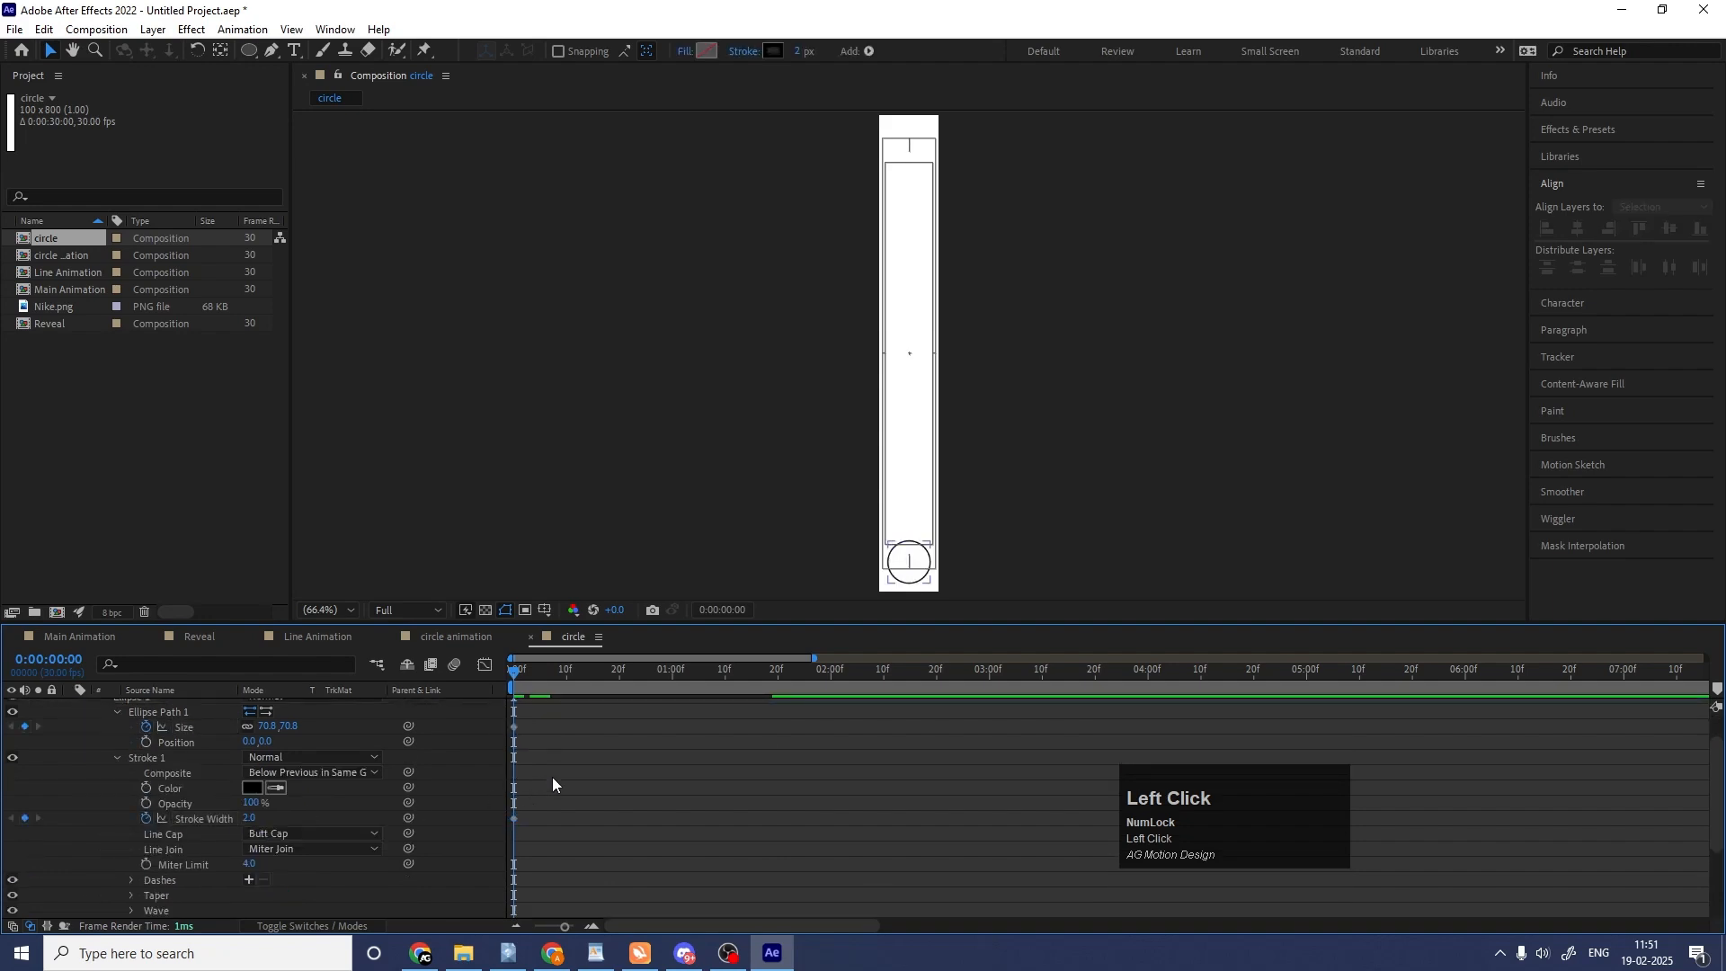
Show only the layer's keyframed properties and set Stroke Width to 0 at the 0:00:01:19 keyframe.
key(u)
key(k)
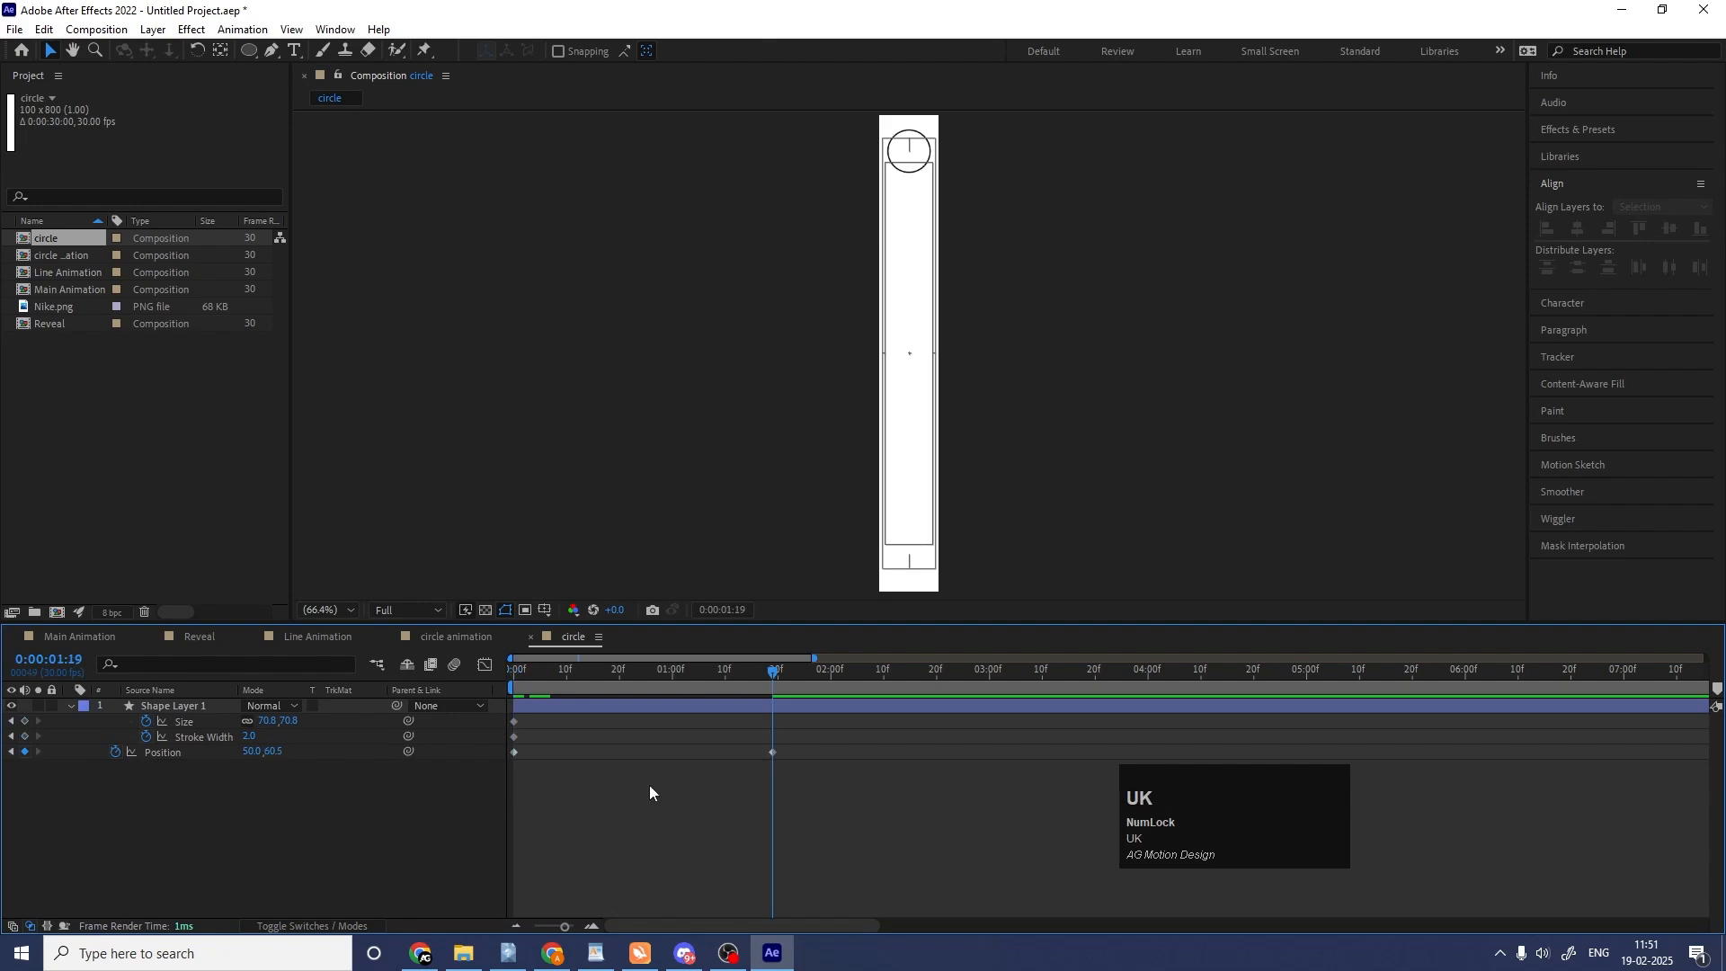
drag(249, 736, 144, 752)
Set both the ellipse Size and the Stroke Width to 0 at the 0:00:00:00 keyframes.
key(j)
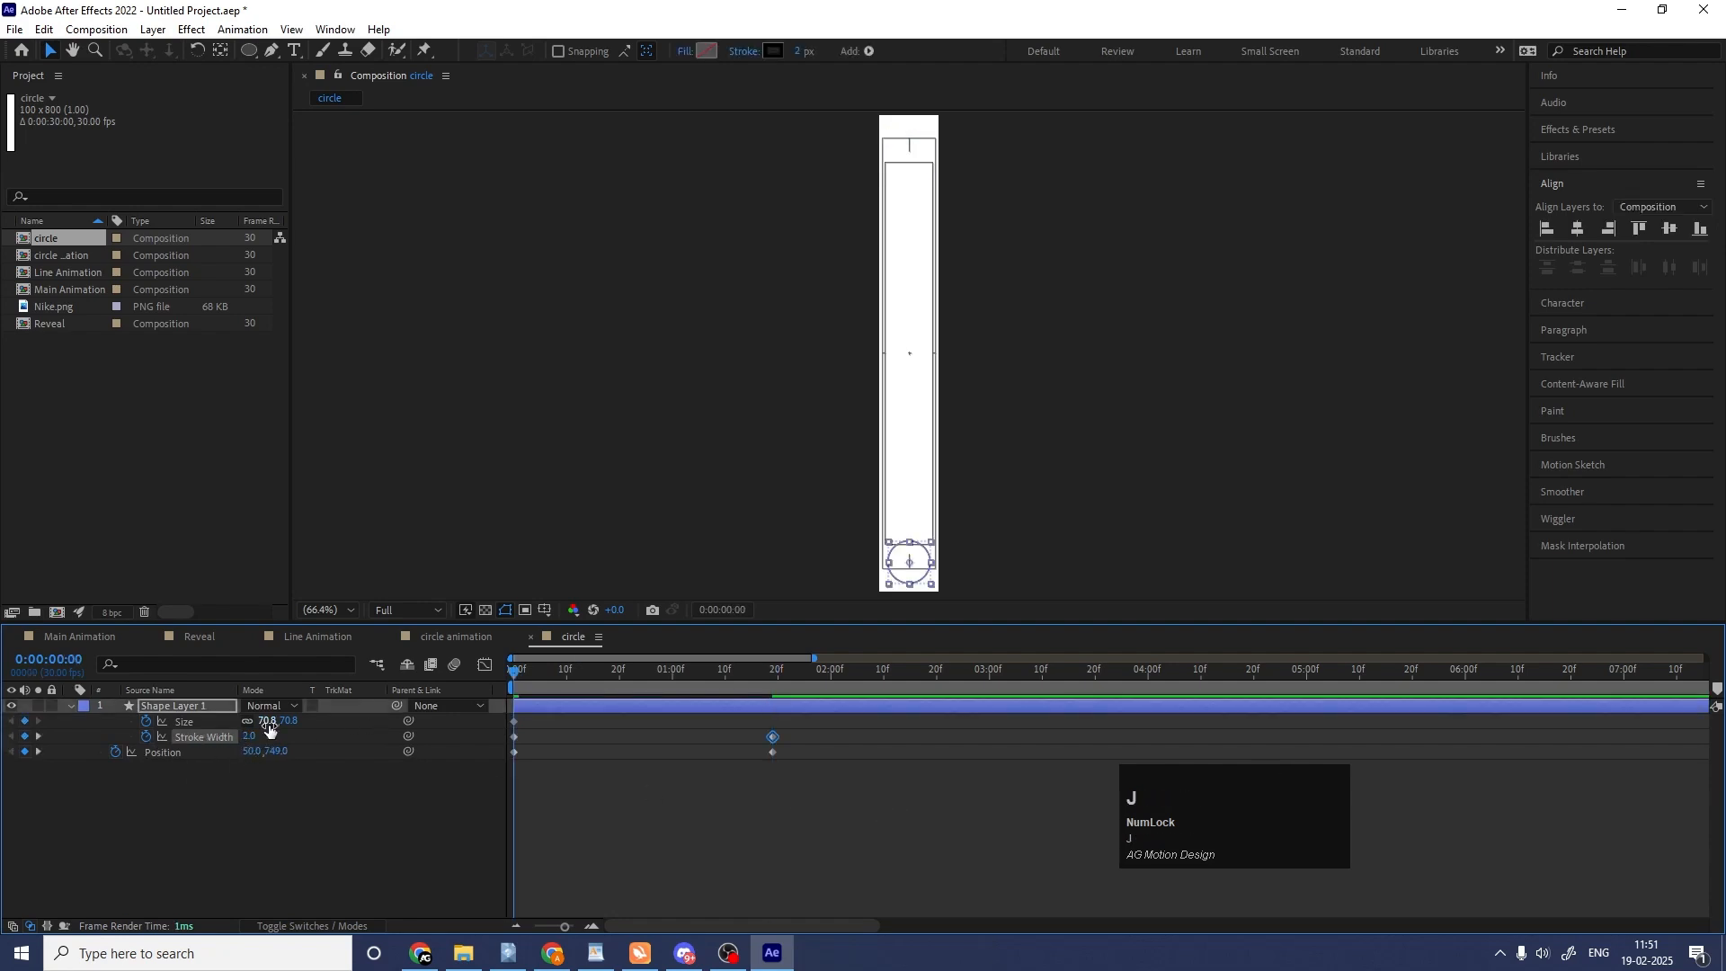
drag(268, 724, 258, 724)
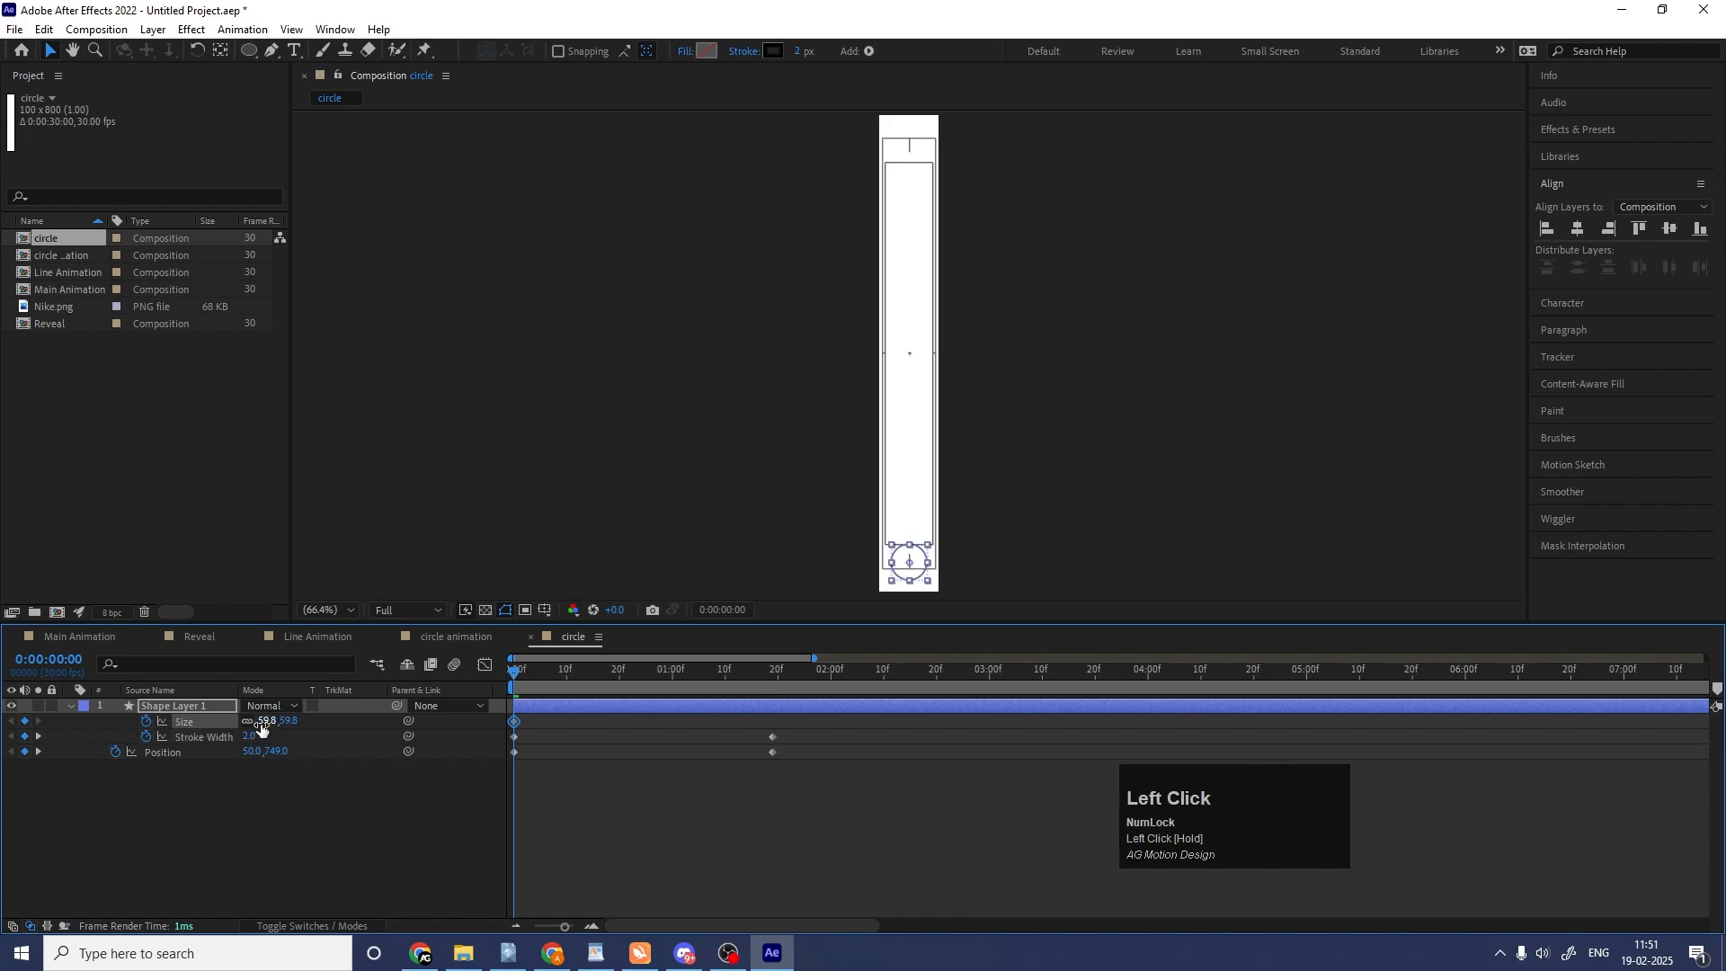
click(262, 722)
text(0)
key(Return)
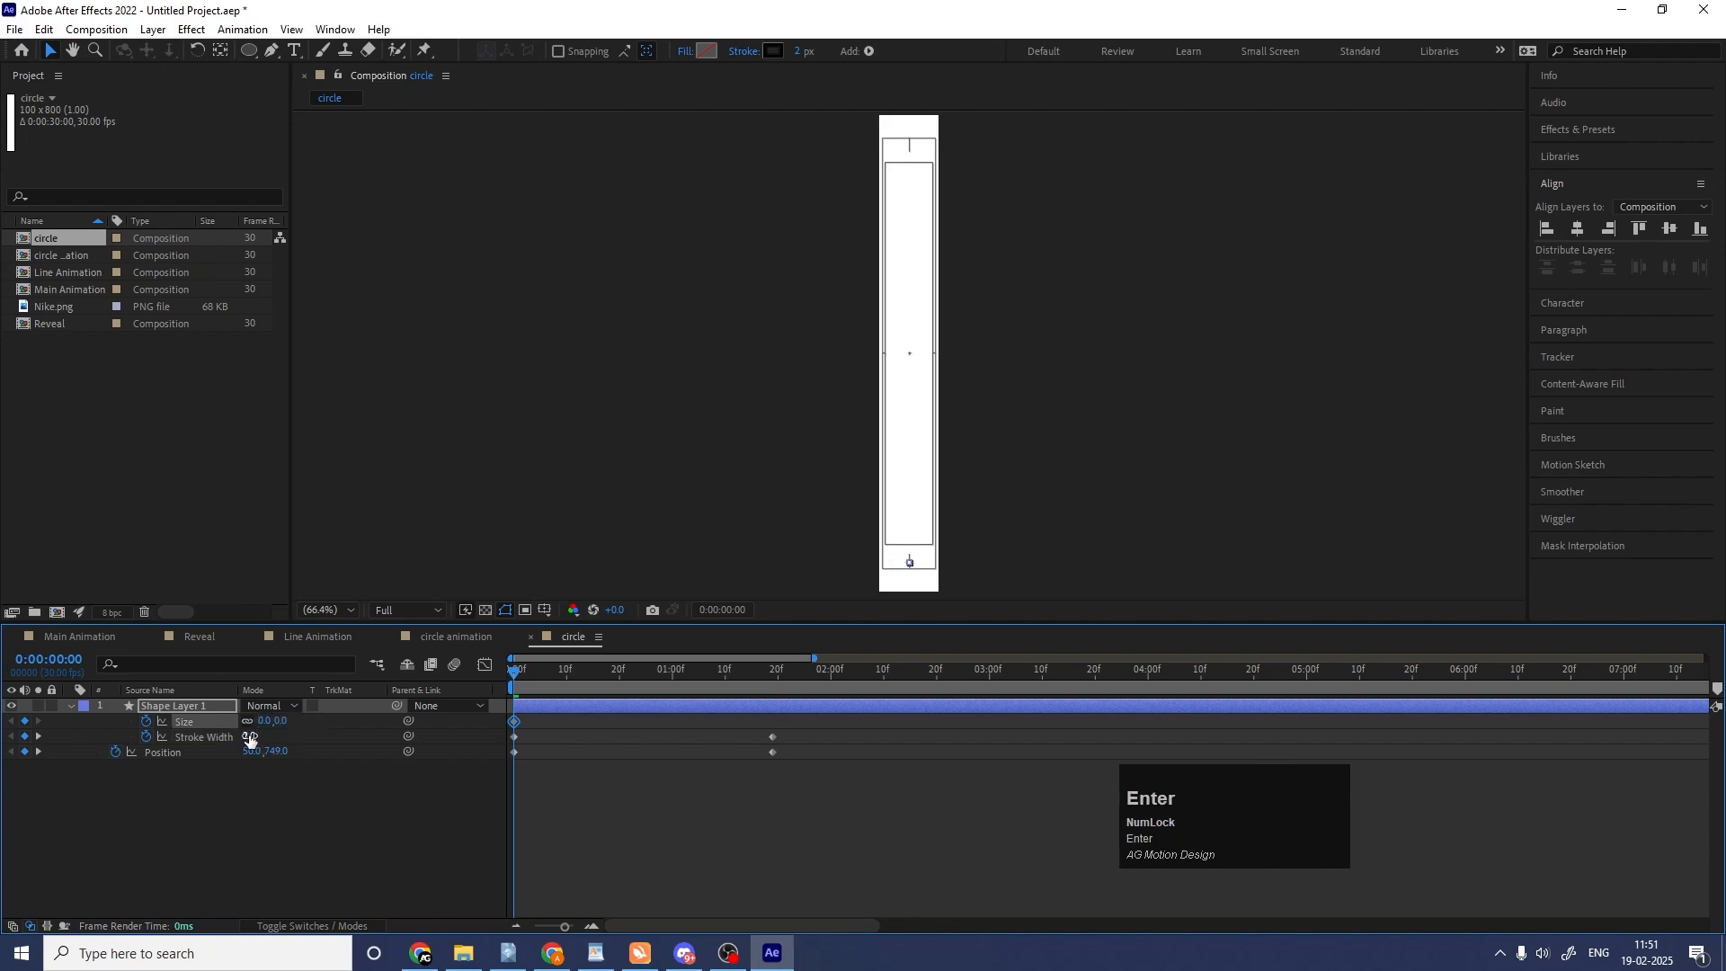
click(250, 737)
text(0)
key(Return)
click(435, 802)
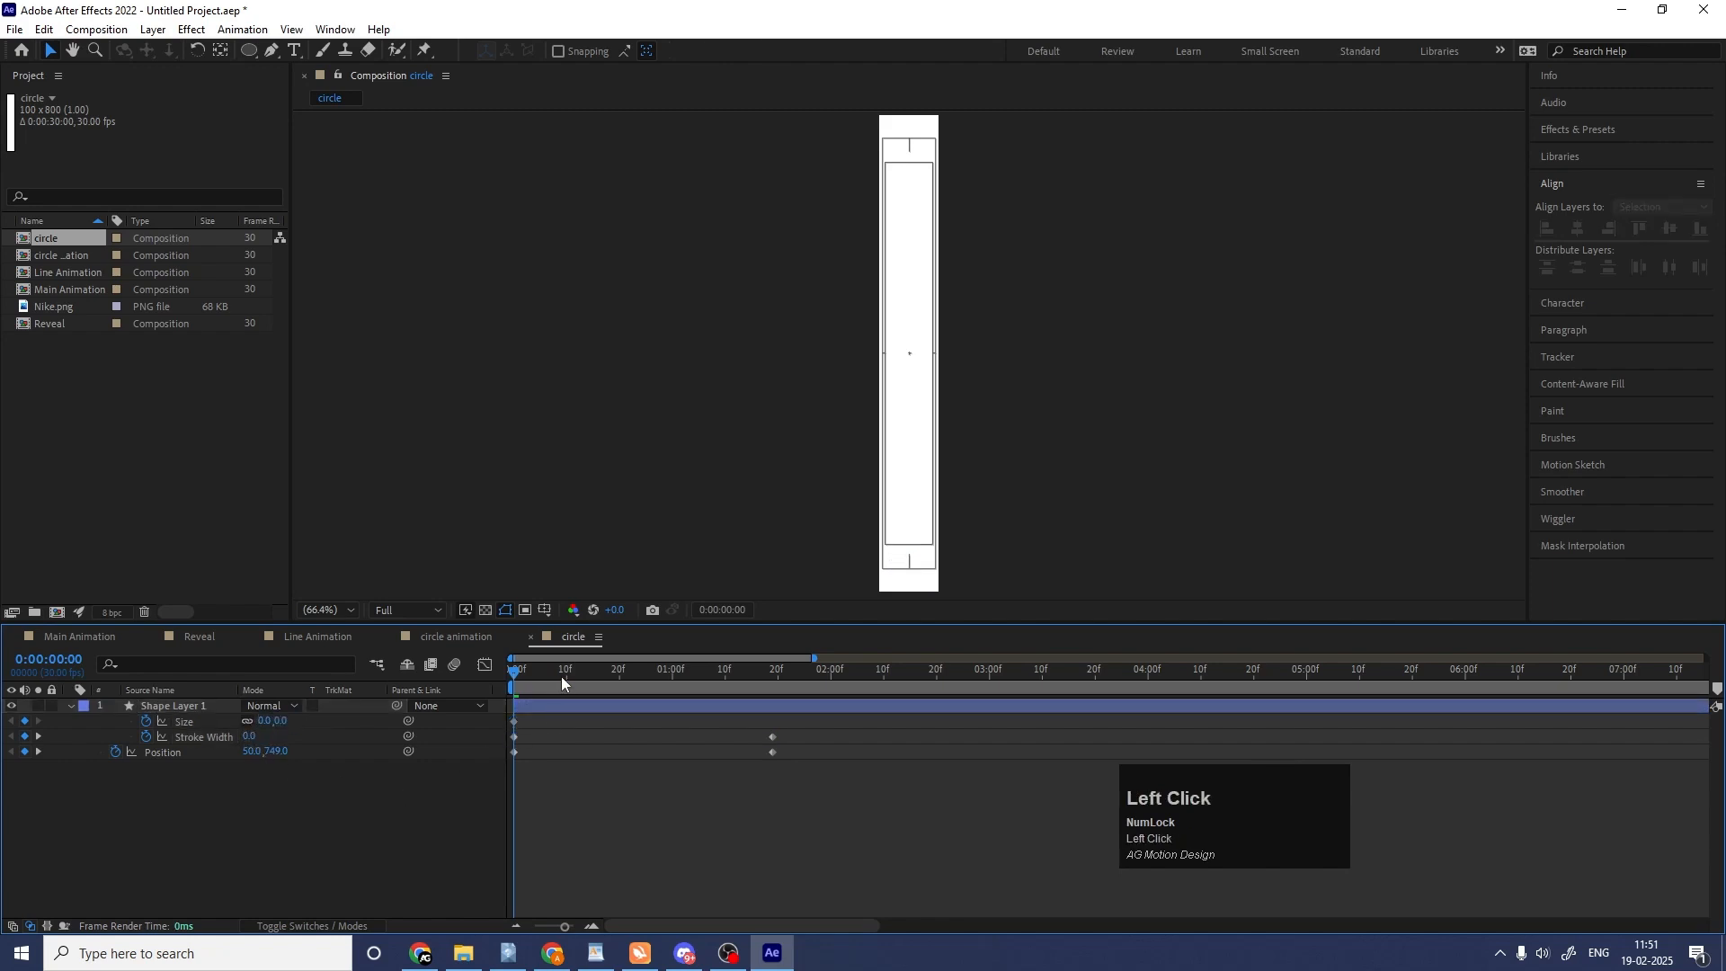
Add a middle Stroke Width keyframe of 50 at 0:00:00:20.
drag(563, 683, 620, 676)
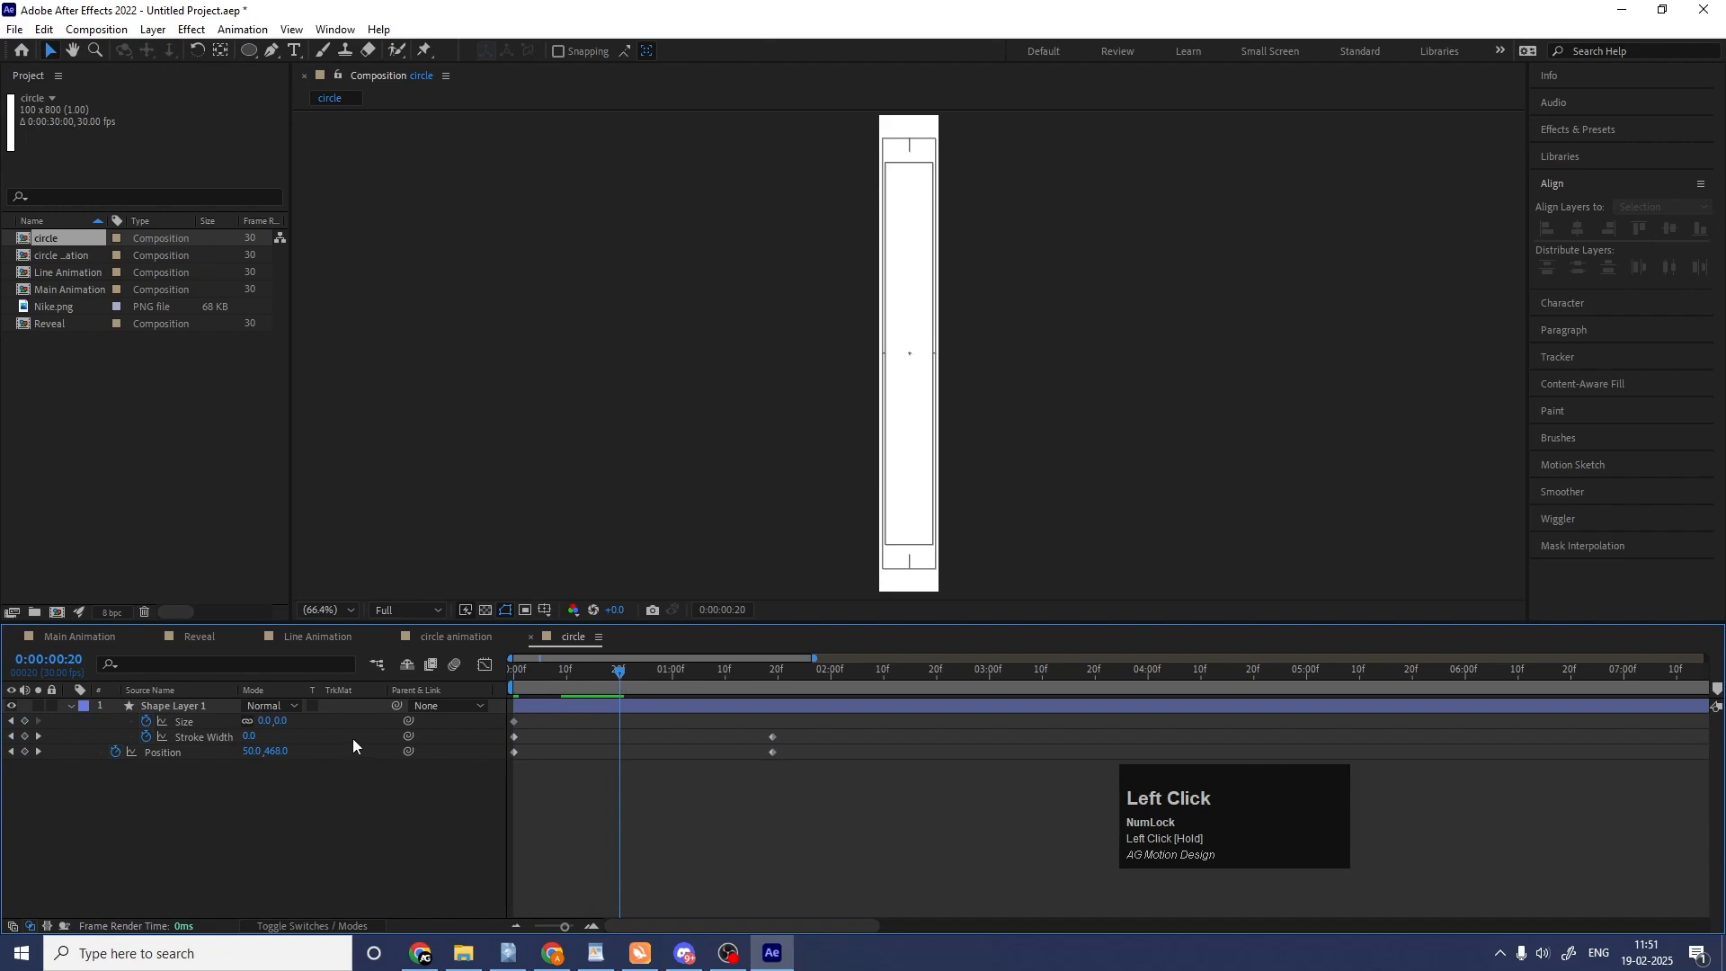
drag(249, 736, 336, 740)
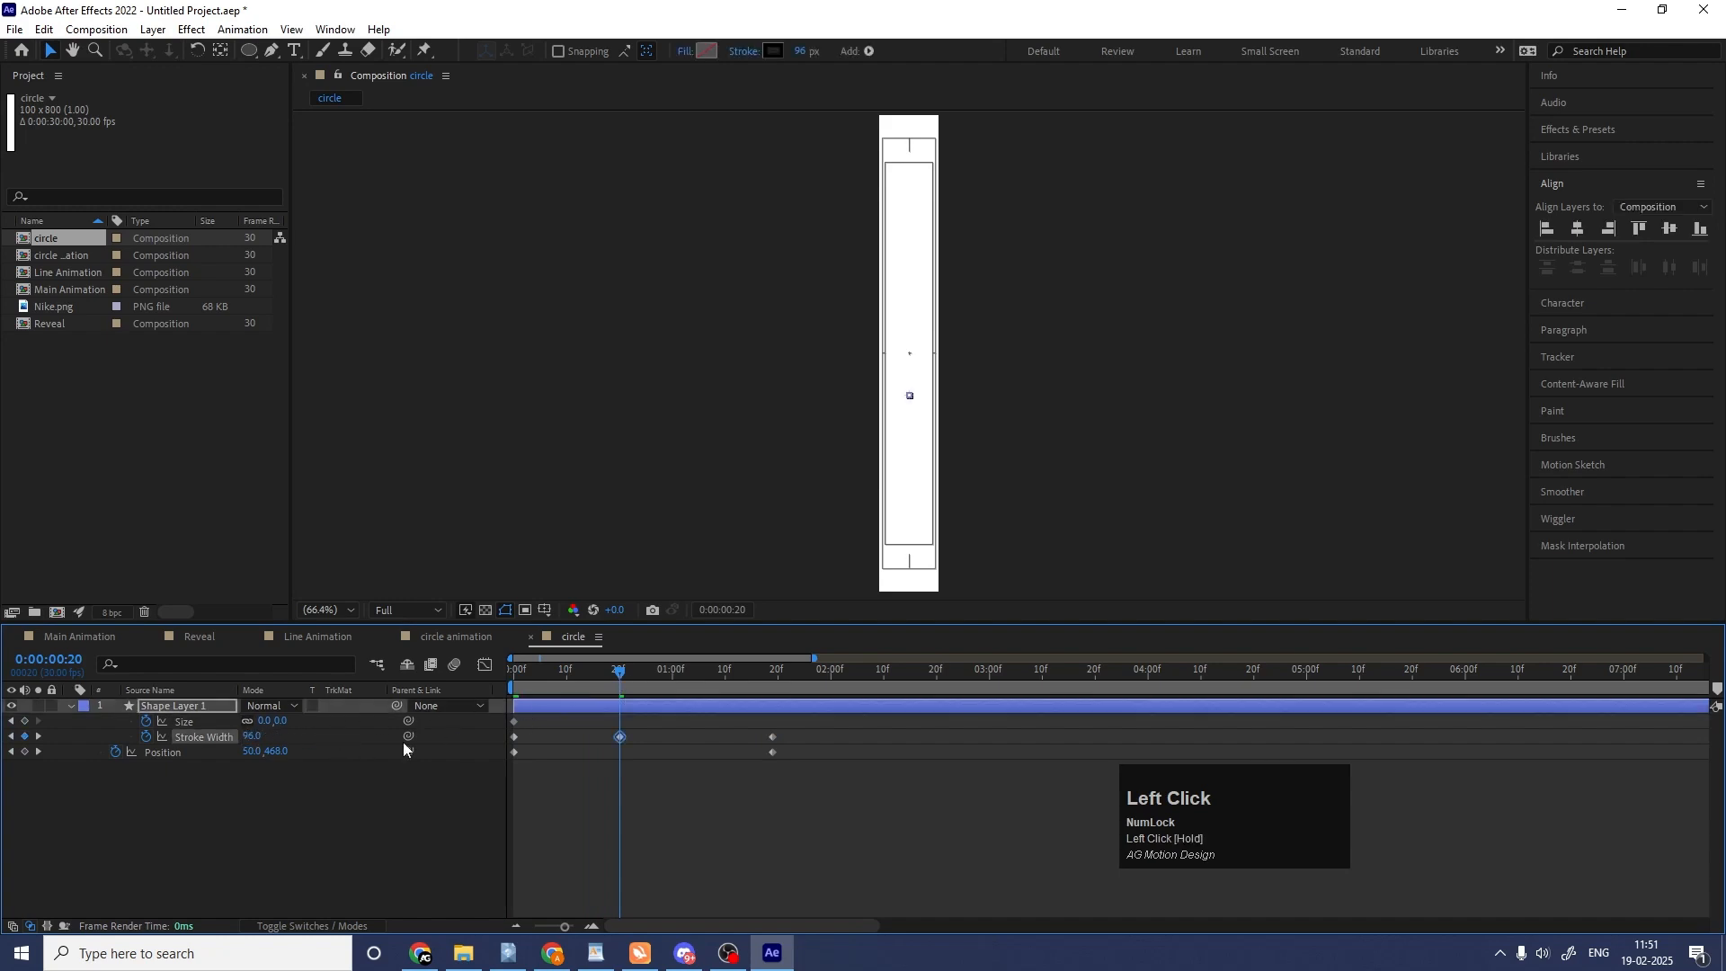
click(248, 736)
text(50)
key(Return)
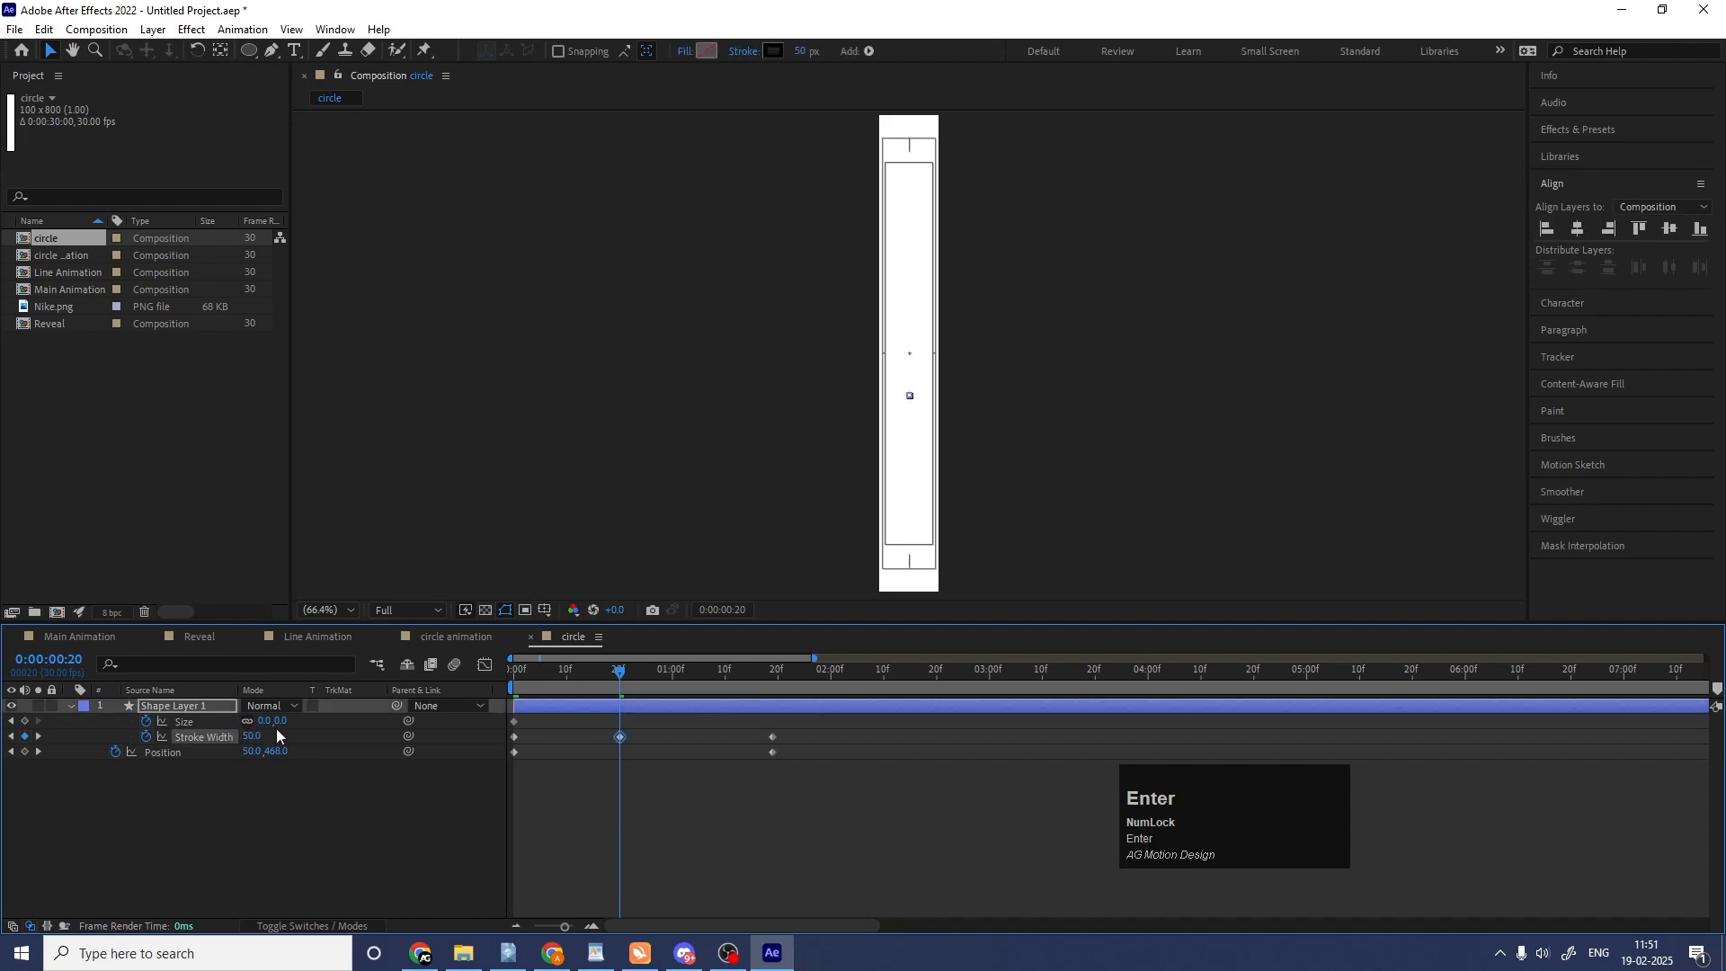
Set the ellipse Size to 79 at 0:00:01:19 and preview the rising circle animation.
drag(645, 688, 772, 702)
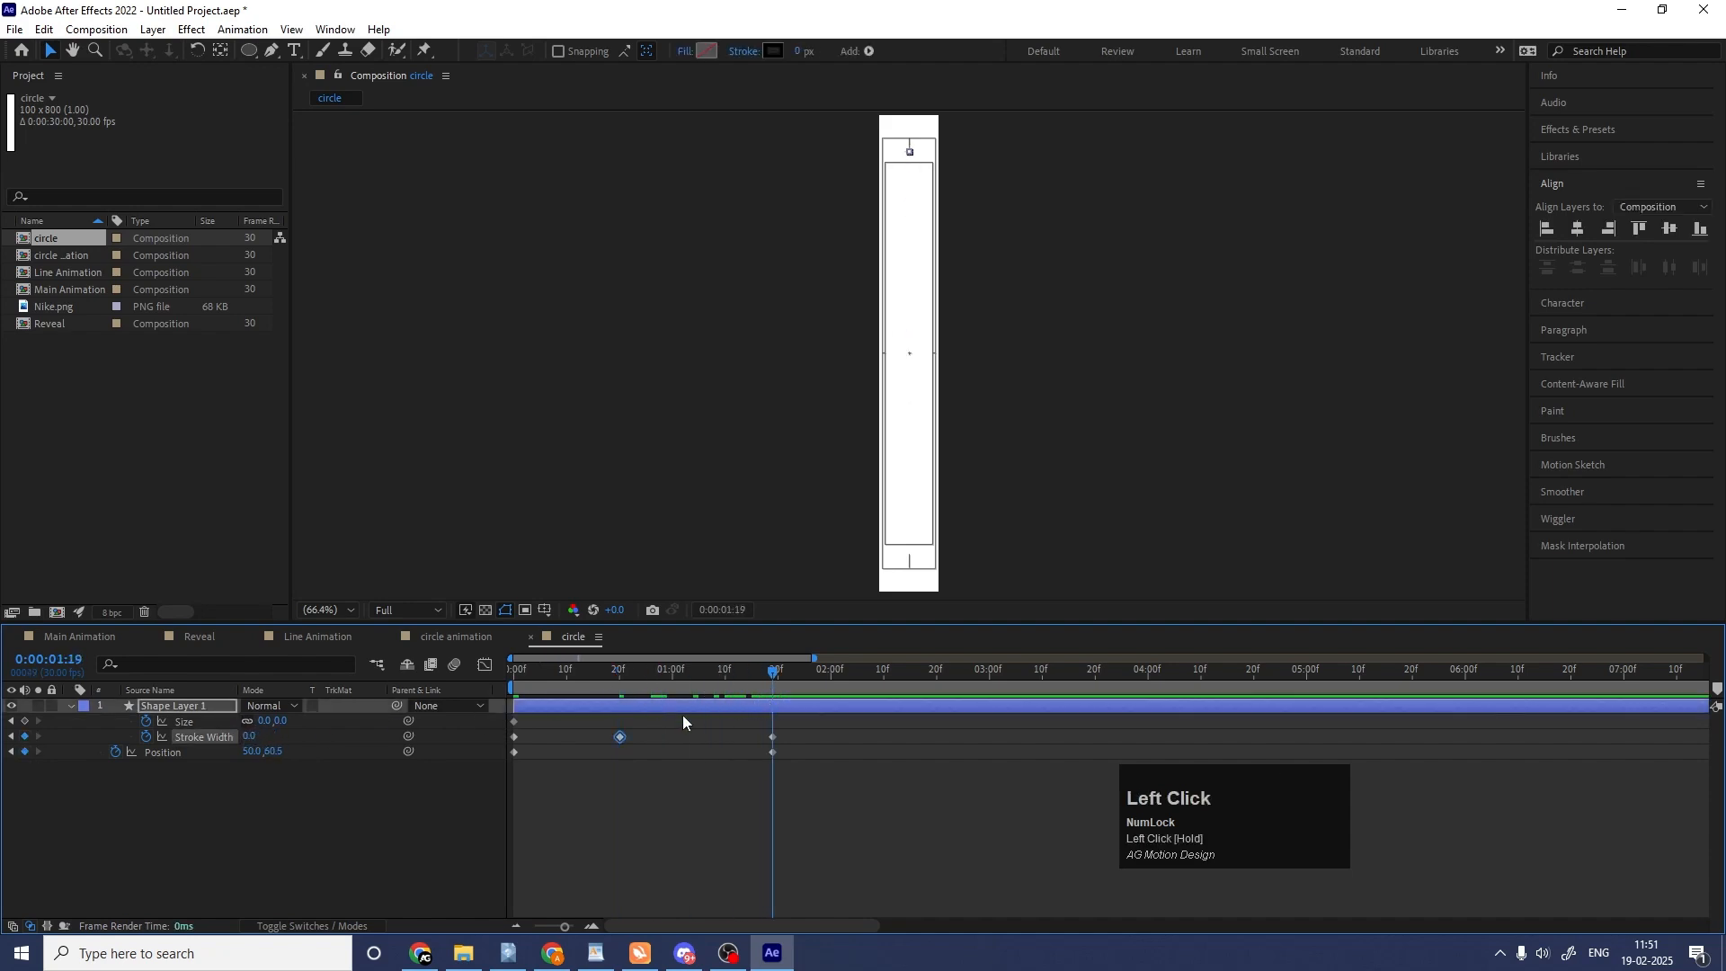
drag(264, 722, 321, 706)
key(space)
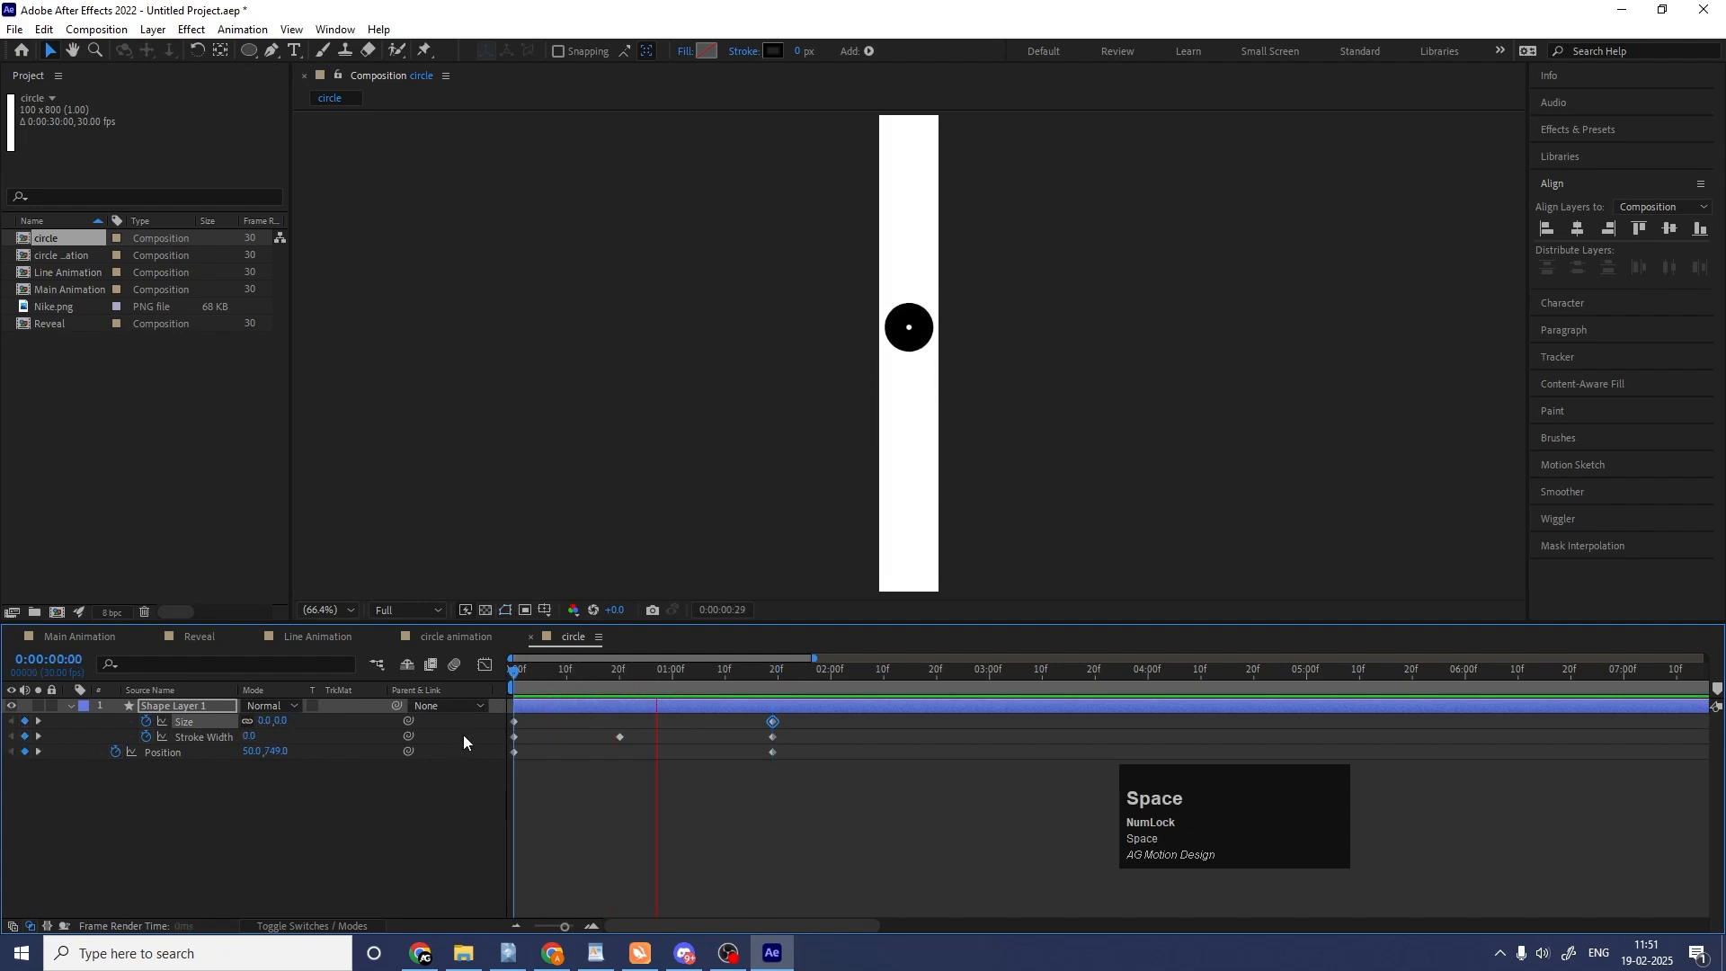
key(space)
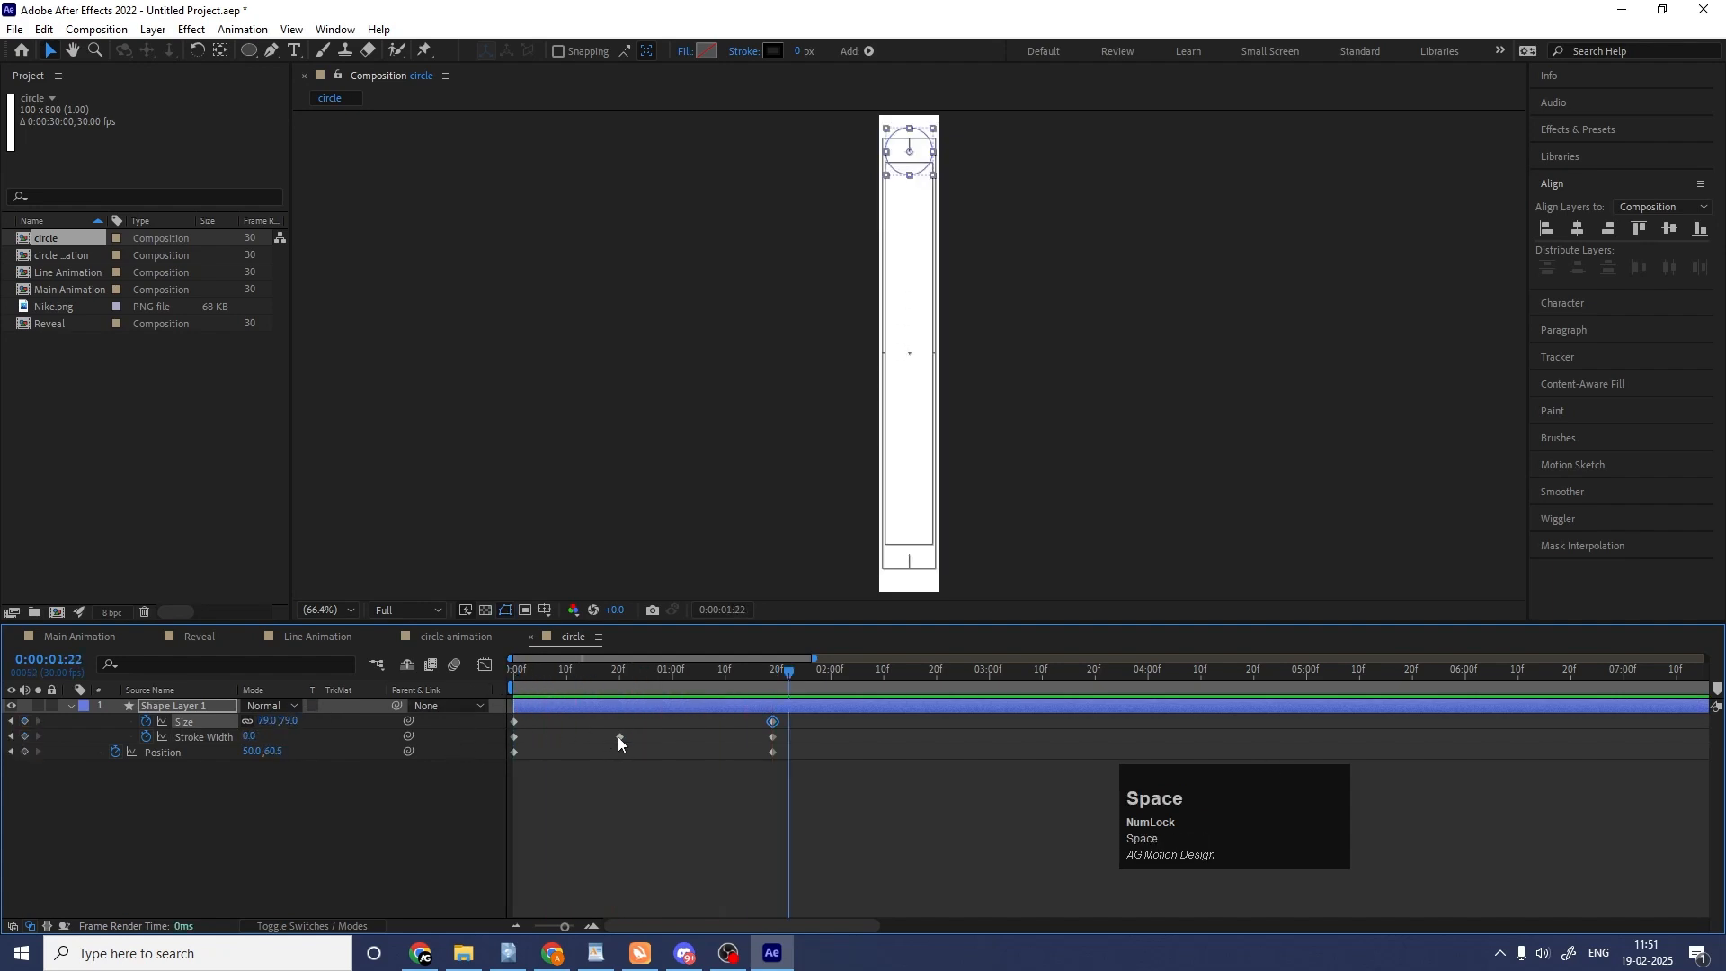
Shift the middle Stroke Width keyframe to 0:00:00:19 and set its value to 20.
mouse_move(620, 737)
mouse_down()
mouse_move(587, 733)
mouse_move(615, 736)
mouse_up()
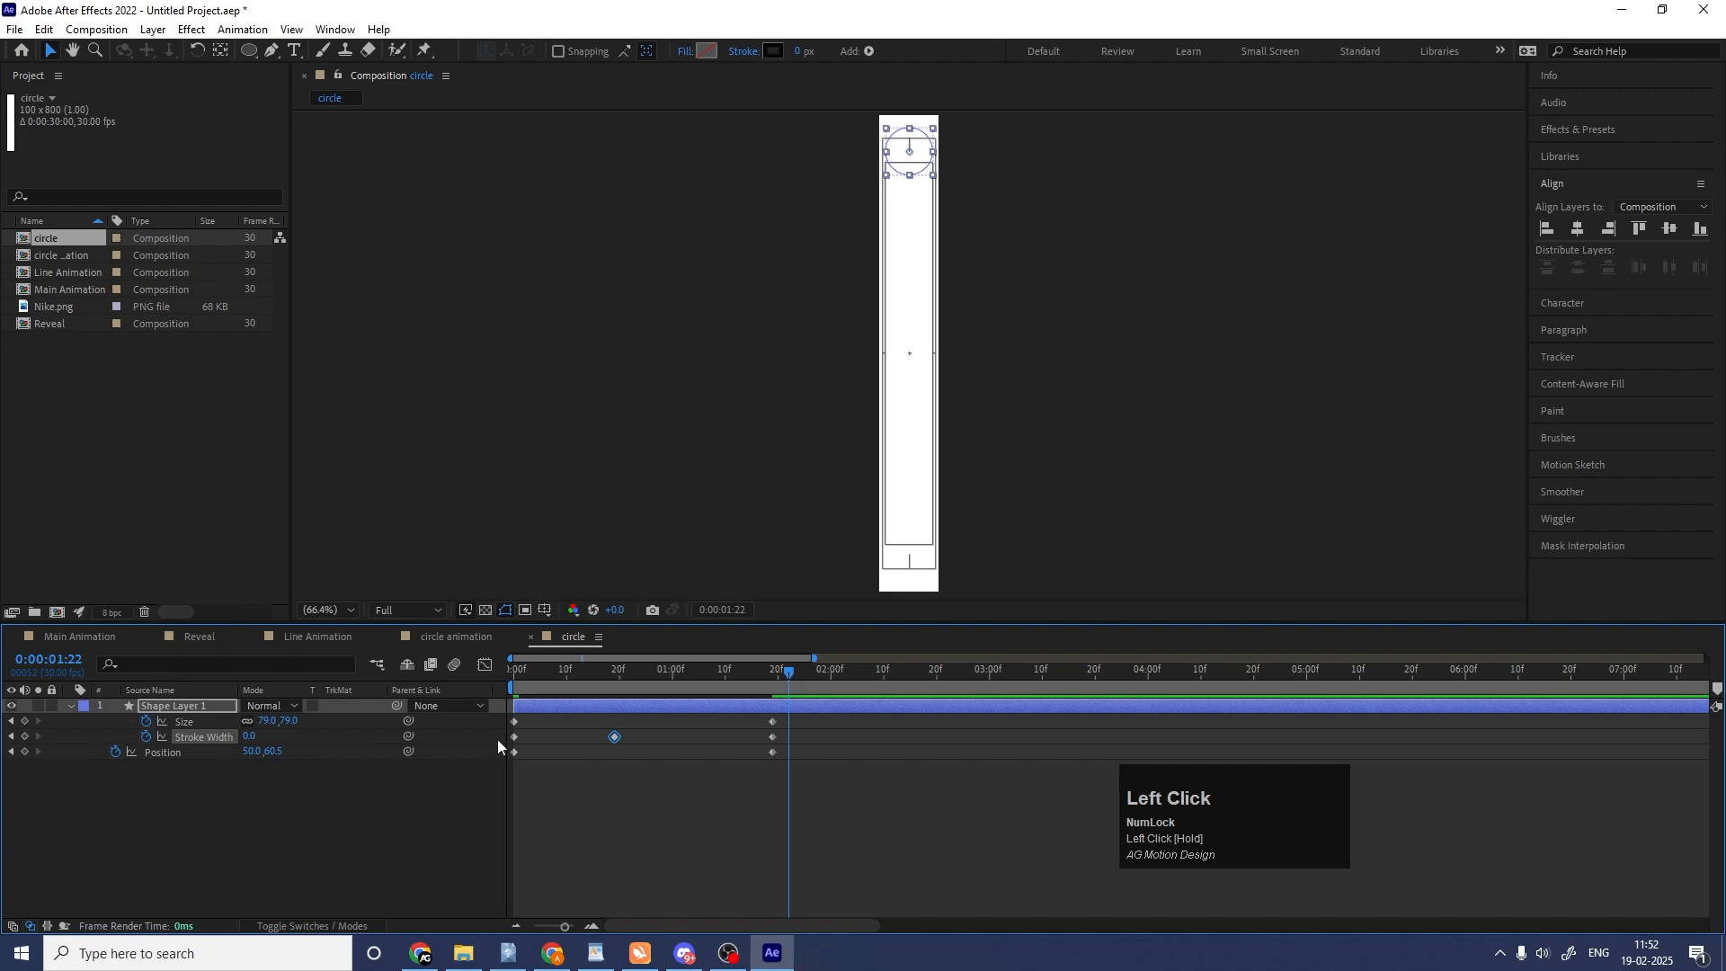
key(j)
key(j)
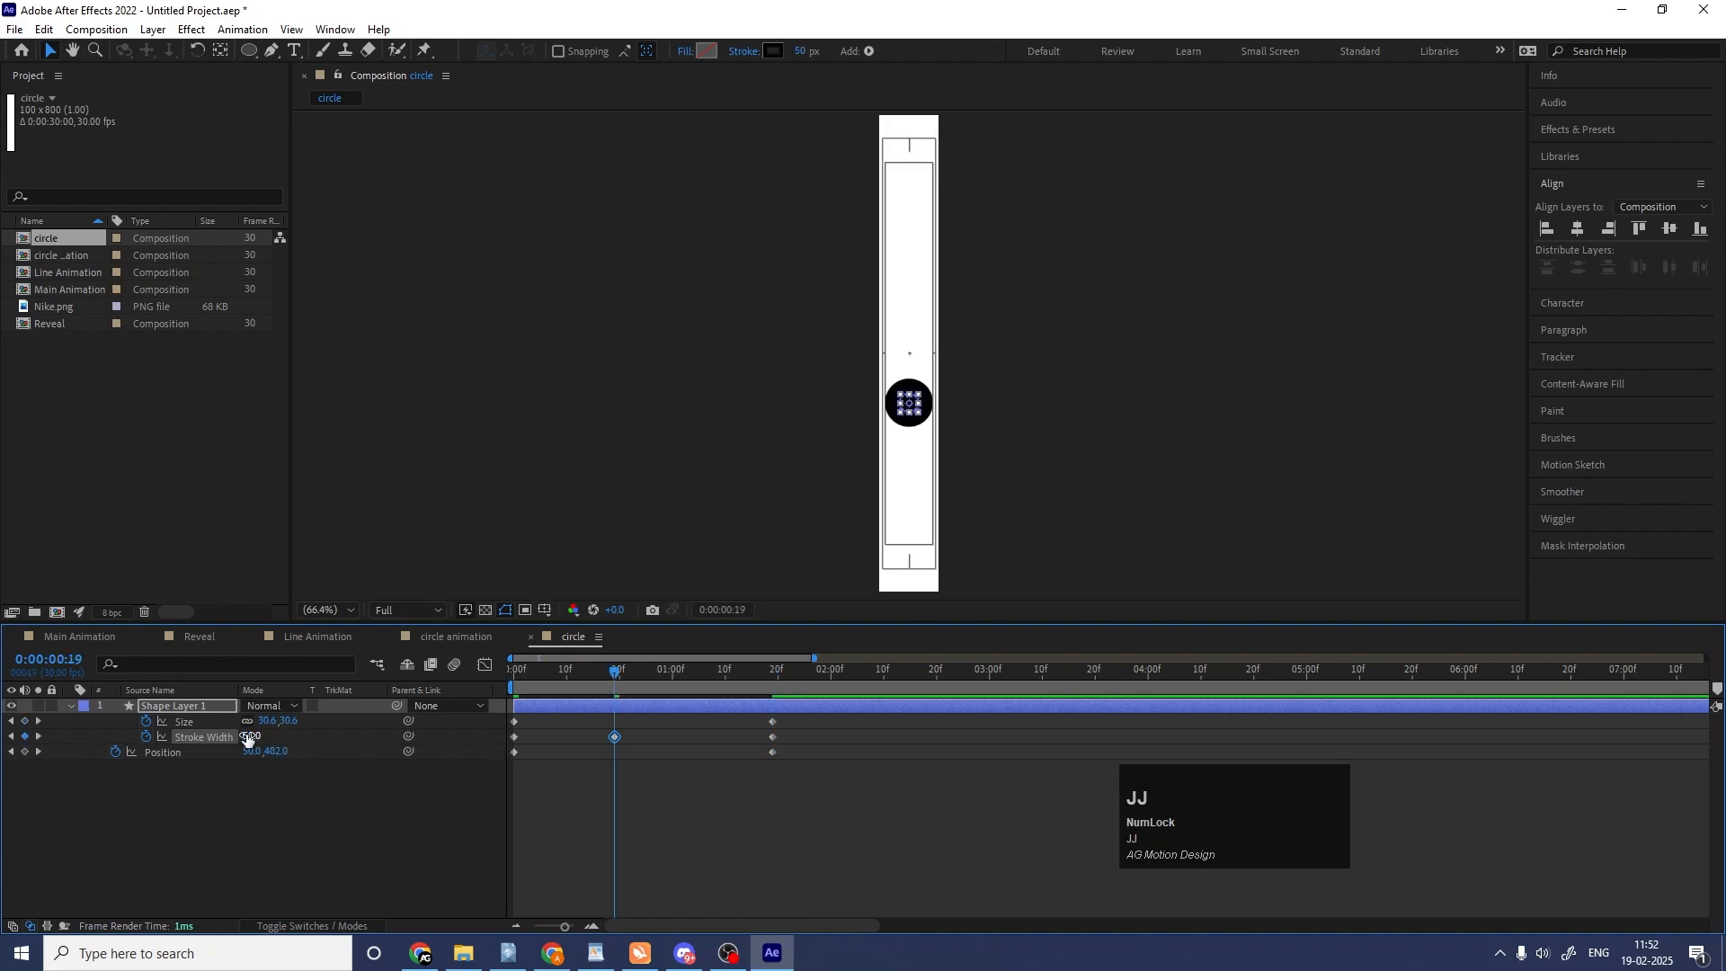
click(248, 737)
key(Return)
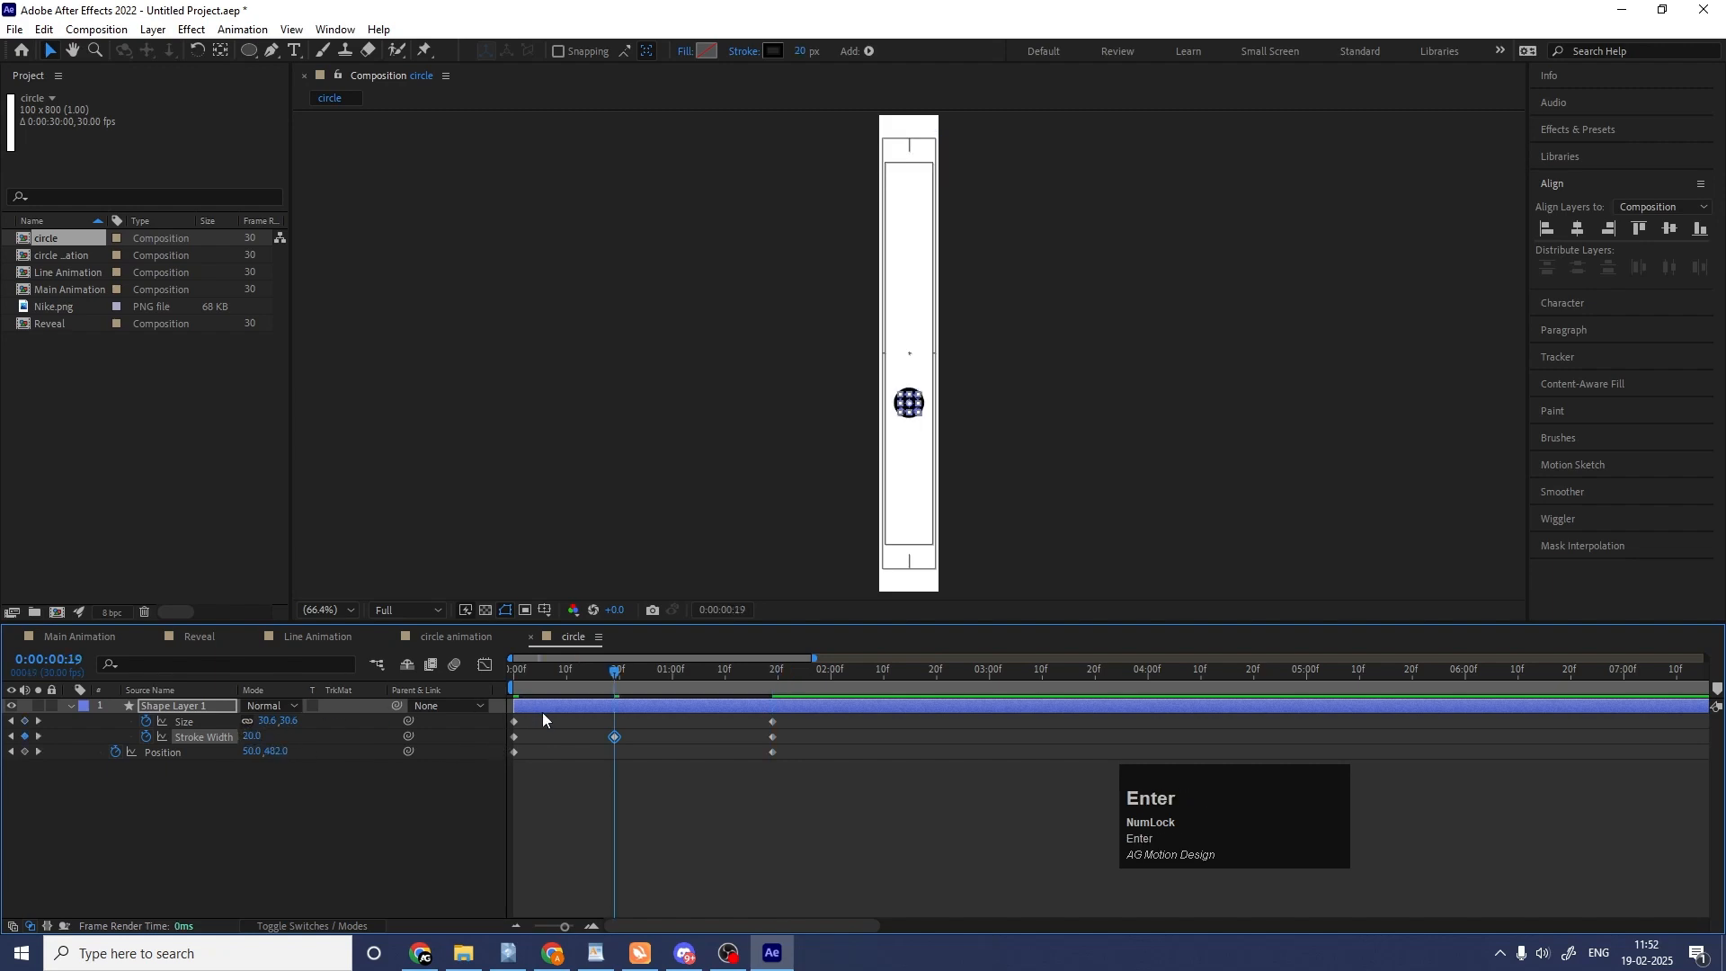
Preview the circle animation, replaying it from the start of the composition to check the thinner stroke.
key(space)
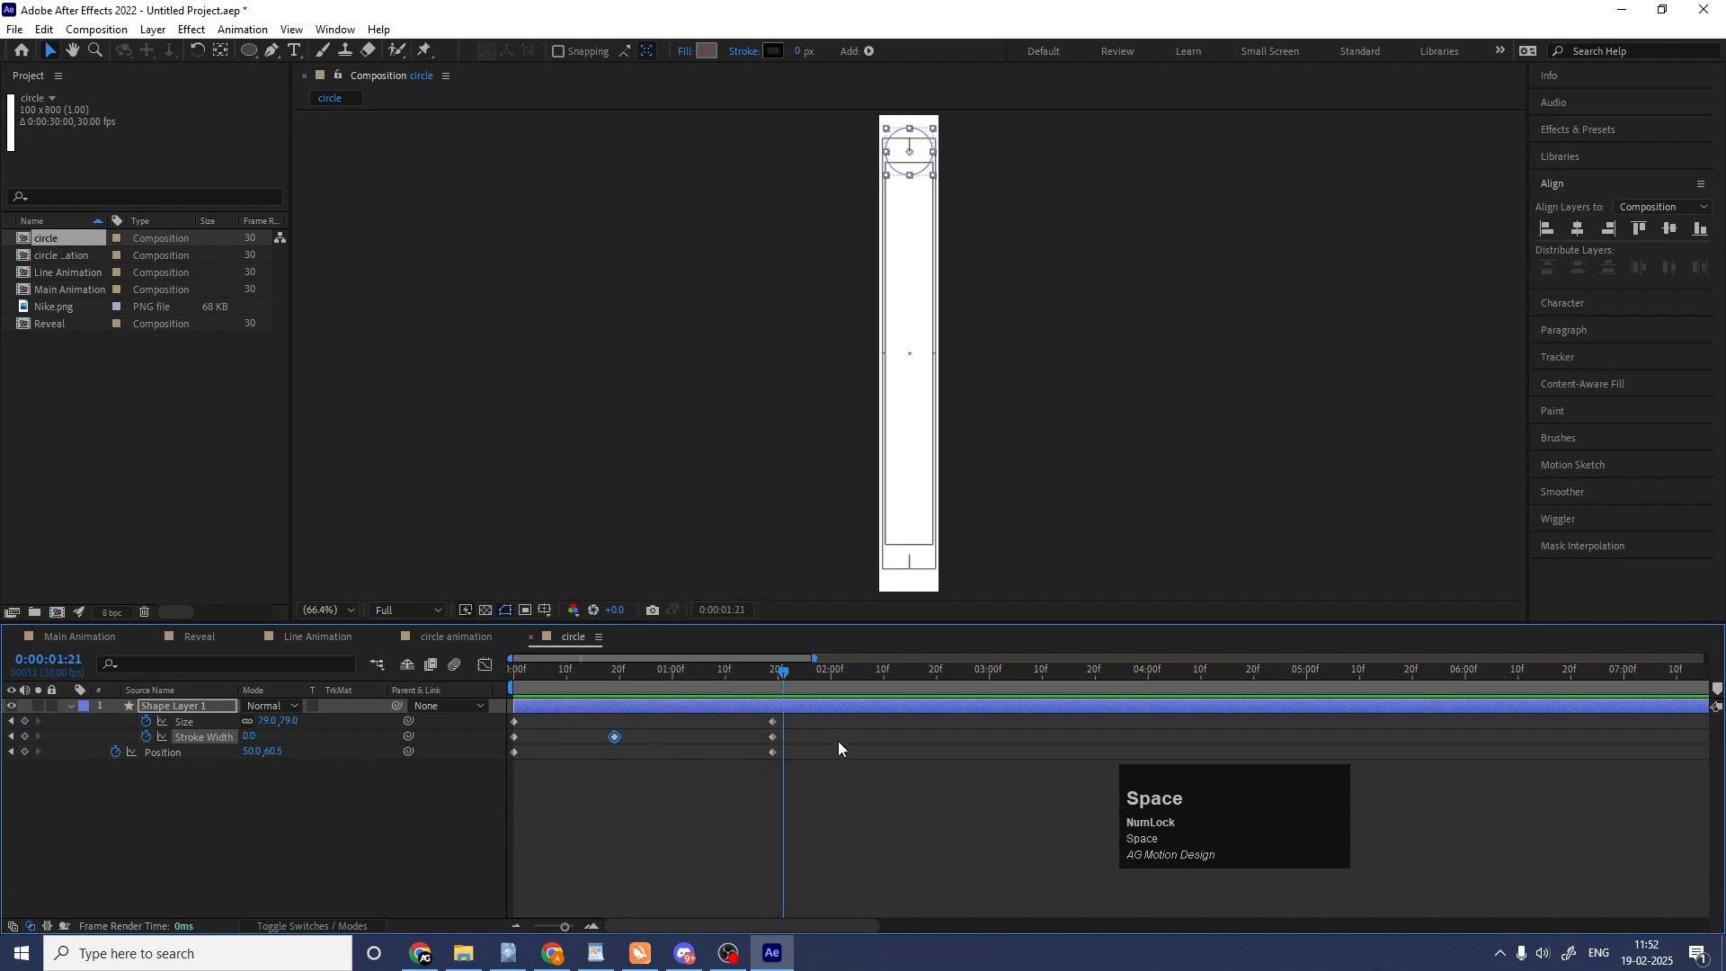
click(514, 687)
key(space)
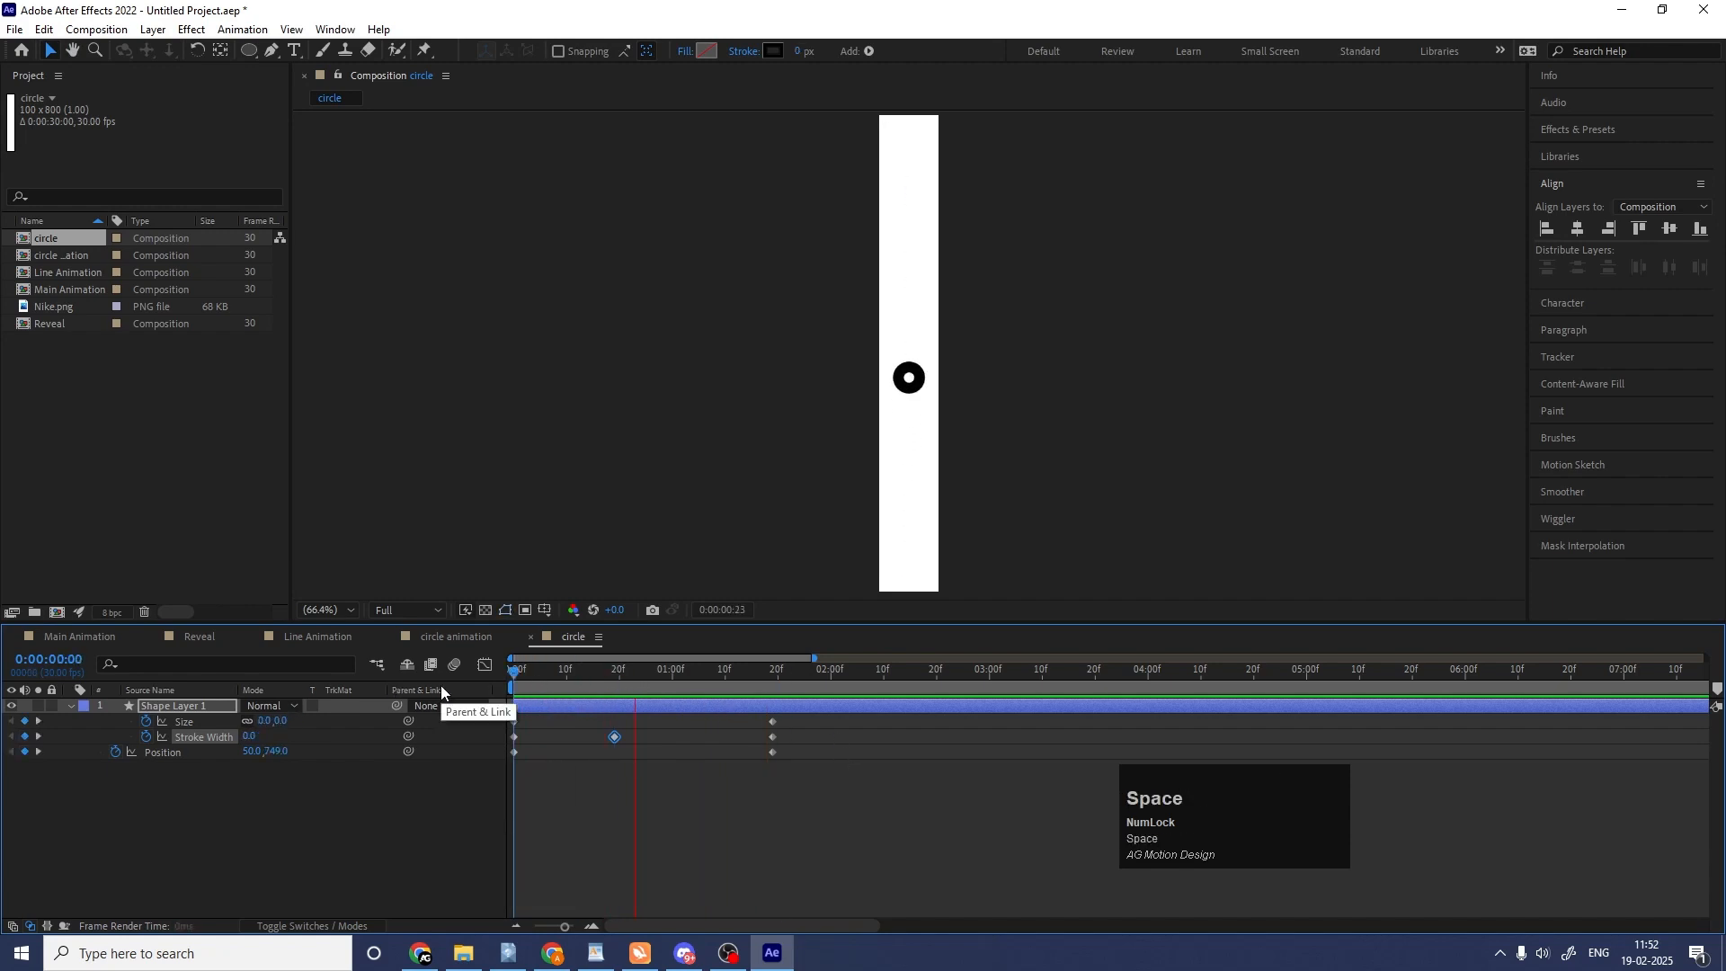
Reveal the ring layer's animated properties and apply Easy Ease to its Size and Position keyframes.
click(347, 820)
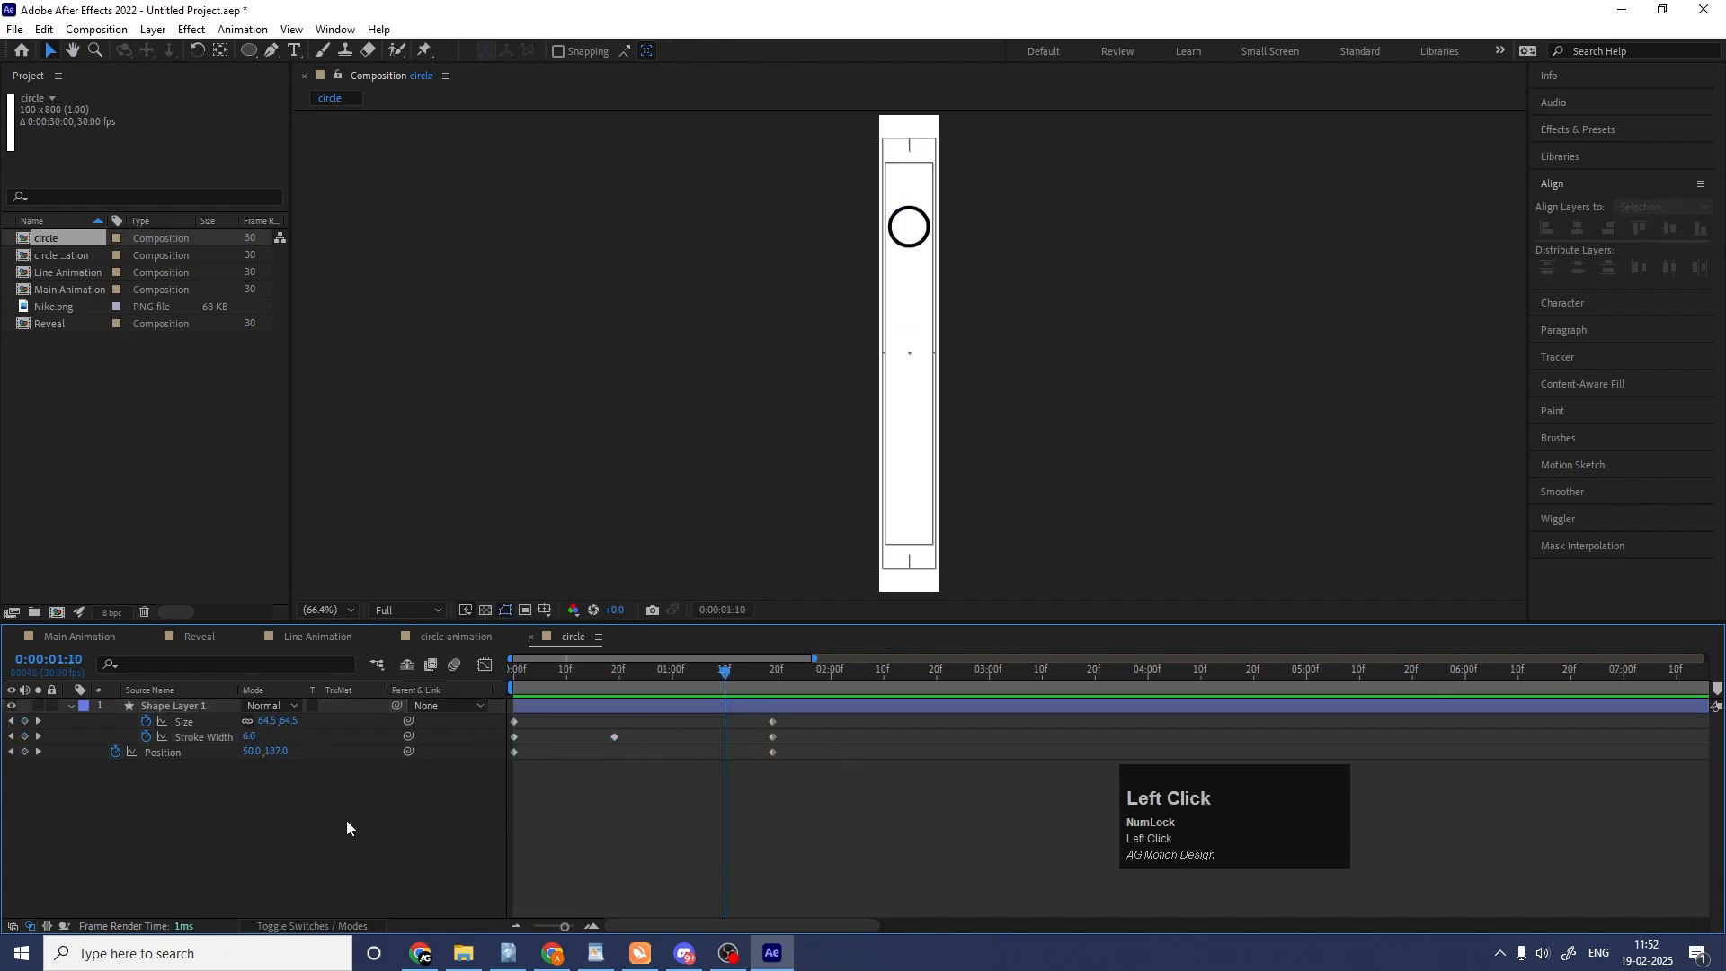
key(p)
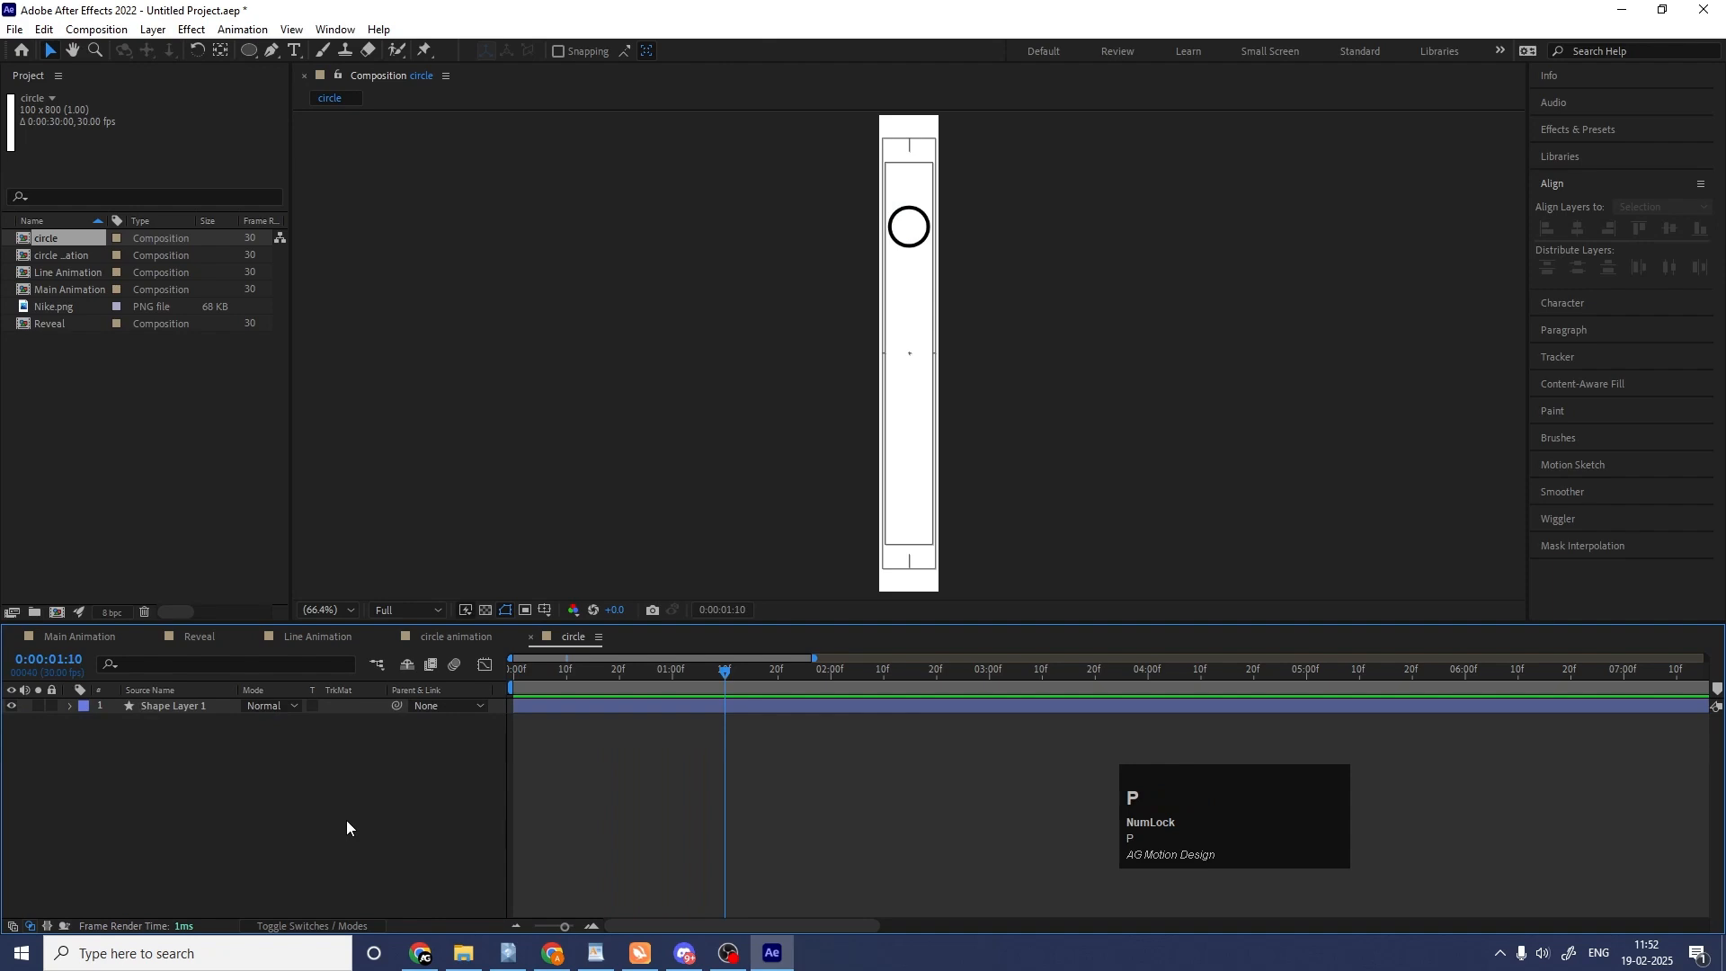
key(p)
click(74, 707)
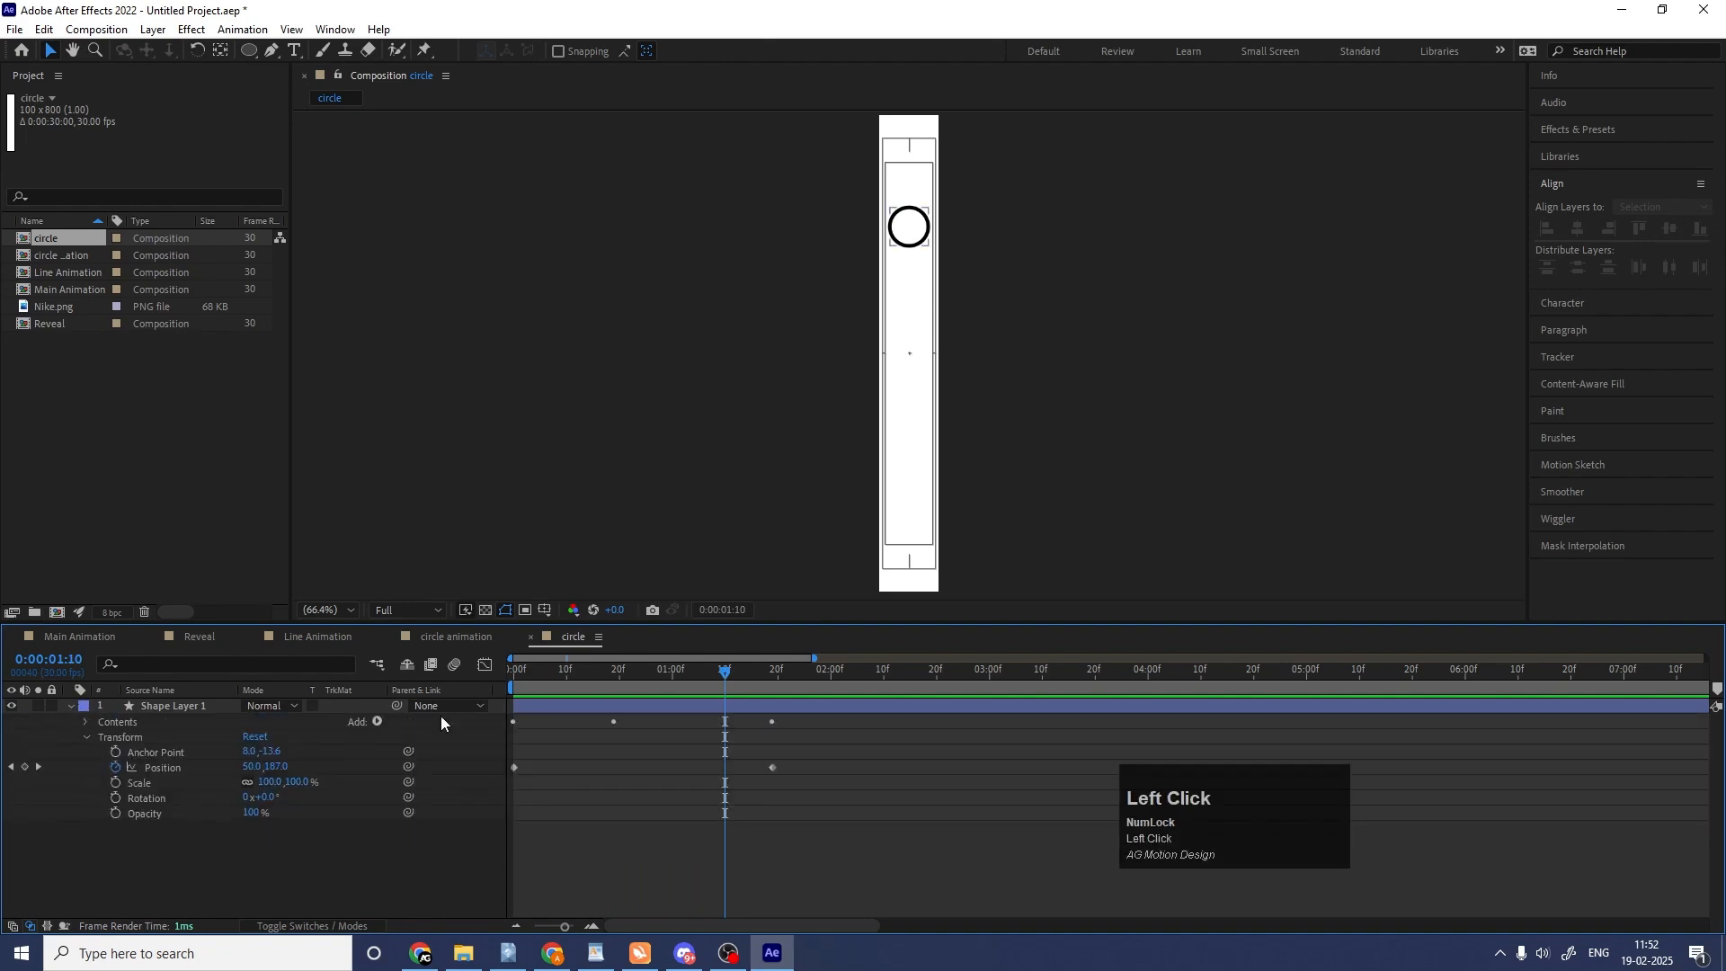
key(u)
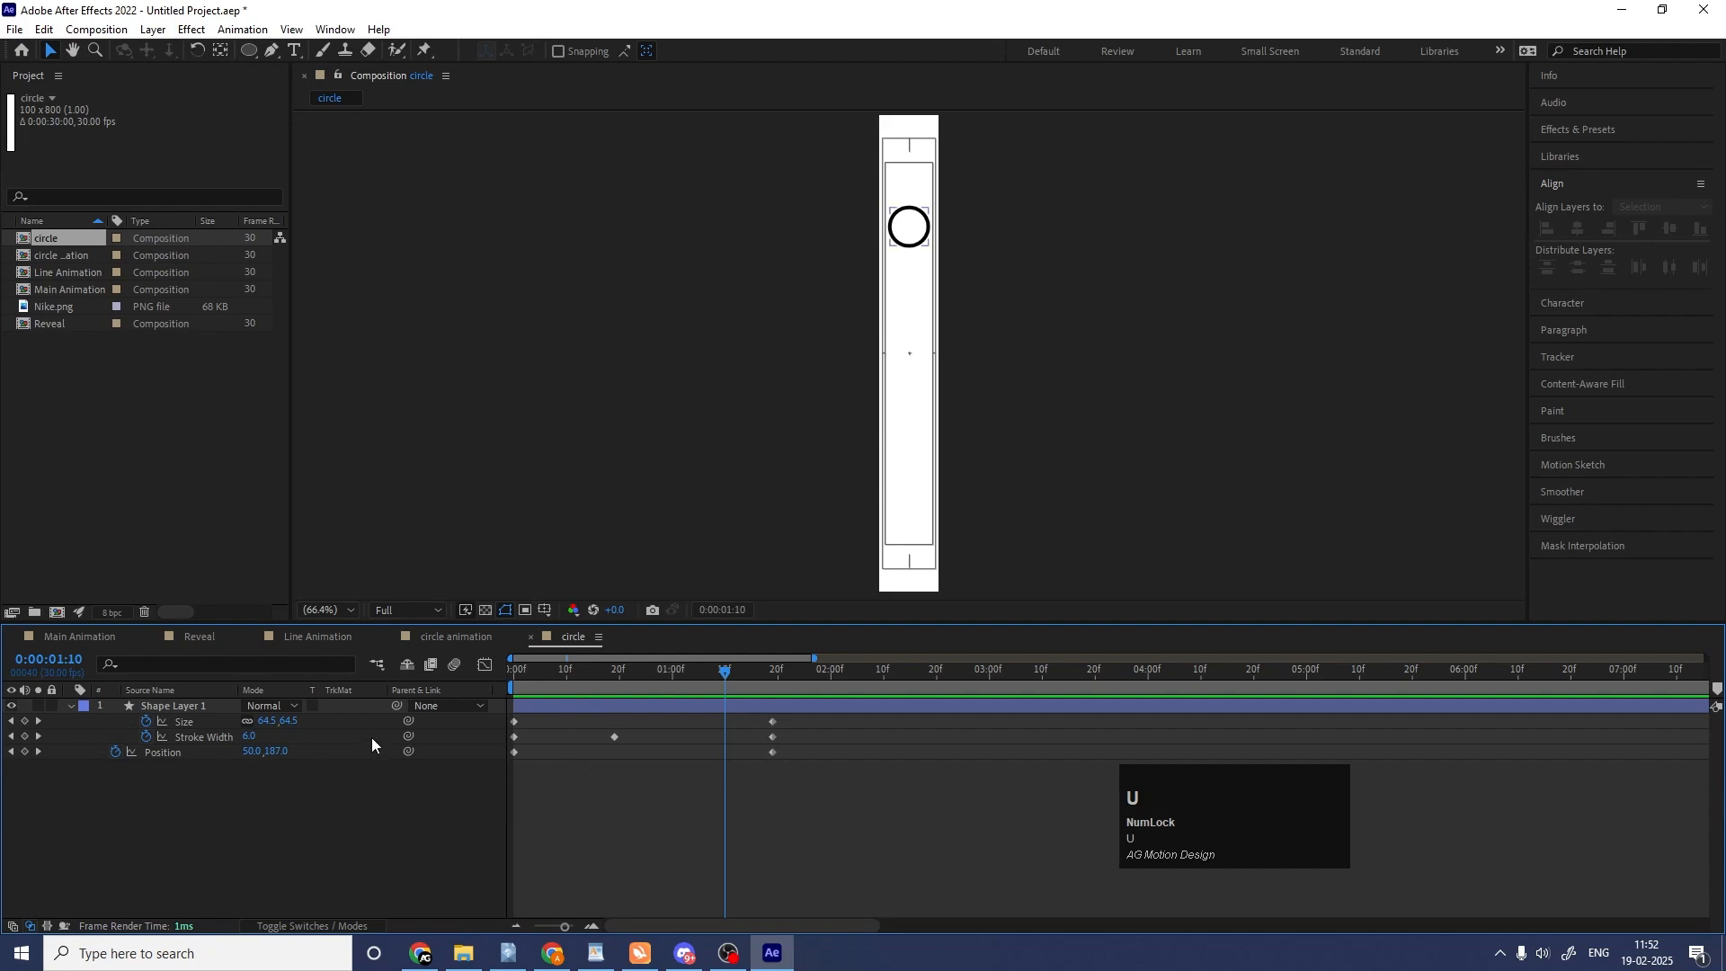
click(188, 752)
shift+click(198, 721)
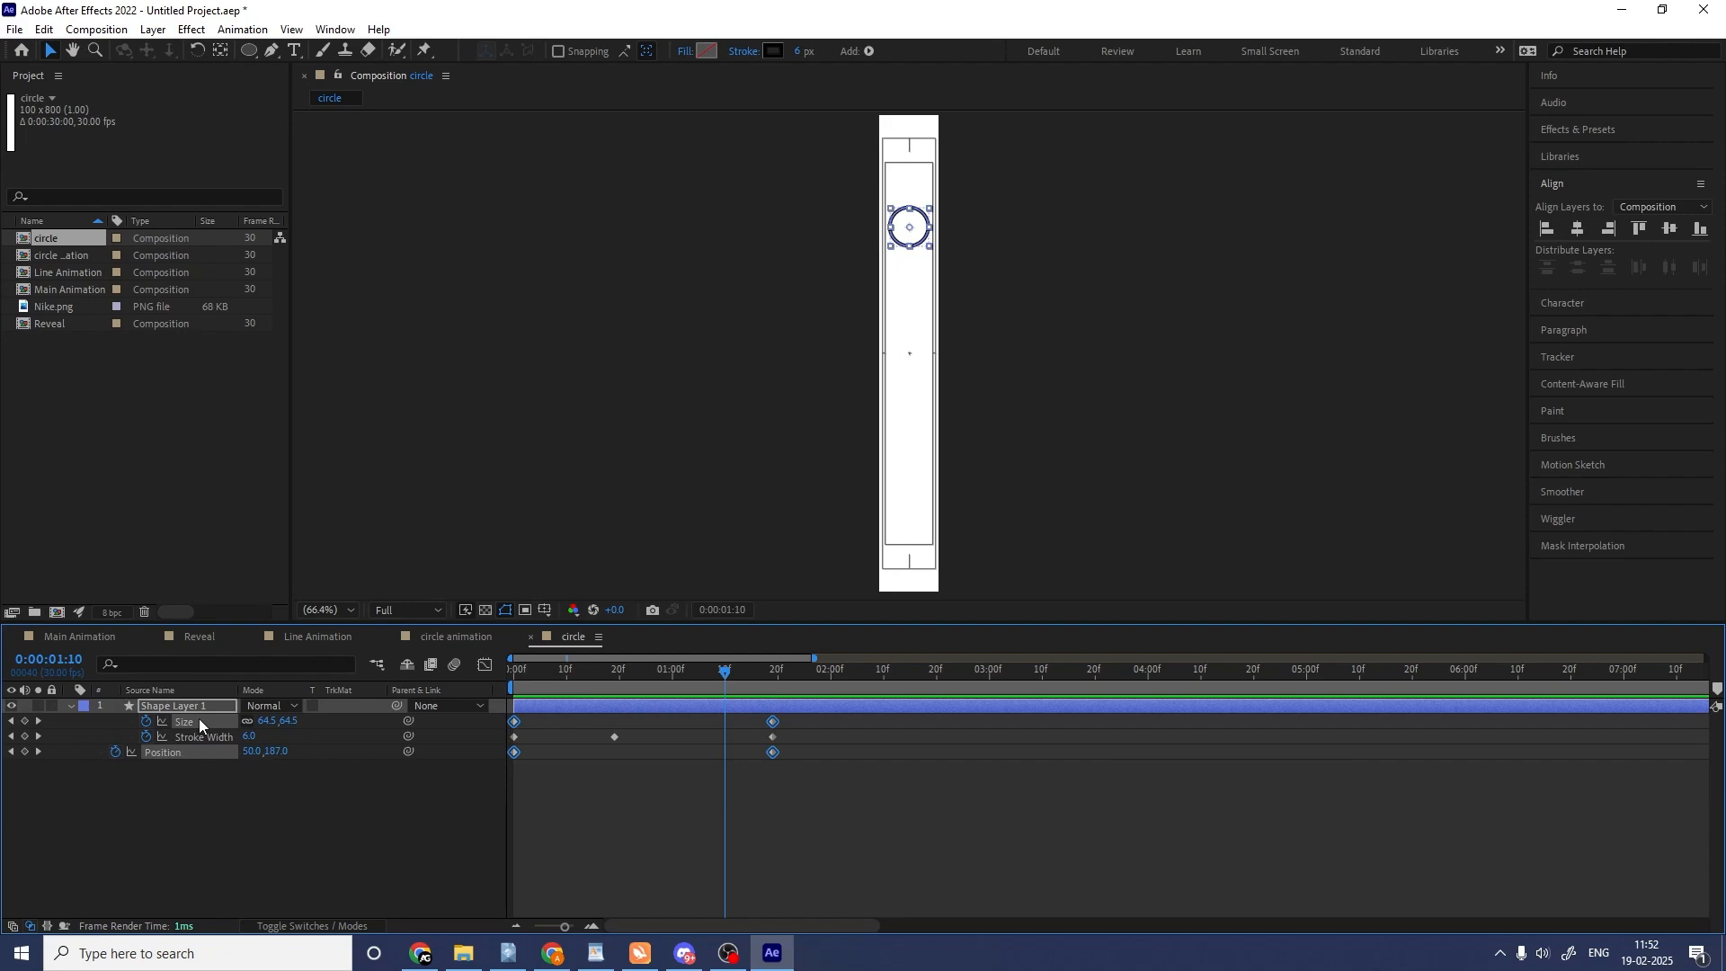
key(F9)
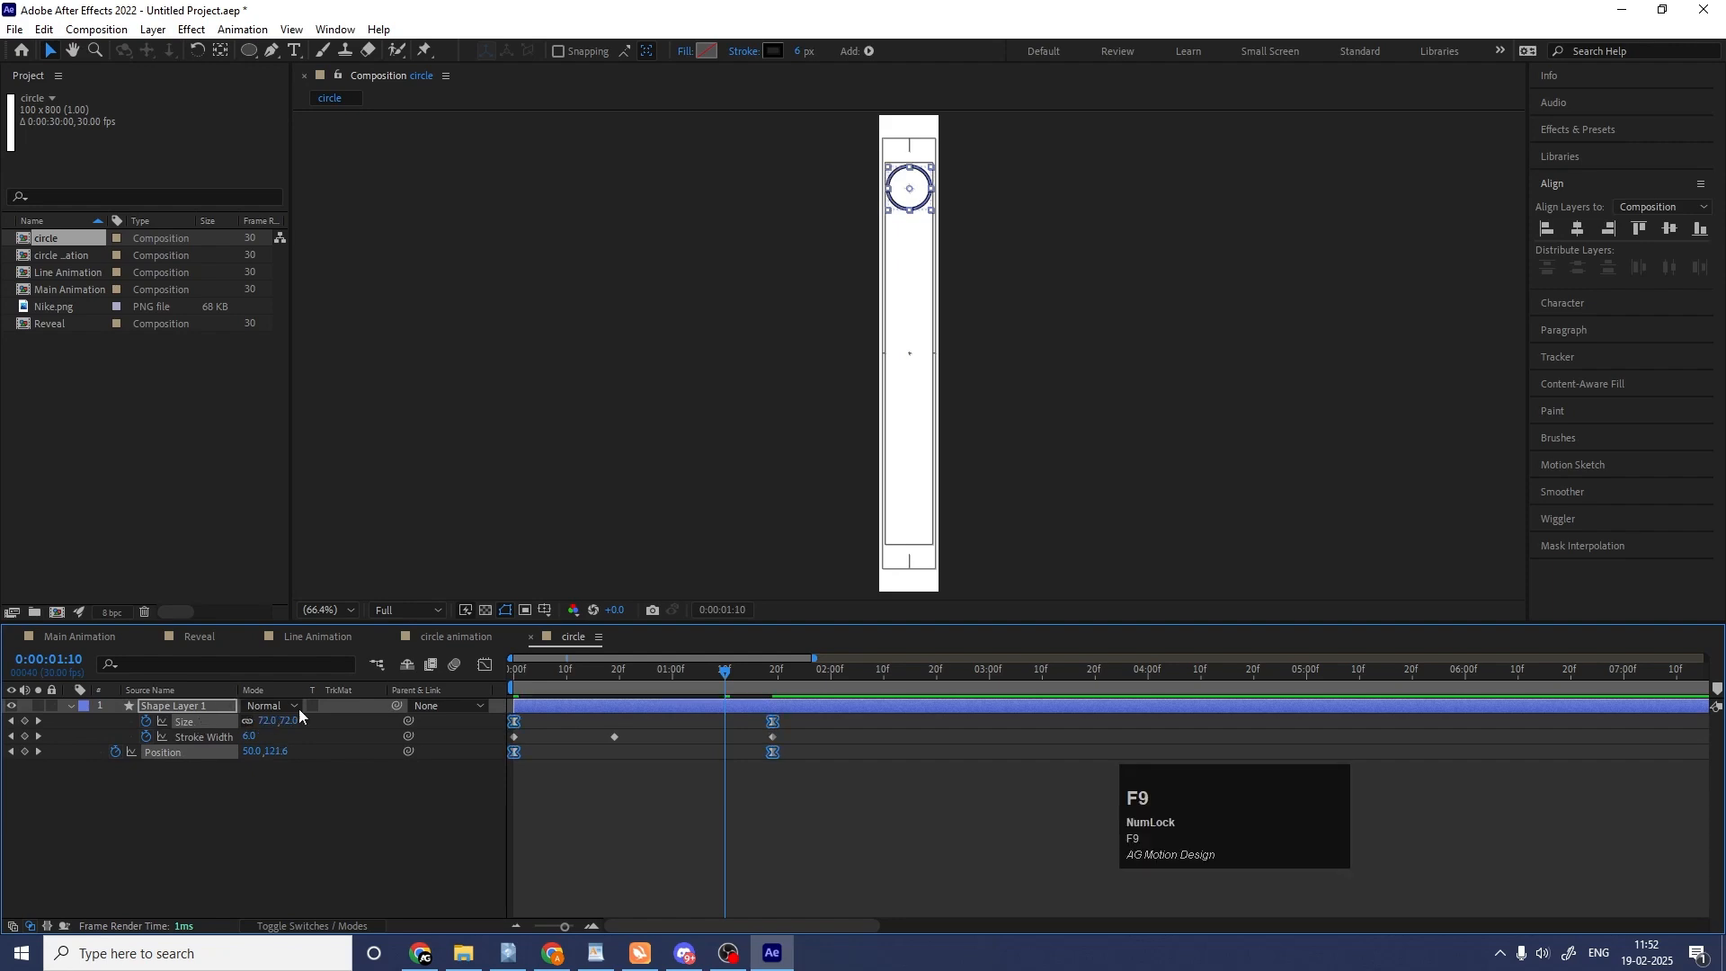
Reshape the Size and Position speed curves to peak early and slow gradually towards the end, and preview the motion.
click(483, 665)
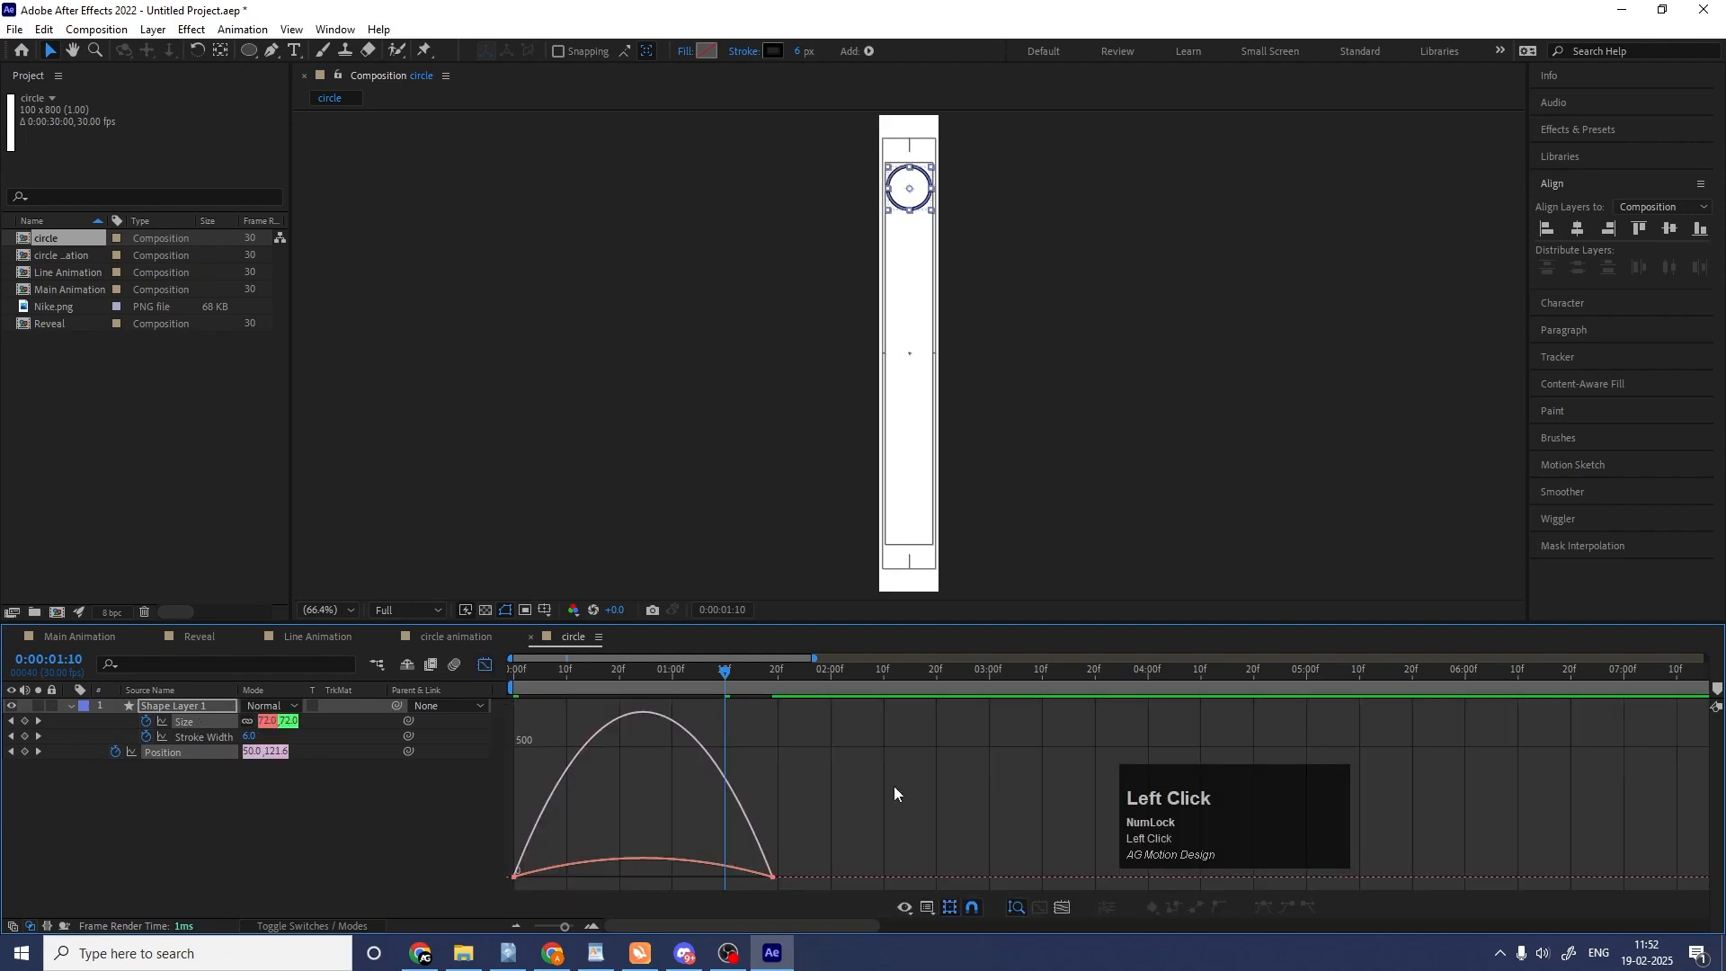
drag(894, 786, 522, 886)
right_click(811, 787)
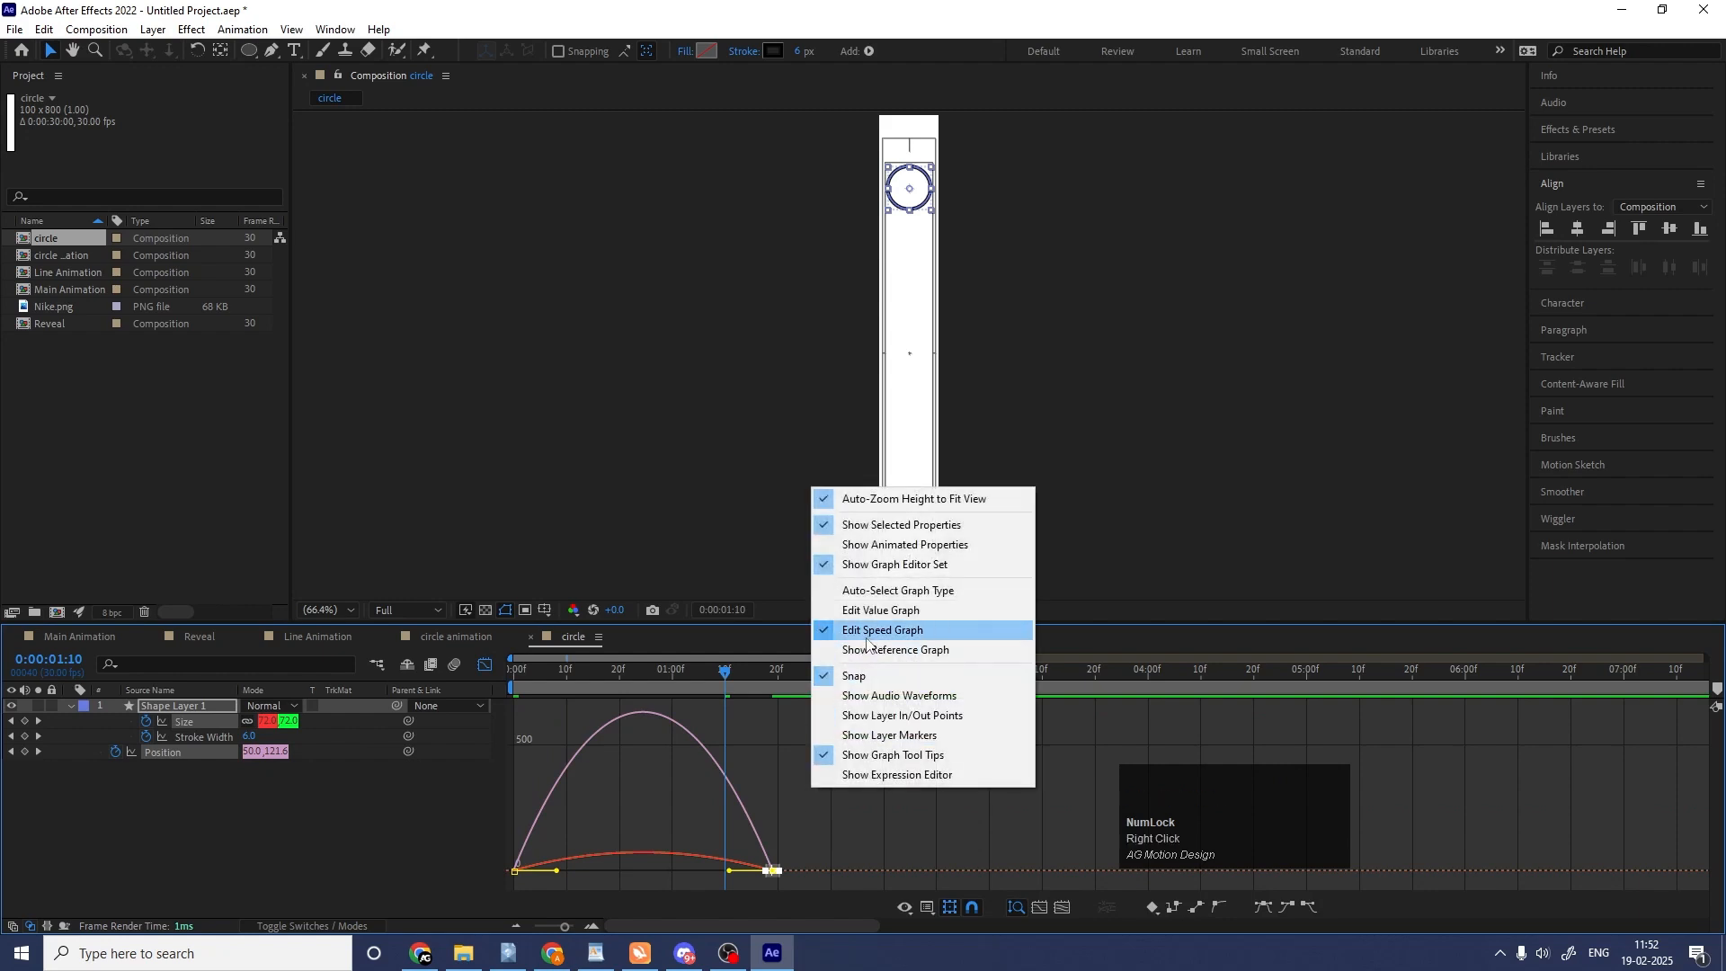
click(814, 859)
drag(813, 851, 532, 822)
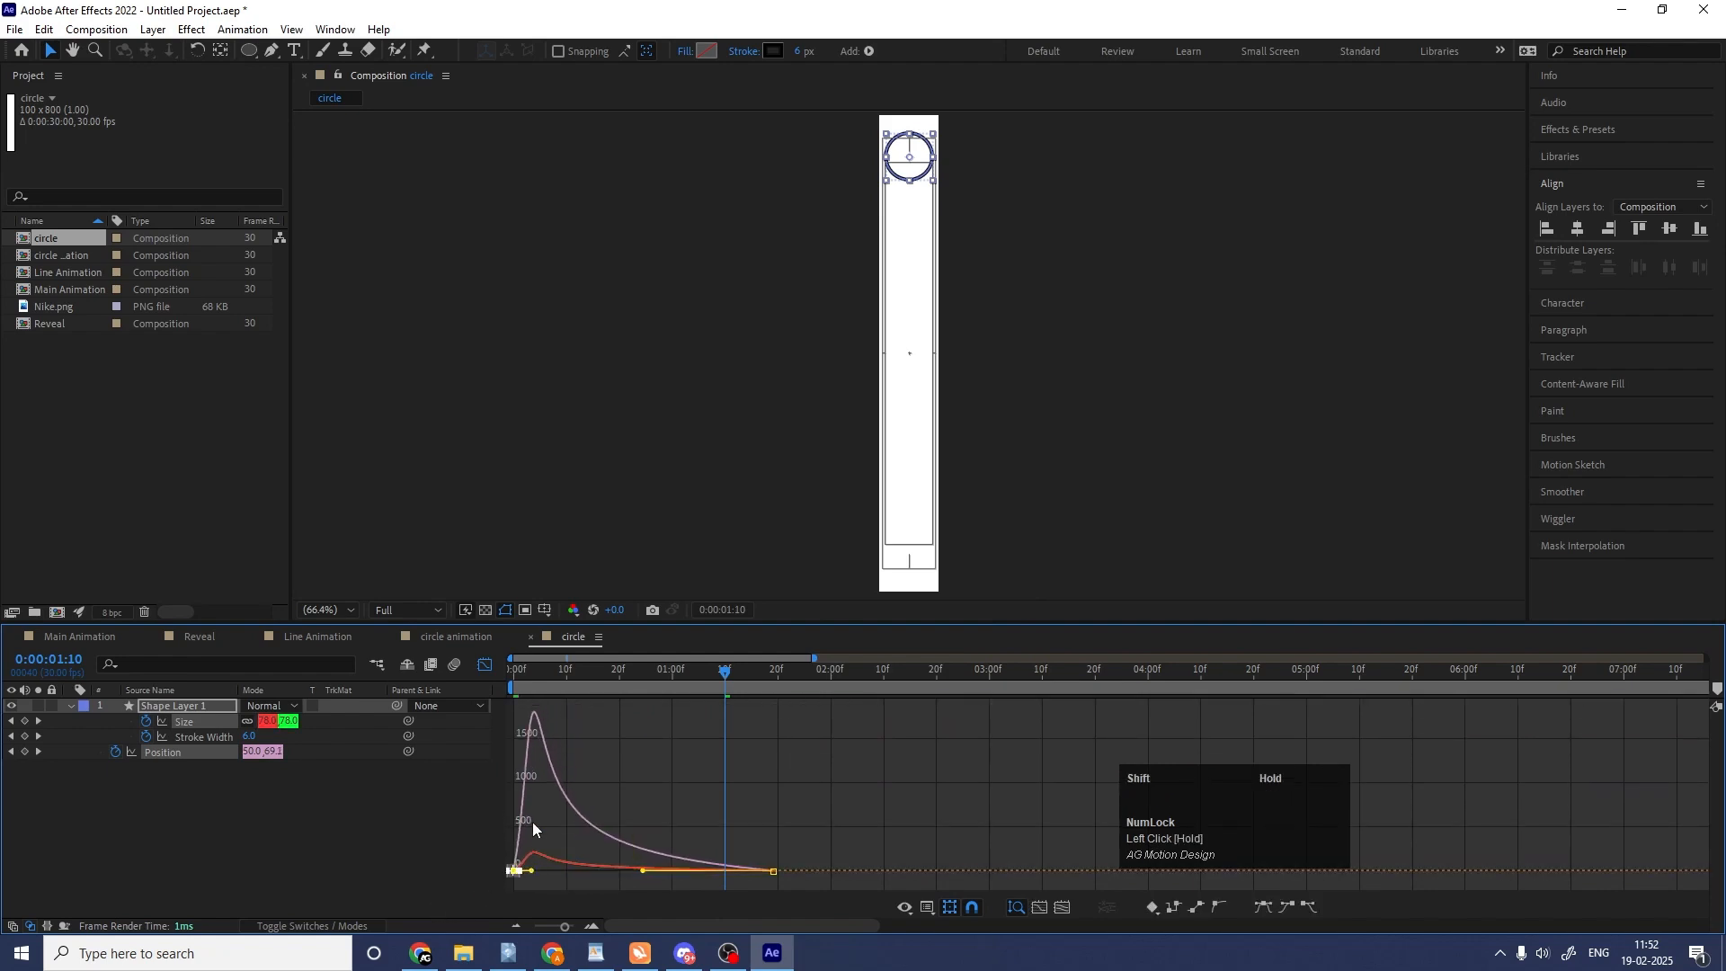
key(space)
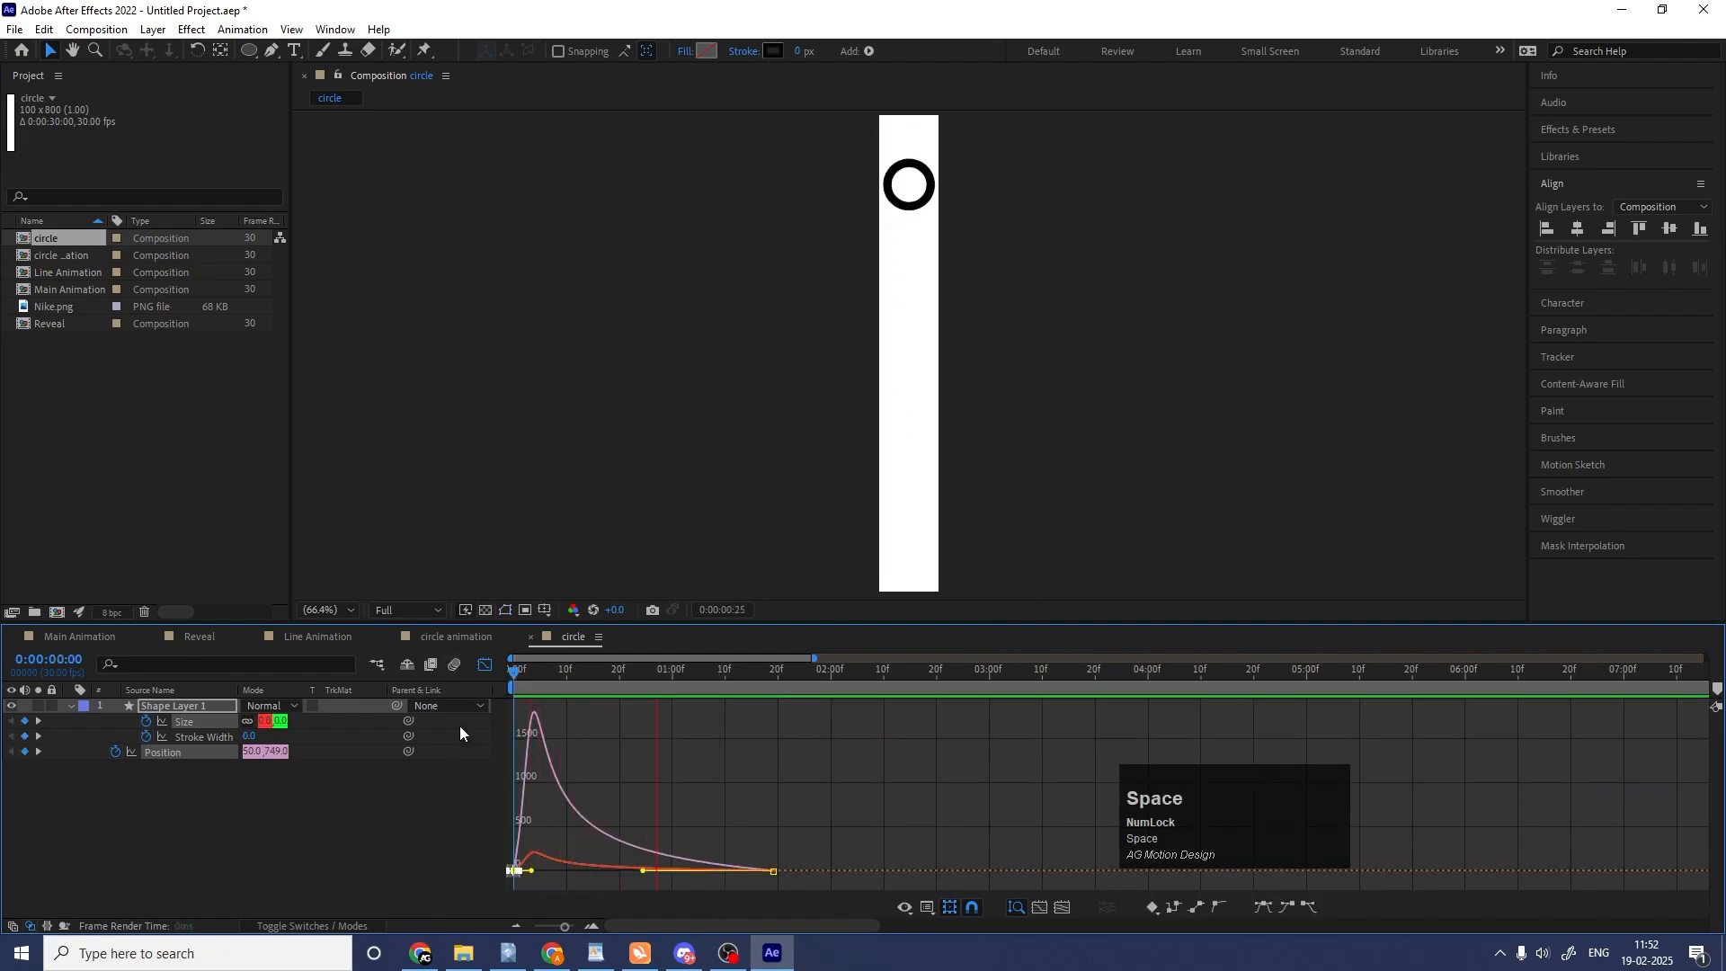
key(space)
Move the middle Stroke Width keyframe earlier to about 0:00:00:09 and preview the ring animation.
click(484, 665)
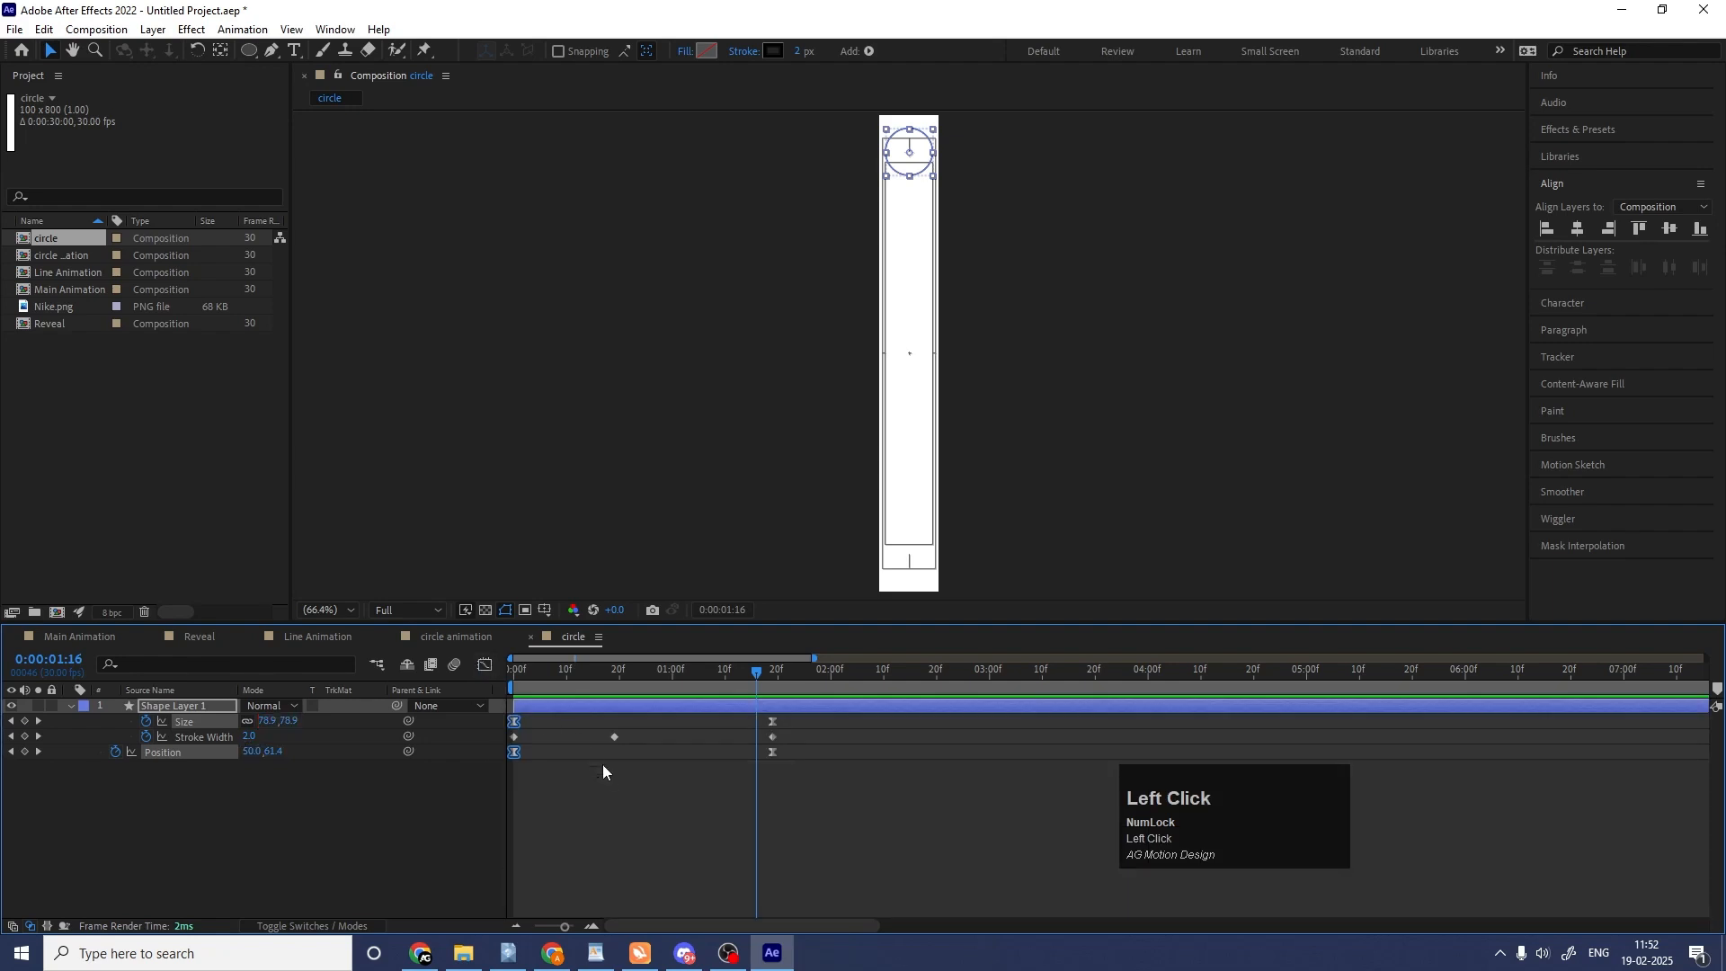
drag(613, 739, 563, 736)
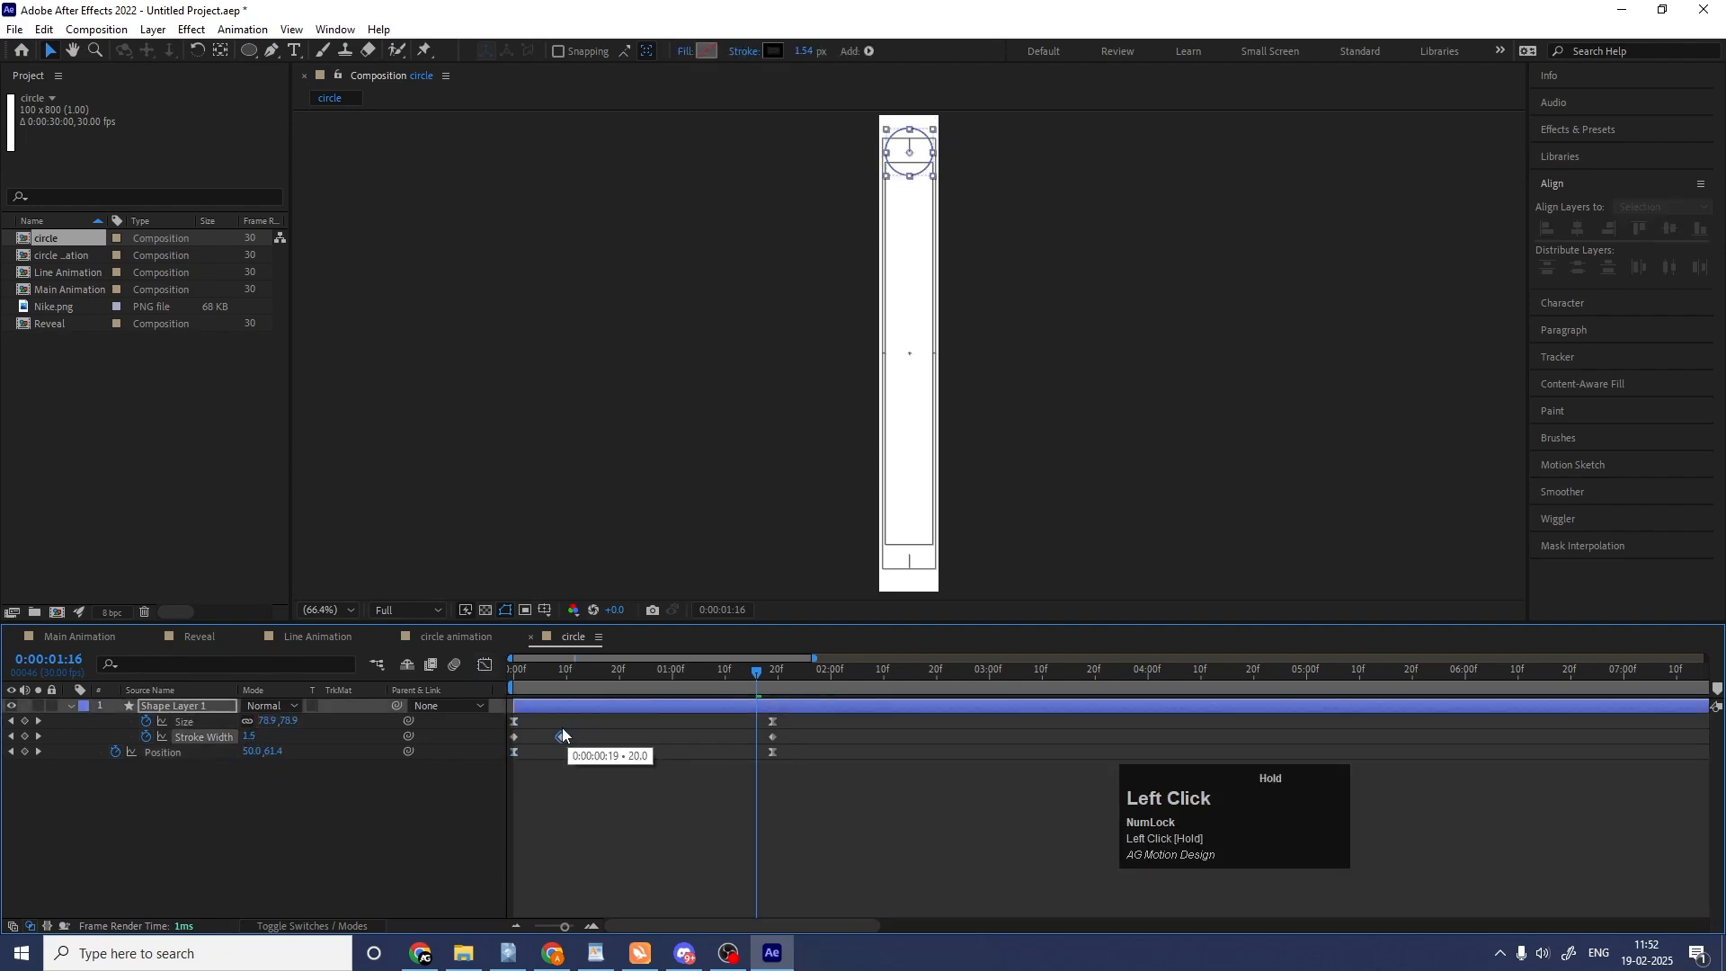
key(space)
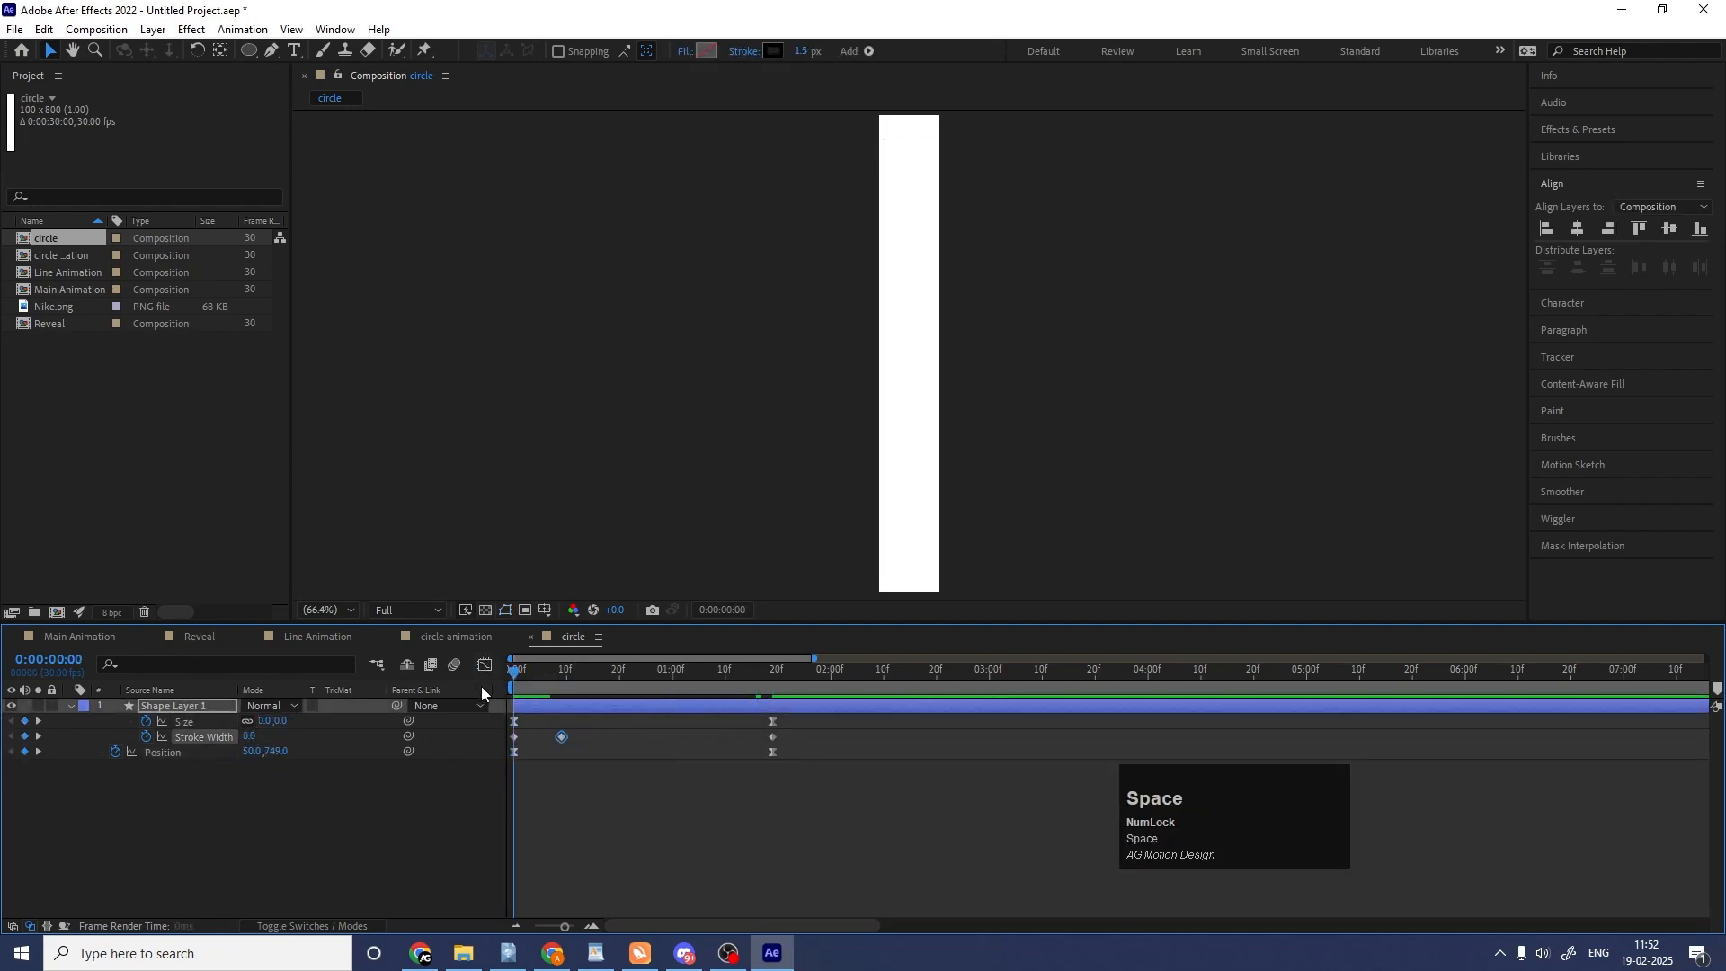
key(space)
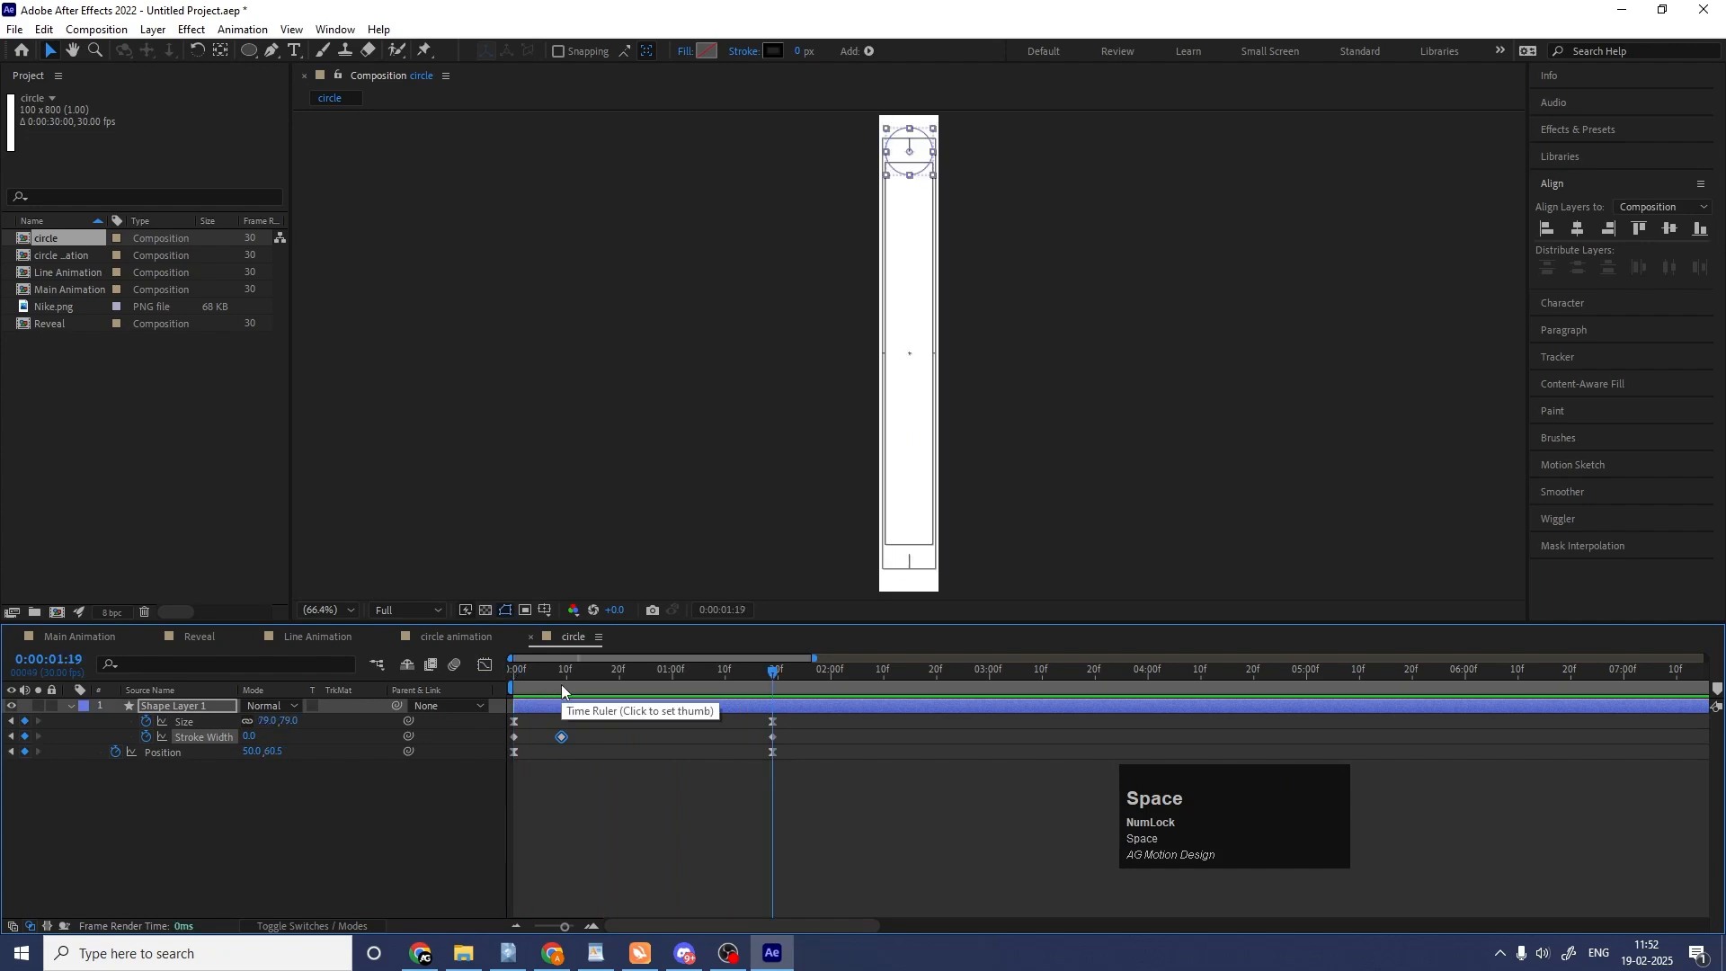
Add the circle composition as a layer in the circle animation composition and preview it.
click(445, 638)
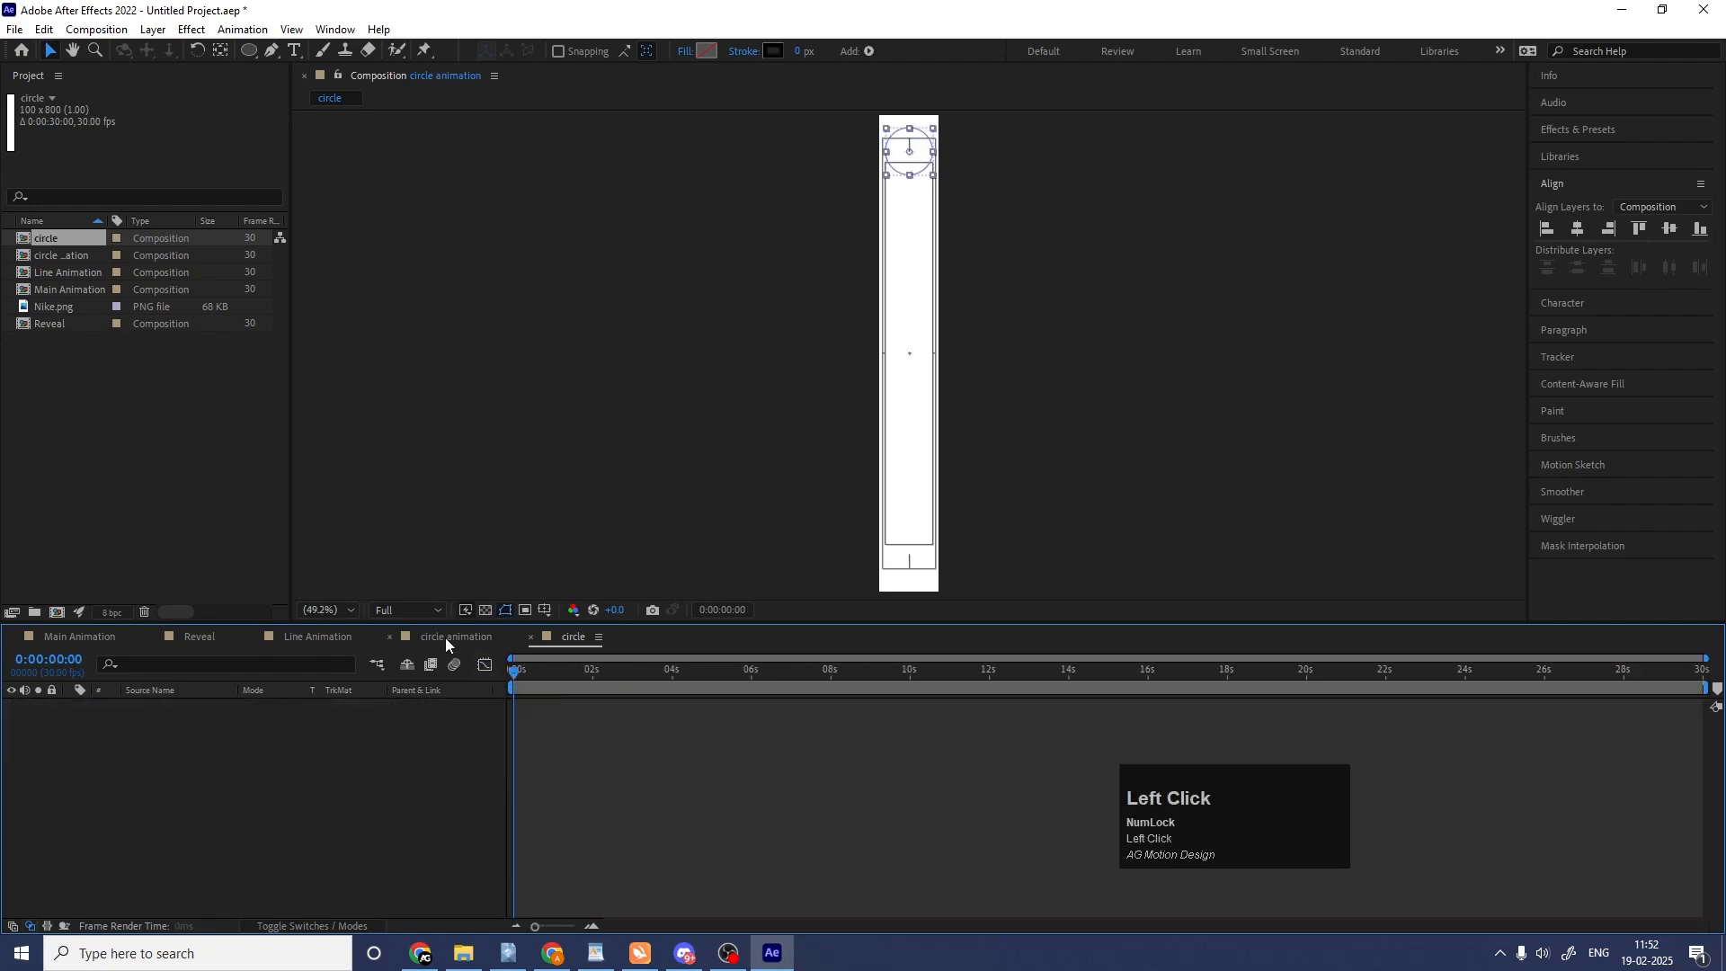
drag(36, 241, 332, 754)
key(space)
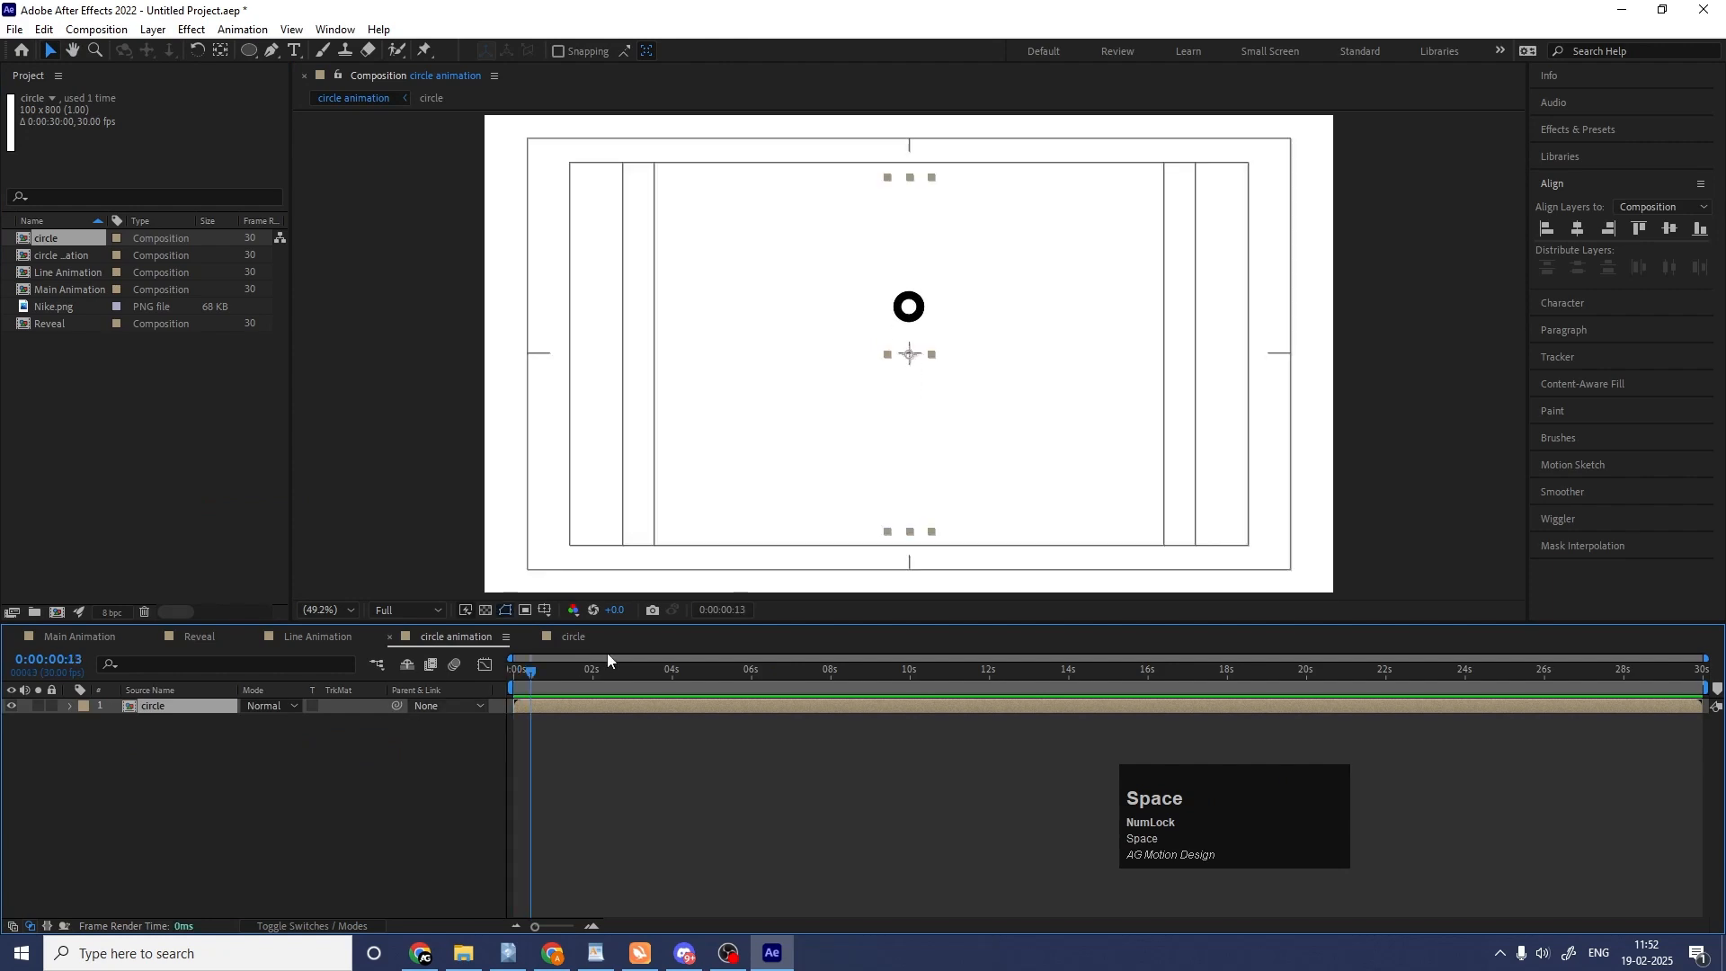
At 0:00:00:02, move the circle layer straight up until its small starting dot sits on the composition's centre.
click(468, 674)
key(equal)
key(equal)
key(equal)
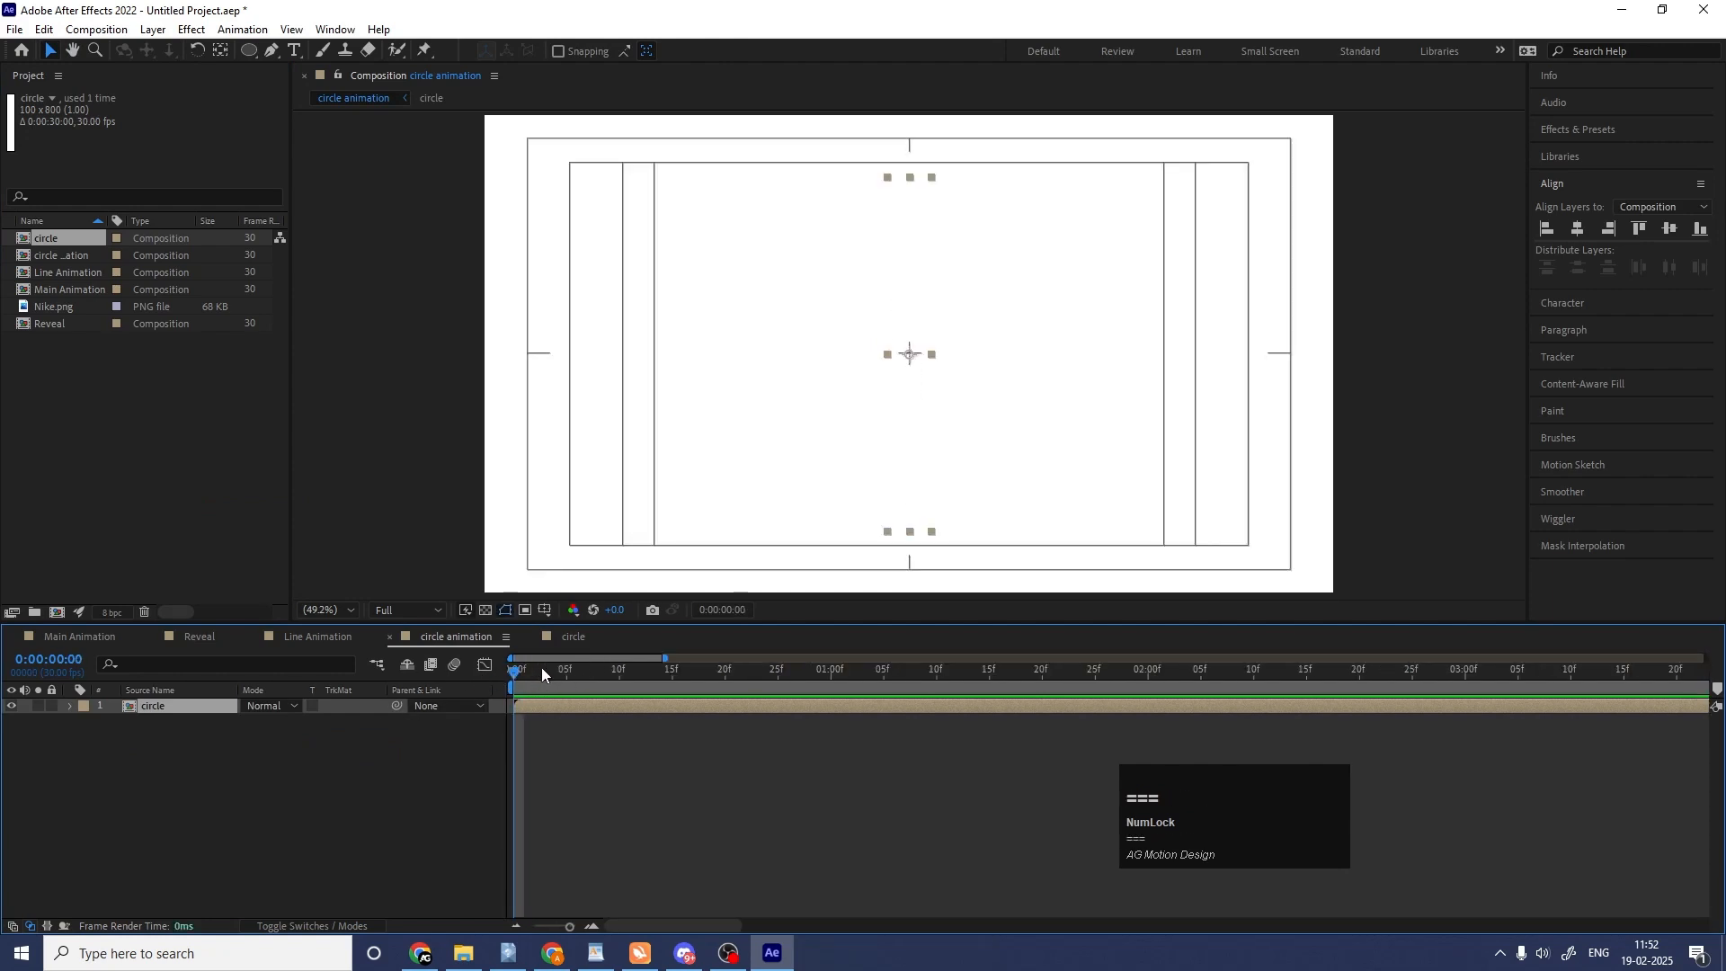
key(Page_Down)
key(Page_Down)
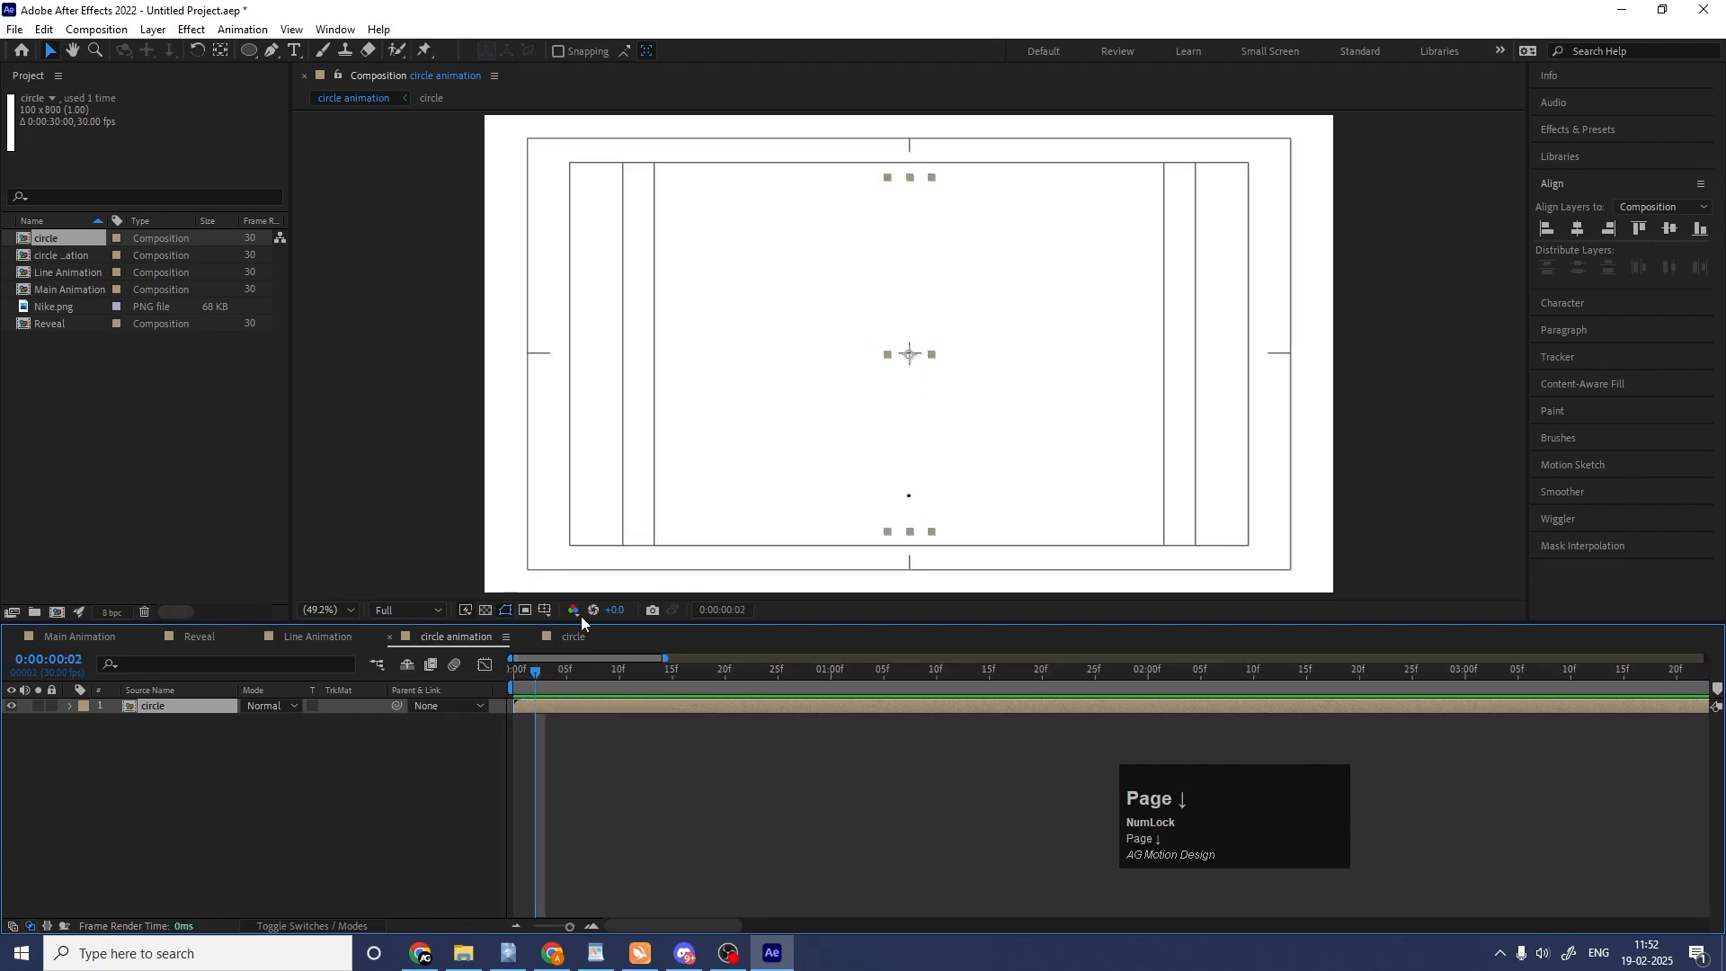
scroll(914, 423, up, 3)
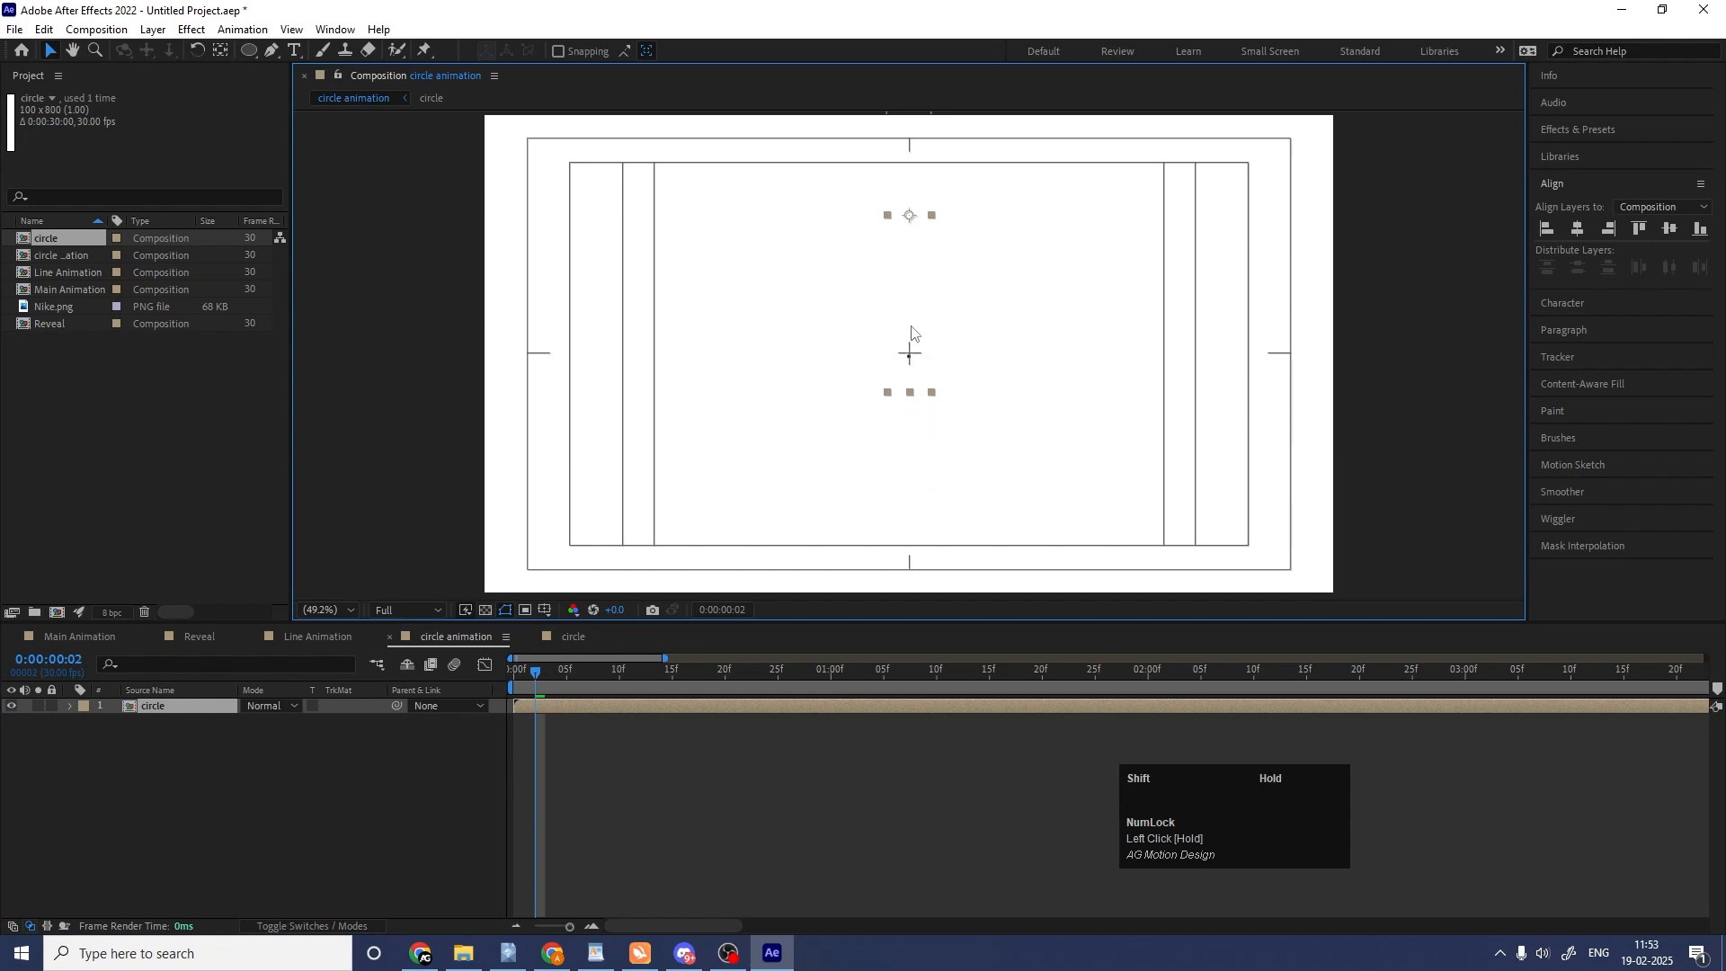
scroll(899, 350, up, 1)
drag(956, 444, 951, 438)
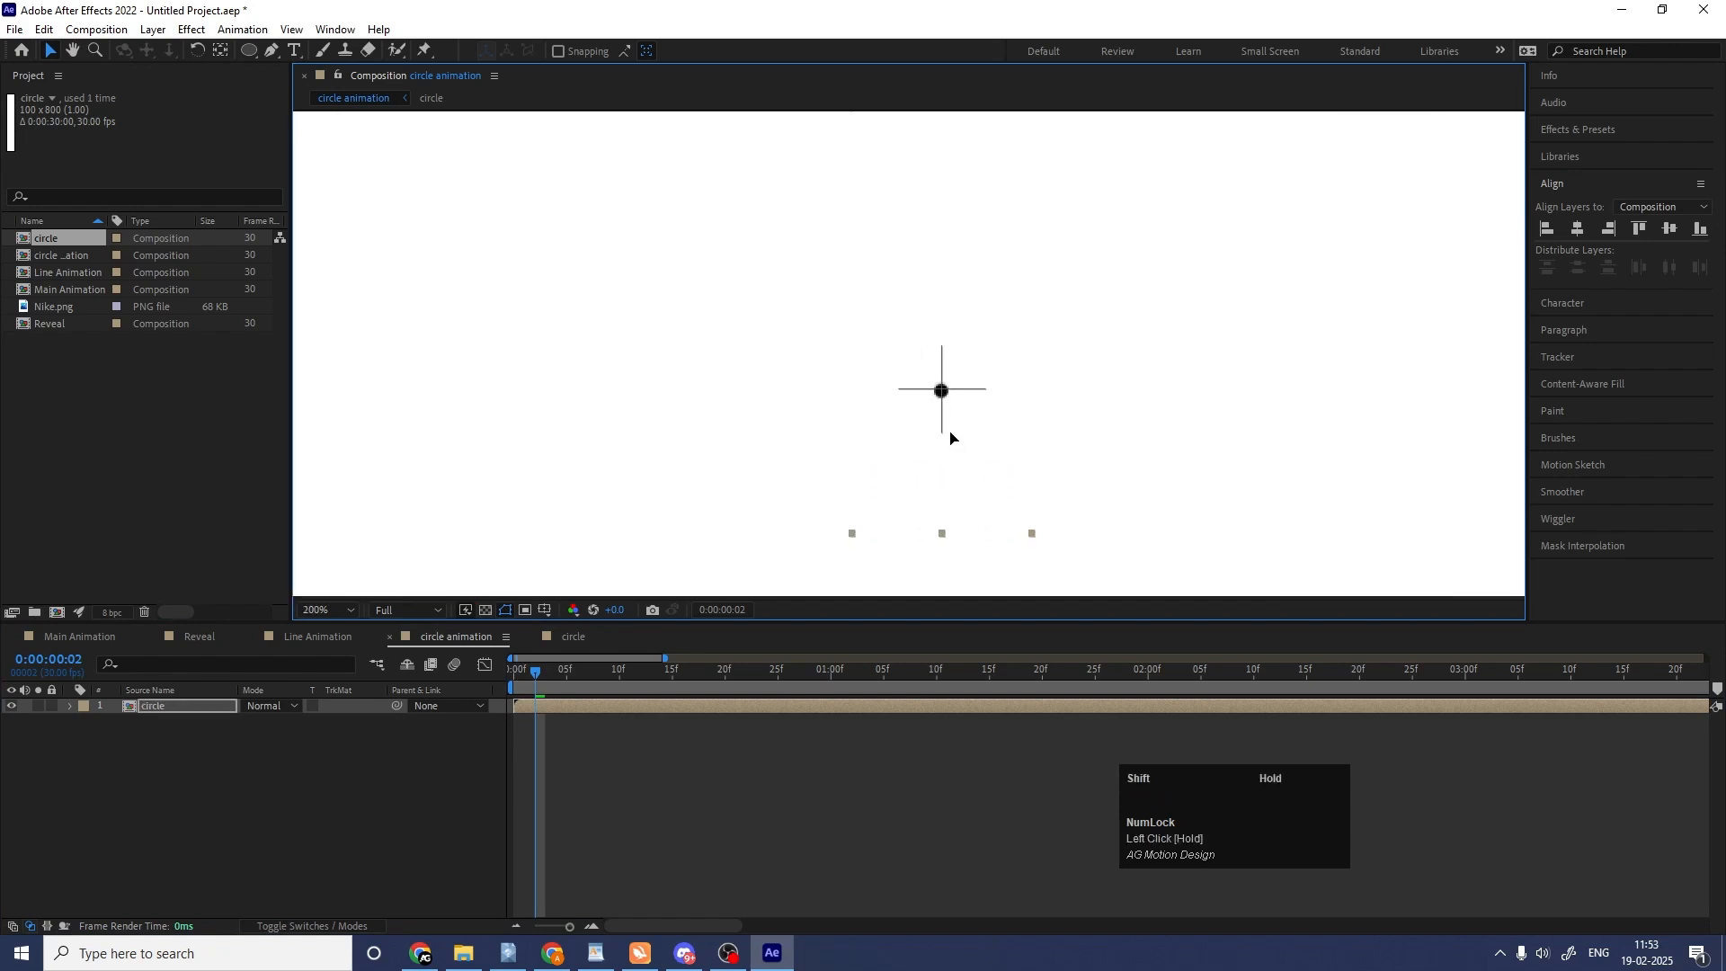
scroll(946, 438, down, 3)
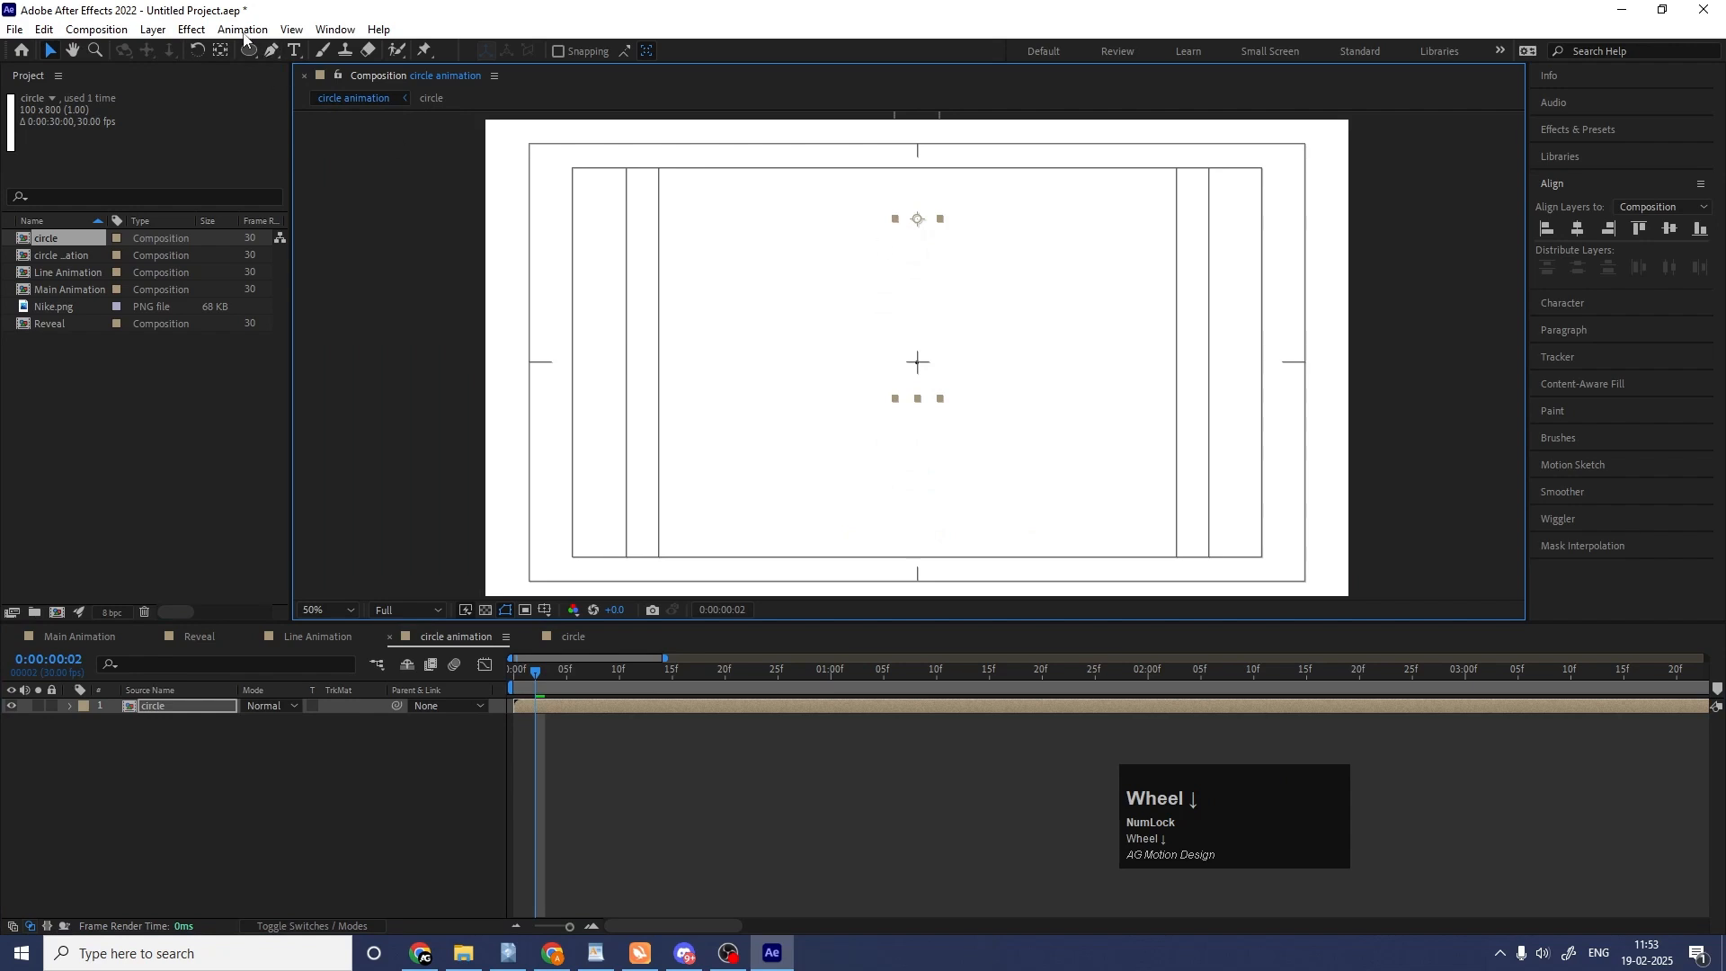
Move the circle layer's anchor point onto the starting dot at the composition's centre, fit the view and preview.
click(220, 49)
click(918, 222)
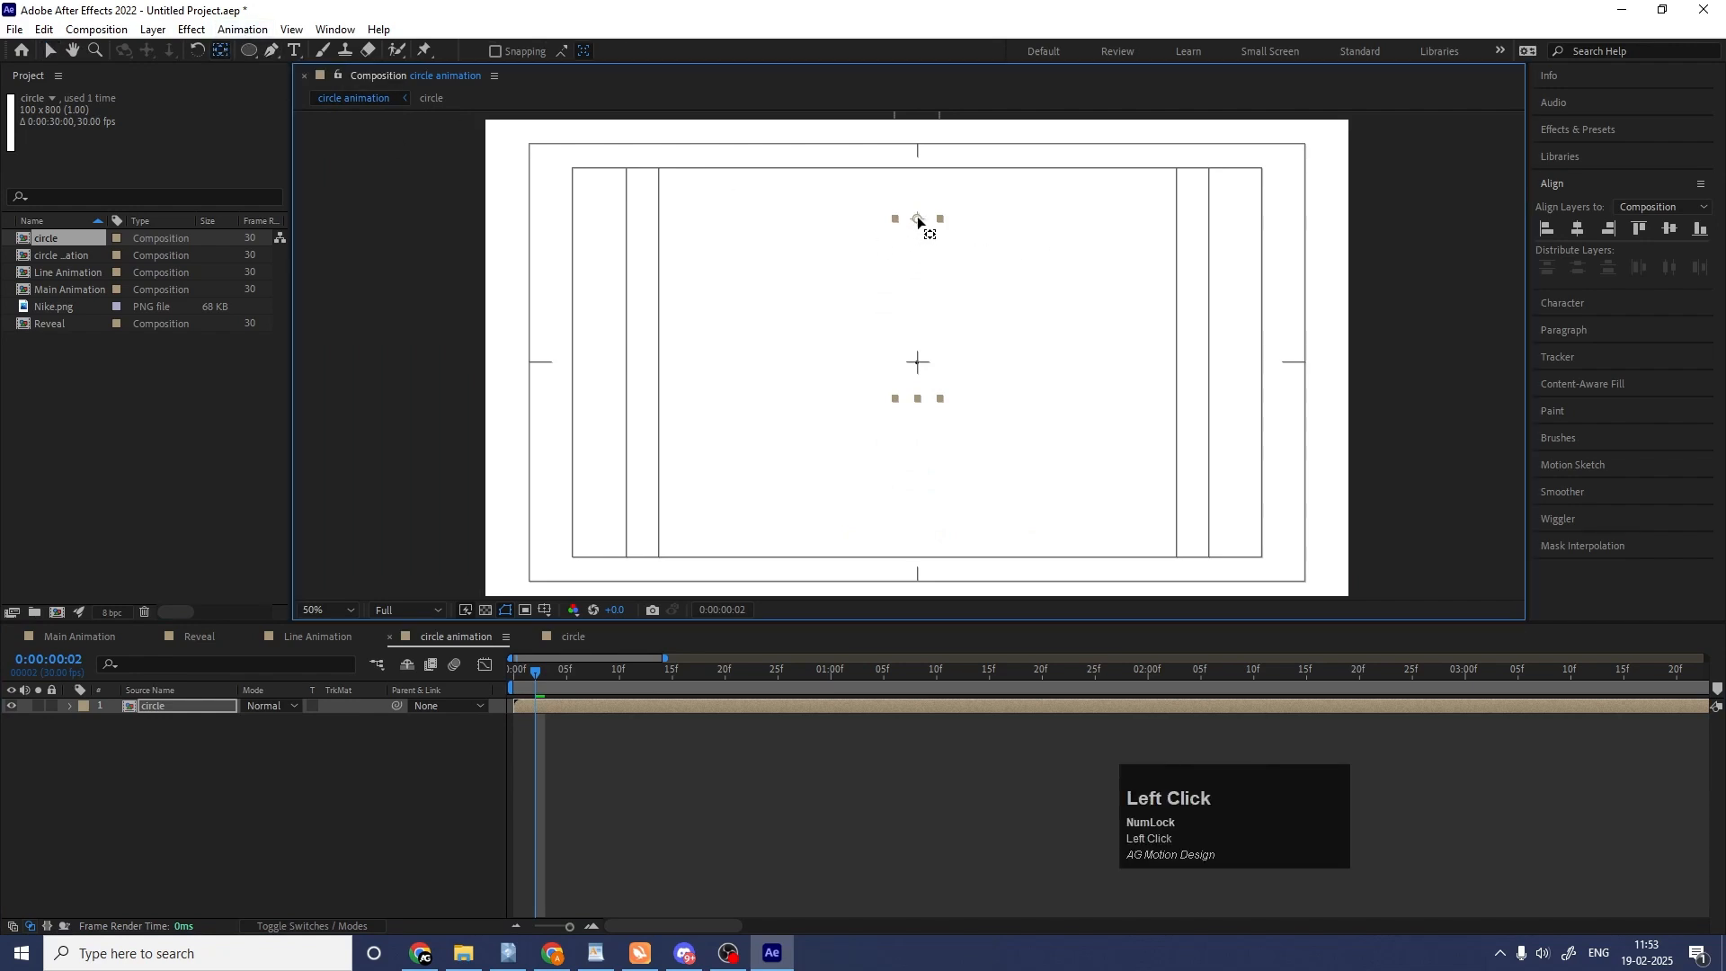
drag(918, 222, 875, 395)
scroll(923, 361, up, 6)
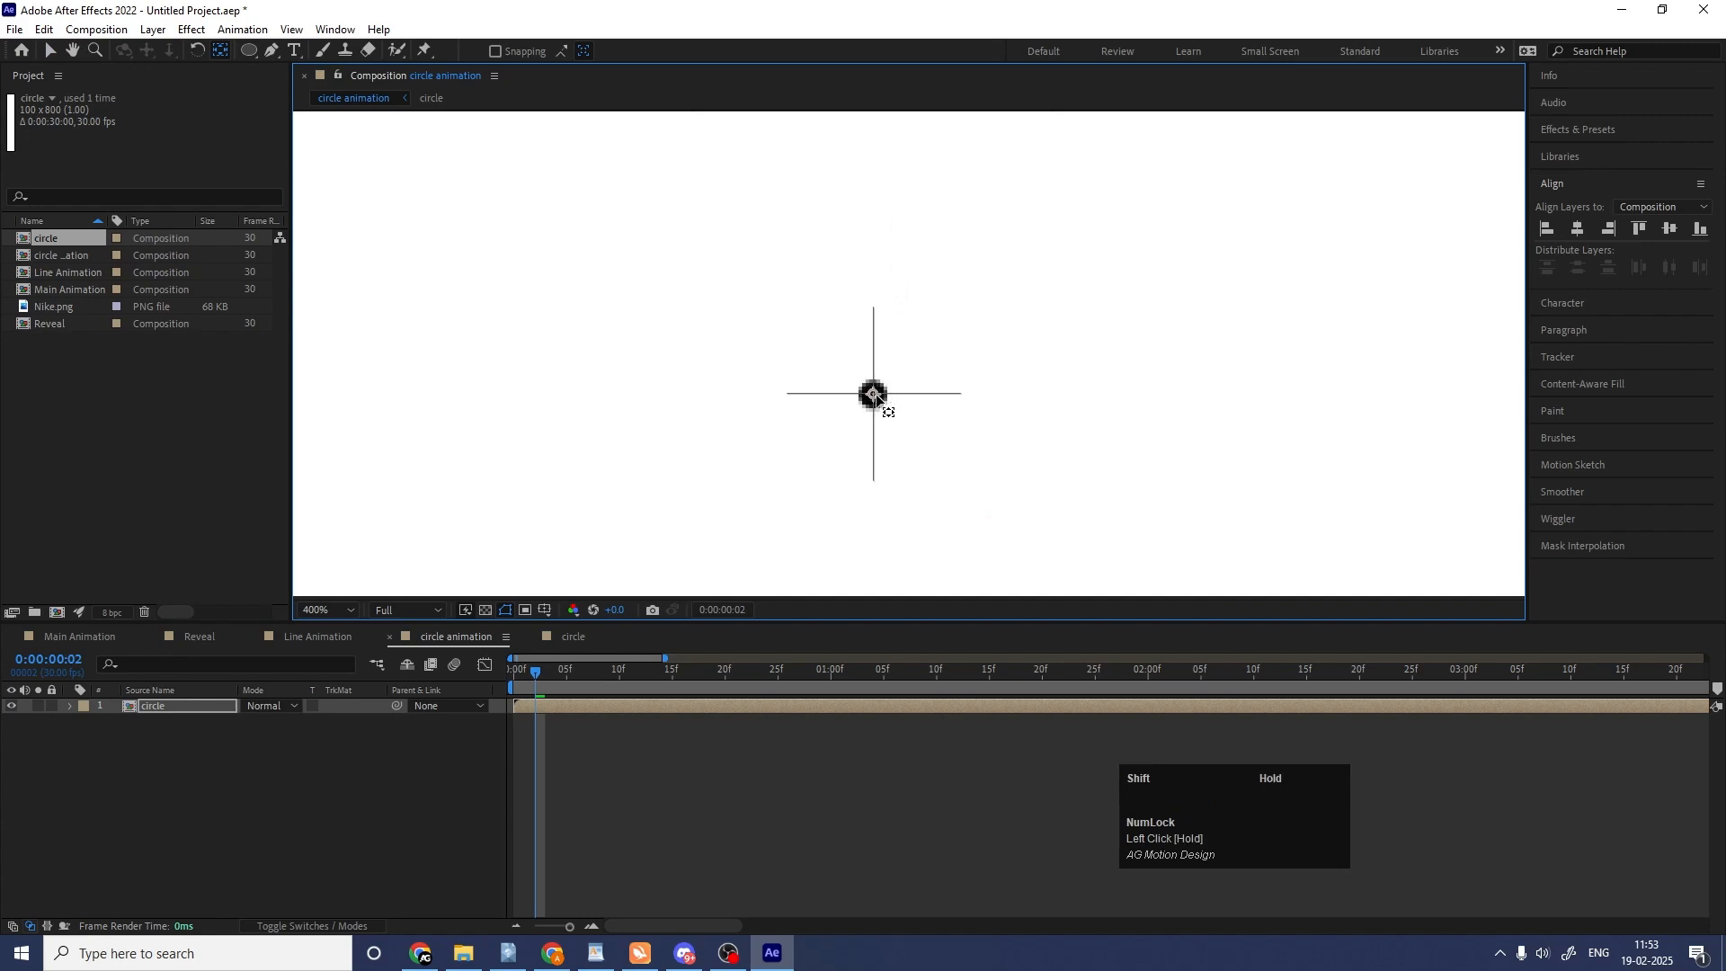
click(326, 610)
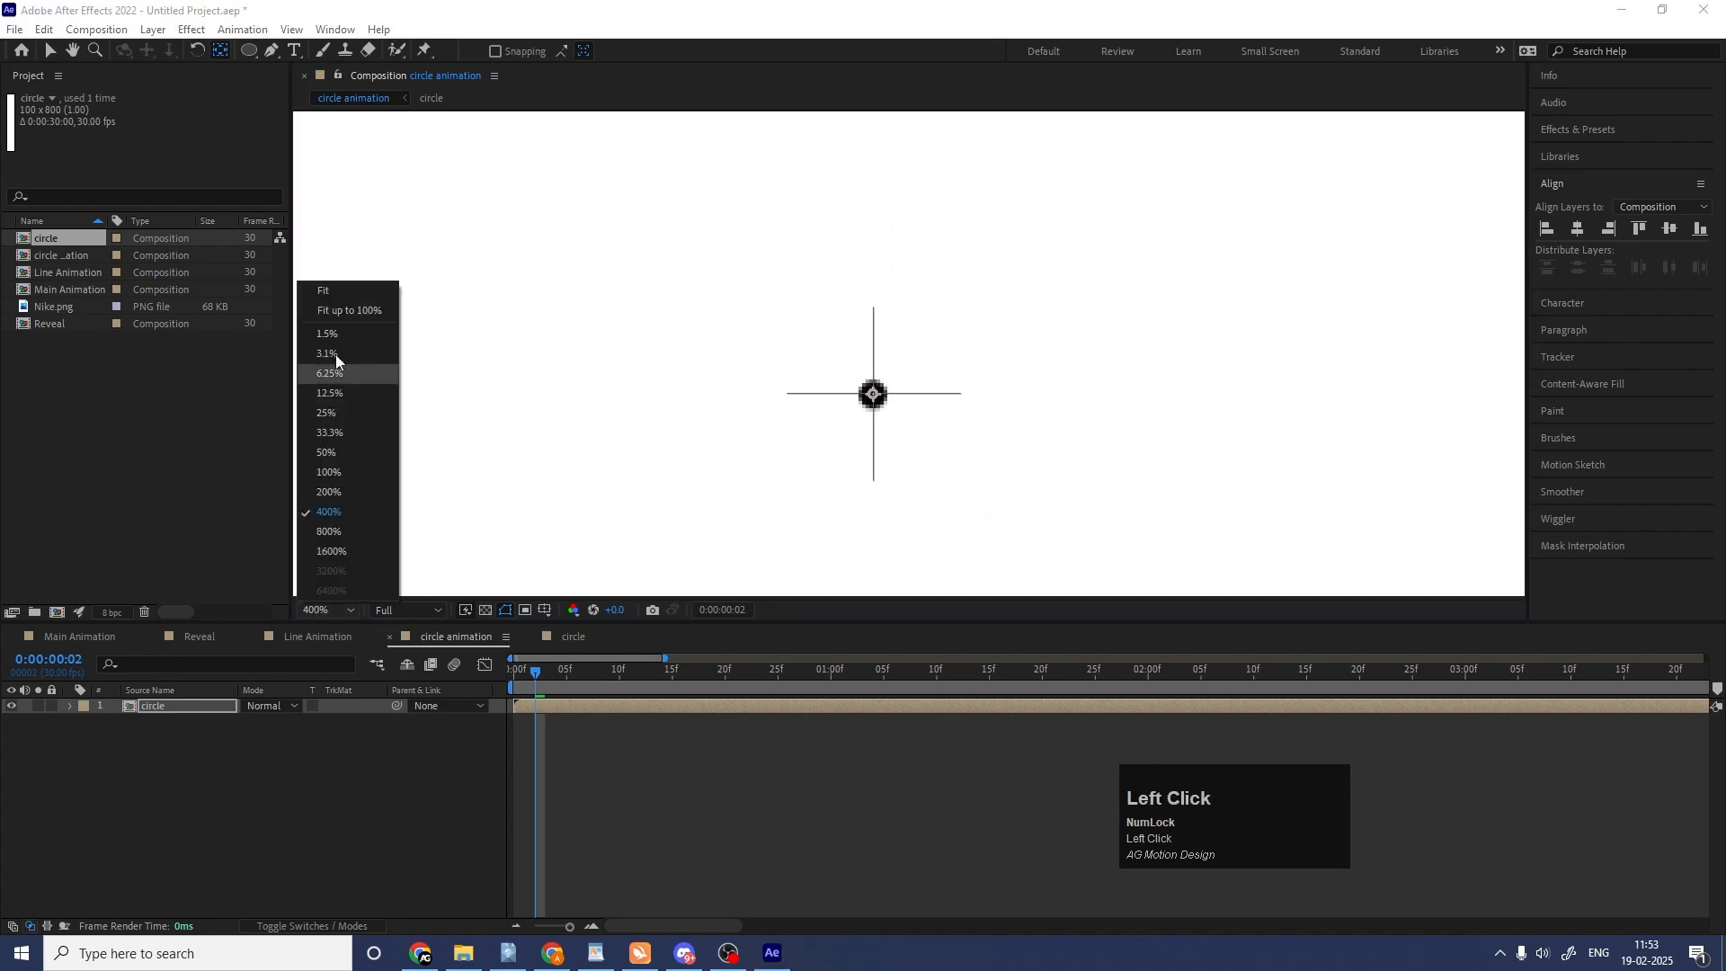
click(343, 294)
key(space)
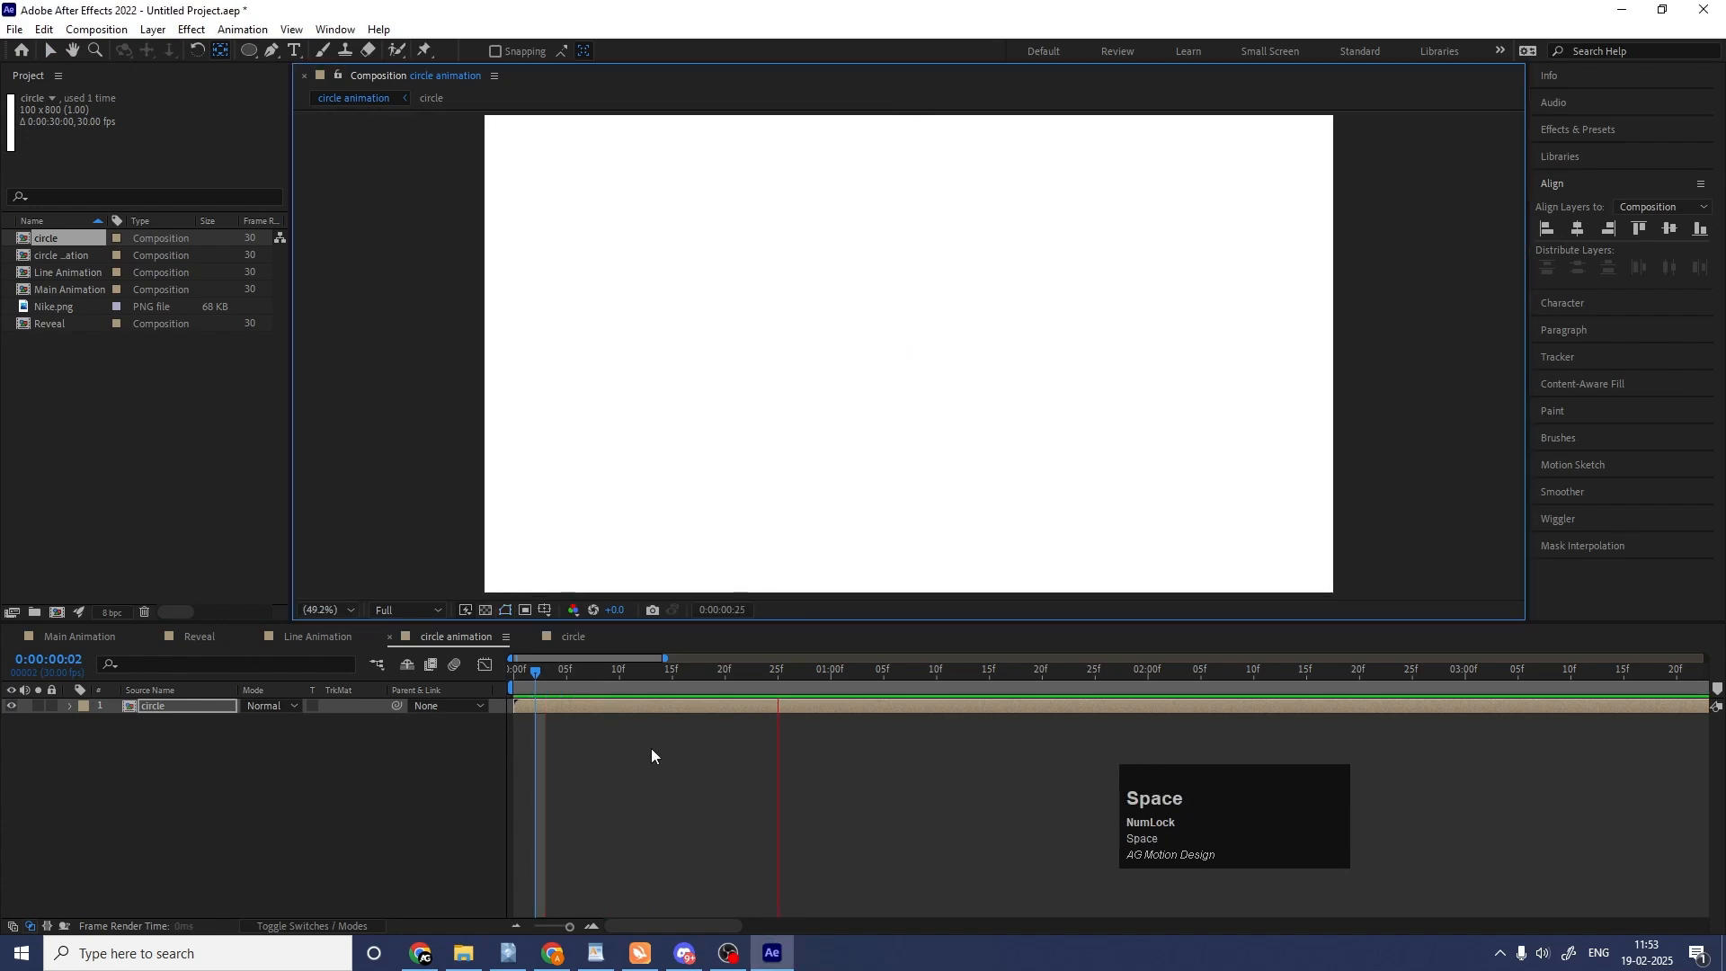
key(space)
Scale the circle layer to 74% so the ring stays within the frame, preview it and compare with the Line Animation composition.
drag(629, 674, 759, 675)
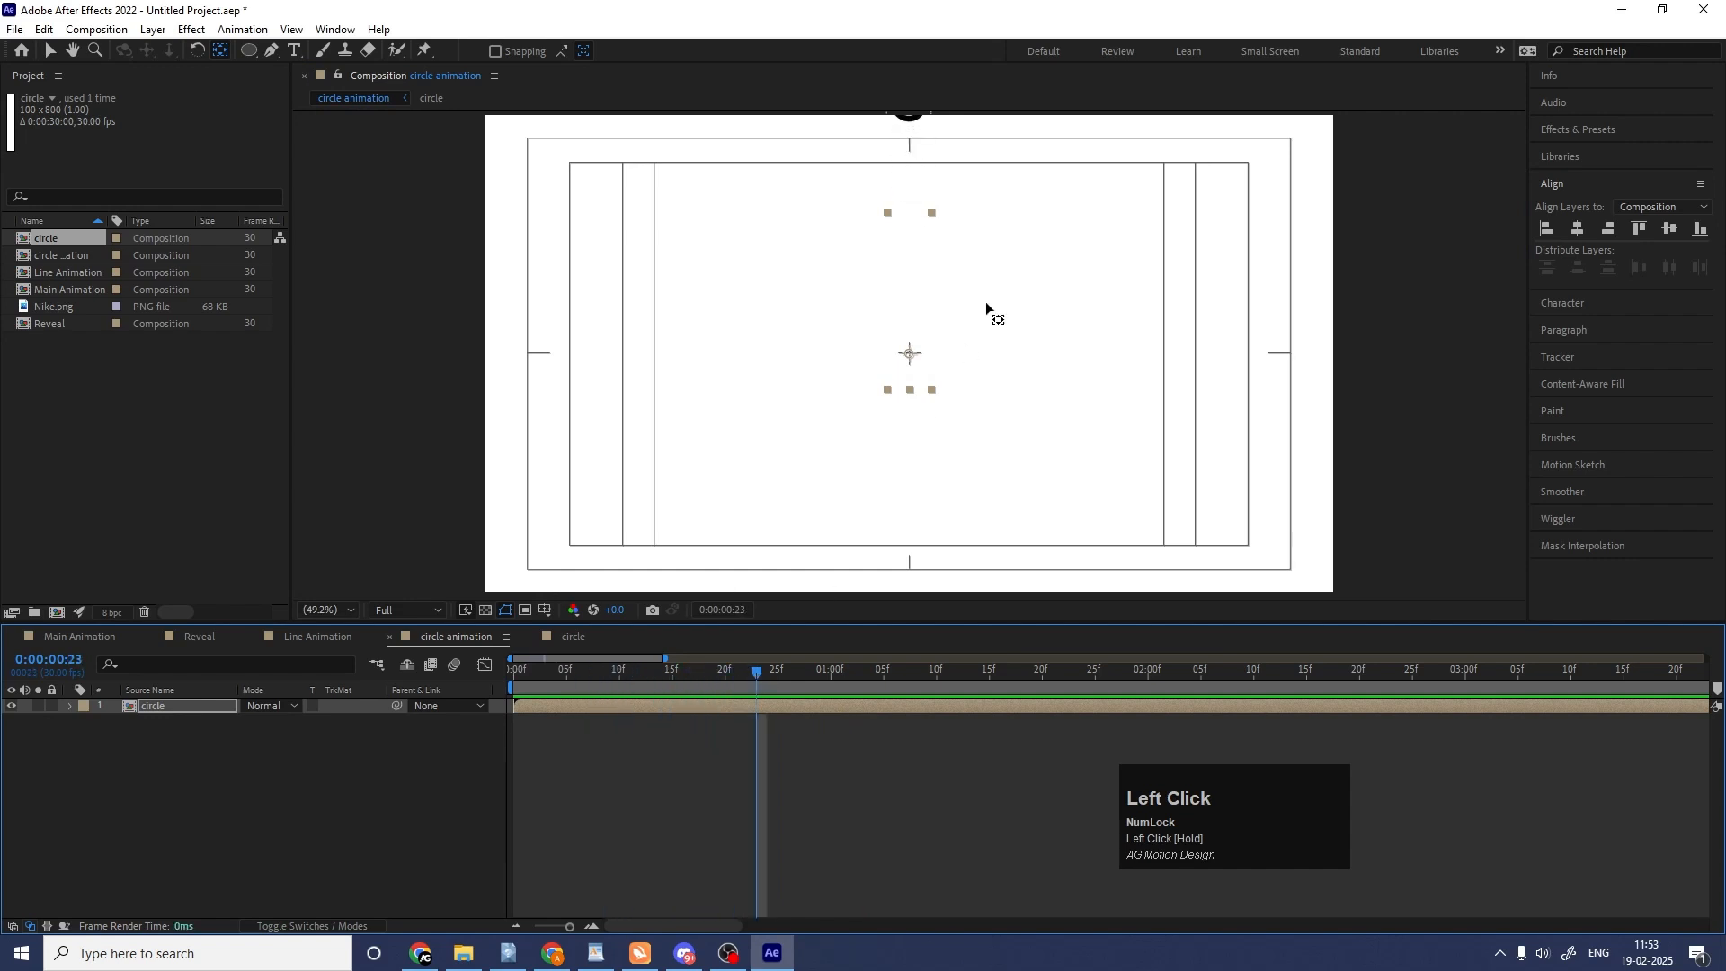
scroll(985, 300, down, 2)
key(s)
drag(266, 721, 242, 721)
scroll(731, 380, up, 2)
key(space)
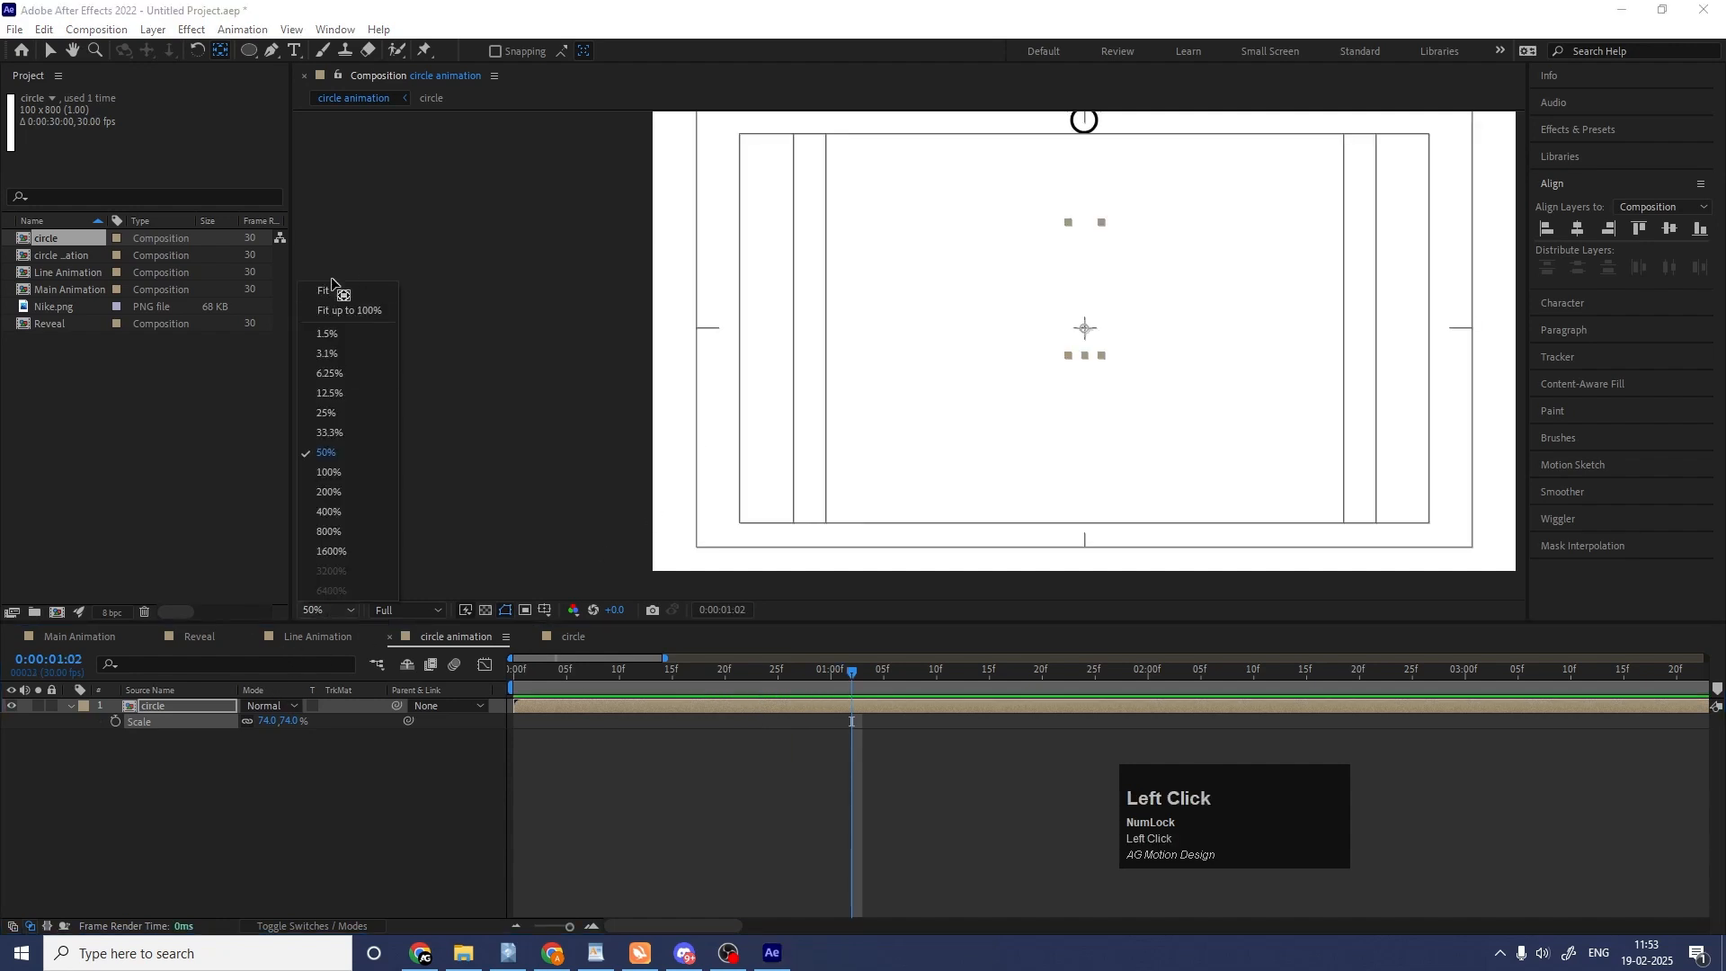
click(326, 291)
key(space)
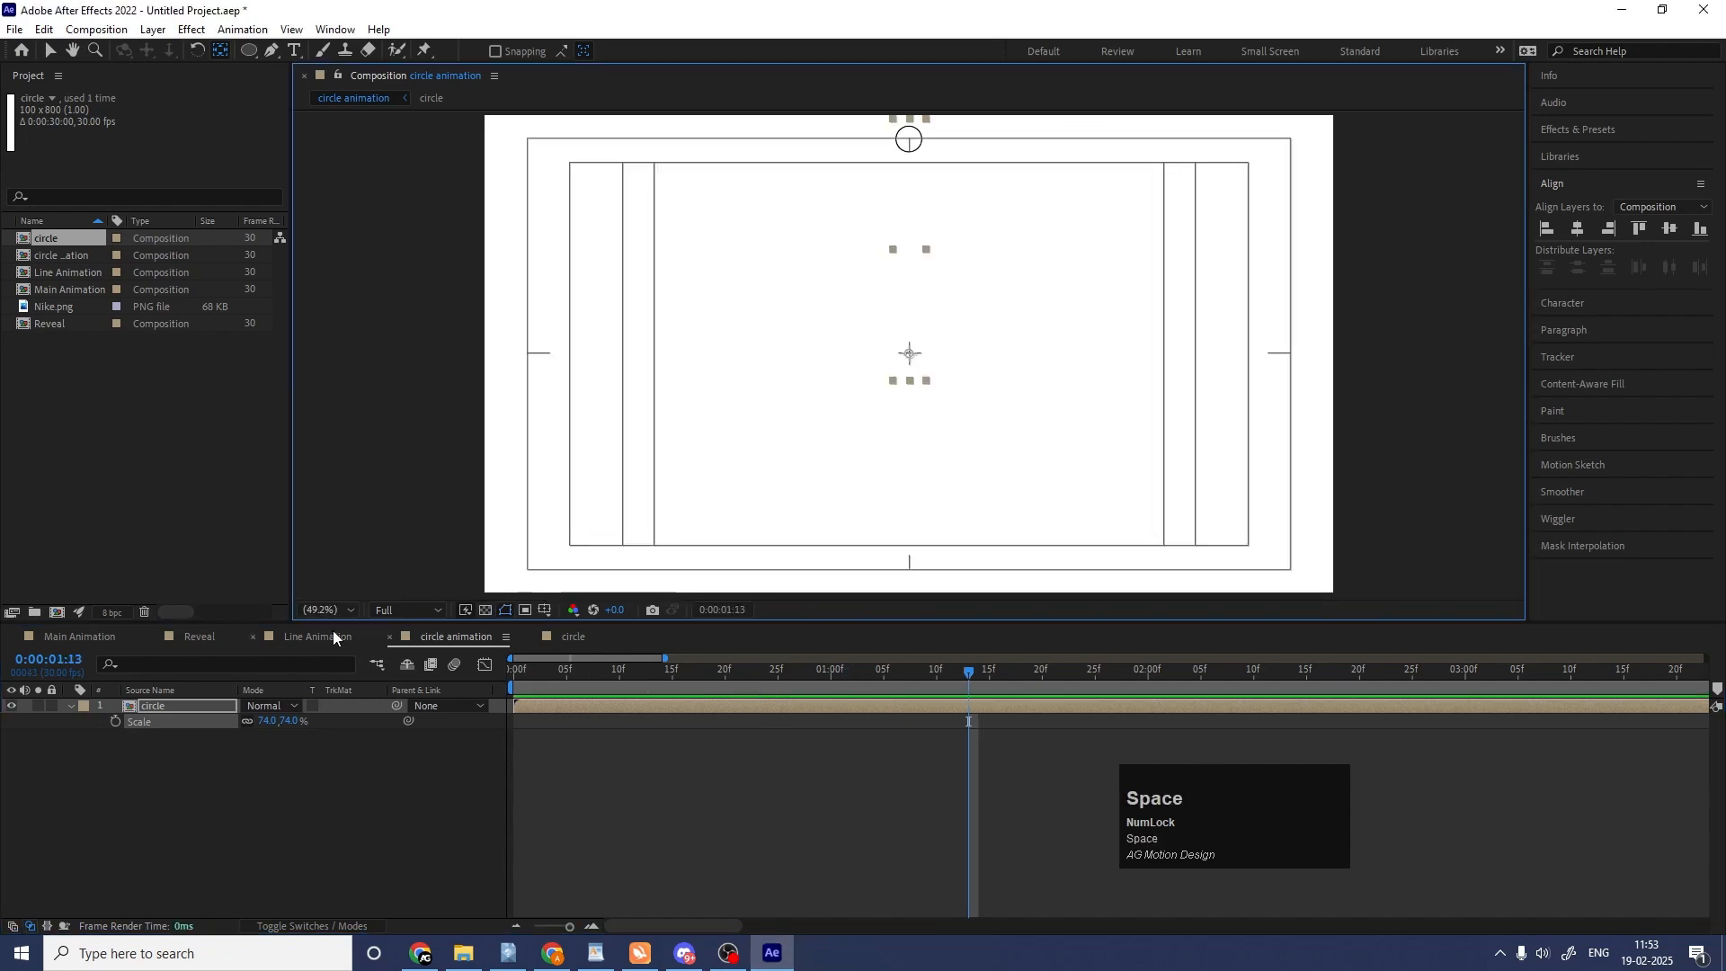
click(334, 635)
scroll(585, 730, up, 3)
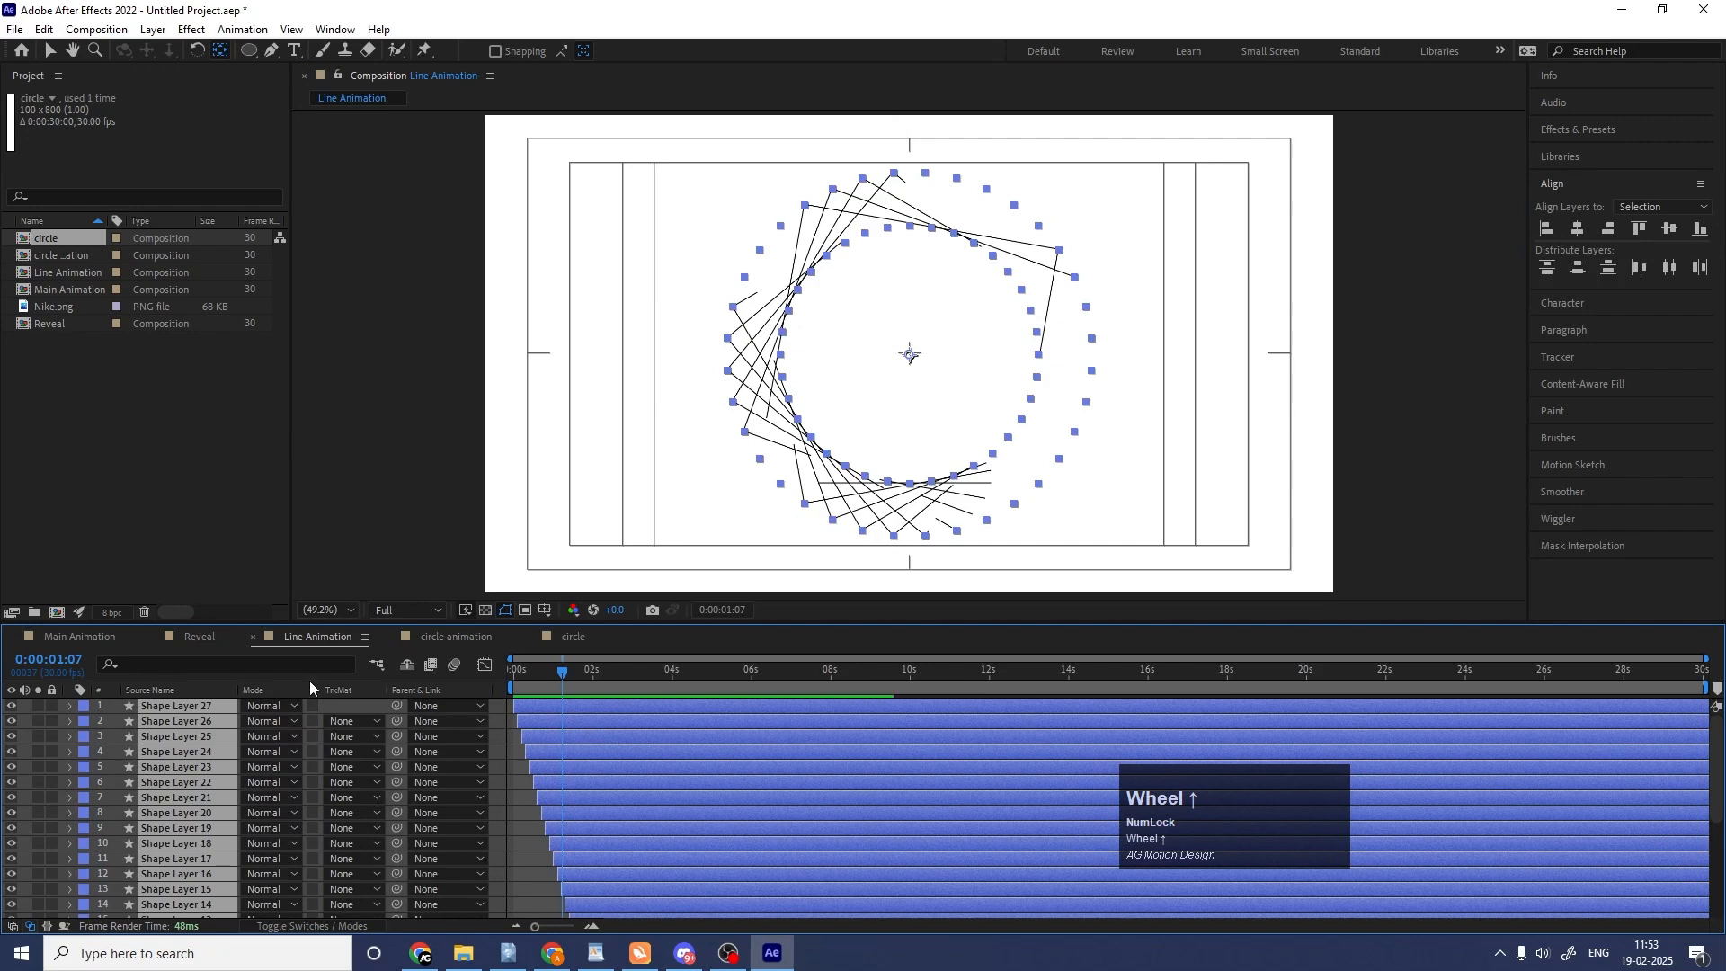
click(457, 640)
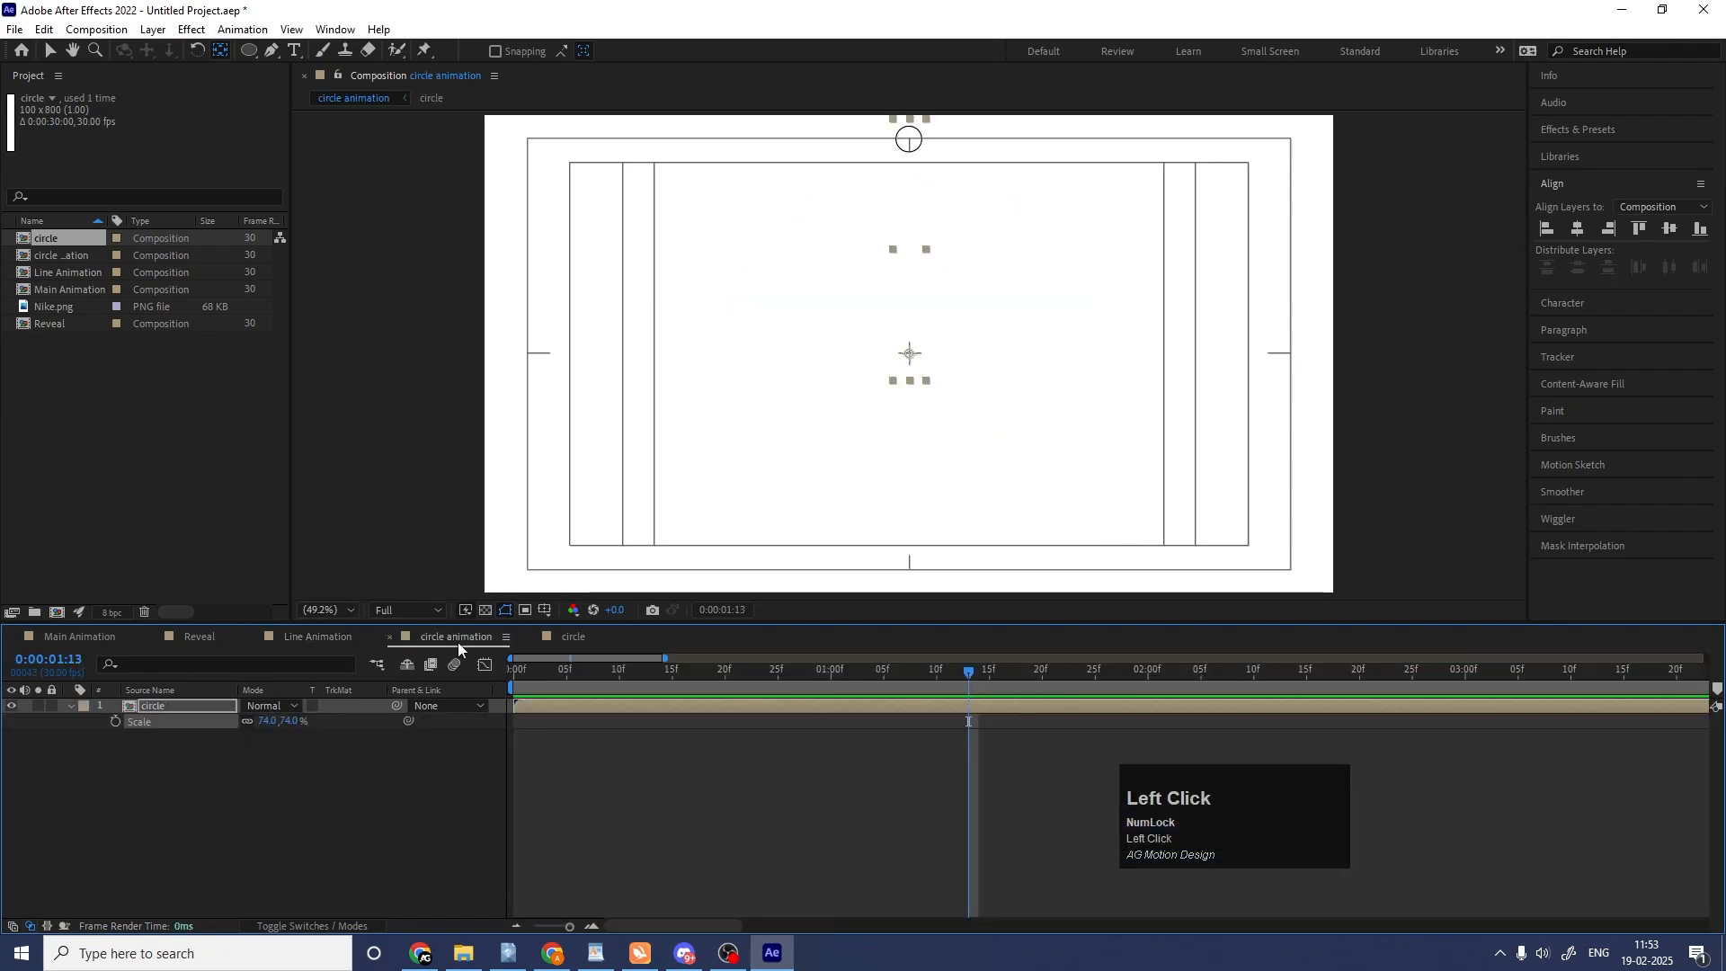
At the composition's start, add the expression [rotation[0]+10*index] to the circle layer's rotation.
click(546, 673)
key(Home)
click(261, 784)
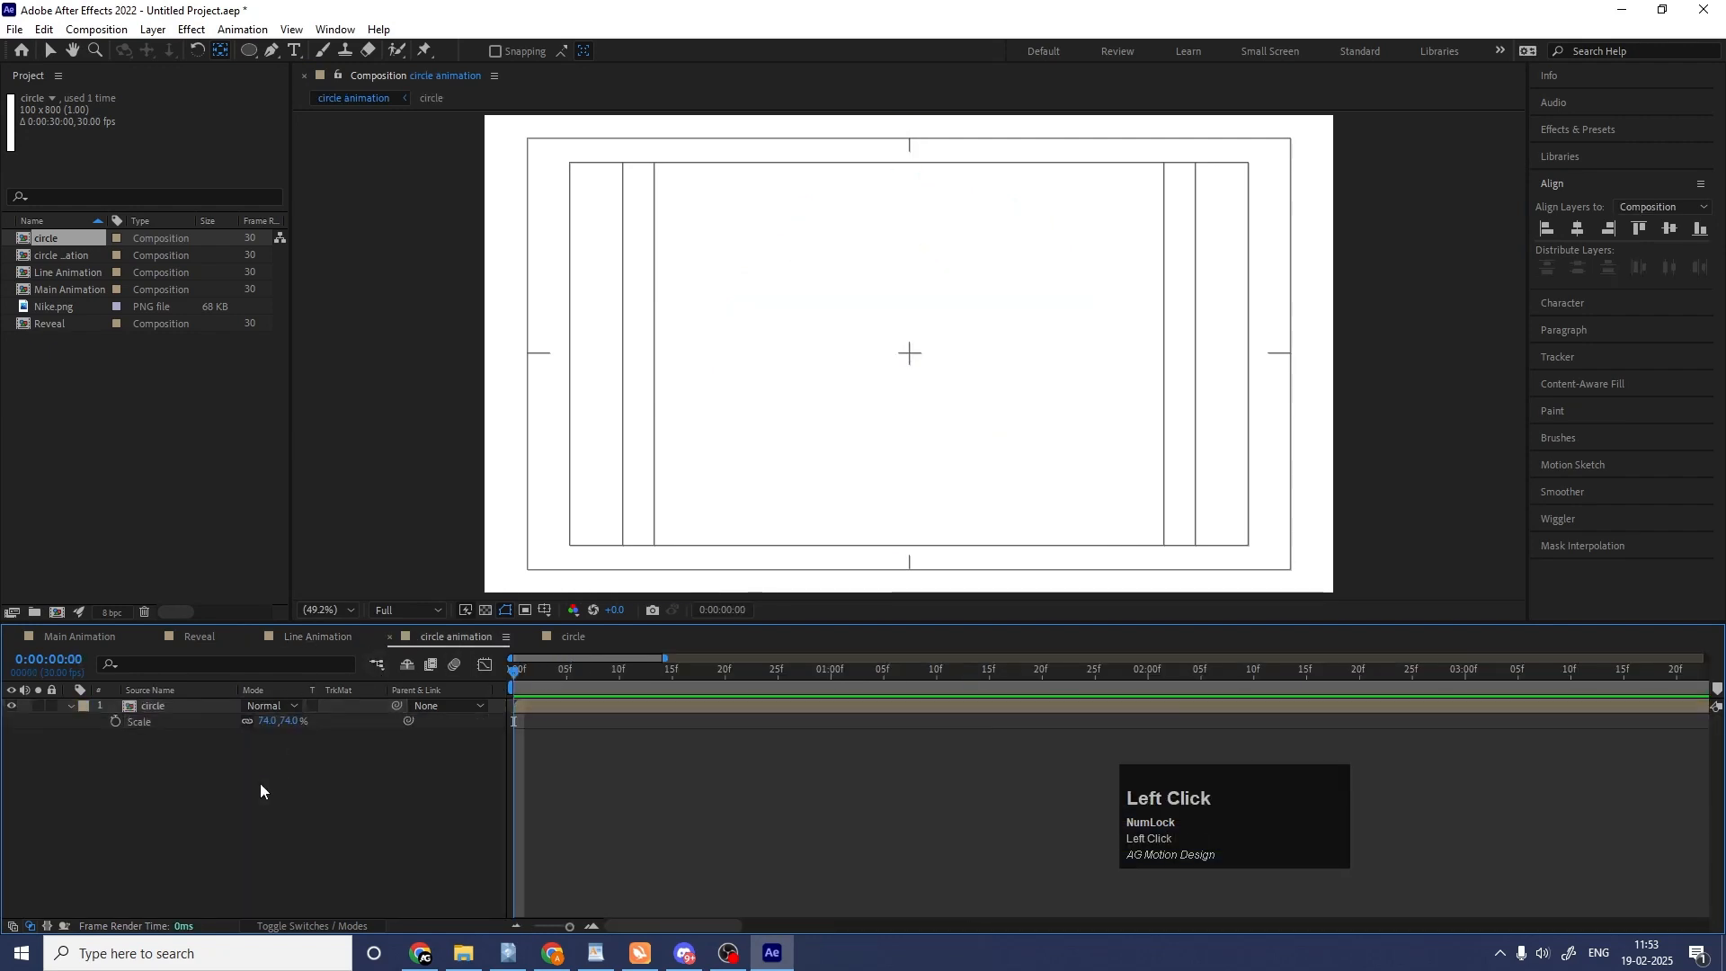
click(148, 707)
key(r)
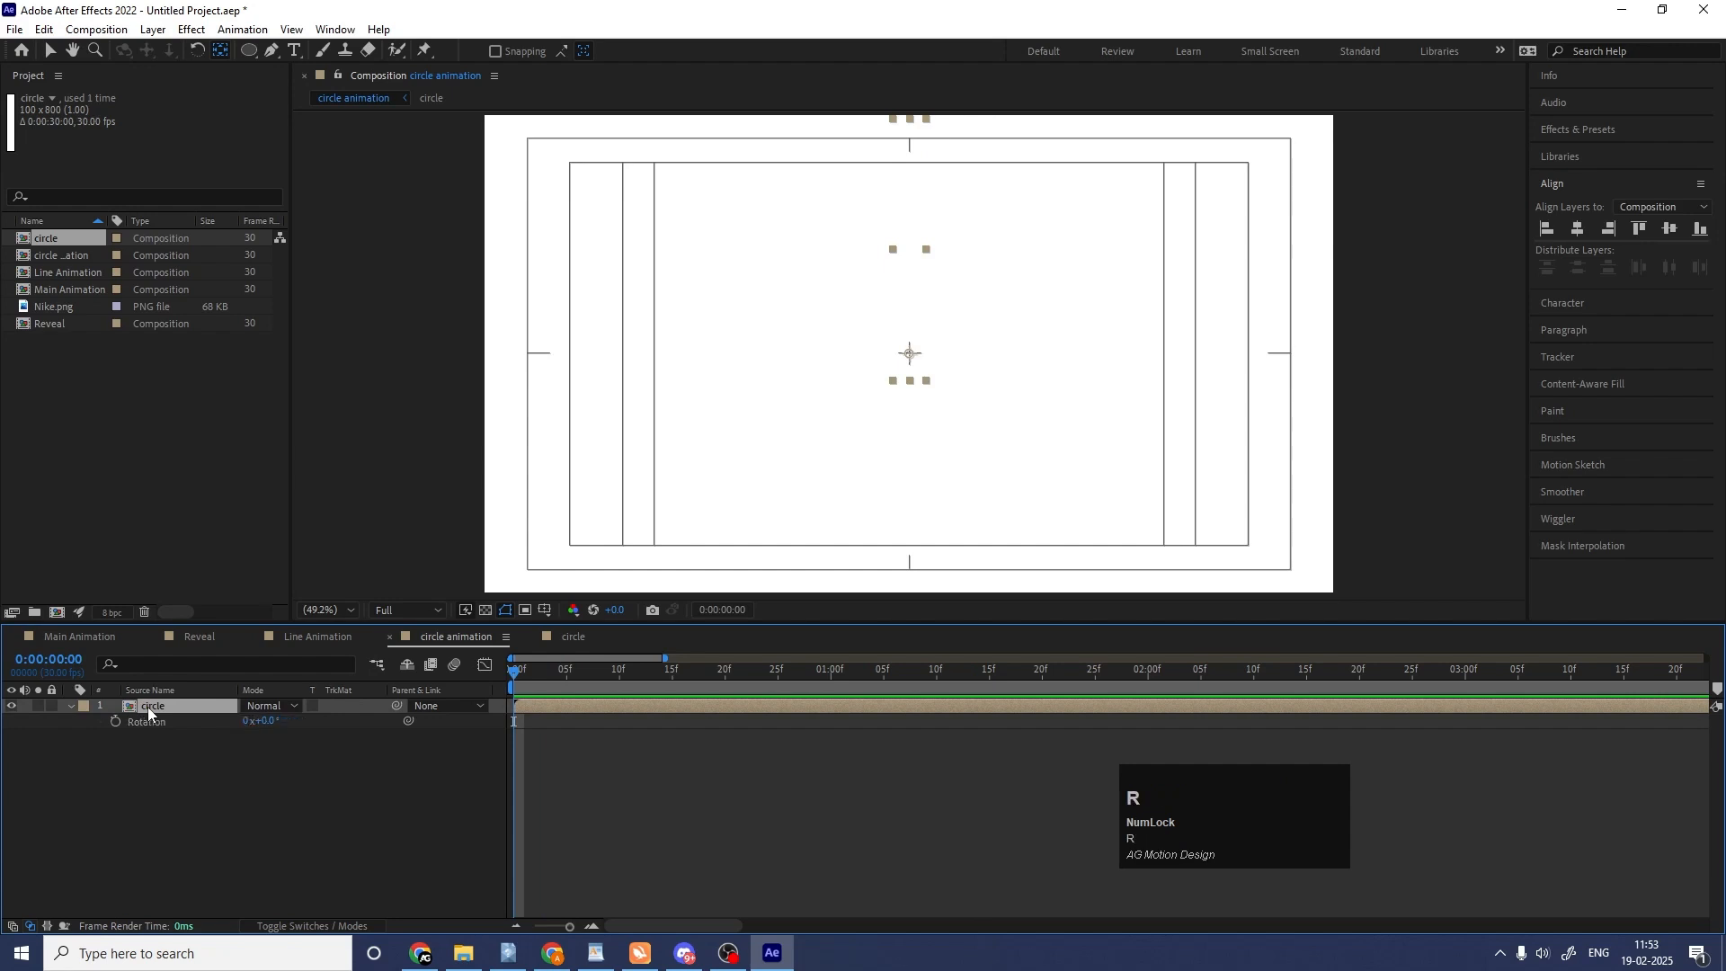
alt+click(116, 721)
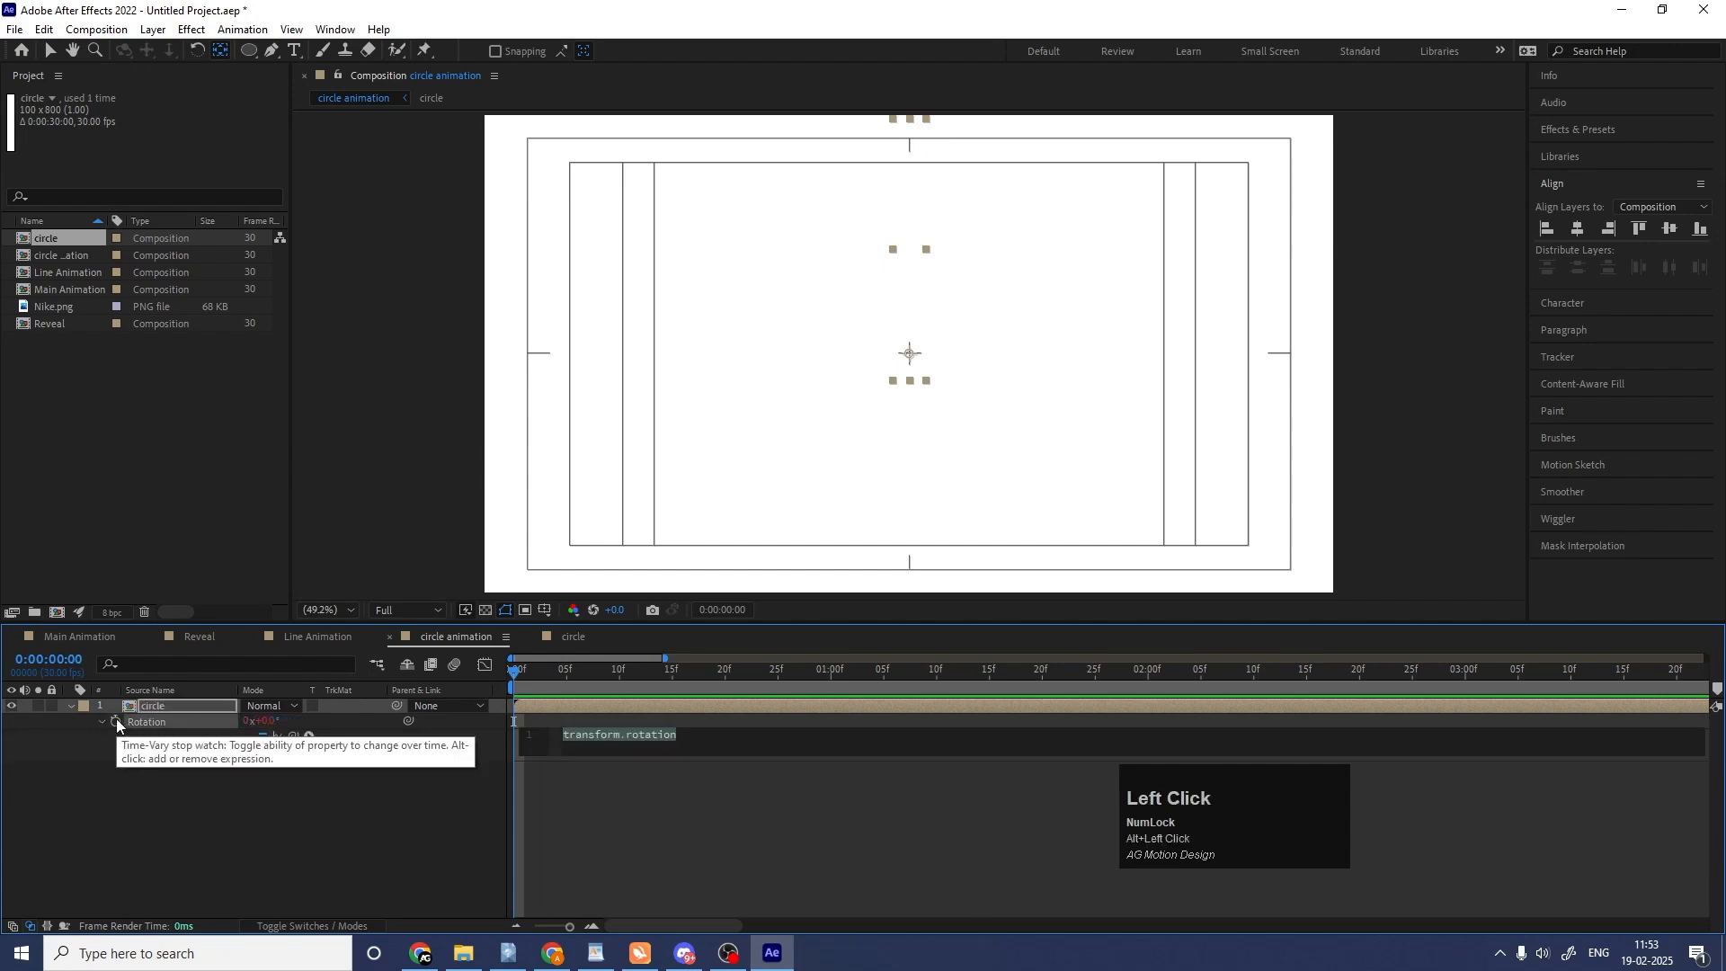
text([])
text(r)
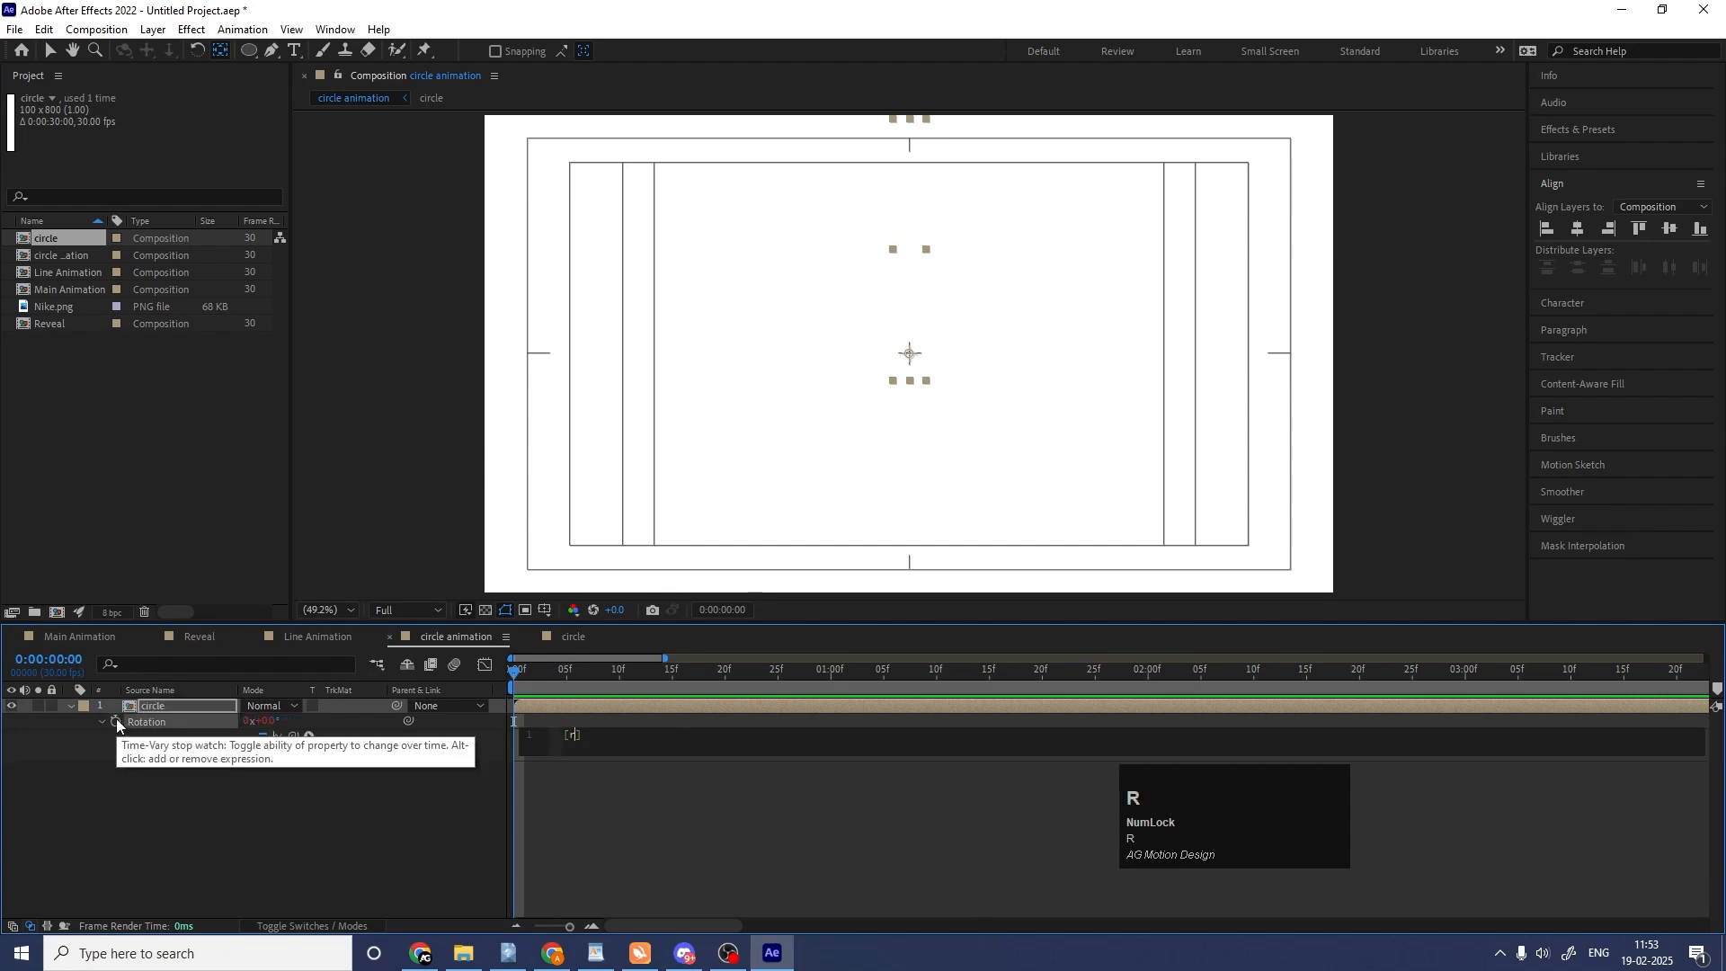
text(o)
key(Return)
text([0]=)
key(BackSpace)
text(+10*ind)
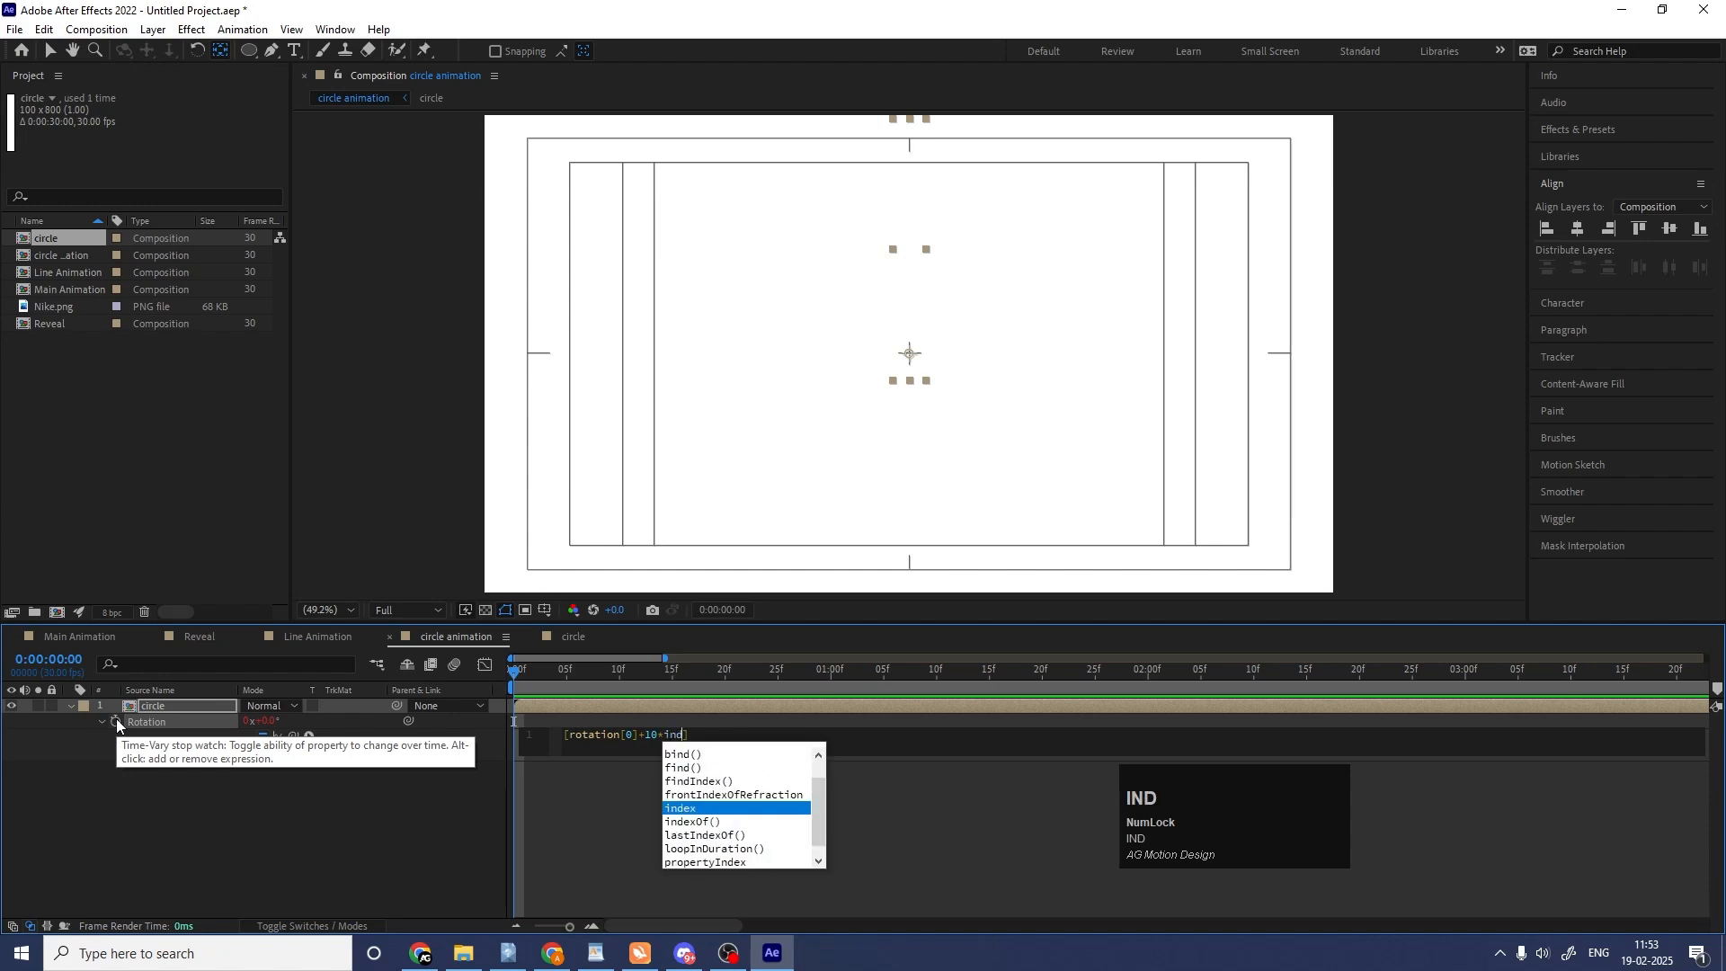
key(Return)
click(254, 807)
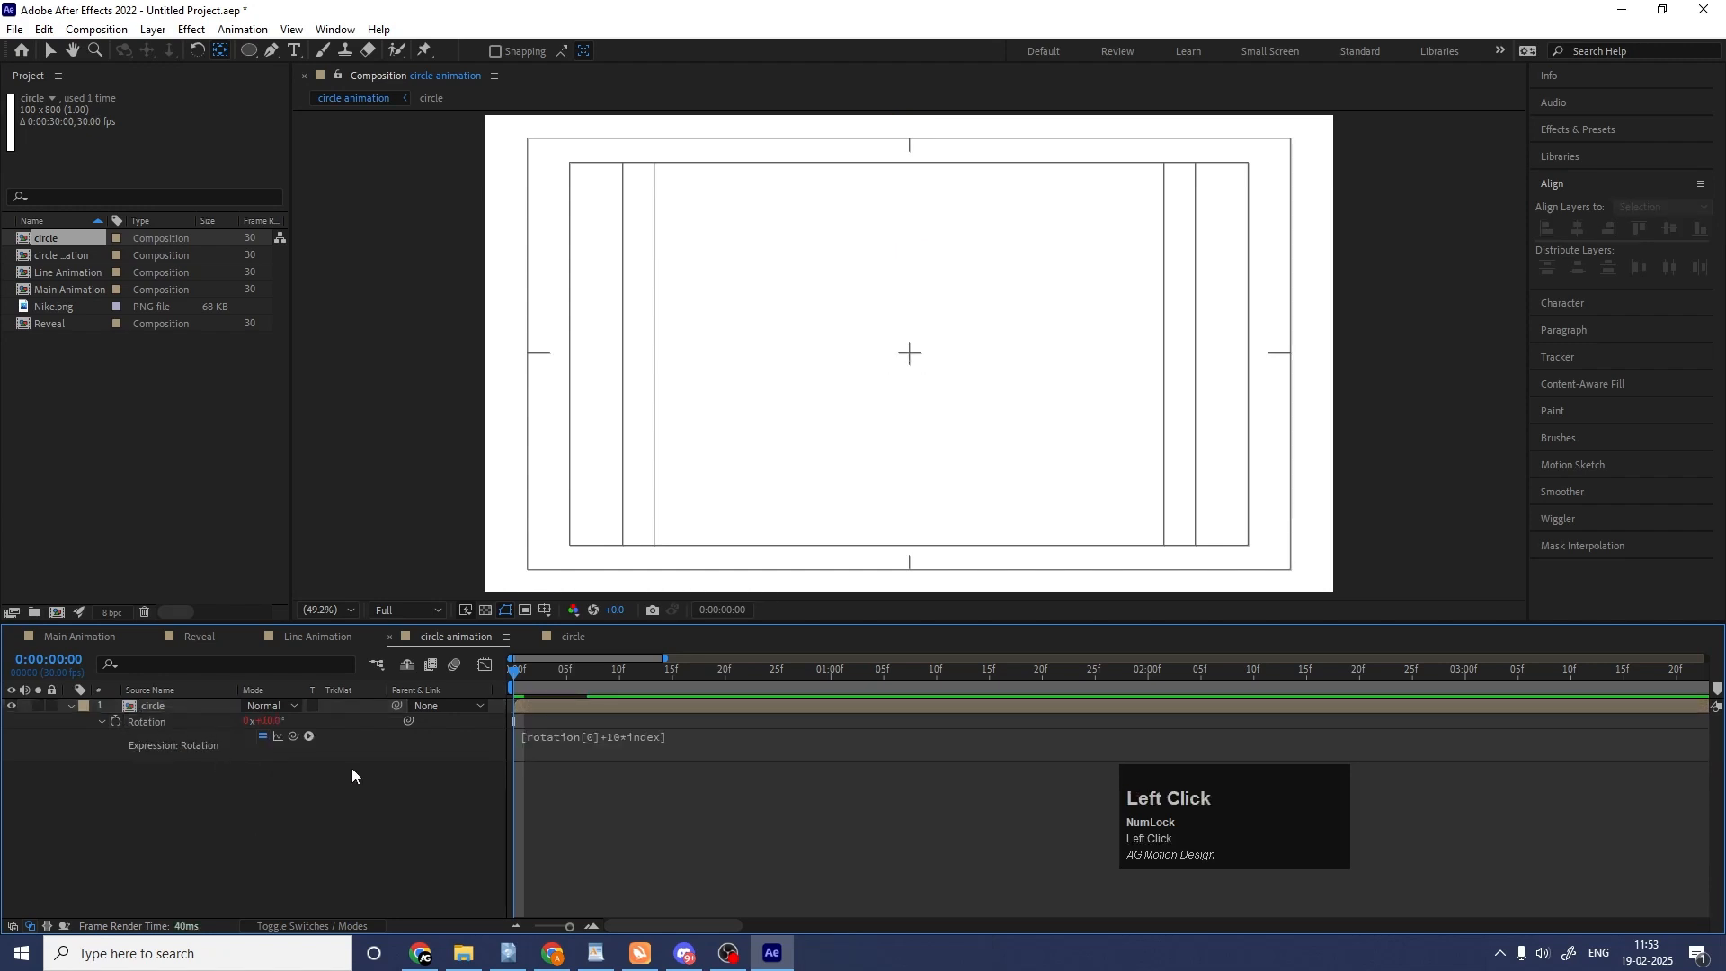
Duplicate the circle layer until 36 copies form a full ring around the centre, and preview the result from the start.
key(space)
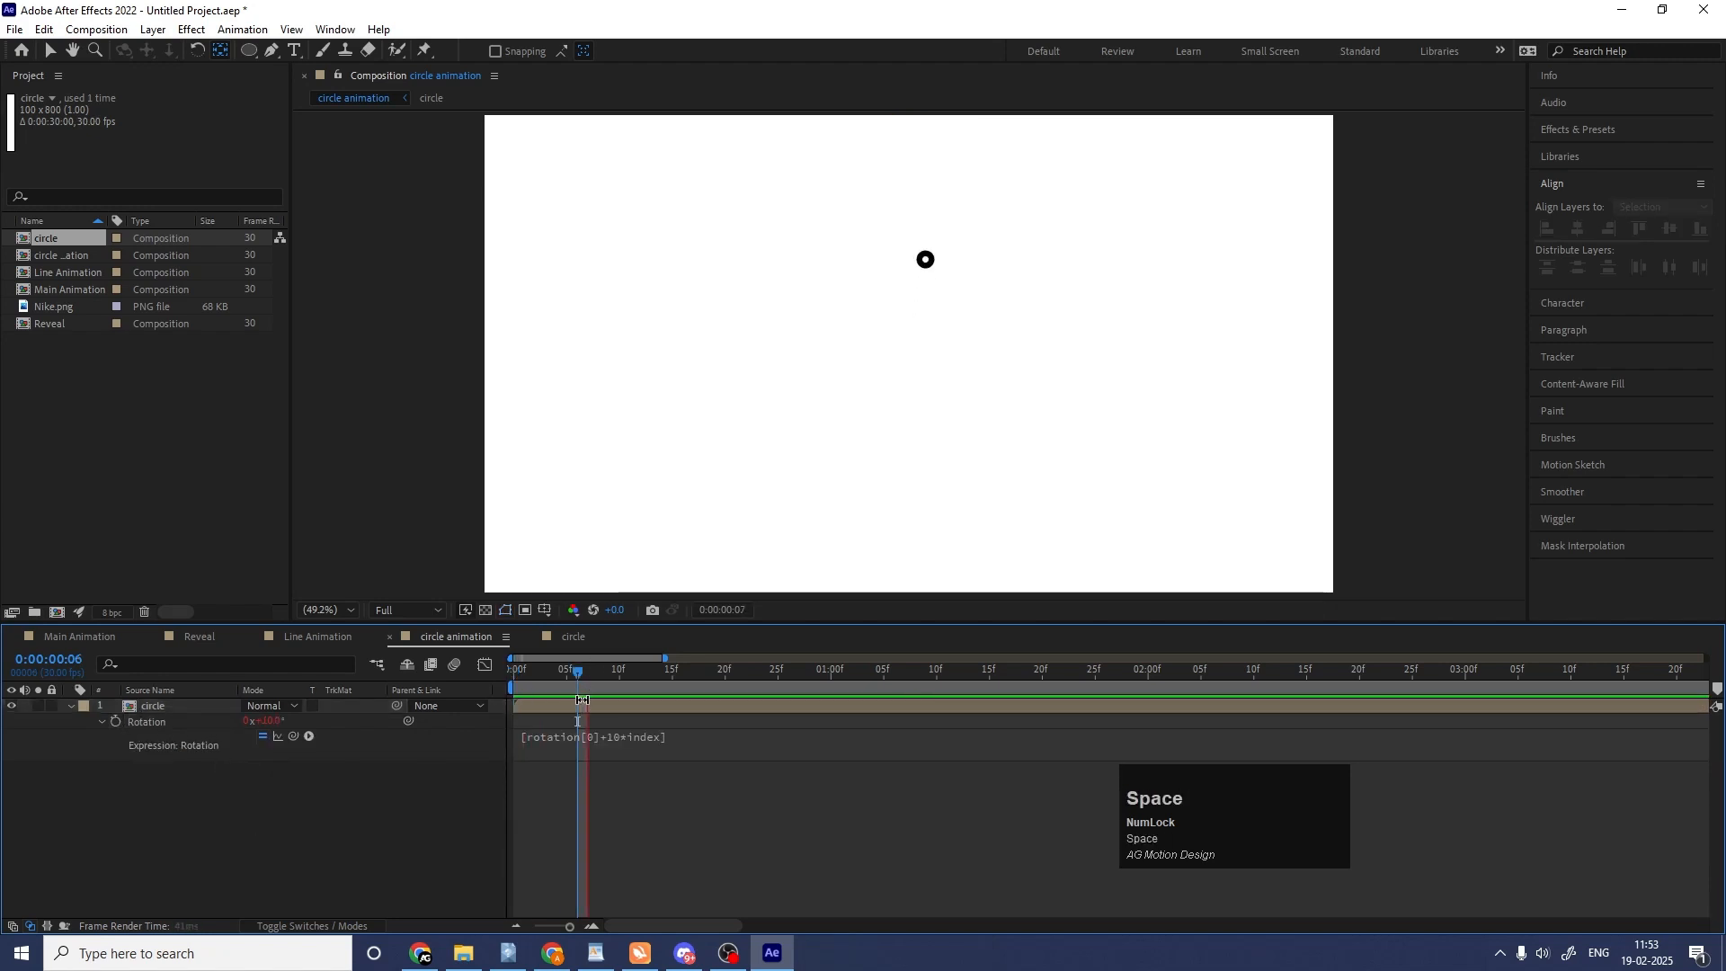
click(585, 697)
key(ctrl+d)
key(ctrl+d)
key(ctrl+d)
key(ctrl+d)
key(ctrl+d)
key(ctrl+d)
key(ctrl+d)
key(ctrl+d)
key(ctrl+d)
key(ctrl+d)
key(ctrl+d)
key(ctrl+d)
key(ctrl+d)
key(ctrl+d)
key(ctrl+d)
key(ctrl+d)
key(ctrl+d)
key(ctrl+d)
key(ctrl+d)
key(ctrl+d)
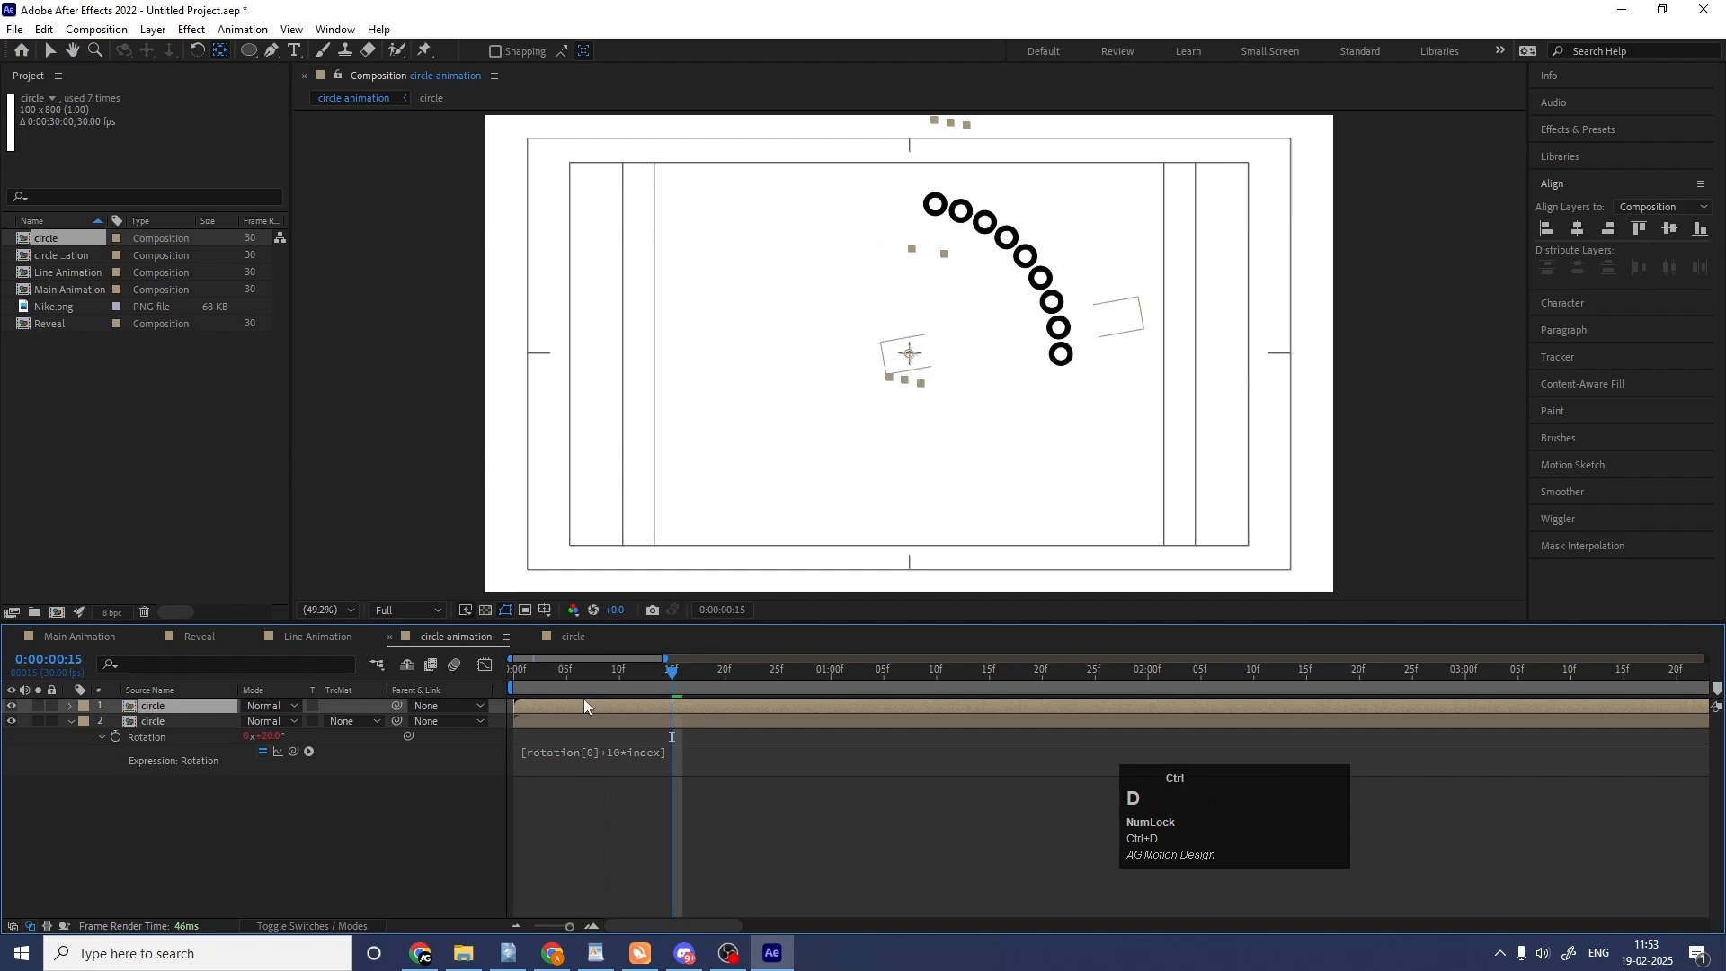
key(ctrl+d)
key(ctrl+d)
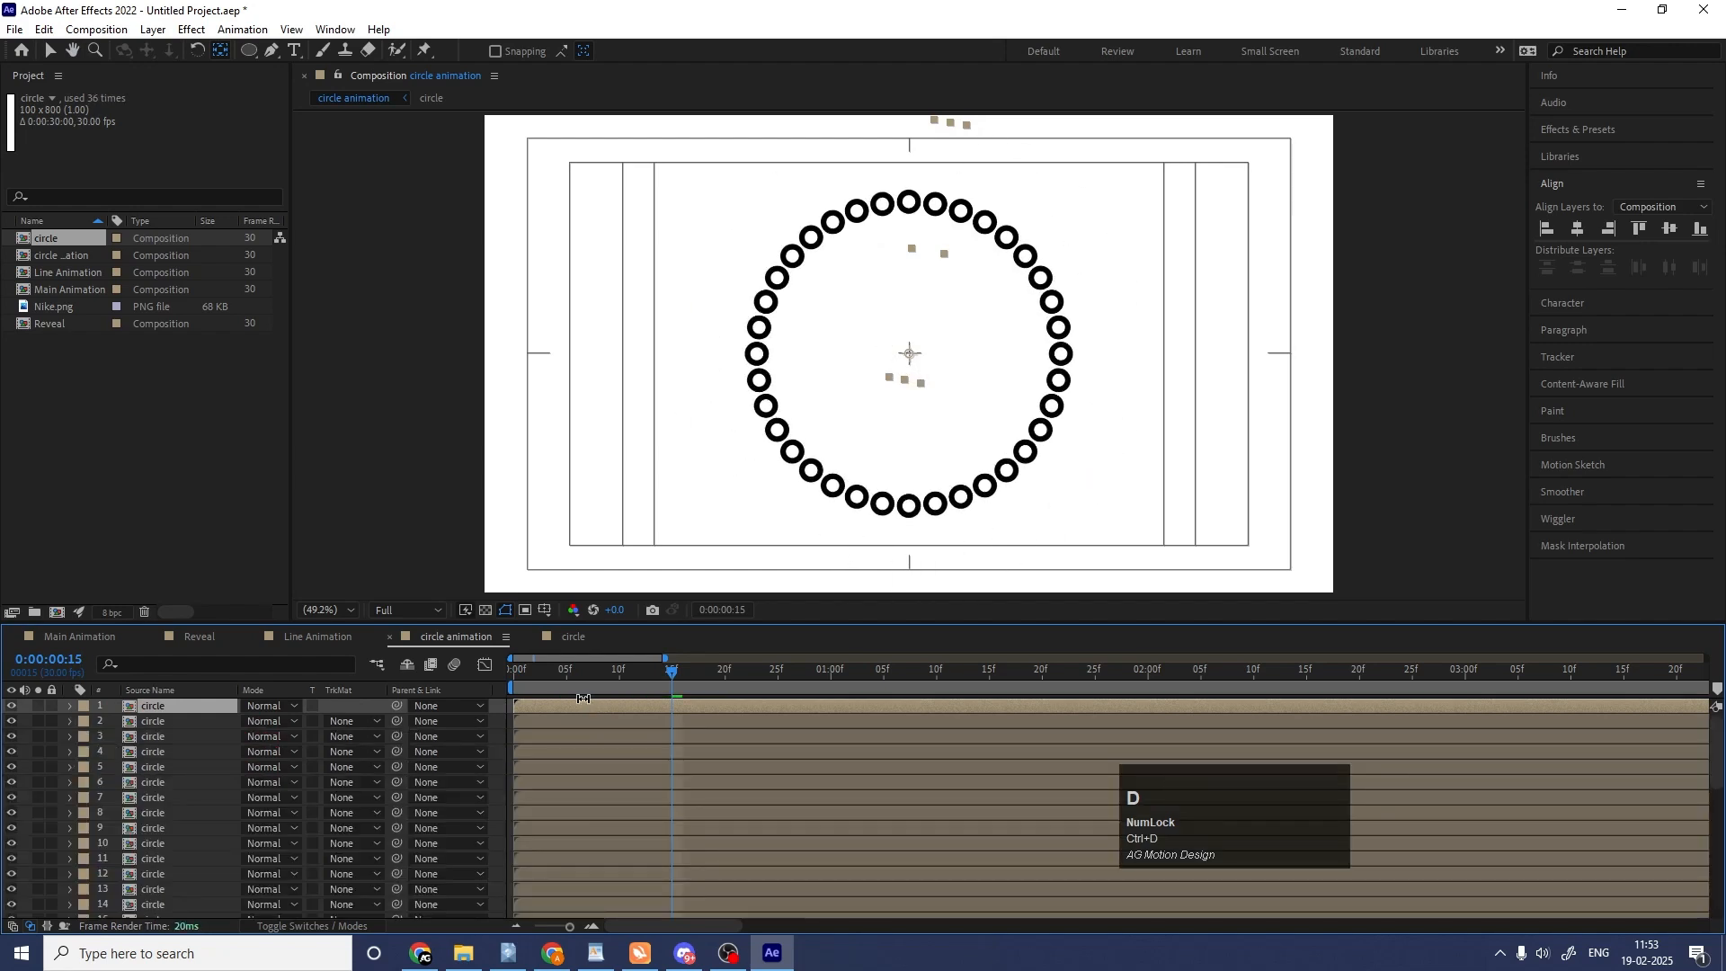
click(514, 676)
scroll(225, 817, down, 5)
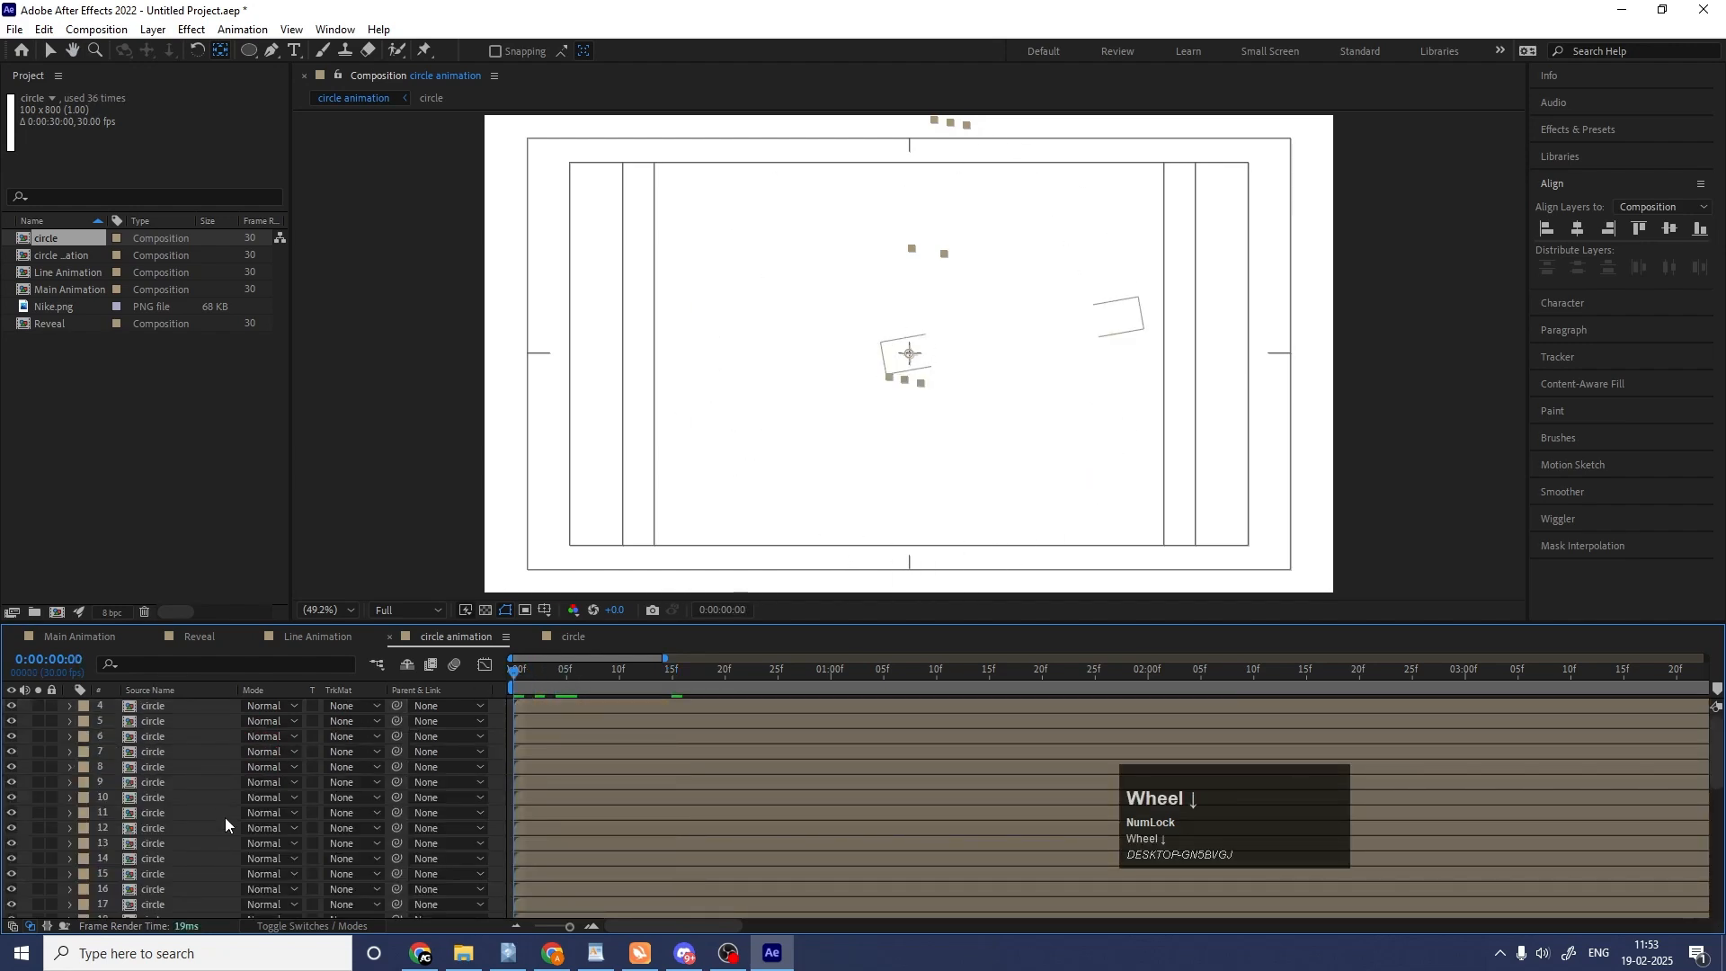
scroll(475, 752, up, 5)
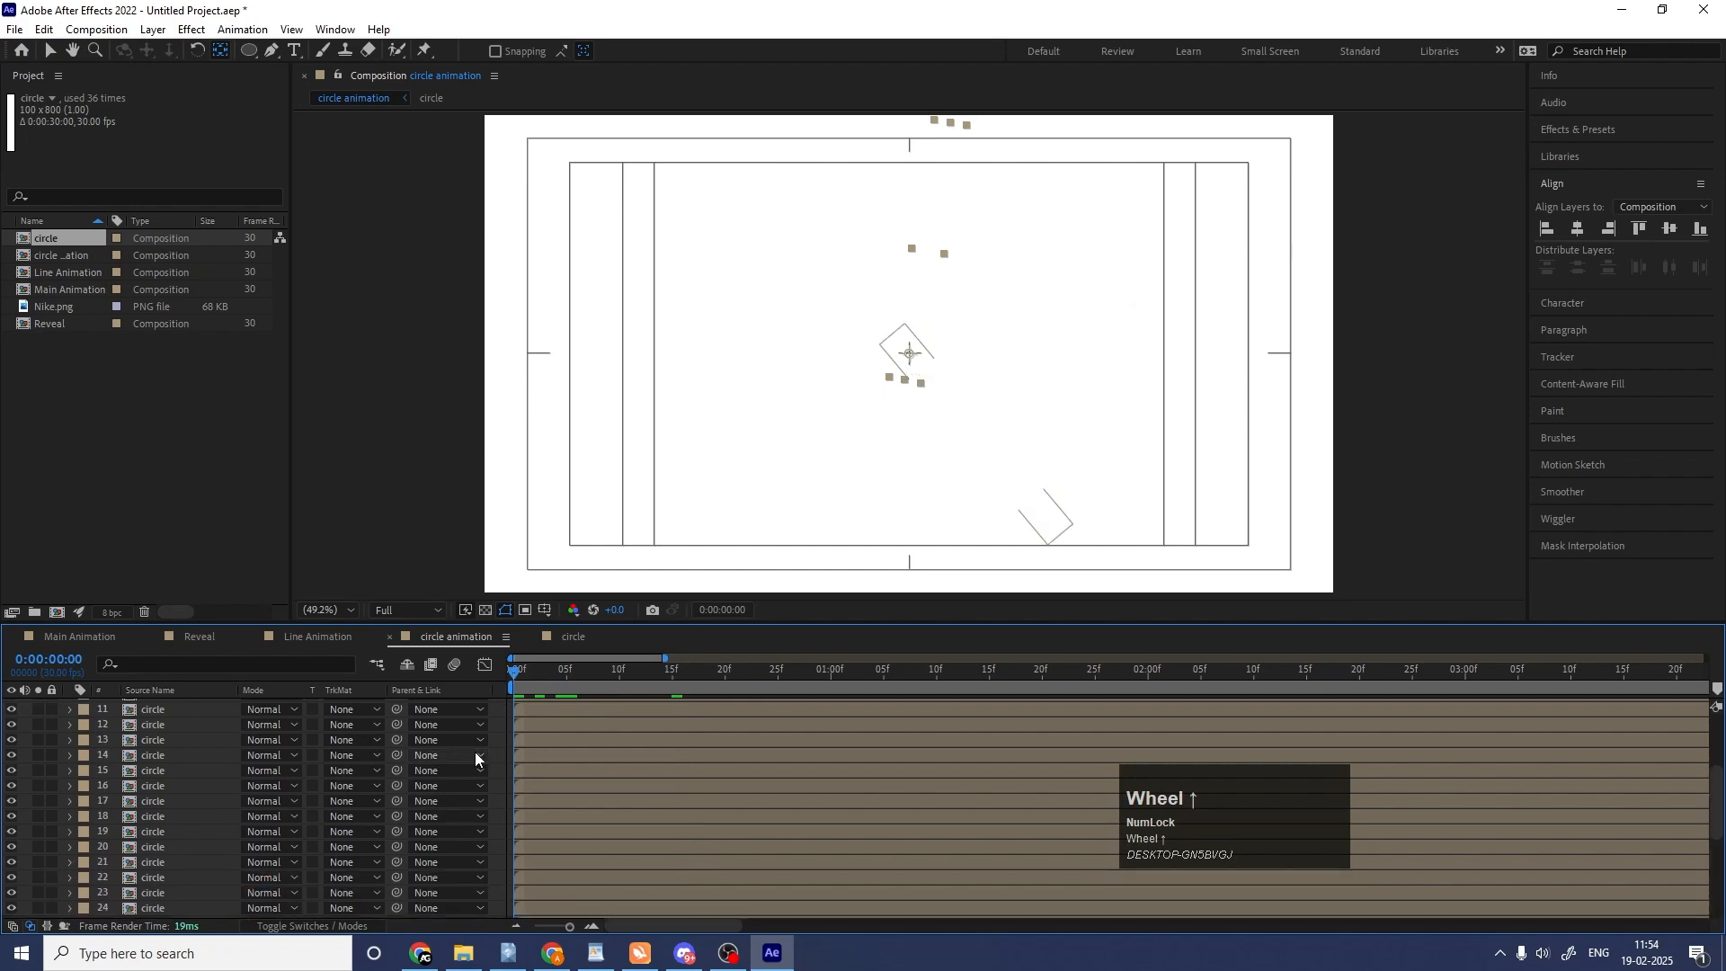
key(space)
key(space)
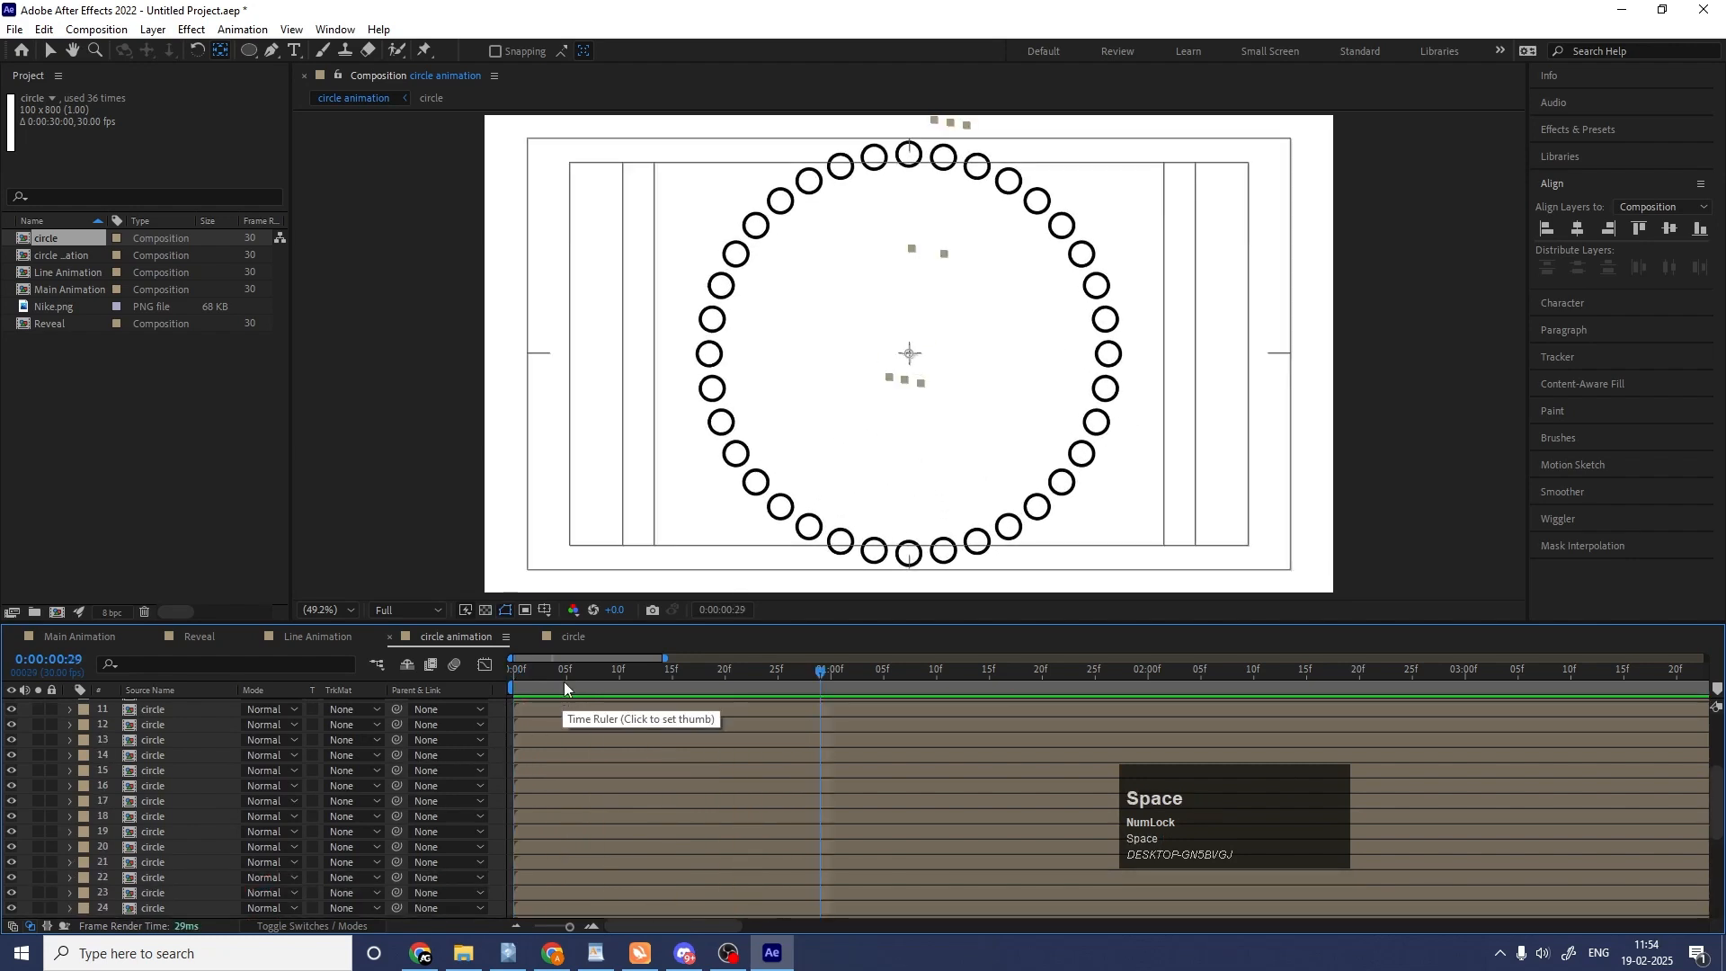
Select all circle layers and trim their ends at 0:00:00:01.
drag(564, 682, 444, 677)
drag(557, 680, 449, 690)
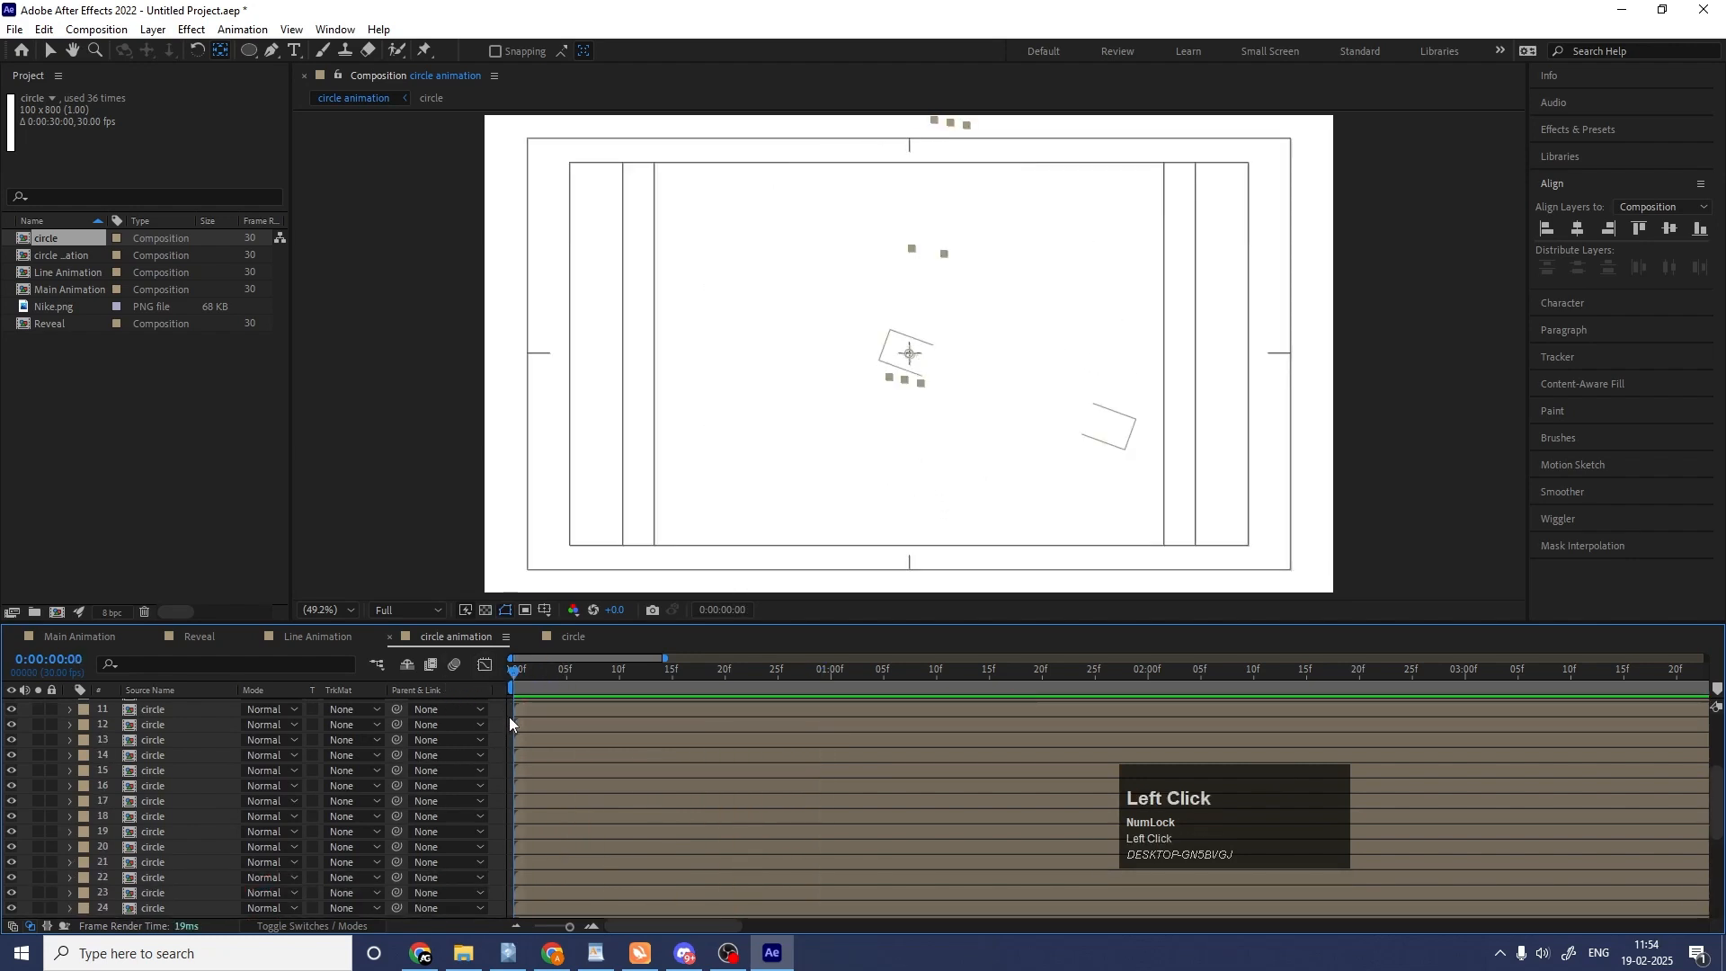
key(ctrl+a)
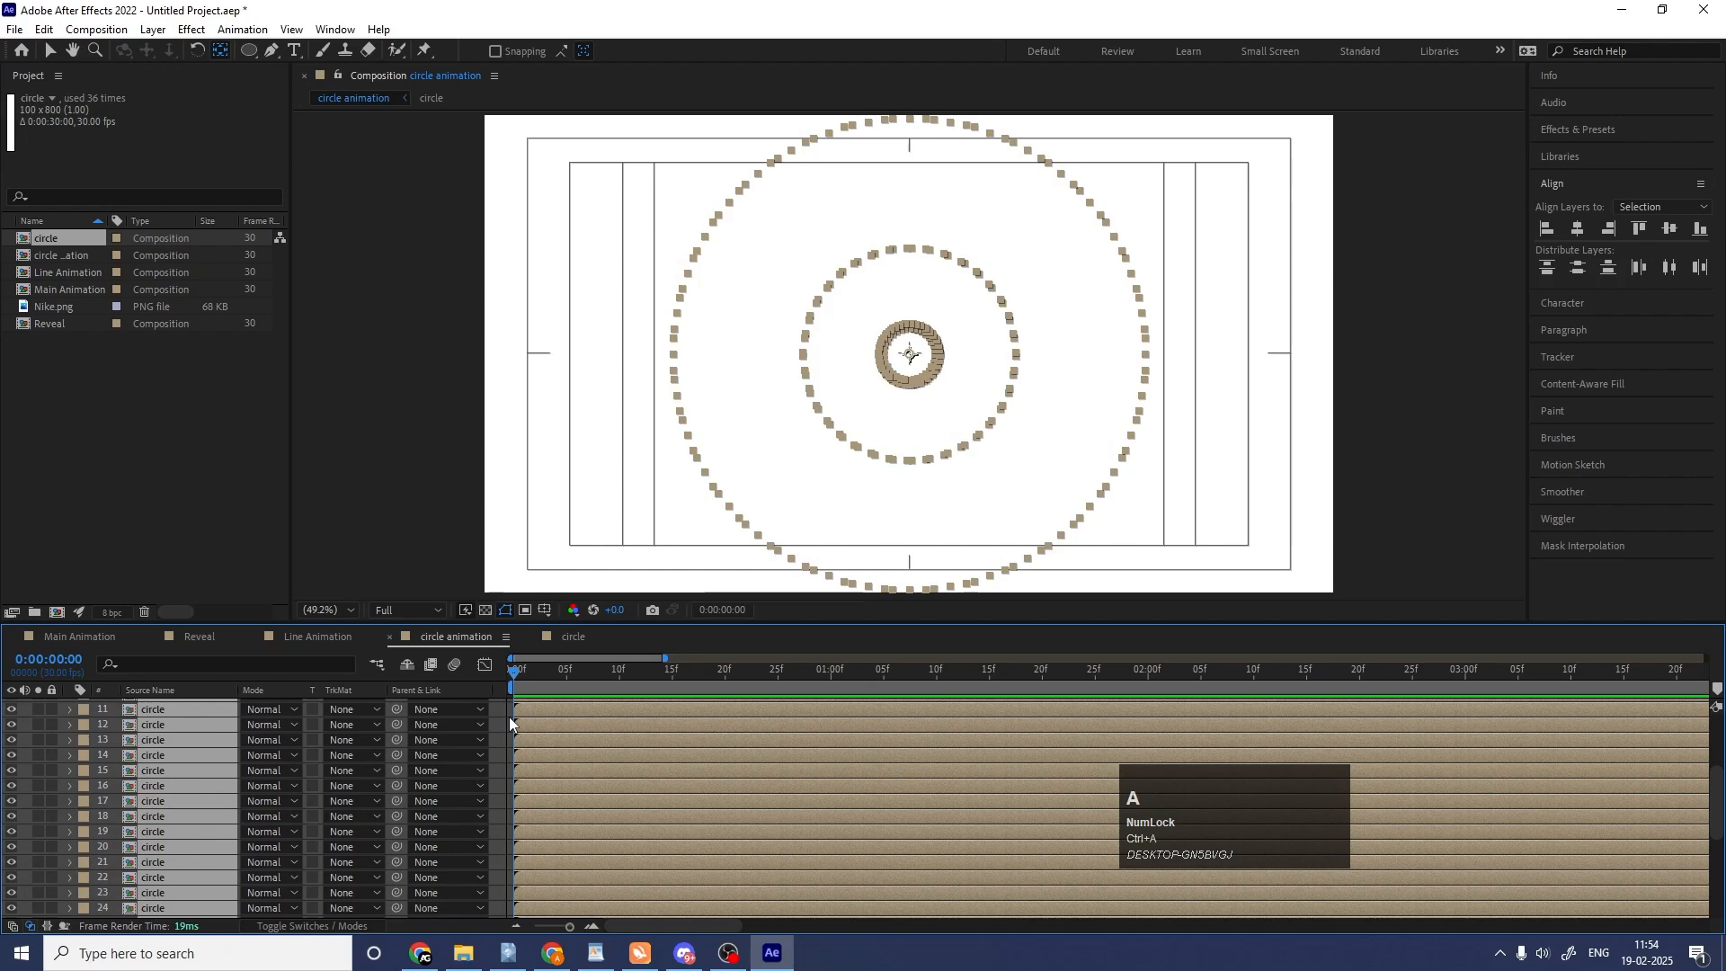
key(Page_Down)
key(alt+bracketright)
Sequence the selected circle layers one after another with no overlap.
right_click(525, 710)
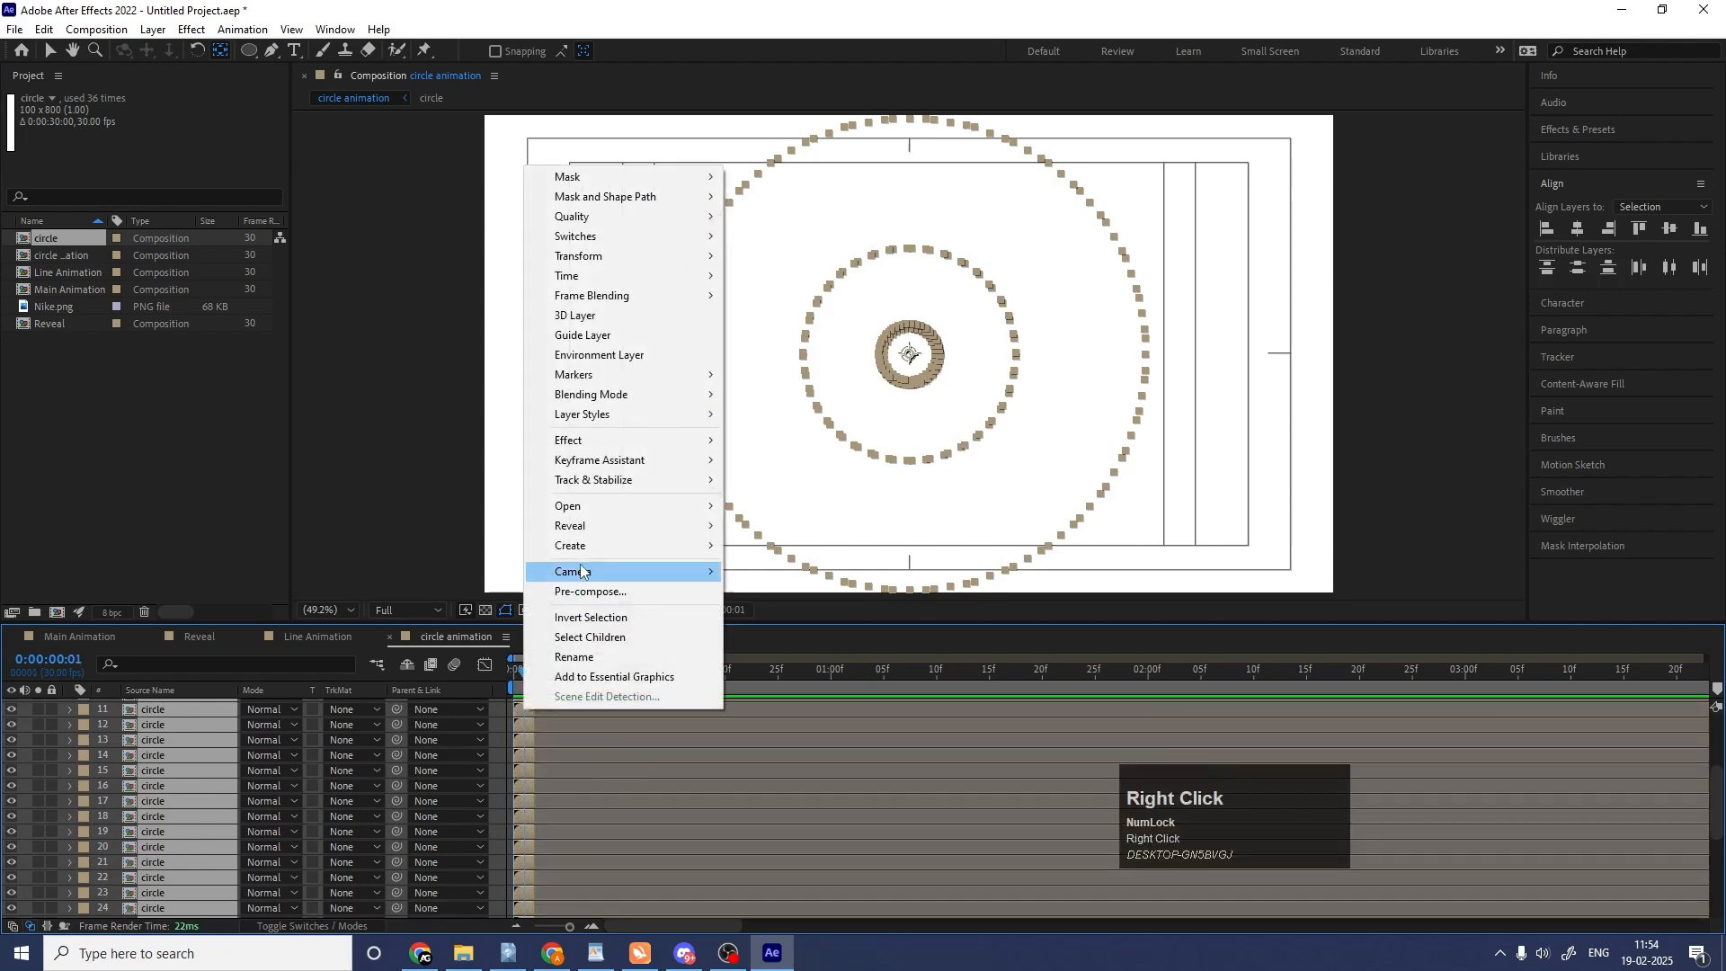
click(630, 460)
click(792, 626)
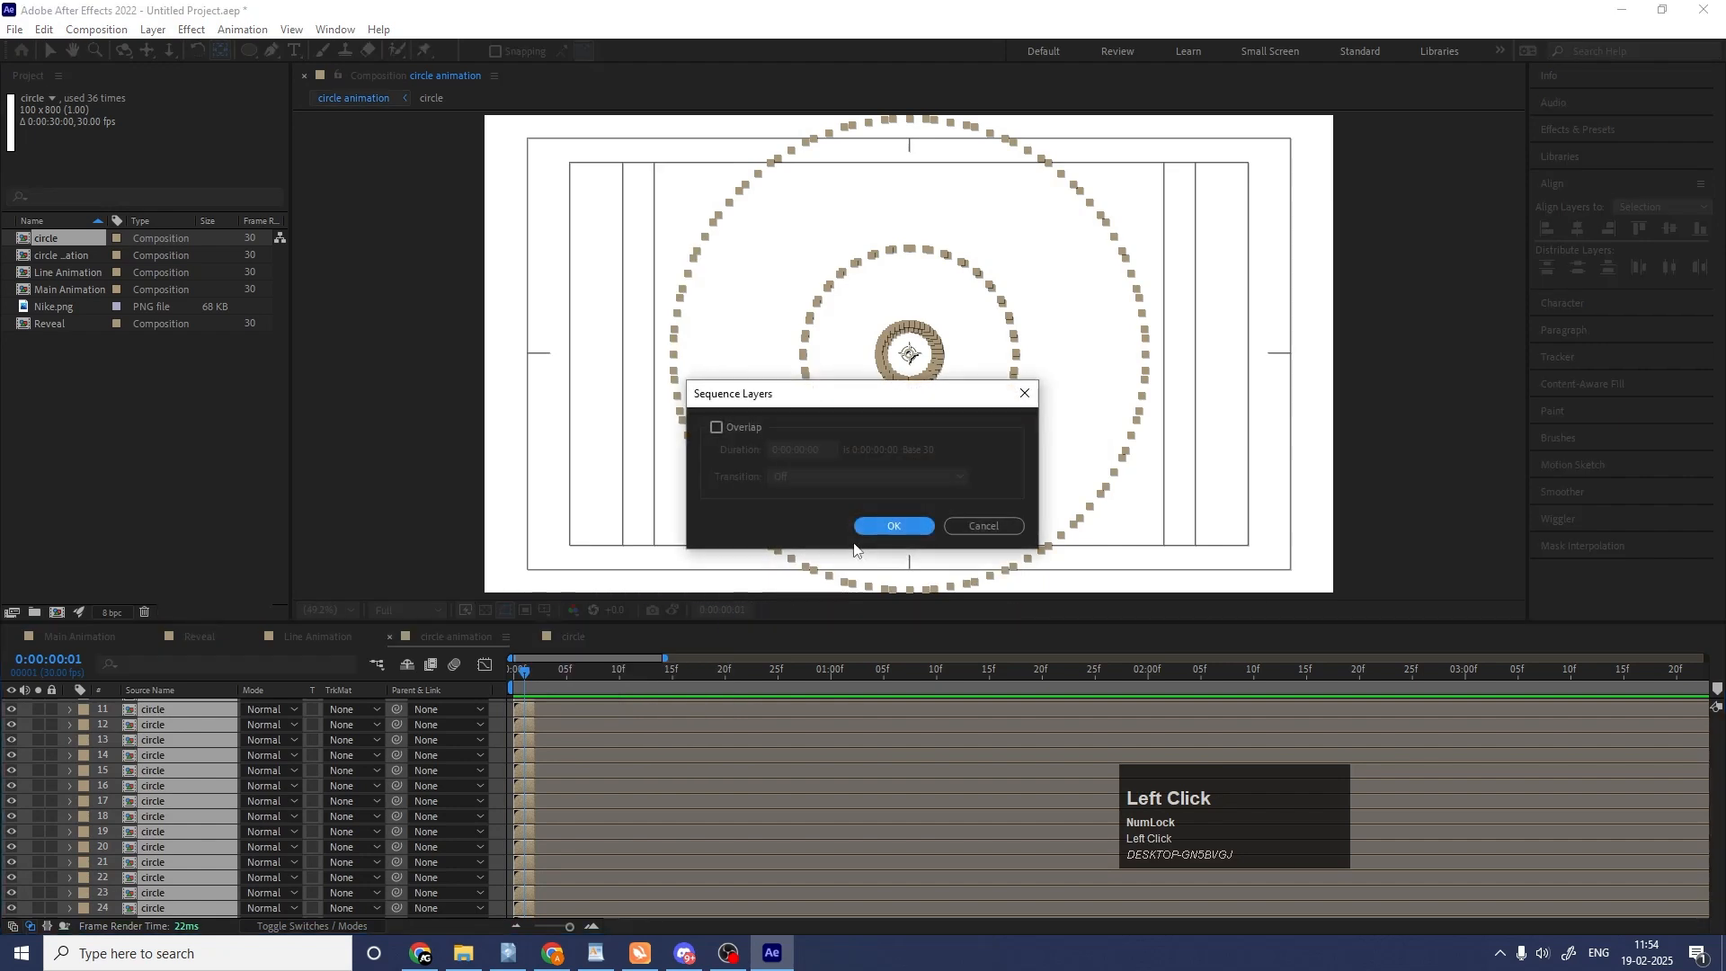
click(893, 526)
Extend the ends of all sequenced circle layers to the end of the 30-second composition and preview the staggered ring.
key(minus)
key(minus)
key(minus)
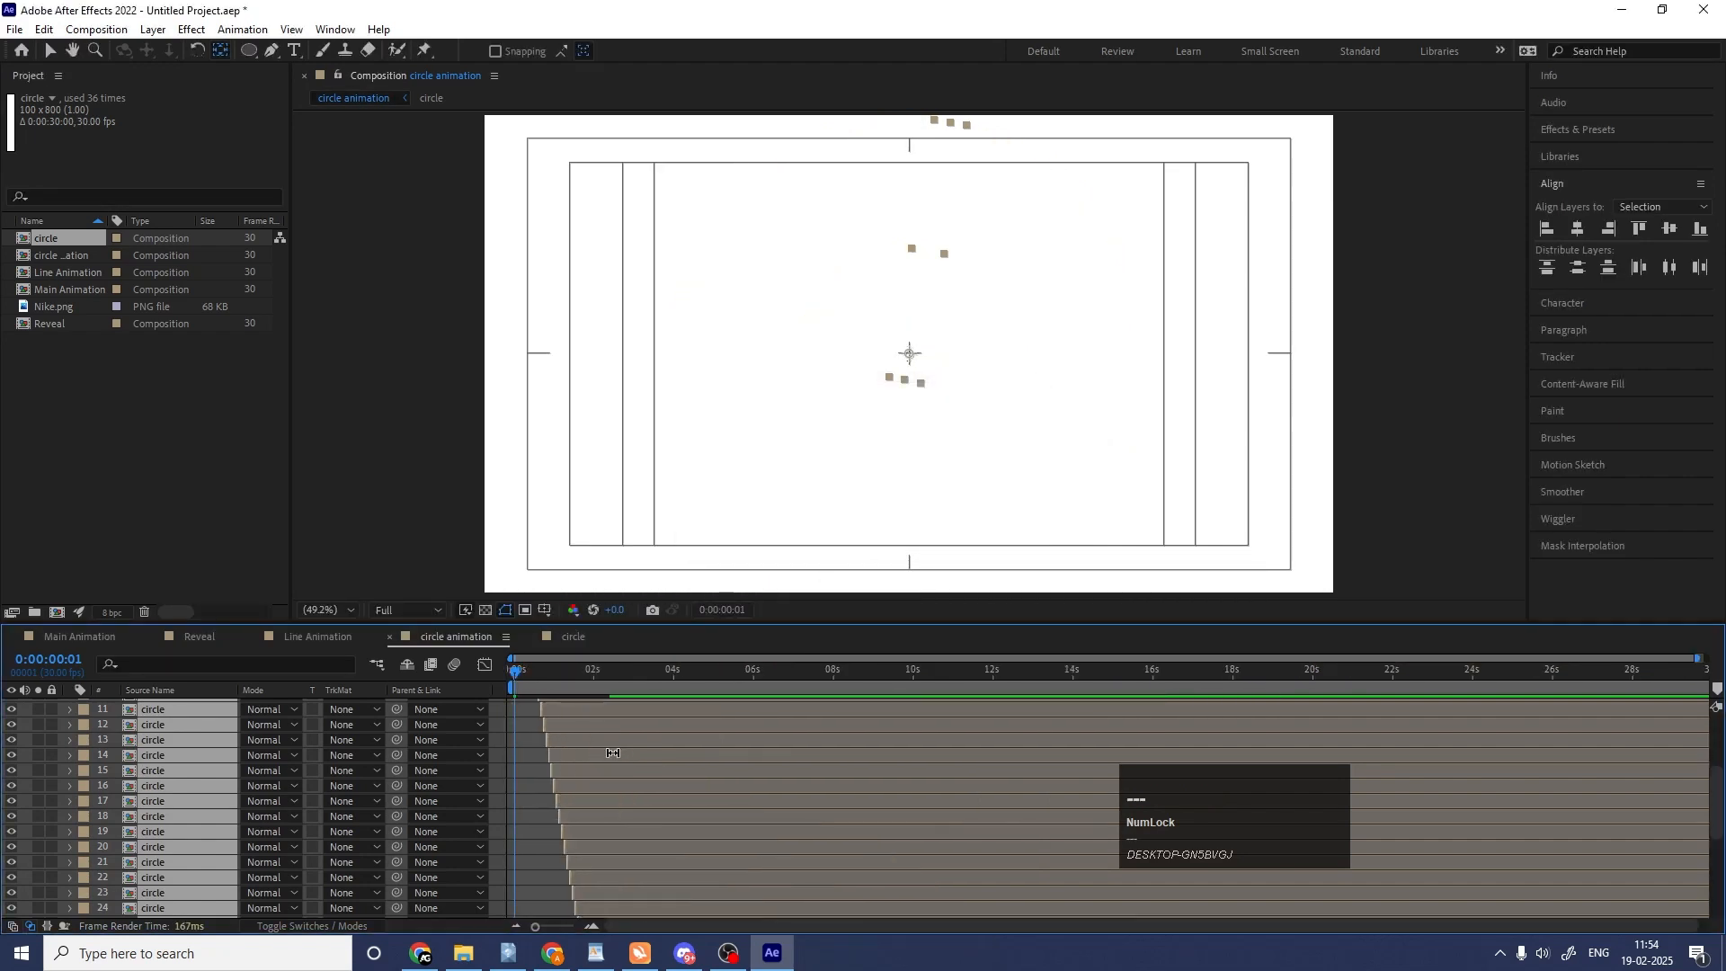
drag(549, 707, 1668, 708)
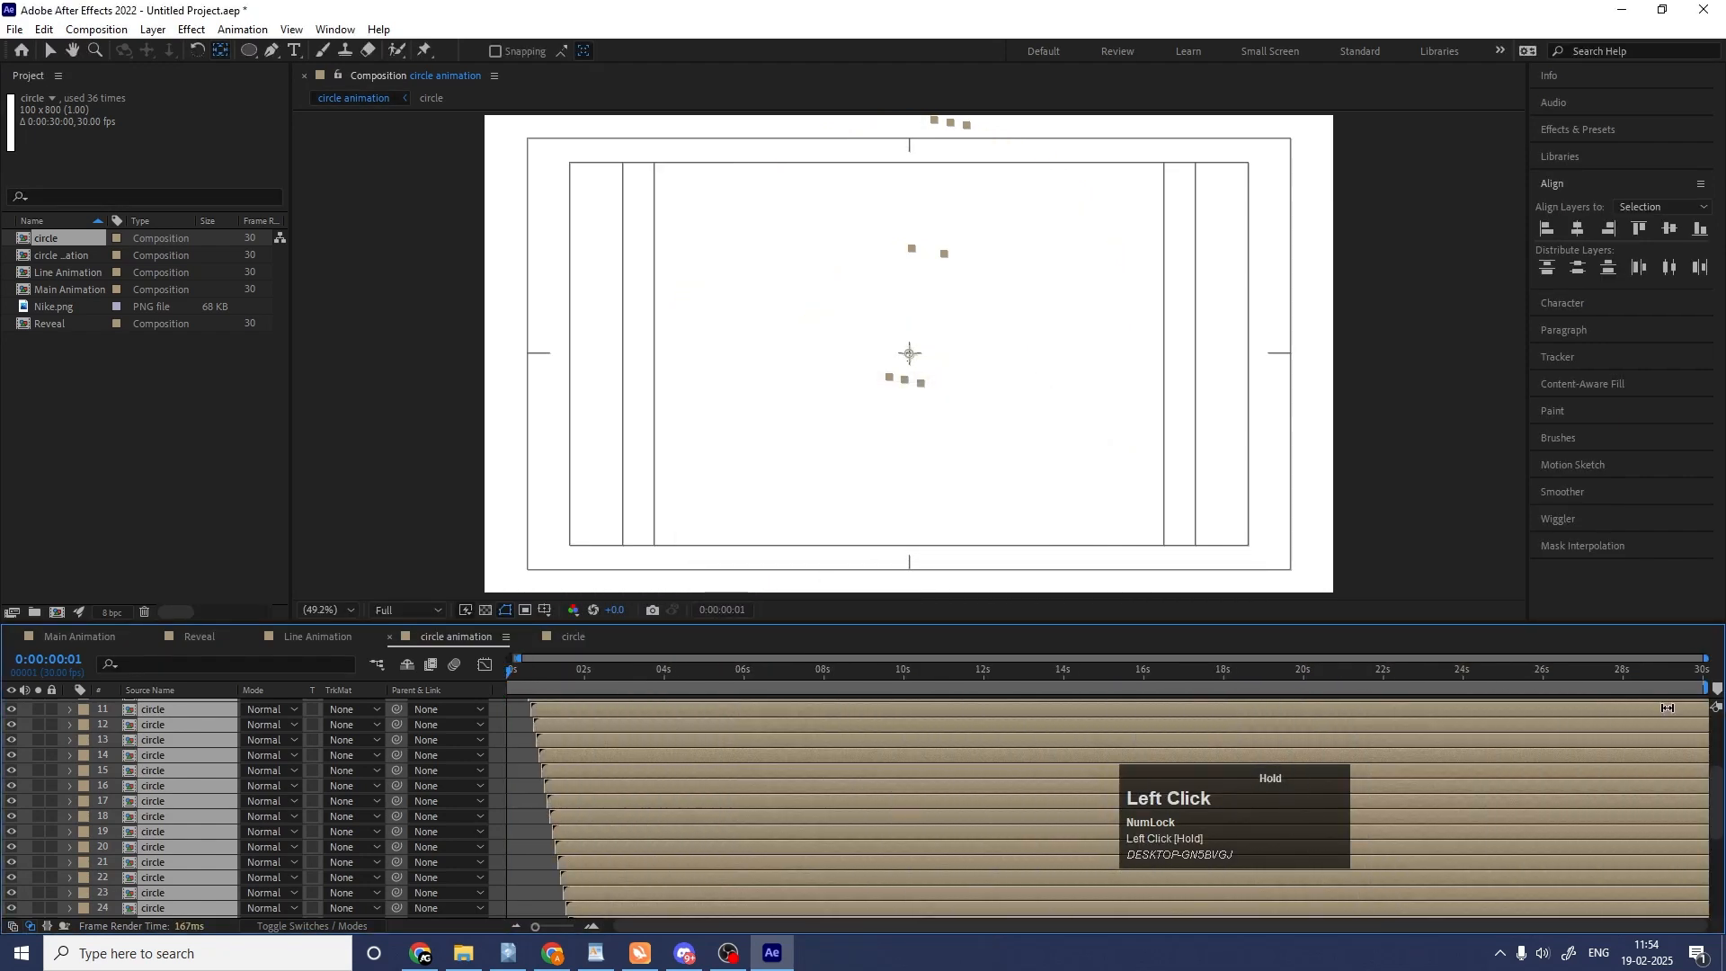
key(space)
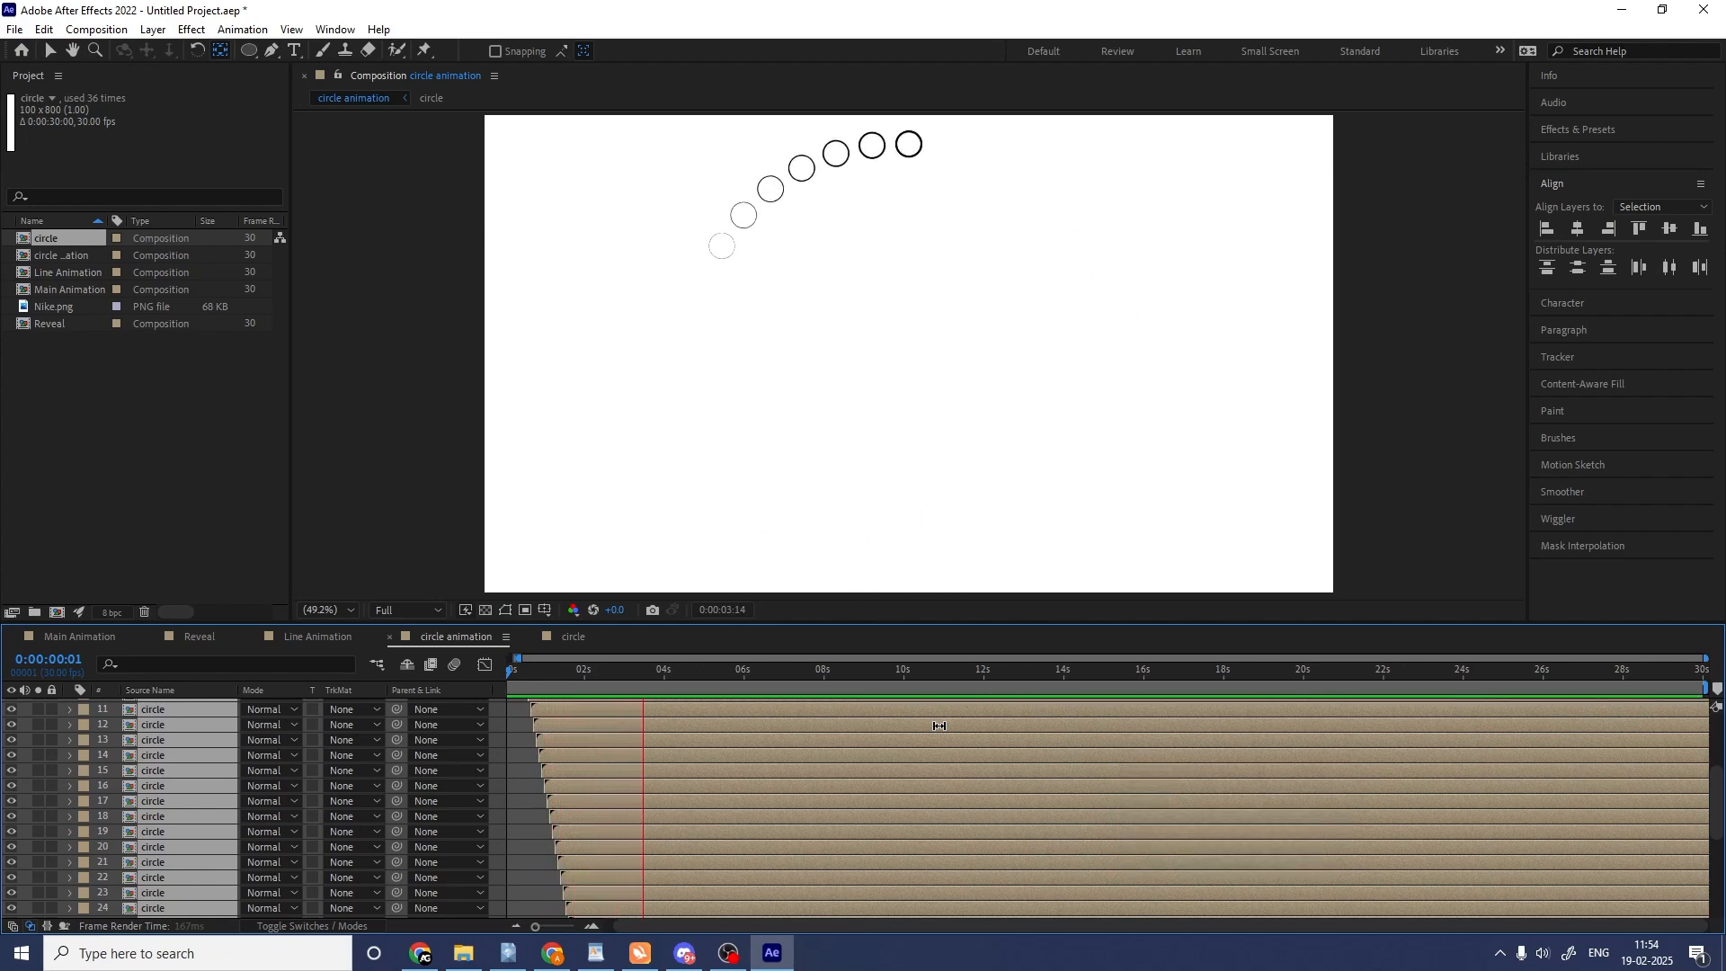
key(space)
Open the circle composition, collapse its shape layer's properties and deselect the layer.
click(575, 637)
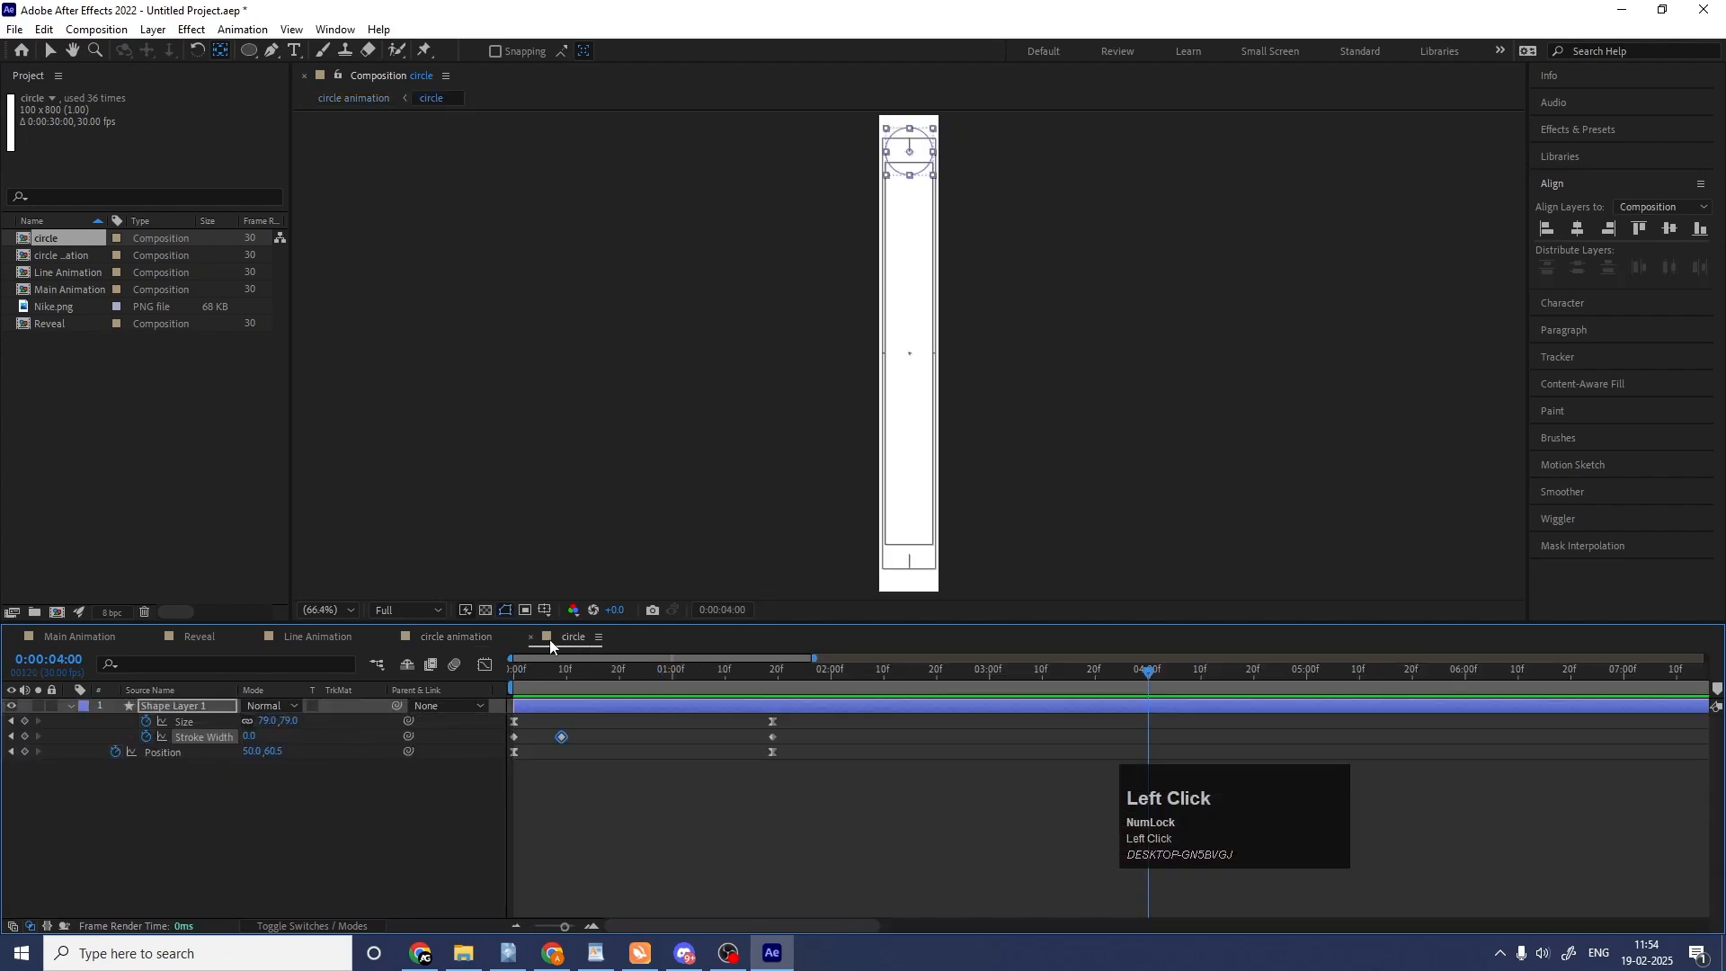
click(70, 706)
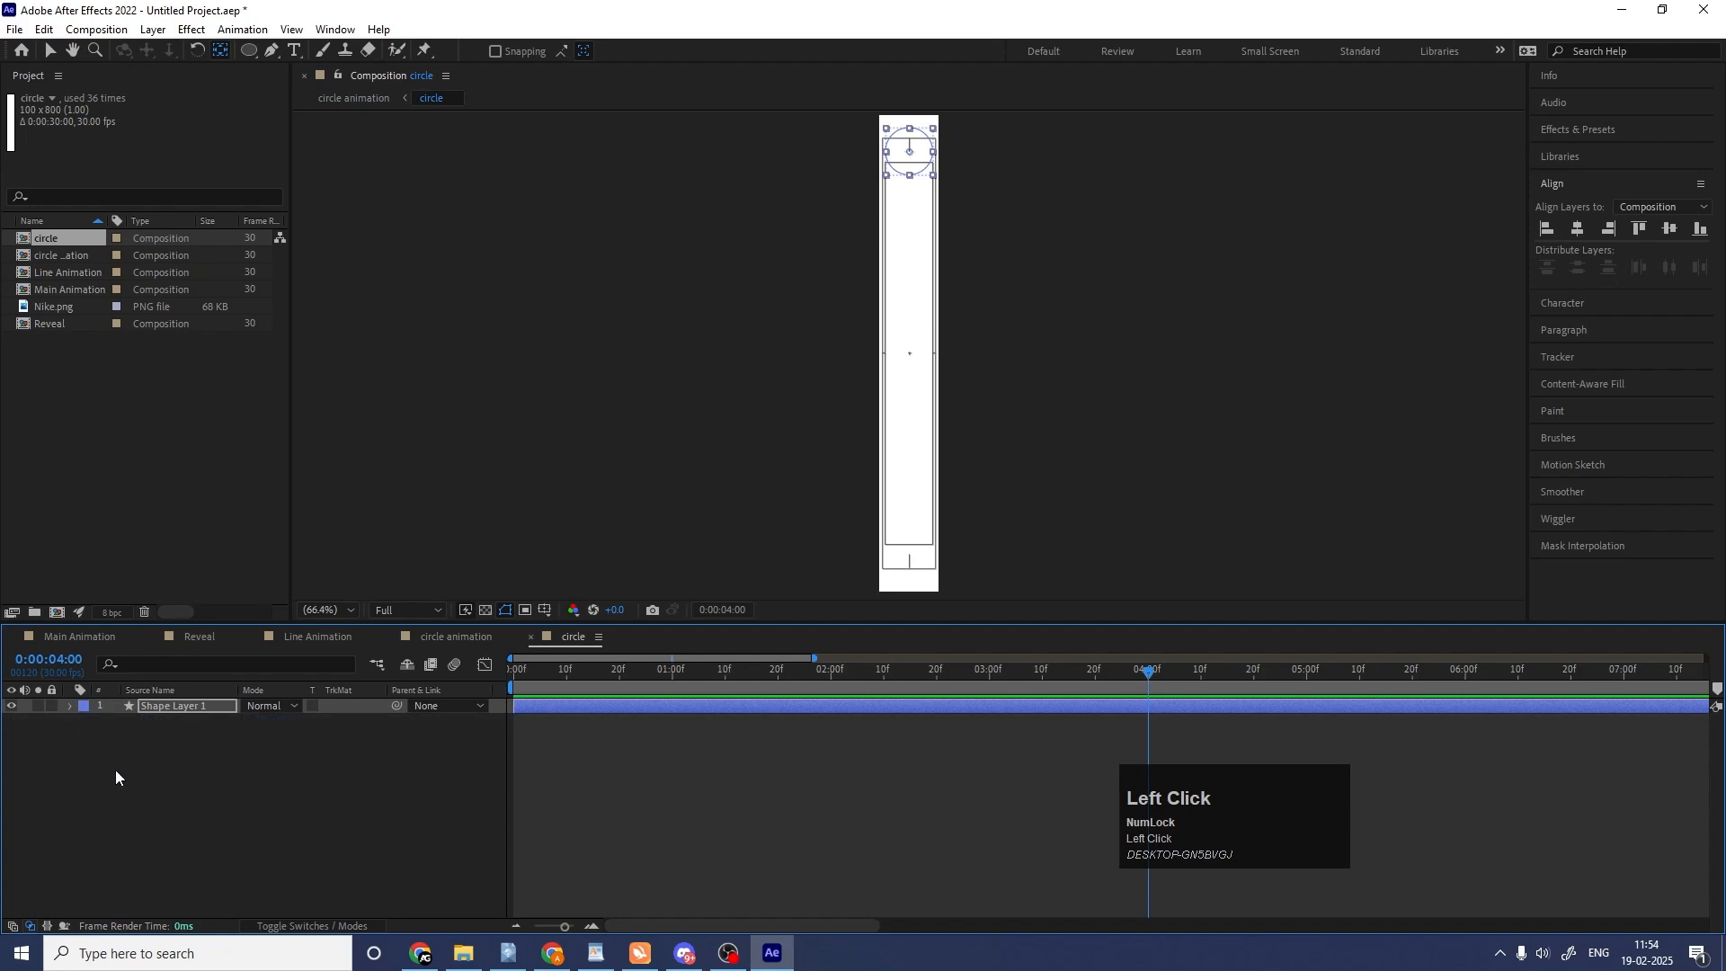
click(116, 770)
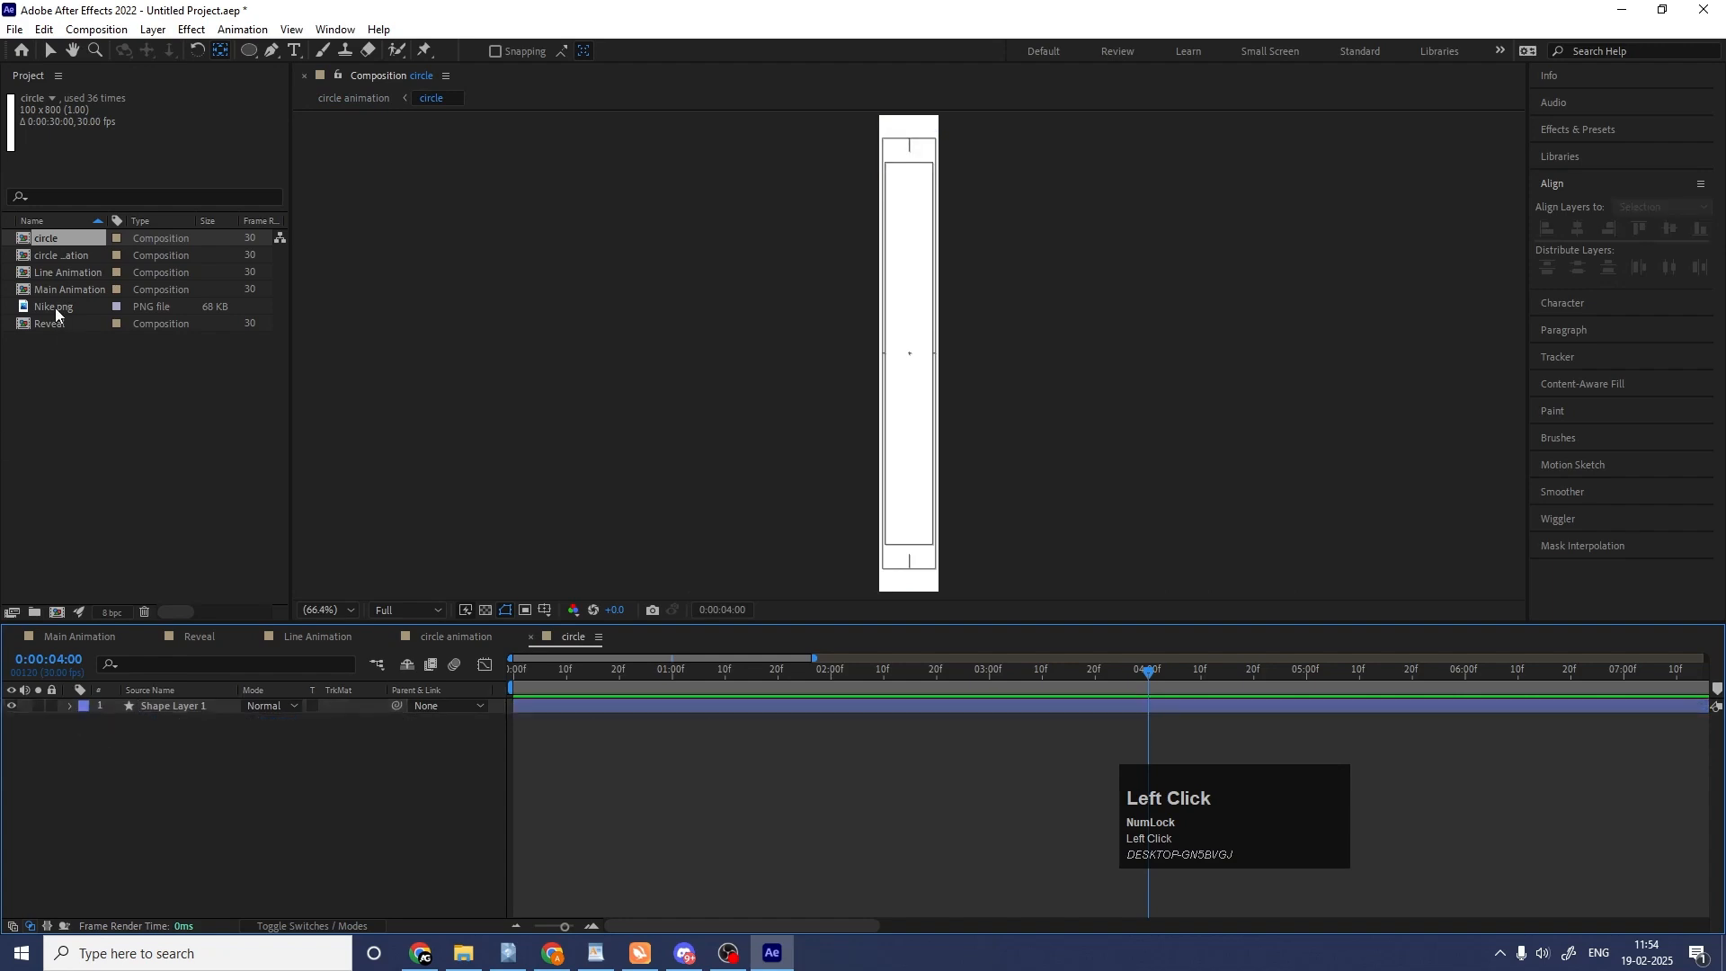
Create a new composition named Logo Reveal with a width of 1920 px and a height of 1080 px.
key(ctrl+n)
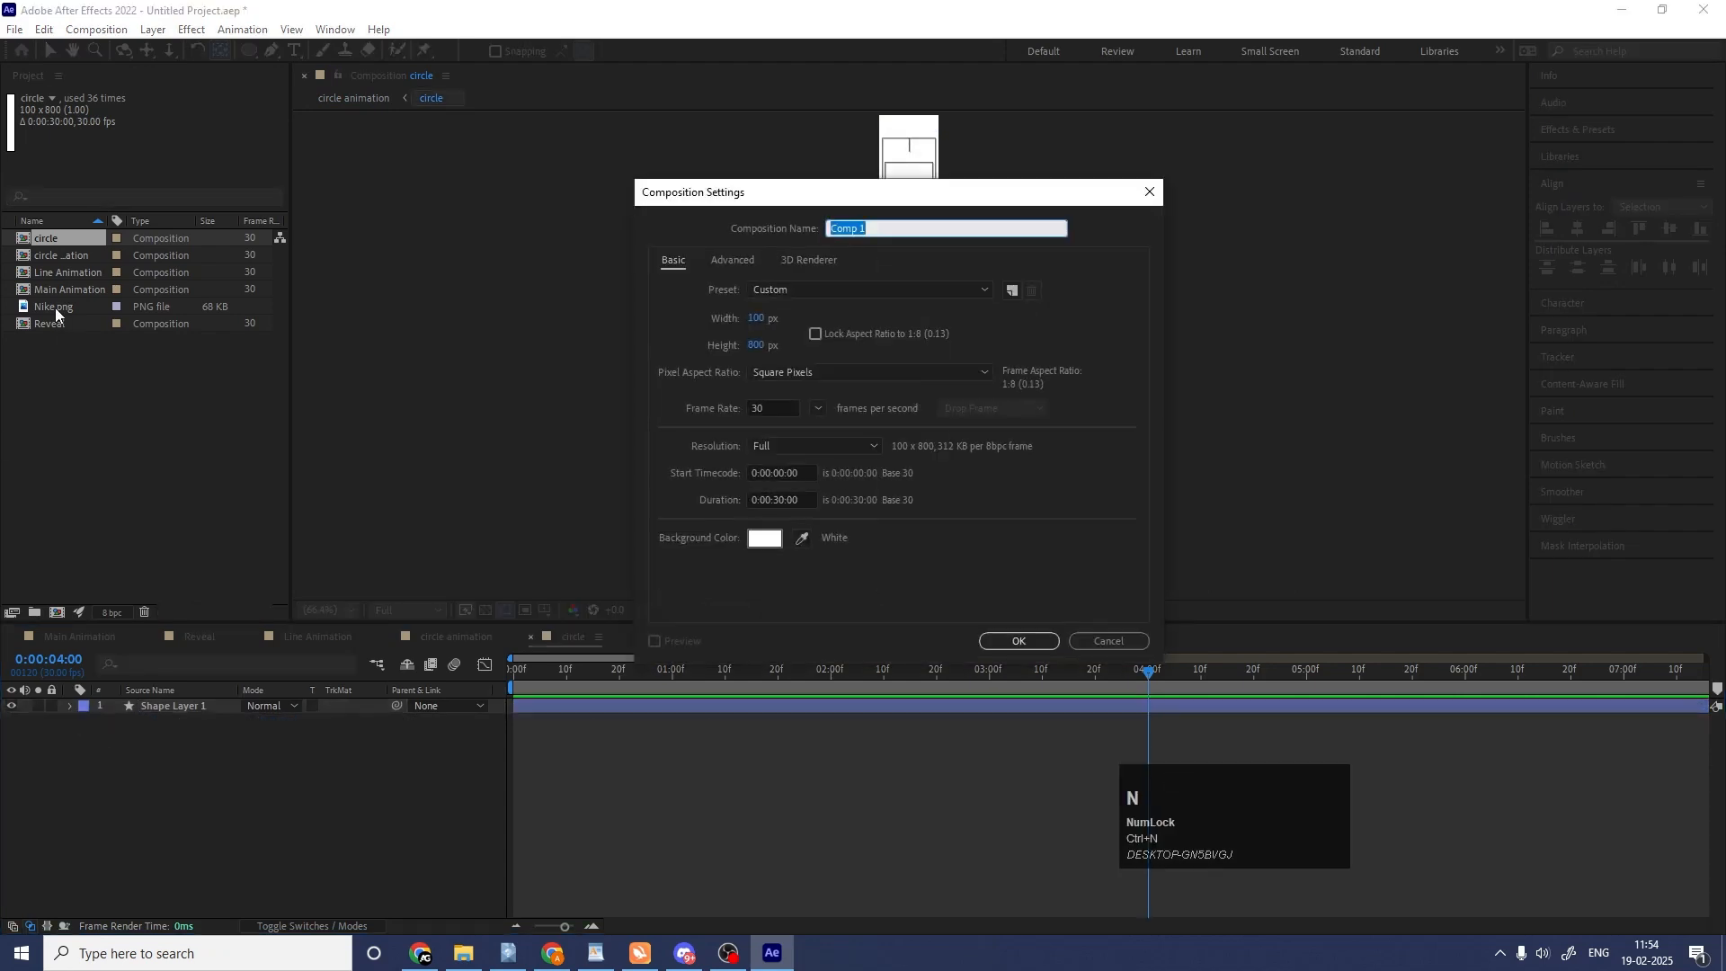
text(Logo Reveal)
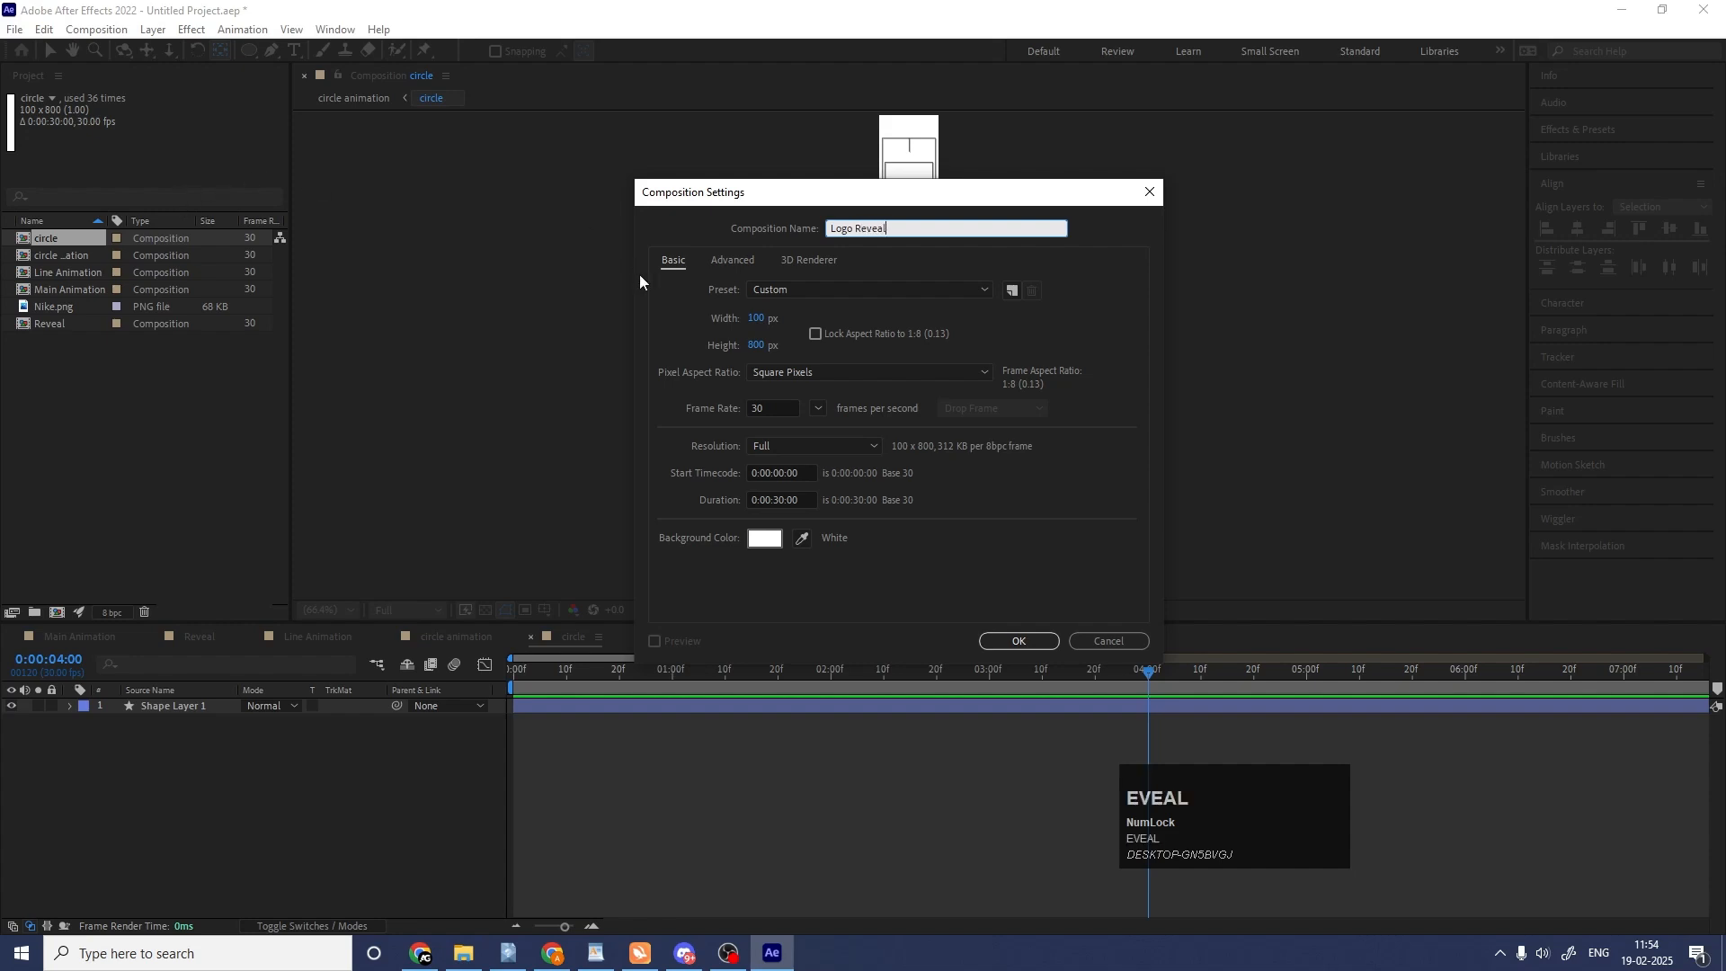
click(756, 319)
text(19)
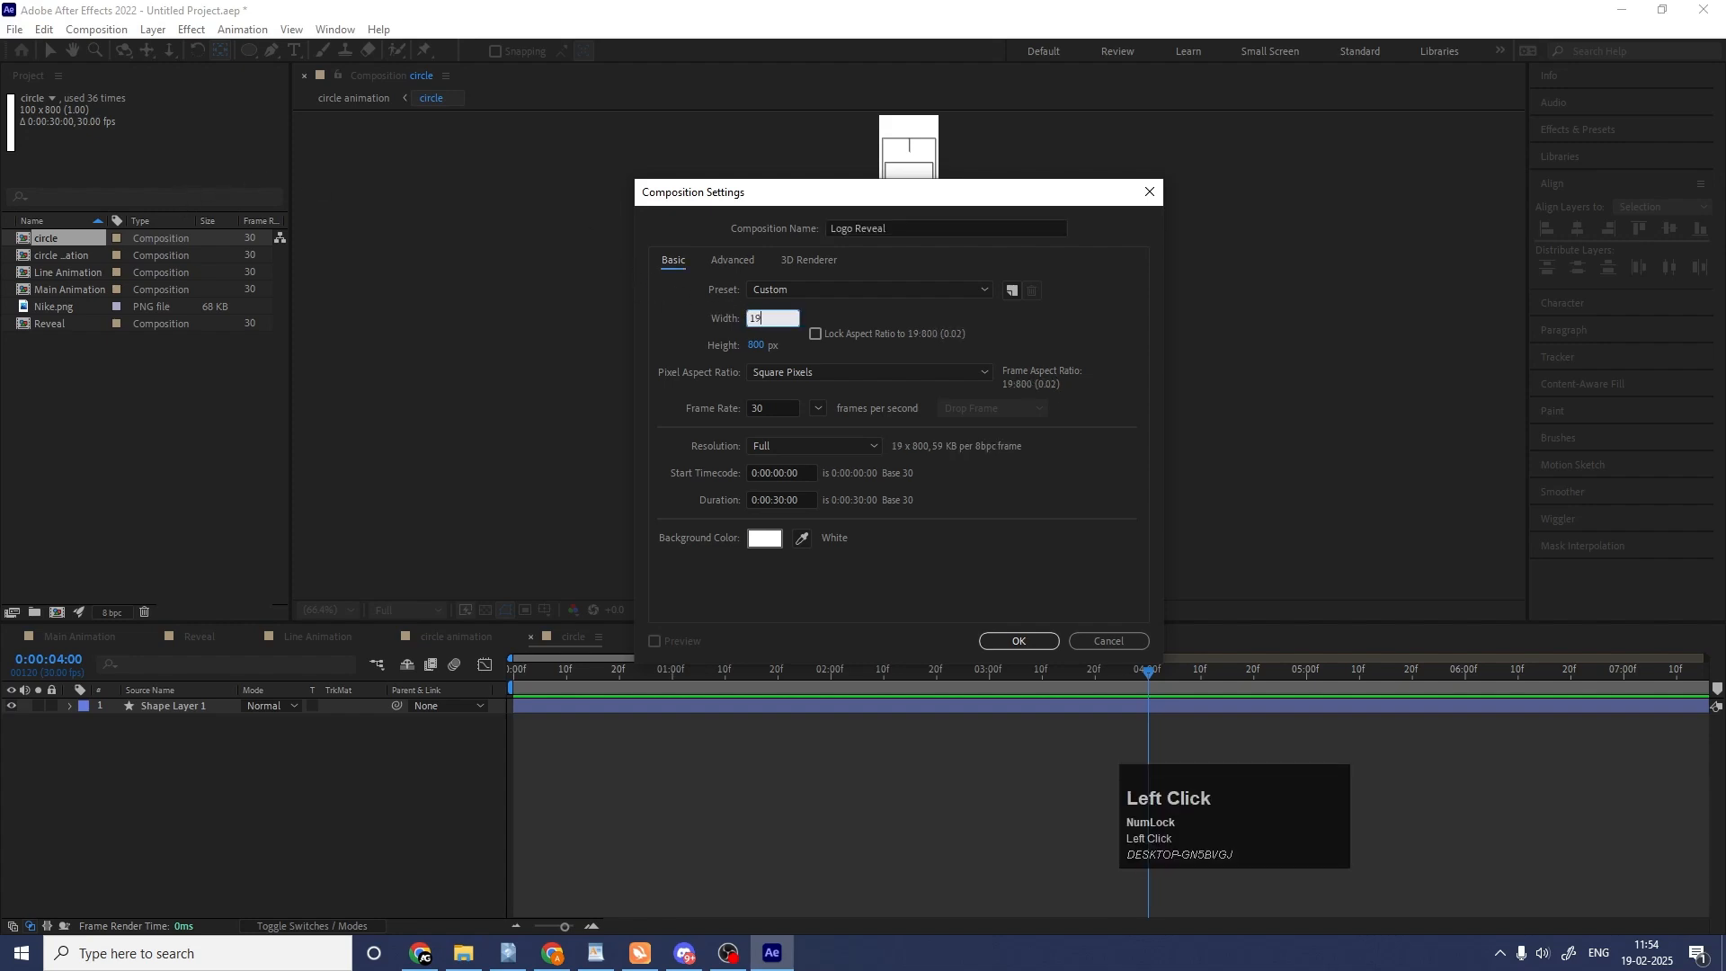
key(Num_Lock)
text(-2)
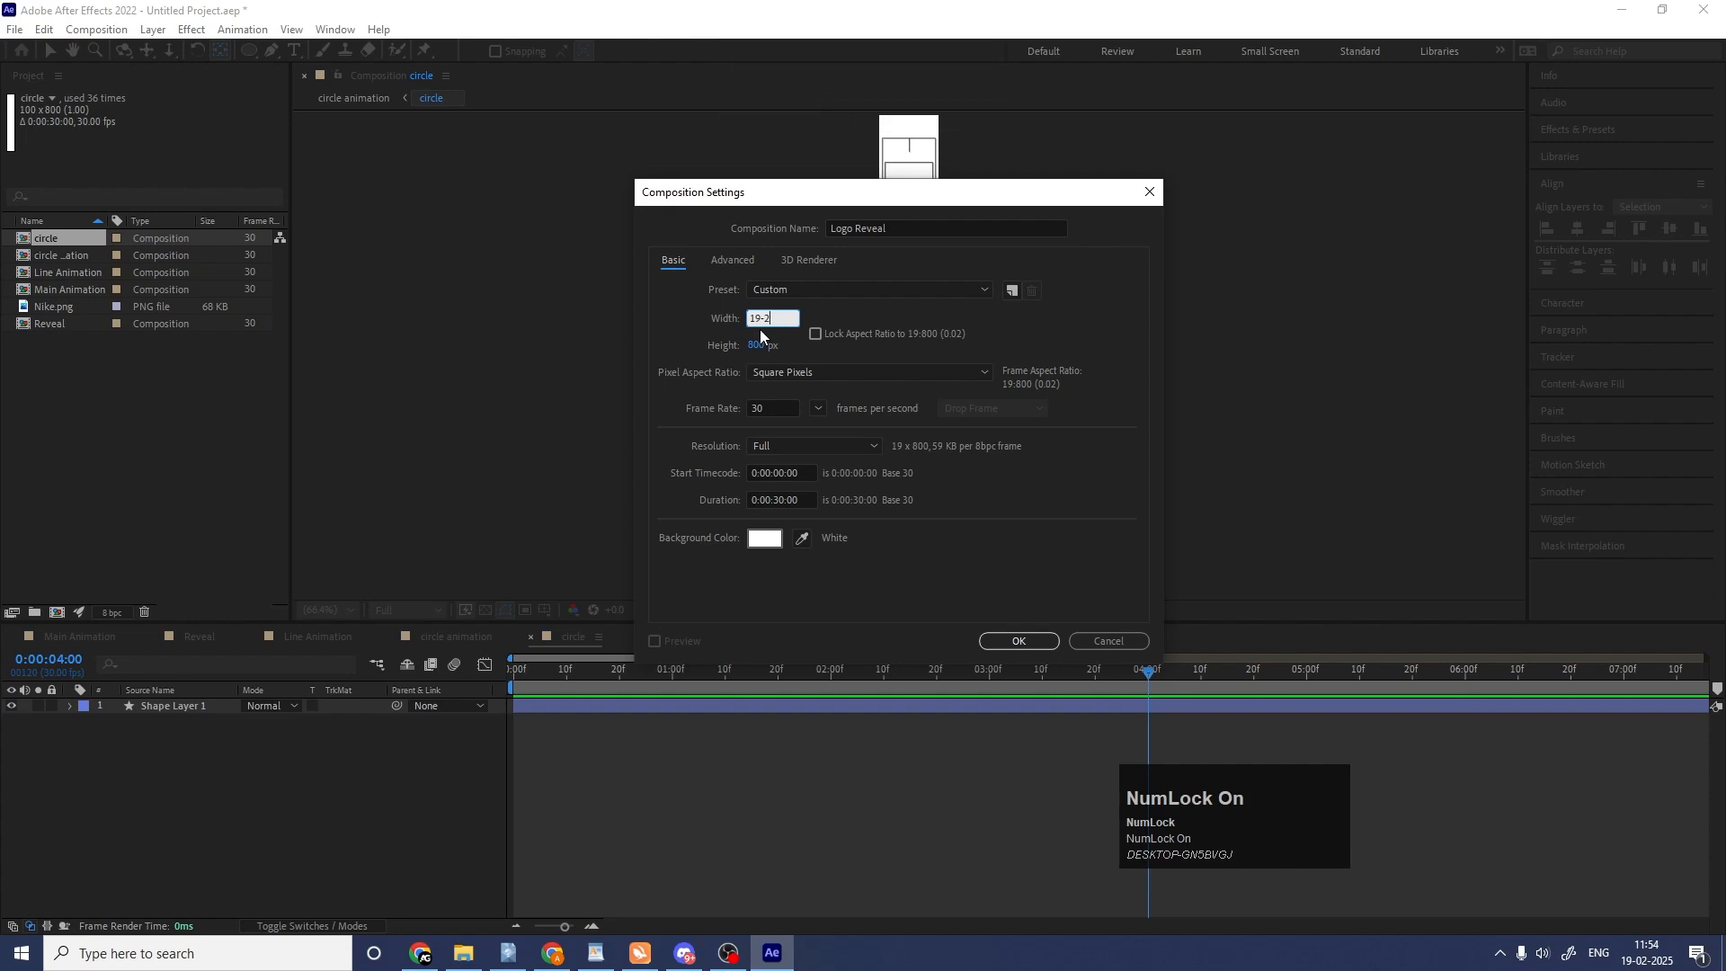
key(BackSpace)
text(20)
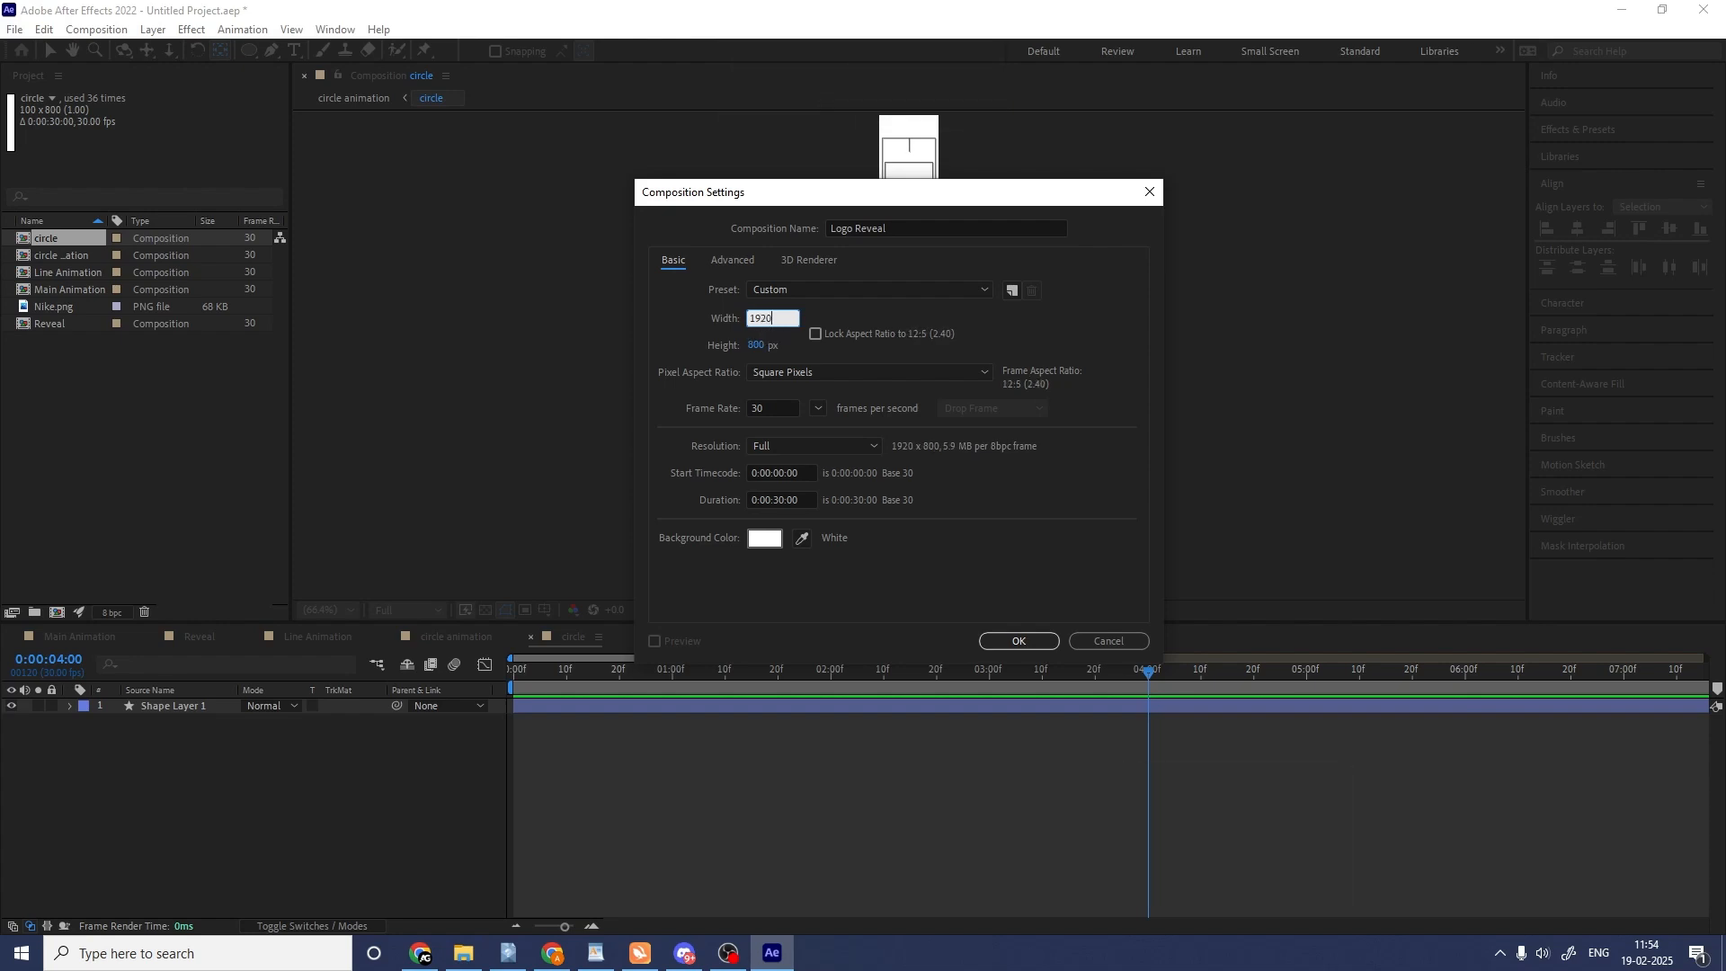
click(754, 346)
text(1080)
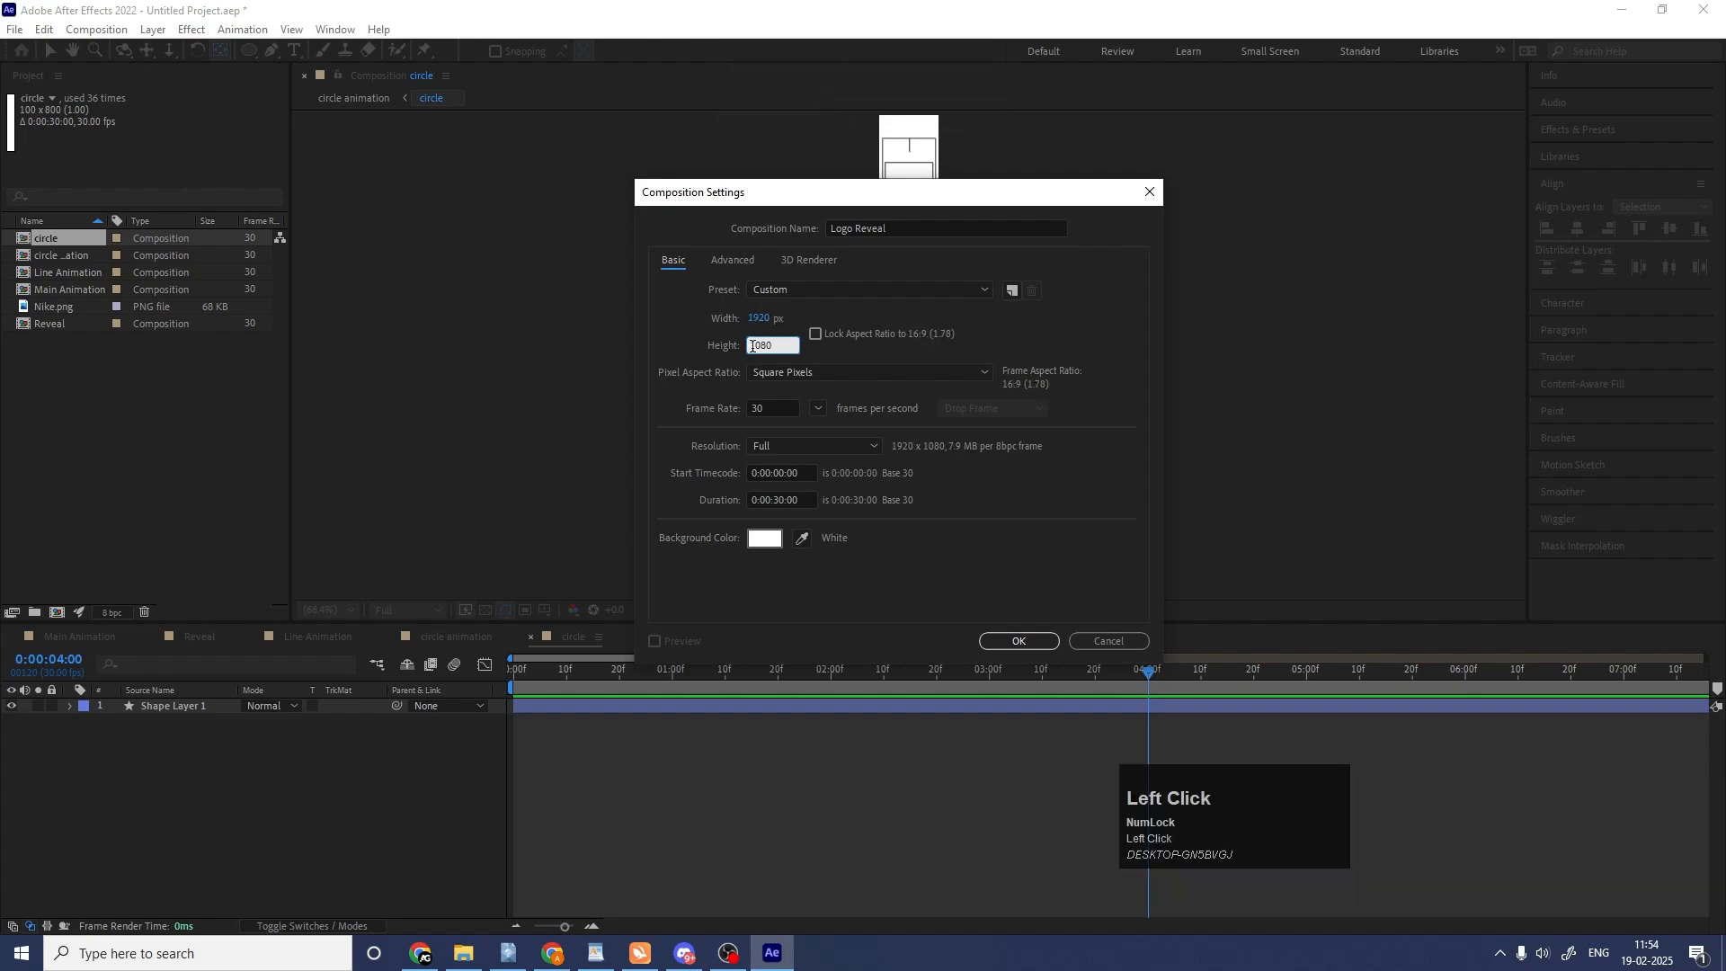
key(Return)
Add Nike.png as a layer in the Logo Reveal composition and scale it to 33%.
drag(58, 322, 314, 752)
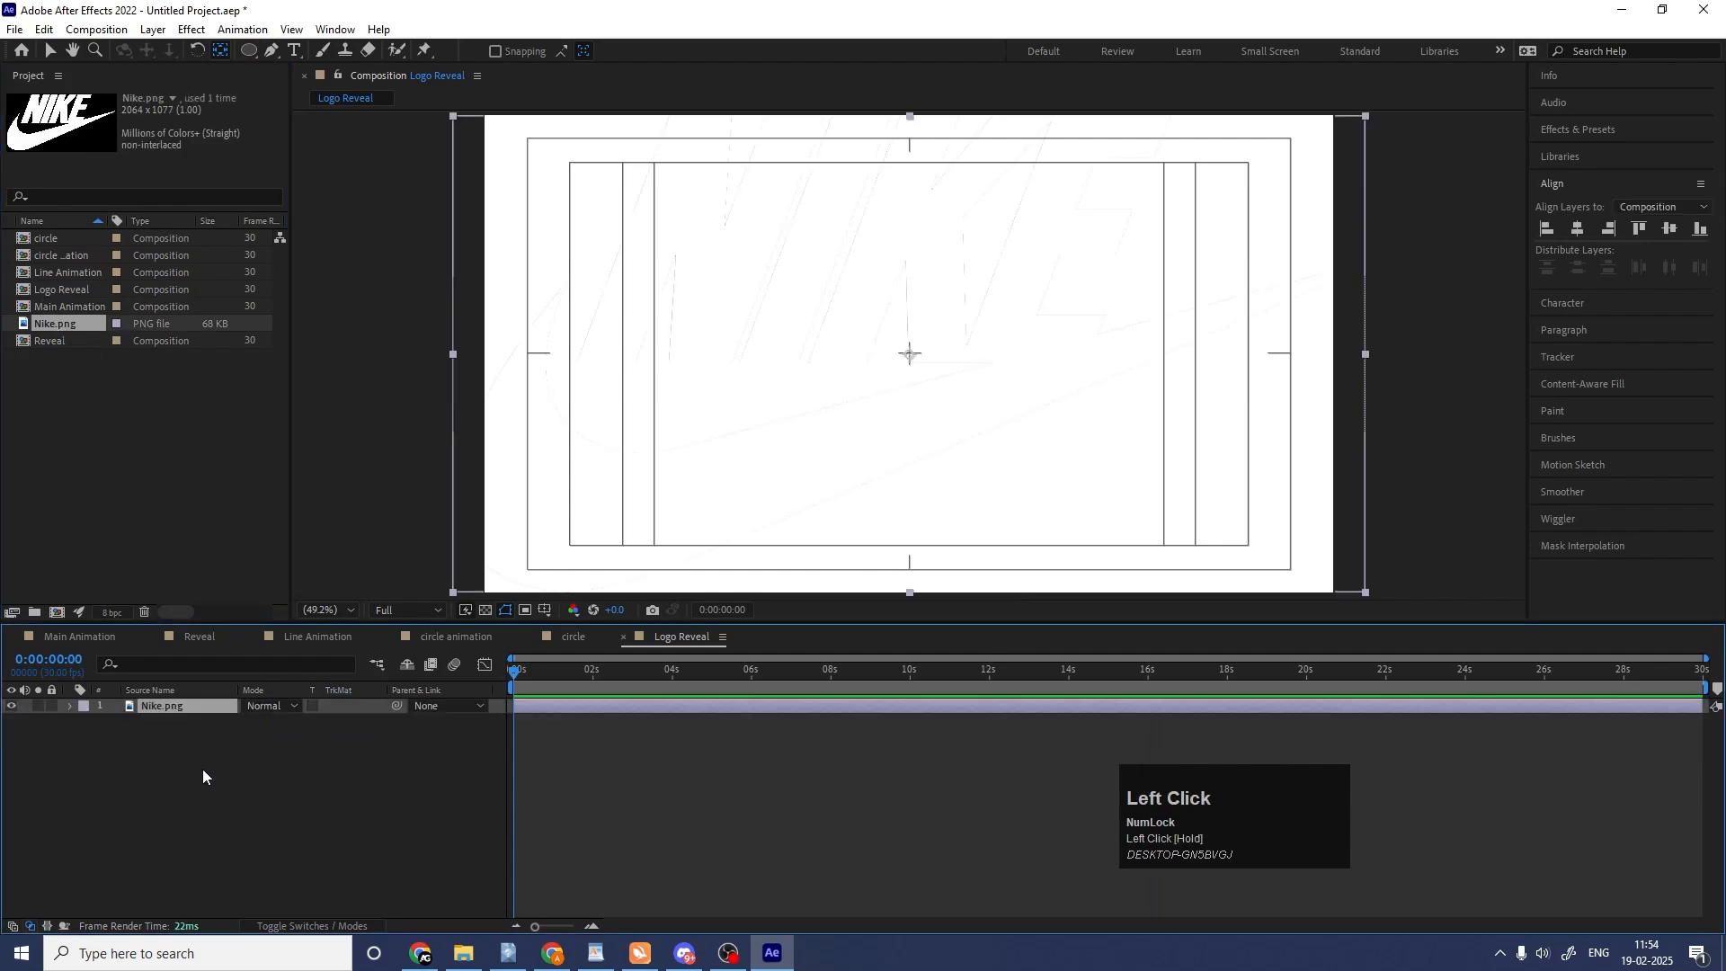
key(s)
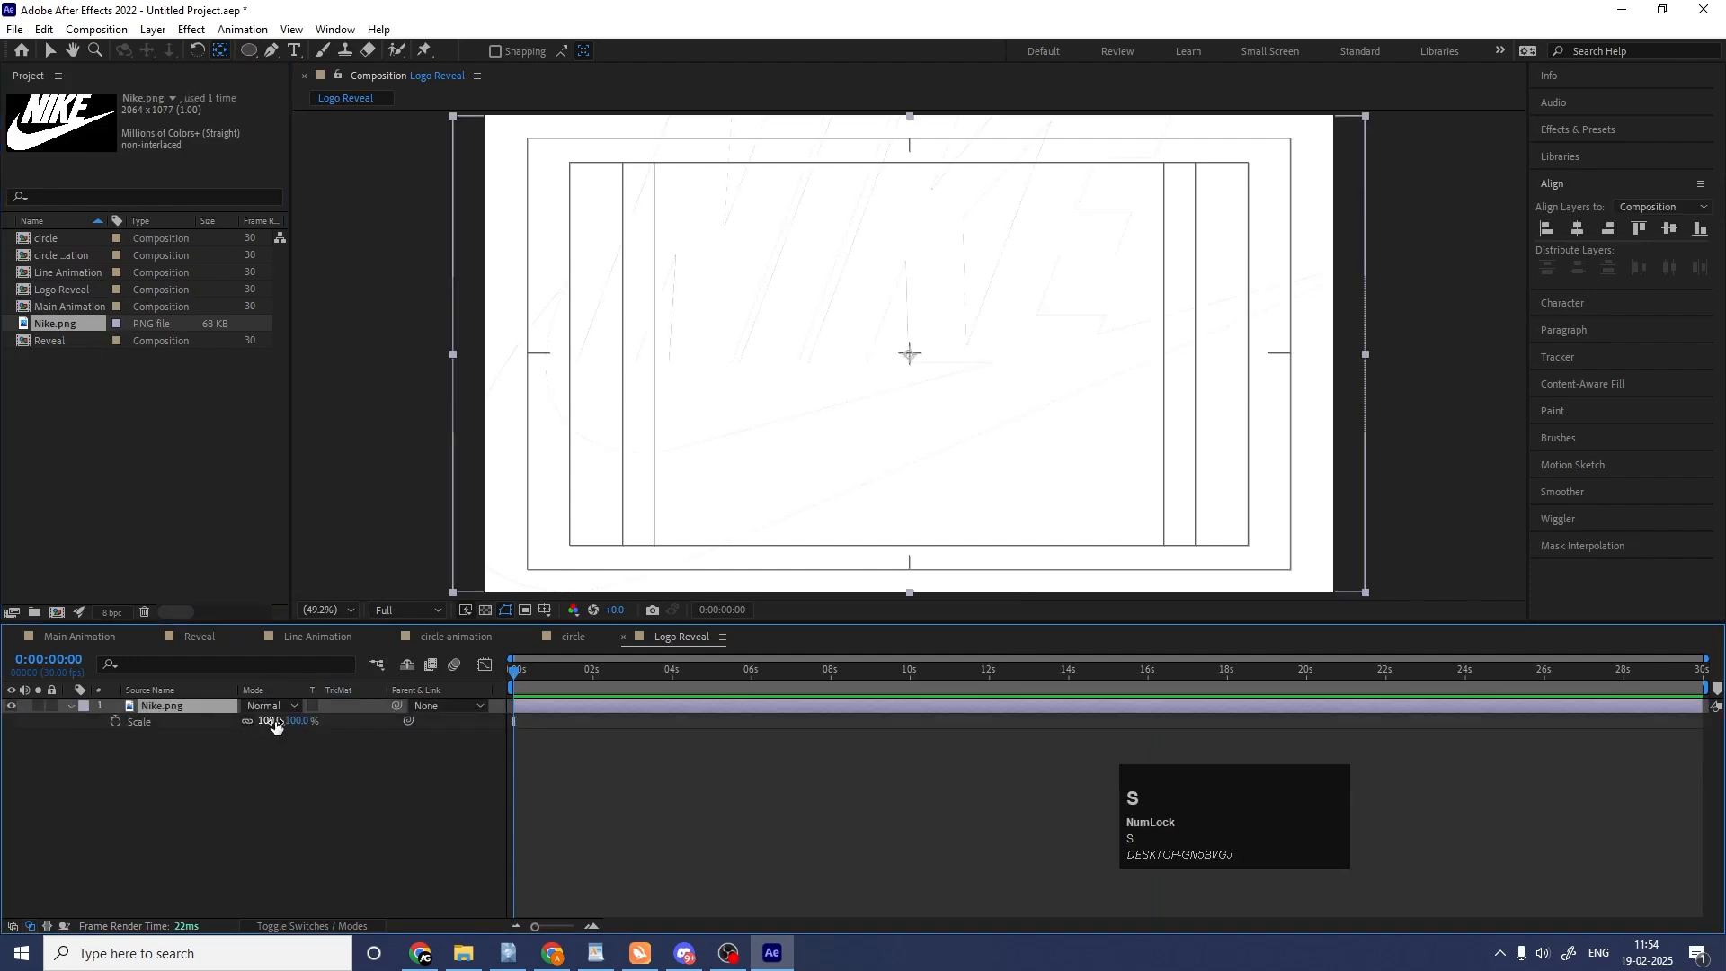
drag(268, 721, 212, 719)
Apply a Fill effect to the Nike logo, sample the interface's dark grey as its colour, and collapse the layer's properties.
click(1578, 129)
click(1579, 151)
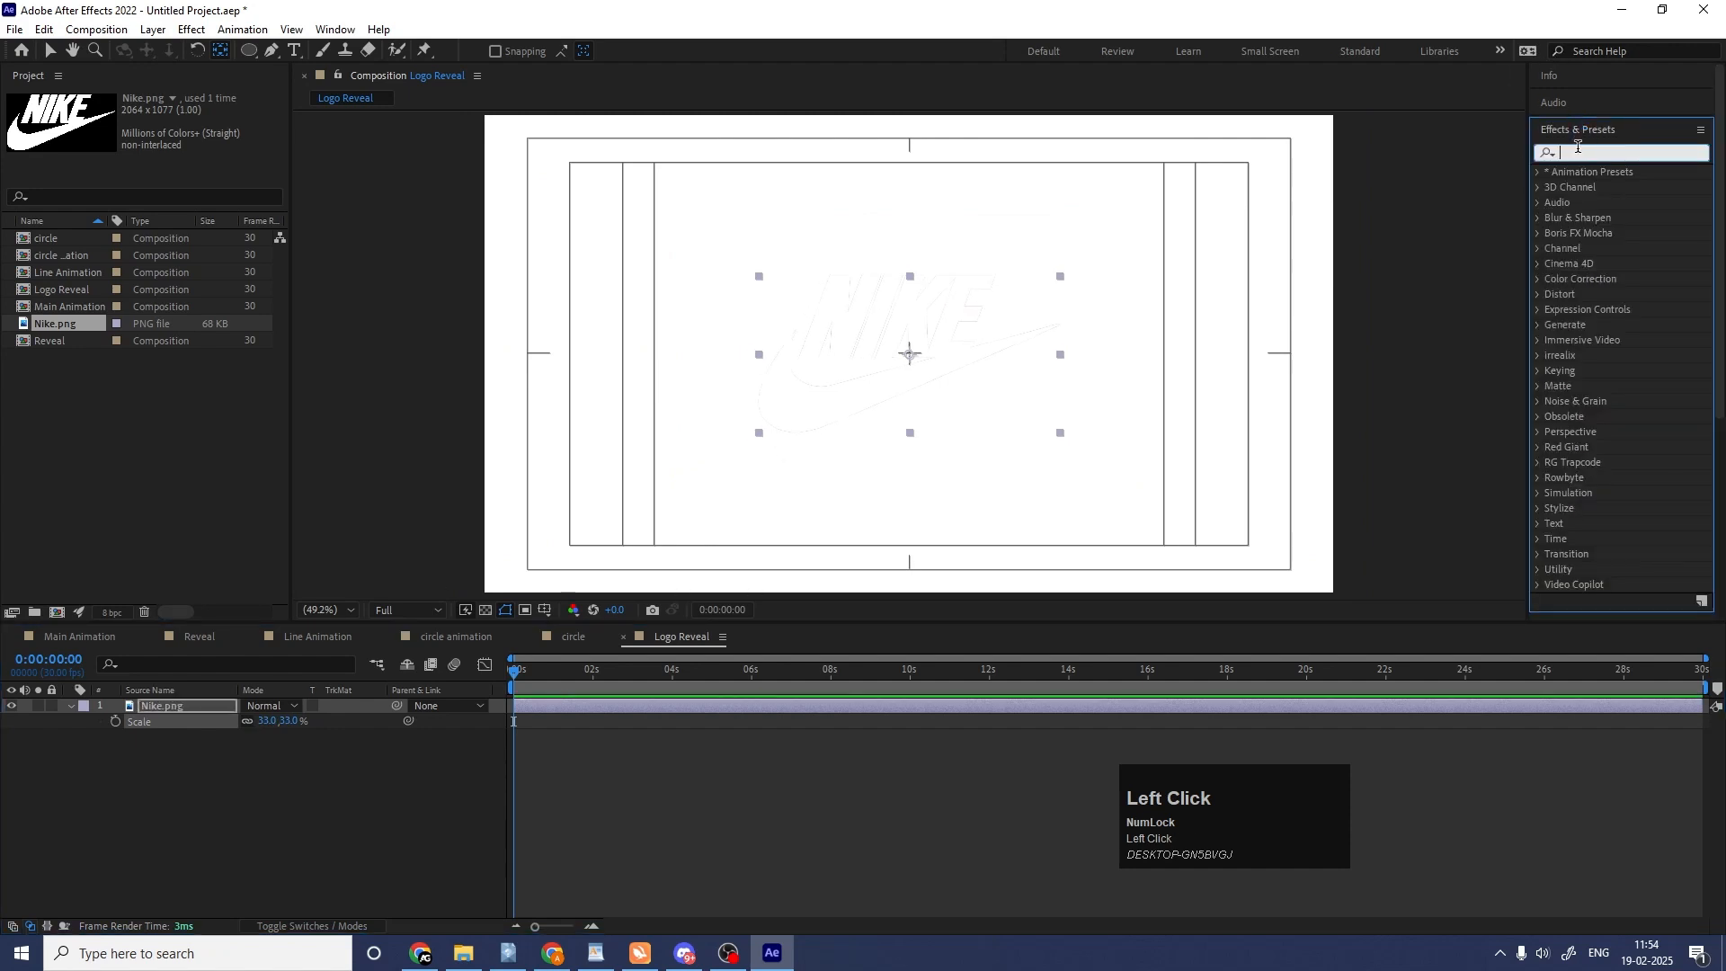
text(fill)
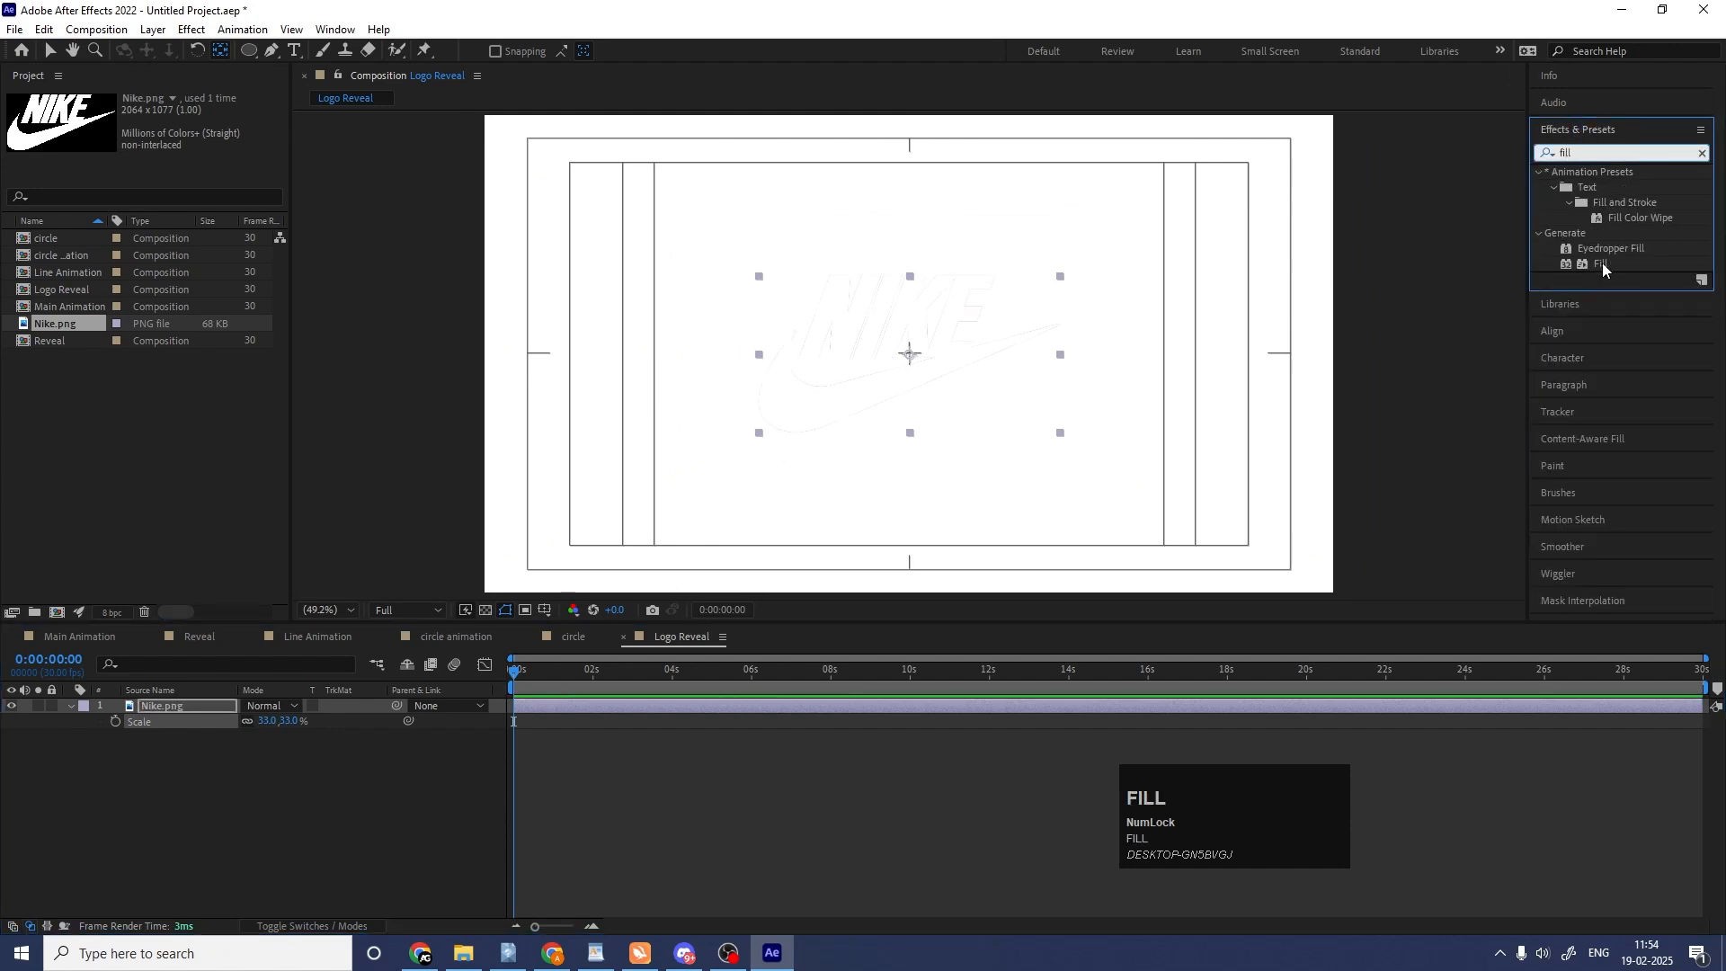
double_click(1602, 264)
click(192, 159)
click(371, 320)
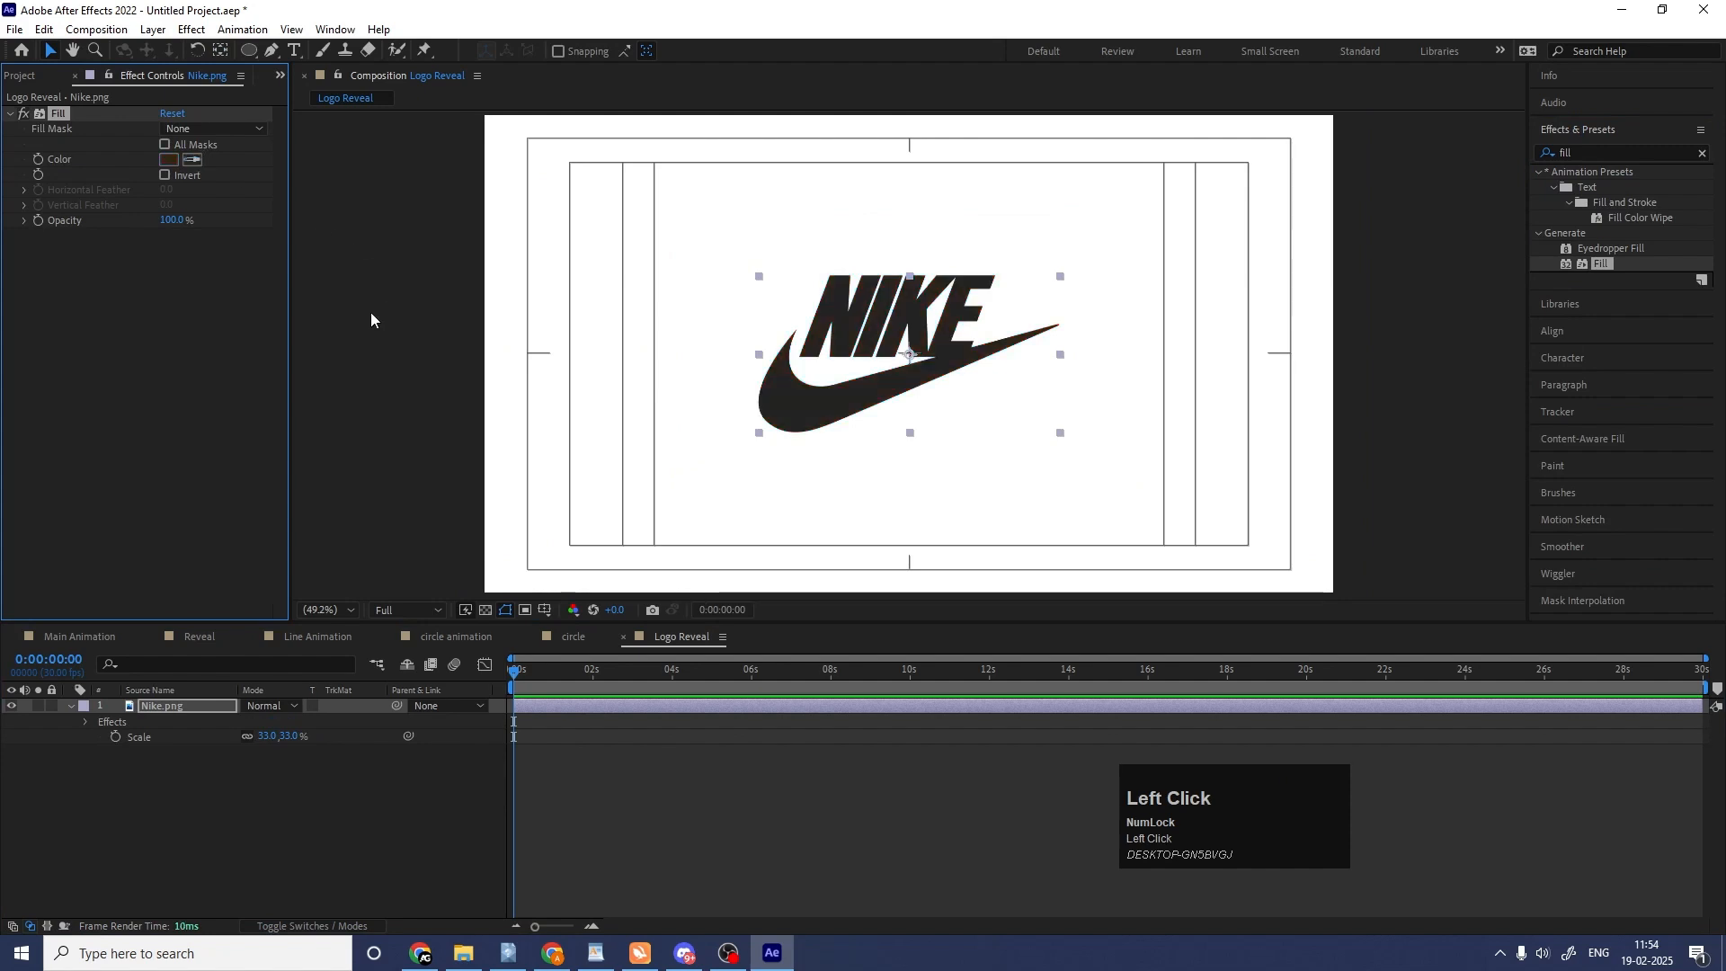
click(230, 767)
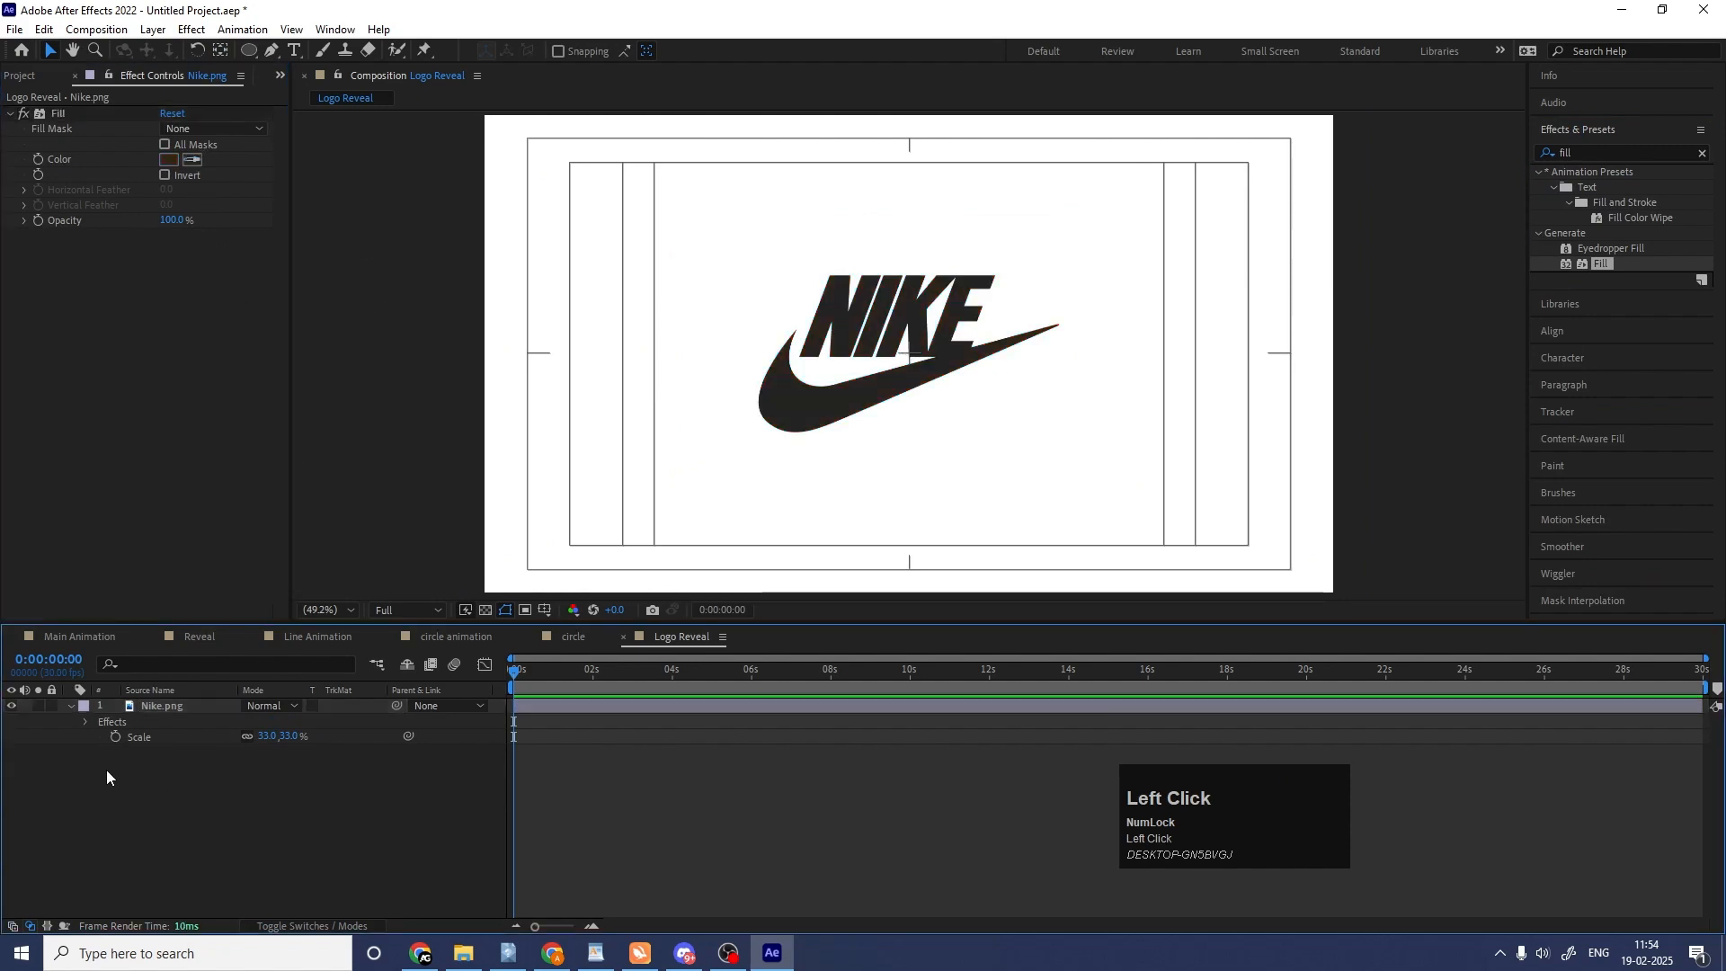
click(68, 705)
Activate the Ellipse tool, set its fill colour to 000000 and set the stroke to none.
click(256, 48)
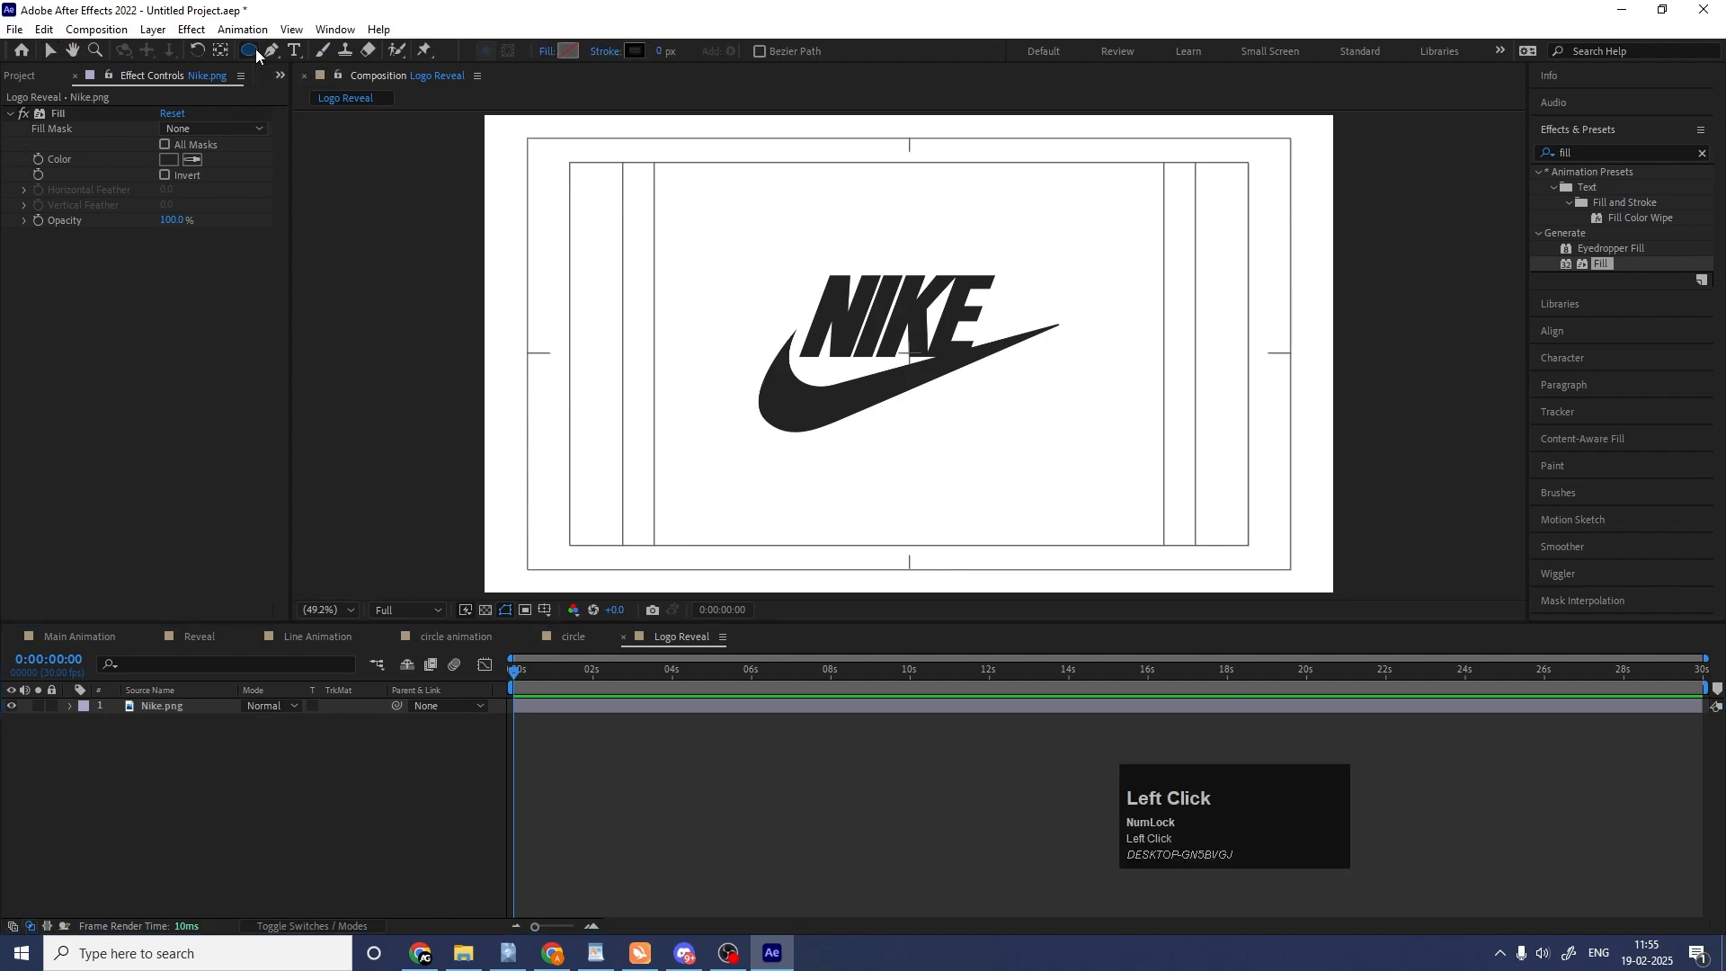
click(568, 51)
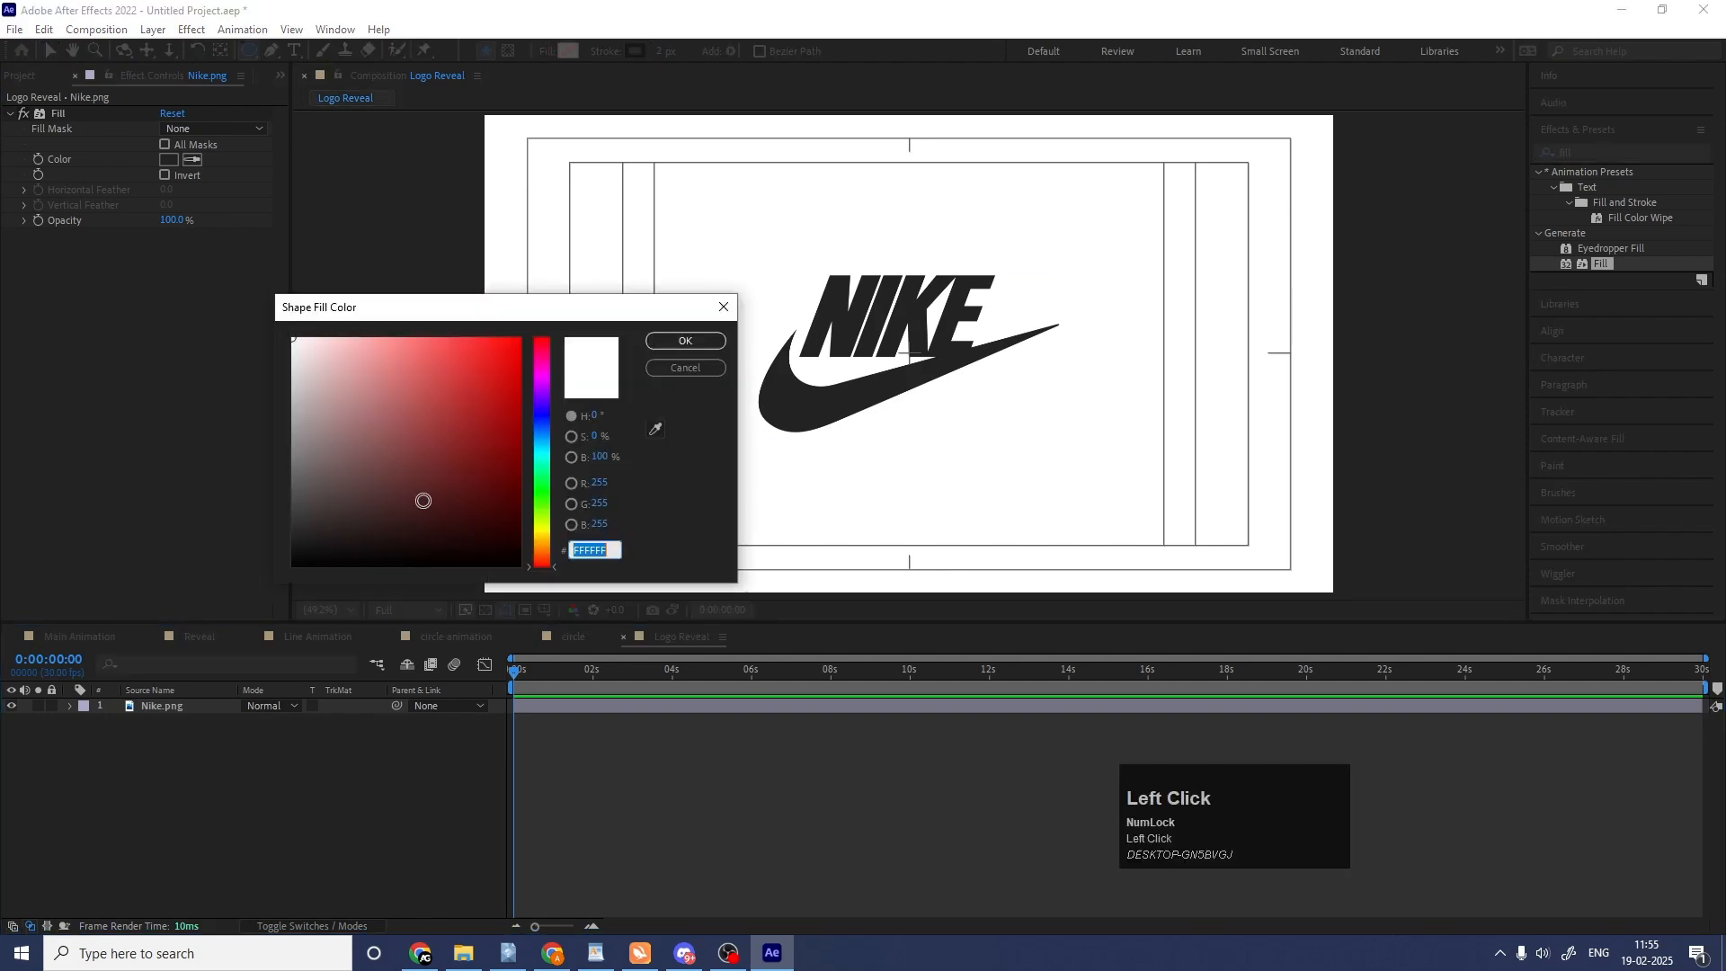
text(000000)
key(Return)
click(601, 54)
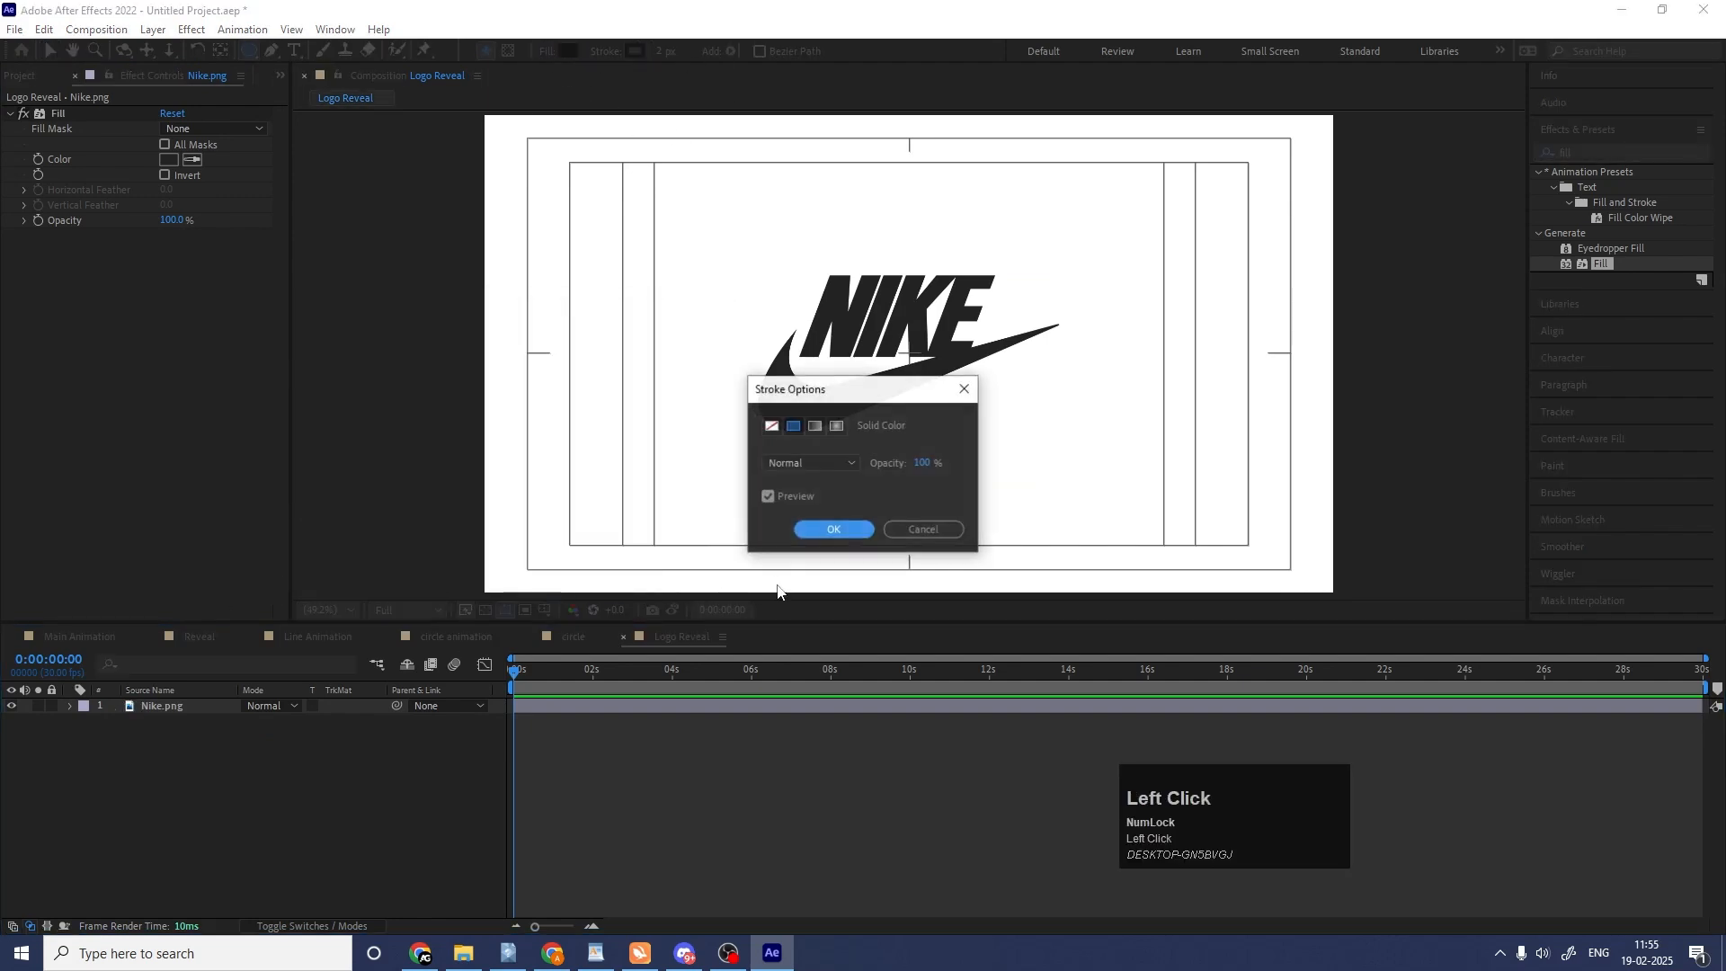
click(773, 428)
click(828, 532)
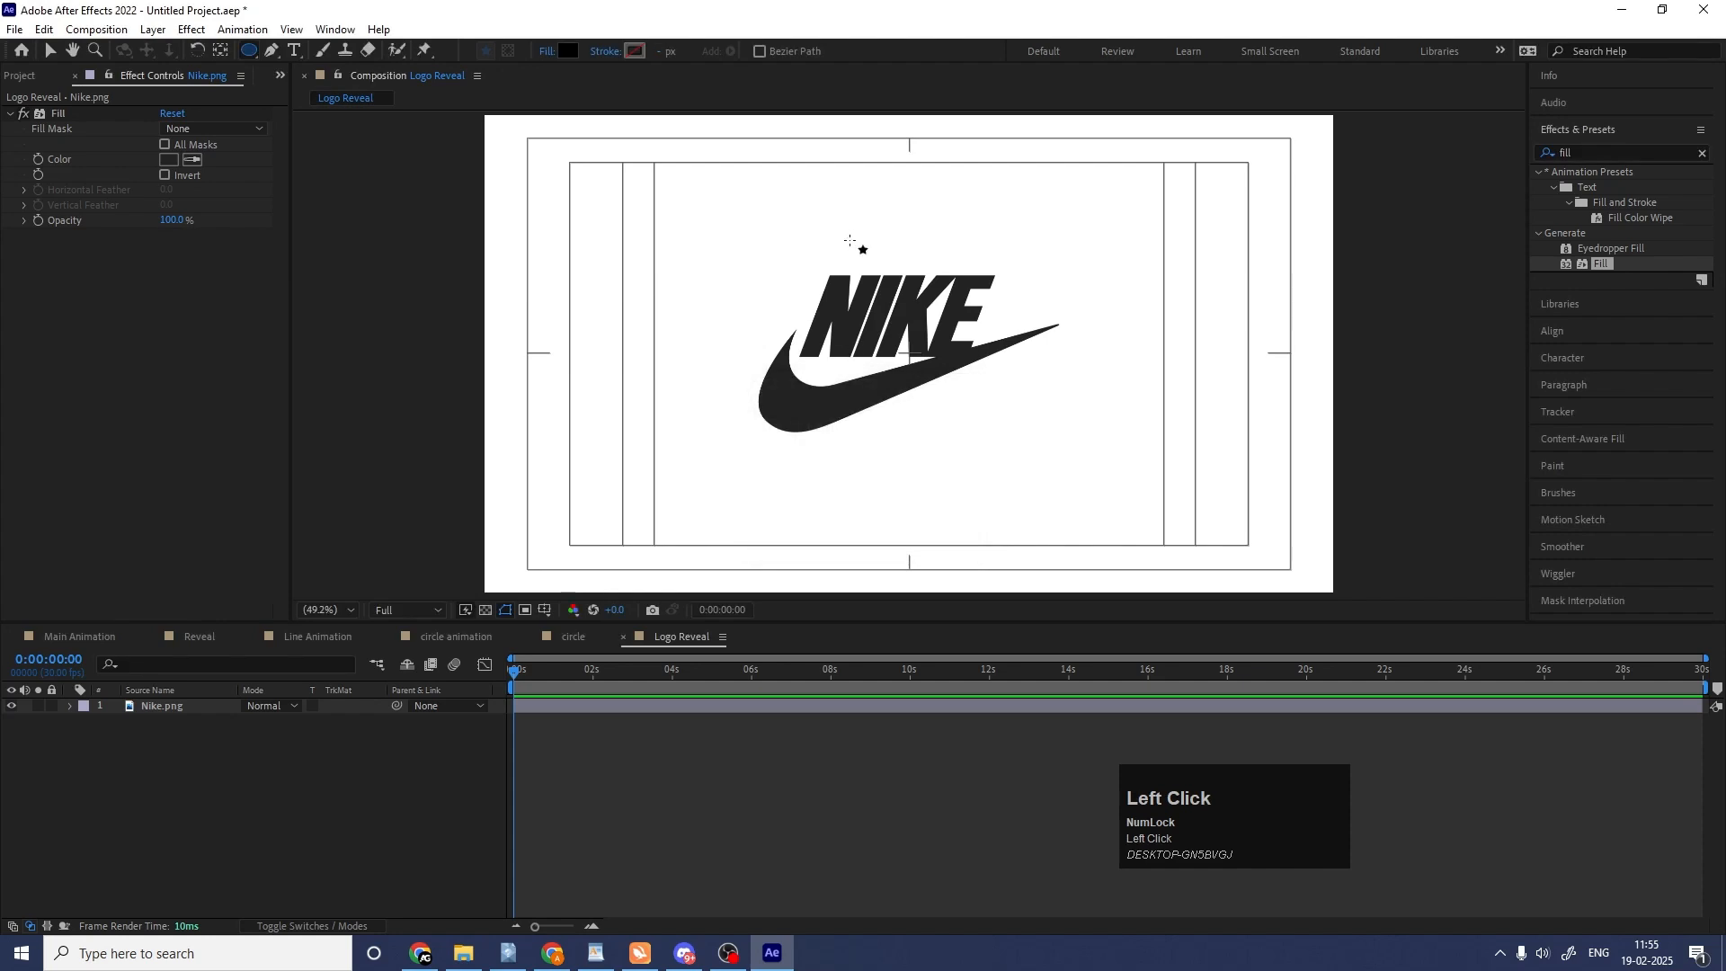
Change the shape fill to red and draw a large circle covering the Nike logo.
click(568, 51)
key(Return)
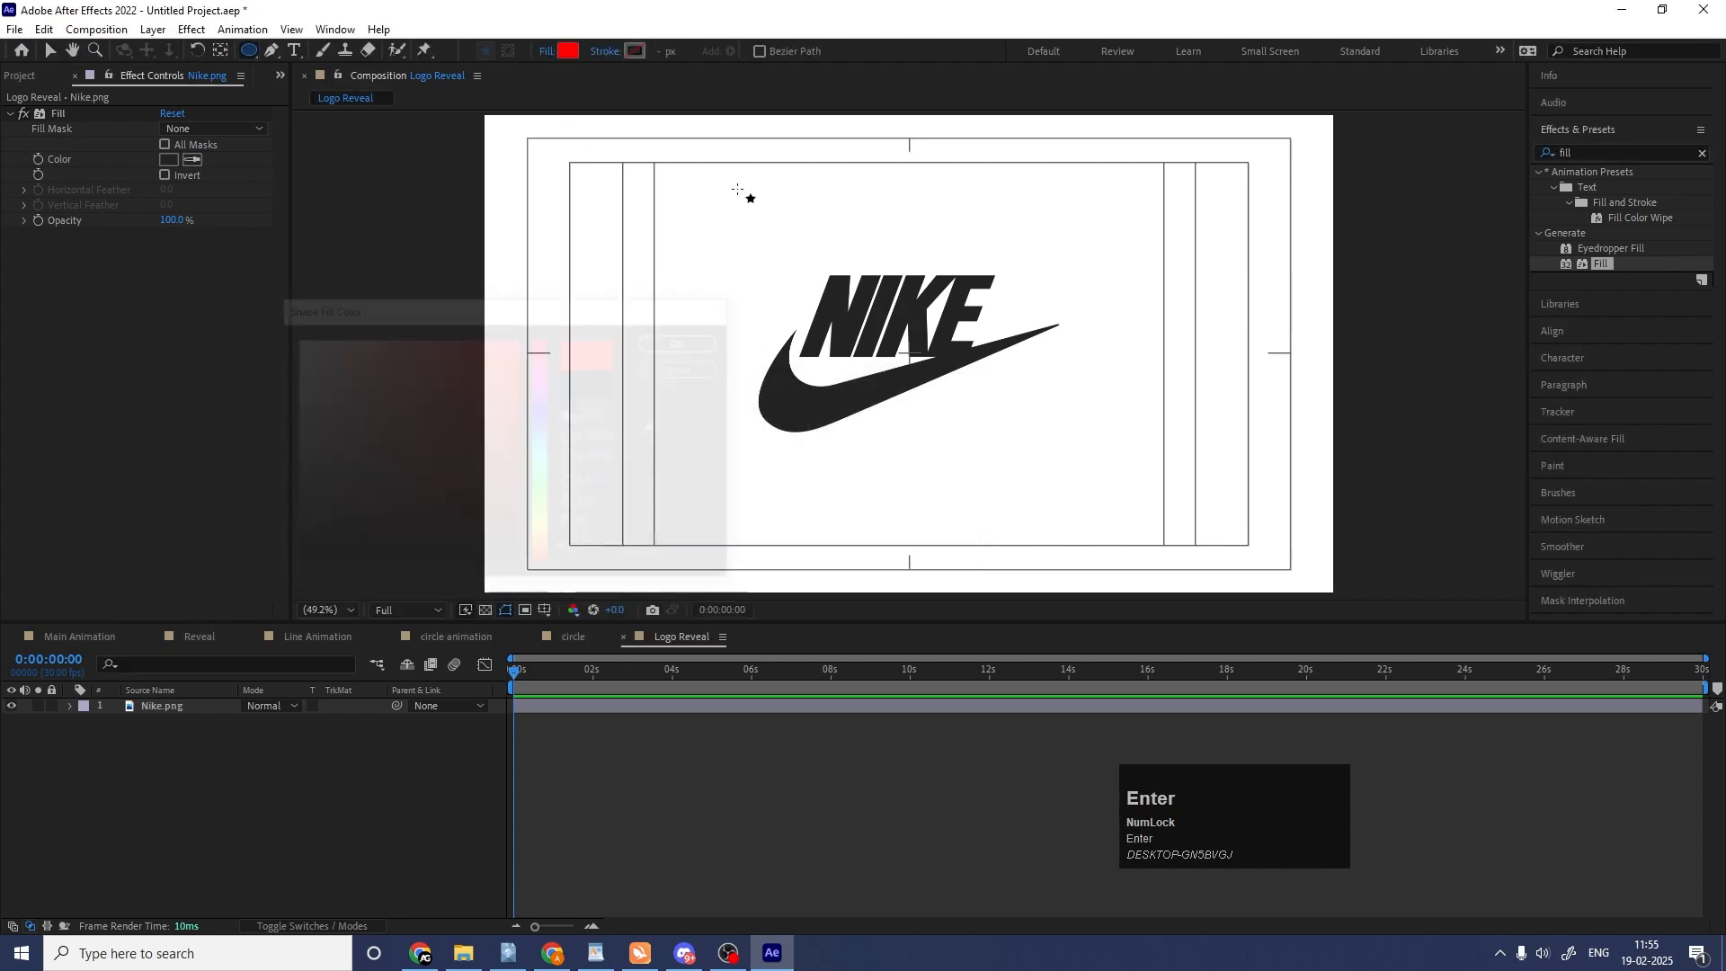
drag(702, 209, 1066, 574)
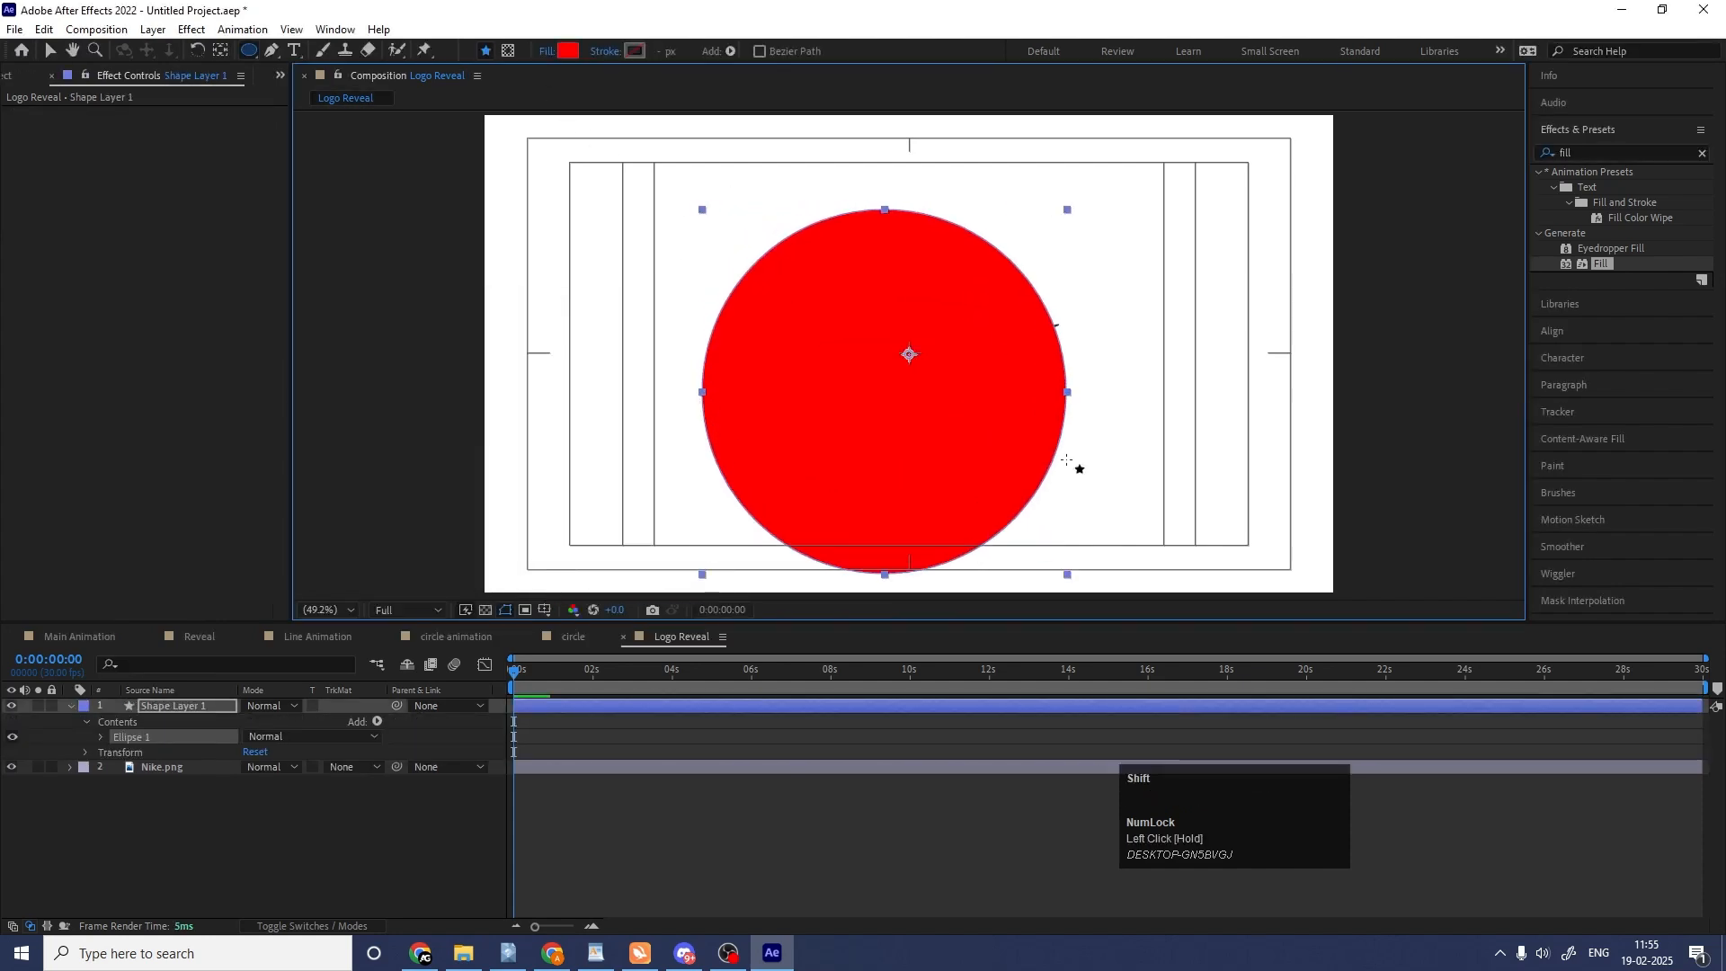
click(186, 762)
click(149, 692)
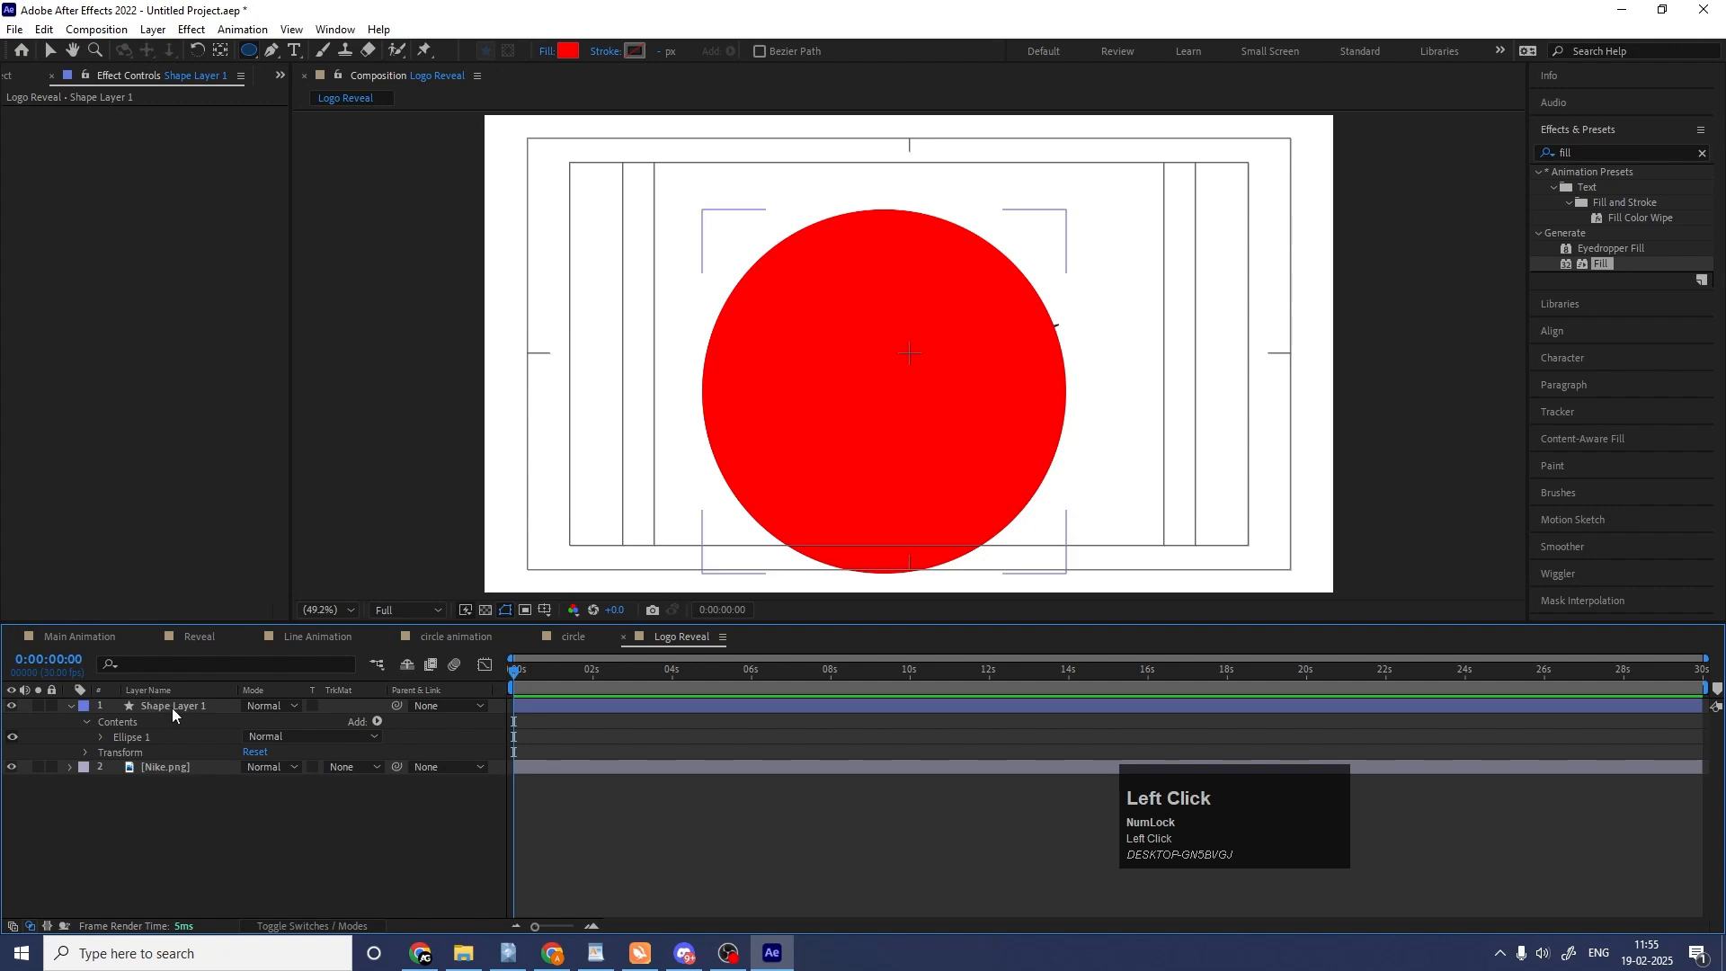
Centre the circle layer's anchor point and align the circle horizontally and vertically to the centre of the composition.
click(171, 709)
key(ctrl+alt+Home)
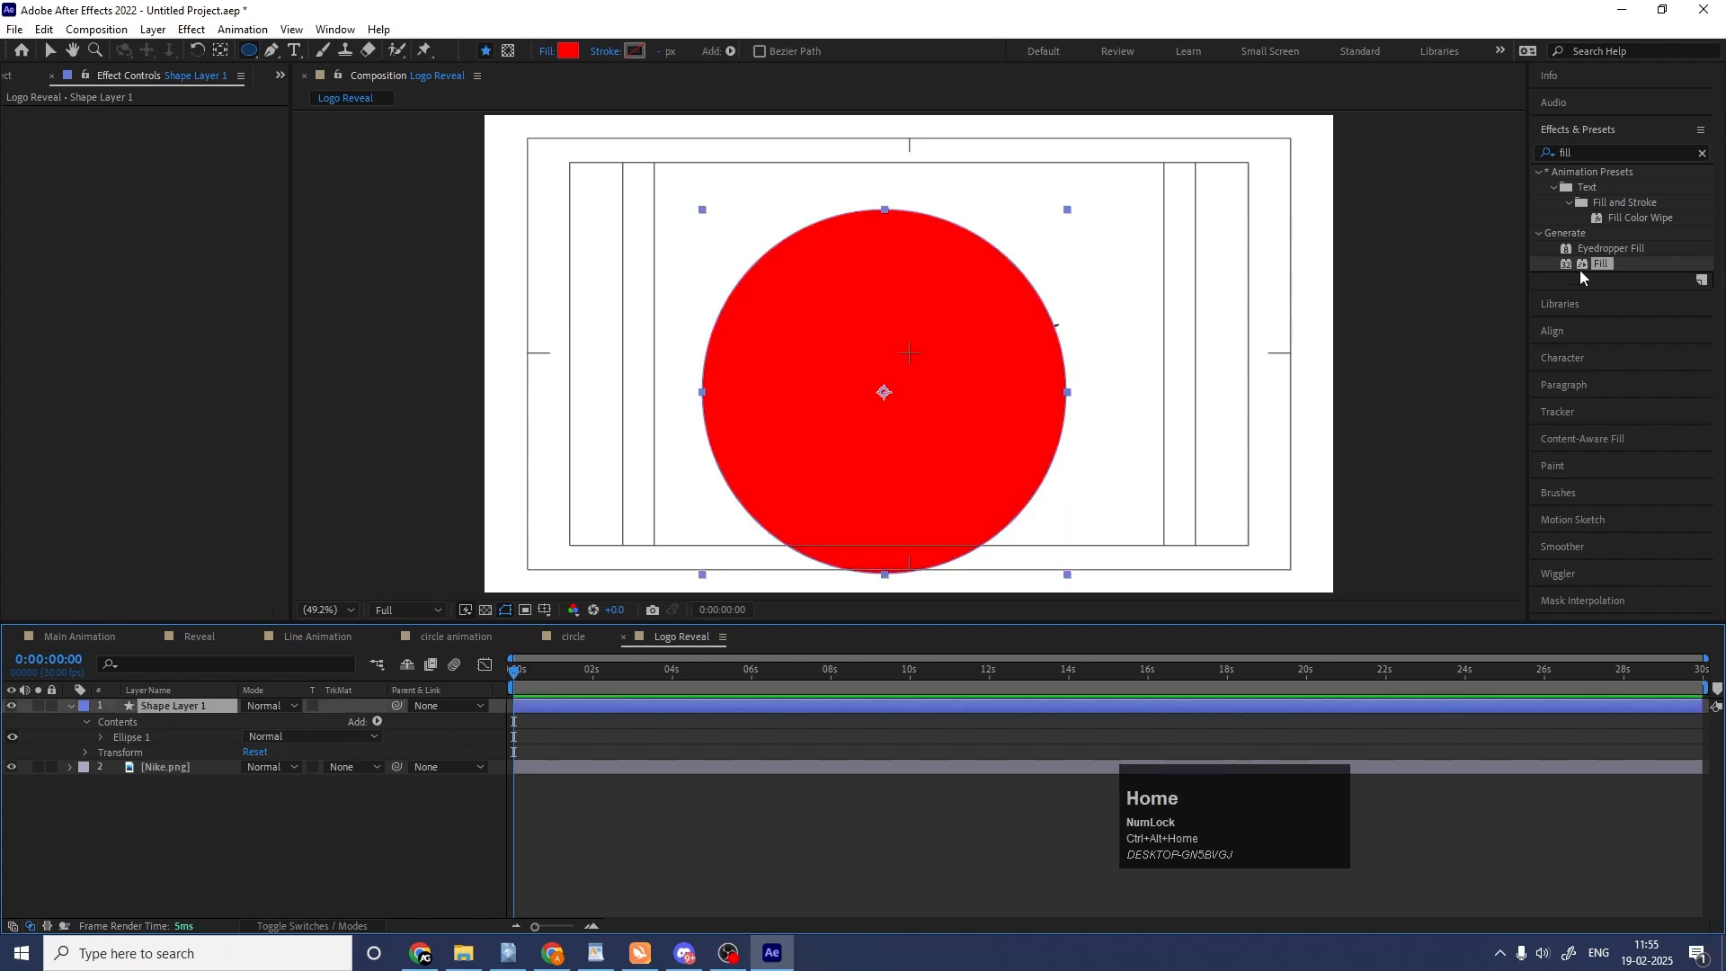
scroll(1581, 486, down, 1)
click(1572, 129)
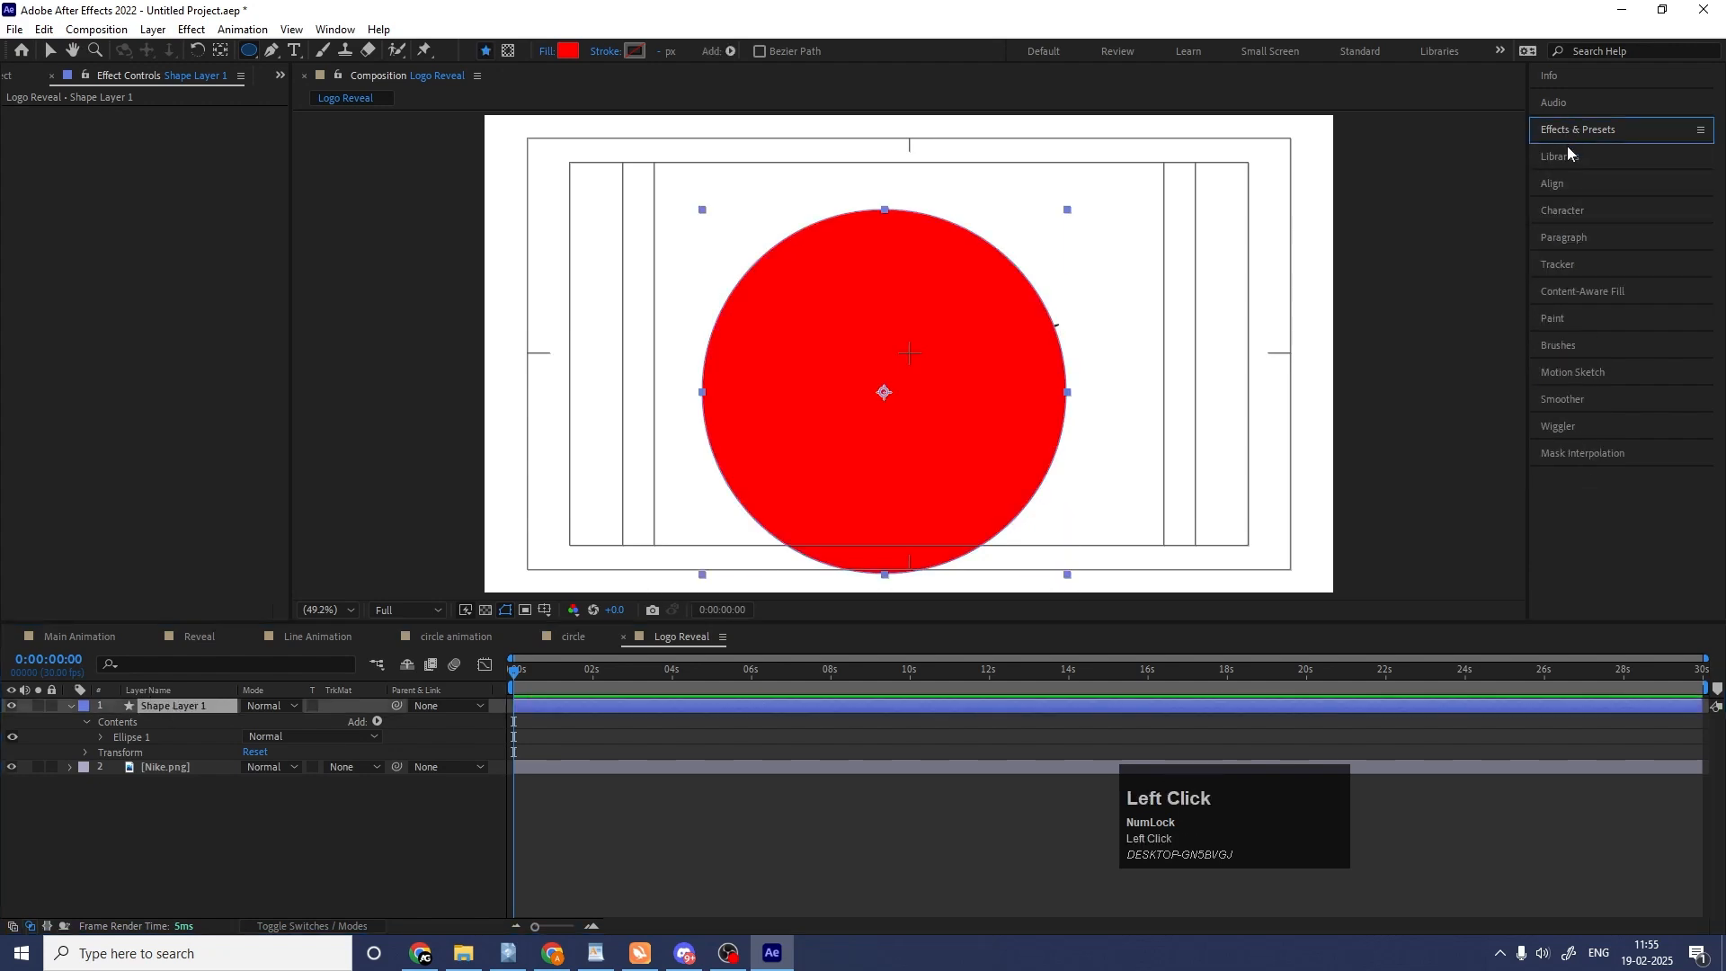
click(1565, 185)
click(1578, 228)
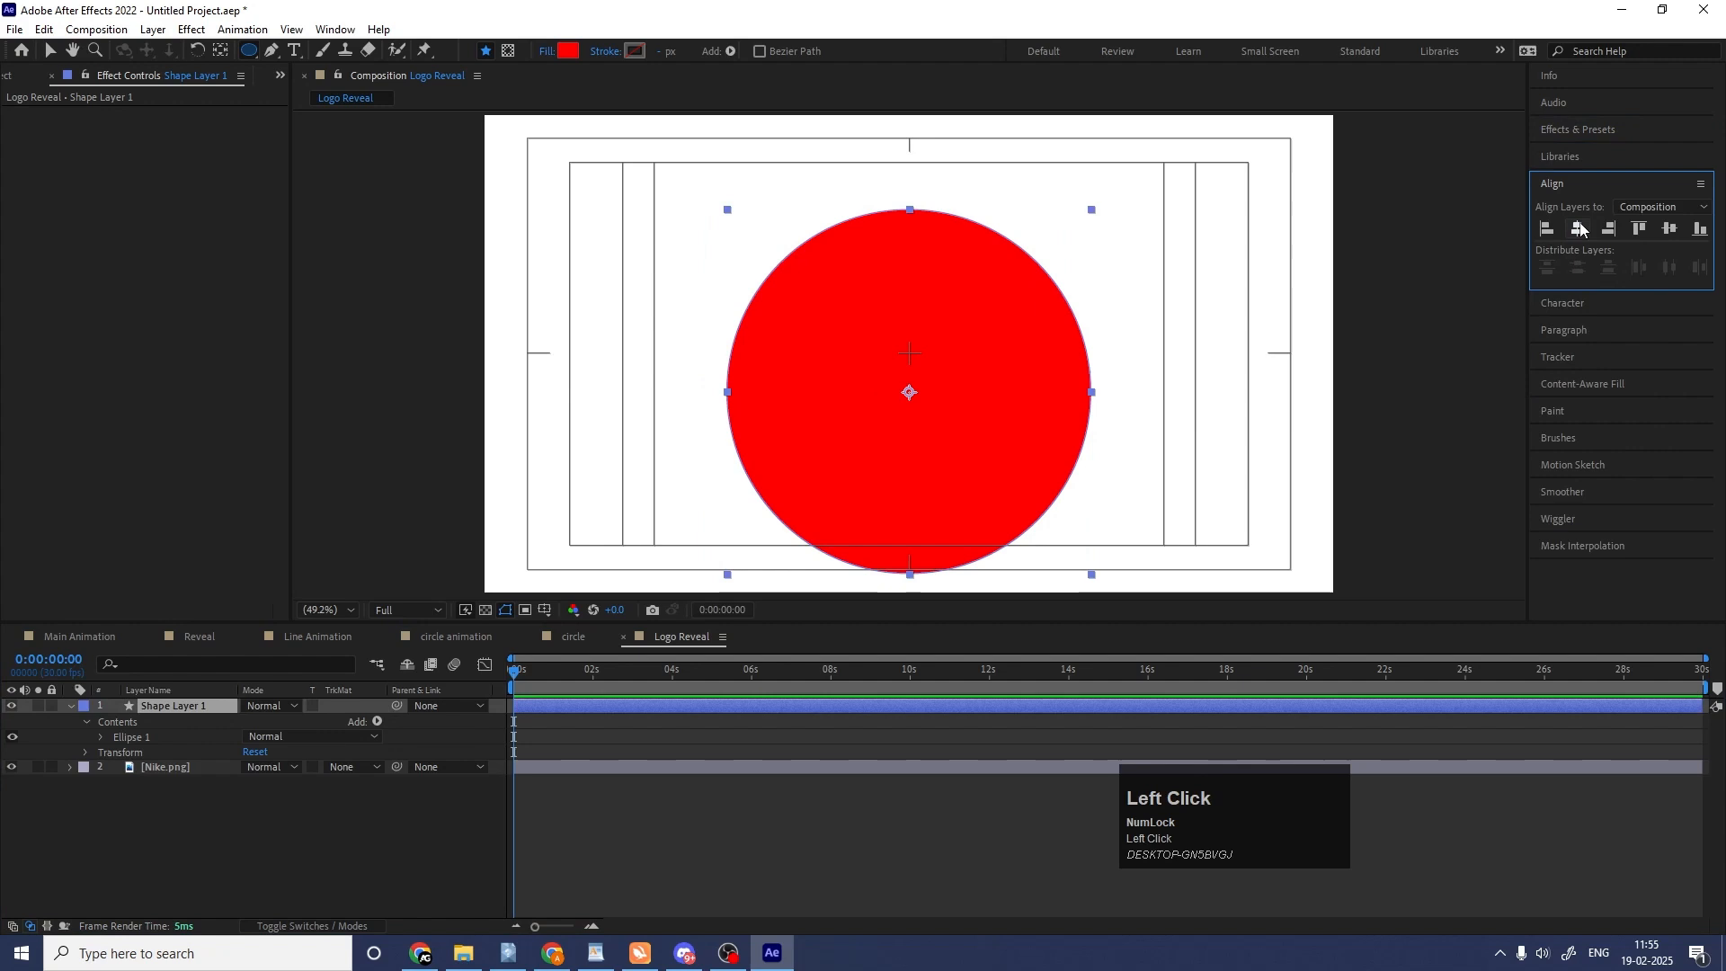
click(1670, 229)
Set the Nike.png layer's track matte to Alpha Matte "Shape Layer 1" and collapse the shape layer's properties.
click(351, 767)
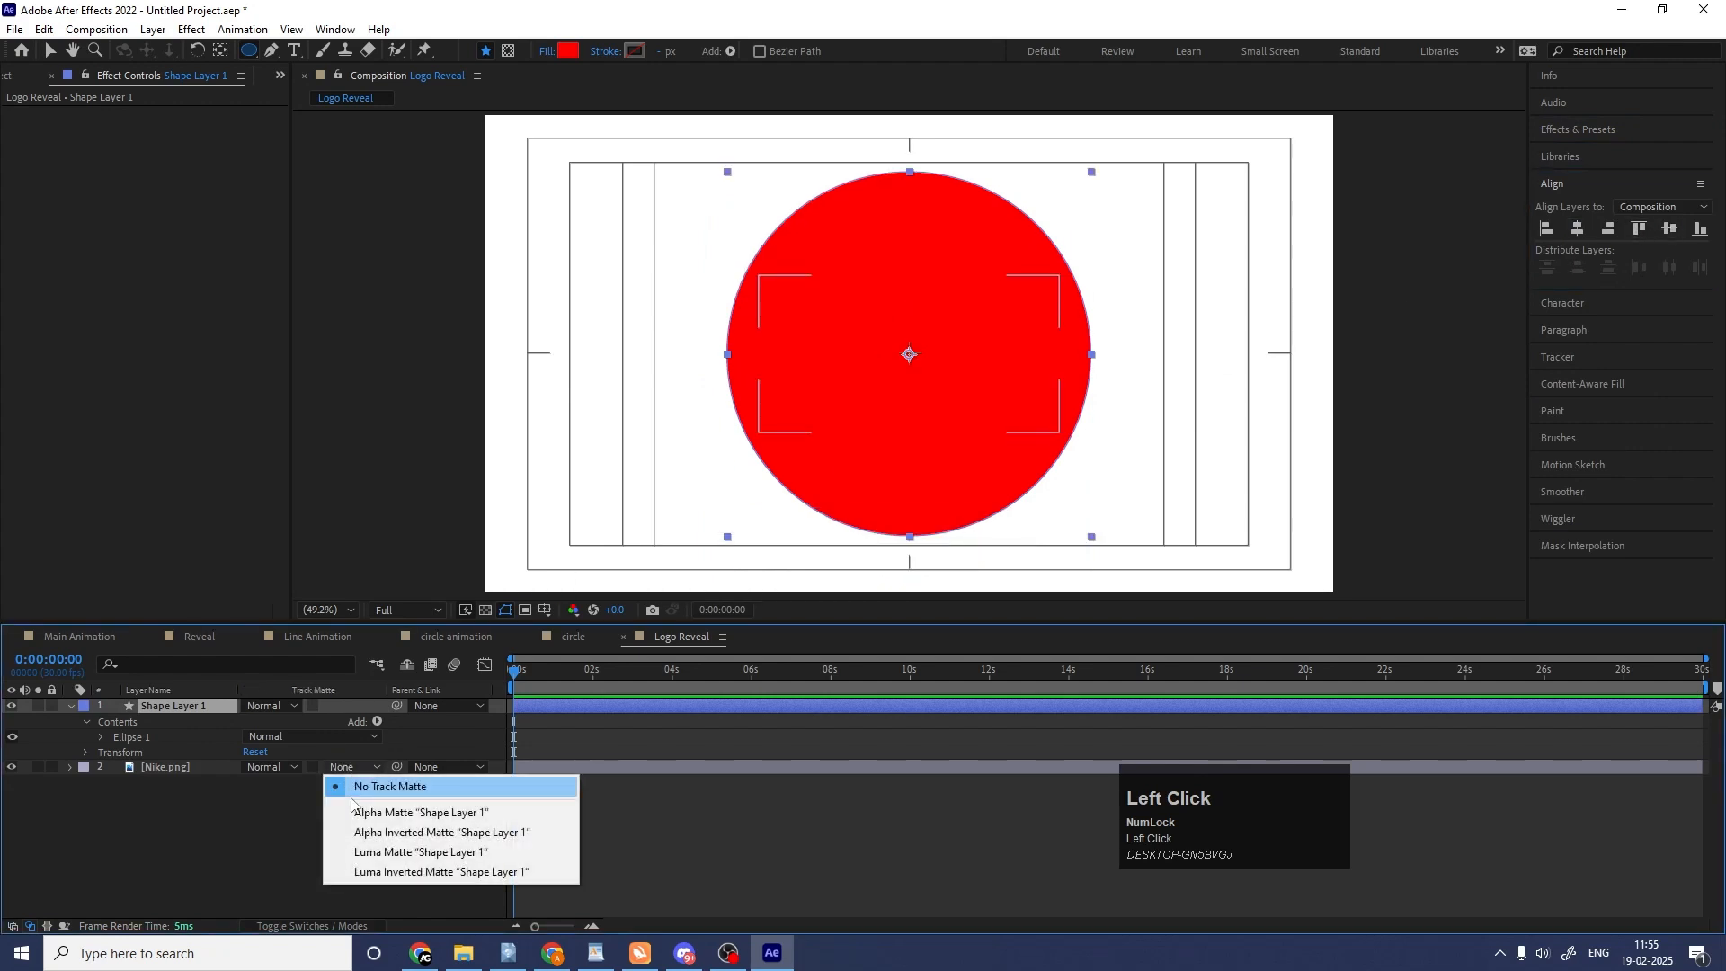
click(366, 817)
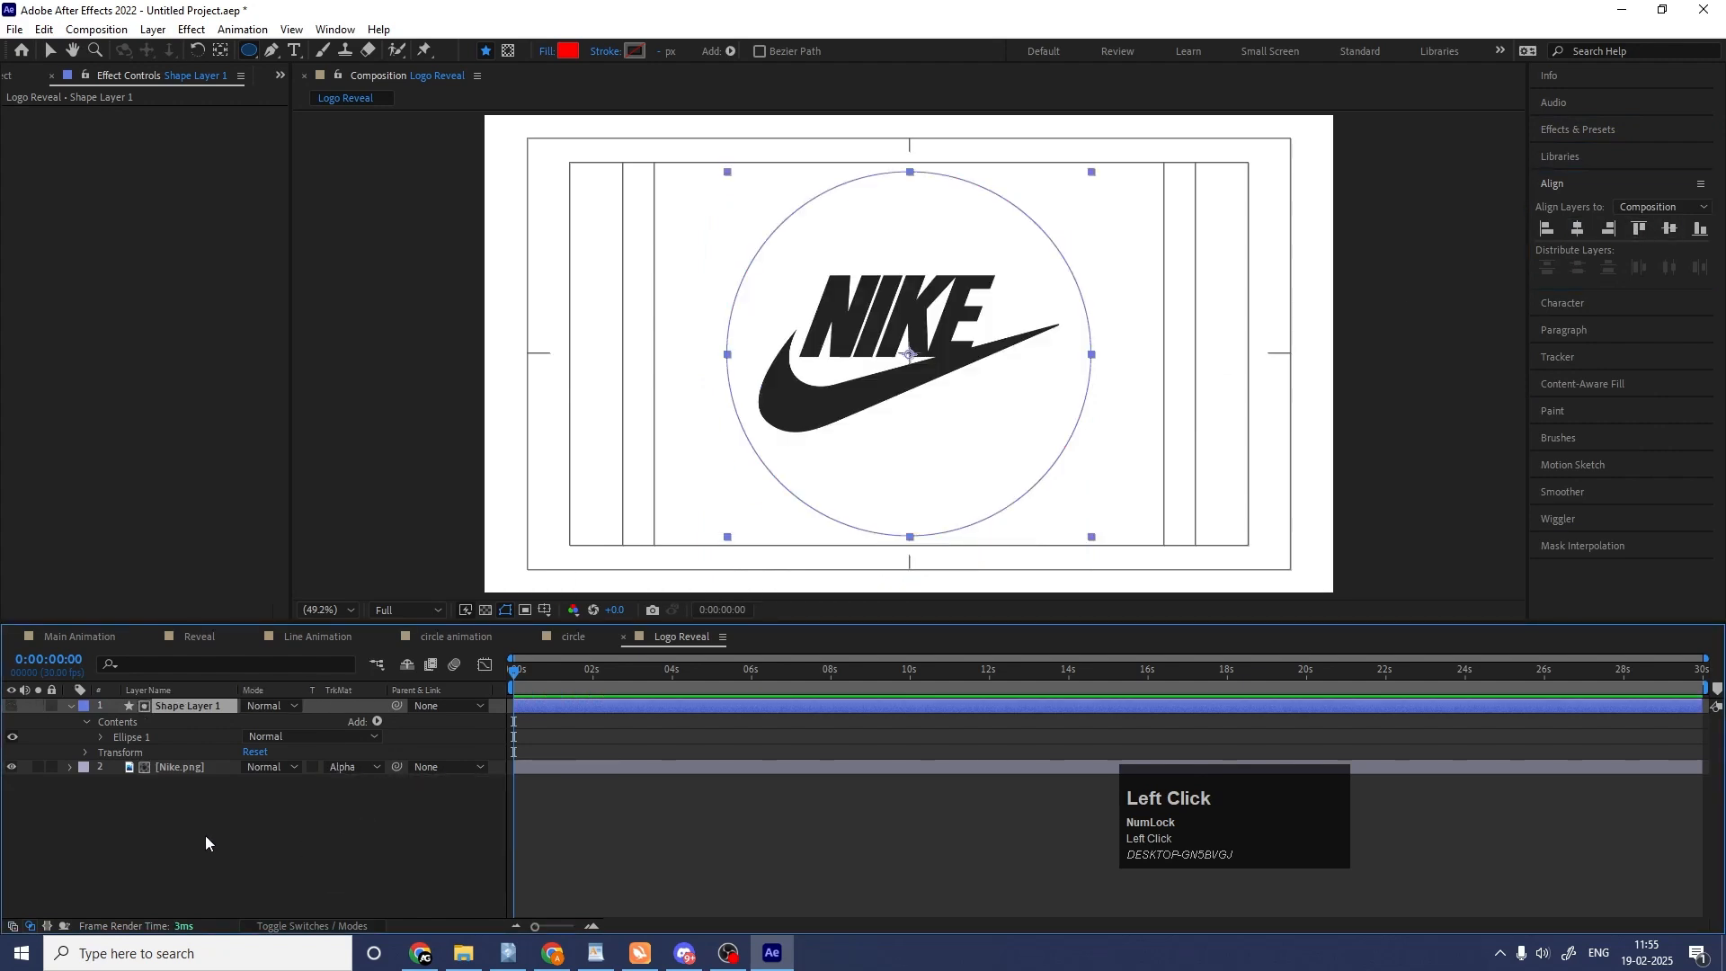
click(71, 706)
Show the circle matte and keyframe its scale from 0% at the start to 108% at 0:00:01:28.
click(12, 707)
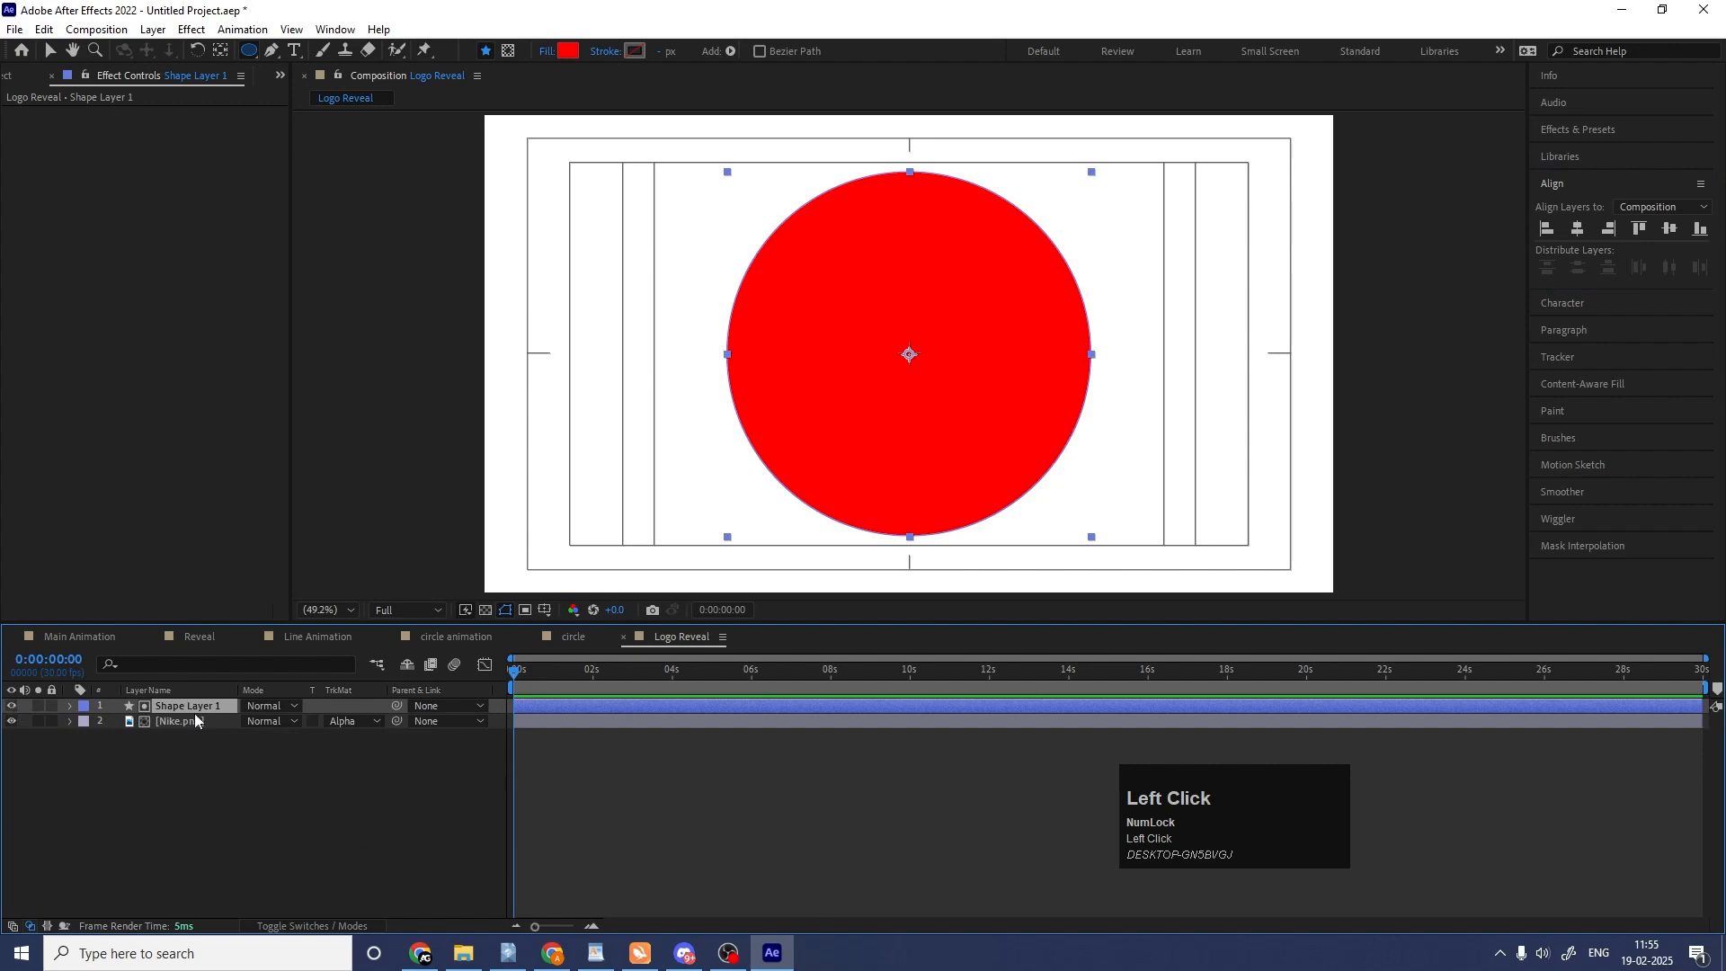
key(s)
click(265, 721)
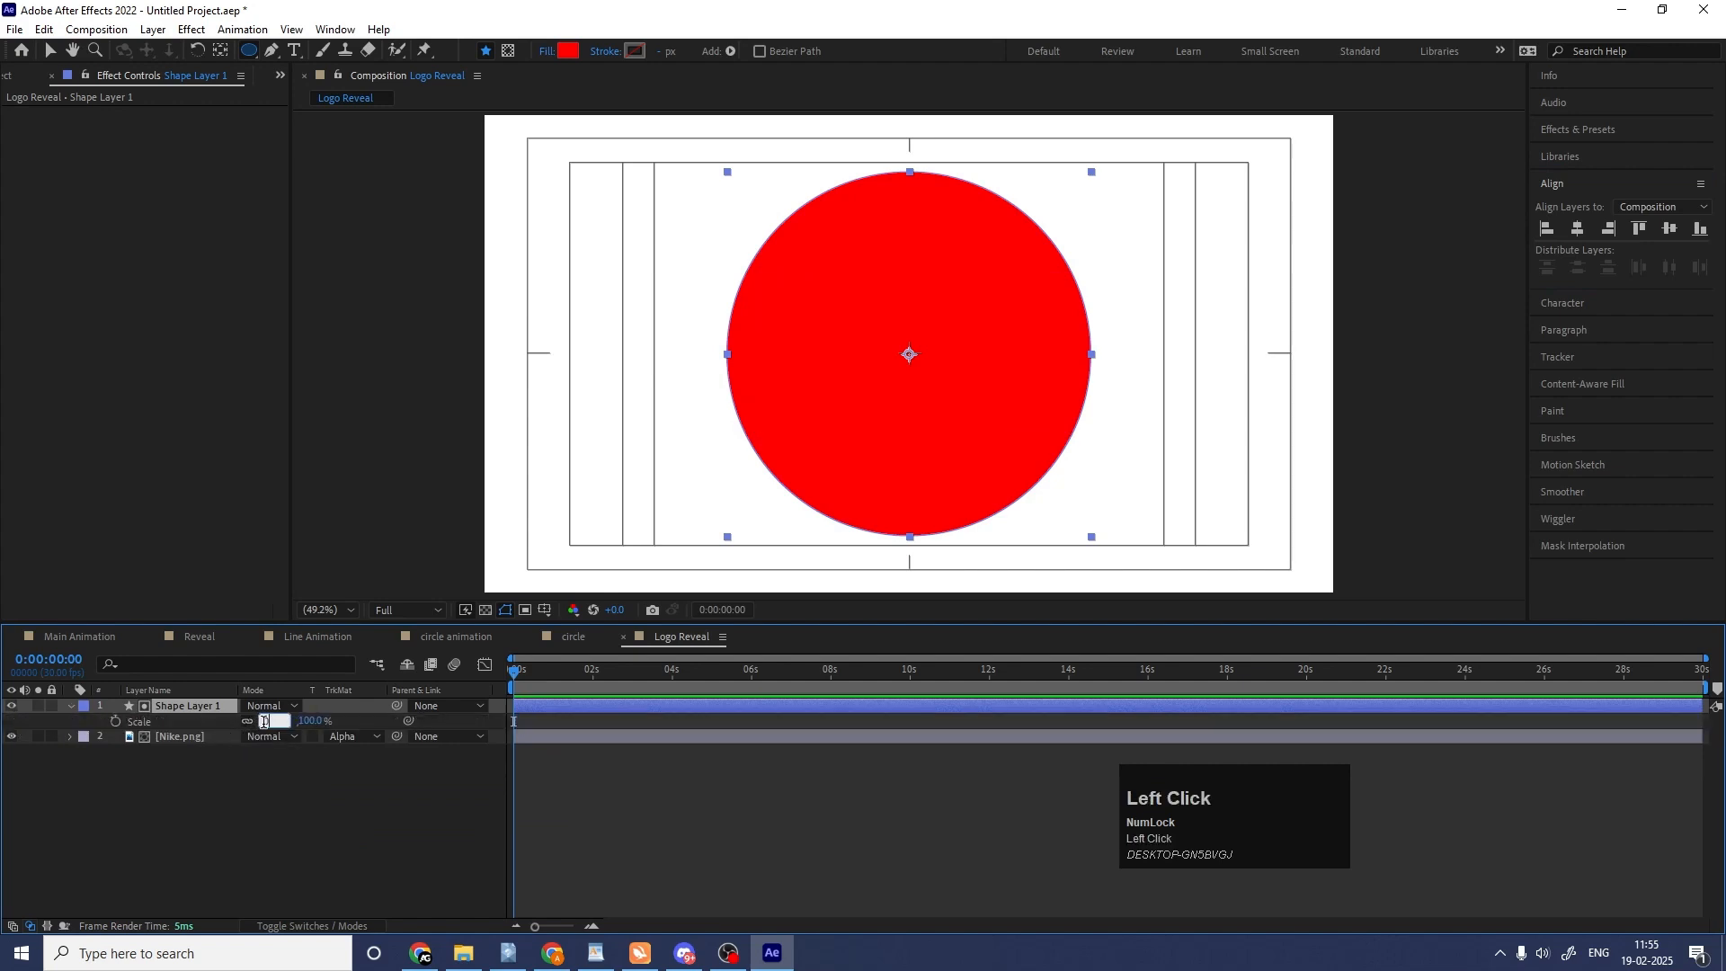
text(0)
key(Return)
click(115, 722)
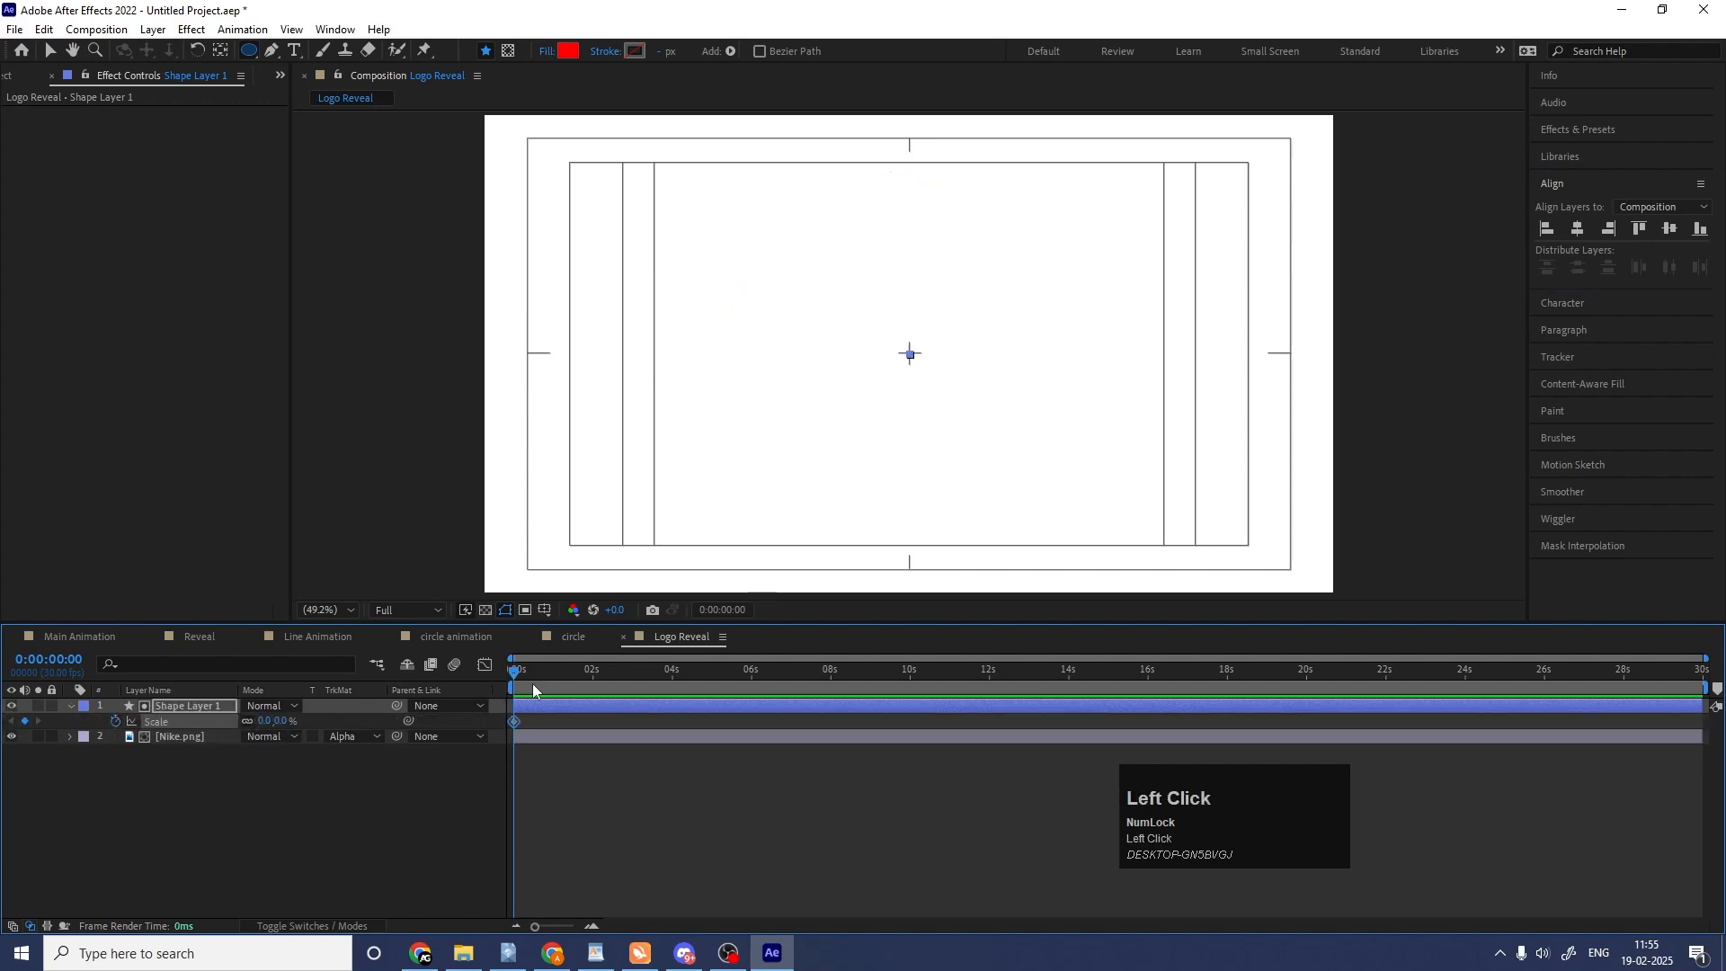
click(589, 672)
drag(270, 721, 346, 706)
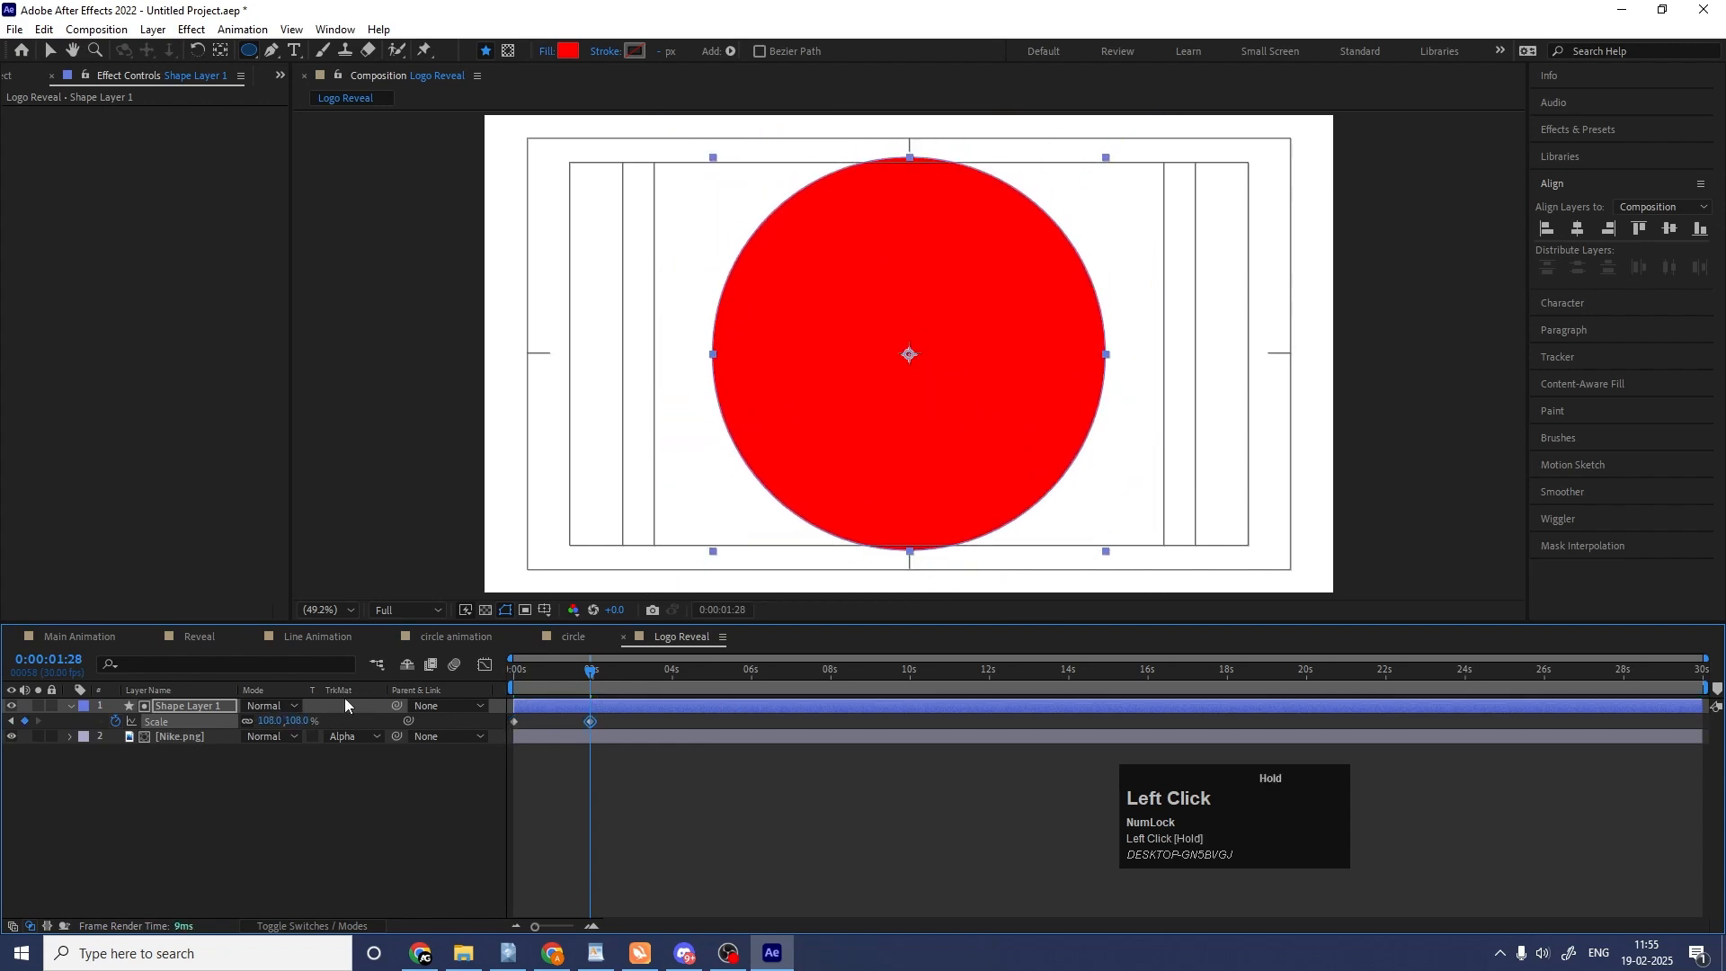
Hide the circle matte layer, preview the logo reveal and park the playhead at 0:00:00:20.
click(12, 706)
key(space)
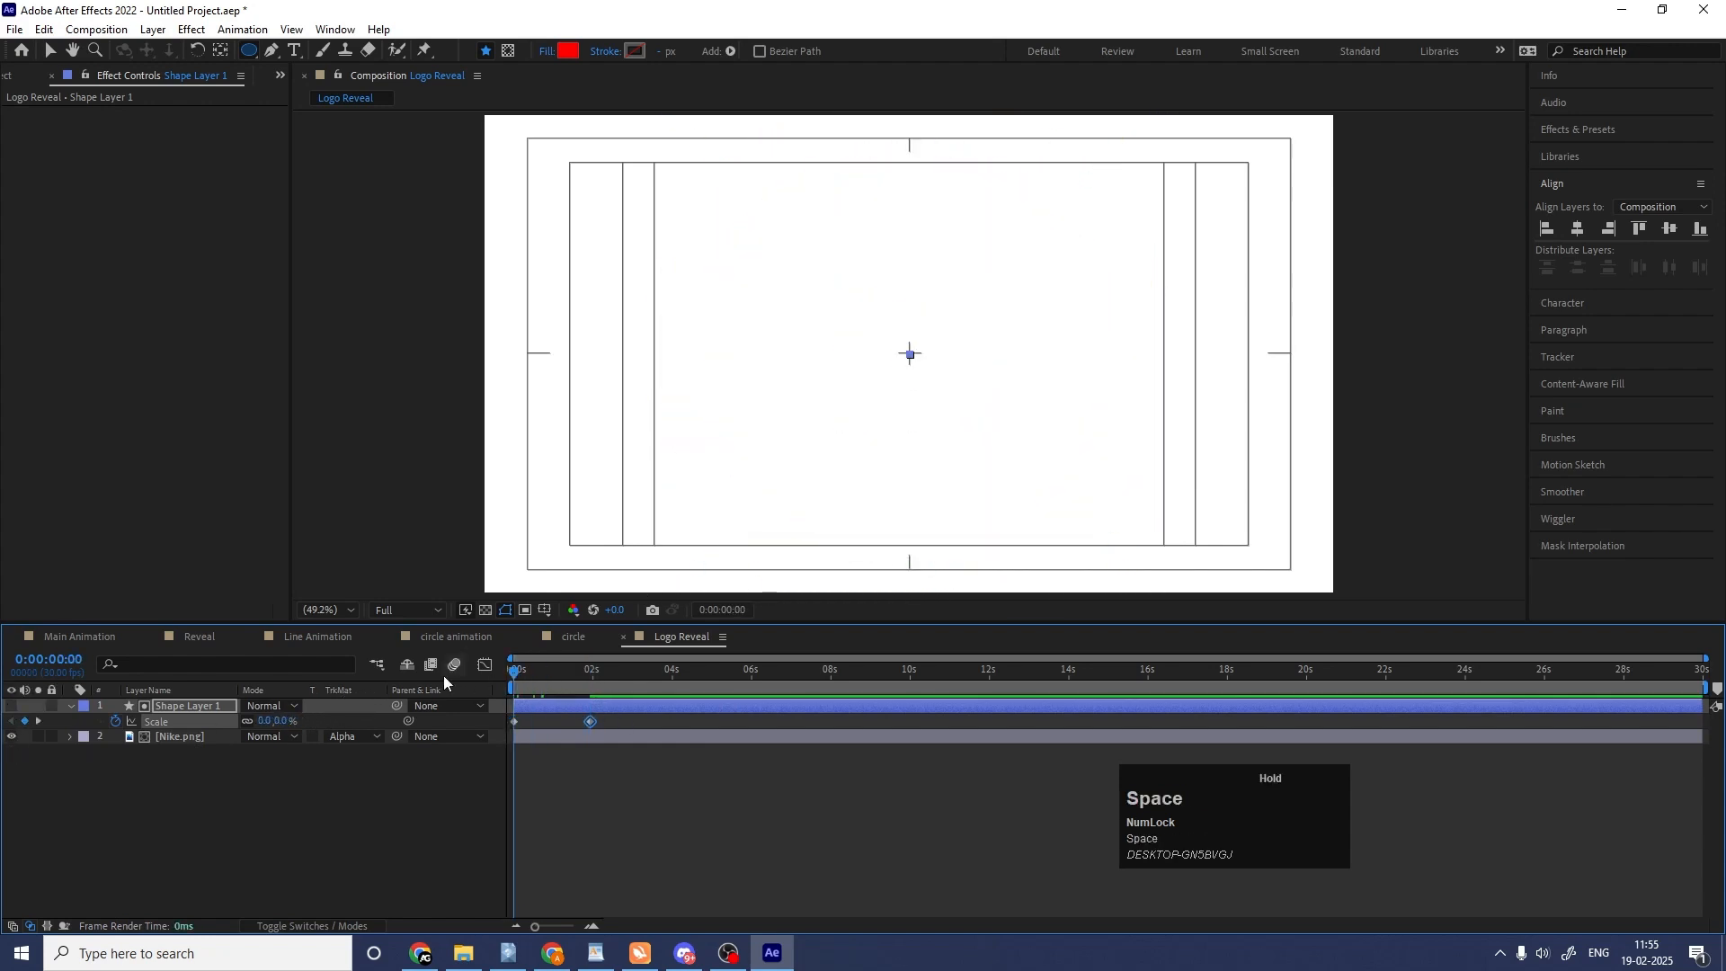
key(equal)
key(space)
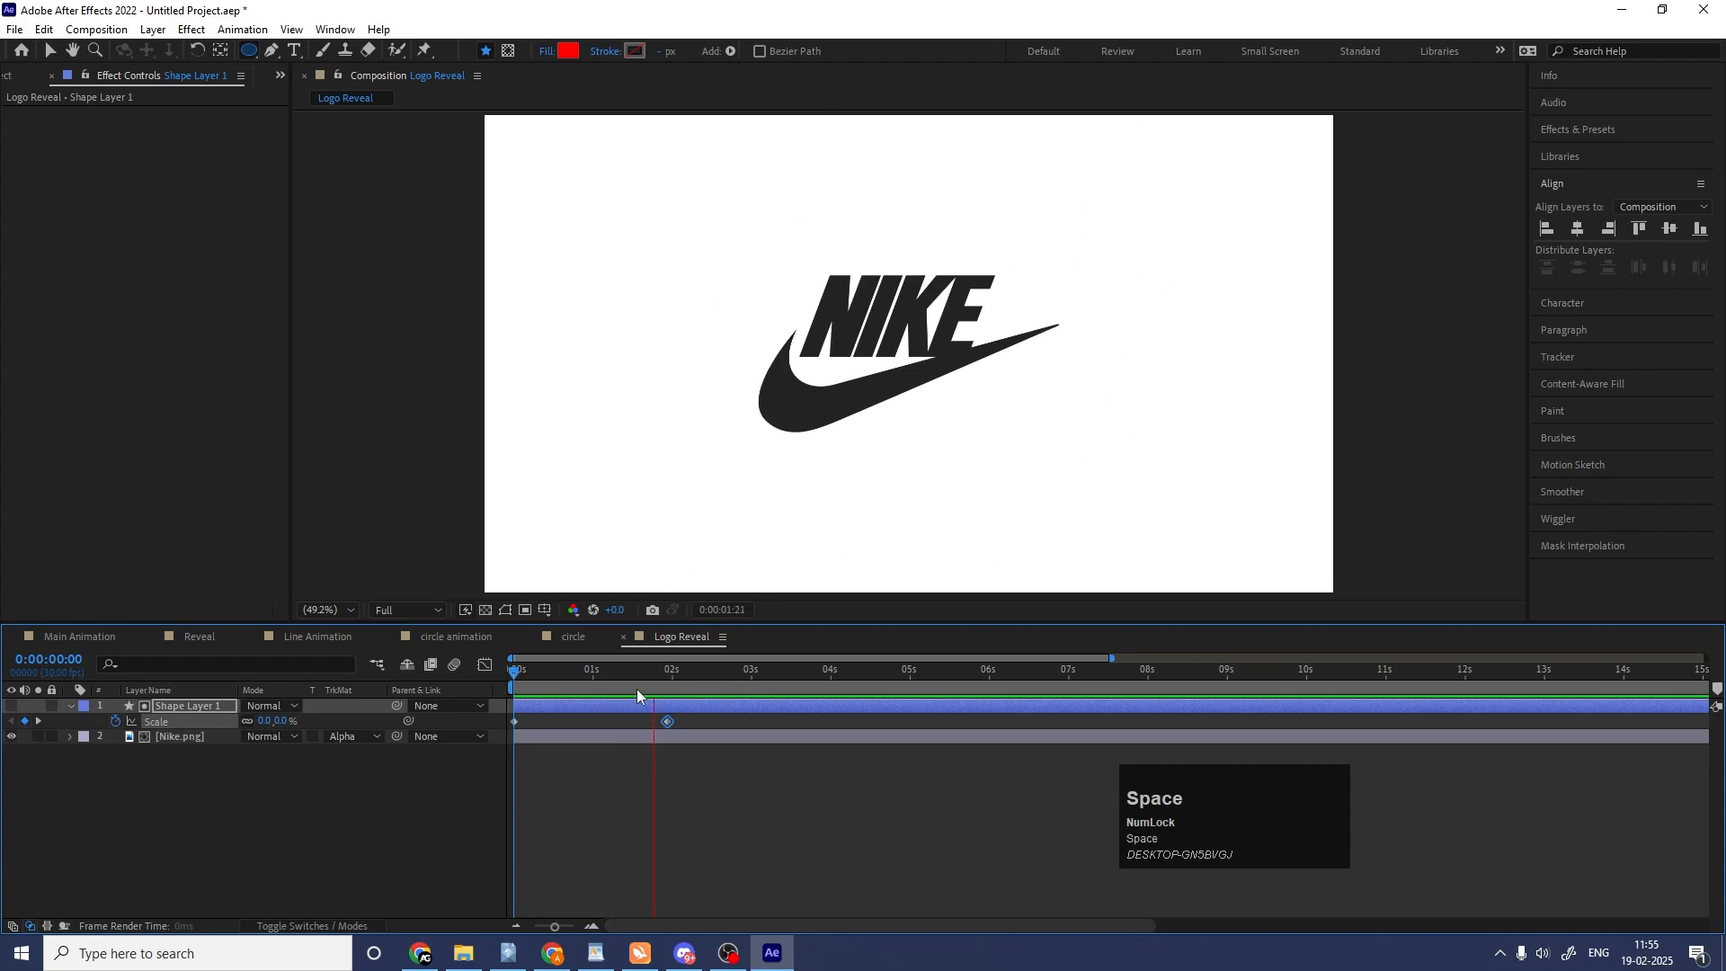
drag(624, 689, 568, 687)
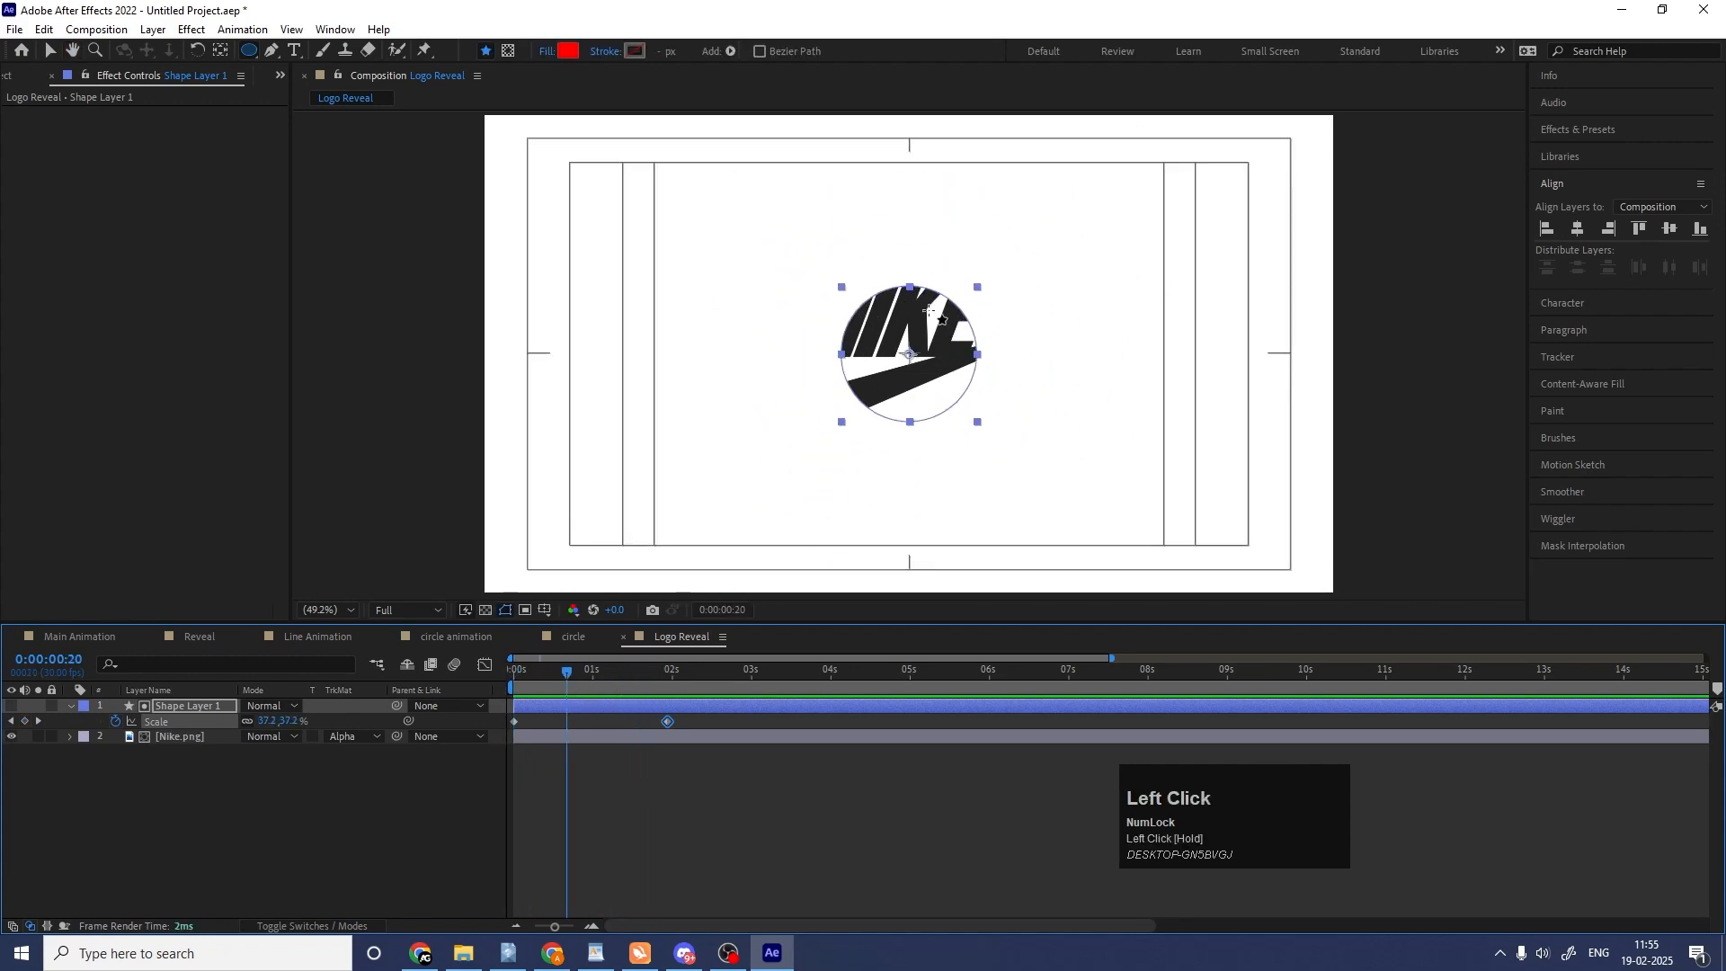
Find the Turbulent Displace effect and apply it to the circle matte layer.
click(1561, 132)
click(1591, 150)
key(ctrl+a)
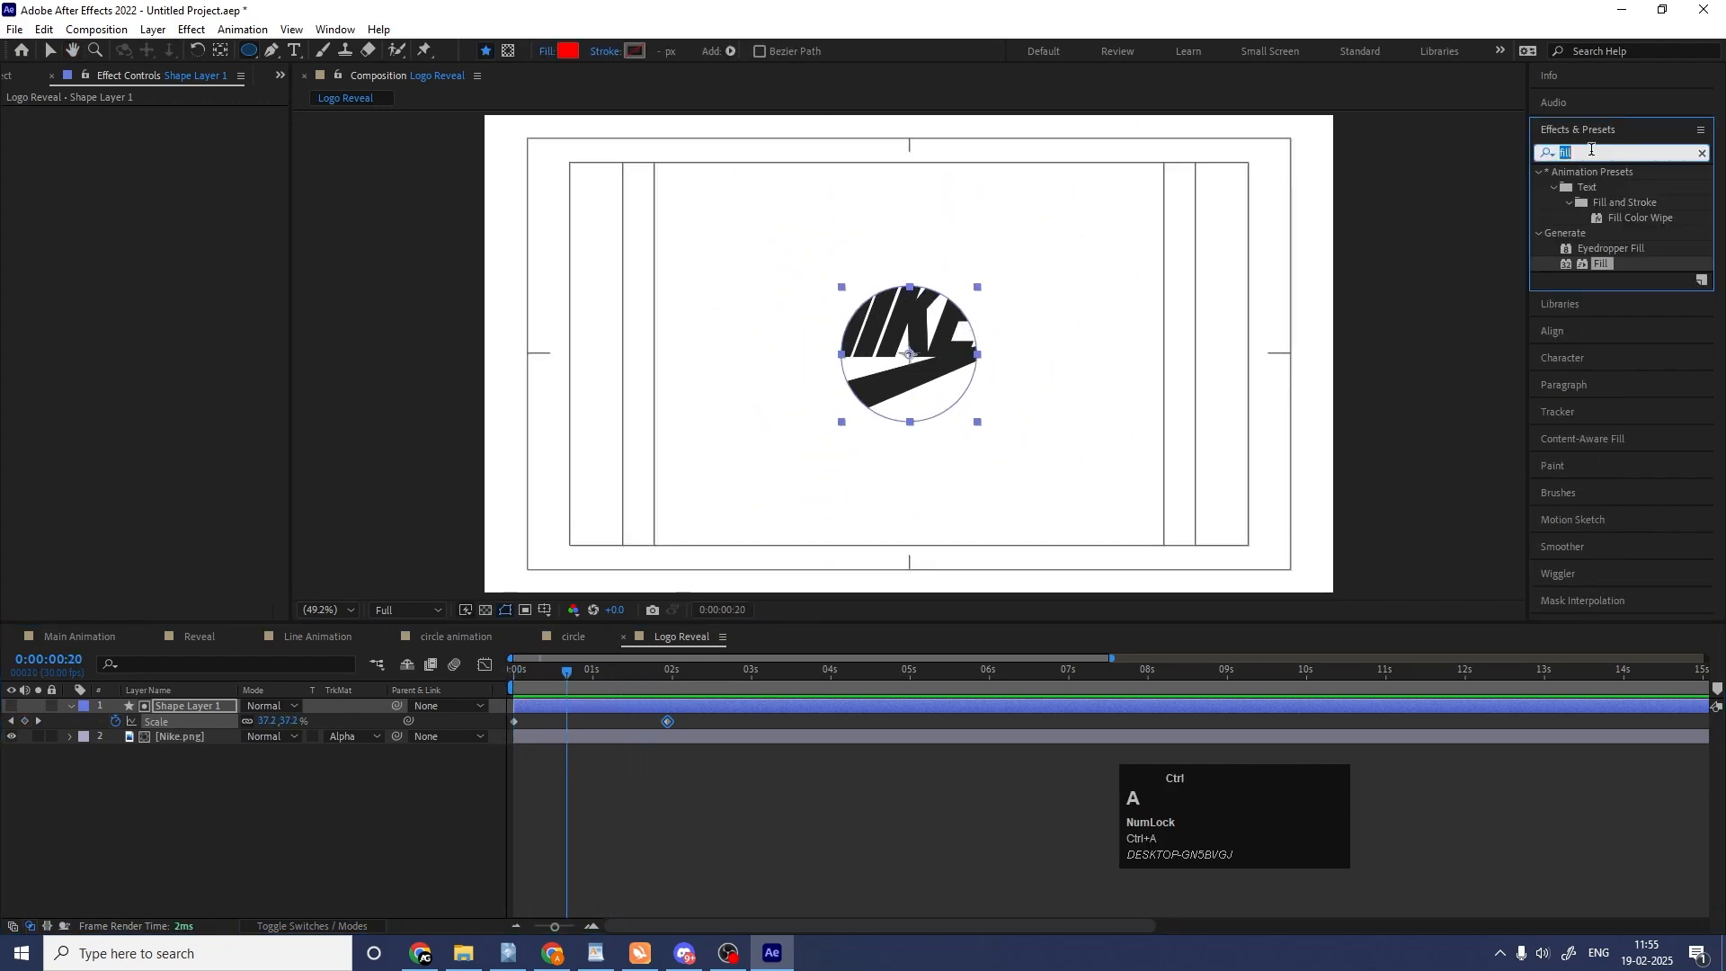
text(tru)
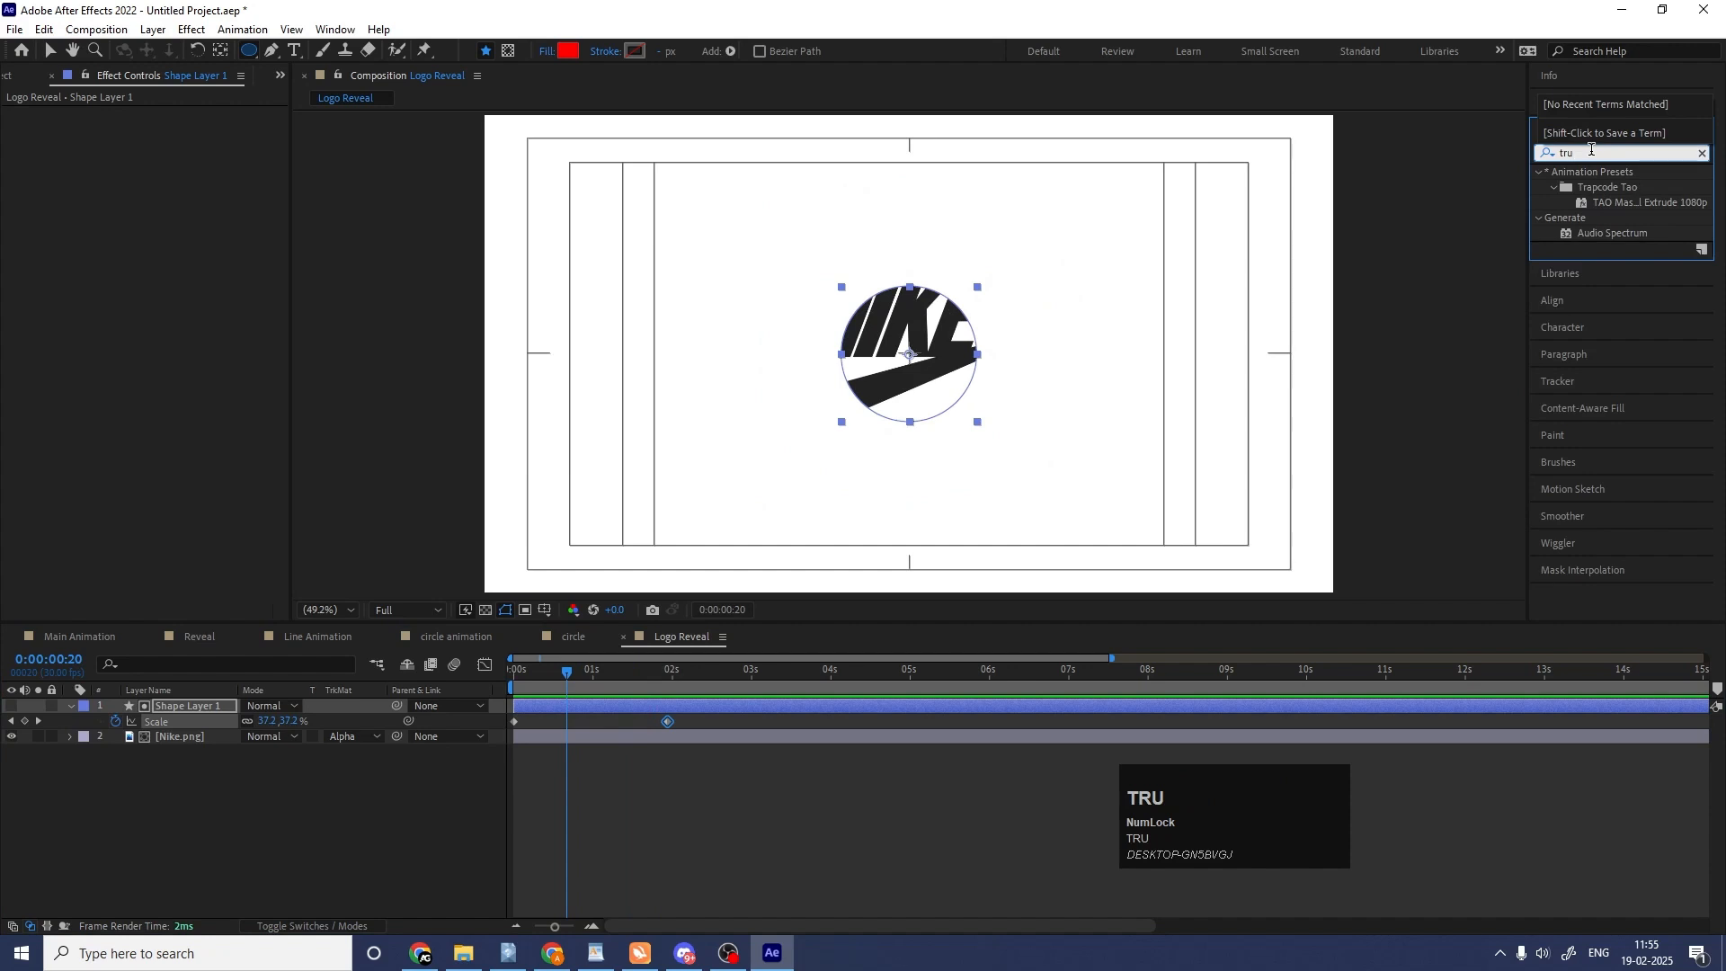
key(ctrl+a)
text(tur)
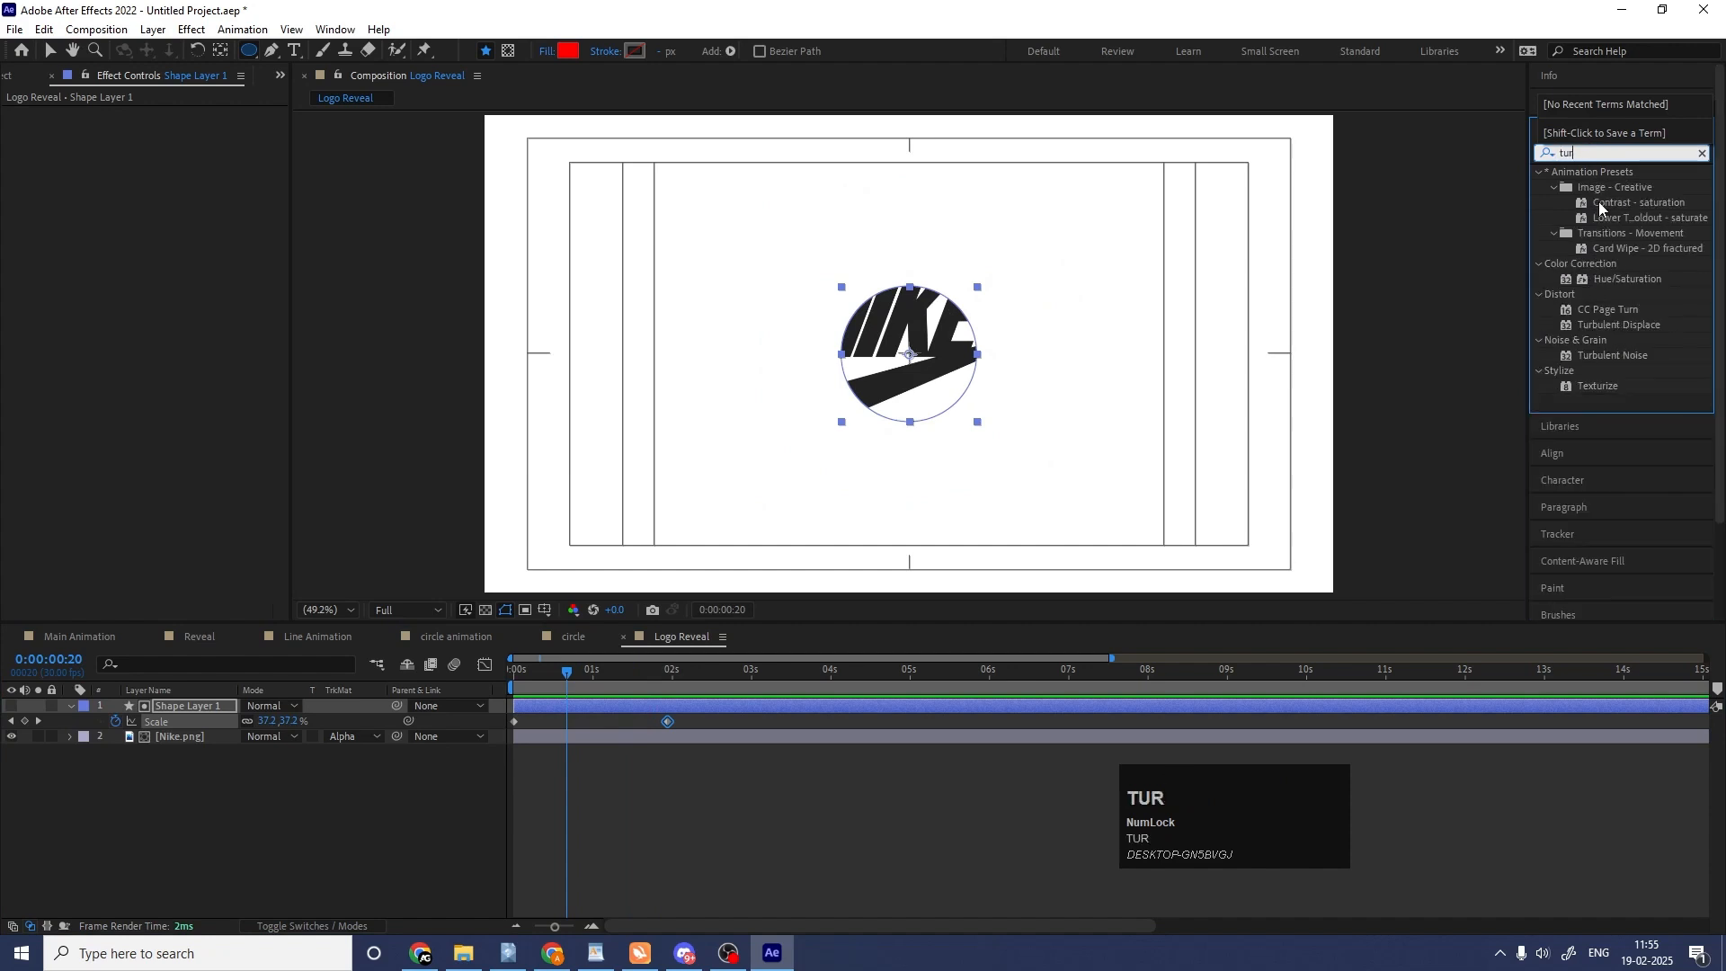
double_click(1621, 324)
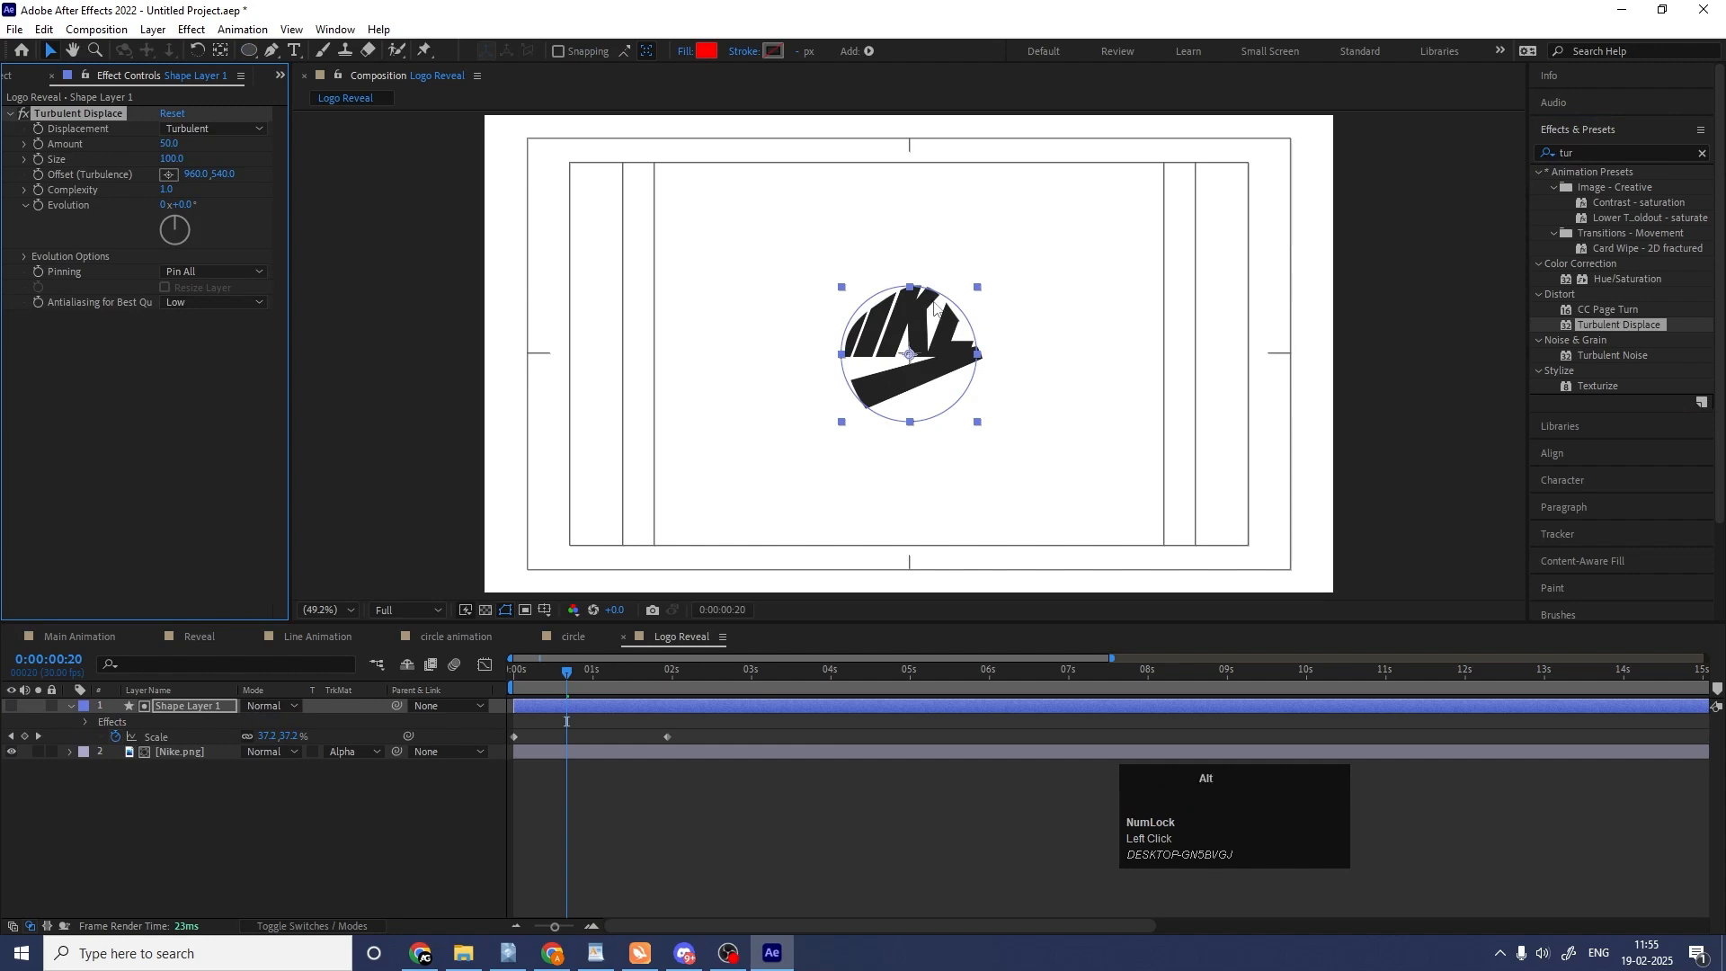
Show the circle matte layer again and inspect its distorted outline while it grows.
scroll(961, 286, up, 4)
scroll(960, 286, down, 2)
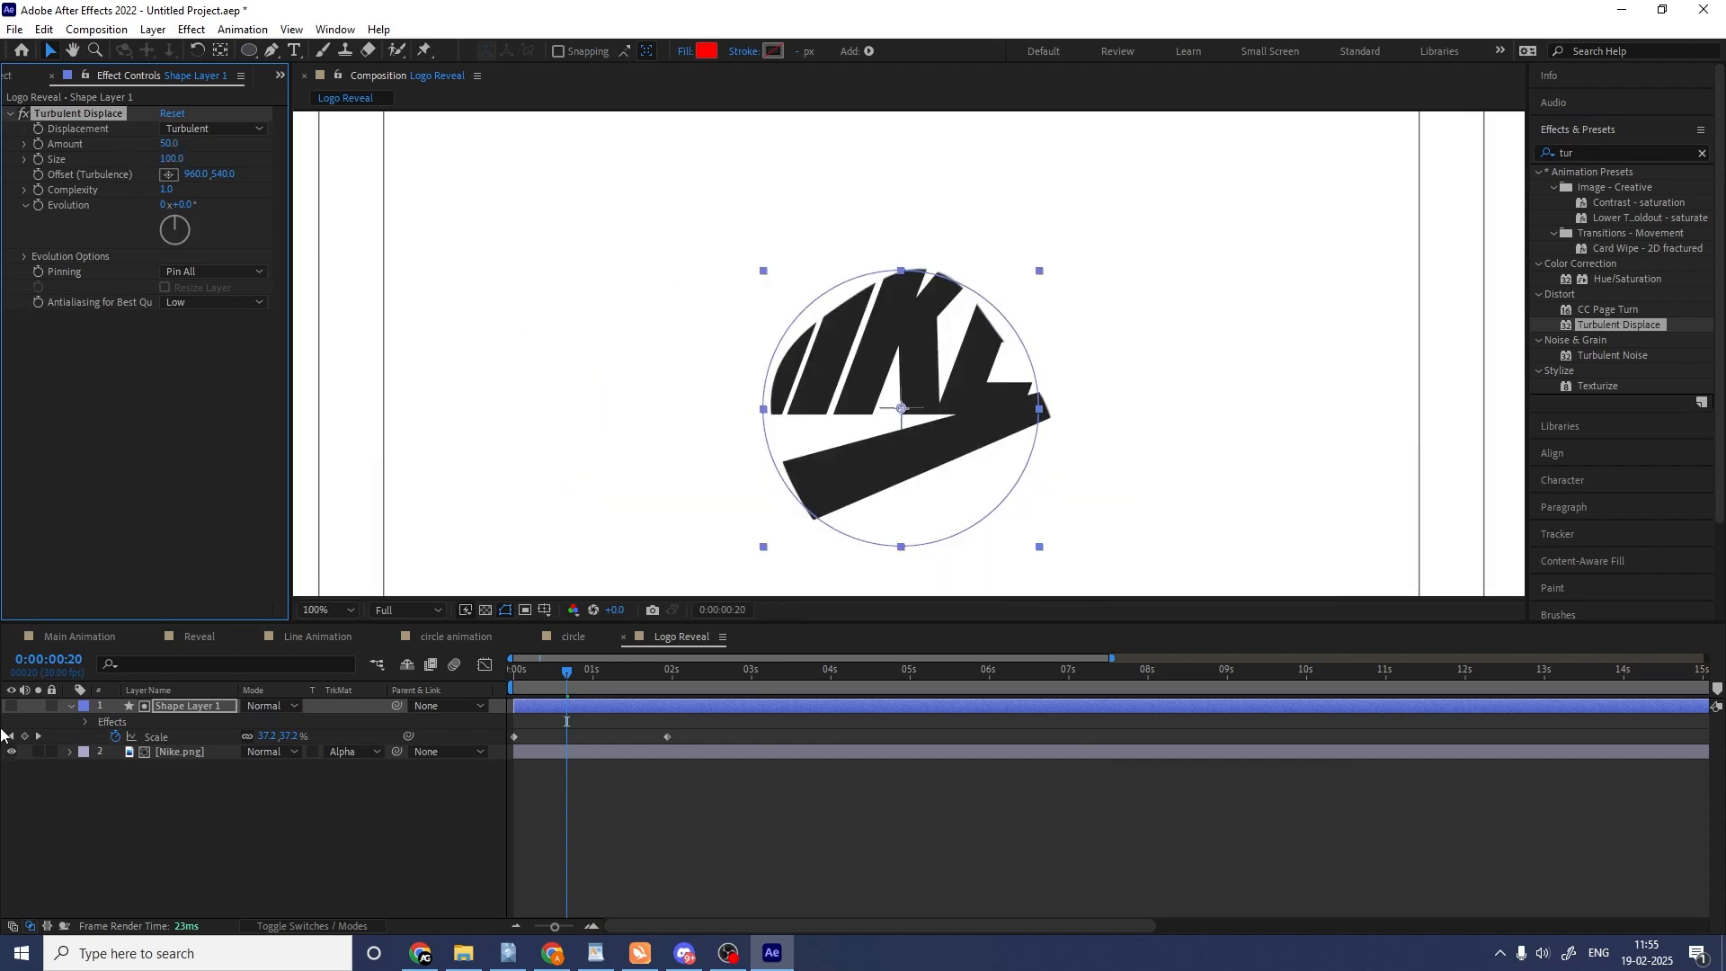
click(11, 707)
scroll(868, 236, down, 4)
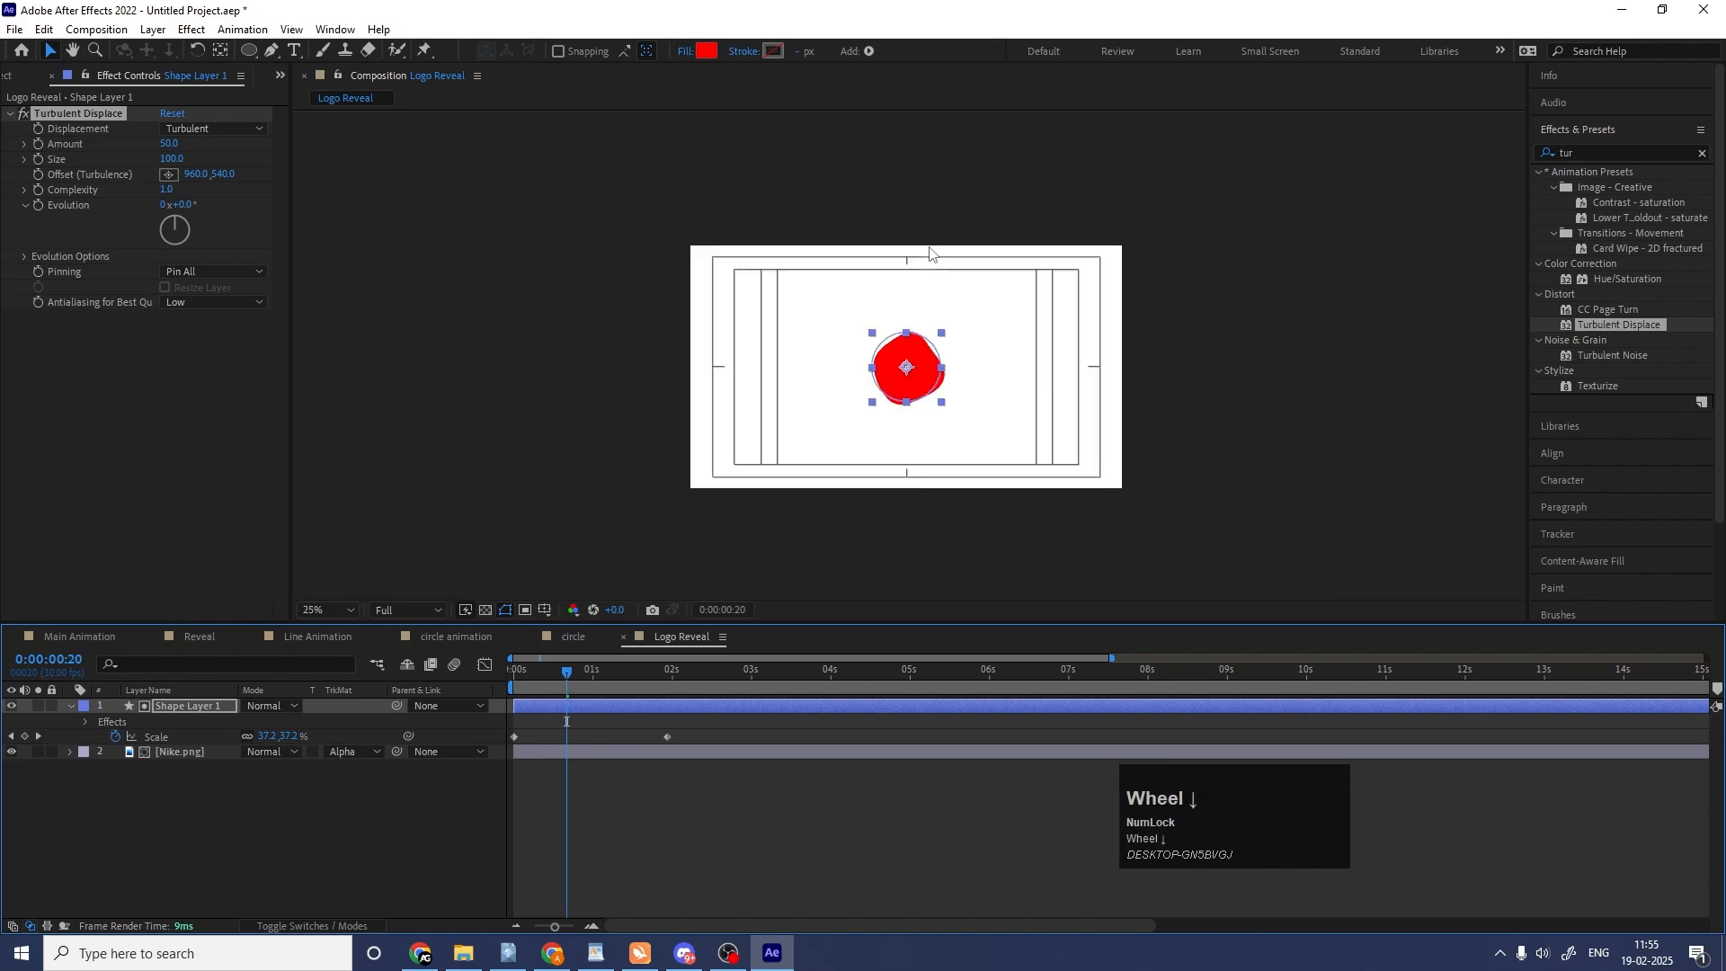
scroll(927, 419, up, 4)
key(space)
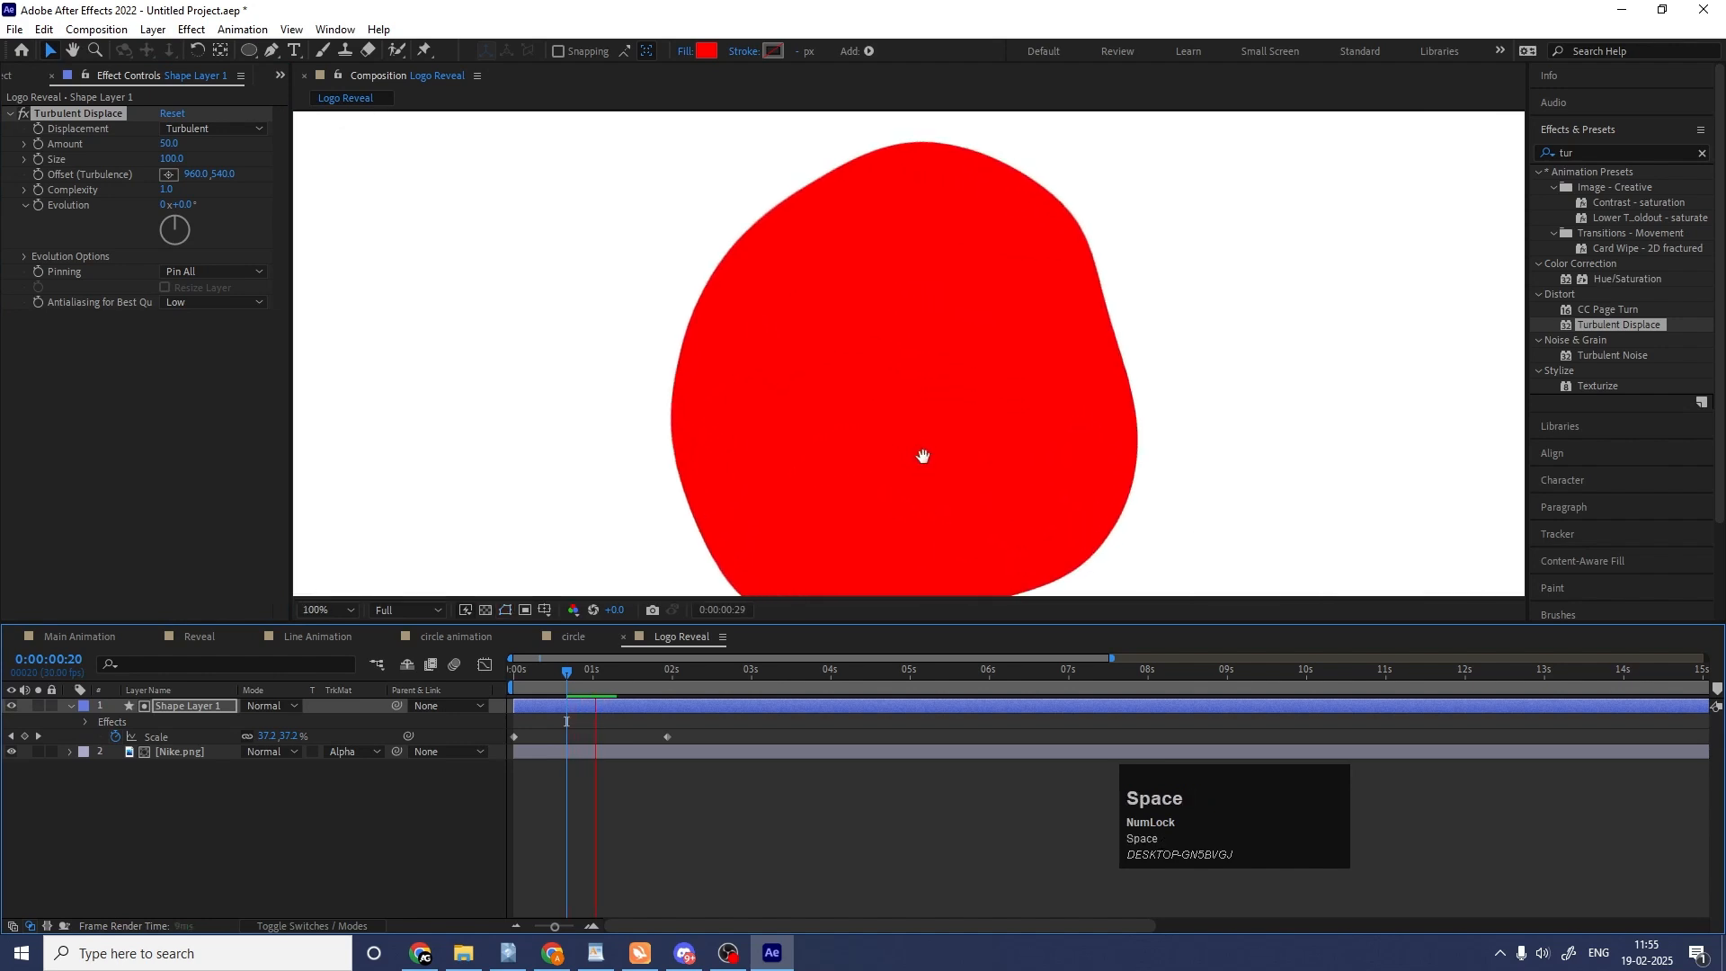
scroll(946, 402, down, 2)
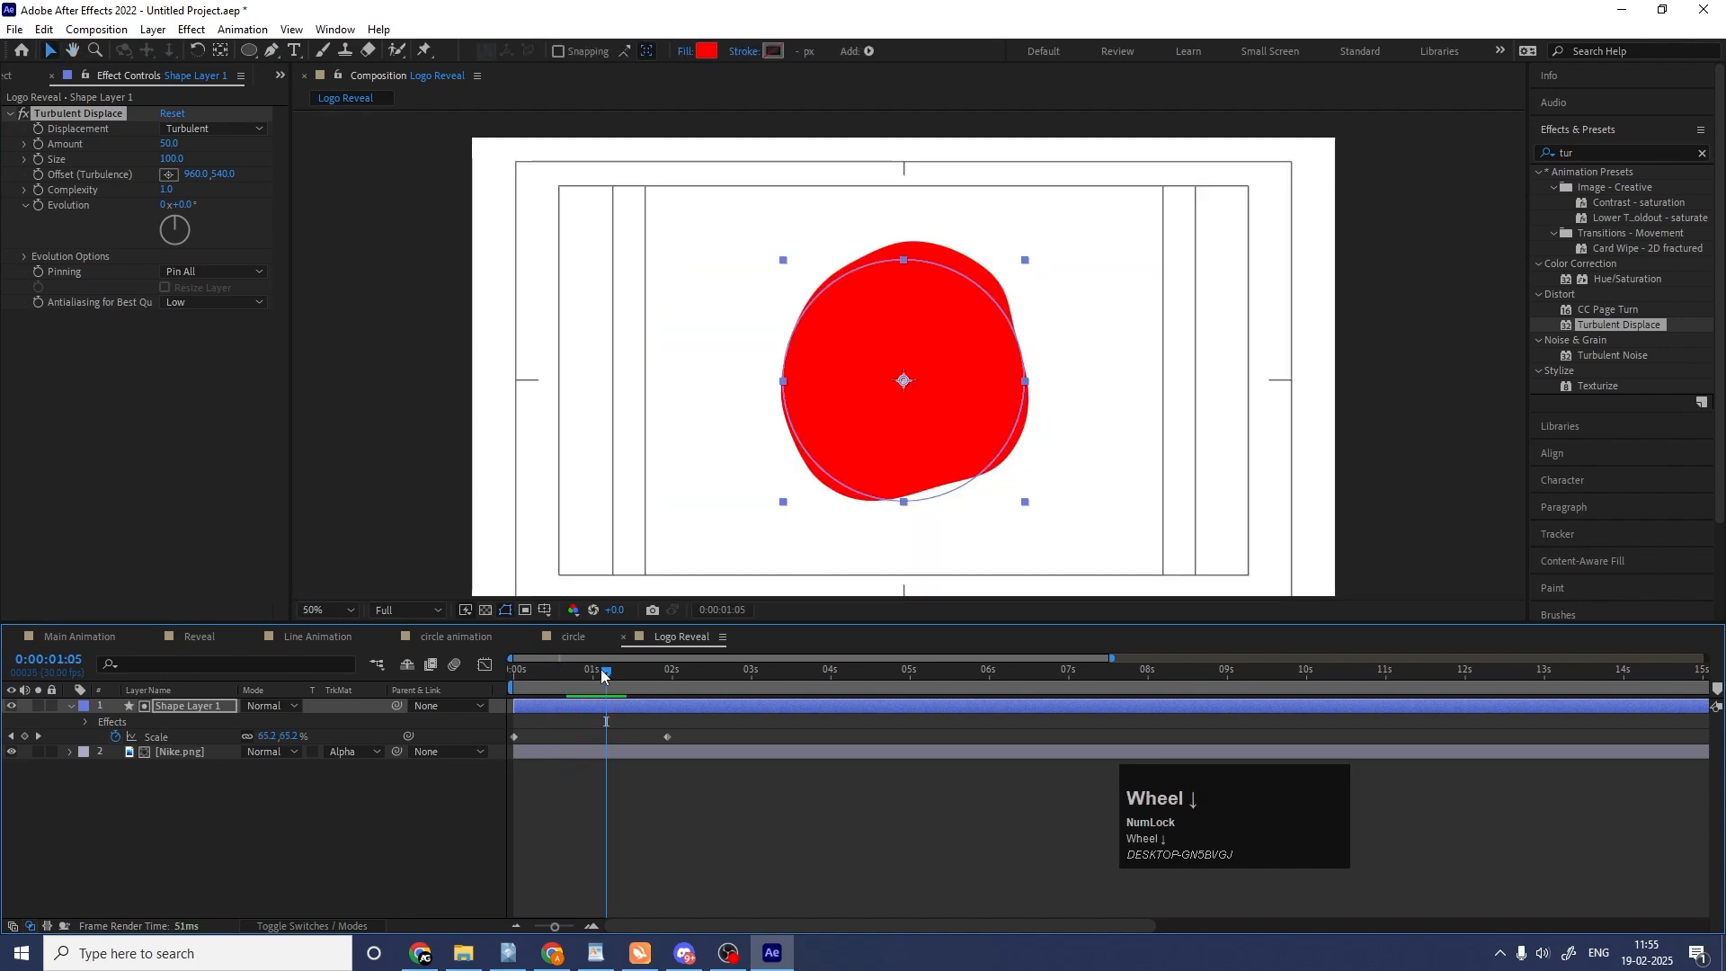
drag(602, 675, 583, 673)
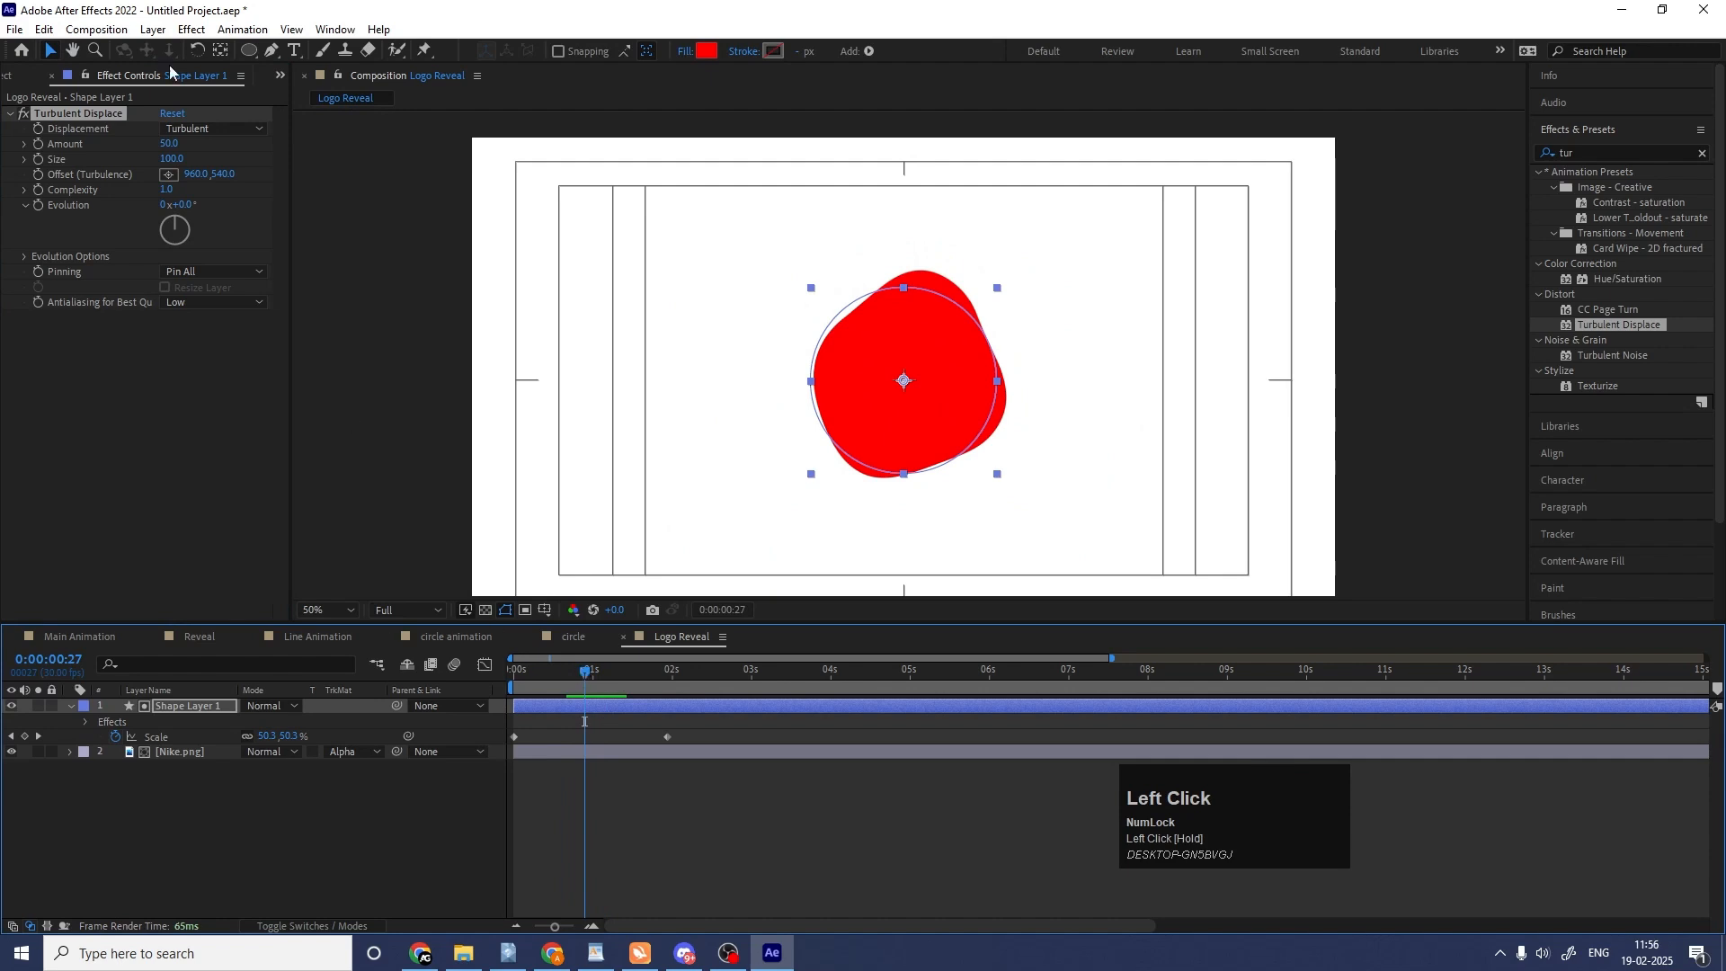
Set the Turbulent Displace amount to 102 and size to 46, and preview the growing circle from the start.
drag(169, 144, 120, 162)
drag(584, 694, 512, 673)
key(space)
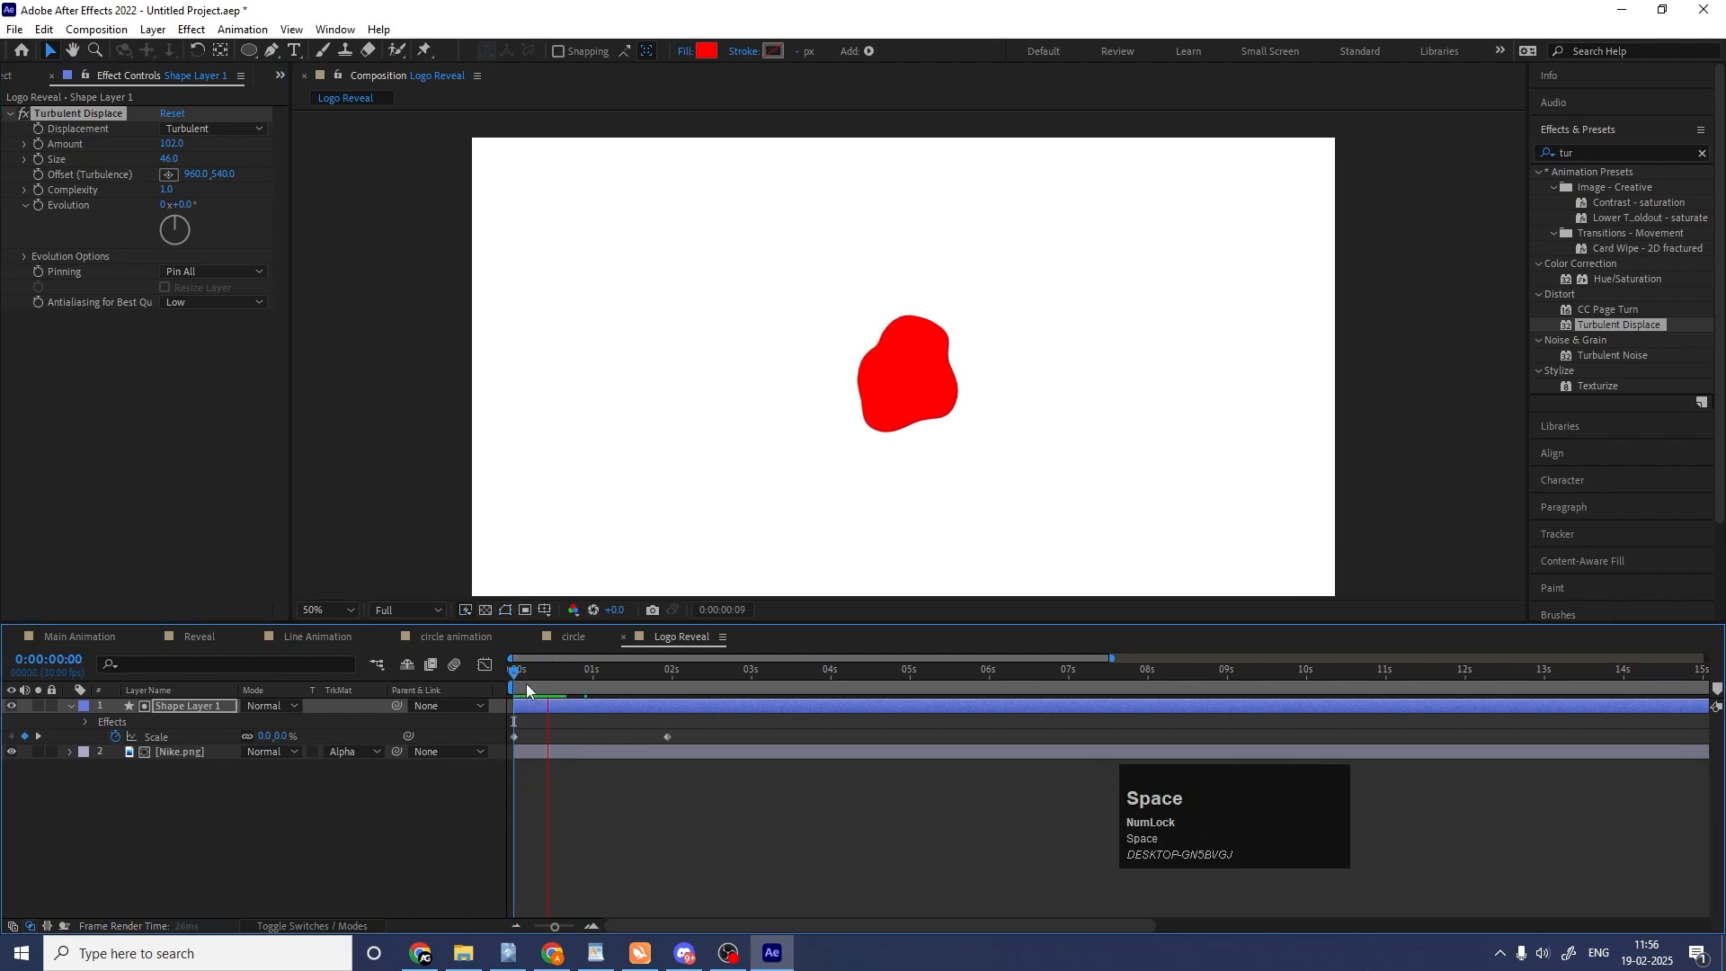
key(space)
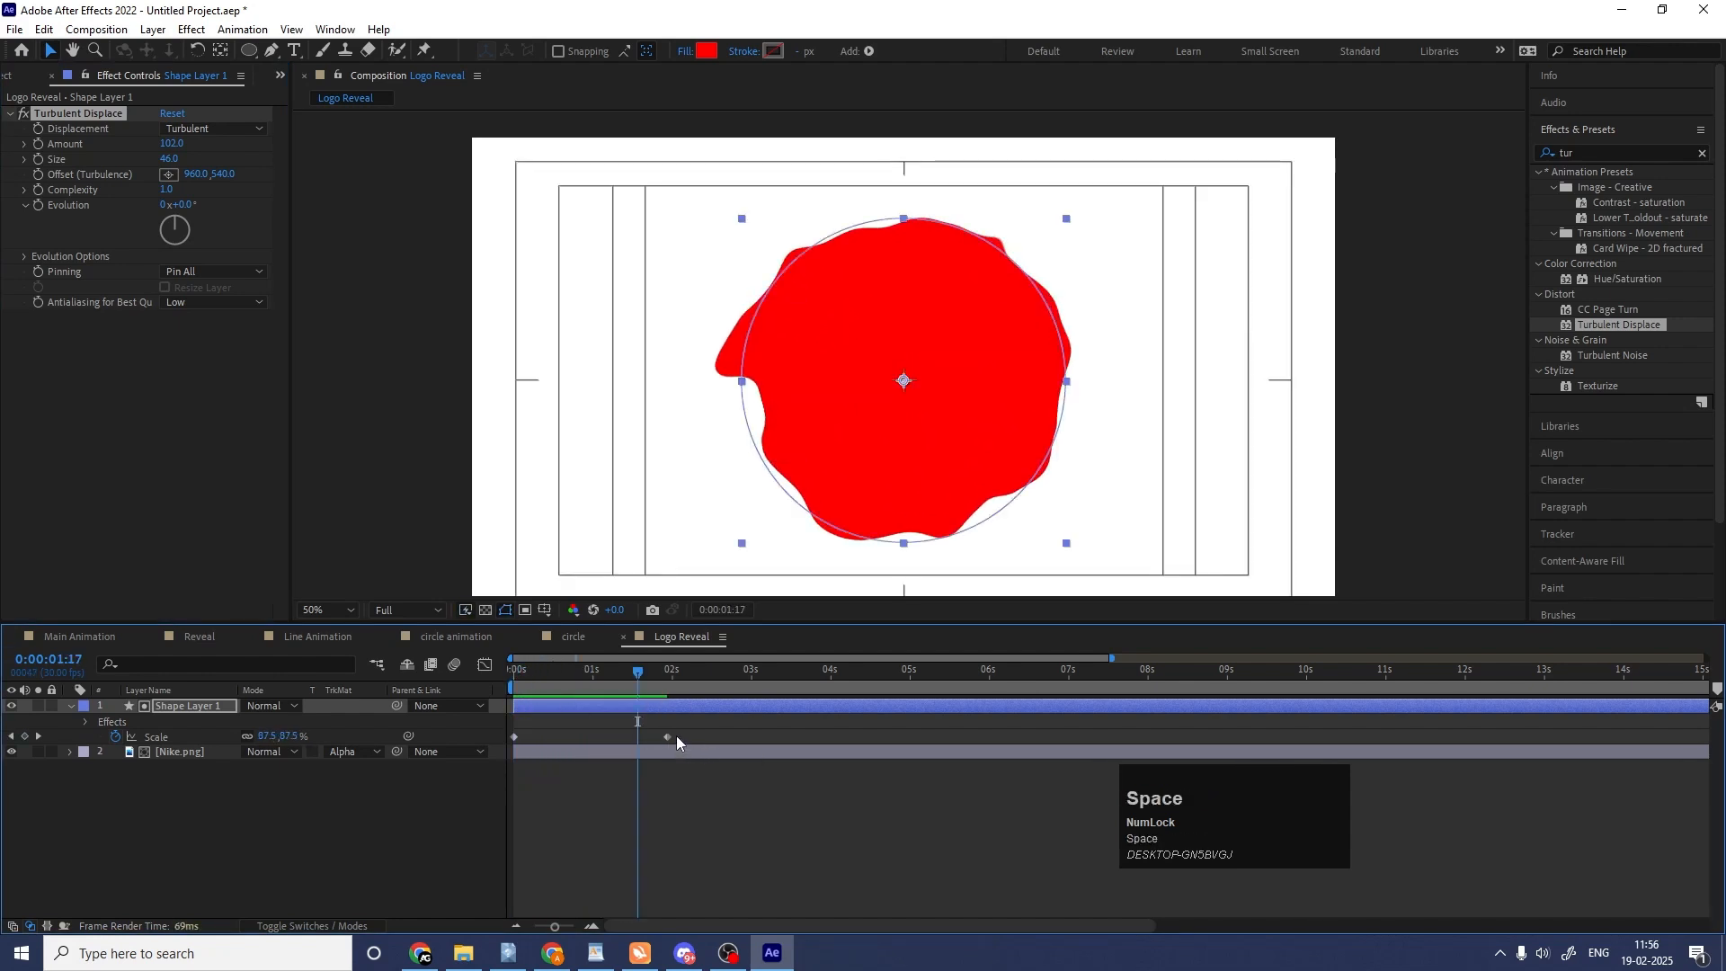
Move the circle's ending scale keyframe to about 4 seconds and preview the slower growth.
drag(668, 737, 832, 736)
key(space)
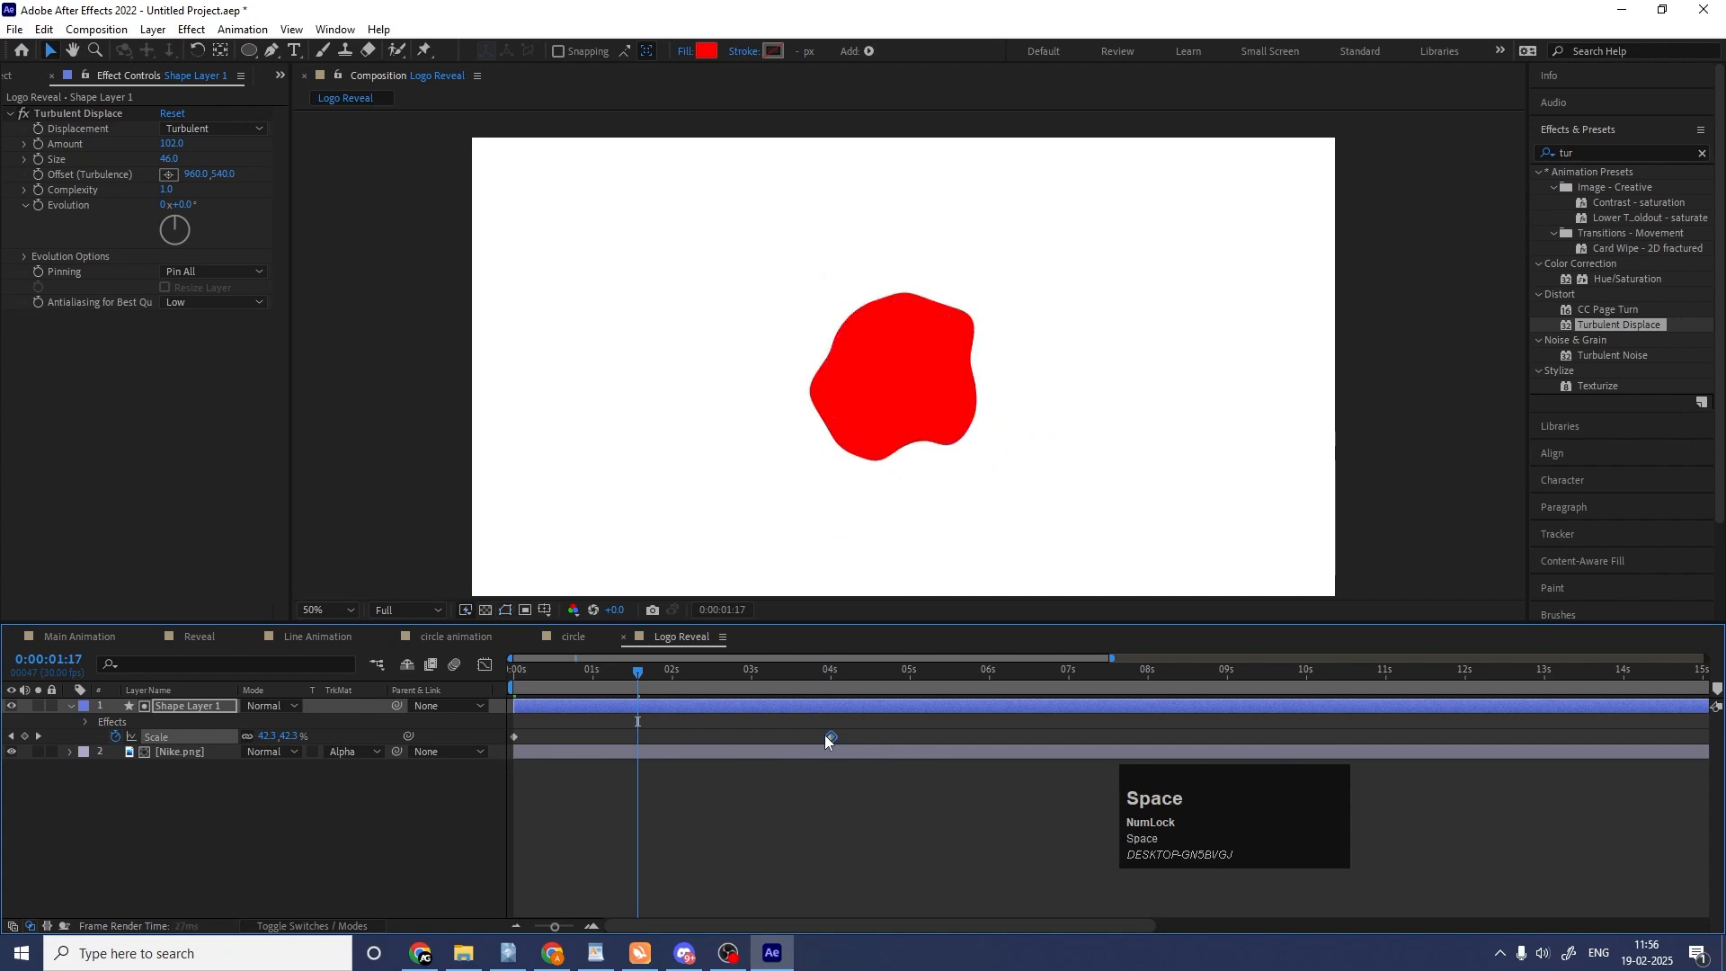
key(space)
Hide the circle matte layer and play the distorted logo reveal from the start.
click(11, 707)
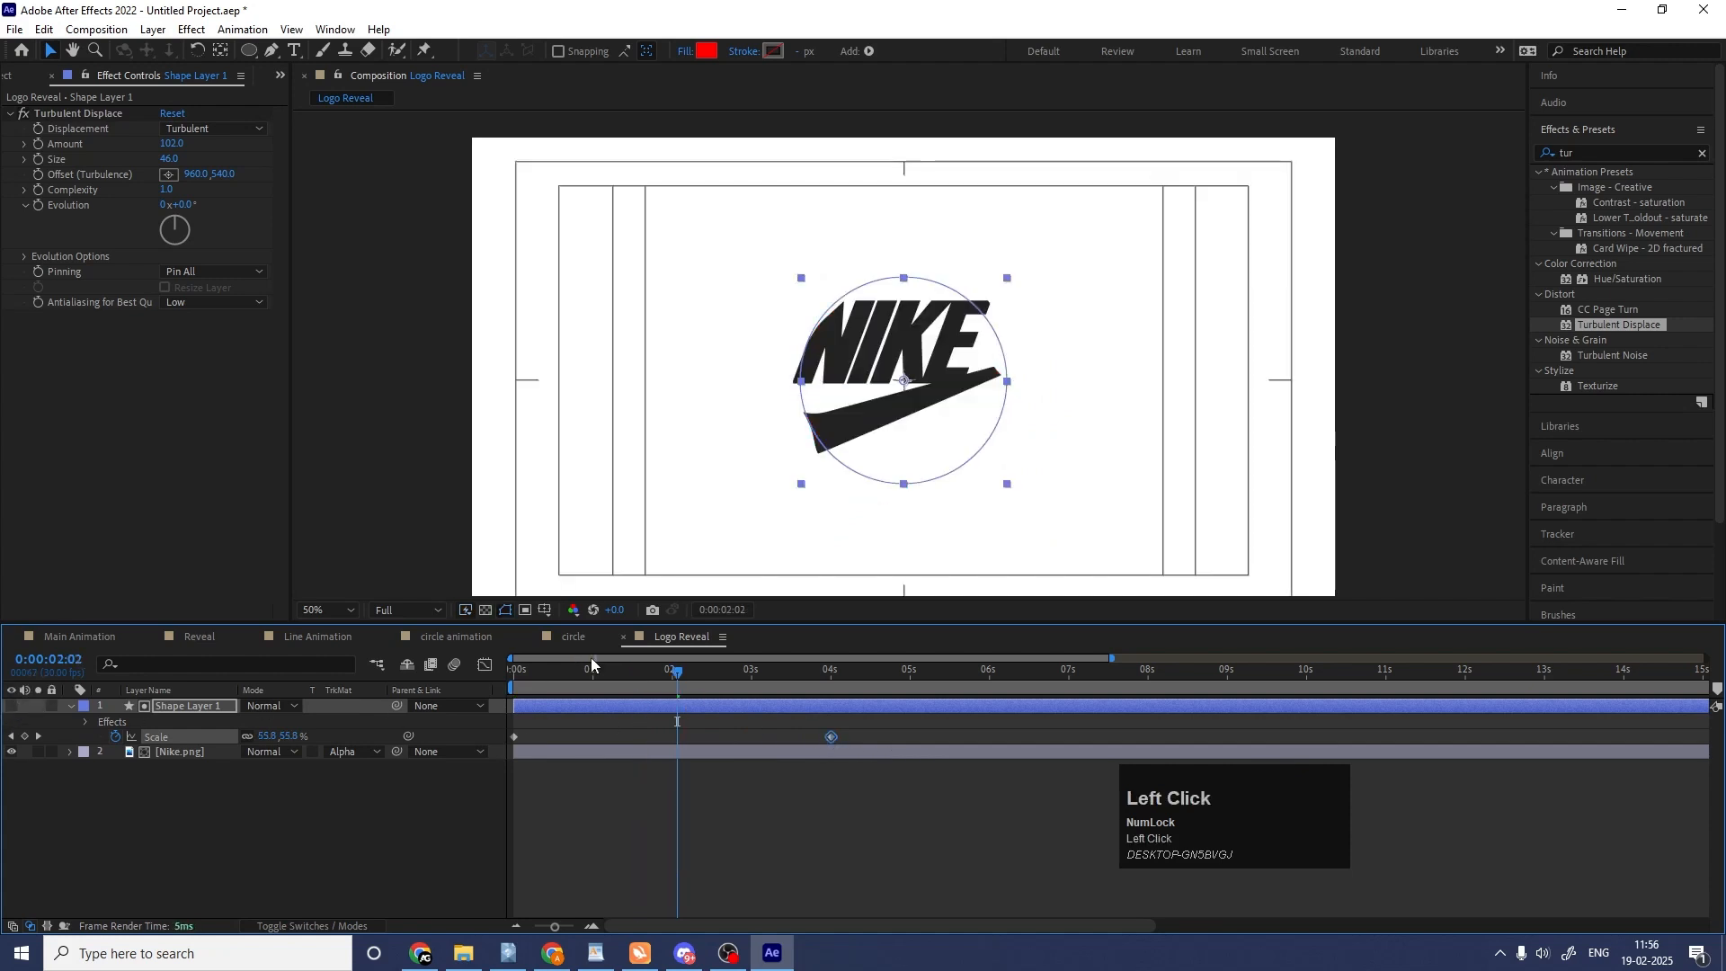
drag(568, 671, 505, 681)
key(space)
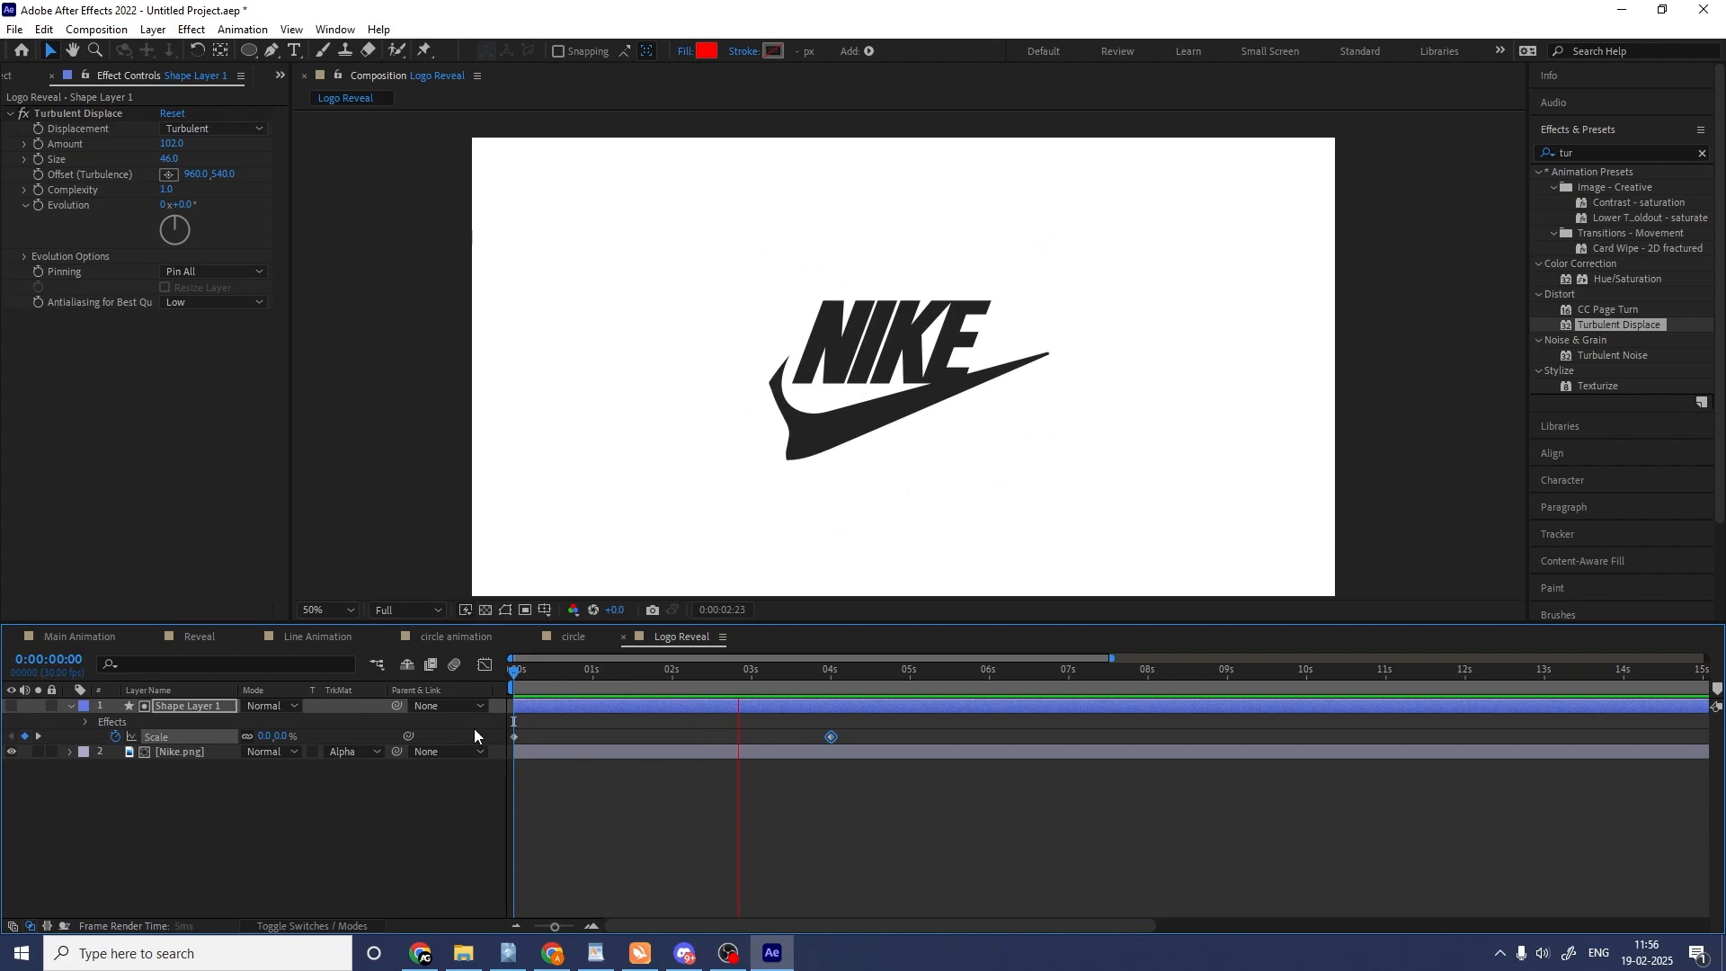
key(space)
Pre-compose the circle matte and Nike logo layers into a new composition named Logo Animation.
drag(204, 849, 111, 672)
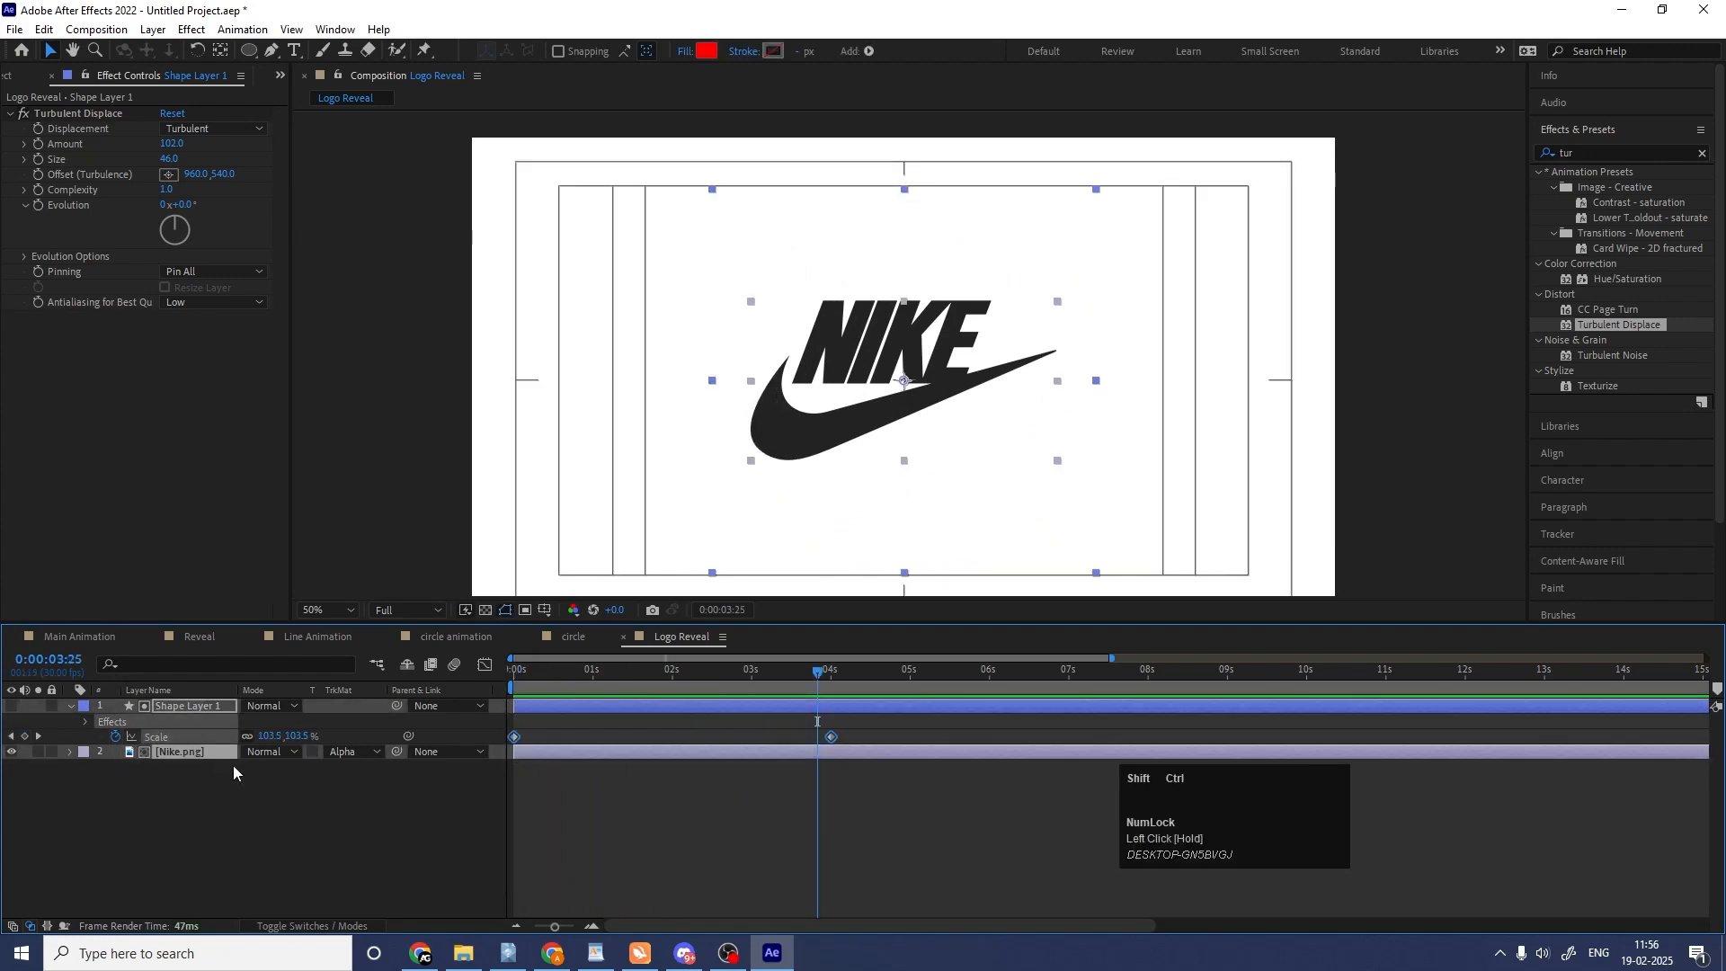
key(ctrl+shift+c)
text(L)
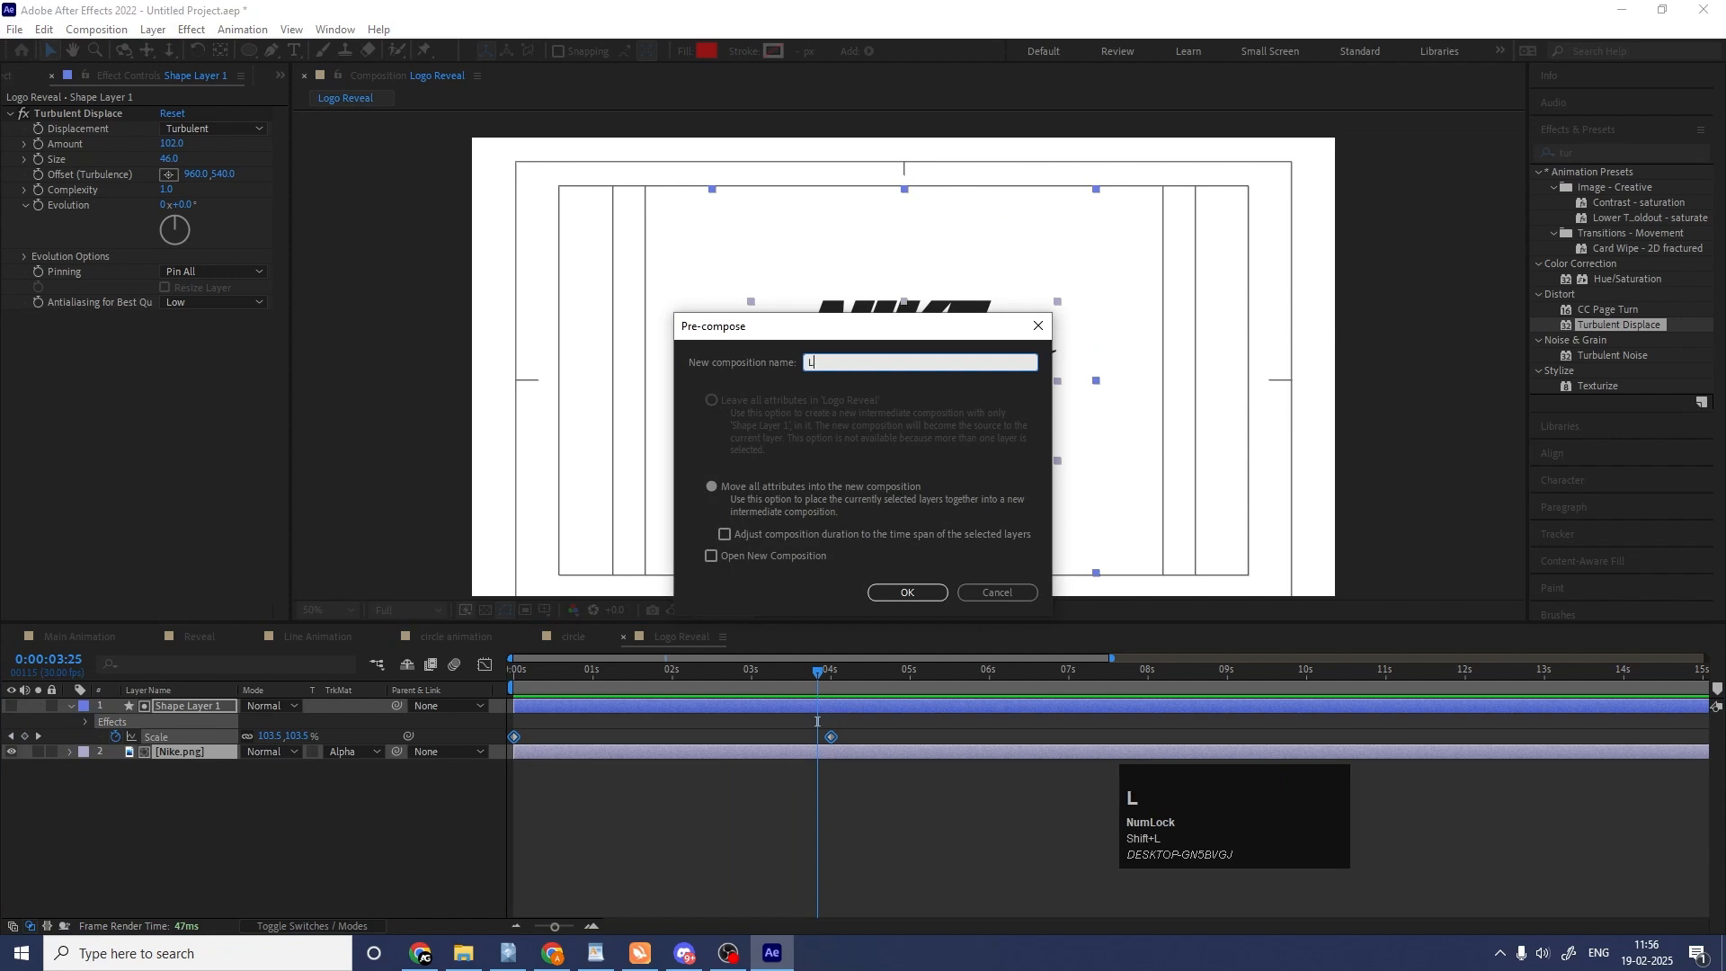
text(ogo Animation)
key(Return)
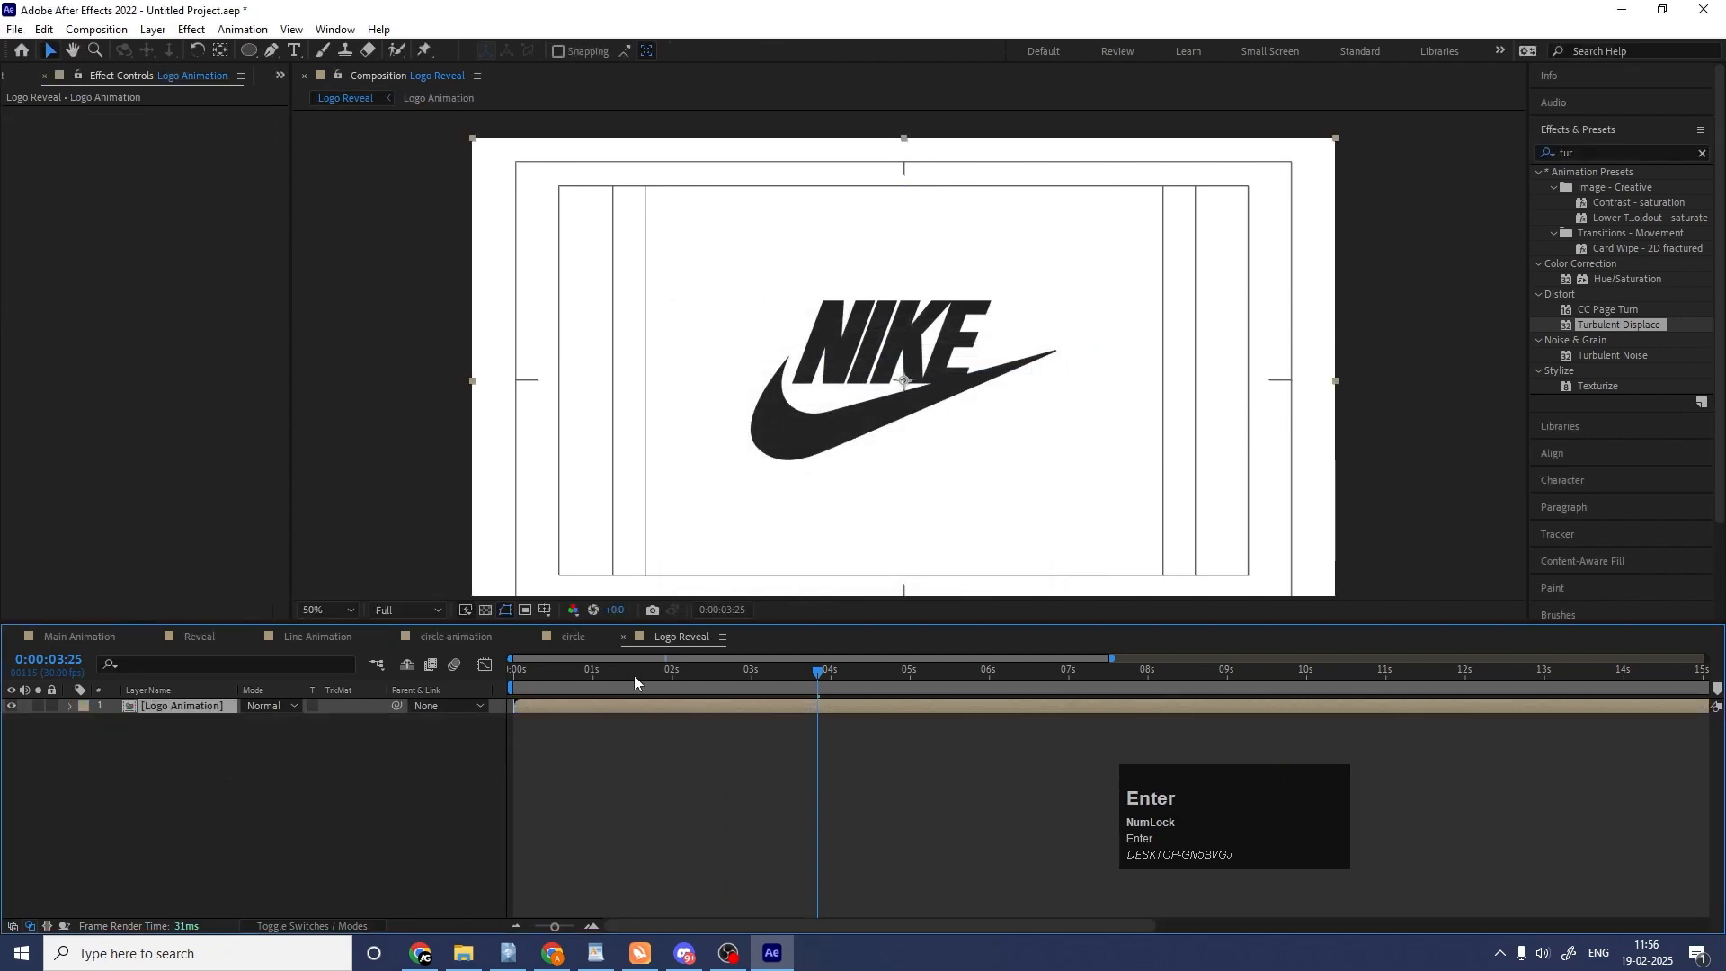
Set the Logo Animation layer's opacity to 40% and preview the faded reveal.
drag(634, 677, 336, 689)
key(space)
key(space)
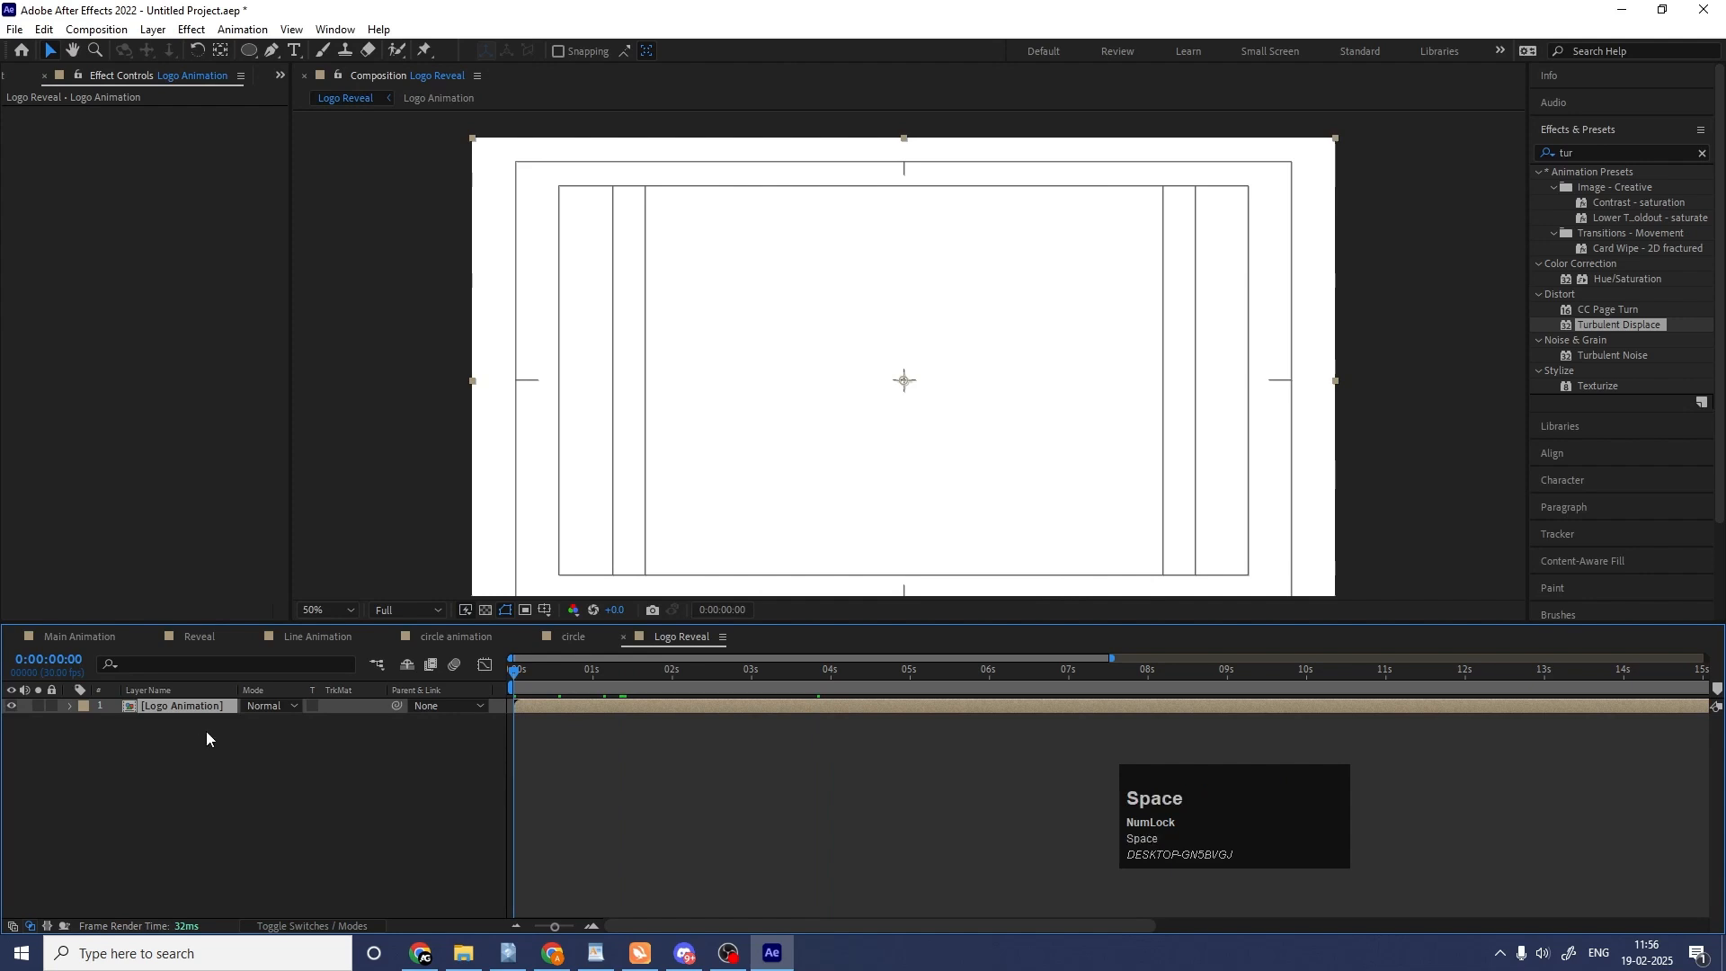
key(t)
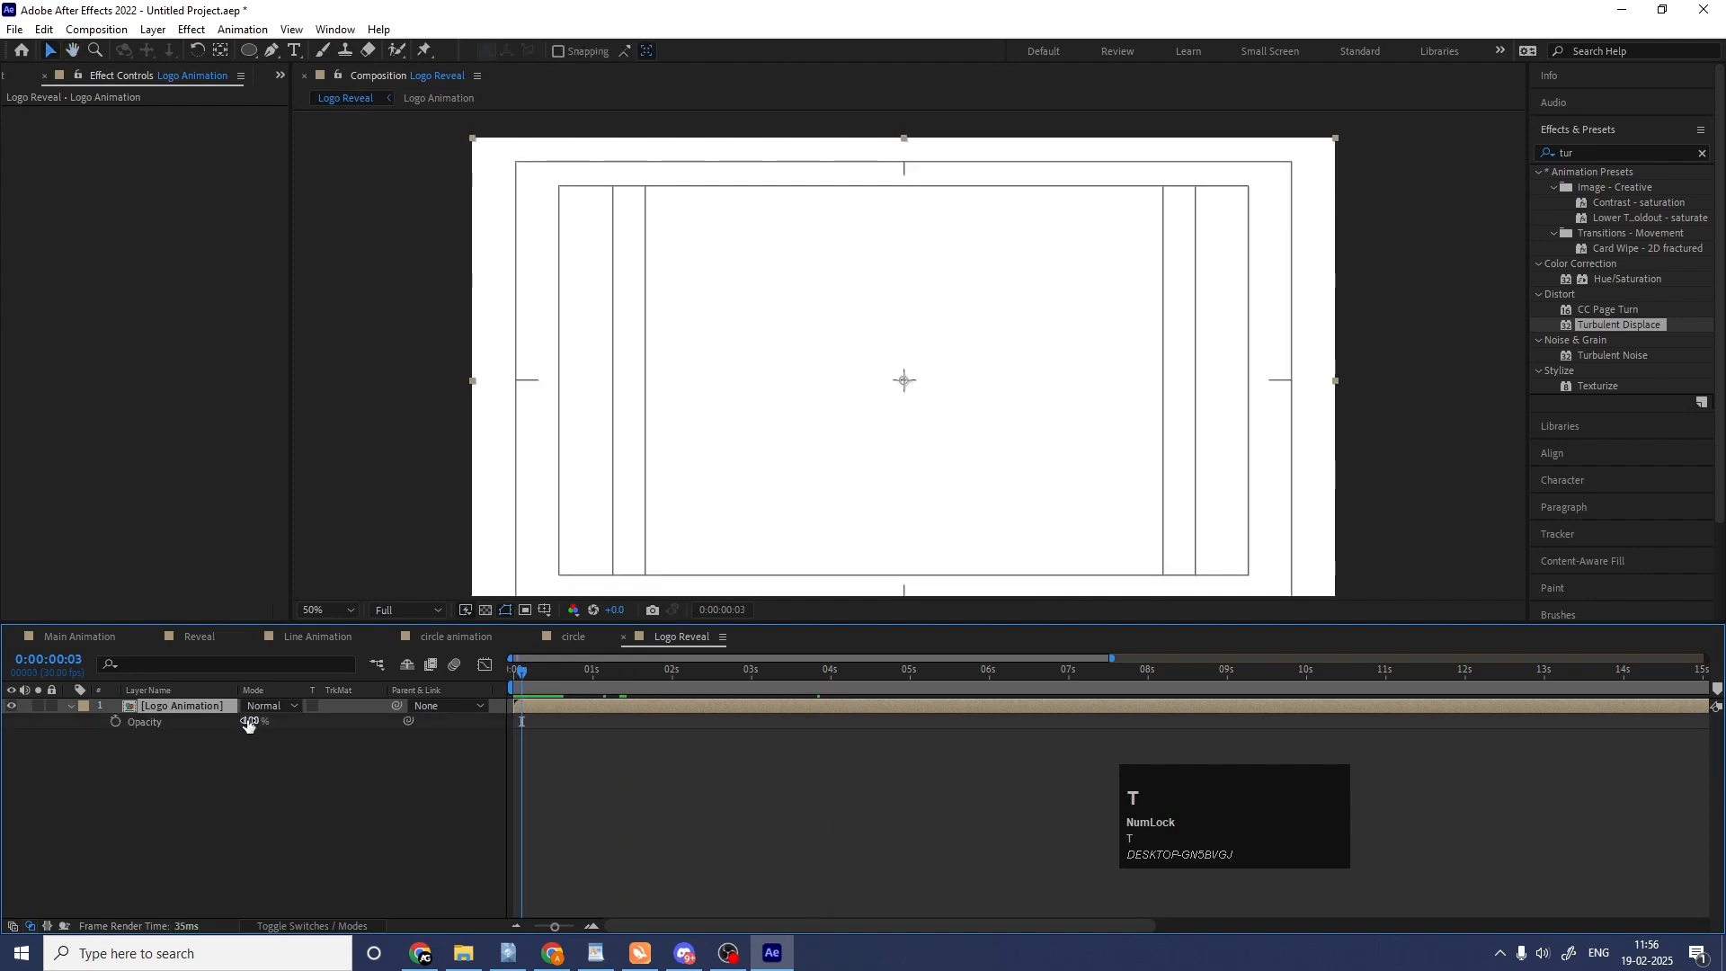
click(249, 722)
text(40)
key(Return)
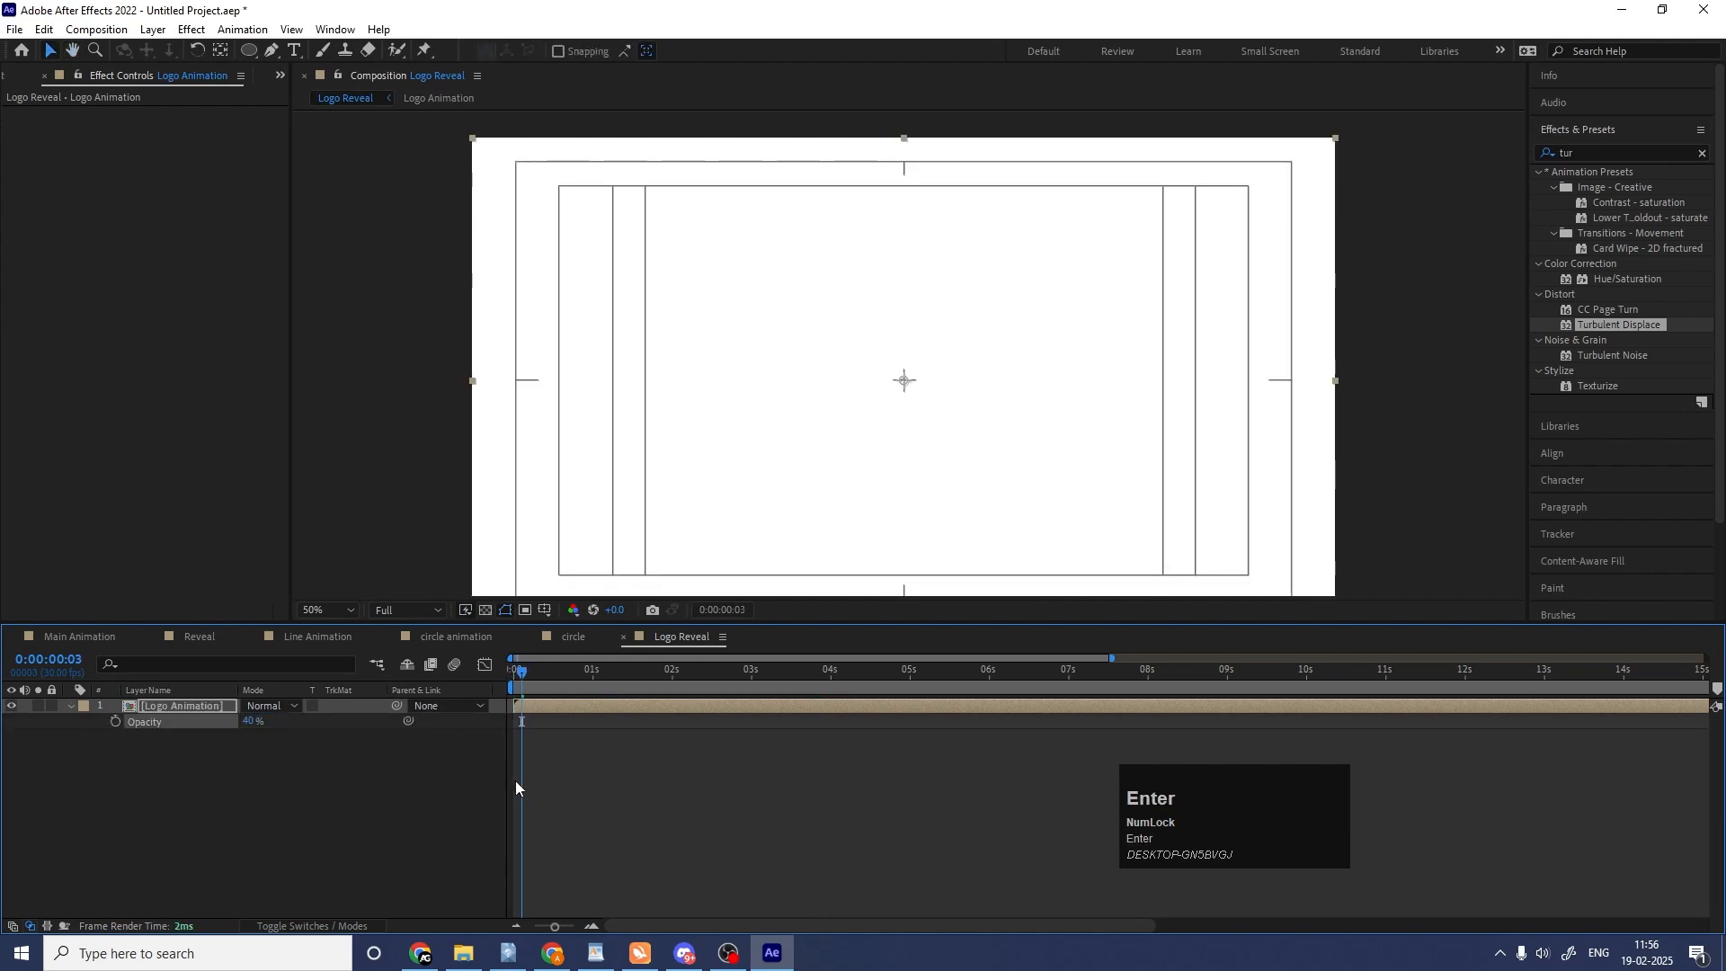
key(space)
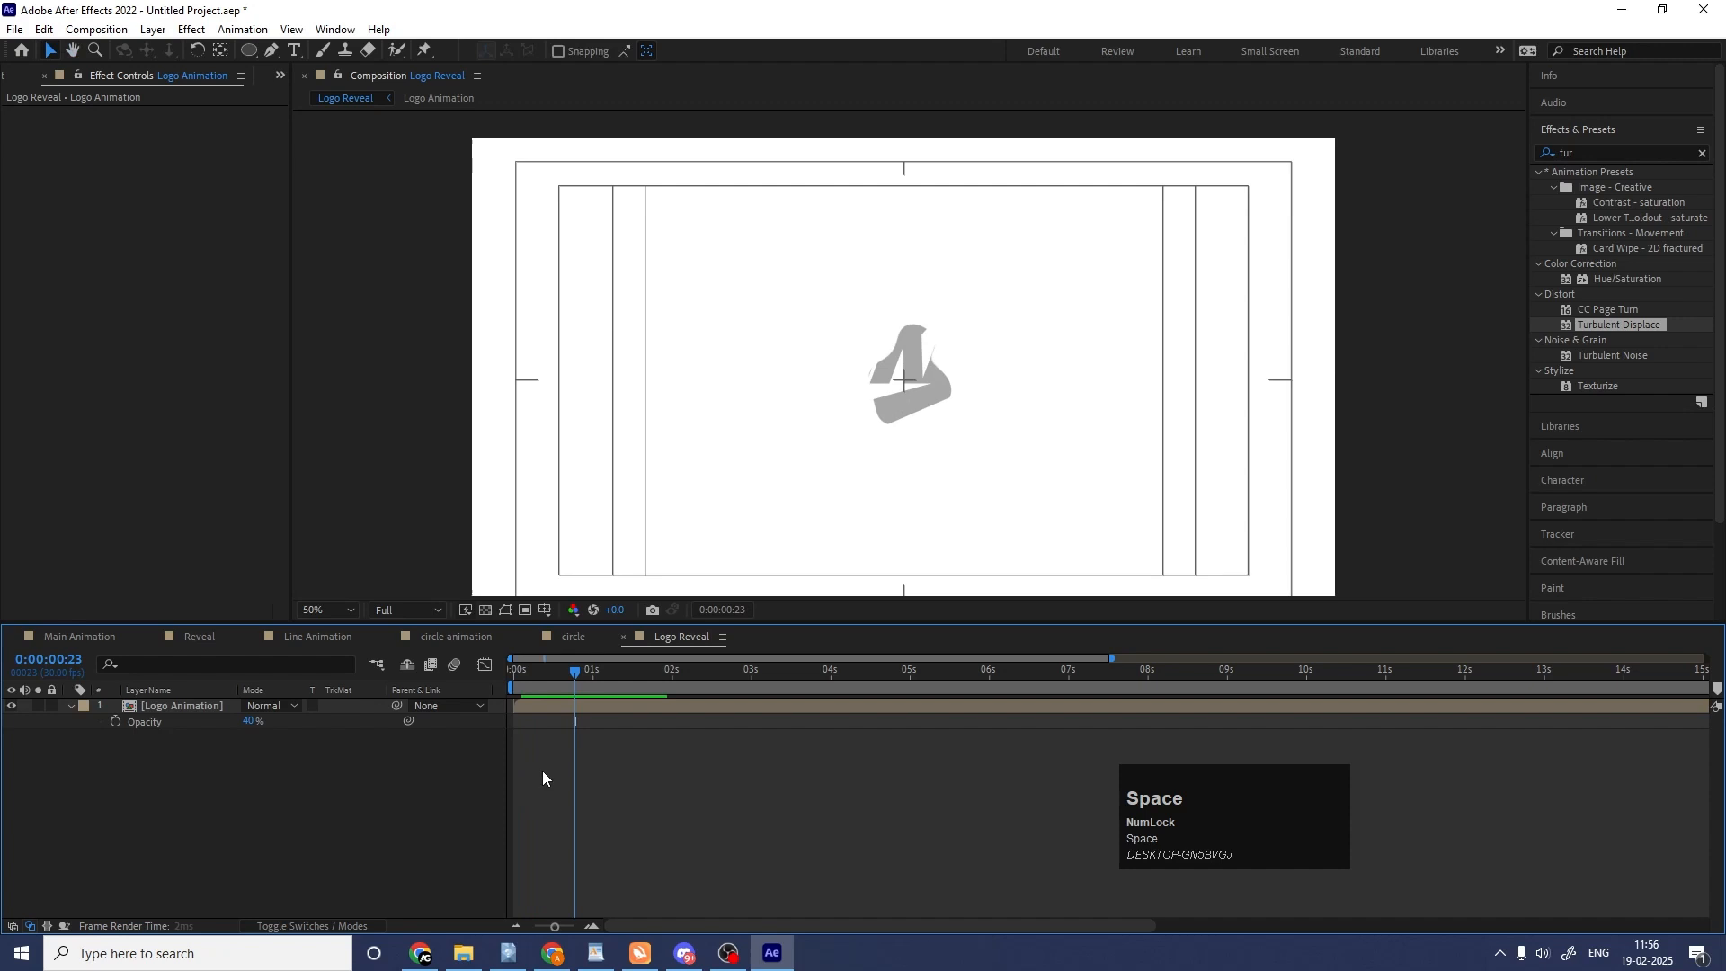
Stack two copies of the Logo Animation layer at 100% opacity, each starting slightly after the one below.
click(536, 703)
key(ctrl+d)
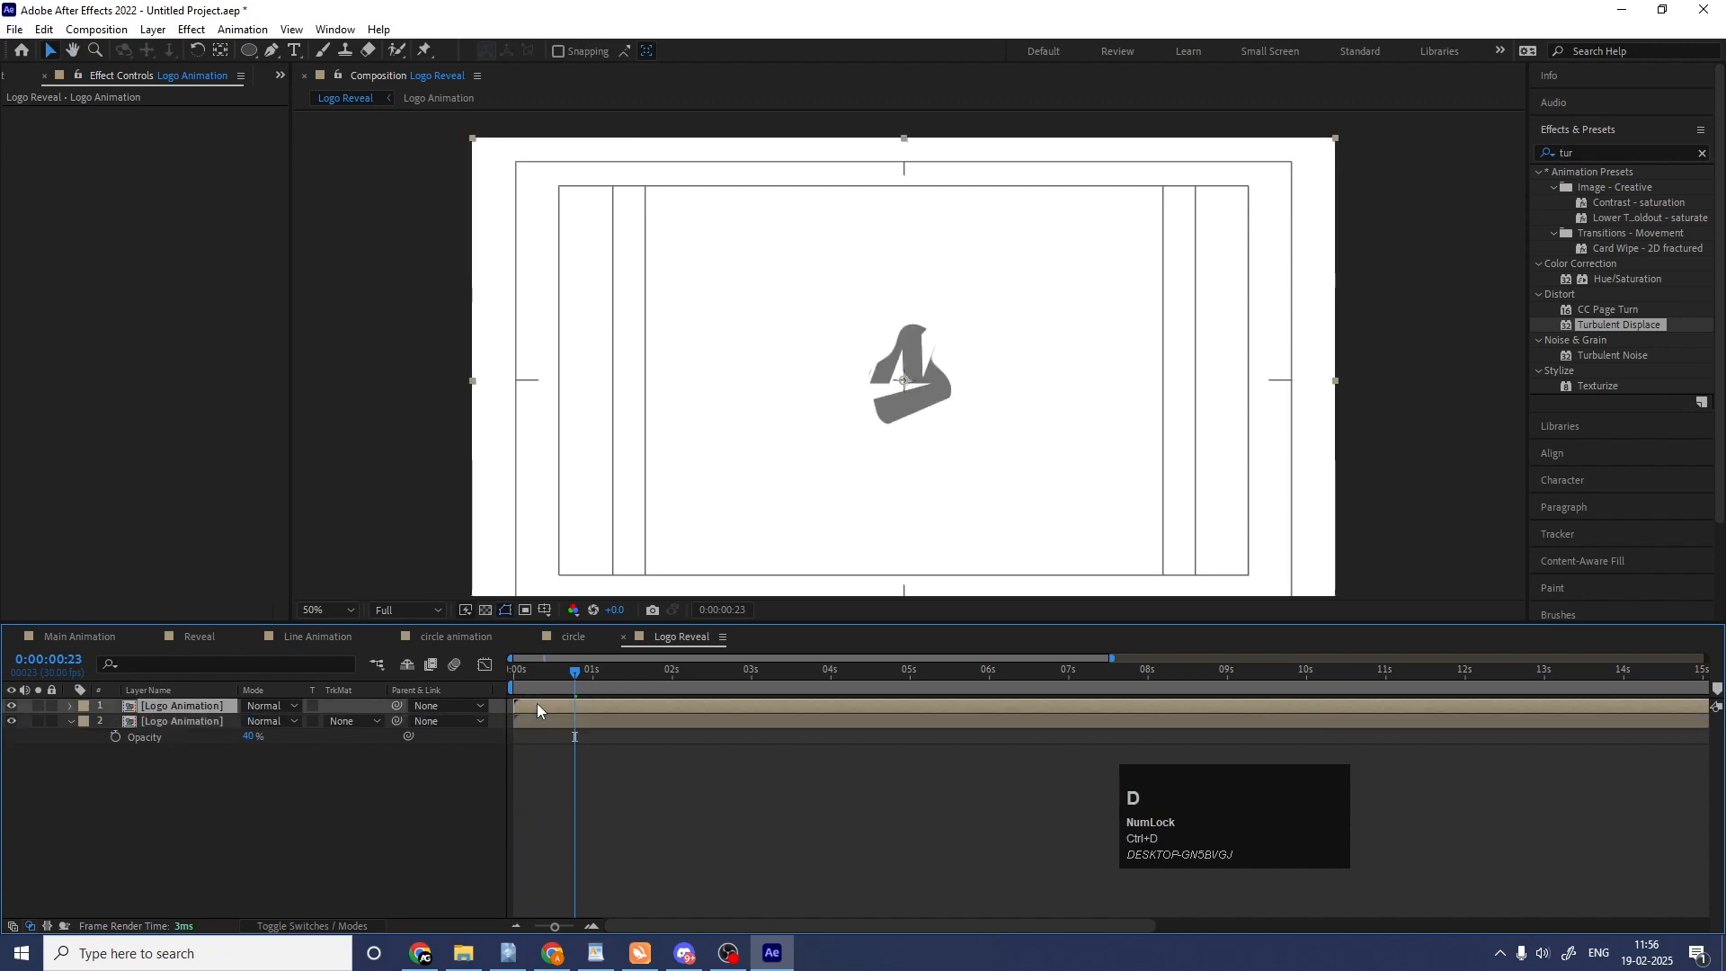
key(t)
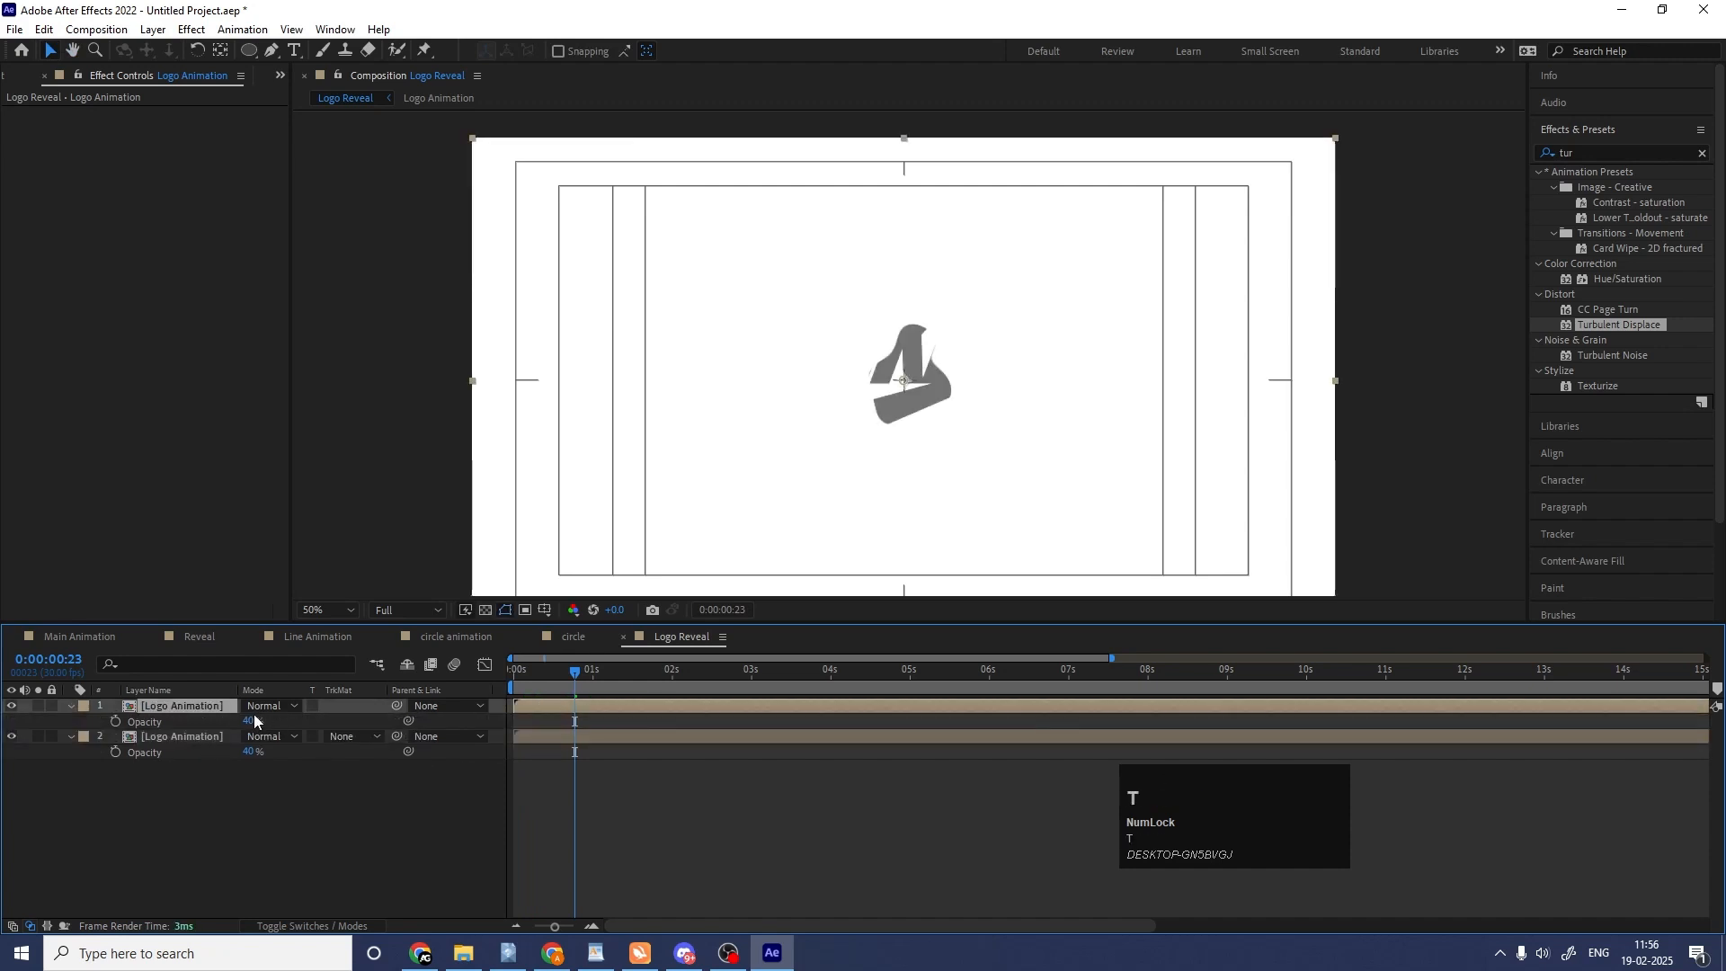
drag(253, 721, 596, 712)
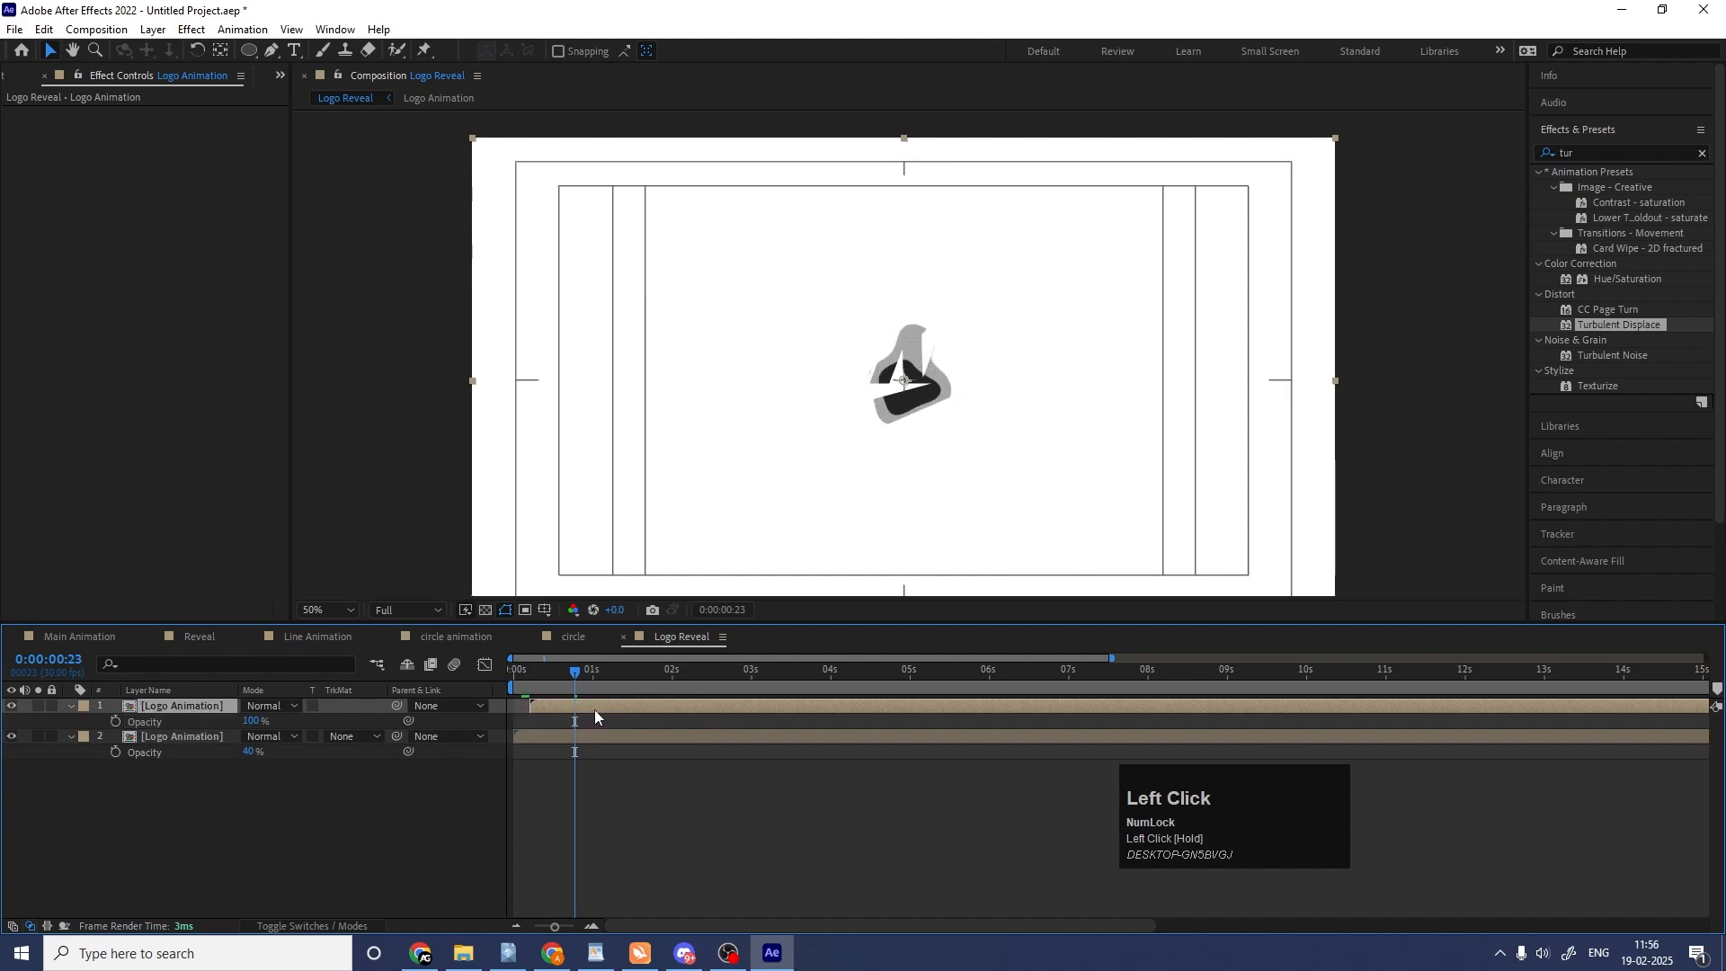
key(ctrl+d)
drag(594, 709, 607, 709)
Apply a white (FFFFFF) Fill effect to the topmost Logo Animation copy and preview it.
click(1603, 155)
key(ctrl+a)
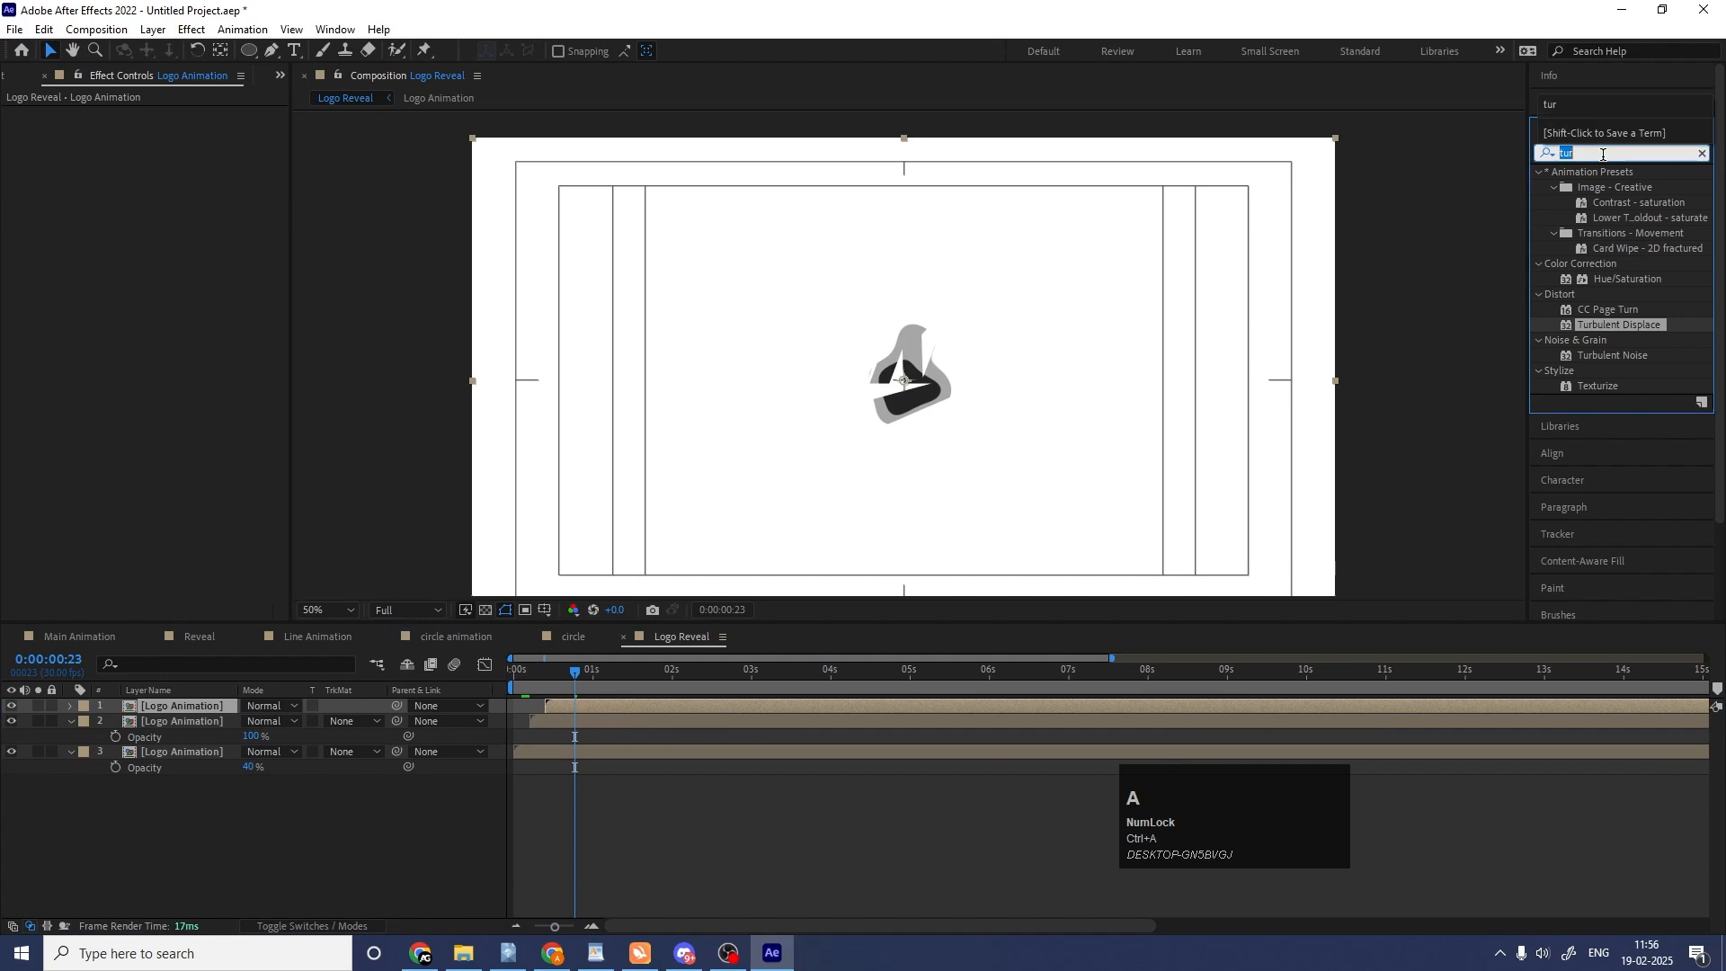
text(fill)
drag(1601, 262, 257, 259)
click(169, 160)
click(304, 341)
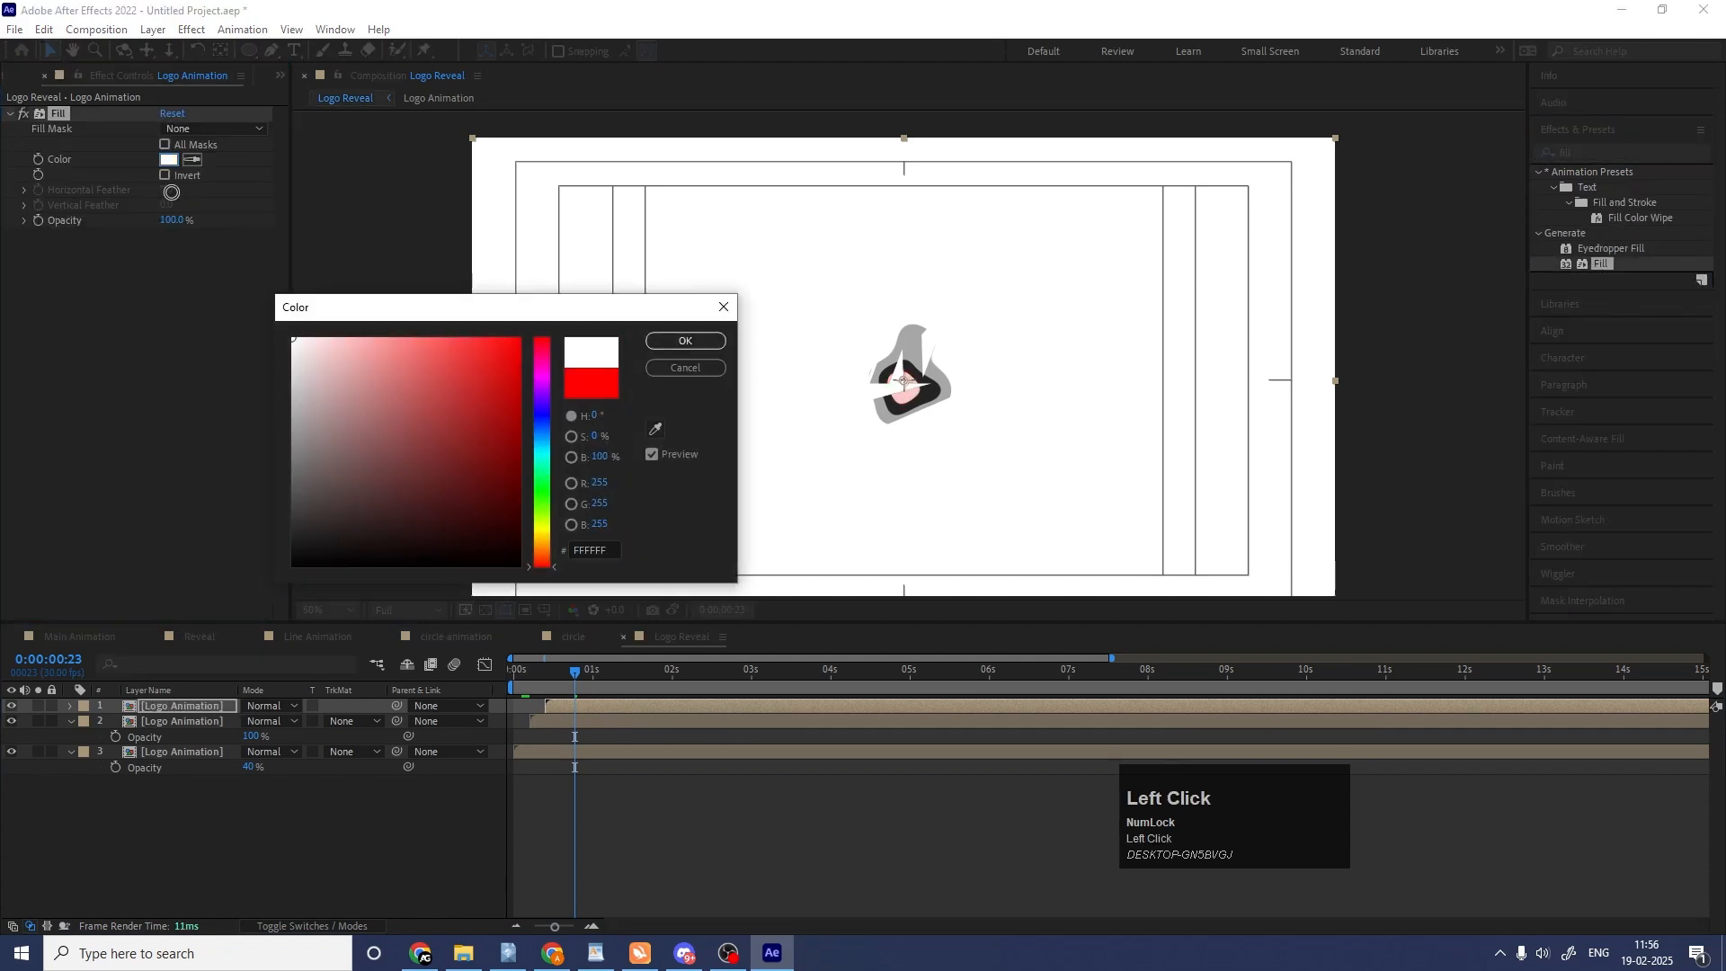
key(Return)
key(space)
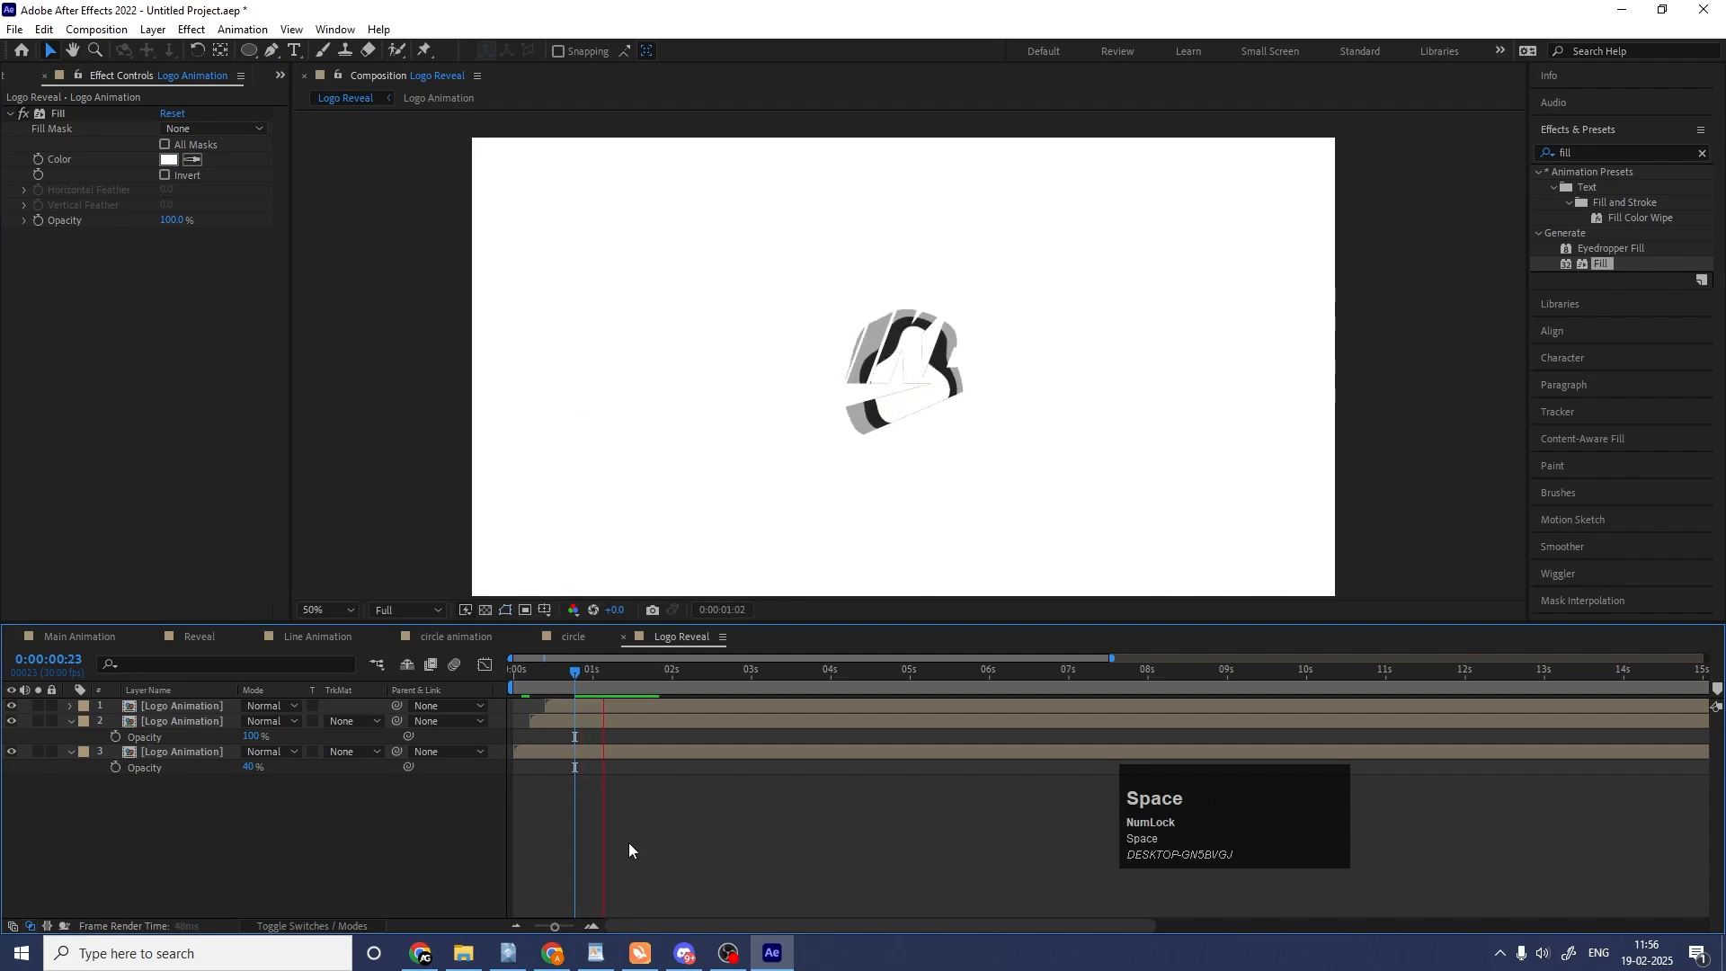
Duplicate the white-filled layer, shift the copy to start just before 1 second, and preview it.
click(575, 707)
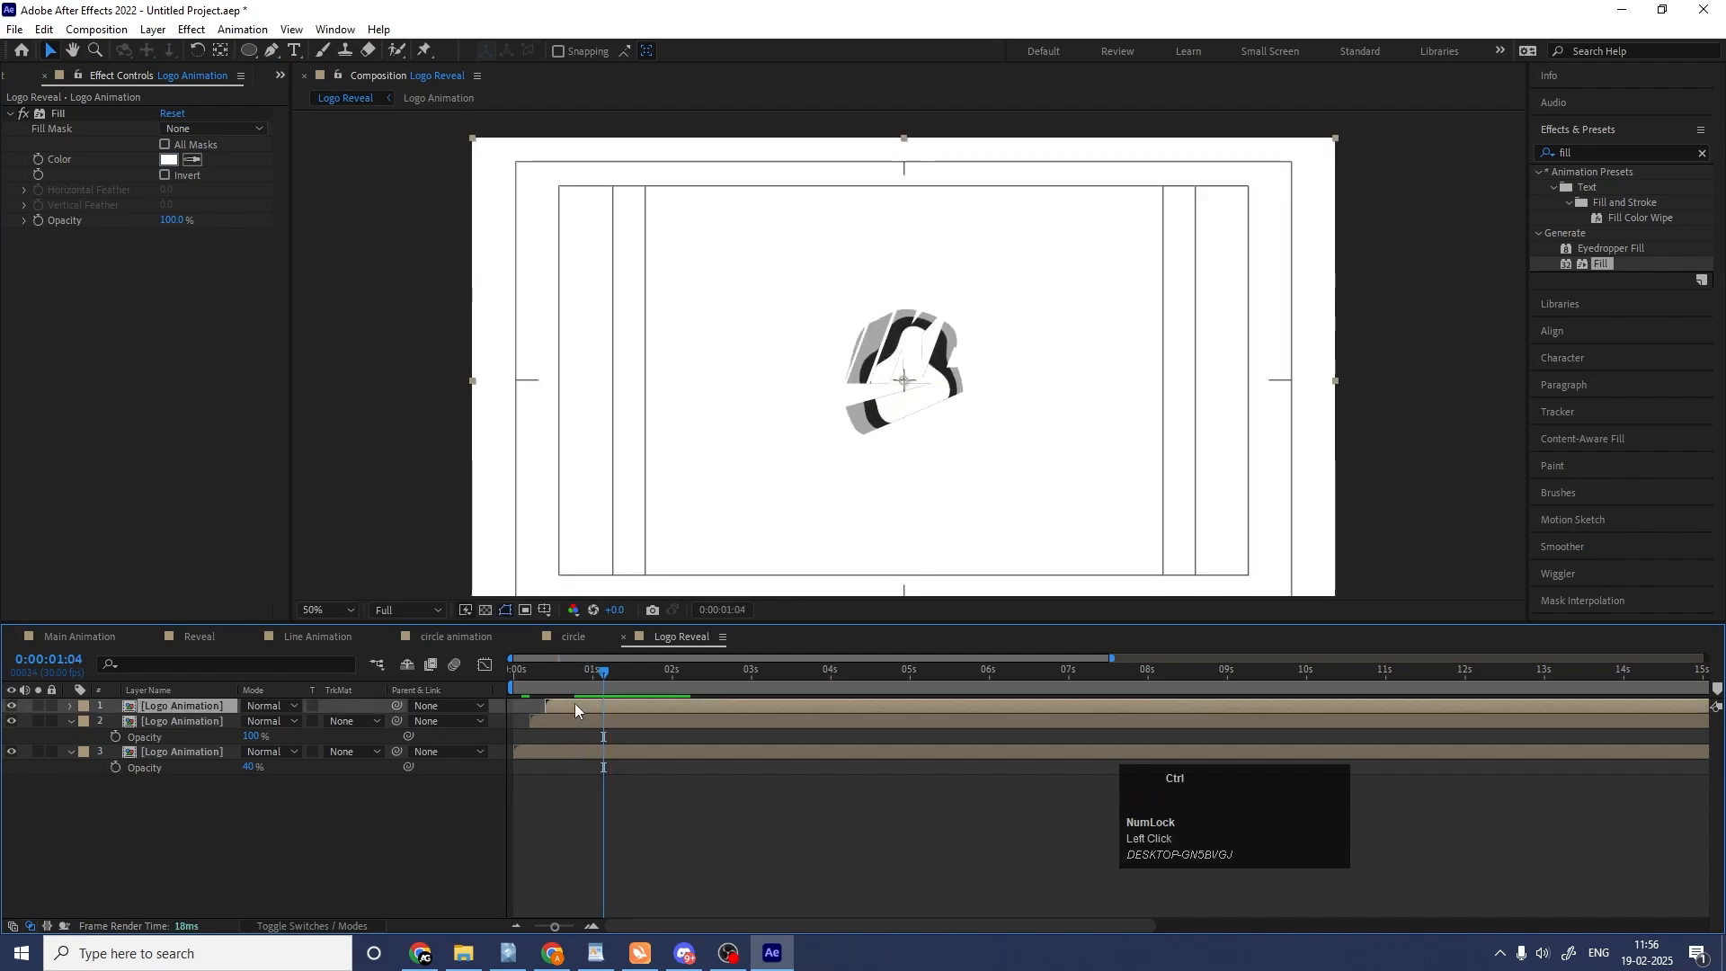
key(ctrl+d)
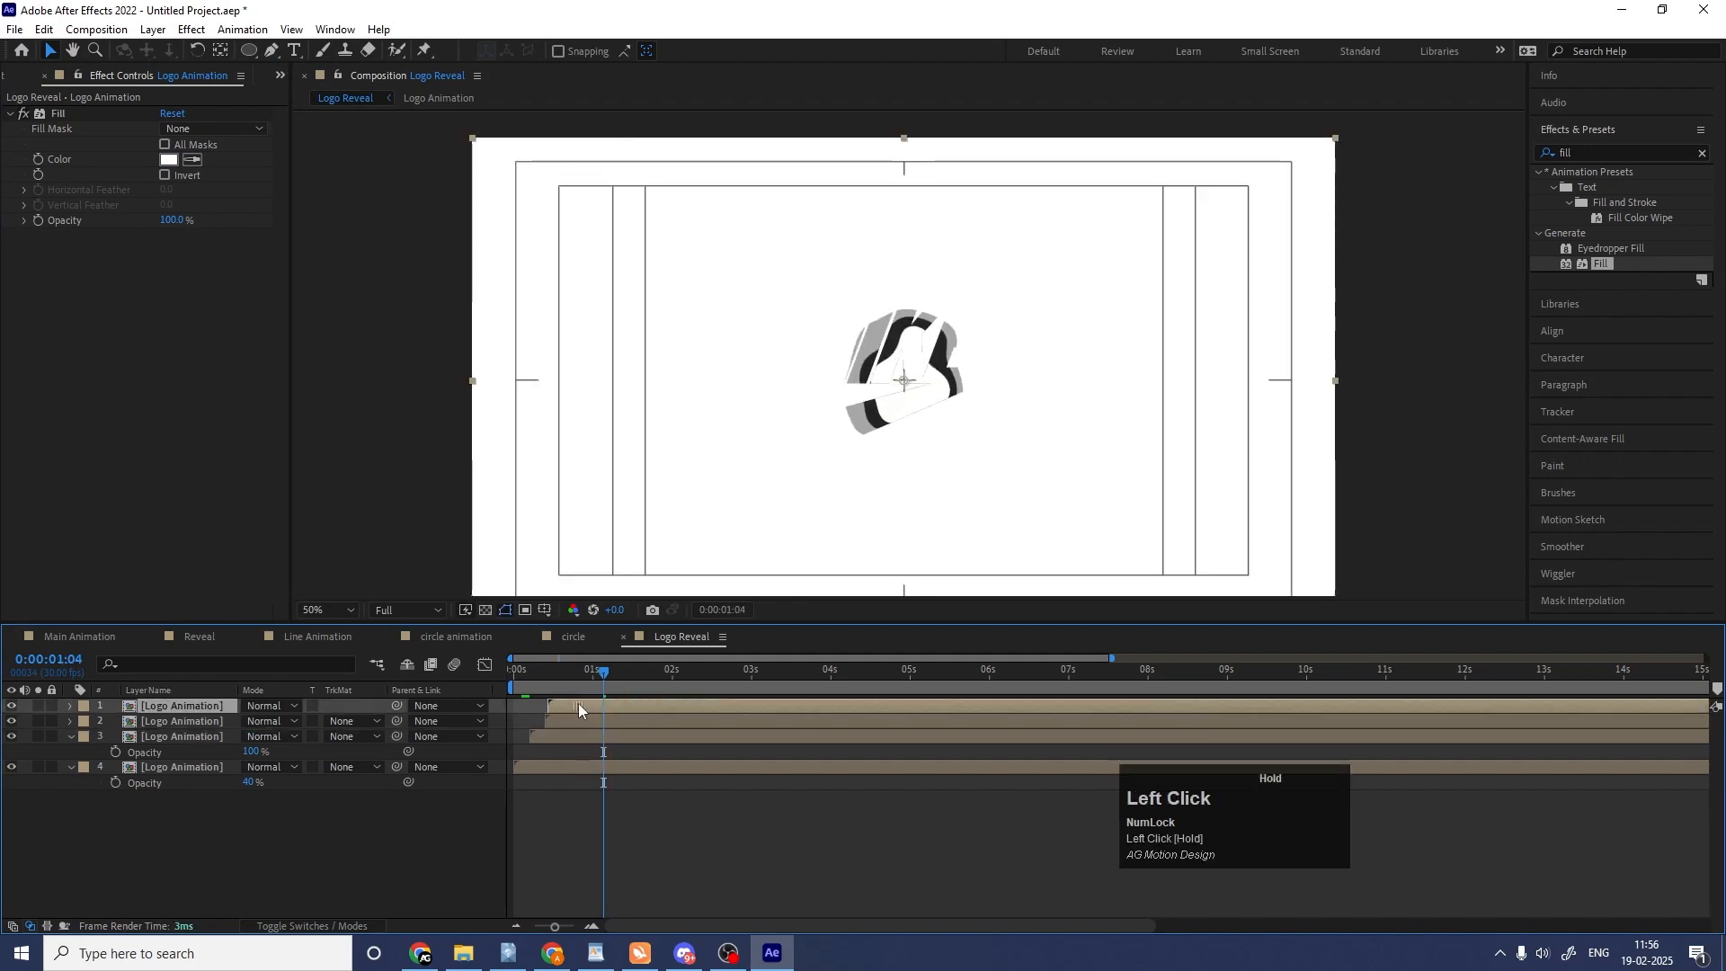
drag(605, 705, 610, 705)
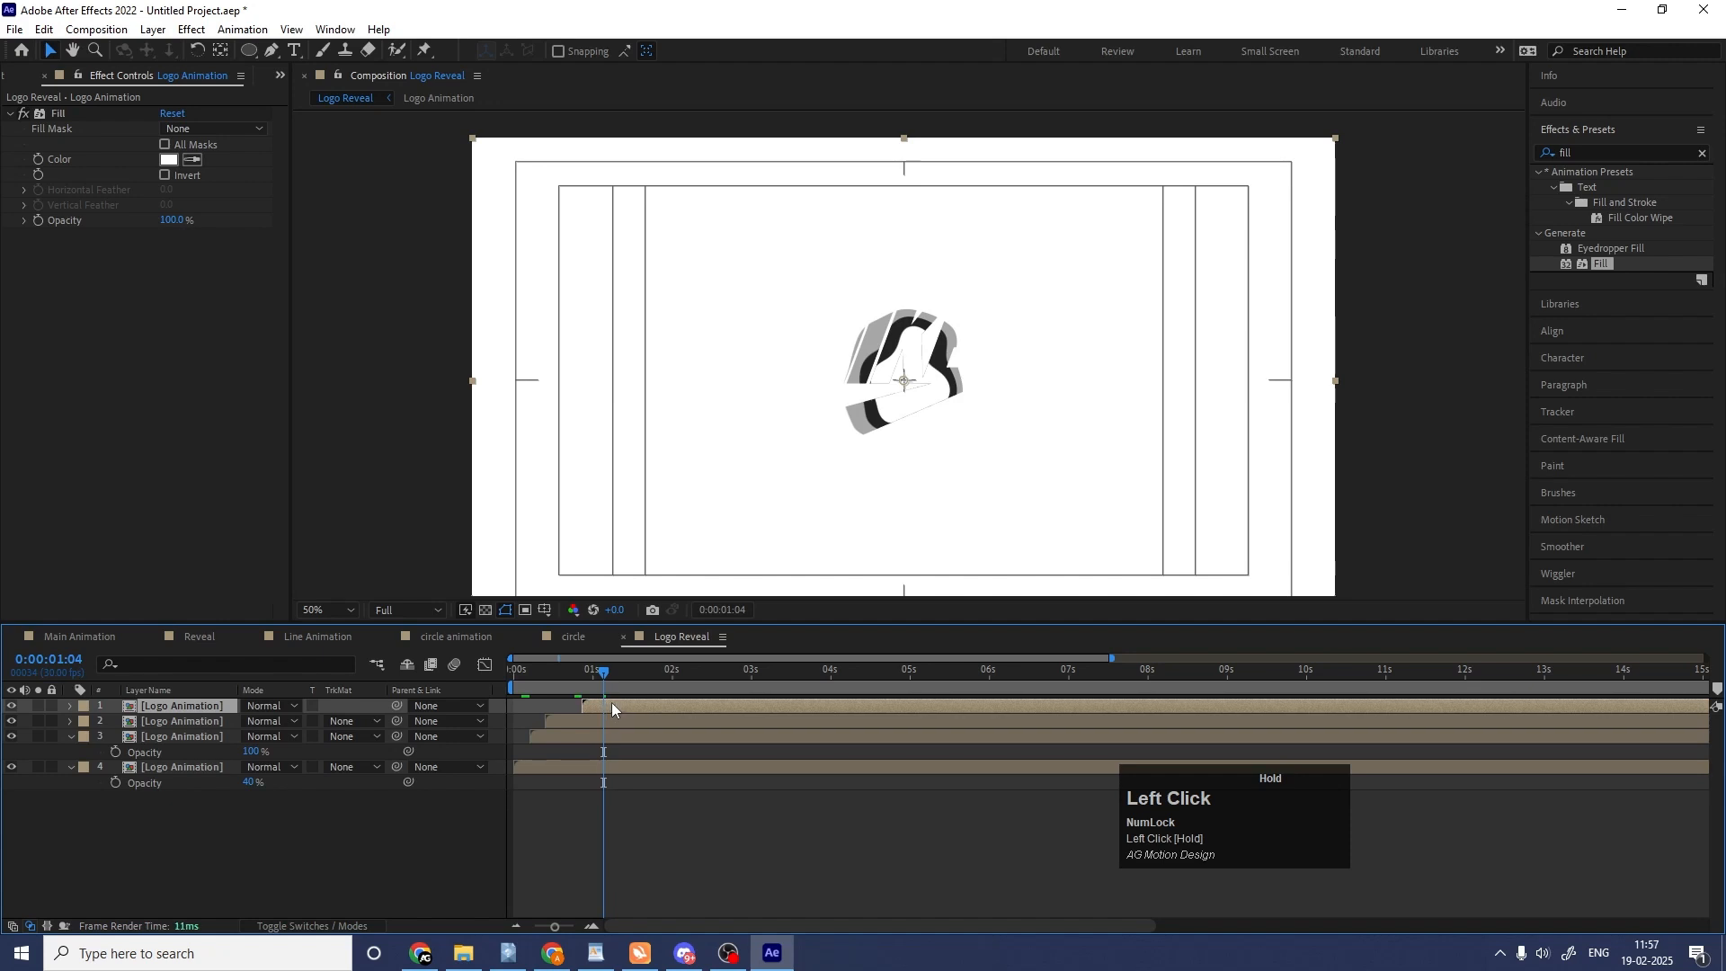
key(space)
Delete the Fill effect from the topmost Logo Animation copy and preview the layered reveal.
click(63, 115)
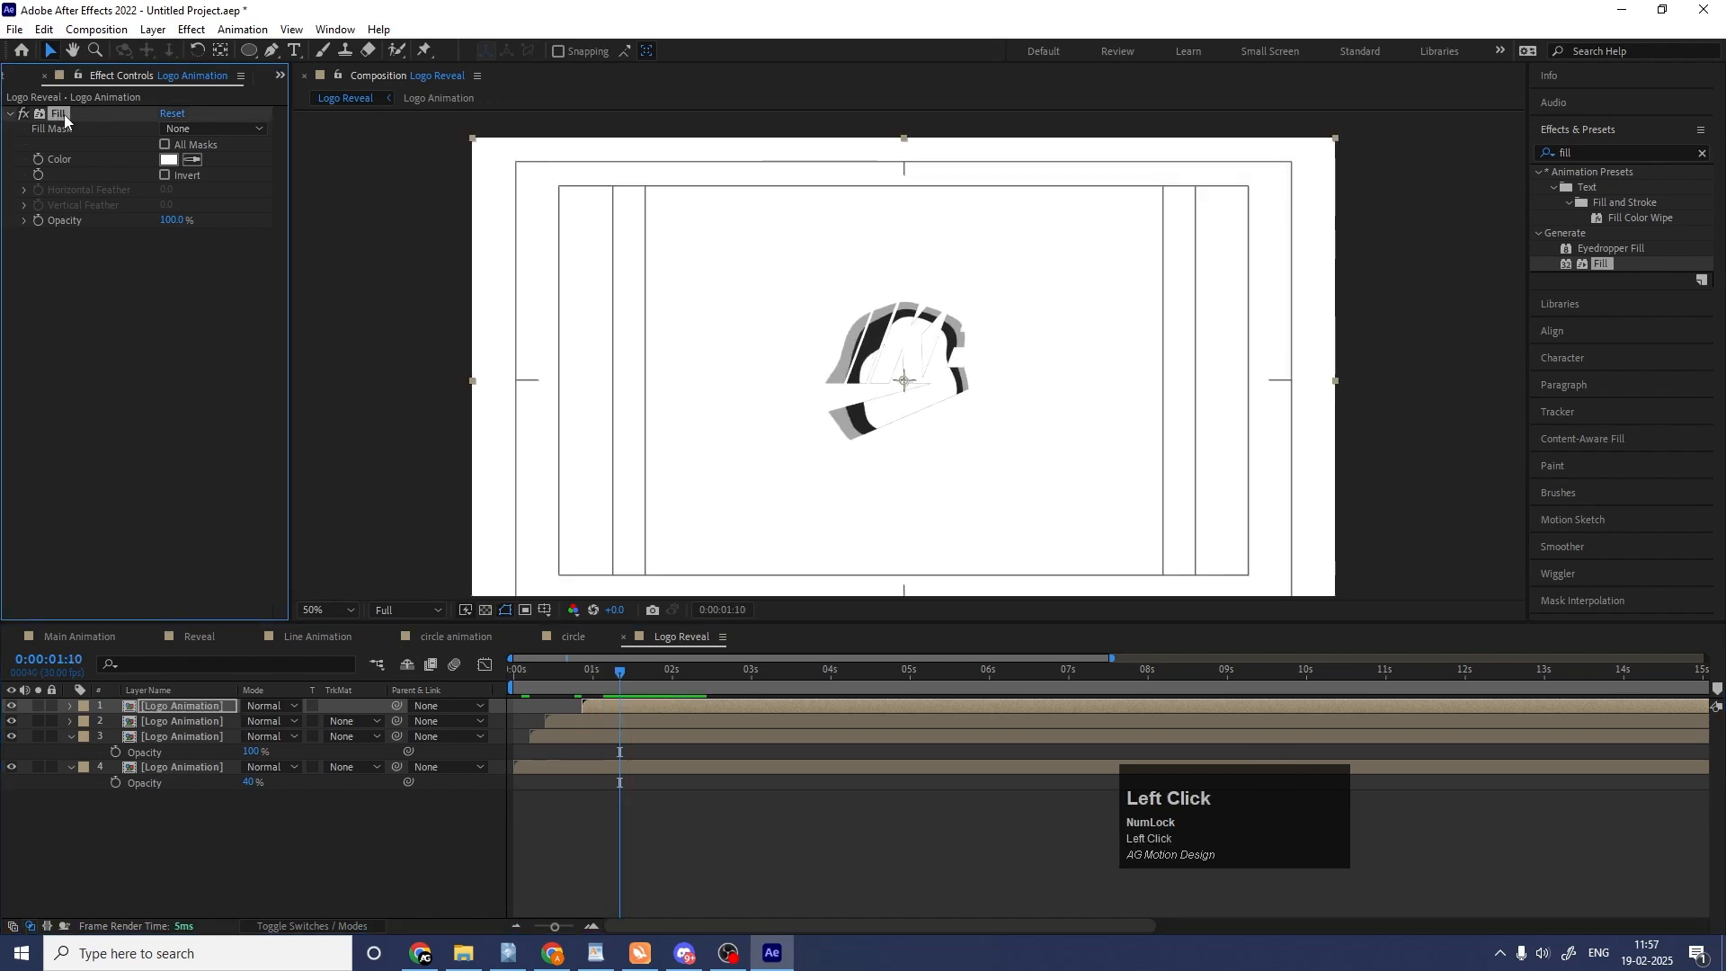
key(Delete)
key(space)
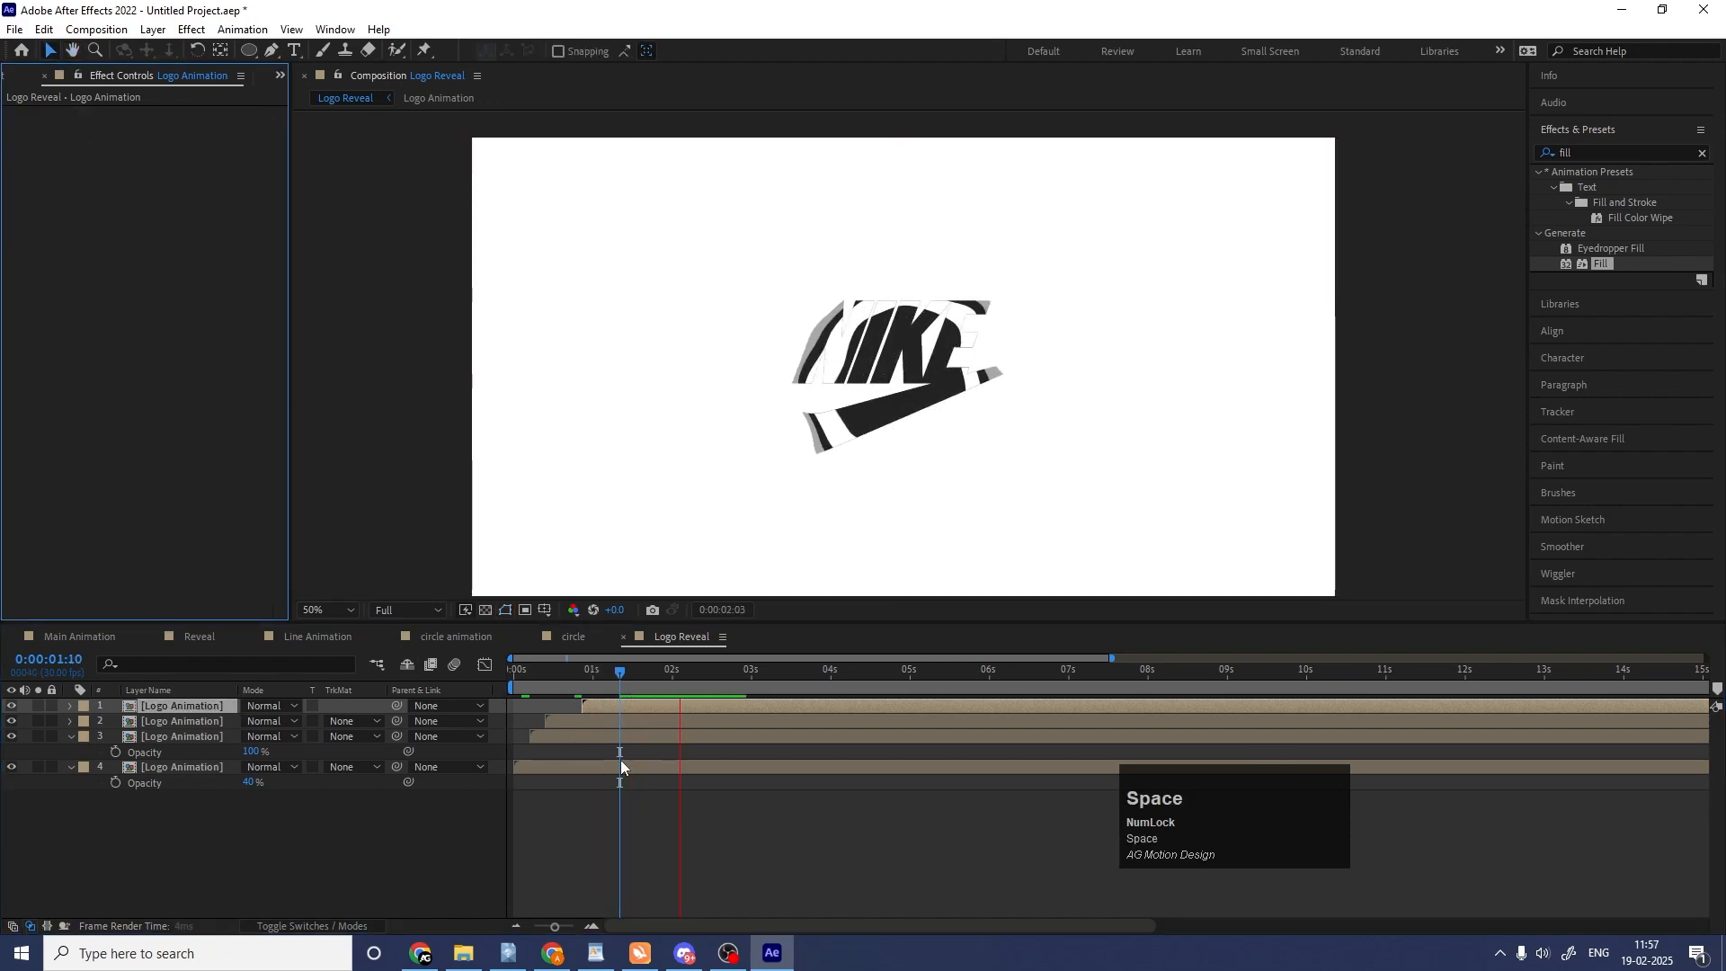
key(space)
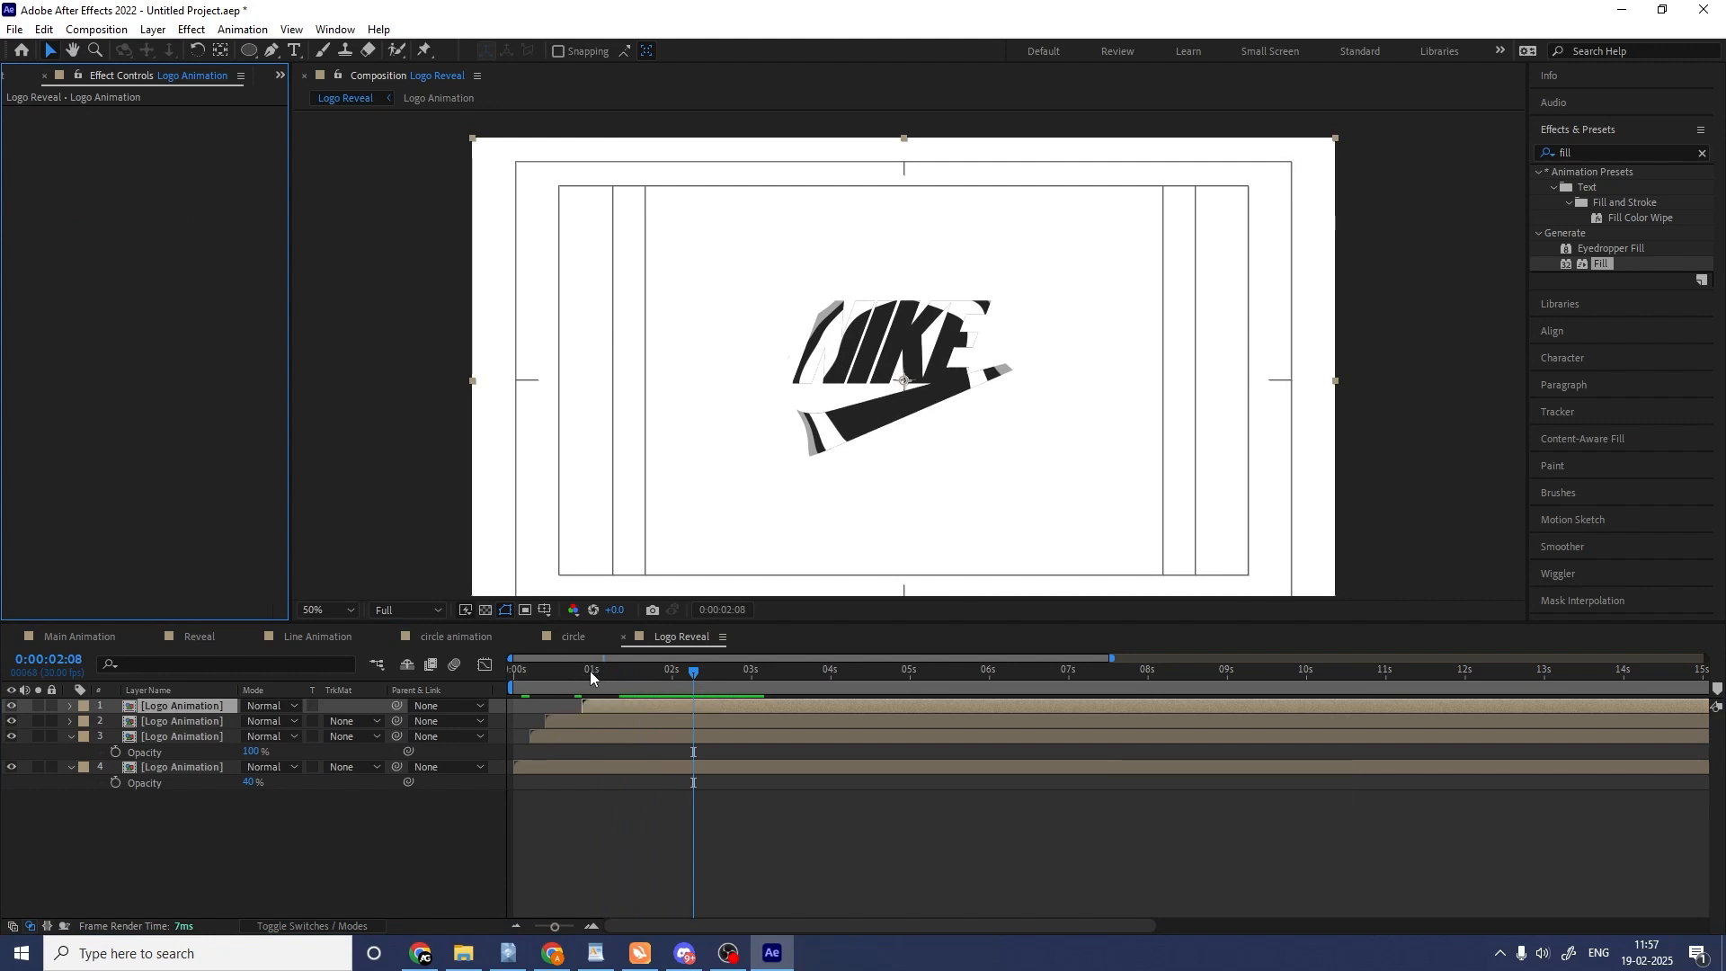
Play the layered logo reveal from the start, then examine the frame at 0:00:01:18.
drag(590, 671, 446, 671)
key(space)
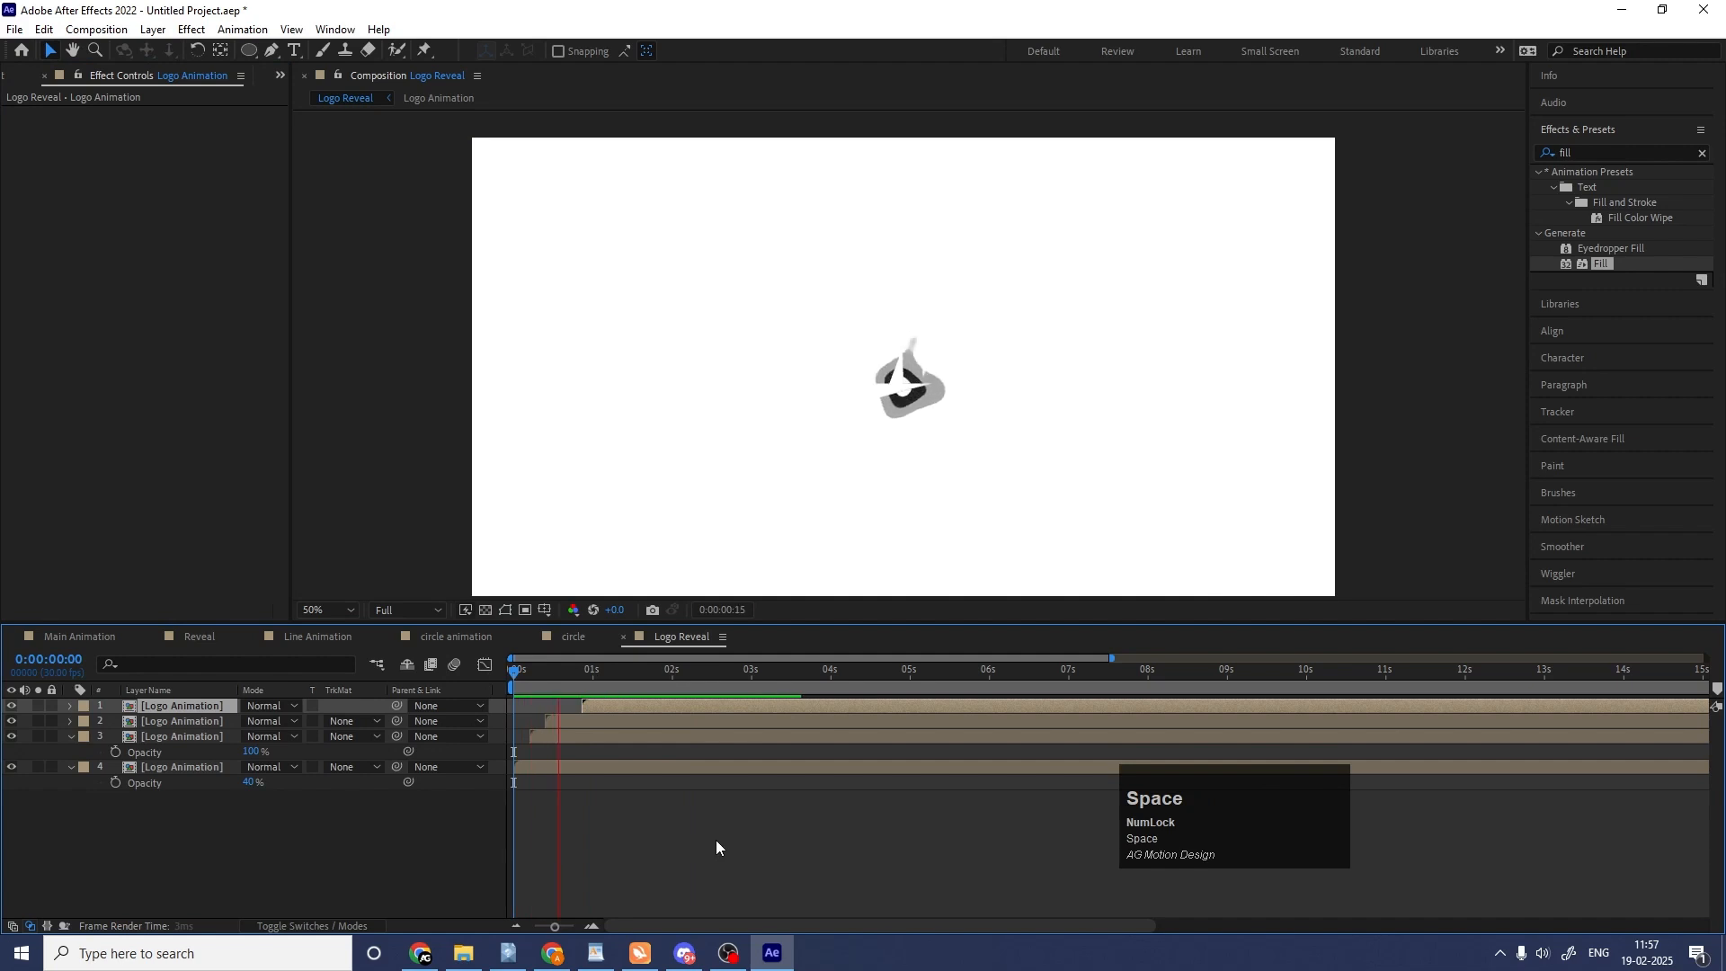
key(space)
click(617, 785)
key(space)
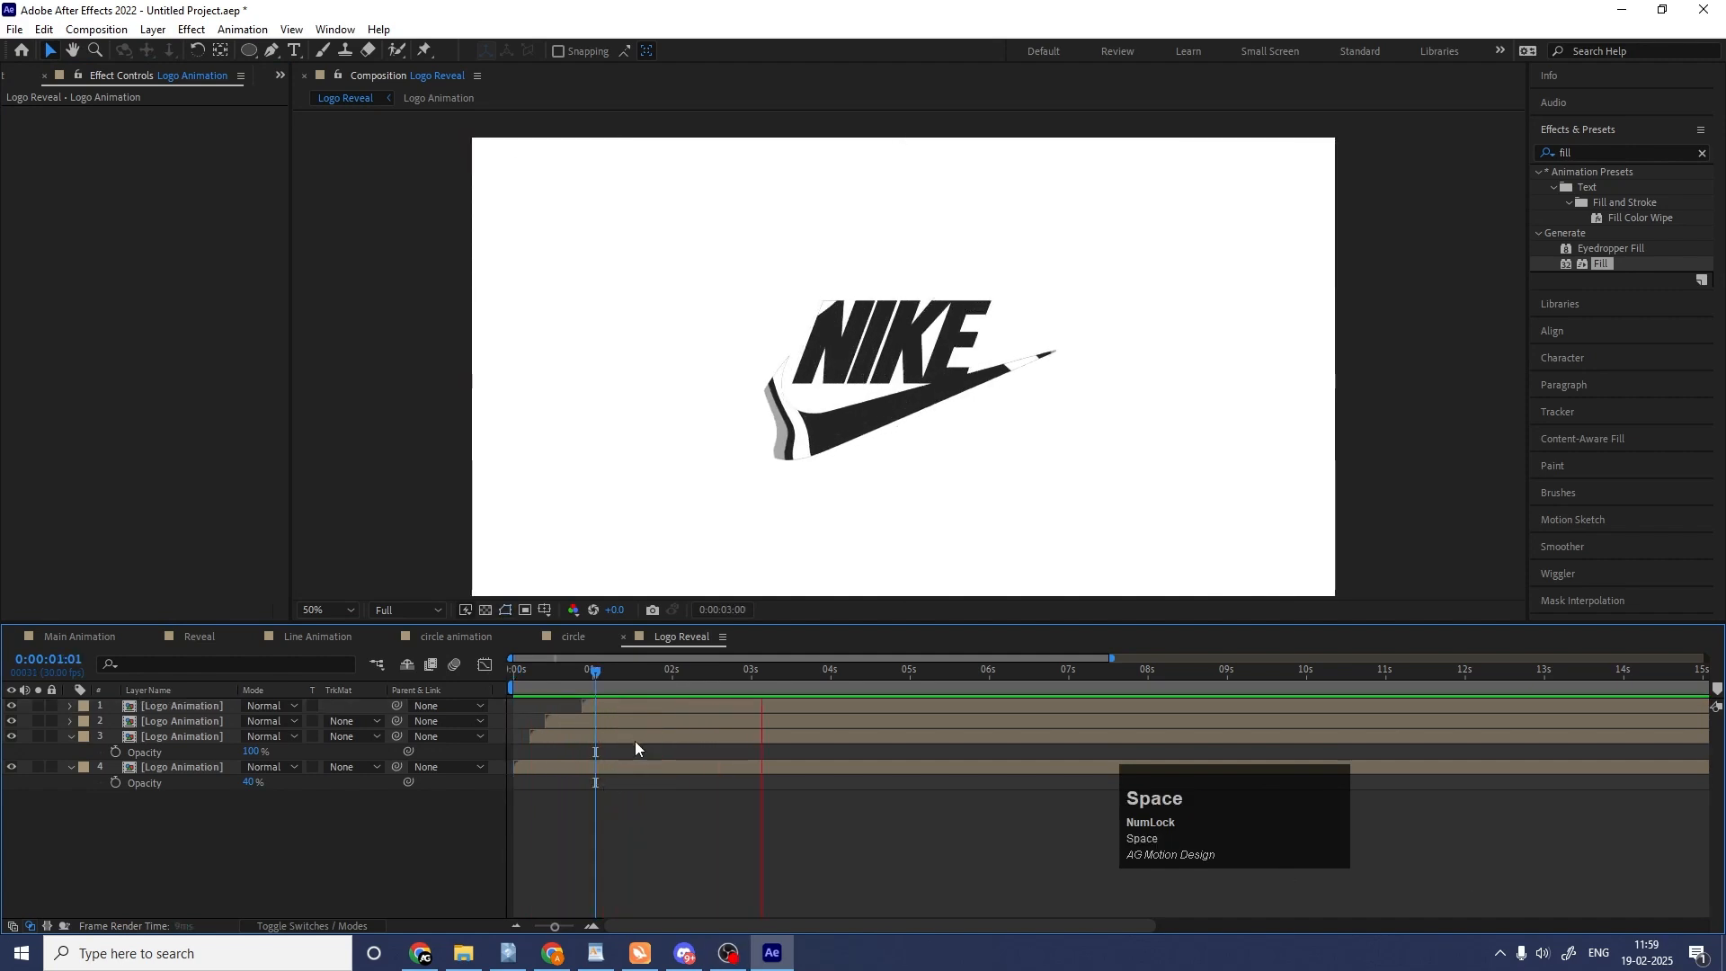
mouse_move(630, 676)
mouse_down()
mouse_move(612, 674)
mouse_move(641, 675)
mouse_up()
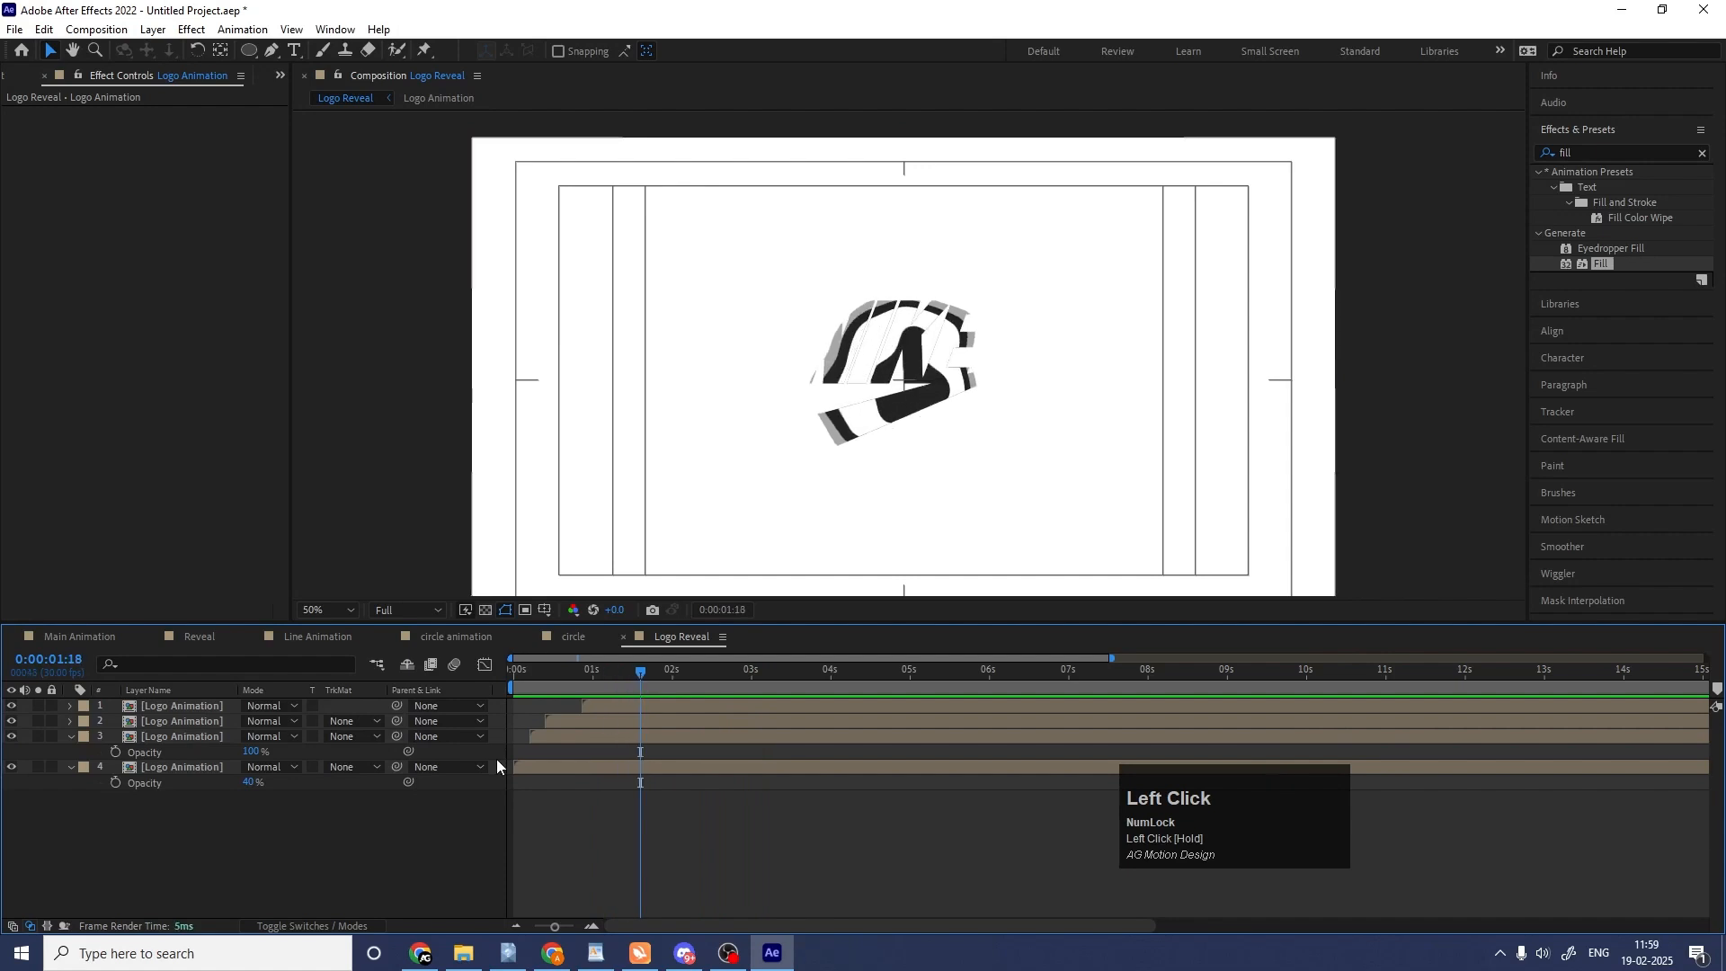
Briefly isolate Shape Layer 1, the bottom circle-grid layer in the Reveal composition, and copy it.
click(202, 633)
drag(577, 684, 685, 689)
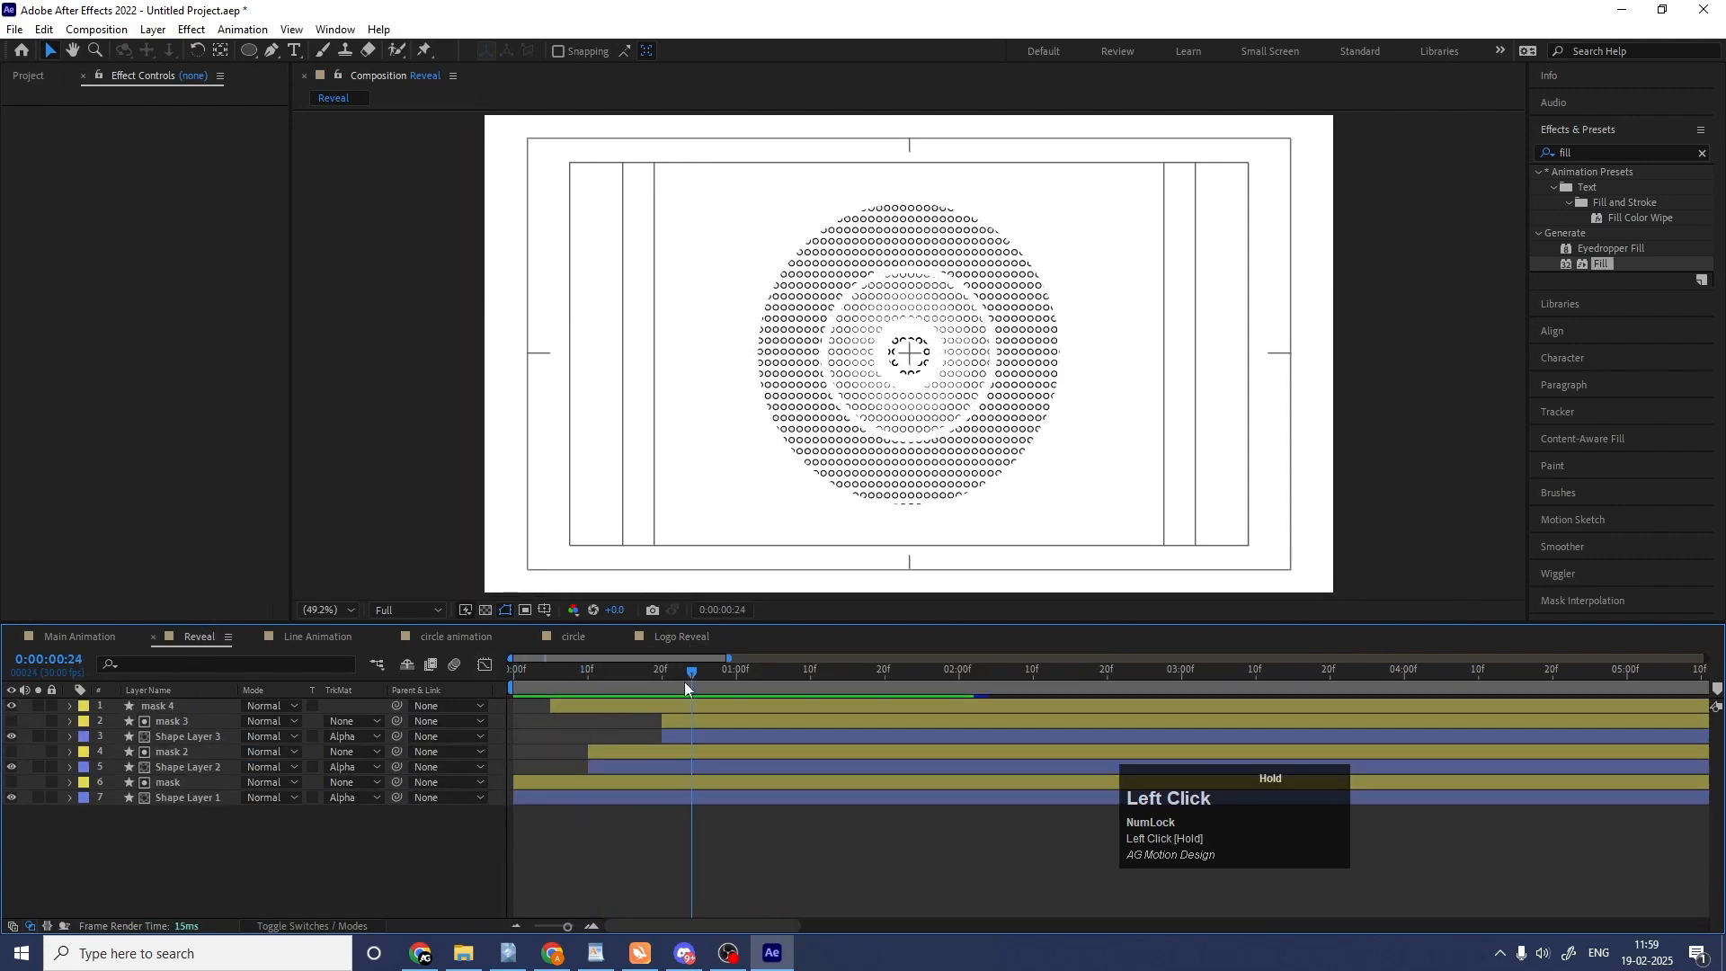
click(213, 800)
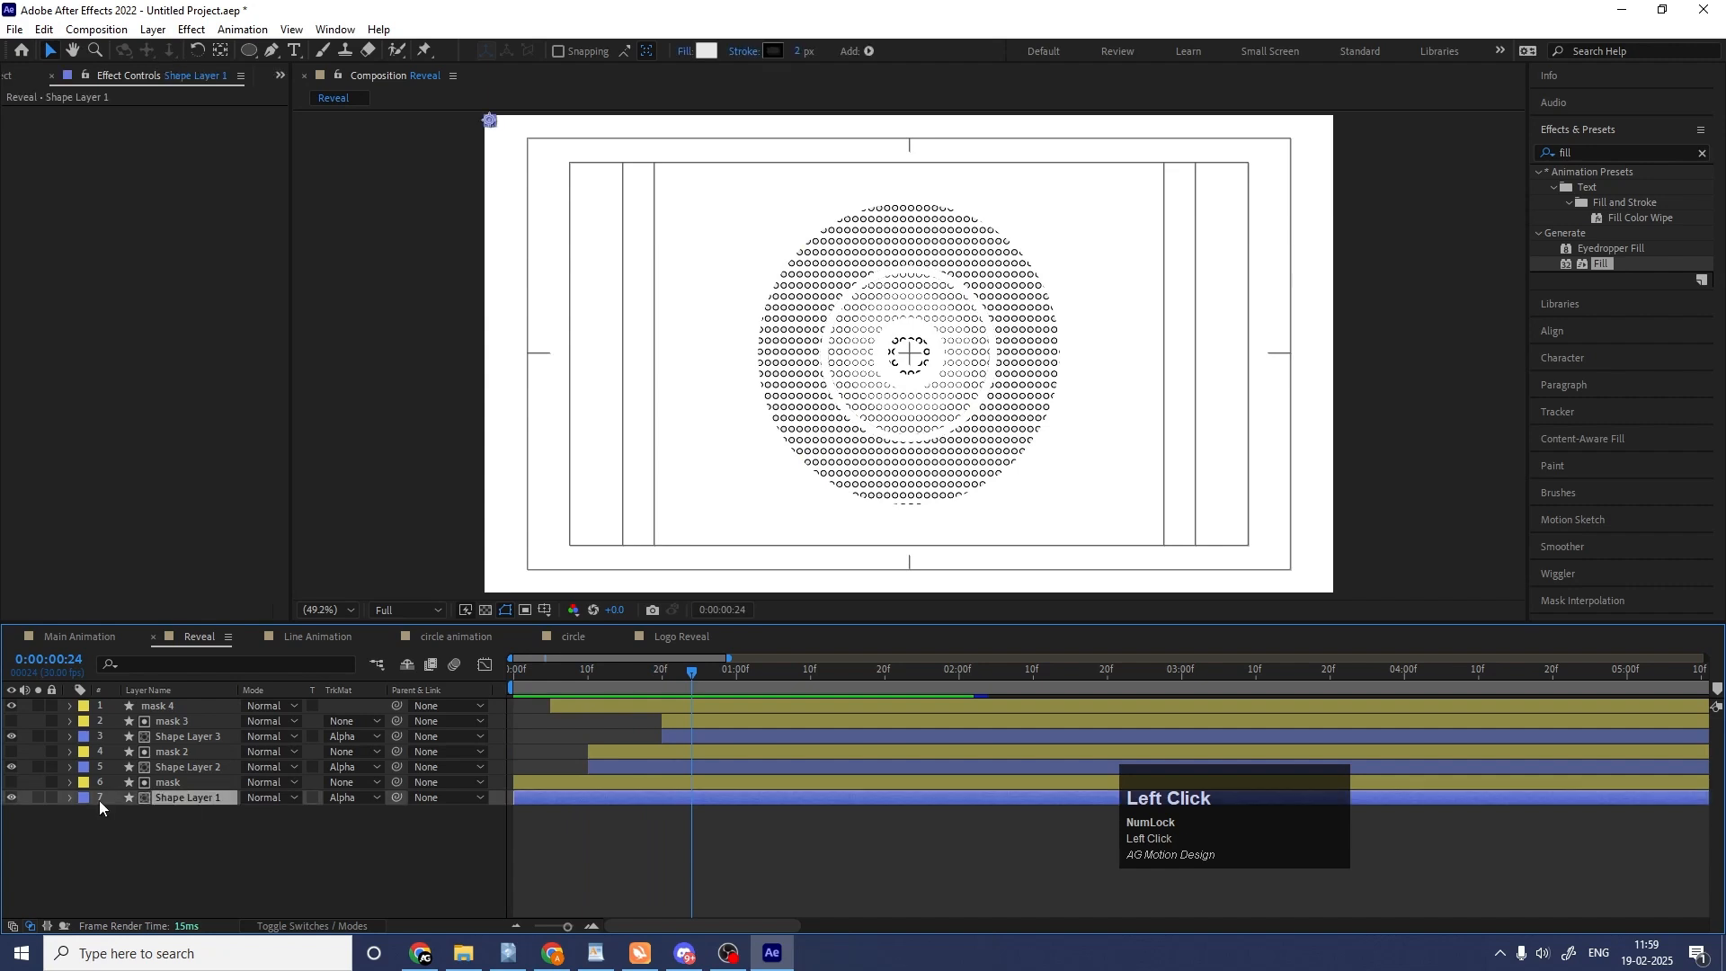
click(50, 798)
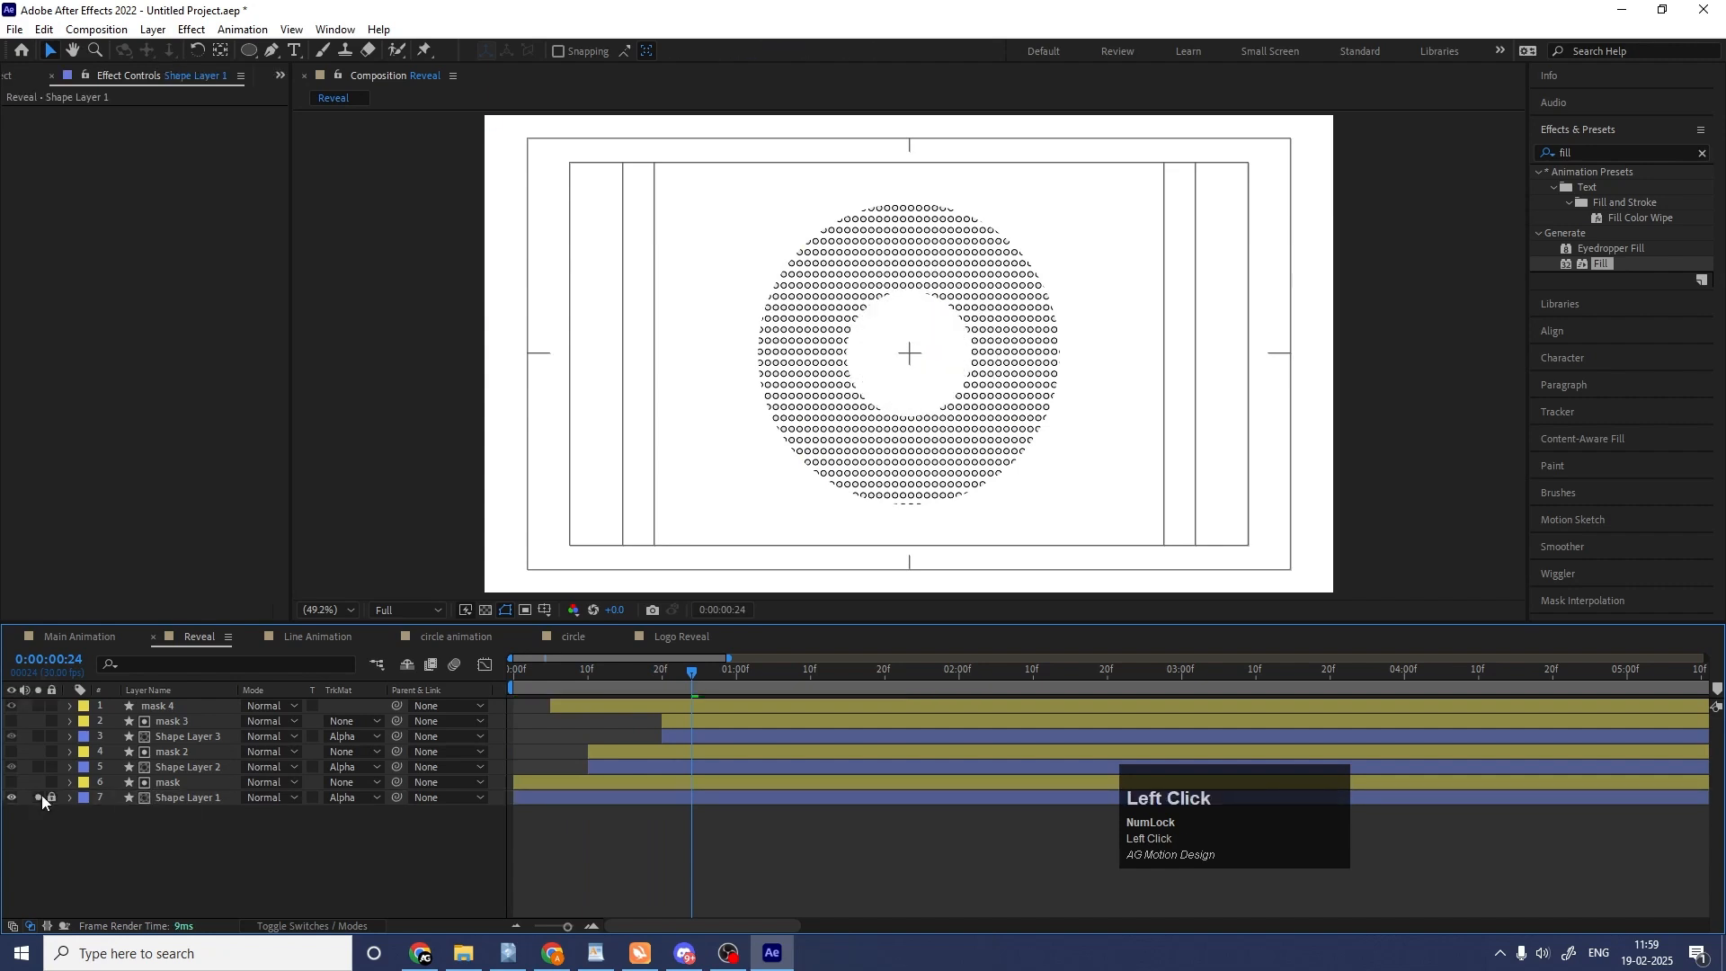
click(52, 795)
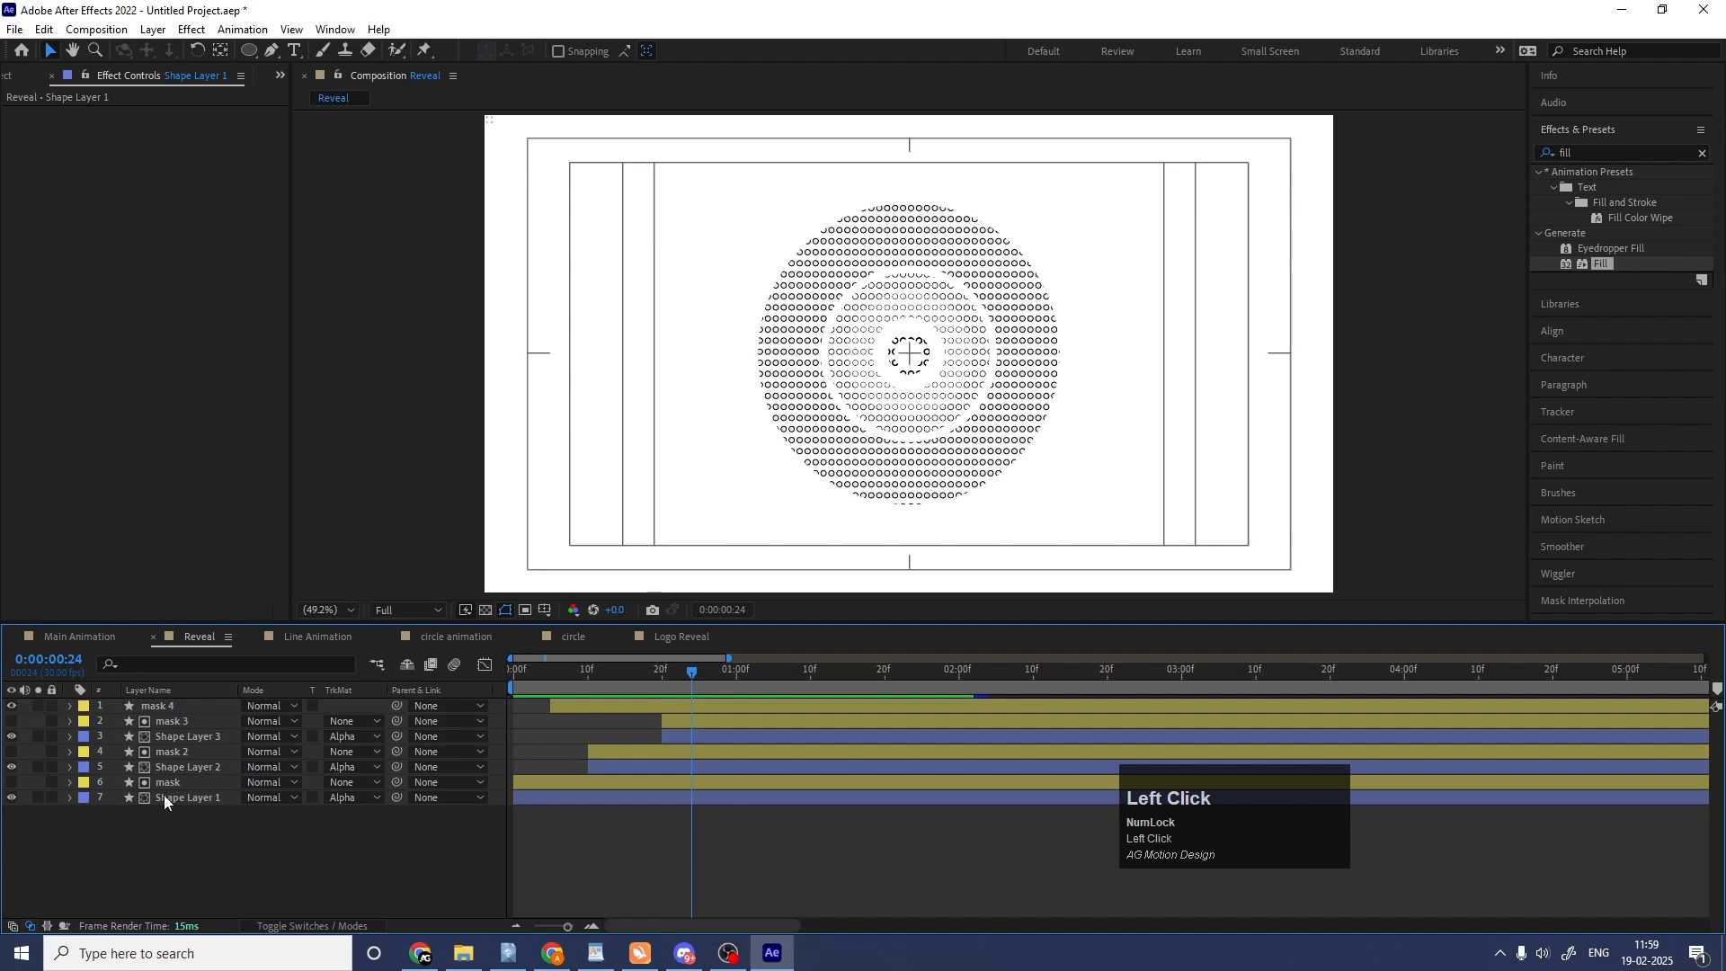
click(166, 797)
key(ctrl+c)
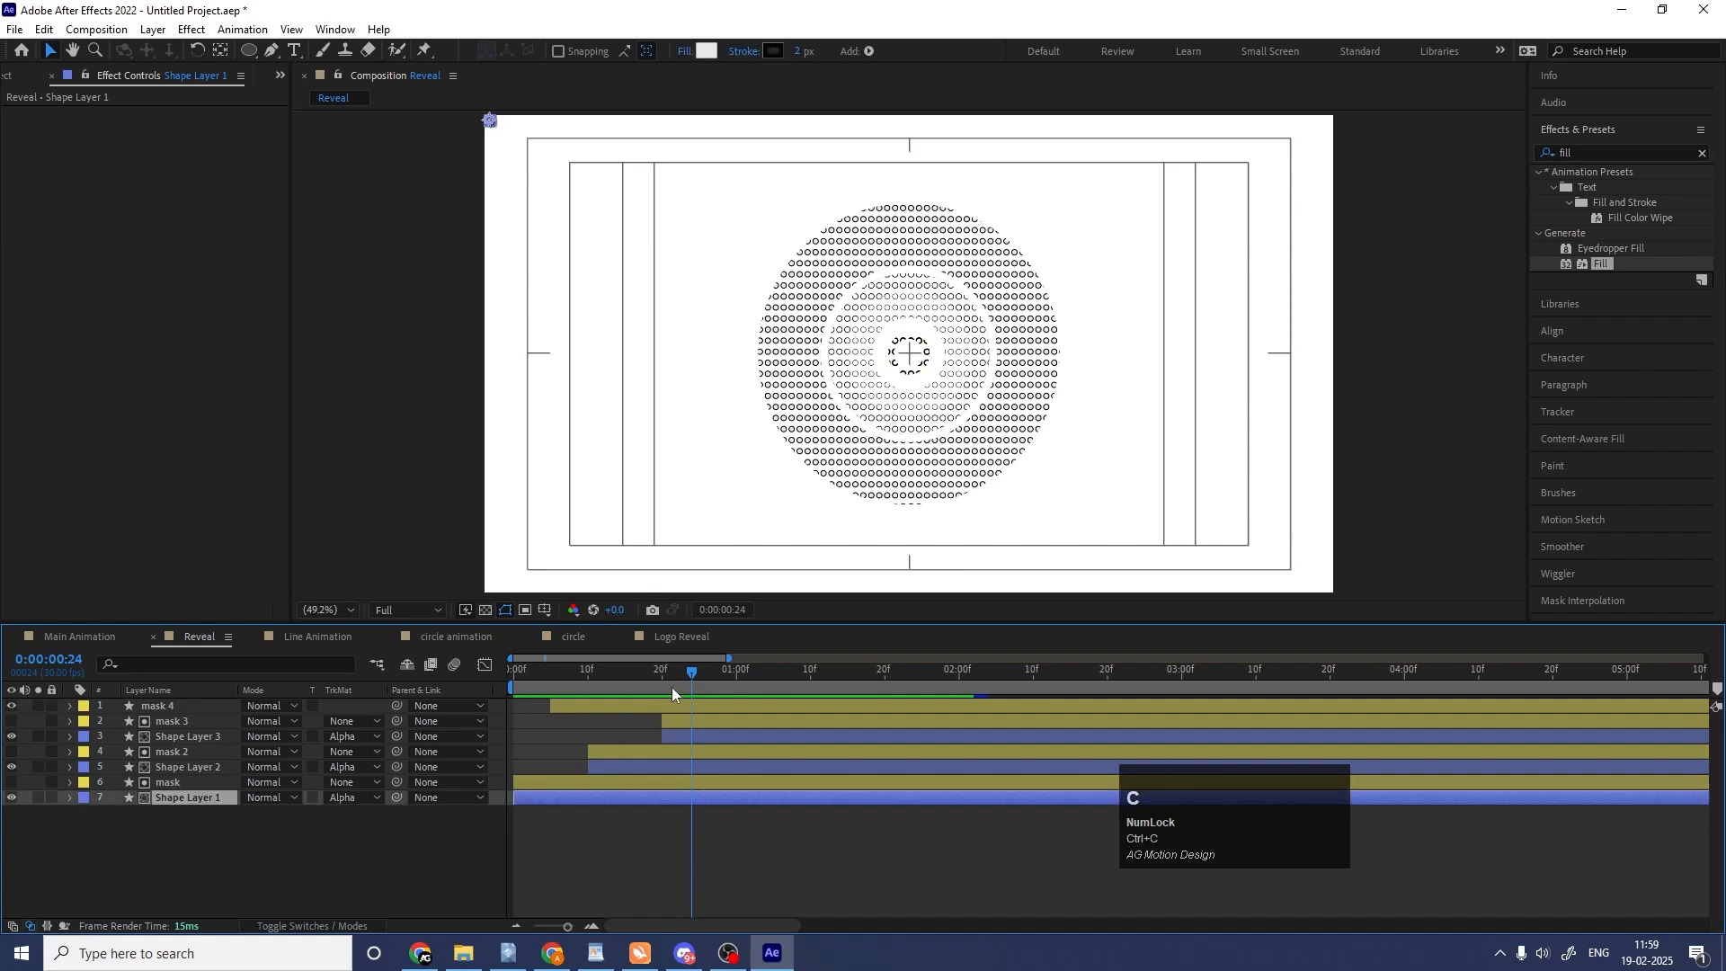
Paste the circle grid into Logo Reveal, place it directly below the topmost Logo Animation layer, and start it at 0:00:00:26.
click(670, 637)
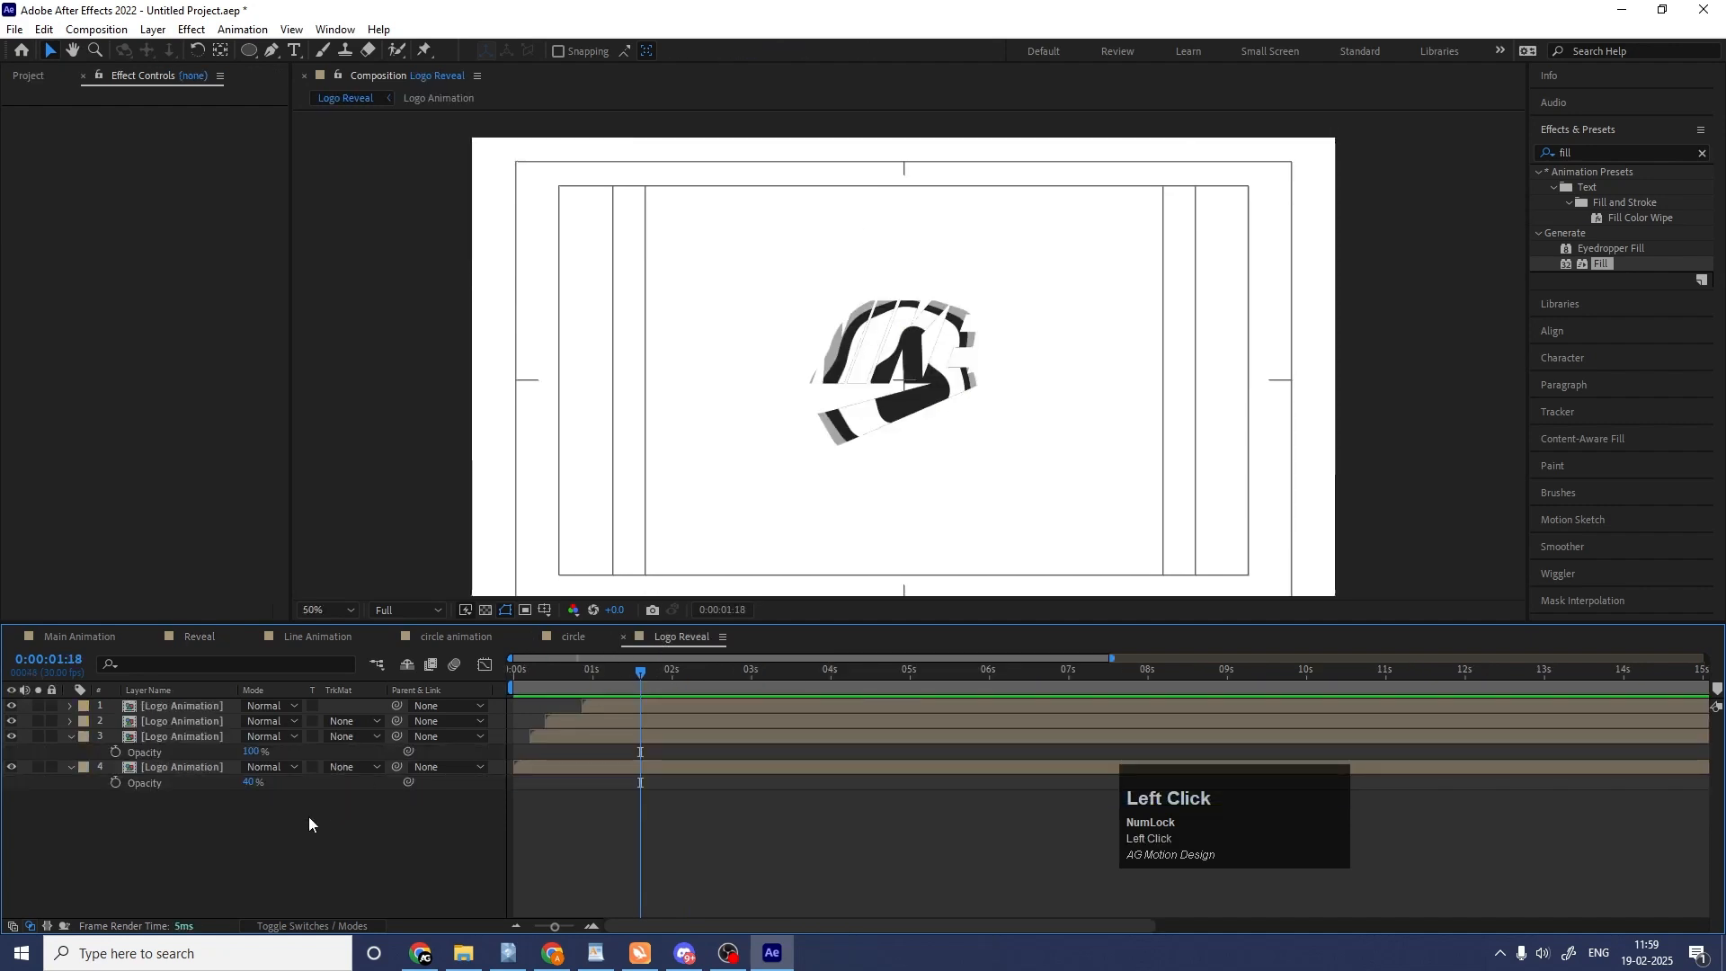
key(ctrl+v)
drag(177, 713, 219, 732)
click(357, 724)
click(371, 739)
click(545, 682)
drag(546, 681, 583, 684)
key(bracketleft)
key(equal)
key(equal)
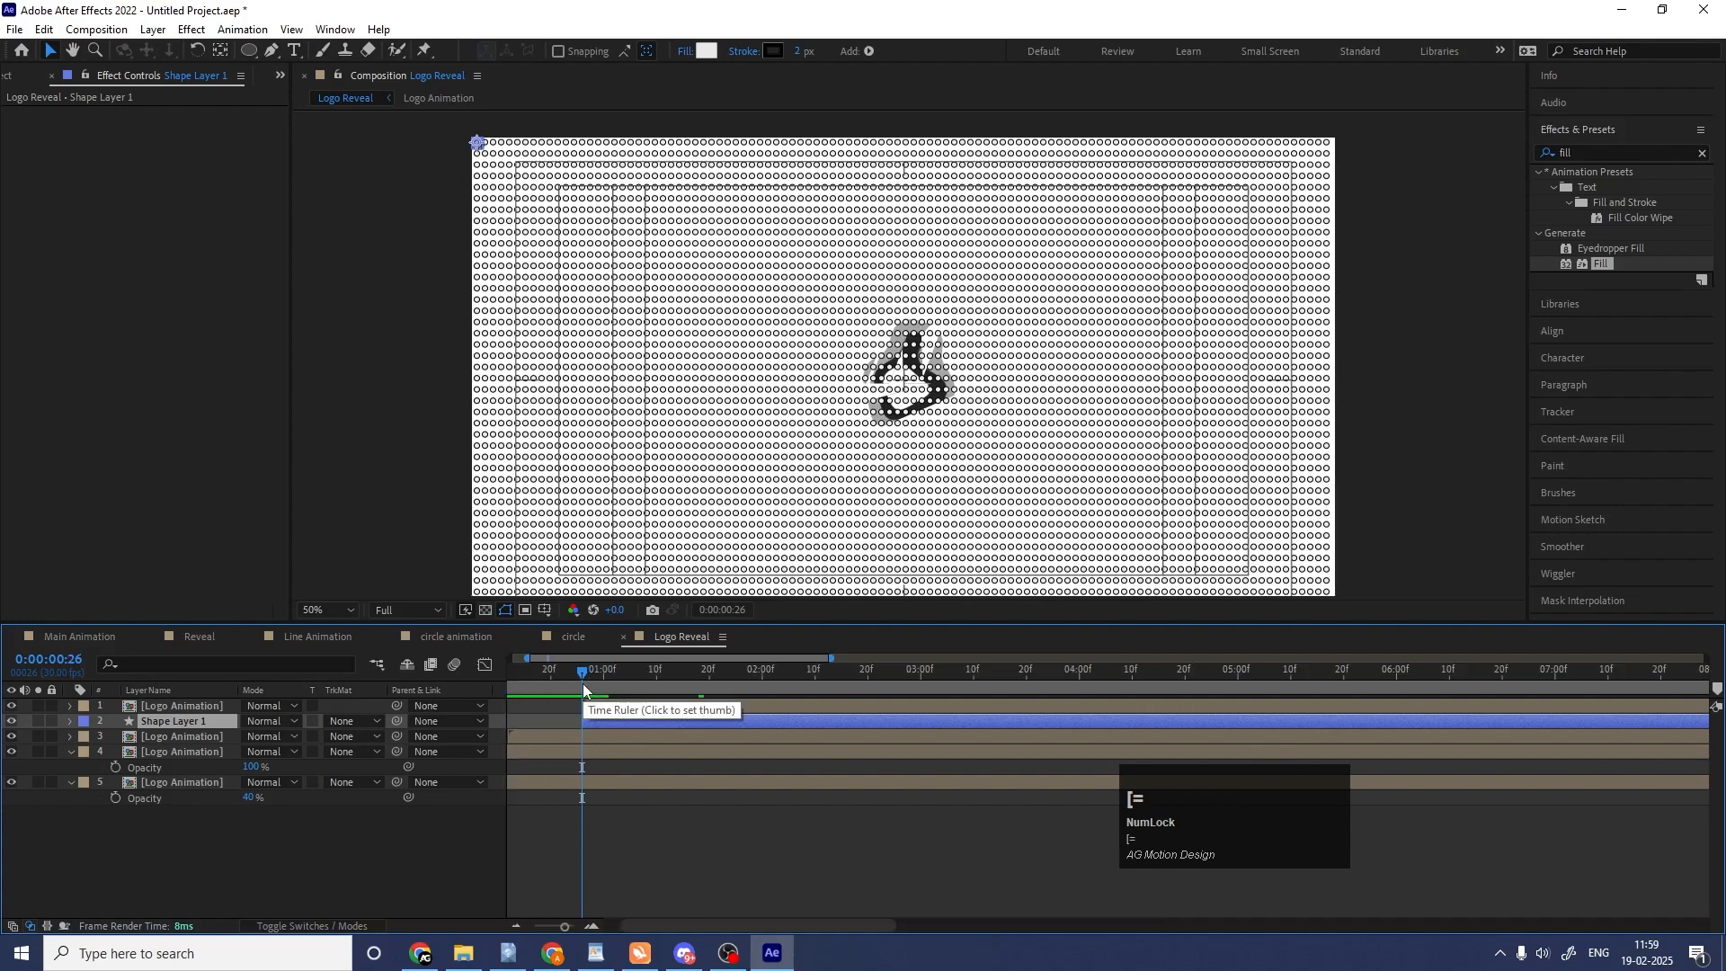
Set the circle grid's track matte to Alpha Matte from the top Logo Animation layer and play the reveal from the start.
click(348, 724)
click(378, 766)
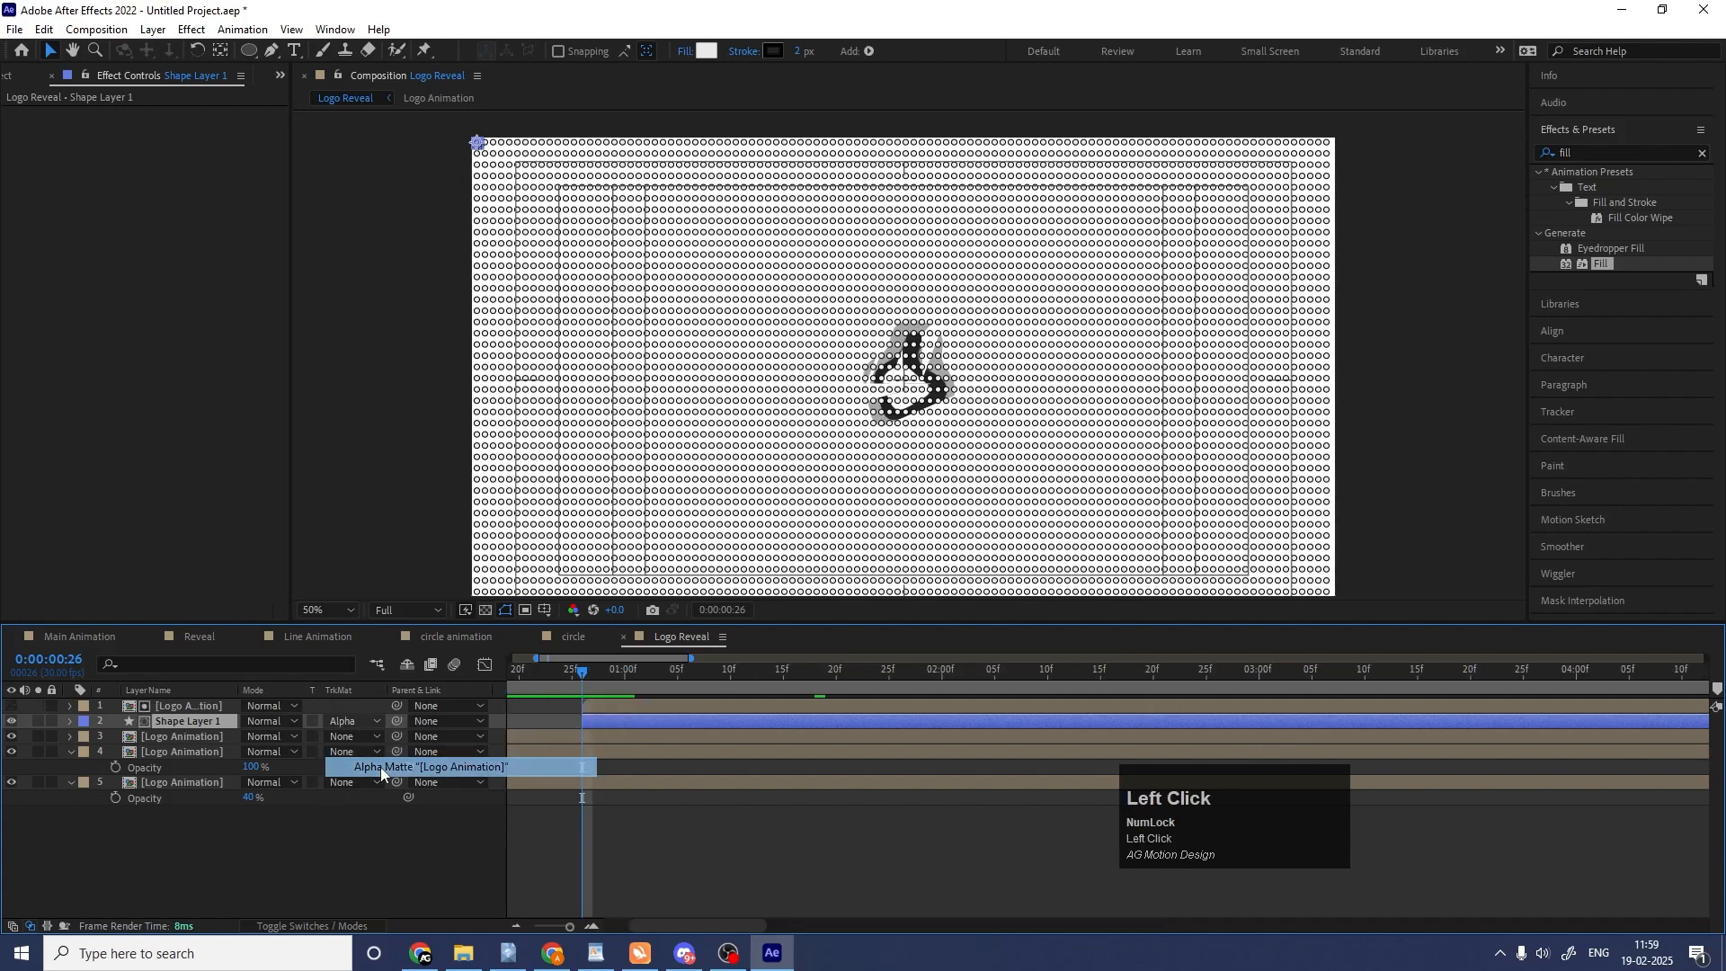
drag(602, 685, 815, 674)
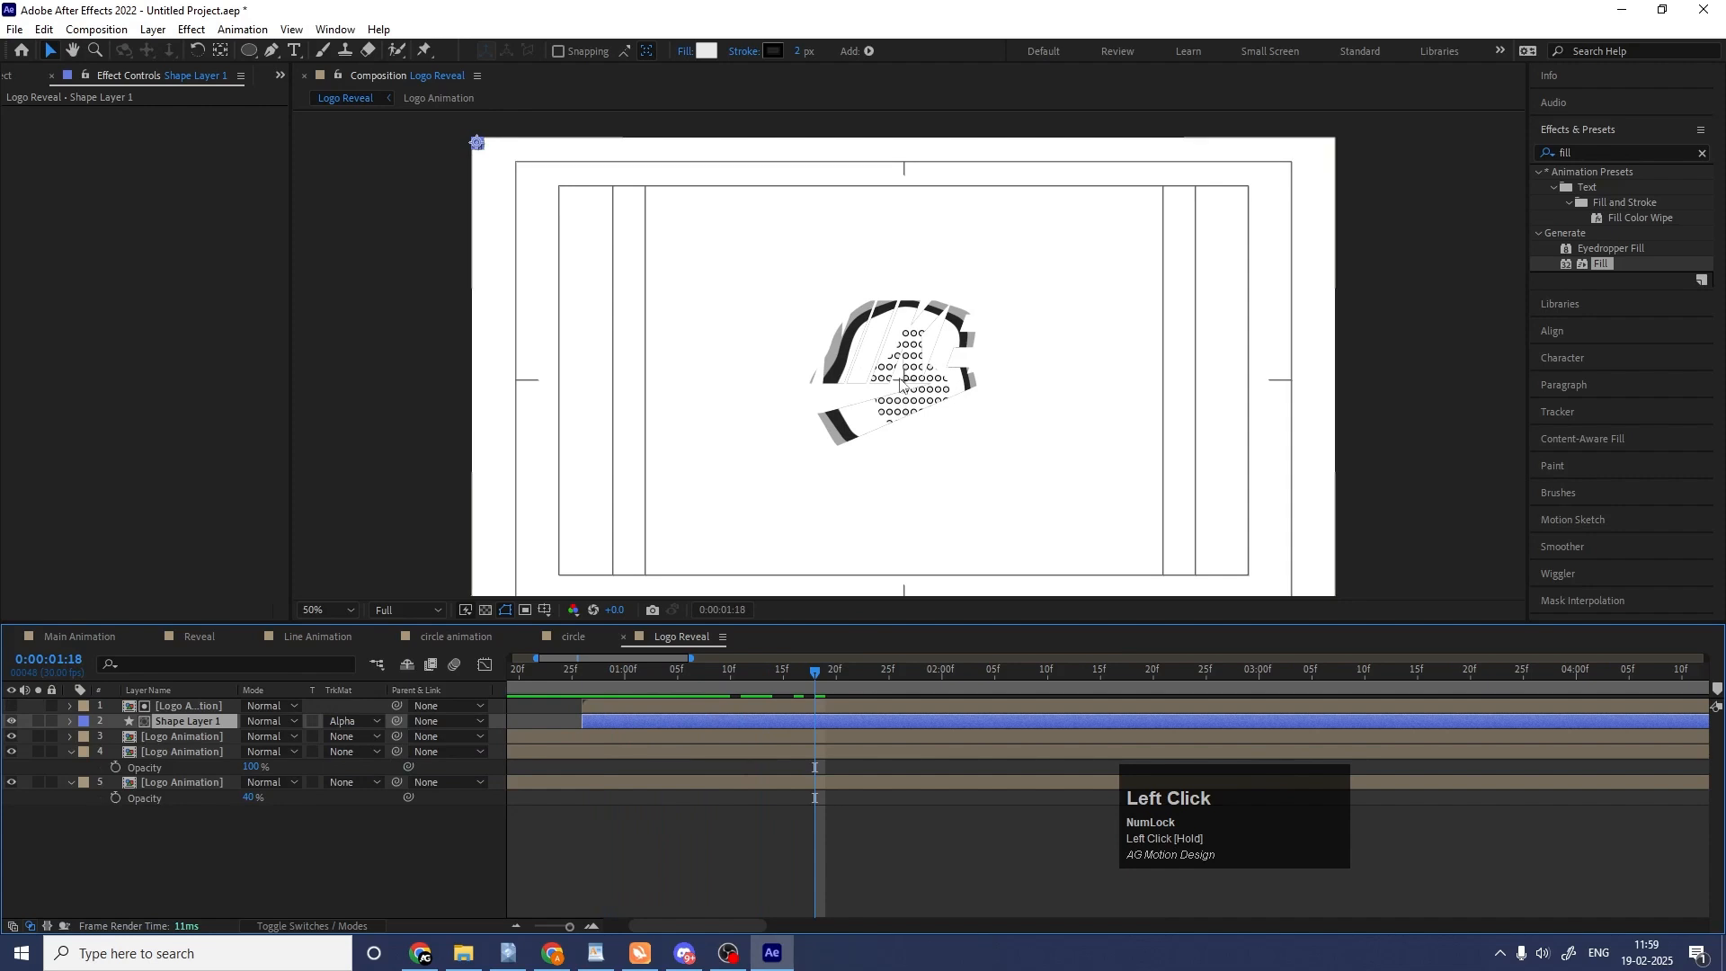
click(576, 676)
key(minus)
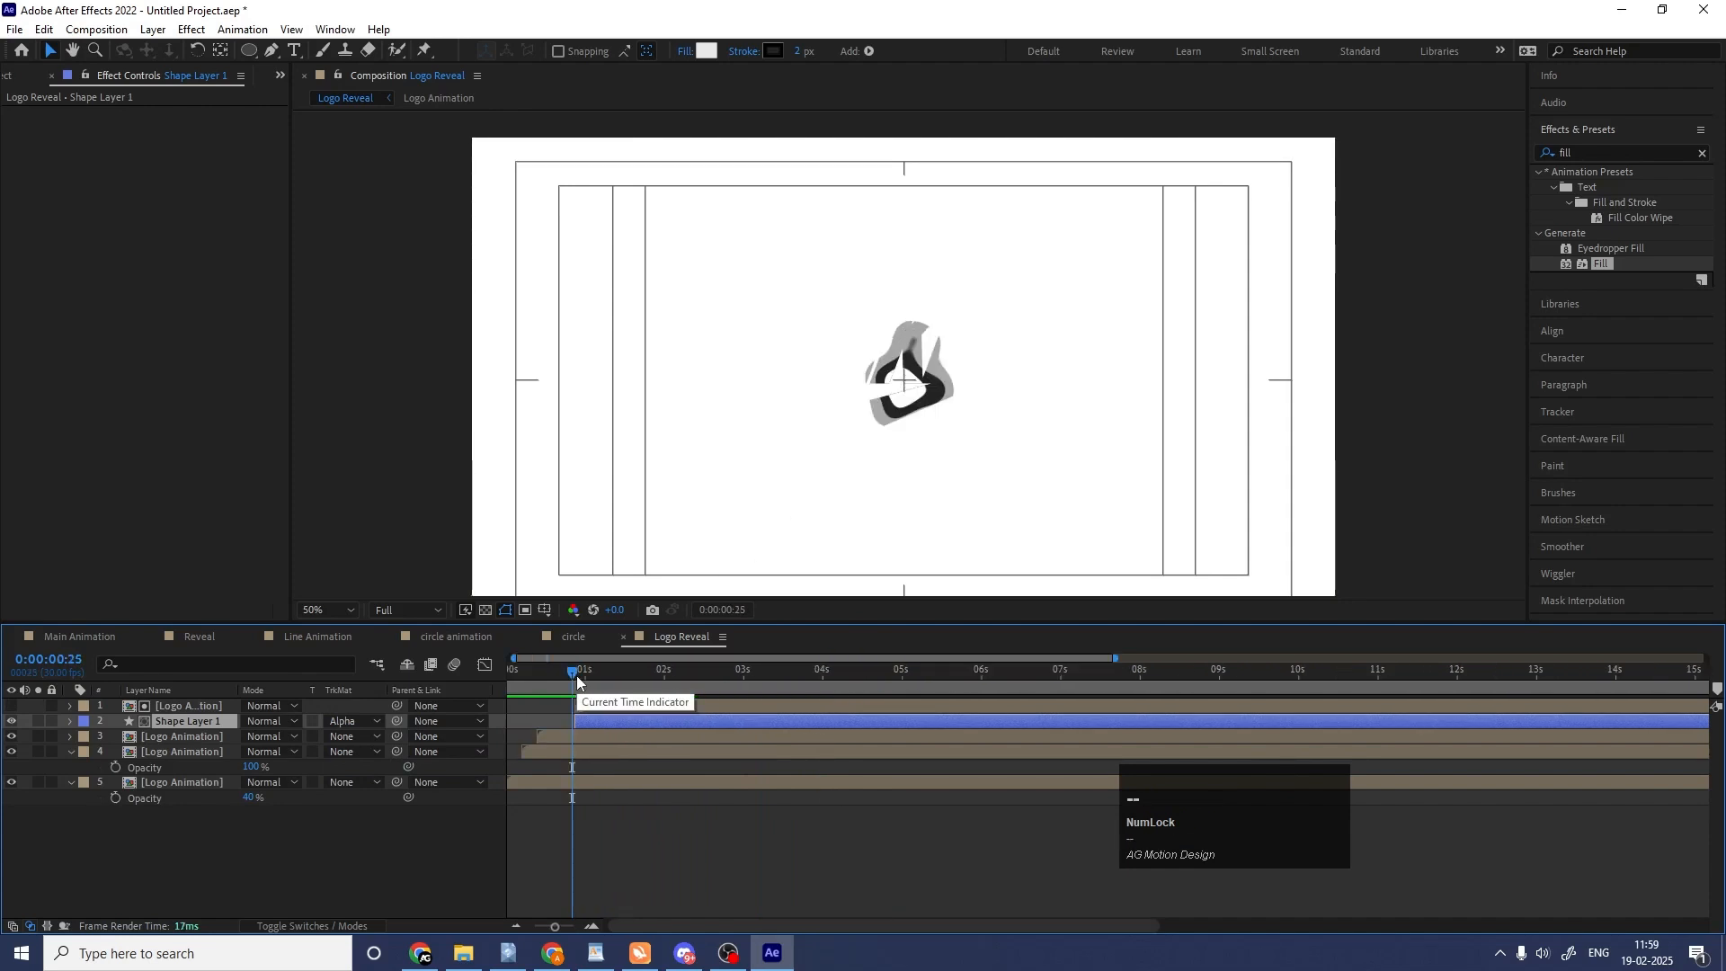
drag(576, 676, 460, 675)
key(space)
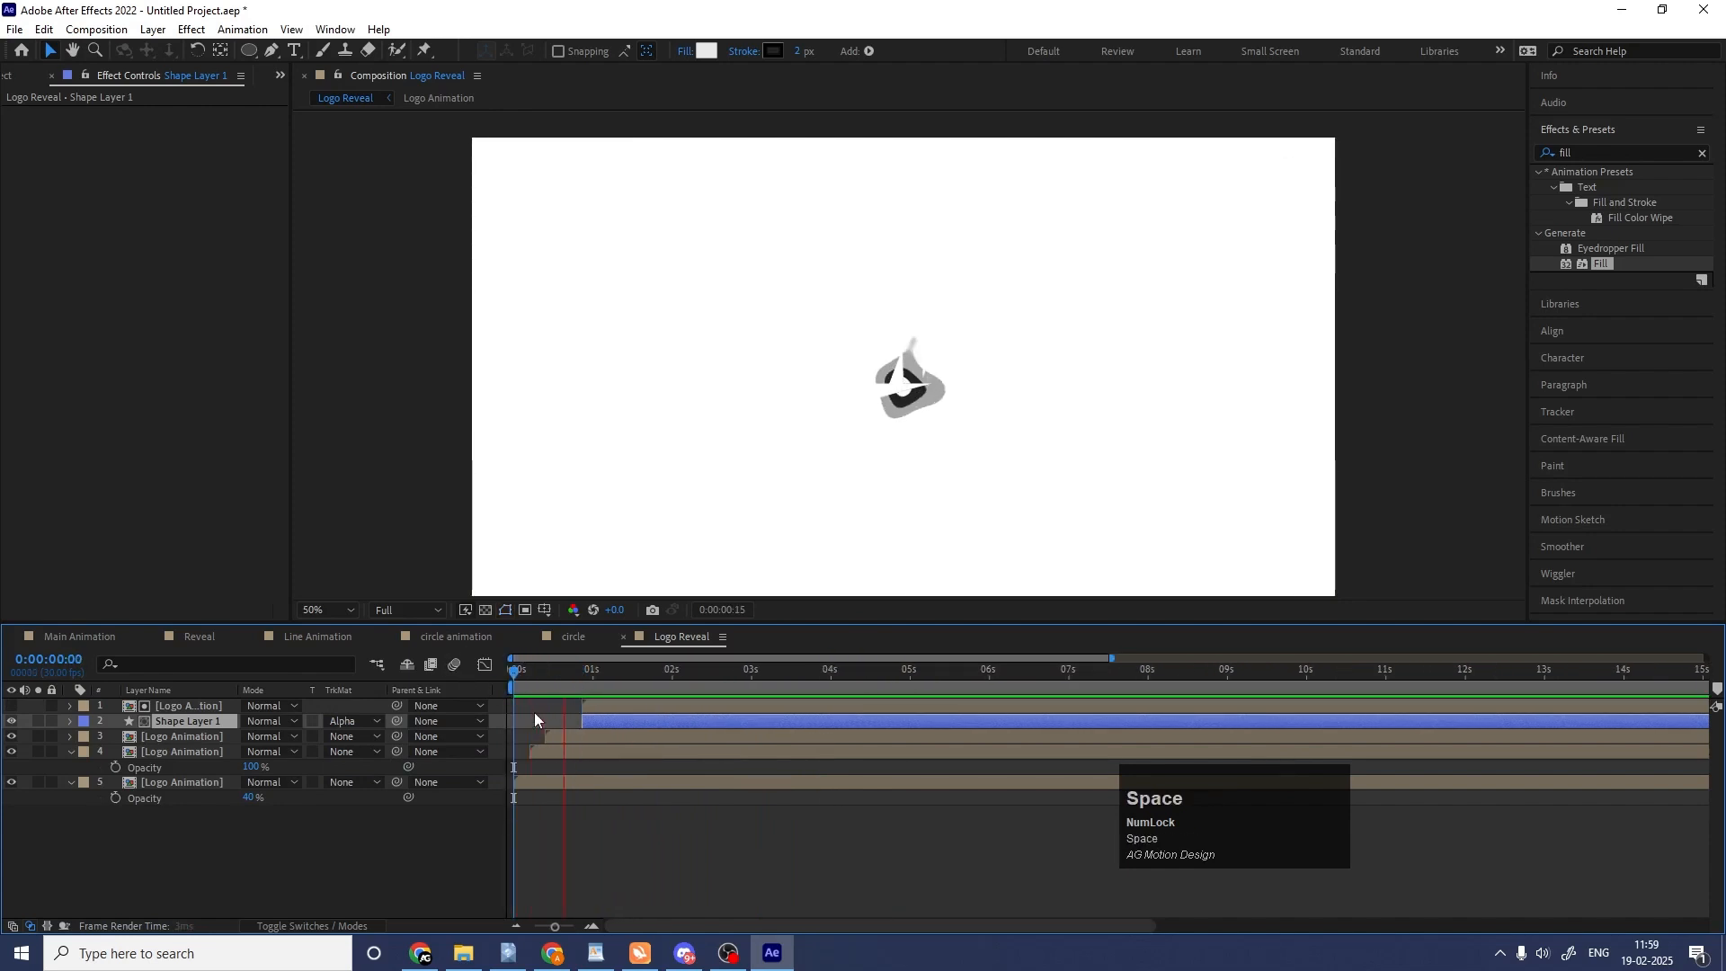
Move the circle grid and its Logo Animation matte layer together so both start at about 0:00:00:20.
click(611, 706)
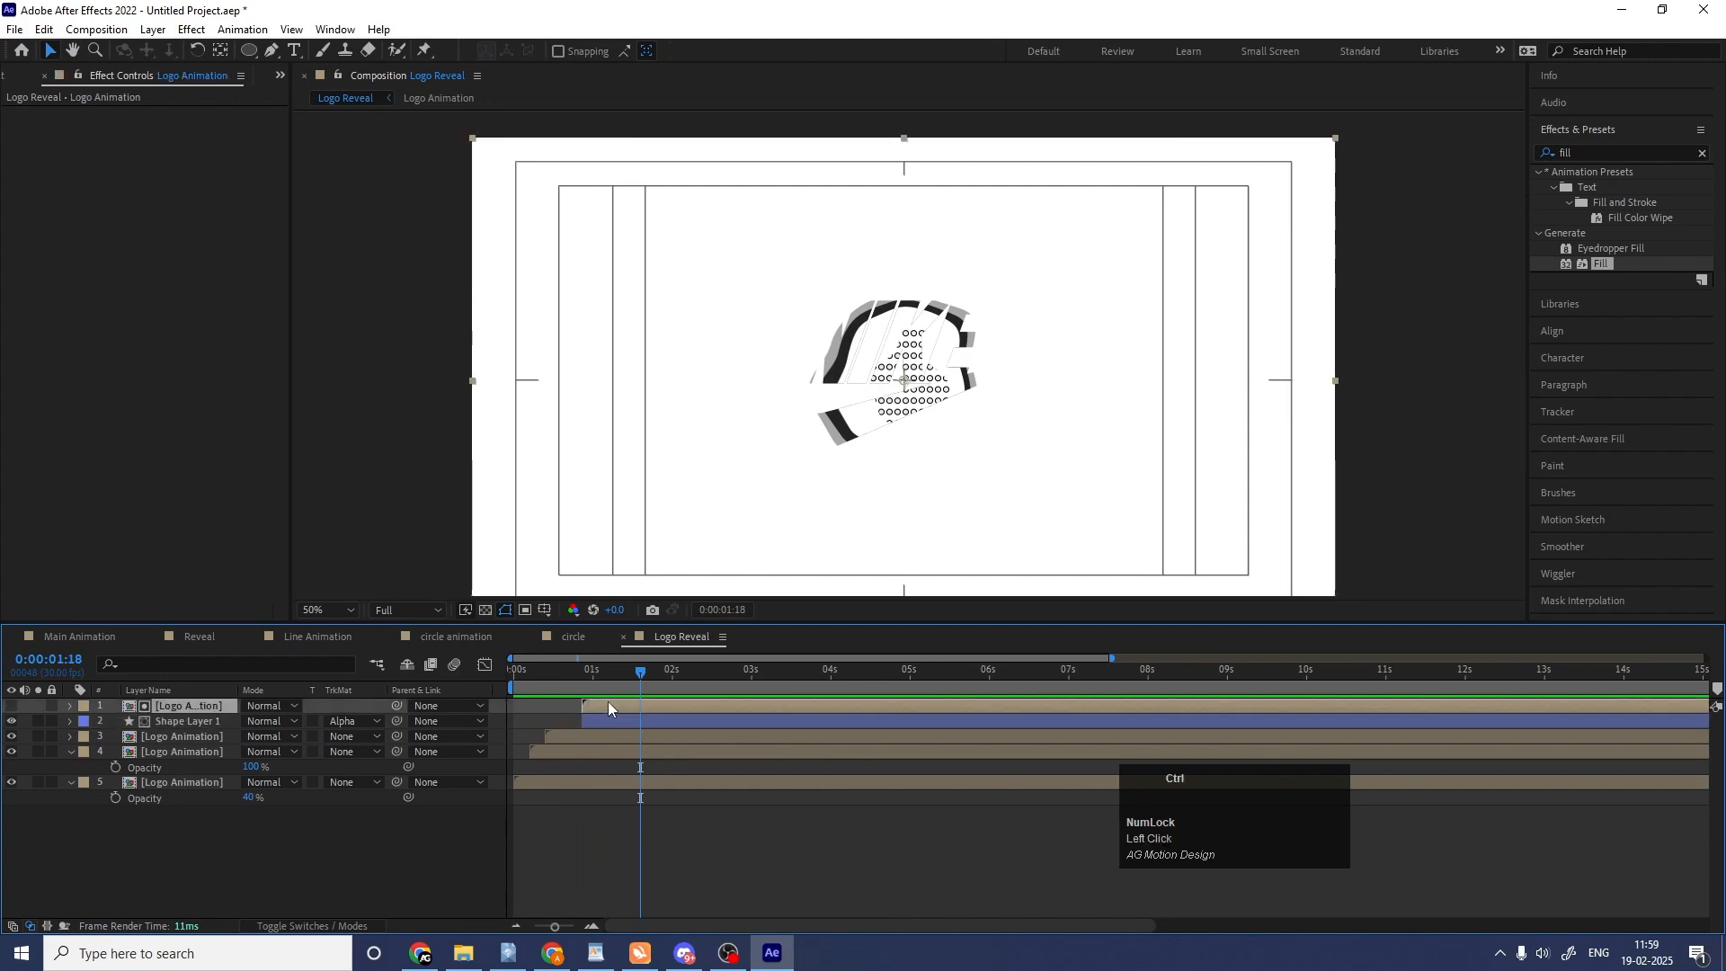
click(612, 736)
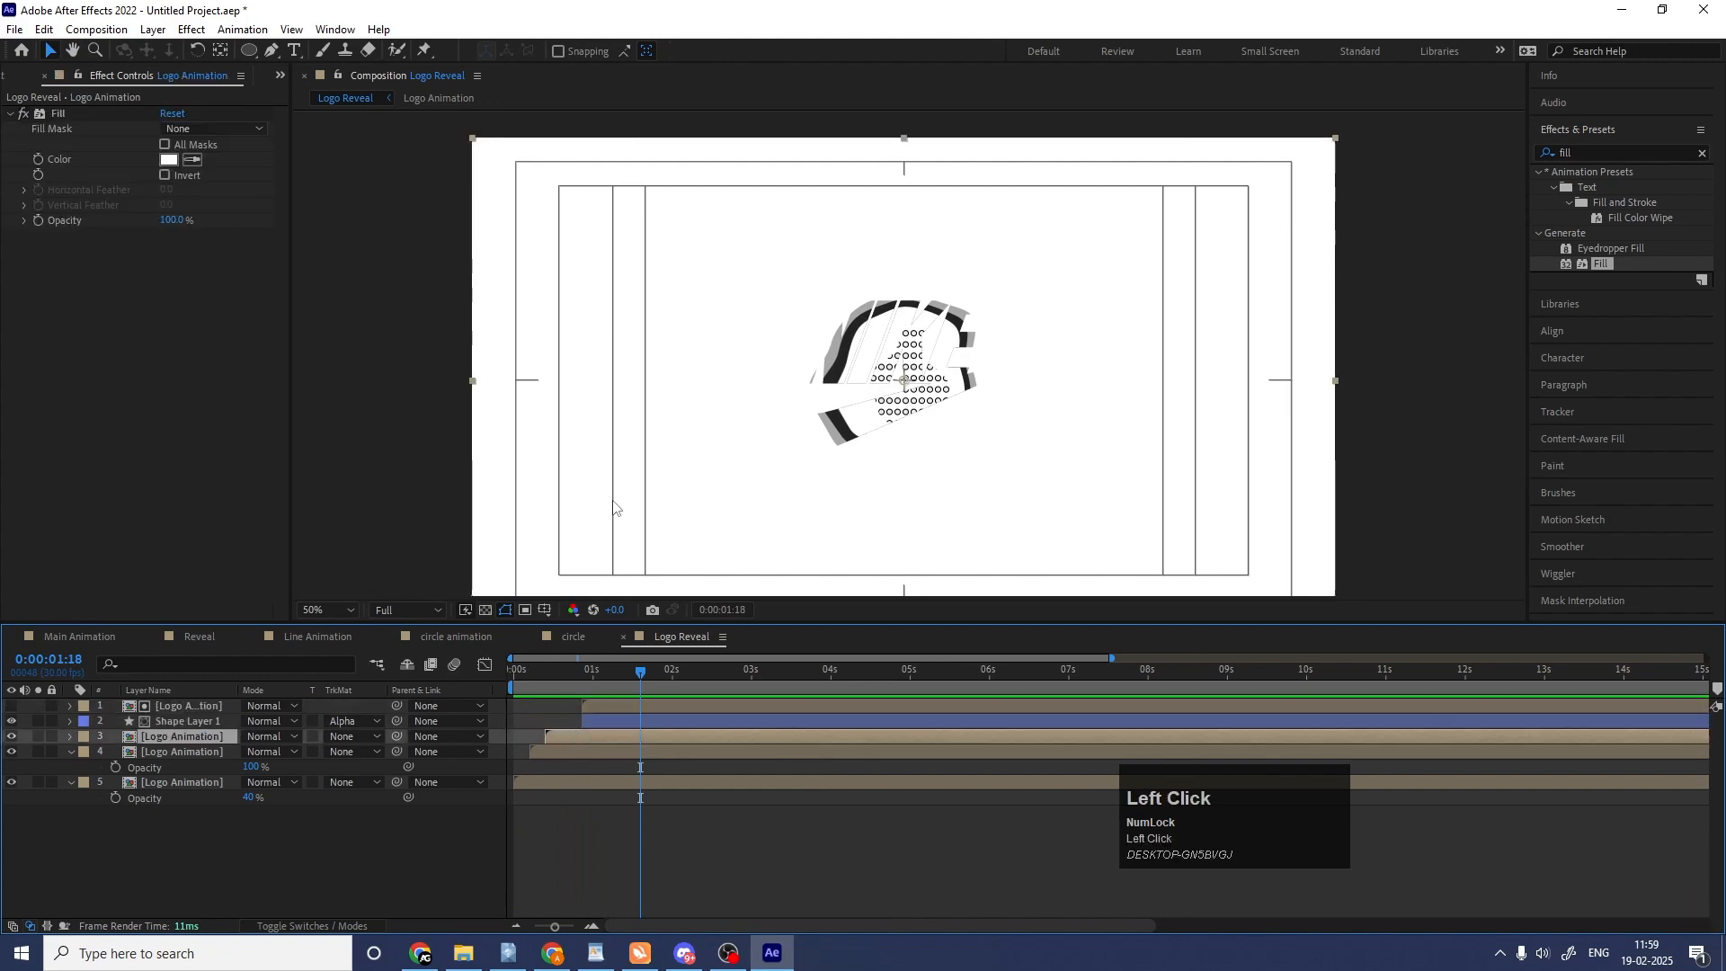
click(596, 723)
key(equal)
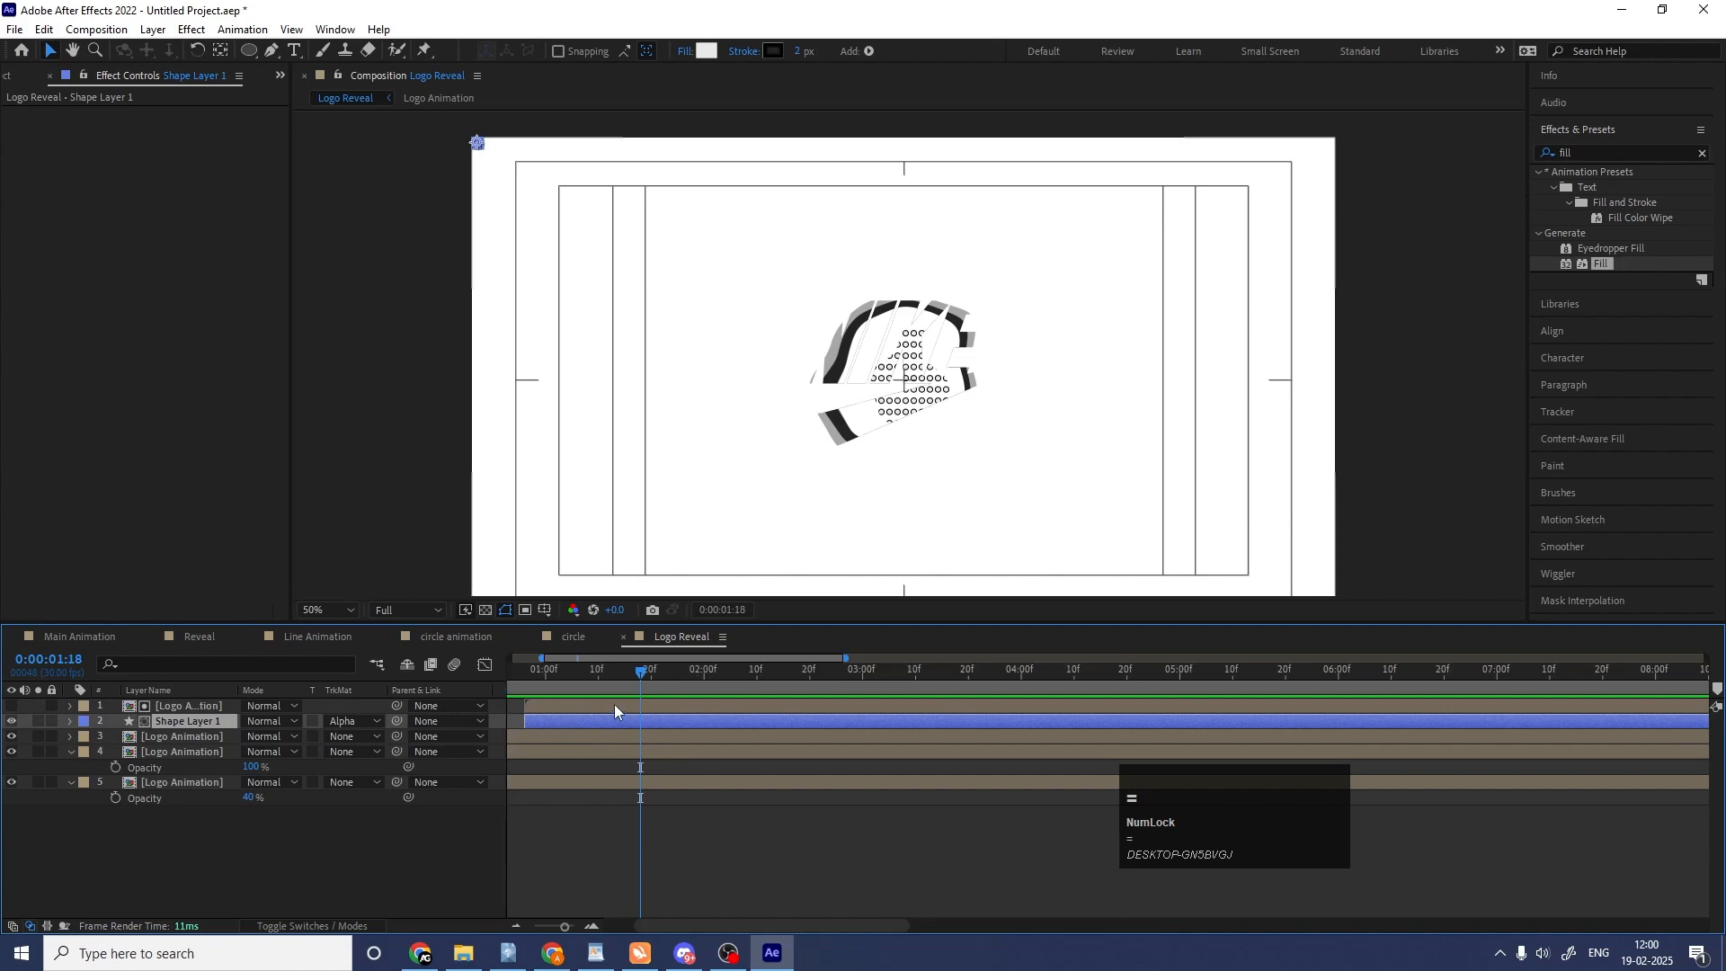
drag(638, 925, 600, 917)
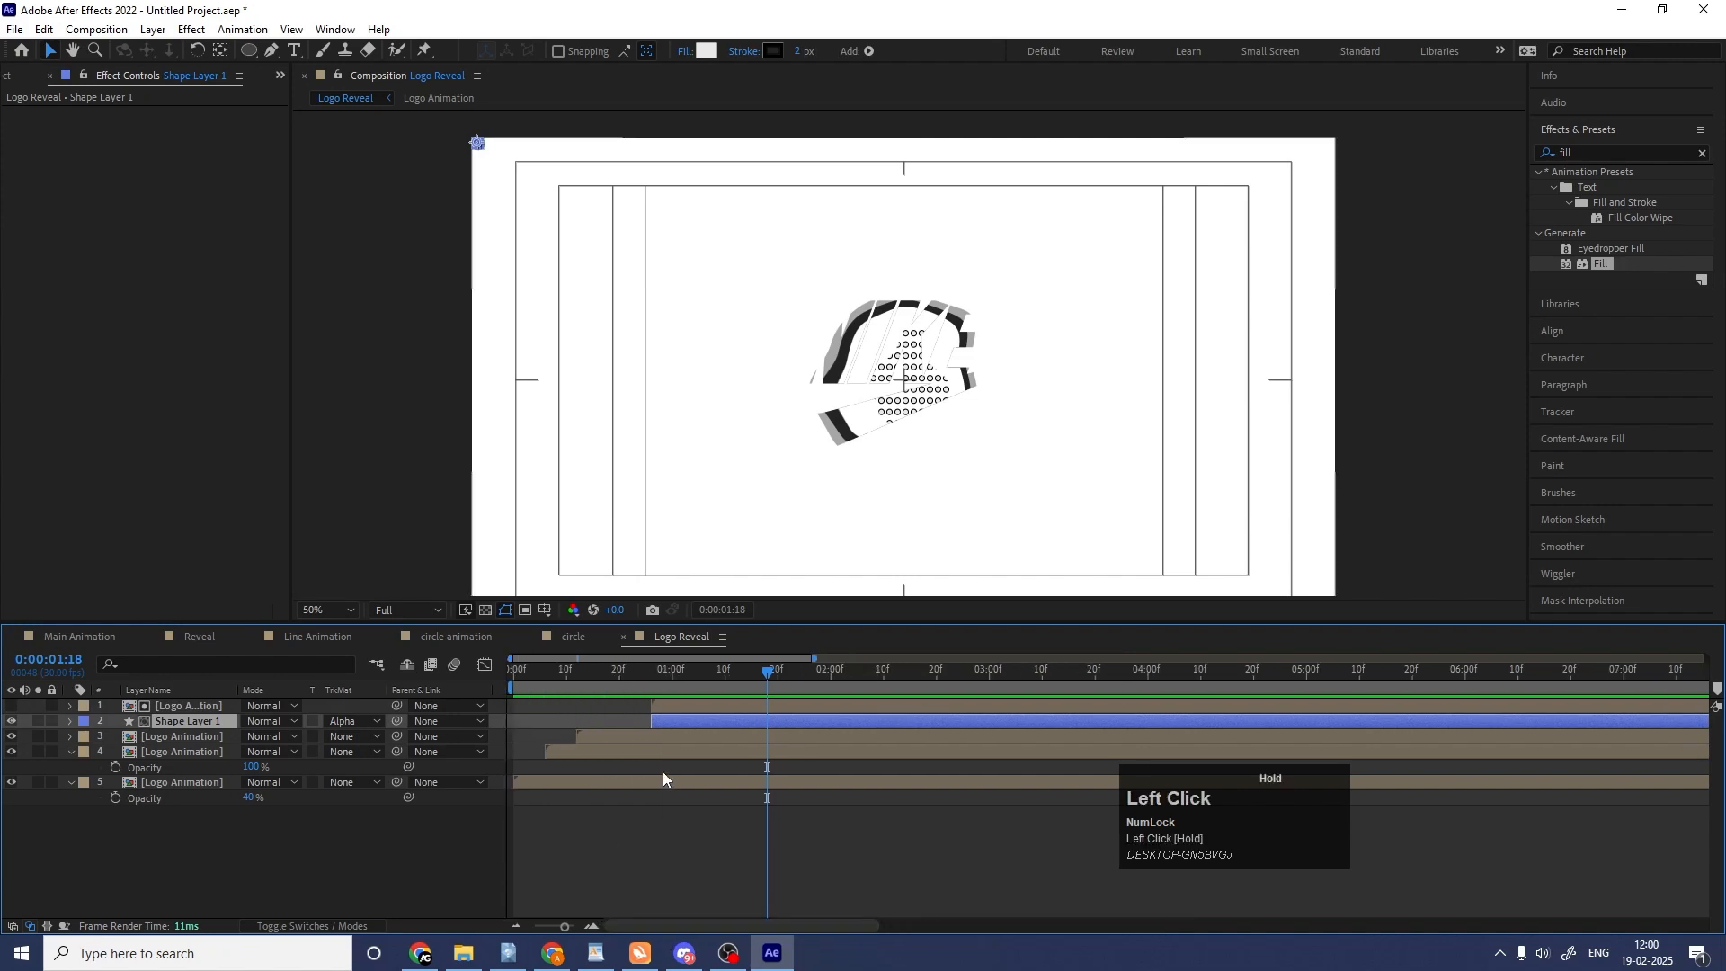
shift+click(661, 705)
drag(661, 703, 631, 699)
Duplicate the white-filled Logo Animation layer to the top of the stack, start the copy at about 0:00:01:01, and preview it.
click(589, 737)
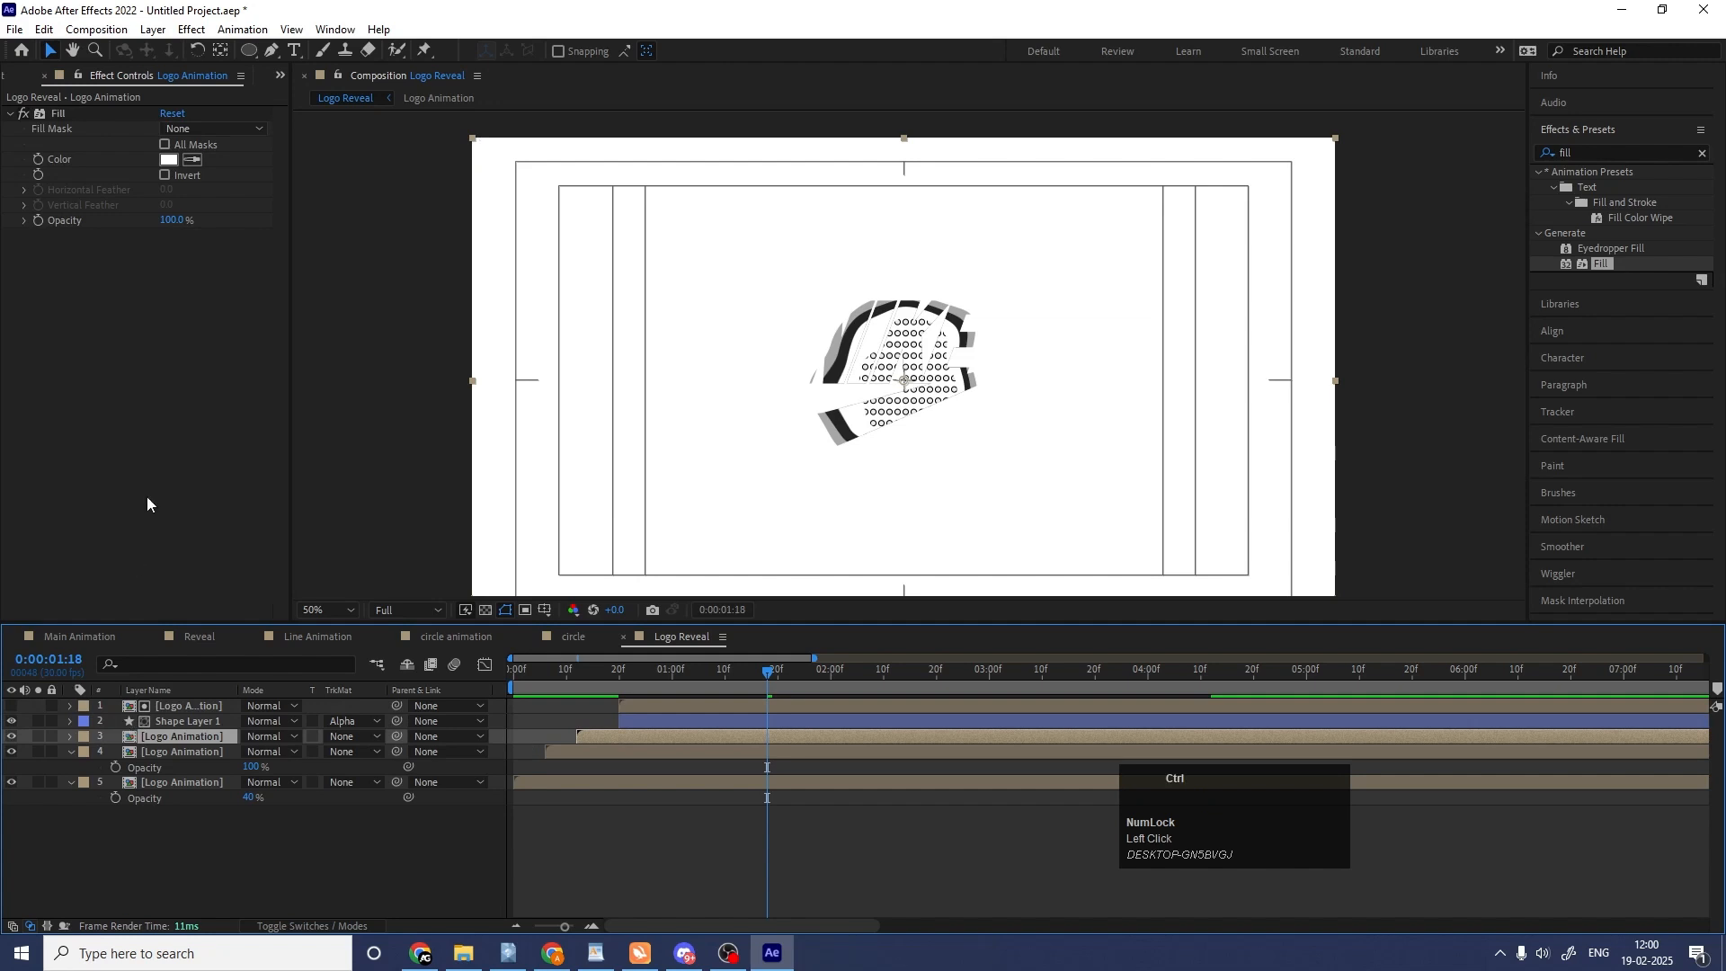
key(ctrl+d)
drag(167, 737, 157, 700)
drag(624, 698, 726, 709)
key(space)
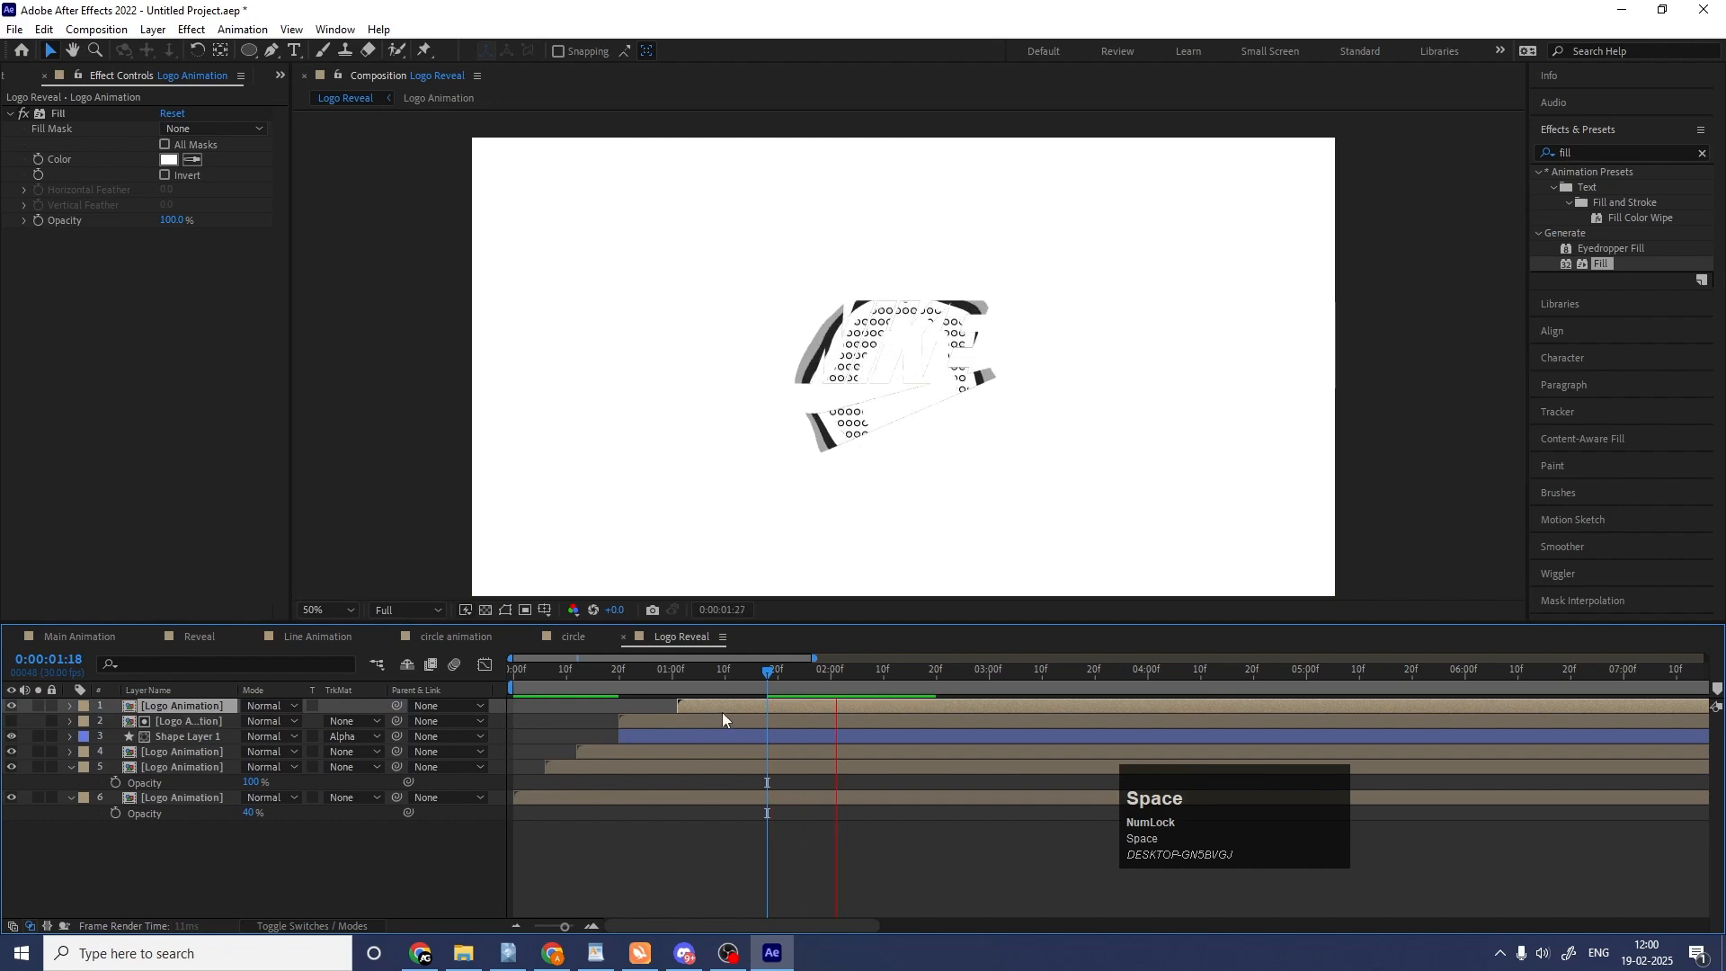
click(716, 714)
Duplicate the topmost Logo Animation layer, start it at about 0:00:01:06, remove its Fill effect, and play the reveal from the start.
click(705, 705)
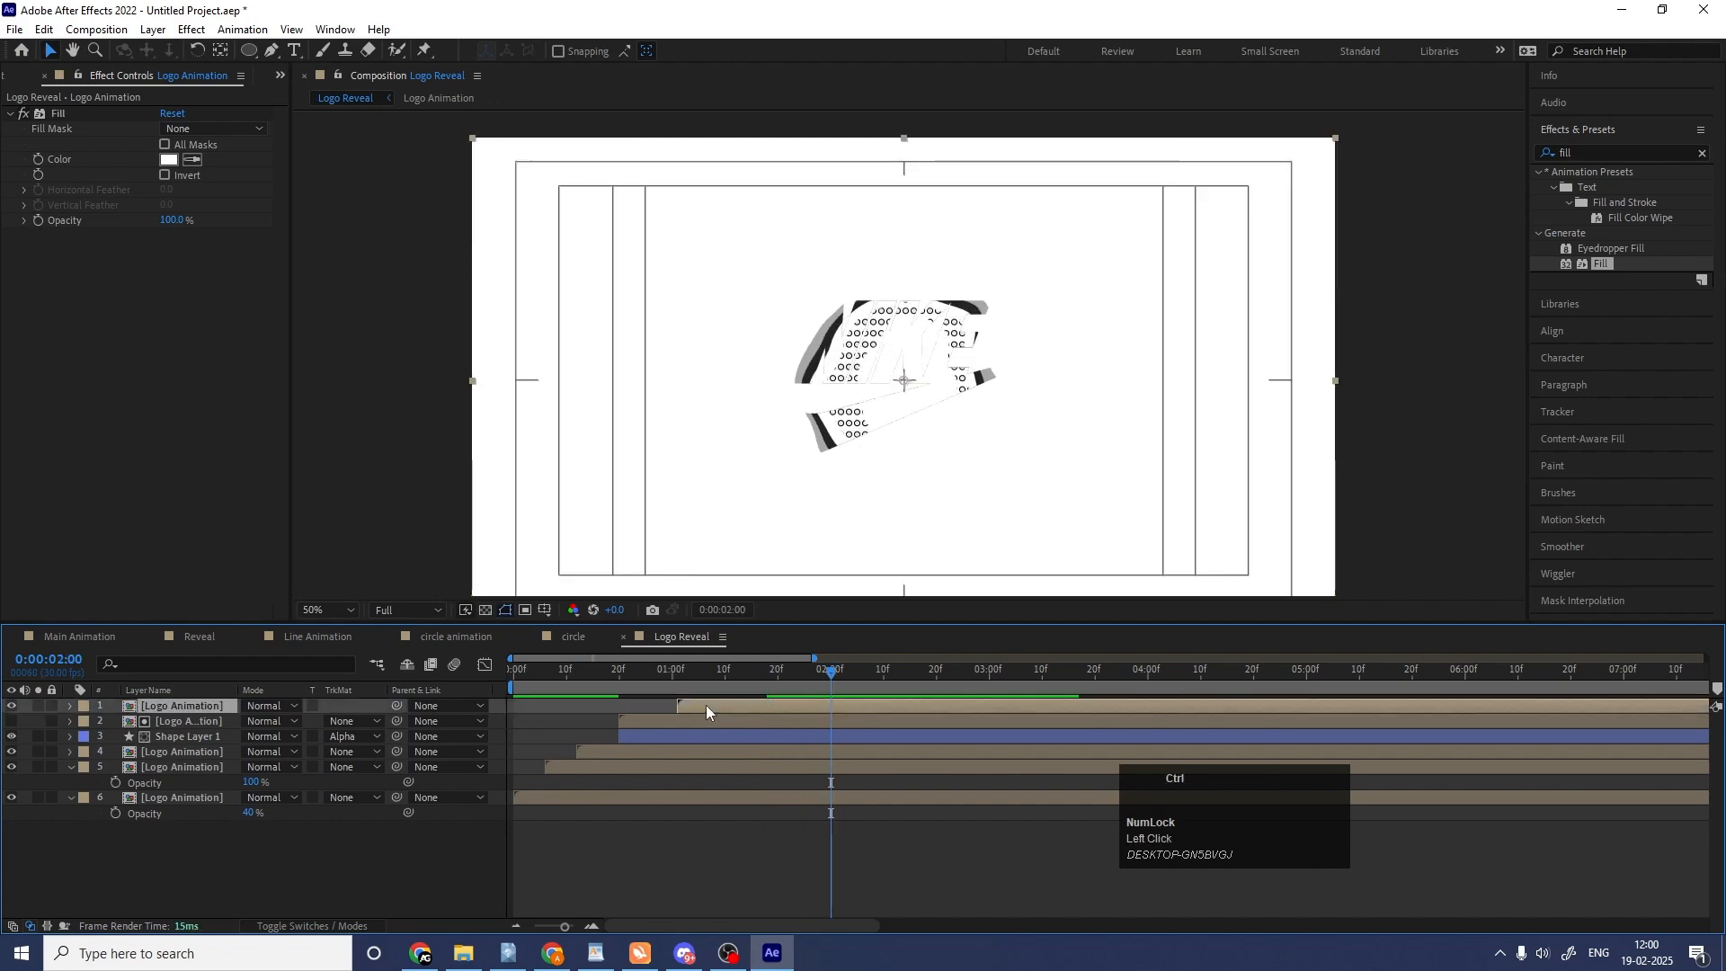
key(ctrl+d)
drag(705, 706, 727, 706)
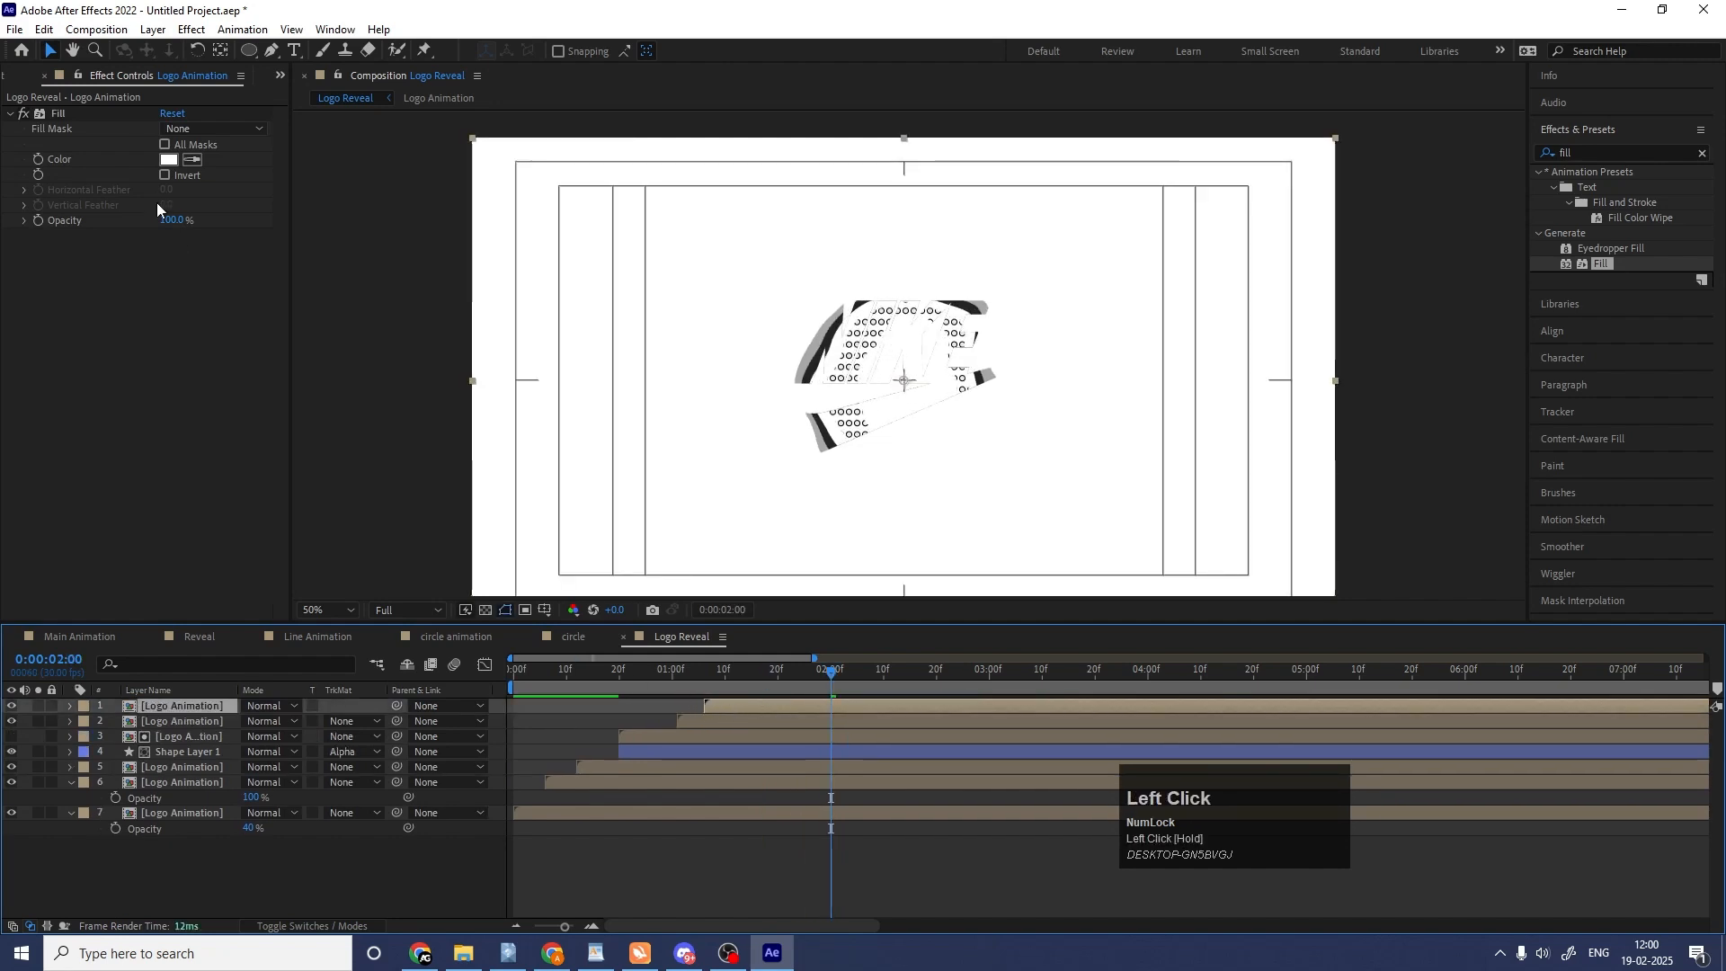
click(57, 115)
key(Delete)
key(space)
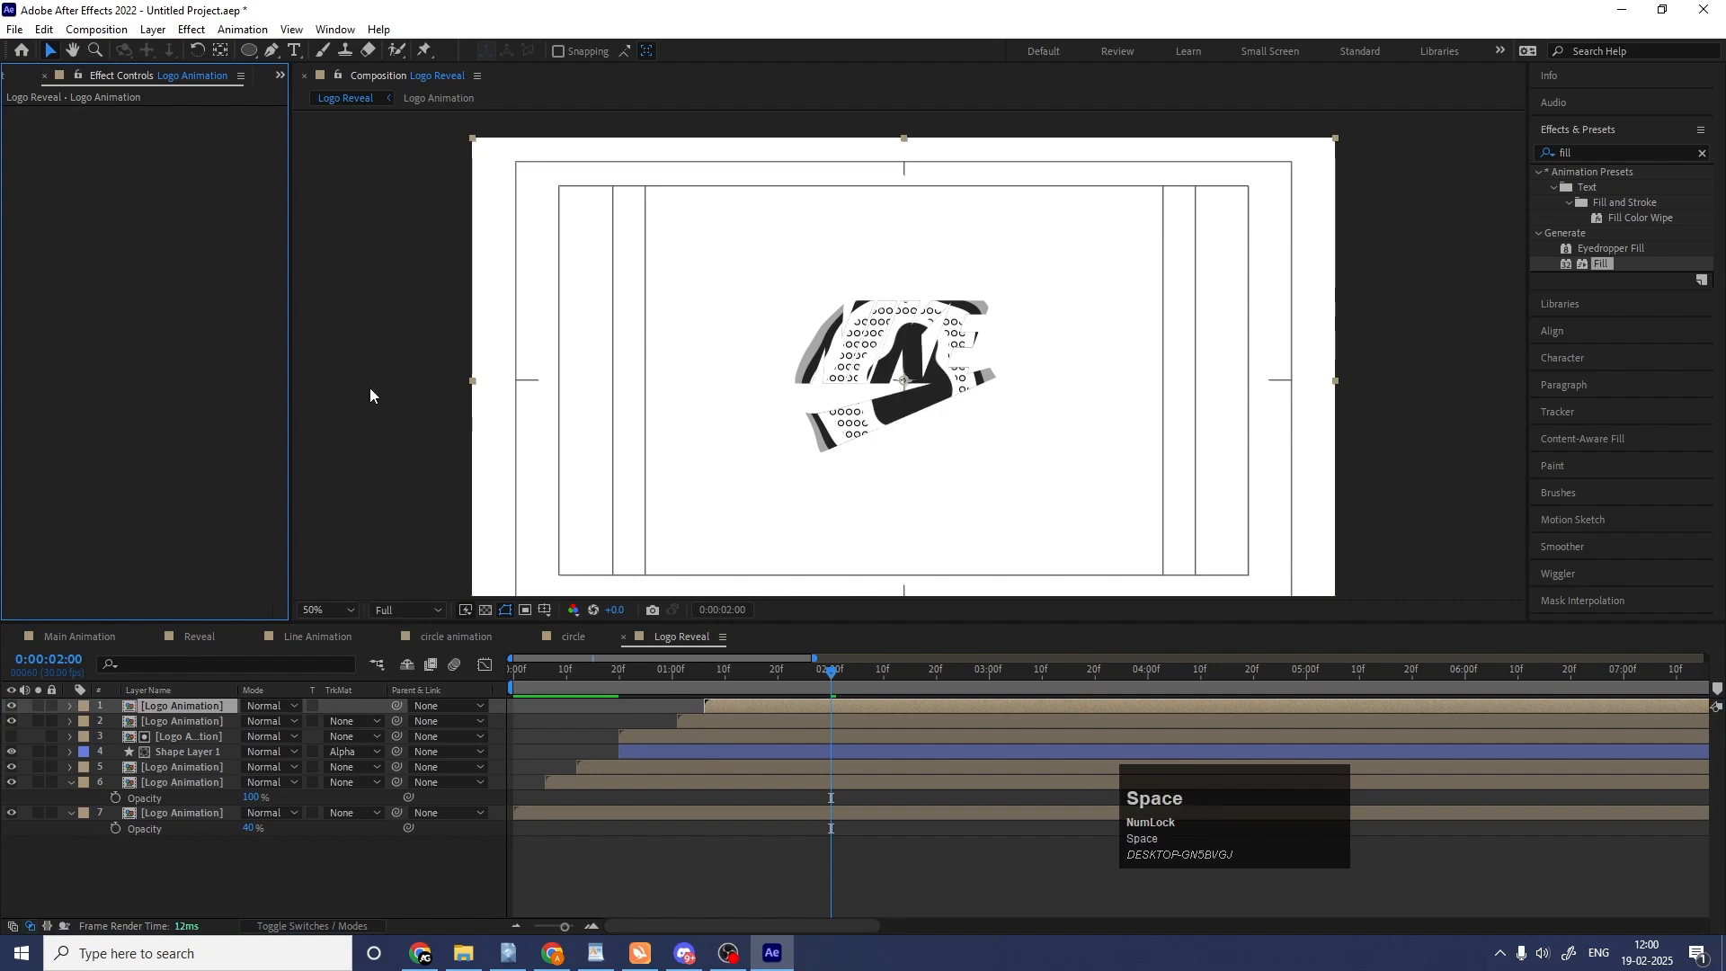
click(565, 687)
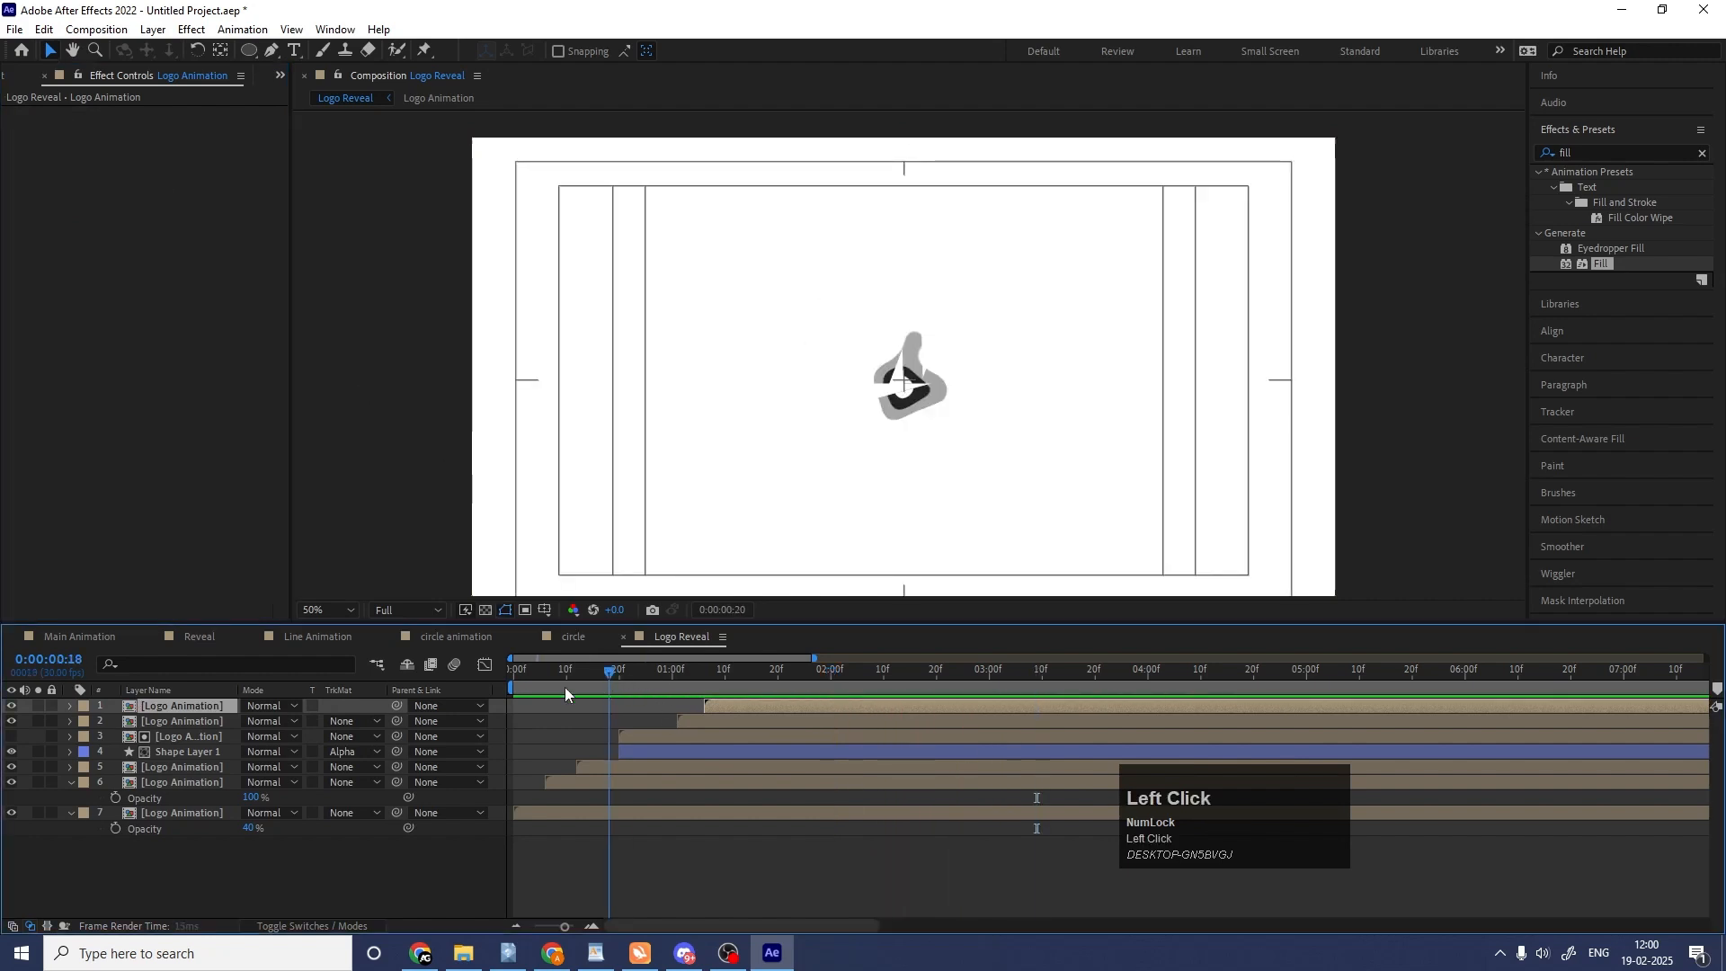
key(space)
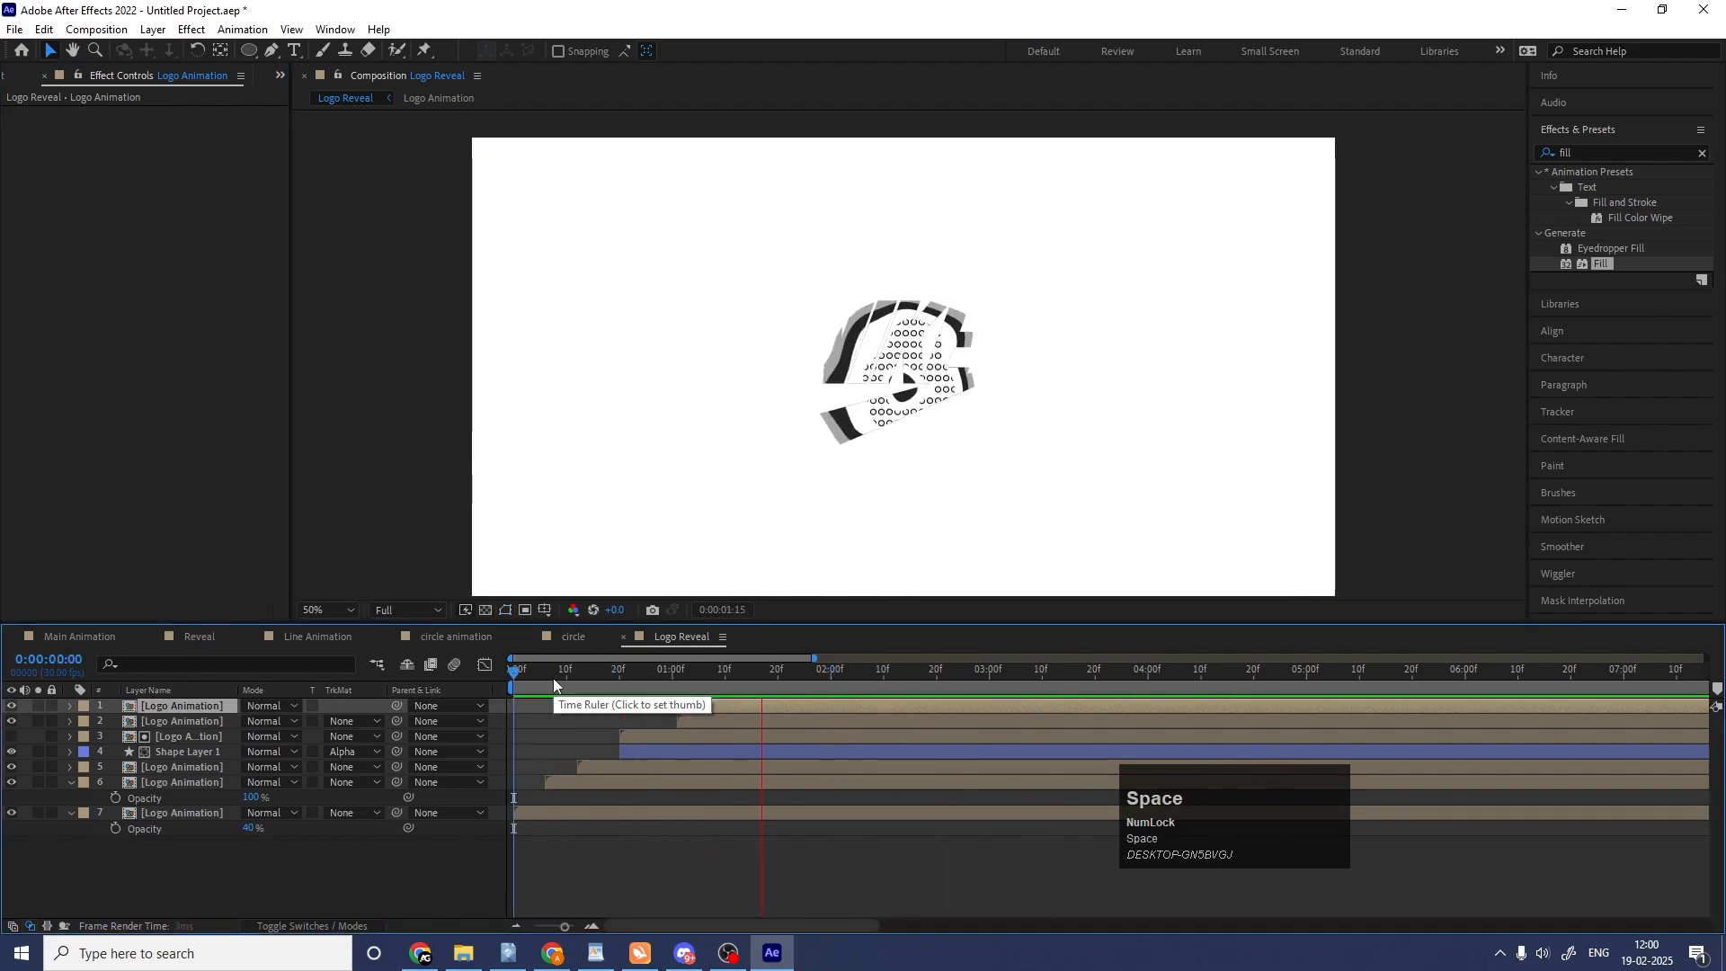
key(space)
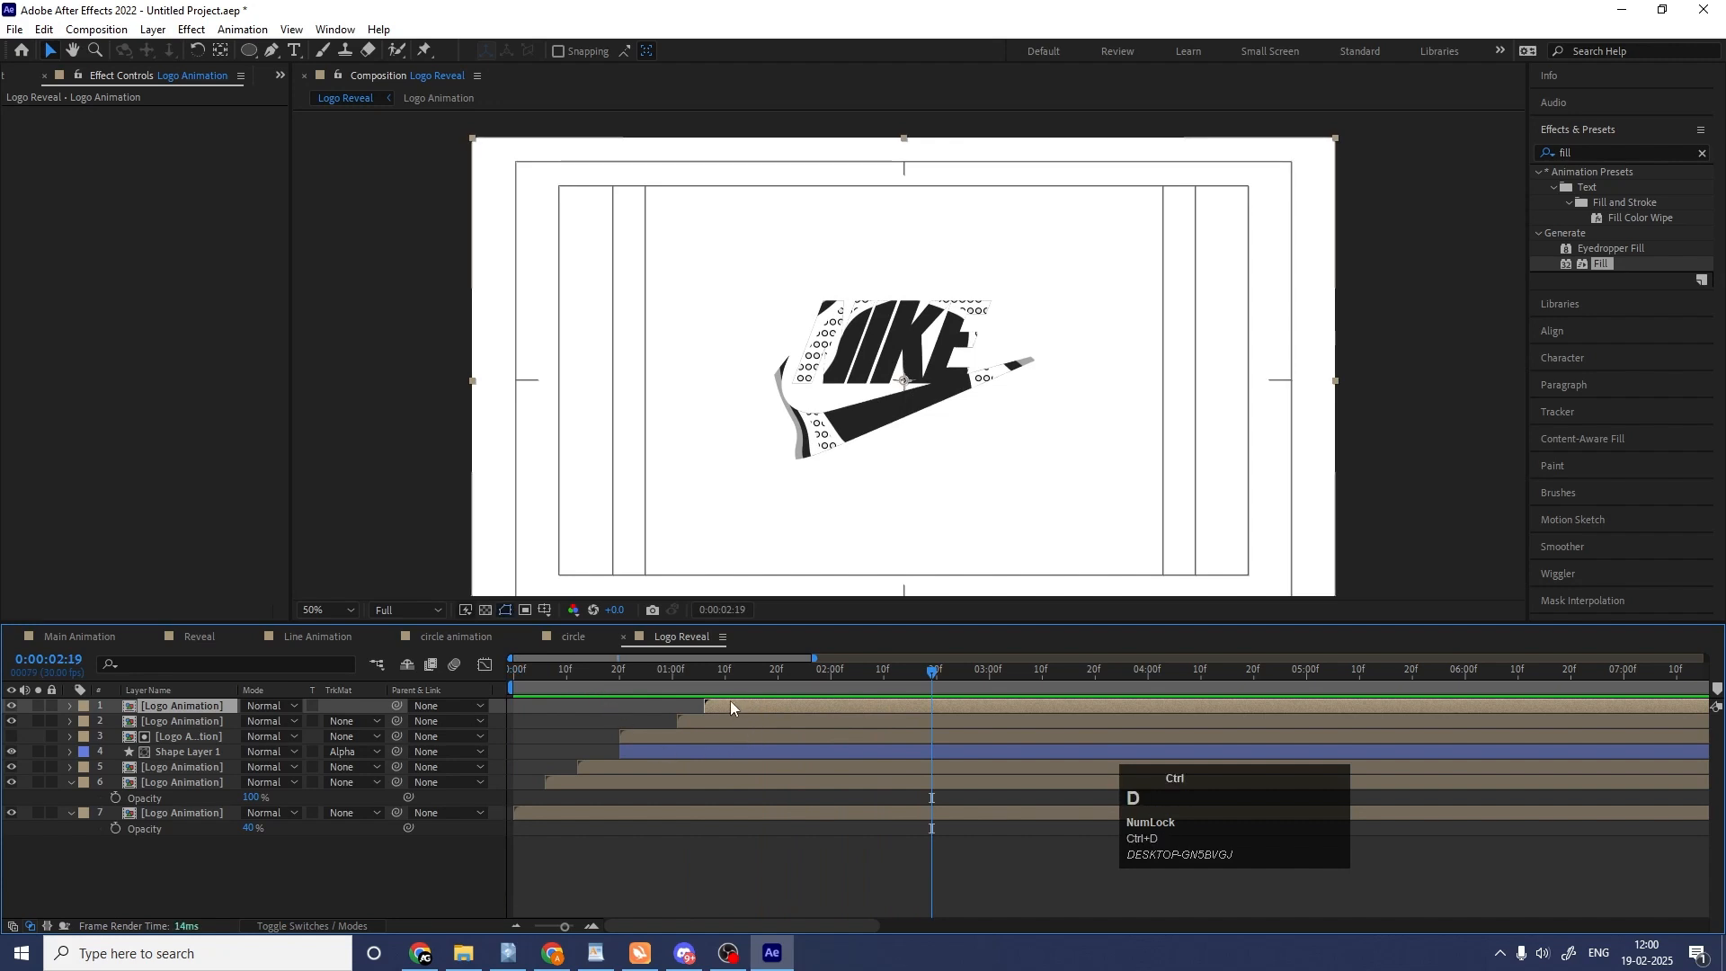
Duplicate the unfilled top Logo Animation layer, start the copy at about 0:00:01:12, and preview the overlap of the top layers.
key(ctrl+d)
drag(730, 705, 763, 706)
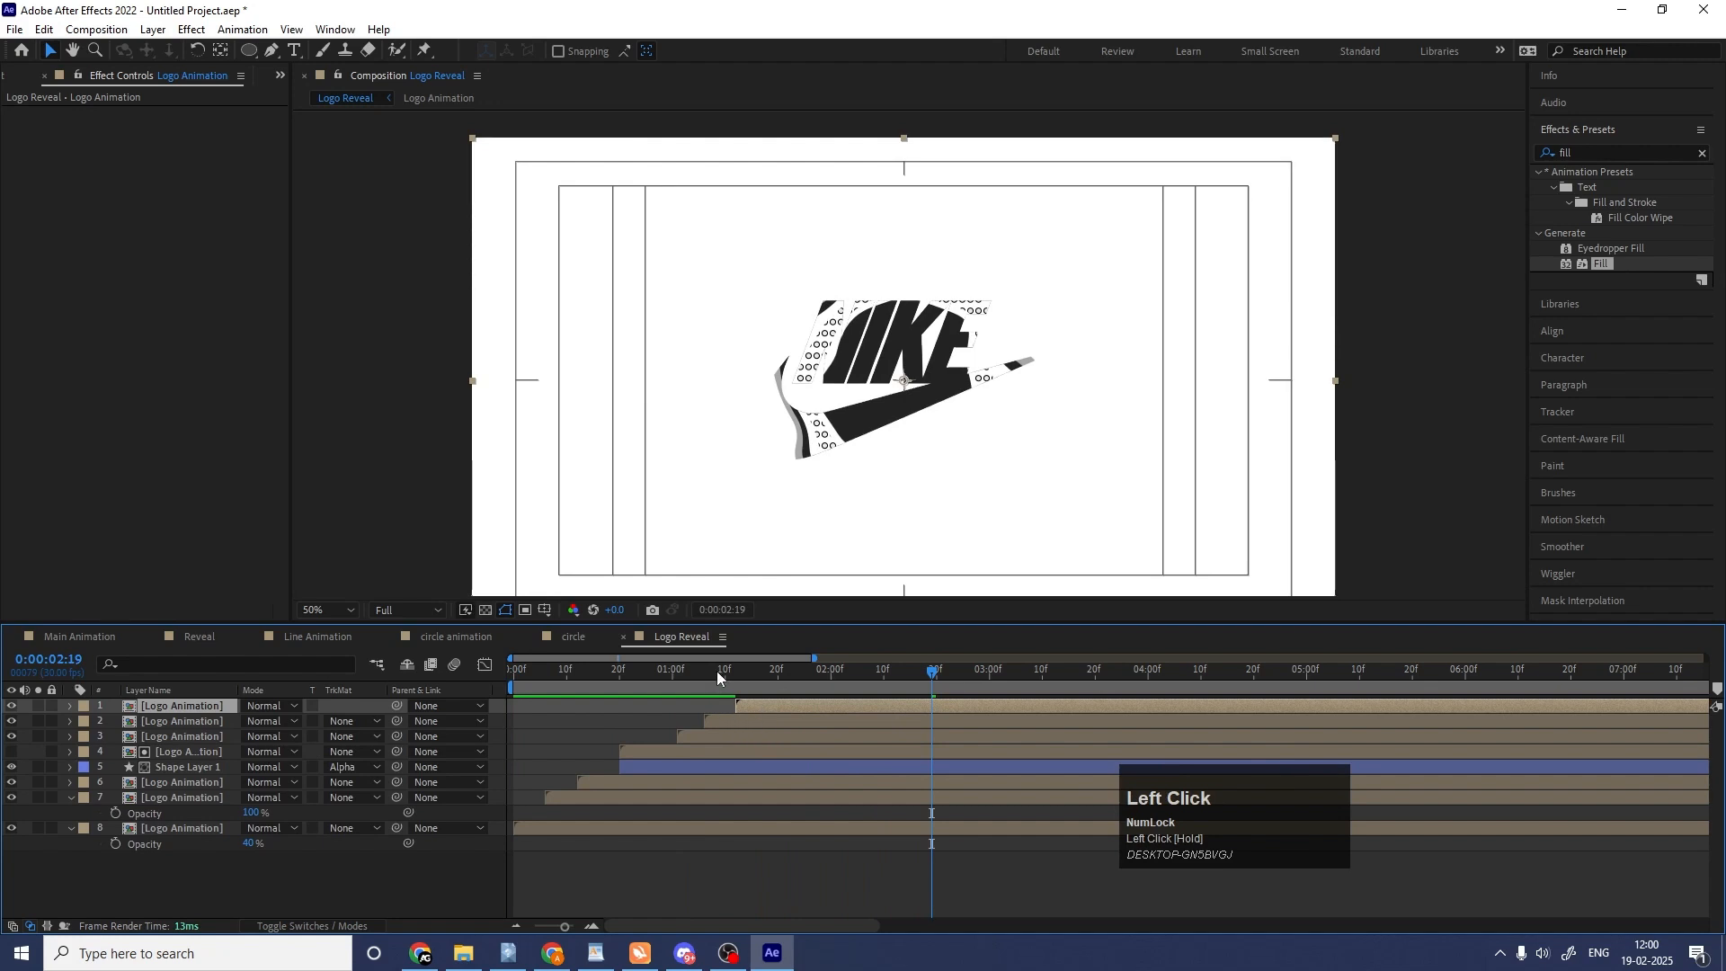
click(716, 671)
click(725, 719)
key(space)
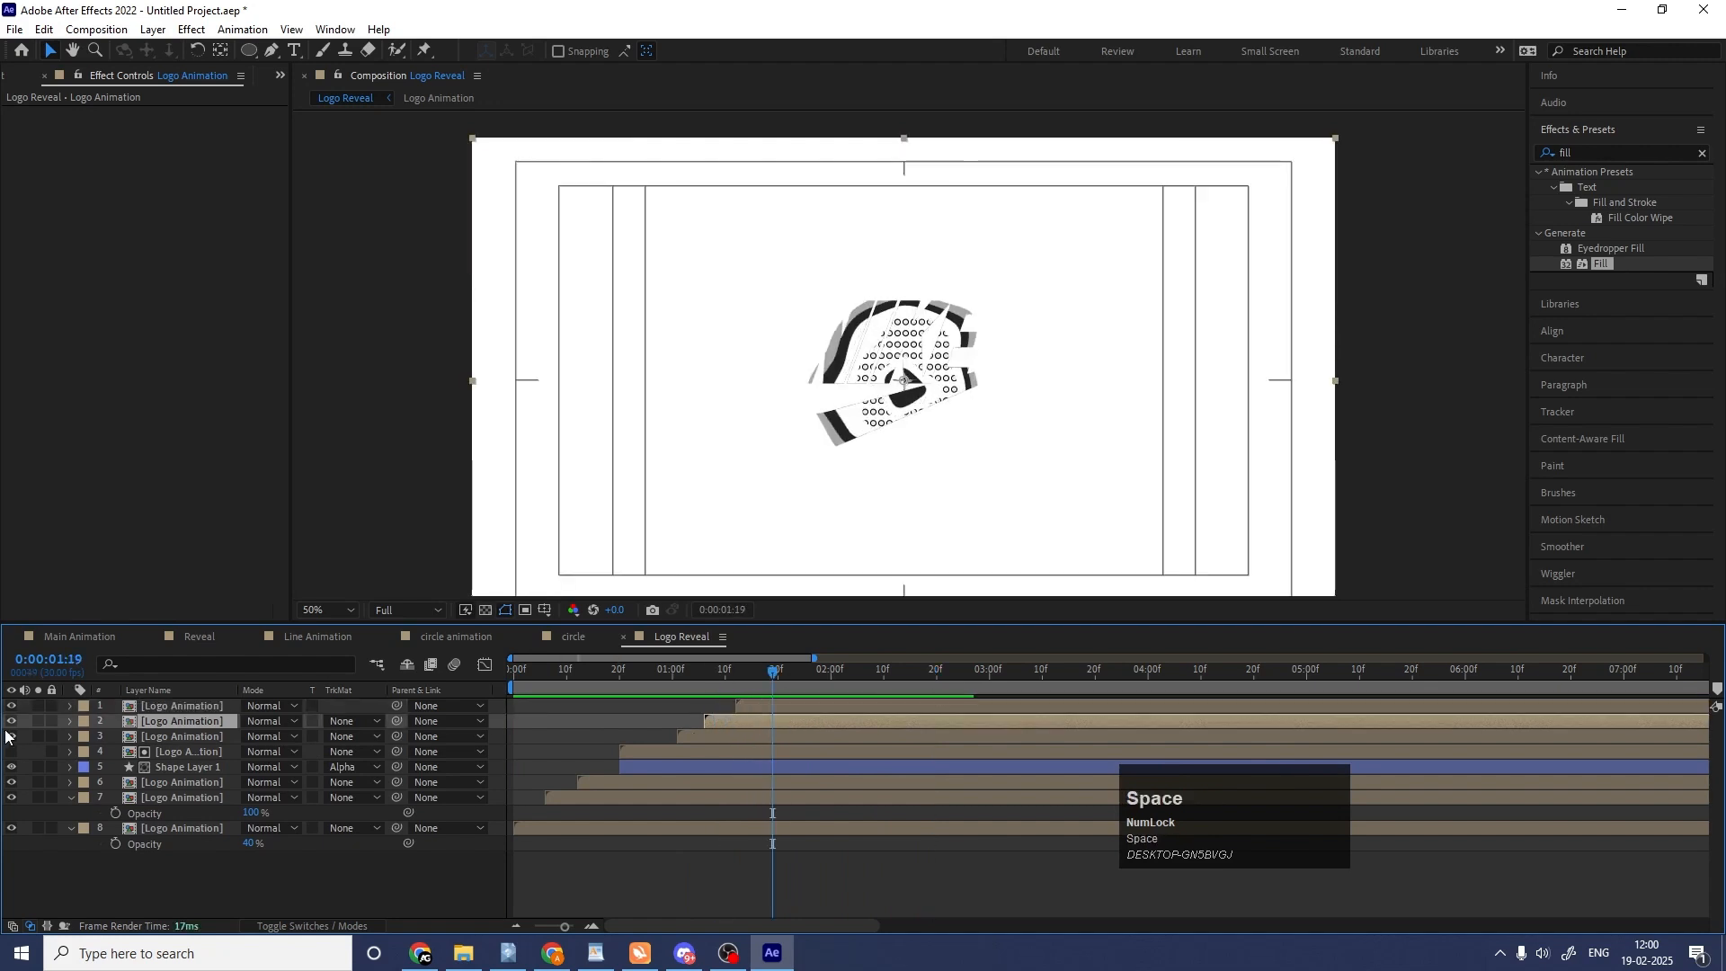
click(39, 722)
key(space)
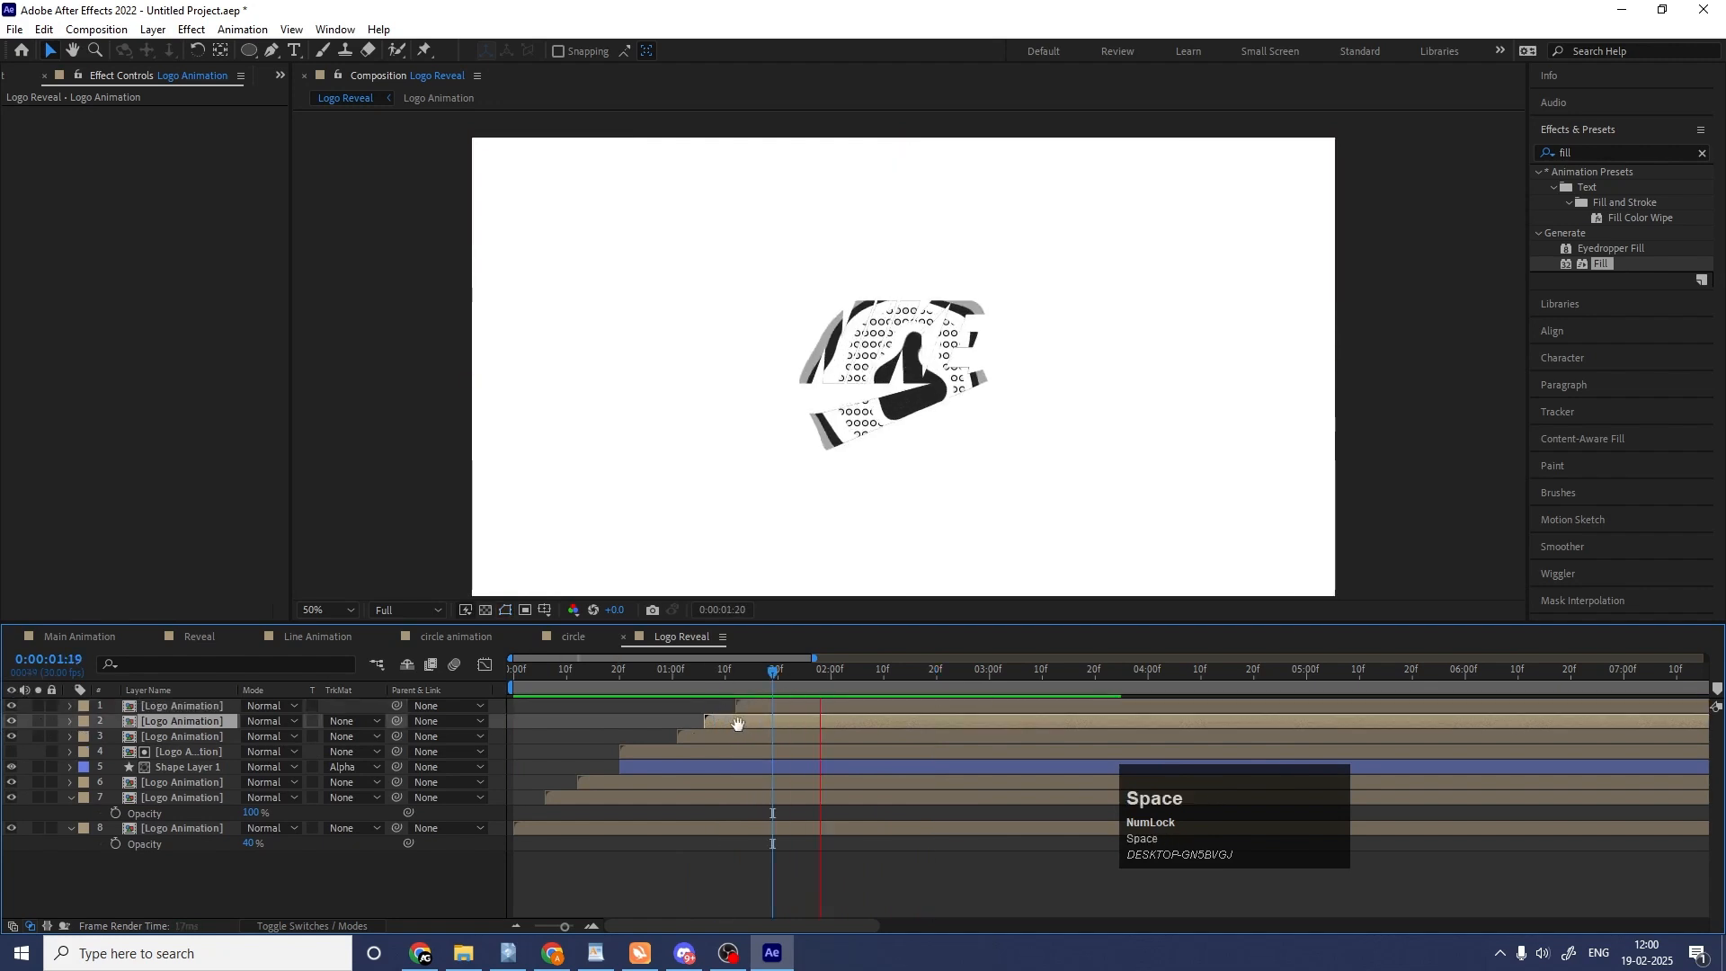
Add a Bevel and Emboss layer style to the second Logo Animation layer and preview it.
right_click(737, 721)
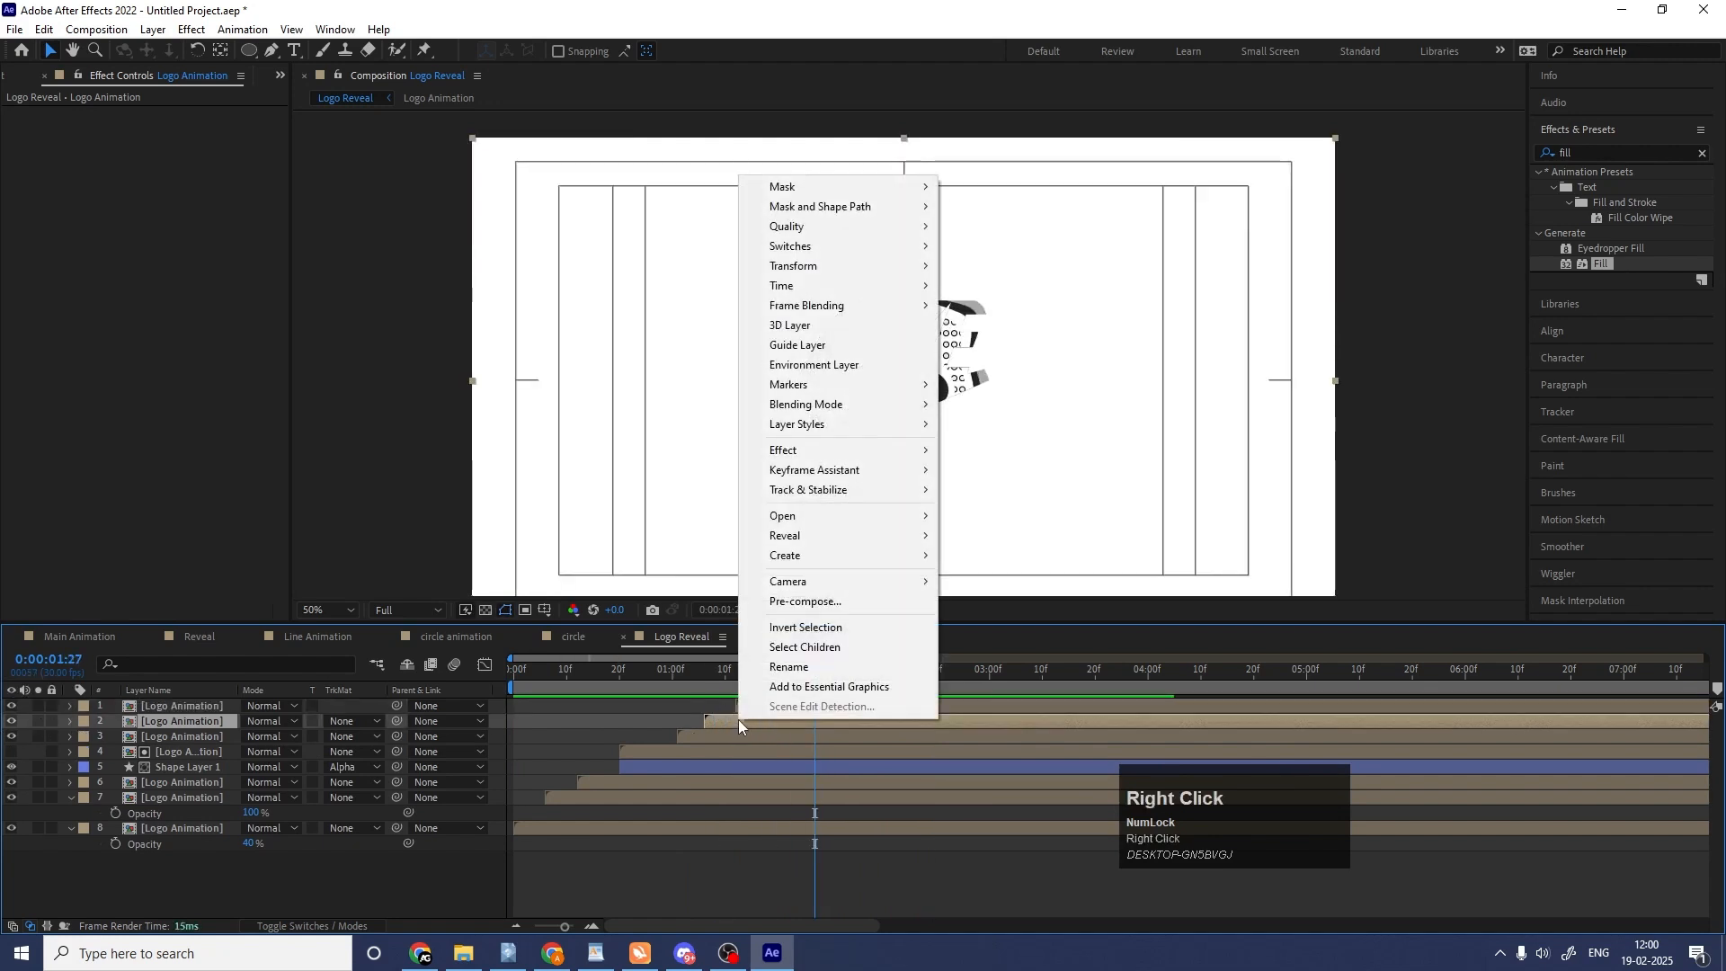
click(816, 426)
click(1003, 567)
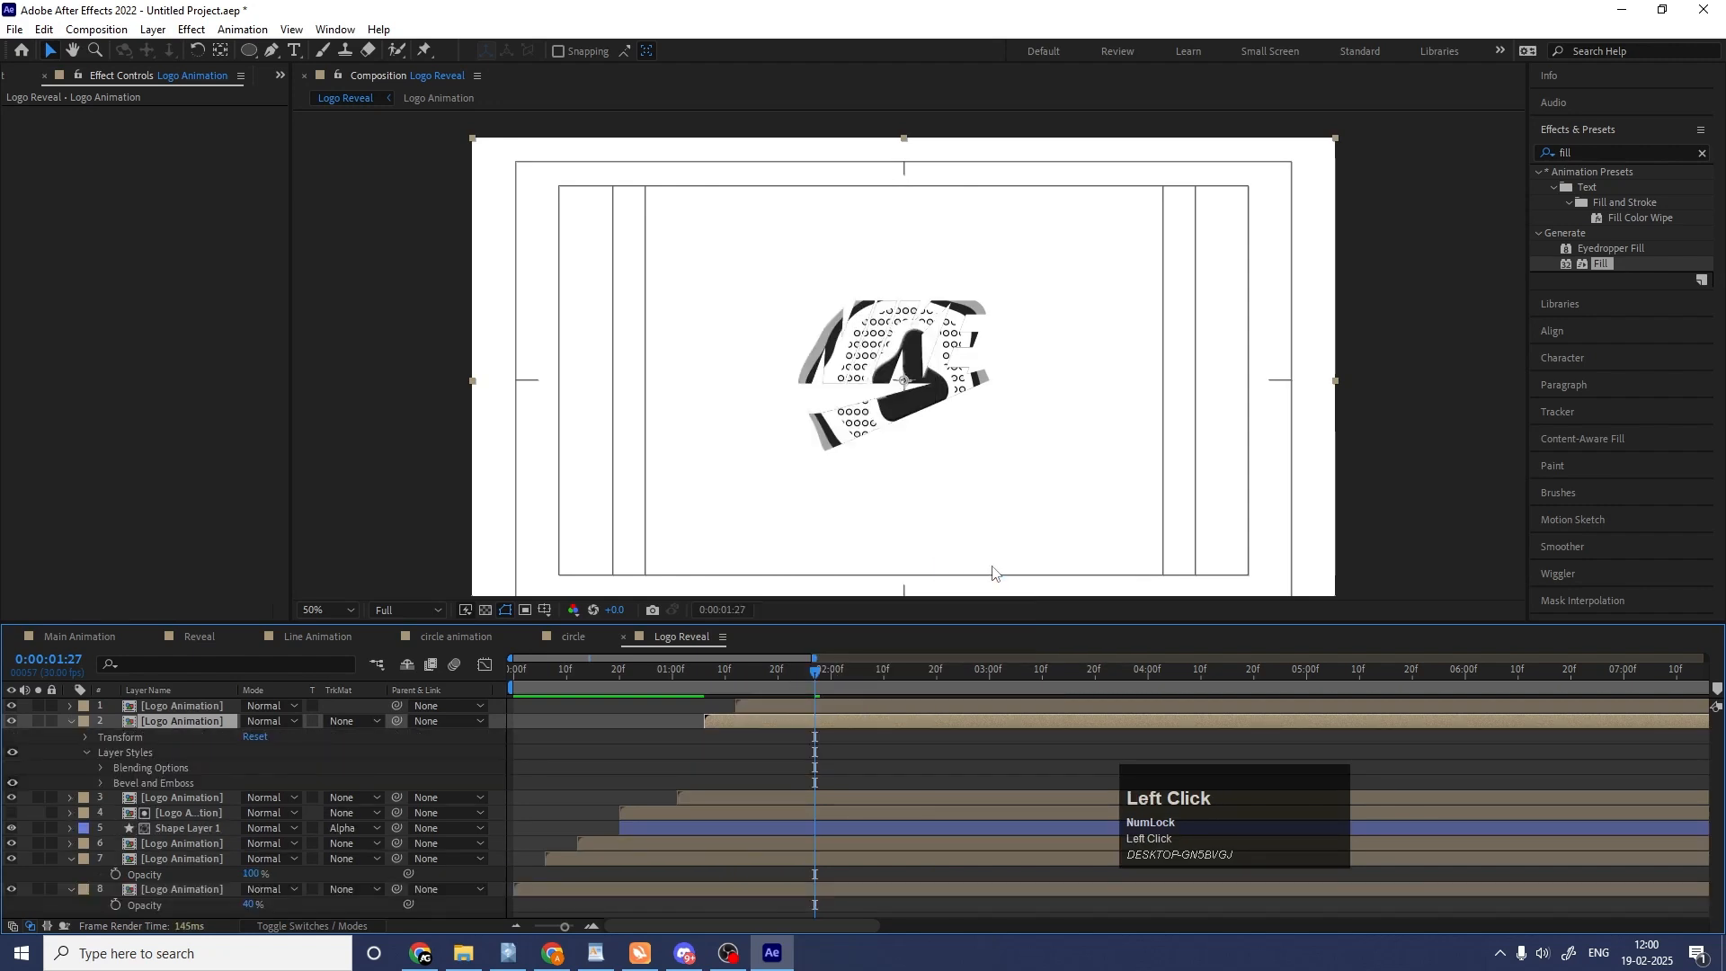
key(space)
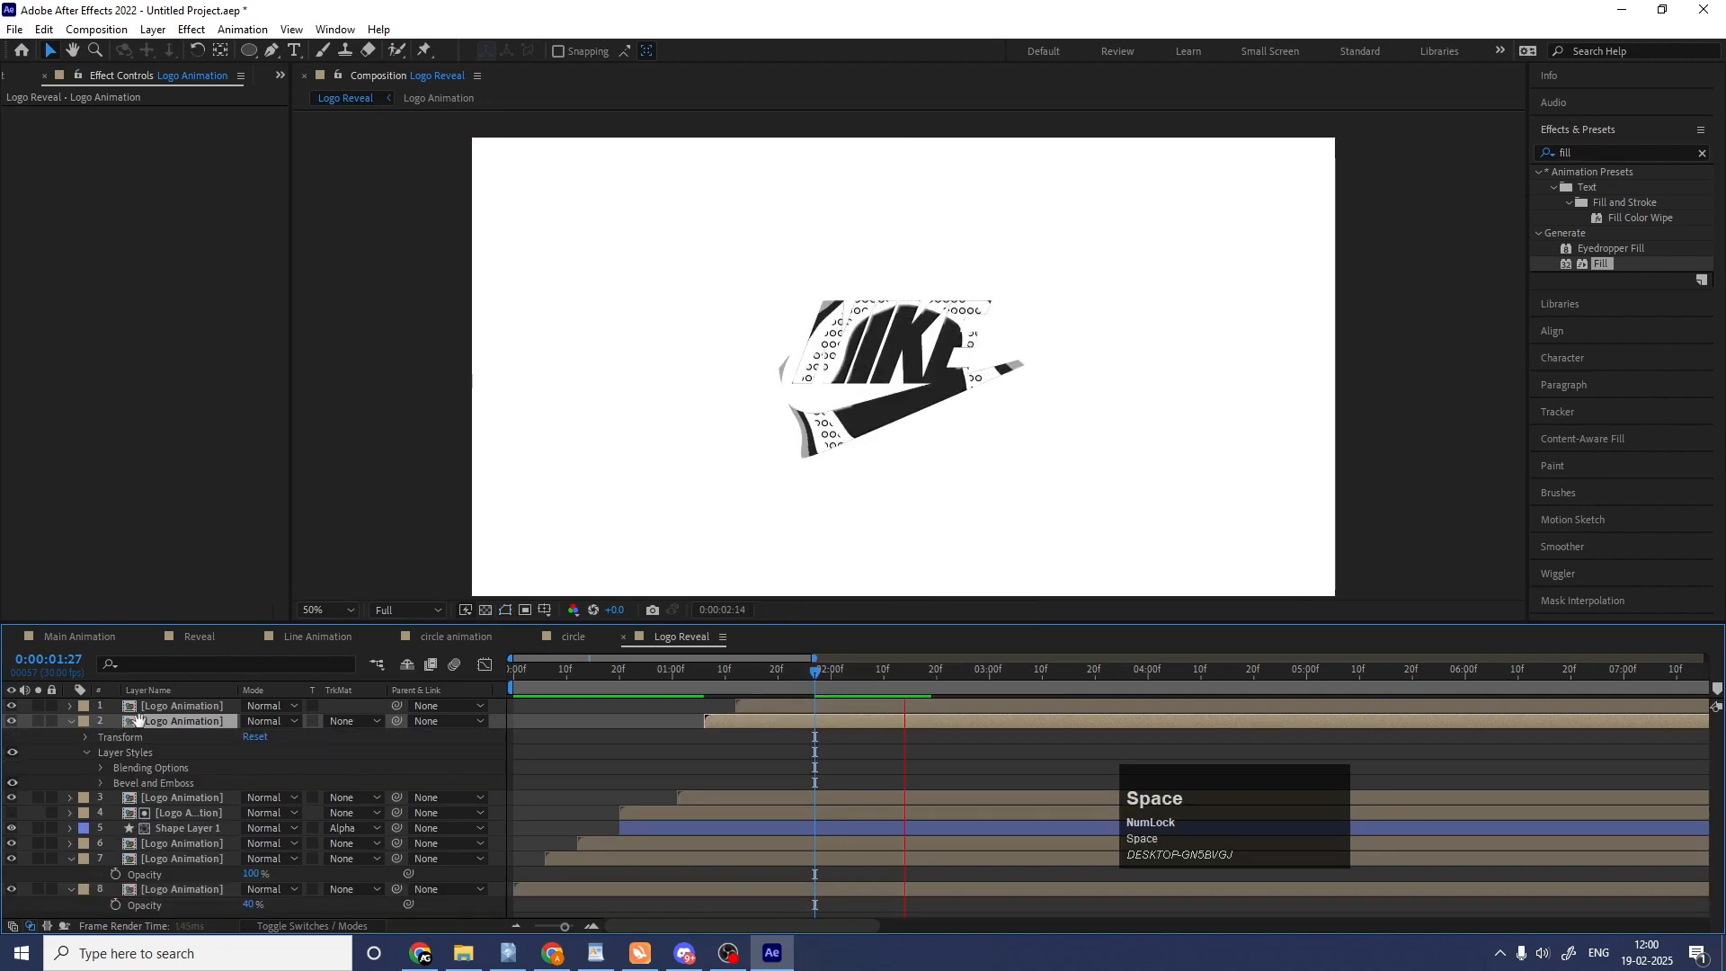
Set the Bevel and Emboss size to 89.0 and soften to 16.0, and preview from 0:00:01:05.
click(100, 780)
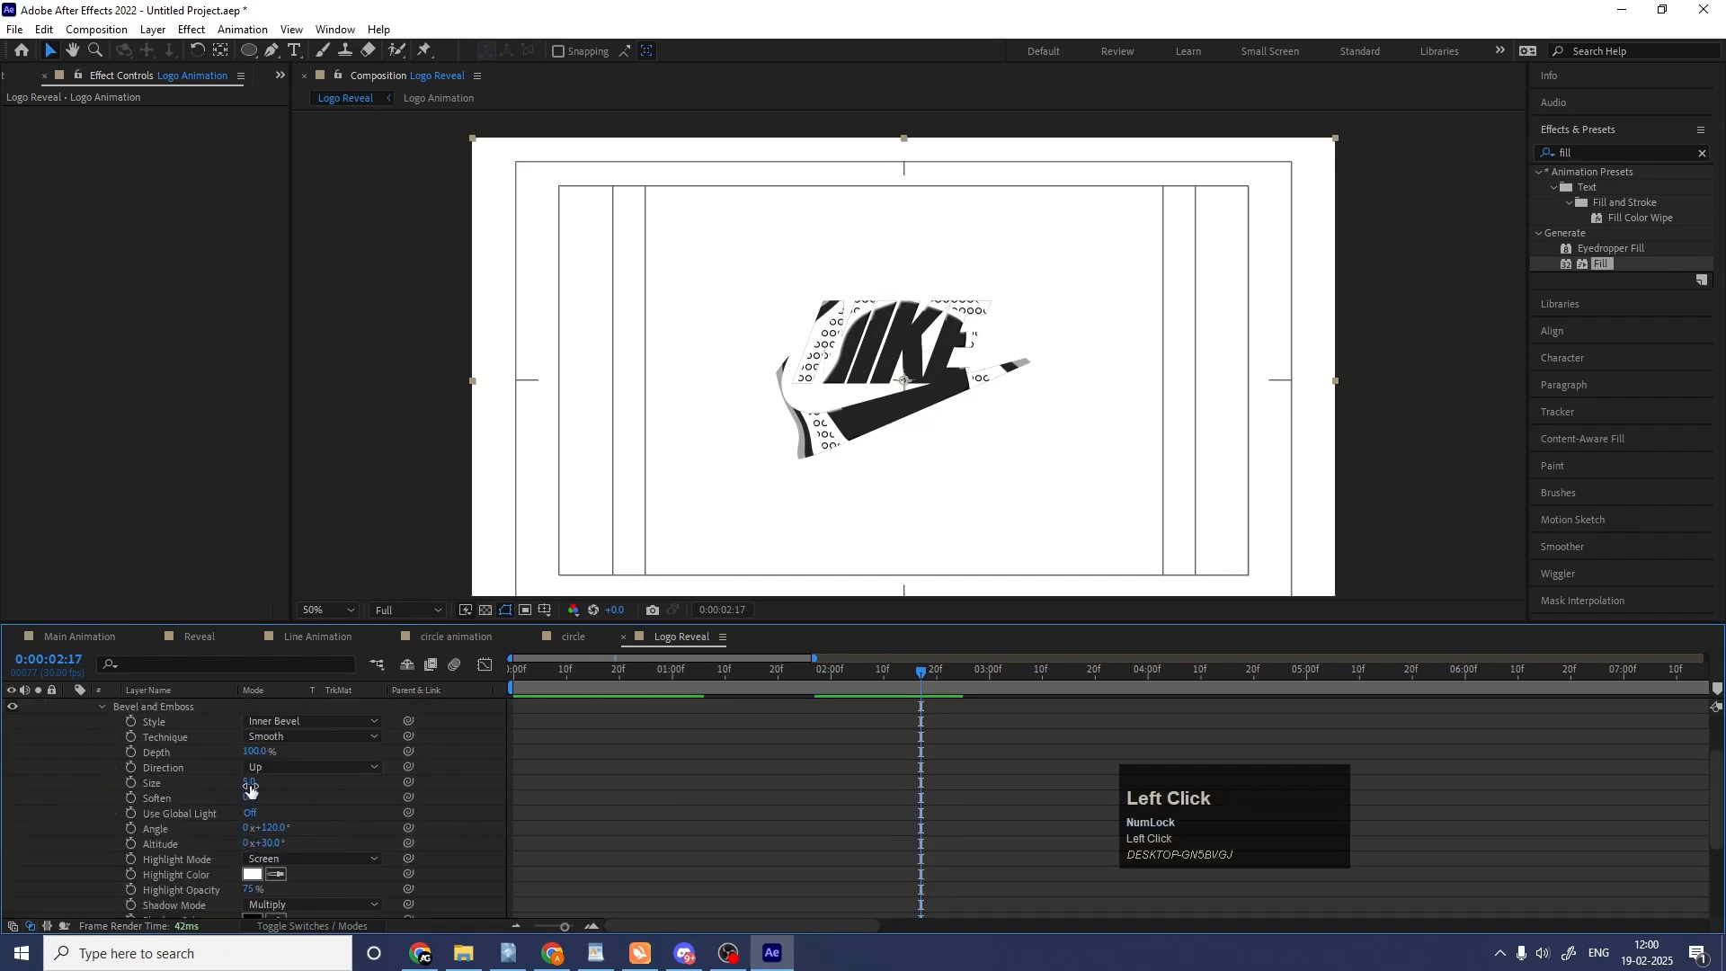
mouse_move(249, 803)
mouse_down()
mouse_move(327, 784)
mouse_move(325, 806)
mouse_move(266, 798)
mouse_up()
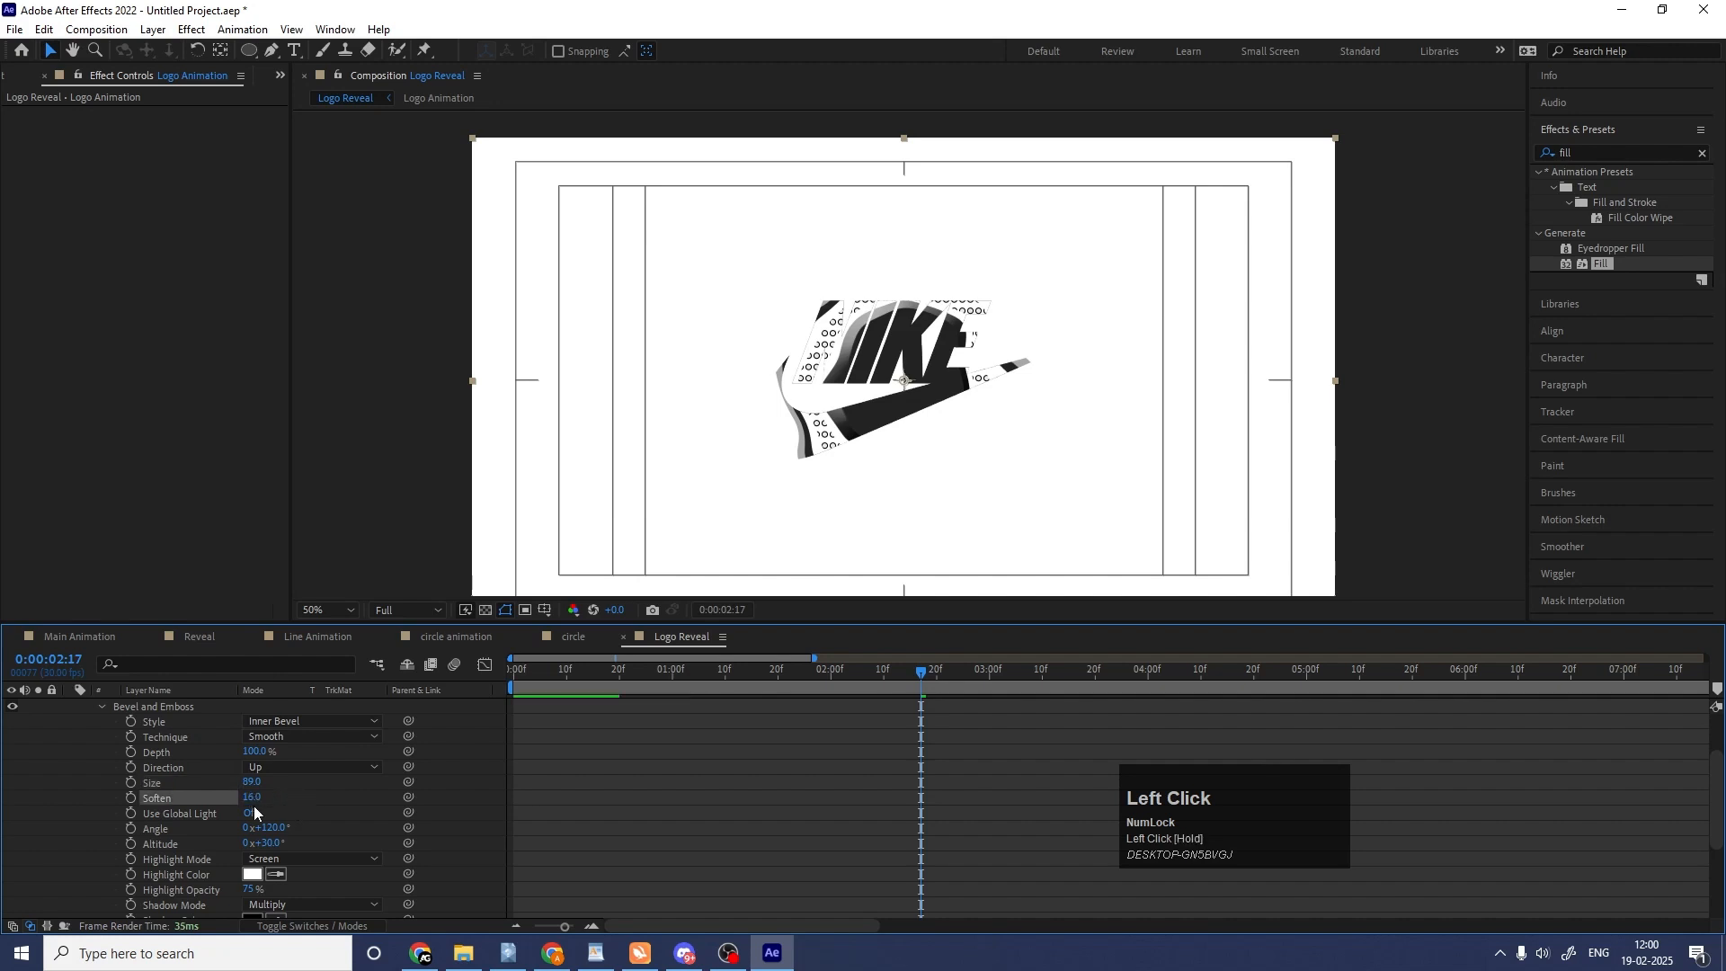
scroll(218, 813, down, 2)
scroll(770, 800, up, 3)
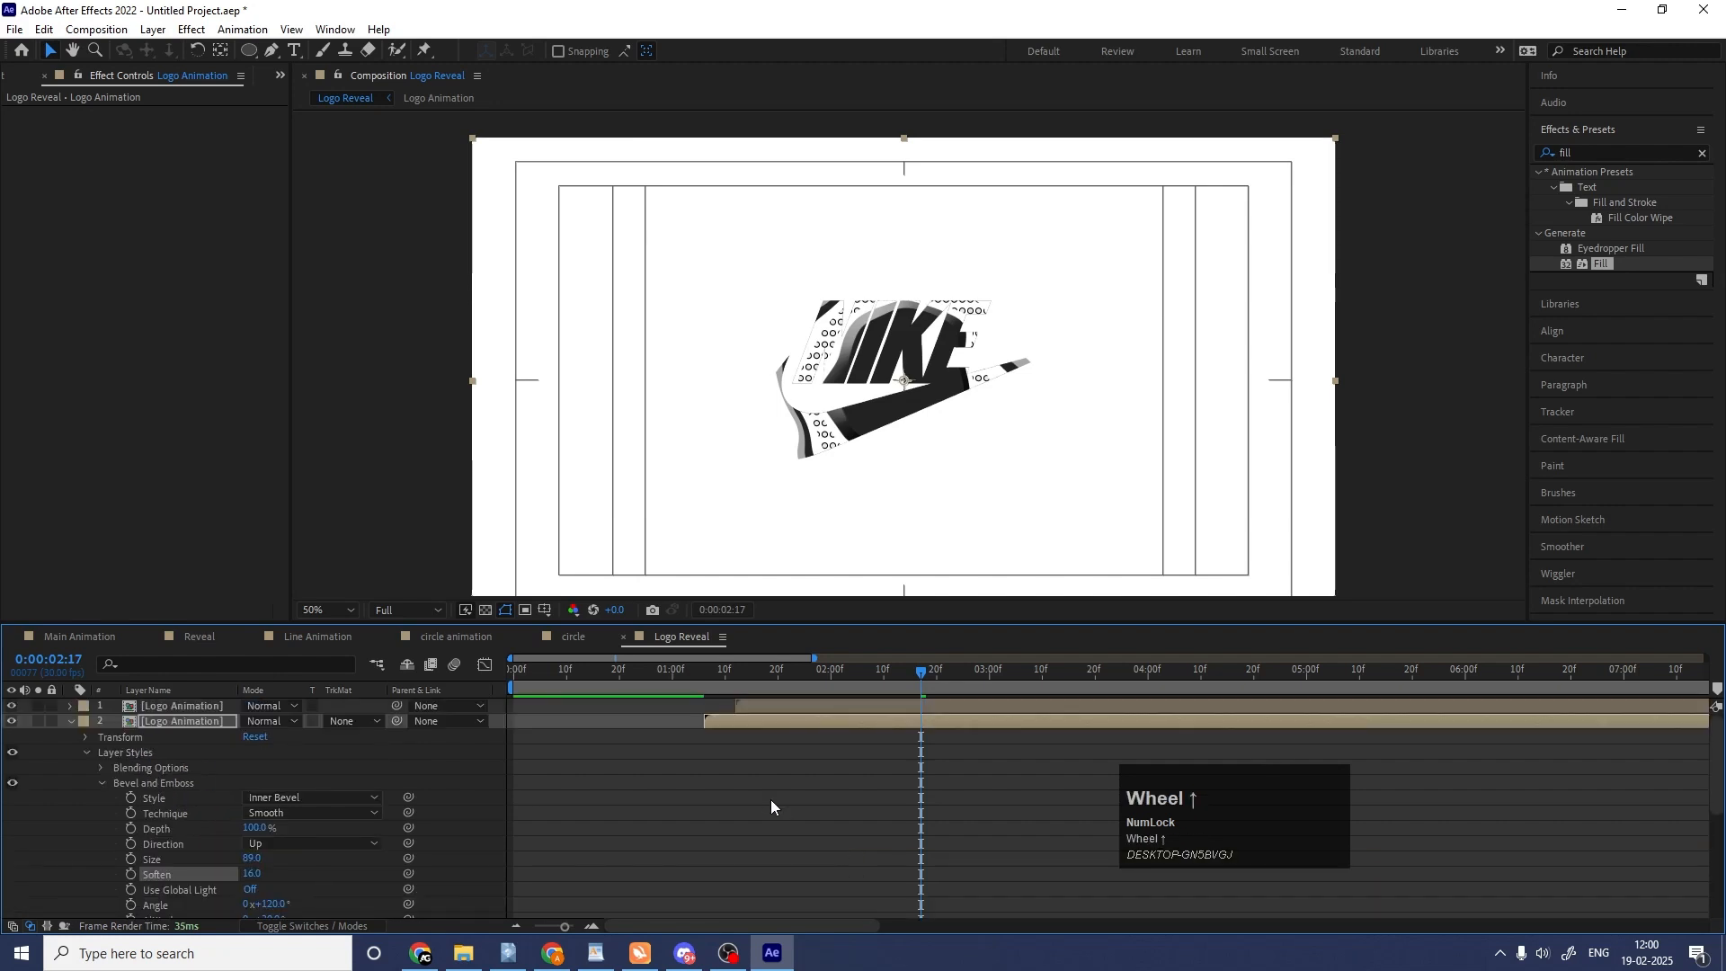
key(space)
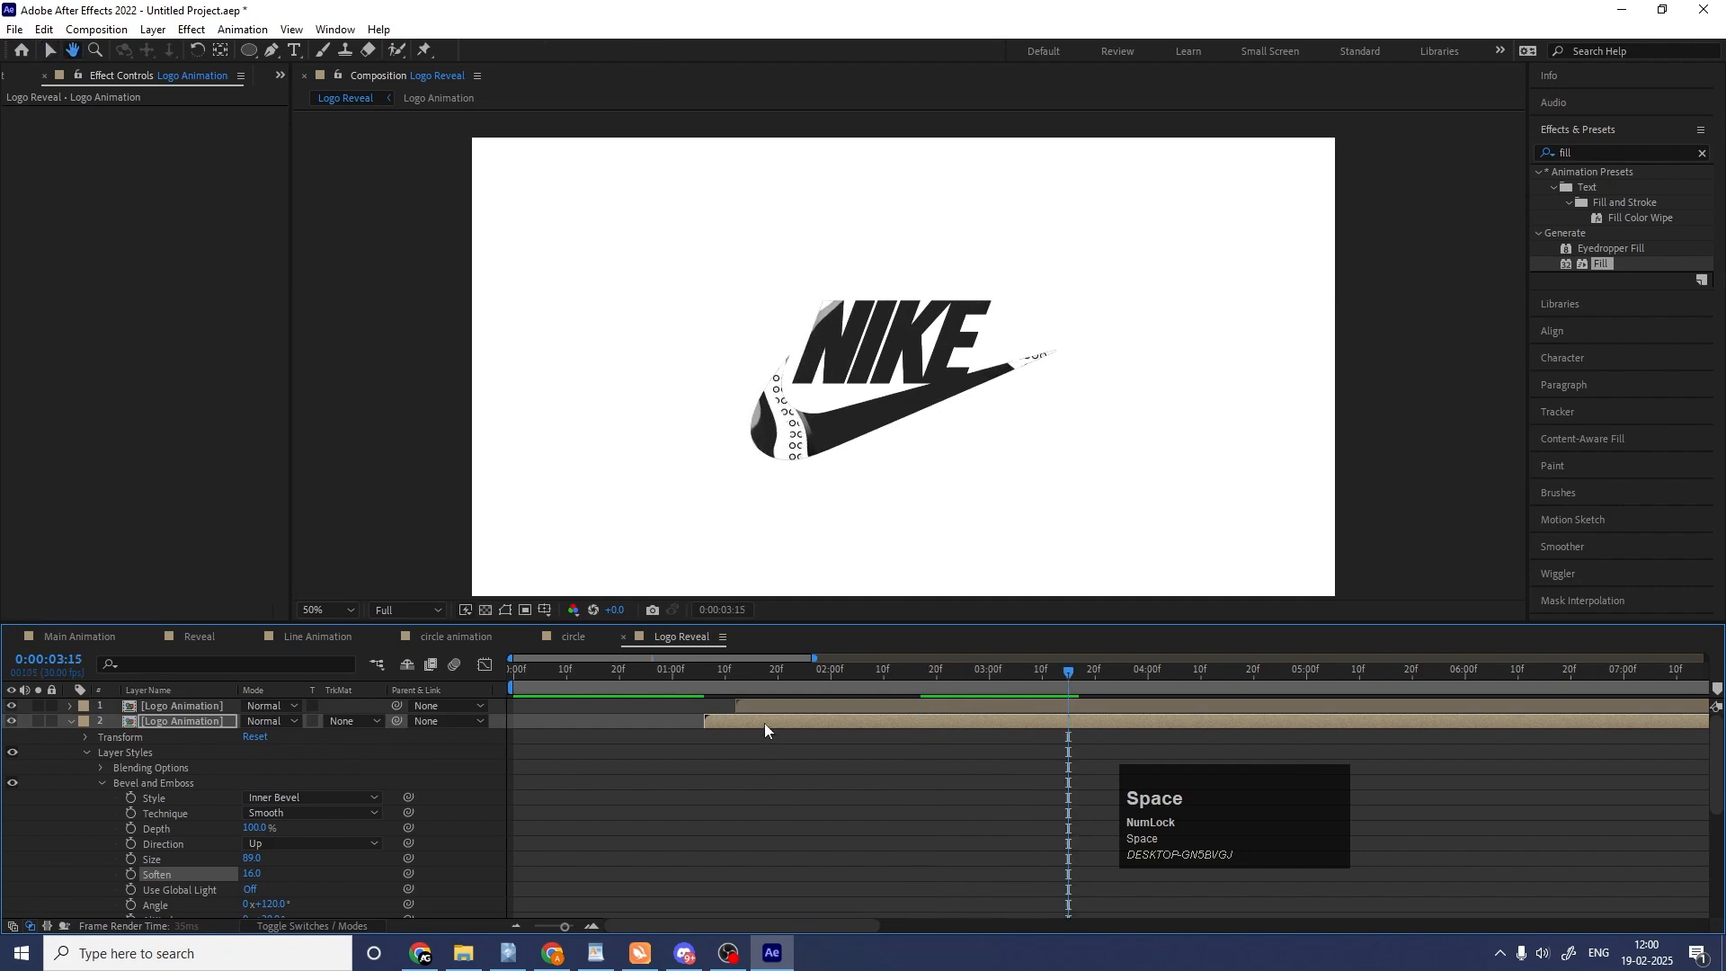
drag(707, 670, 699, 674)
key(space)
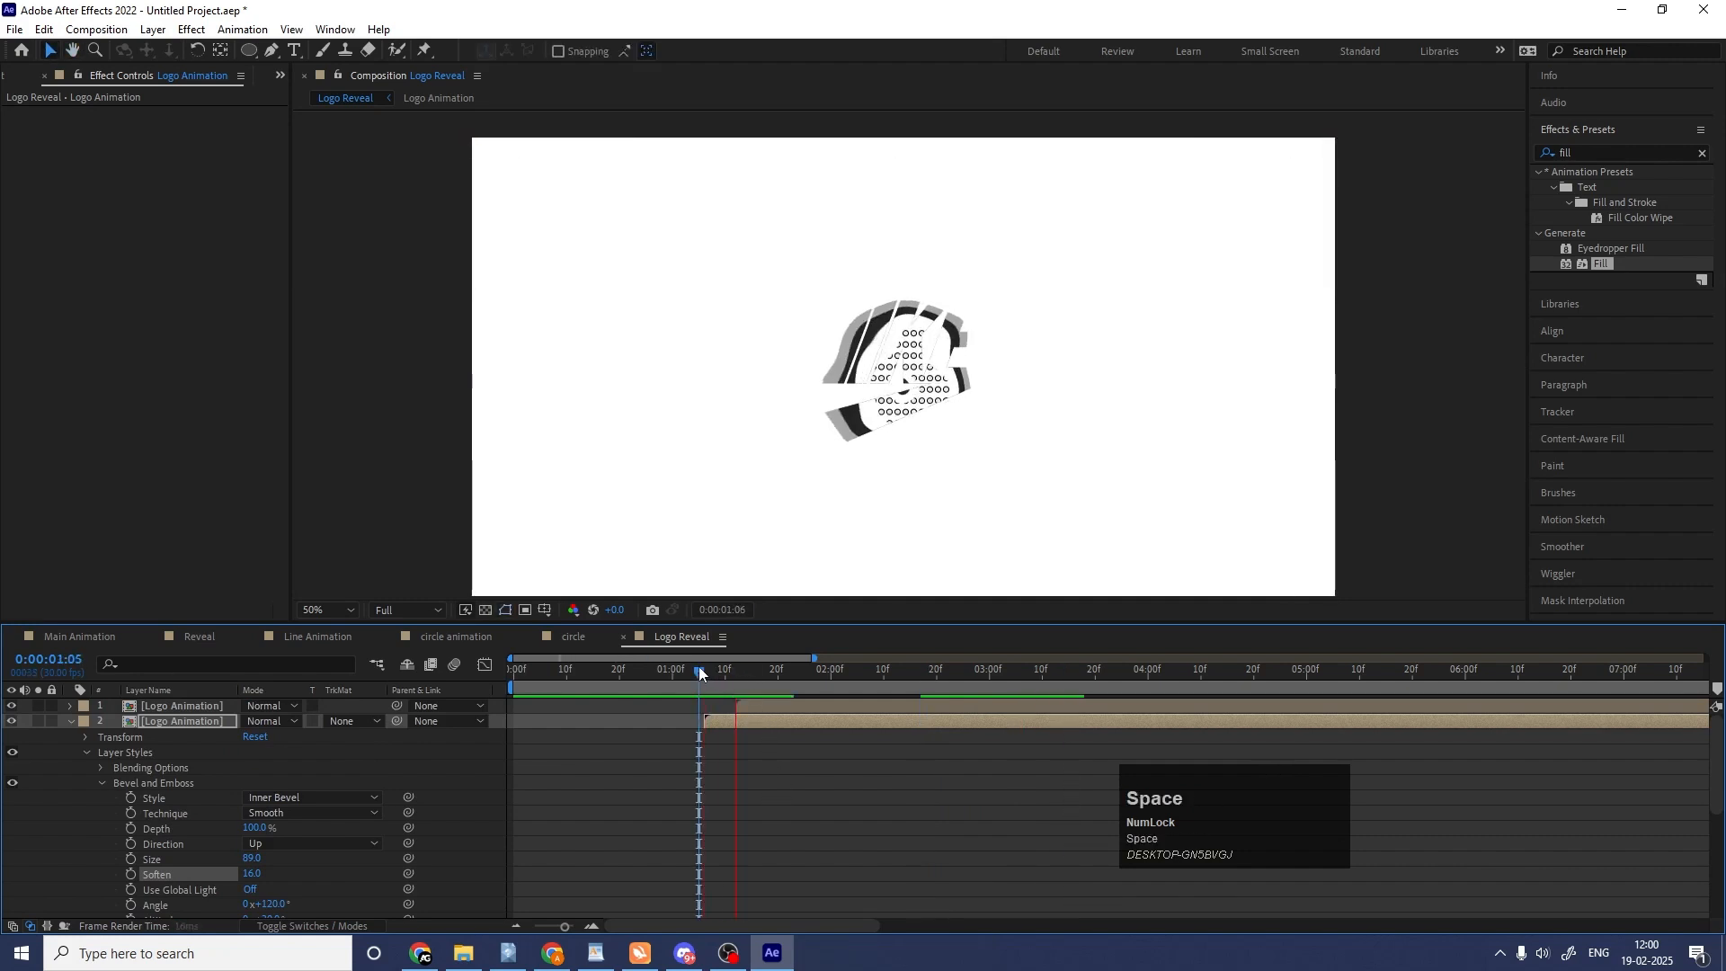
key(space)
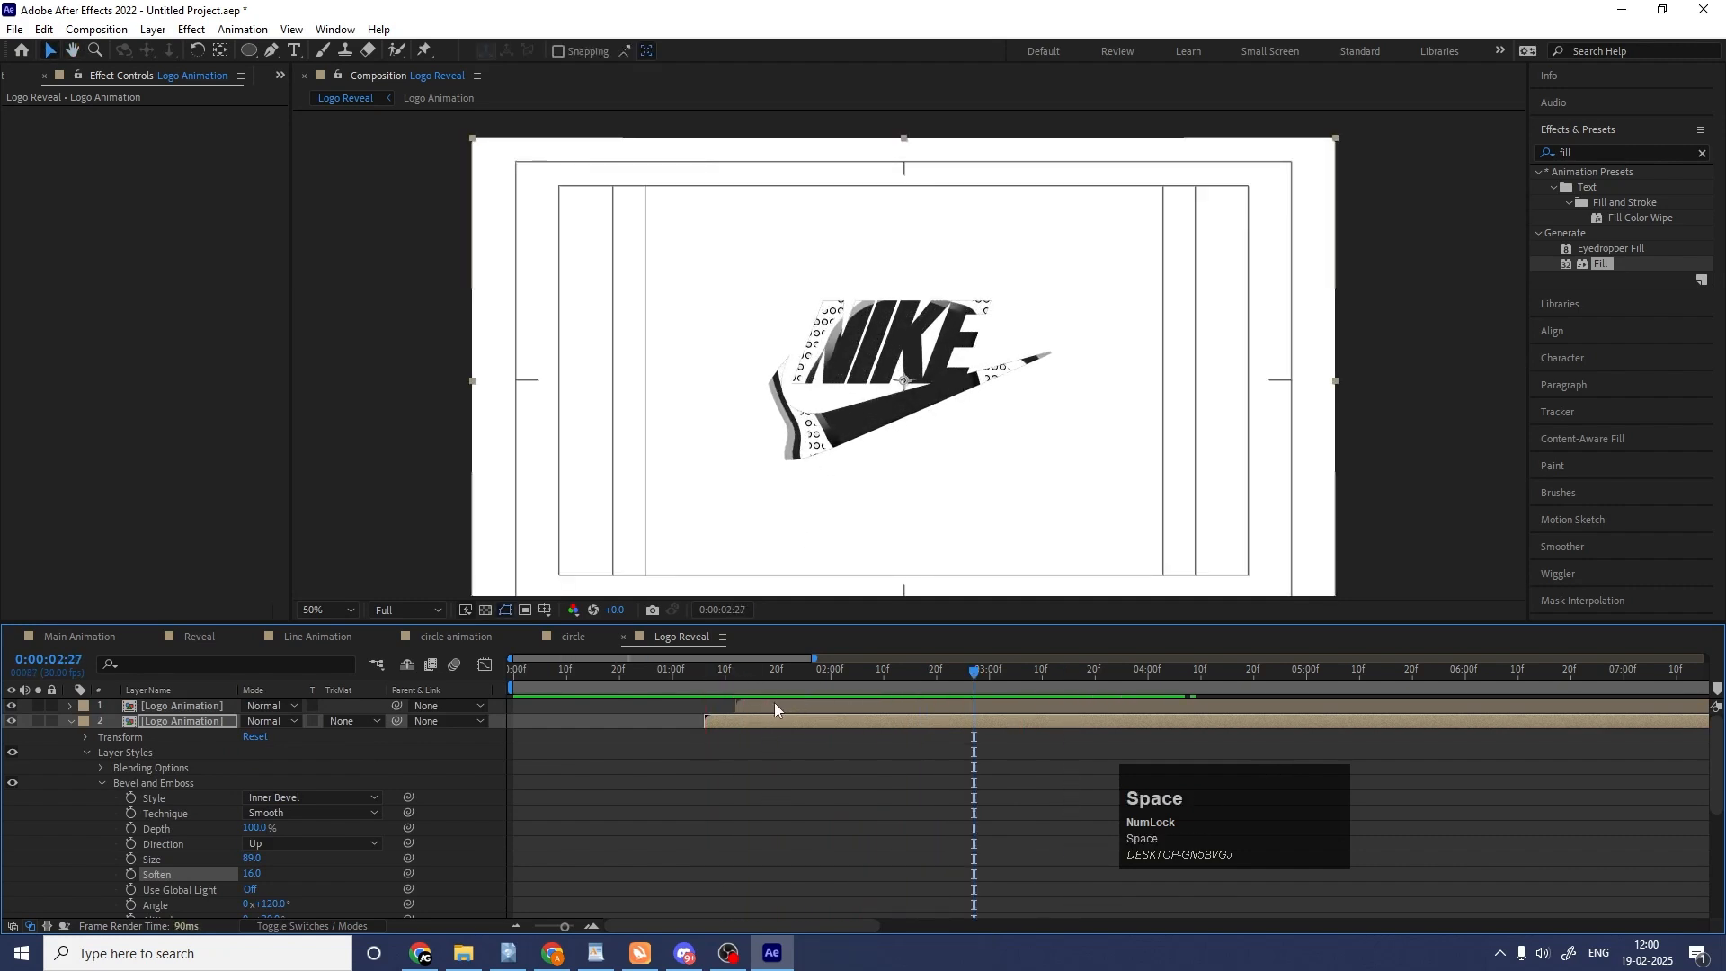
Delay the topmost Logo Animation layer to start at about 0:00:01:20 and play the whole reveal from the start.
drag(774, 706, 817, 702)
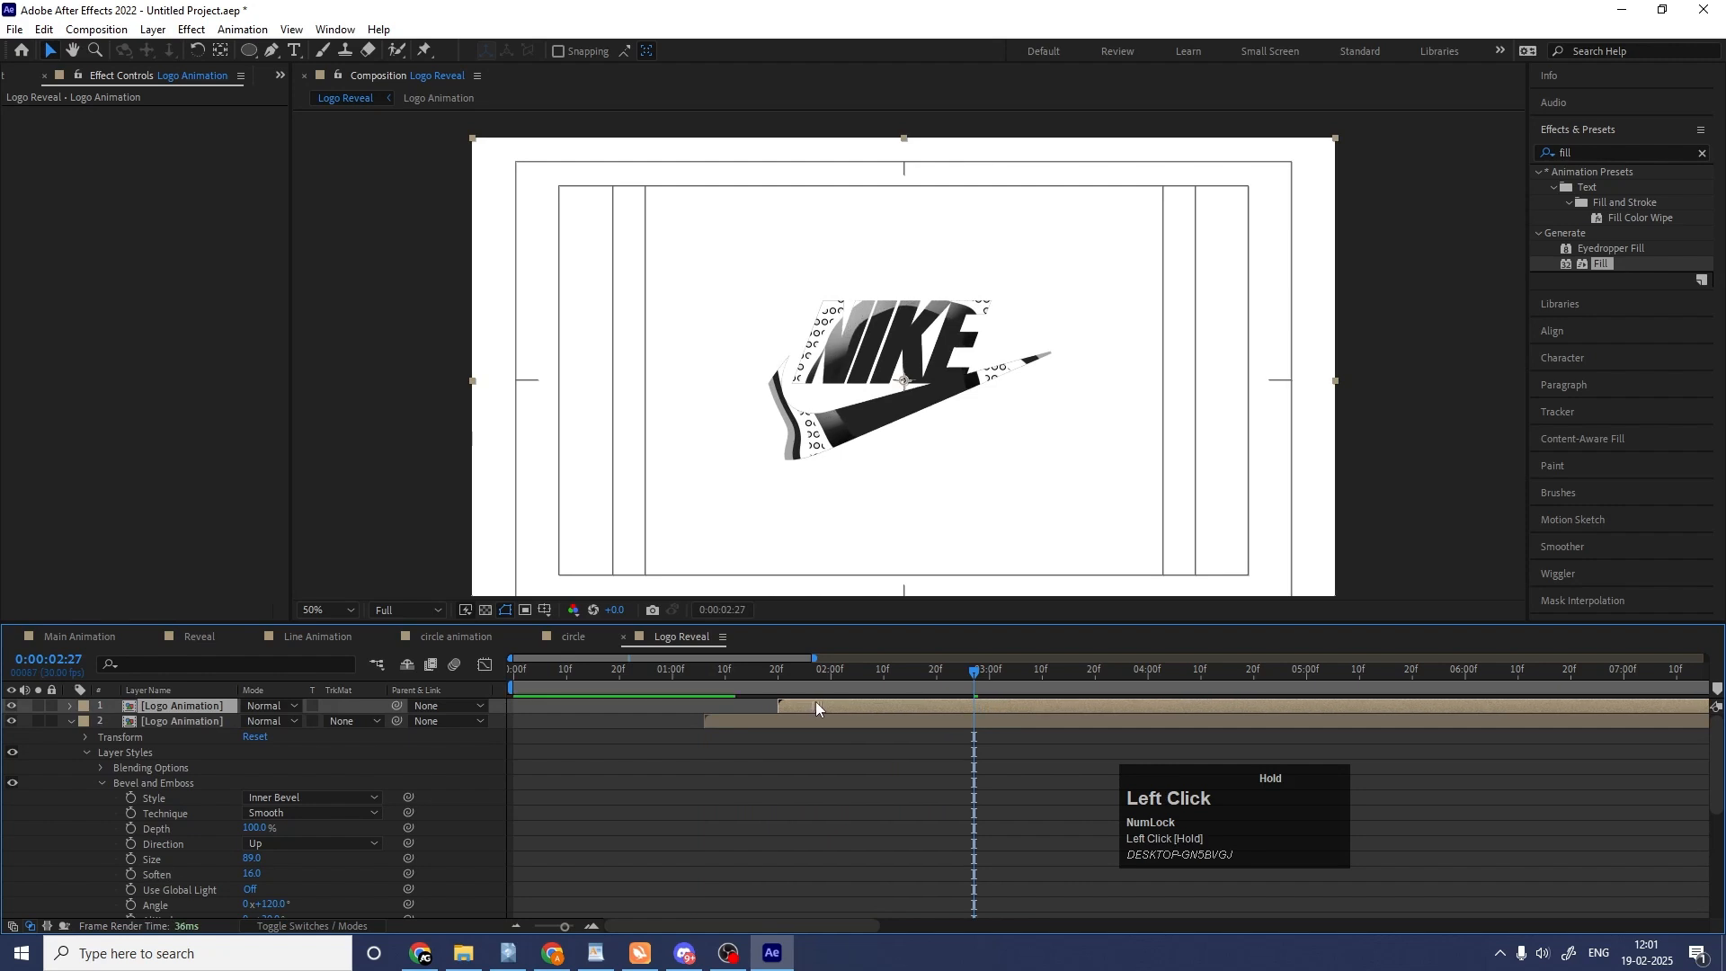
key(space)
click(780, 786)
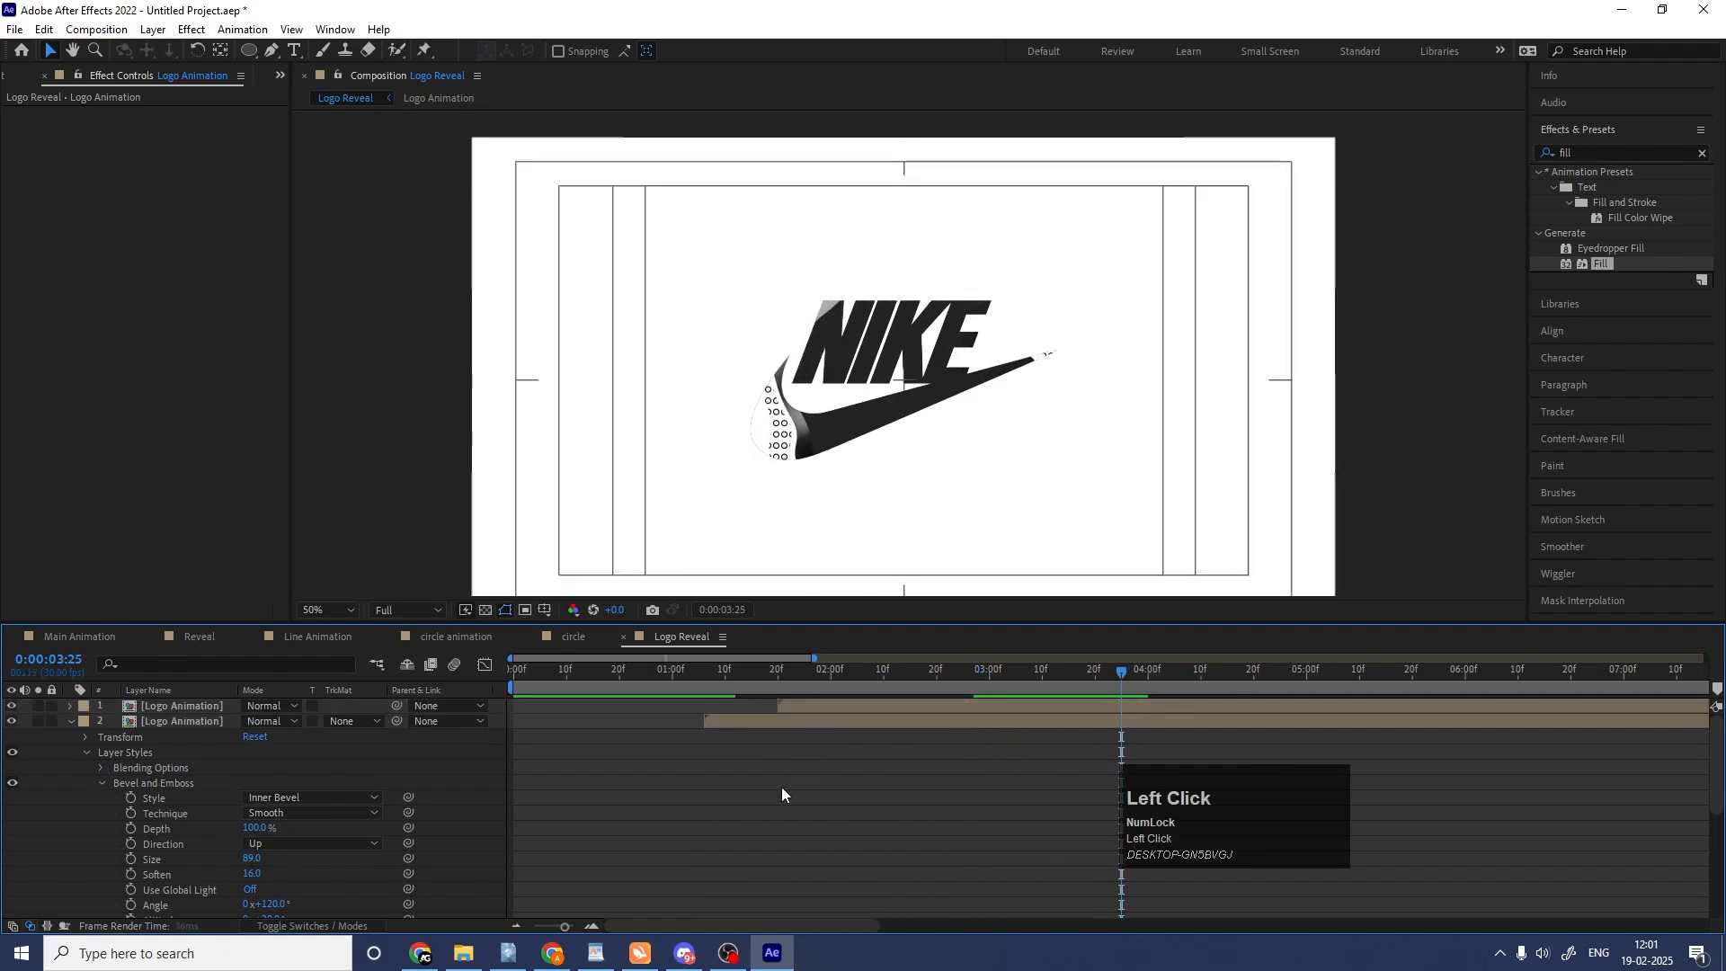
key(u)
drag(711, 676, 474, 678)
key(space)
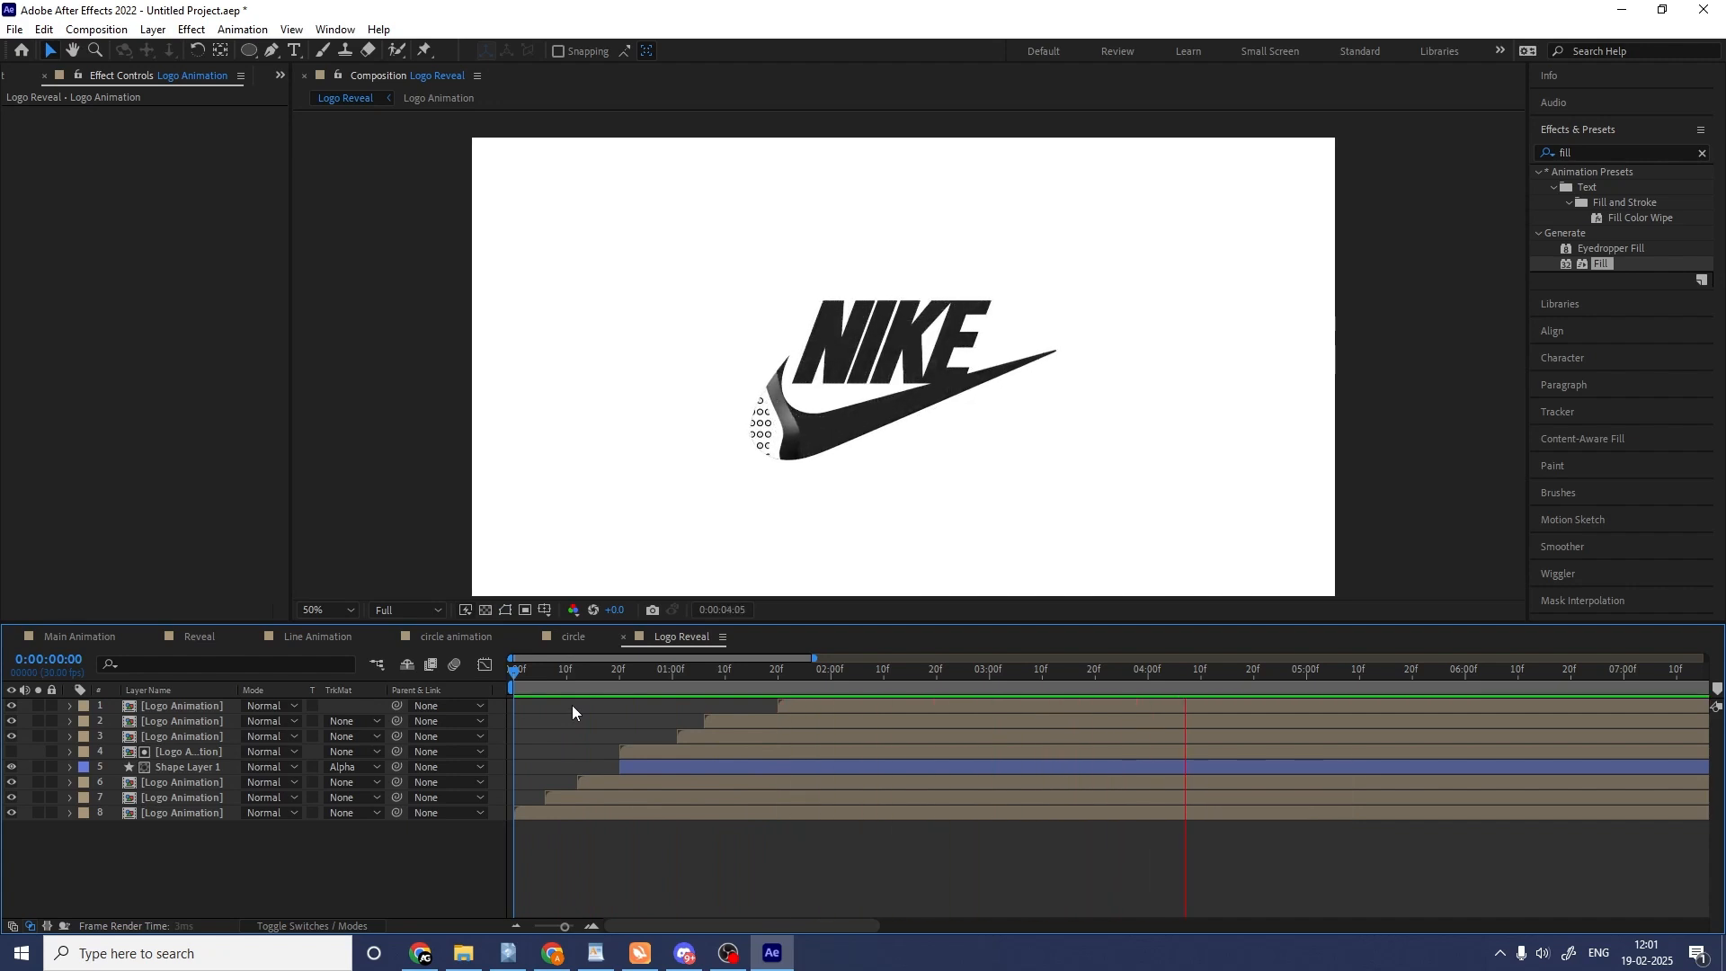
key(space)
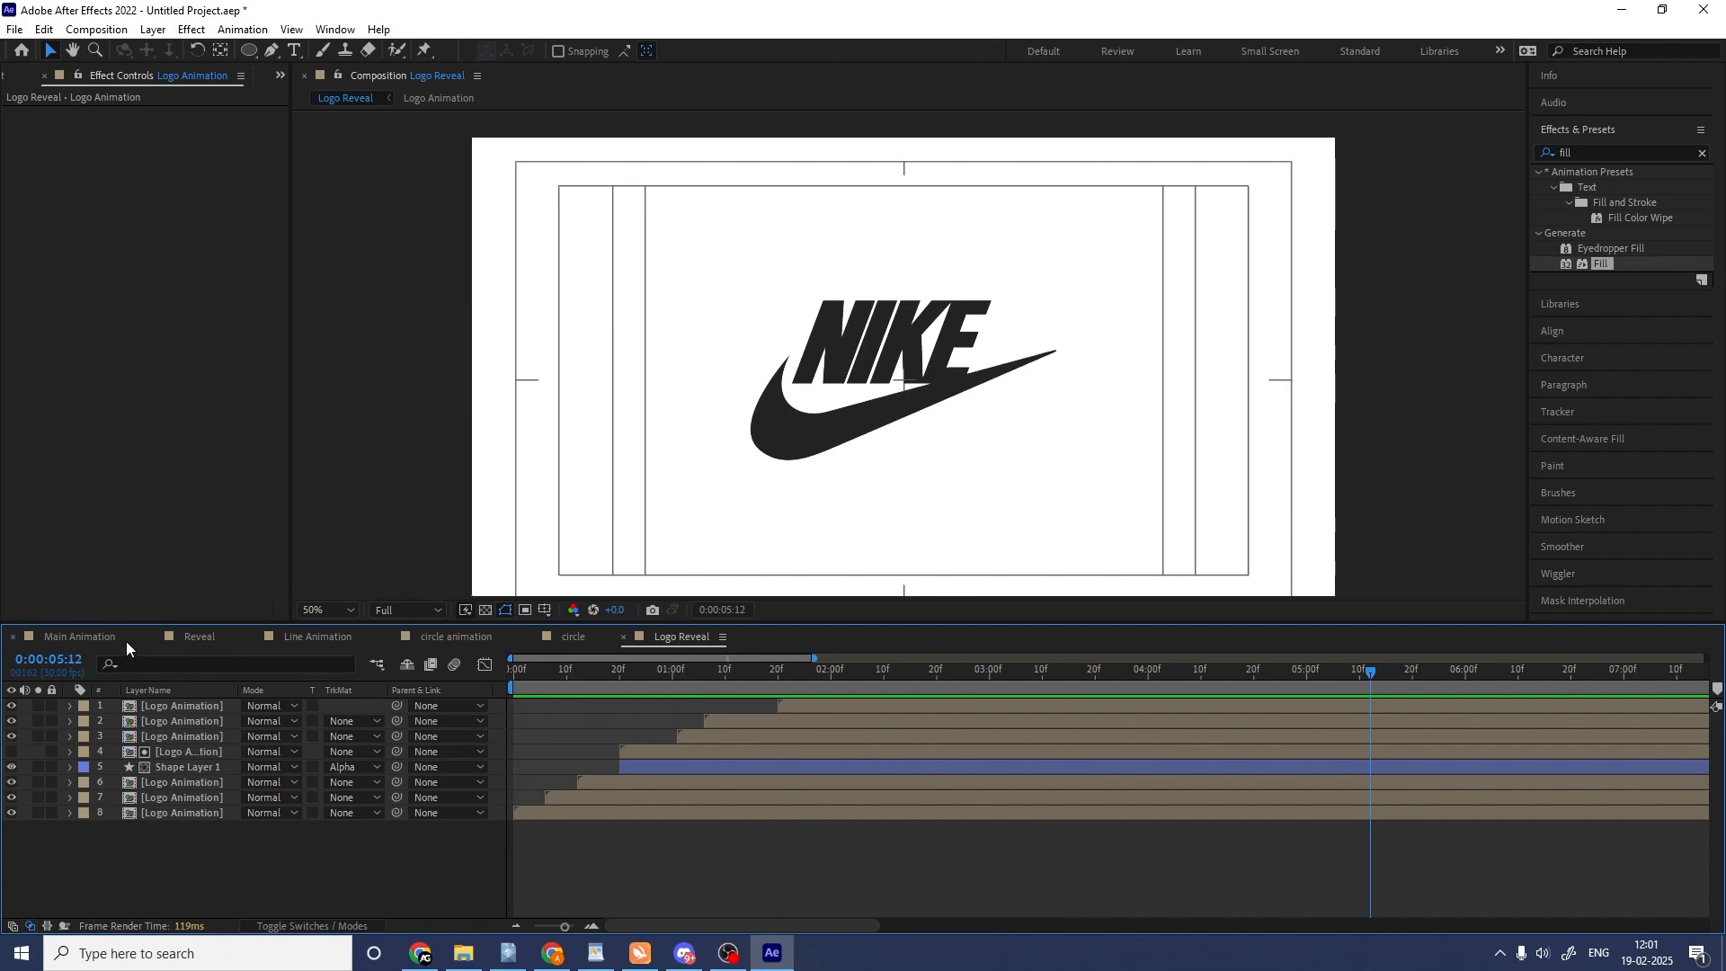
Add the Reveal composition as a layer in Main Animation and preview it.
click(80, 637)
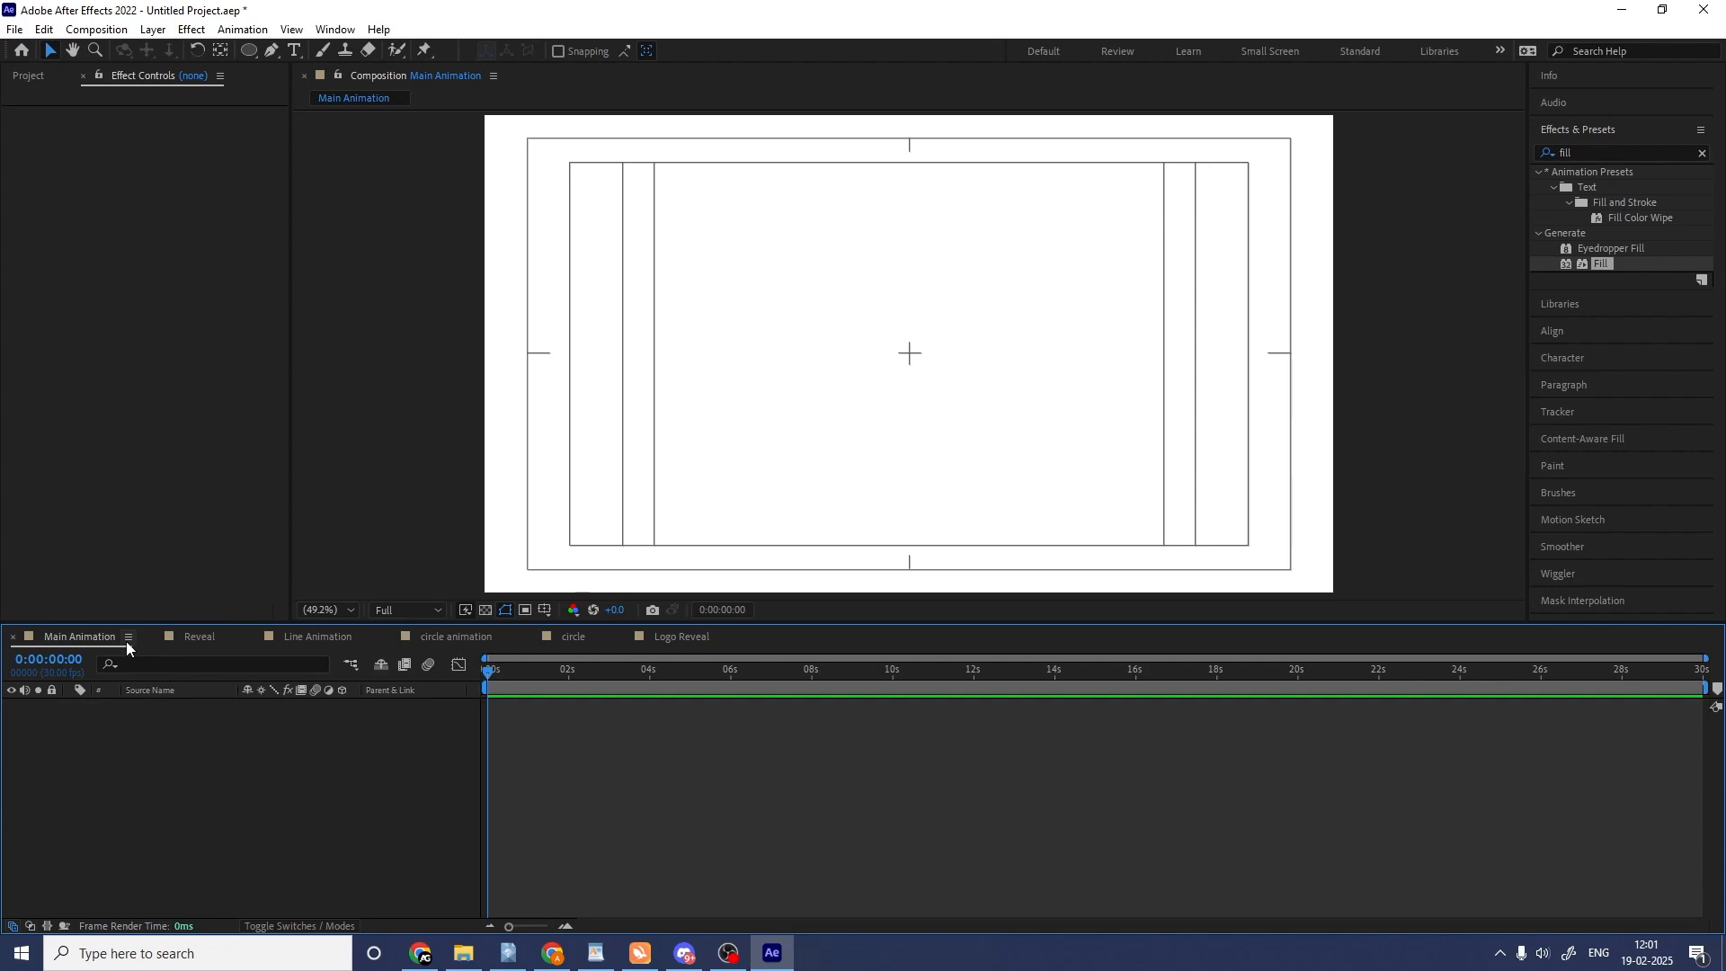
key(ctrl+0)
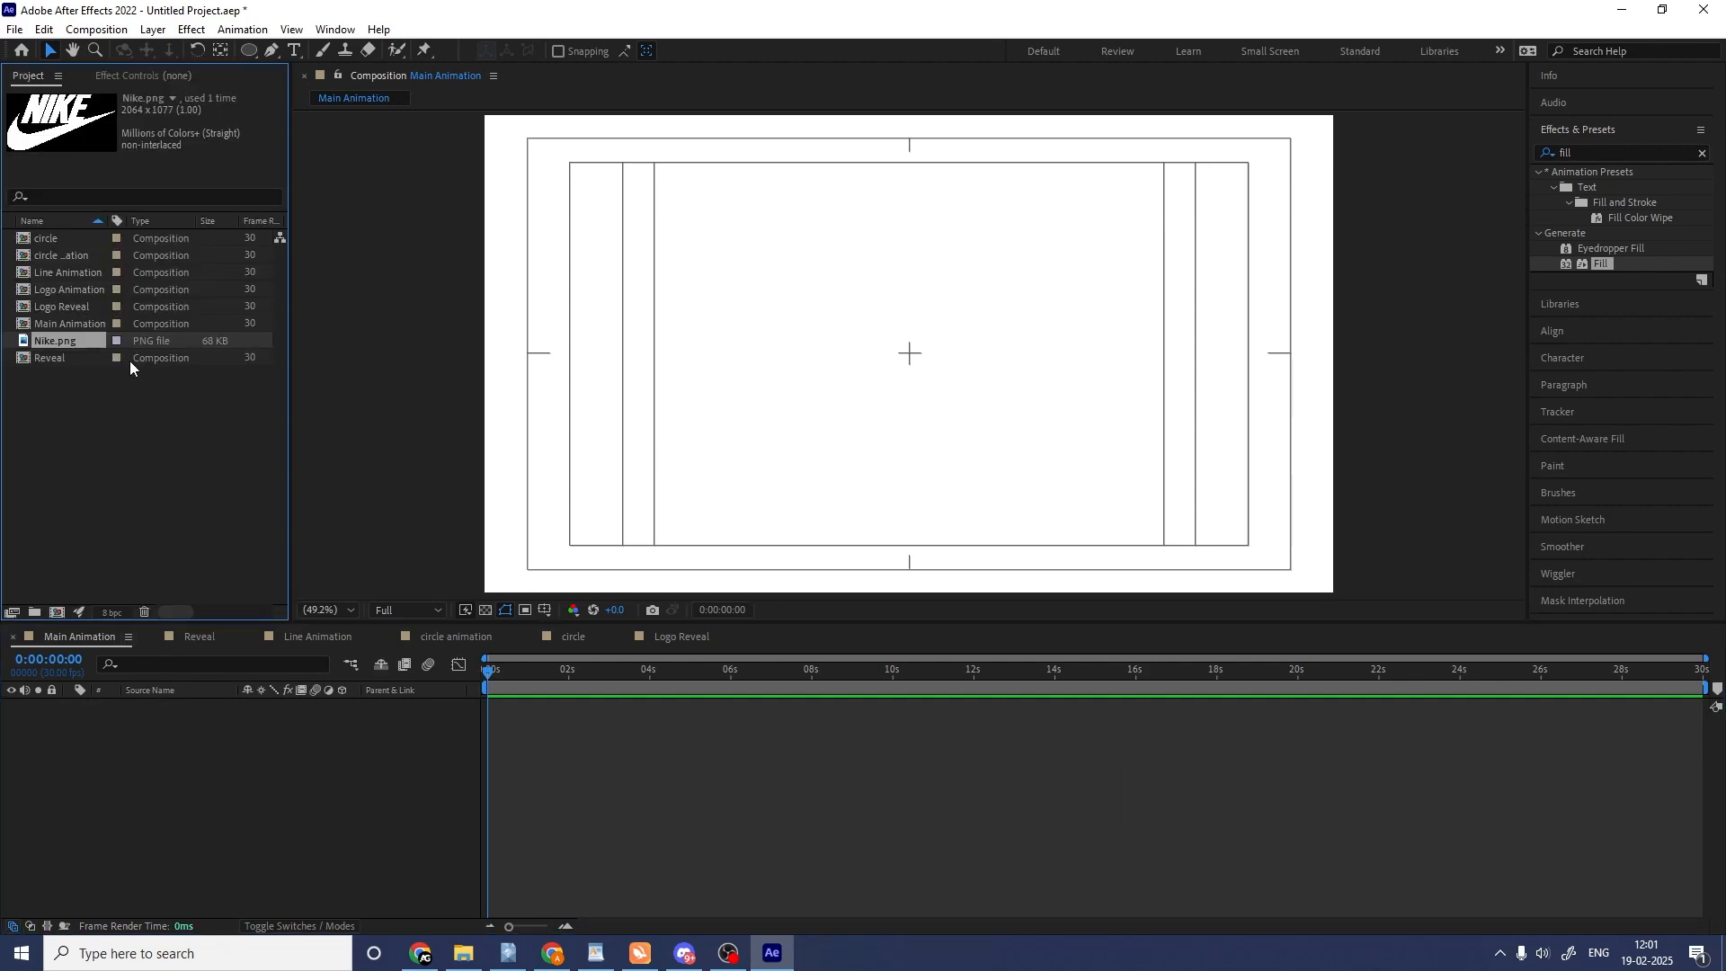
click(198, 637)
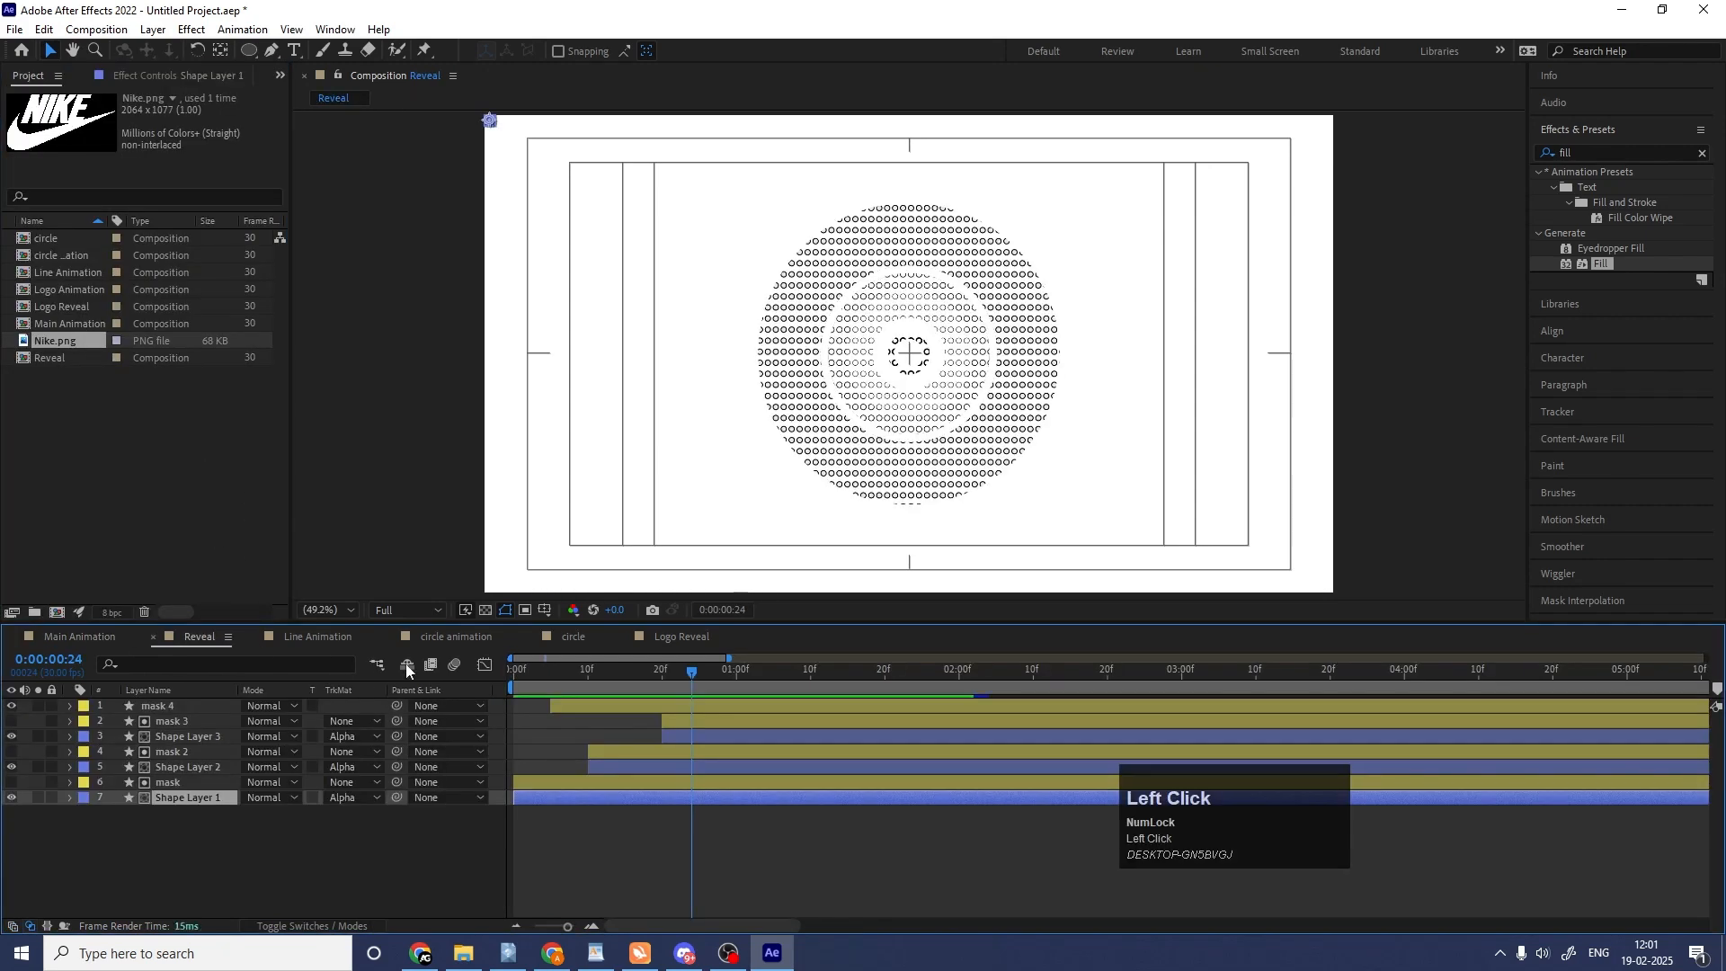
click(83, 637)
click(56, 354)
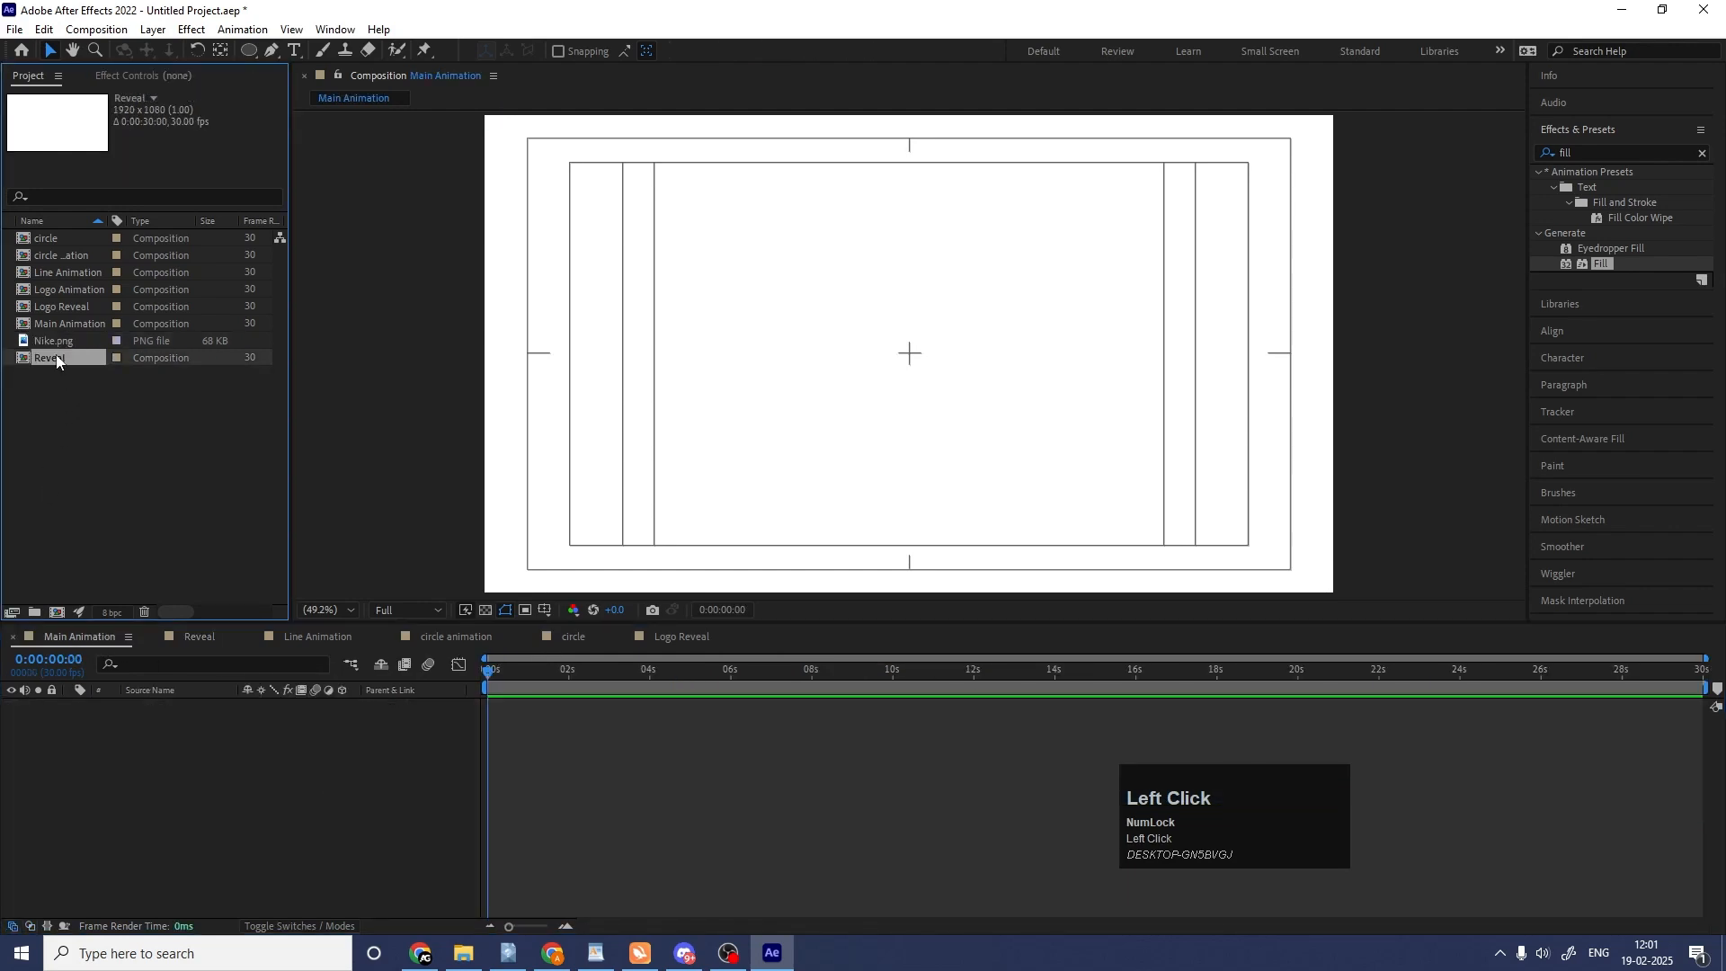
drag(56, 354, 99, 786)
key(space)
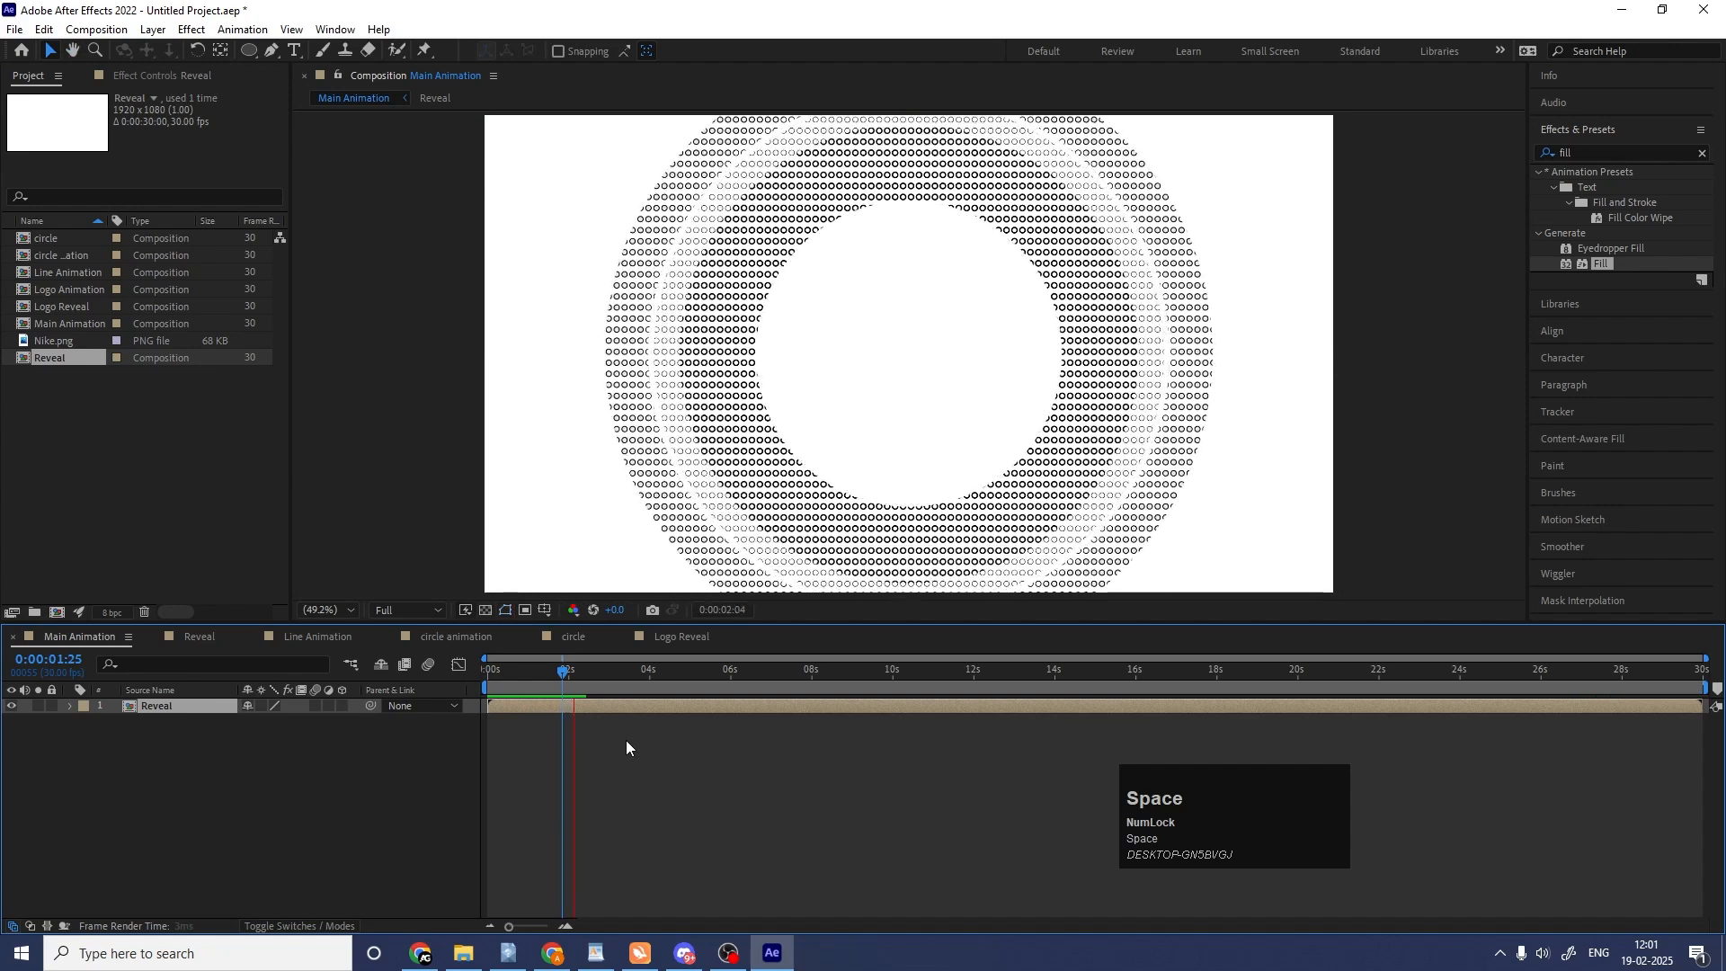
Turn on Collapse Transformations for the Reveal layer and set its scale to 75%.
click(263, 705)
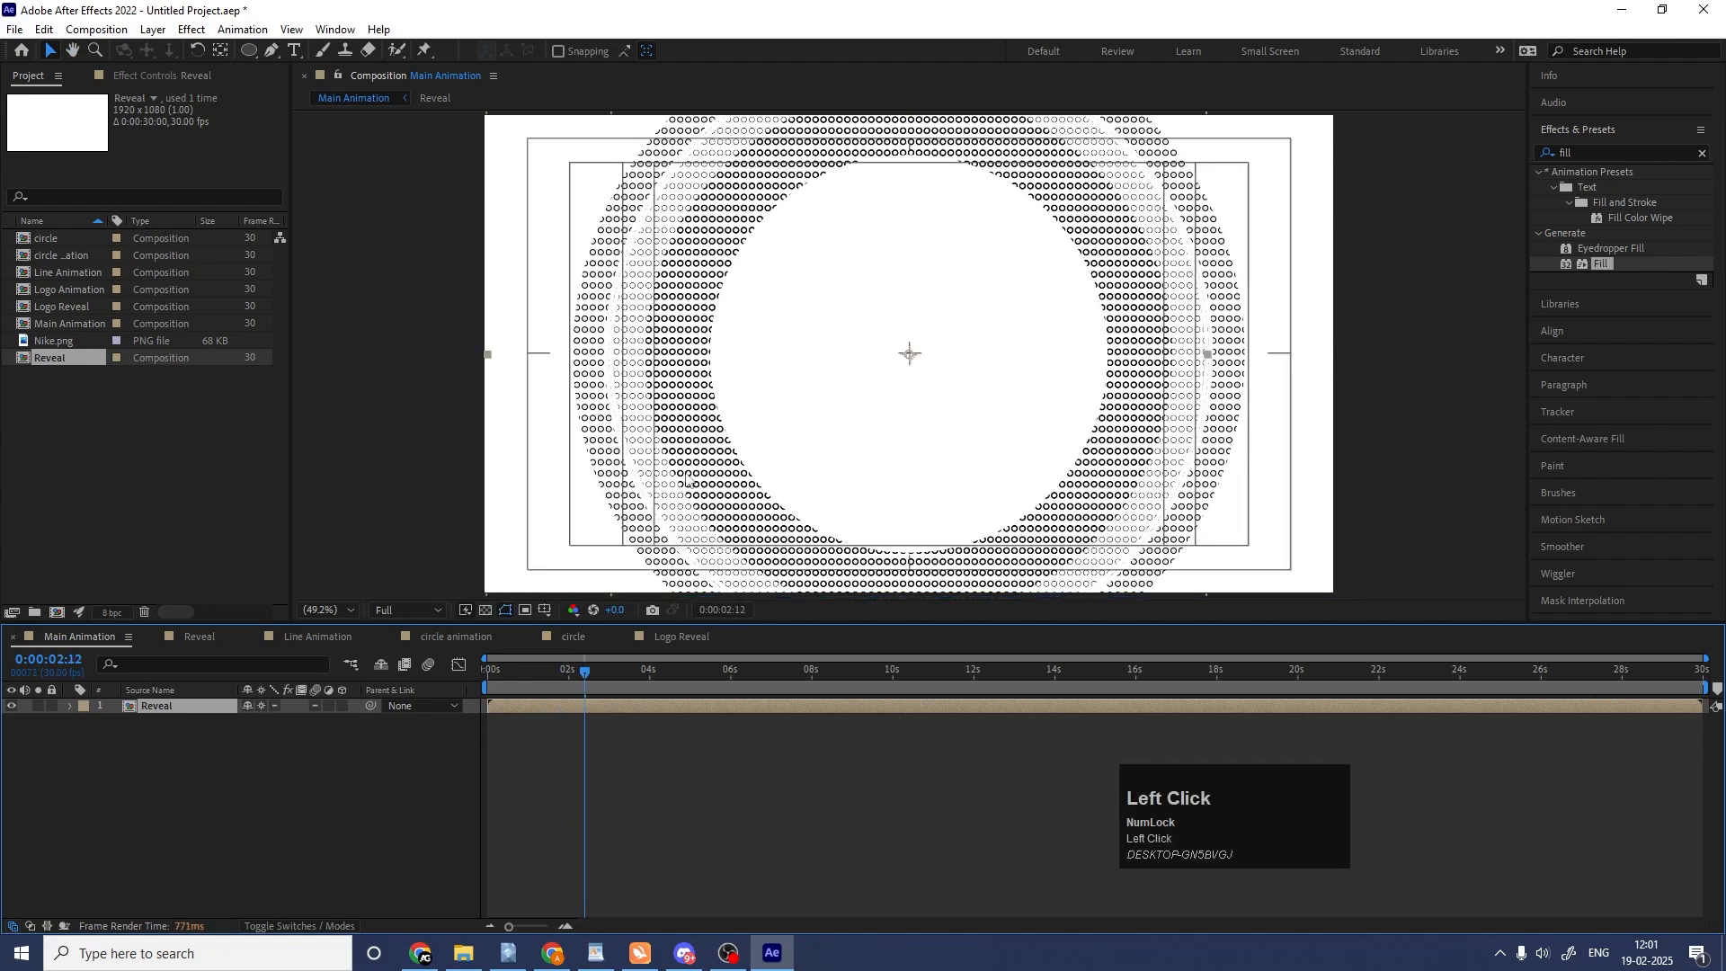
scroll(687, 481, down, 2)
key(s)
drag(278, 722, 249, 720)
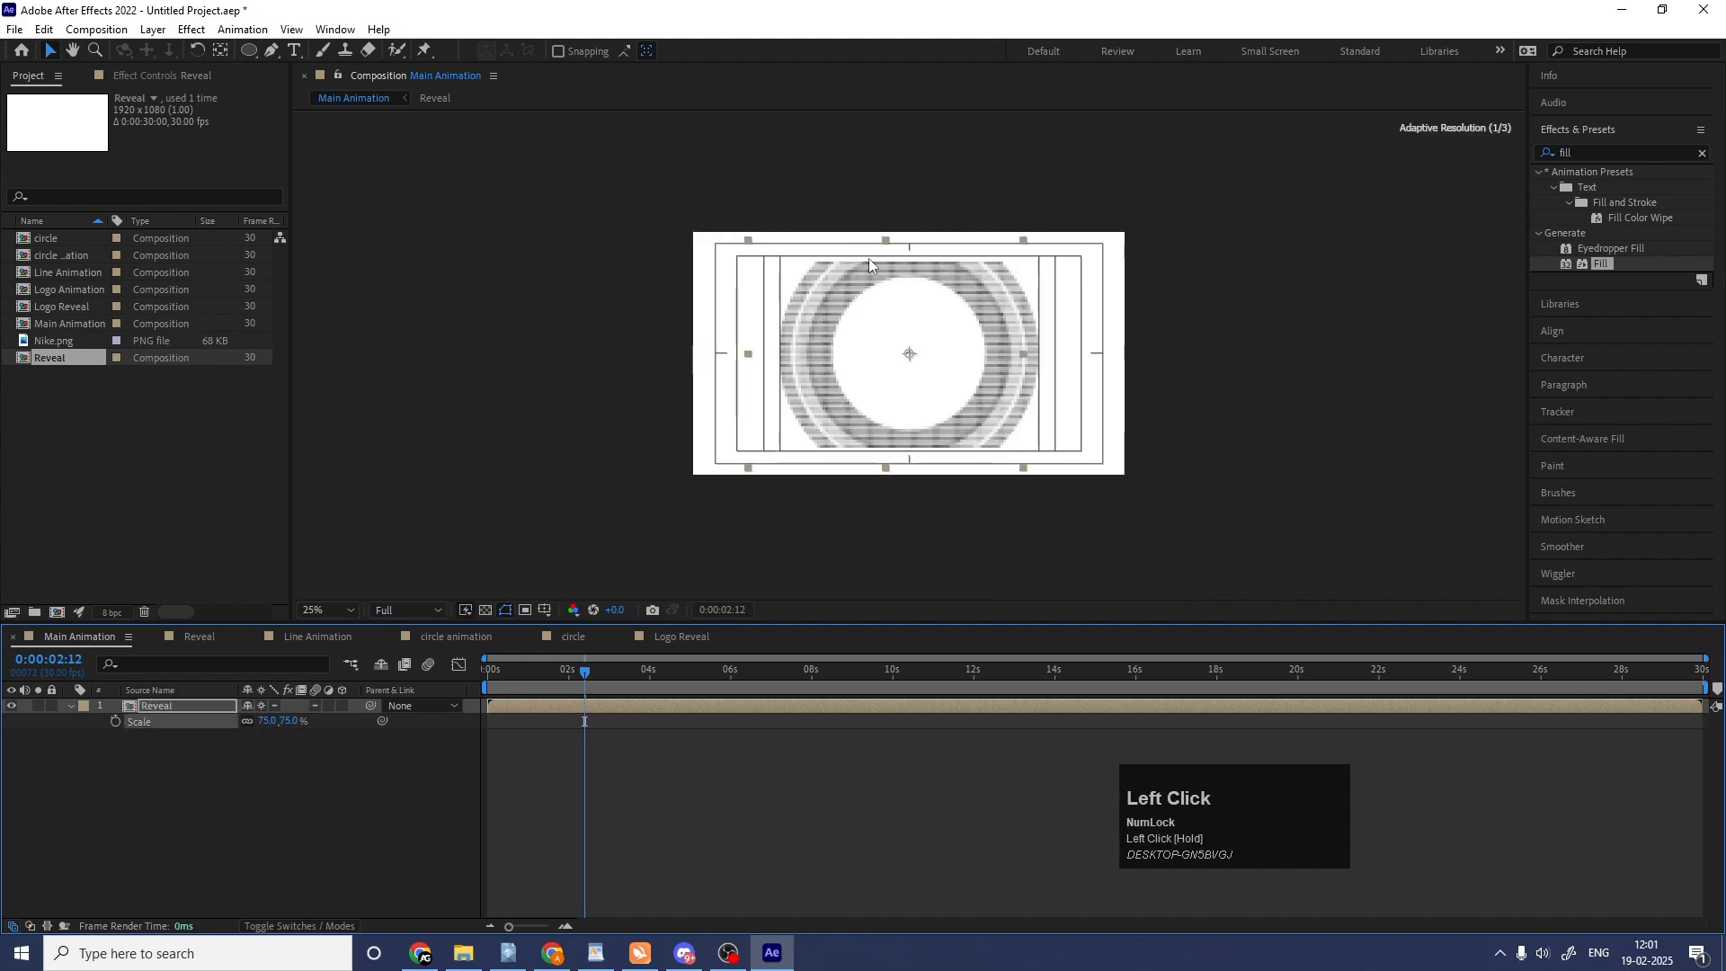
Check the Reveal composition at about 0:00:01:04, return to Main Animation and preview it there.
double_click(169, 706)
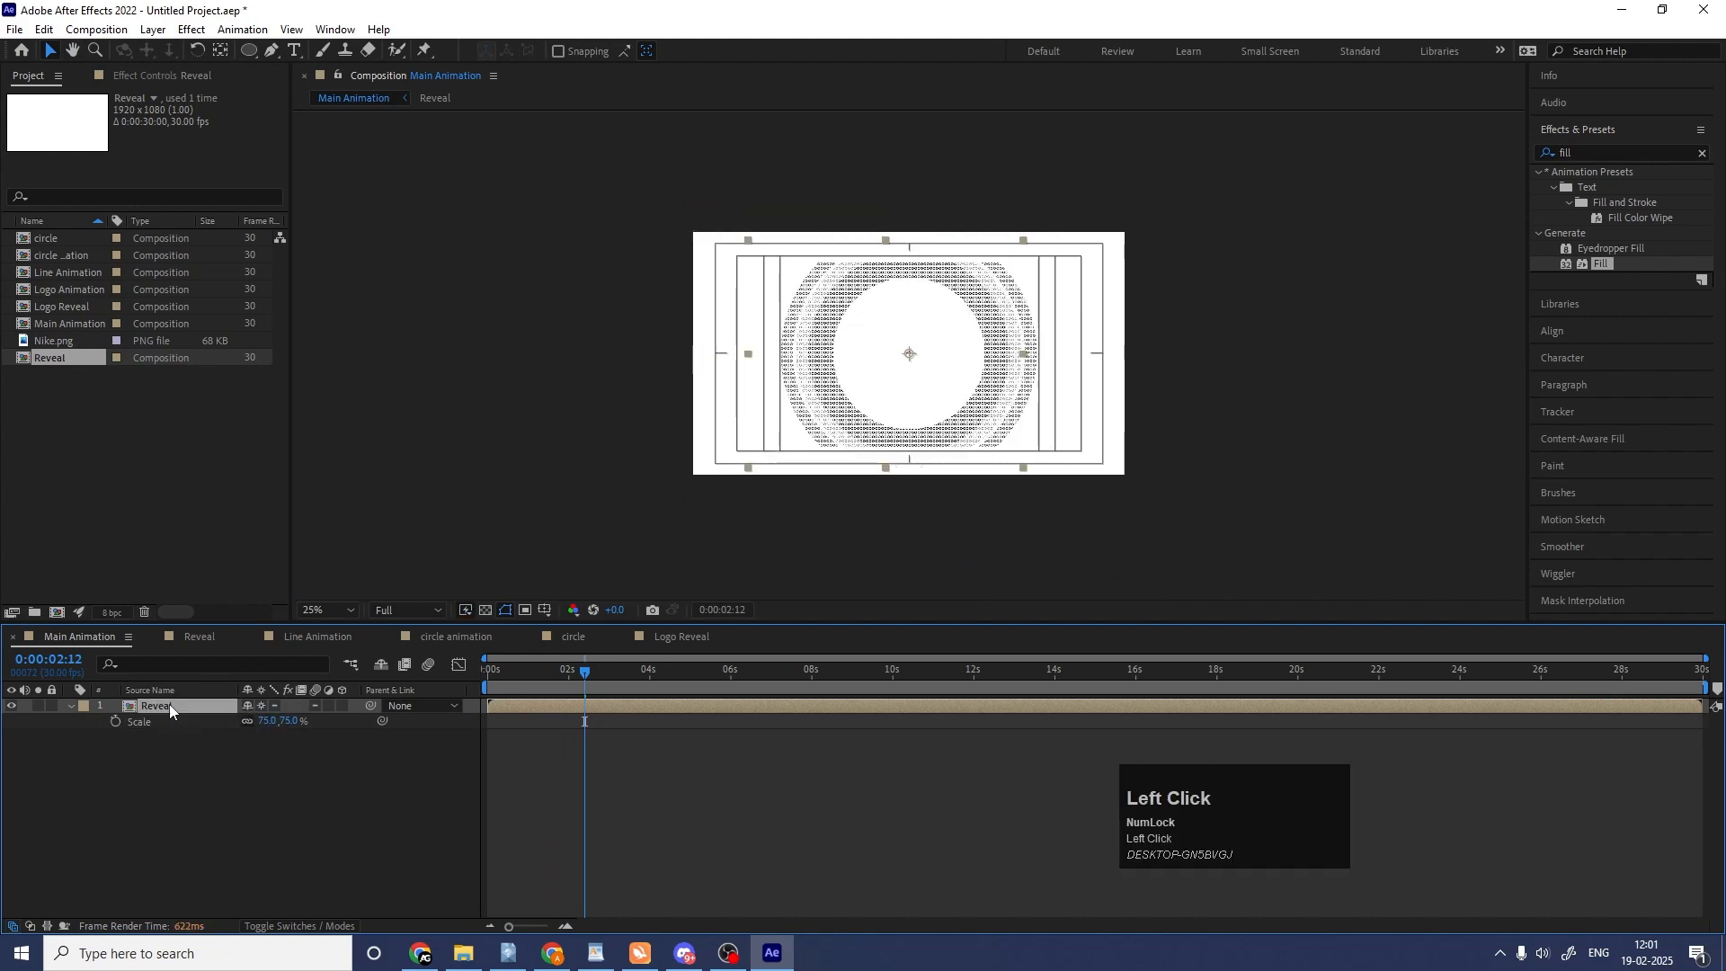
scroll(791, 470, down, 2)
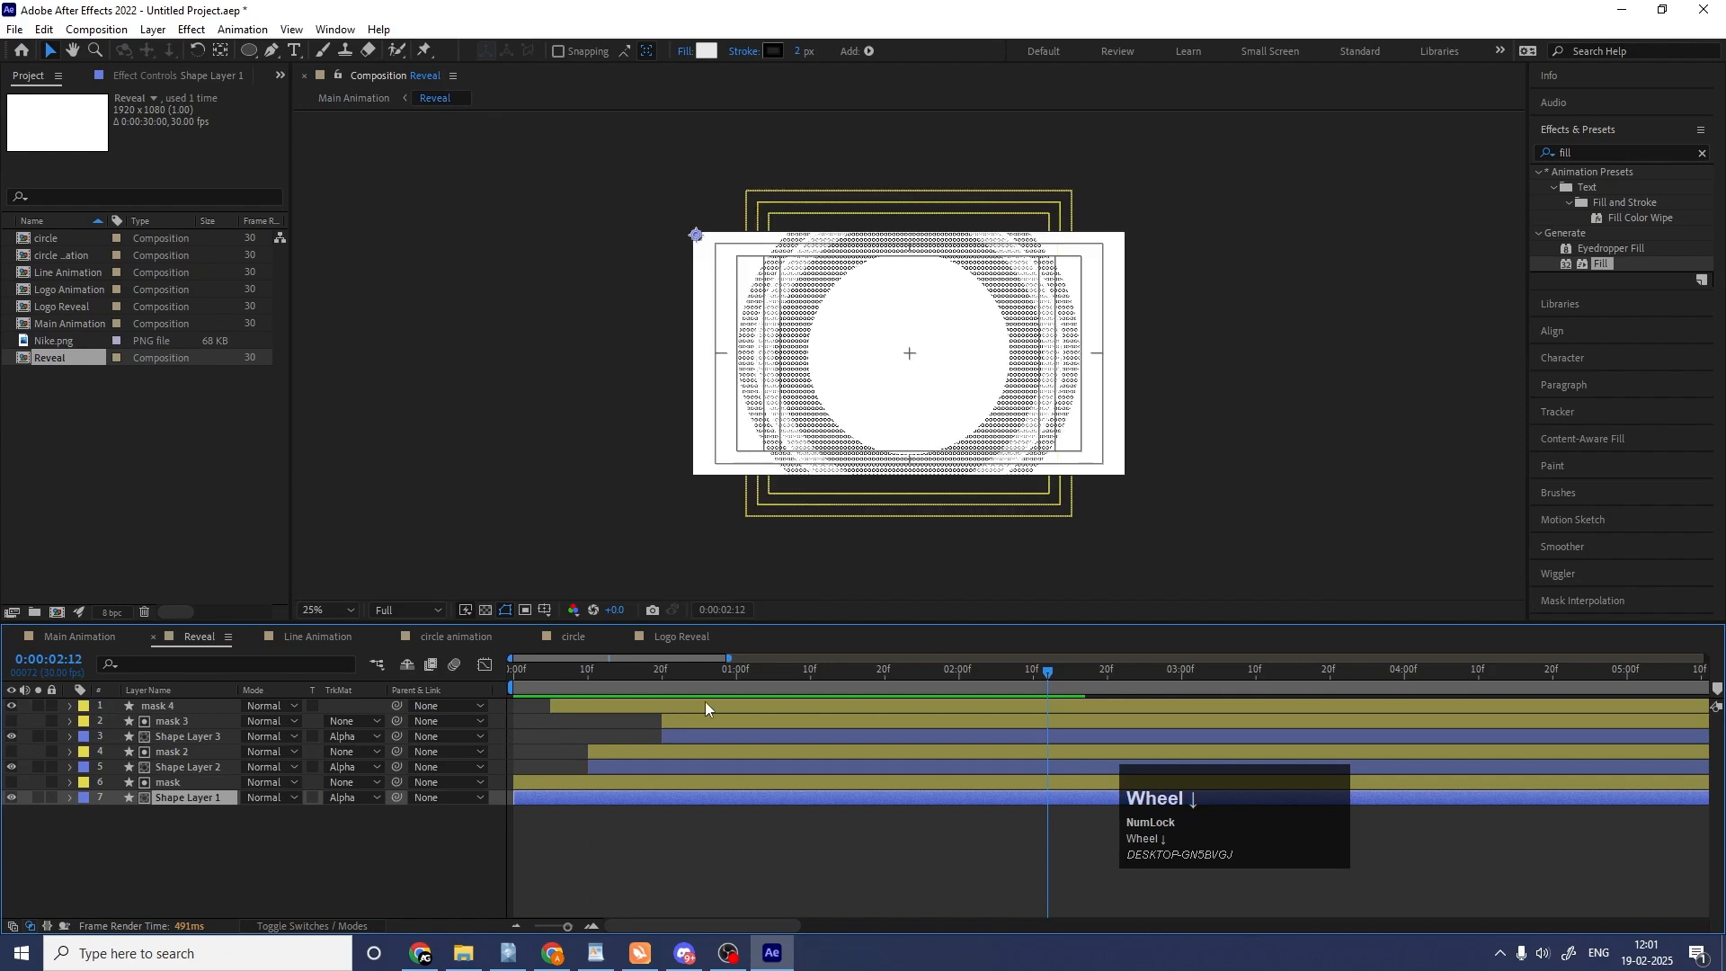
drag(719, 683, 766, 677)
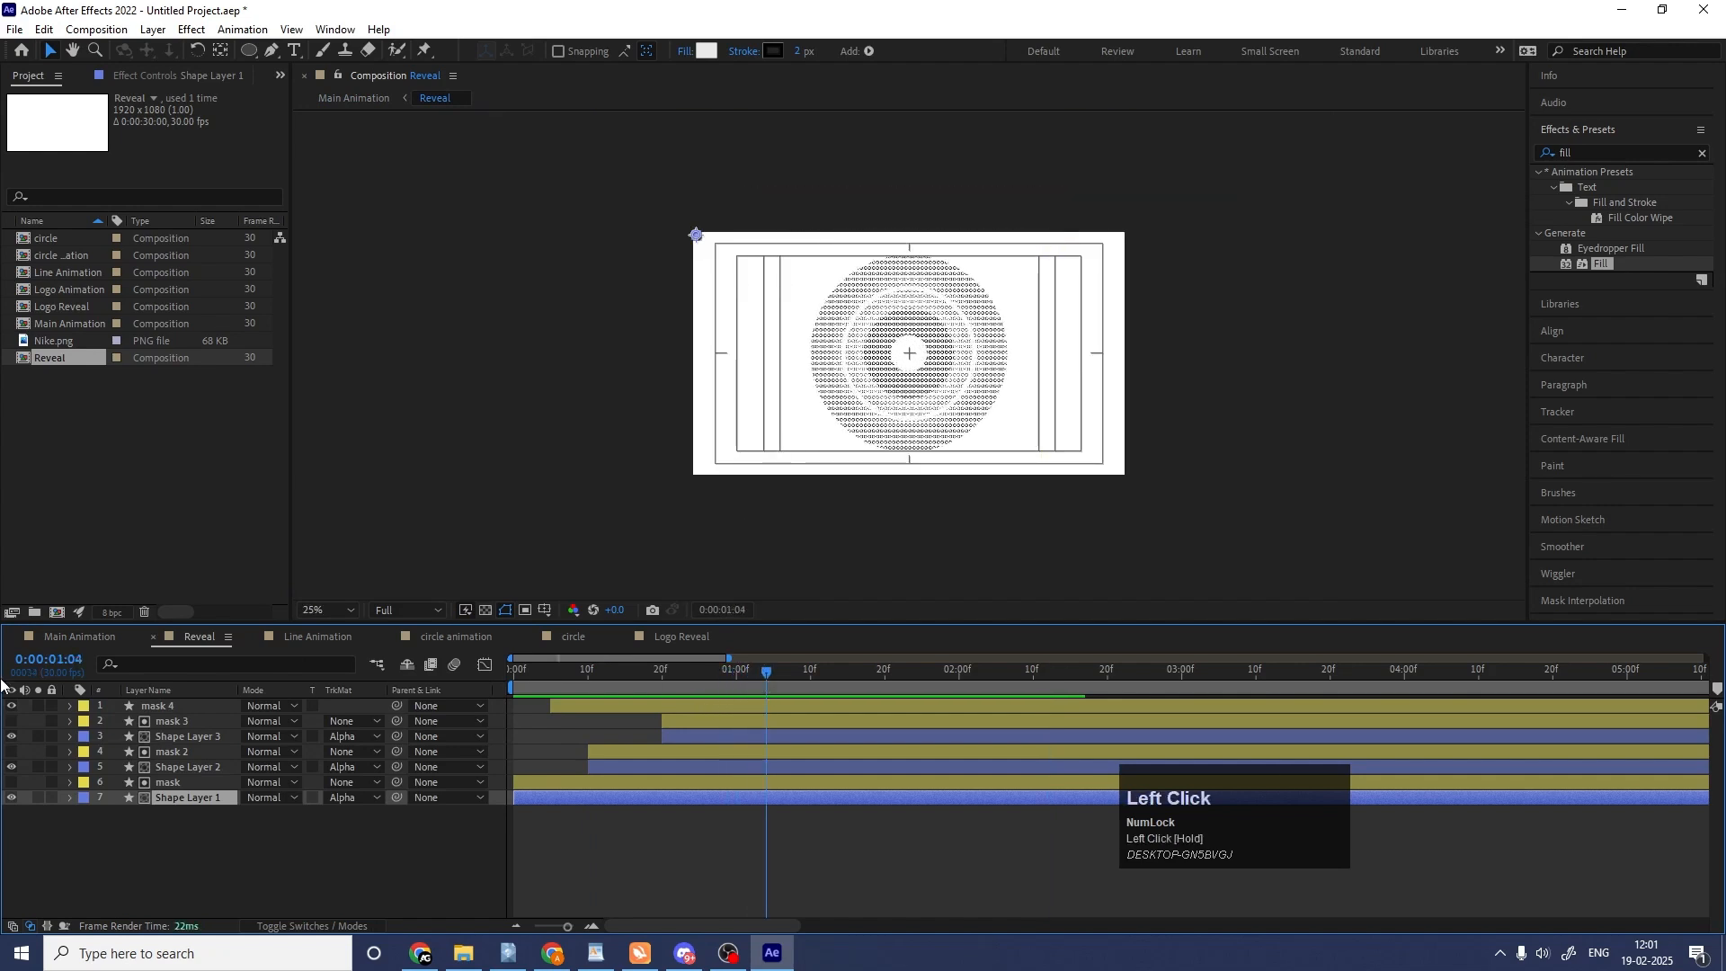
click(76, 640)
key(space)
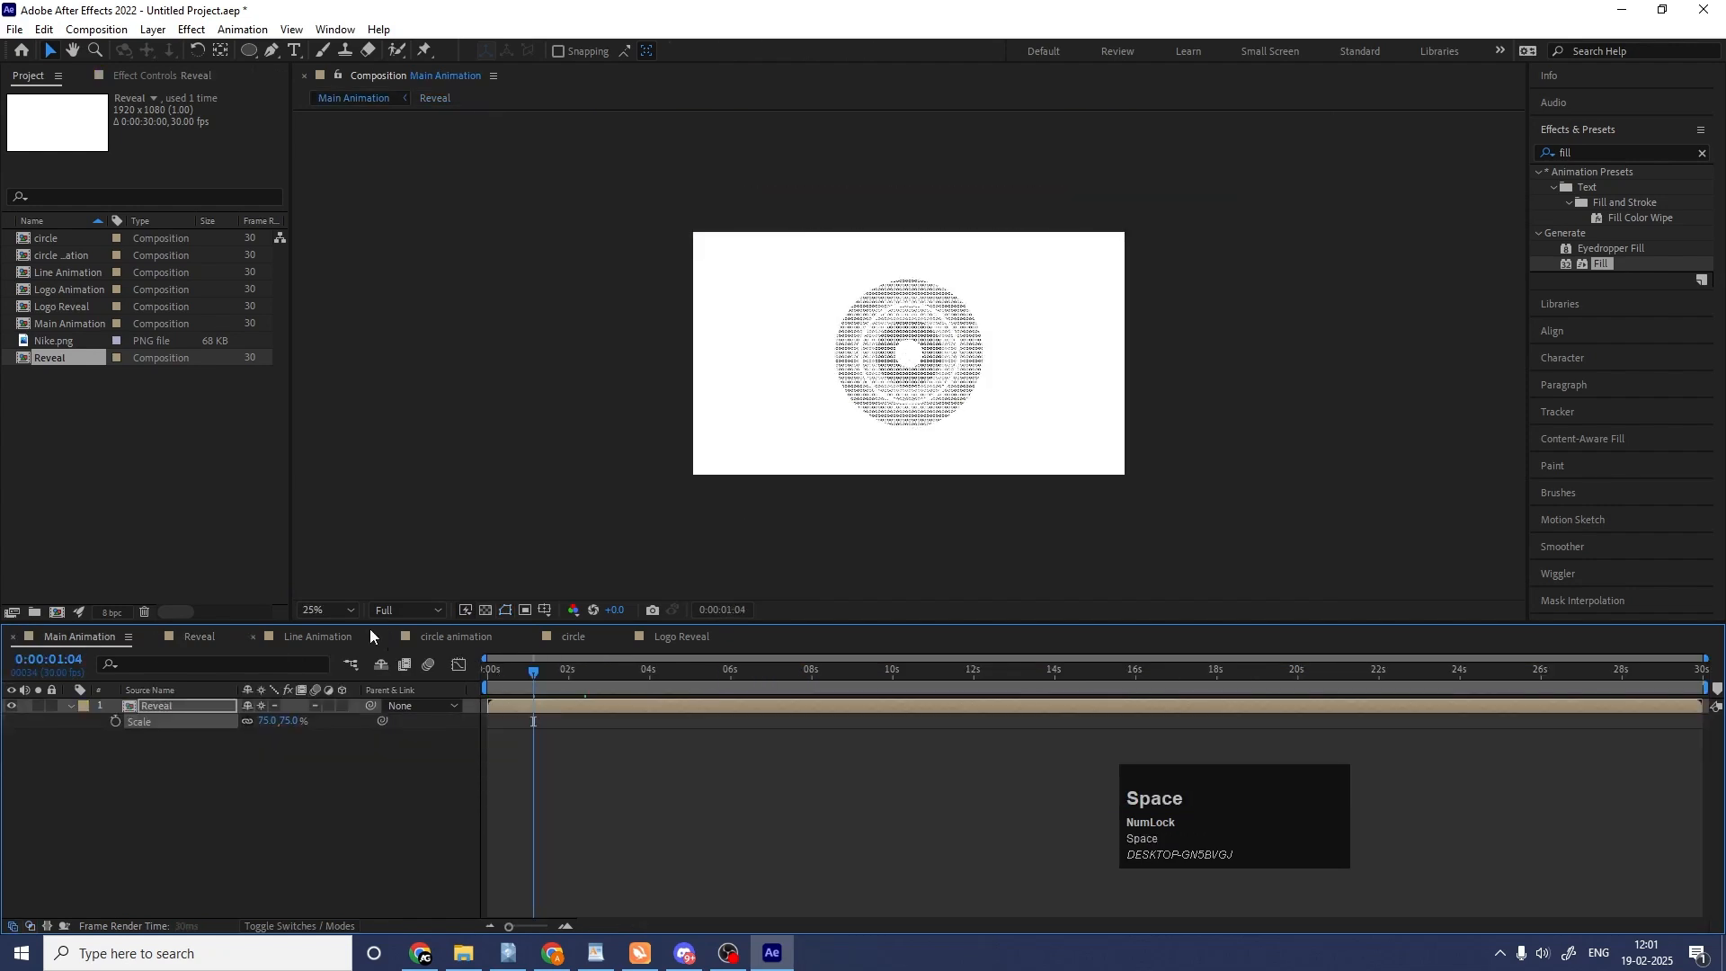
Fit the Main Animation frame to the viewer at Quarter resolution and play the scaled Reveal layer from the start.
click(329, 611)
click(320, 294)
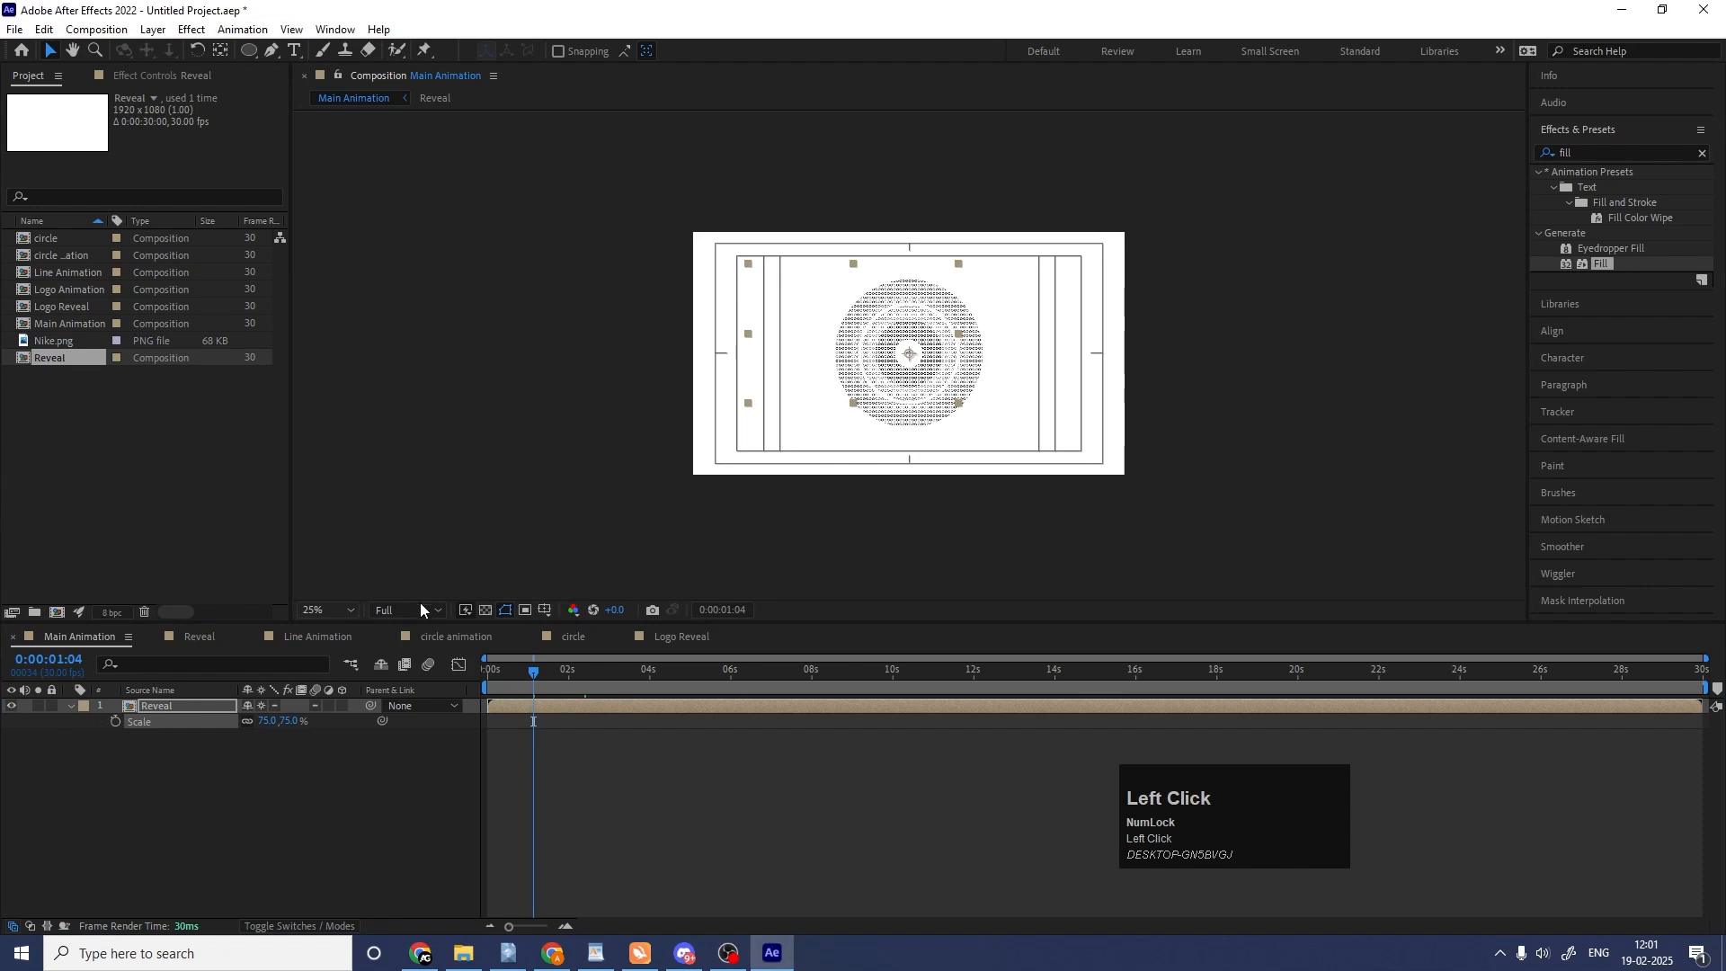
drag(512, 681, 468, 687)
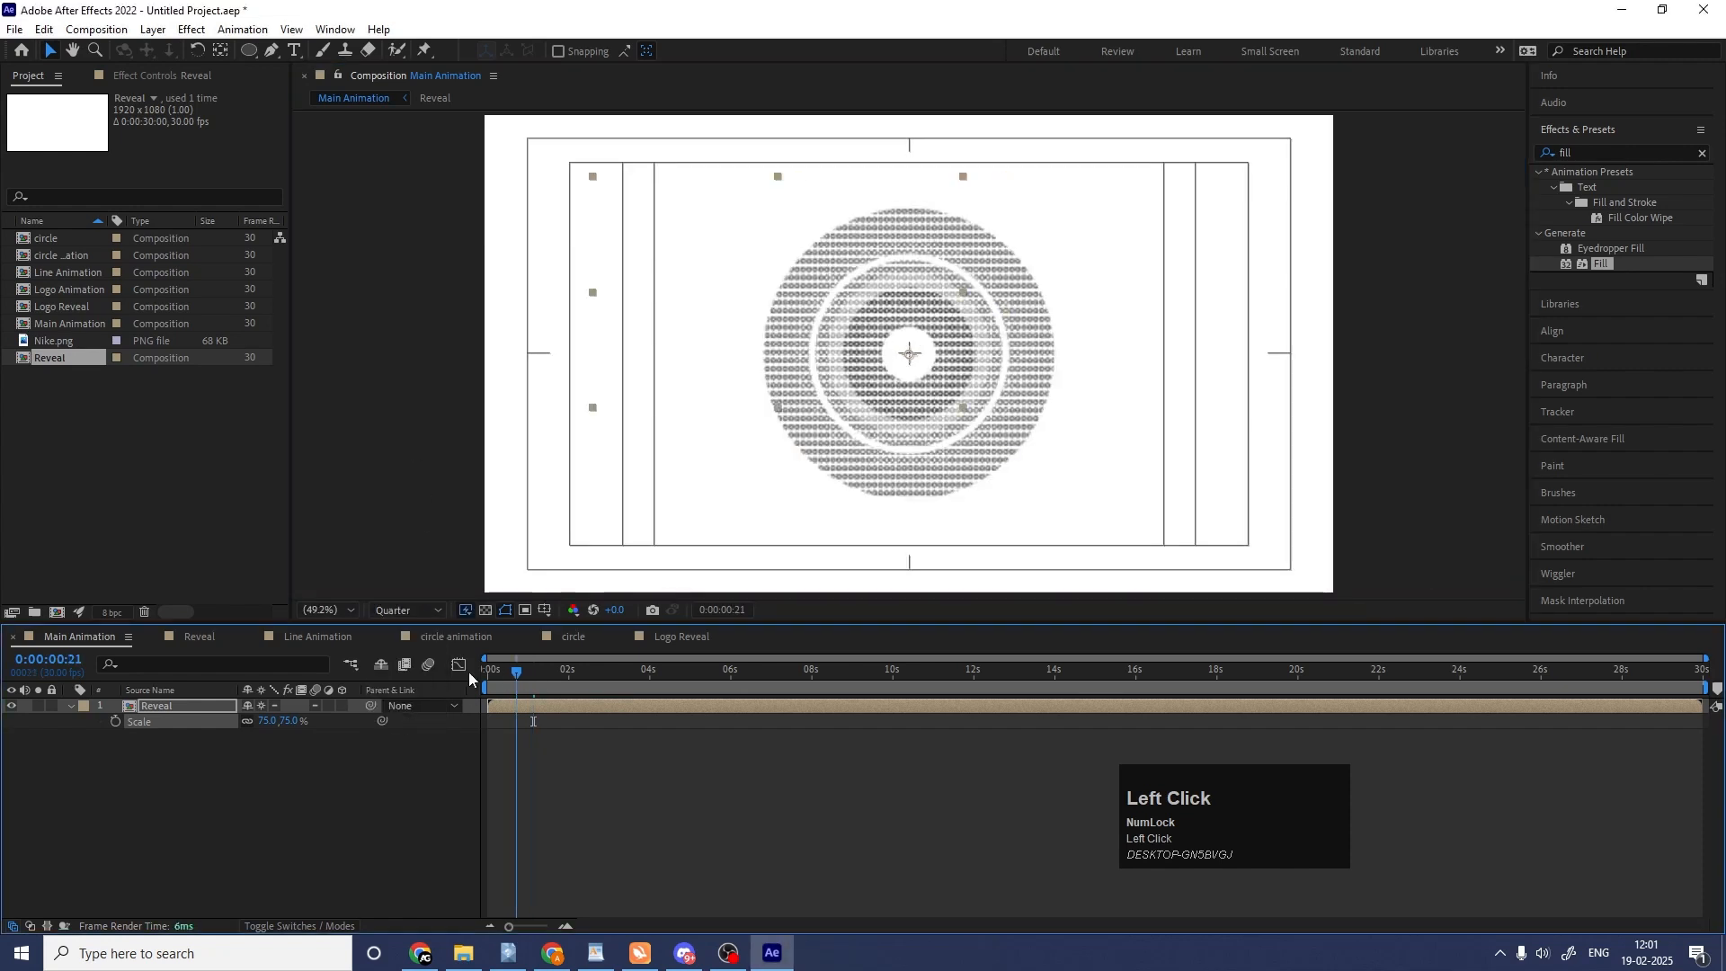
key(space)
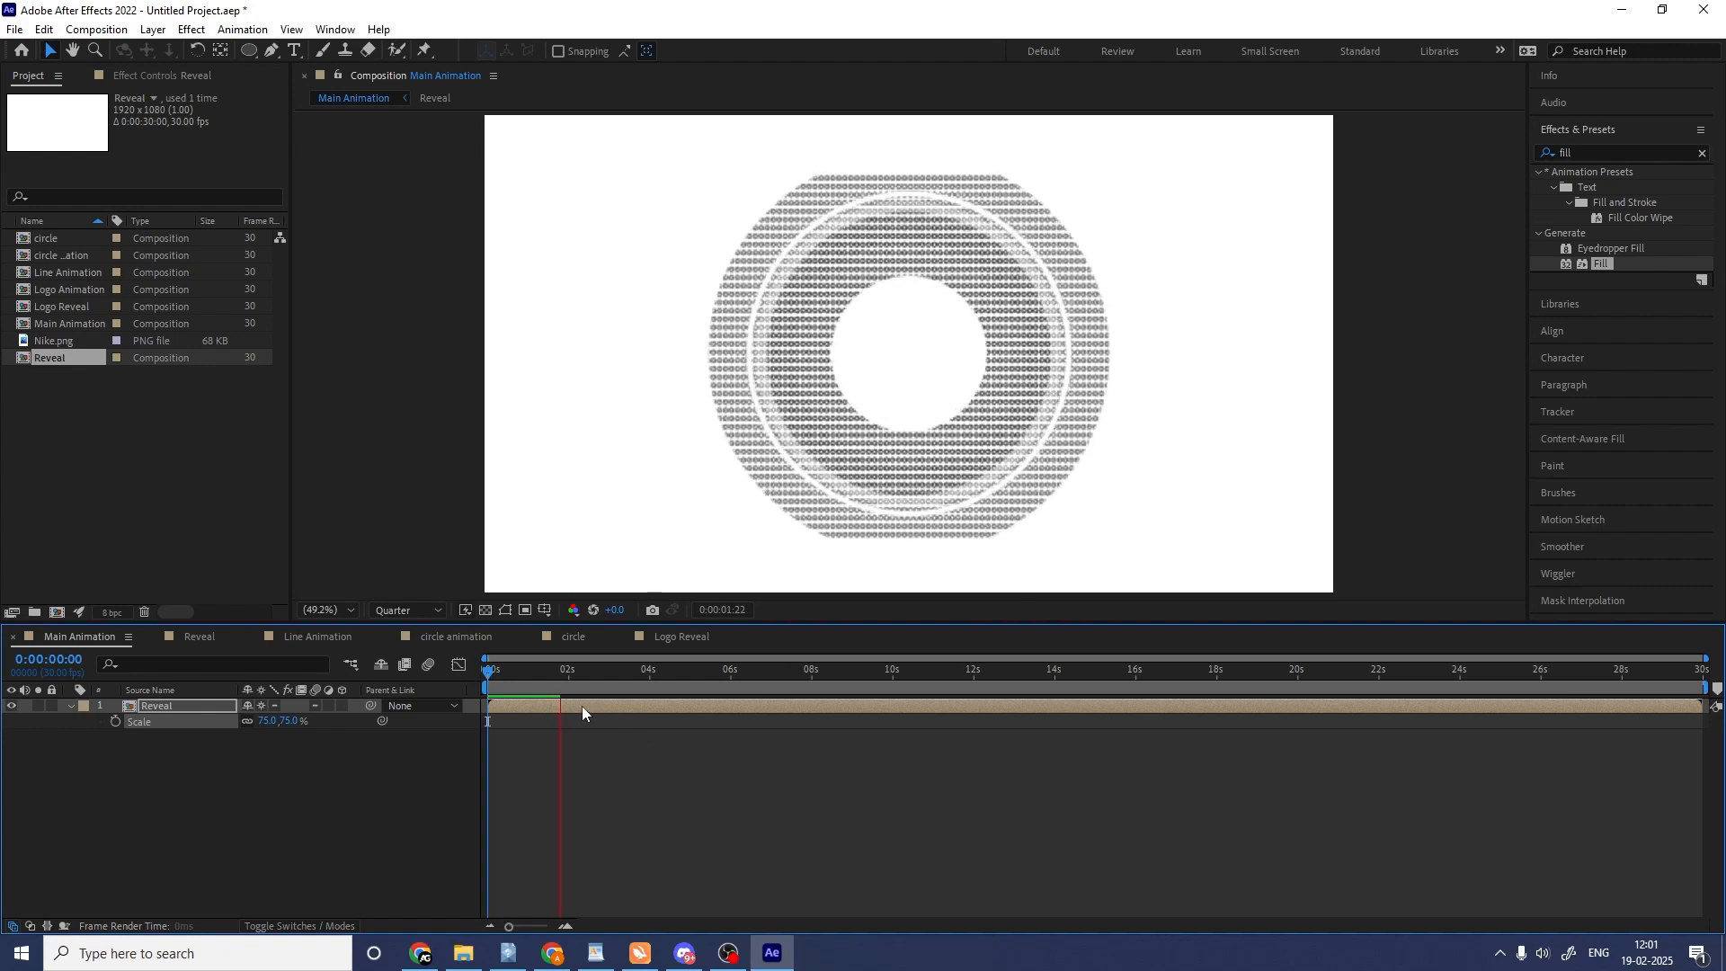
key(space)
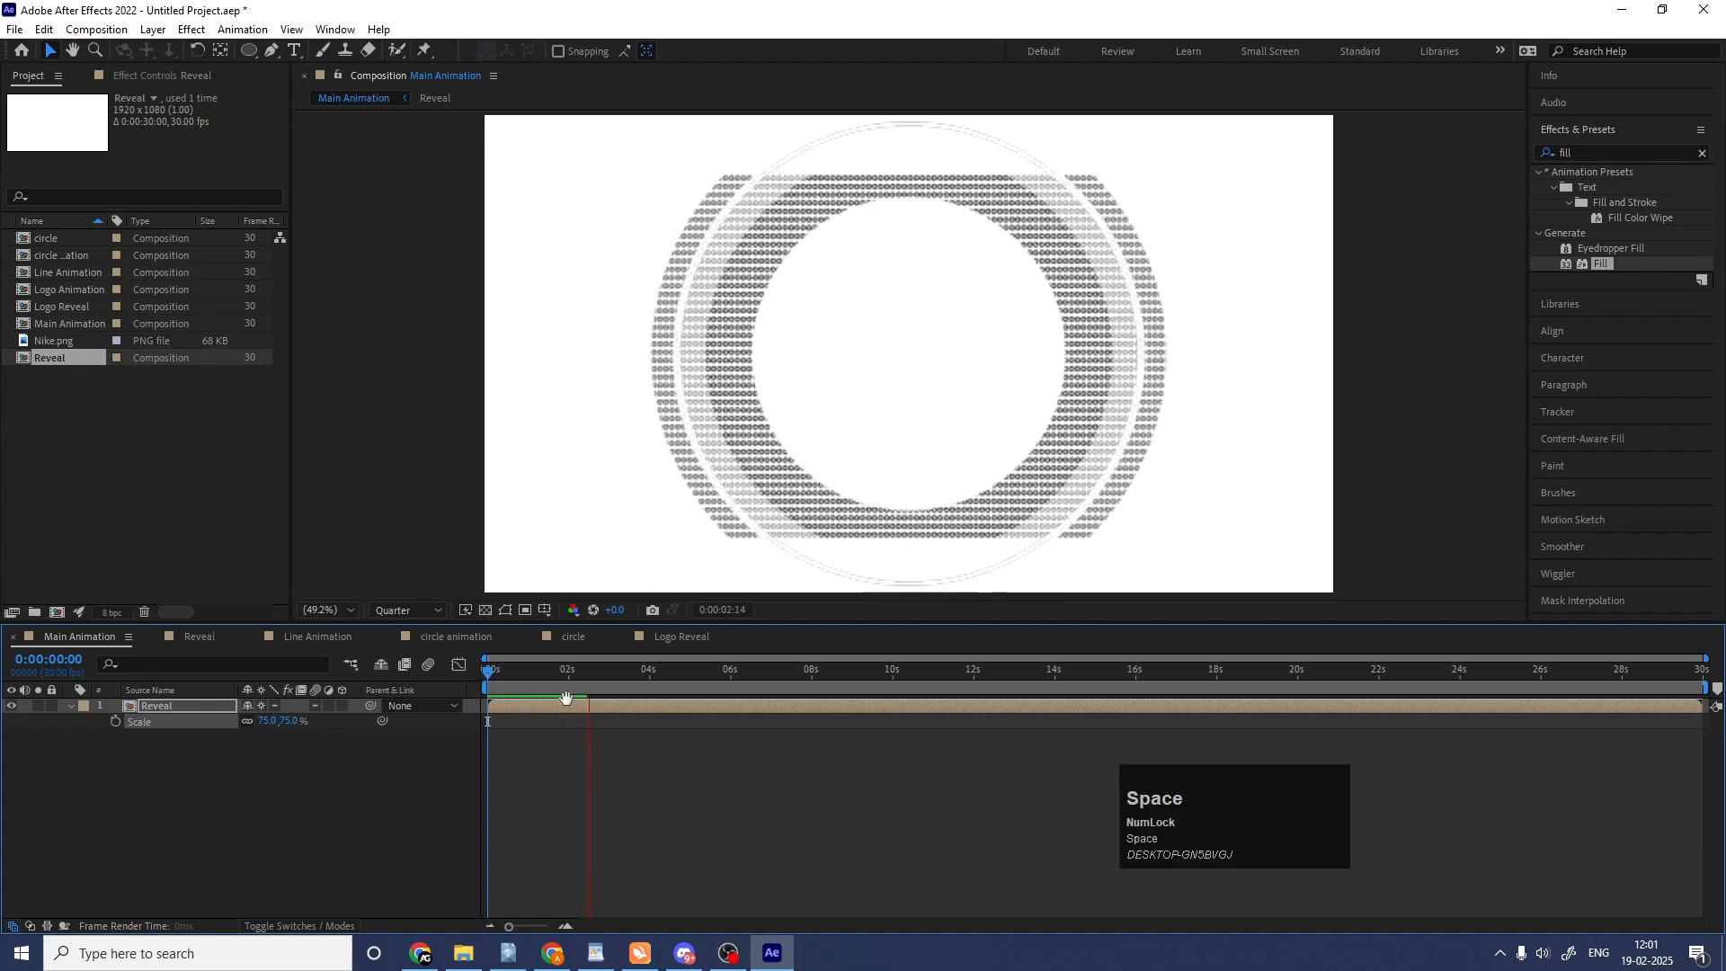
key(space)
key(space)
key(space)
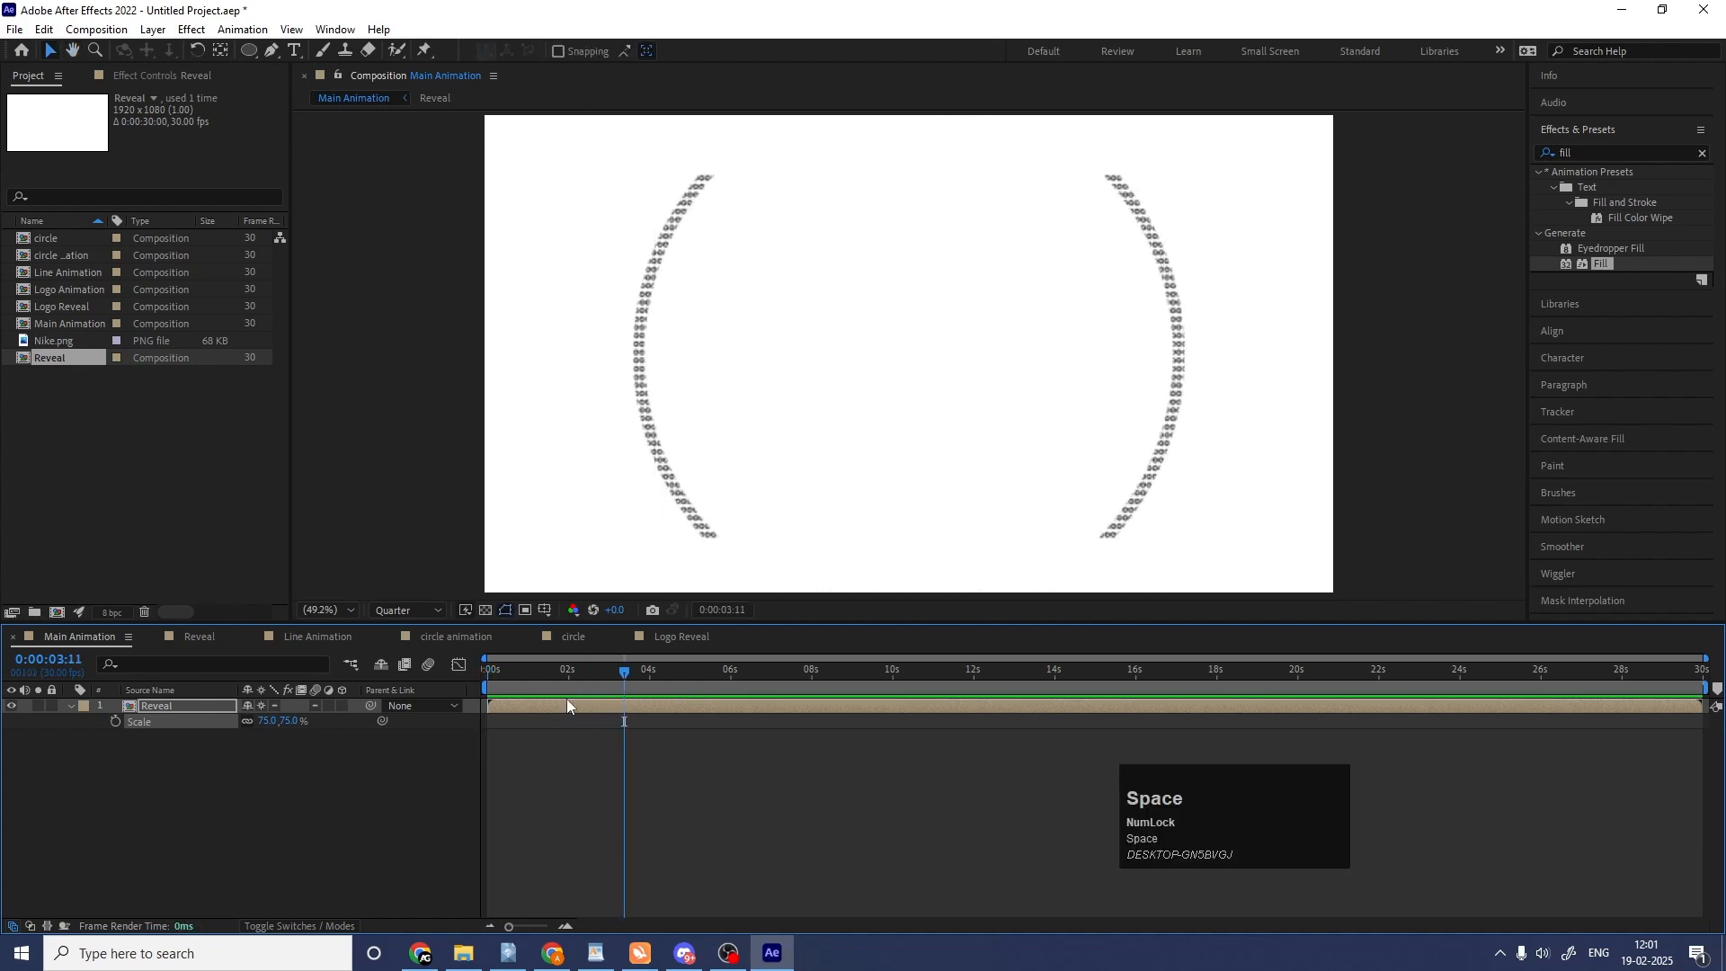
key(space)
drag(518, 675, 381, 687)
key(space)
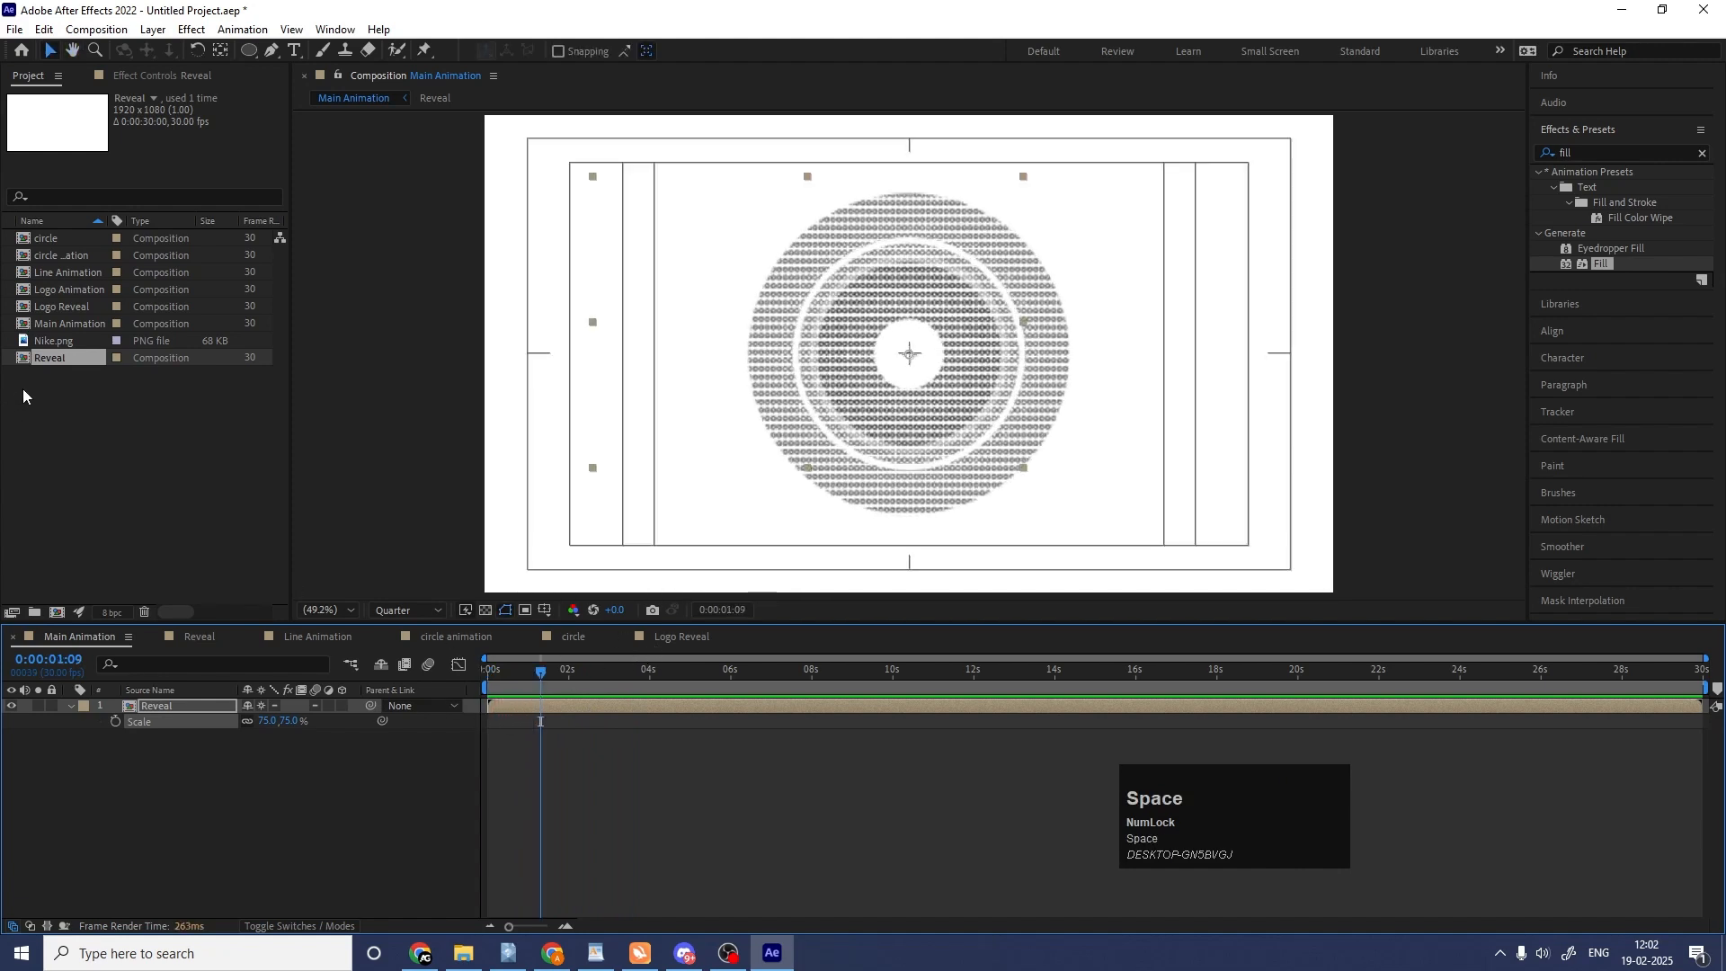
Add the Logo Reveal composition above Reveal in Main Animation, starting at about 0:00:01:05, and preview it.
click(47, 307)
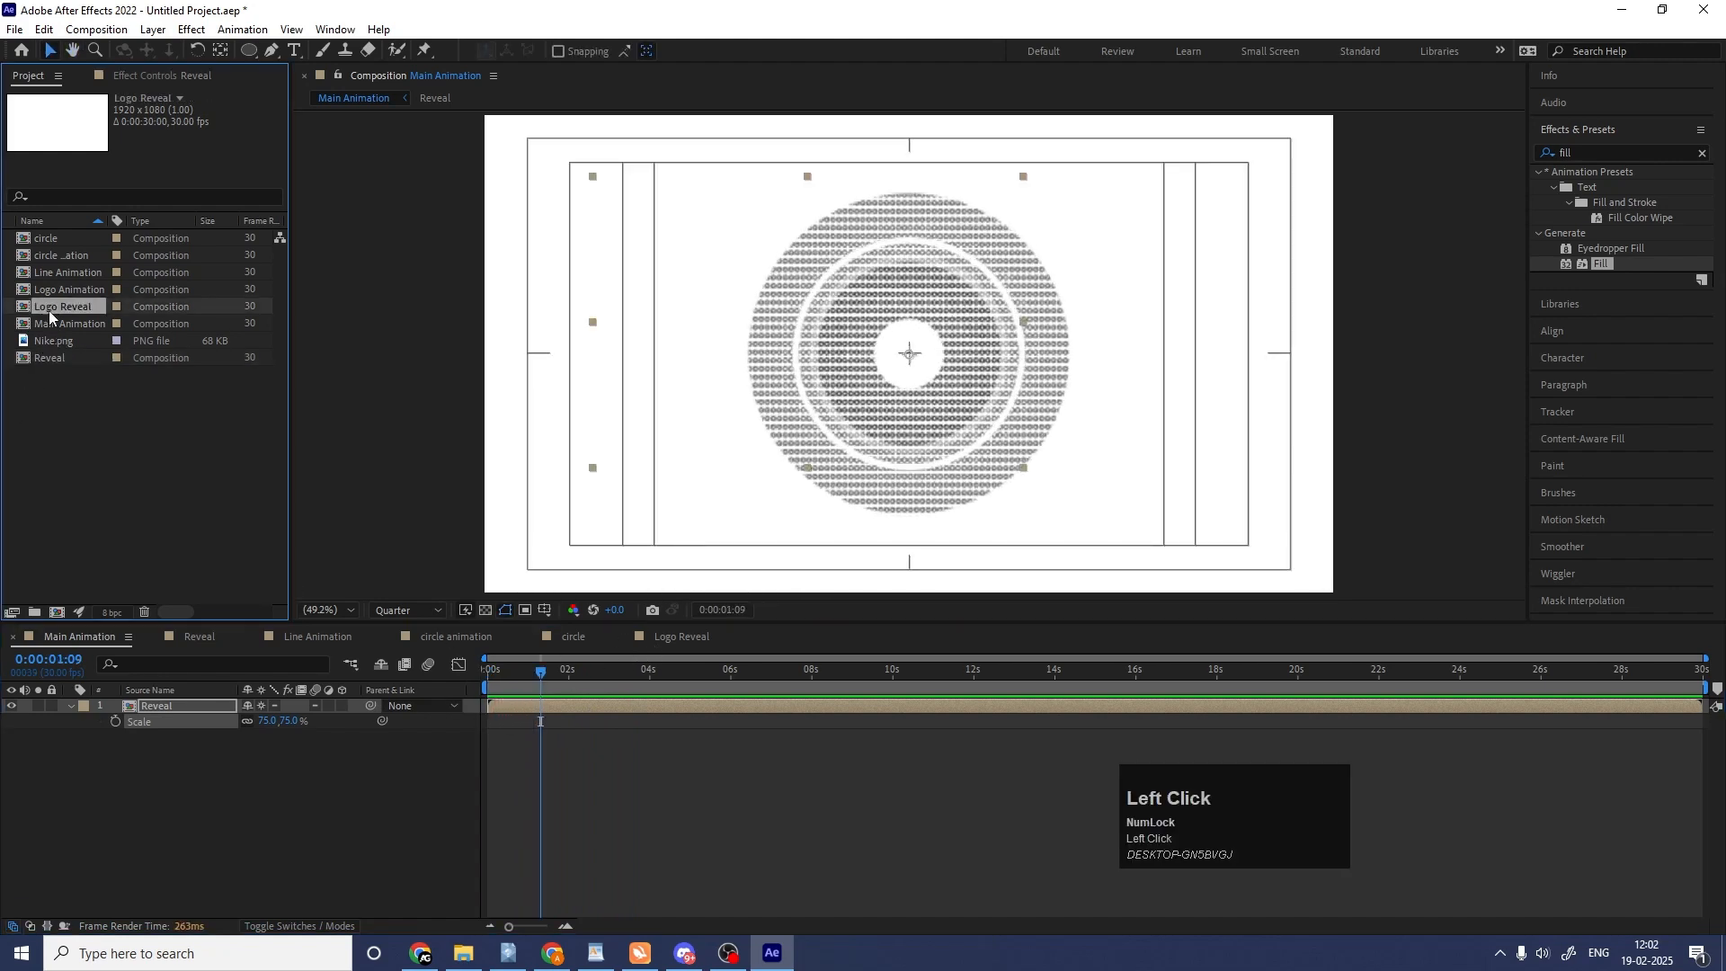
click(682, 636)
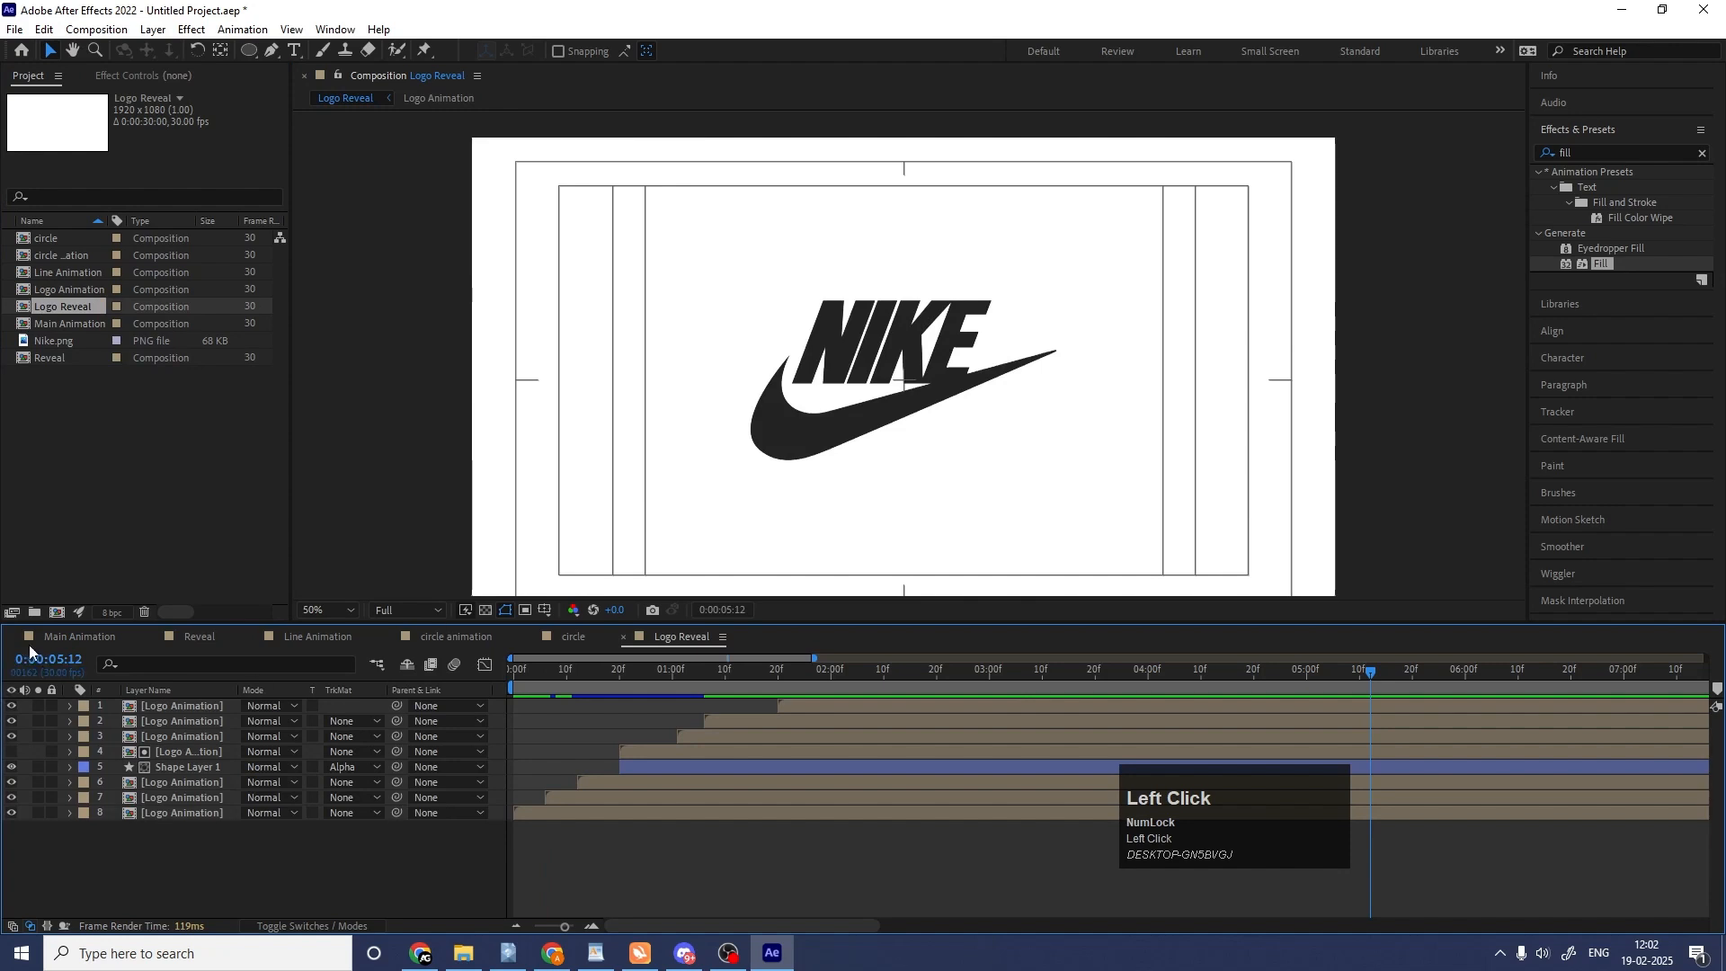
click(49, 636)
drag(58, 309, 182, 700)
mouse_move(526, 675)
mouse_down()
mouse_move(495, 672)
mouse_move(539, 678)
mouse_up()
scroll(531, 678, up, 1)
key(space)
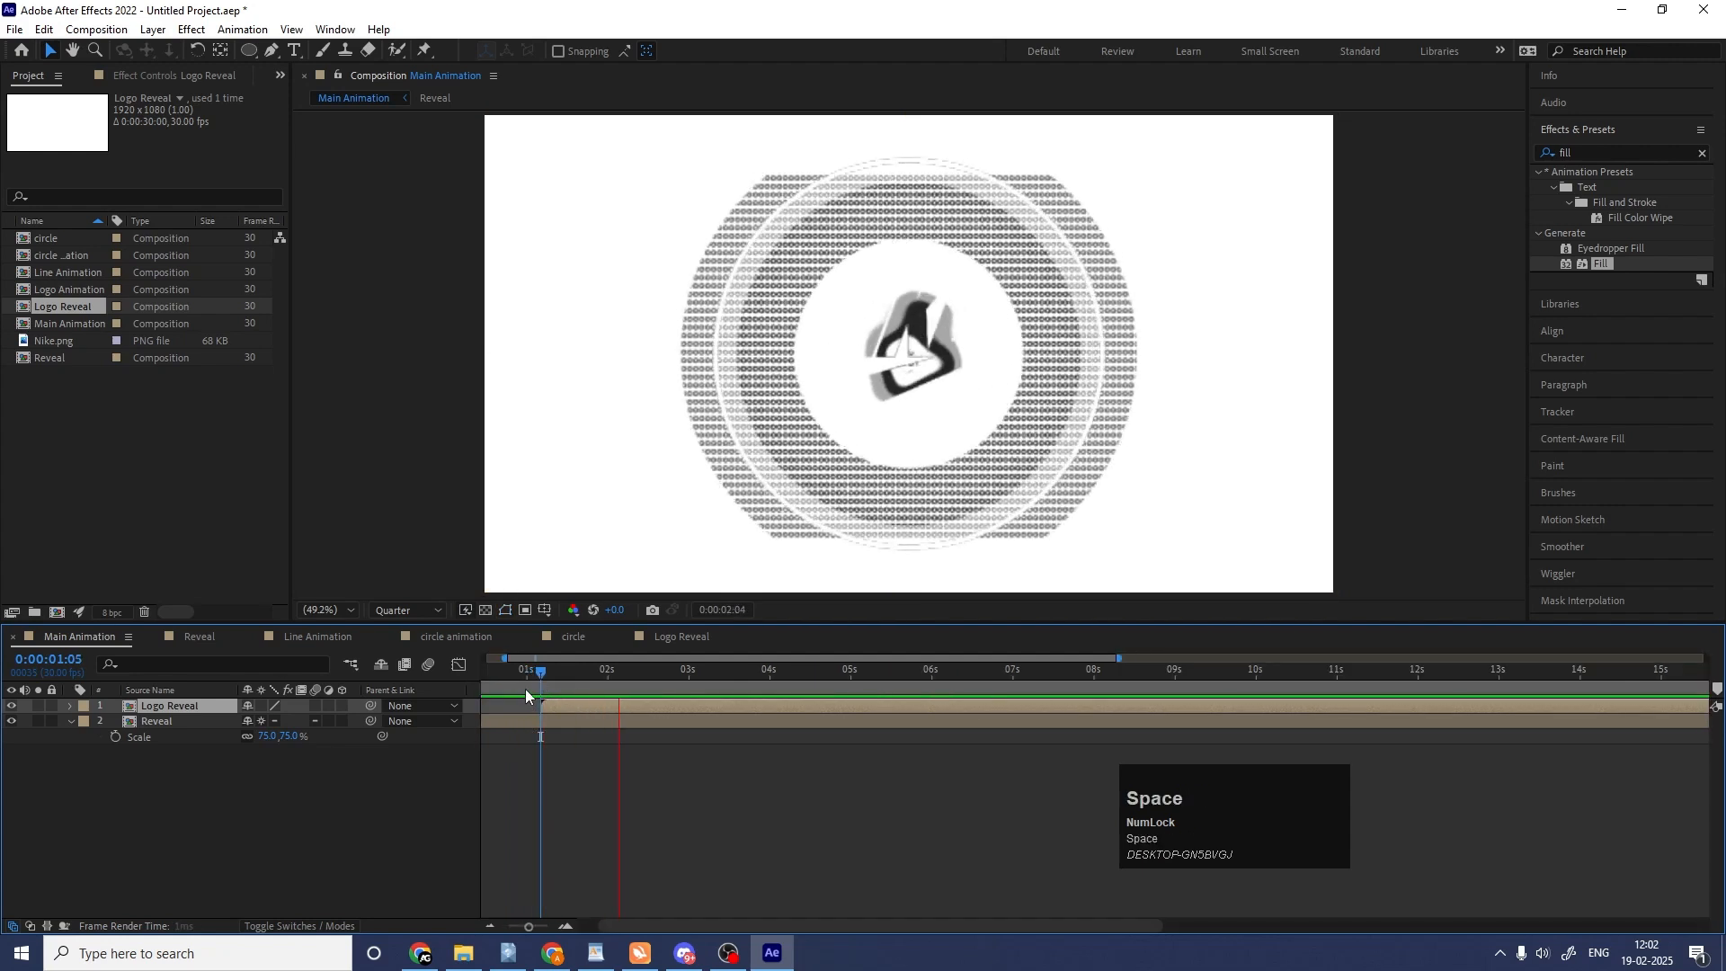
key(space)
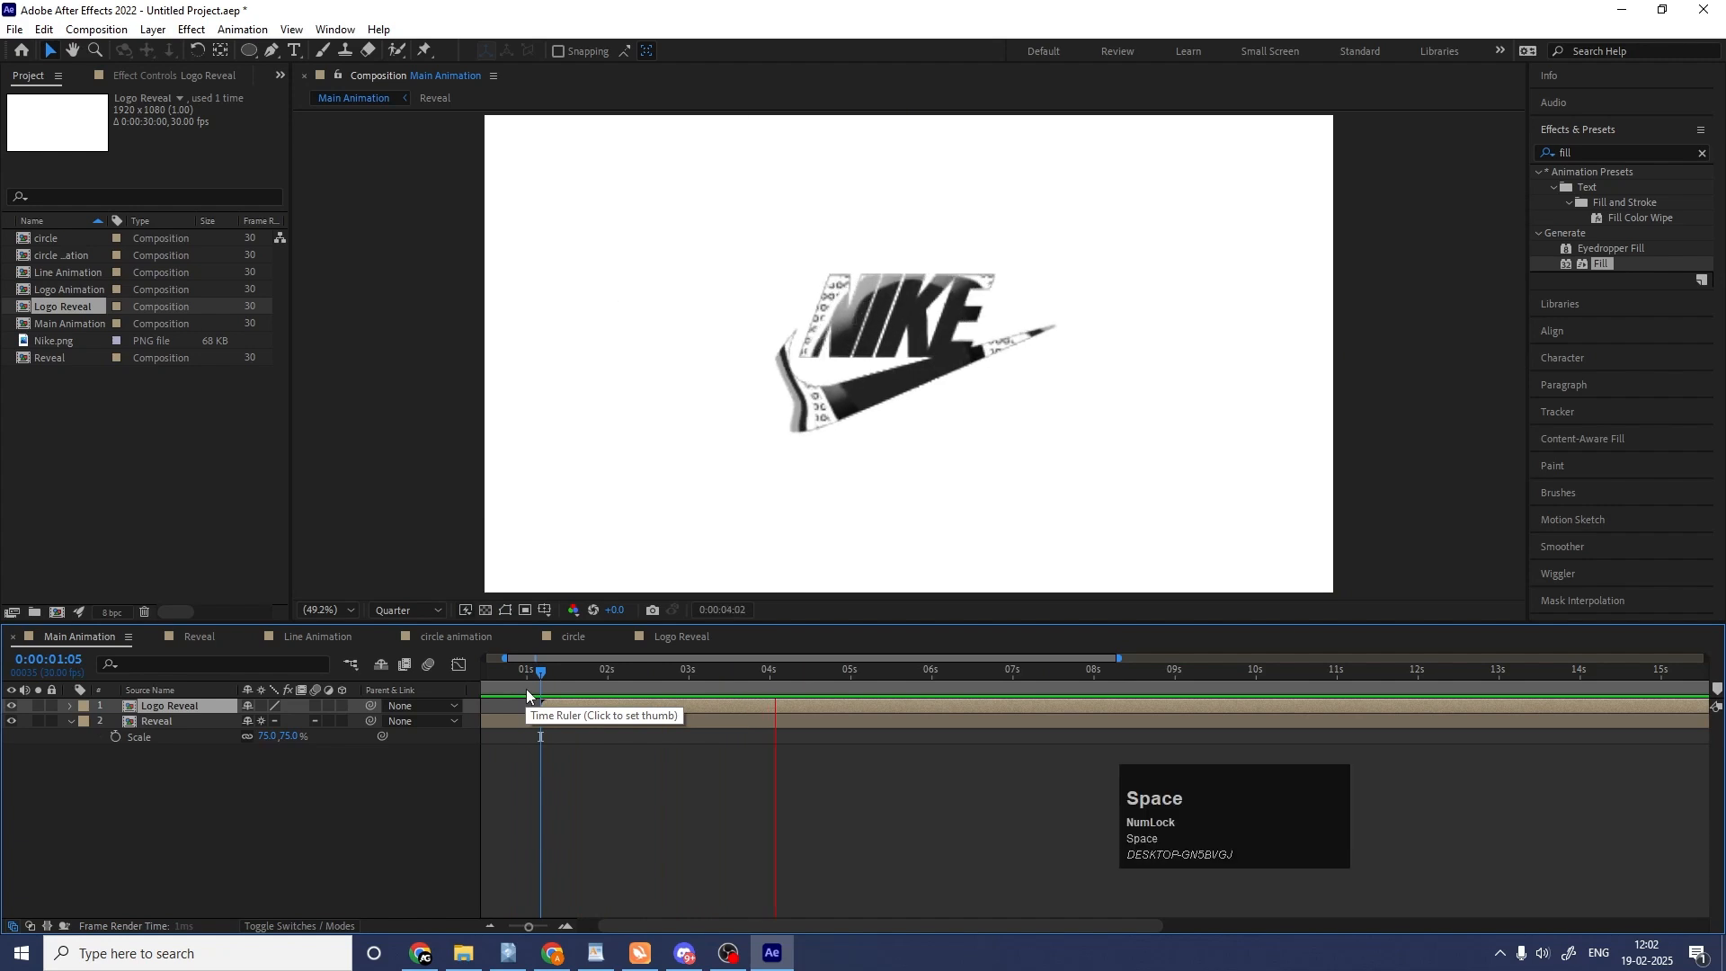
Set the Reveal layer's scale to 100% and preview Main Animation from the start.
click(539, 681)
click(539, 722)
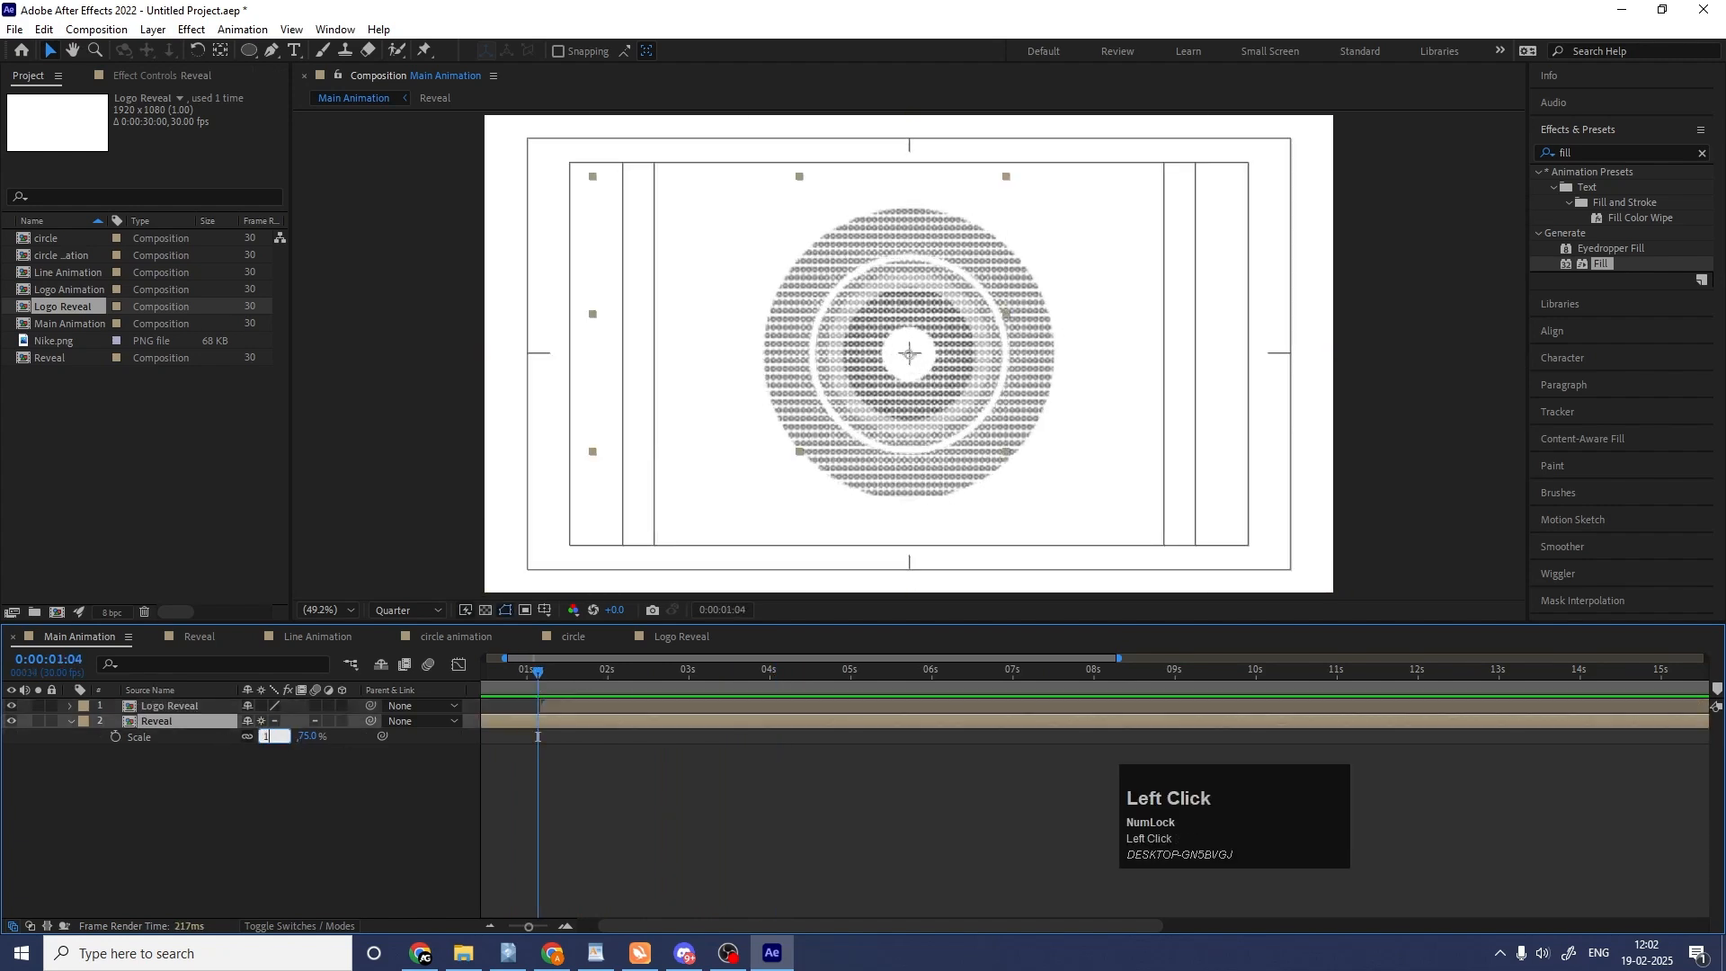
key(Return)
drag(510, 679, 431, 688)
key(space)
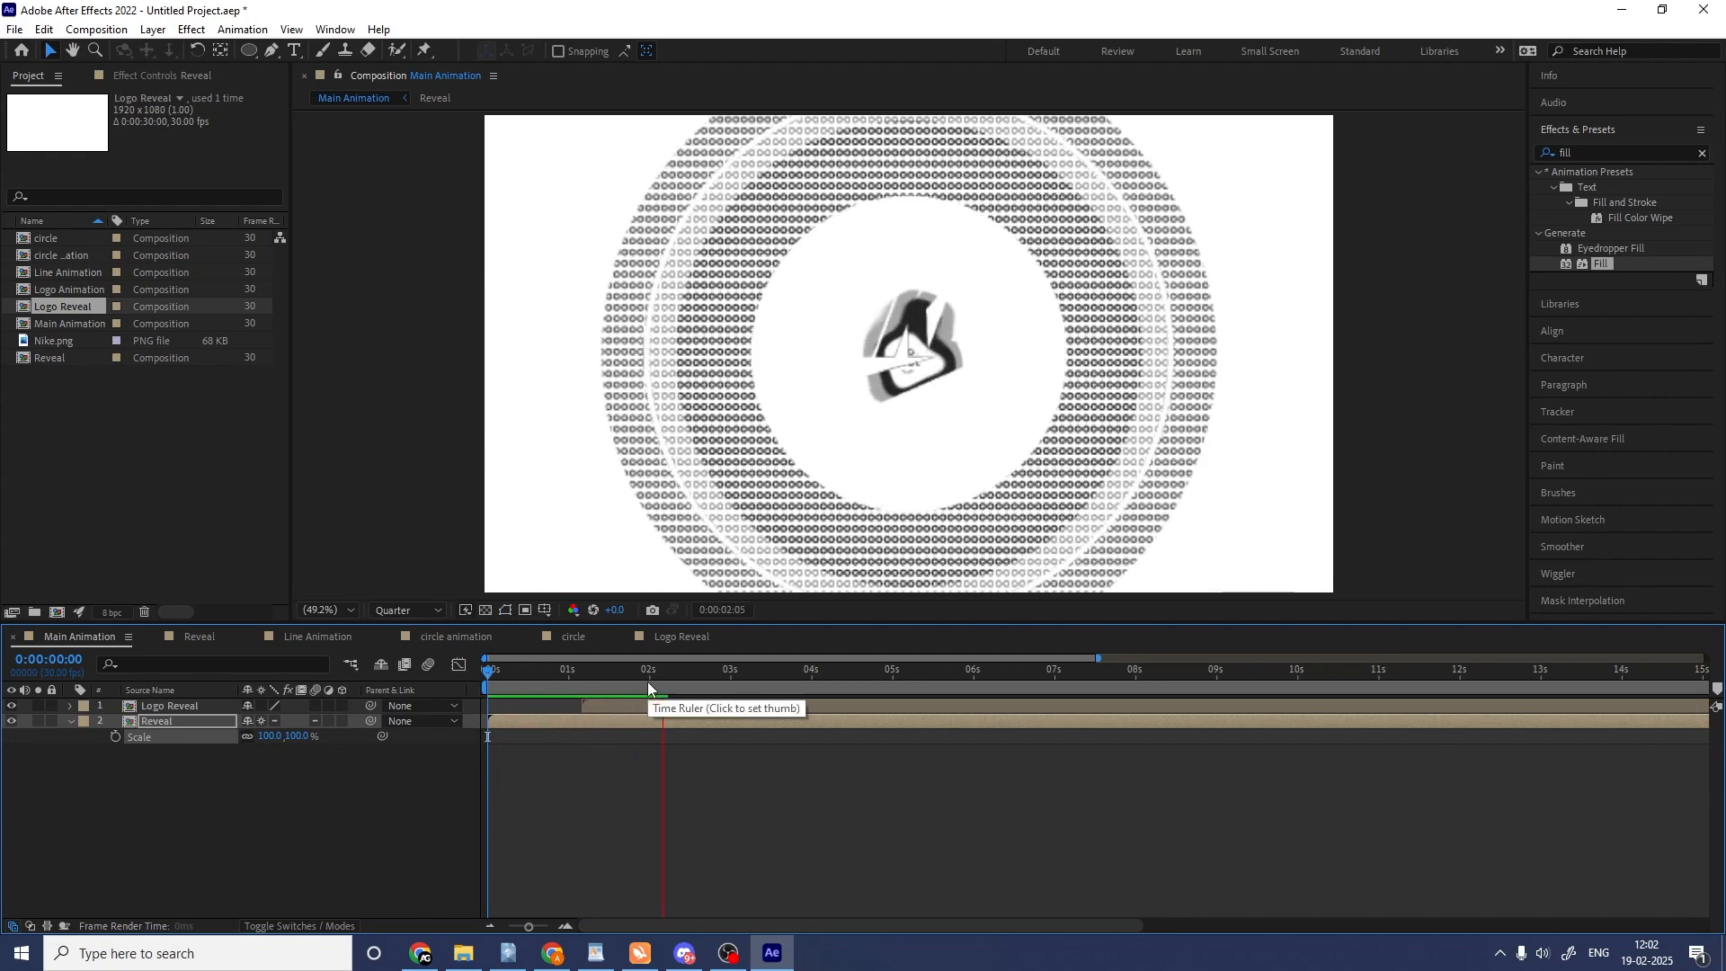
key(space)
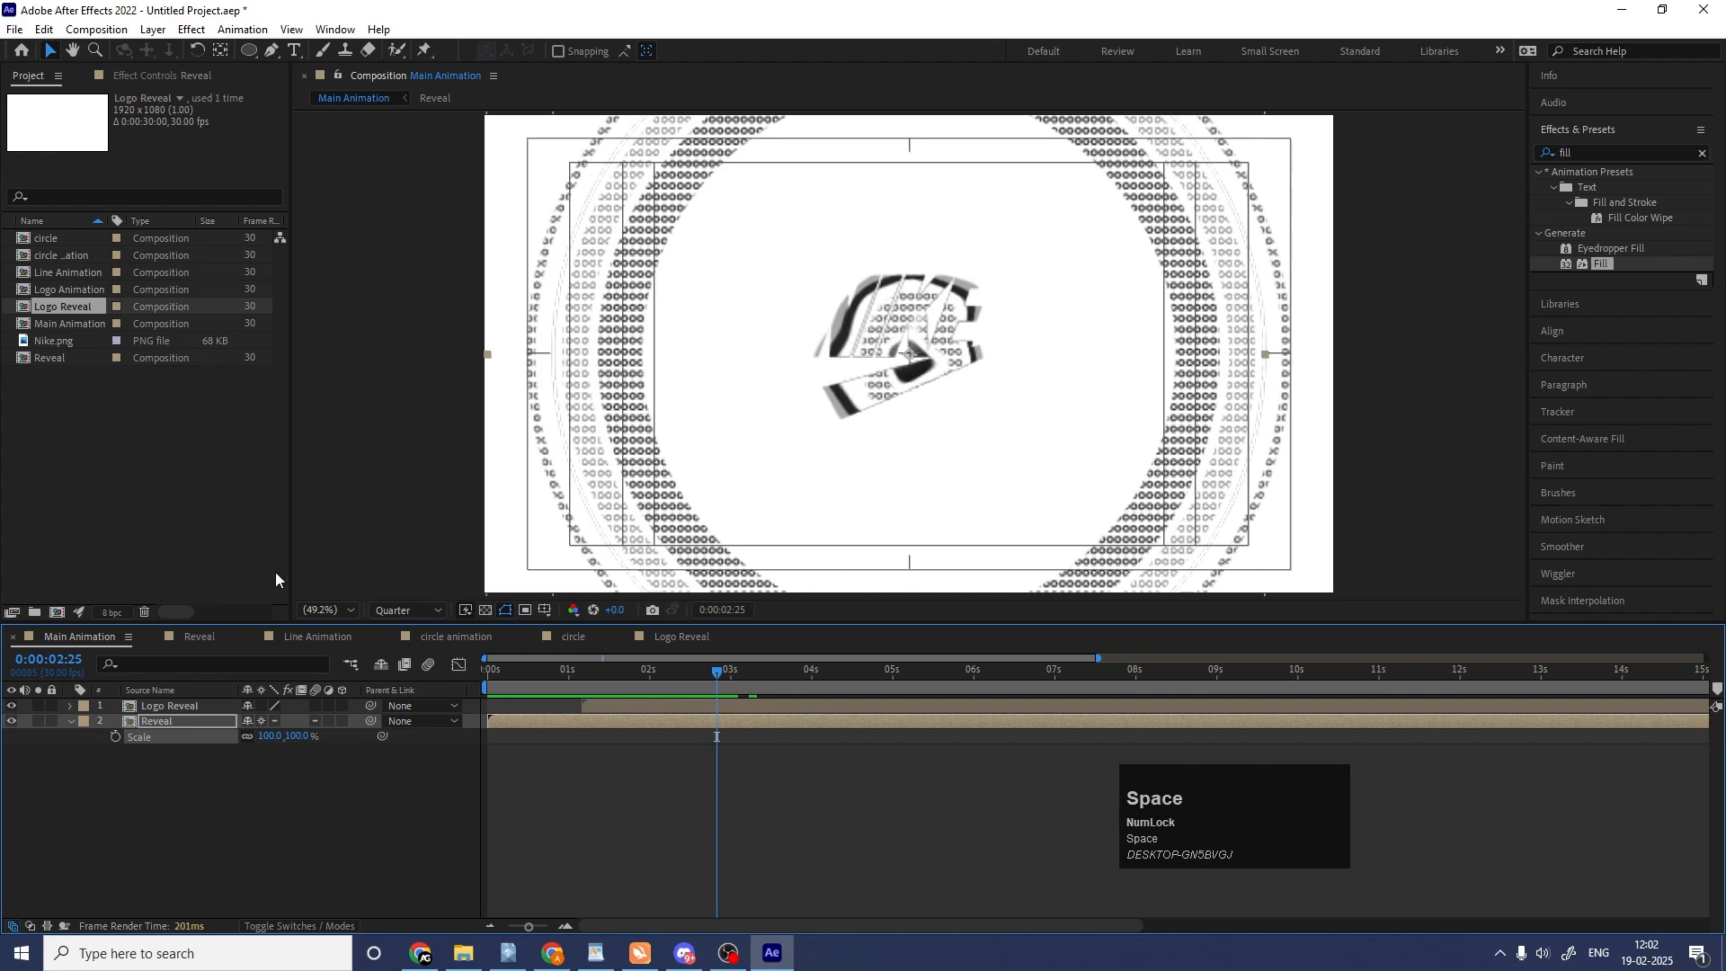
Add the Line Animation composition as the topmost layer, starting about half a second in, and preview the timing.
click(337, 638)
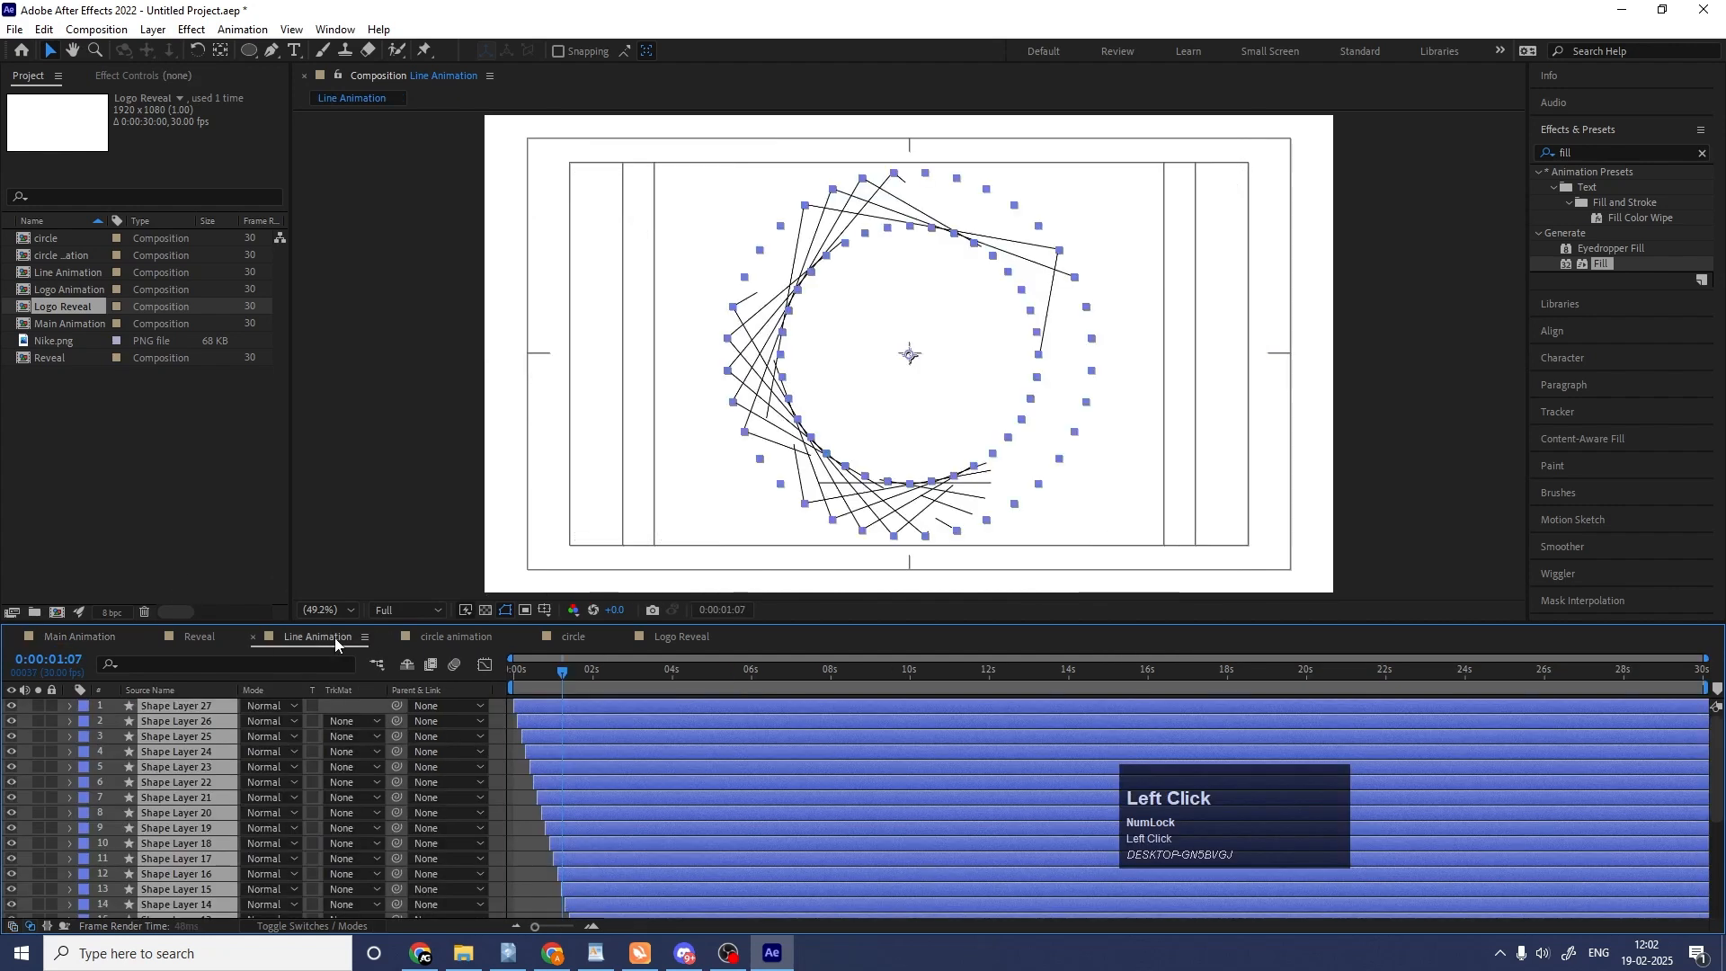
click(70, 638)
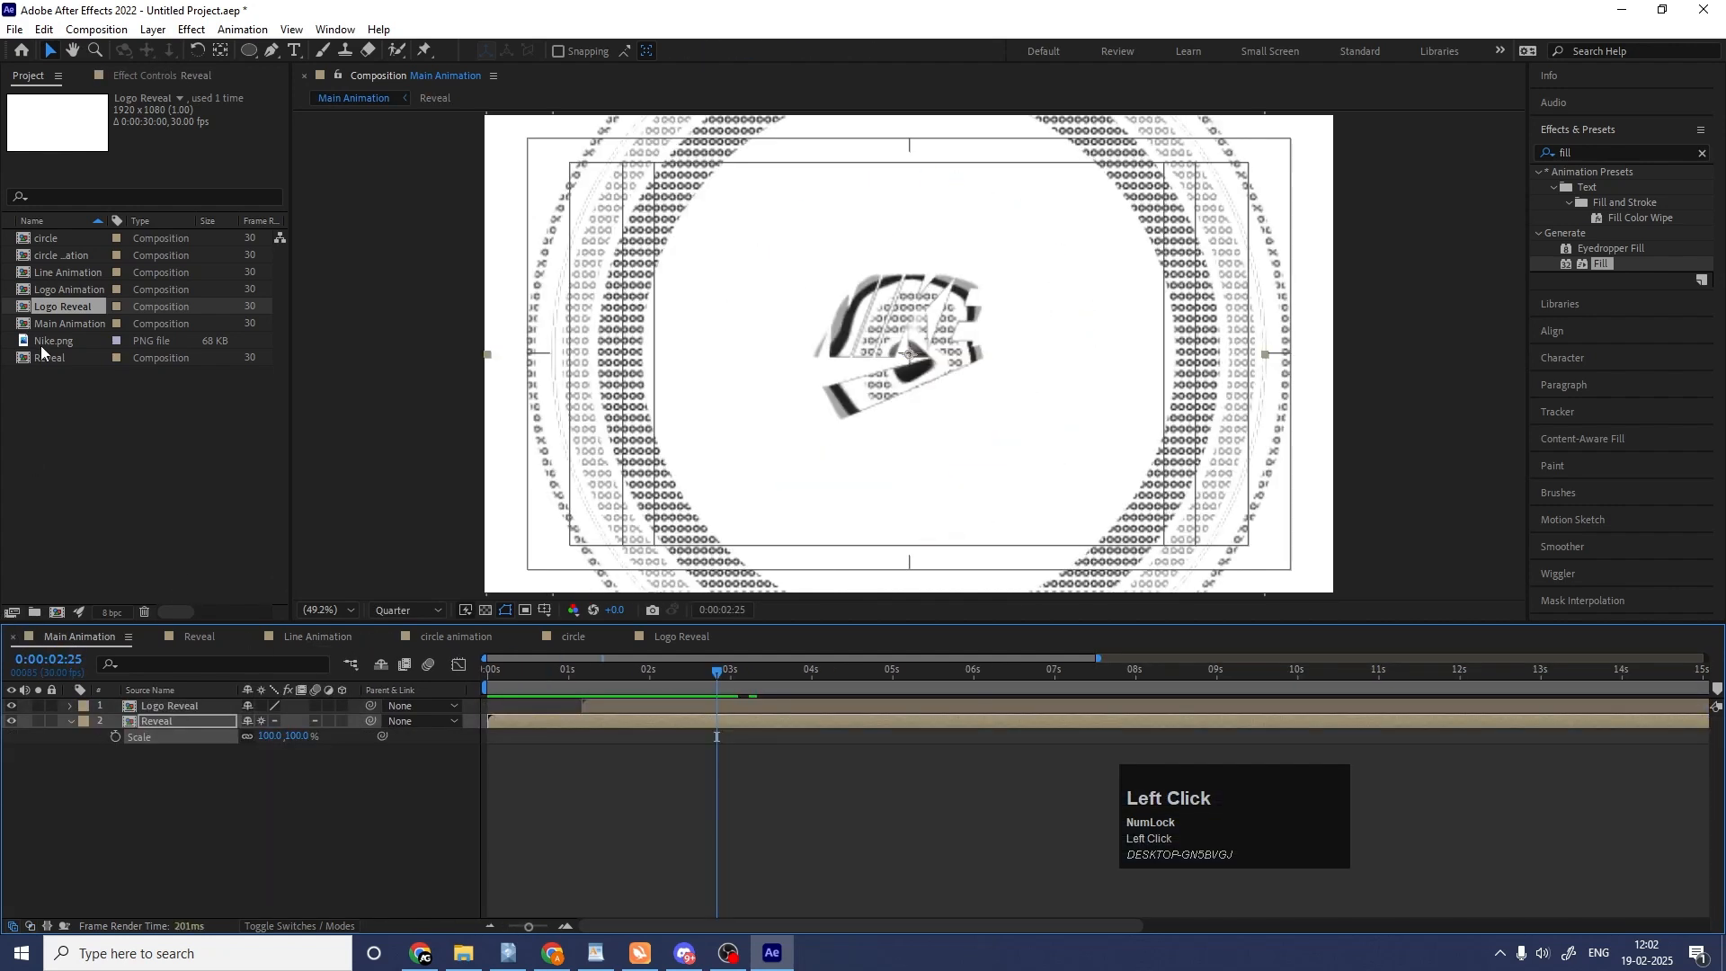
click(62, 273)
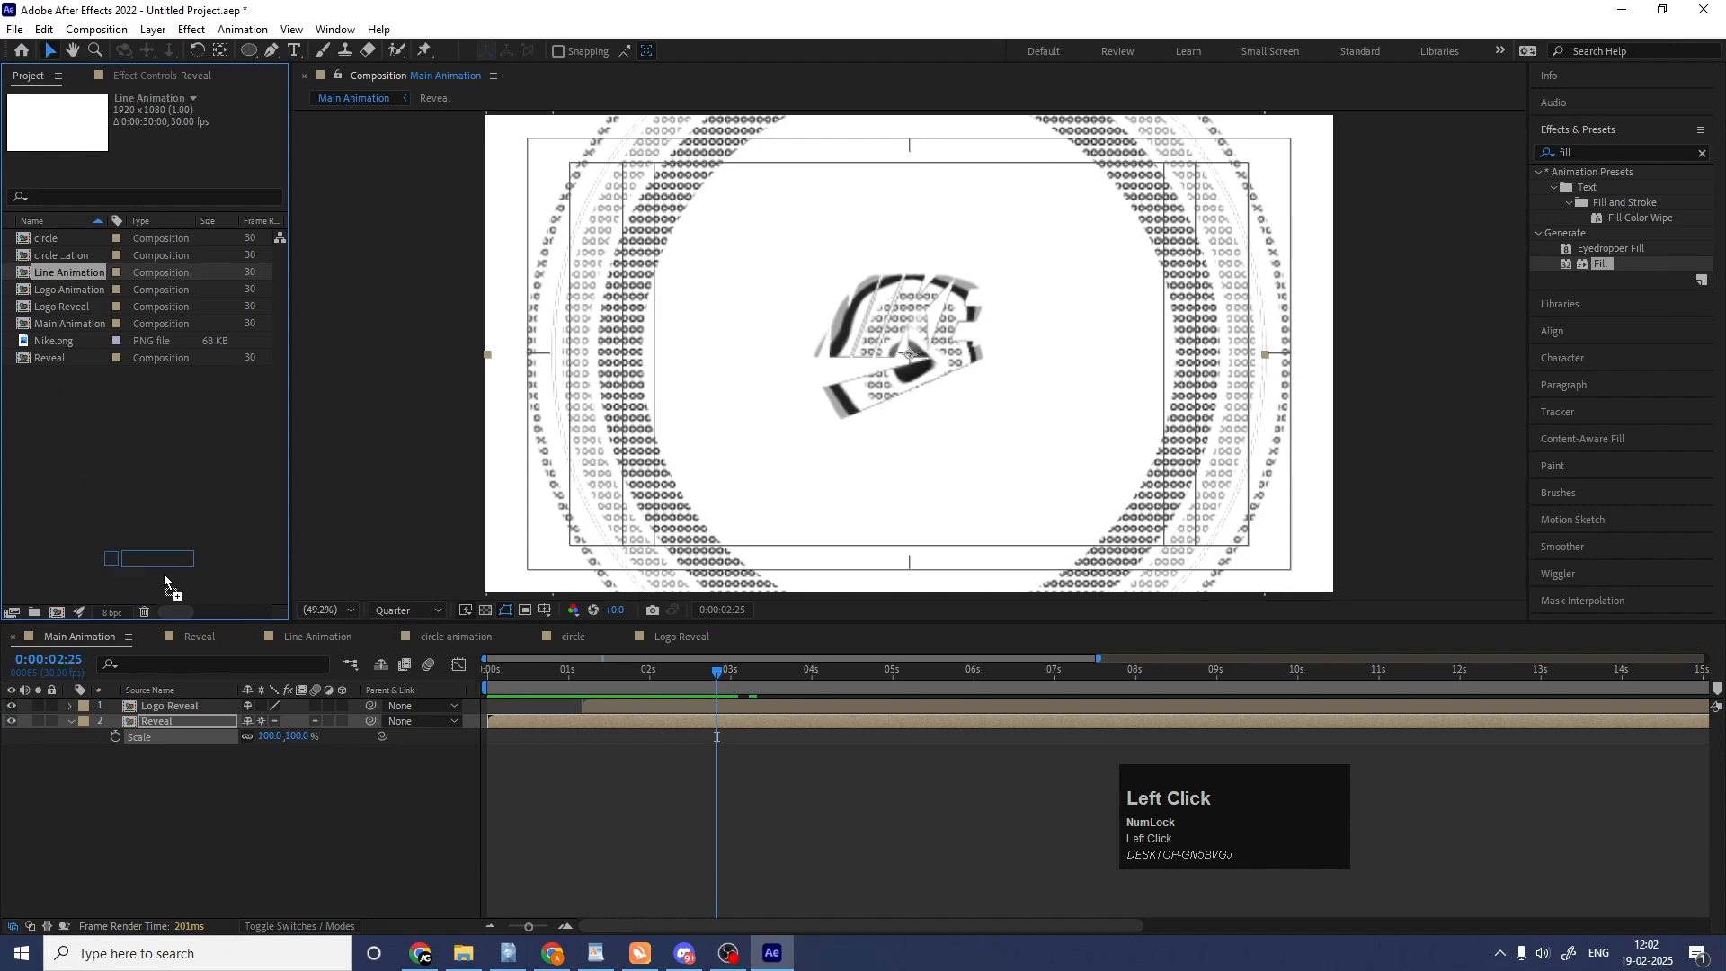
drag(164, 582, 188, 705)
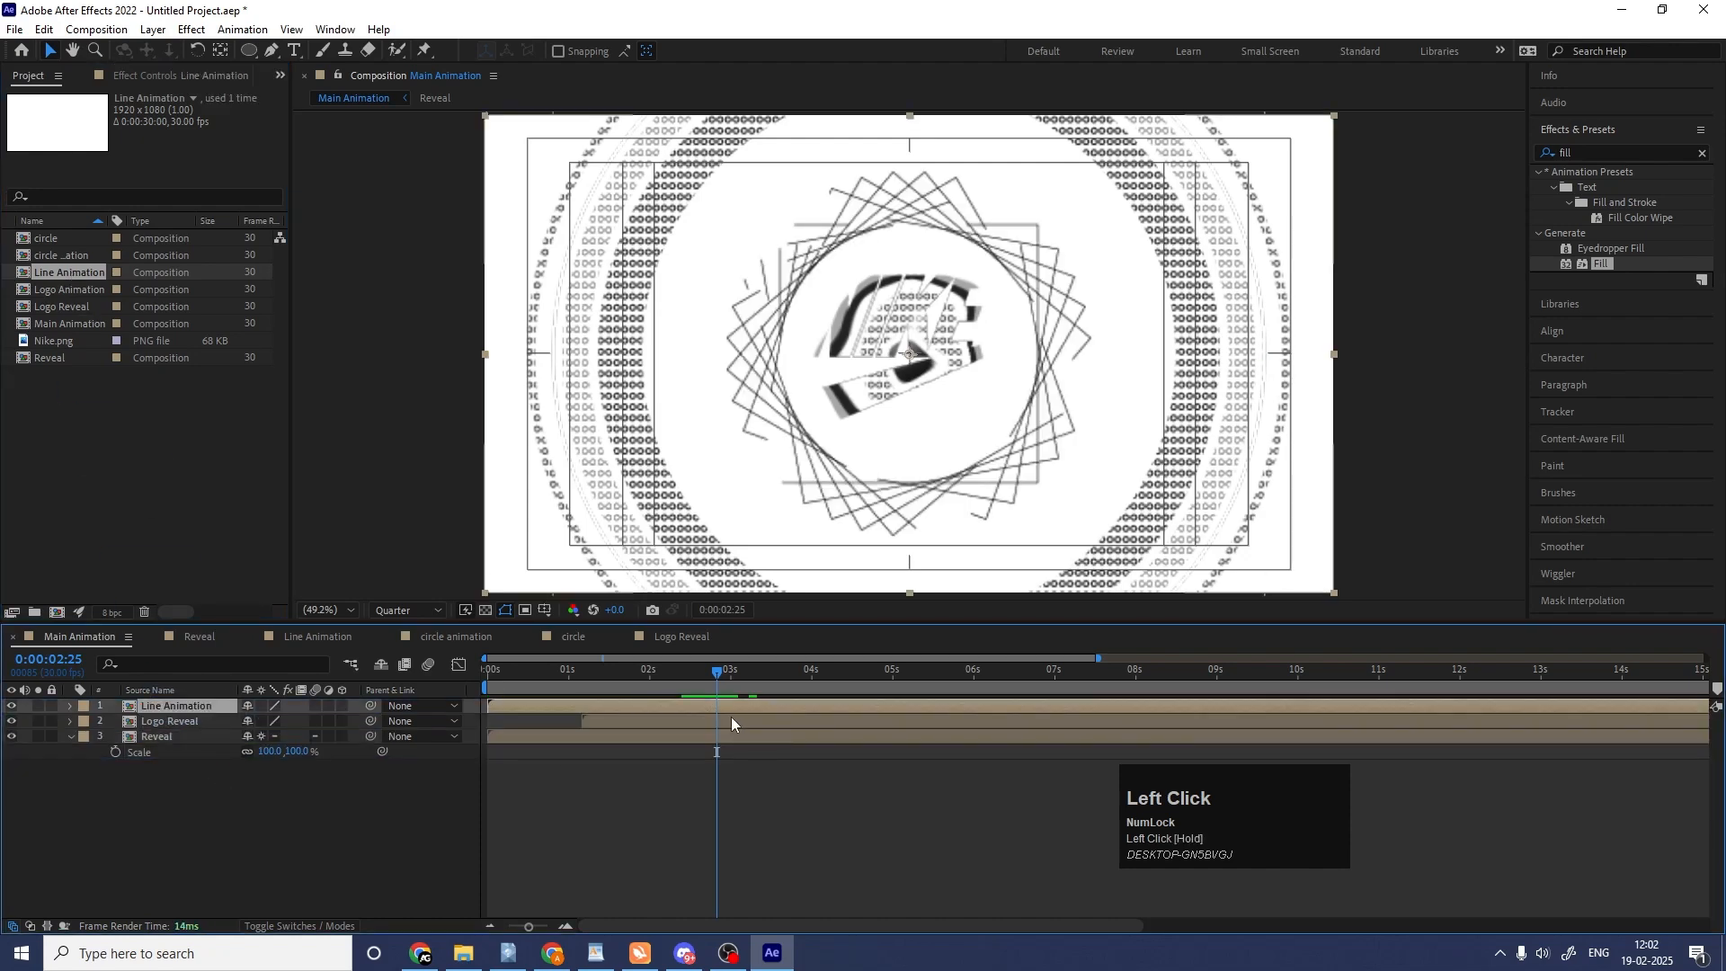
drag(581, 674, 437, 680)
key(space)
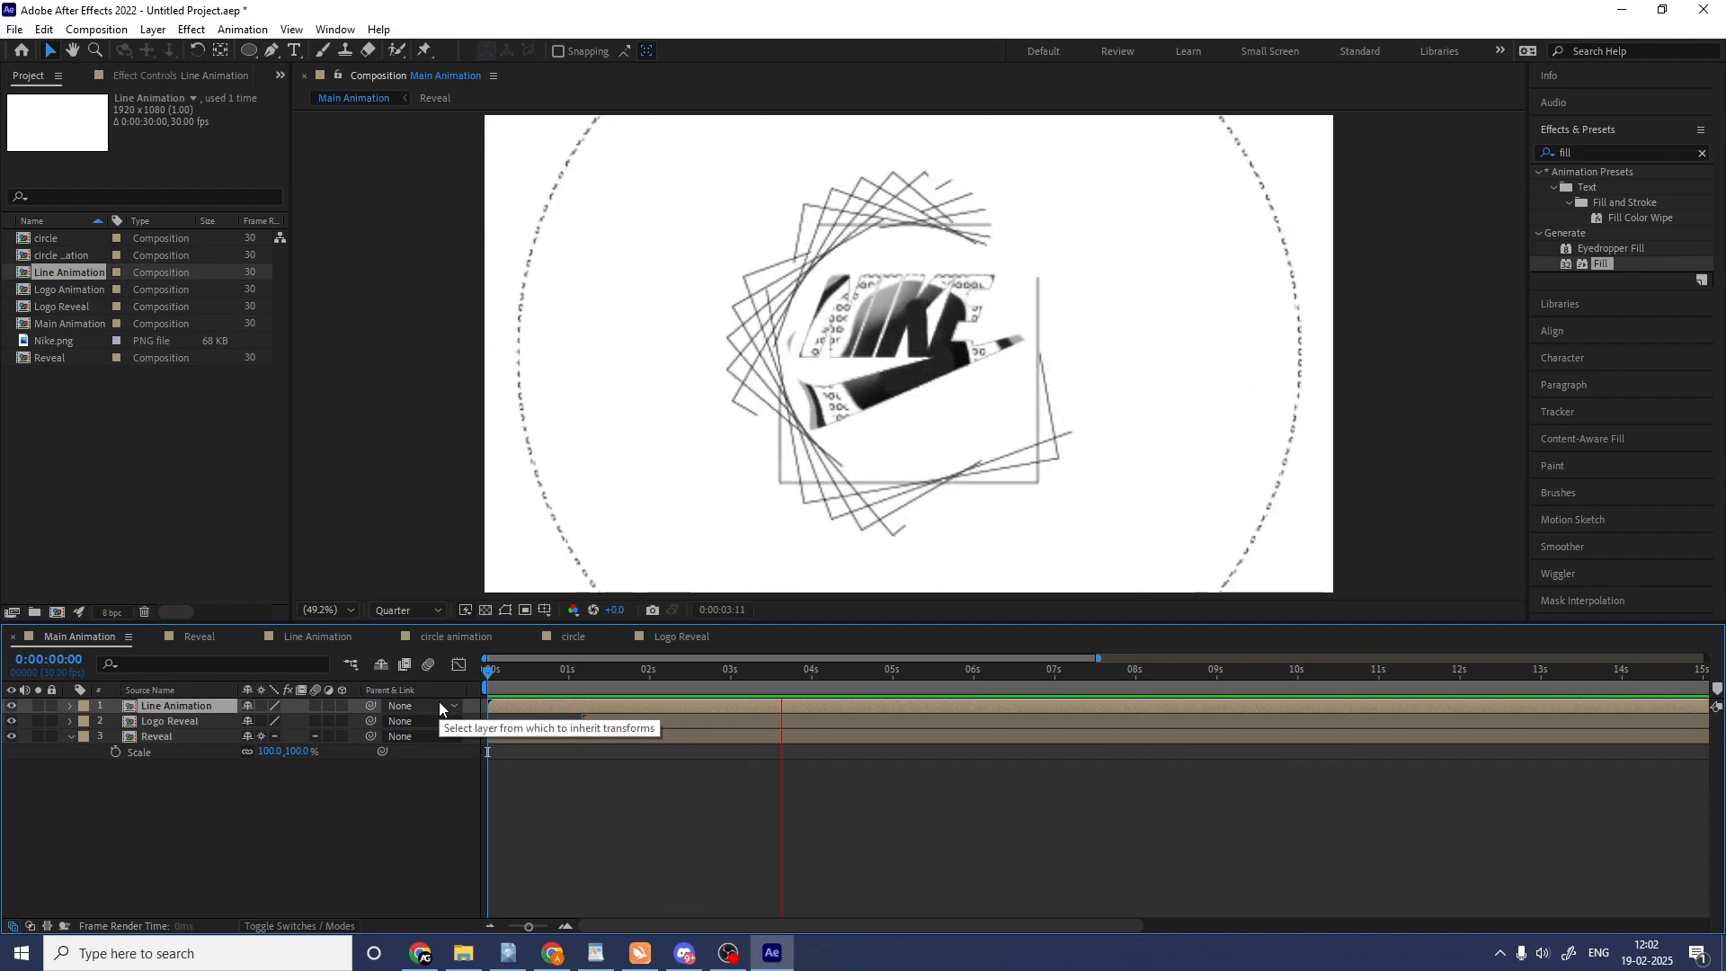
key(space)
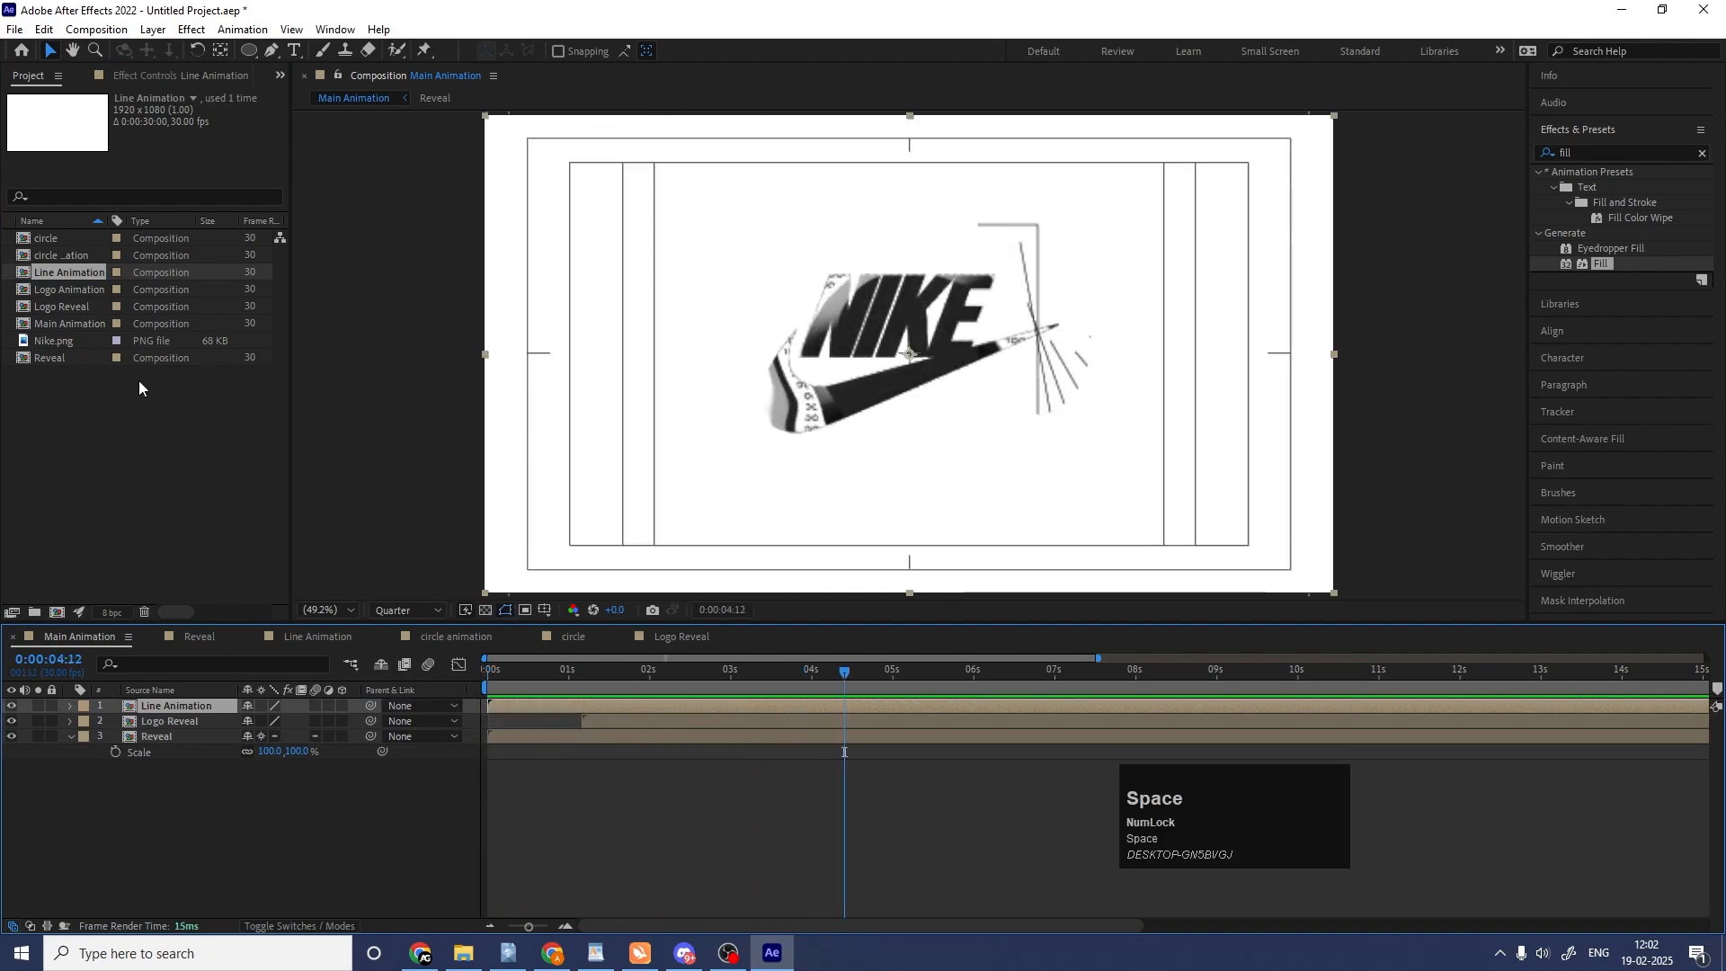
mouse_move(515, 673)
mouse_down()
mouse_move(549, 676)
mouse_move(530, 676)
mouse_up()
key(space)
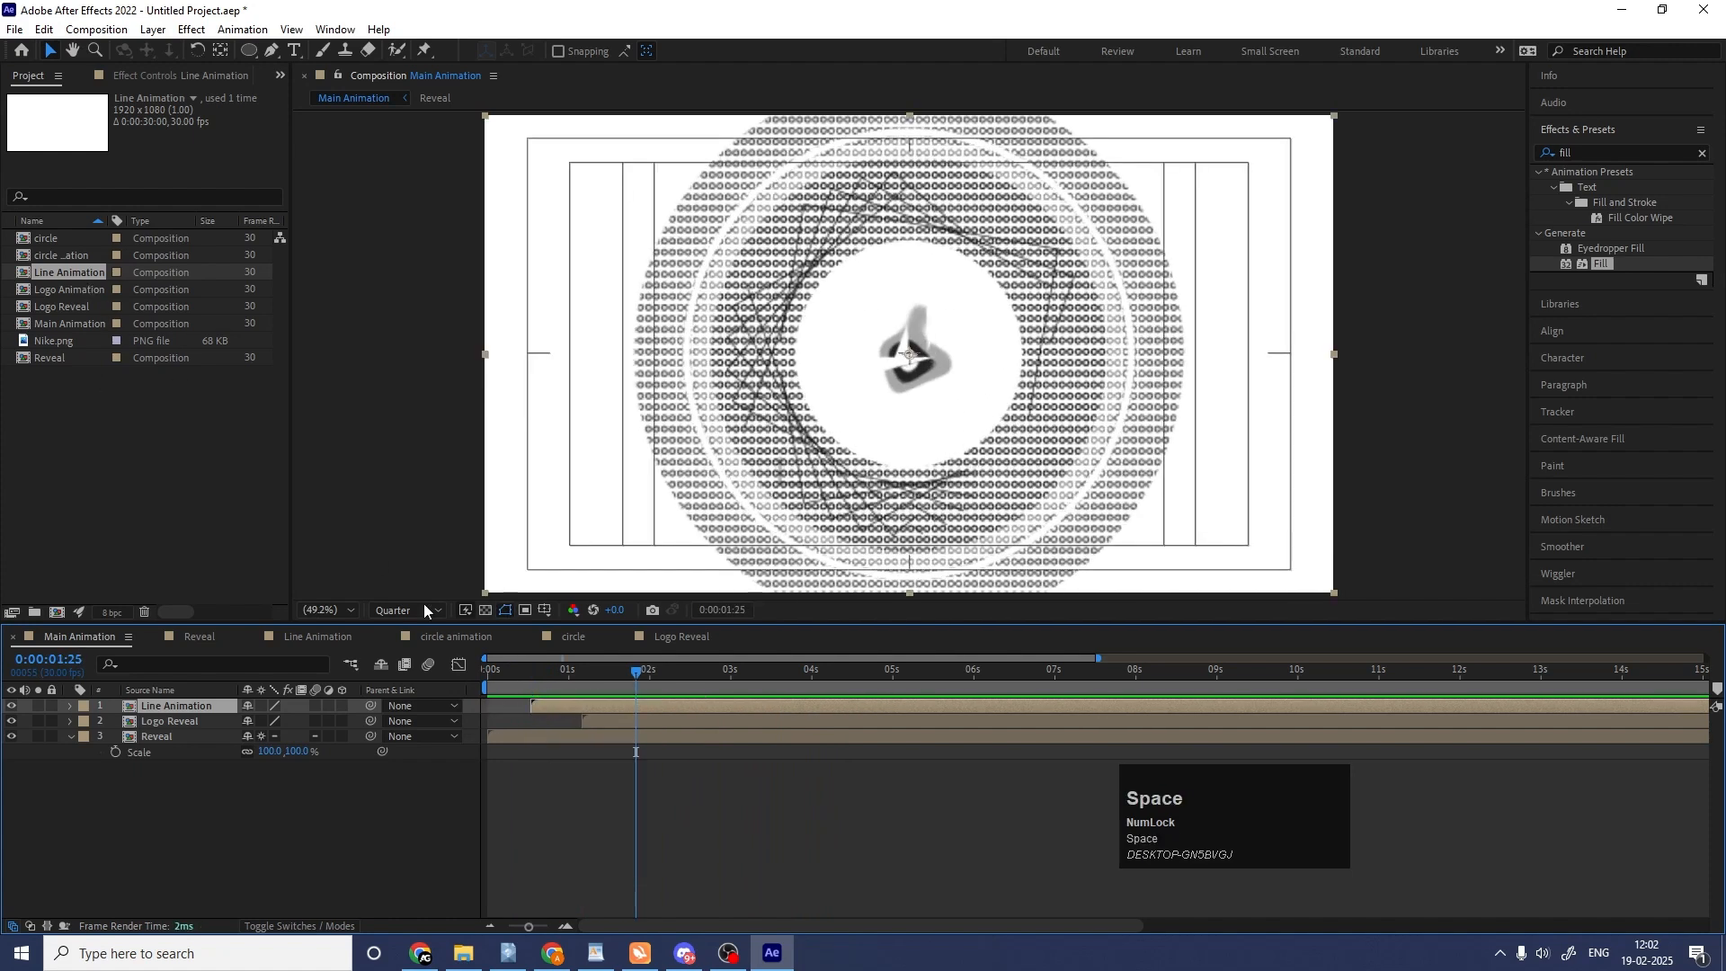
Add the circle animation composition as the topmost layer, starting at 0:00:01:11, and play the whole animation from the start.
click(45, 257)
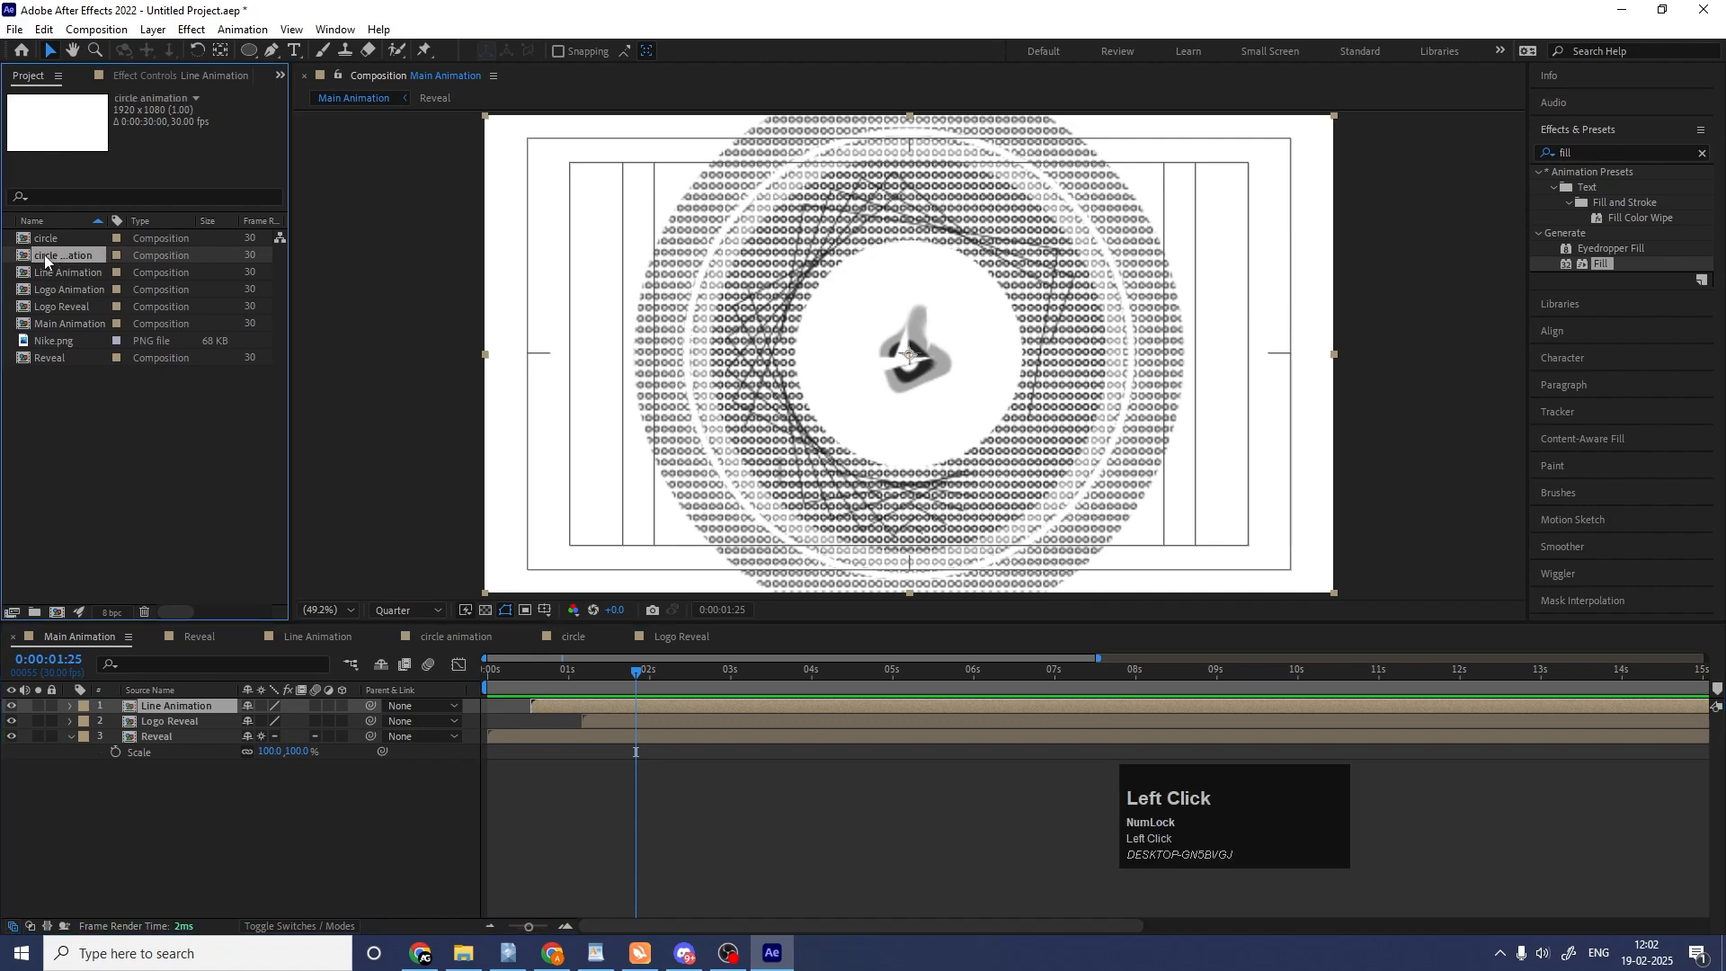
drag(168, 626, 51, 348)
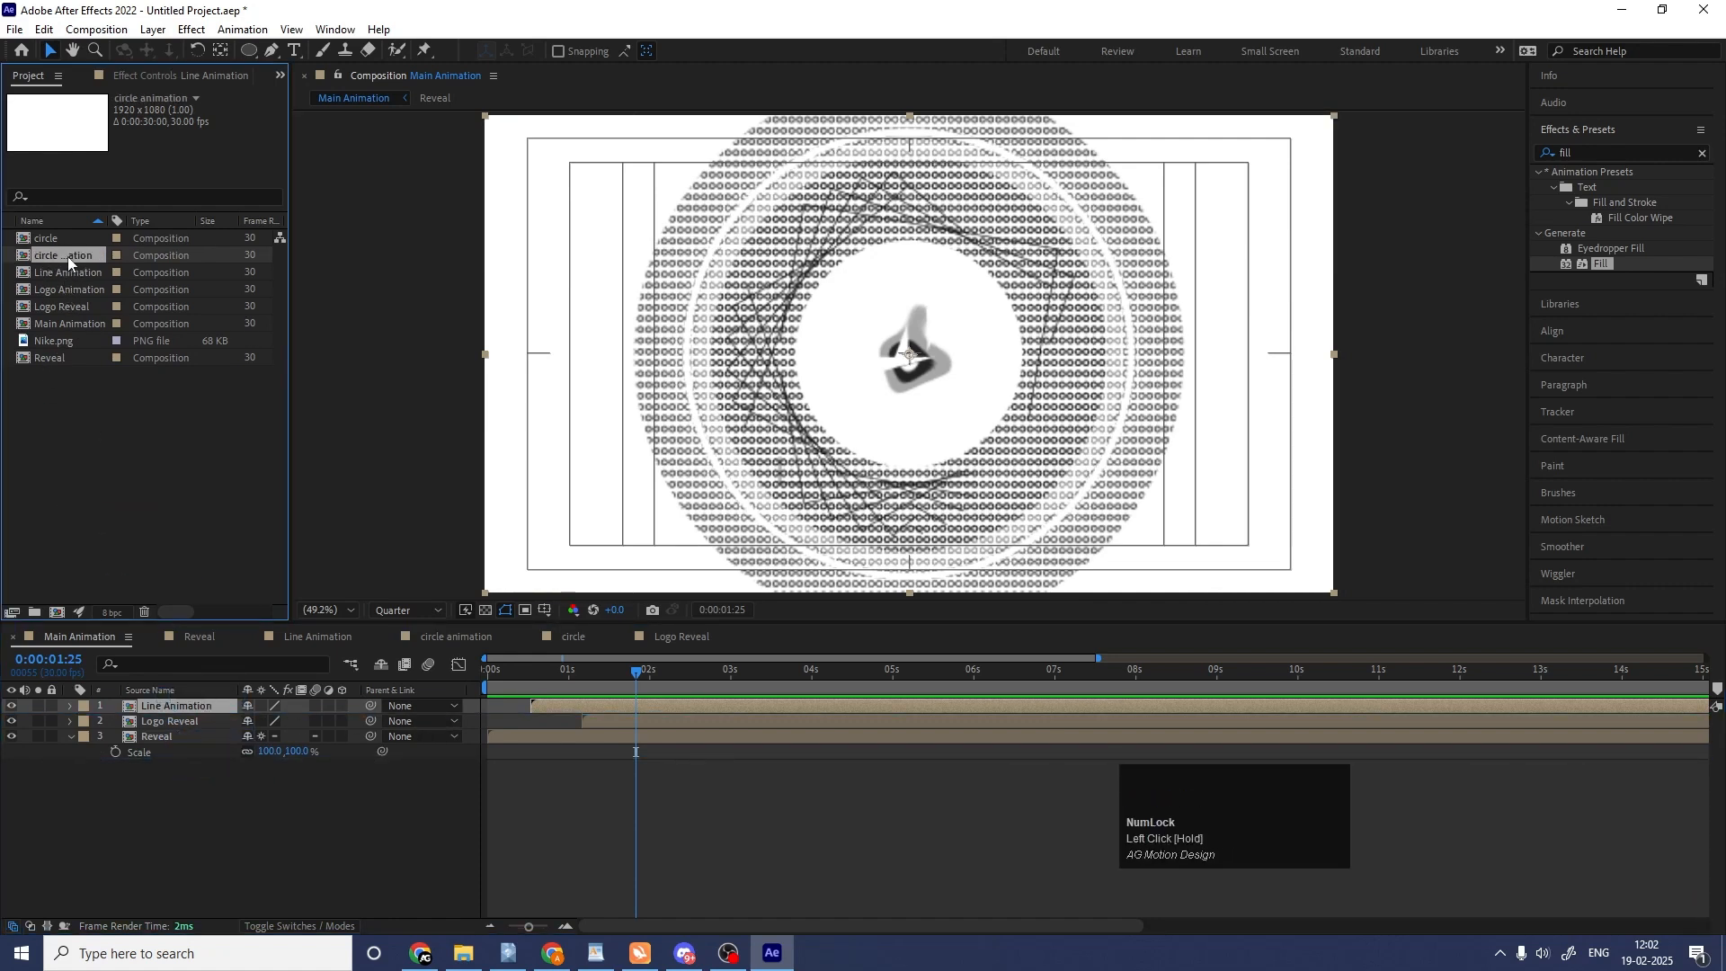
drag(67, 257, 208, 698)
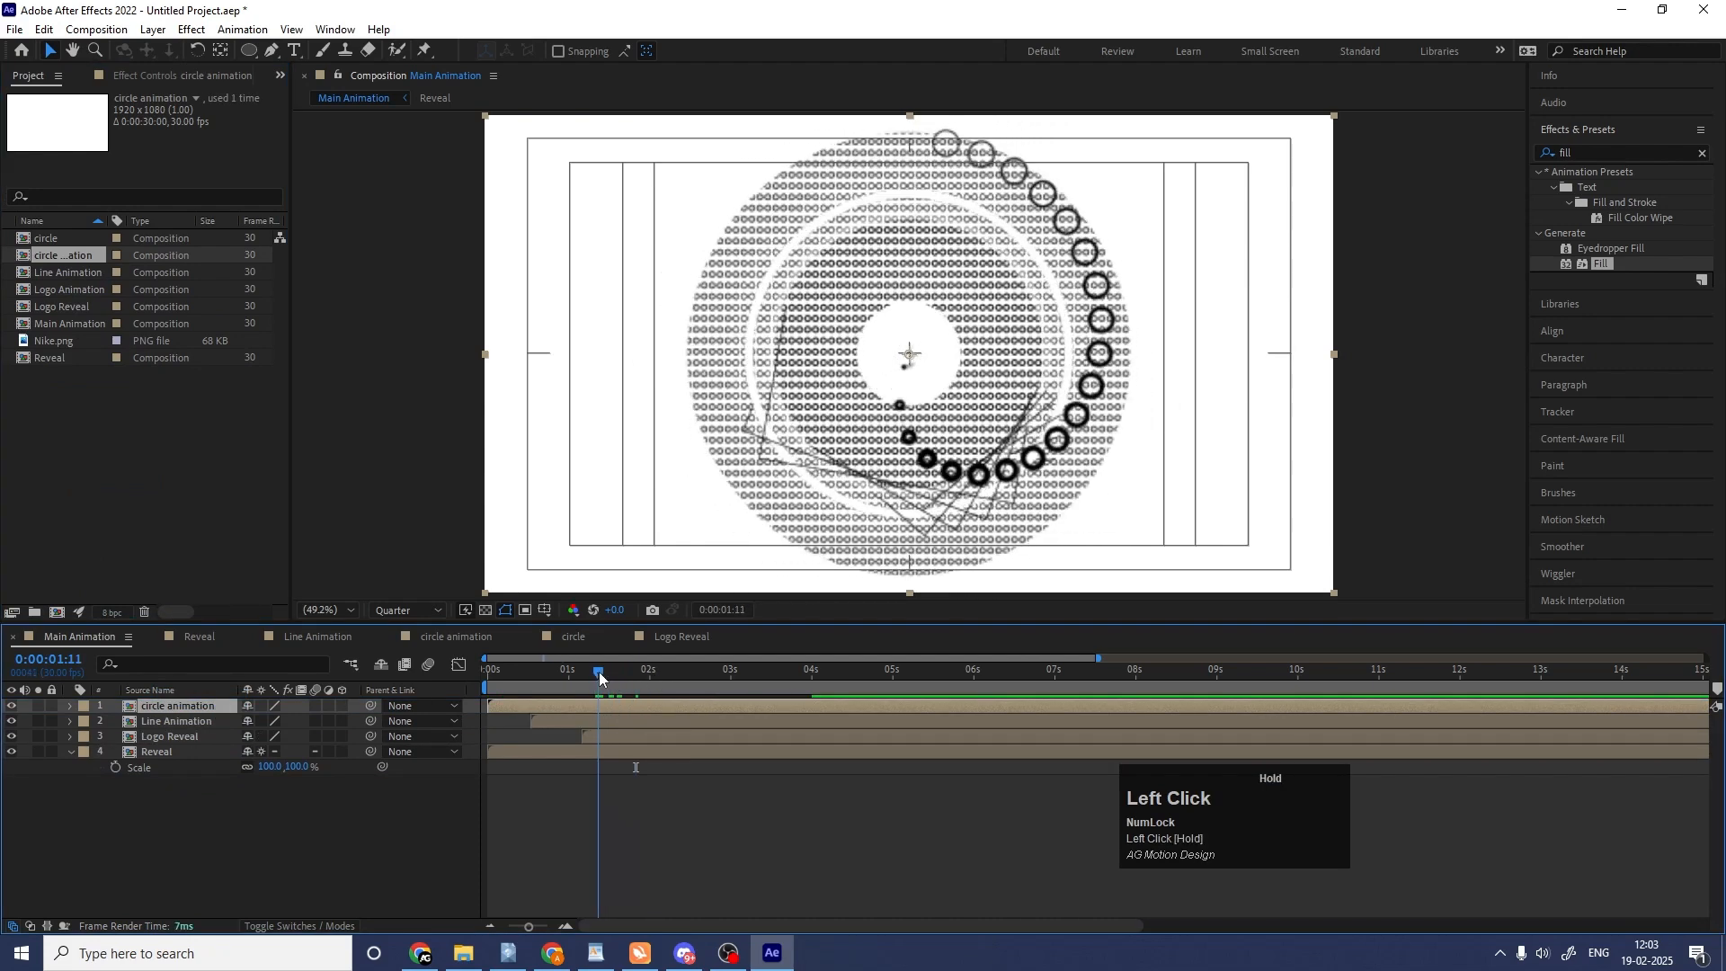
key(space)
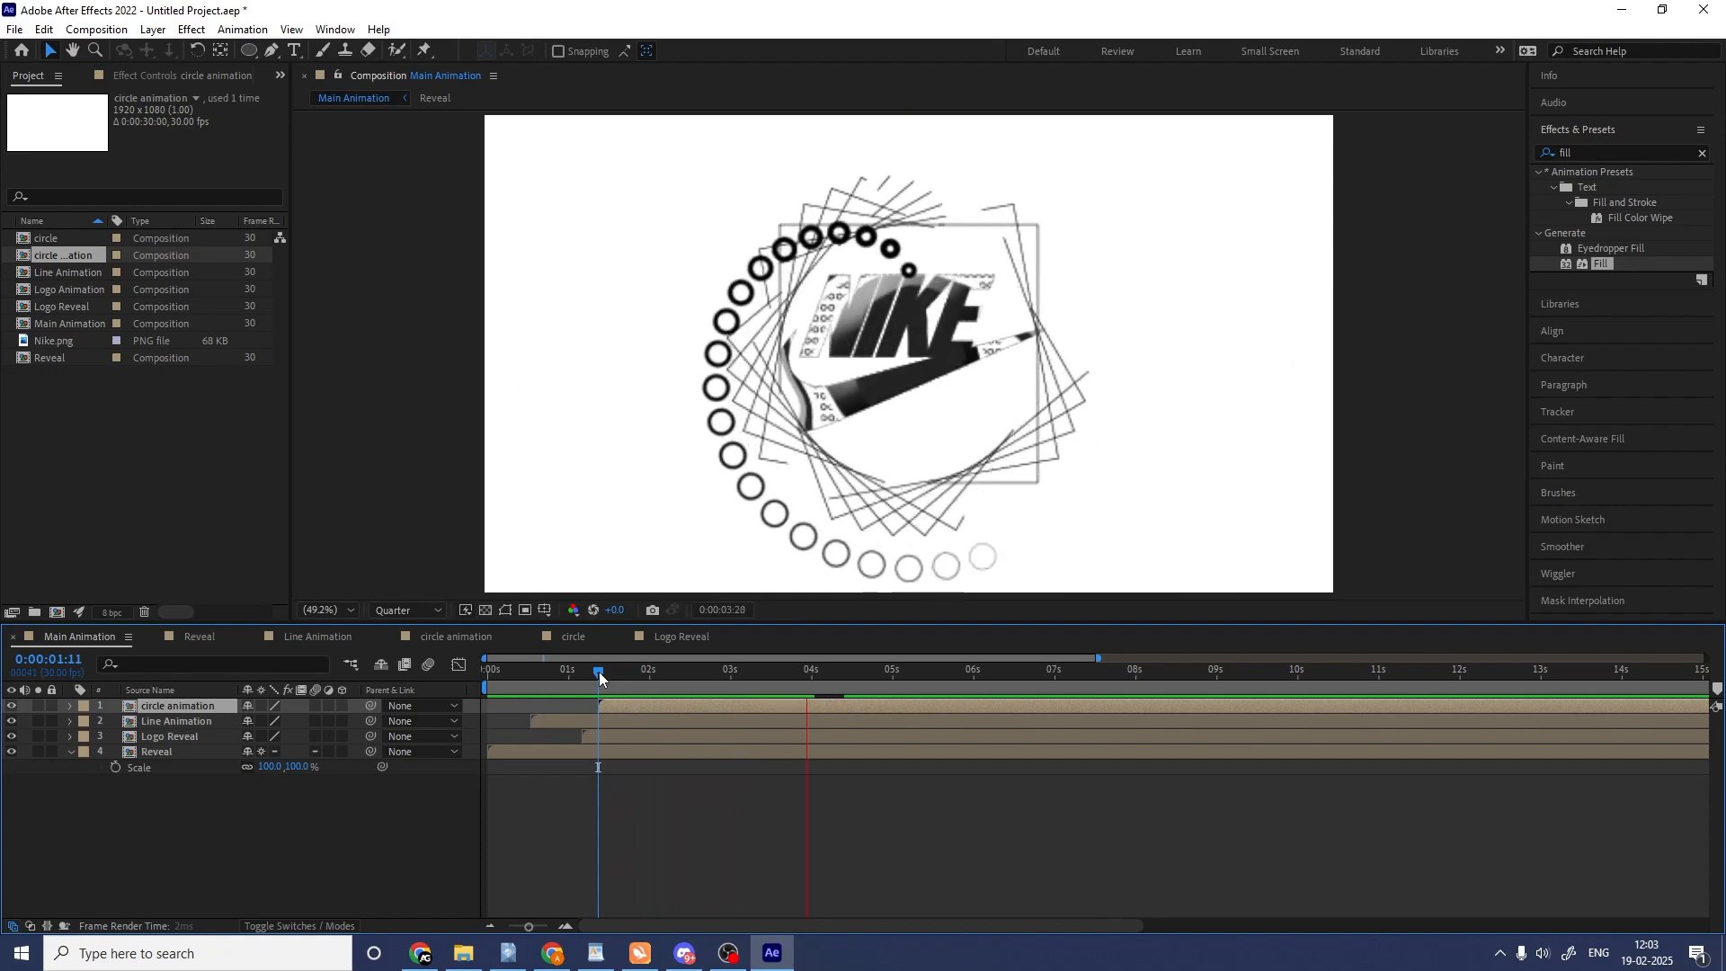
key(space)
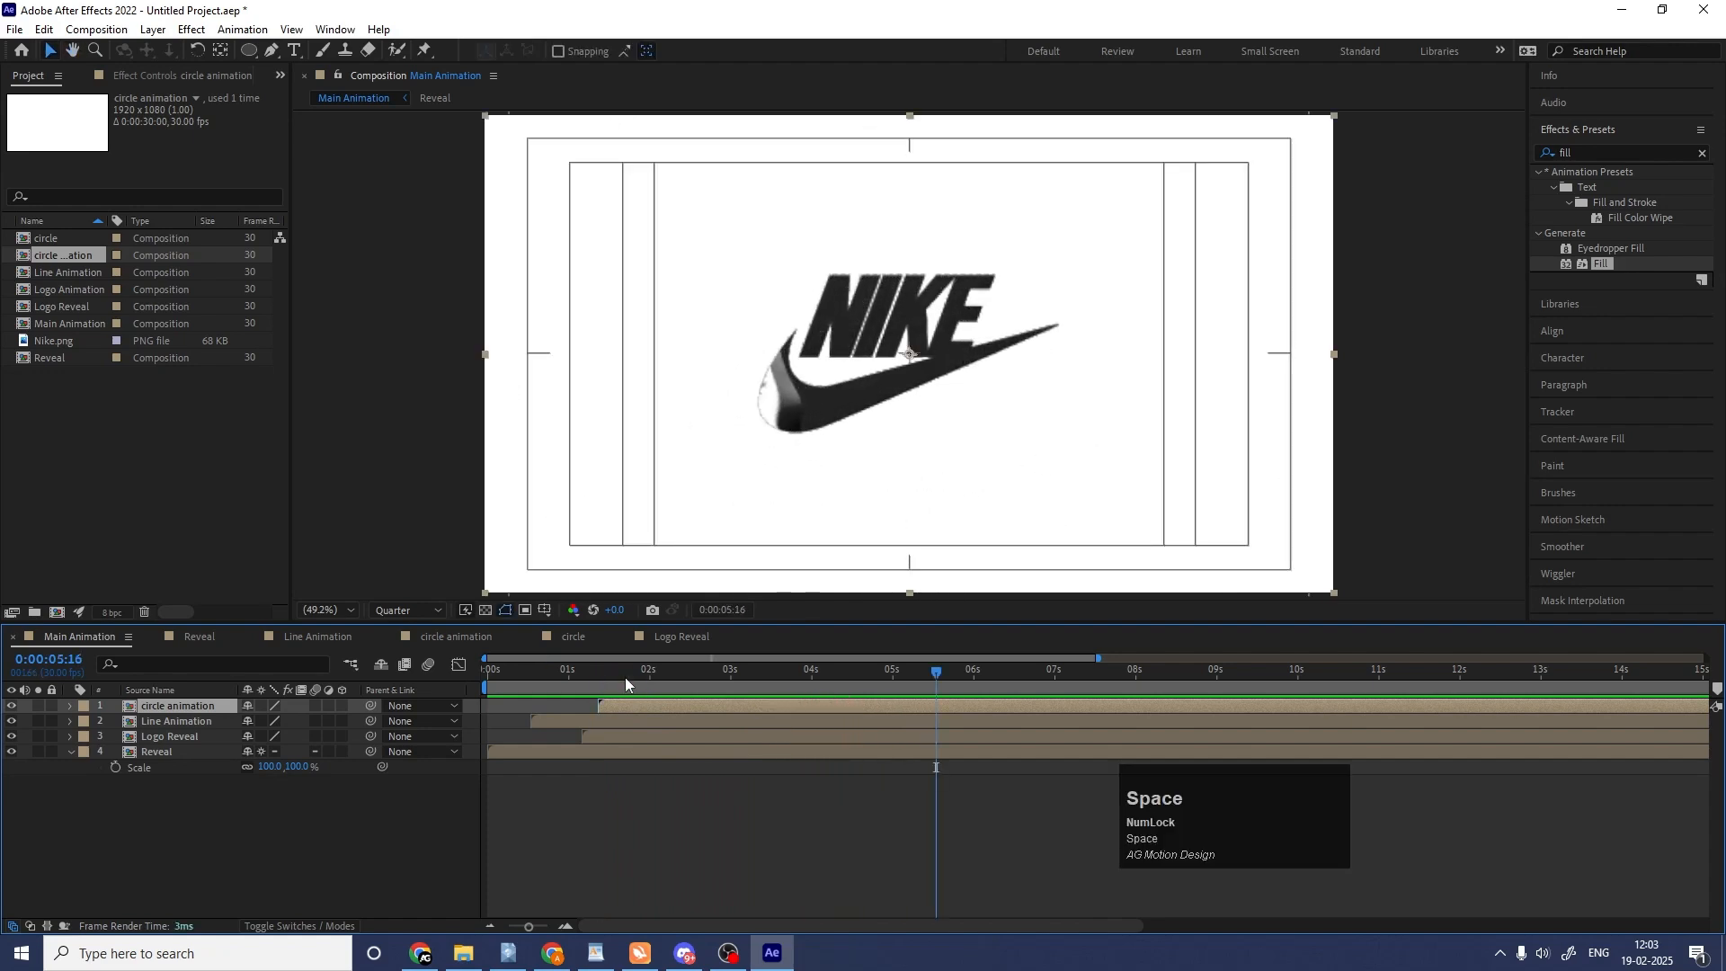
drag(621, 677, 418, 687)
key(space)
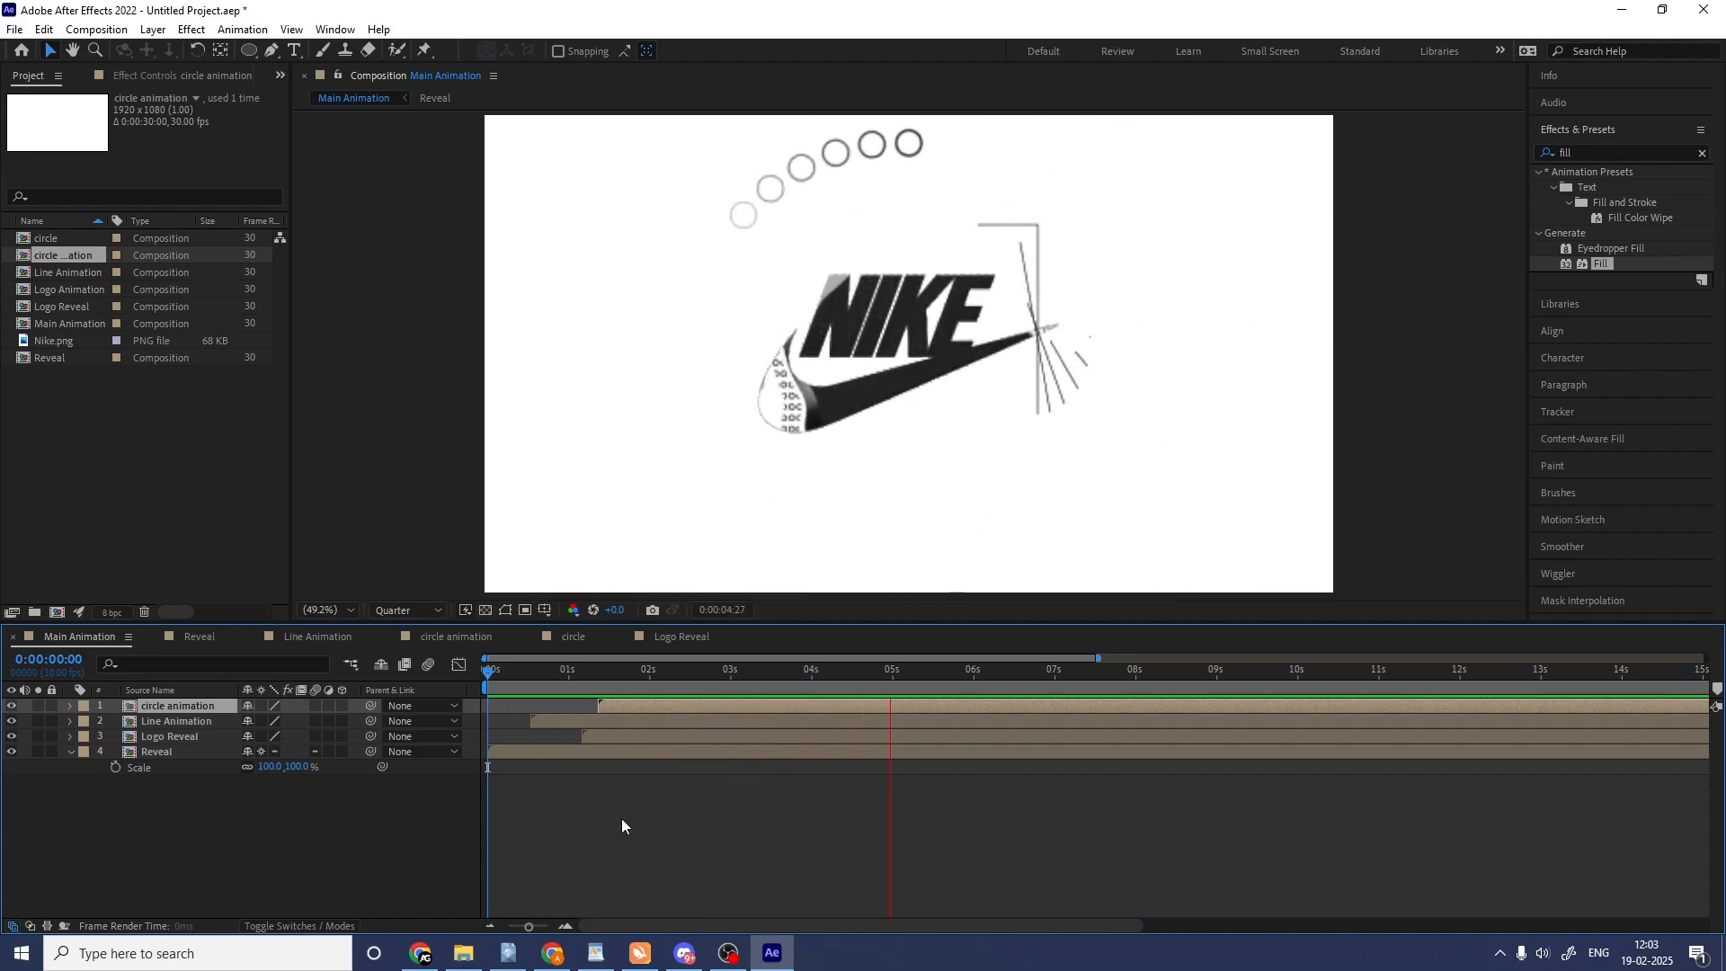
key(space)
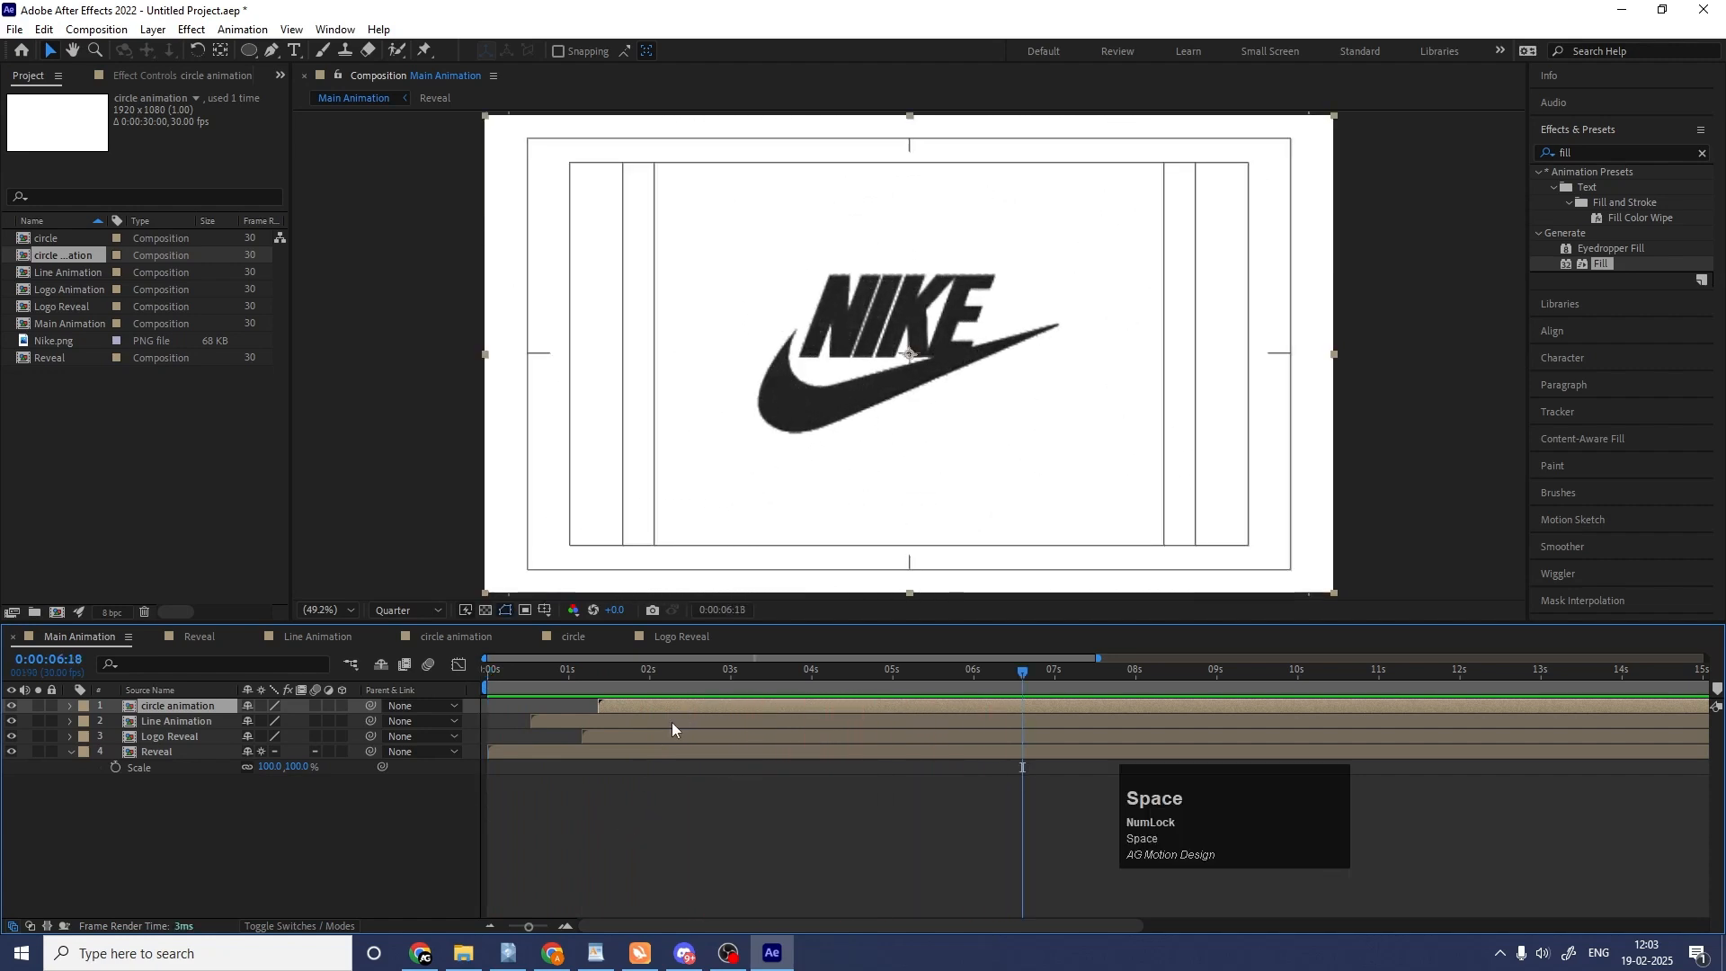
Nudge the Logo Reveal layer slightly down and right to center the Nike logo in the frame.
click(576, 720)
click(610, 739)
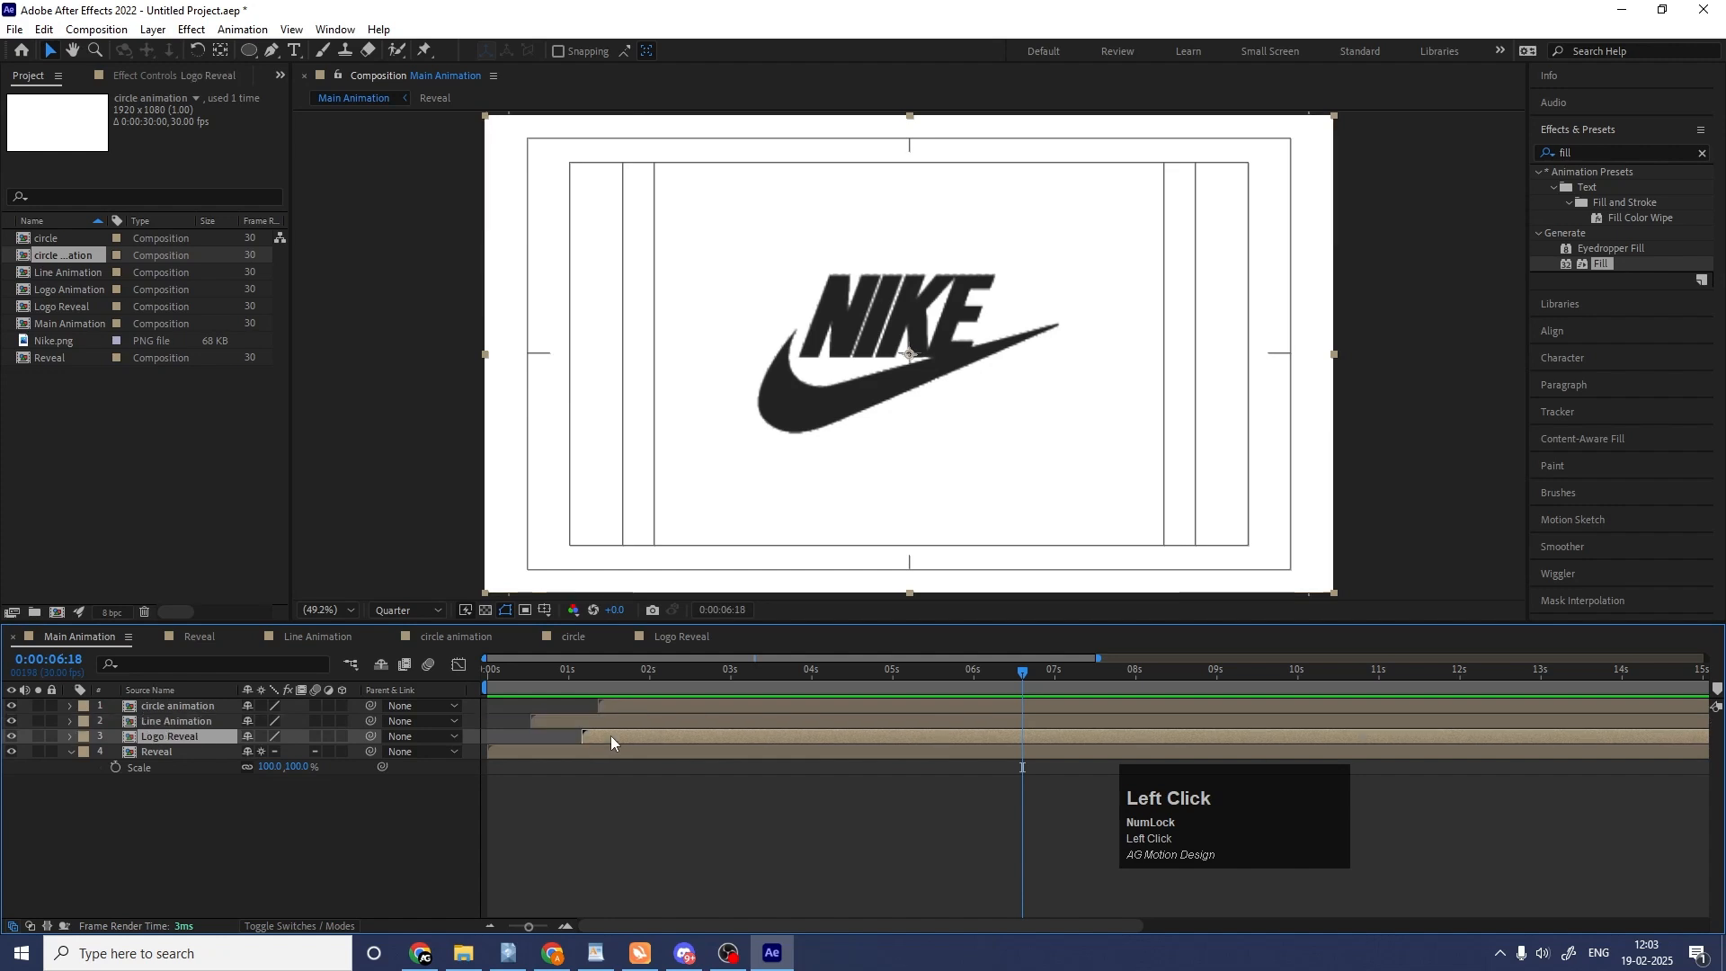
key(Down)
key(Down)
key(Down)
key(Down)
key(Down)
key(Down)
key(Down)
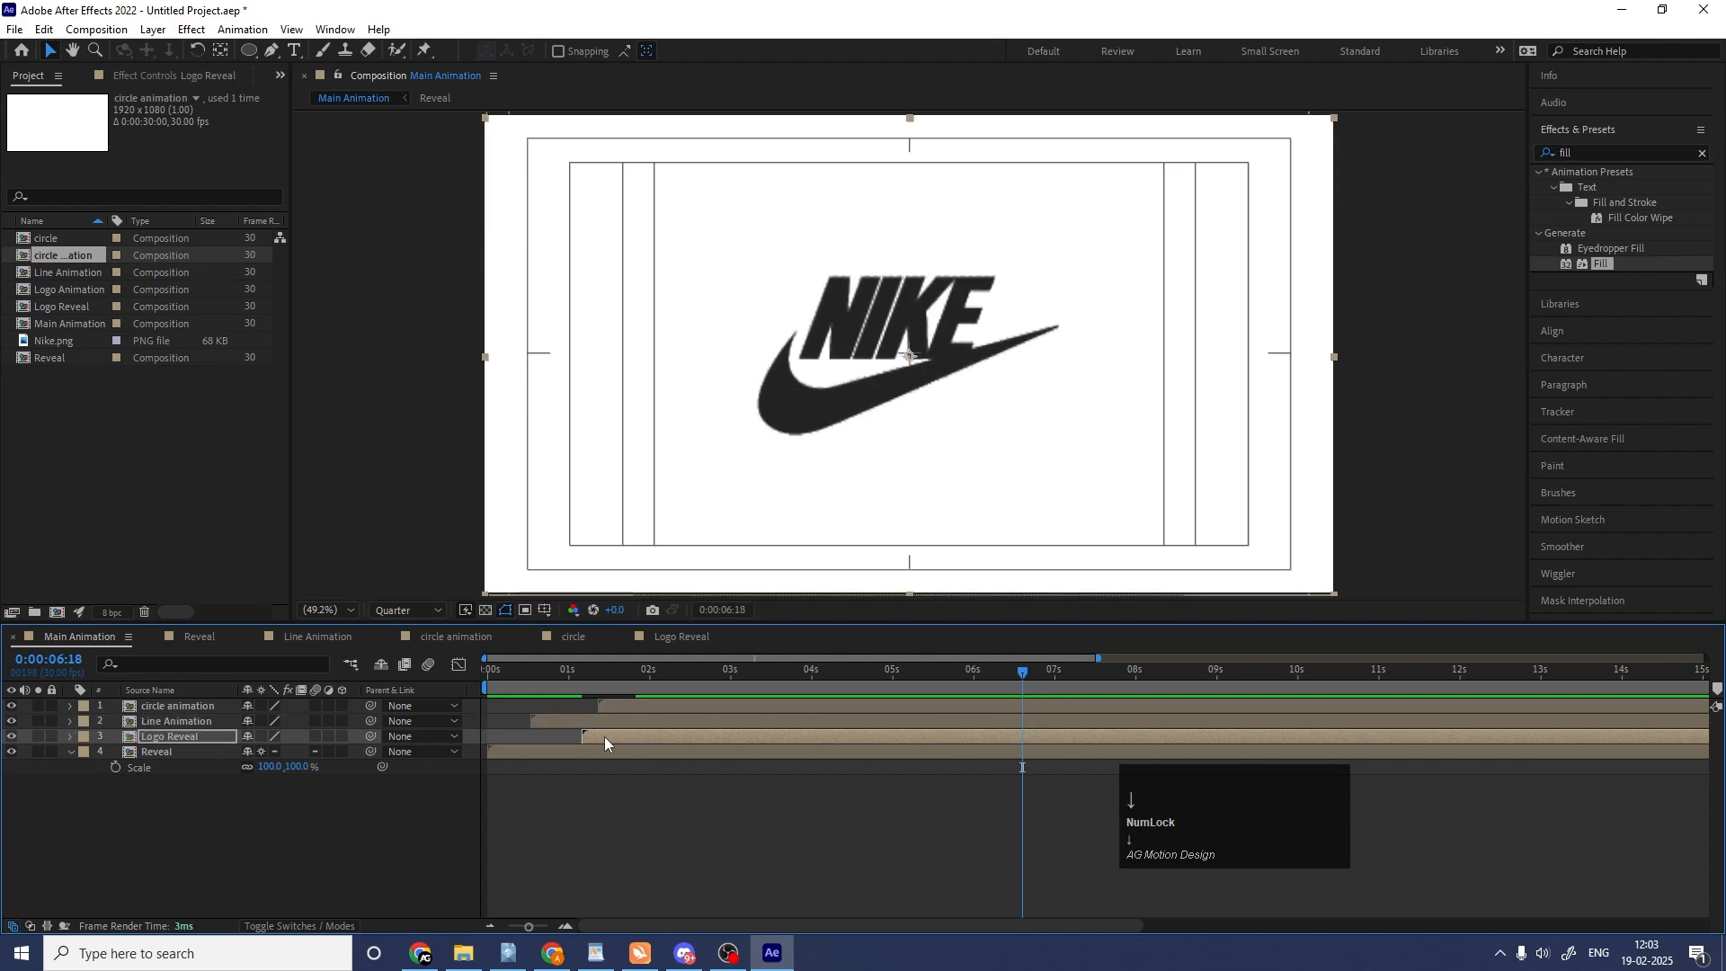
key(Down)
key(Down)
key(Down)
key(Down)
key(Down)
key(Down)
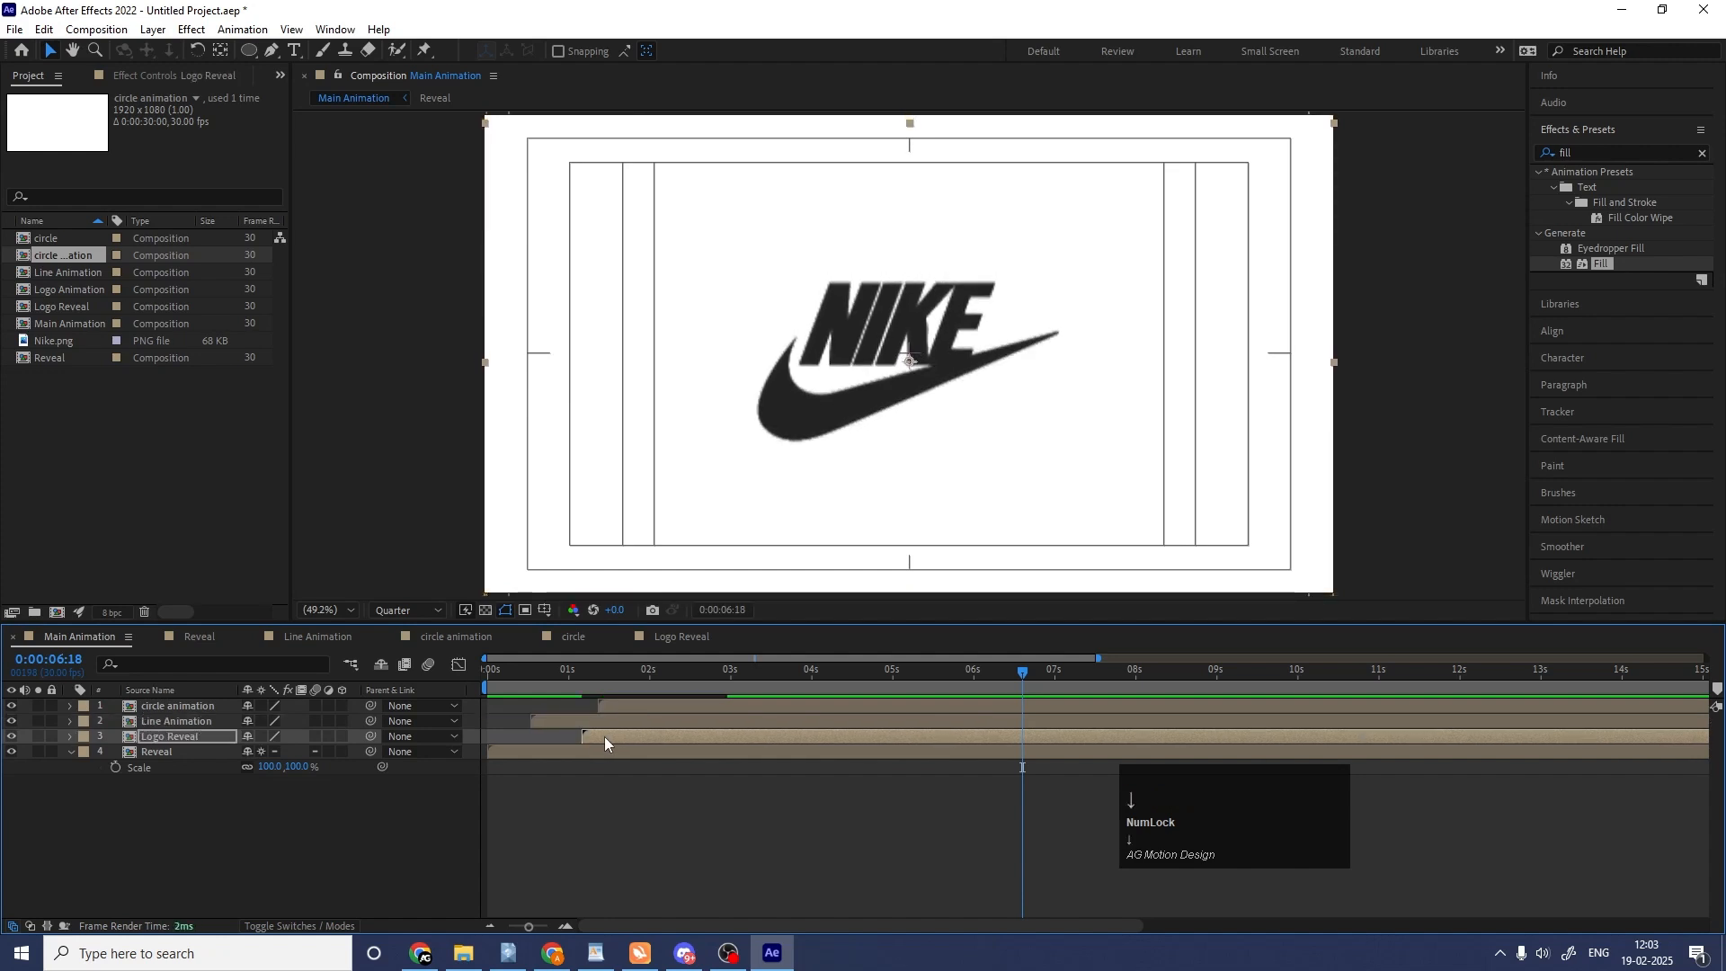
key(Right)
key(Down)
key(Down)
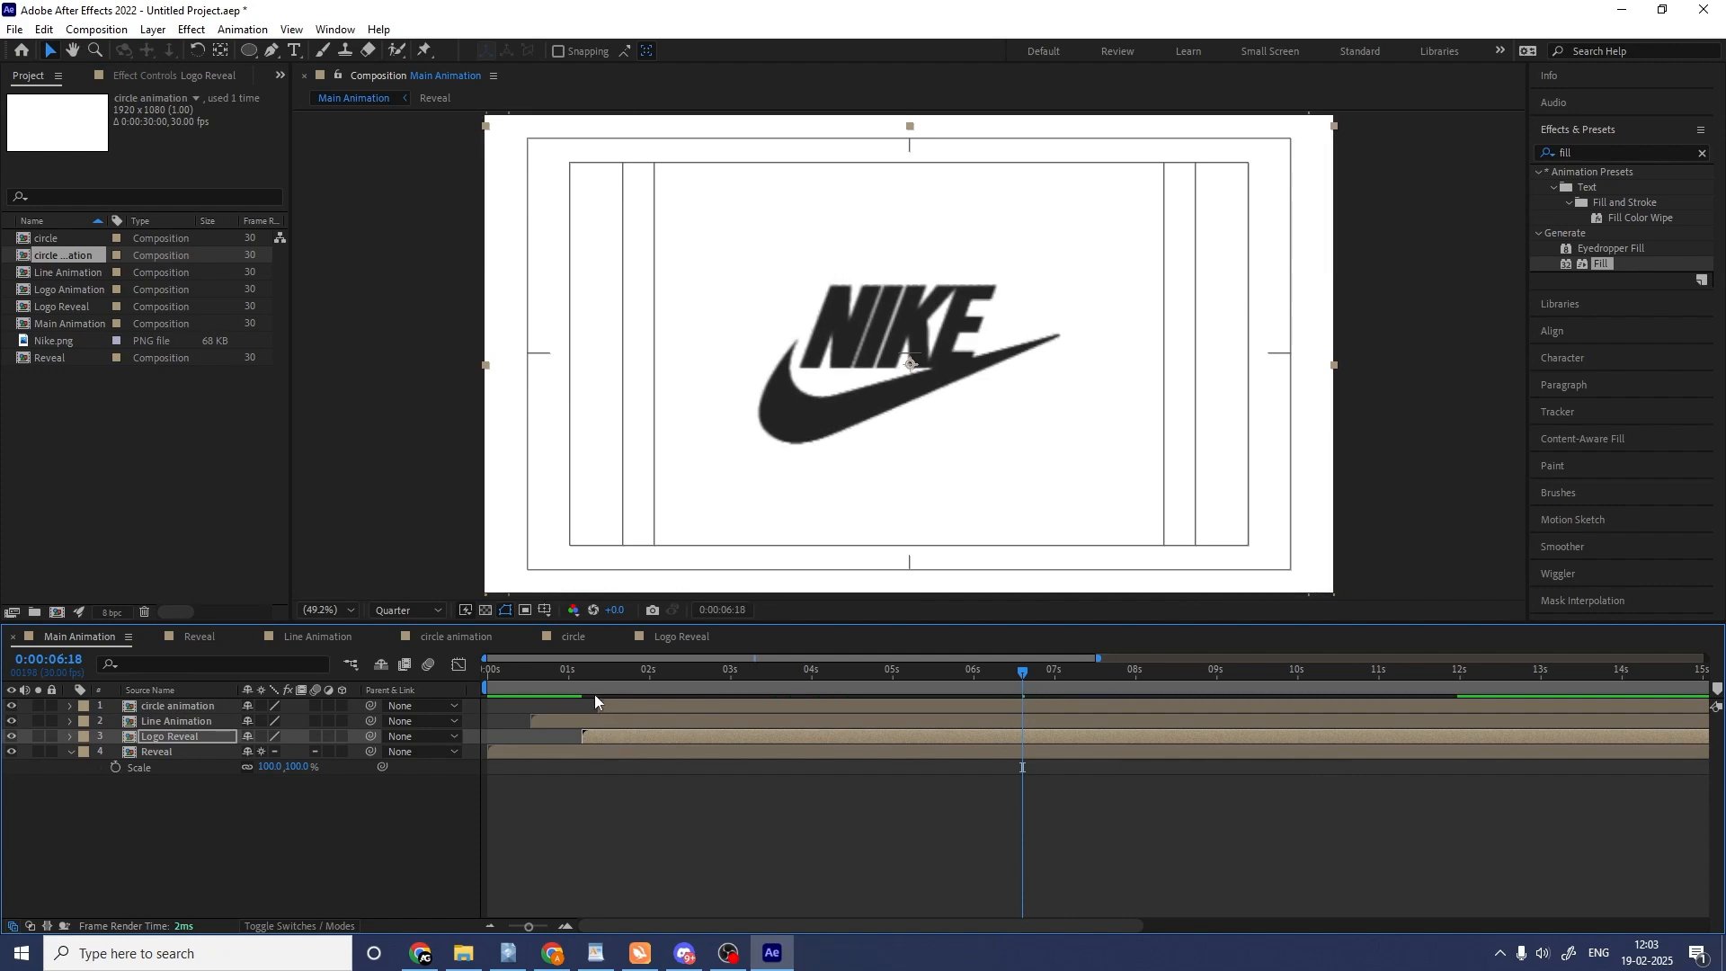
Preview Main Animation from the start and return the playhead to 0:00:00:00.
click(595, 694)
key(space)
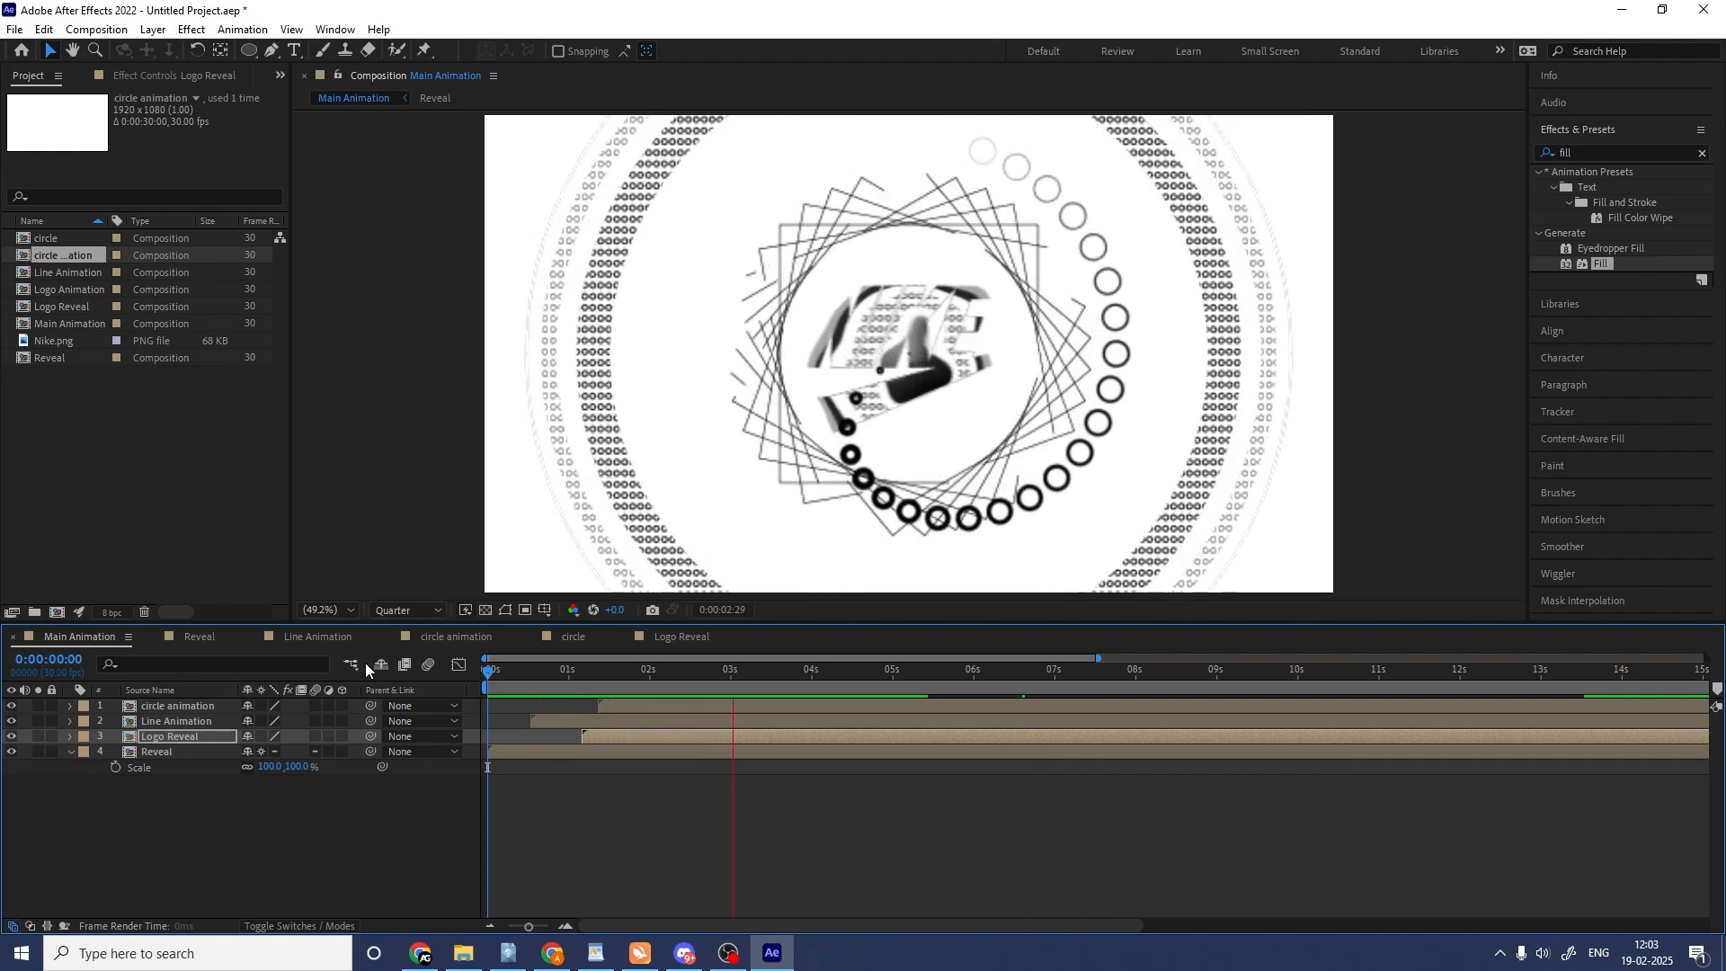
key(space)
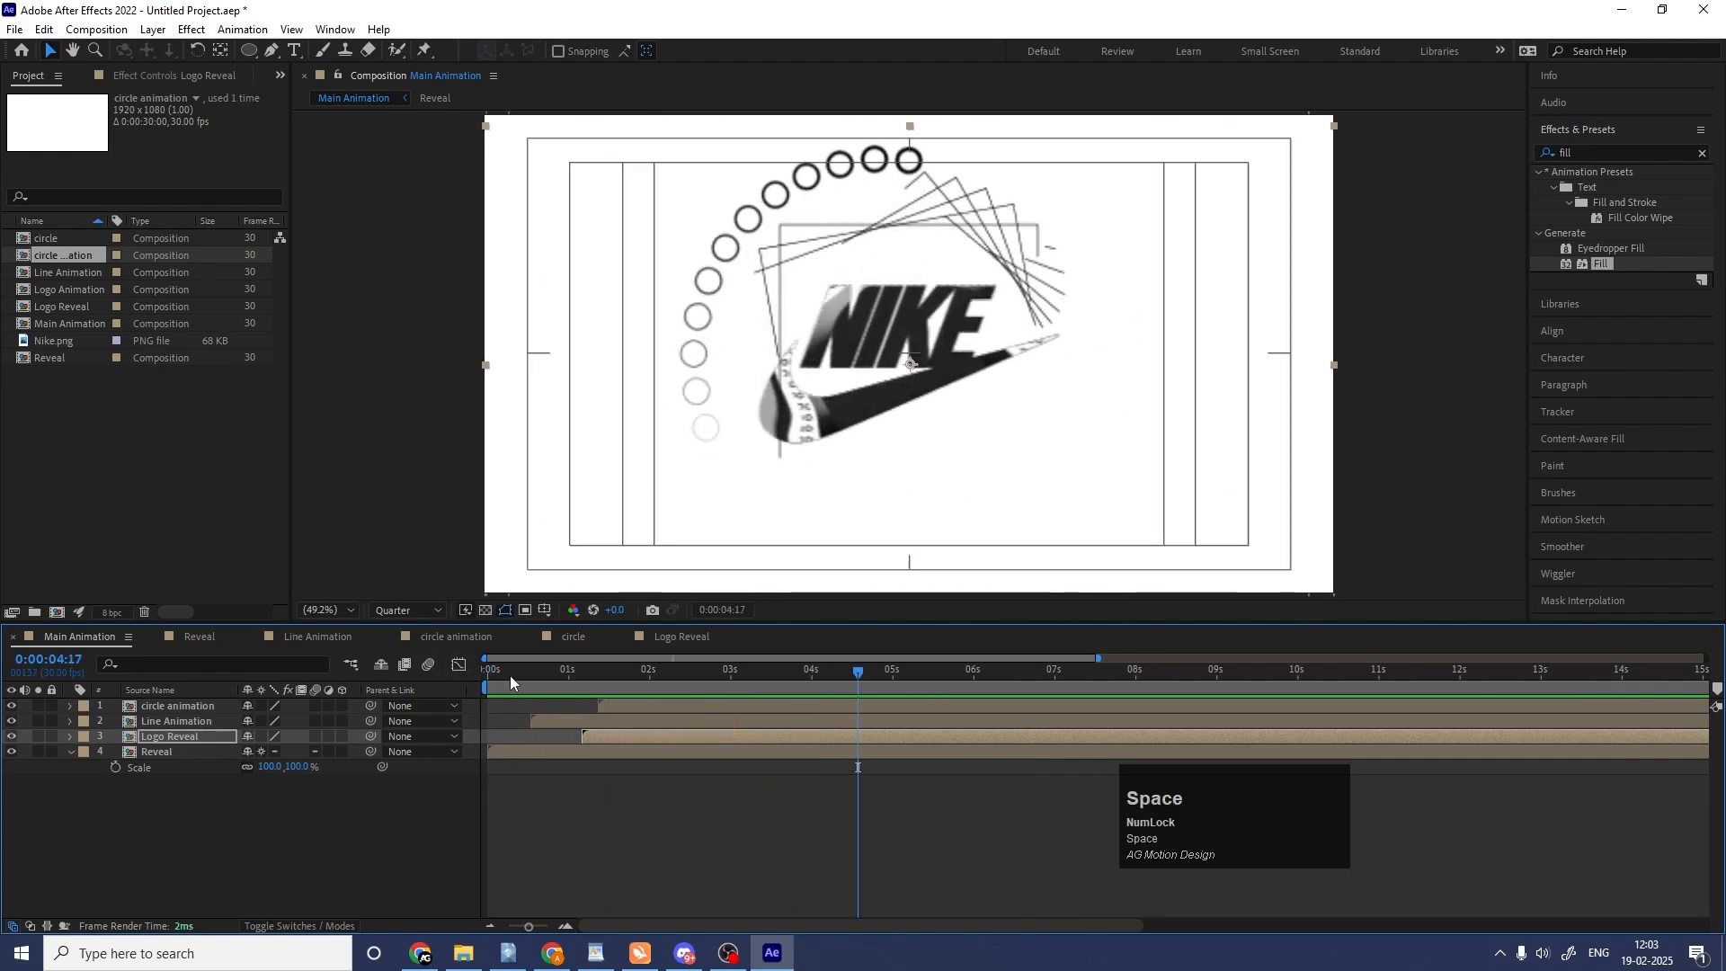
drag(510, 676, 410, 679)
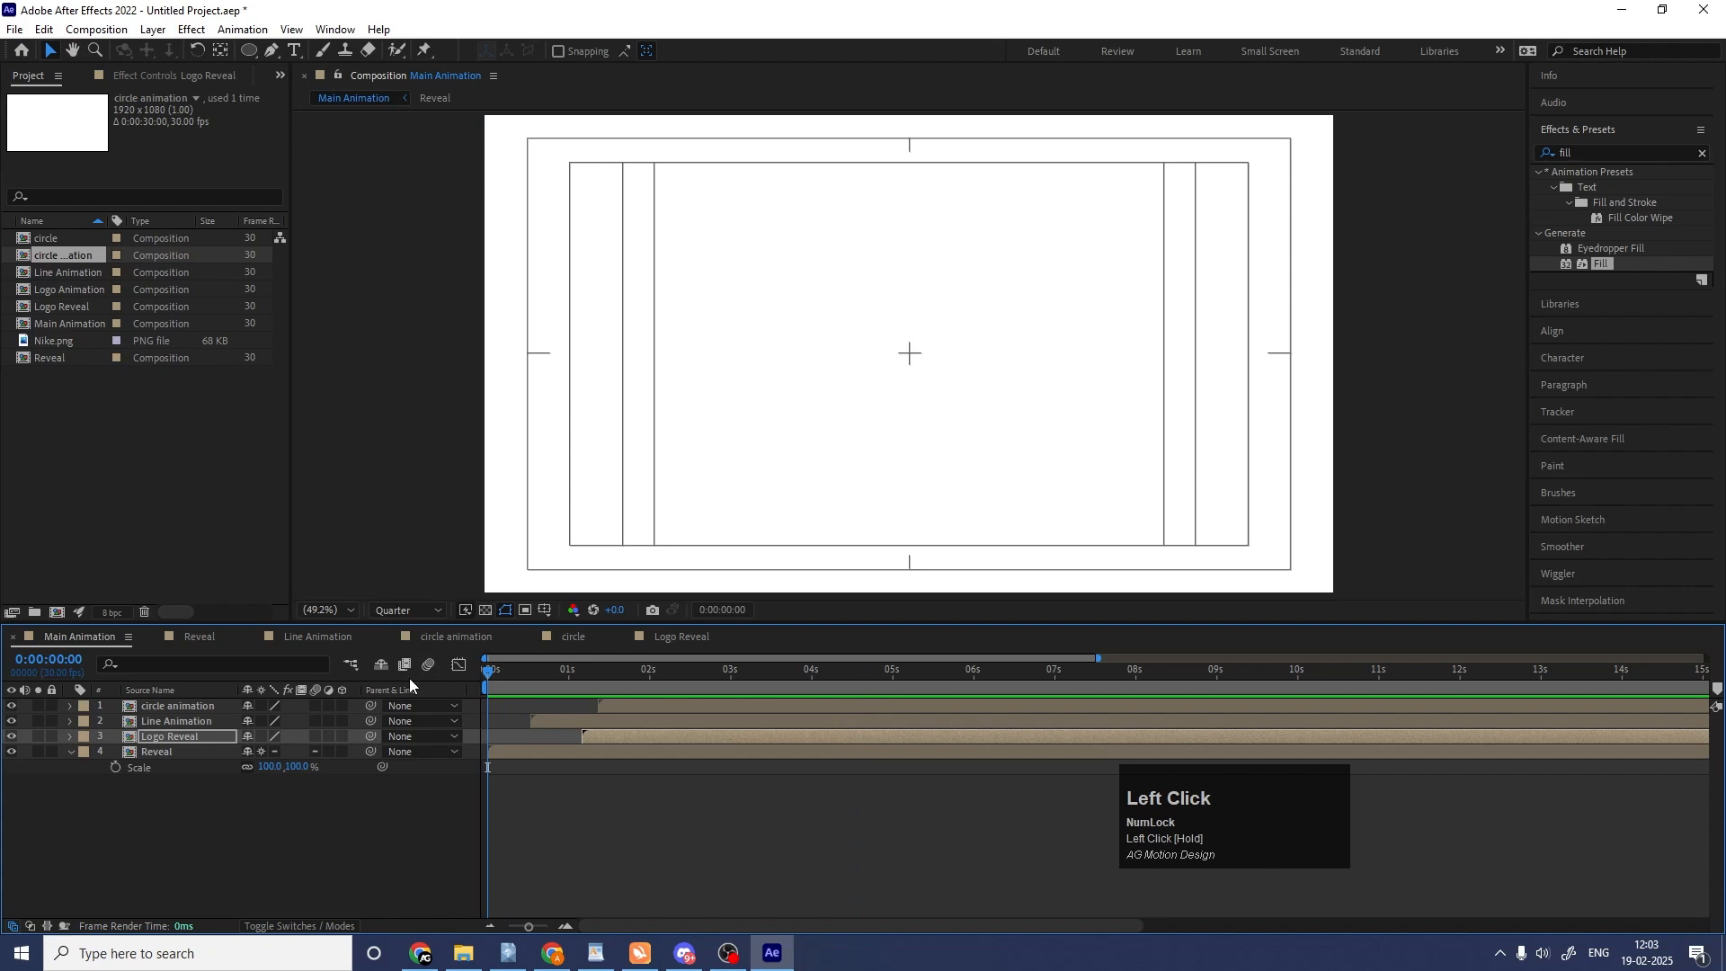
Turn all four layers of Main Animation into 3D layers and collapse their open properties.
click(385, 797)
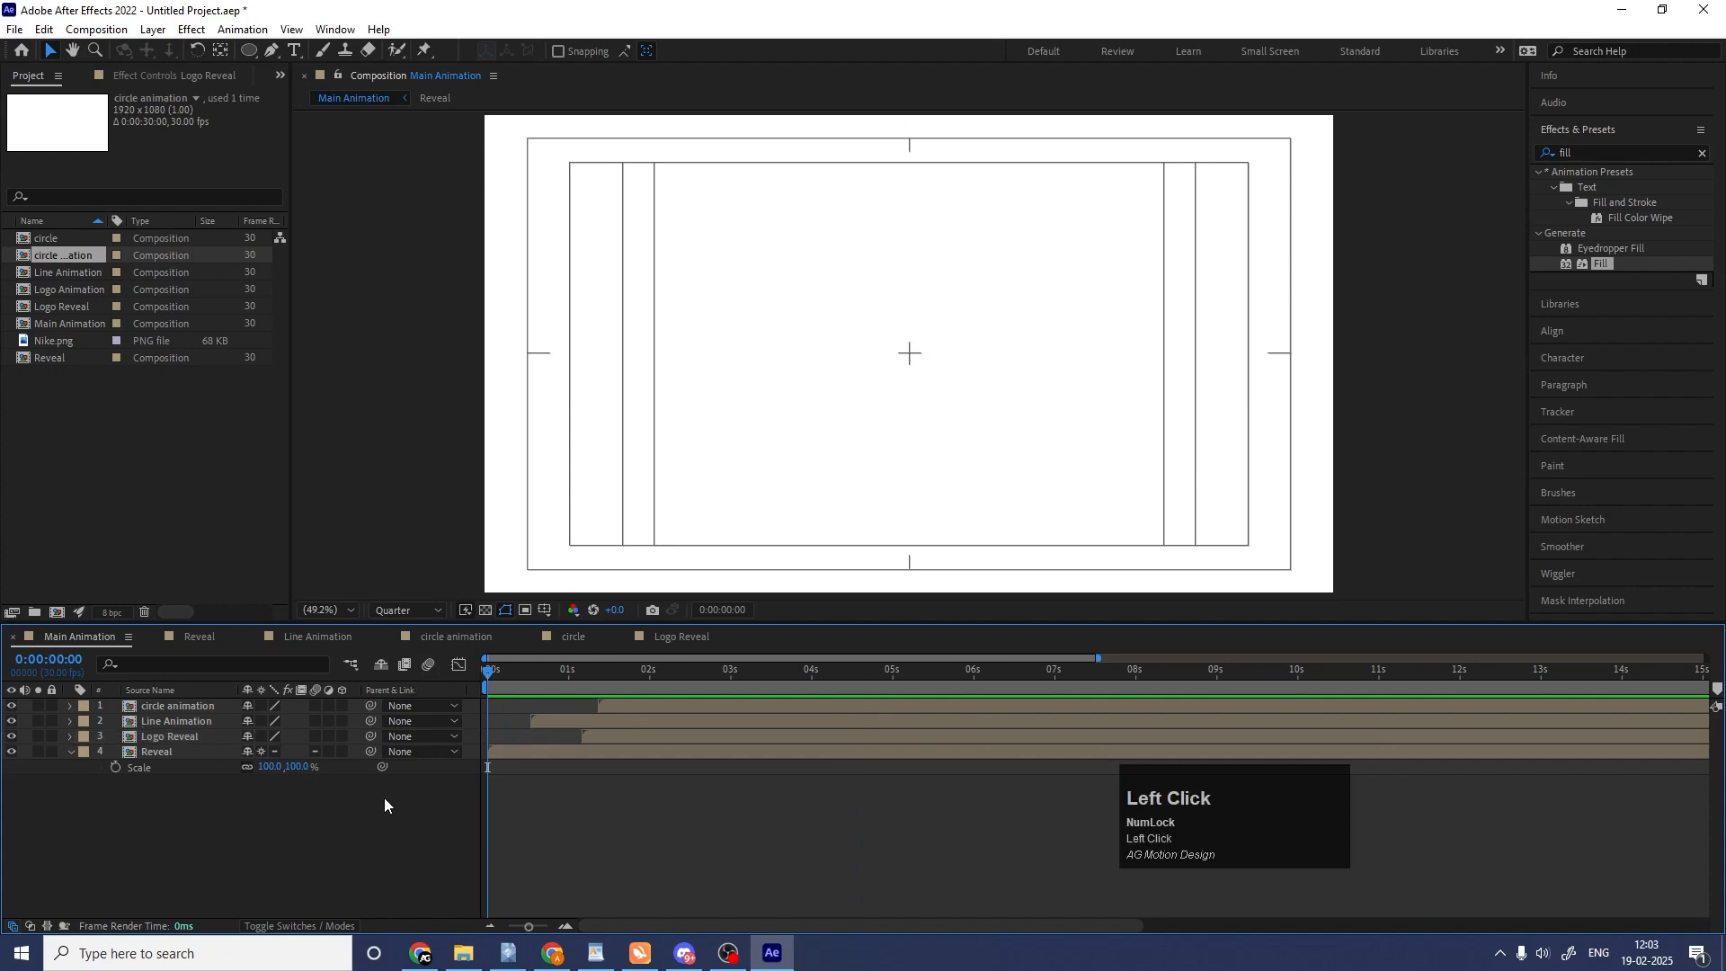
key(ctrl+a)
click(344, 750)
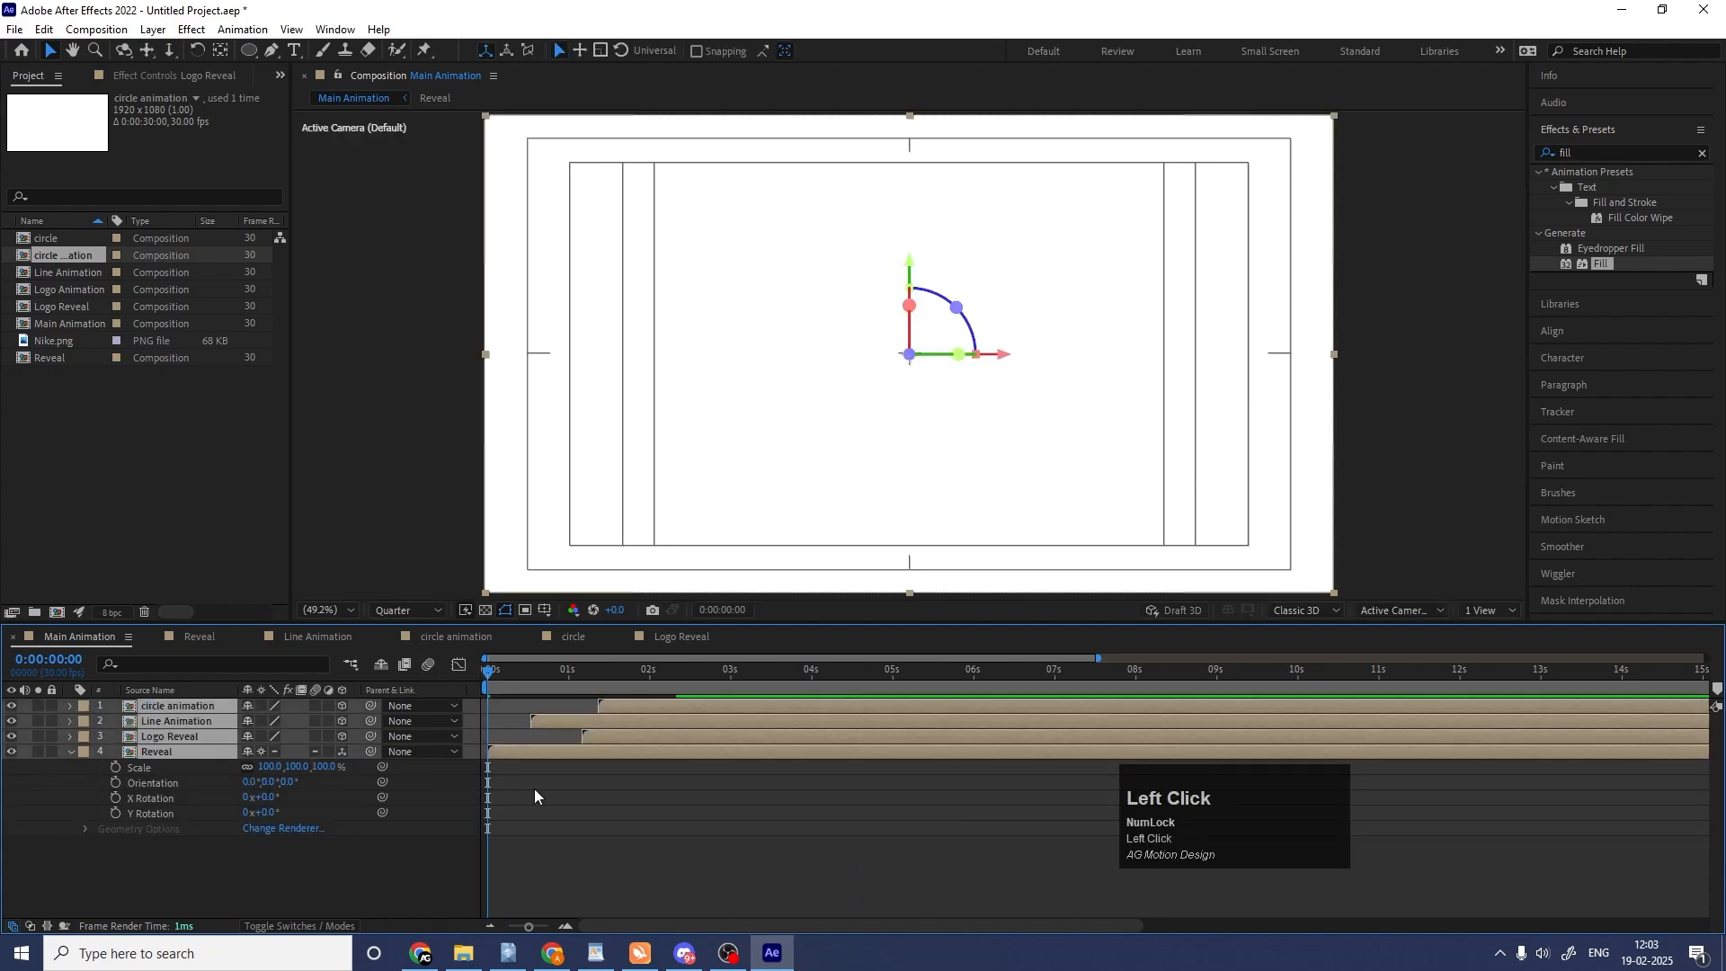
click(560, 796)
key(u)
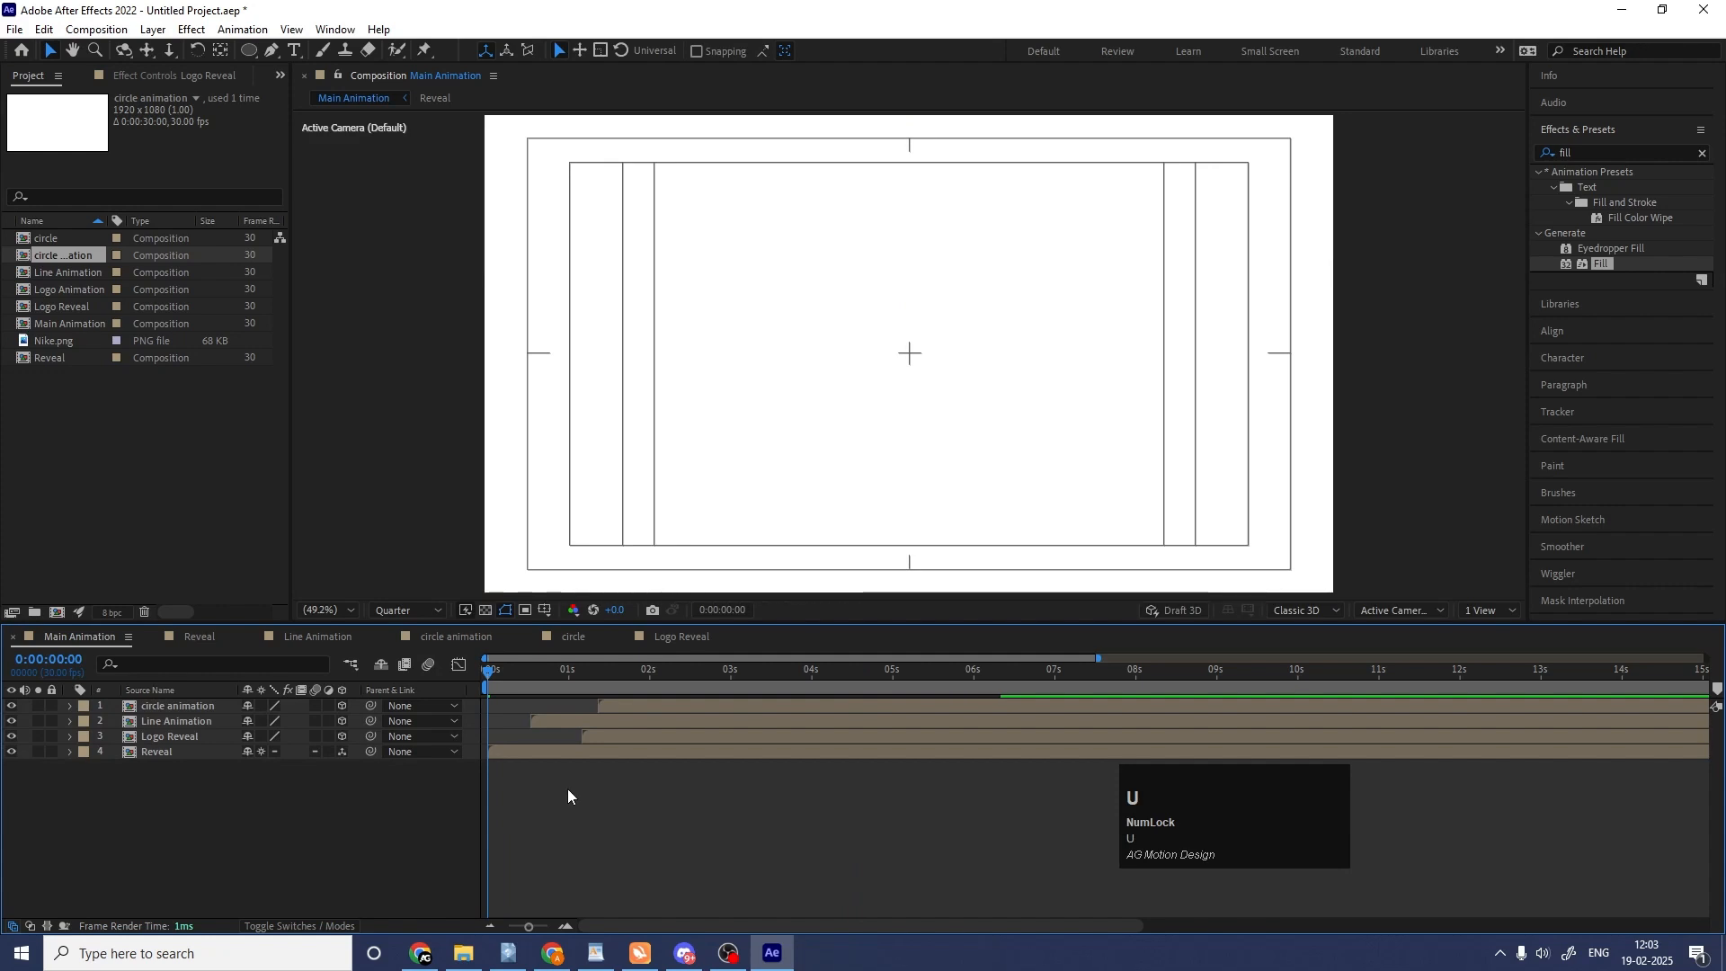
Try a Y Rotation of about 48° on all layers at 0:00:02:02 to test their 3D behavior.
click(653, 674)
key(ctrl+a)
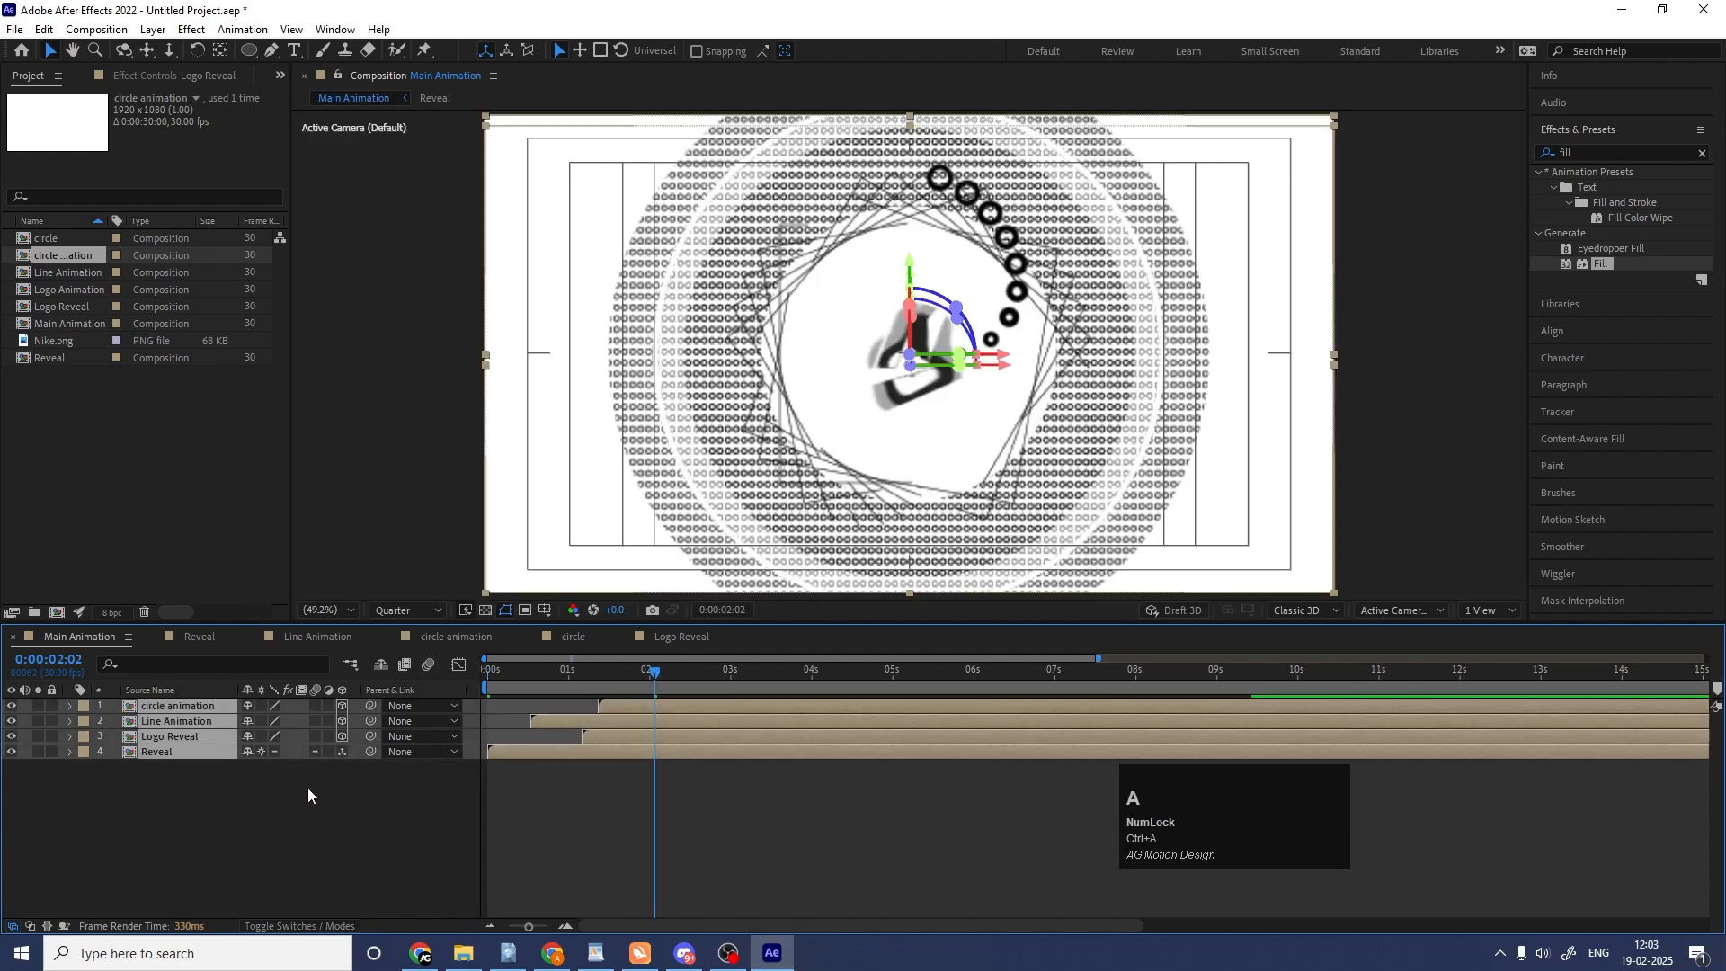
key(r)
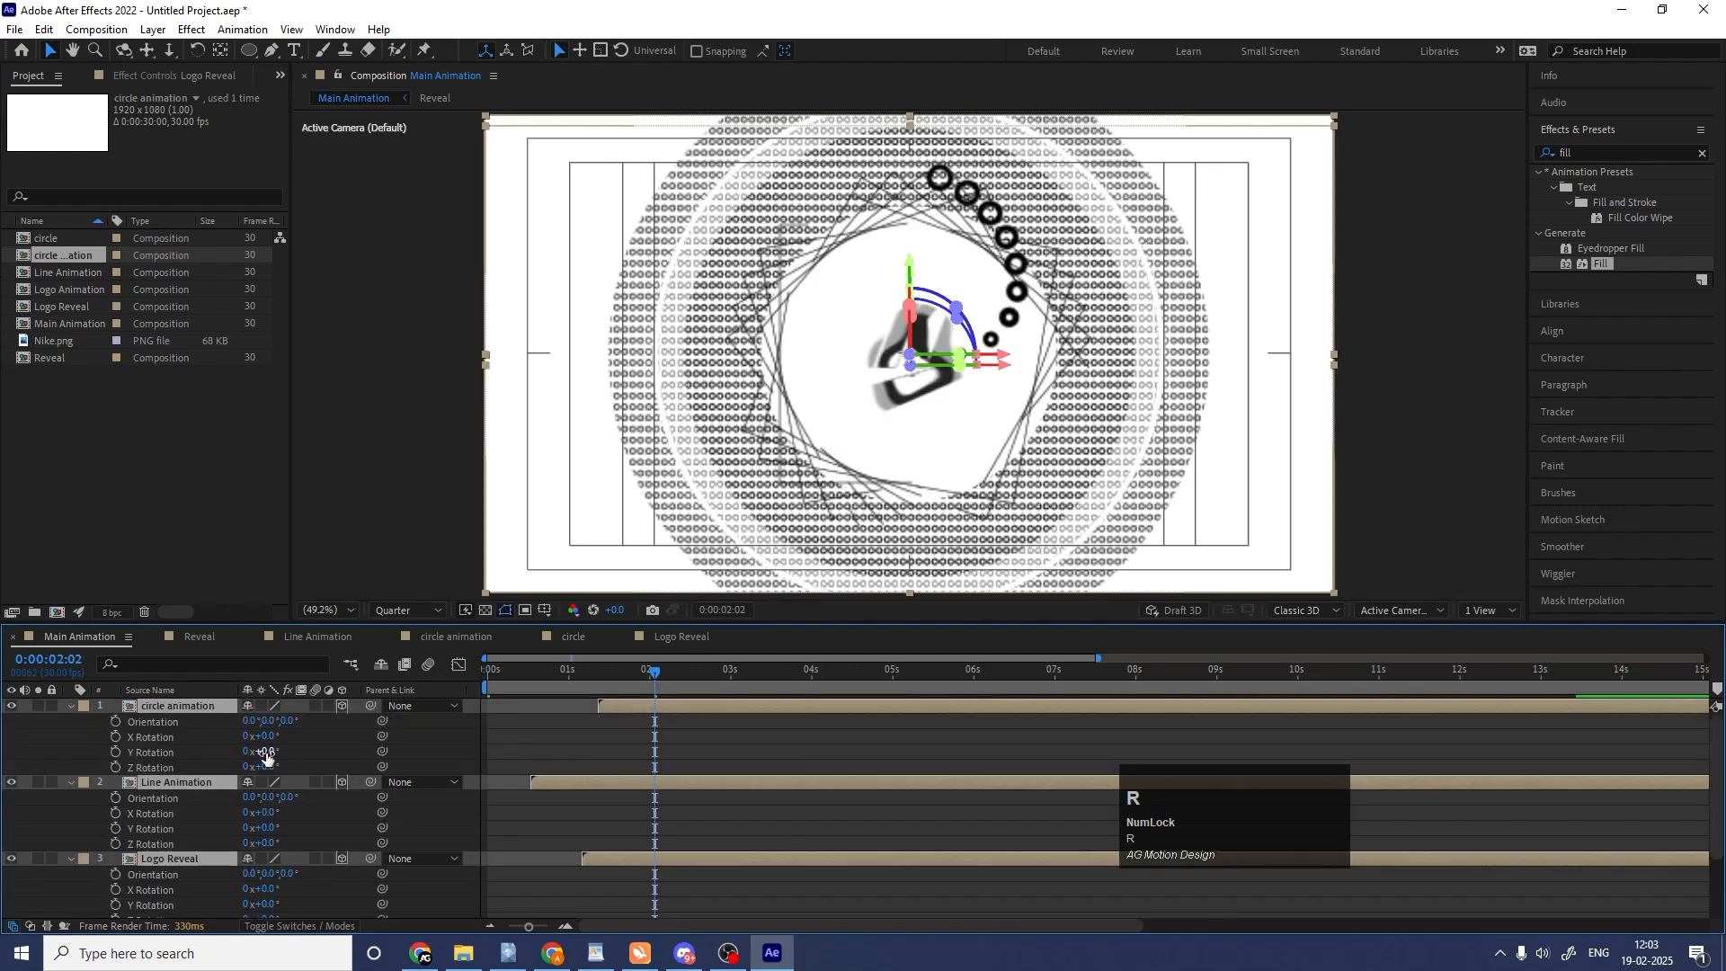
drag(268, 752, 309, 754)
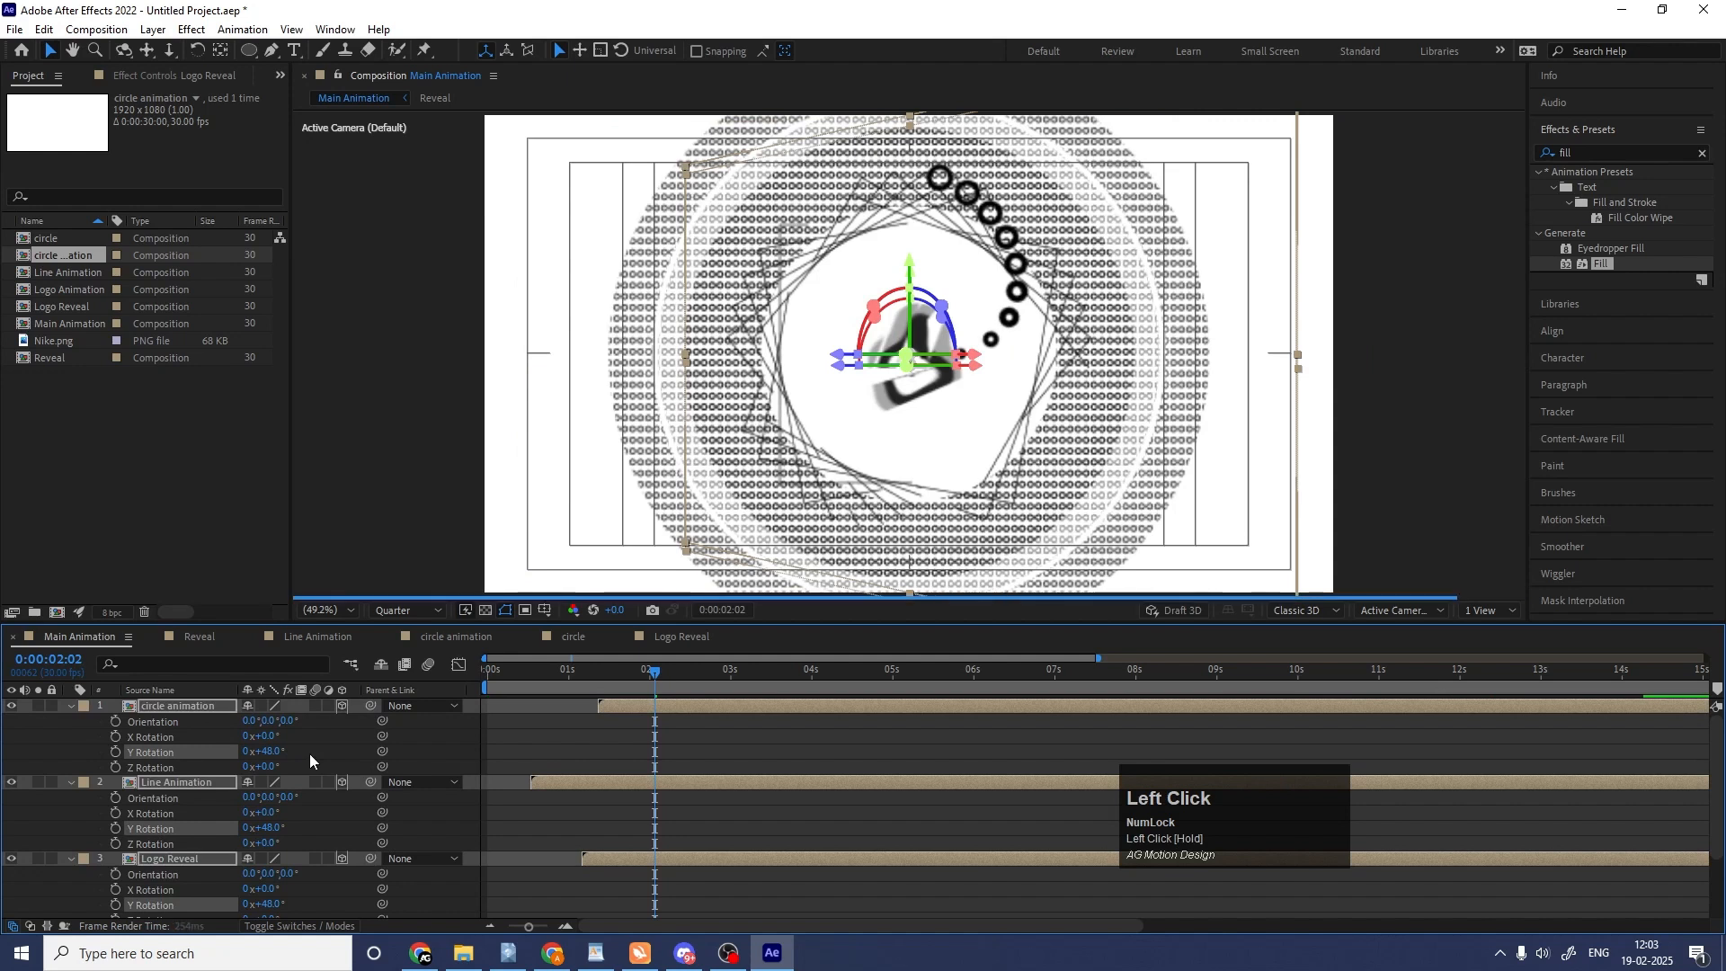
click(468, 765)
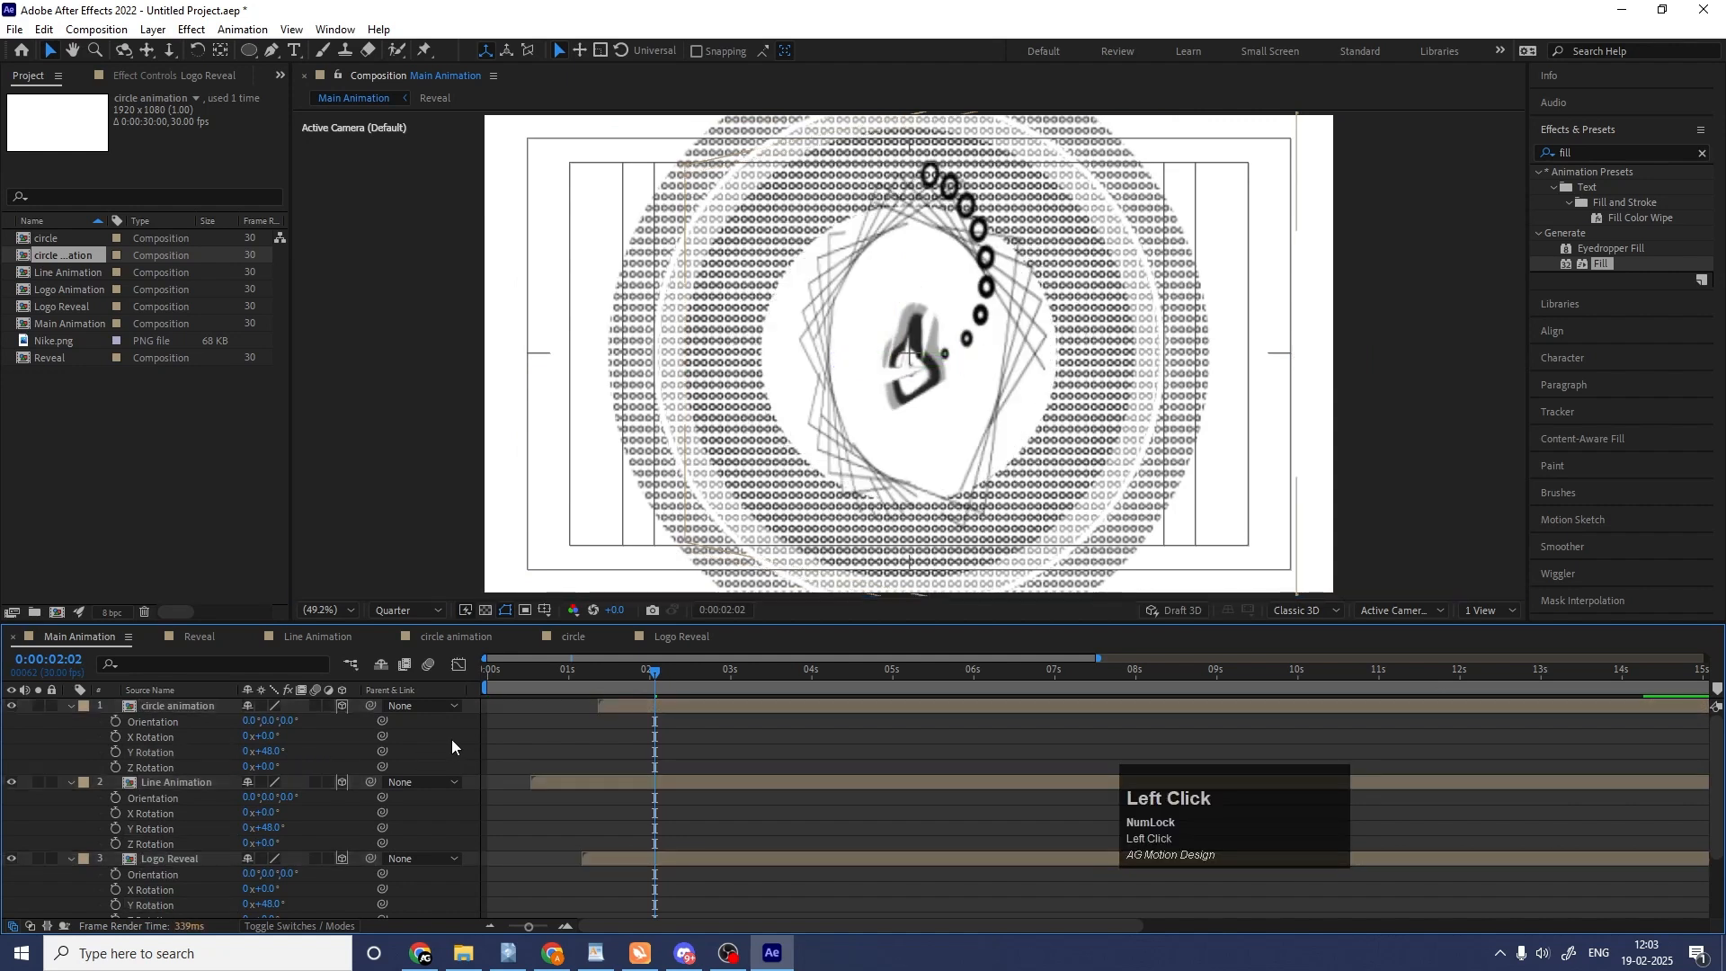
key(u)
Turn off Collapse Transformations on the Reveal layer and reset the Y Rotation of all layers to 0°.
click(189, 753)
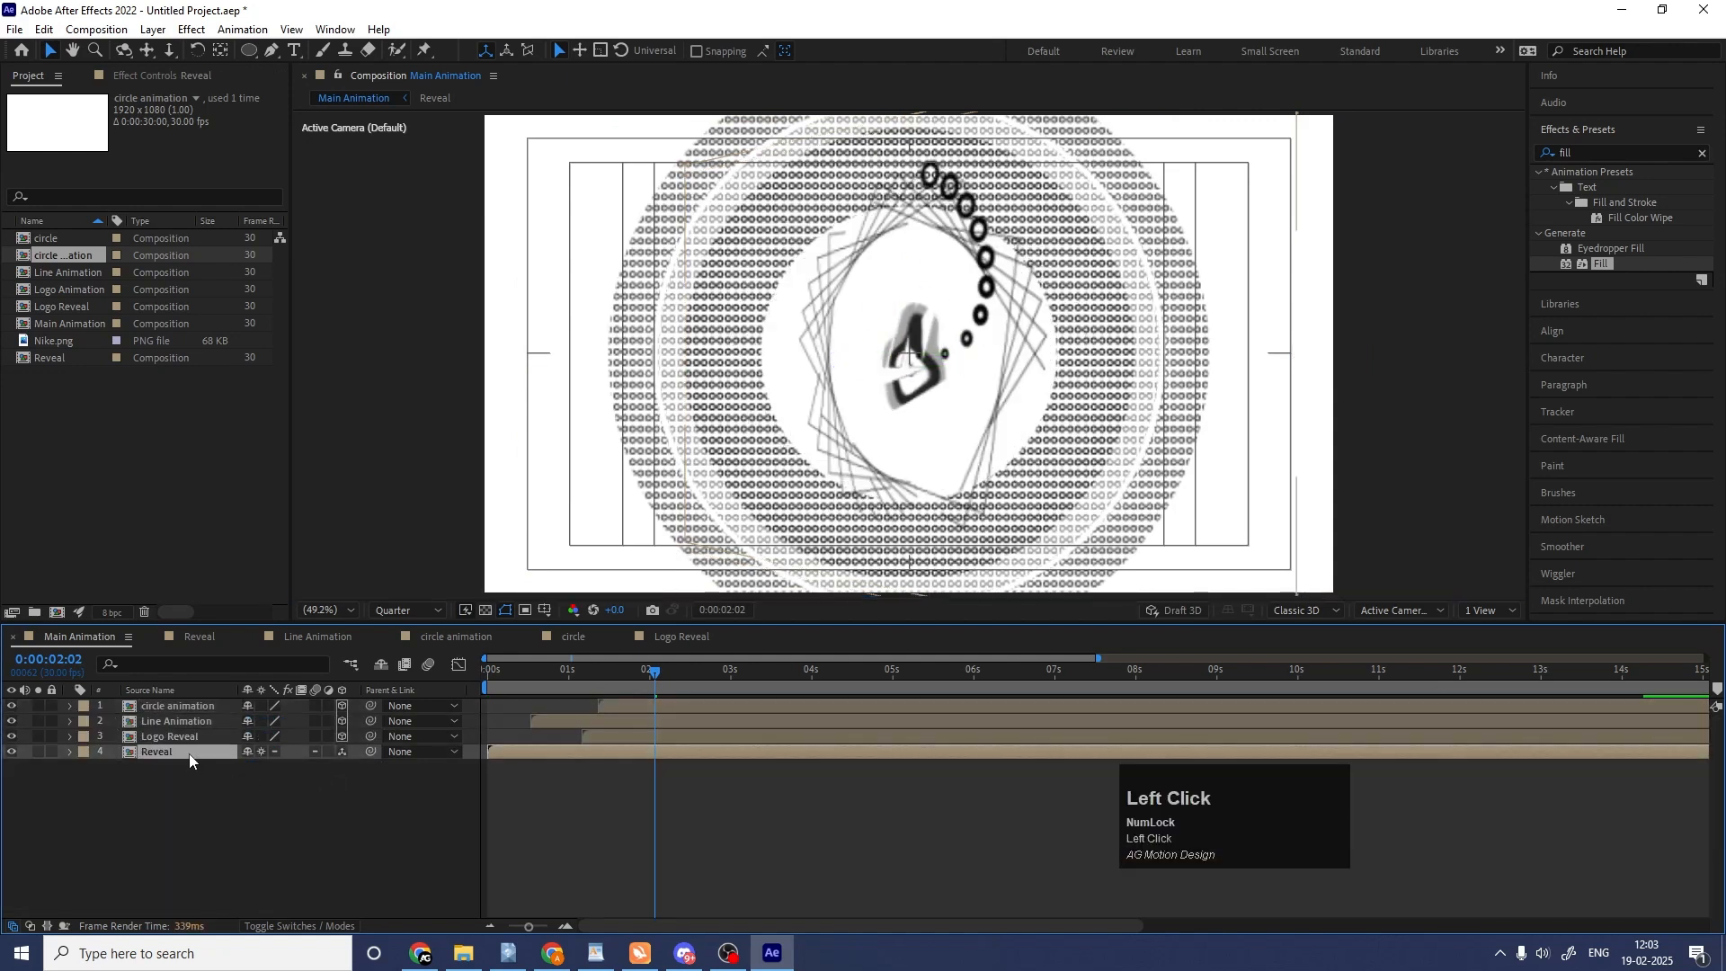
click(261, 752)
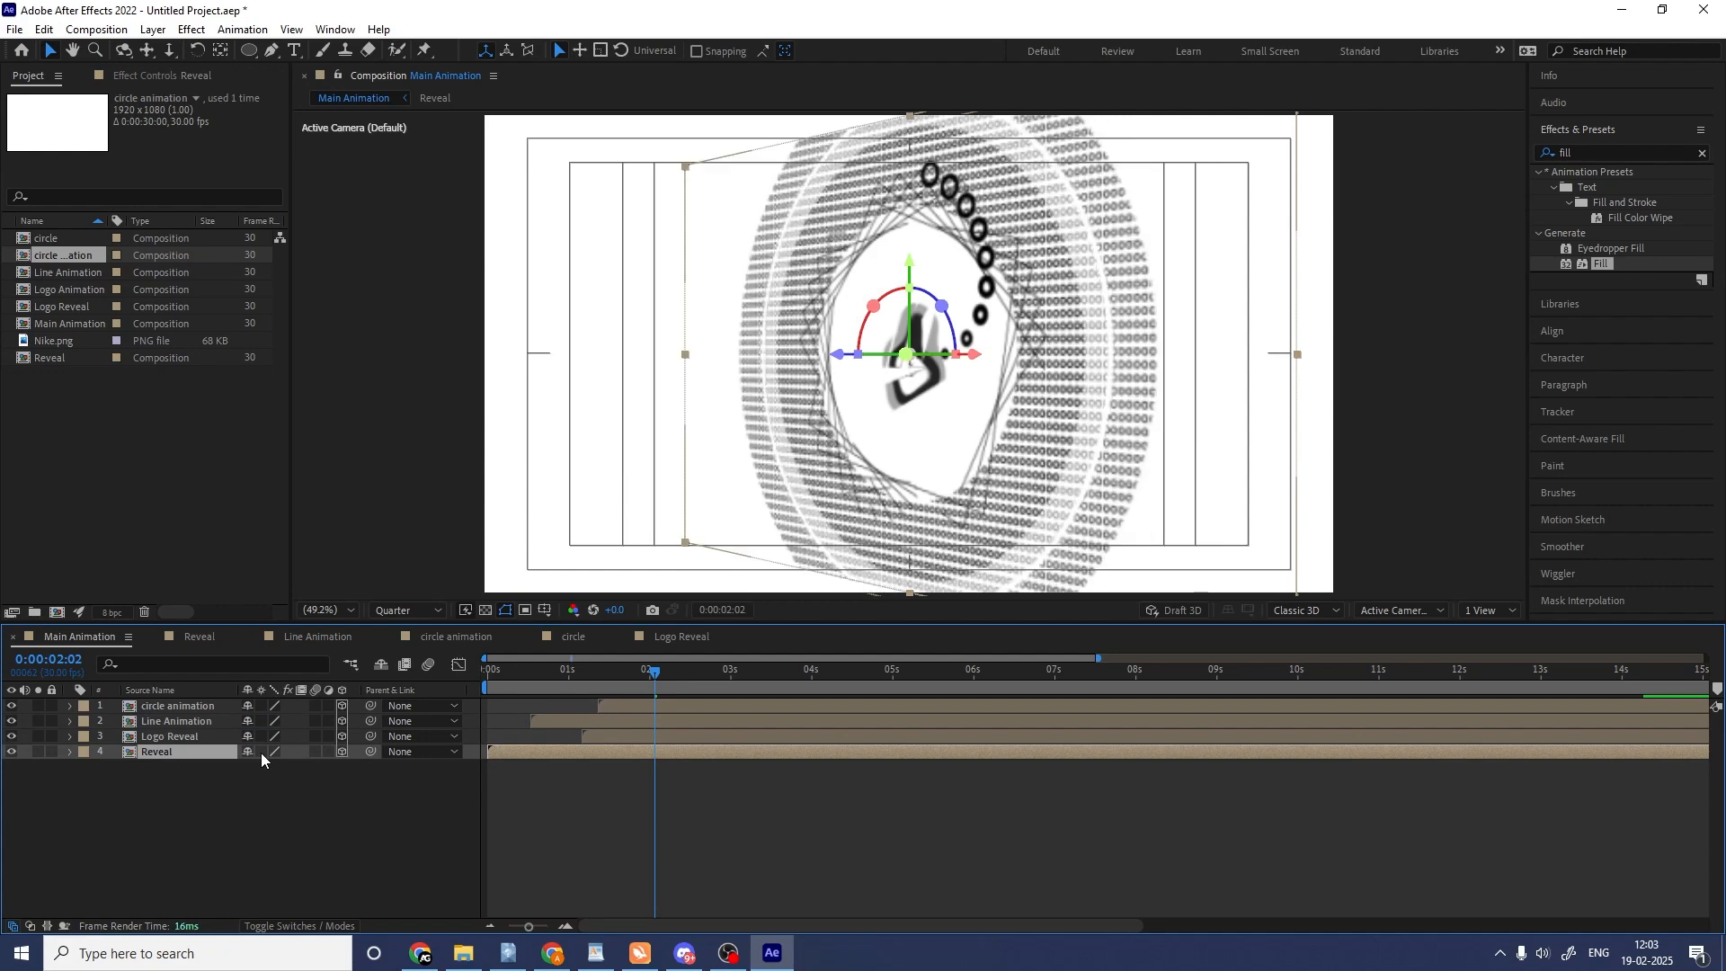
key(ctrl+a)
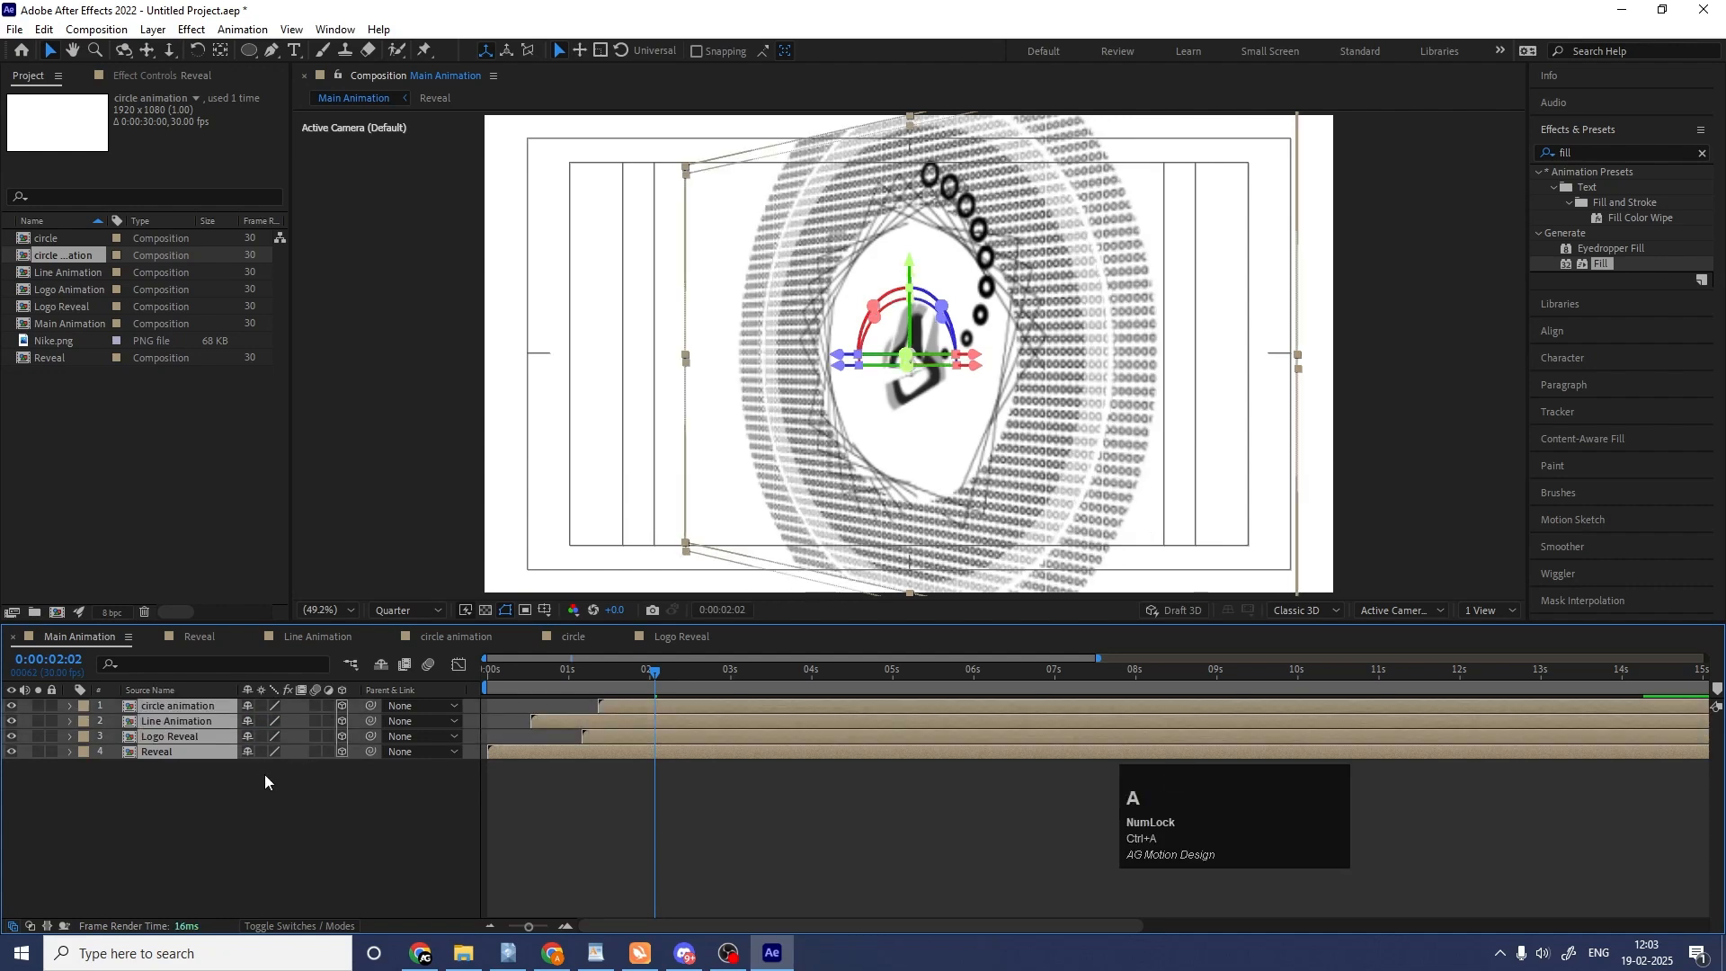
key(r)
click(269, 751)
key(Return)
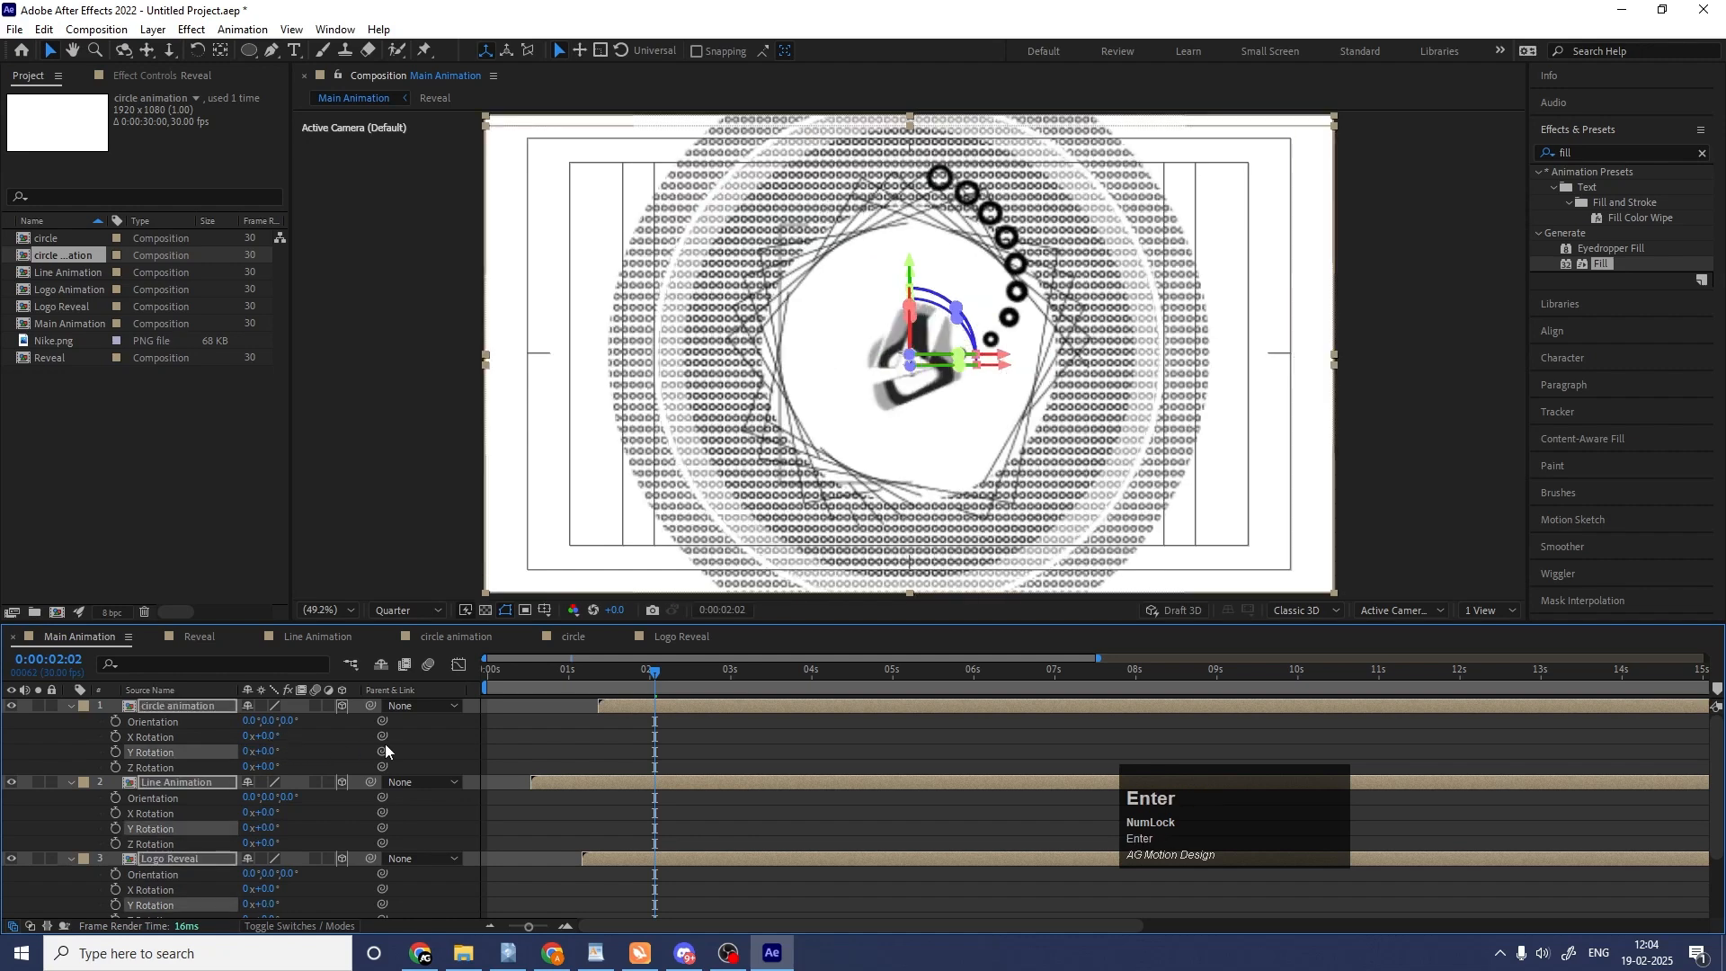
click(496, 742)
key(u)
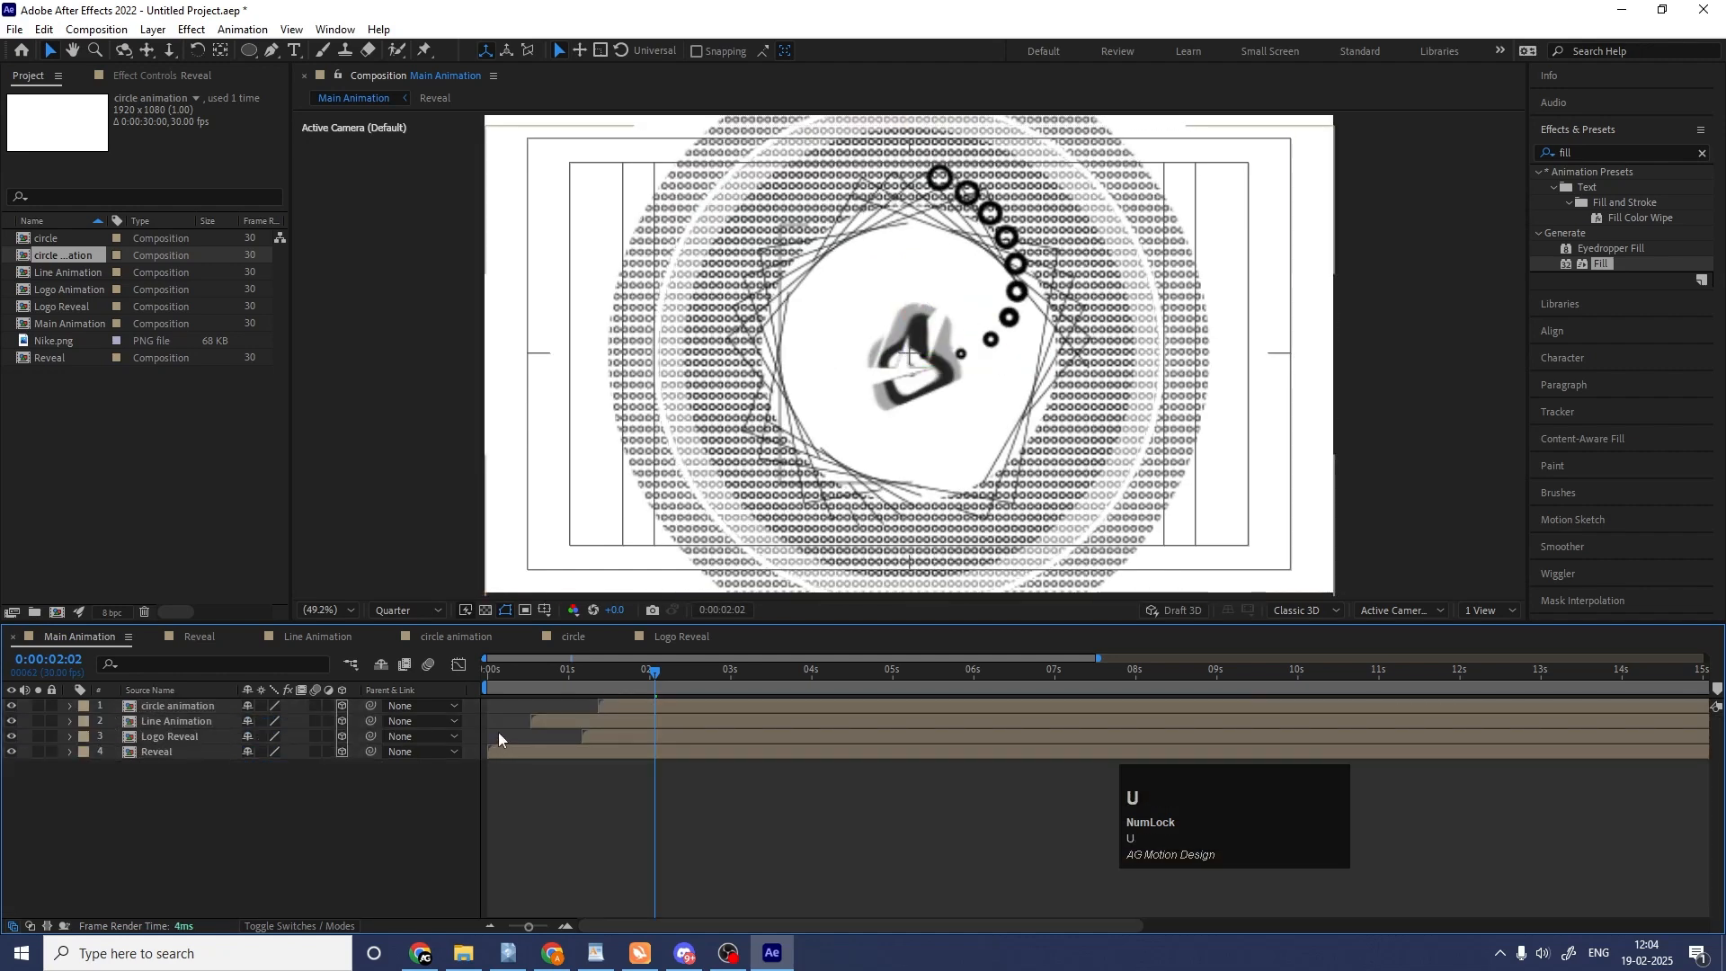
Add a two-node camera with the default settings to Main Animation.
right_click(278, 834)
click(330, 623)
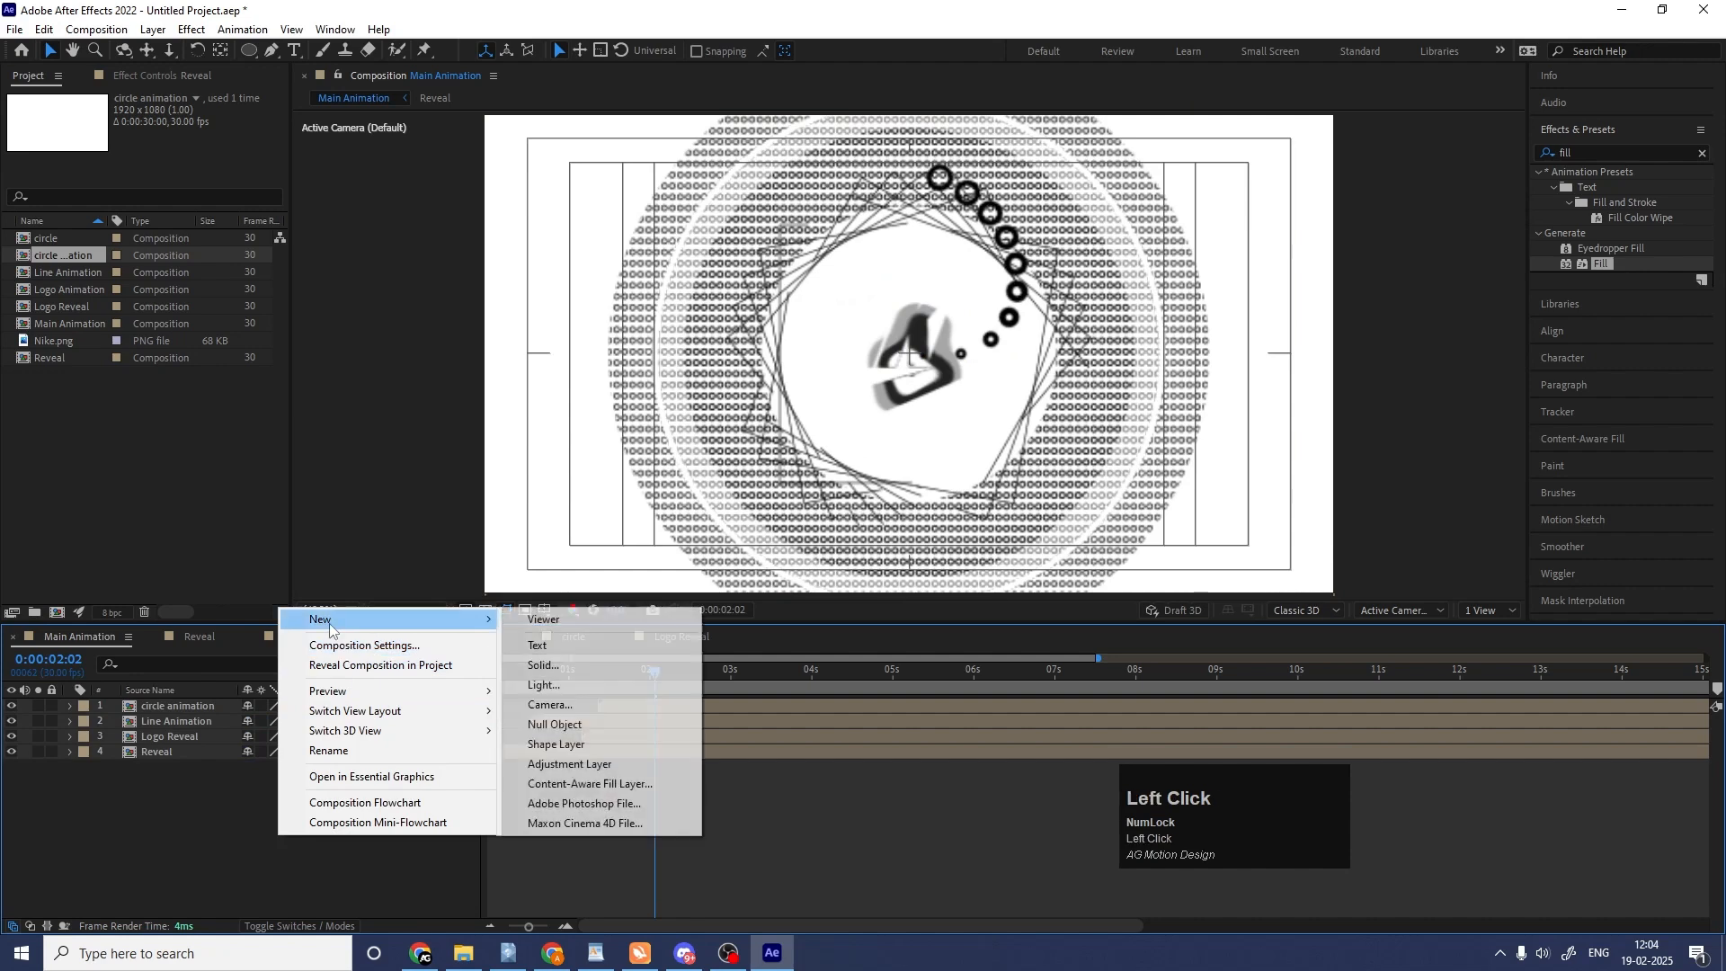
click(606, 703)
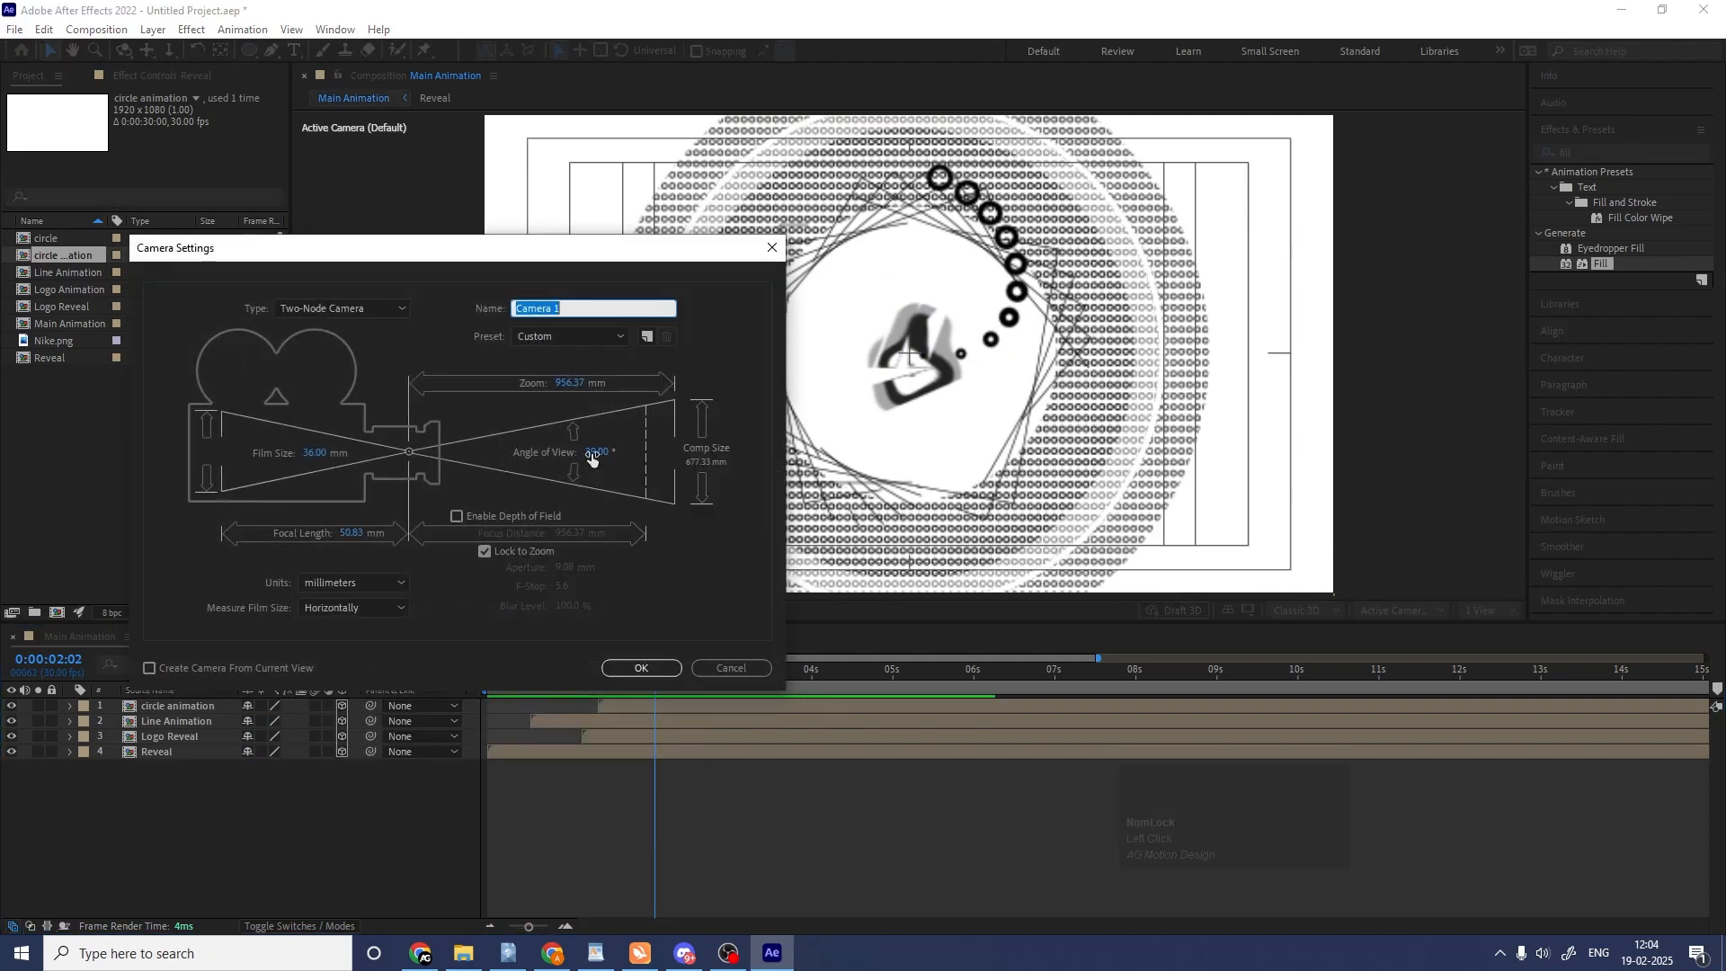
click(621, 671)
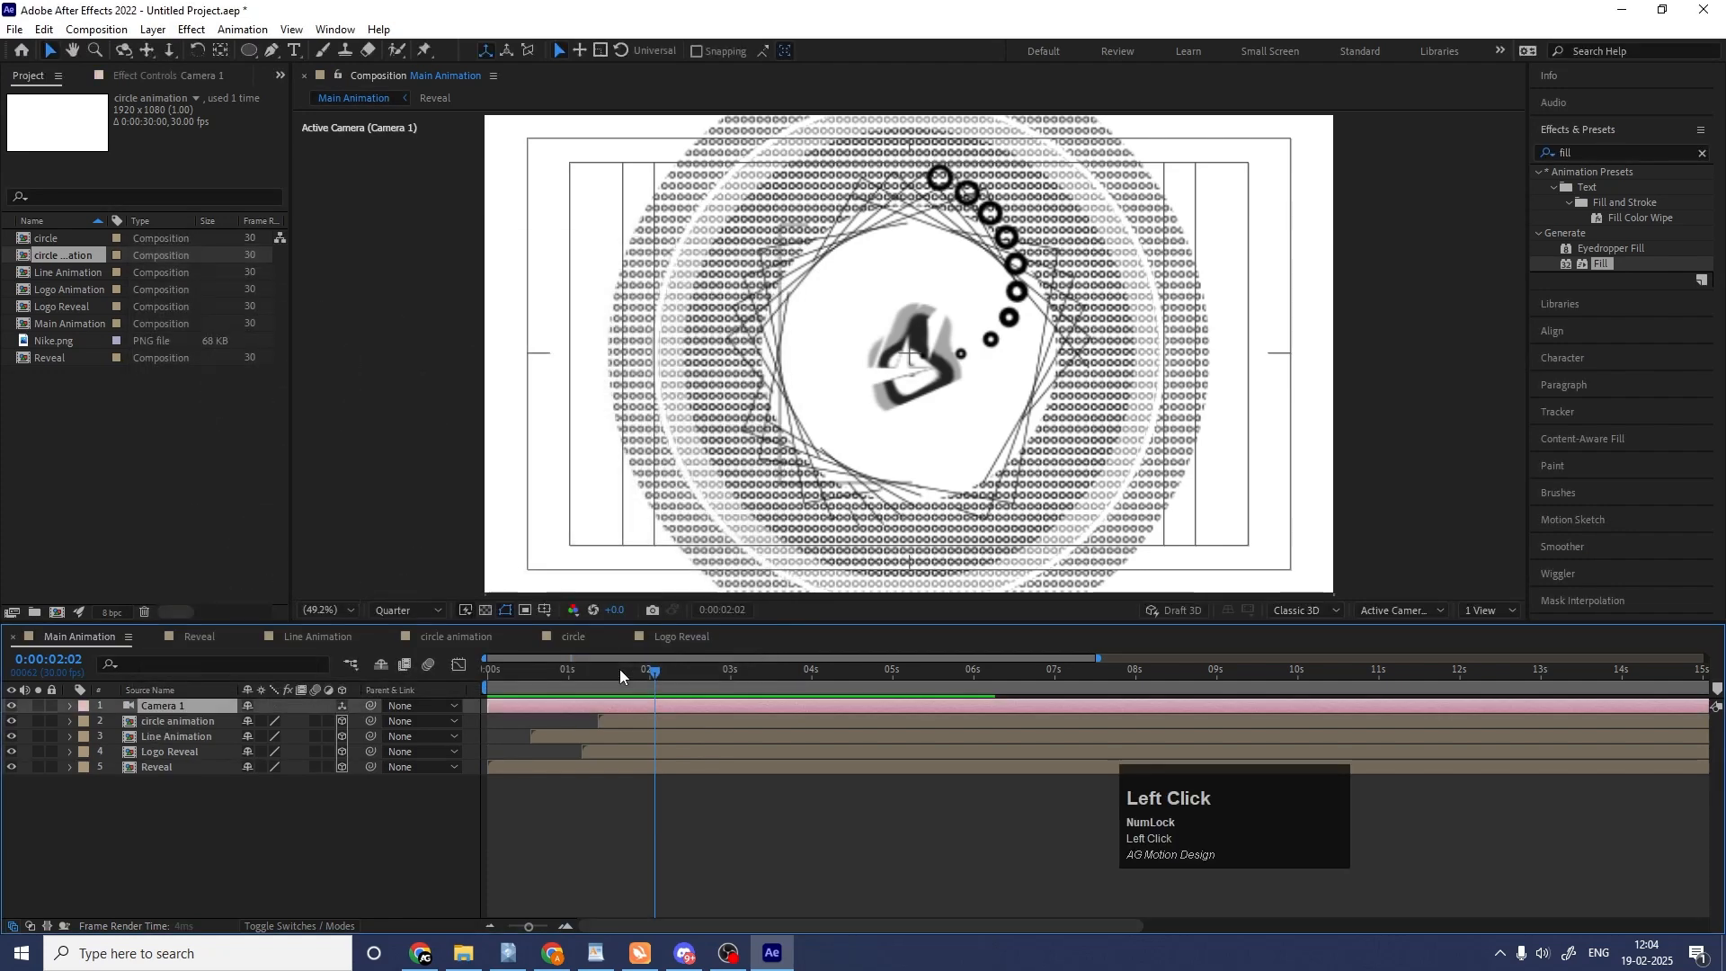
Add a null object above the camera and make it a 3D layer.
right_click(269, 850)
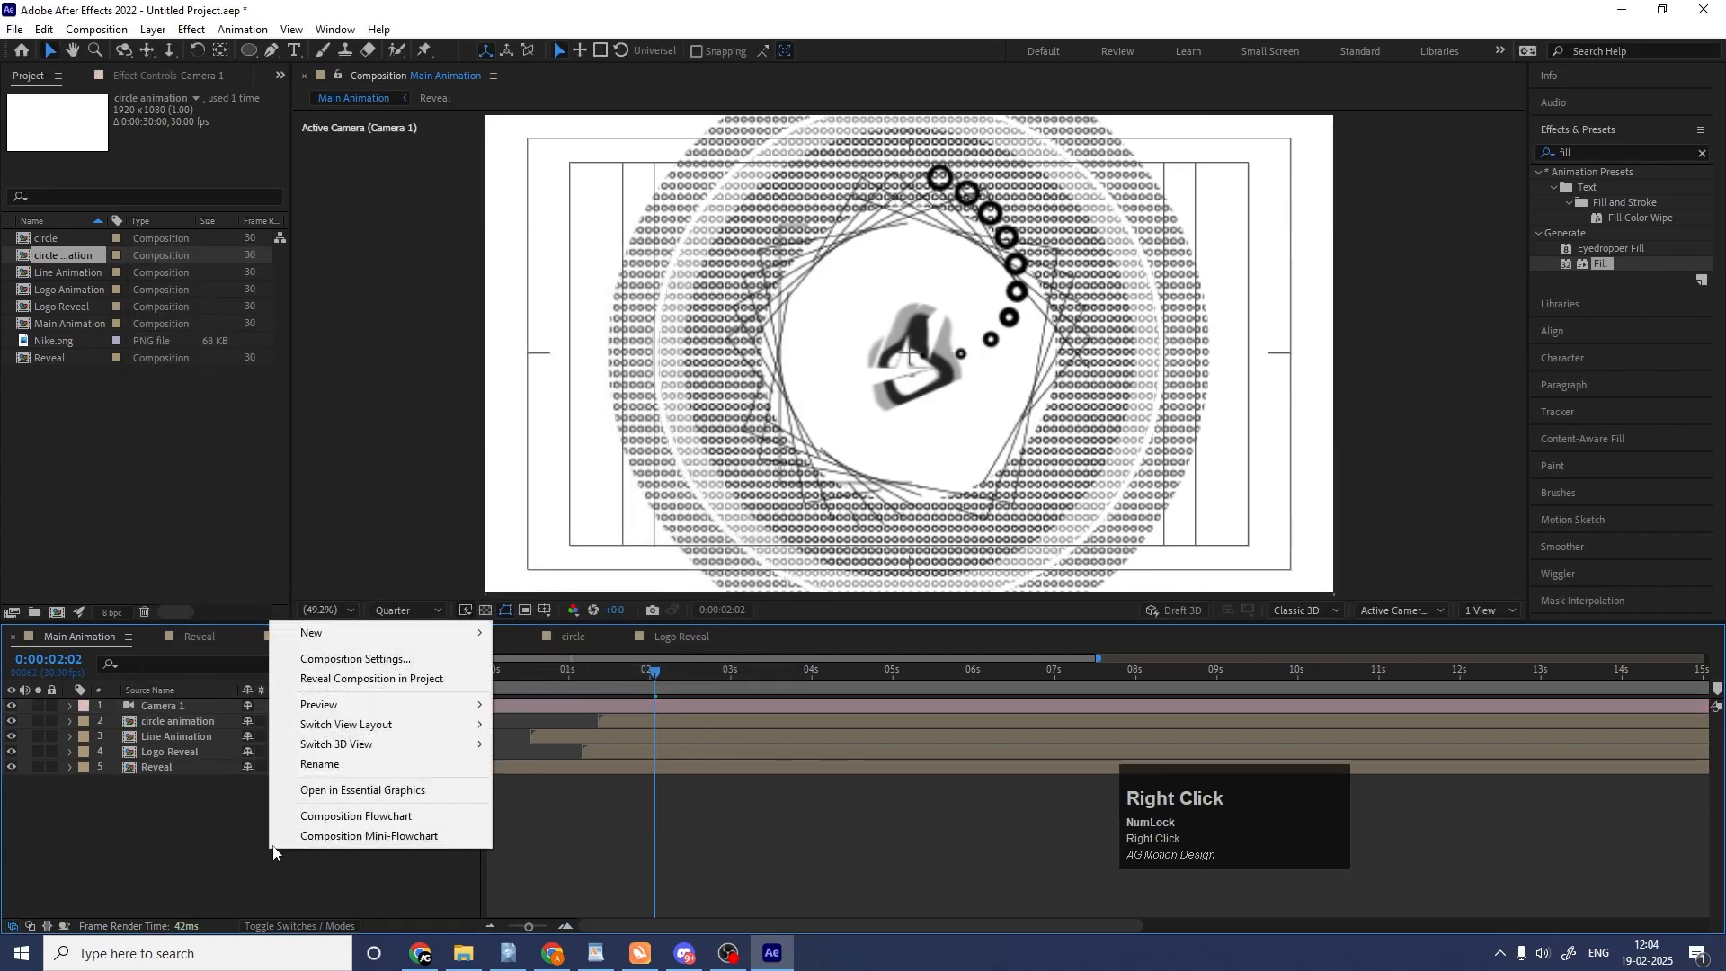
click(360, 633)
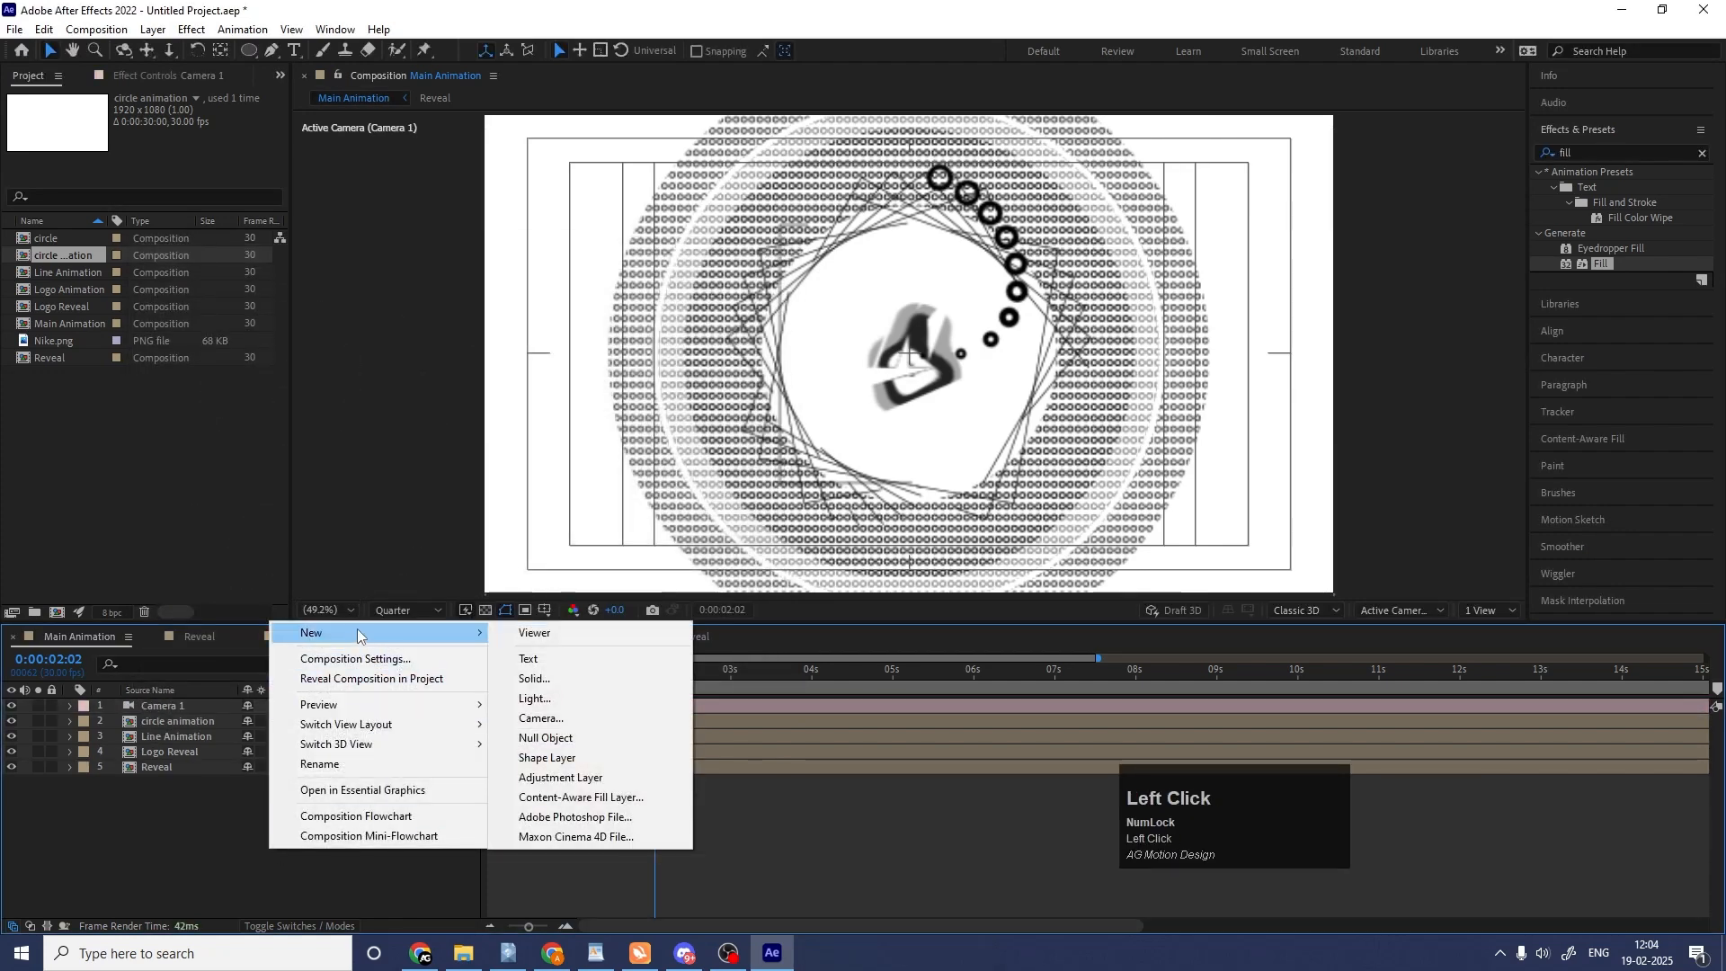
click(540, 738)
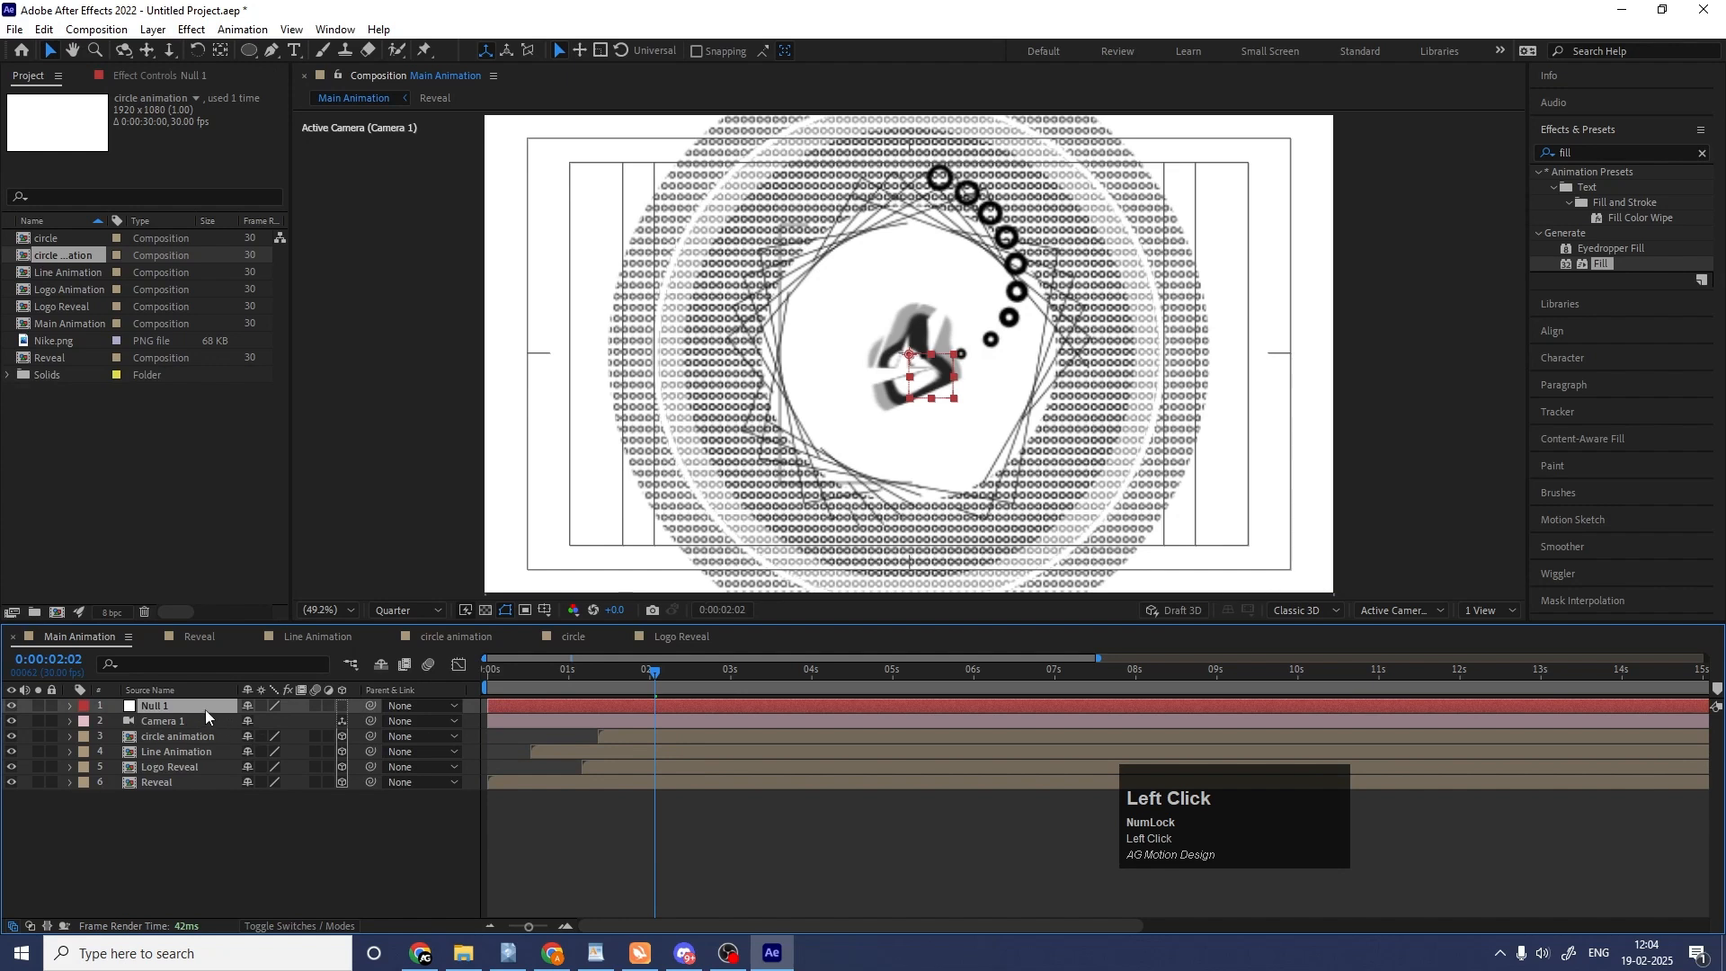
click(342, 705)
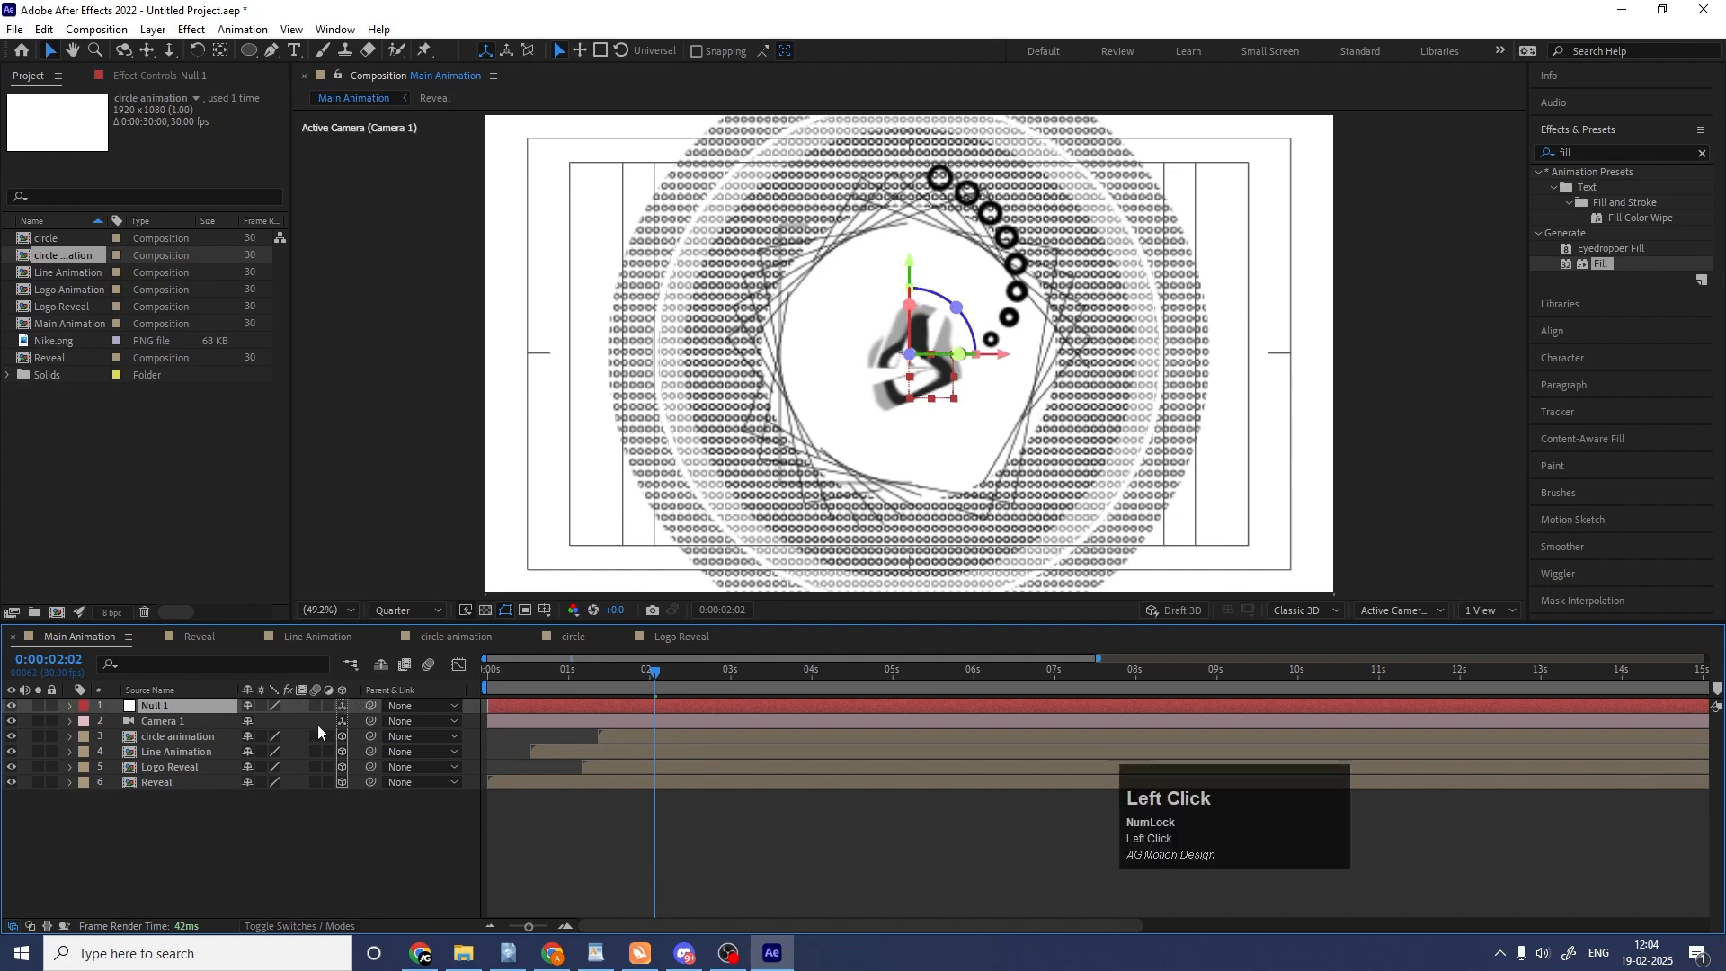
Parent the camera layer to the null object and select the null.
click(143, 719)
drag(369, 720, 166, 700)
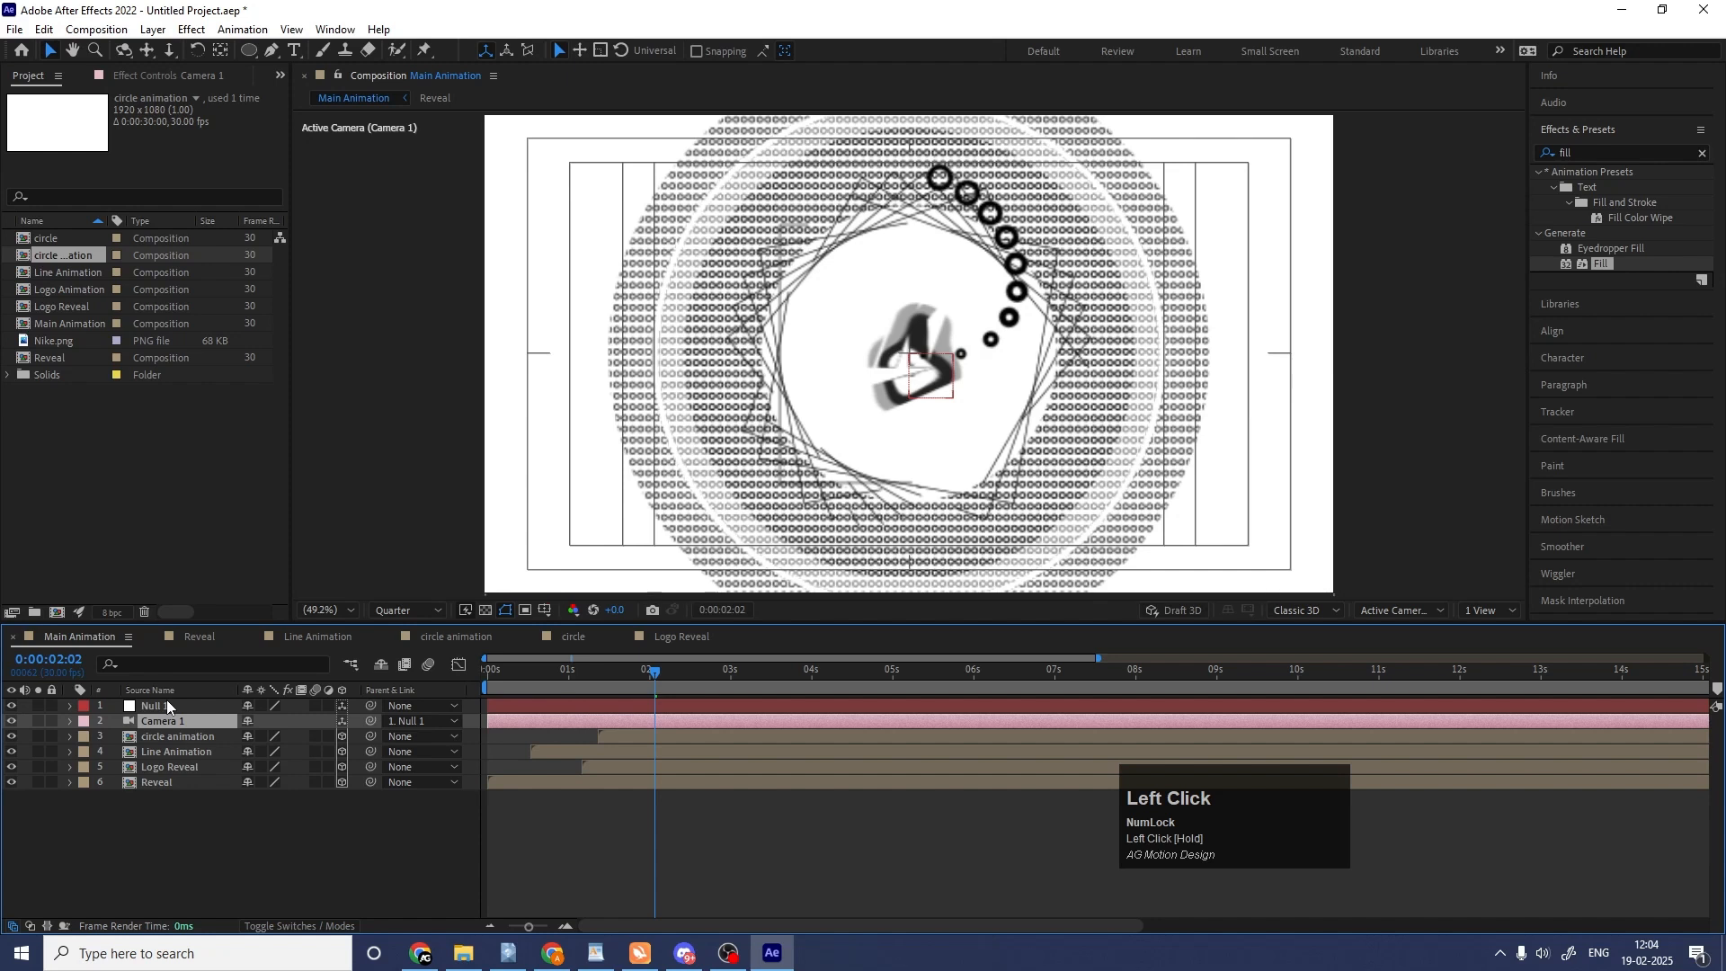
click(165, 699)
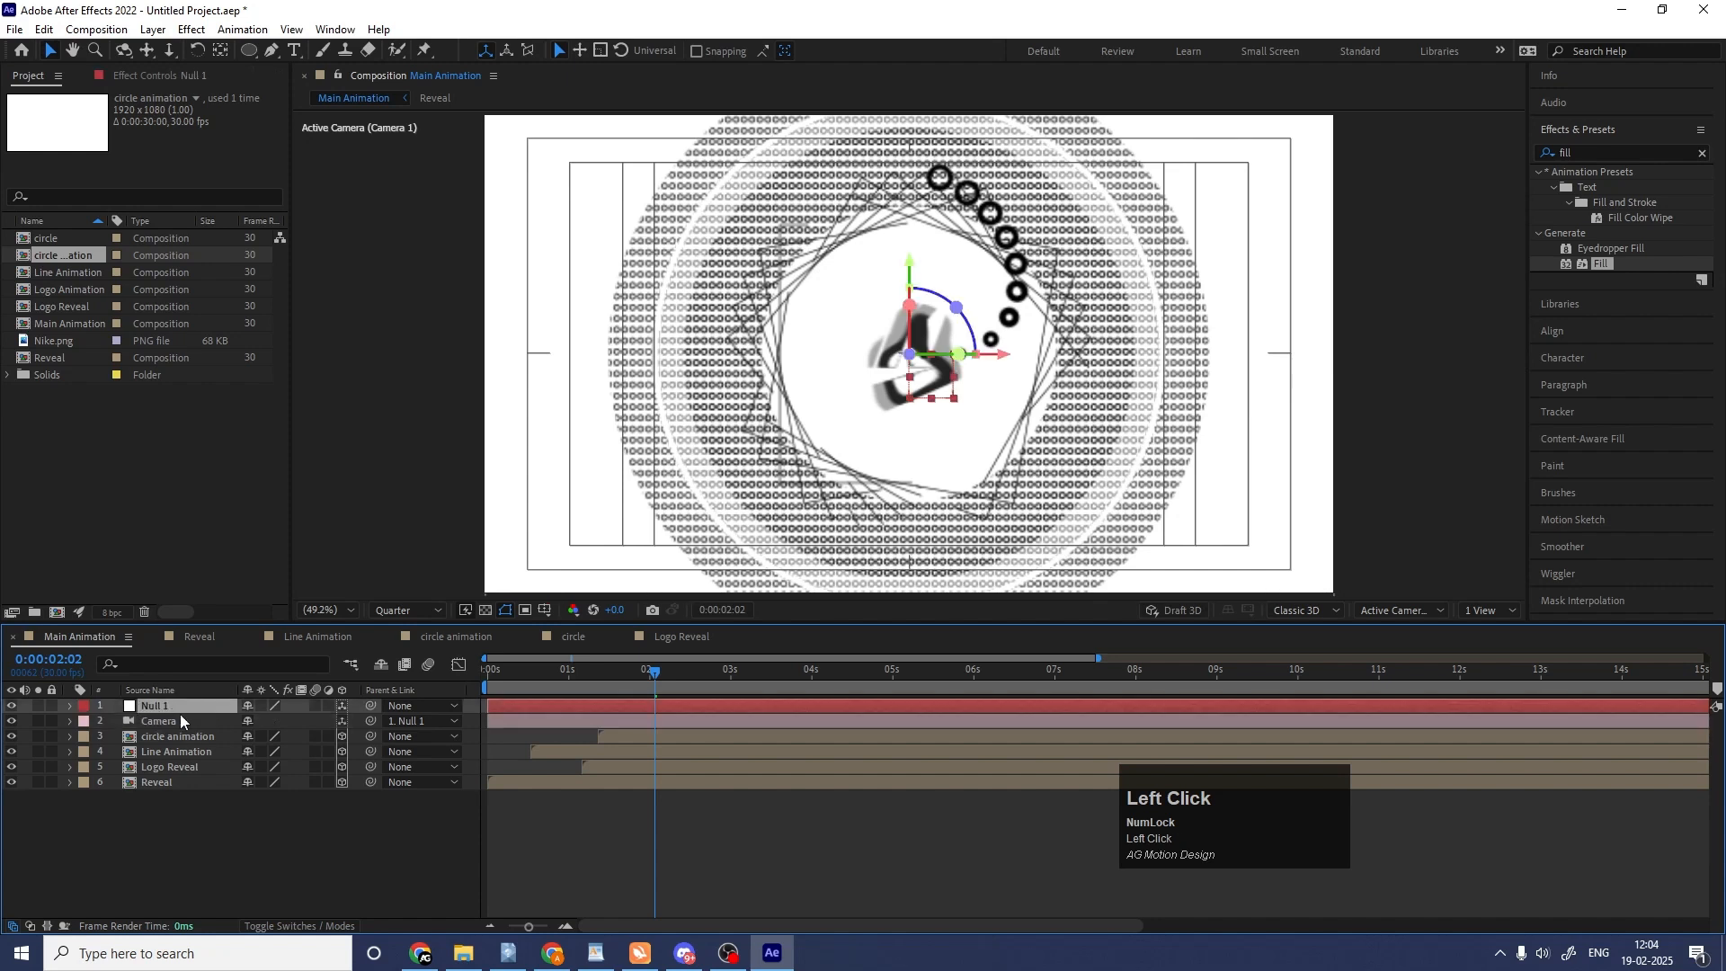
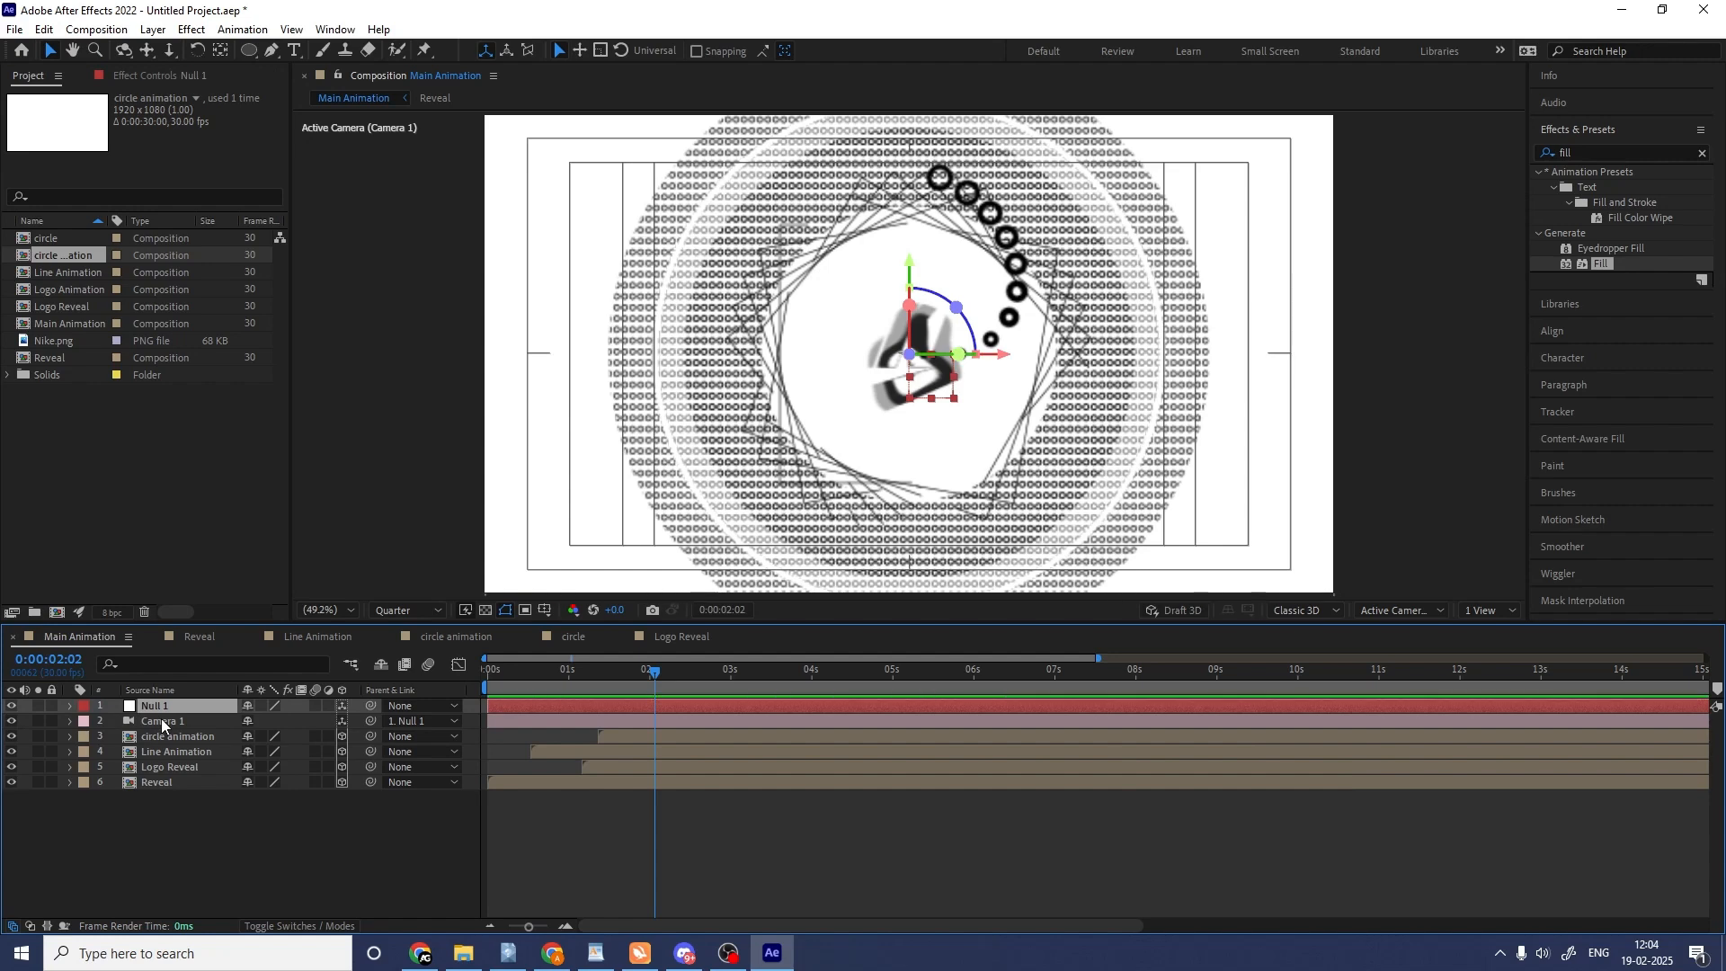
Start keyframes at 0:00:03:00 for the null's Position, Scale and X, Y and Z Rotation, and show only the keyframed properties.
click(712, 670)
click(730, 673)
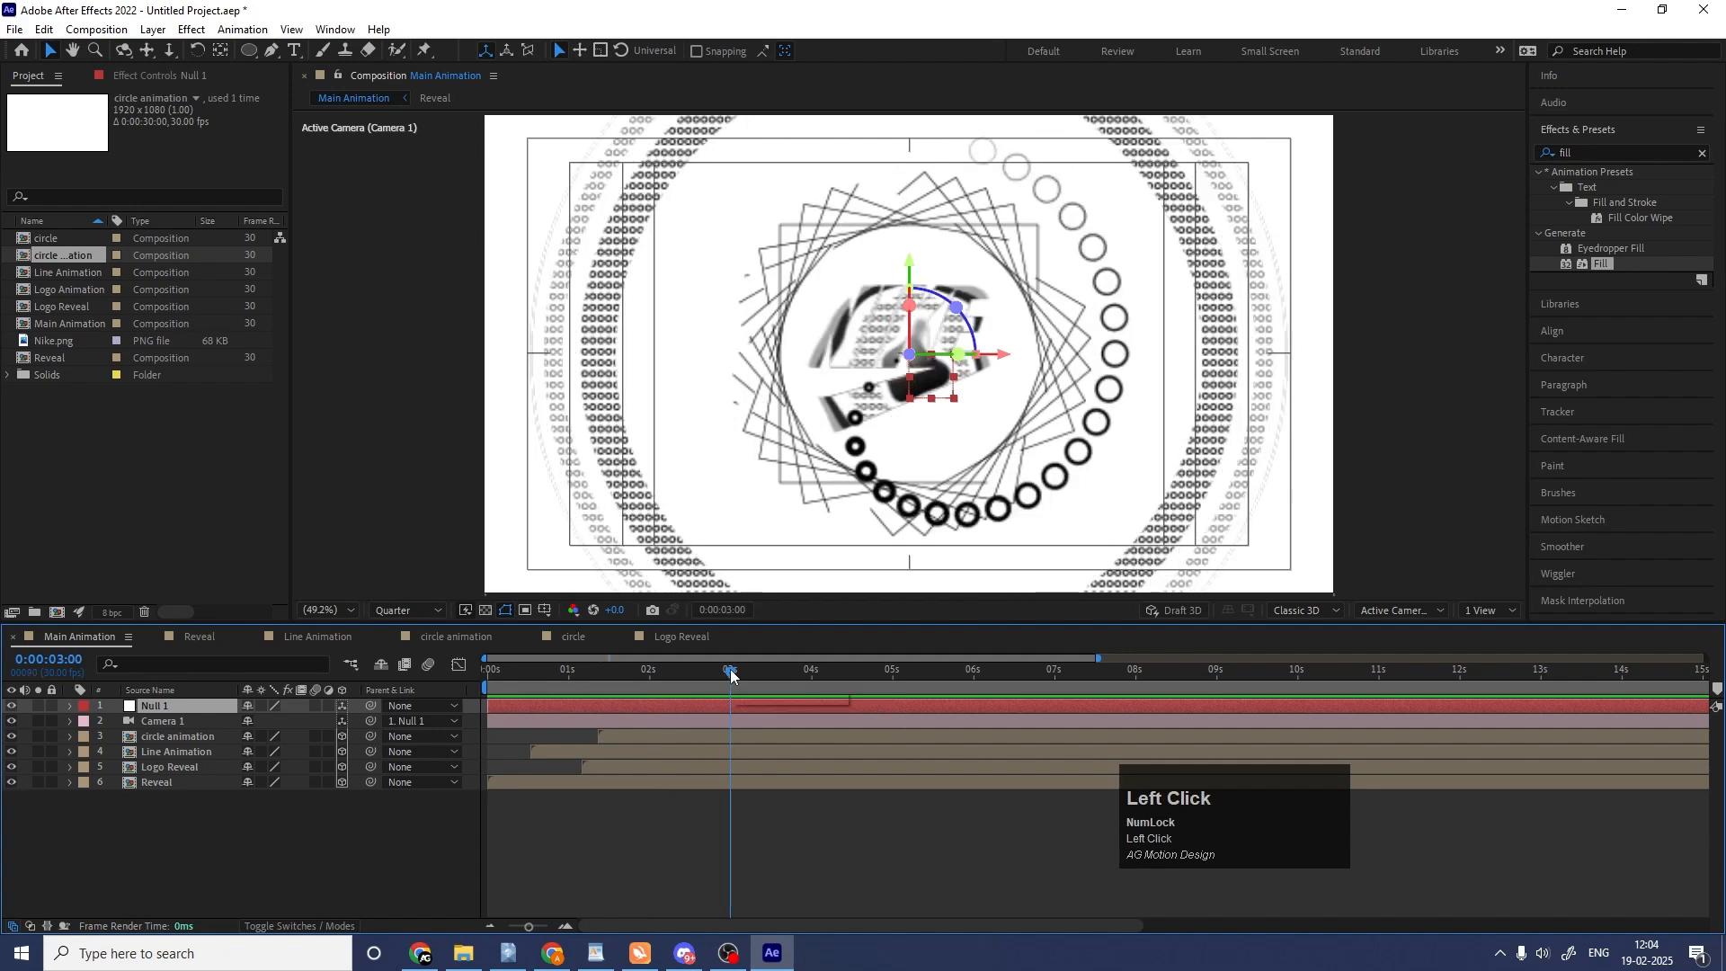
key(Num_Lock)
key(r)
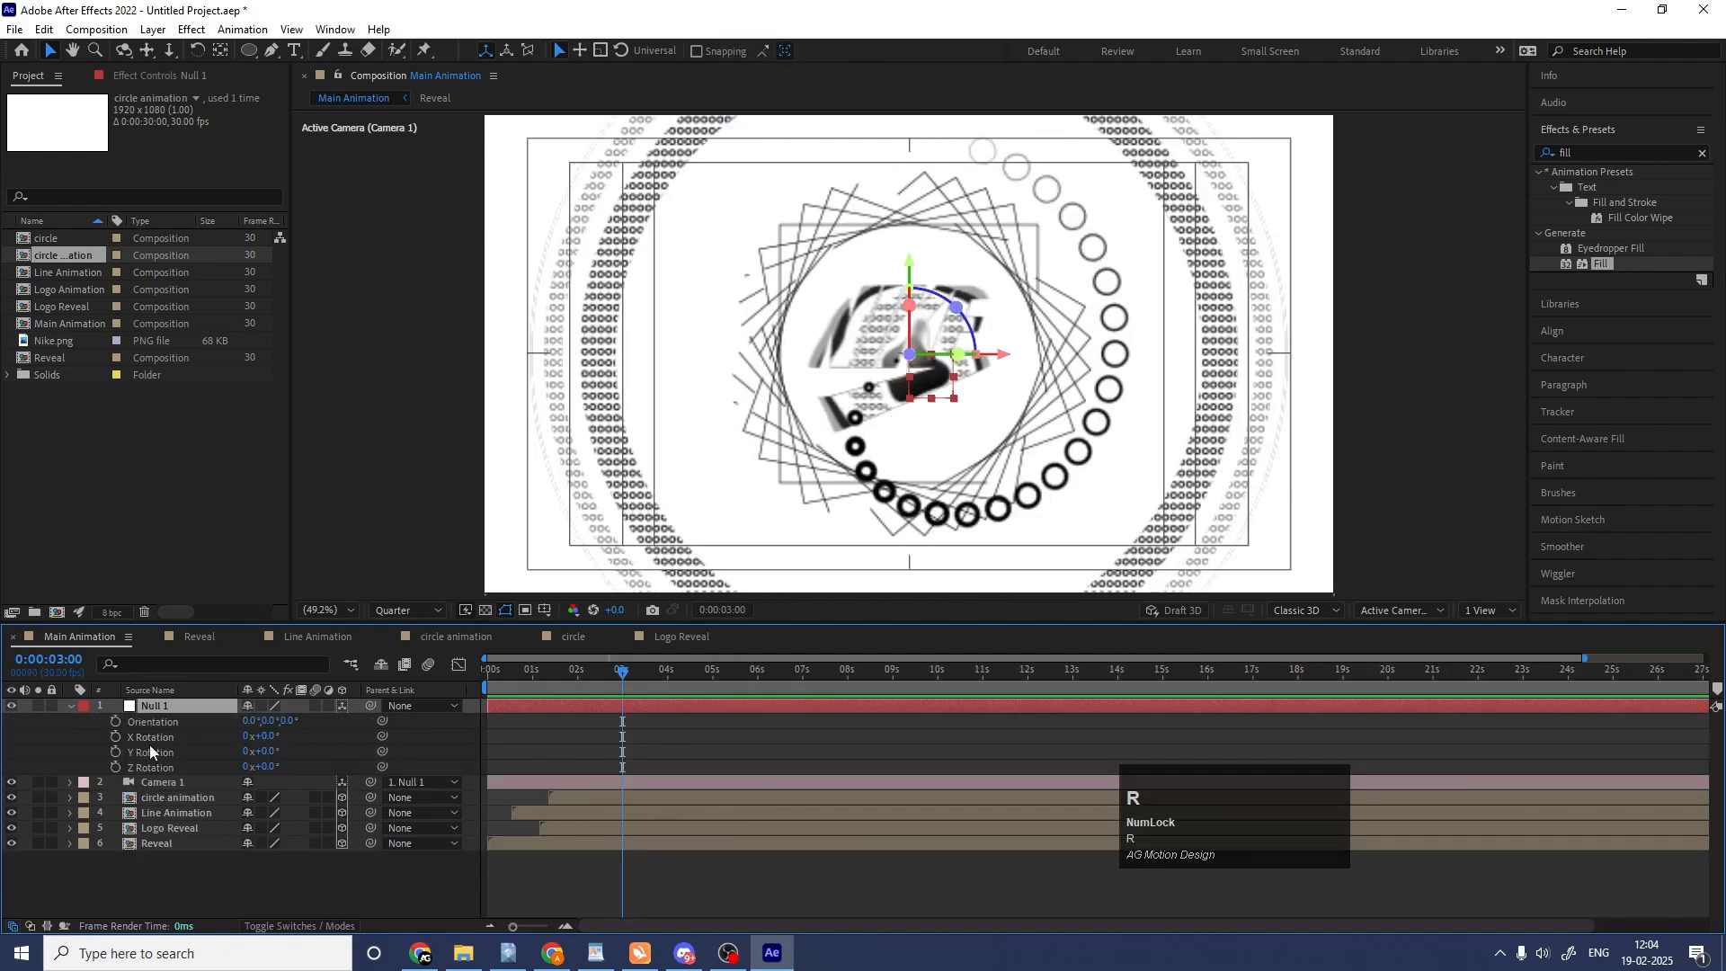
drag(115, 737, 115, 769)
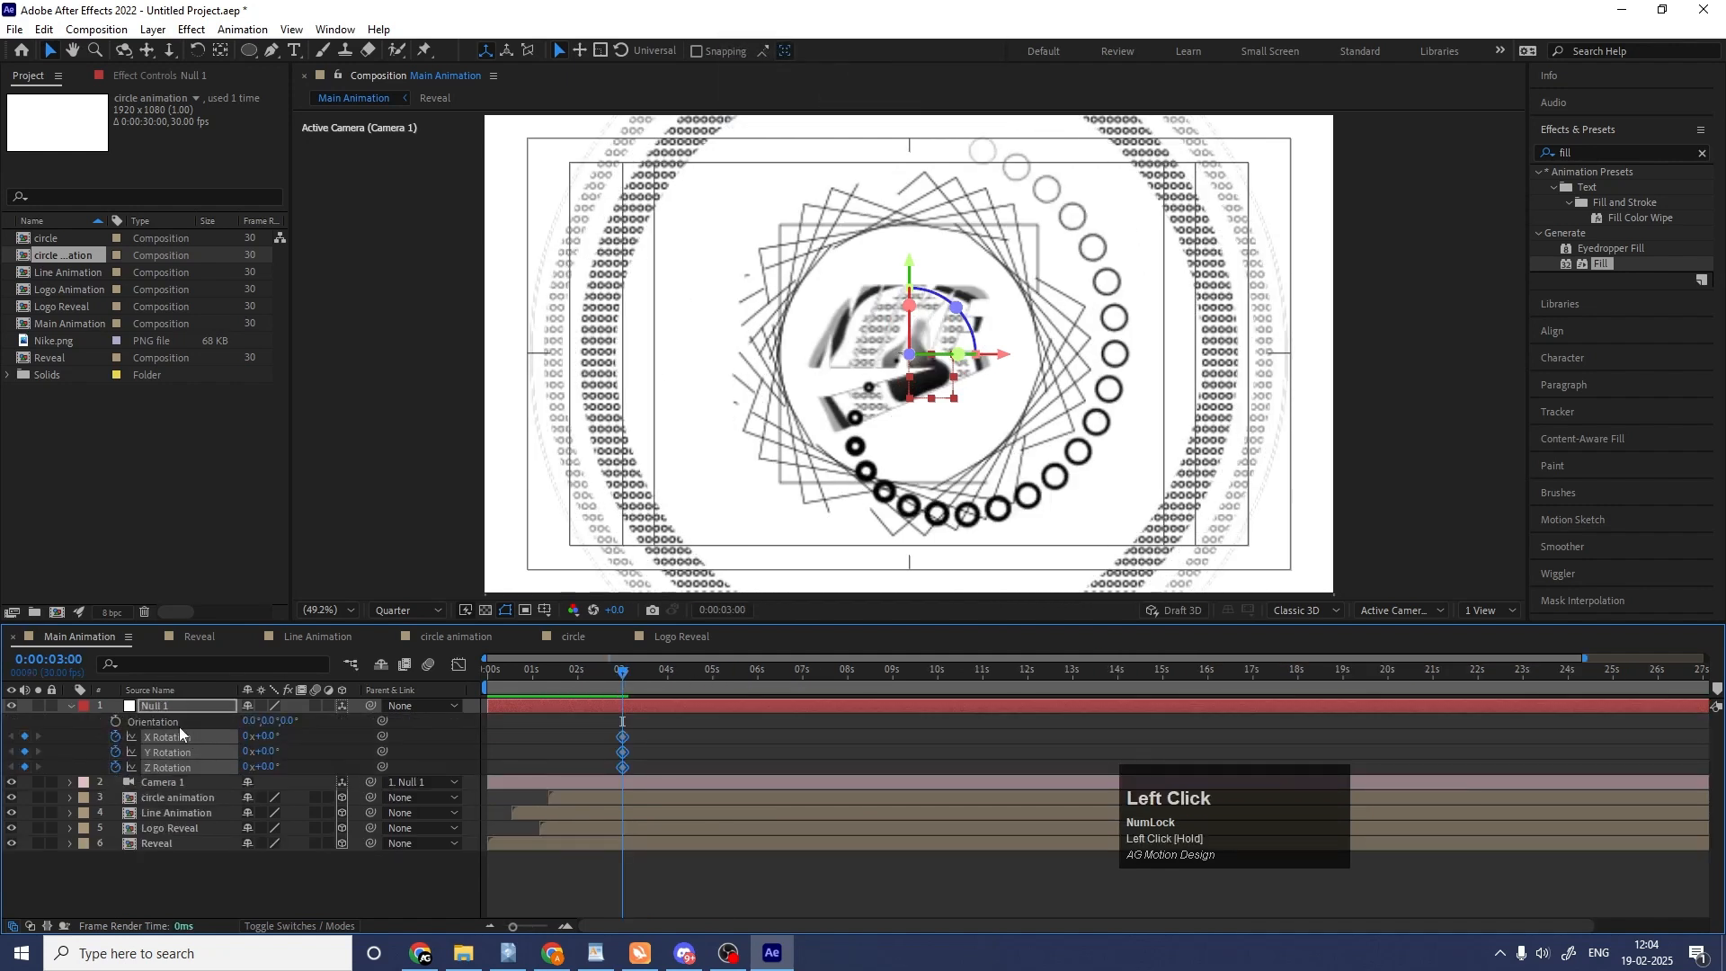
key(p)
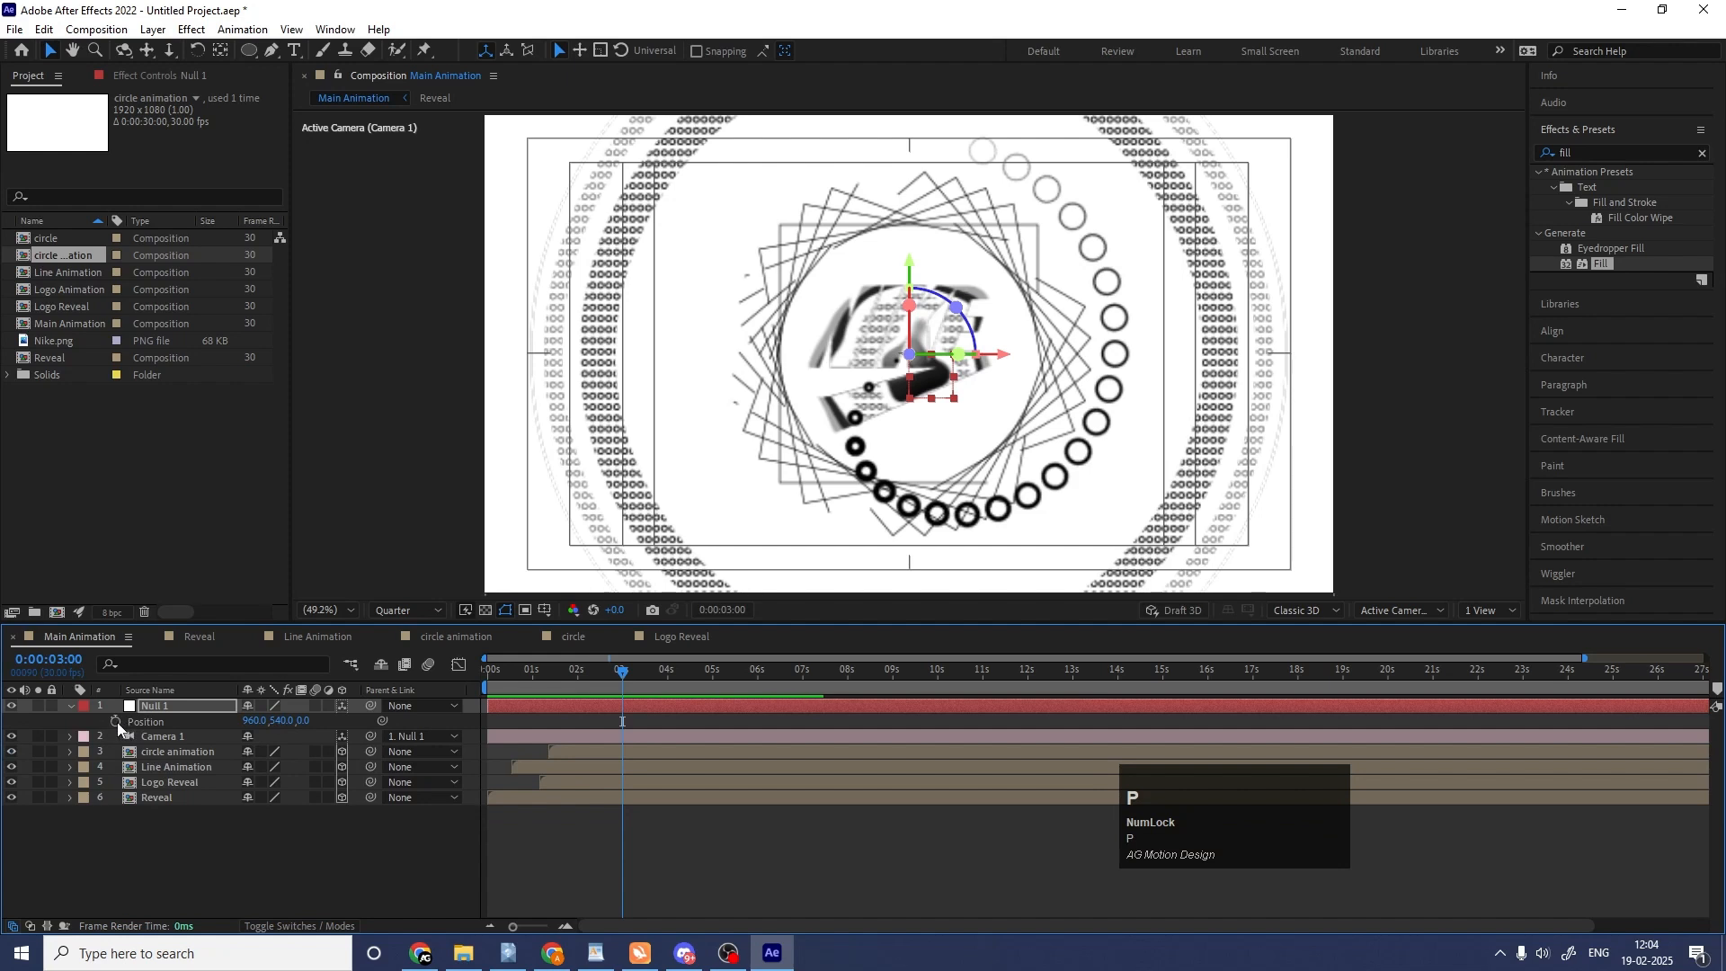
click(115, 722)
key(s)
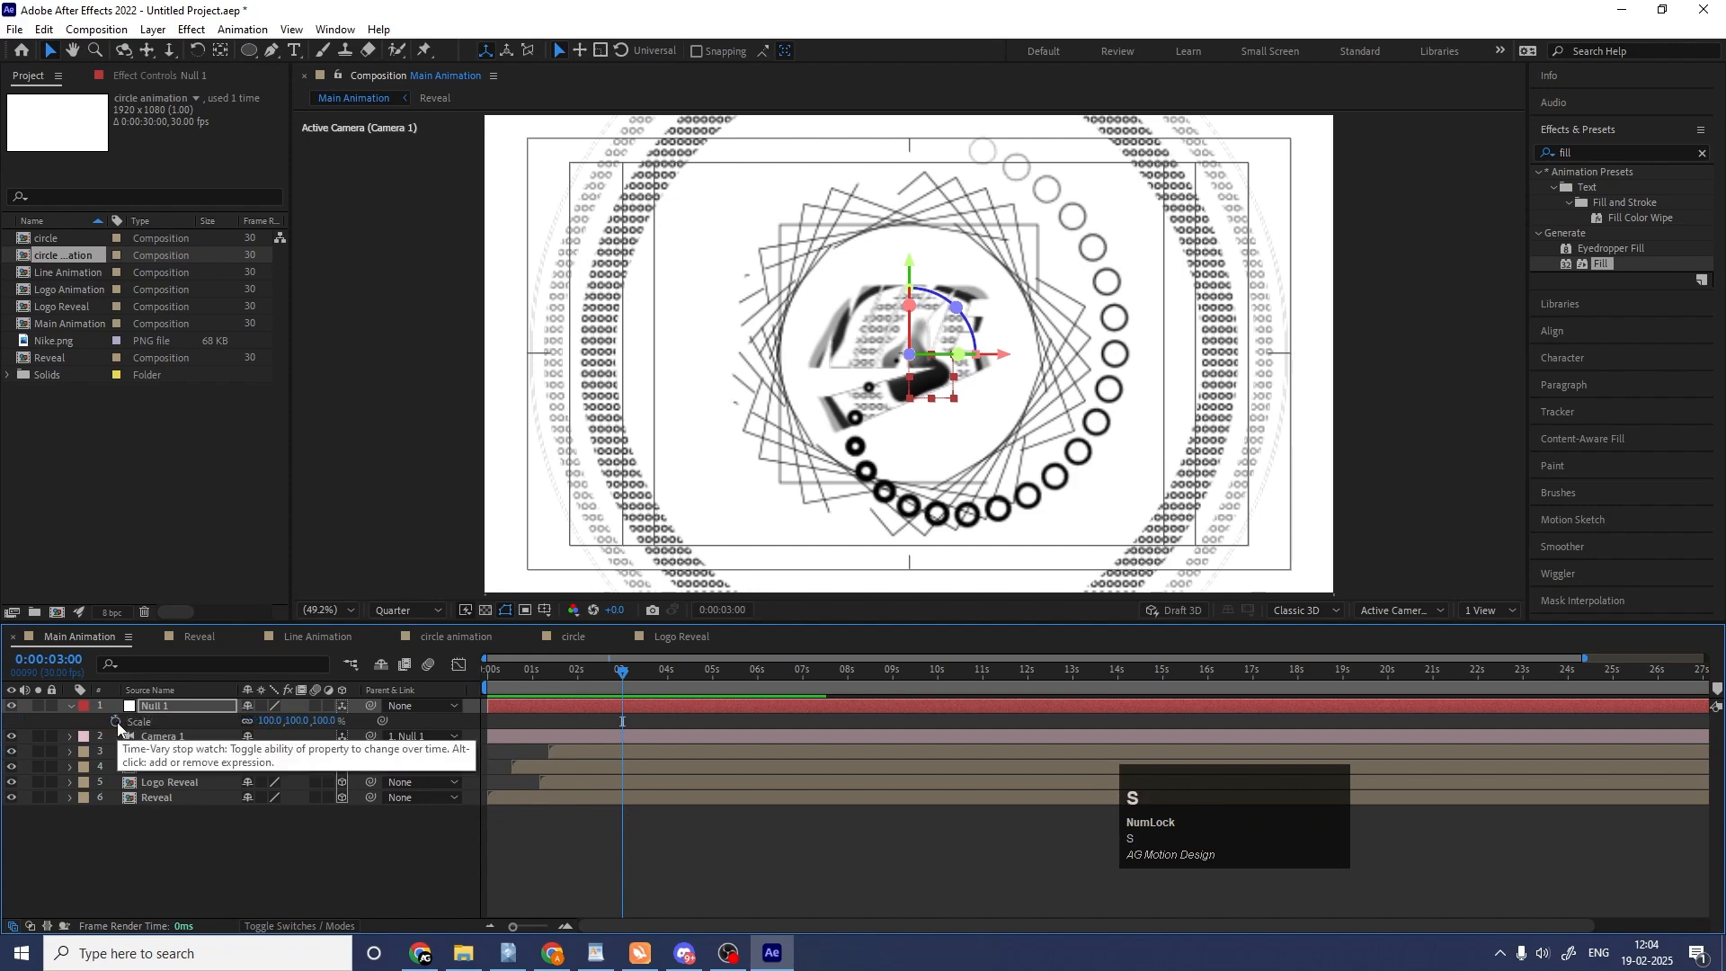
click(115, 722)
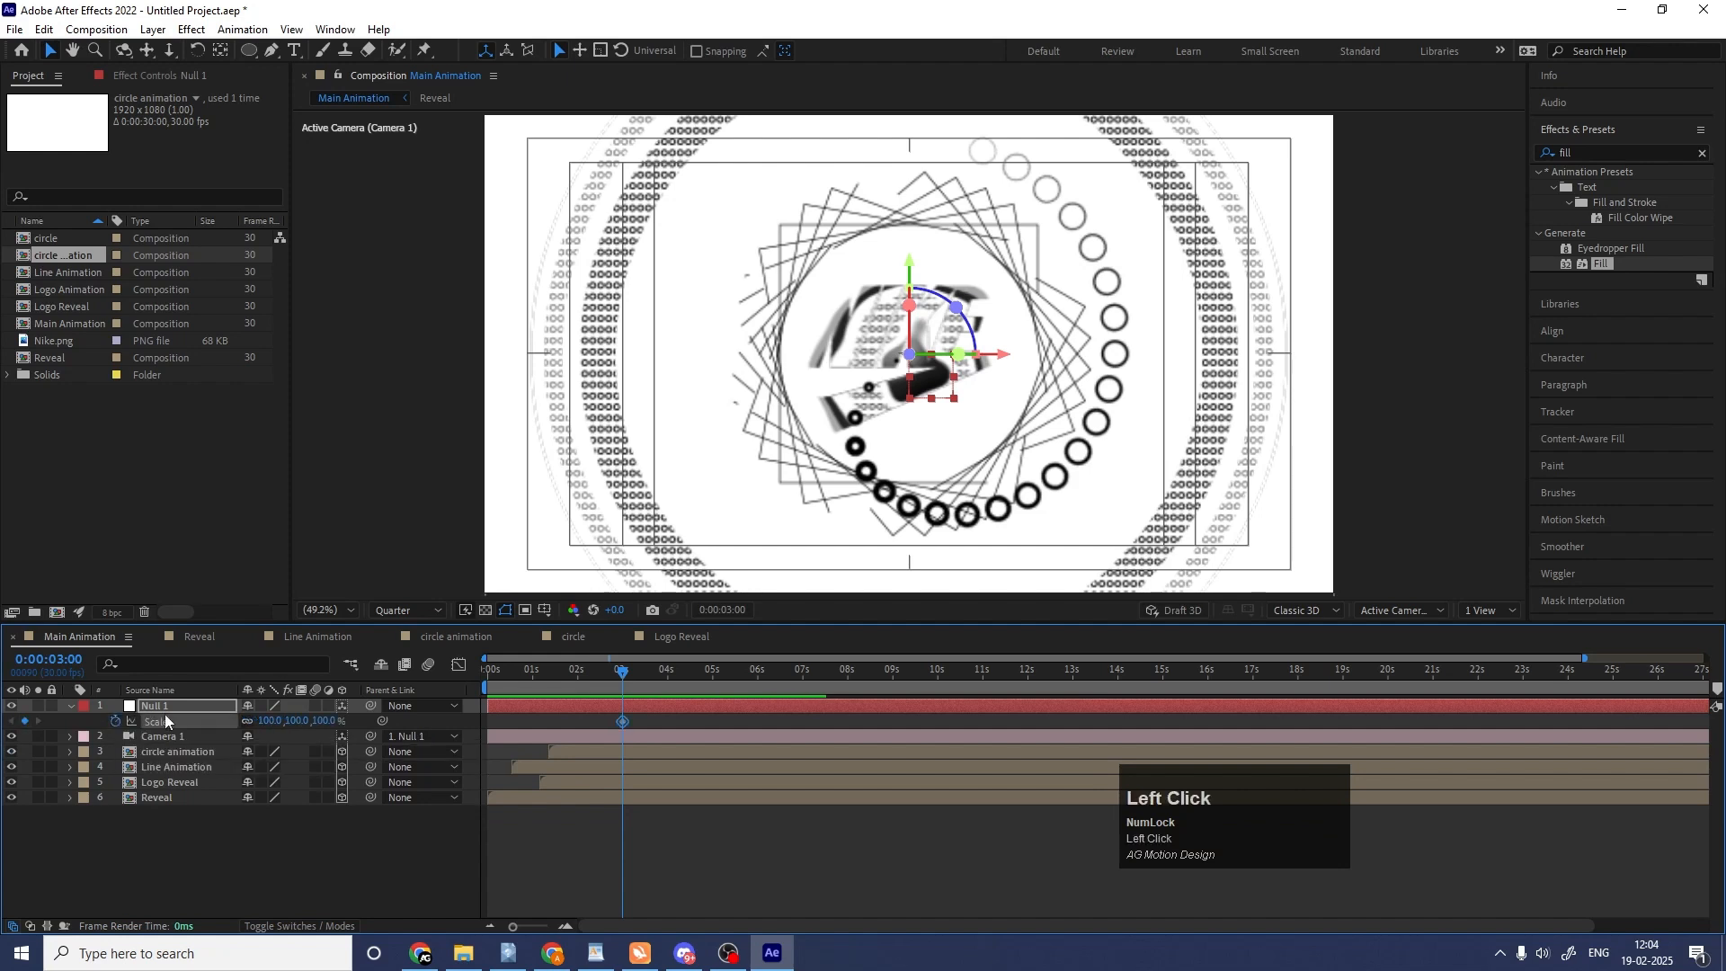
key(u)
key(equal)
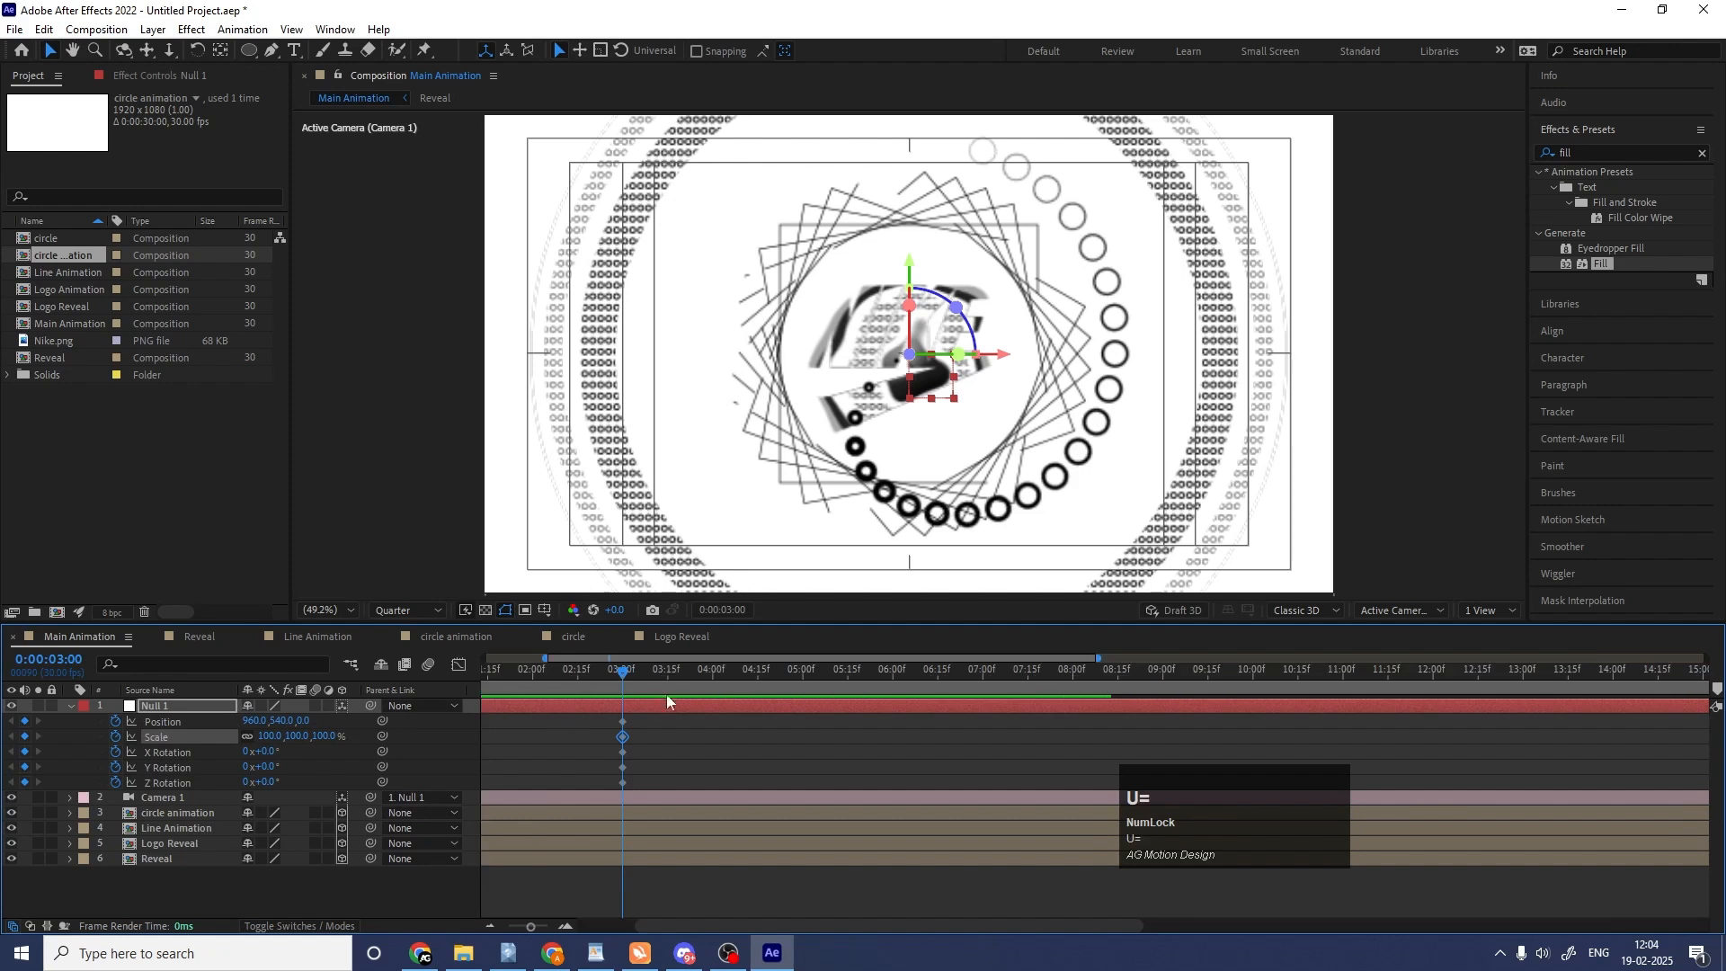
Add keyframes at 0:00:04:00 for the null's Position, Scale and all three rotations, keeping their default values.
click(714, 667)
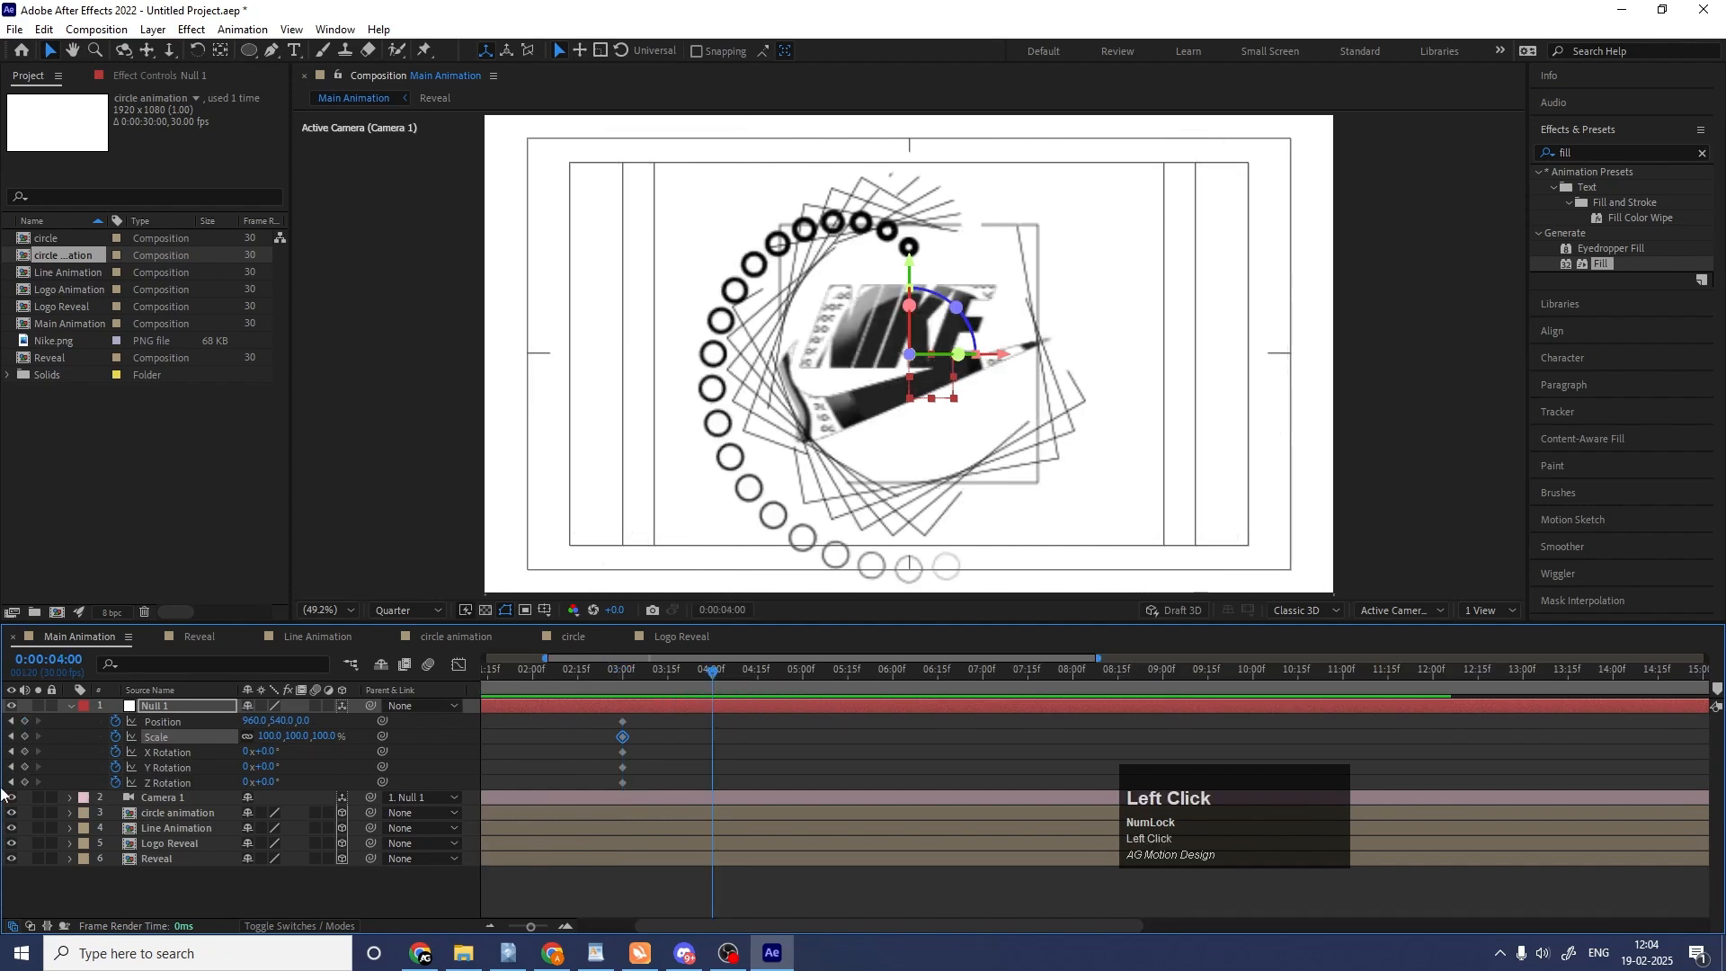
drag(25, 721, 26, 783)
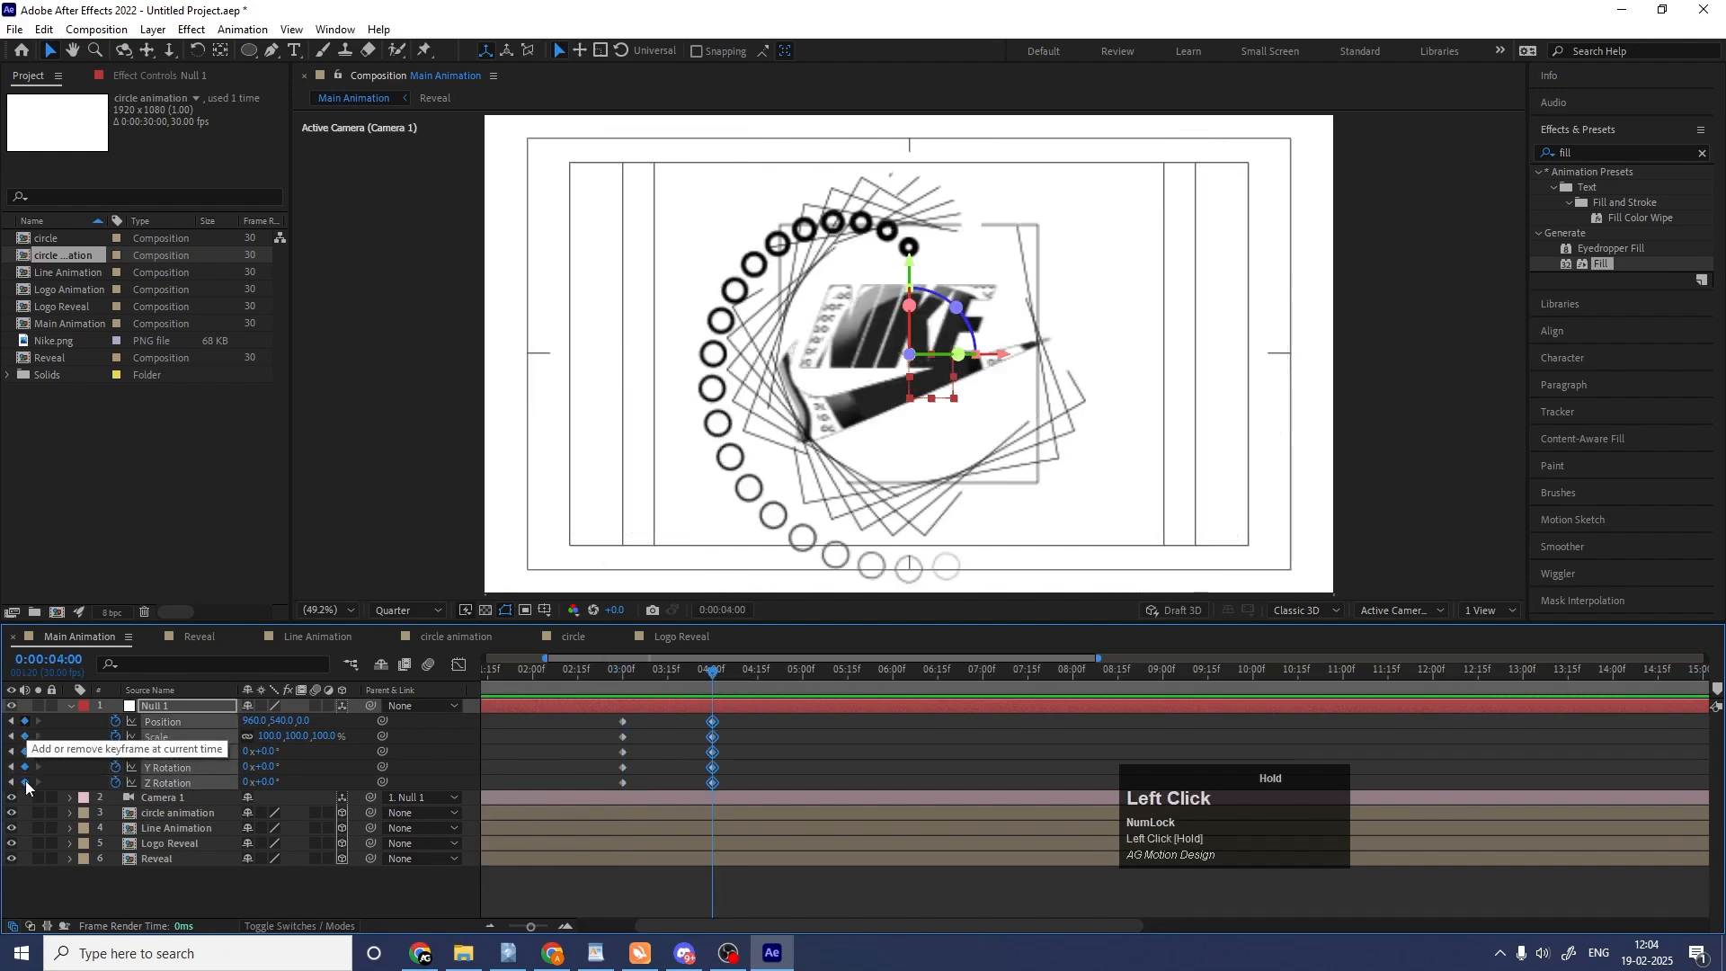
click(647, 715)
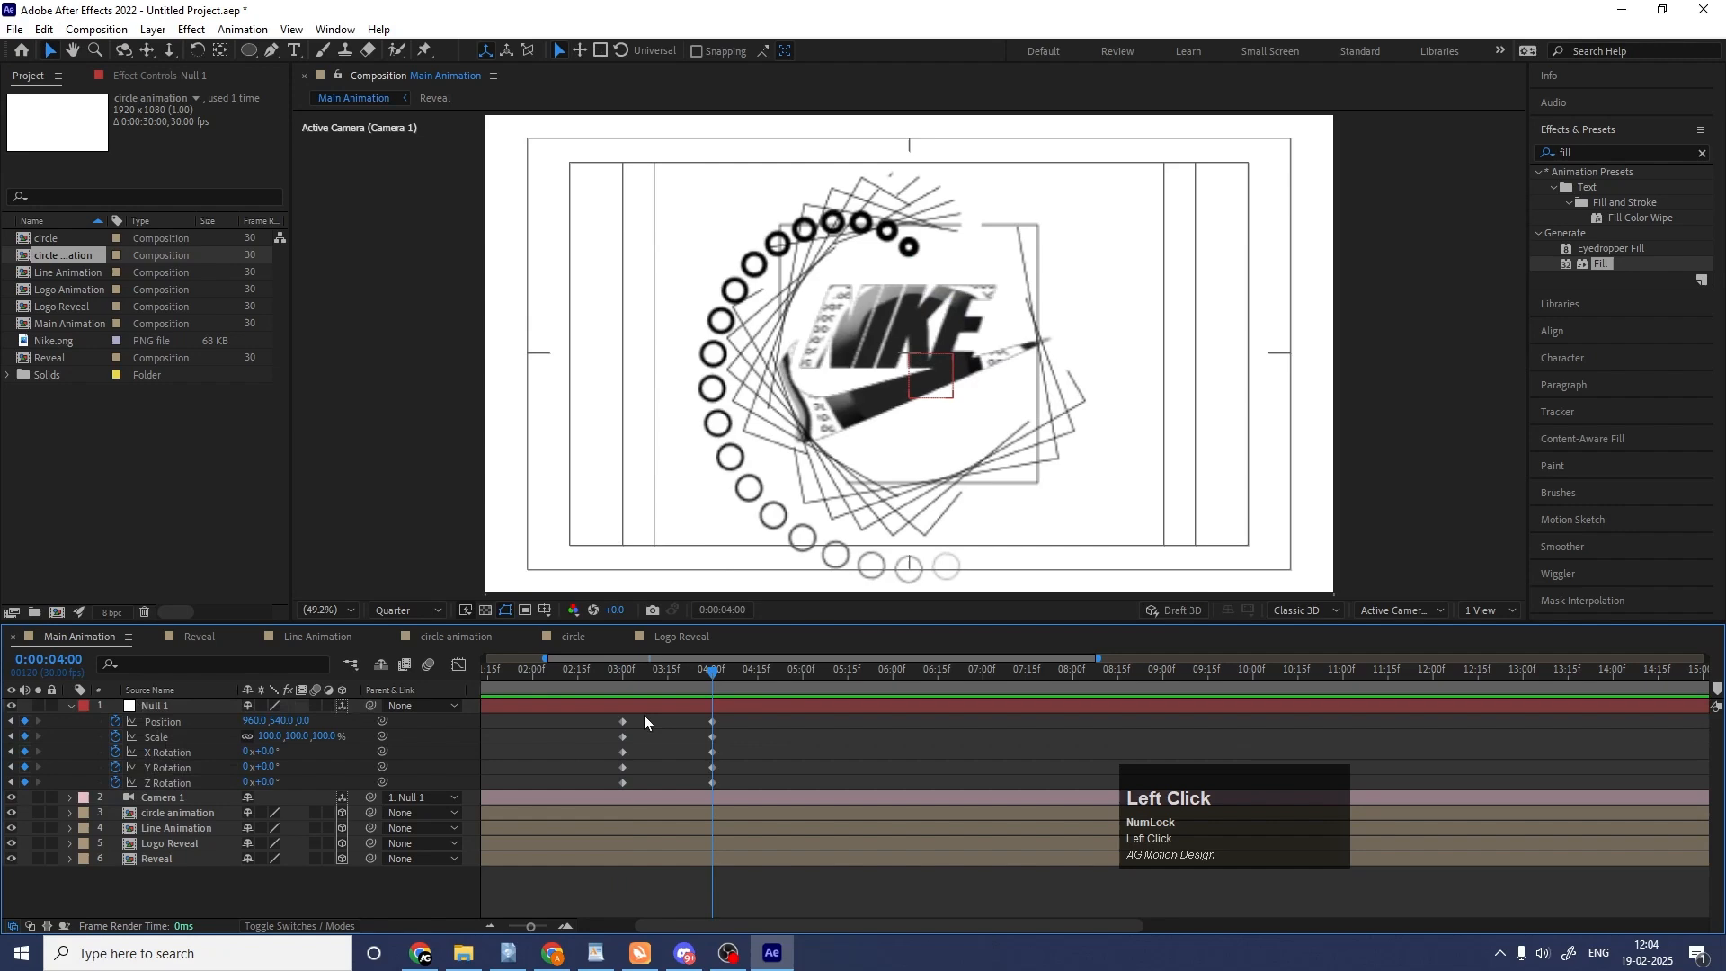
Set the null's rotation at 0:00:03:00 to X 51°, Y 47° and Z 14°, and preview the camera move.
click(619, 672)
key(k)
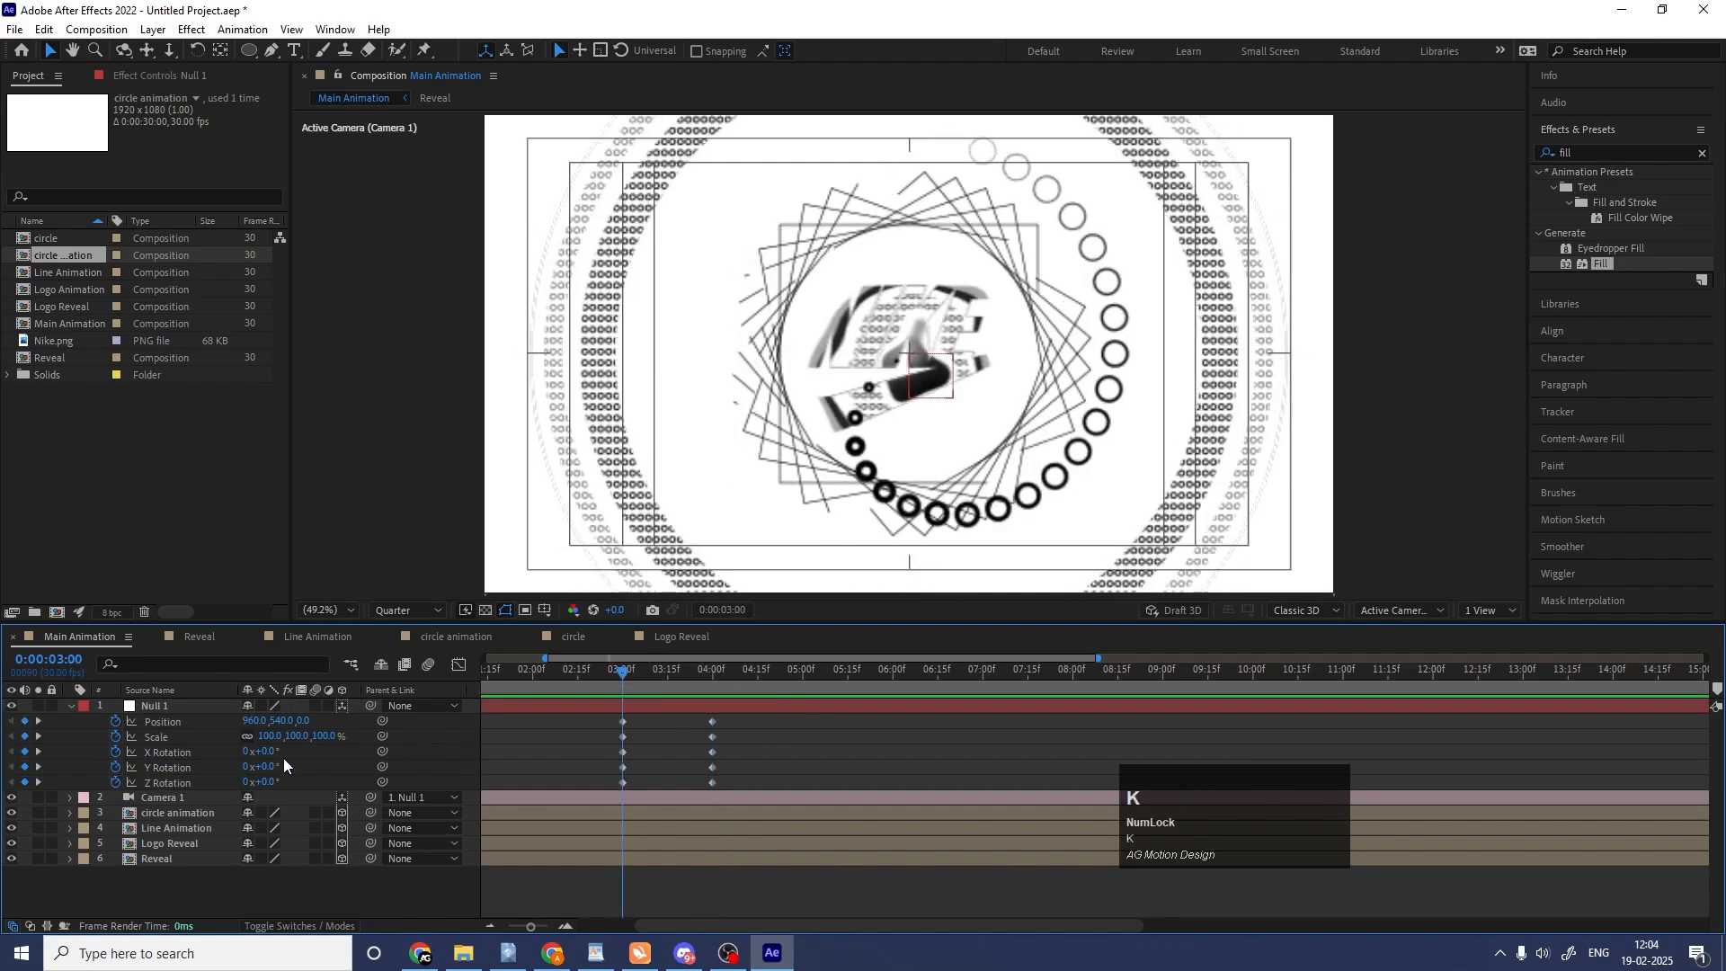
mouse_move(275, 771)
mouse_down()
mouse_move(313, 766)
mouse_move(279, 752)
mouse_move(312, 749)
mouse_move(285, 781)
mouse_up()
key(space)
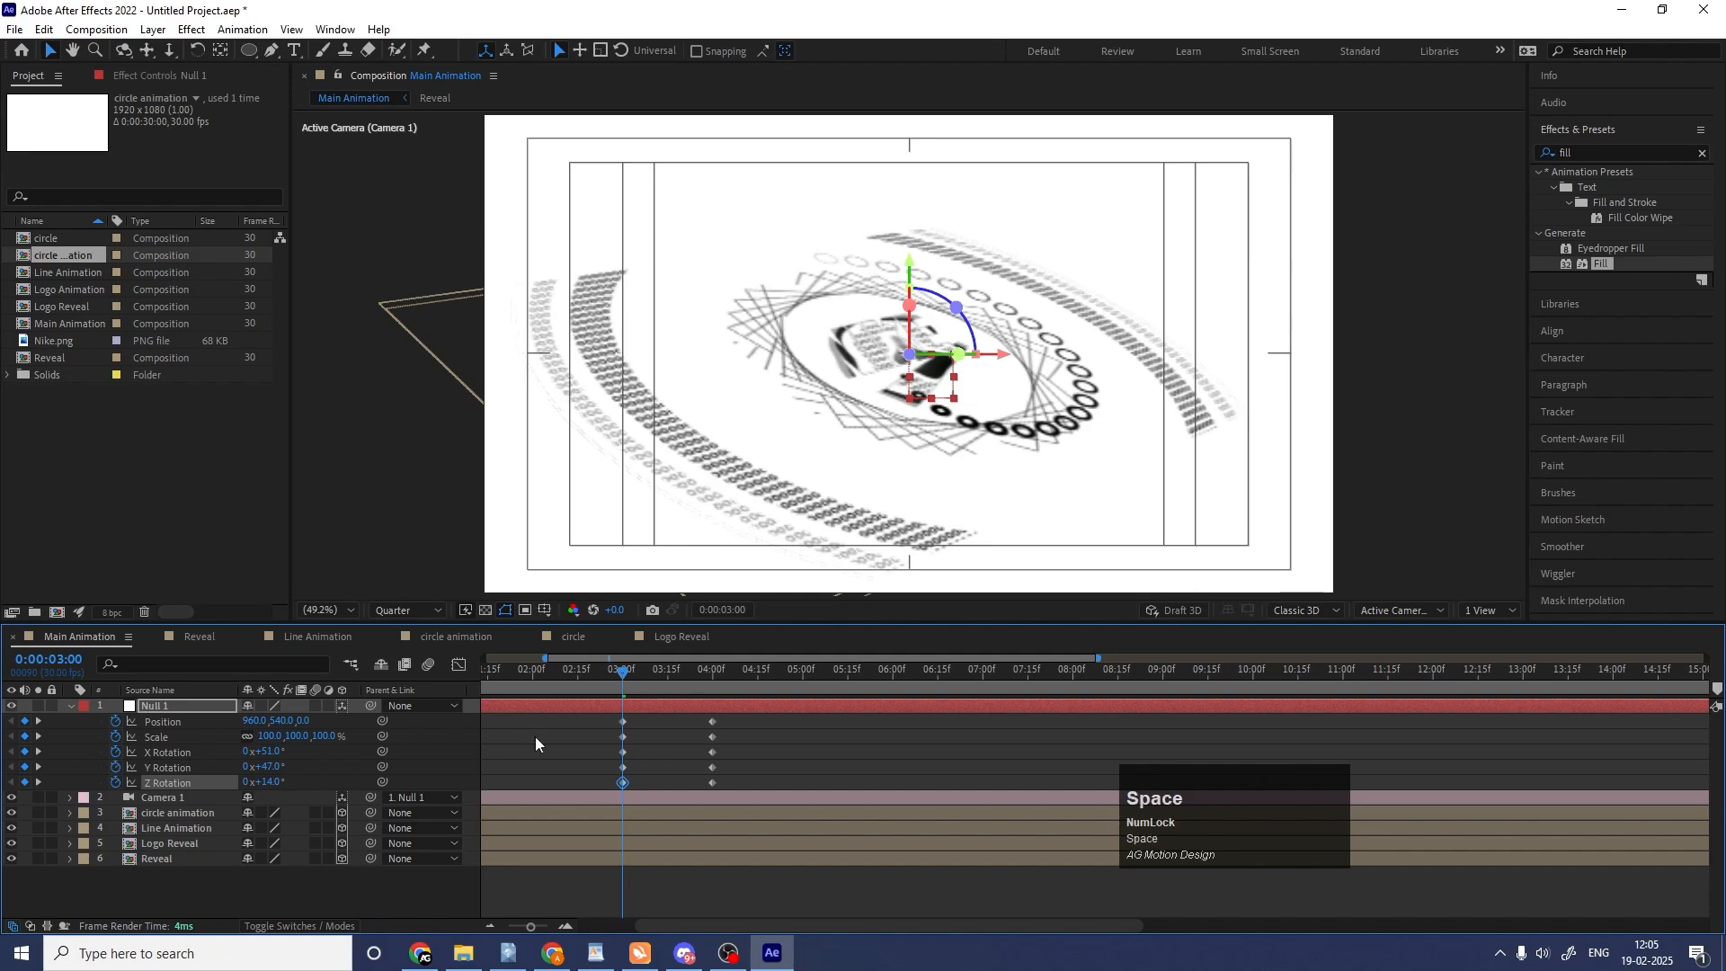
key(space)
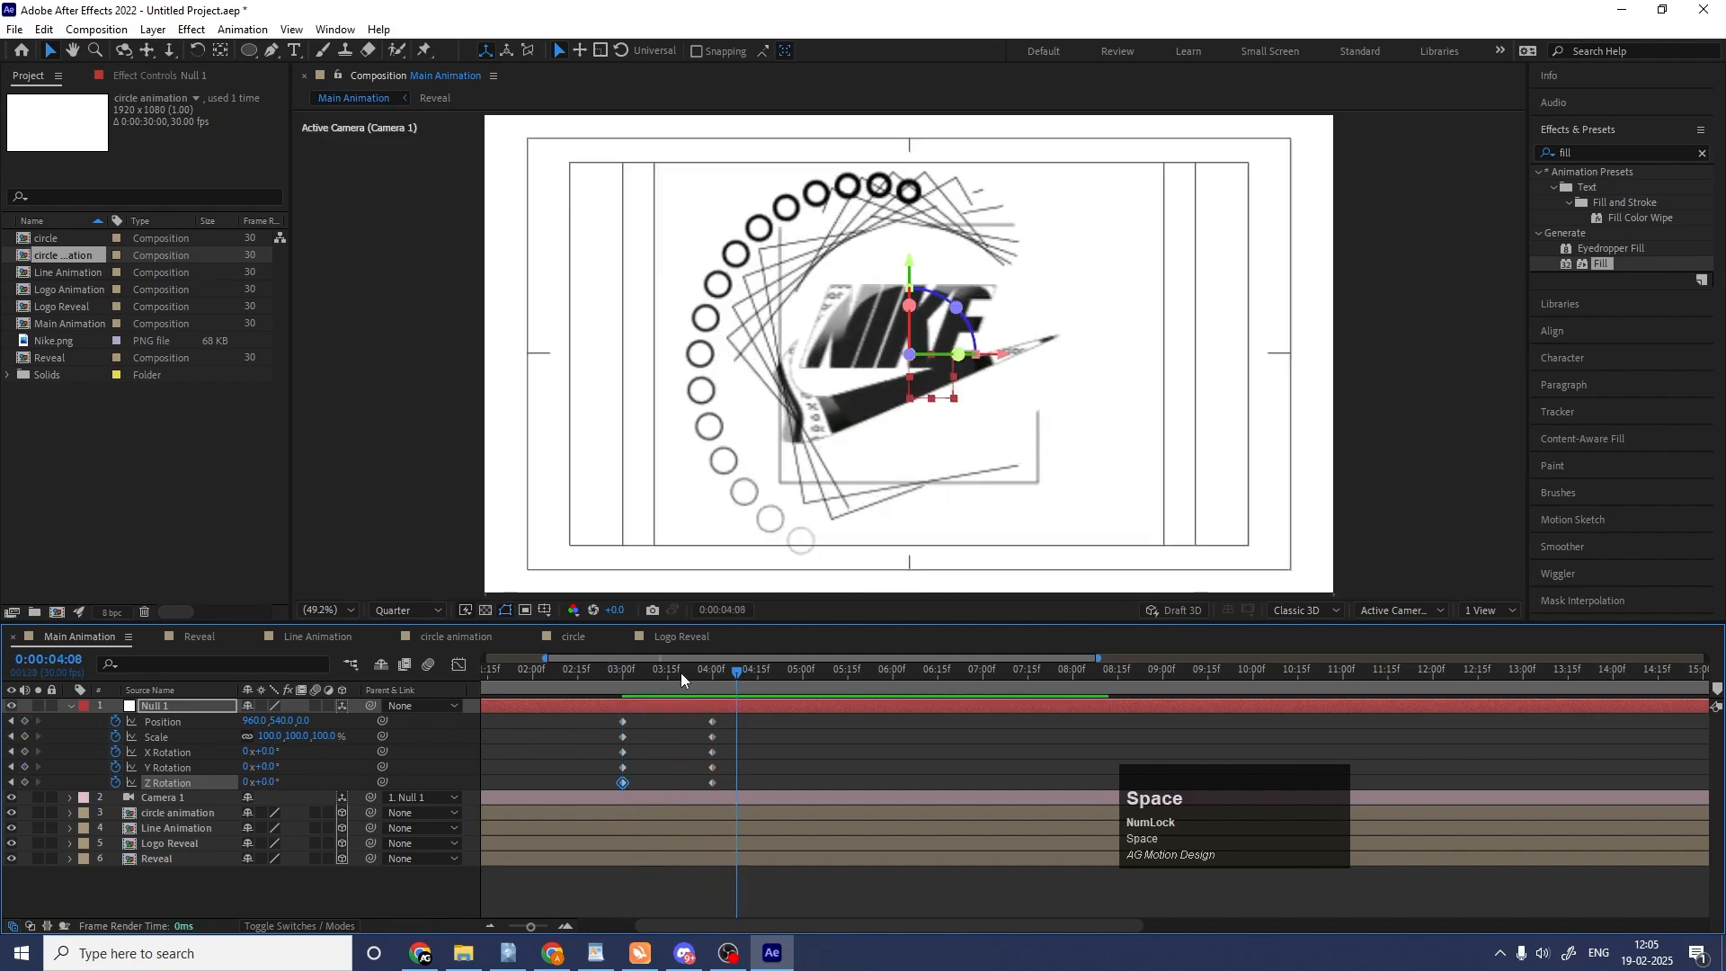
drag(681, 672, 619, 645)
key(space)
key(space)
Set the null at 0:00:03:00 to 51% scale and X 36°, Y 37° and Z 4° rotation, and preview the move.
key(j)
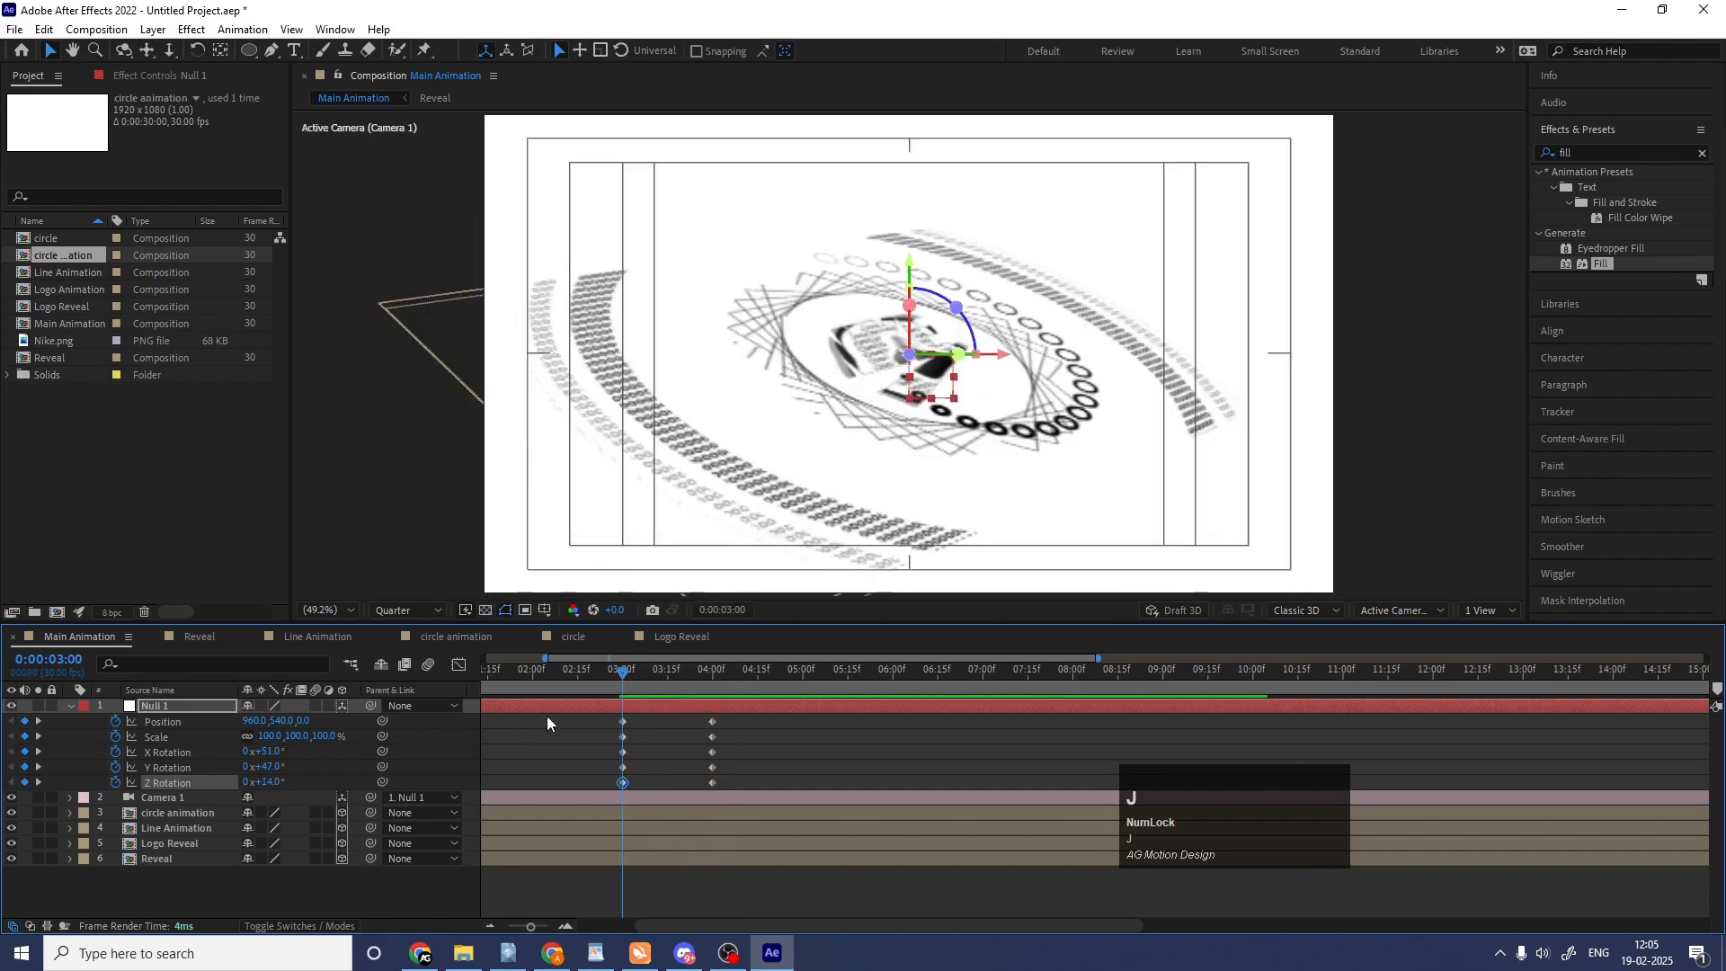
drag(289, 737, 267, 783)
drag(260, 752, 264, 771)
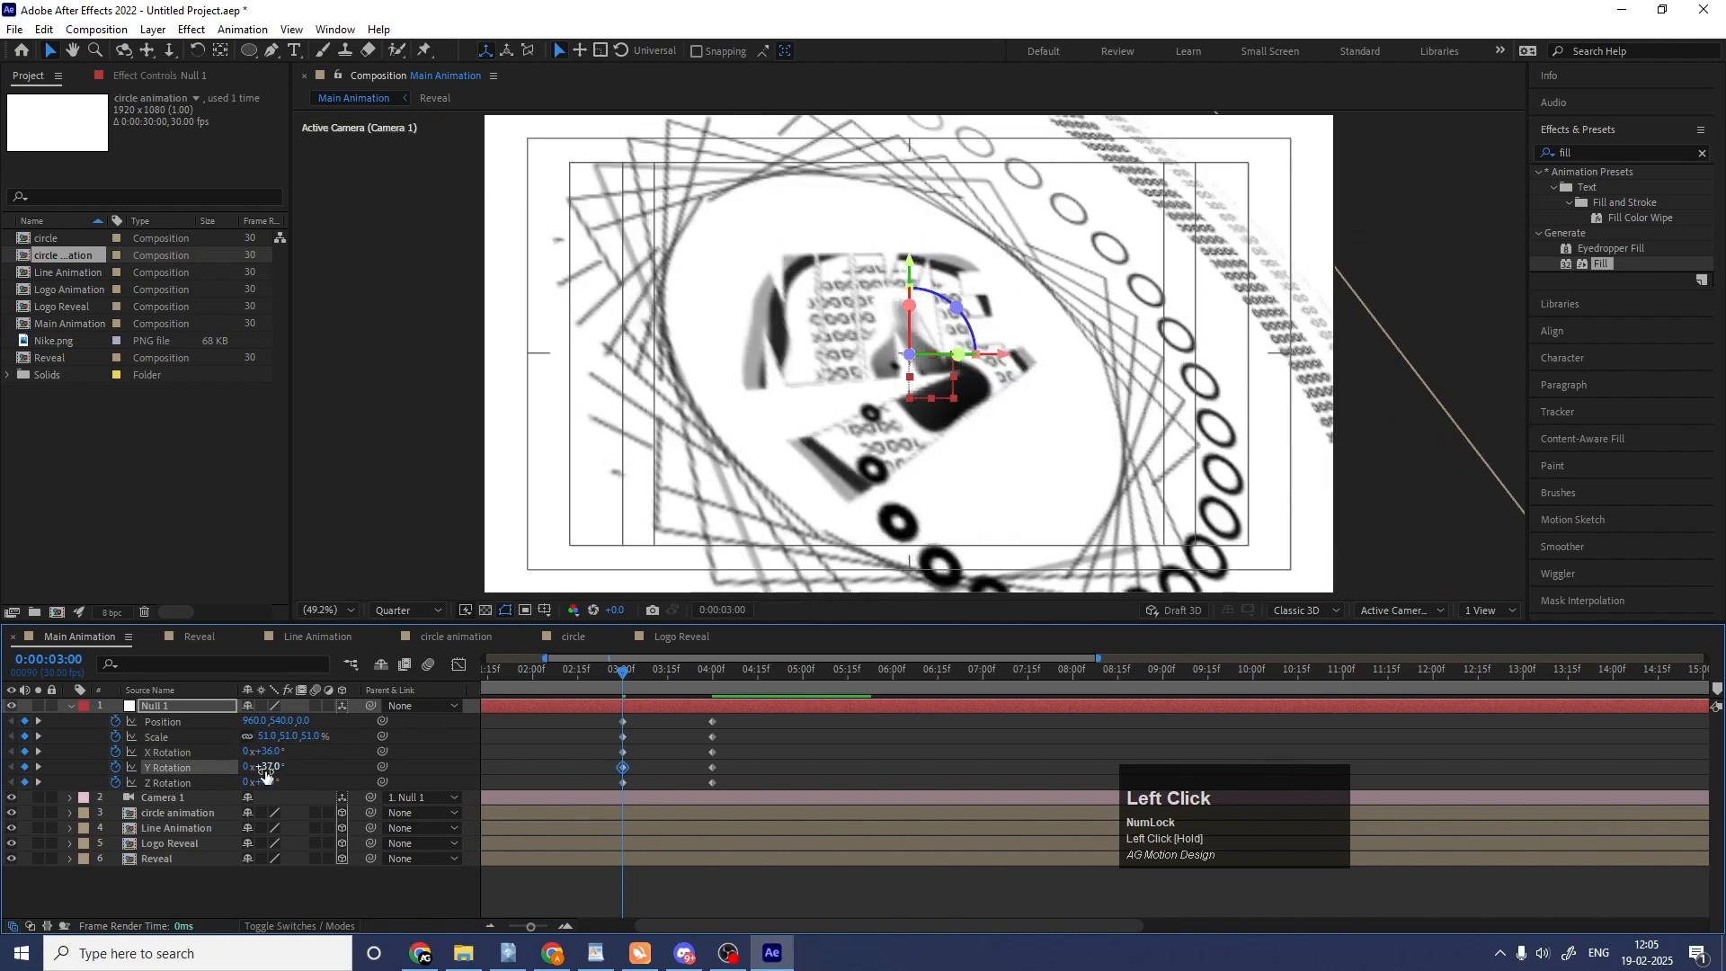
key(space)
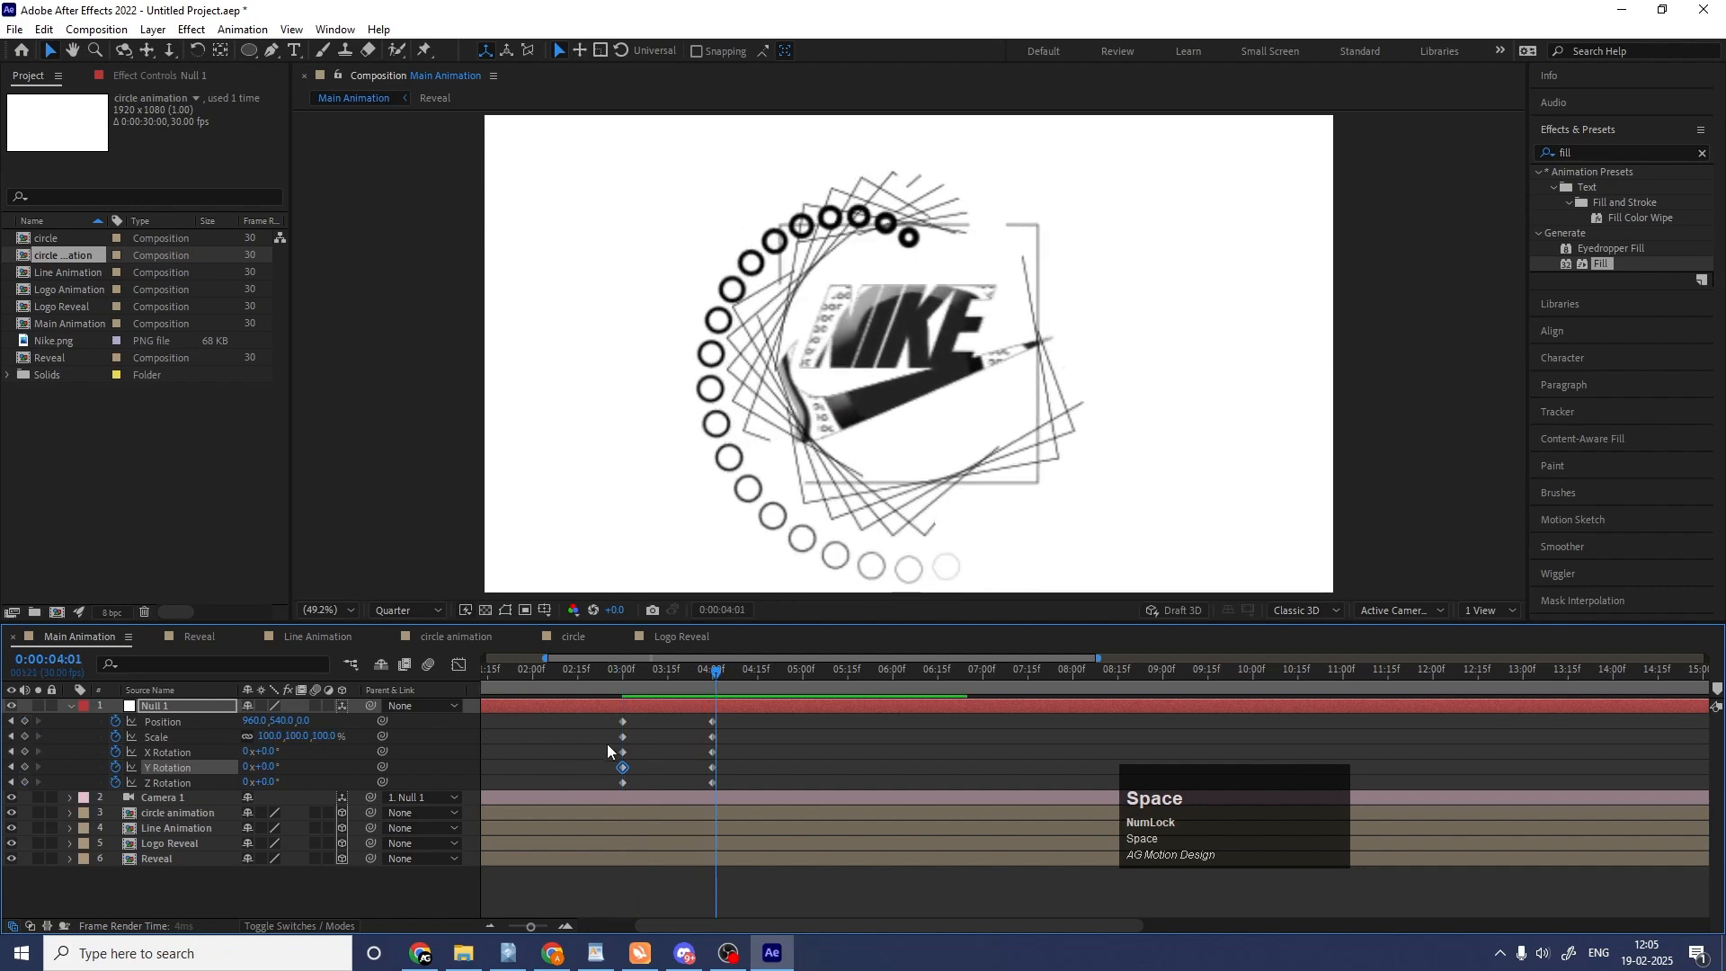
Move all of the null's starting keyframes from 0:00:03:00 to the beginning of the composition and preview.
drag(633, 675, 354, 709)
drag(717, 716, 781, 793)
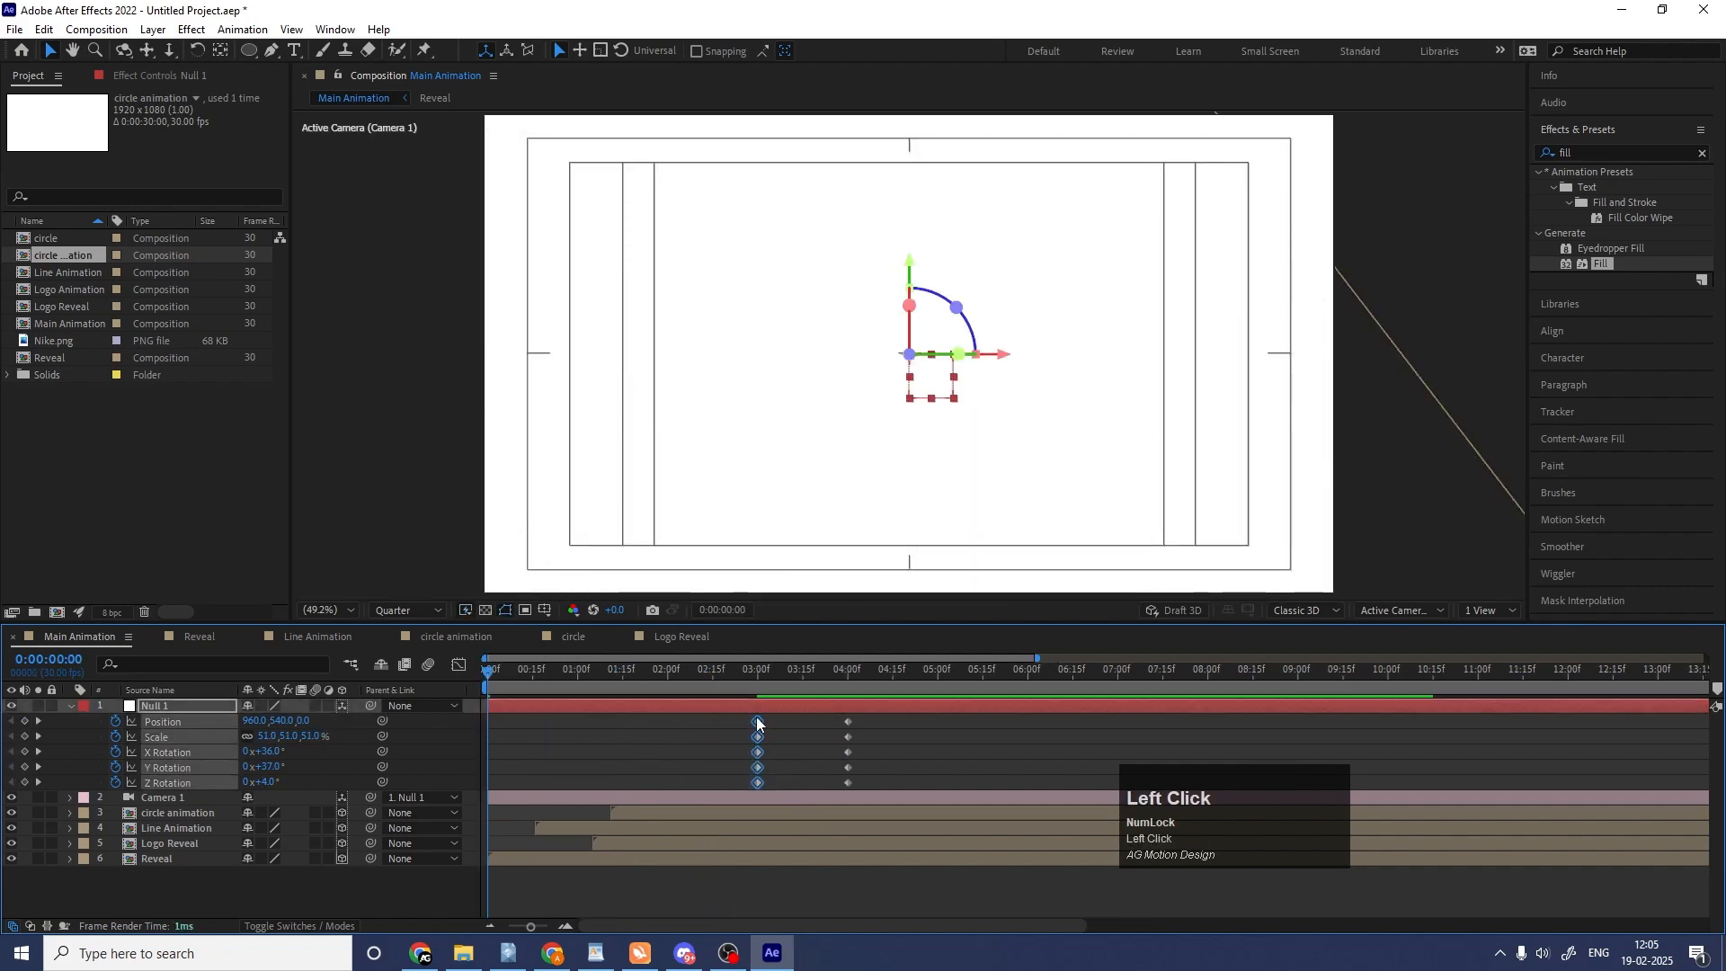
drag(757, 723, 487, 746)
key(space)
Move all of the null's ending keyframes to 0:00:05:12.
click(883, 682)
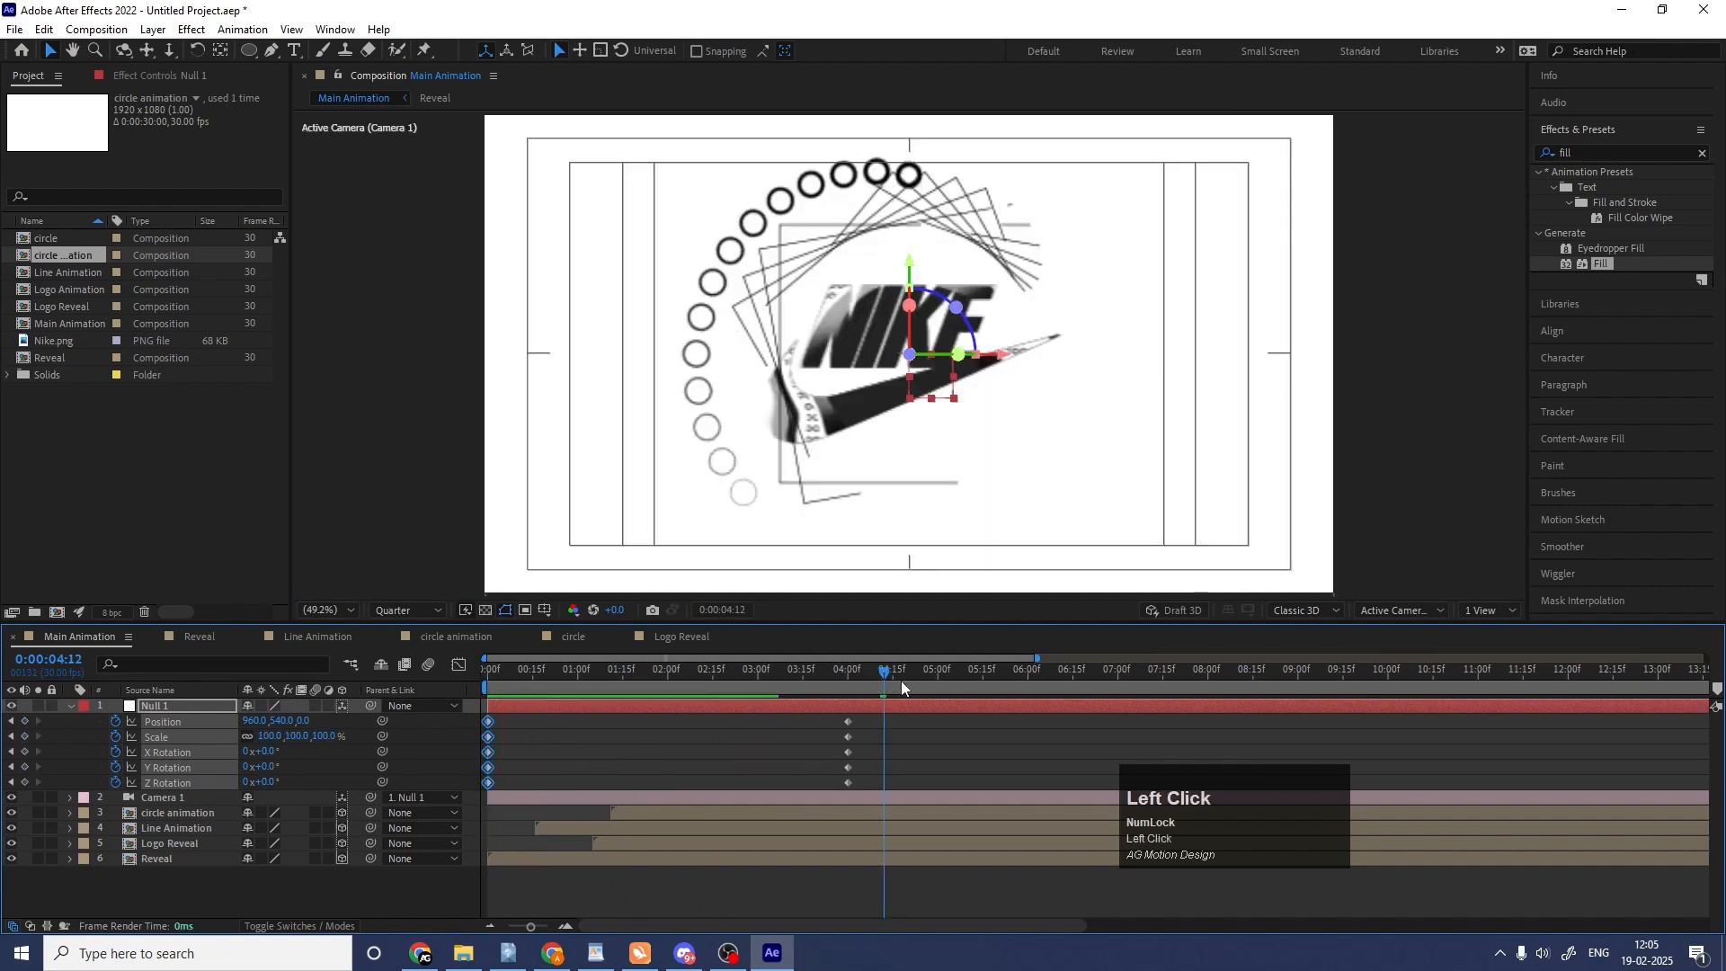
drag(902, 685, 973, 687)
drag(828, 712, 885, 788)
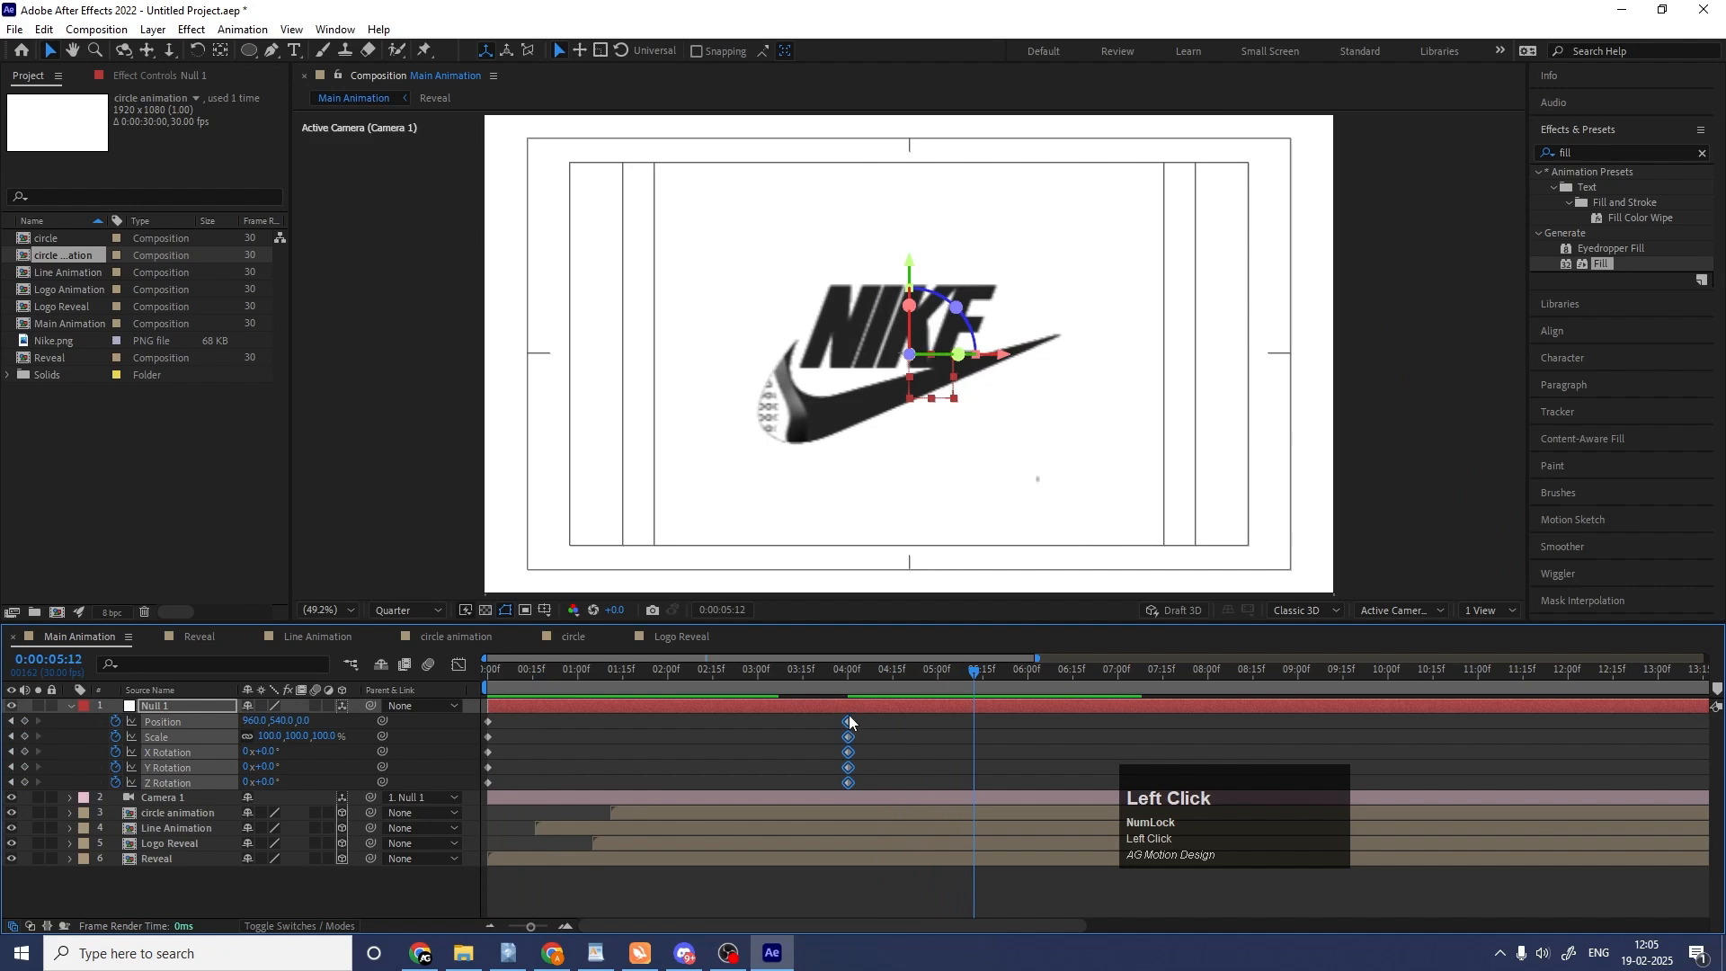
drag(849, 717, 989, 734)
Apply Easy Ease to all of the null's keyframes and preview the animation from the beginning.
drag(1005, 719, 451, 838)
key(F9)
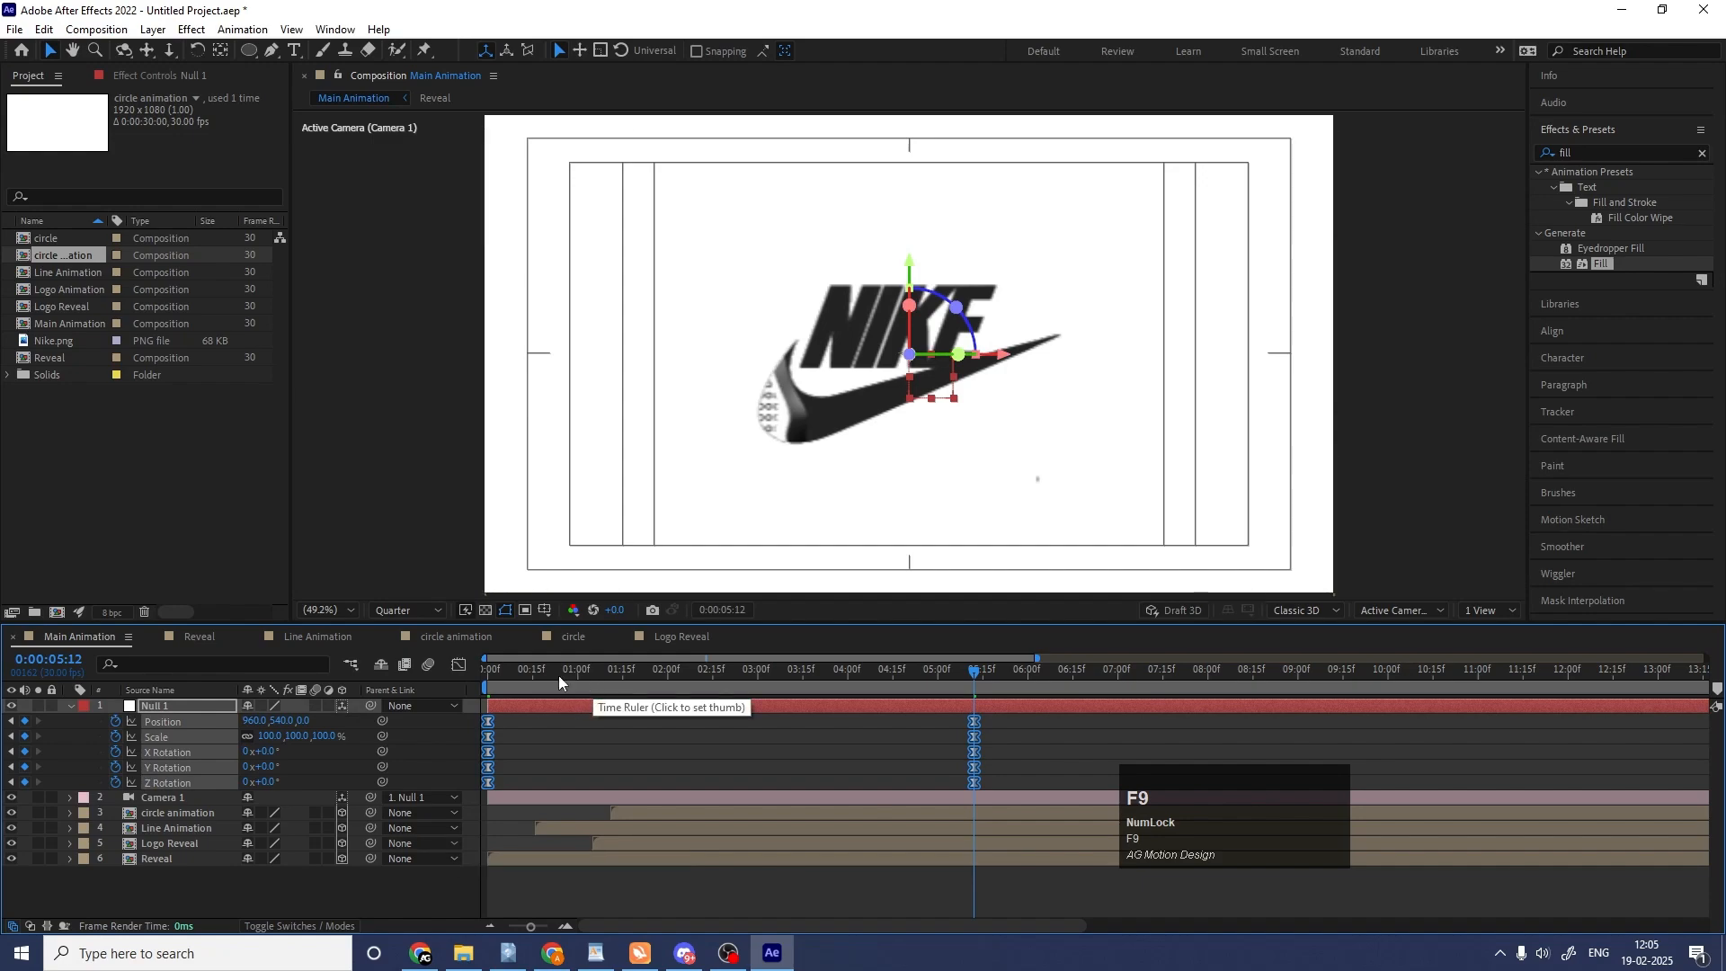
drag(558, 676, 406, 676)
key(space)
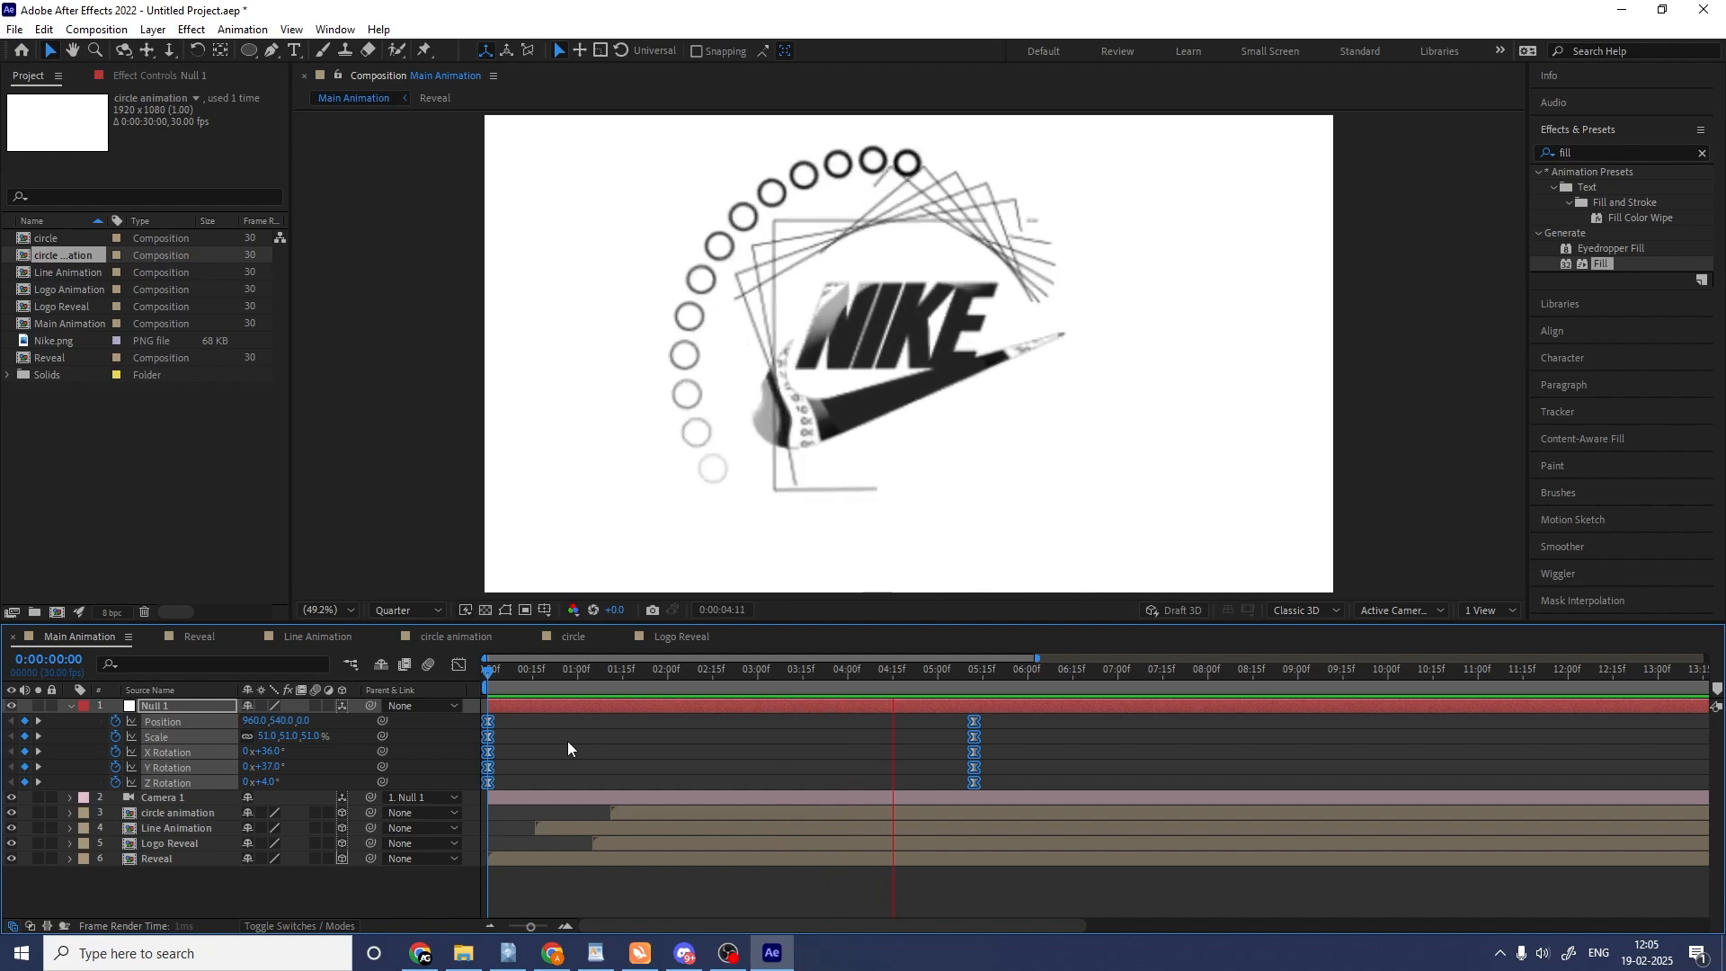
key(space)
Set the null's Scale to 65% at the starting keyframe, preview the animation, and collapse the null's properties.
drag(604, 676, 449, 673)
click(536, 729)
key(space)
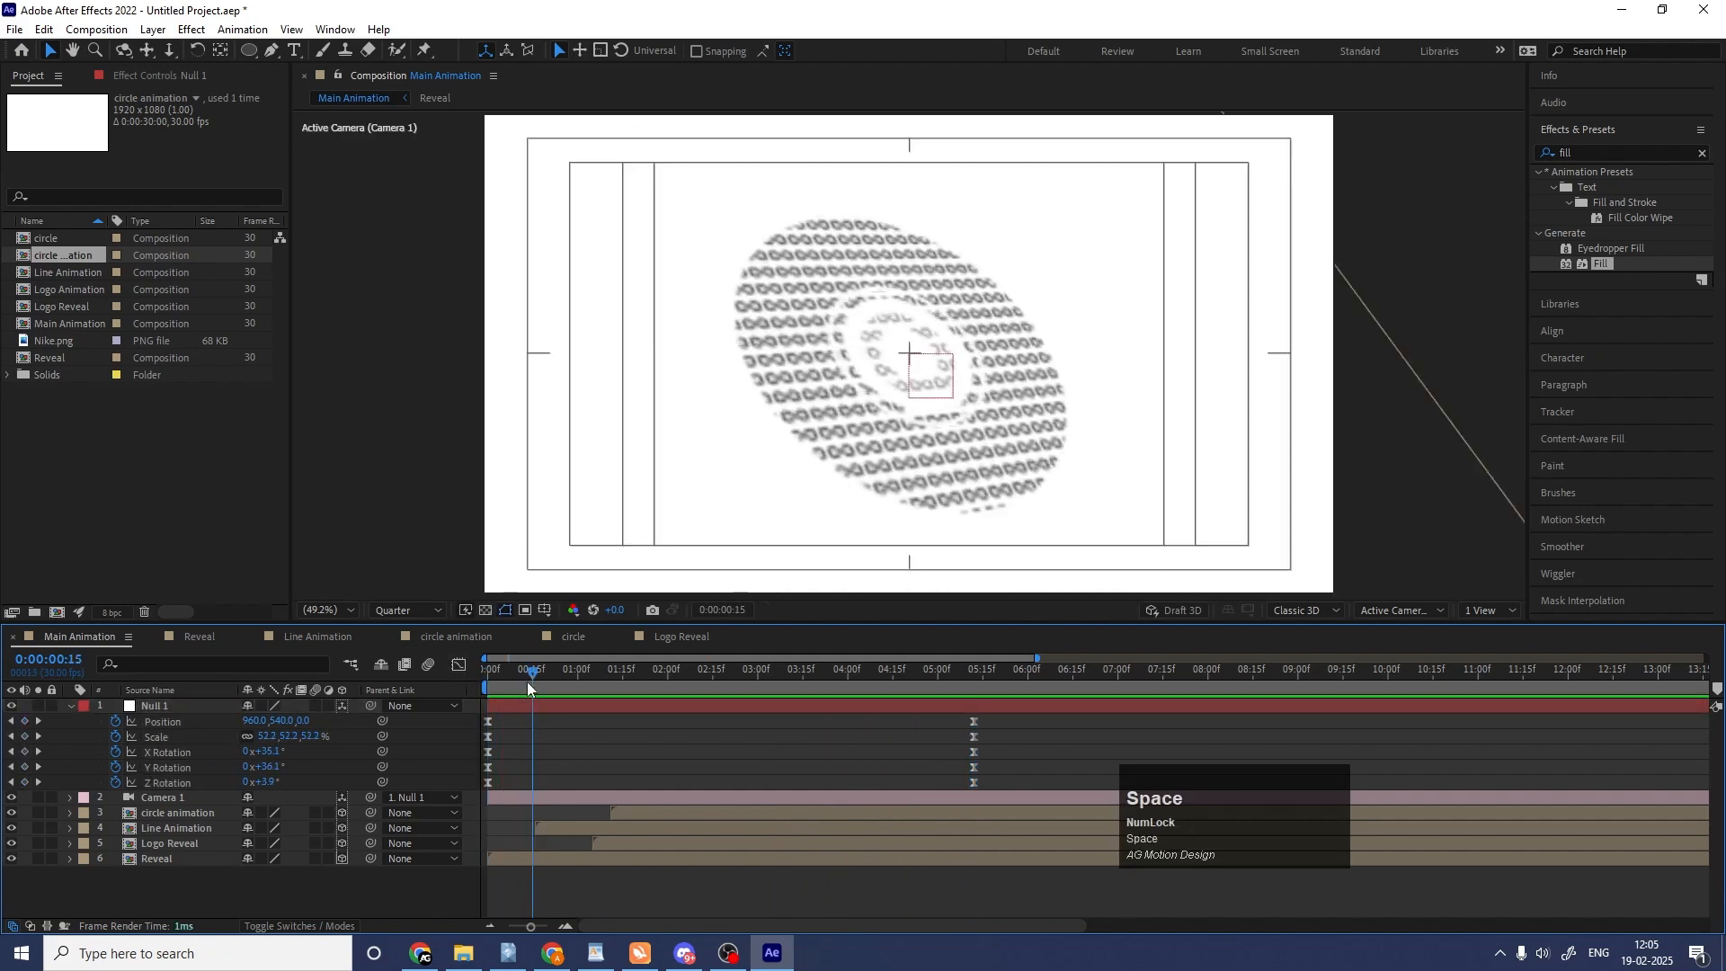
click(276, 730)
drag(267, 739, 282, 739)
key(space)
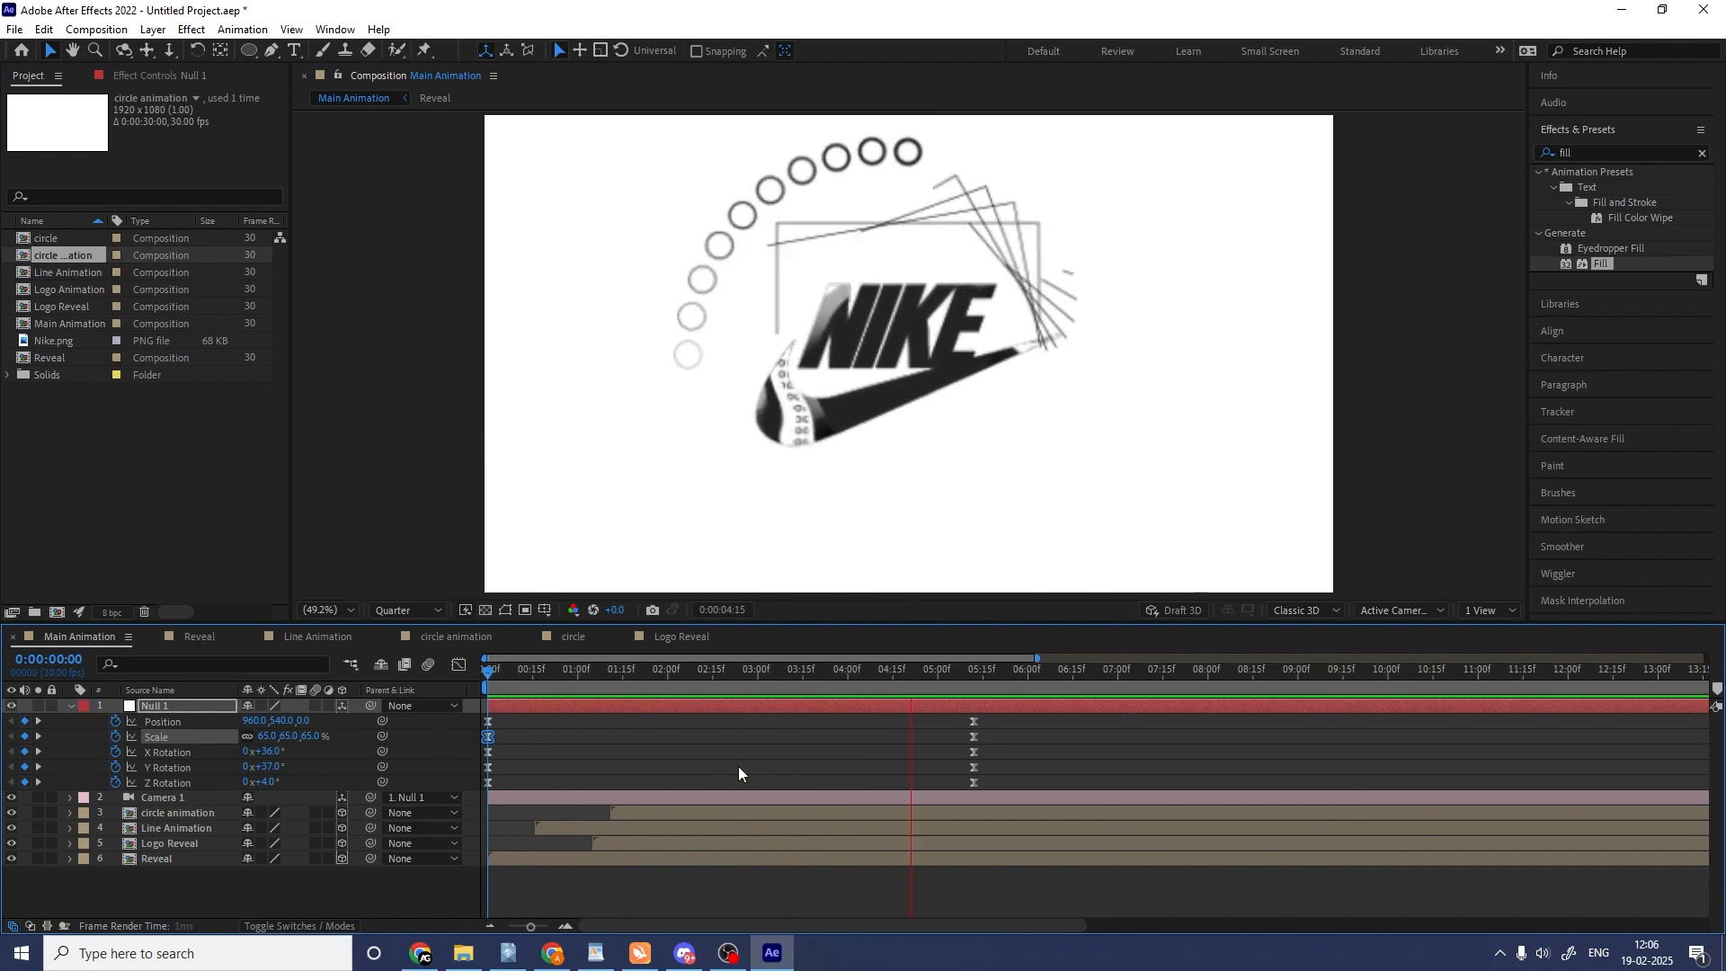
click(739, 767)
key(u)
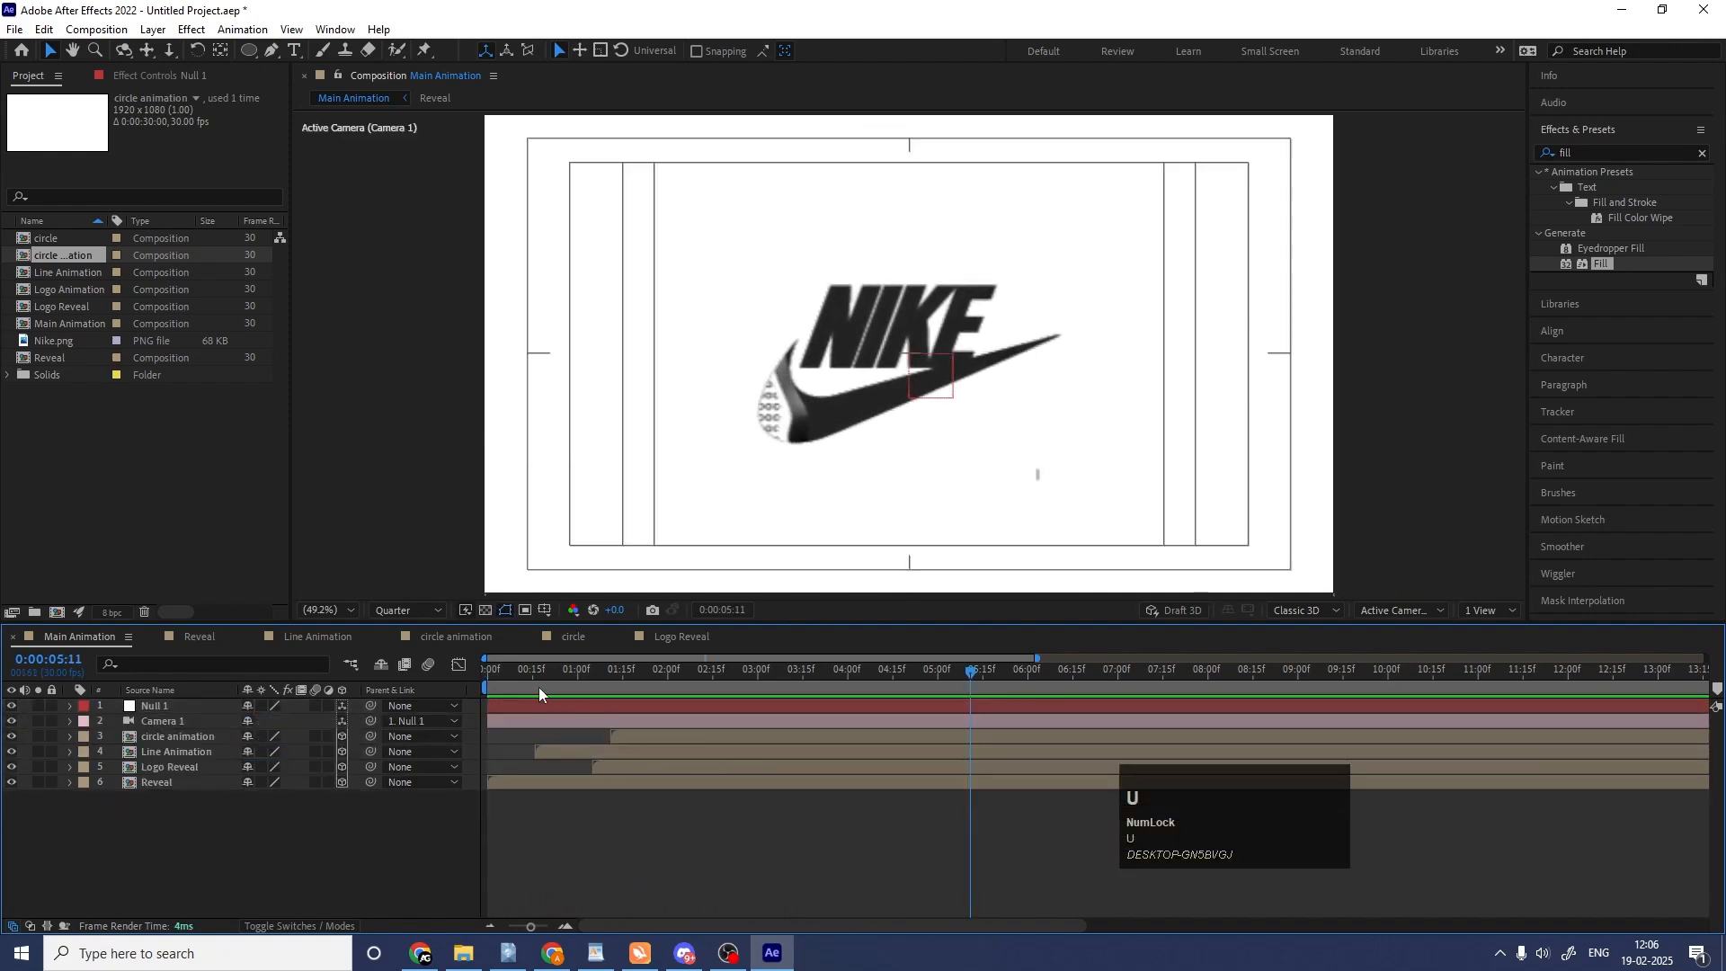
Go to 0:00:01:29 and set the composition preview resolution to Full.
drag(533, 677, 665, 667)
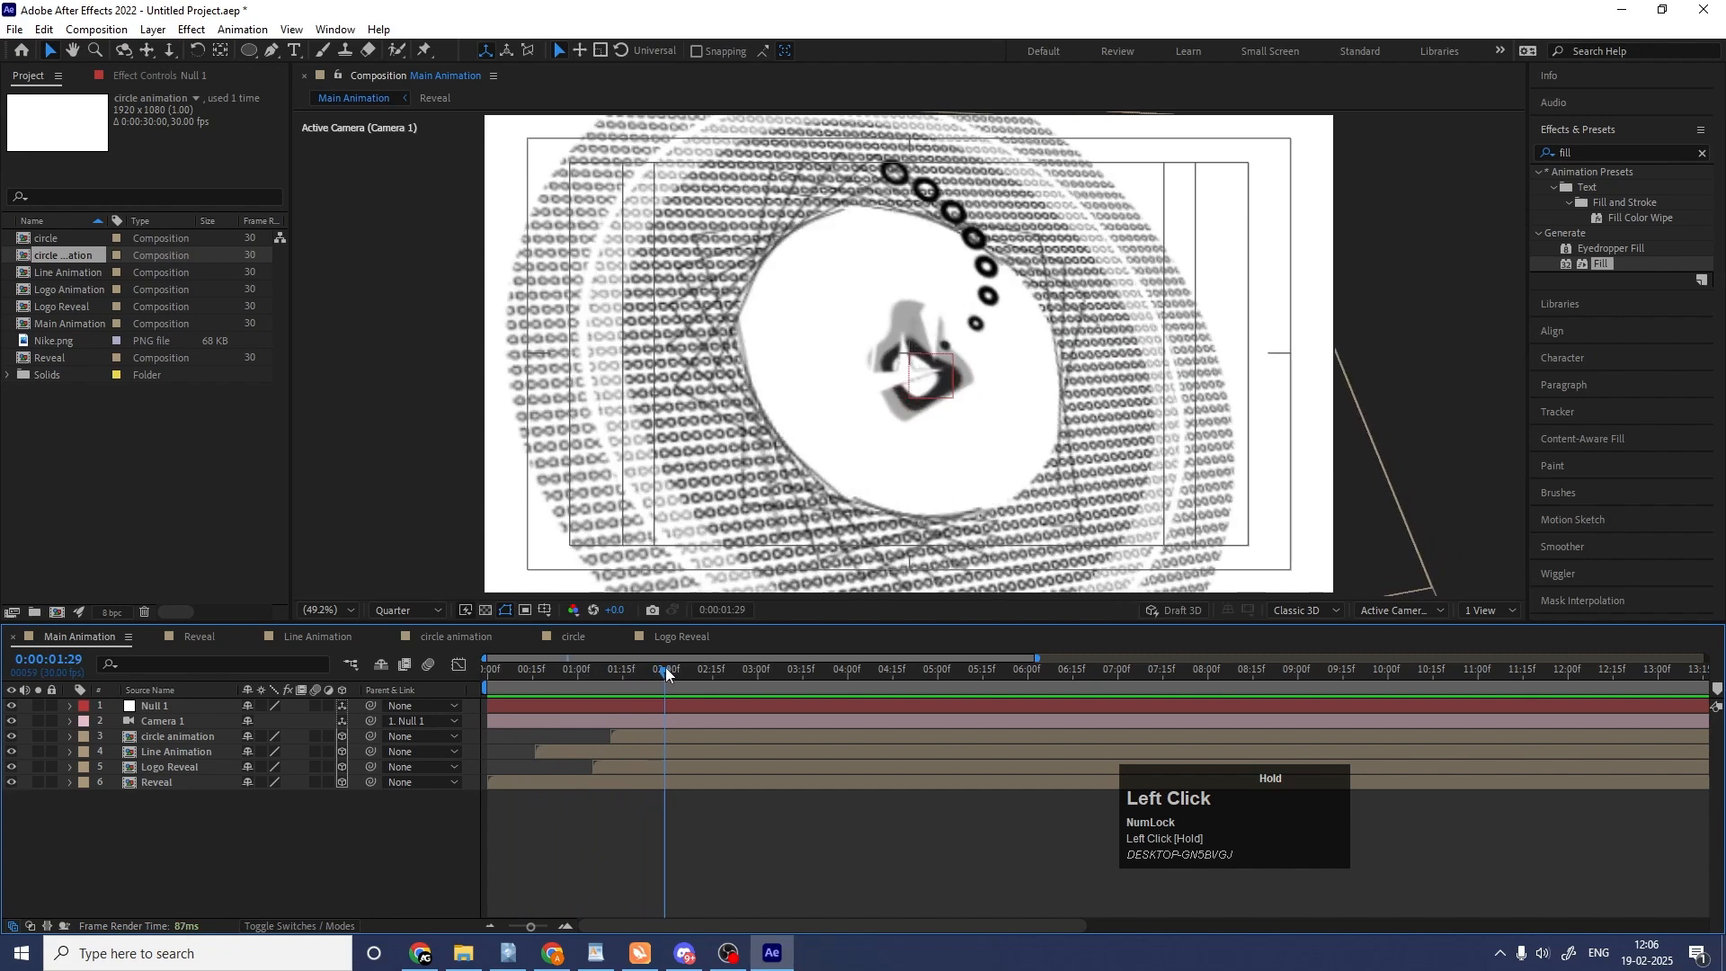
click(436, 611)
click(428, 651)
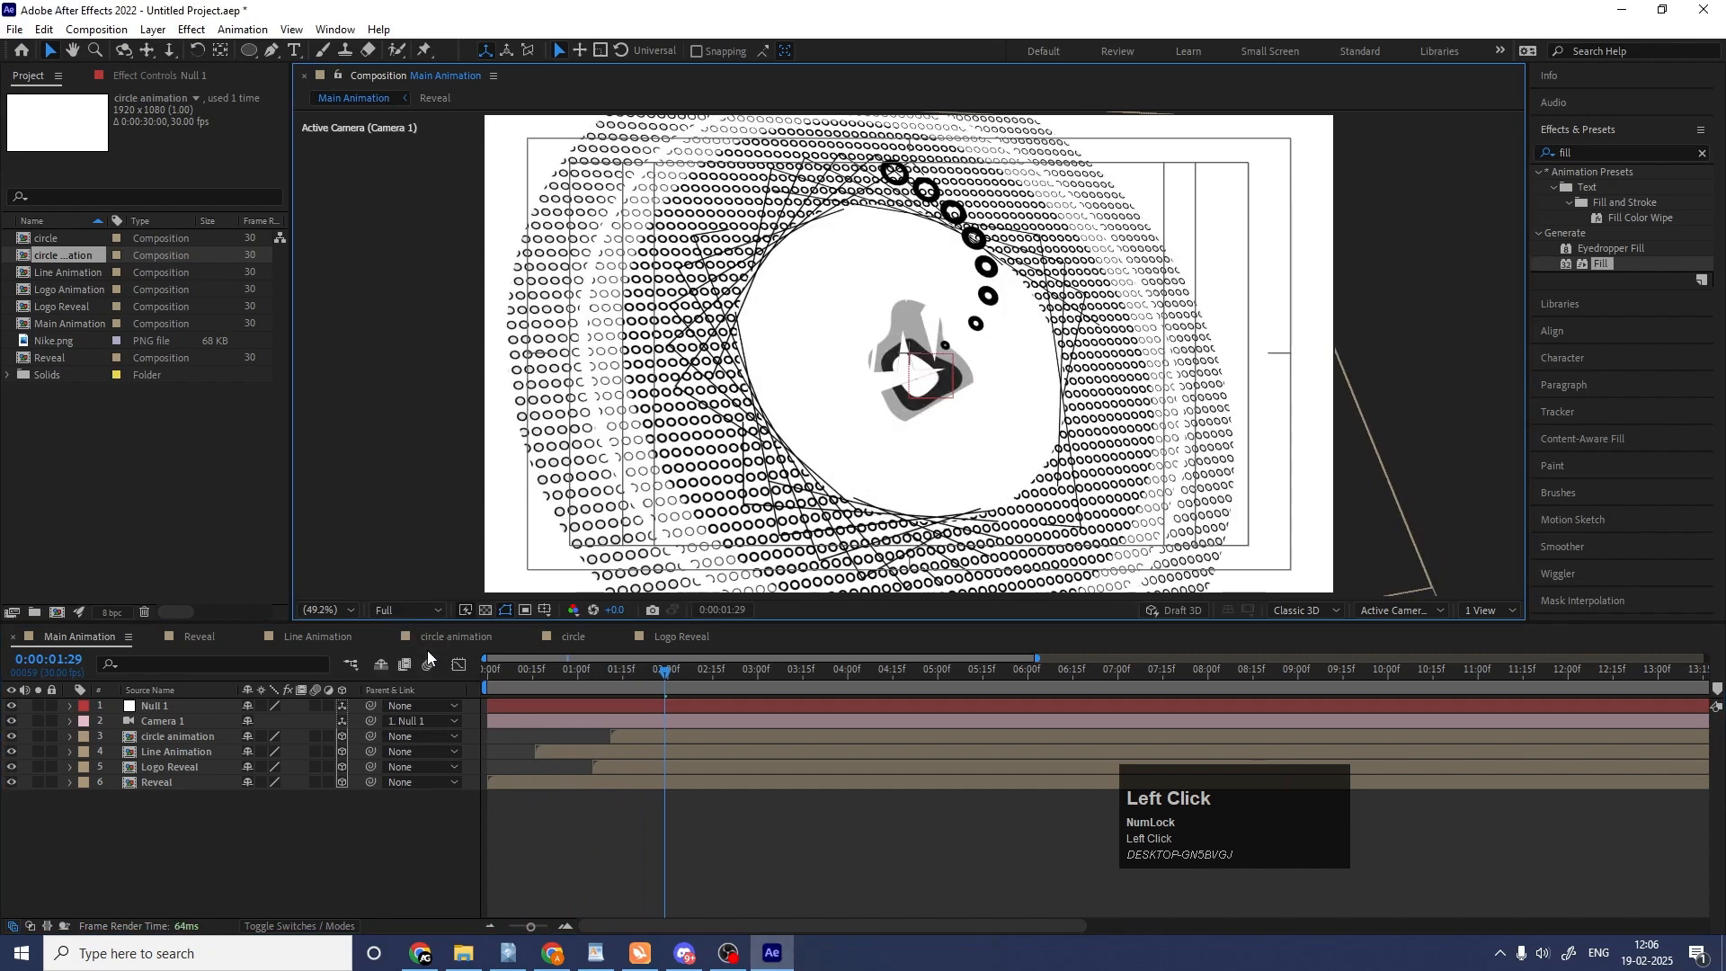
Turn on the camera's Depth of Field with an Aperture of 150 pixels and a Blur Level of 400%.
click(180, 725)
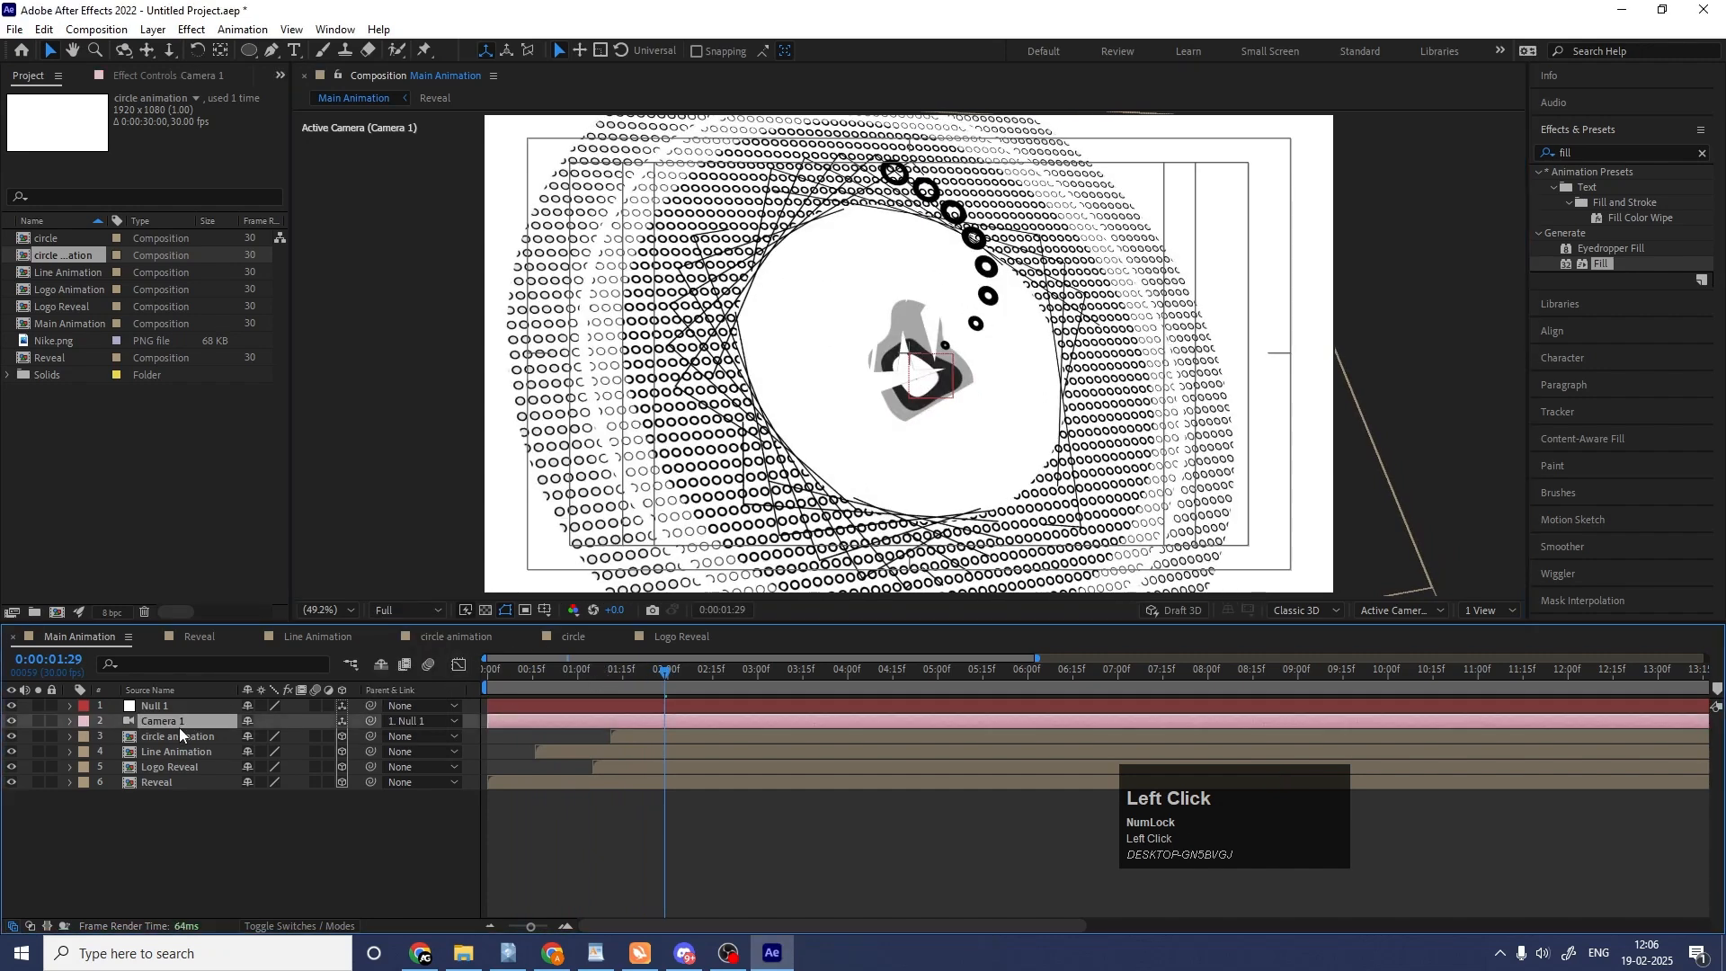
key(a)
key(a)
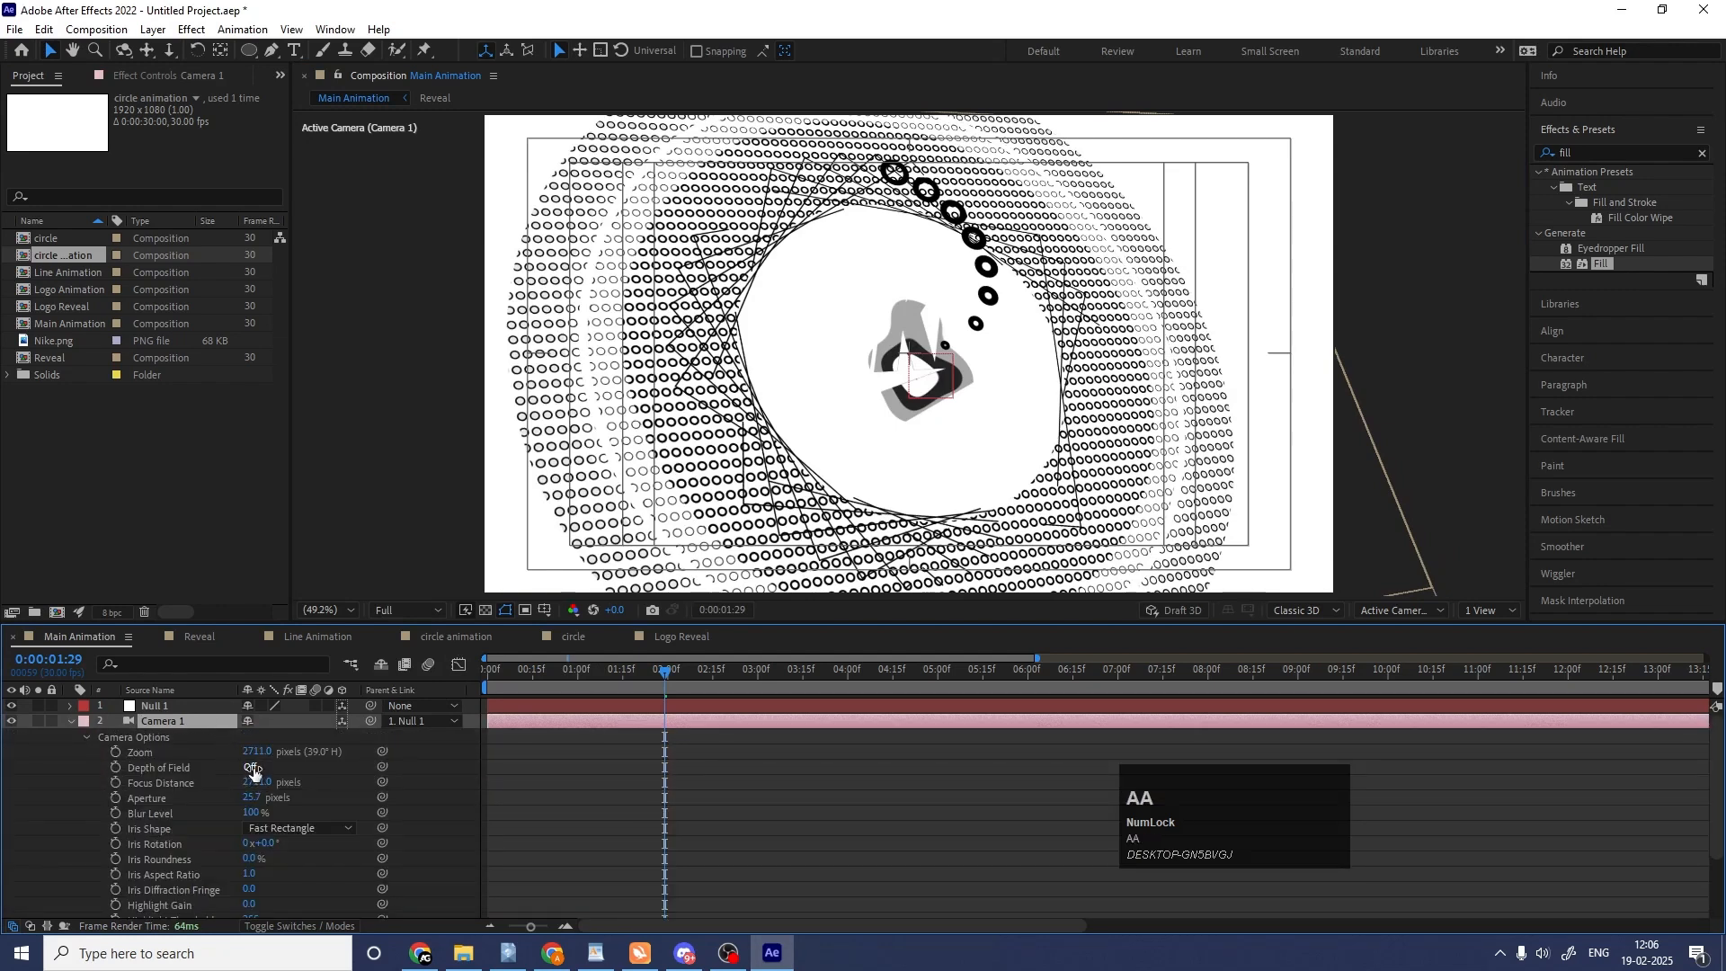
click(252, 769)
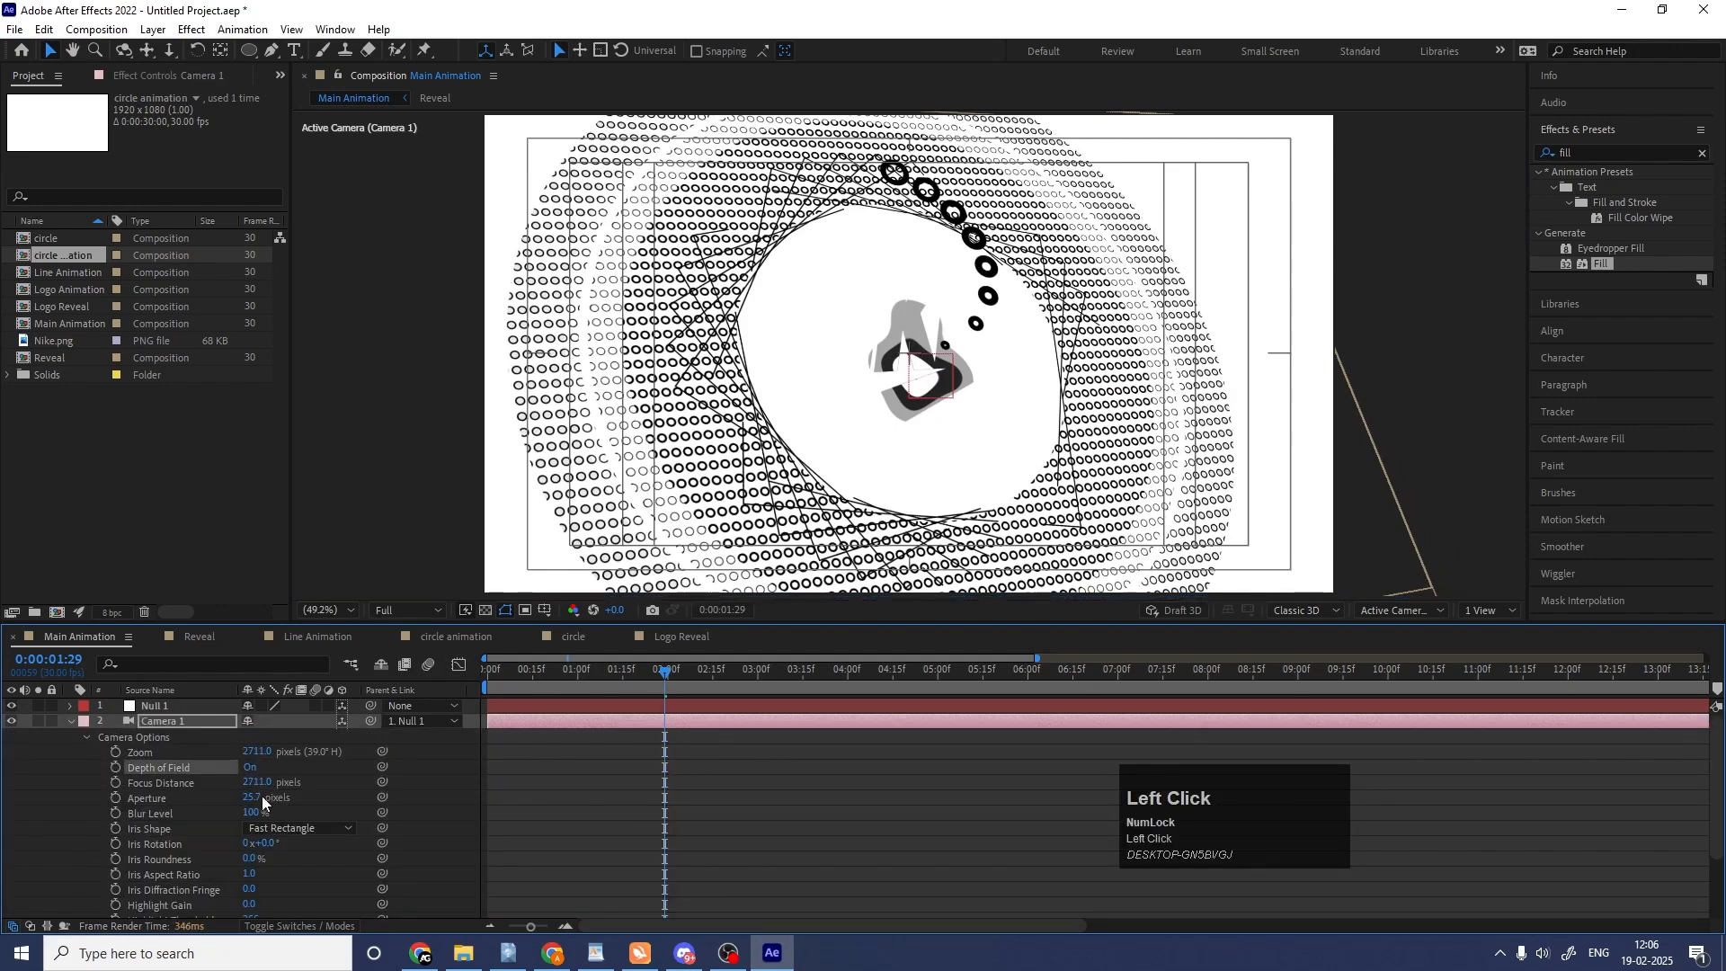
click(256, 798)
text(150)
key(Return)
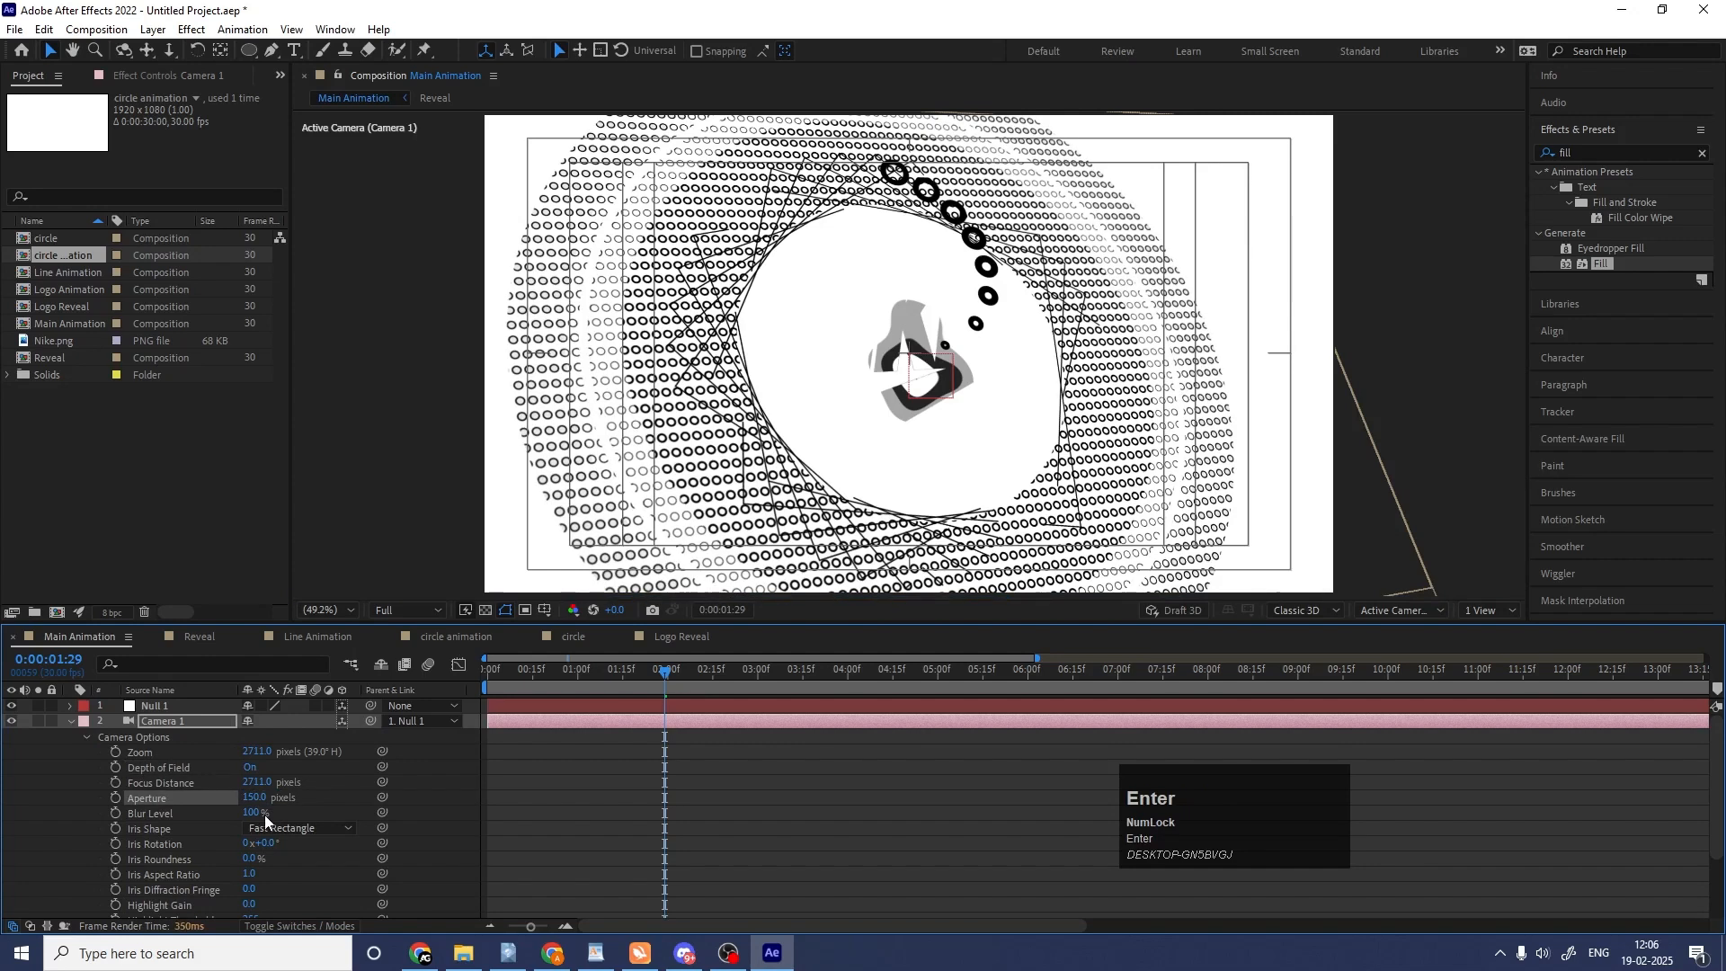
click(255, 814)
text(40)
key(Return)
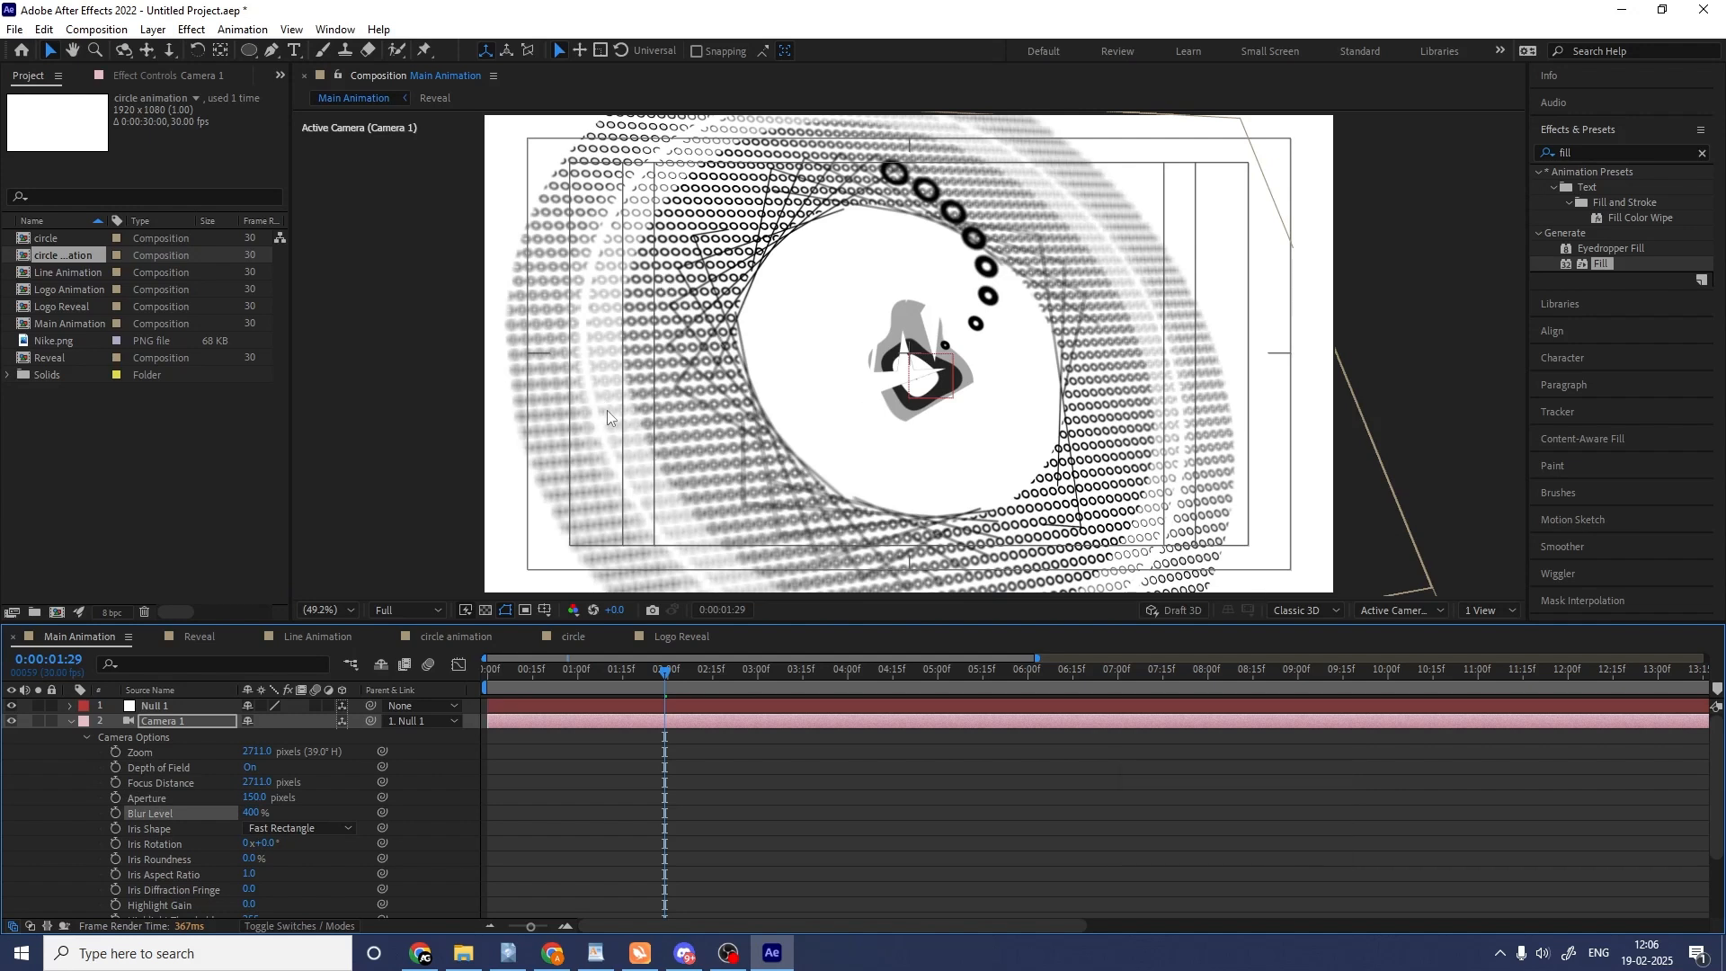
click(615, 769)
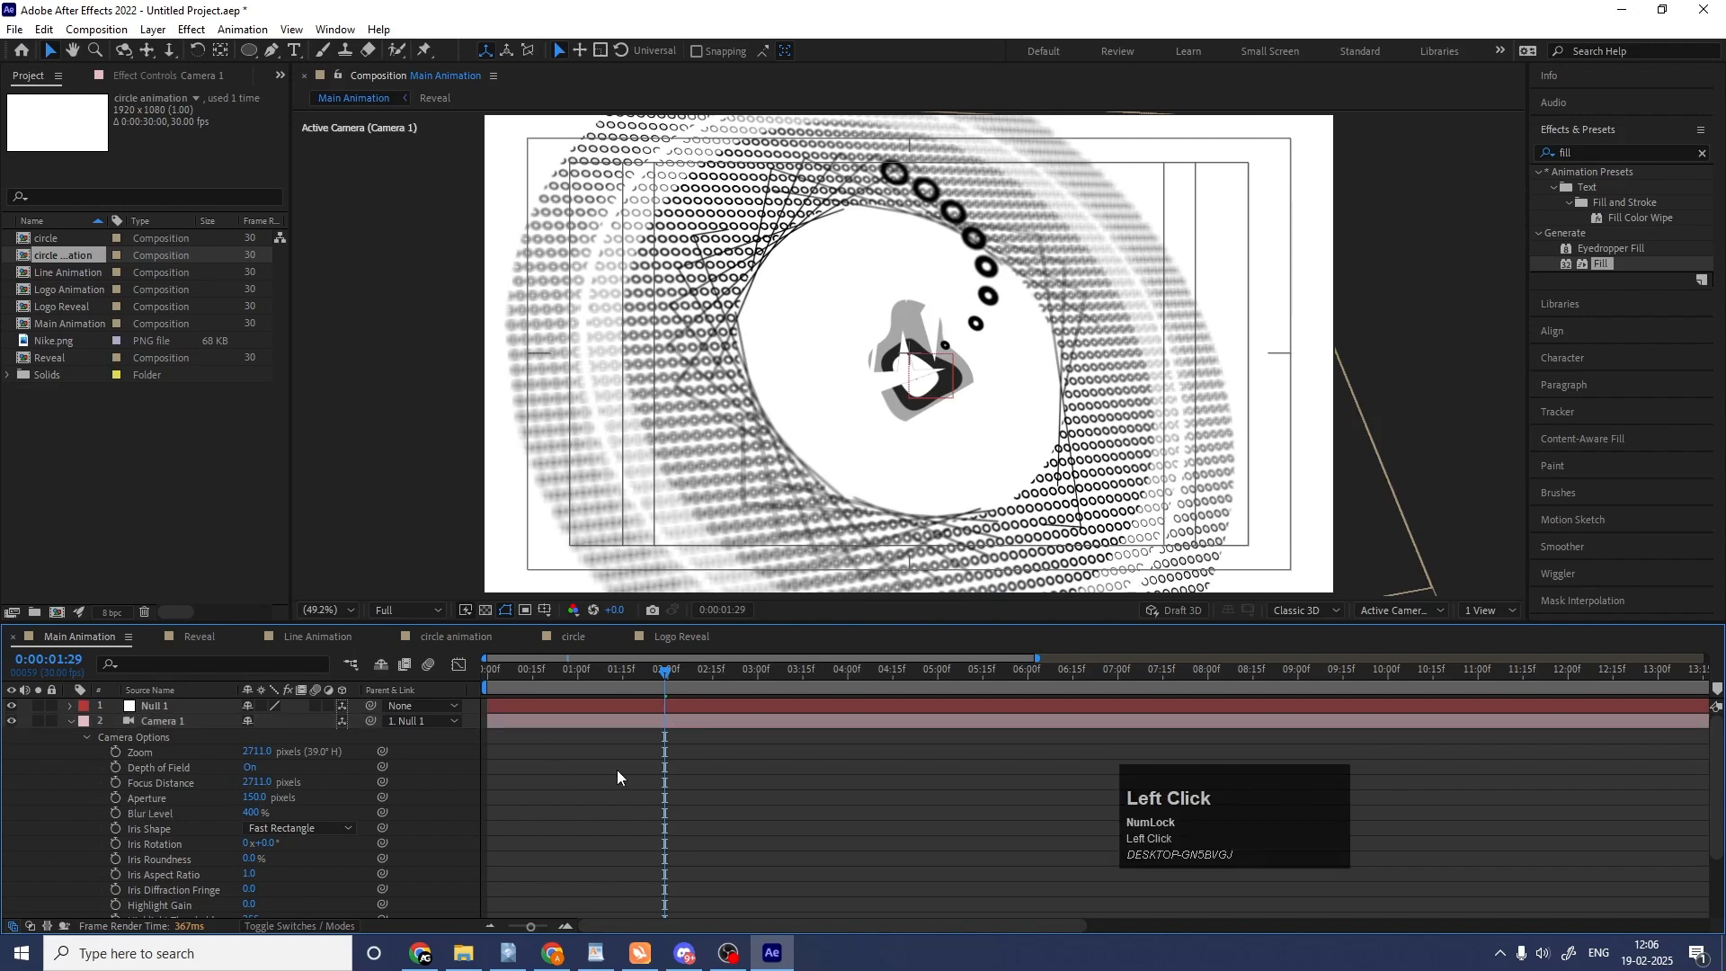
Show the layers' keyframed properties and preview the depth-of-field blur from the beginning of the composition.
key(u)
key(Home)
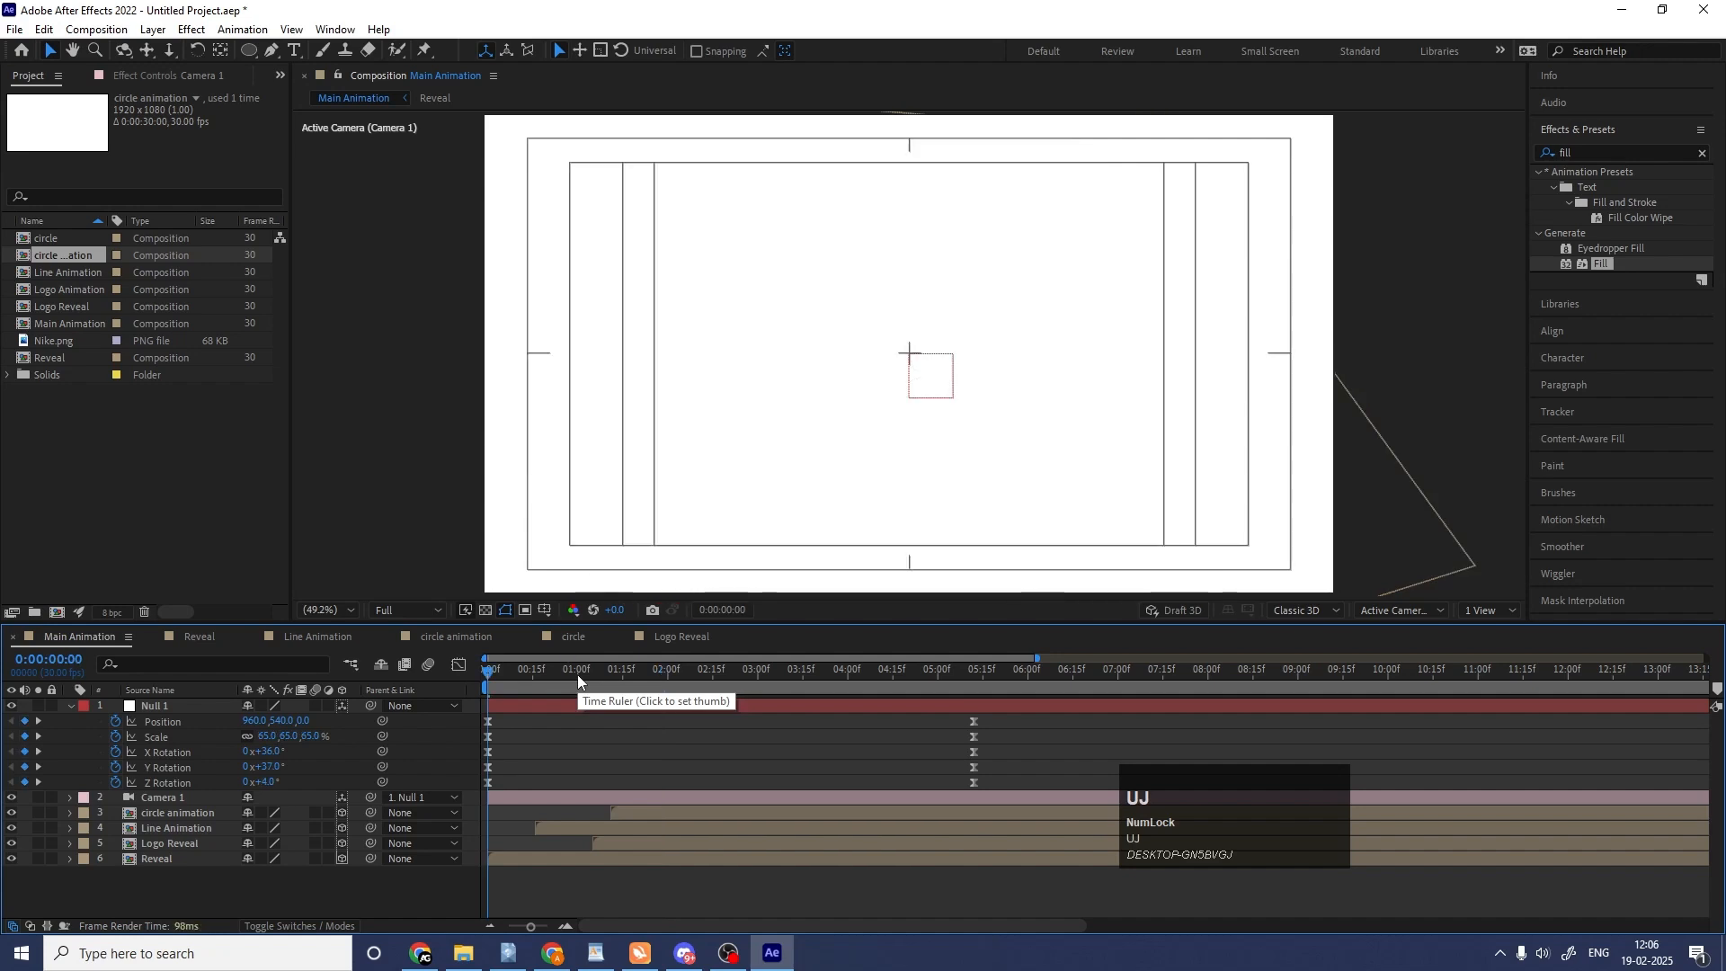
key(space)
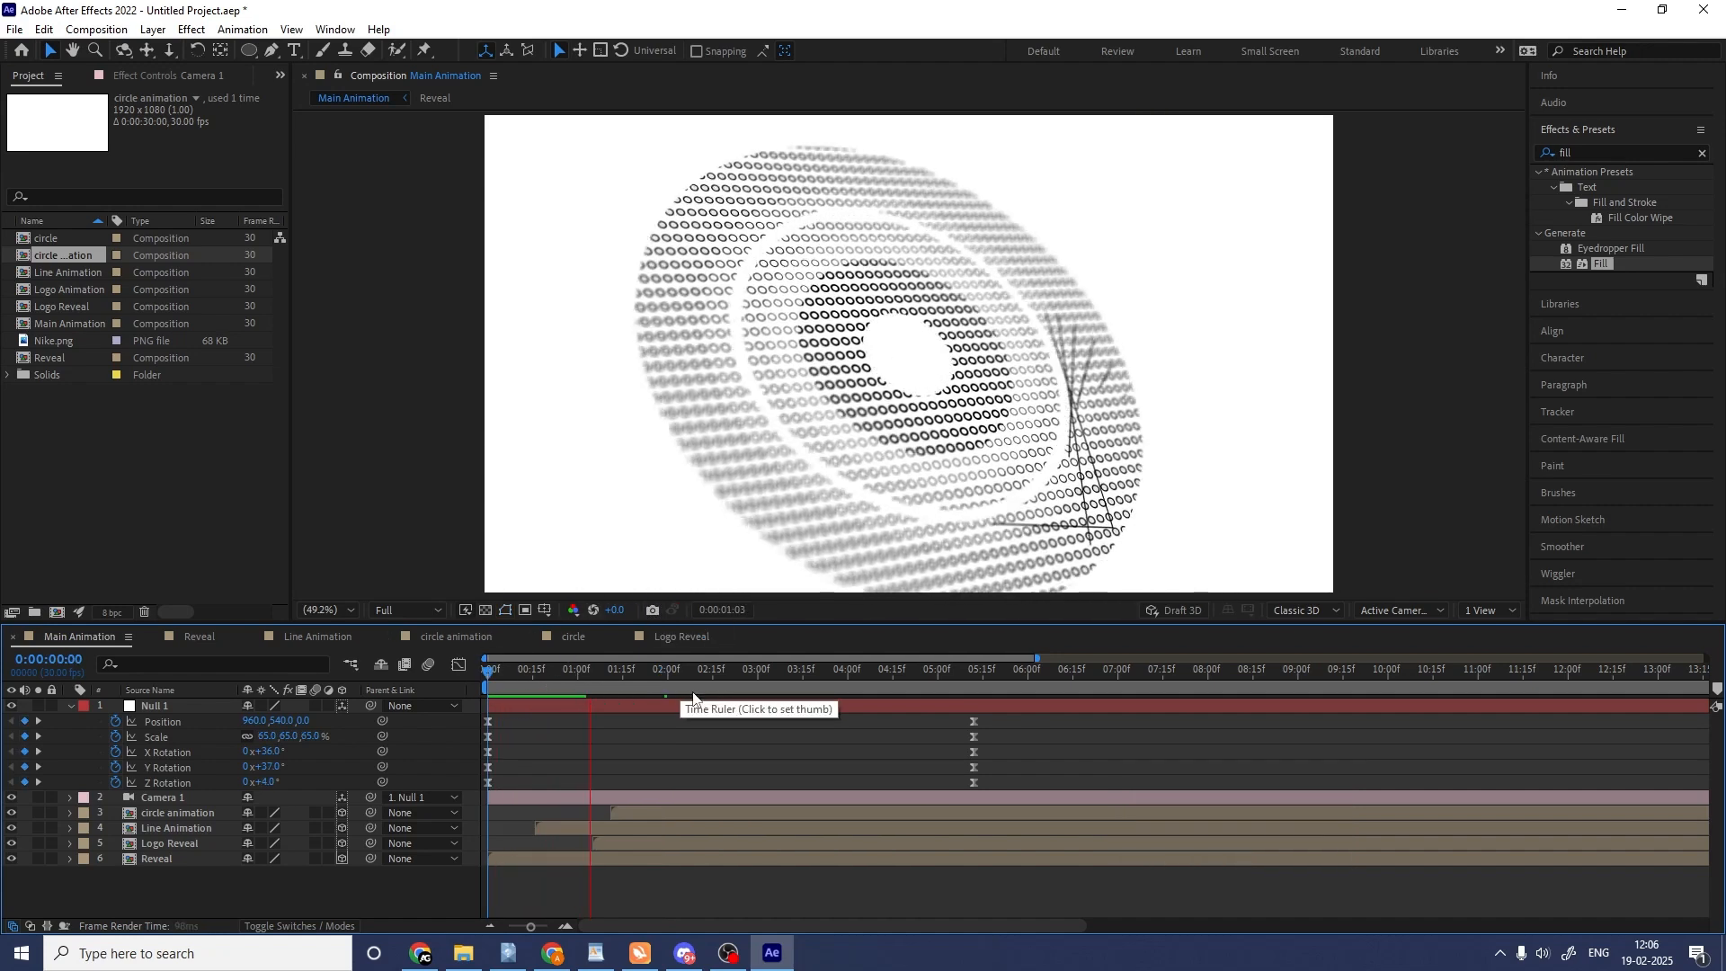
click(736, 677)
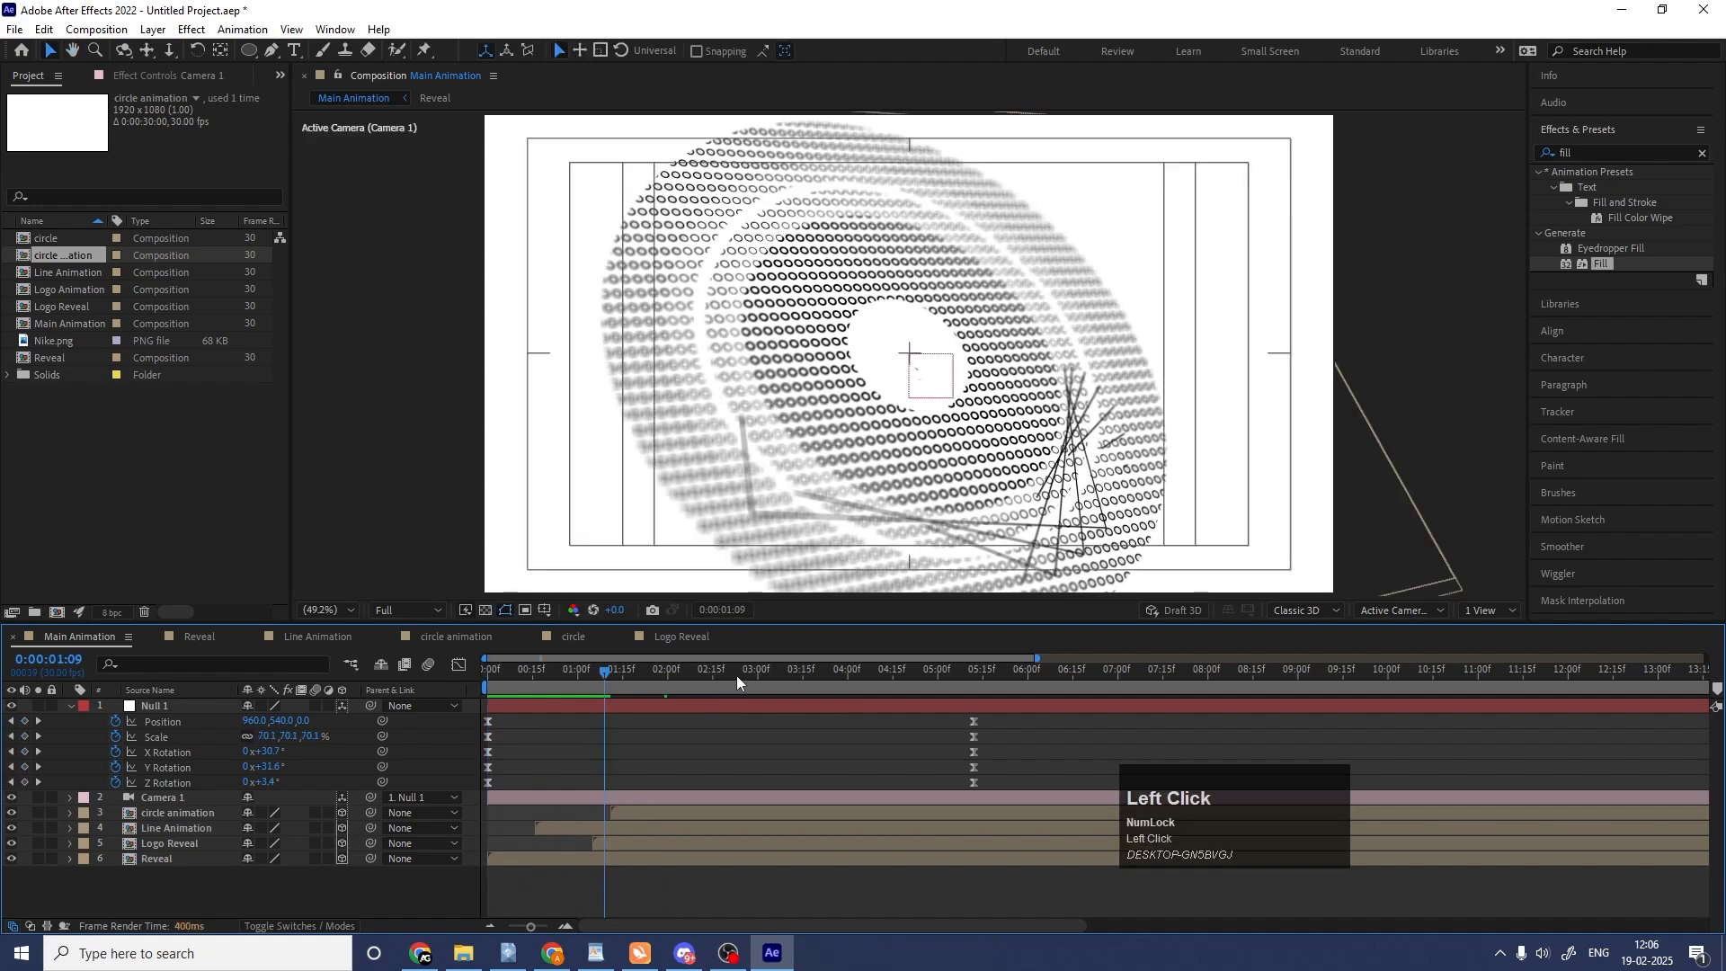
Check the animation across the timeline and, at 0:00:01:22, move the circle animation layer along its Z axis toward the camera.
click(804, 667)
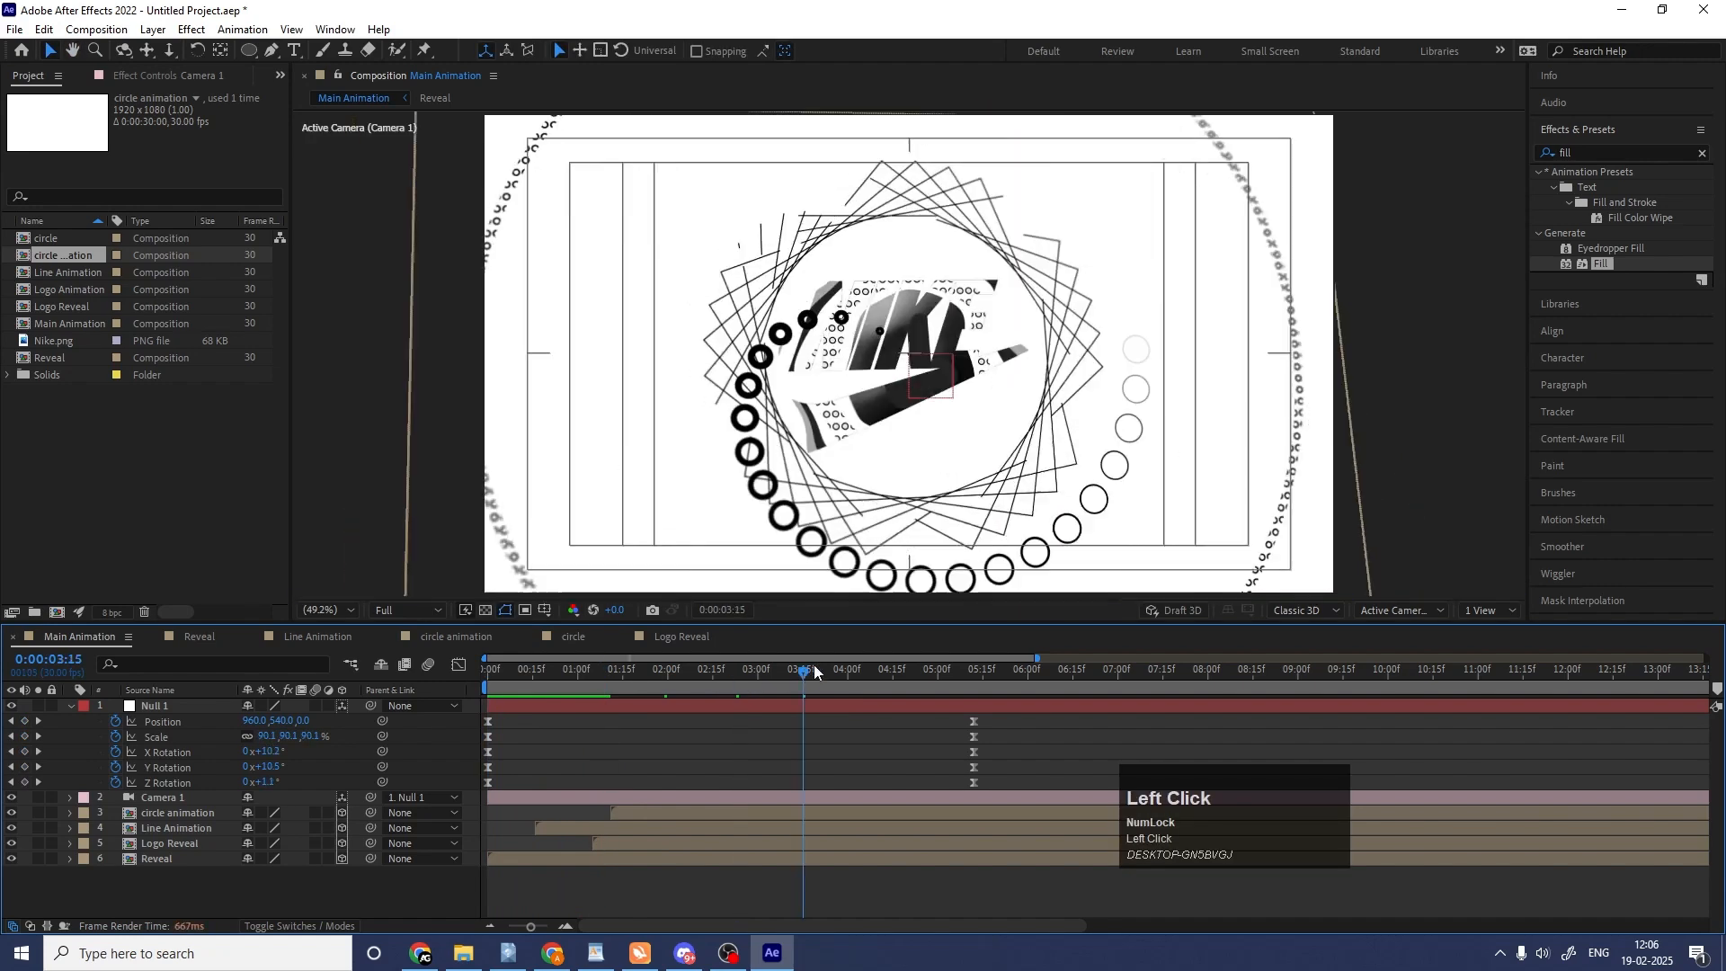
click(856, 666)
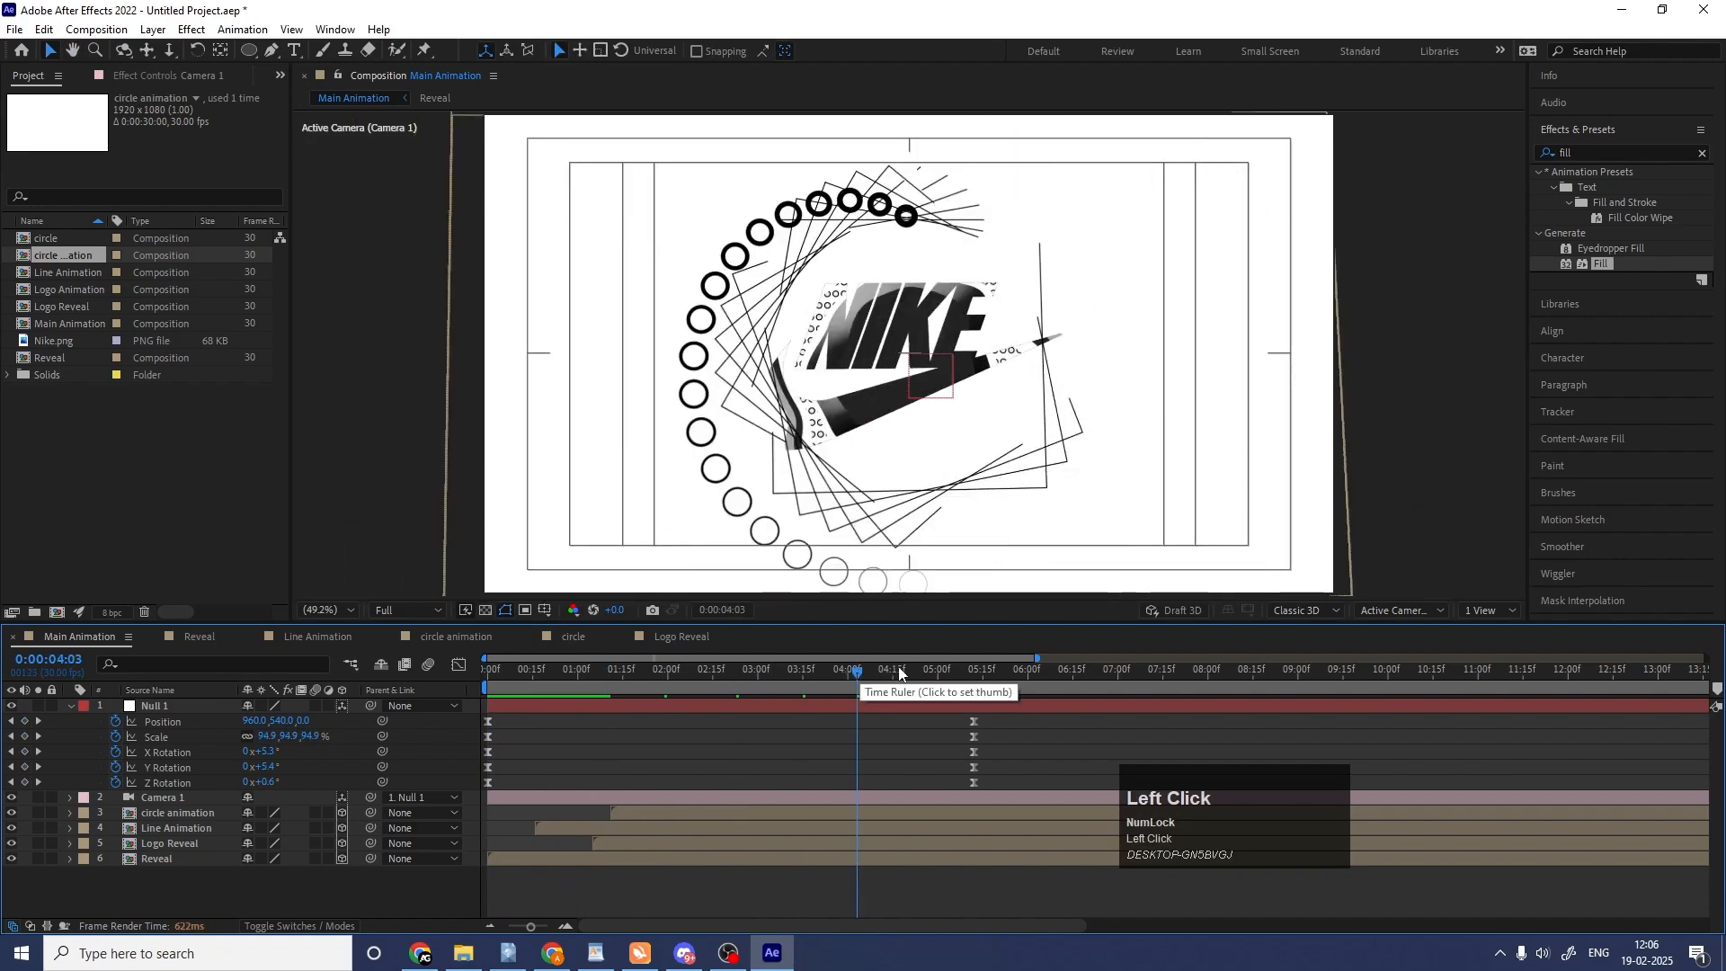
click(898, 666)
drag(955, 665, 643, 693)
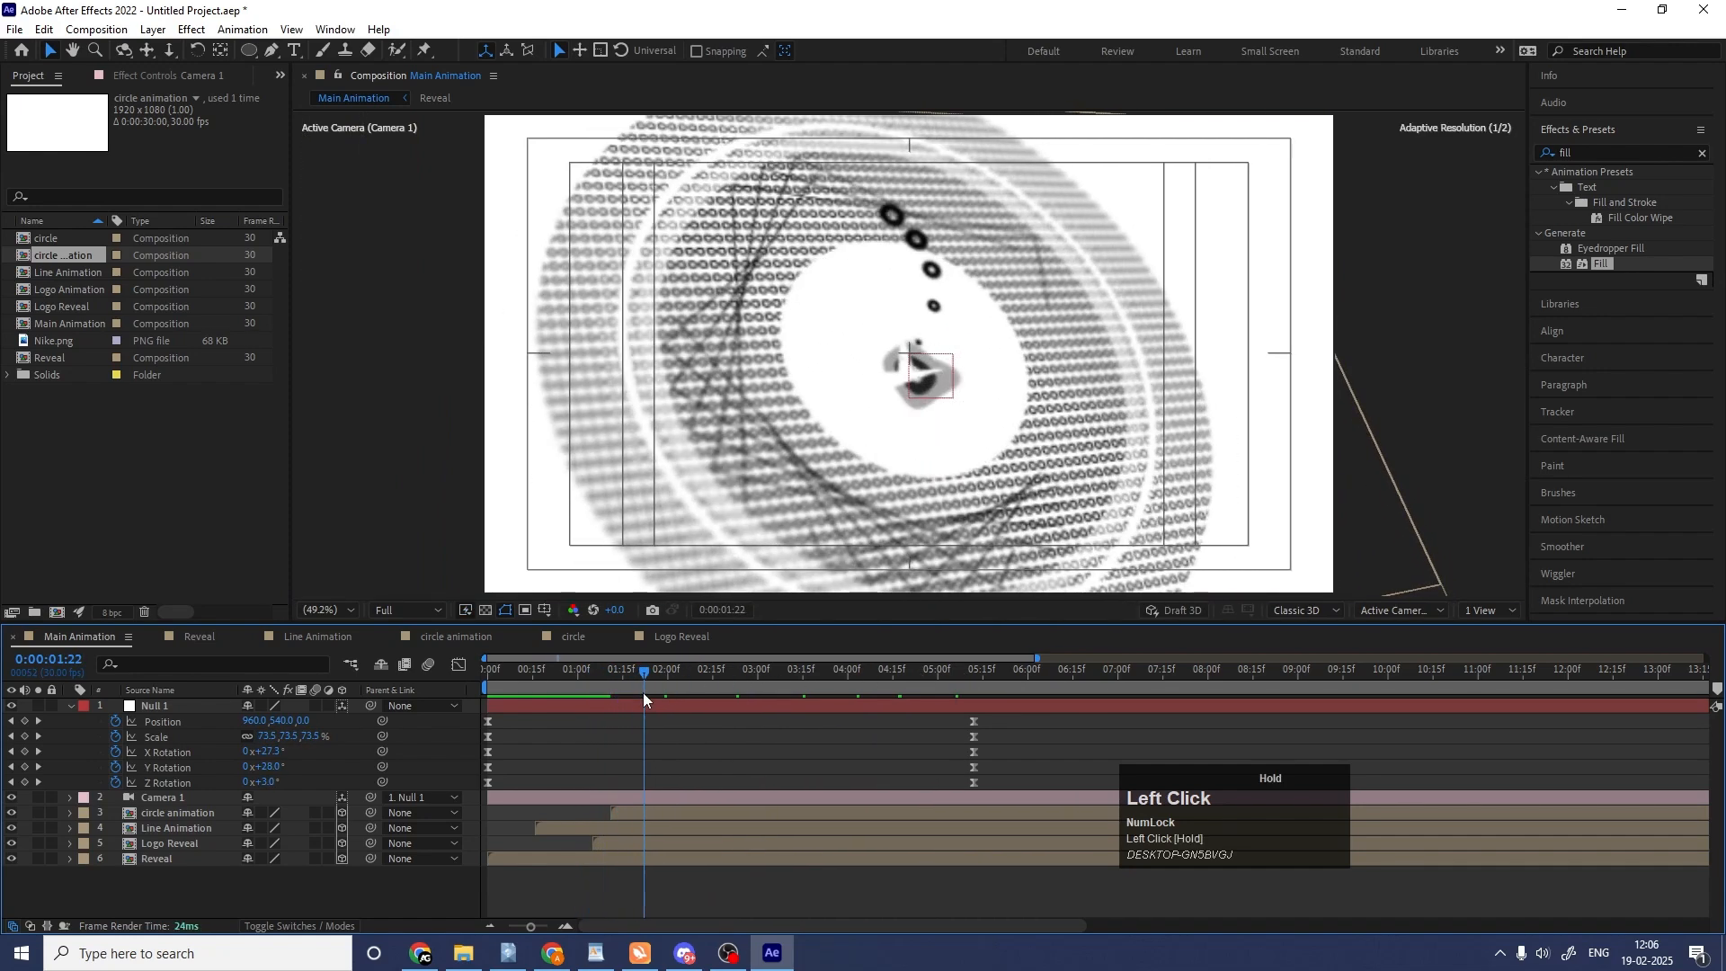
click(198, 815)
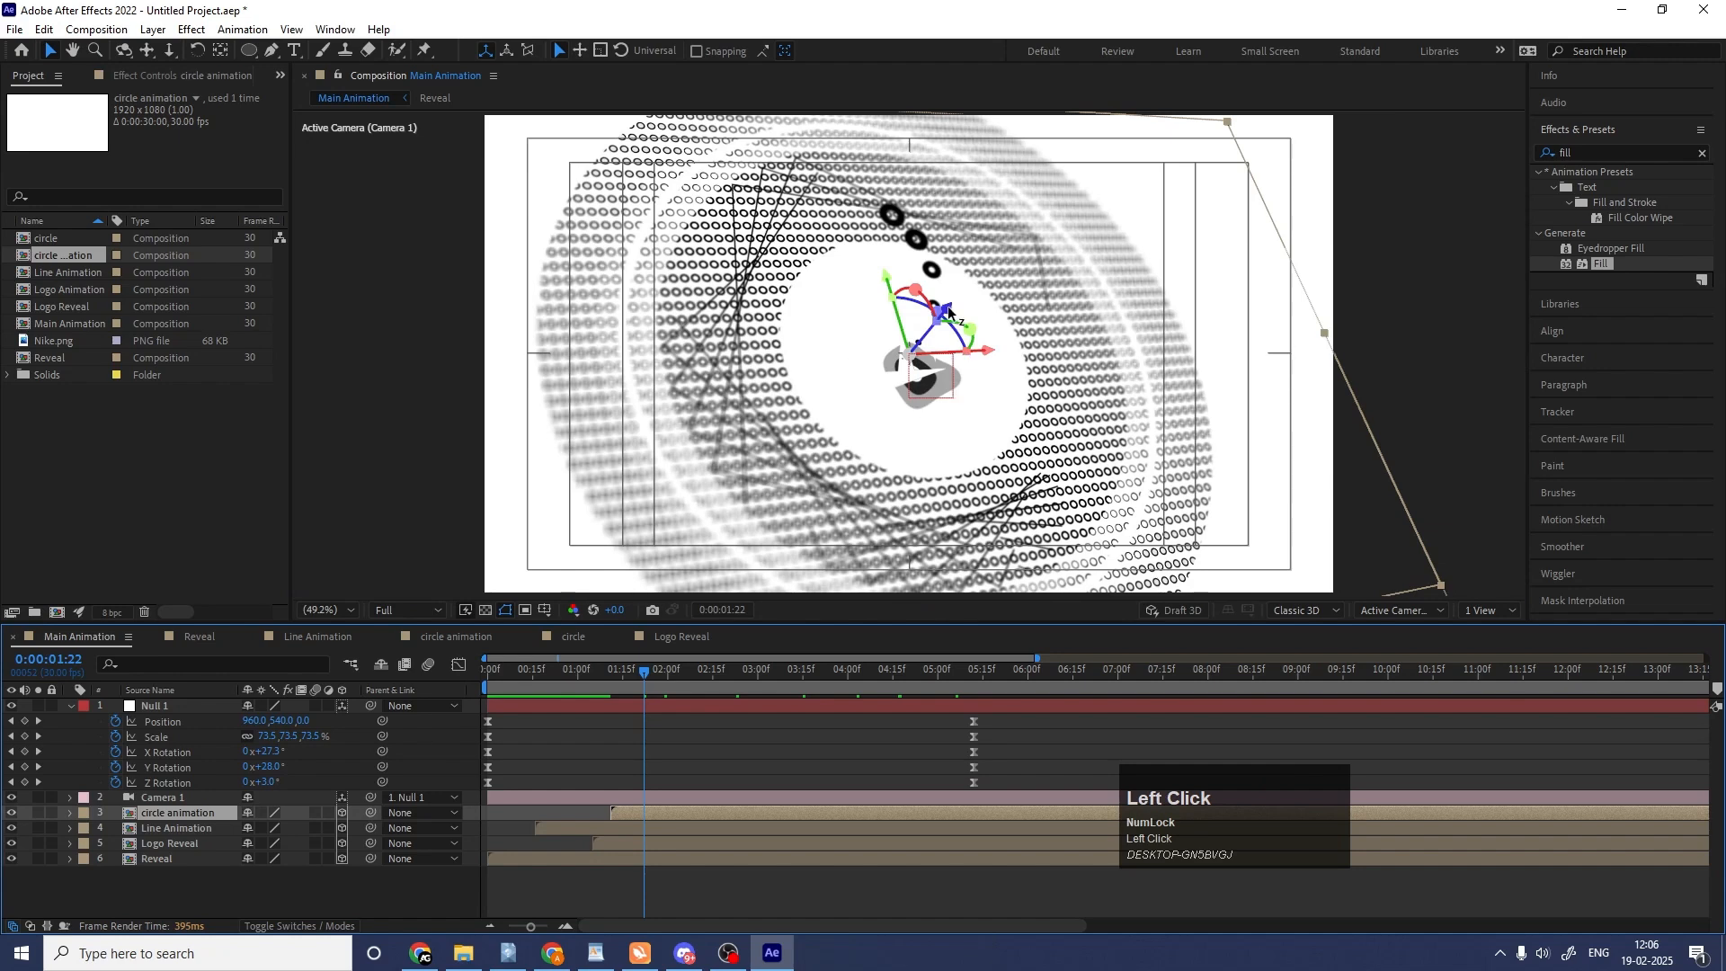
drag(942, 311, 998, 262)
drag(736, 667, 638, 672)
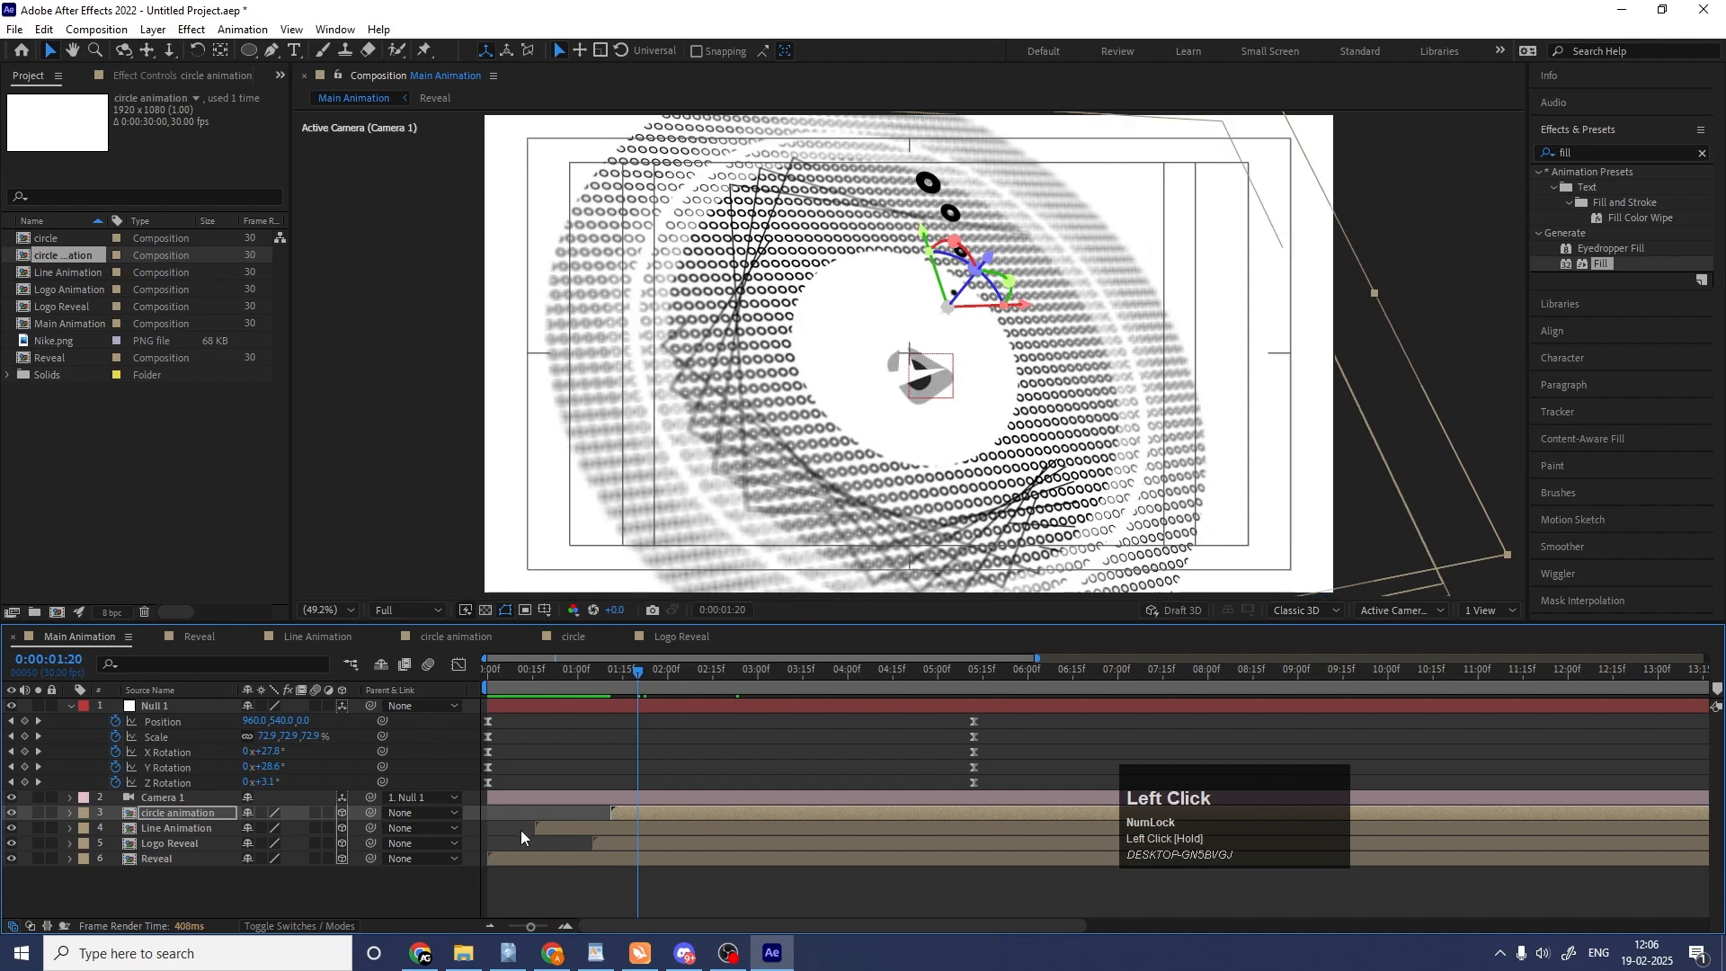
Move the Line Animation layer along its Z axis toward the camera, to about -84.4 at 0:00:00:16.
click(565, 827)
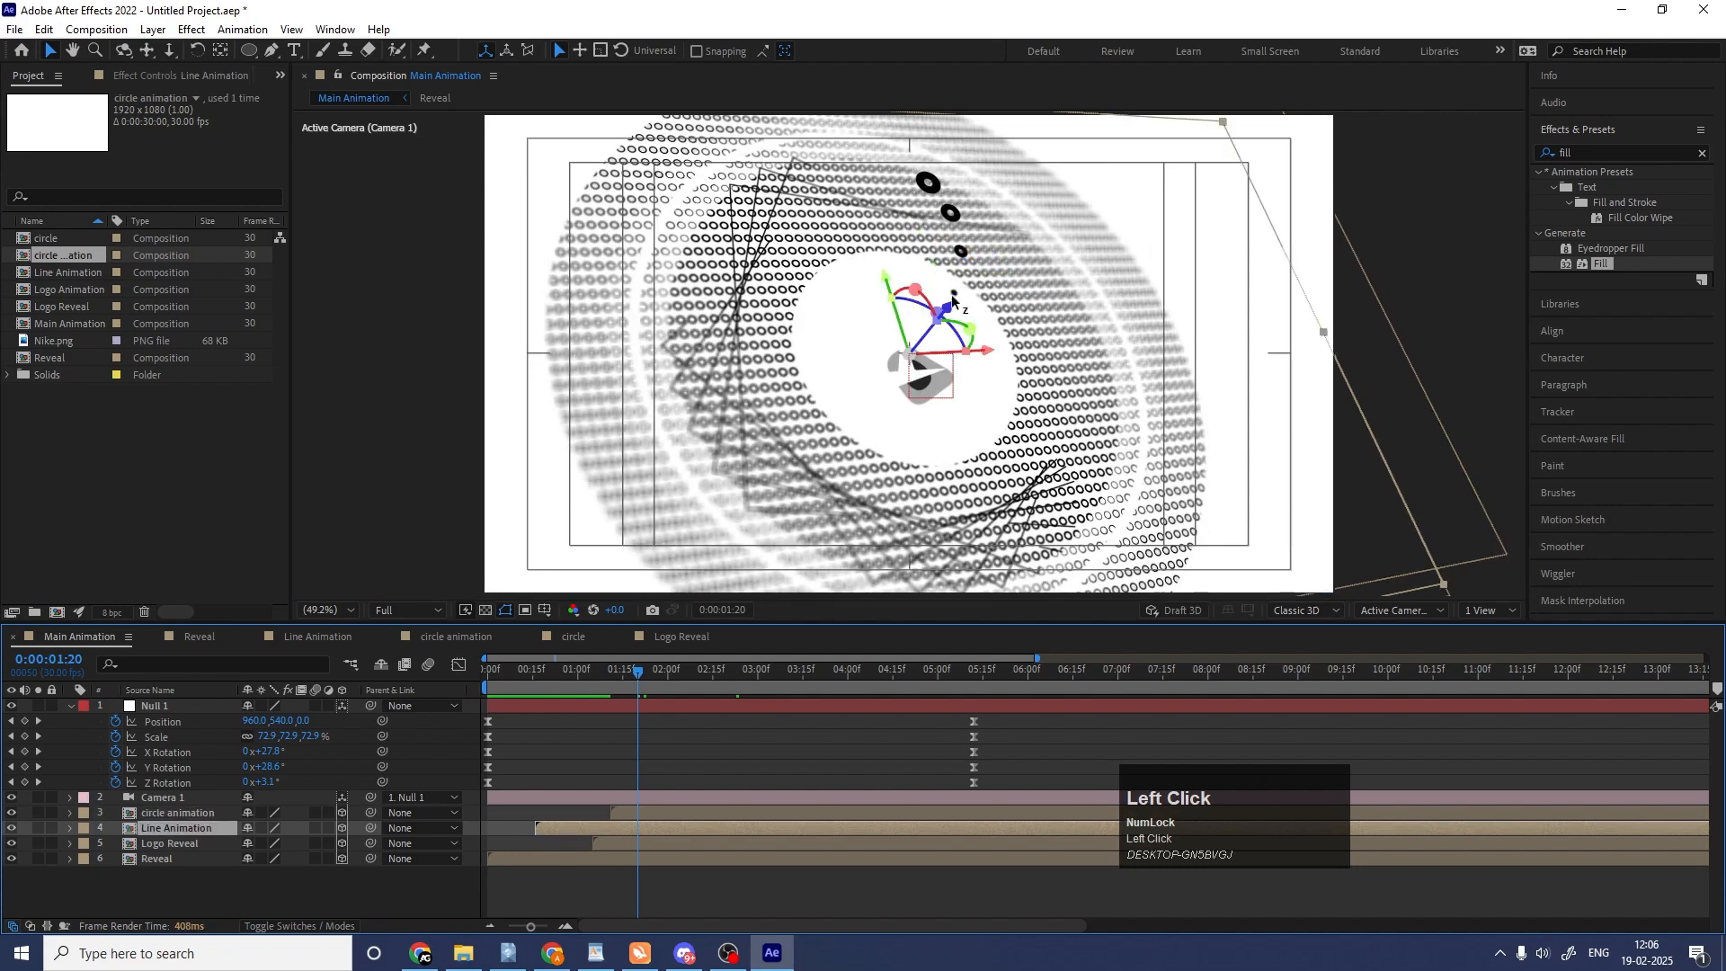
drag(951, 304, 985, 273)
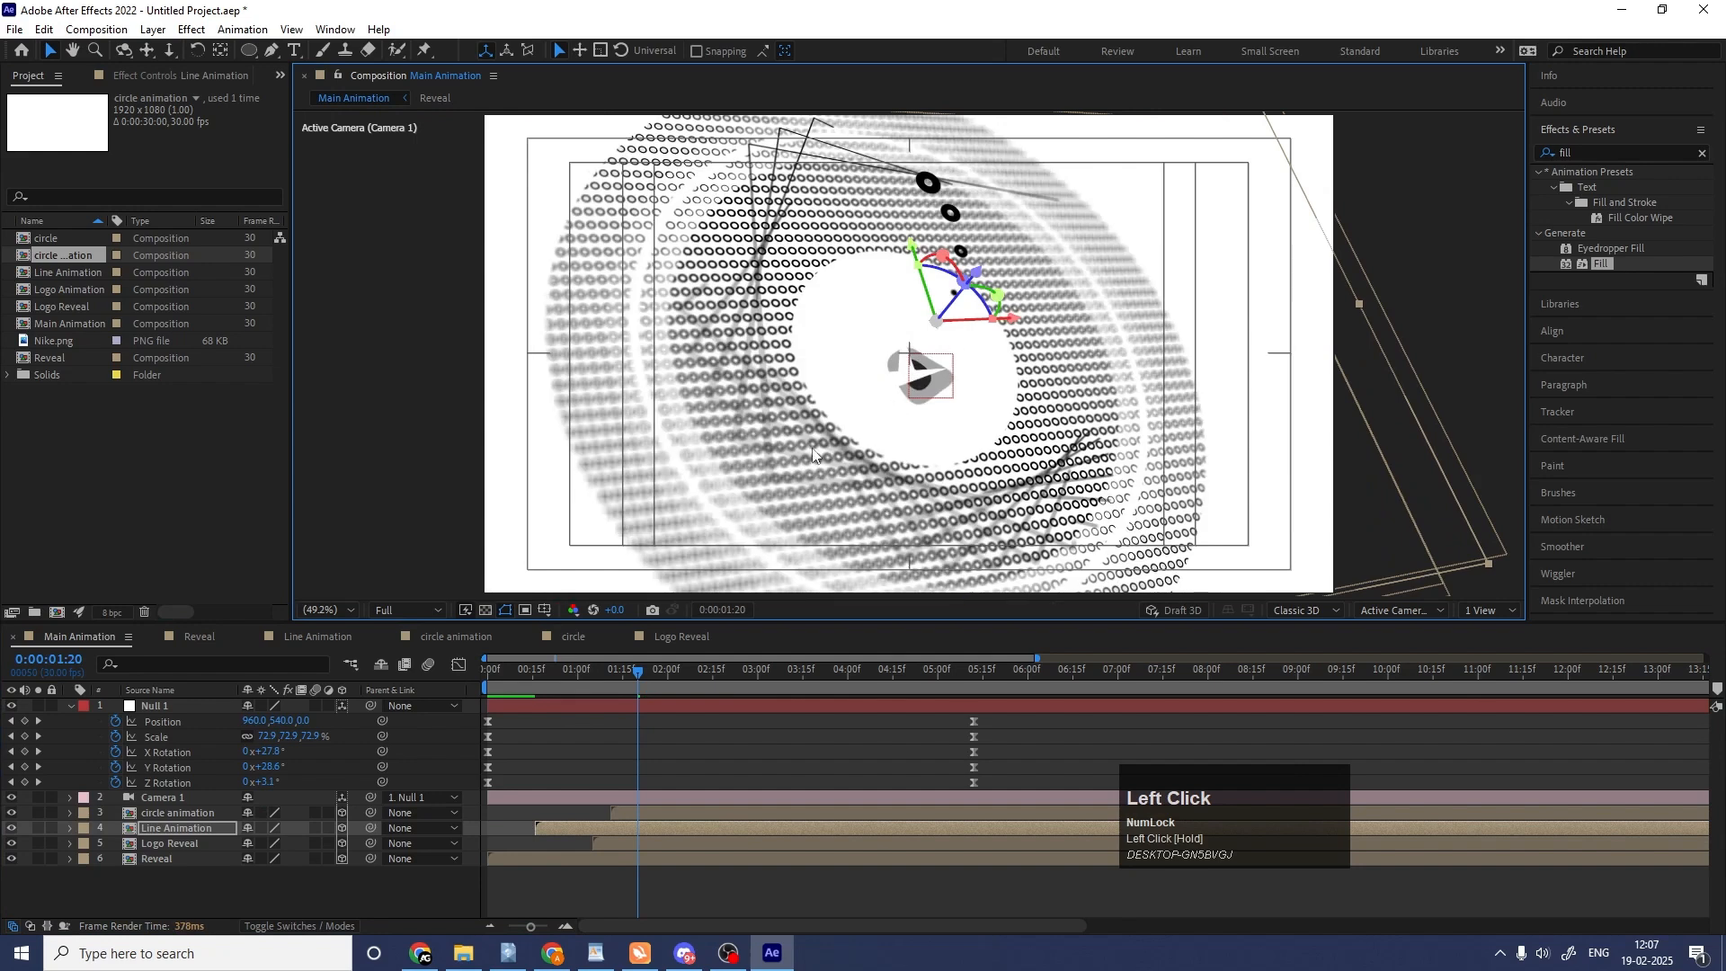
drag(563, 675, 536, 676)
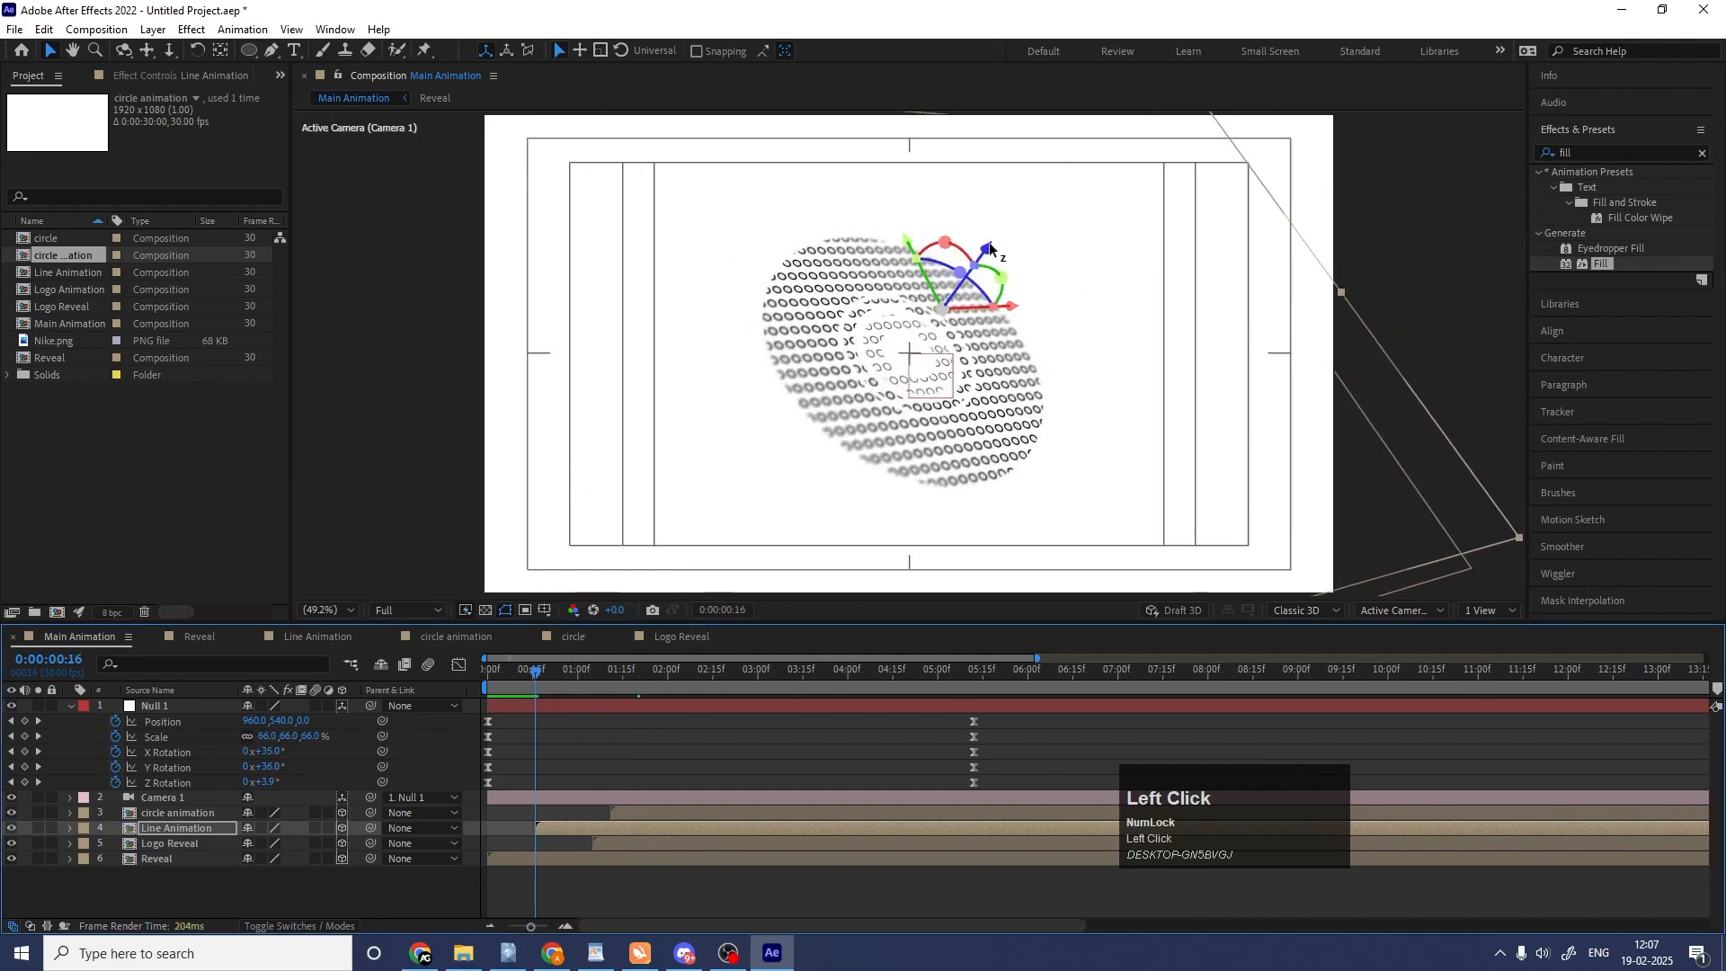
drag(990, 250, 983, 259)
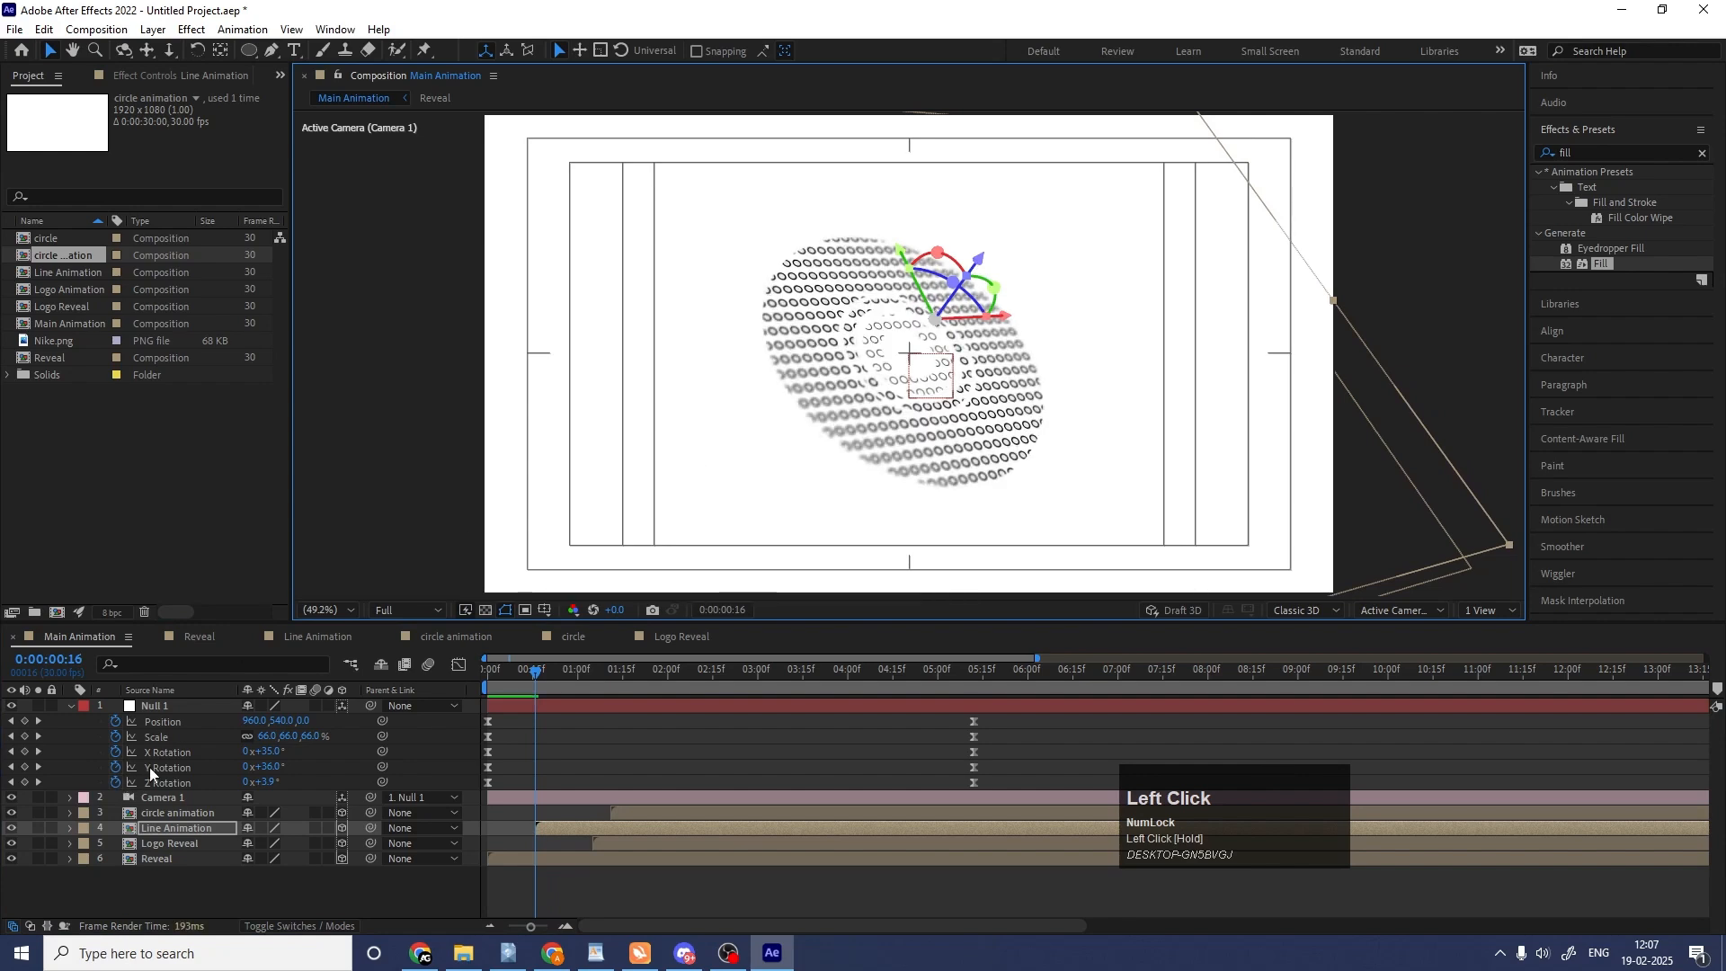
Keyframe the Line Animation layer's Position at 0:00:00:16 and move it to a Z of about -520 at 0:00:02:03.
key(p)
click(115, 844)
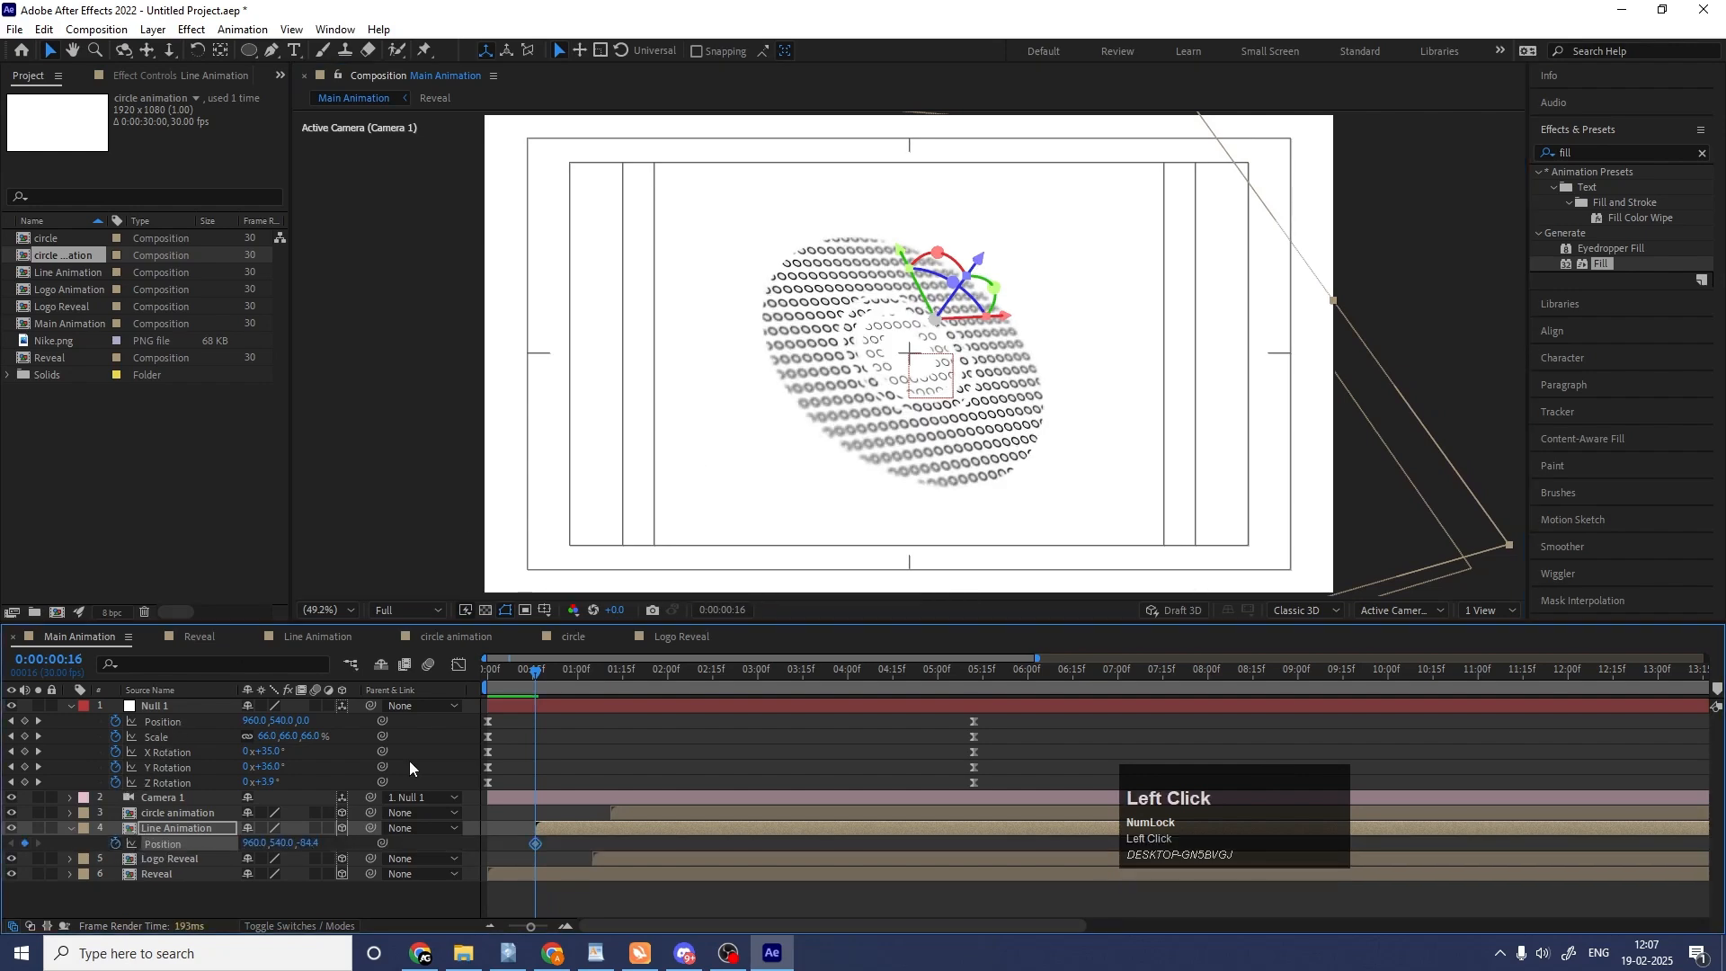
drag(570, 689, 677, 673)
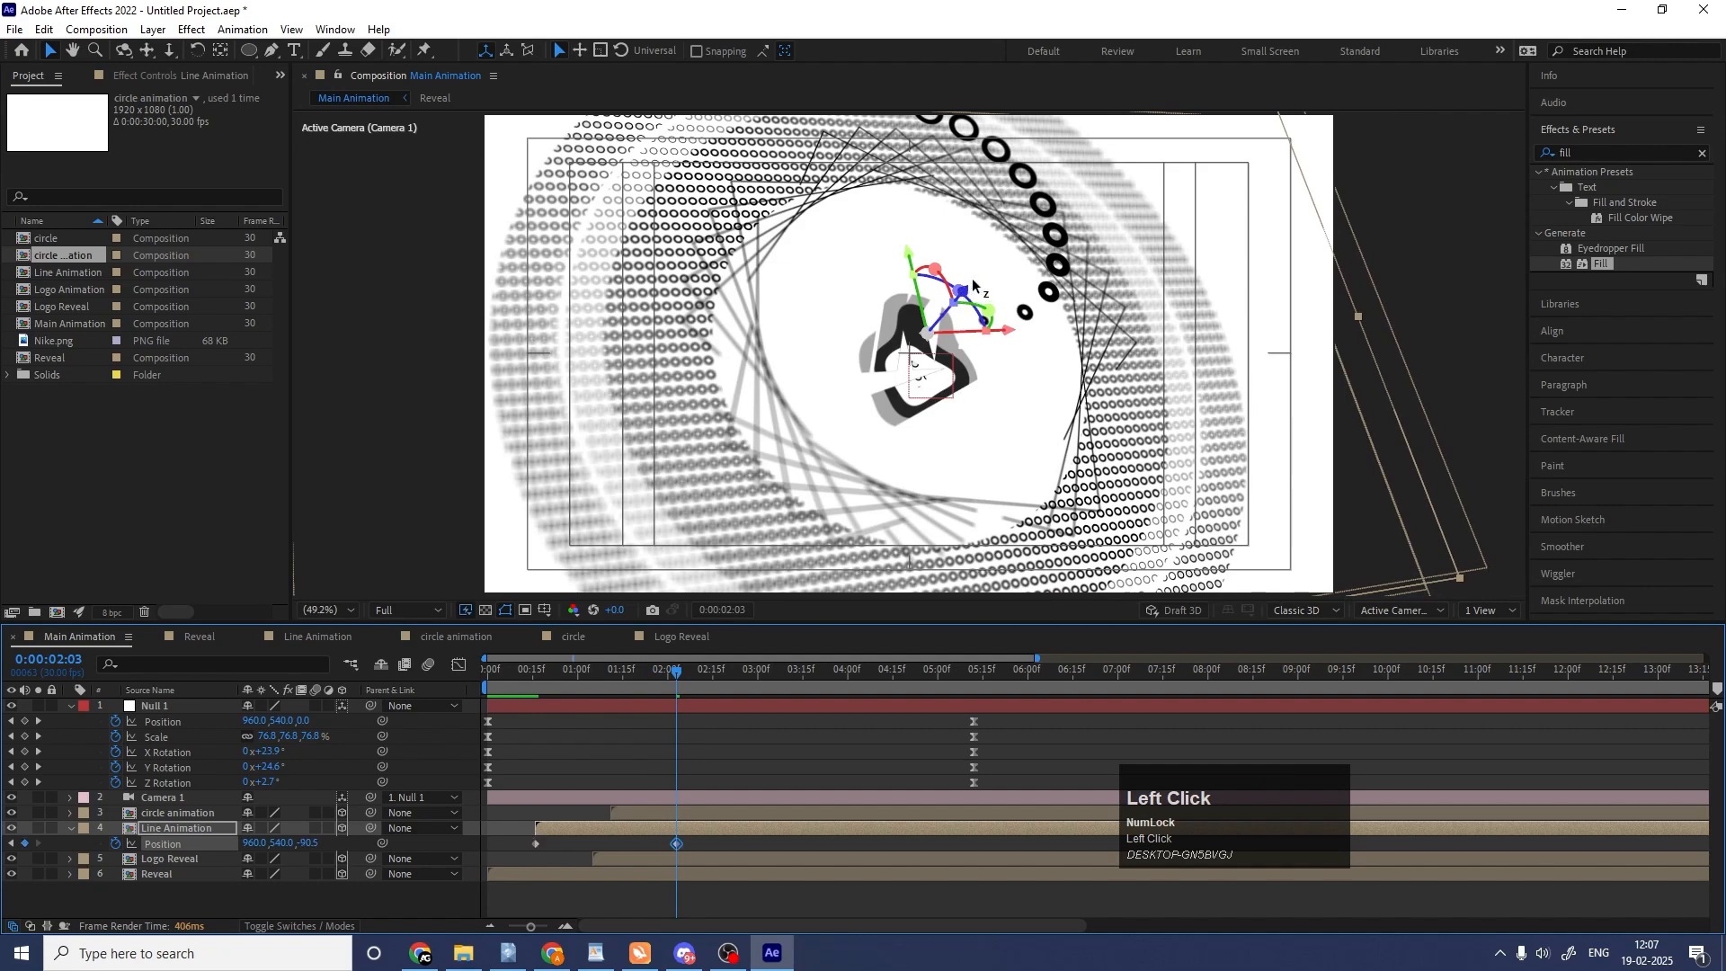
drag(973, 284, 1091, 145)
Delay the Line Animation layer's second Position keyframe to about 0:00:03:07 and preview the movement from 0:00:00:18.
drag(606, 673, 541, 673)
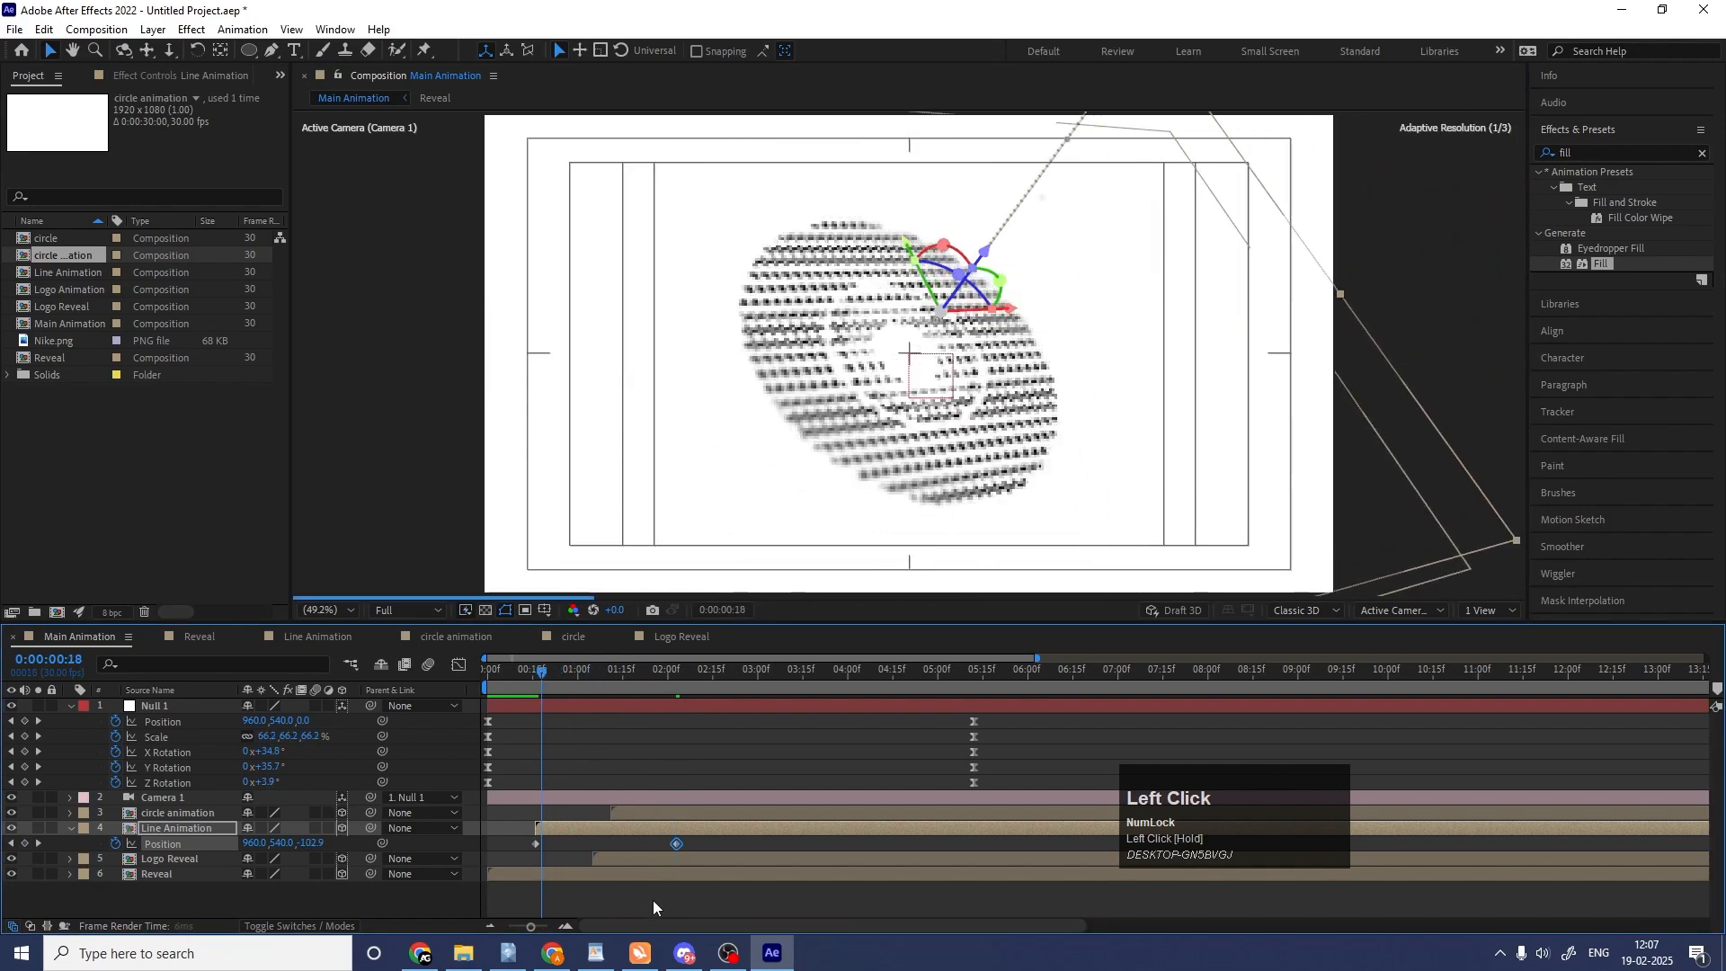
drag(675, 844, 780, 834)
key(space)
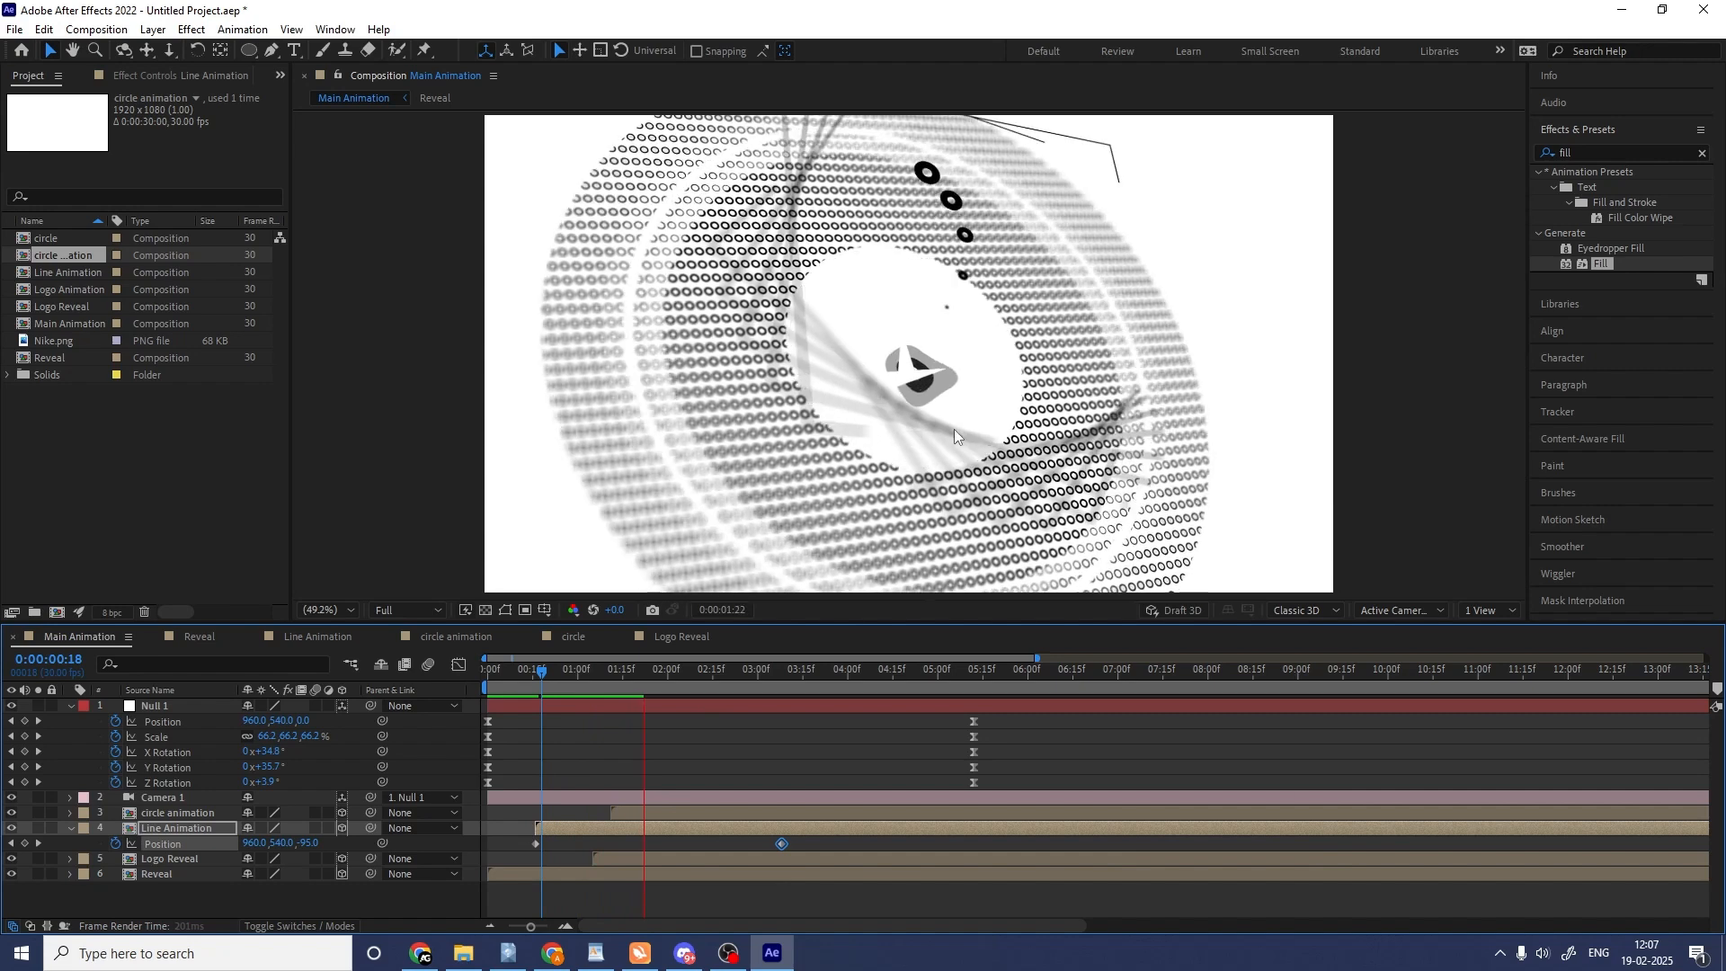
key(space)
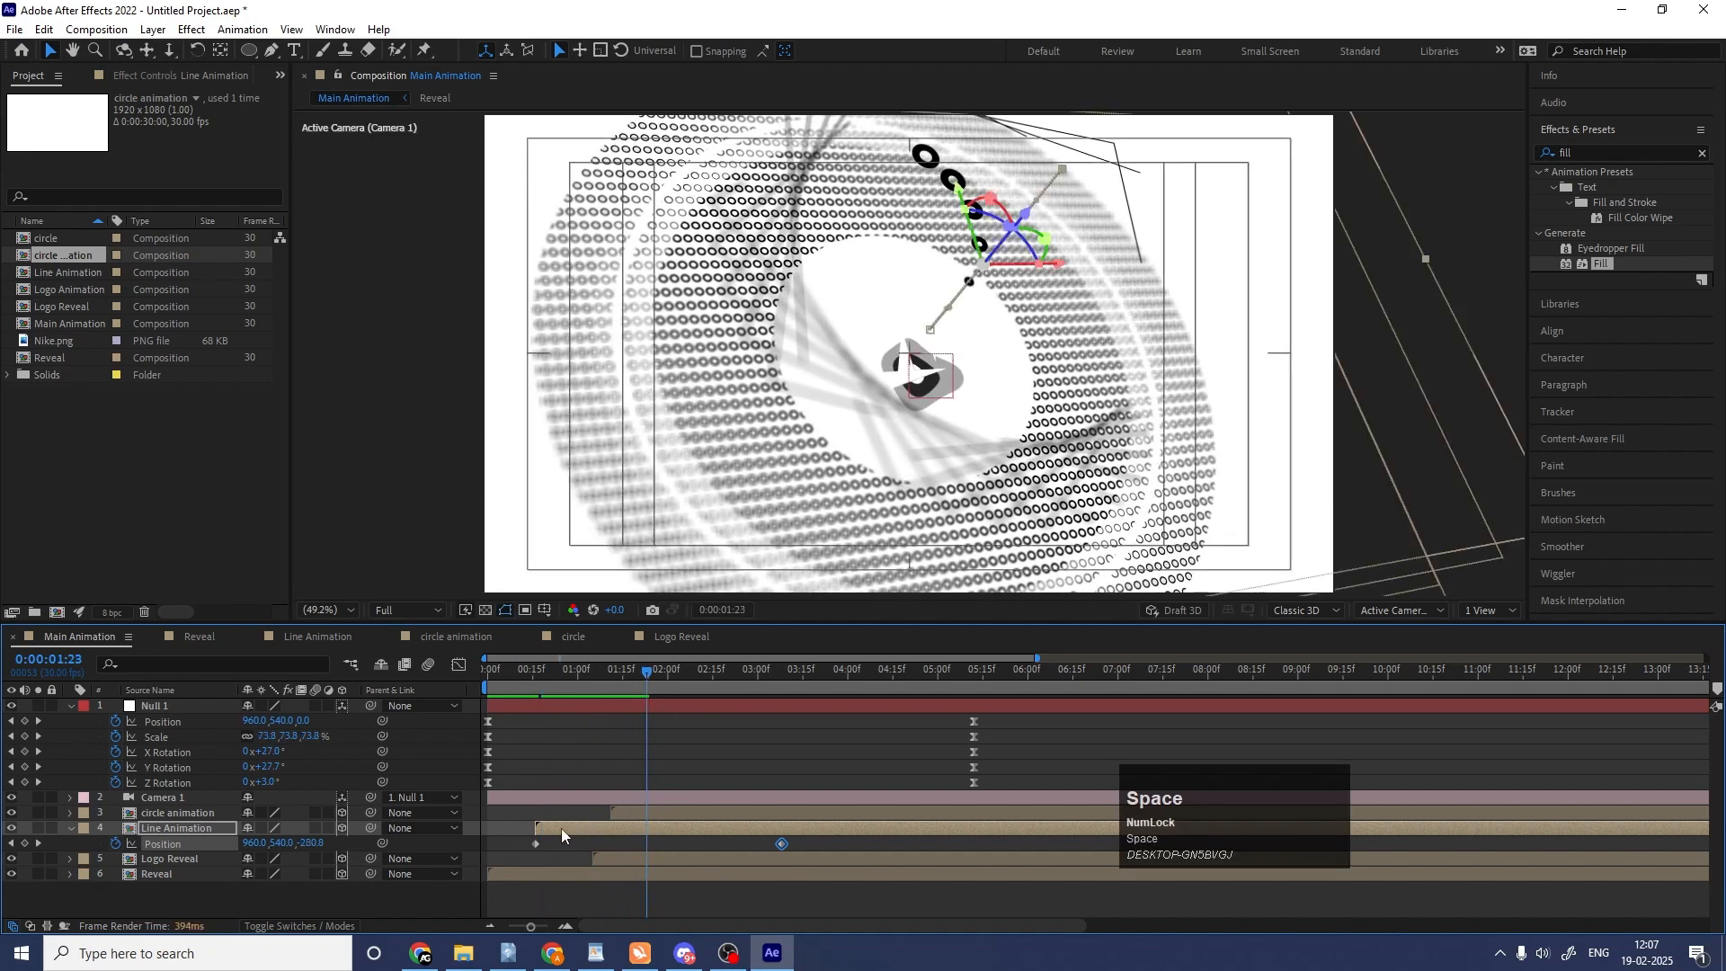
Duplicate the Line Animation layer and delete the copy's Position keyframes at 0:00:00:16 so the copy stays static.
click(561, 829)
key(ctrl+d)
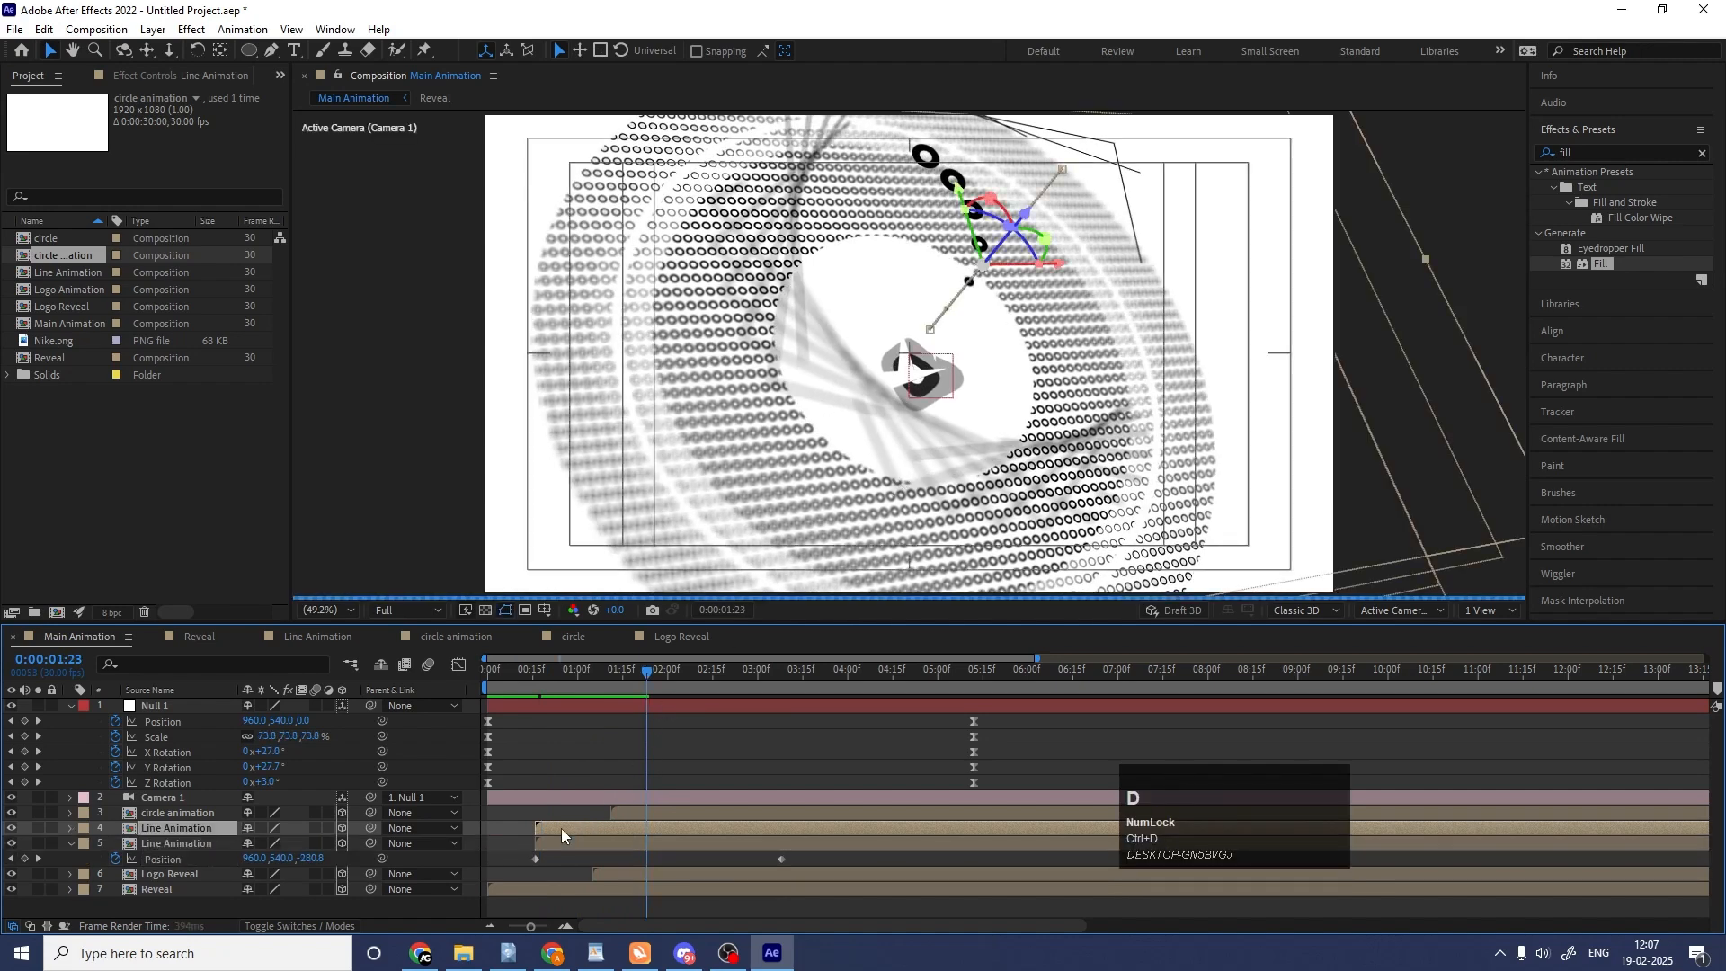
key(u)
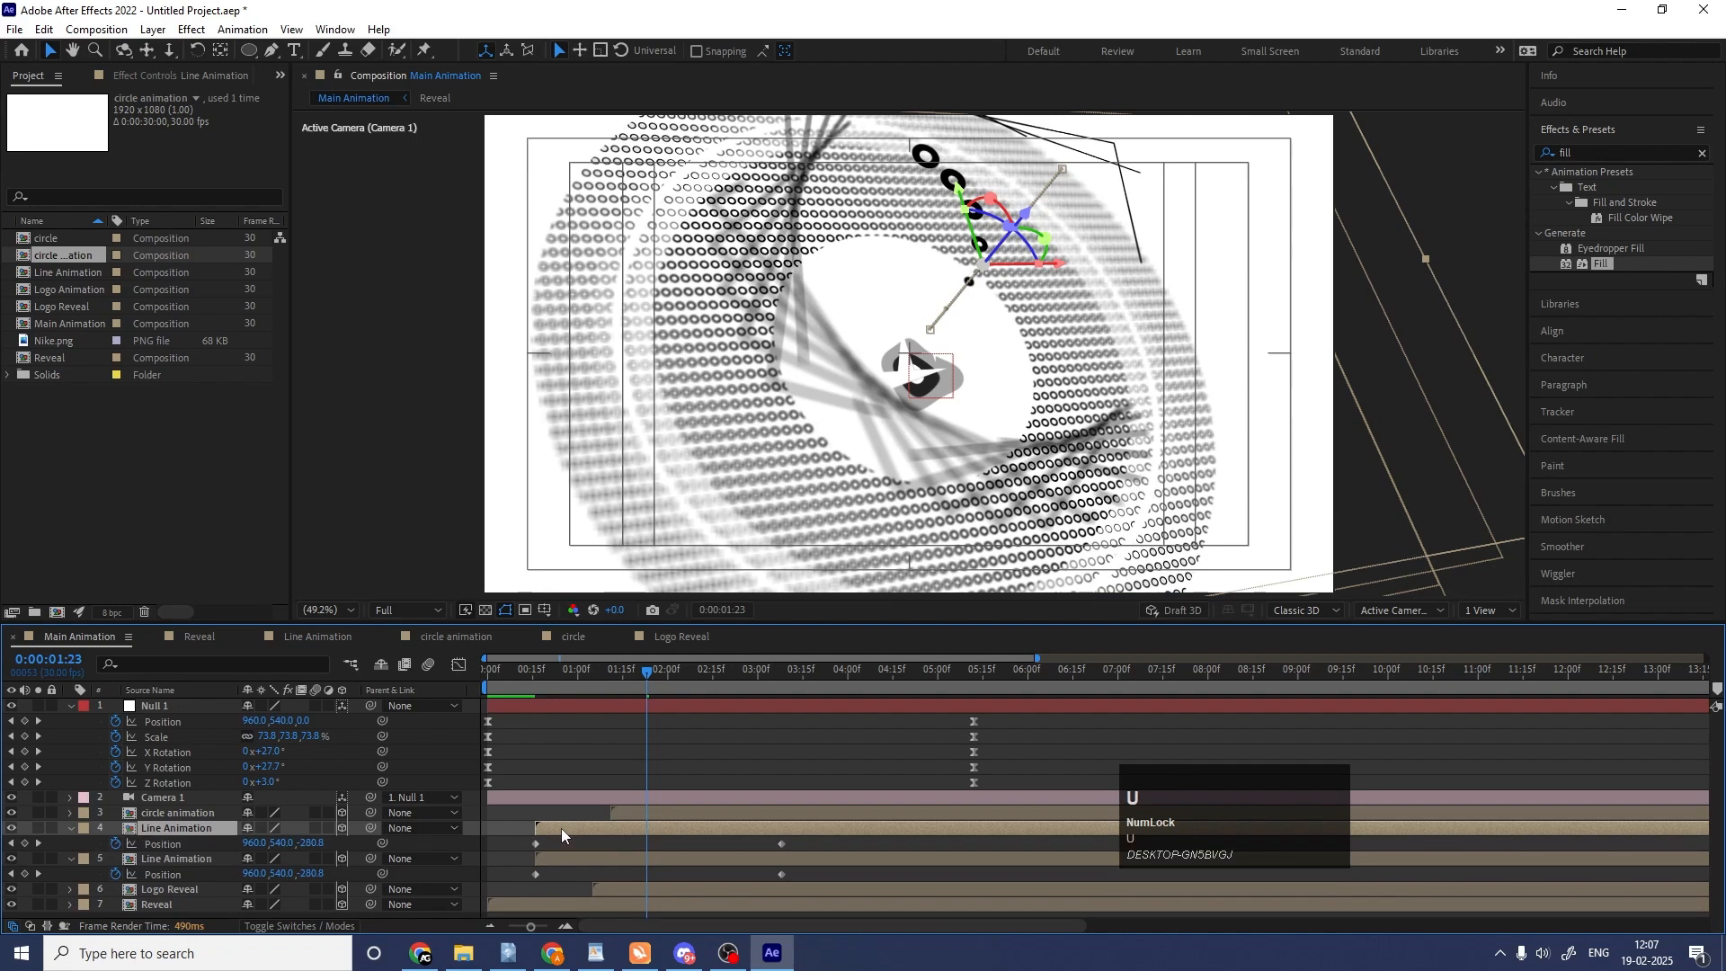
key(j)
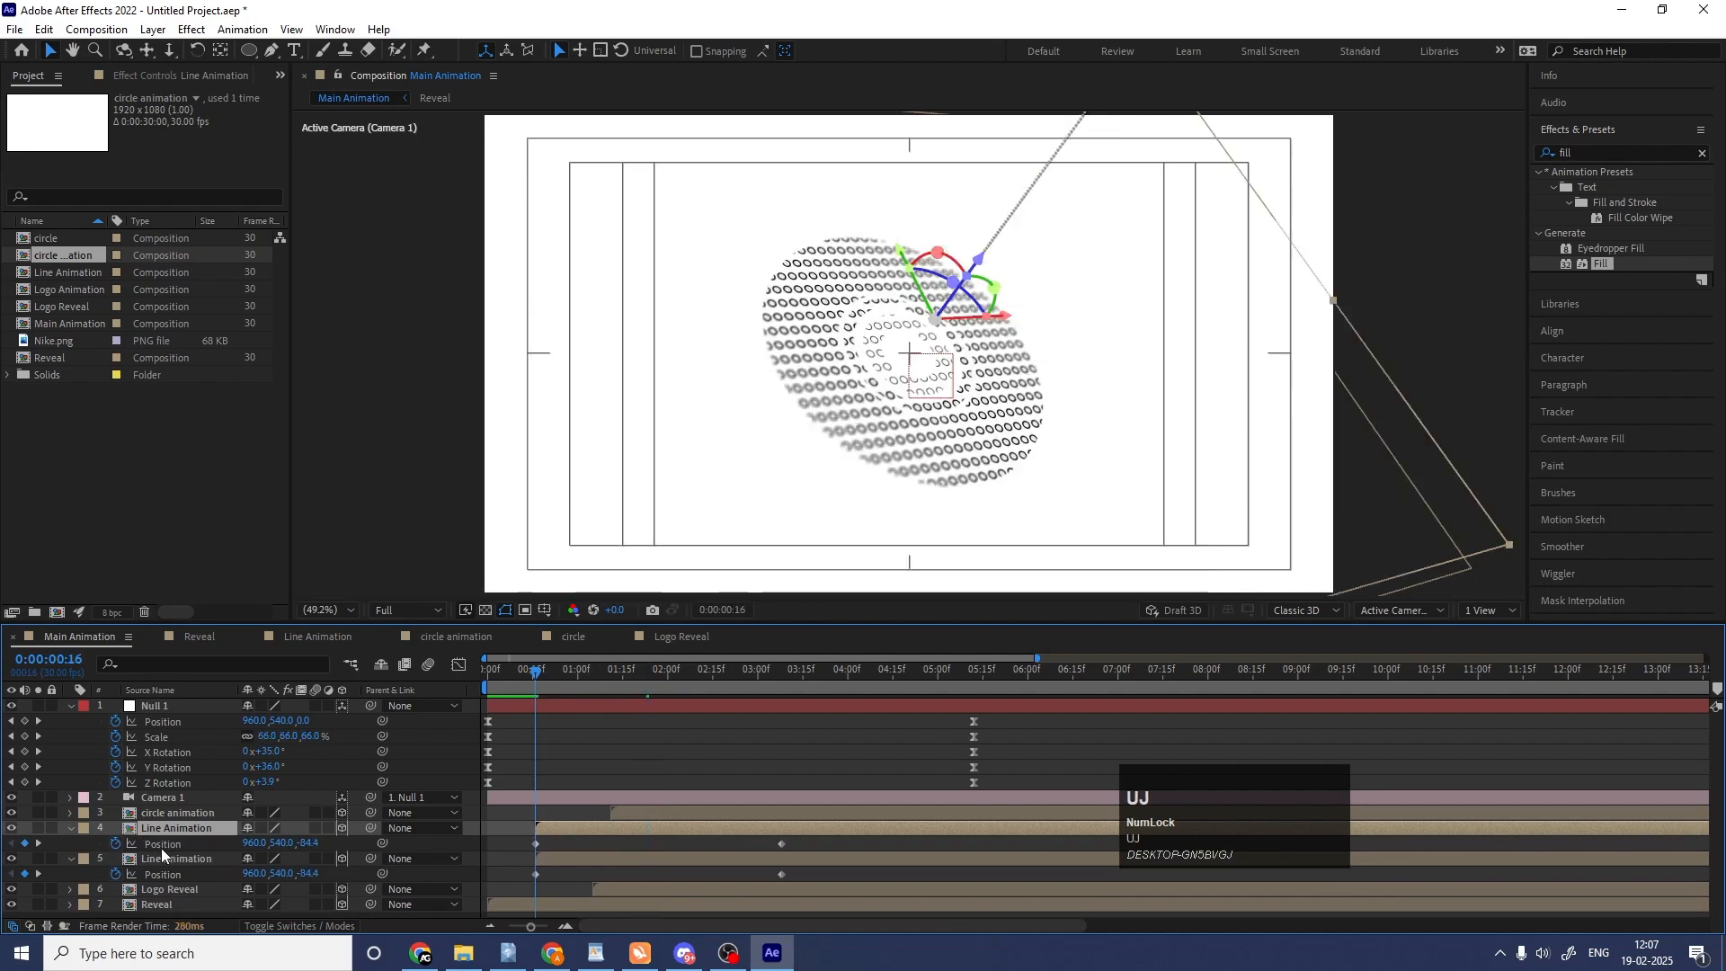
click(160, 849)
key(Delete)
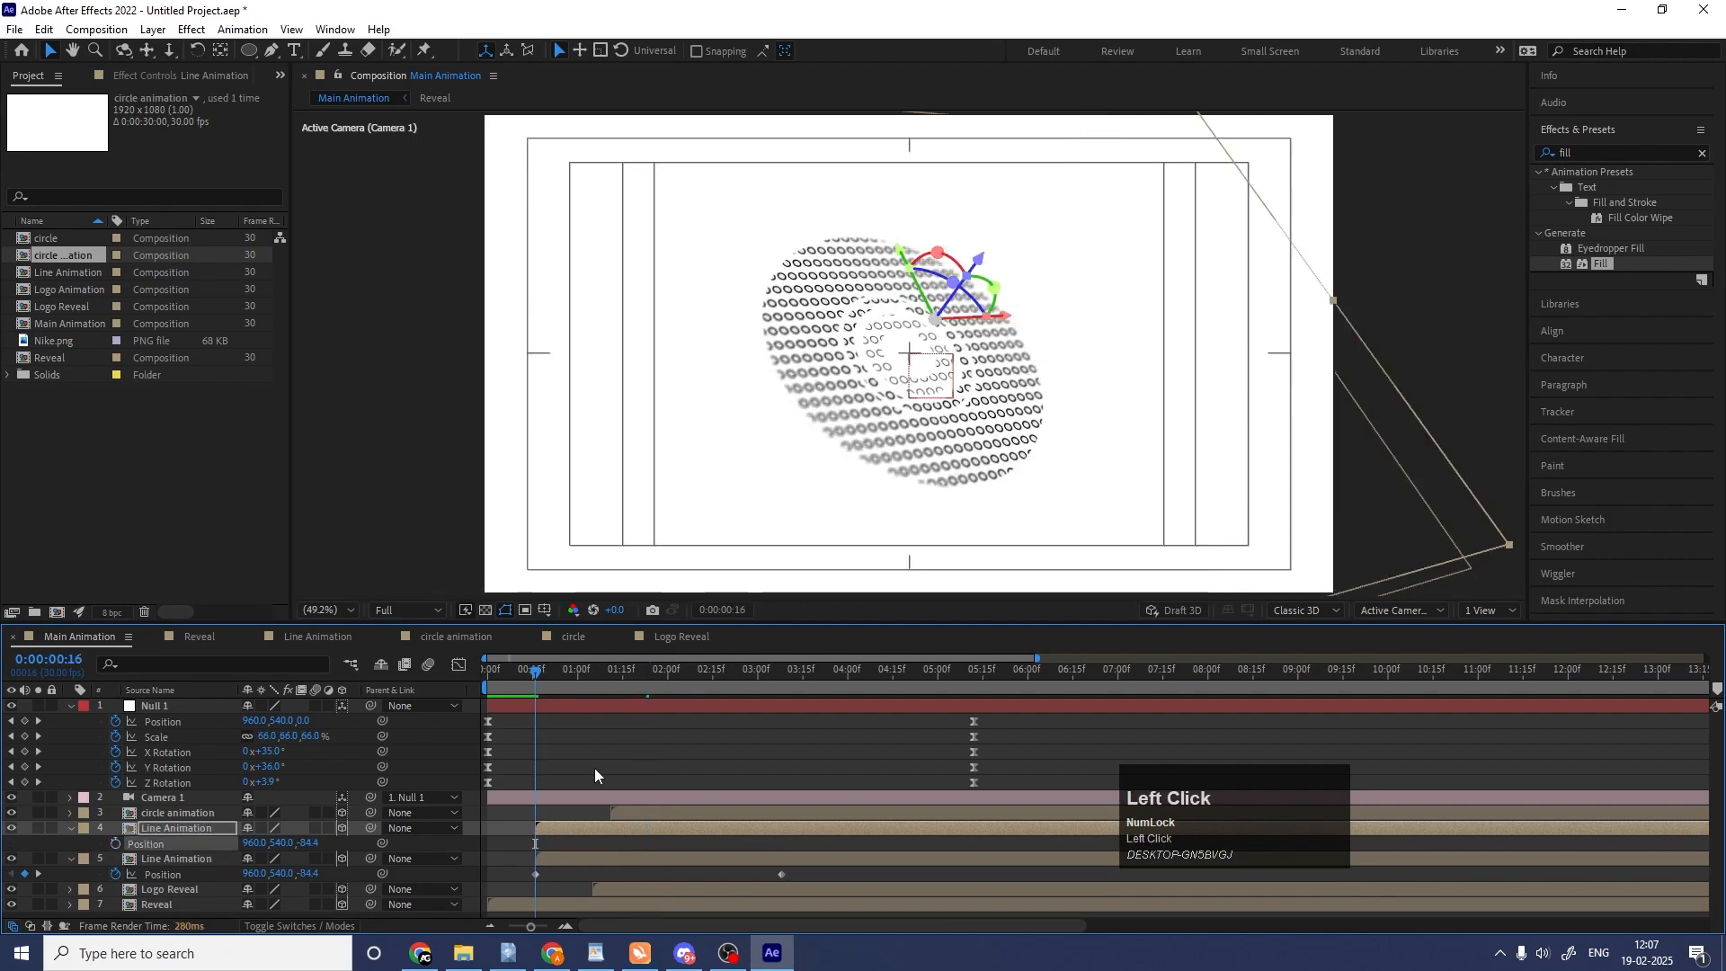
Preview the doubled line animation from 0:00:00:16, the composition start and 0:00:04:09, and collapse all layer properties.
key(space)
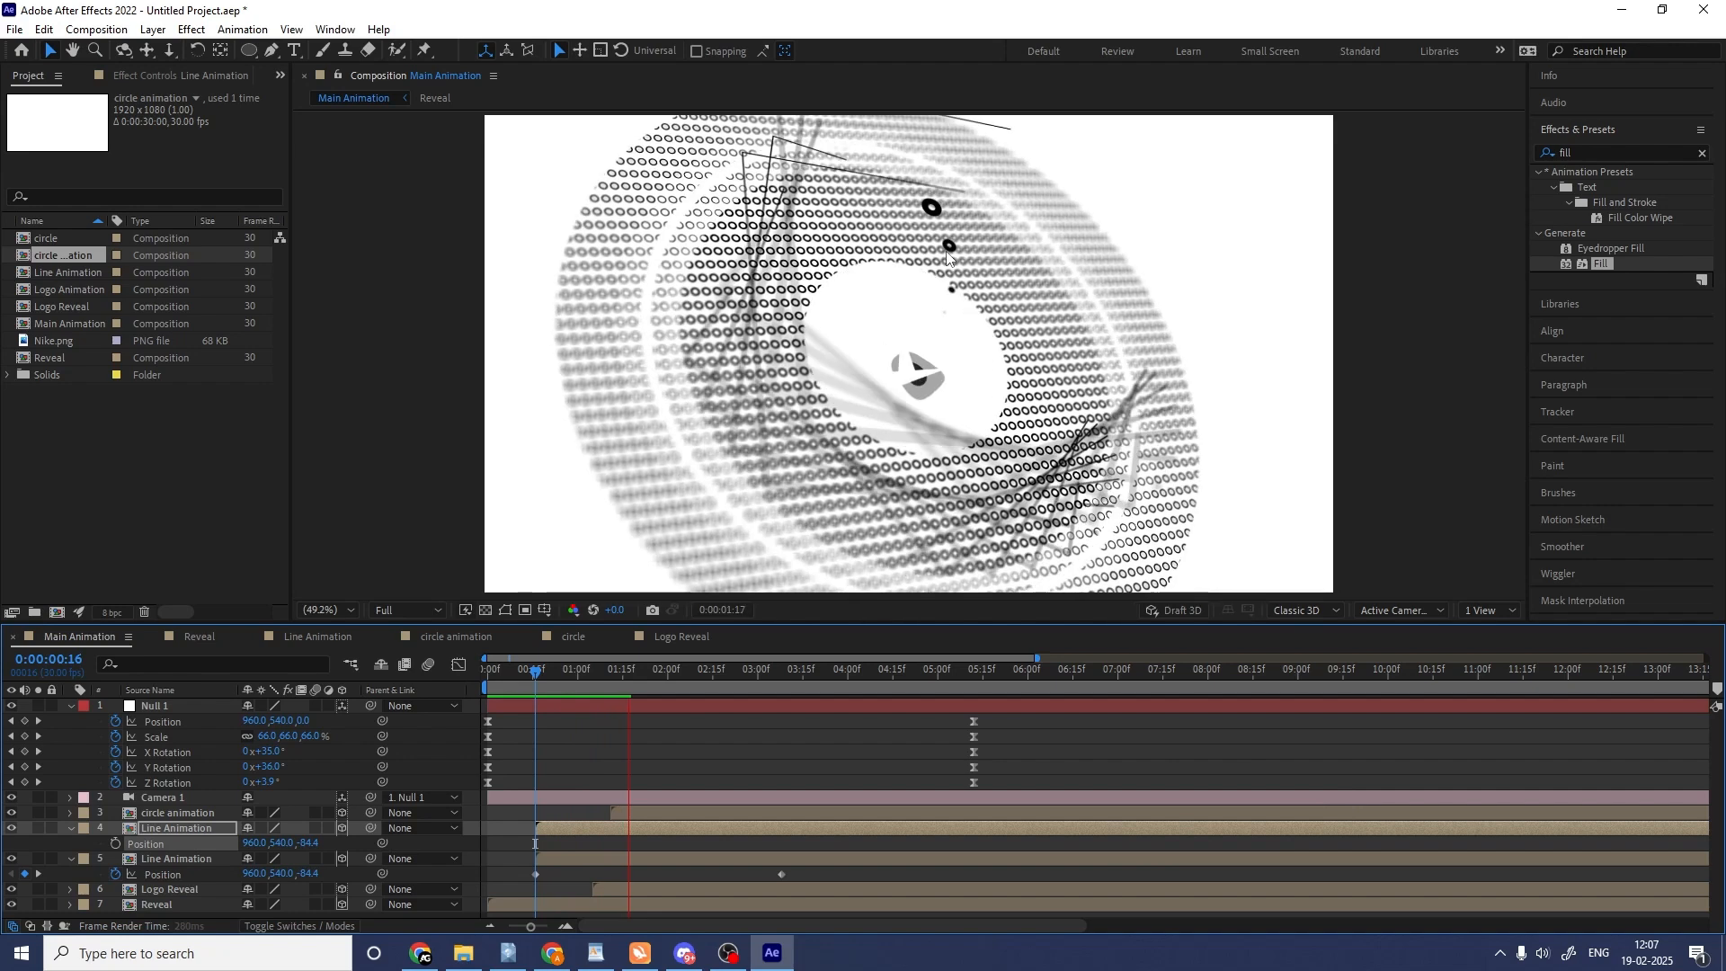
key(space)
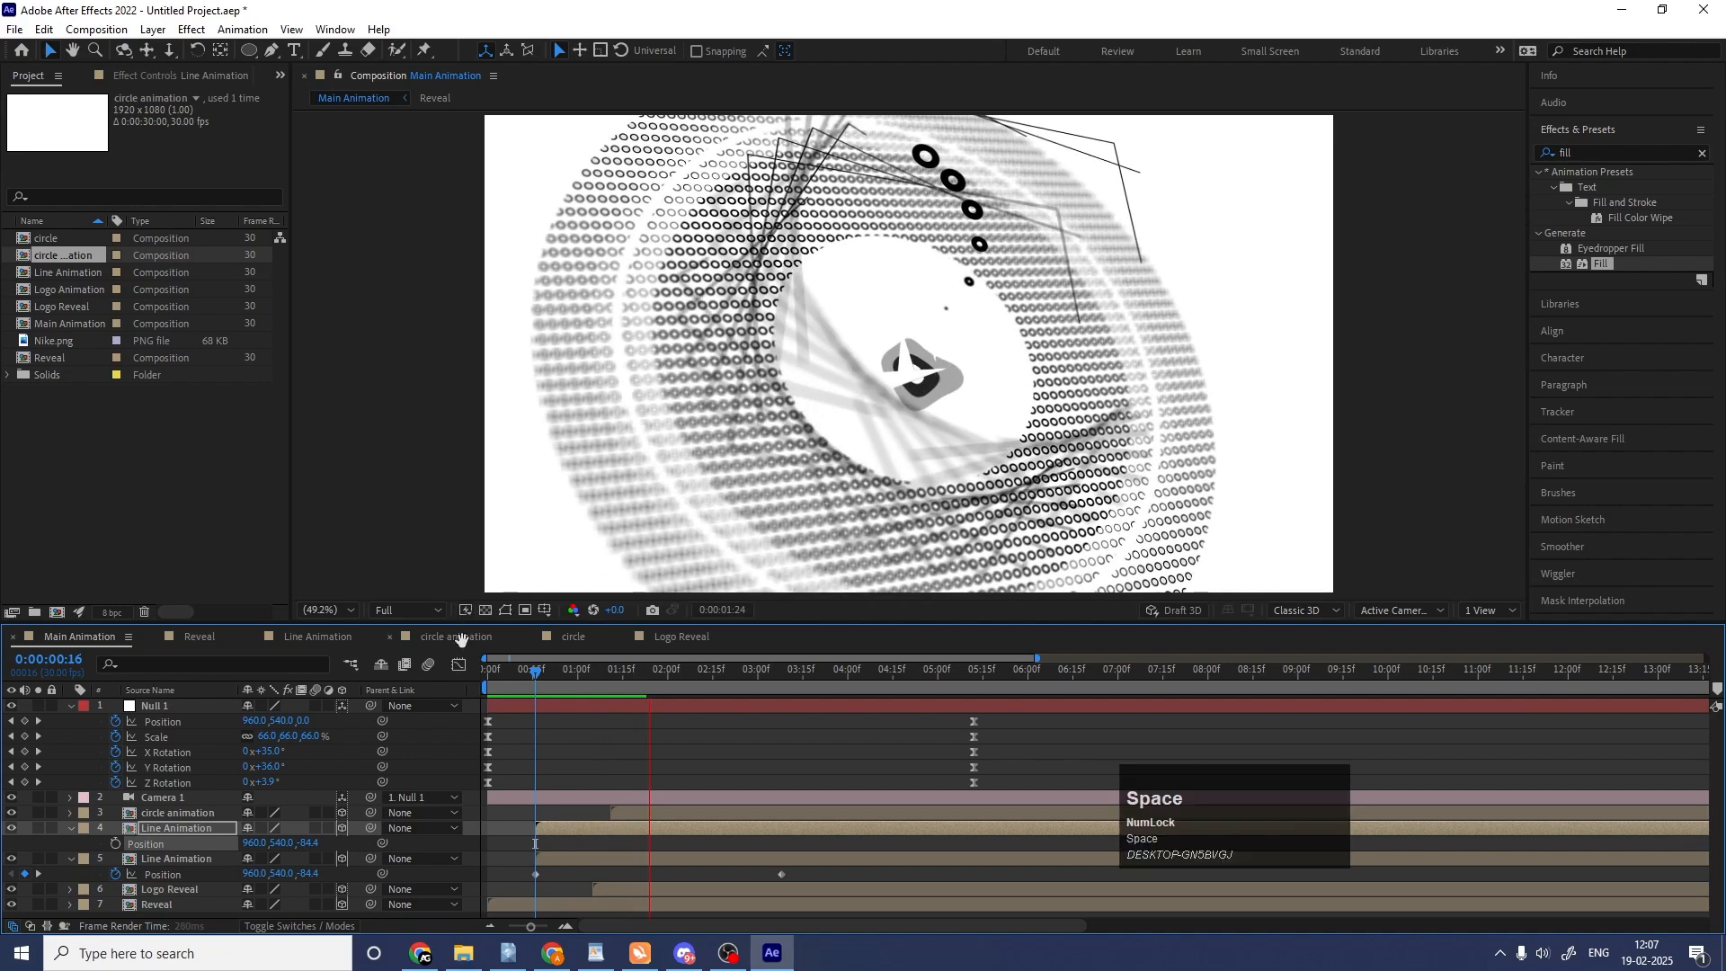
click(490, 680)
key(space)
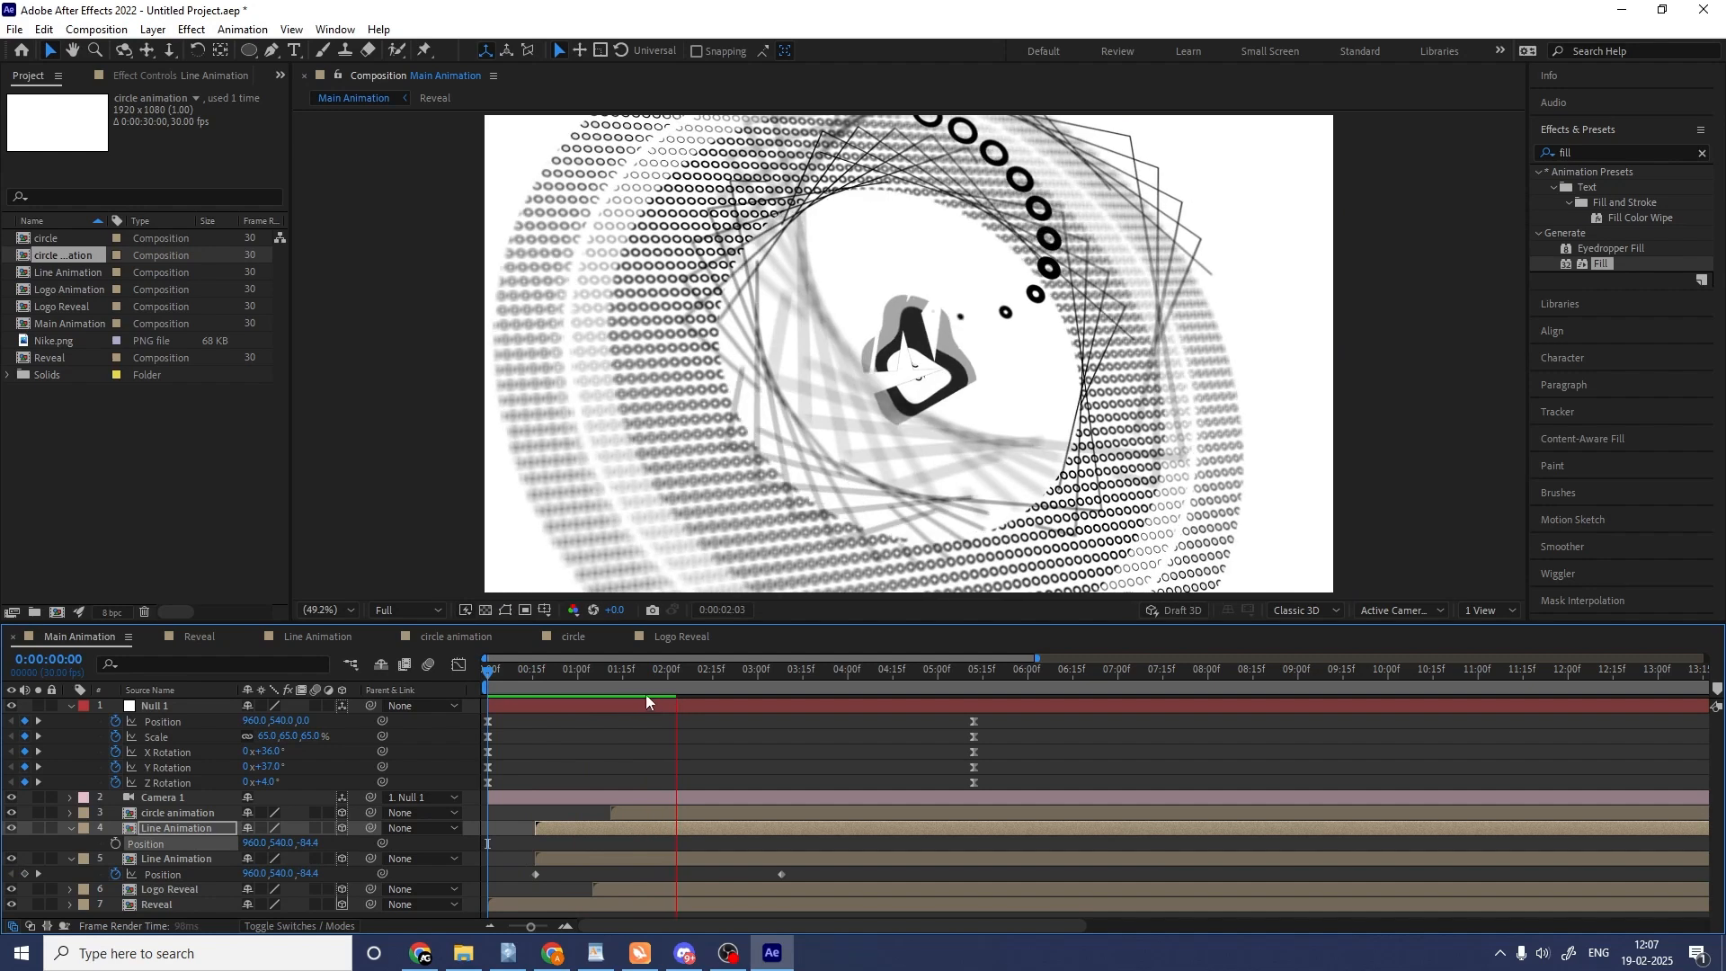
click(737, 672)
key(space)
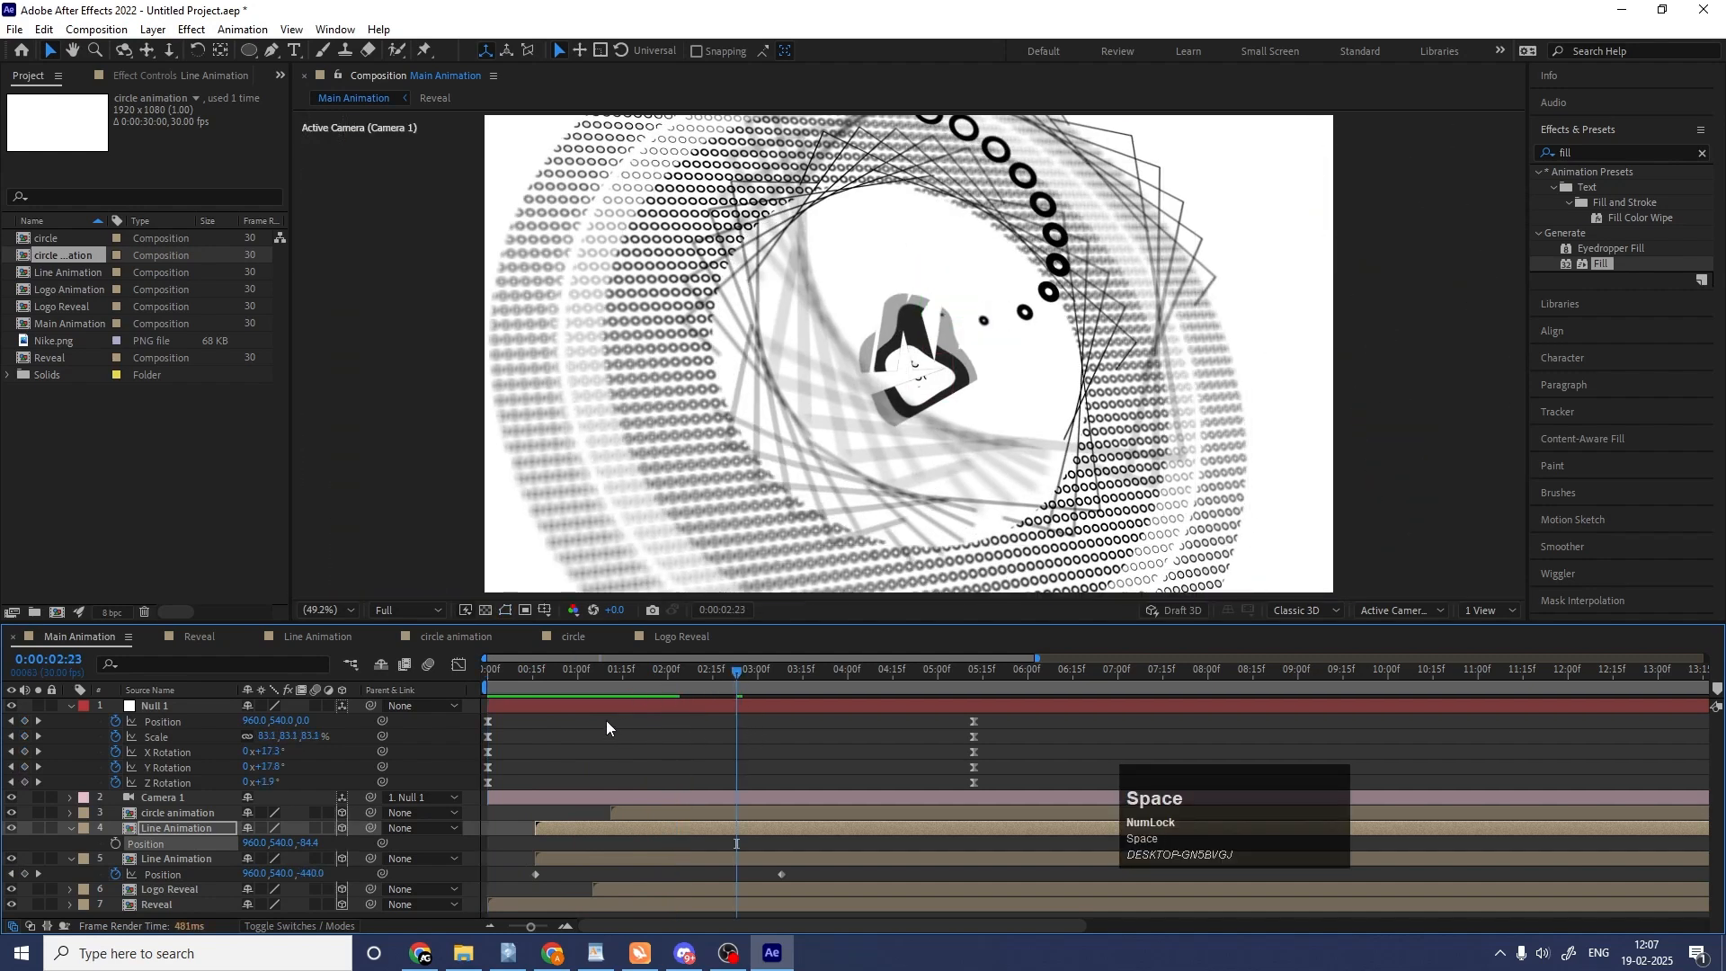
click(876, 671)
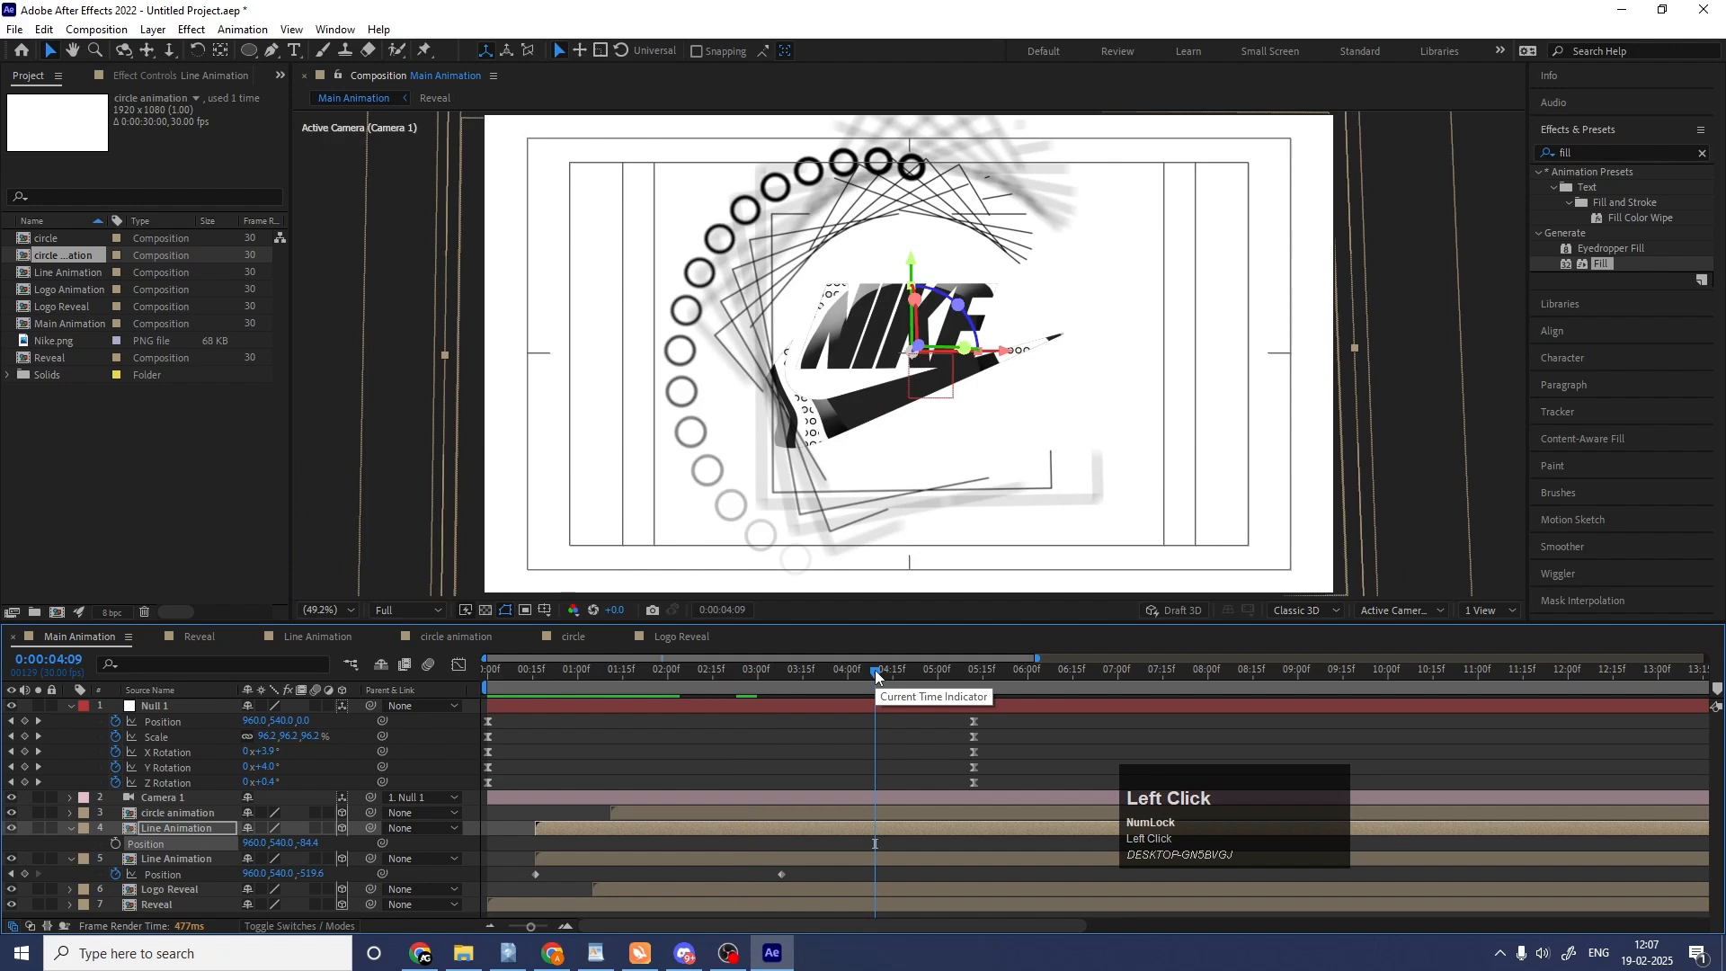
key(space)
click(899, 737)
key(u)
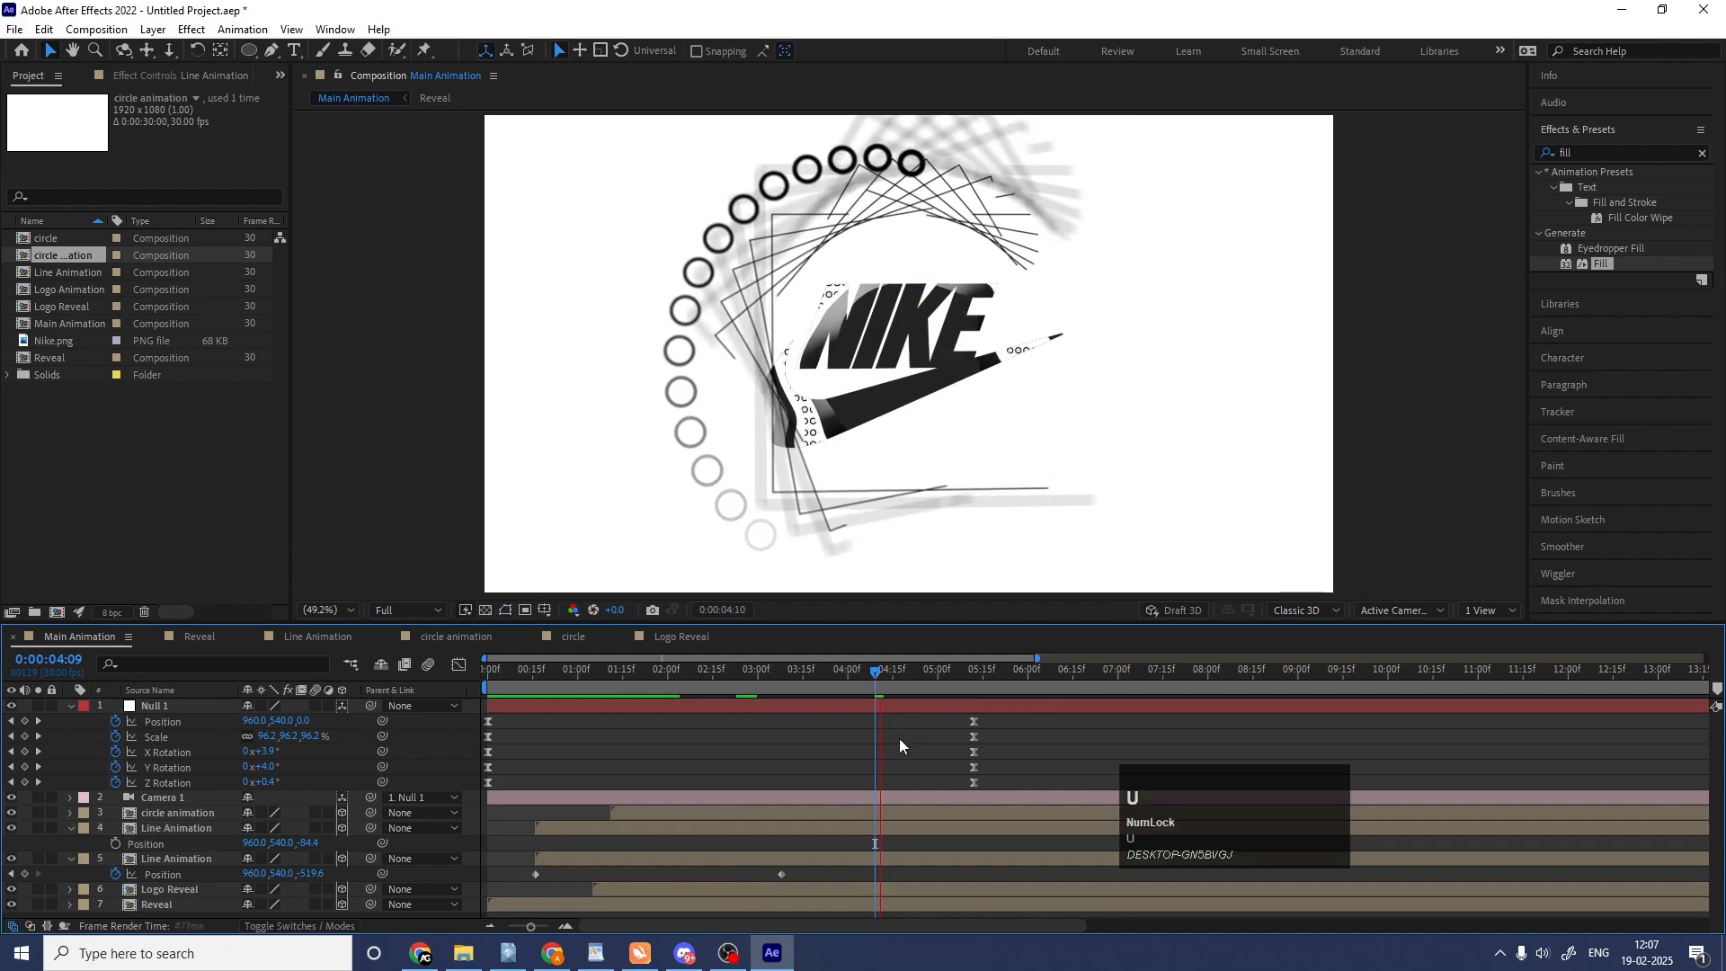
key(u)
Create a white (ffffff) solid, place it beneath all other layers, and check the animation back to the start.
click(309, 867)
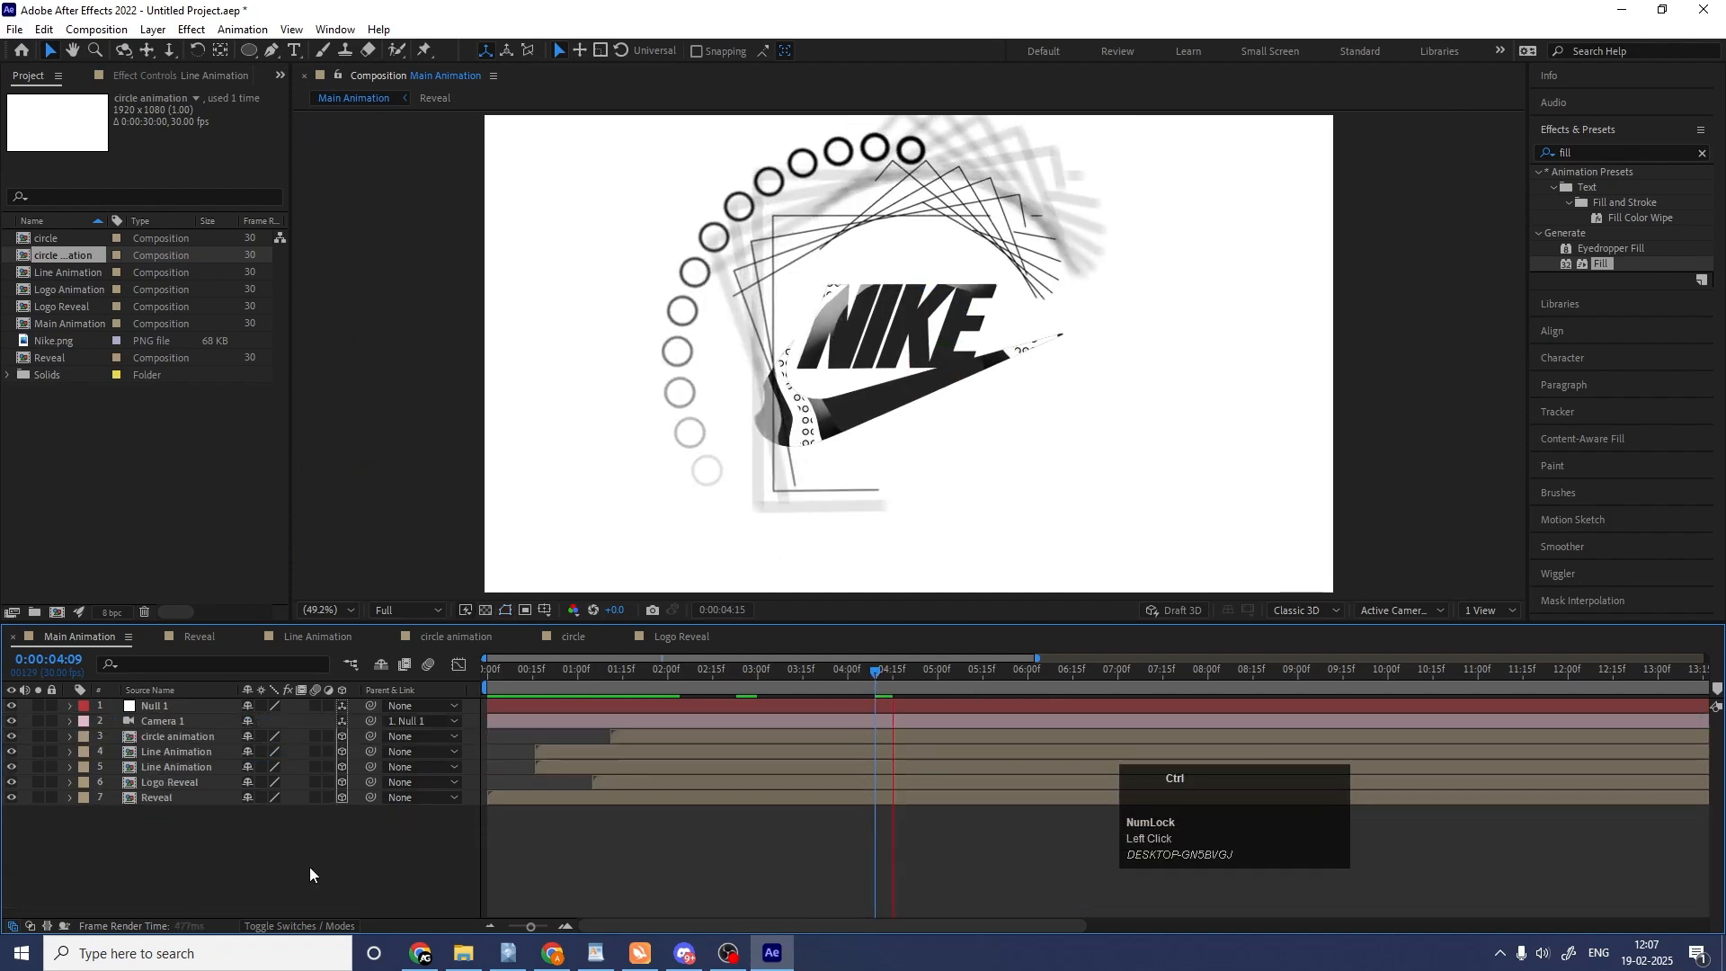
key(ctrl+y)
click(215, 564)
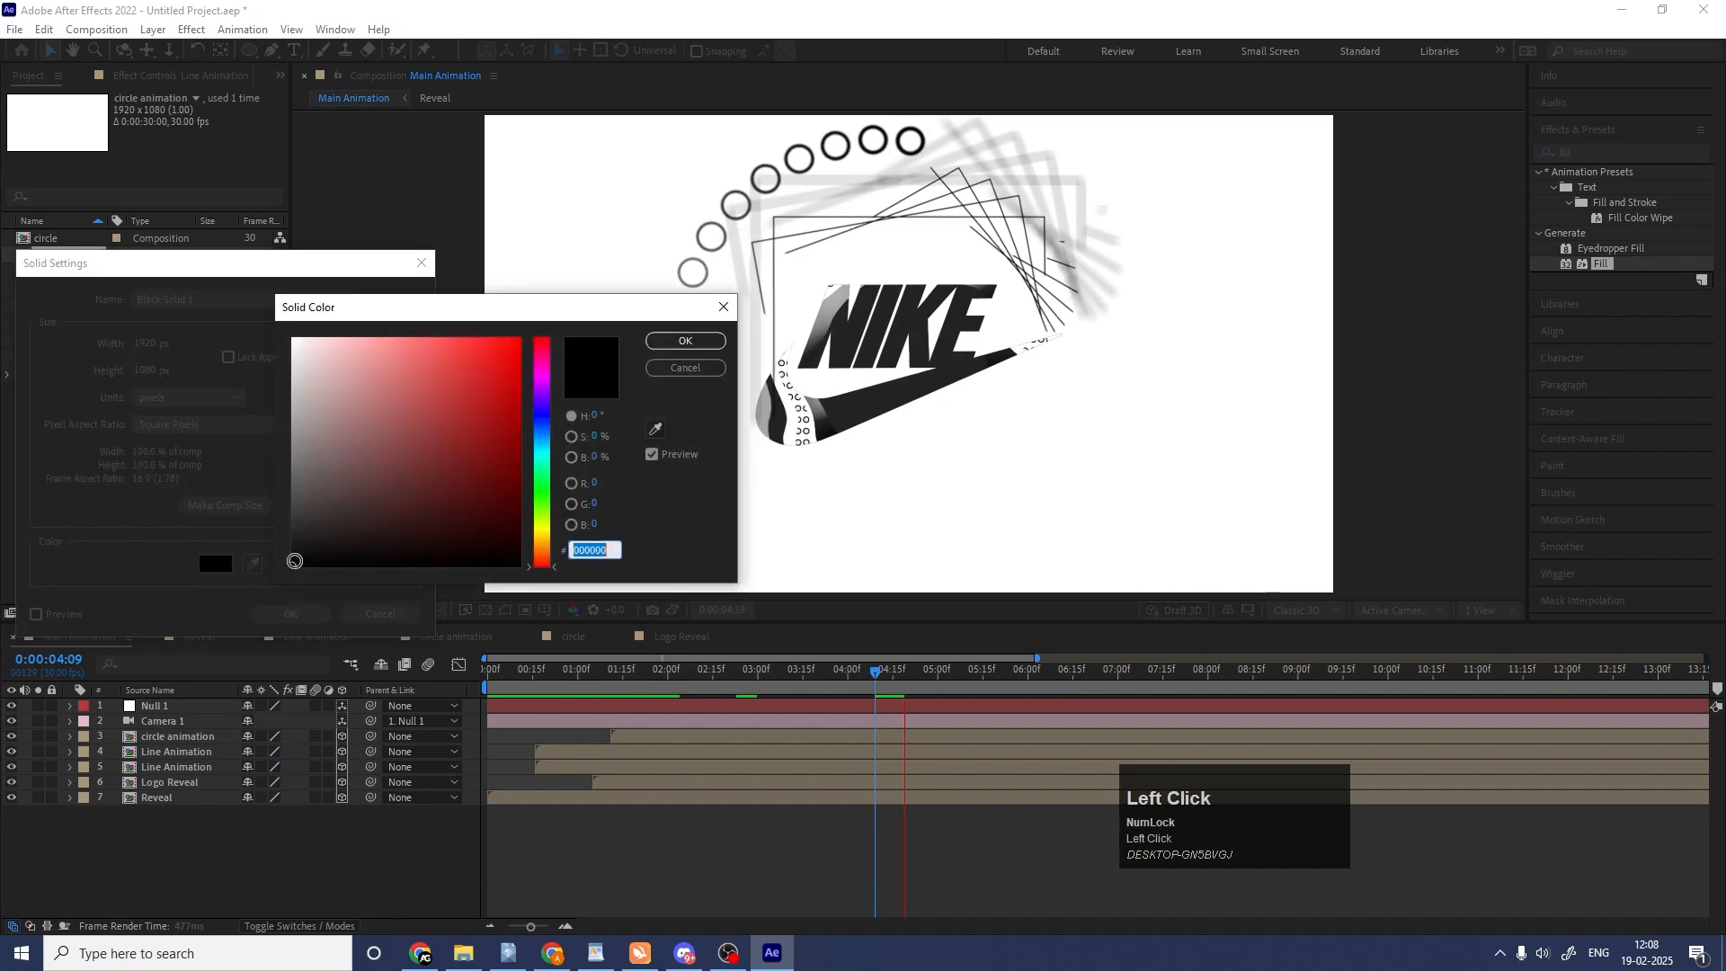
text(ffffff)
key(Return)
key(Return)
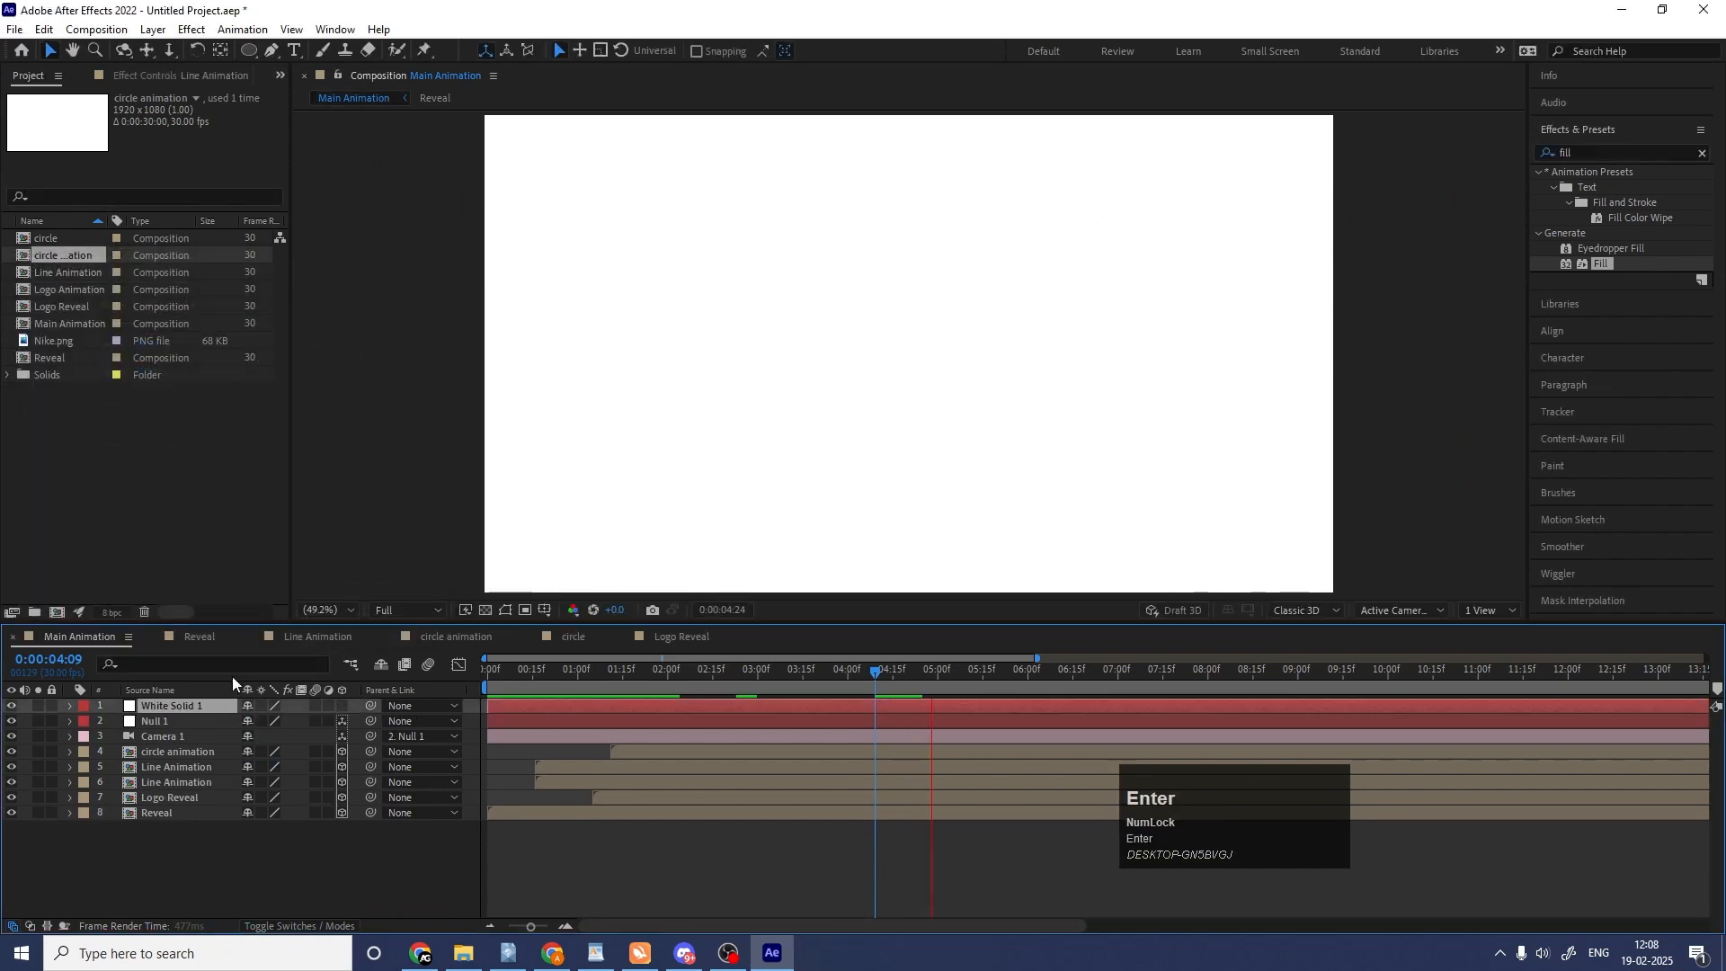
drag(186, 705, 220, 817)
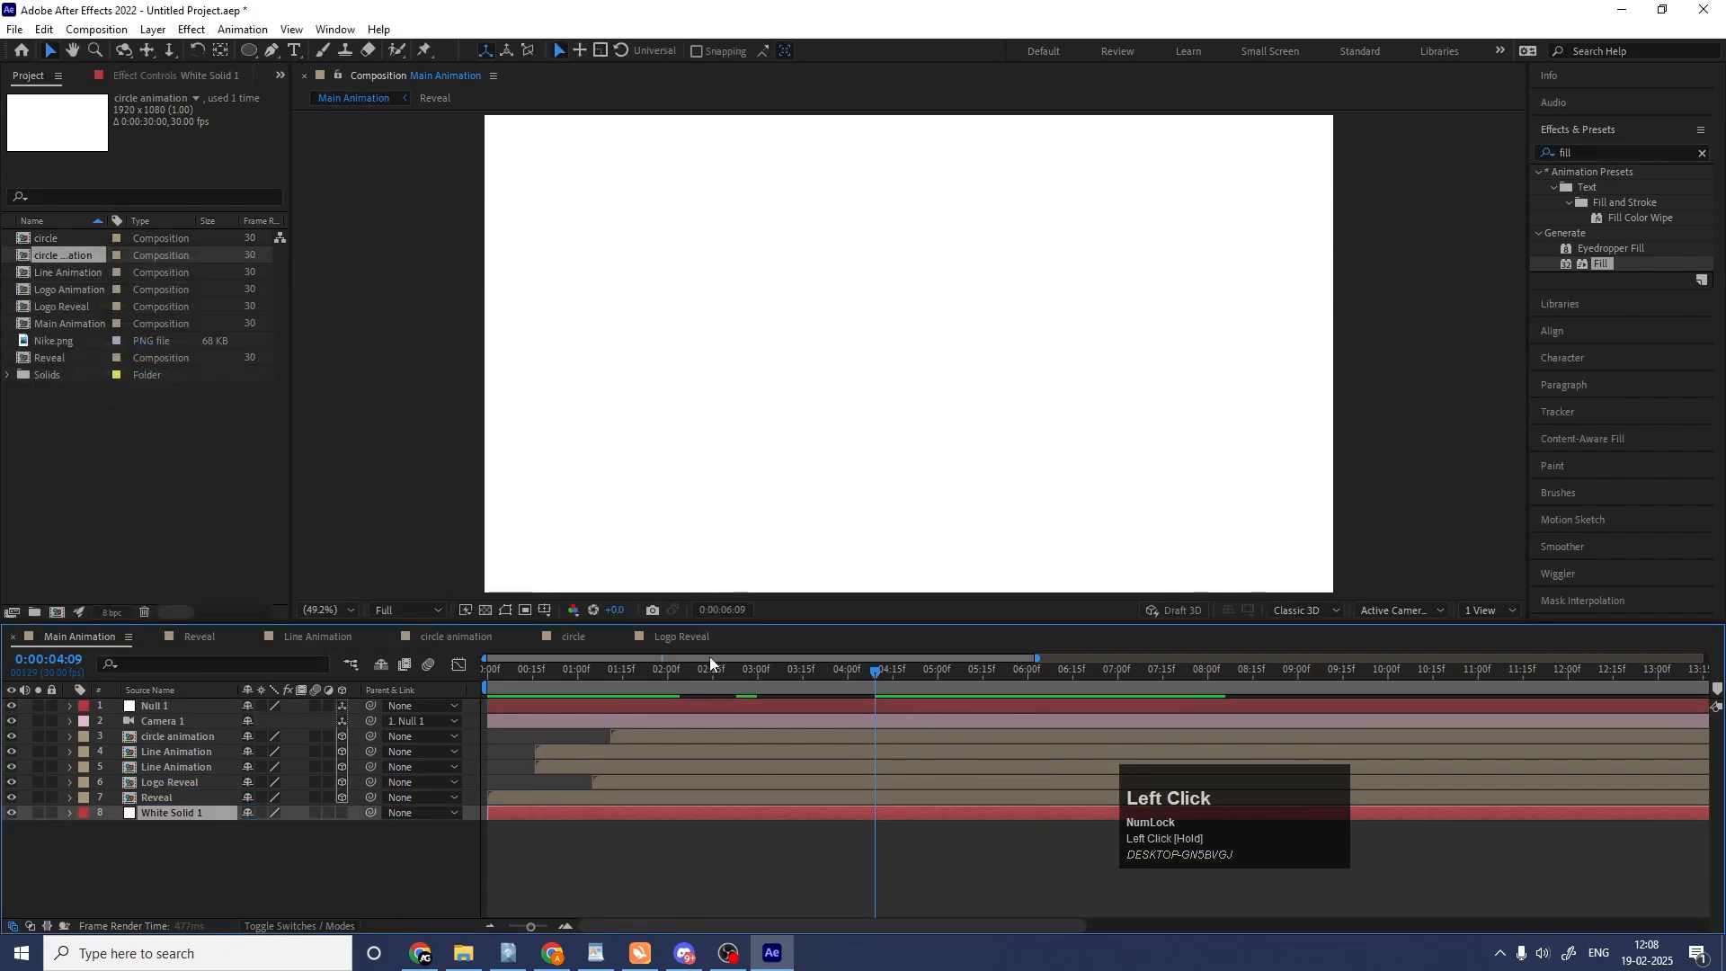
key(space)
click(845, 670)
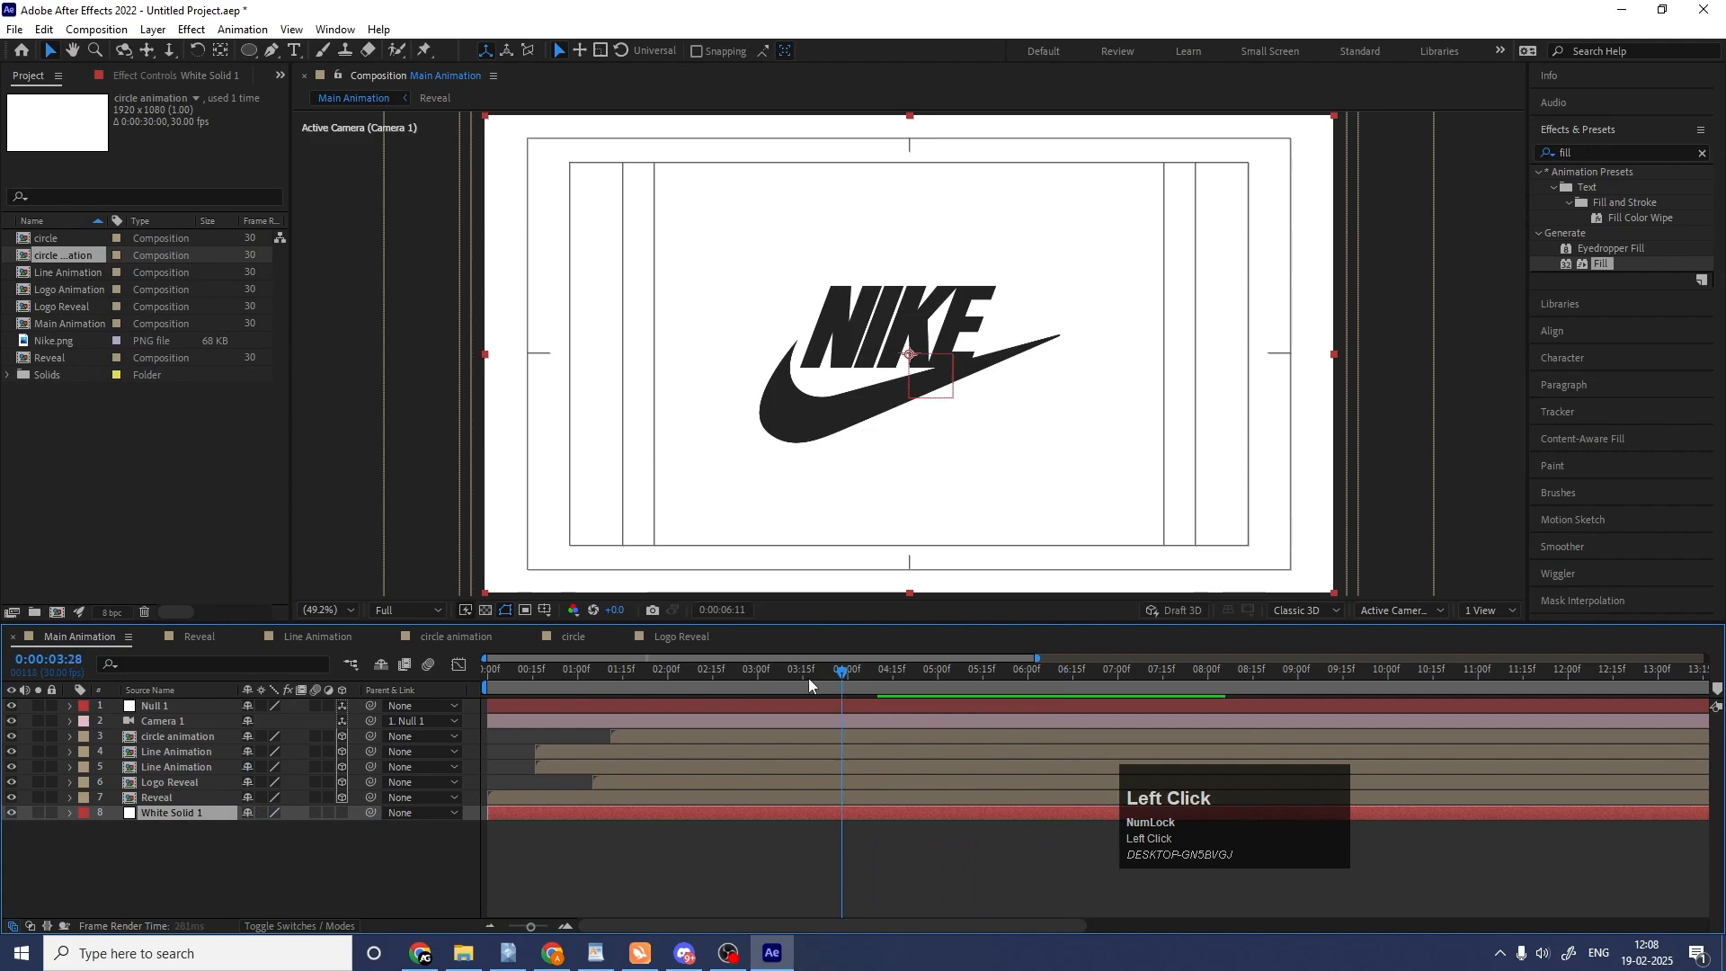
drag(808, 678, 466, 738)
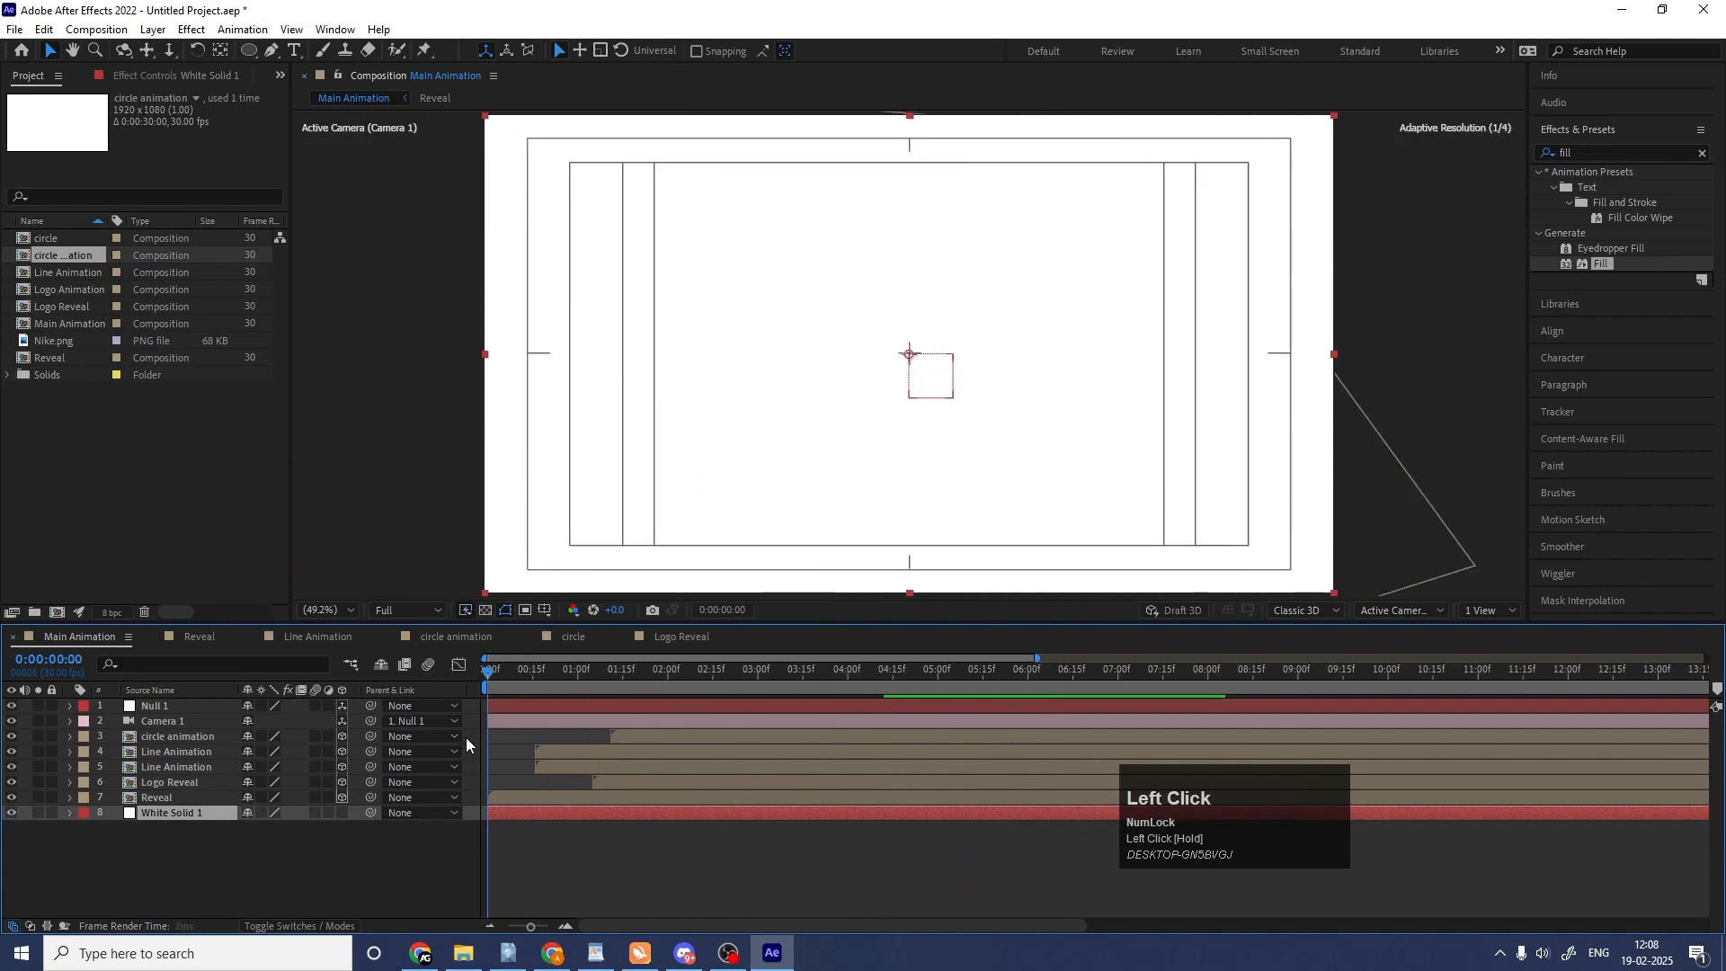
Go to 0:00:01:20 and add an adjustment layer above all other layers.
click(637, 673)
right_click(322, 865)
mouse_move(503, 649)
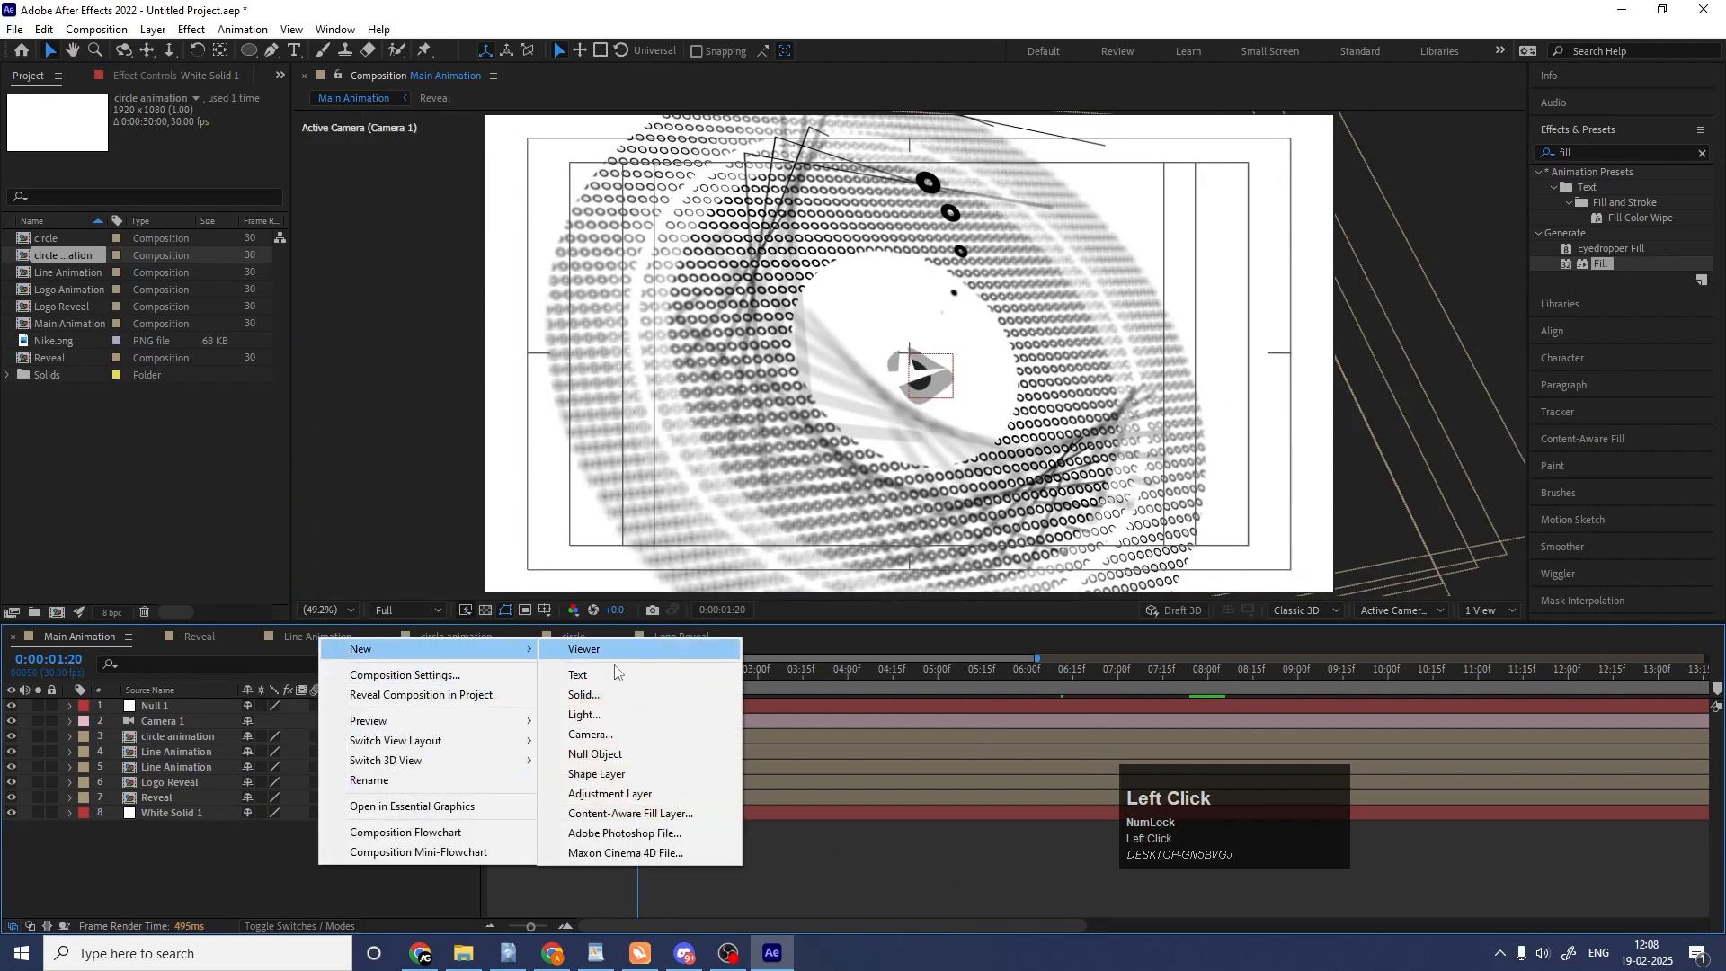
click(610, 794)
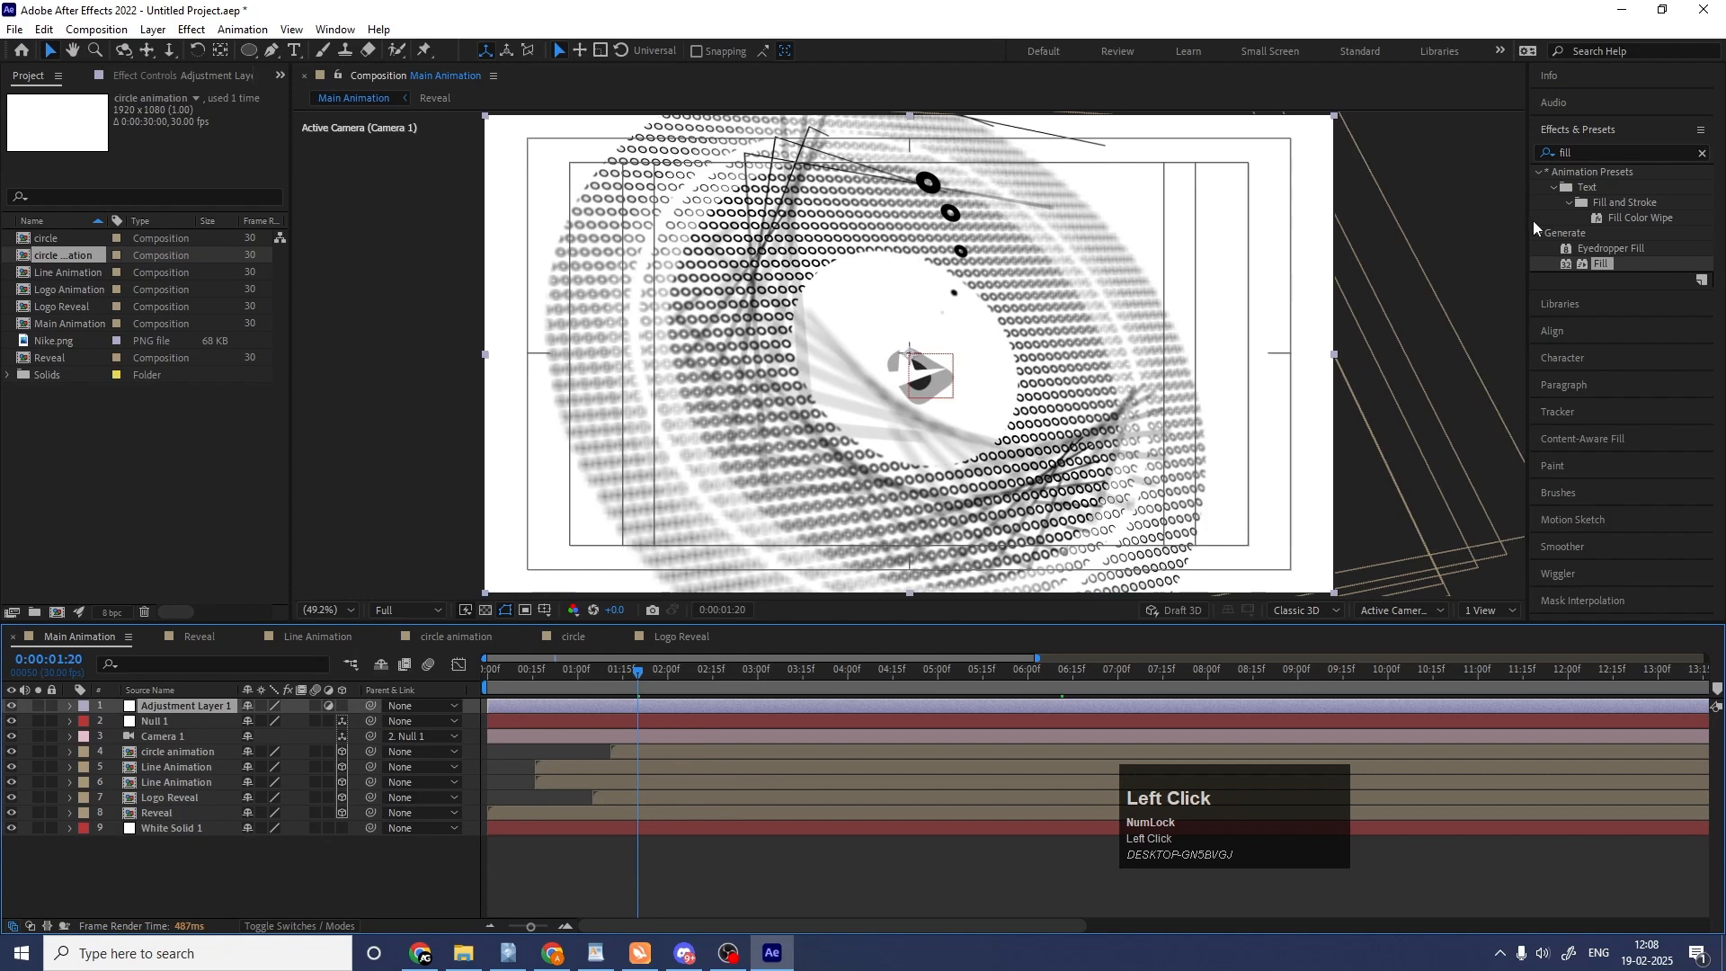
Apply the Tint effect to the adjustment layer and swap its black and white mapping colors.
click(1615, 155)
key(ctrl+a)
text(tint)
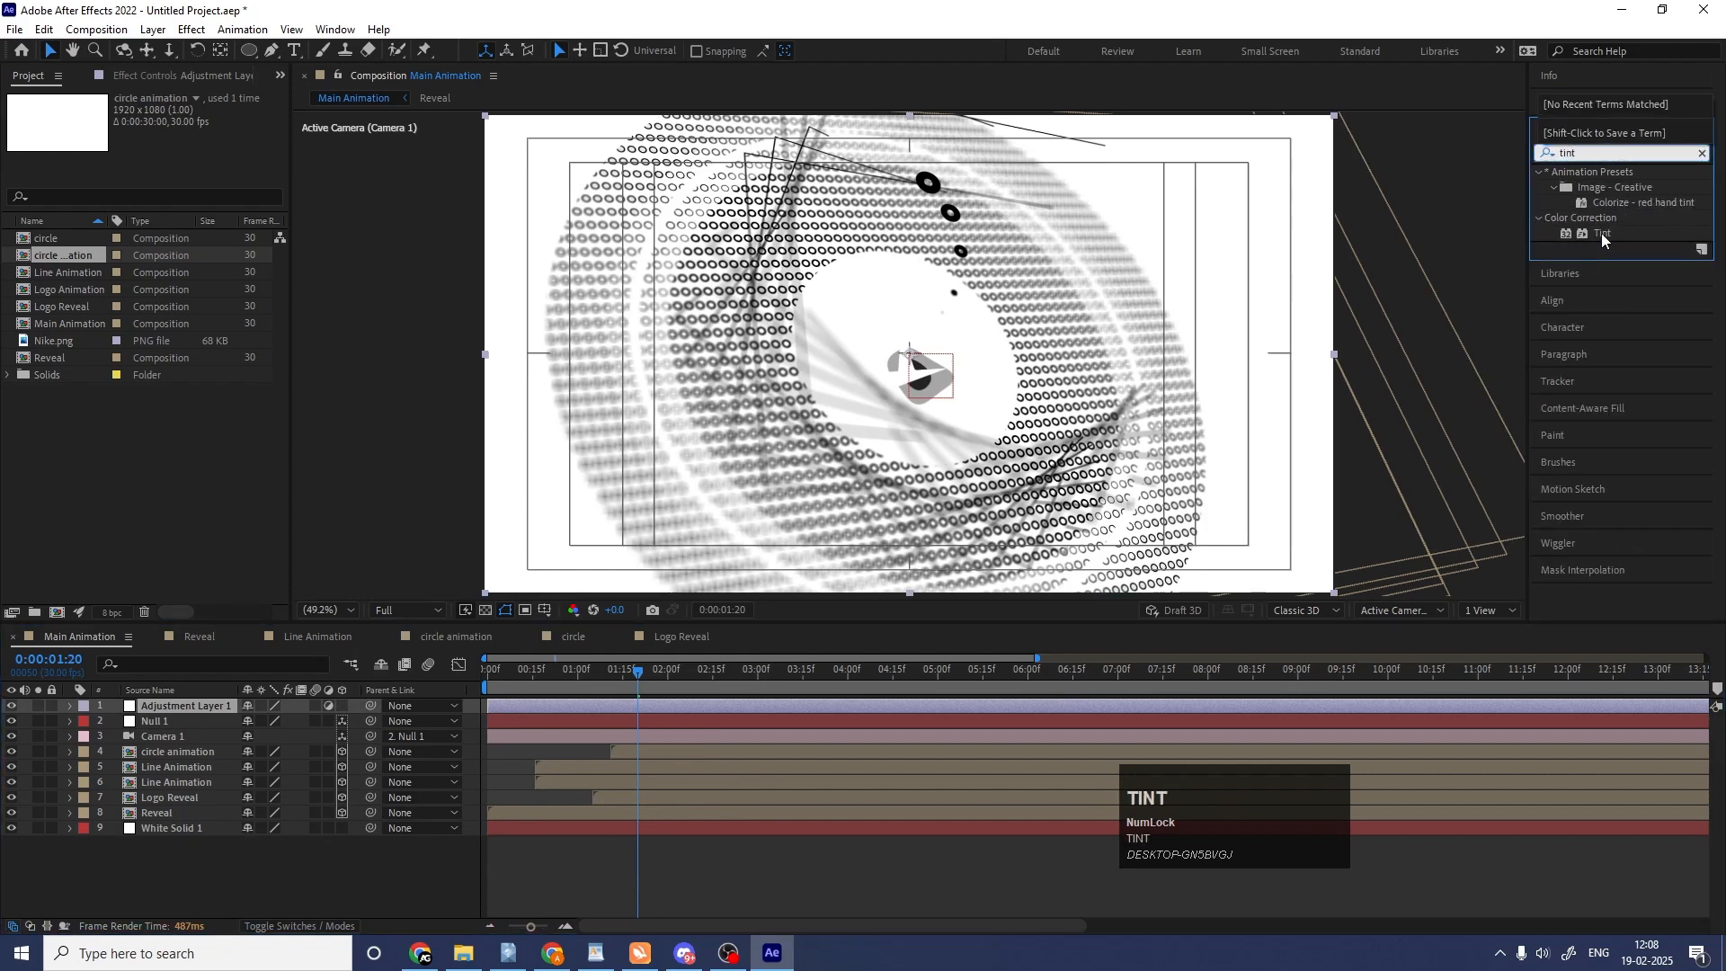
double_click(1603, 235)
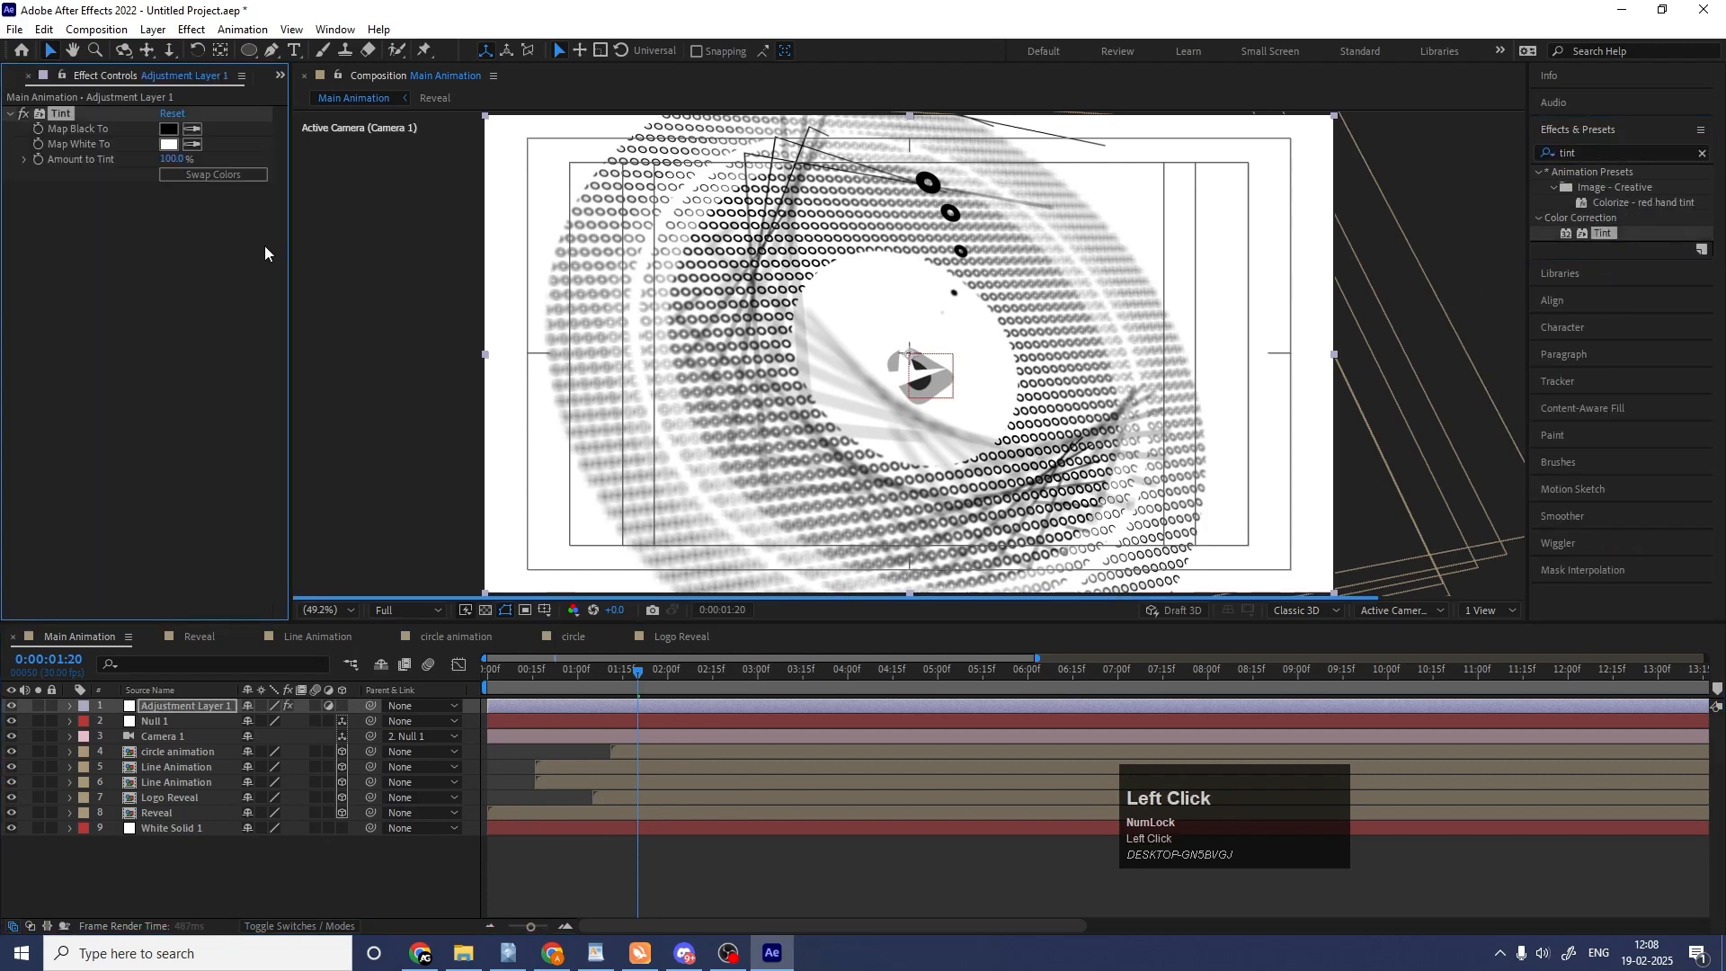
click(234, 178)
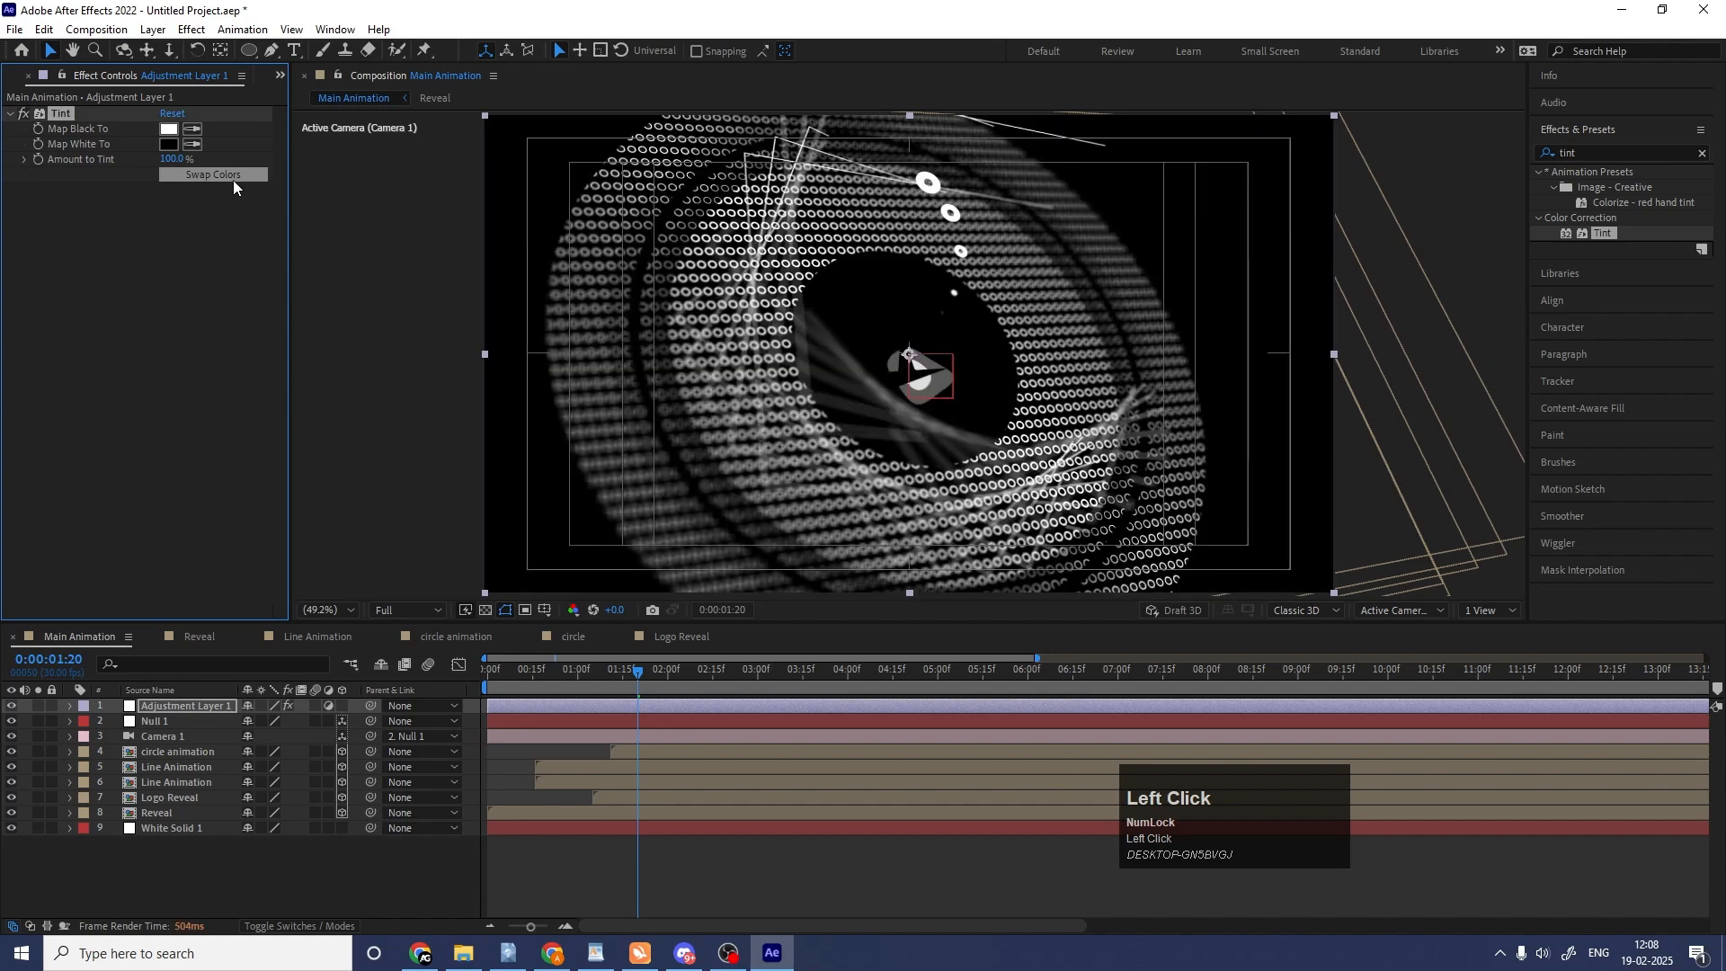
Check the tinted animation at several points up to 0:00:05:13.
drag(717, 678, 798, 677)
click(832, 669)
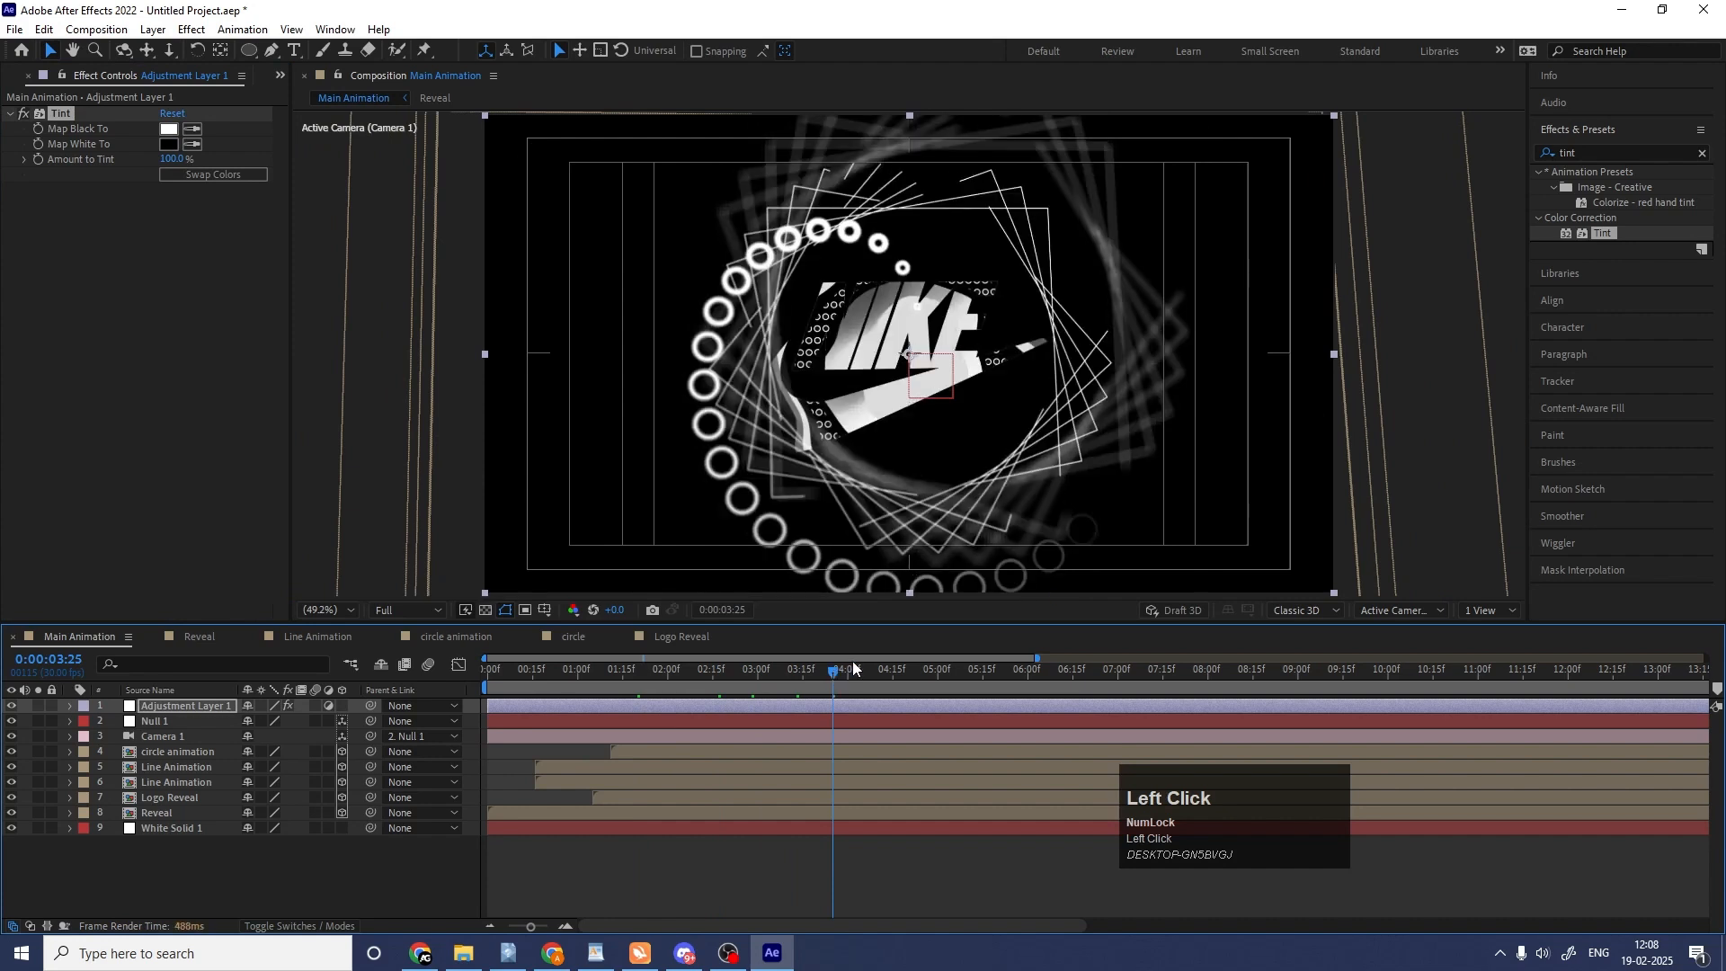
click(869, 671)
click(942, 671)
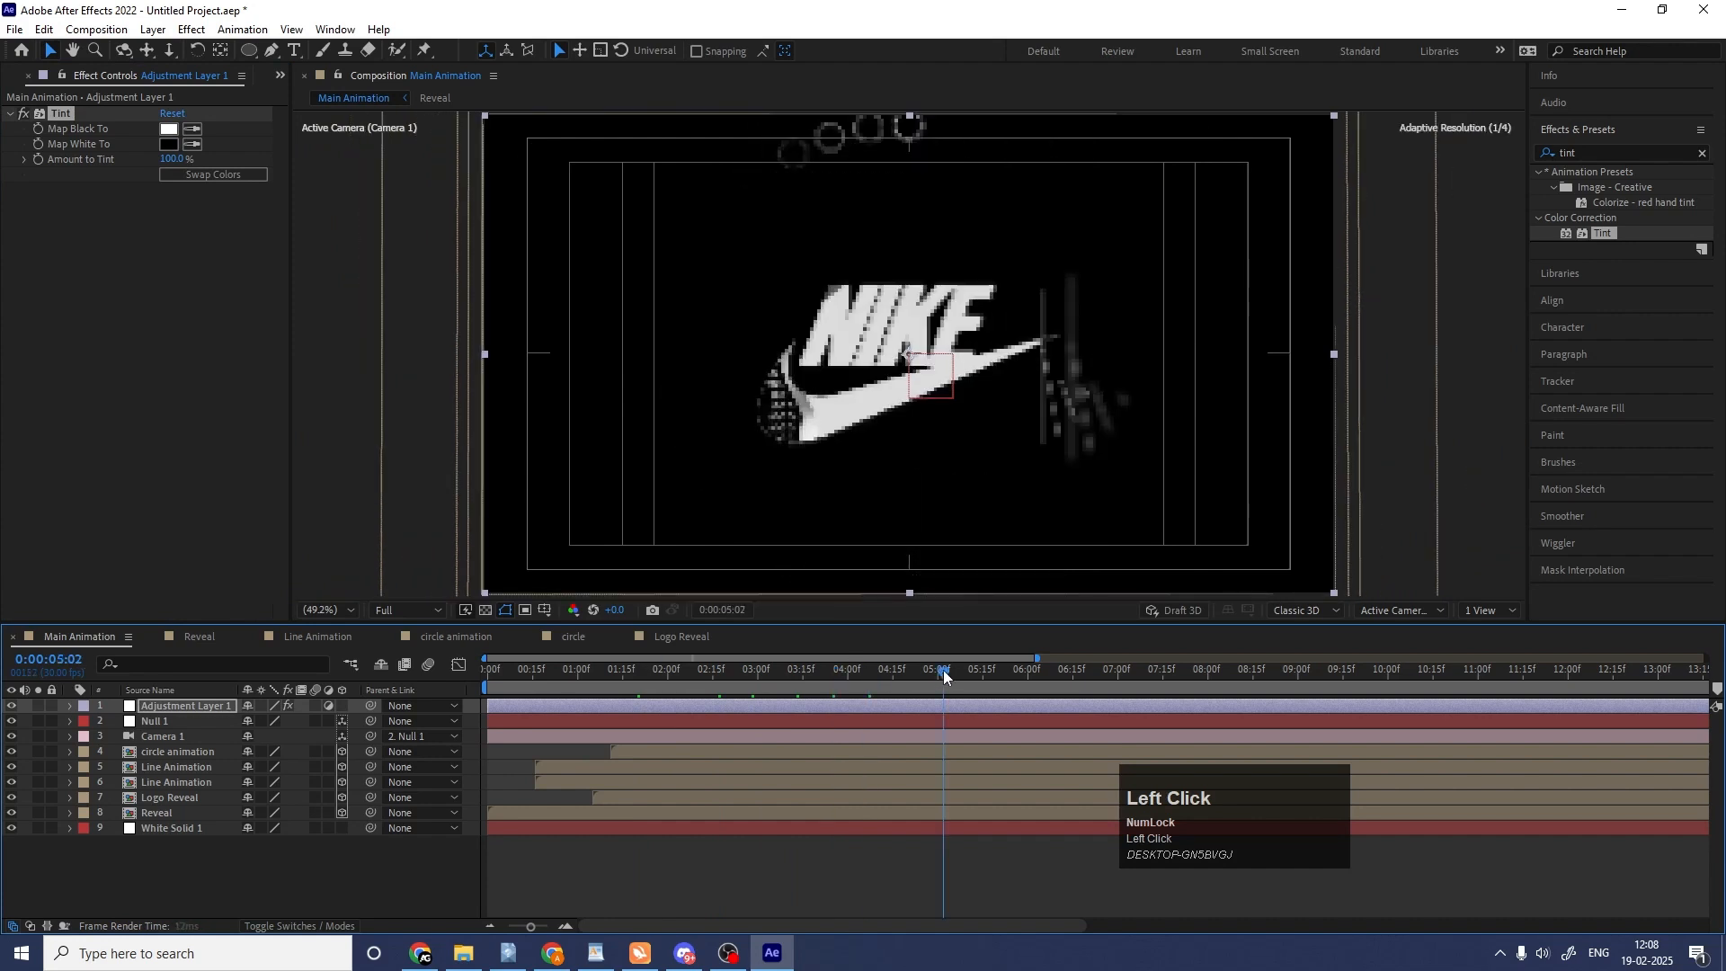
click(978, 670)
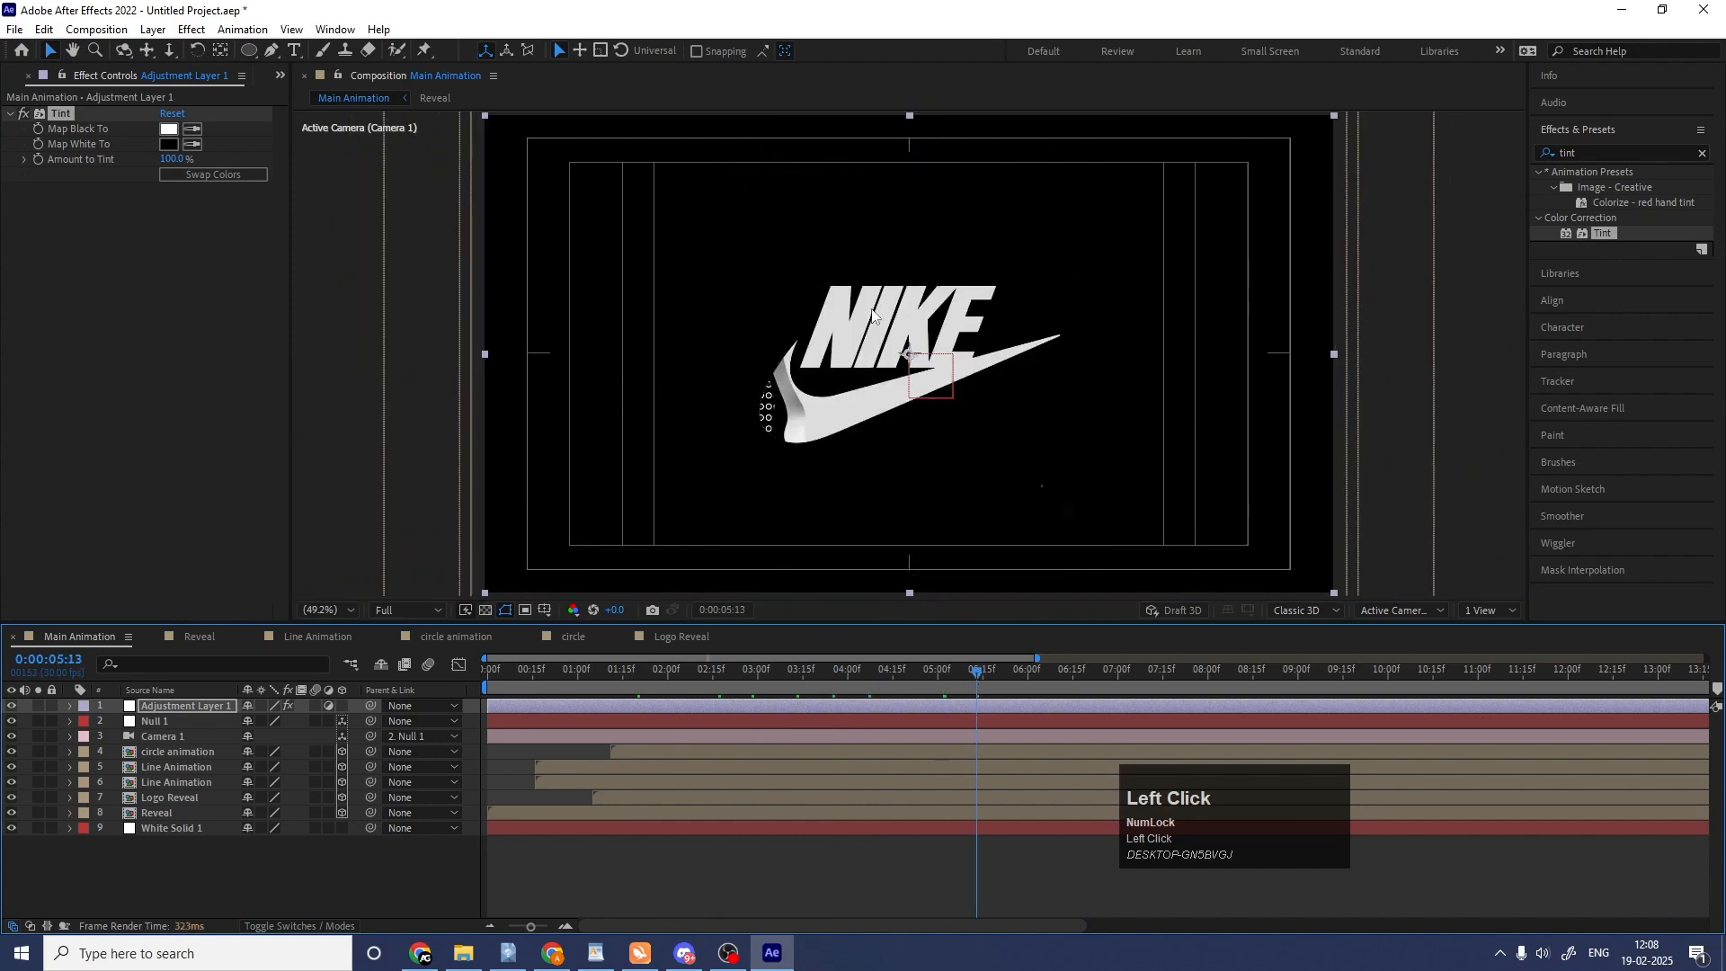
Open the Logo Animation precomp through Logo Reveal and set the Fill color of the Nike.png layer to black.
click(677, 638)
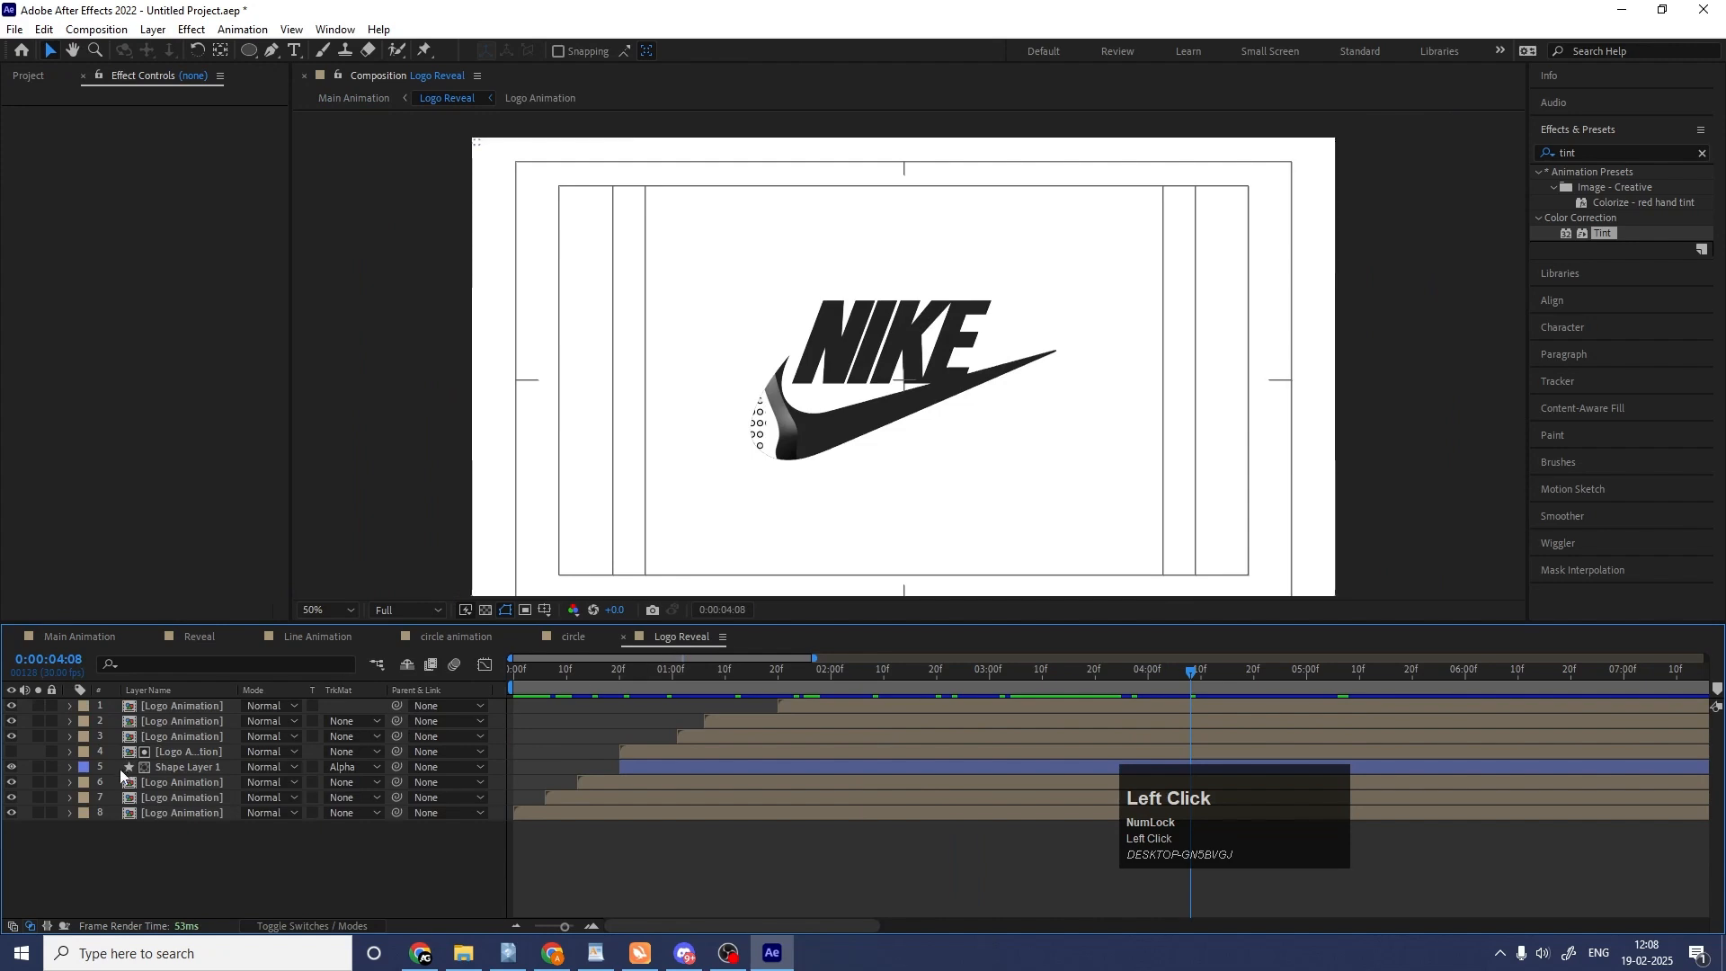
click(176, 705)
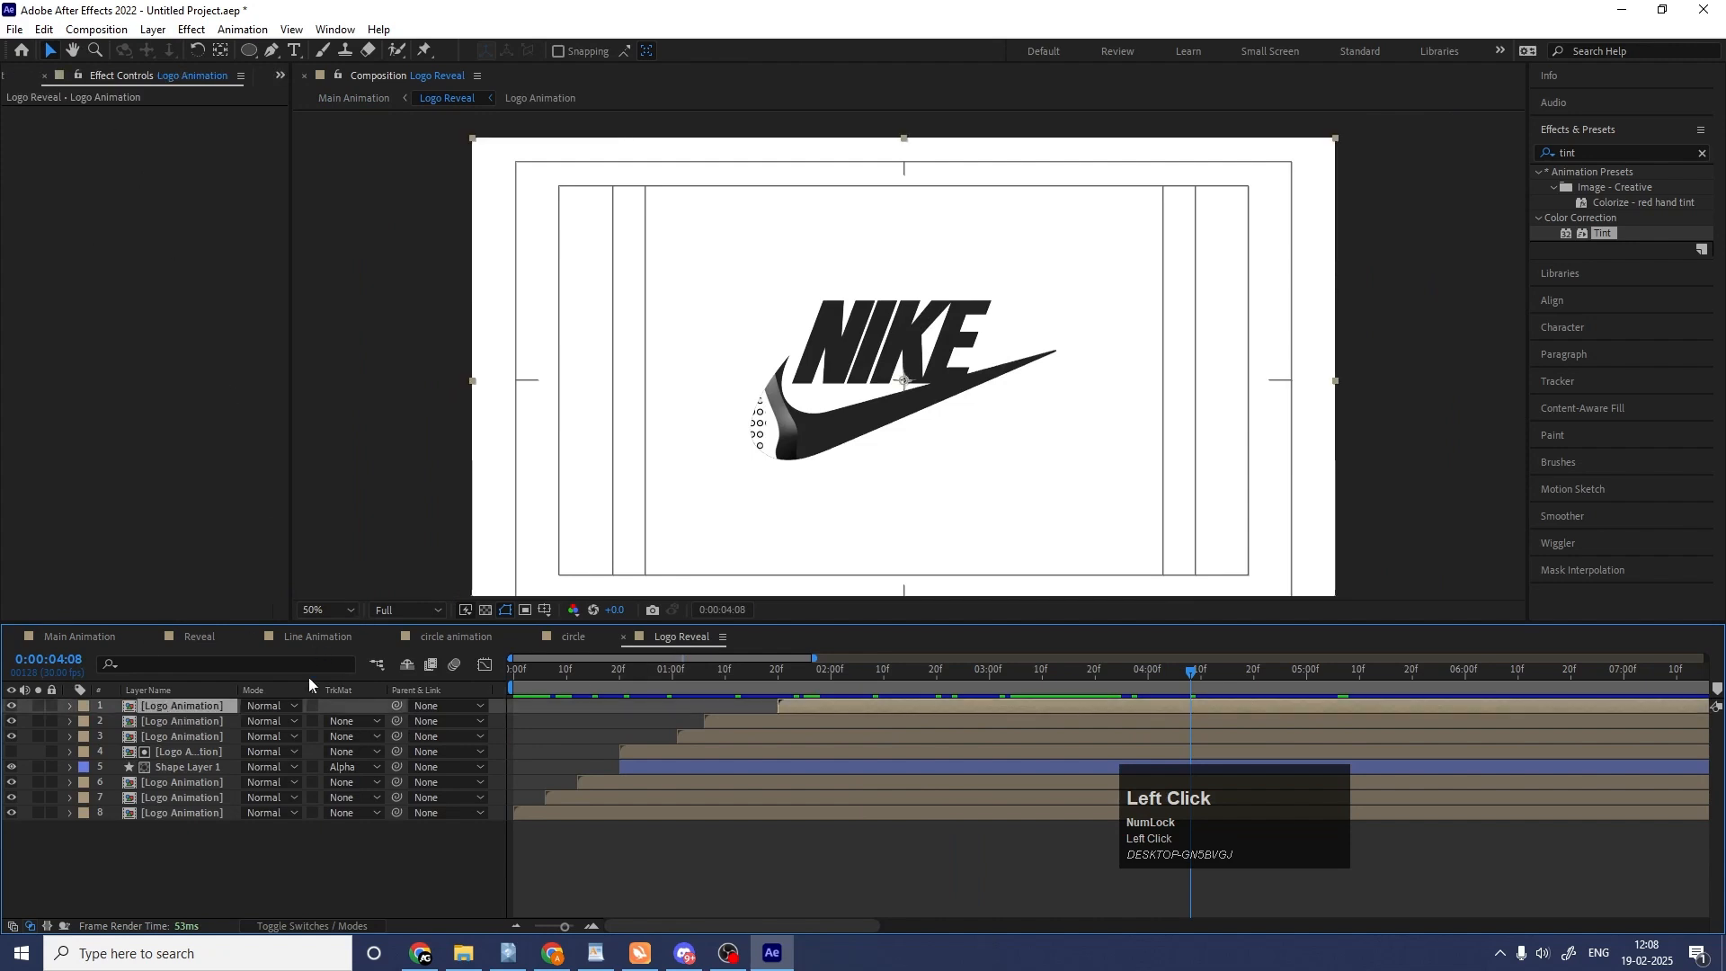
double_click(210, 705)
click(180, 722)
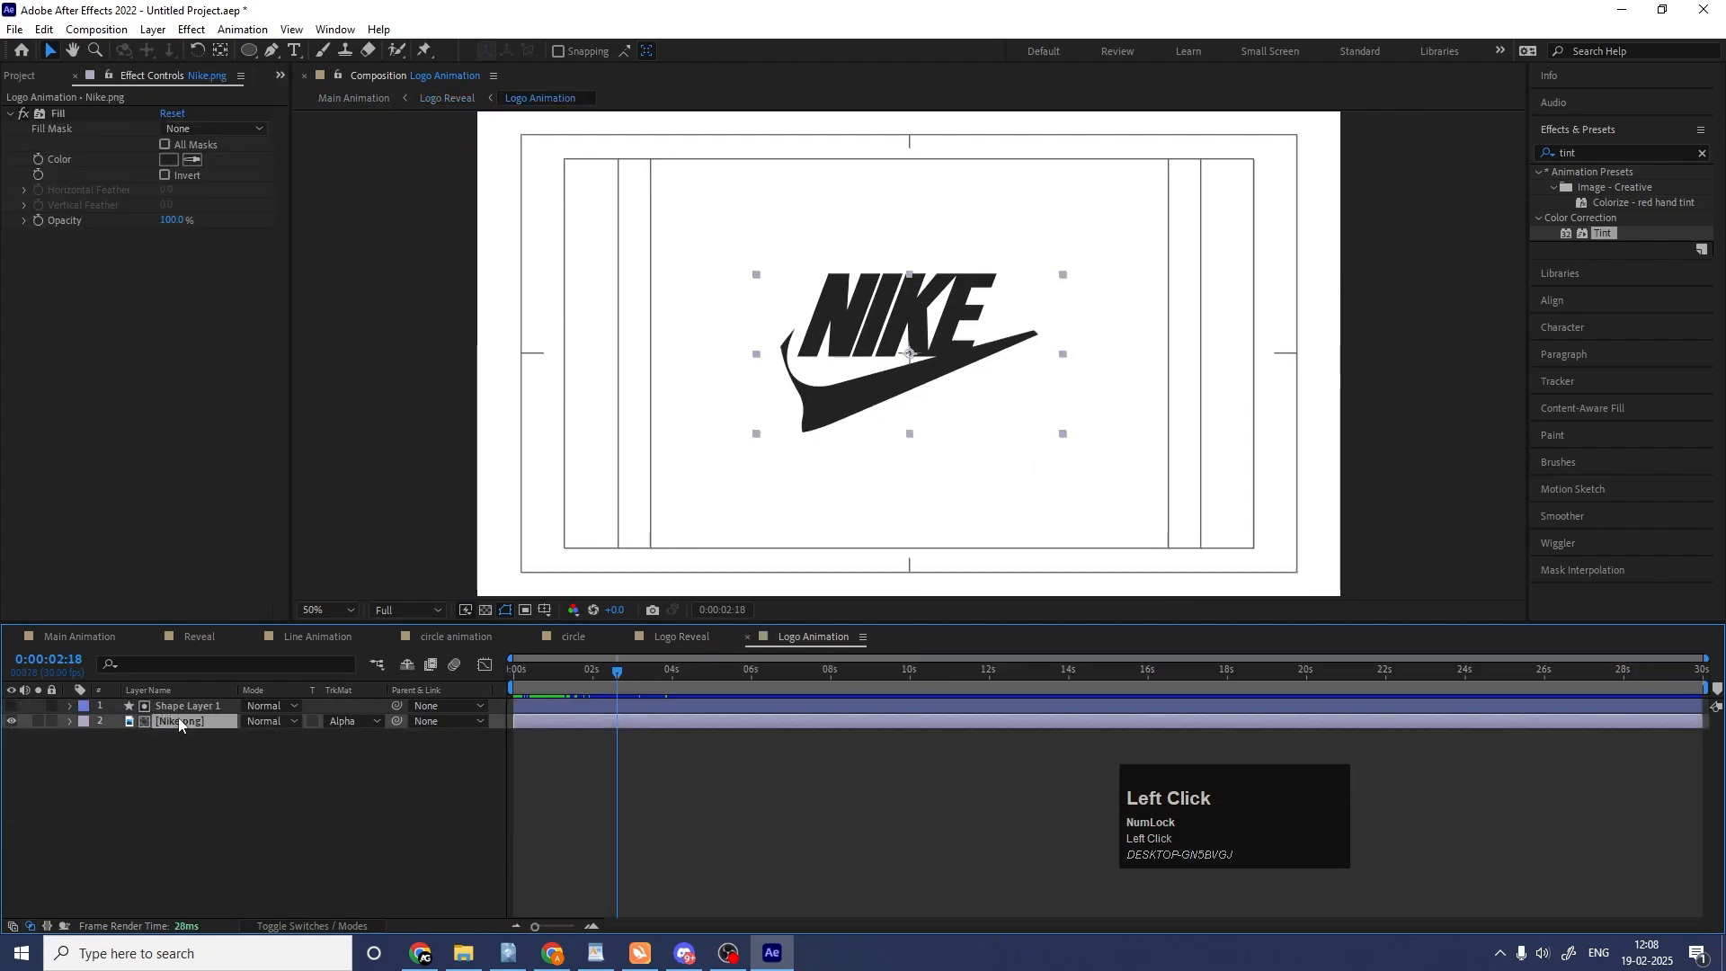
click(169, 158)
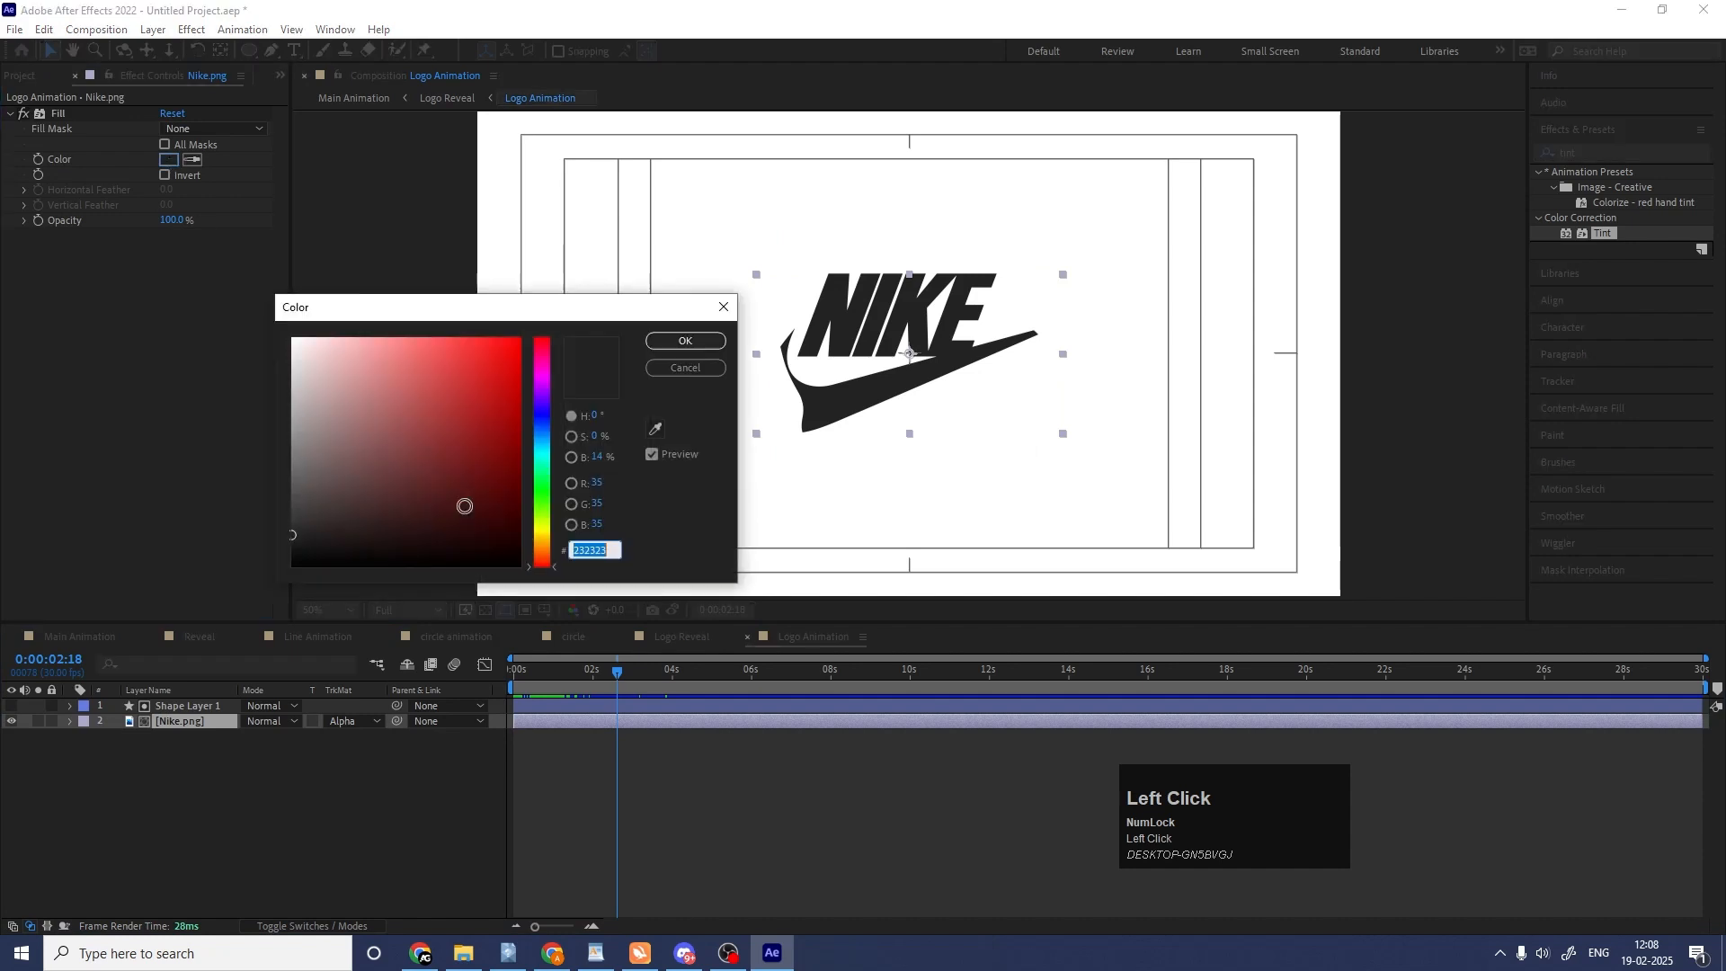
click(710, 341)
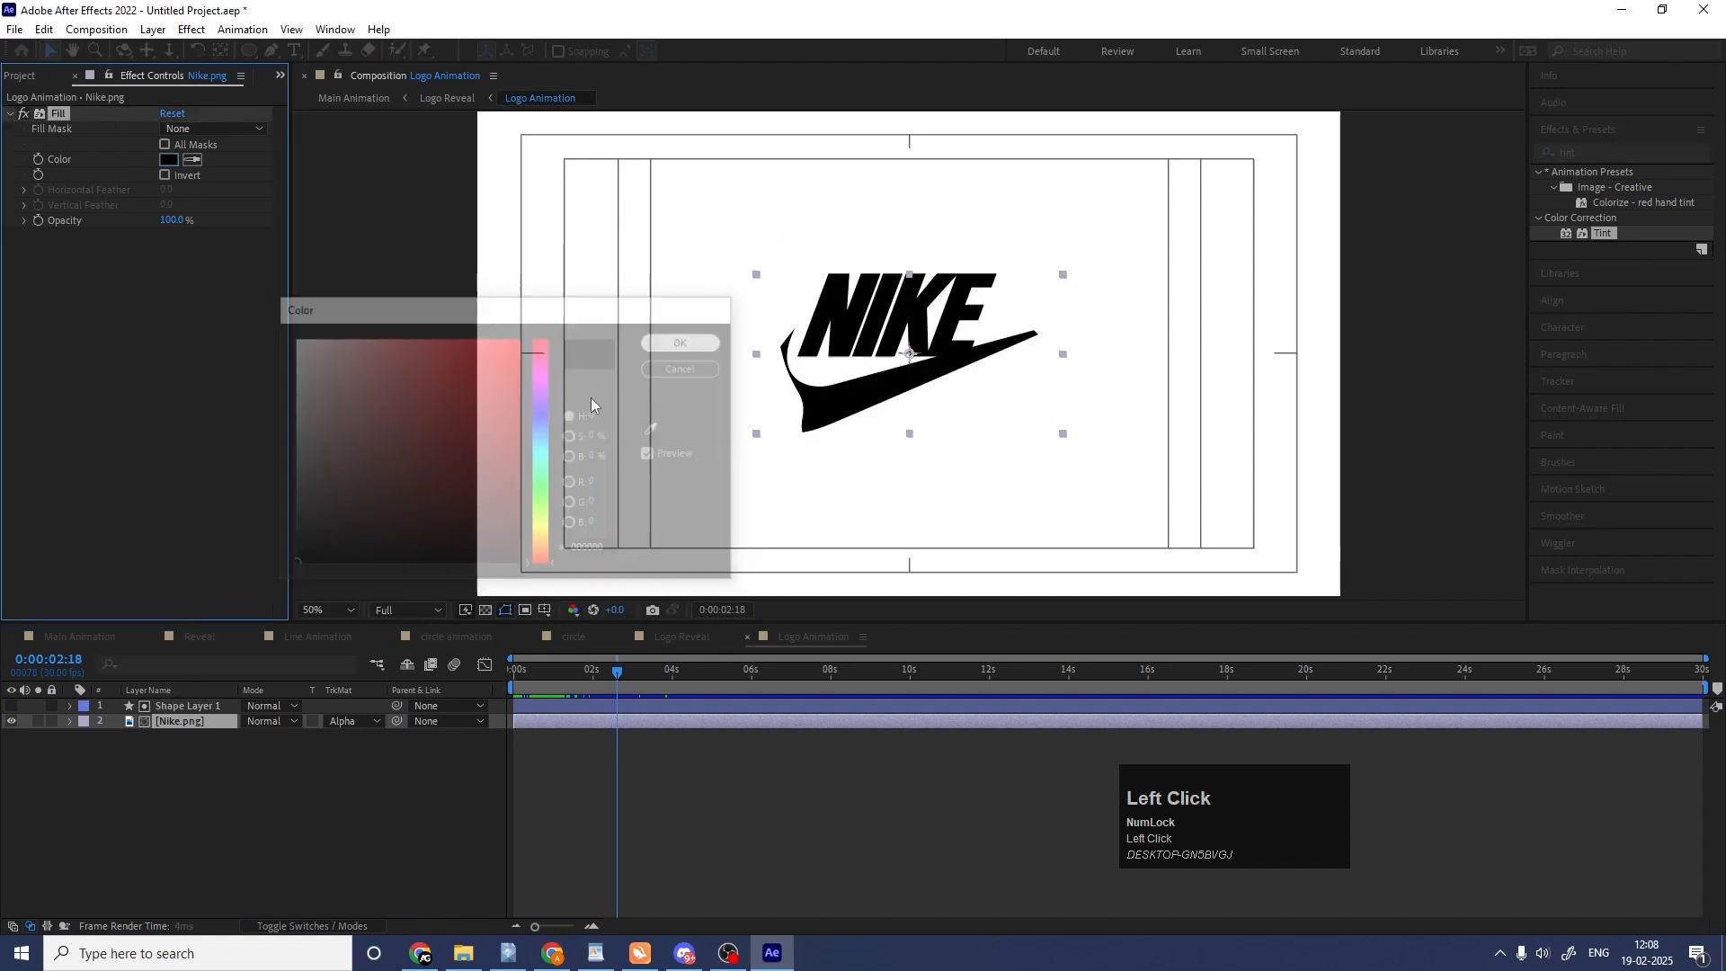
Return to Main Animation, check the logo through 0:00:05:15, and preview the animation from the start.
click(94, 634)
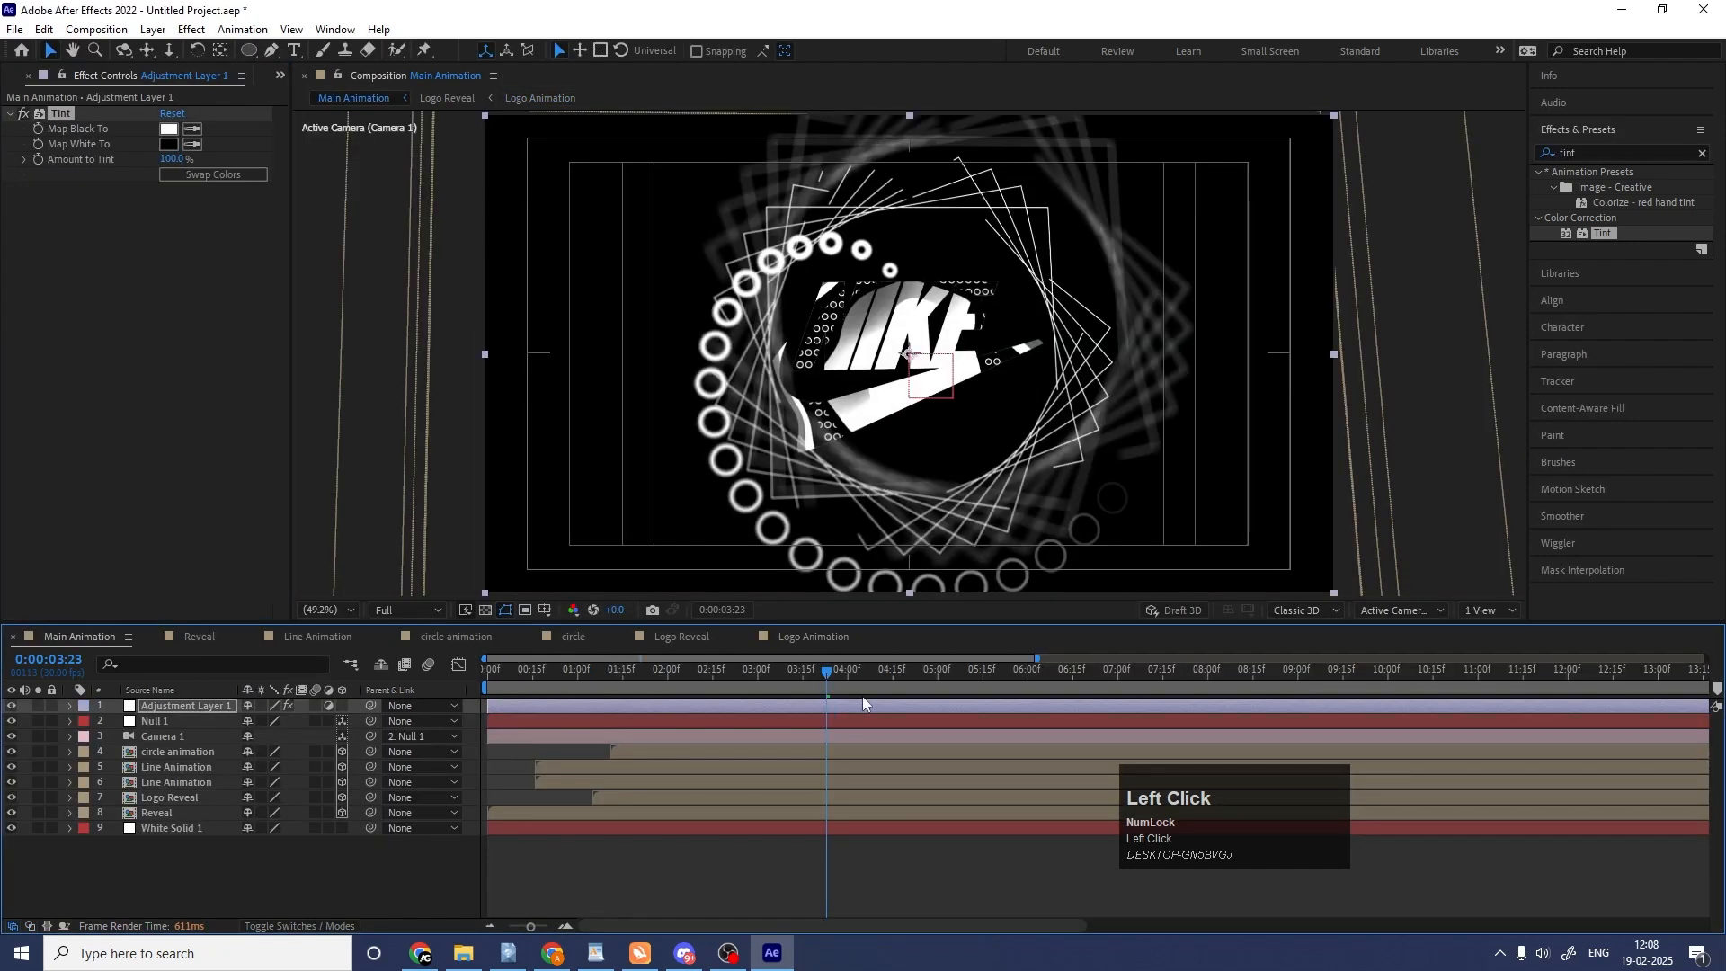
drag(881, 673, 982, 674)
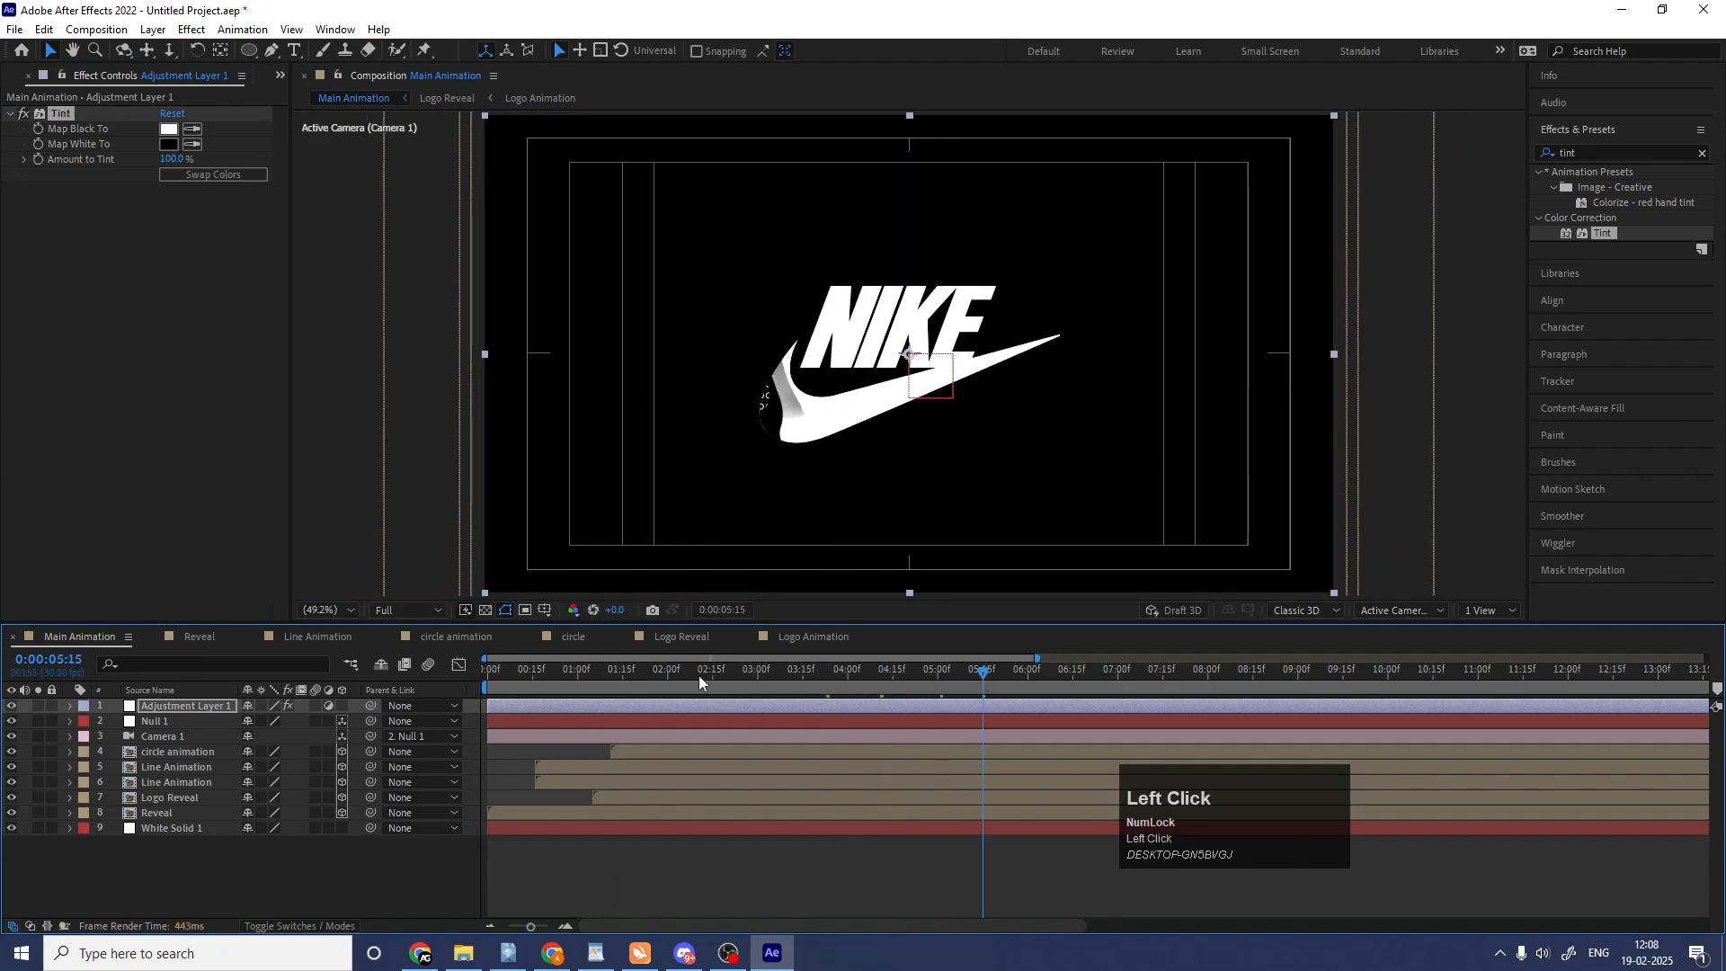
key(space)
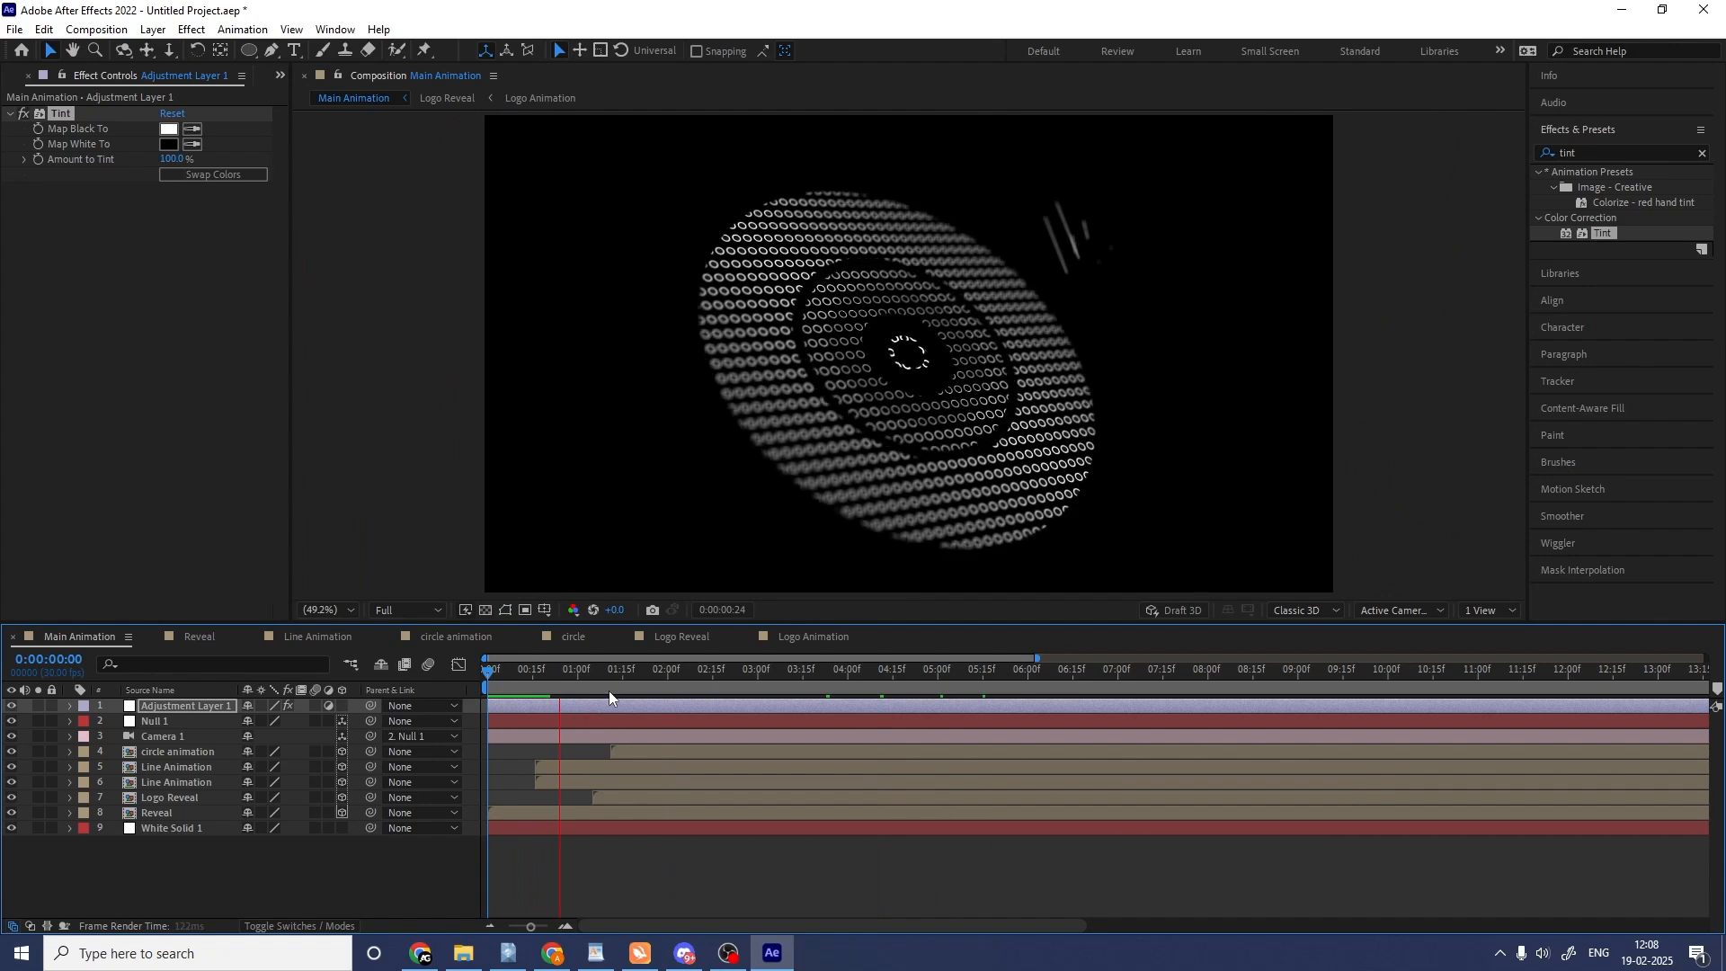
key(space)
At 0:00:02:07, try bright red as the Tint effect's Map White To color, swapping the mapping colors and back.
click(673, 678)
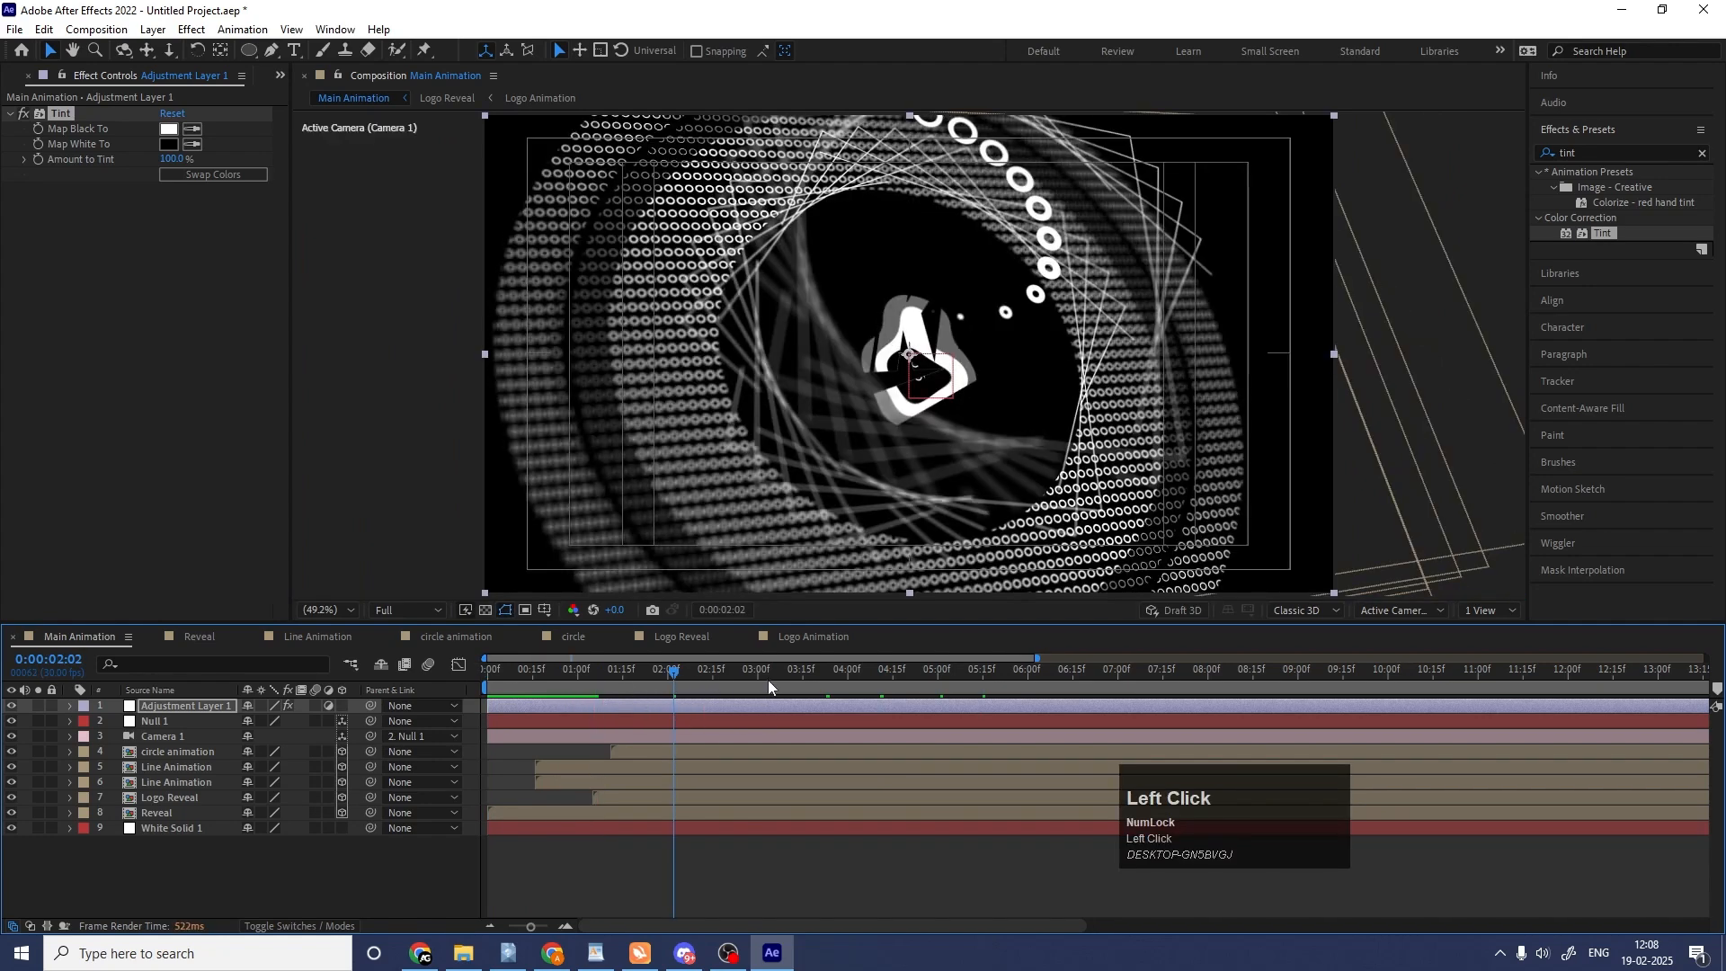
click(688, 676)
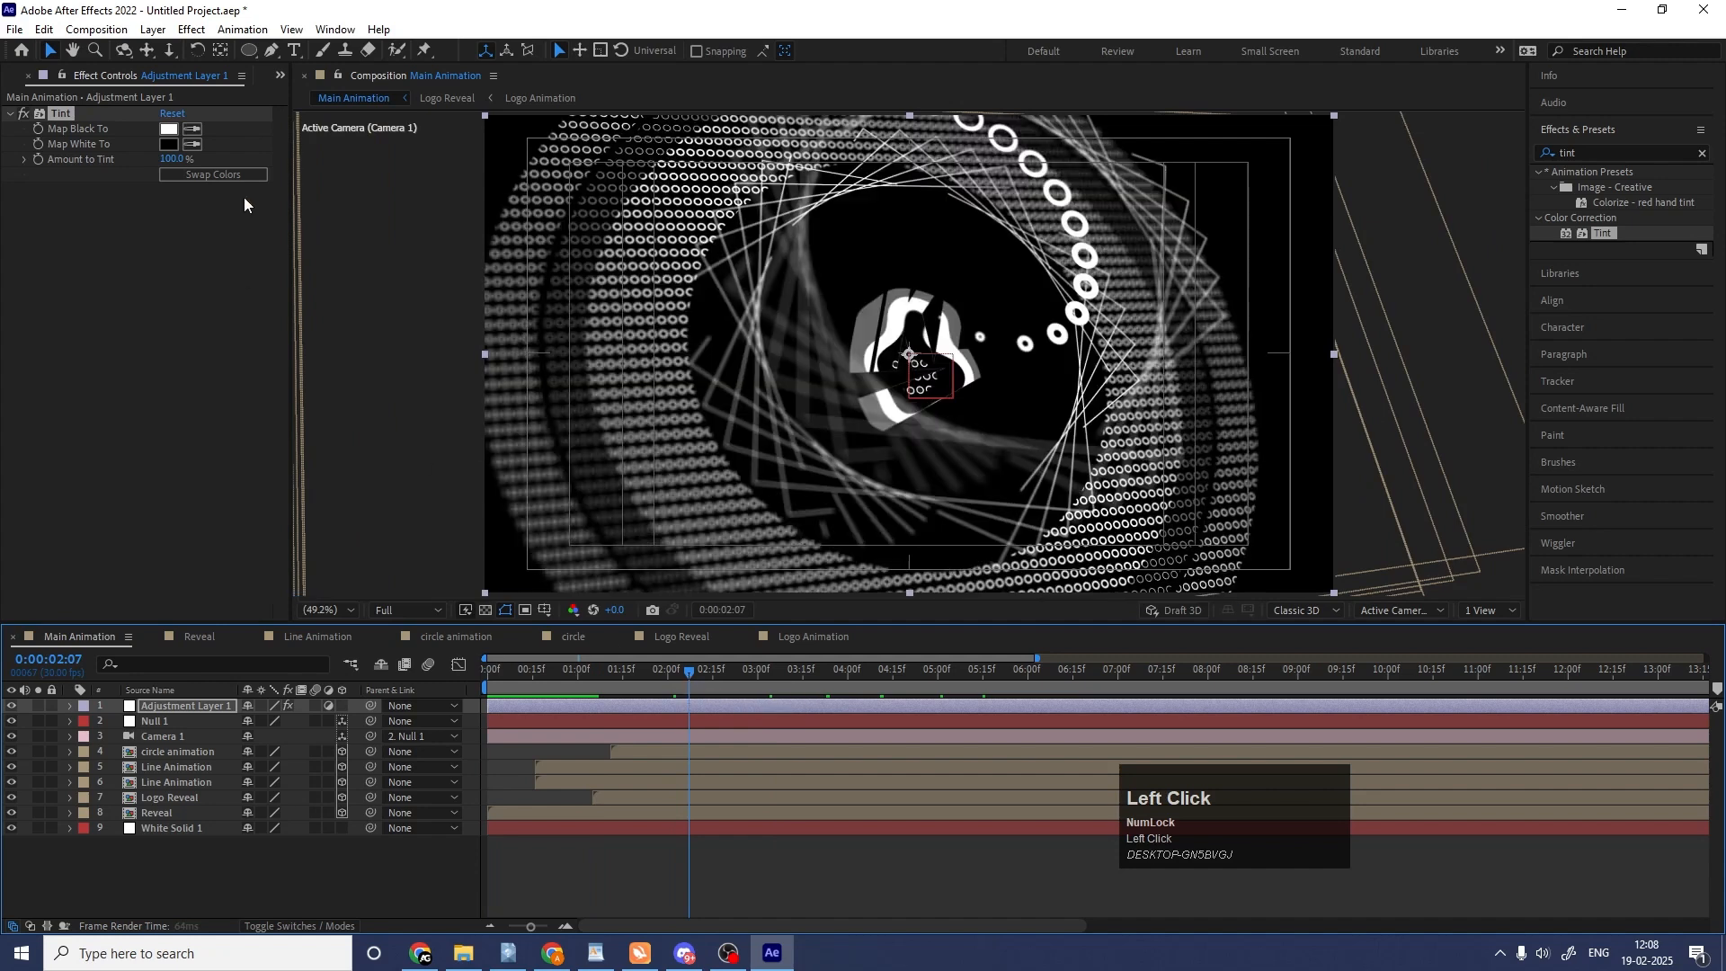
click(172, 144)
drag(472, 414, 519, 334)
key(Return)
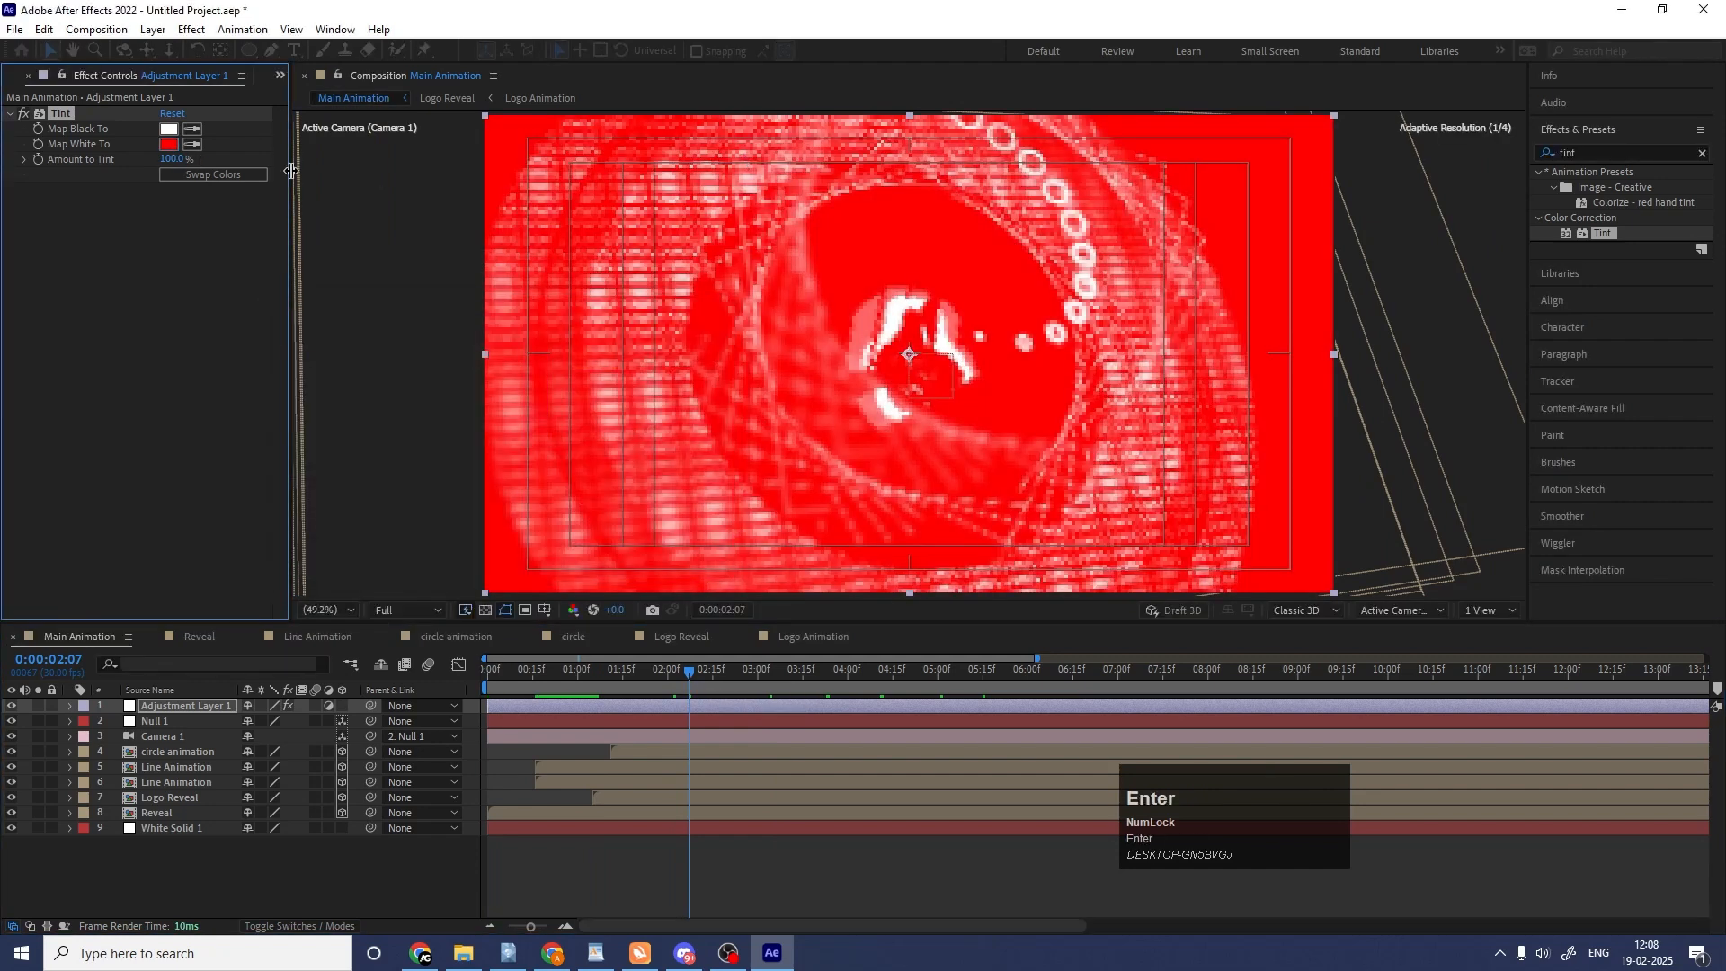
click(251, 176)
click(251, 176)
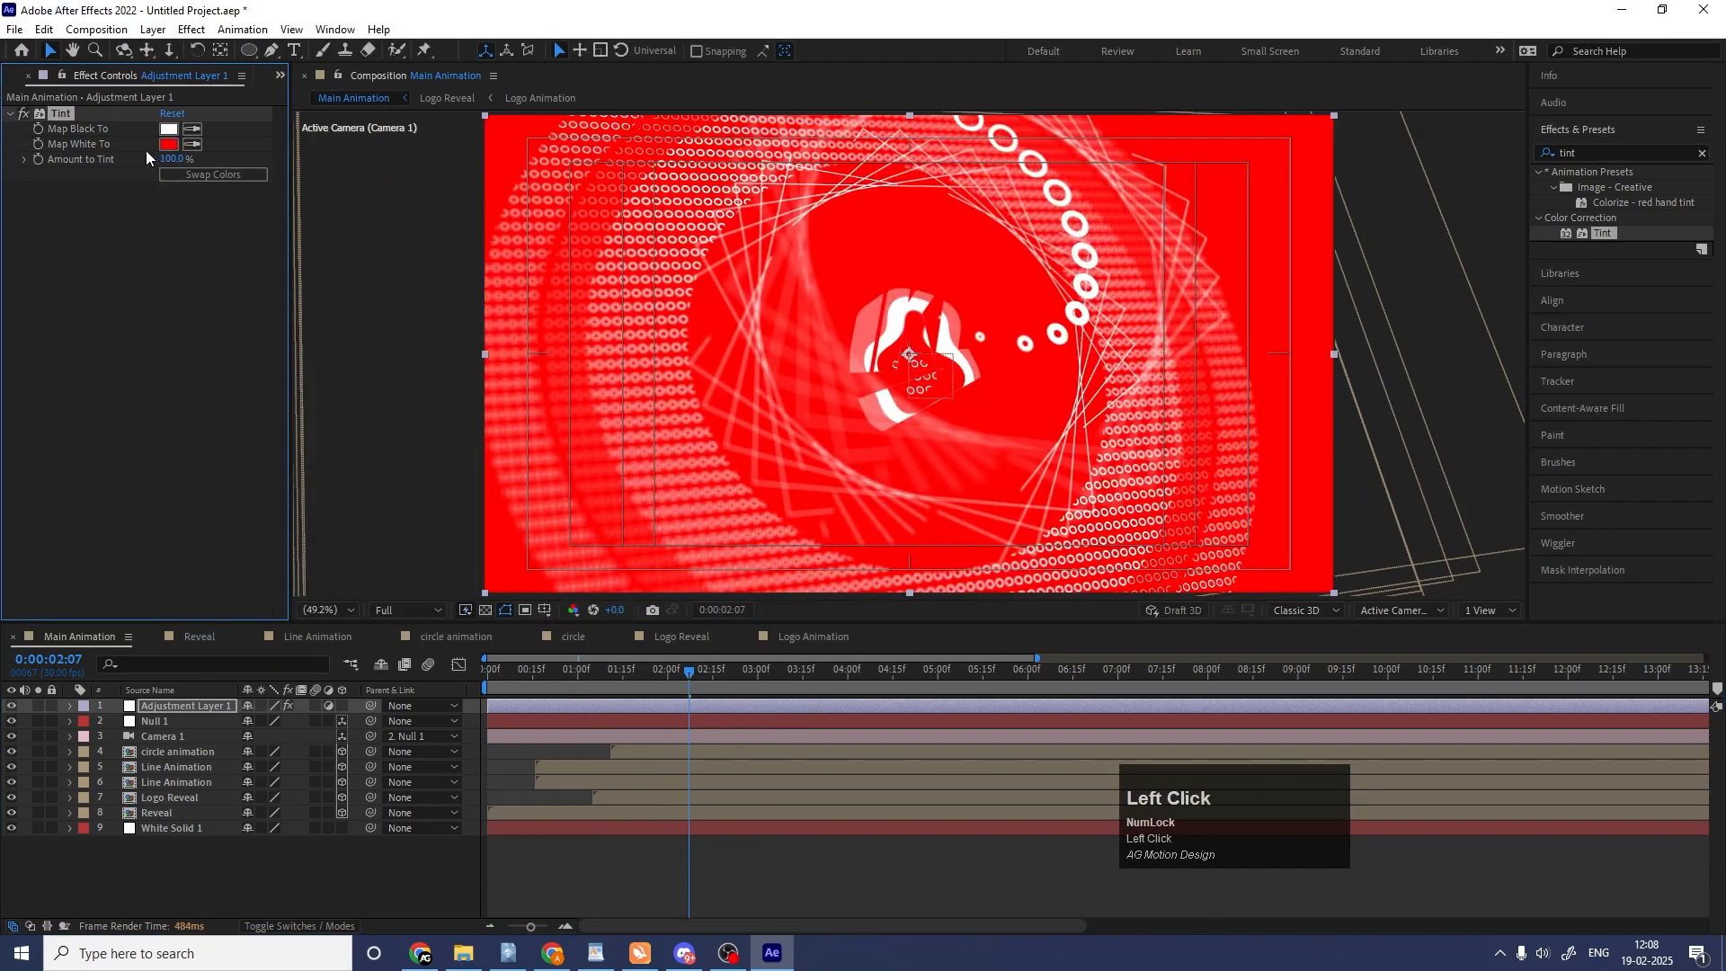
Try blue 007EFF as the Tint effect's Map White To color and check it at 0:00:03:13 and 0:00:04:02.
click(163, 145)
click(541, 434)
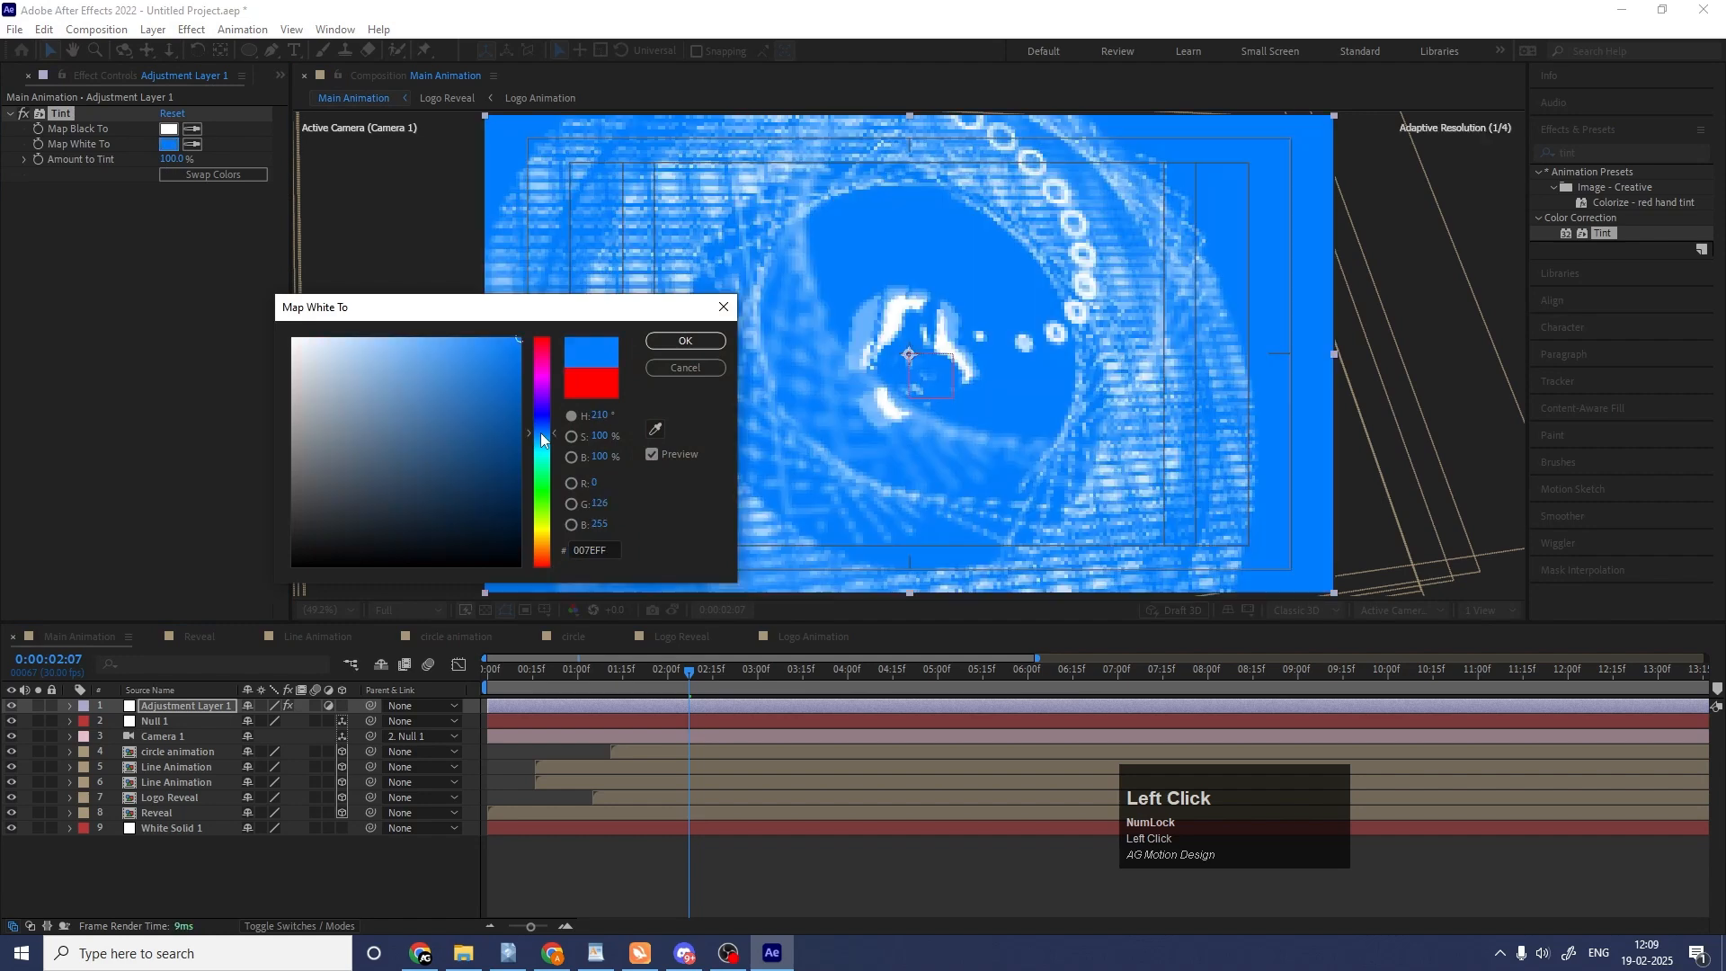
key(Return)
click(799, 679)
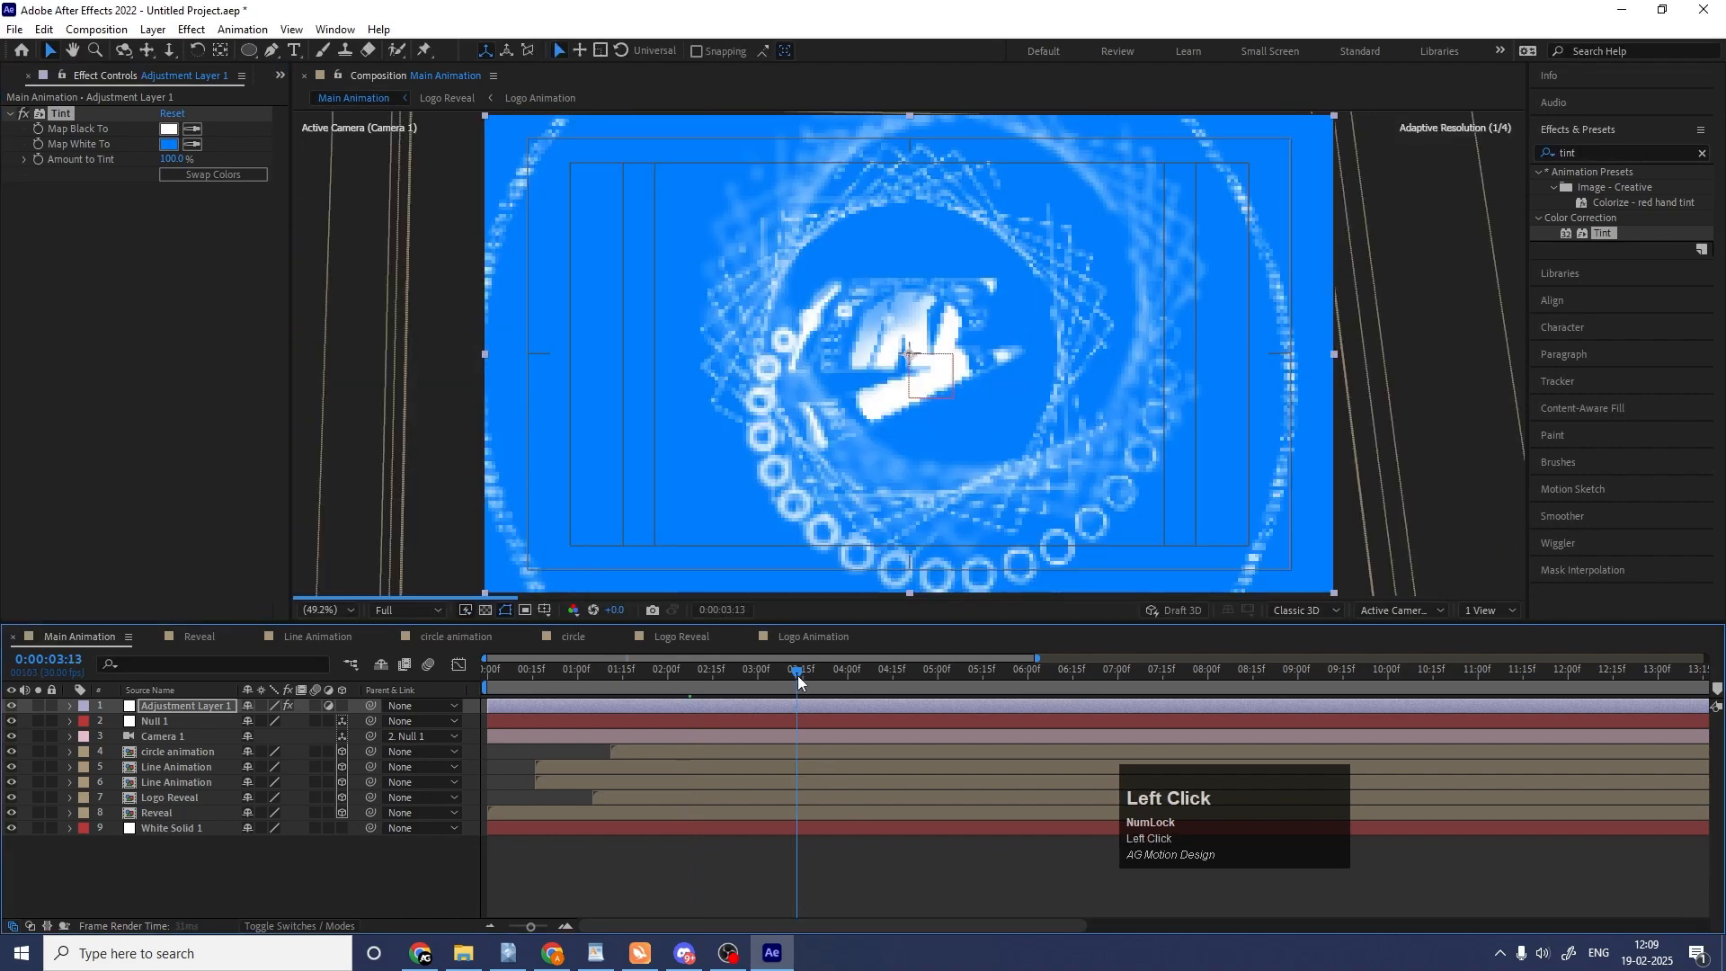
click(854, 675)
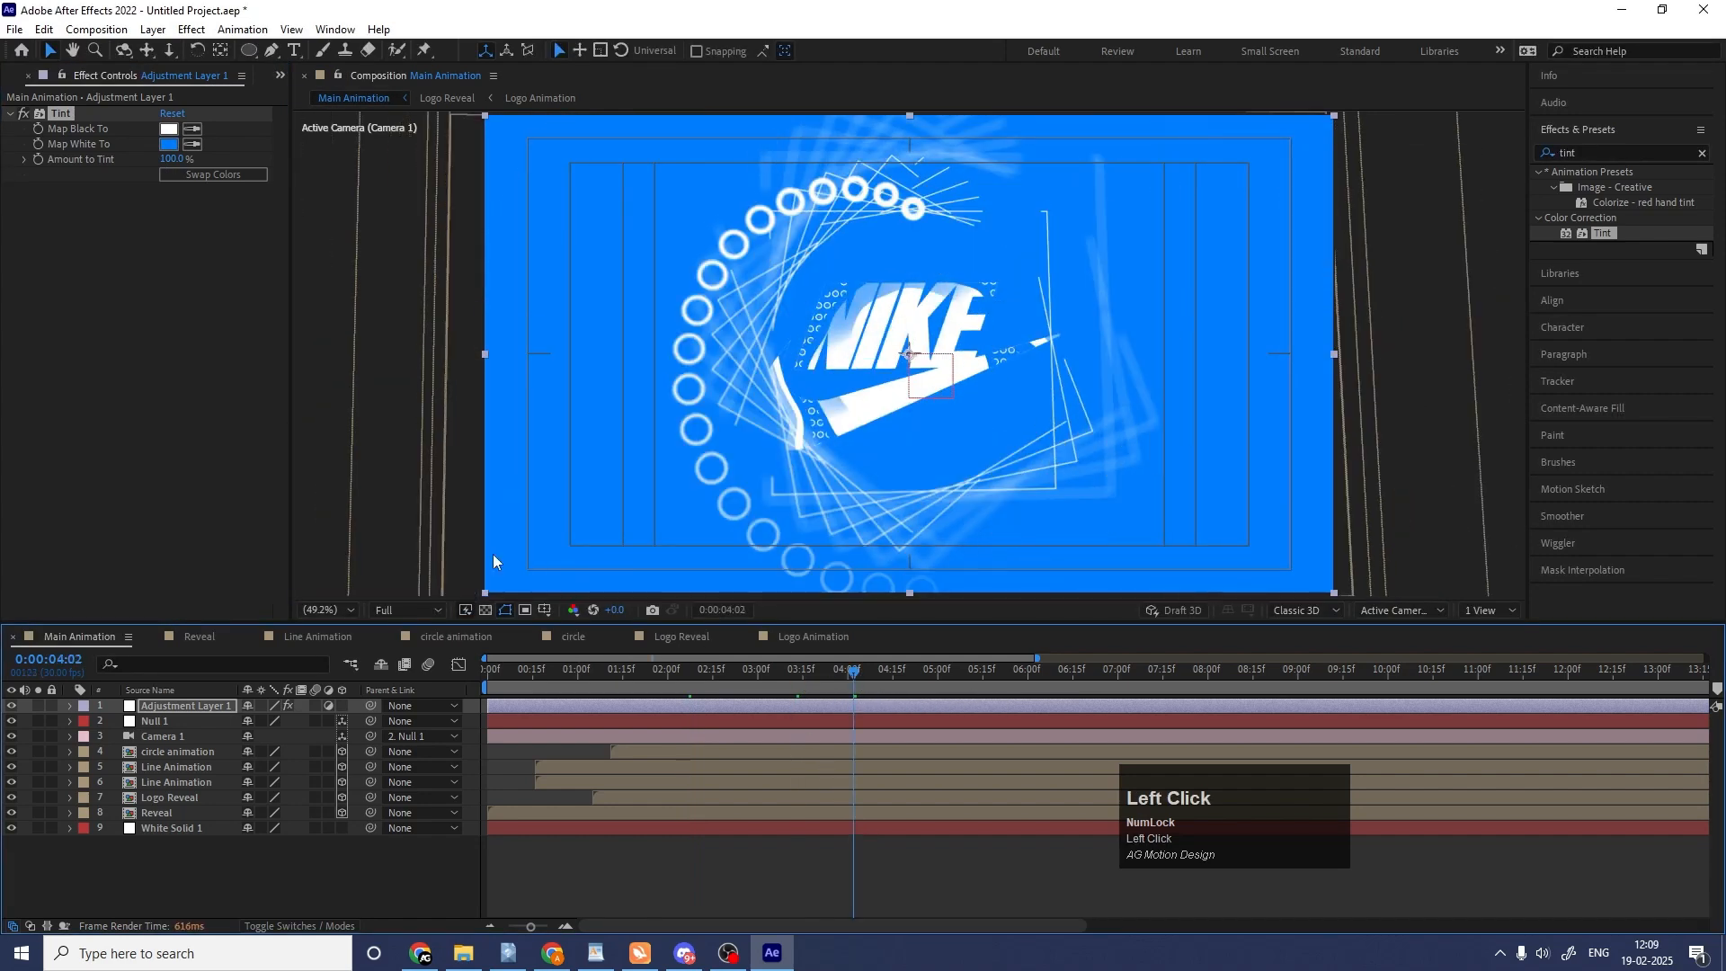
Set the Map White To color of the adjustment layer's Tint effect to black (000000).
click(170, 145)
text(000000)
key(Return)
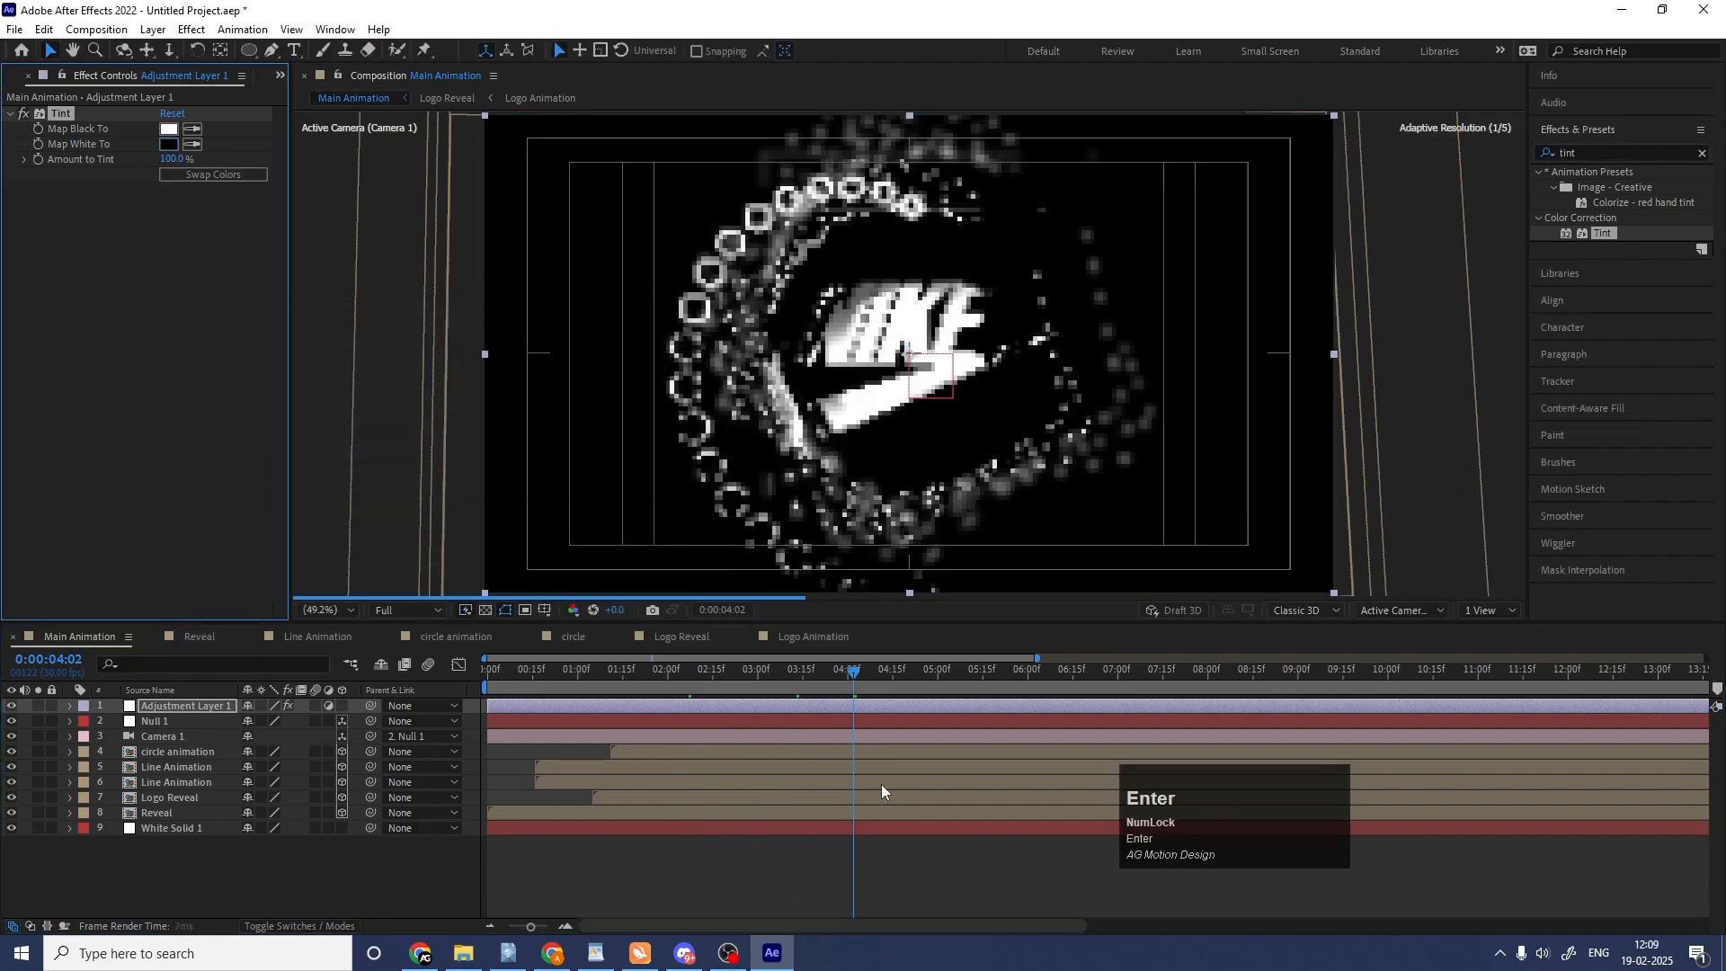
Check the end of the logo reveal between 0:00:04:21 and 0:00:06:15.
click(912, 677)
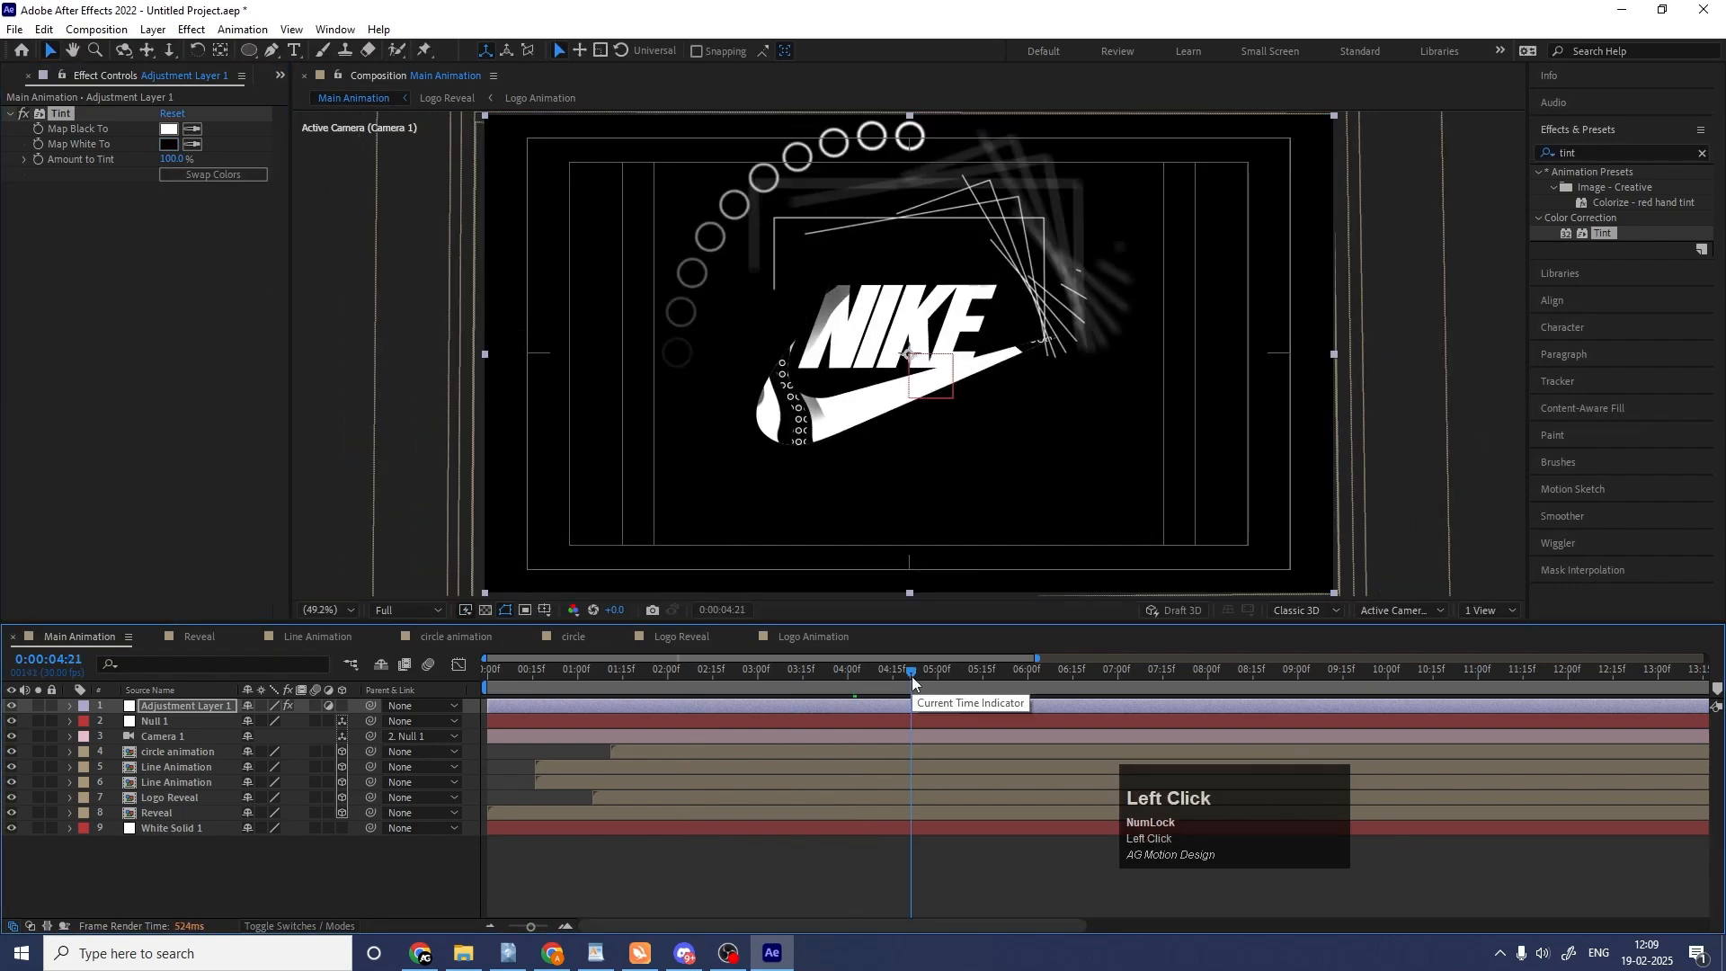
click(970, 671)
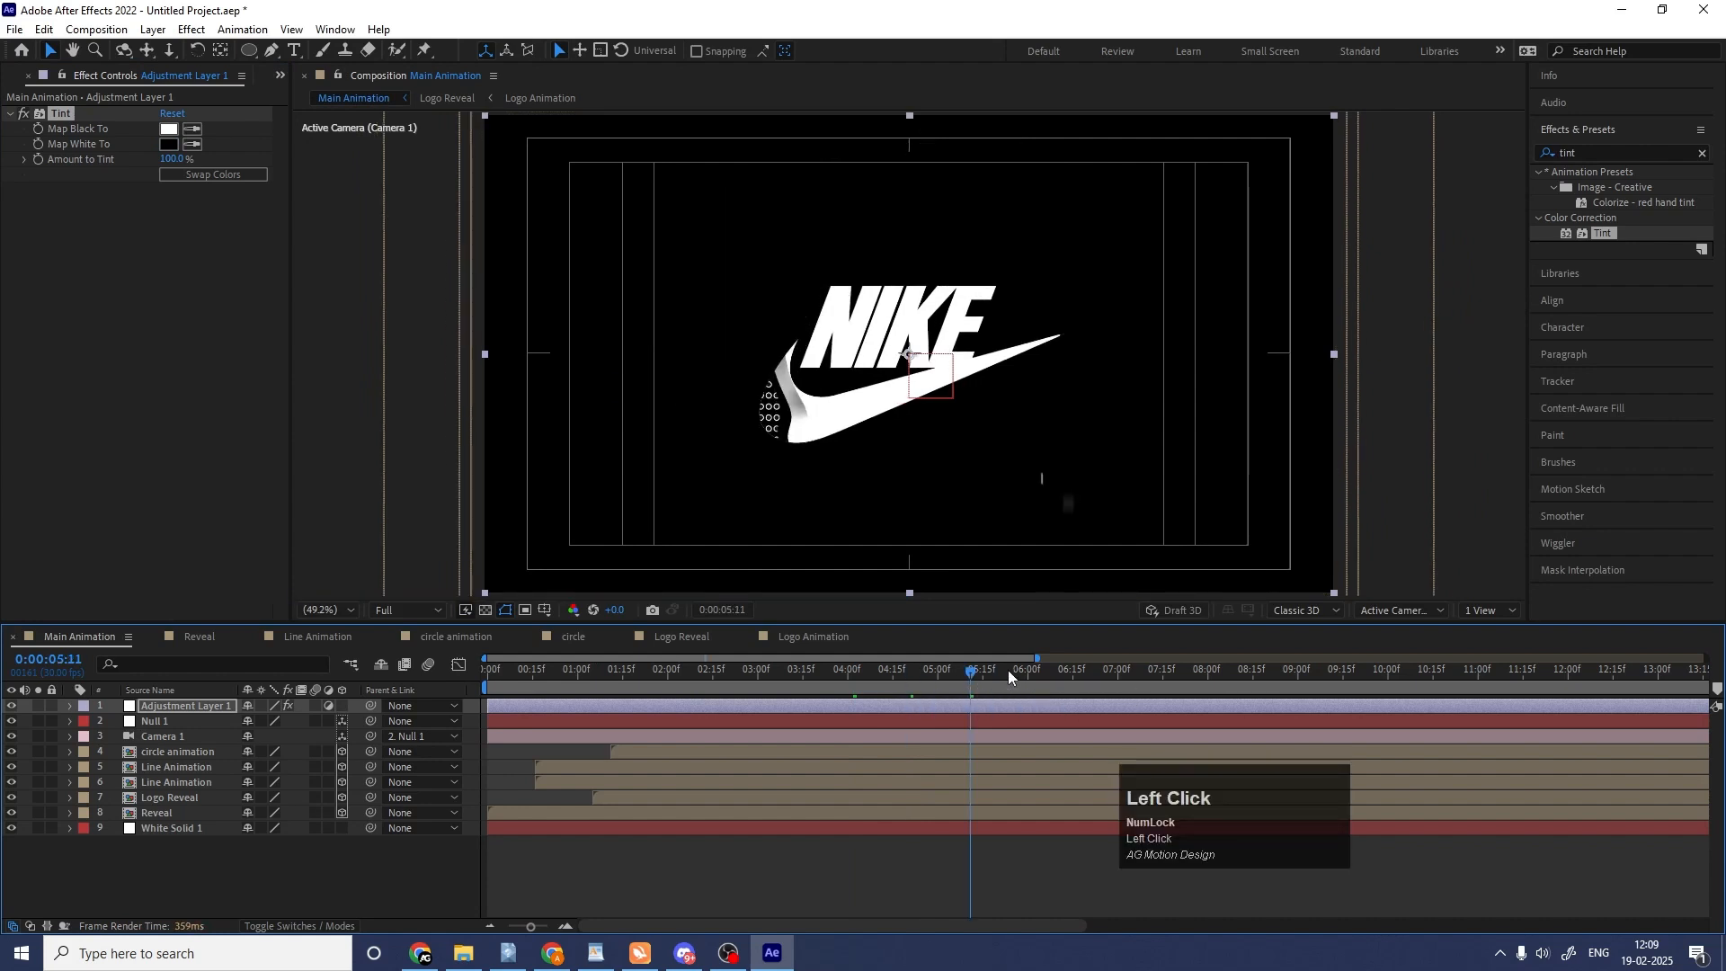
click(1007, 671)
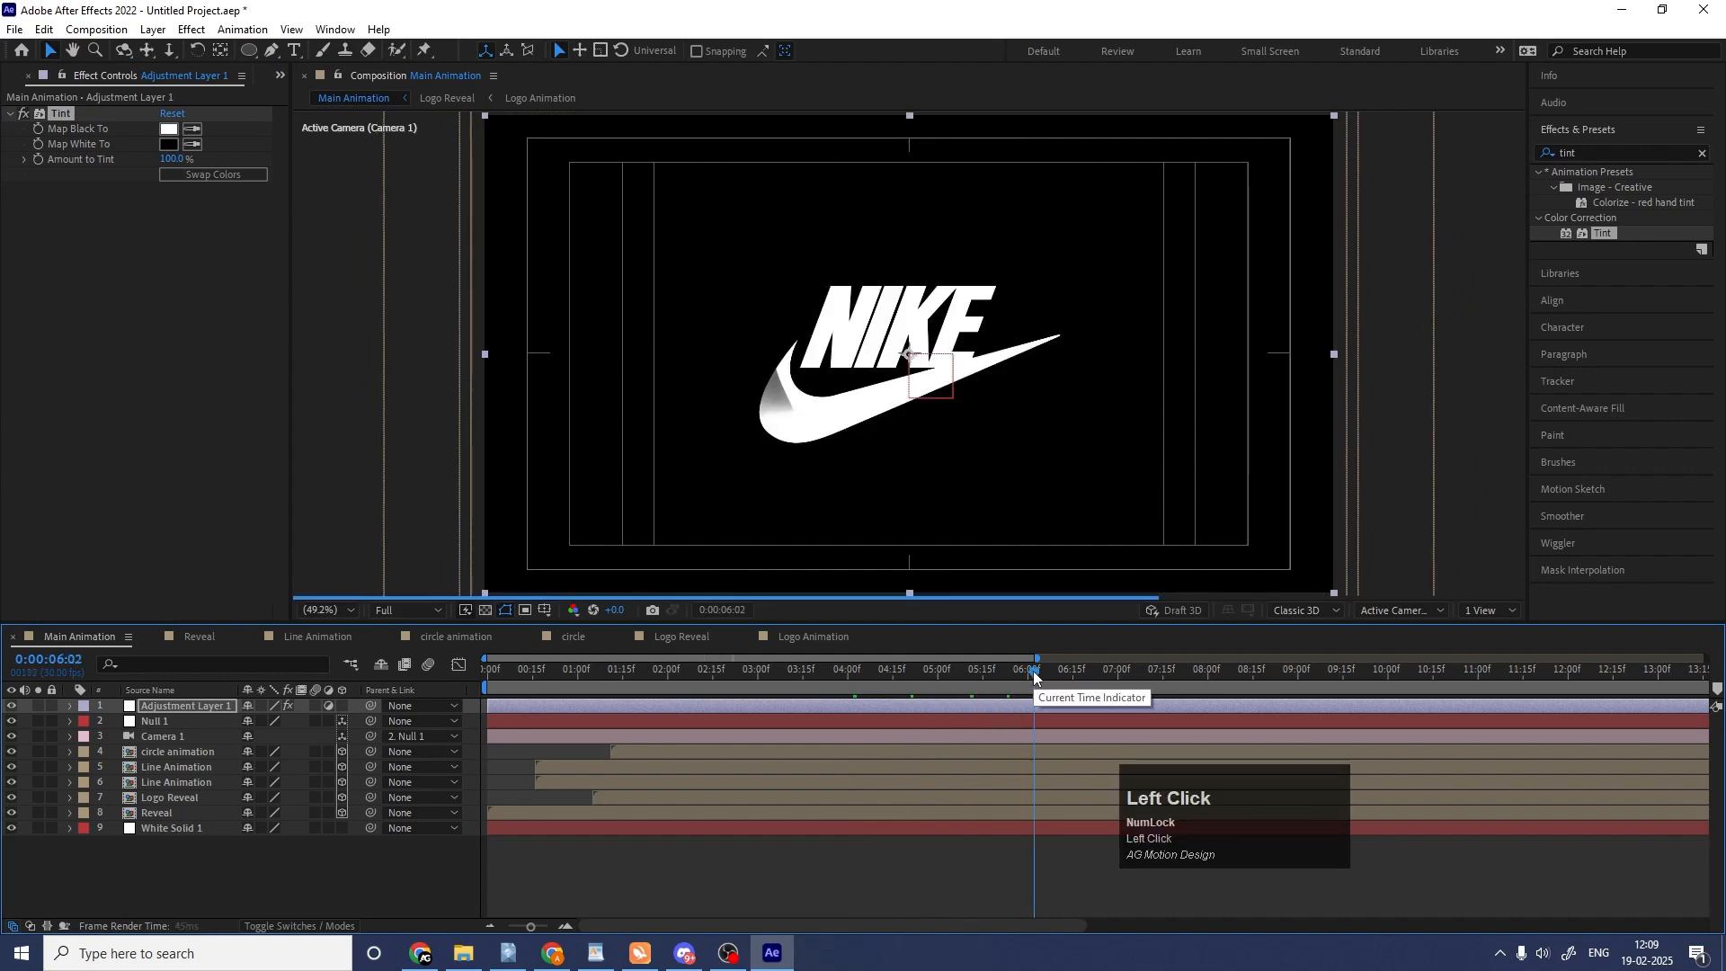
click(1074, 673)
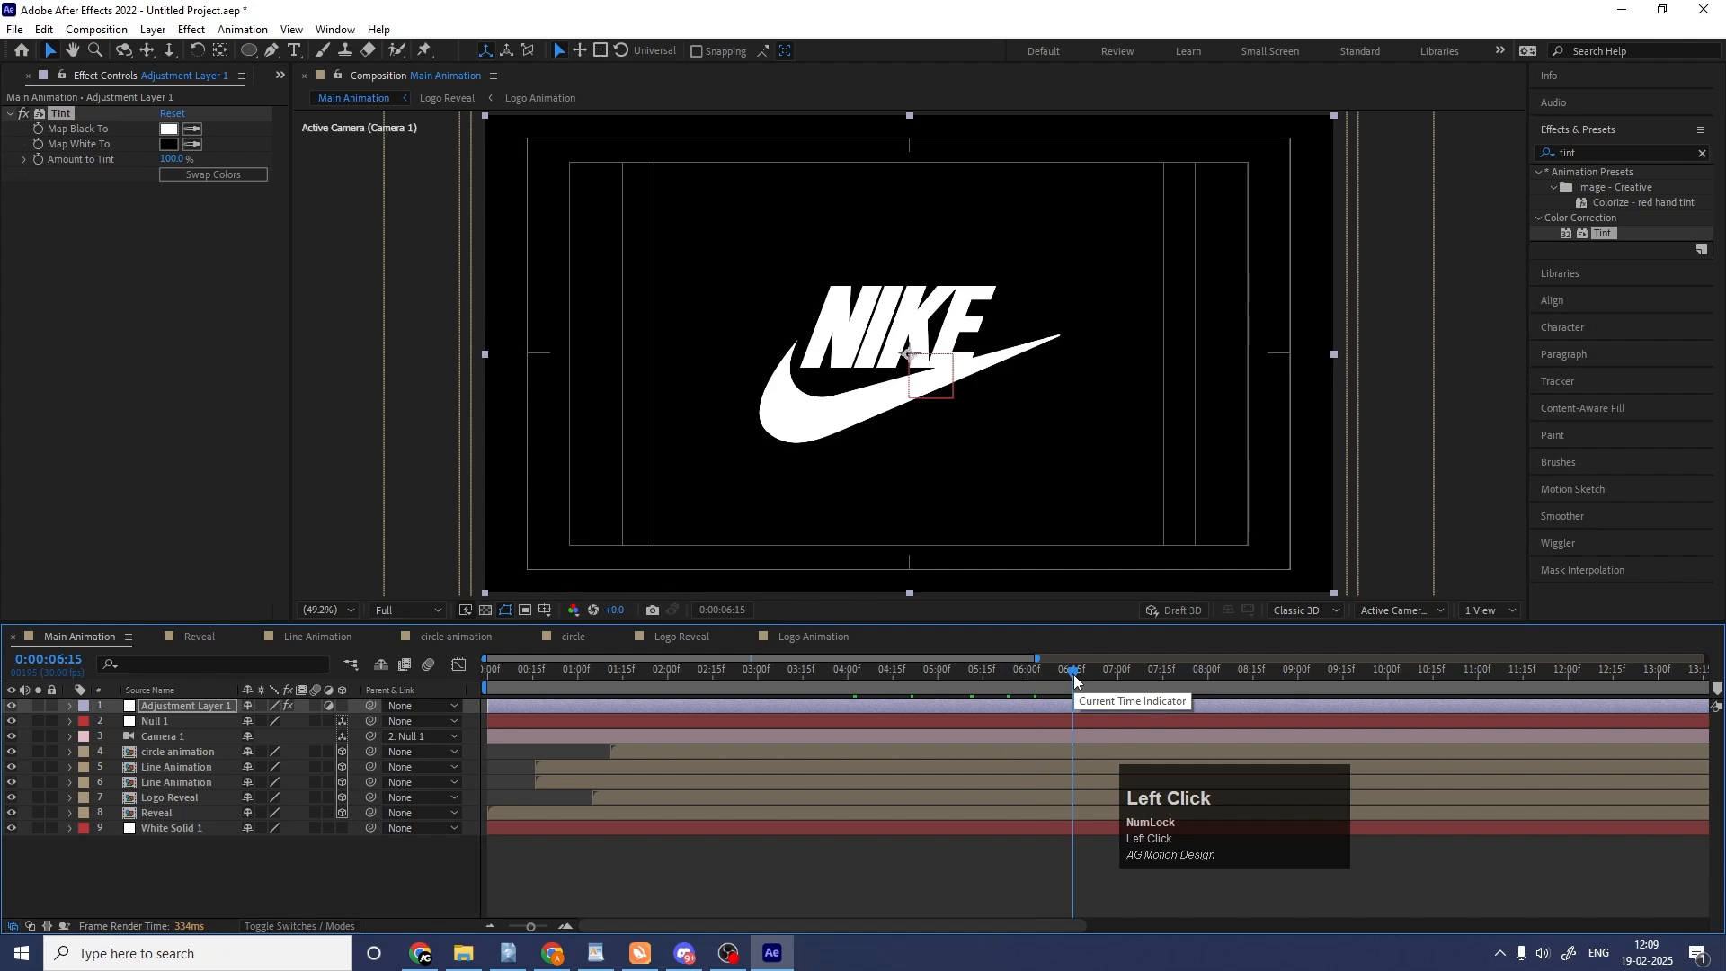
Set the end of the work area to 0:00:08:00 and preview the animation from the start.
click(1209, 670)
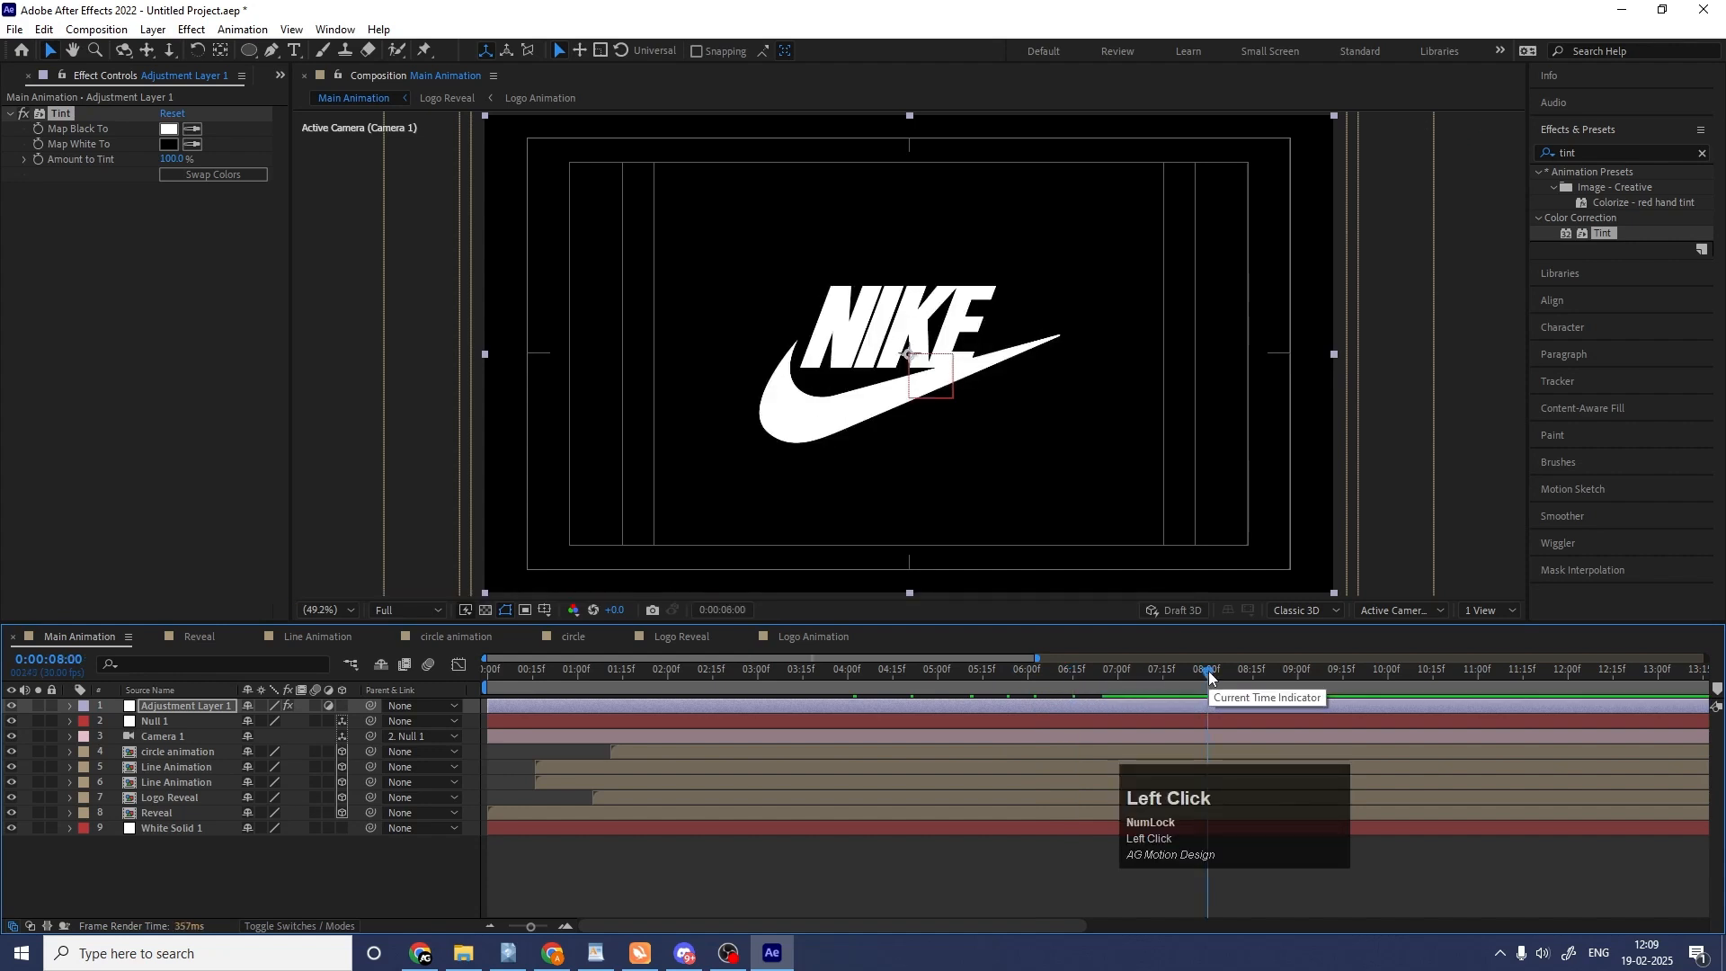
key(n)
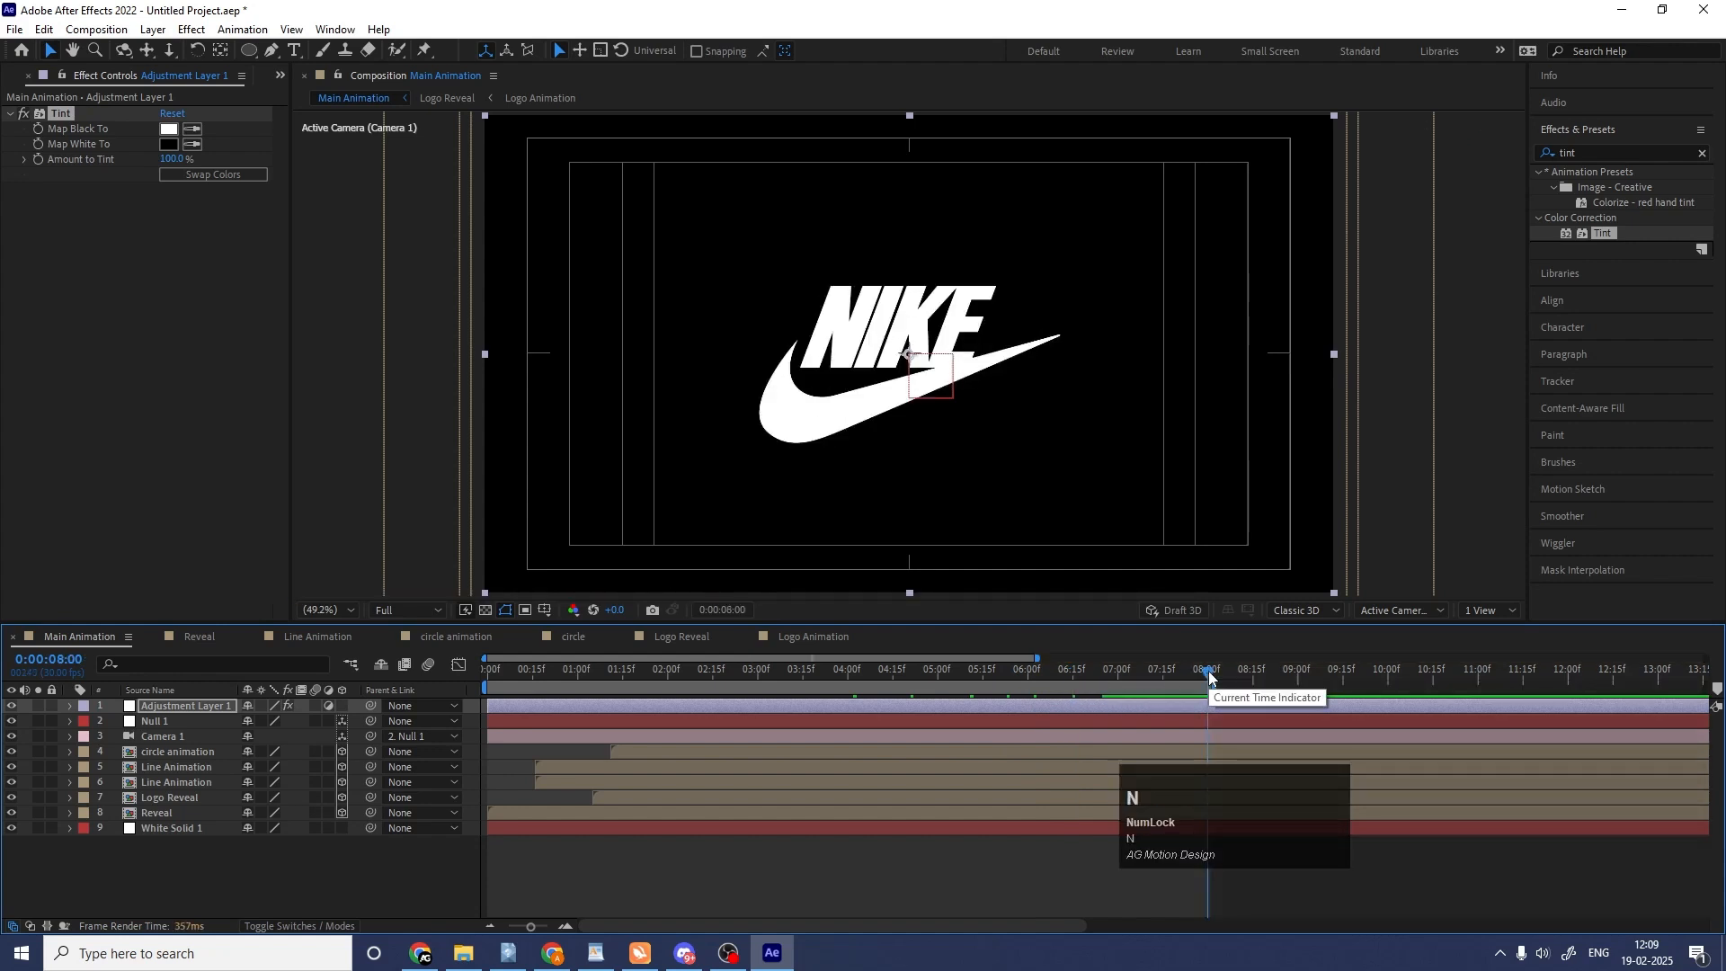
key(space)
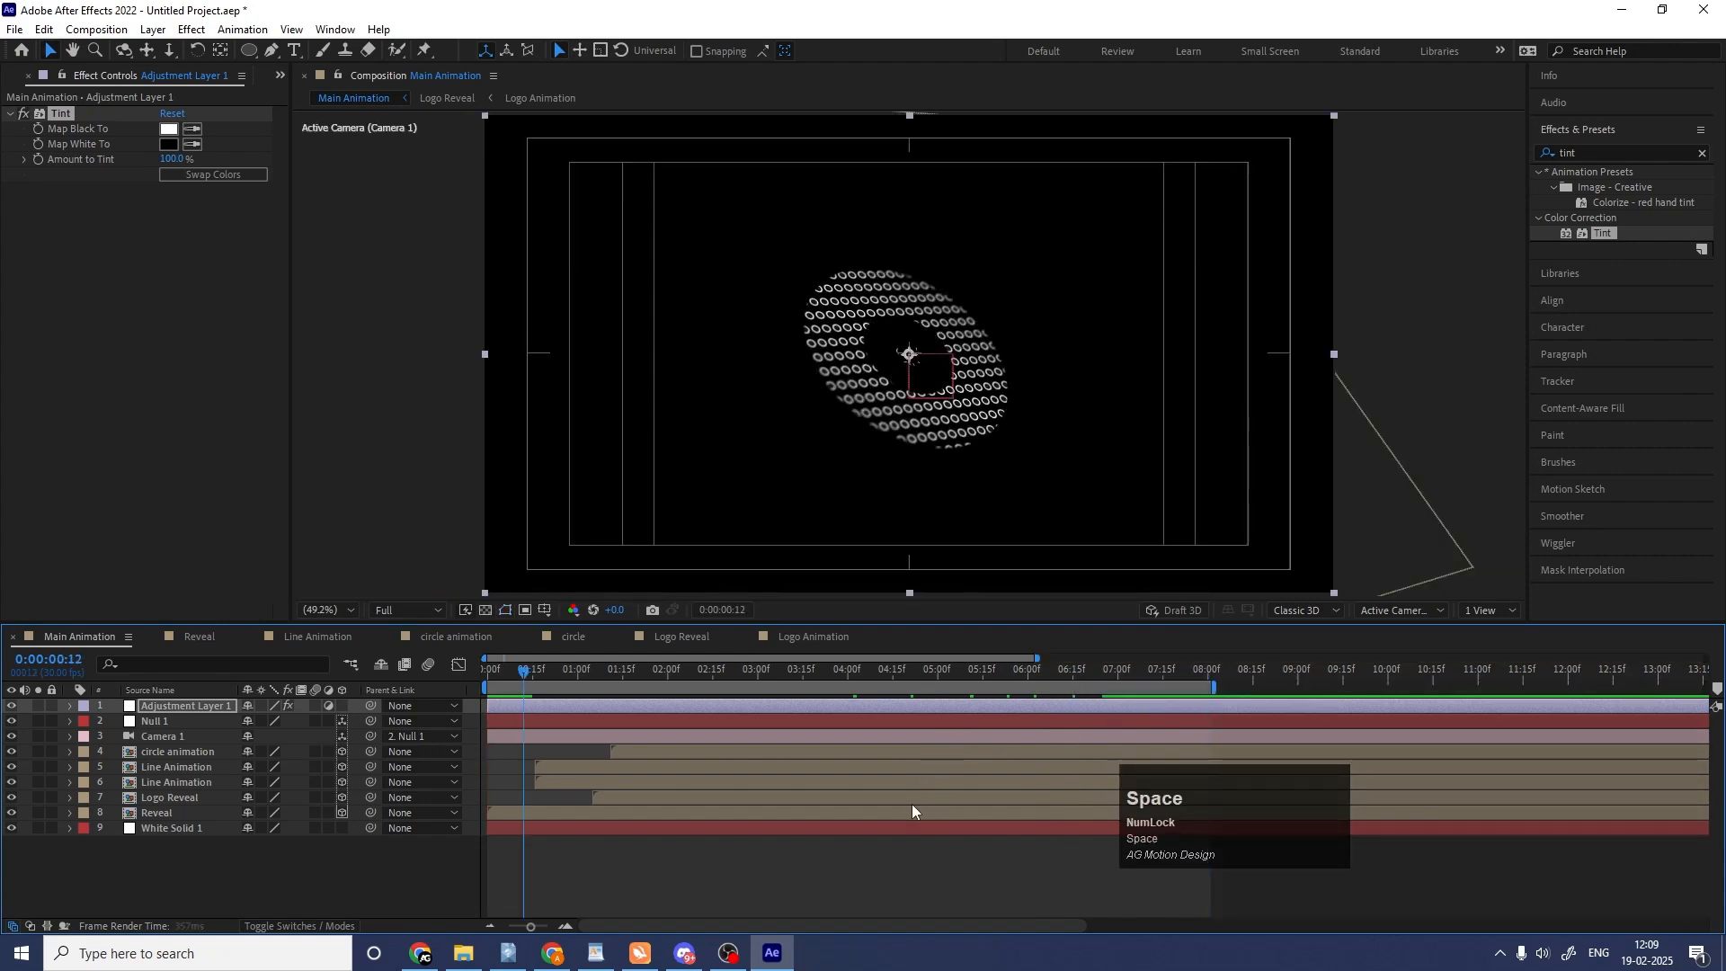